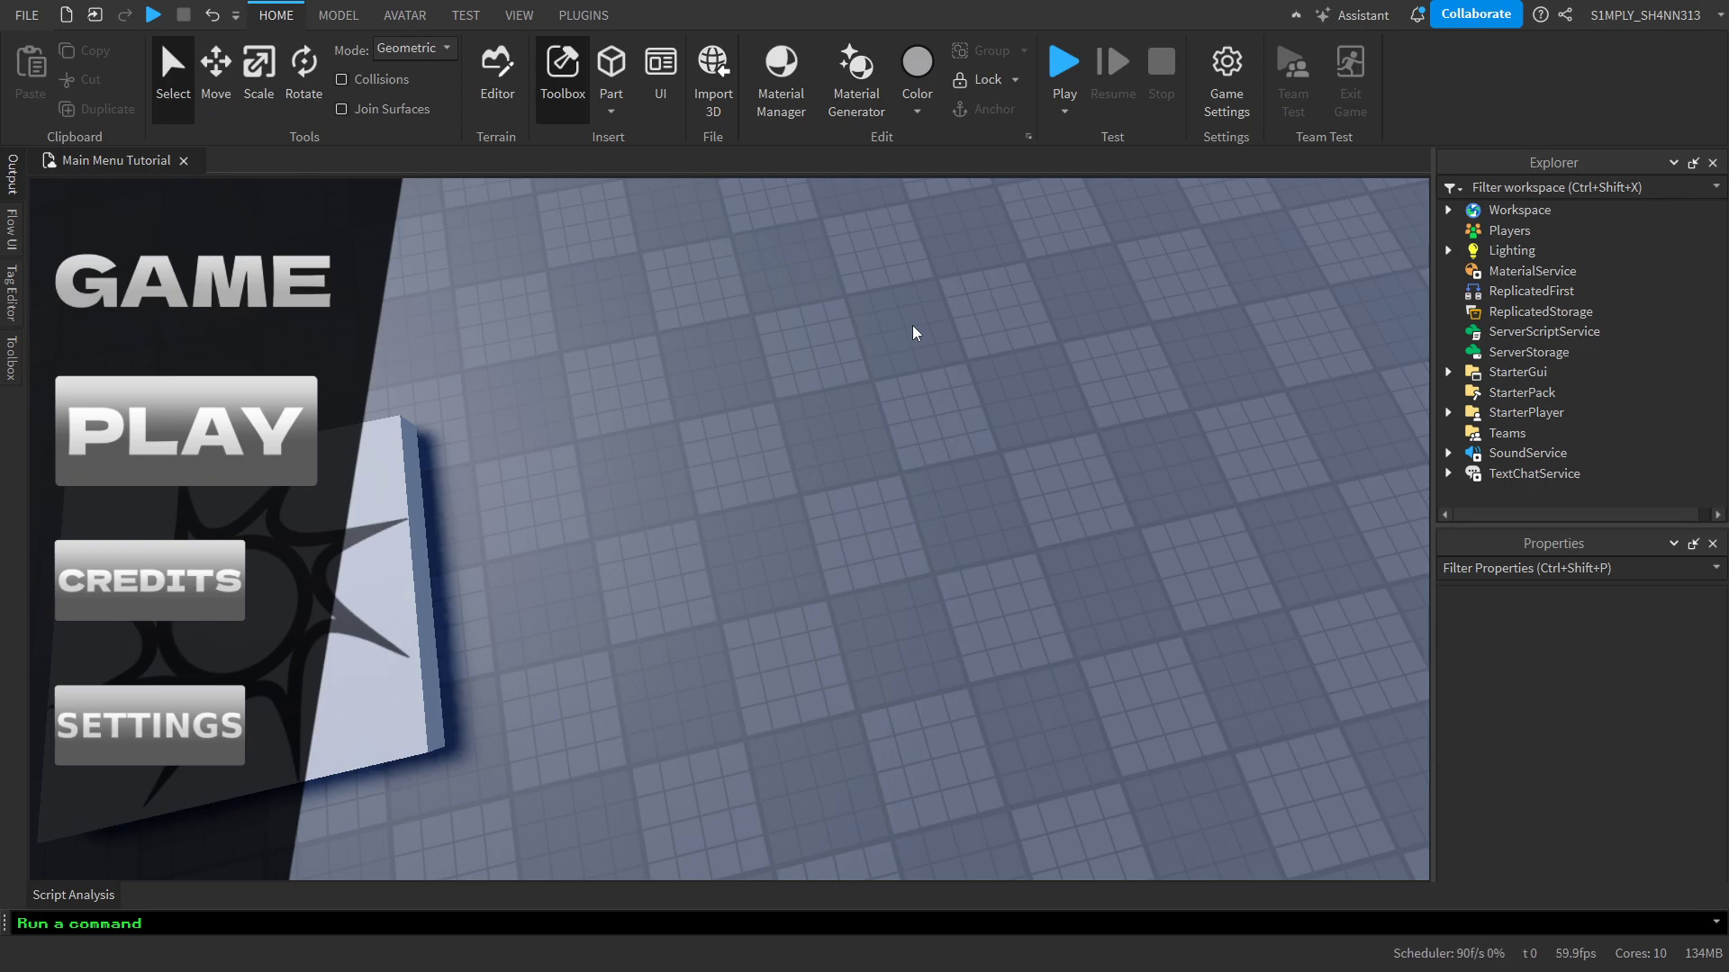
{"action": "right_click_drag", "start_coordinate": [912, 333], "coordinate": [914, 332]}
{"action": "key", "text": "a"}
{"action": "key", "text": "w"}
{"action": "key", "text": "s"}
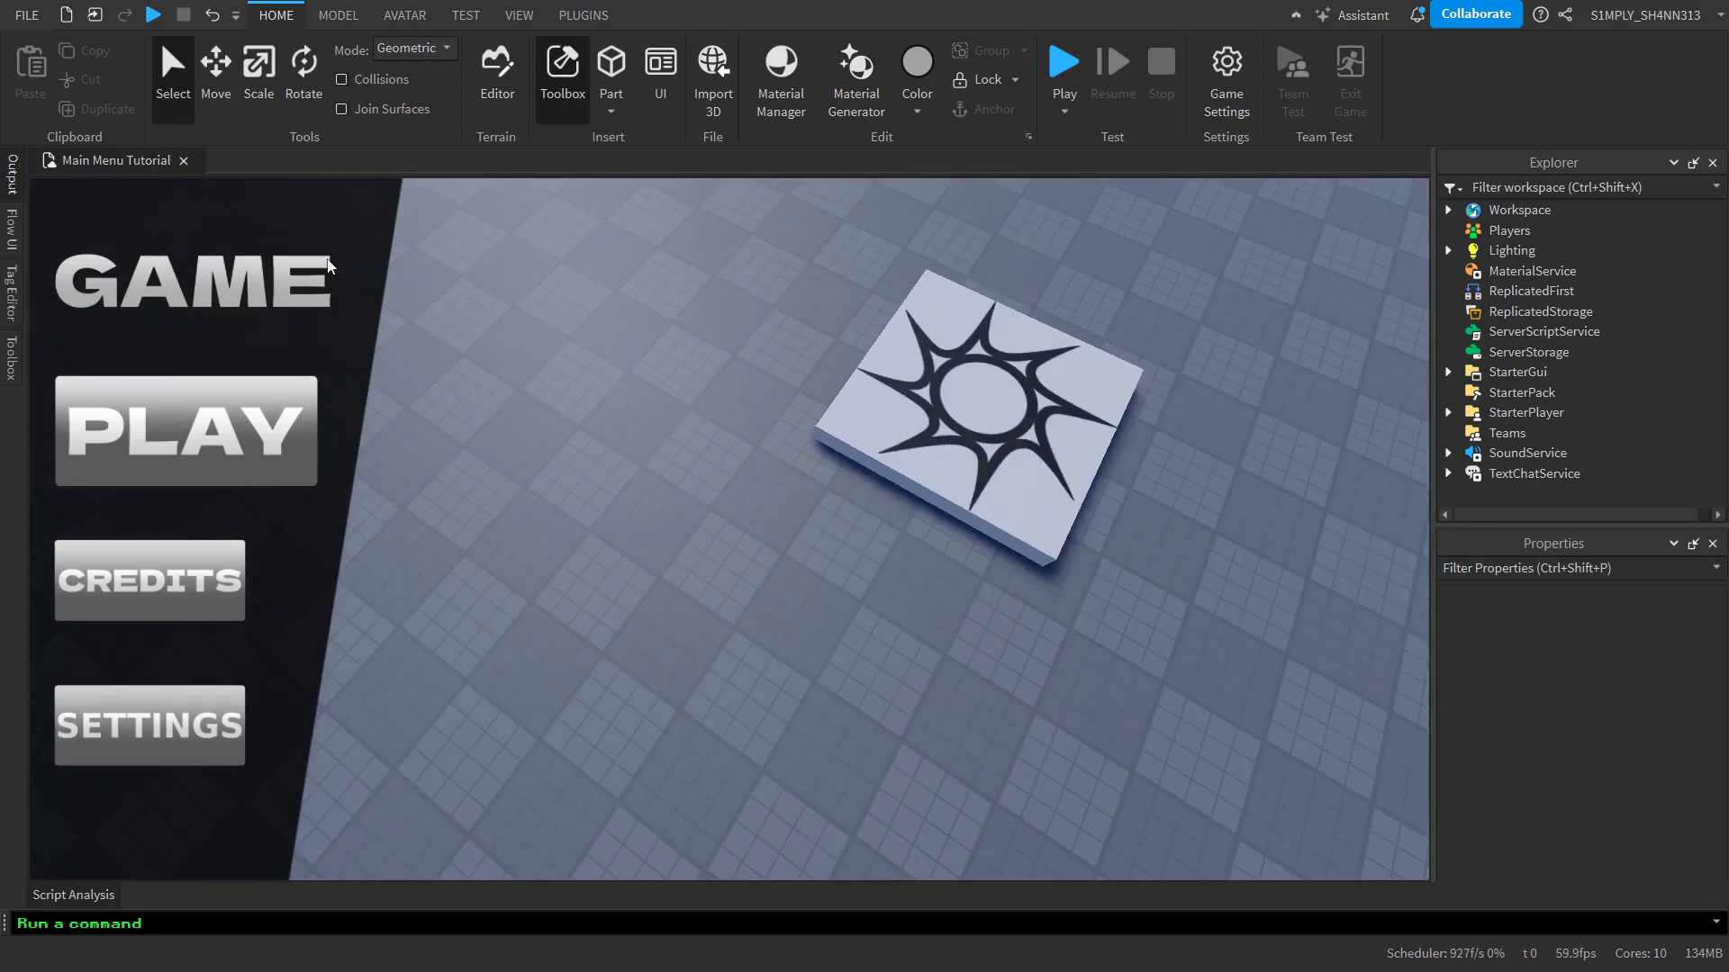
{"action": "key", "text": "d"}
{"action": "key", "text": "w"}
{"action": "key", "text": "a"}
{"action": "key", "text": "s"}
{"action": "key", "text": "d"}
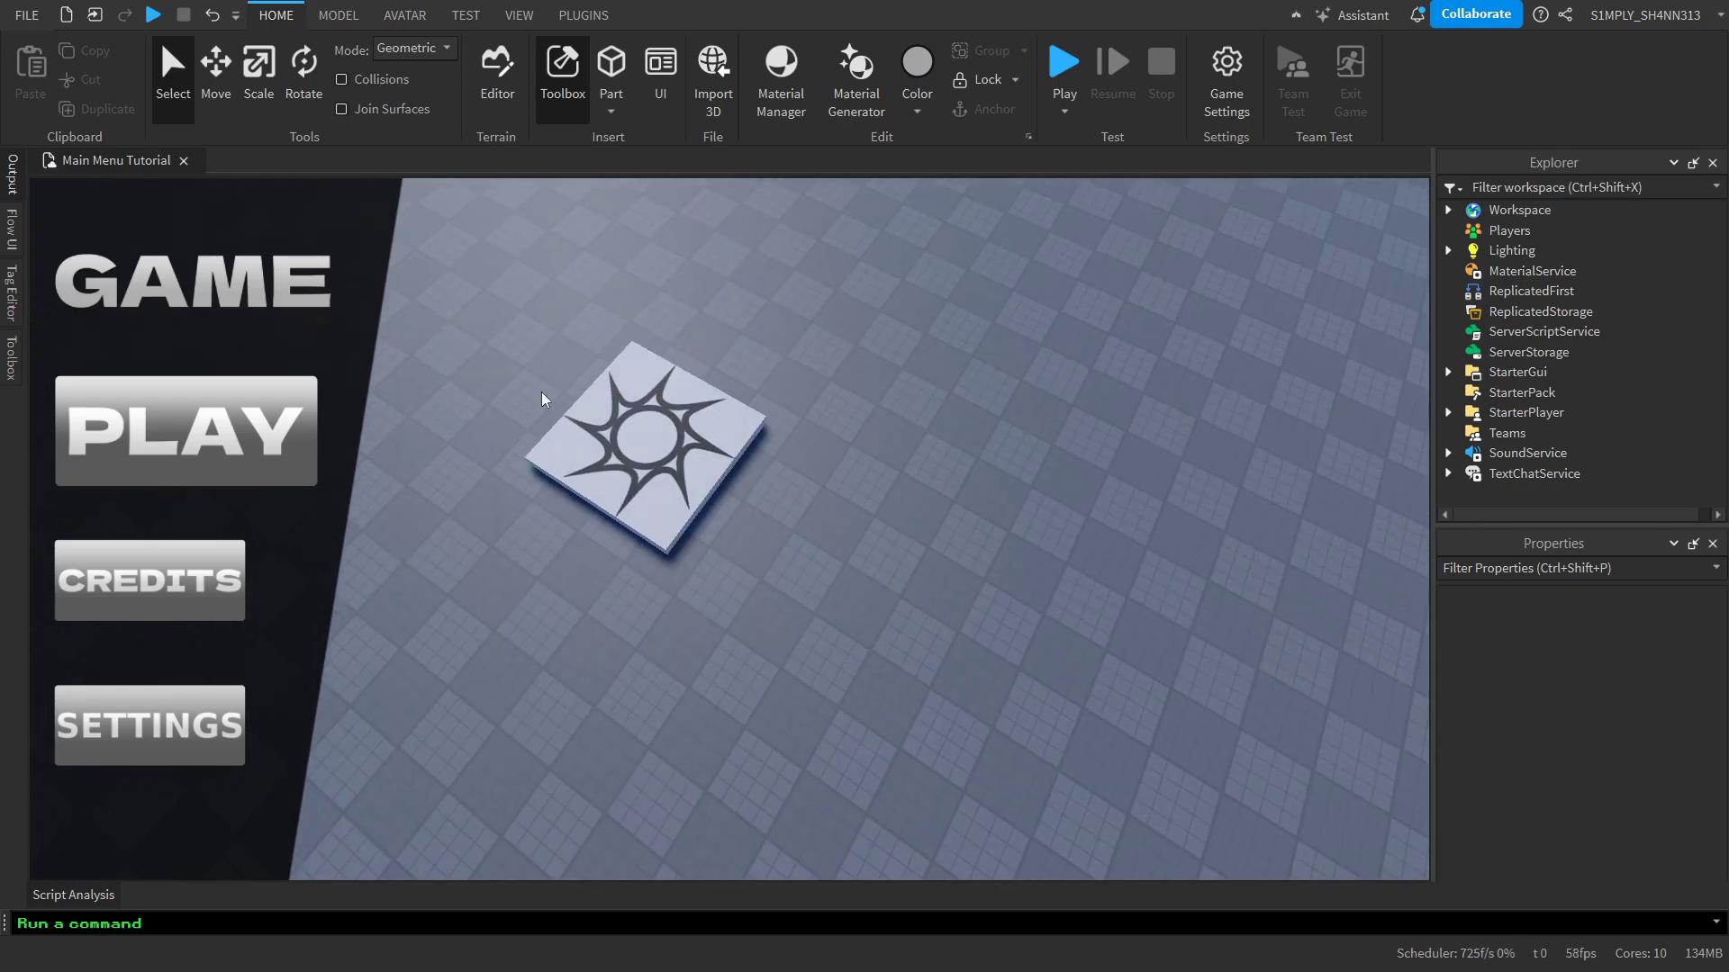
{"action": "key", "text": "w"}
{"action": "key", "text": "a"}
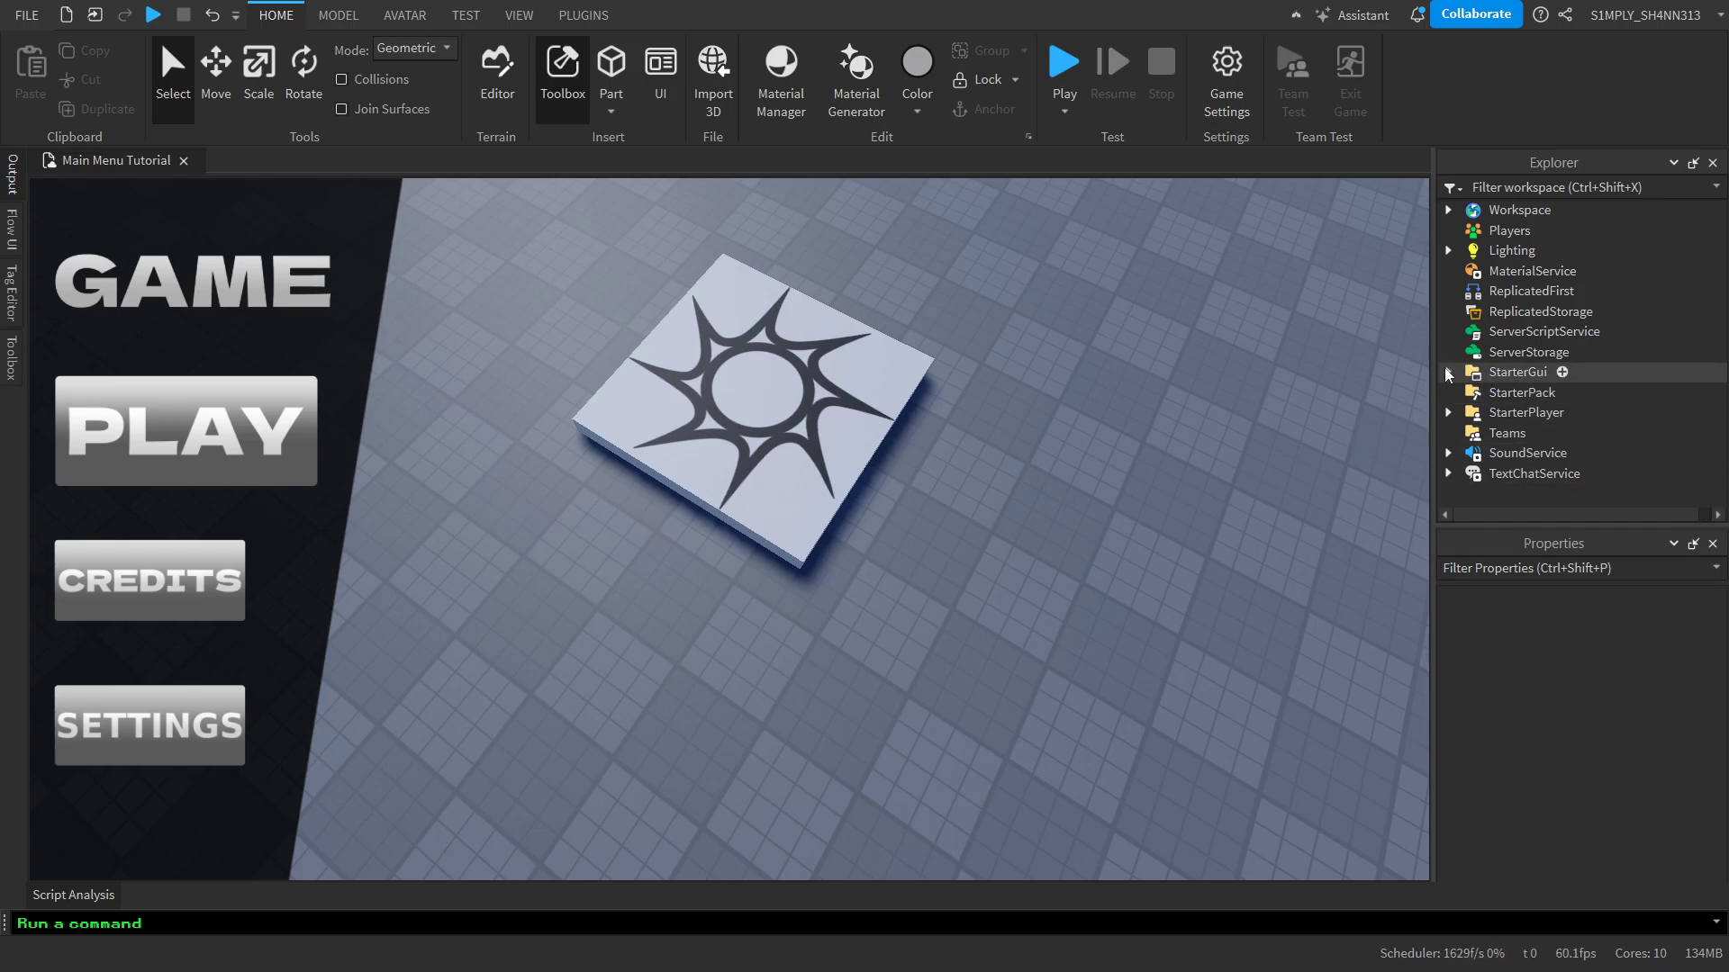
{"action": "key", "text": "alt+Tab"}
{"action": "key", "text": "alt+Tab"}
{"action": "key", "text": "alt+Tab"}
{"action": "key", "text": "alt+Tab"}
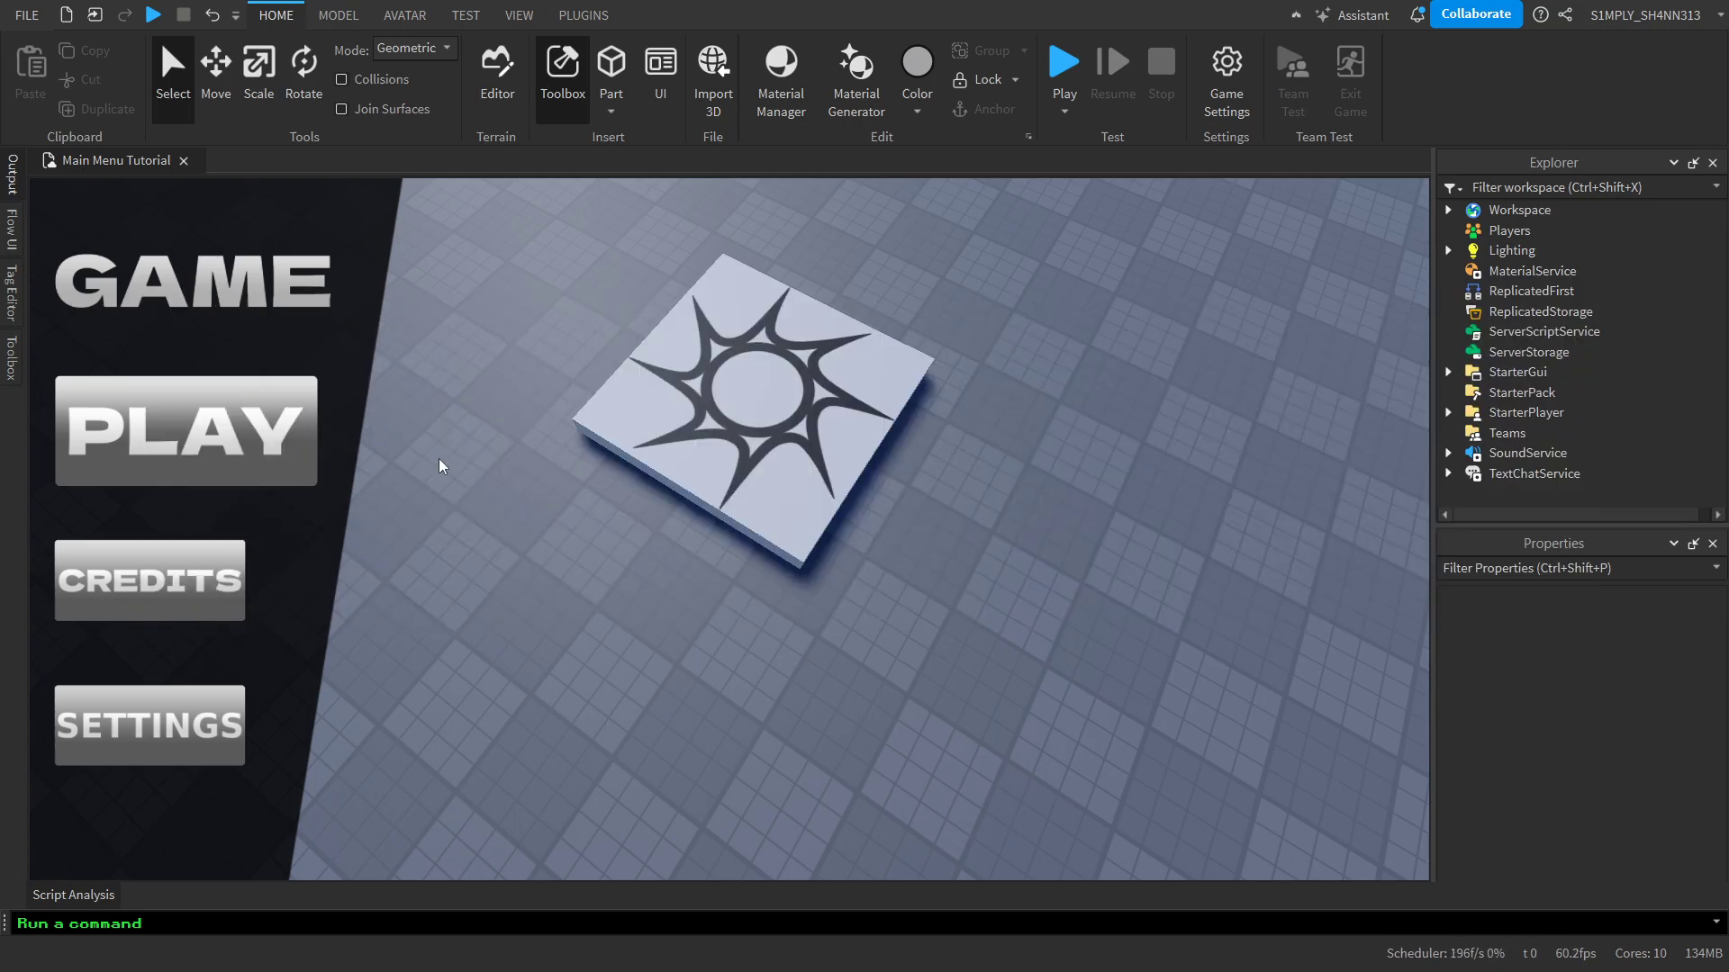
Expand StarterGui down to the MainMenu's Base and review the interface elements it contains
{"action": "left_click", "coordinate": [1447, 371]}
{"action": "left_click", "coordinate": [1521, 372]}
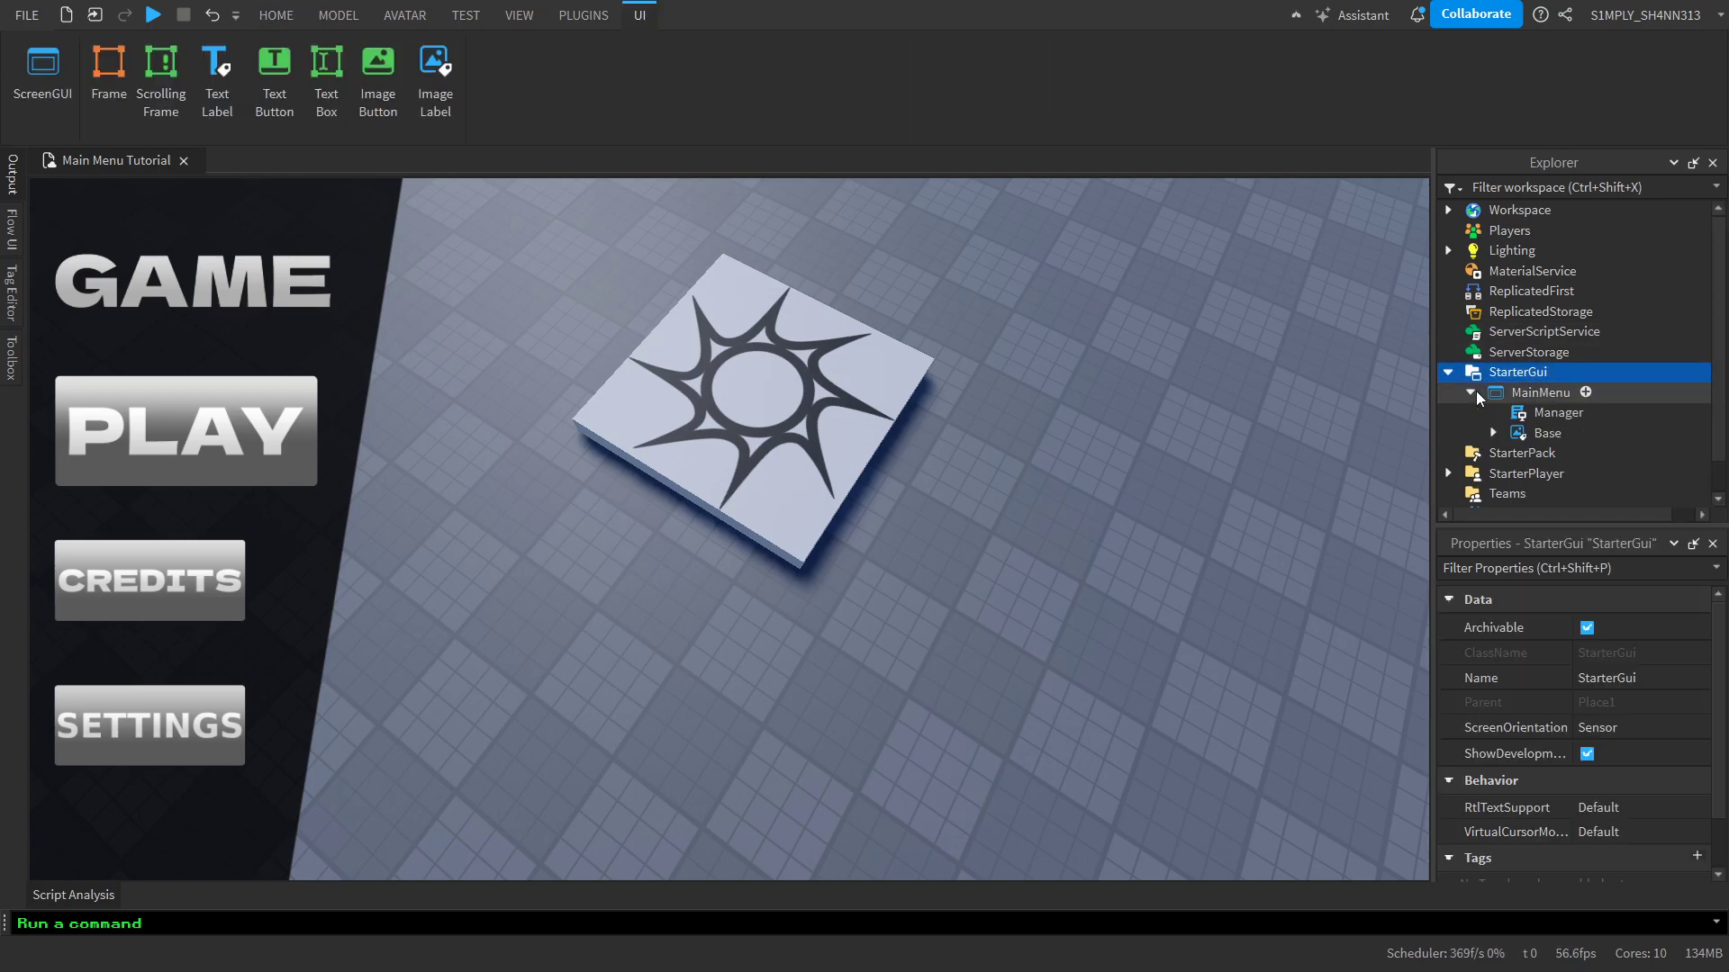
{"action": "scroll", "coordinate": [1524, 347], "scroll_direction": "down", "scroll_amount": 1}
{"action": "left_click", "coordinate": [1493, 396]}
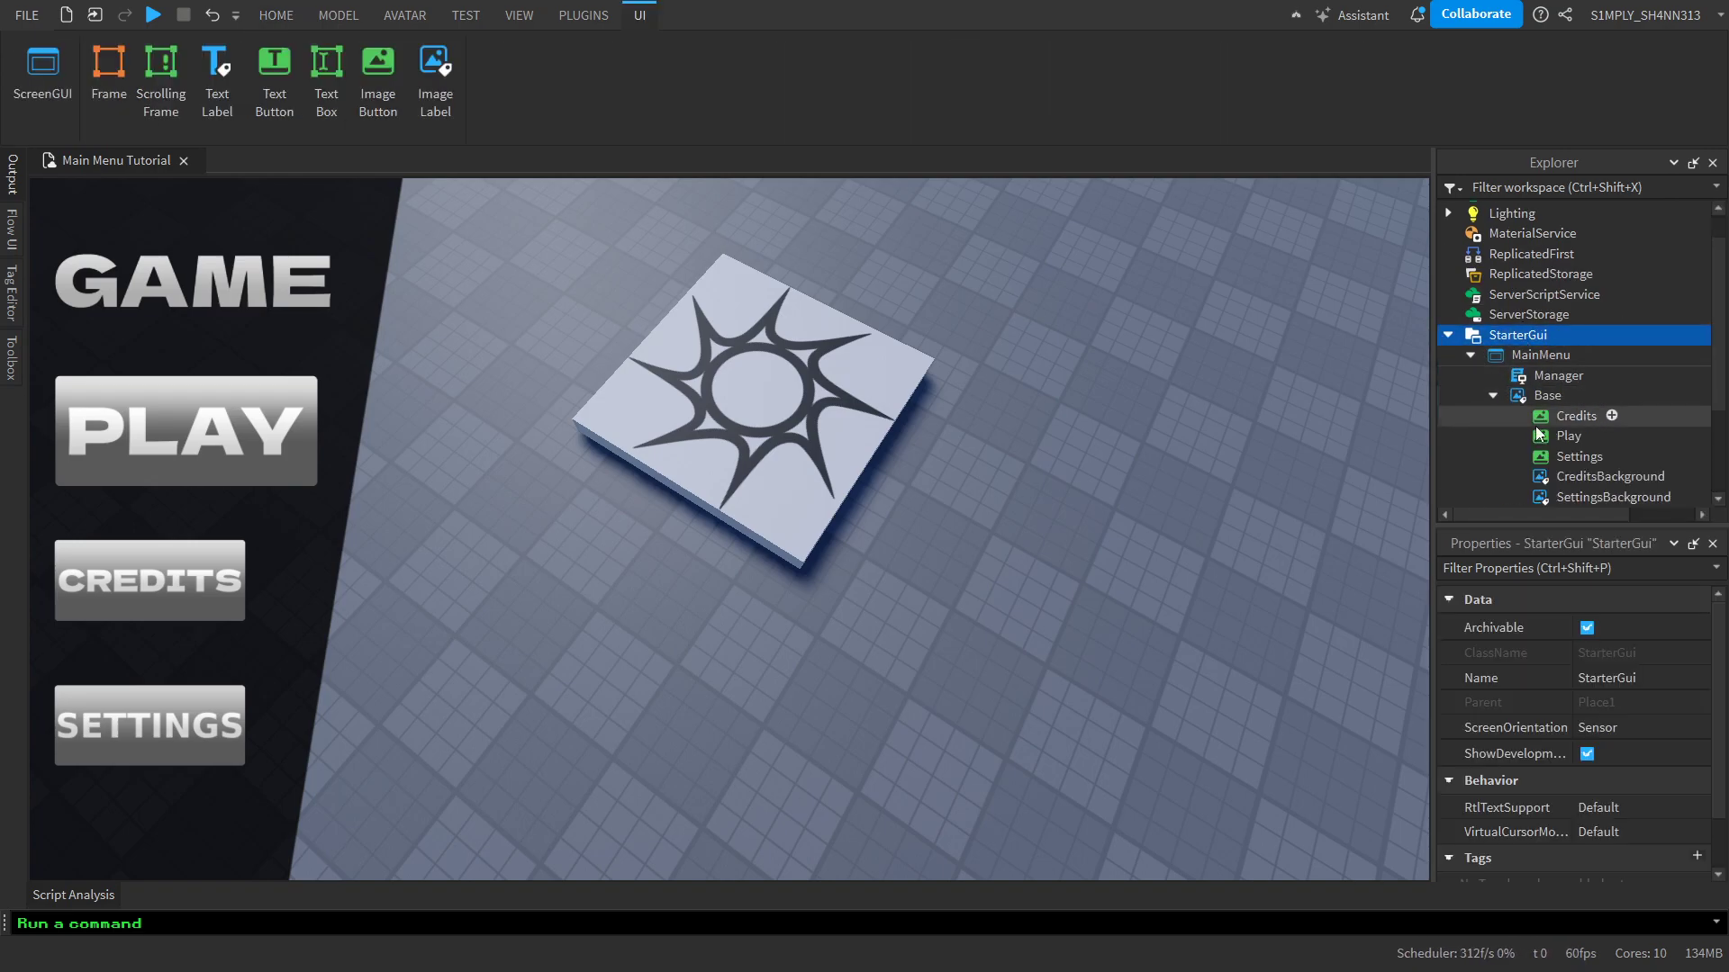
{"action": "scroll", "coordinate": [1615, 403], "scroll_direction": "down", "scroll_amount": 3}
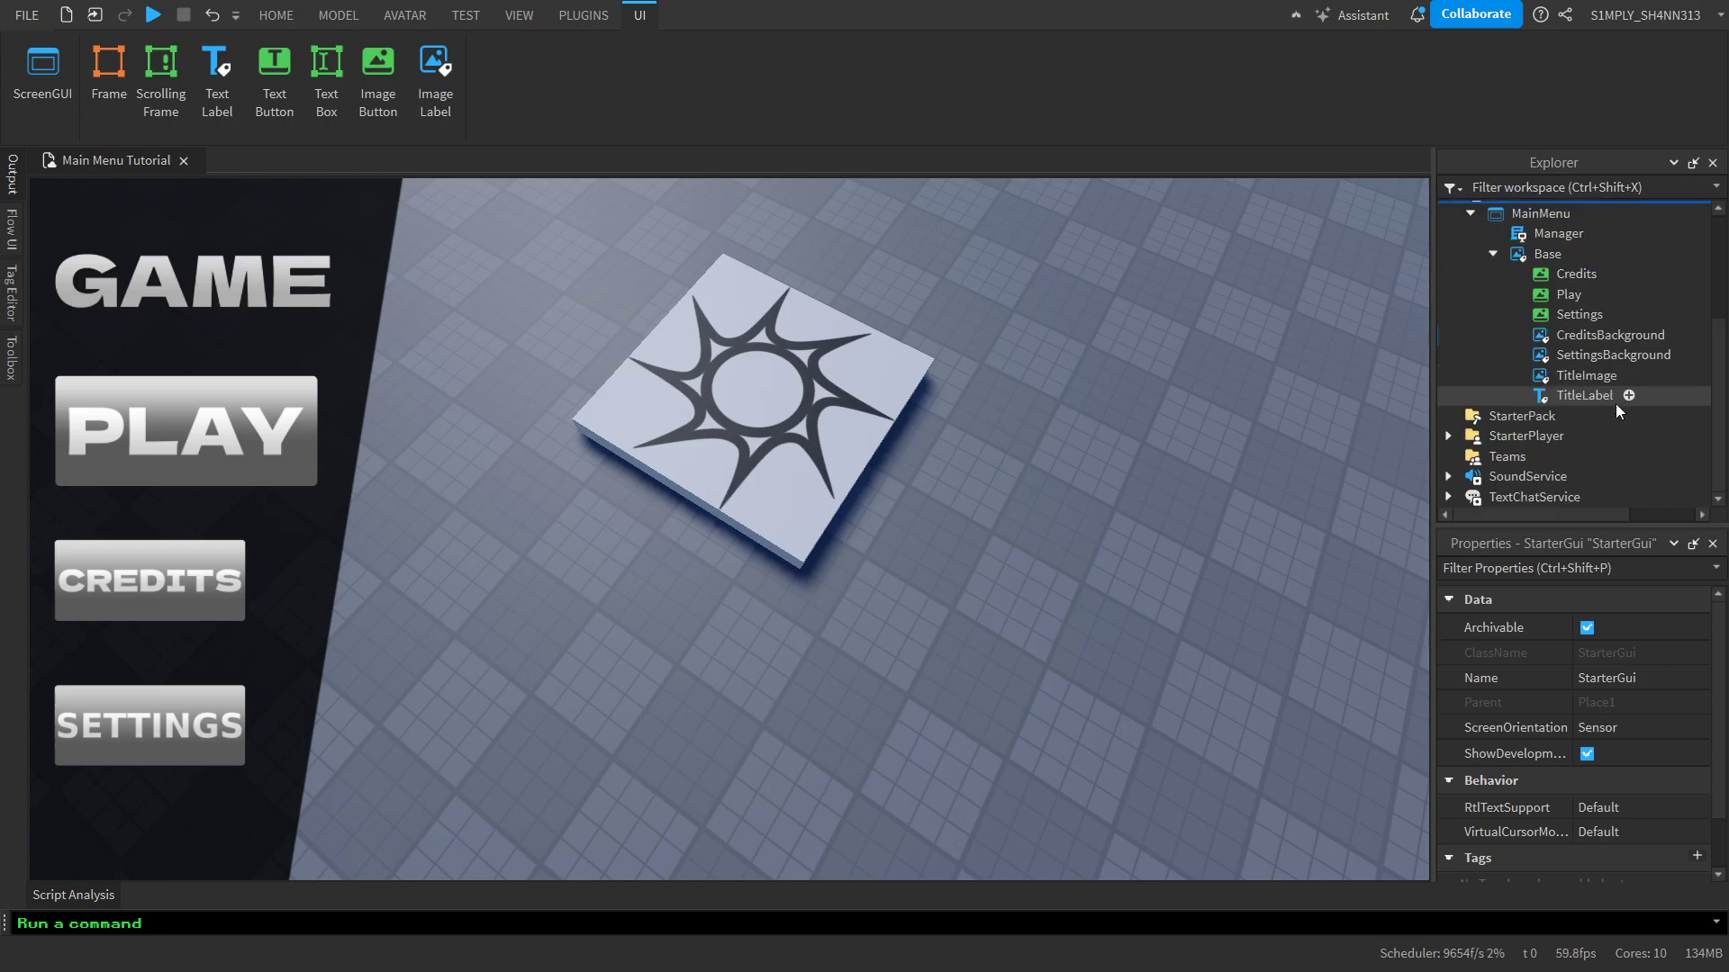
{"action": "left_click_drag", "start_coordinate": [1723, 423], "coordinate": [1726, 498]}
{"action": "scroll", "coordinate": [1664, 388], "scroll_direction": "up", "scroll_amount": 3}
{"action": "scroll", "coordinate": [1678, 434], "scroll_direction": "down", "scroll_amount": 3}
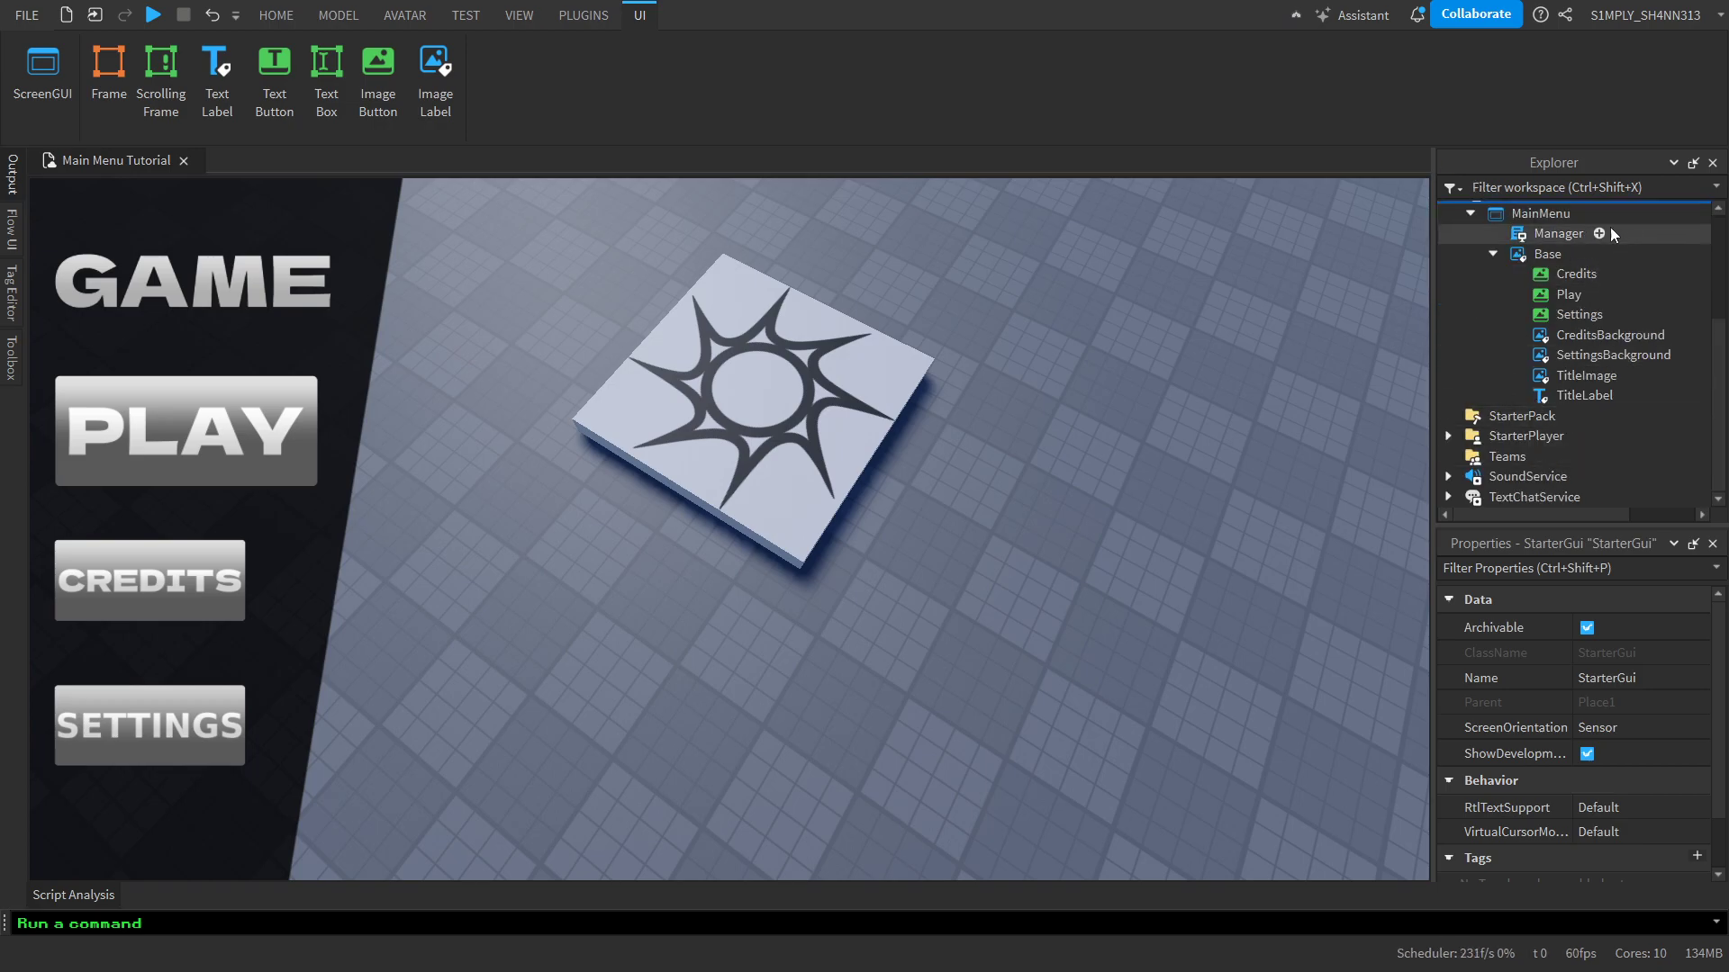
Open the Manager local script inside MainMenu for editing
{"action": "left_click", "coordinate": [1577, 235]}
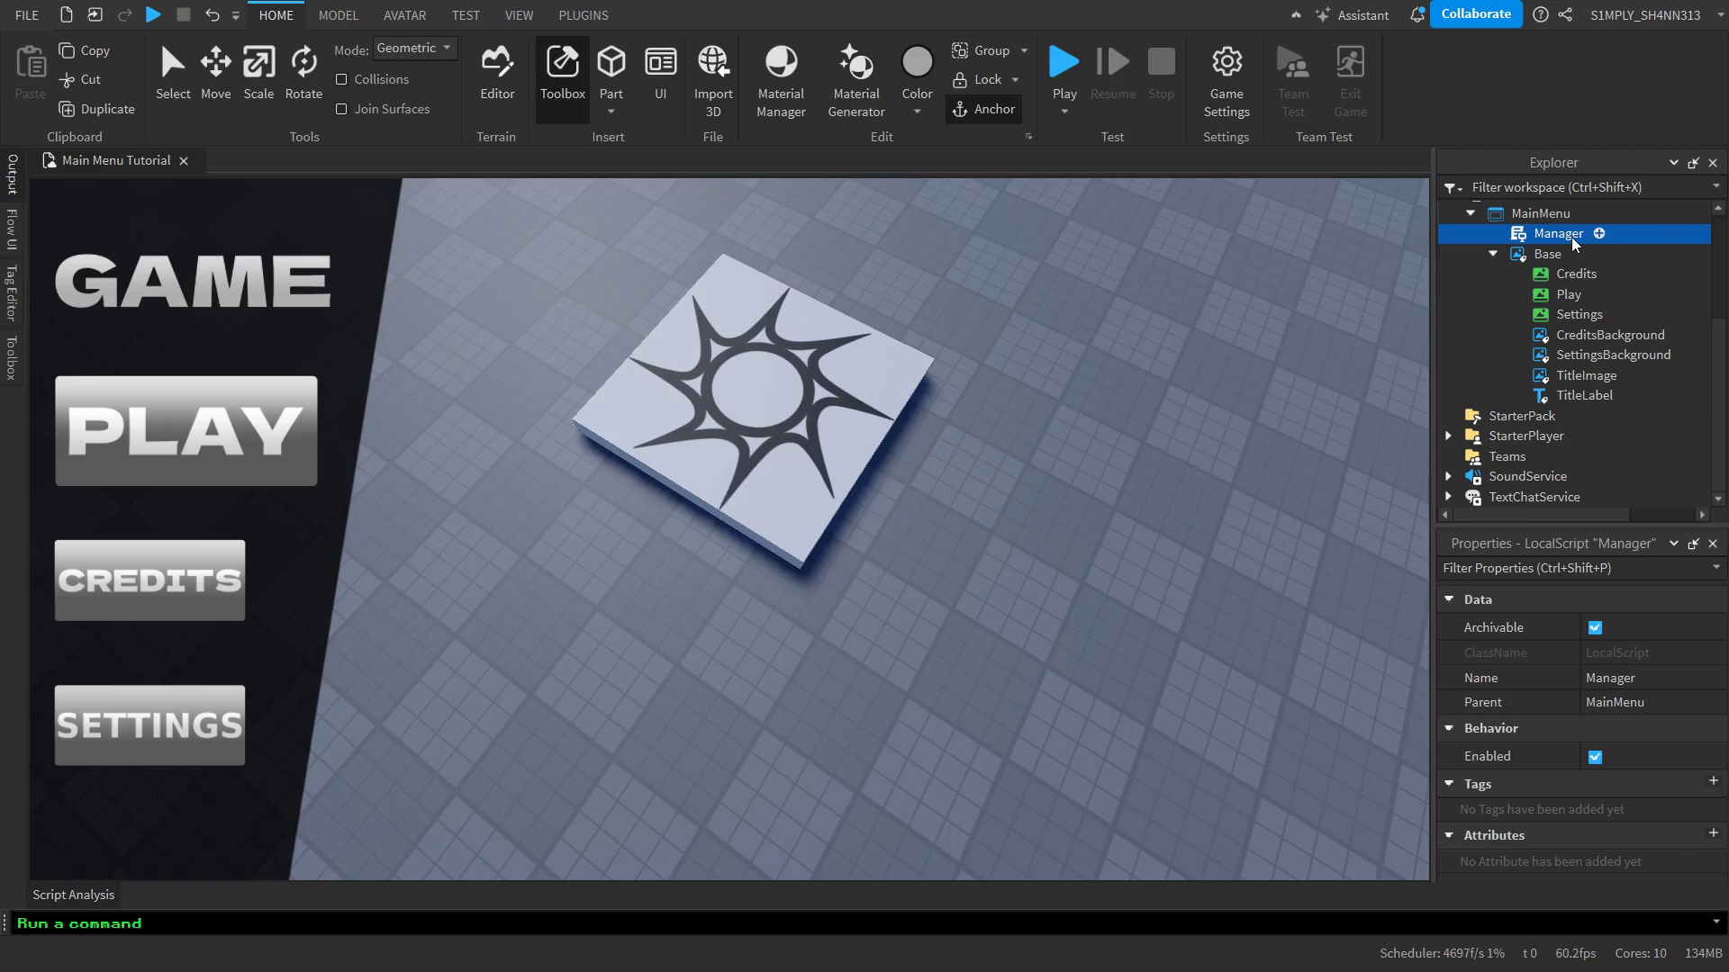
{"action": "double_click", "coordinate": [1570, 236]}
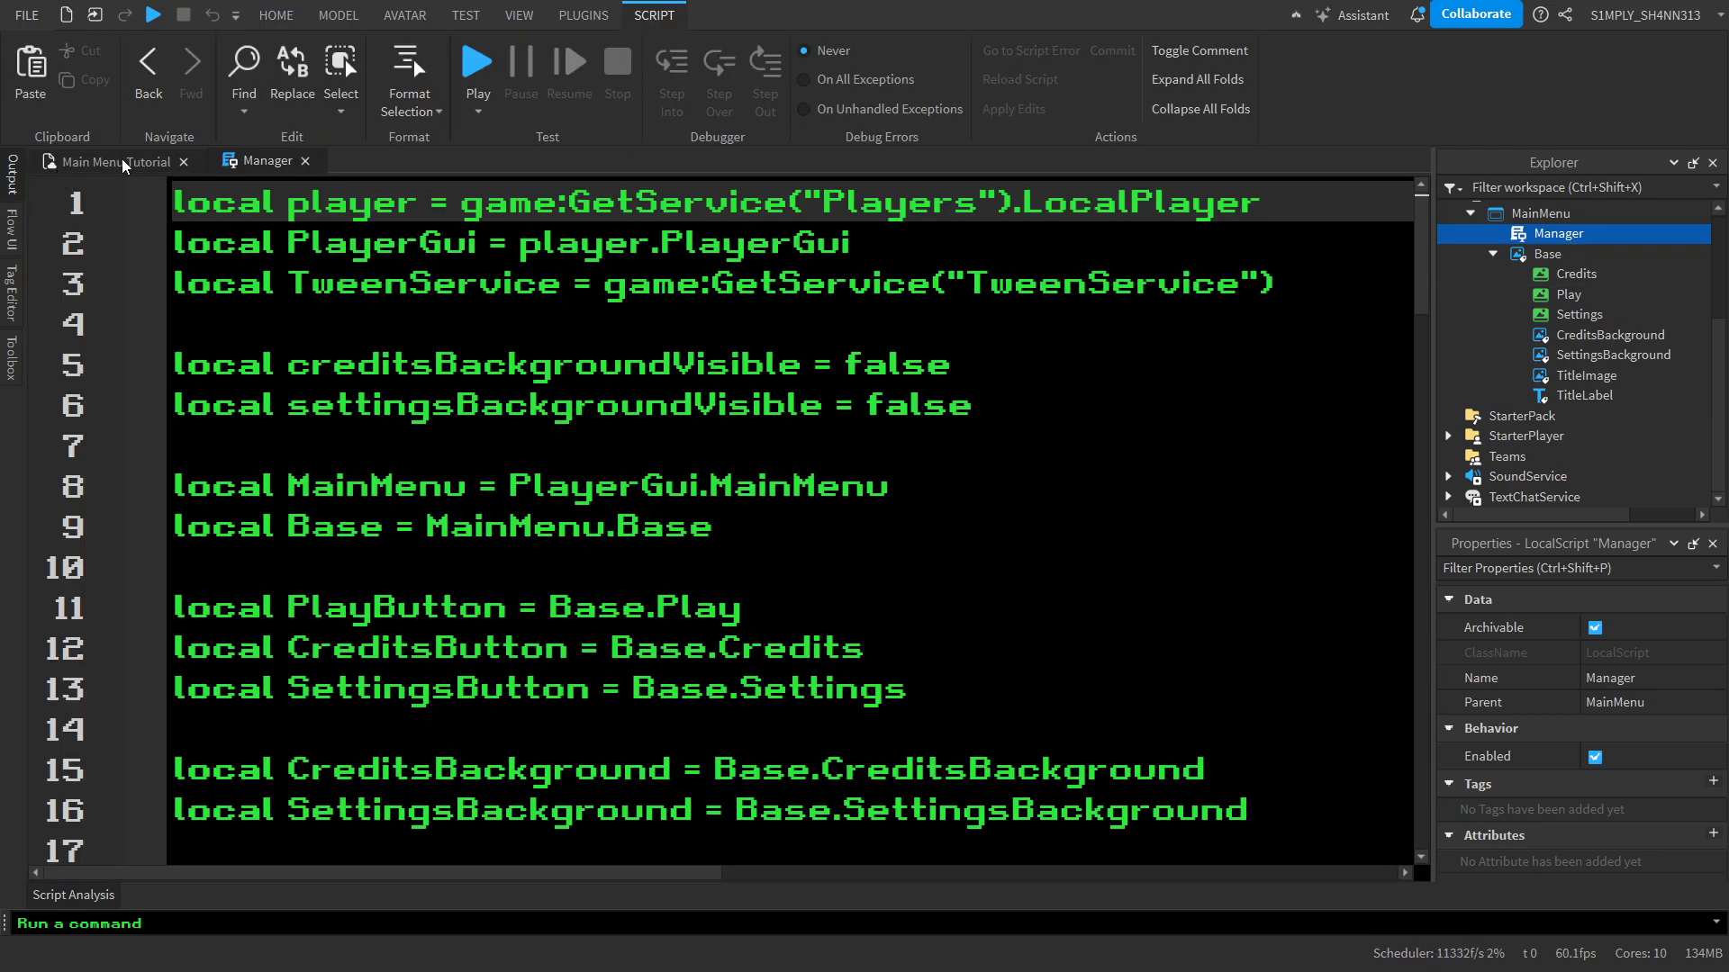
{"action": "scroll", "coordinate": [928, 538], "scroll_direction": "down", "scroll_amount": 1}
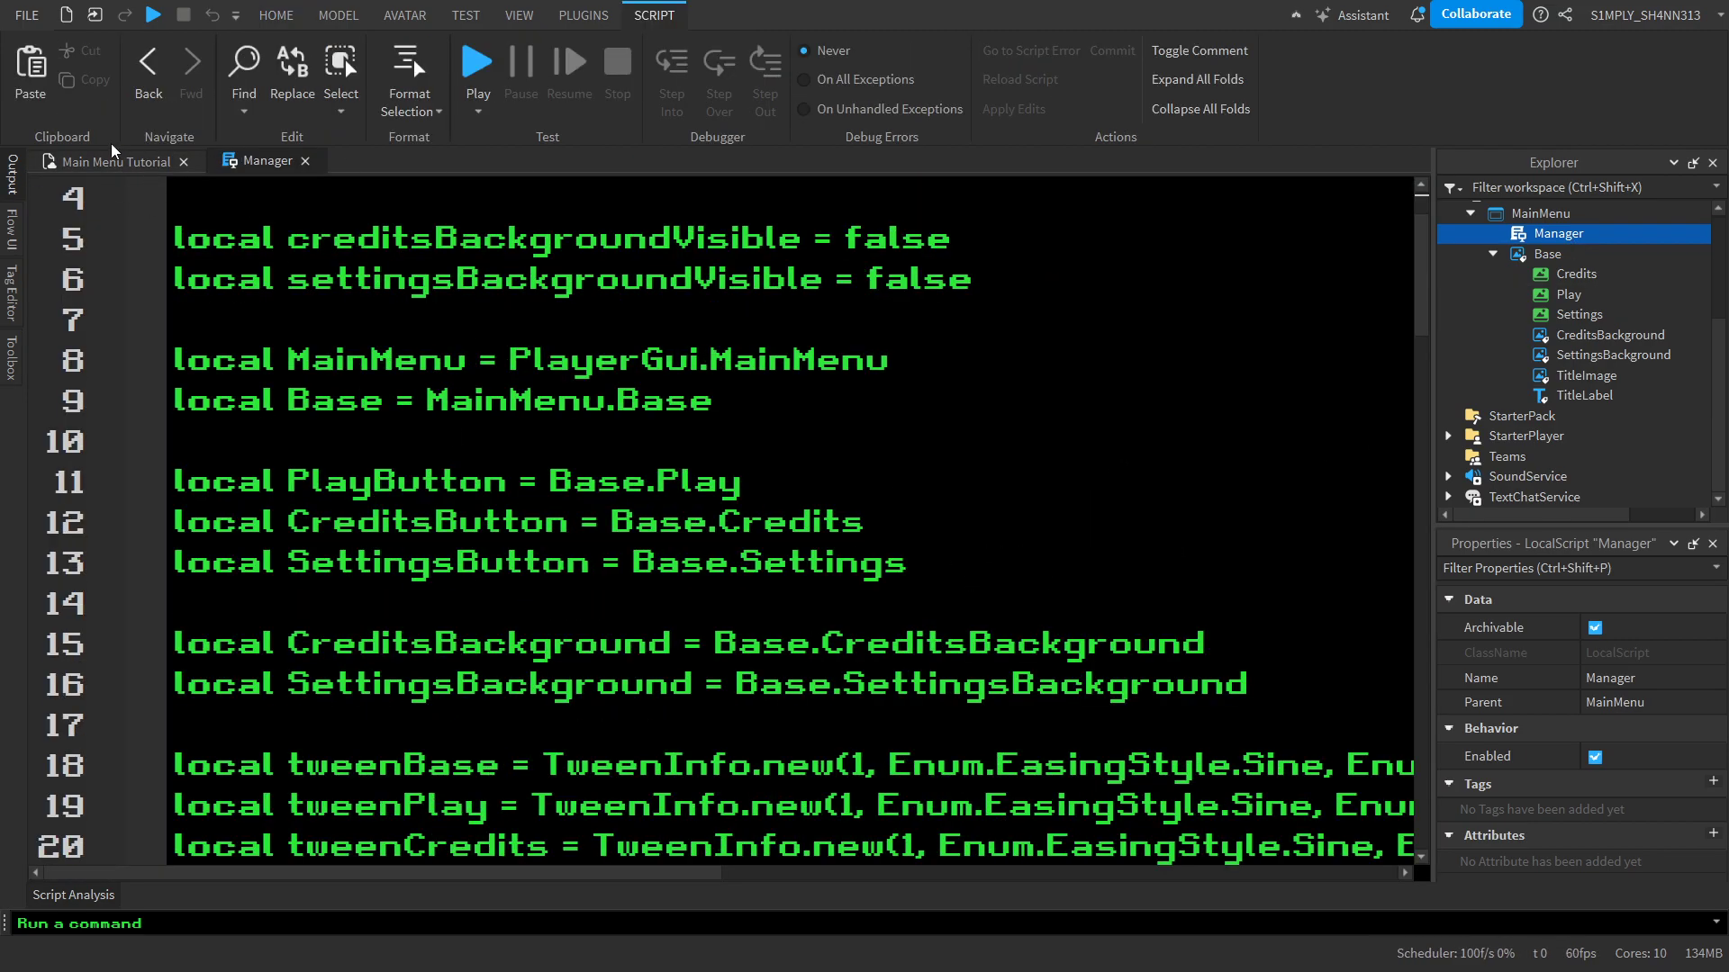
Declare `local Title = Base.TitleImage` on its own line below the SettingsButton variable, separated by a blank line
{"action": "left_click", "coordinate": [916, 562]}
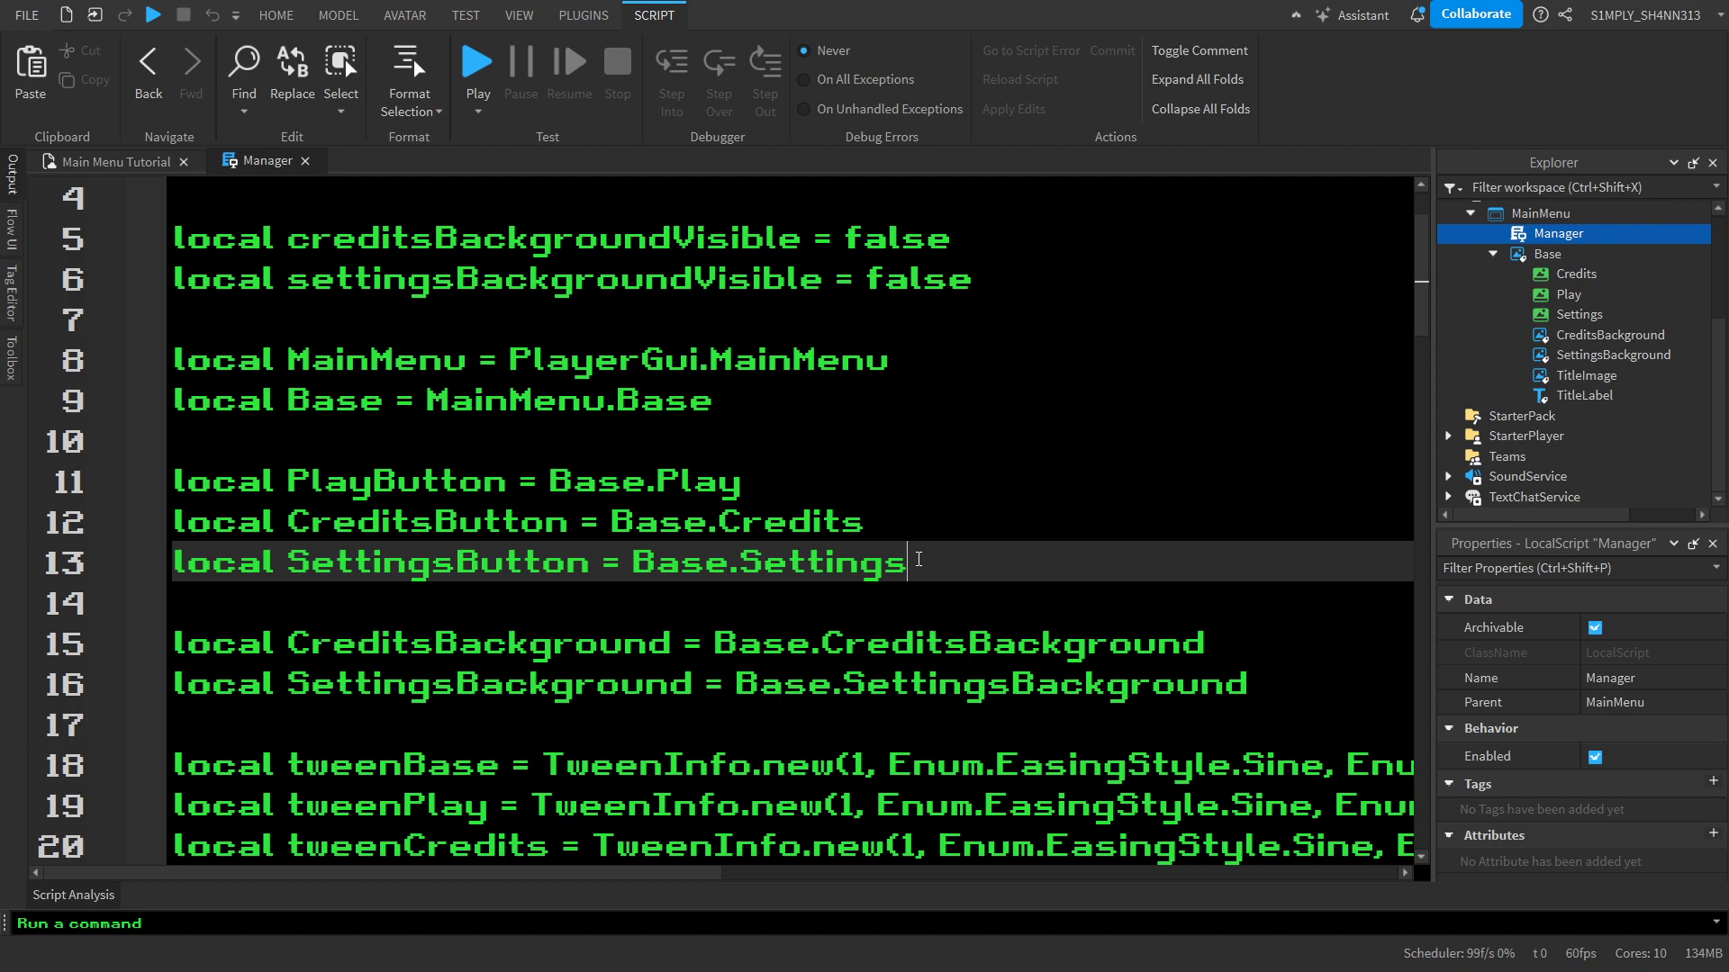
{"action": "key", "text": "Return"}
{"action": "key", "text": "Return"}
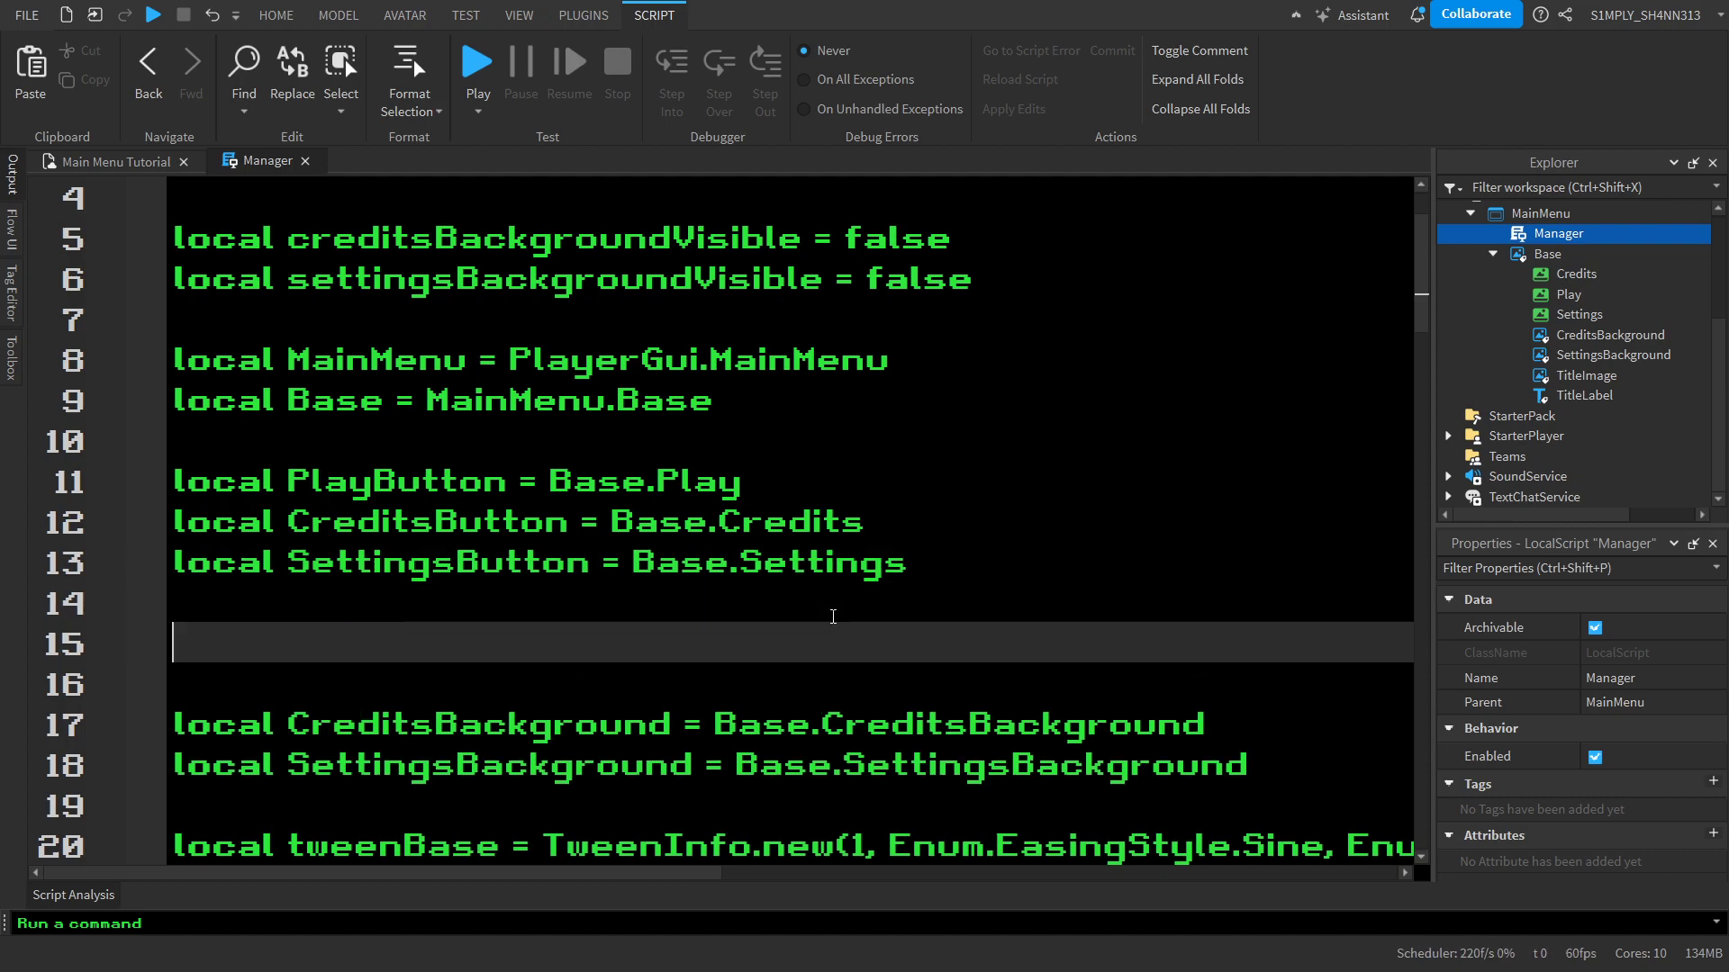
{"action": "type", "text": "local To"}
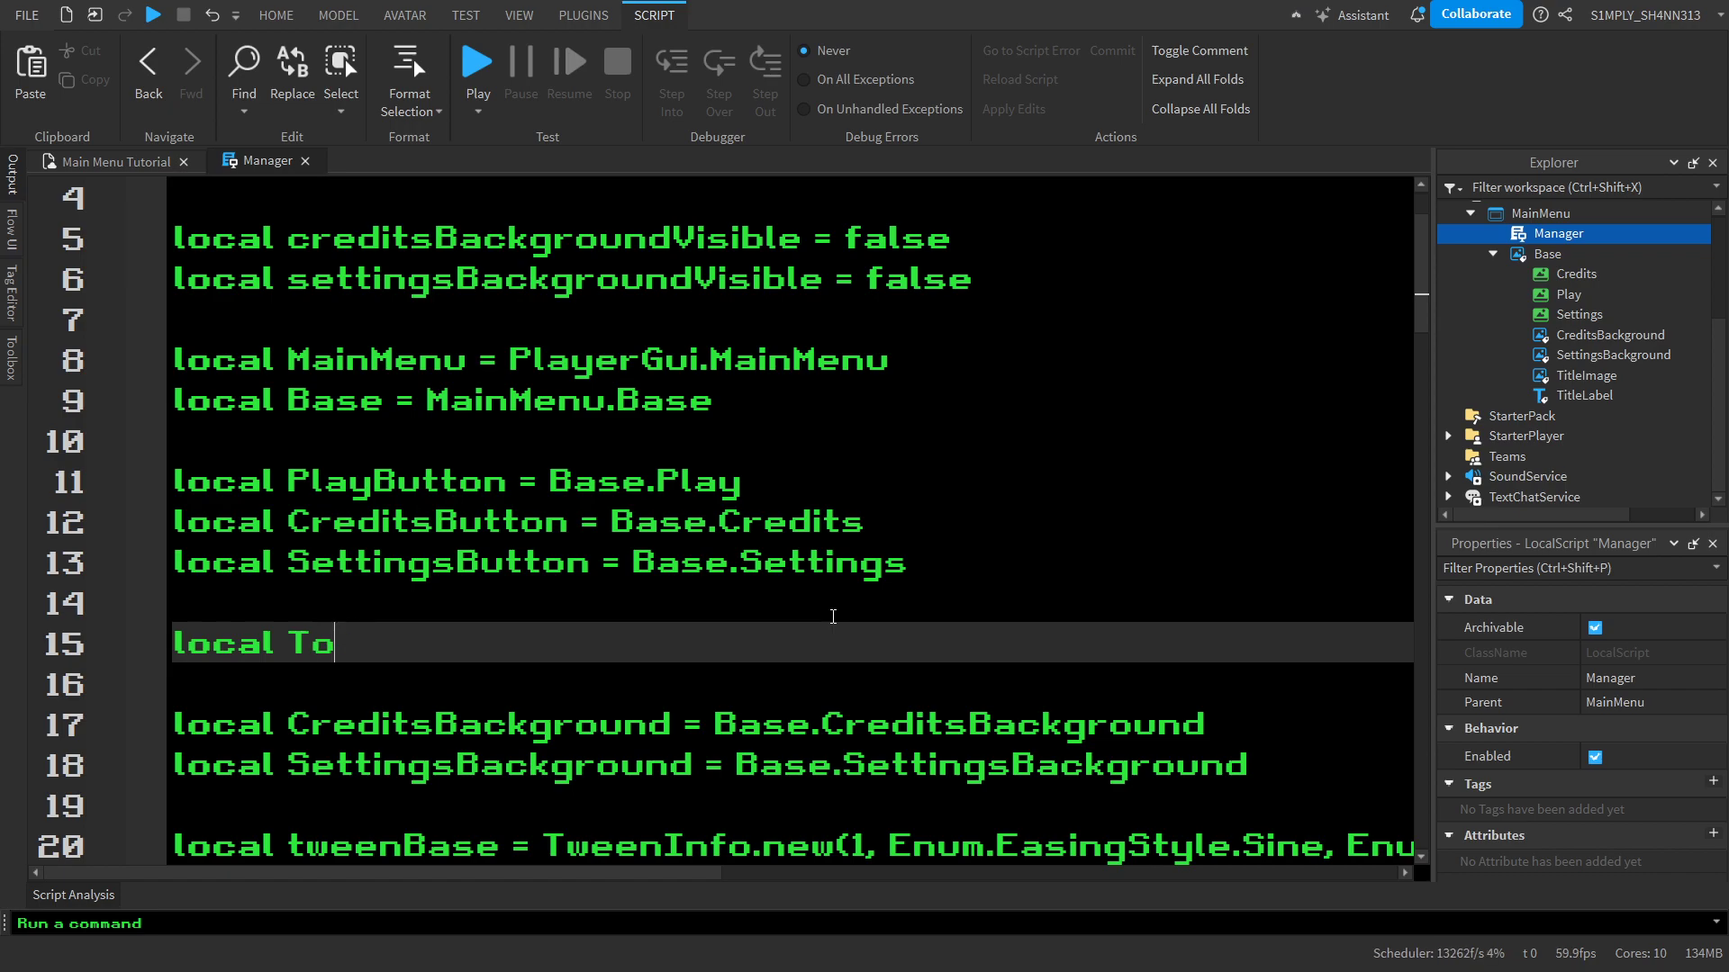
{"action": "key", "text": "BackSpace"}
{"action": "type", "text": "itle = Base.Titl"}
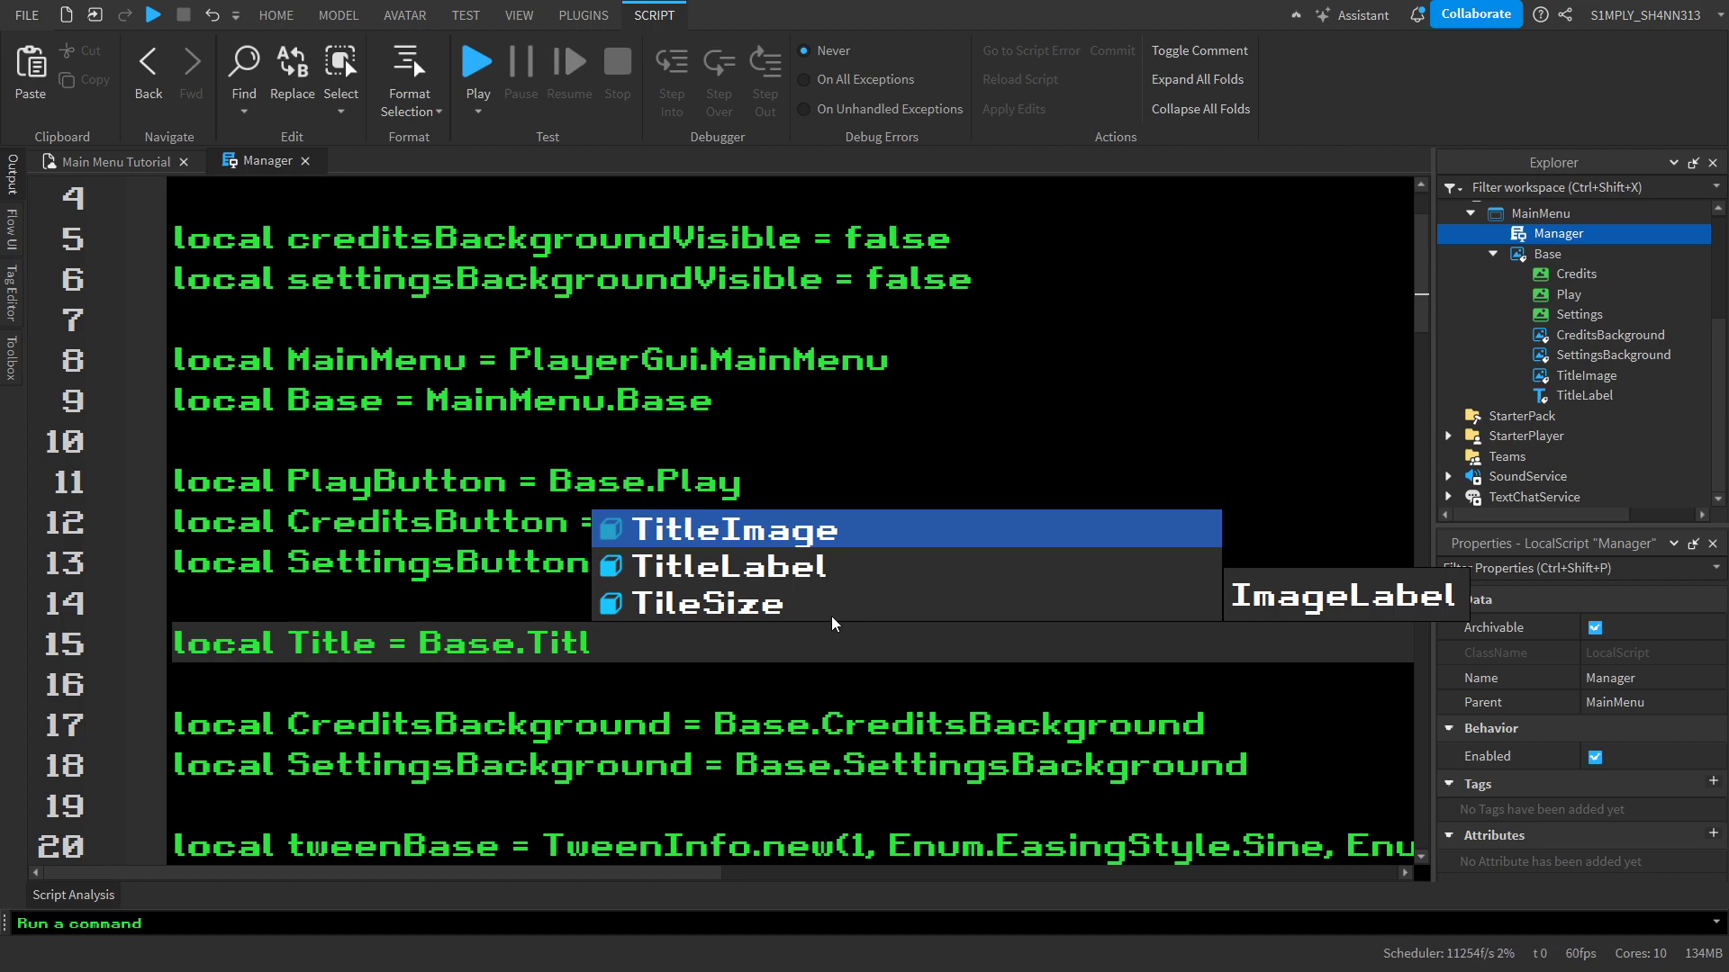
{"action": "left_click", "coordinate": [661, 531]}
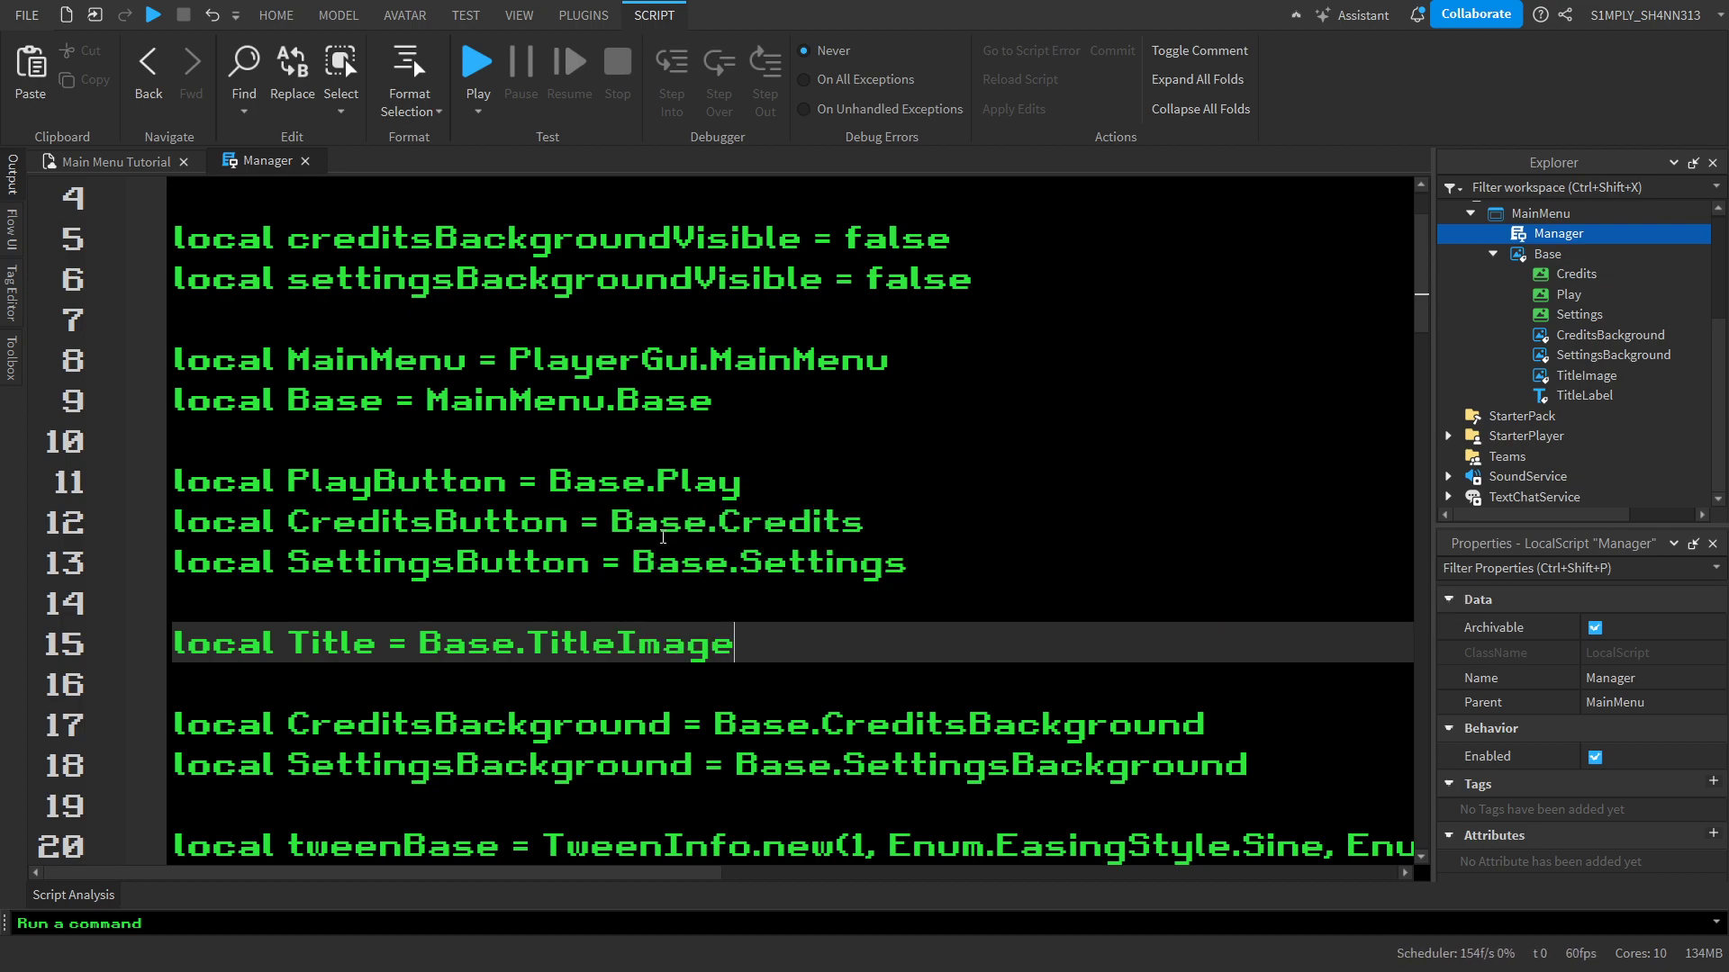
{"action": "double_click", "coordinate": [654, 639]}
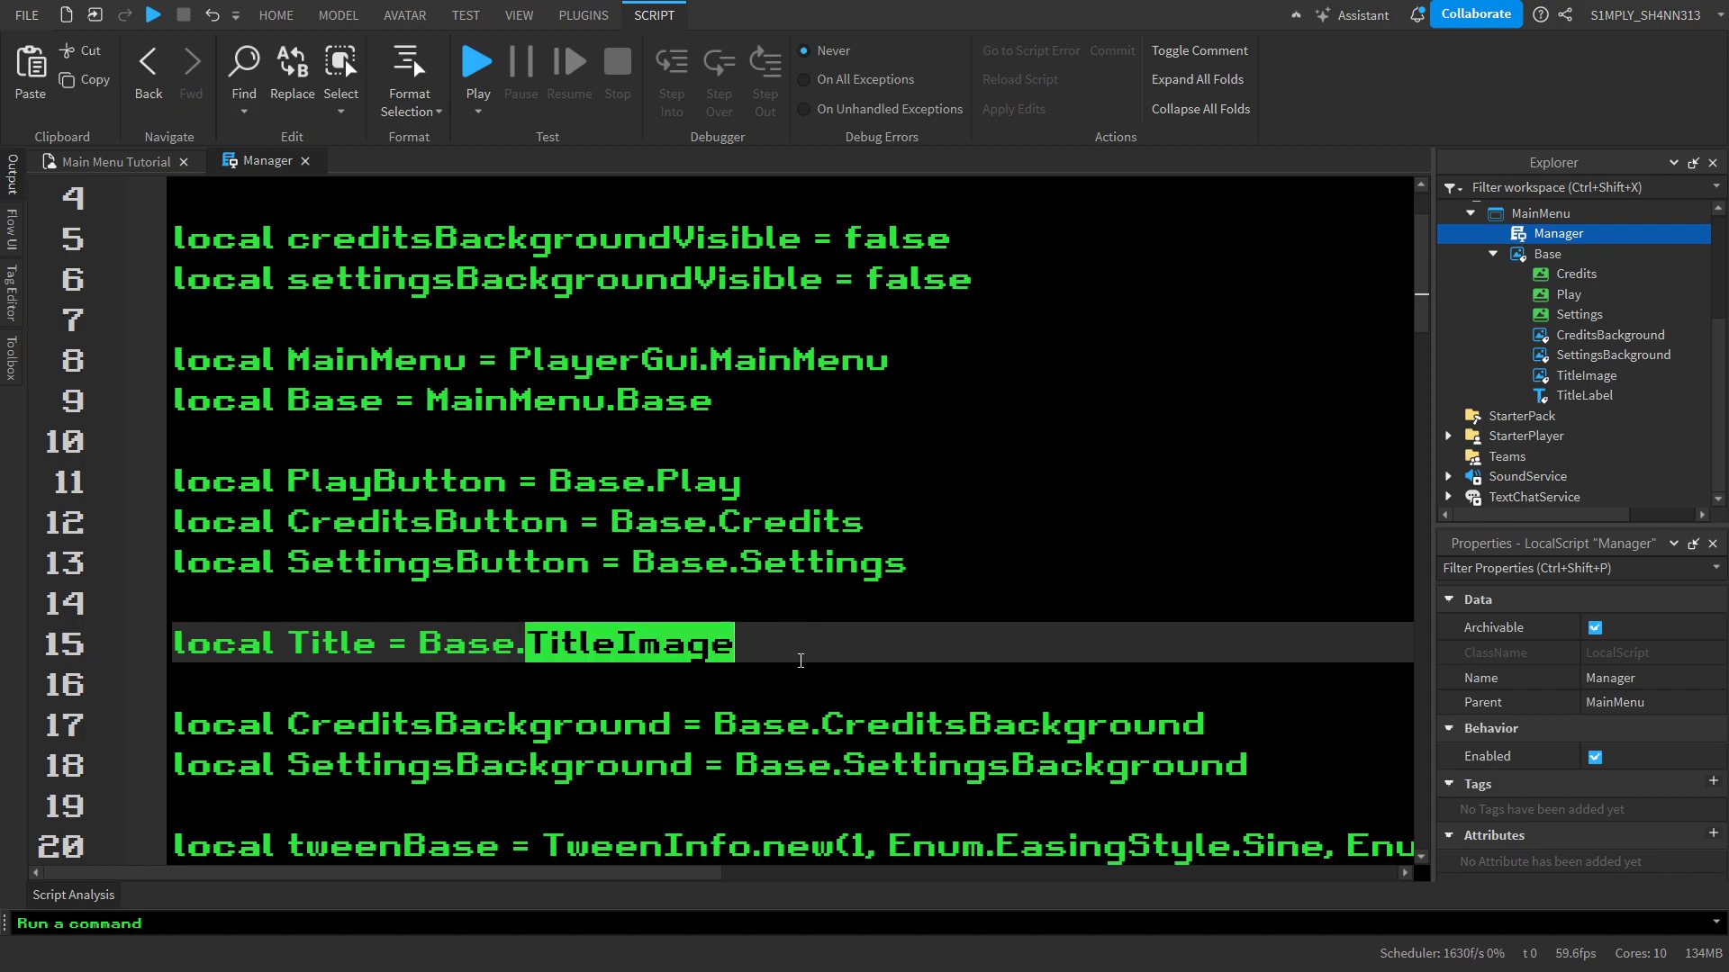
{"action": "left_click", "coordinate": [800, 661]}
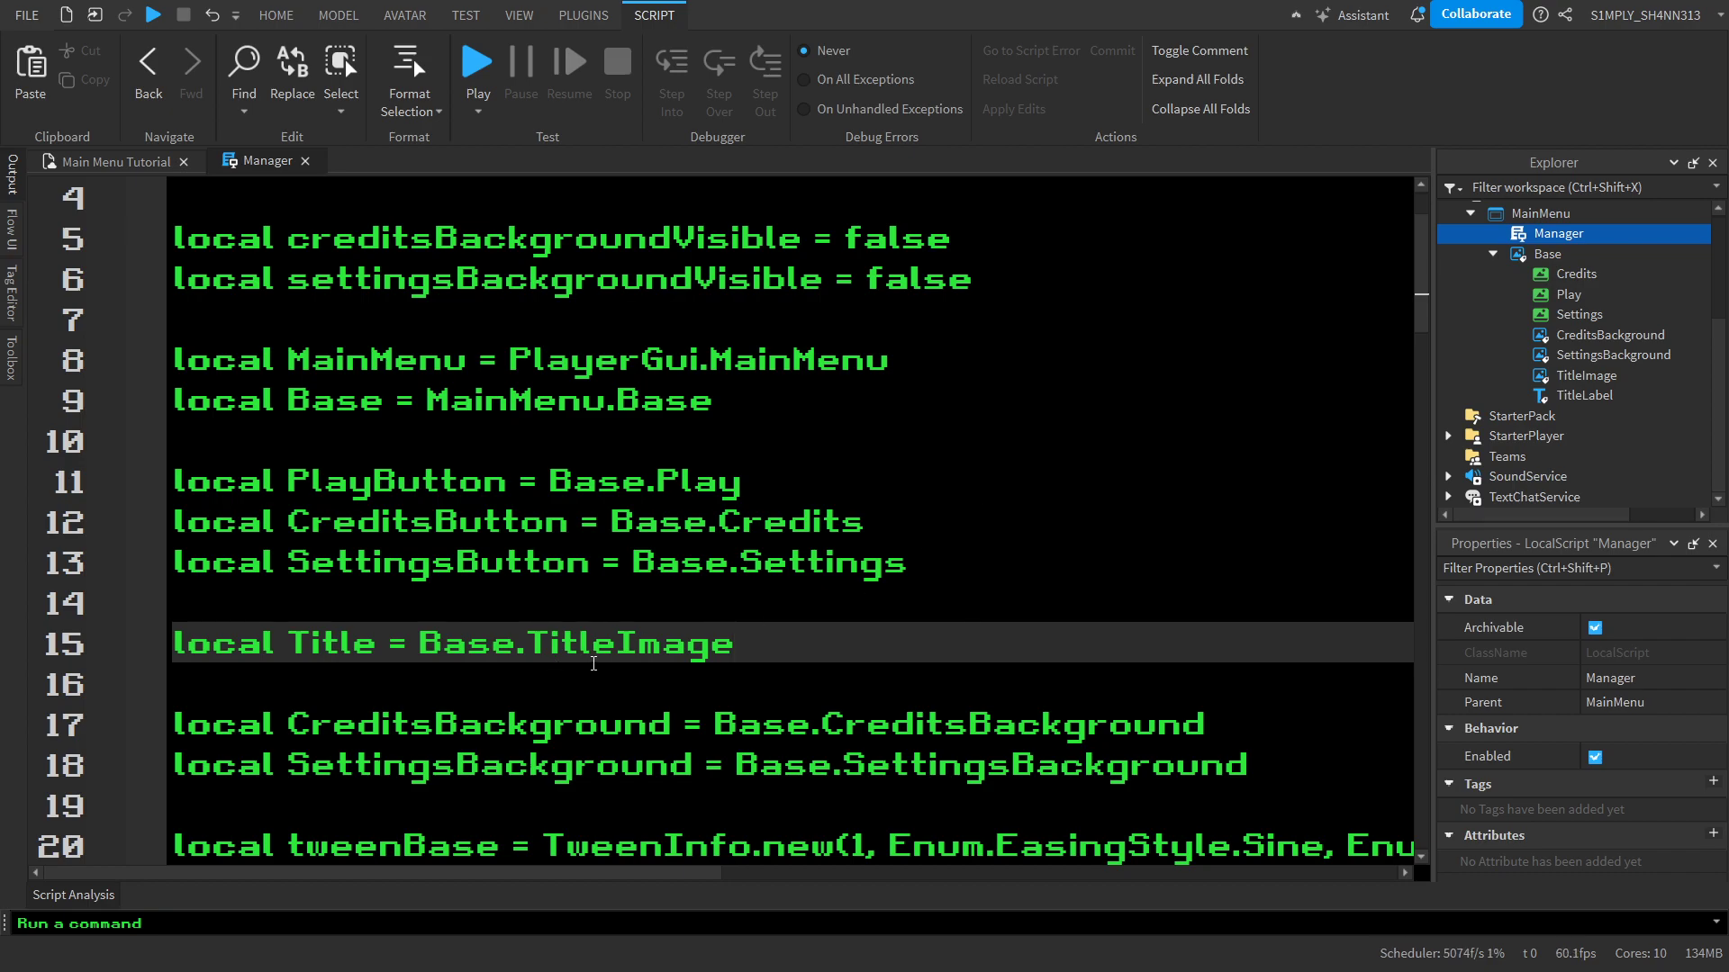
{"action": "double_click", "coordinate": [592, 658]}
{"action": "left_click", "coordinate": [806, 653]}
Add the line `local tweenTitle = TweenInfo.new()` directly below the tweenSettings declaration
{"action": "scroll", "coordinate": [796, 585], "scroll_direction": "down", "scroll_amount": 3}
{"action": "scroll", "coordinate": [787, 527], "scroll_direction": "down", "scroll_amount": 1}
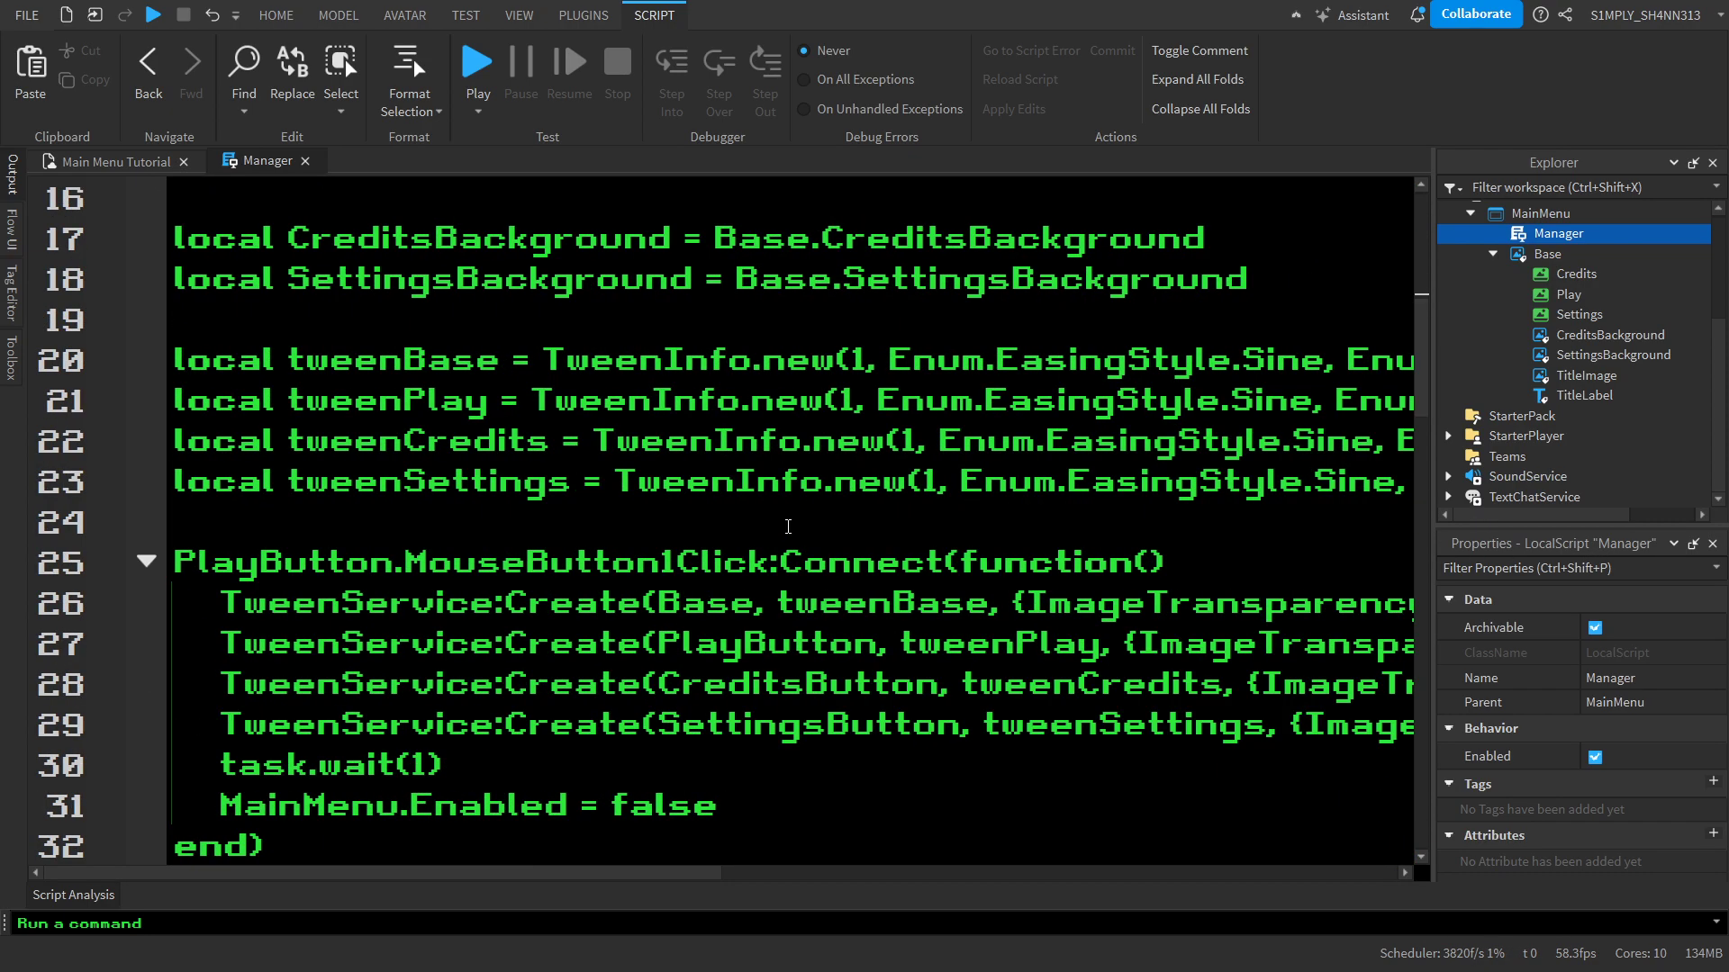
{"action": "left_click", "coordinate": [436, 527]}
{"action": "key", "text": "Return"}
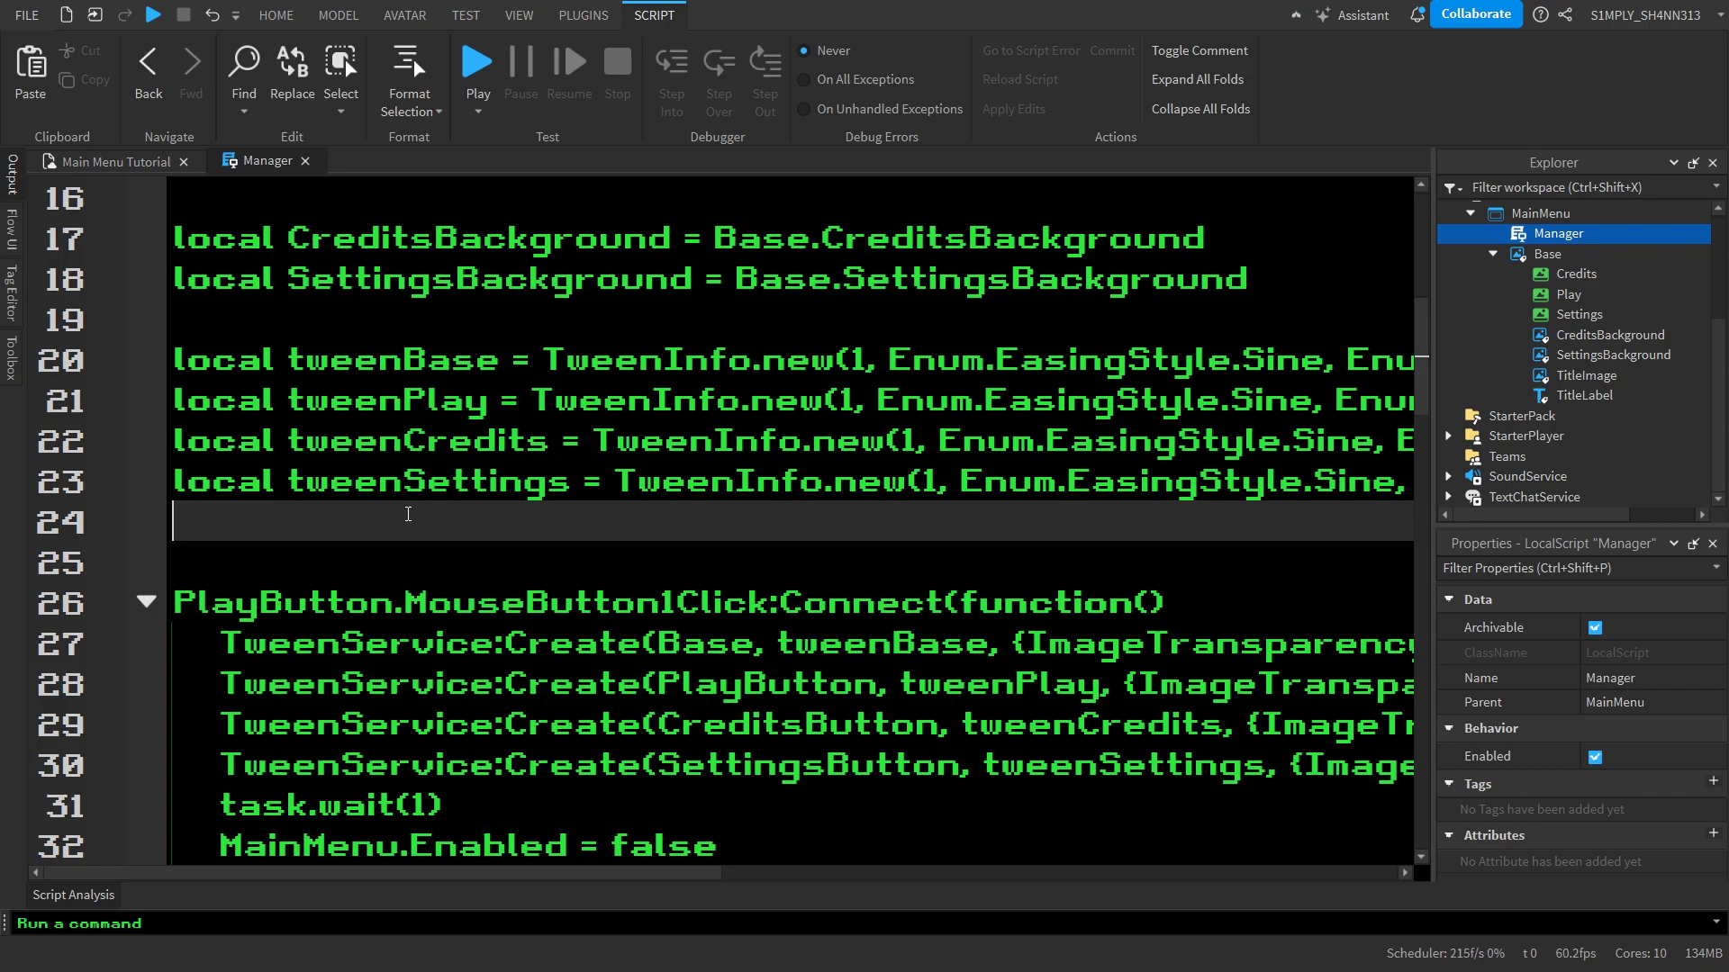
{"action": "type", "text": "local tw"}
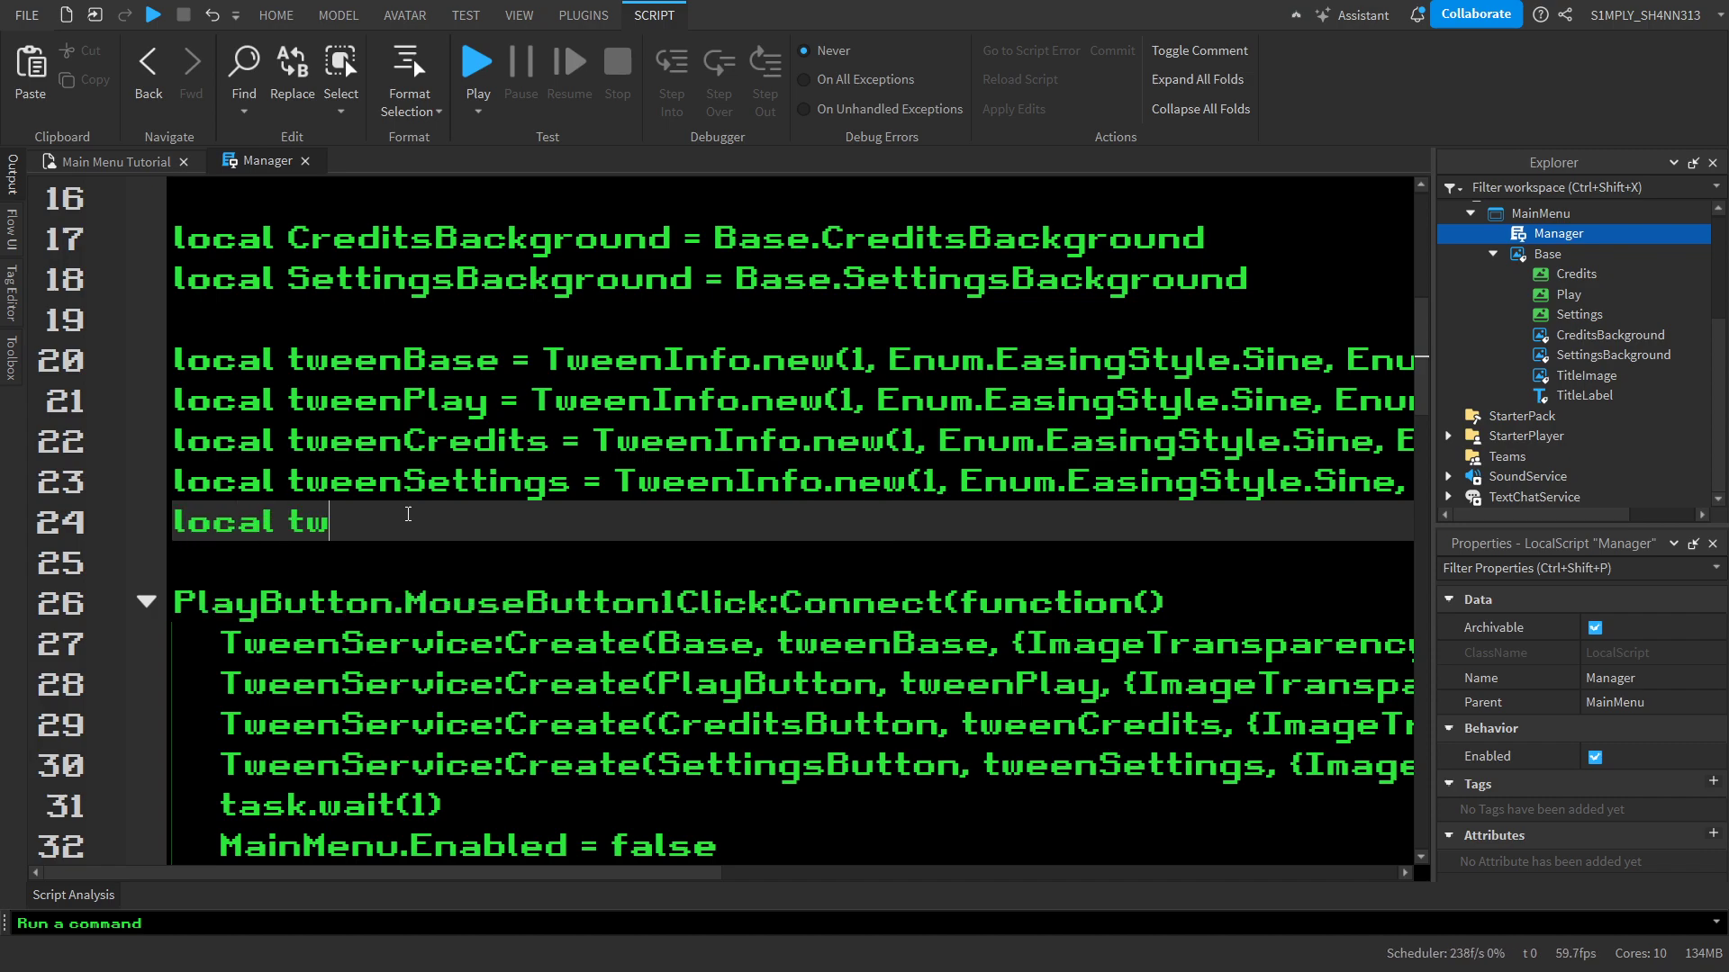
{"action": "type", "text": "eenTitle = Yue"}
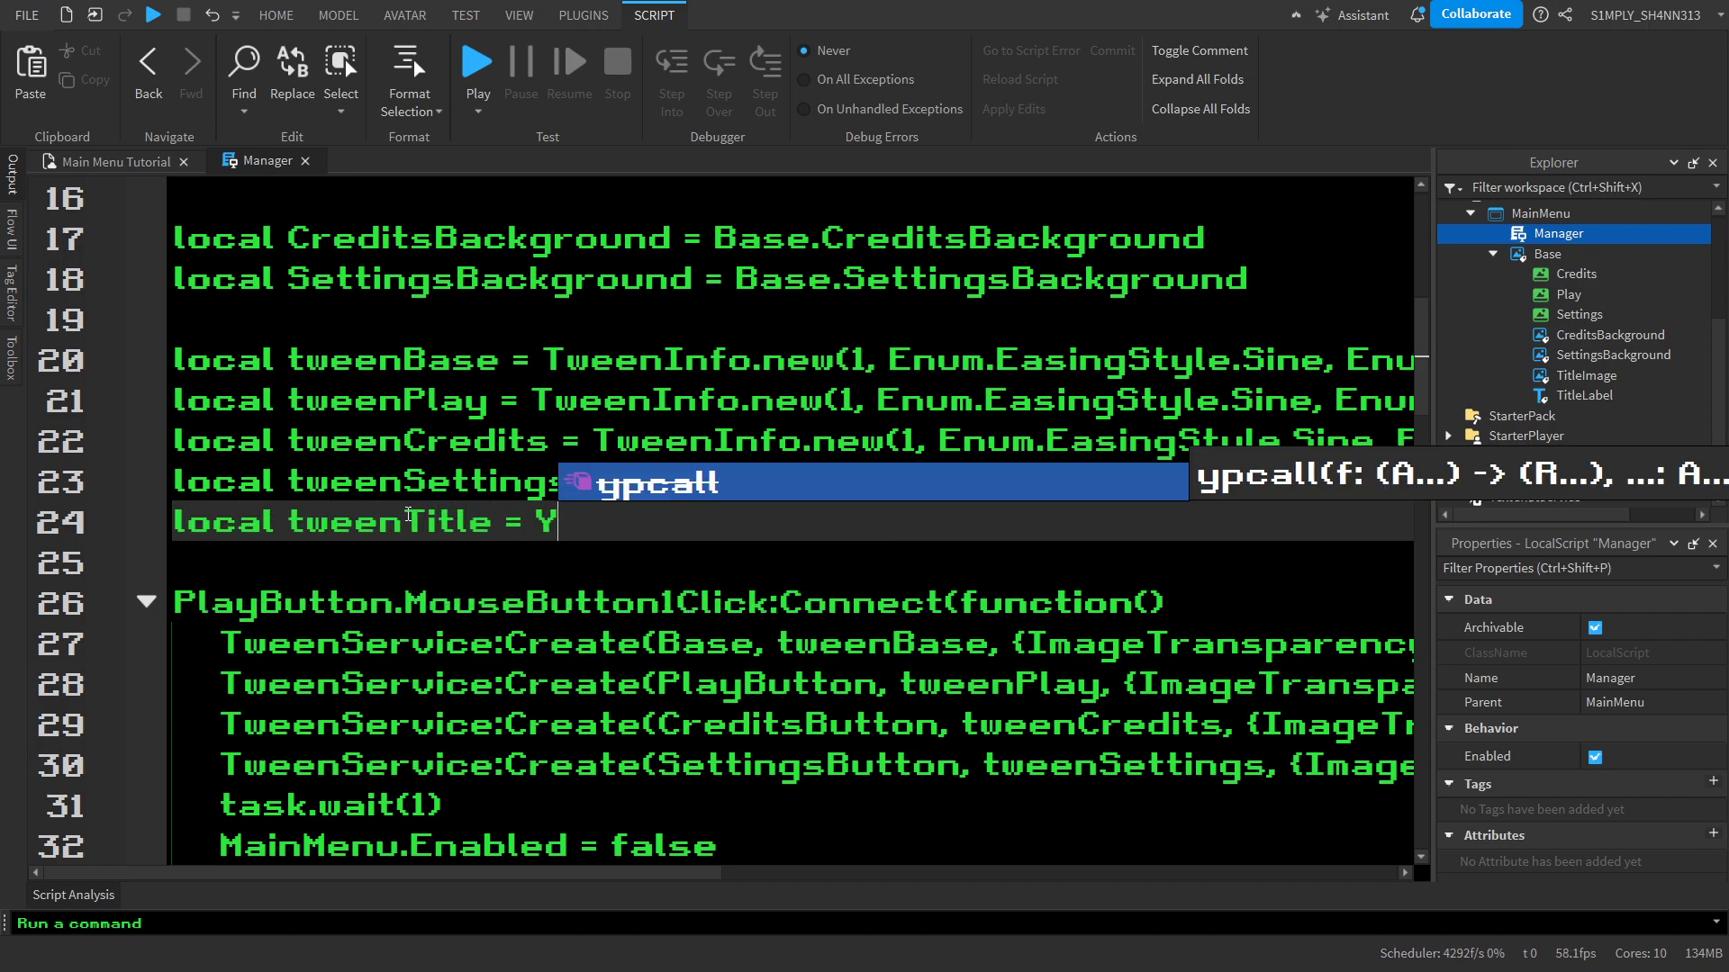
{"action": "key", "text": "BackSpace"}
{"action": "key", "text": "BackSpace"}
{"action": "key", "text": "BackSpace"}
{"action": "type", "text": "Tw"}
{"action": "key", "text": "Tab"}
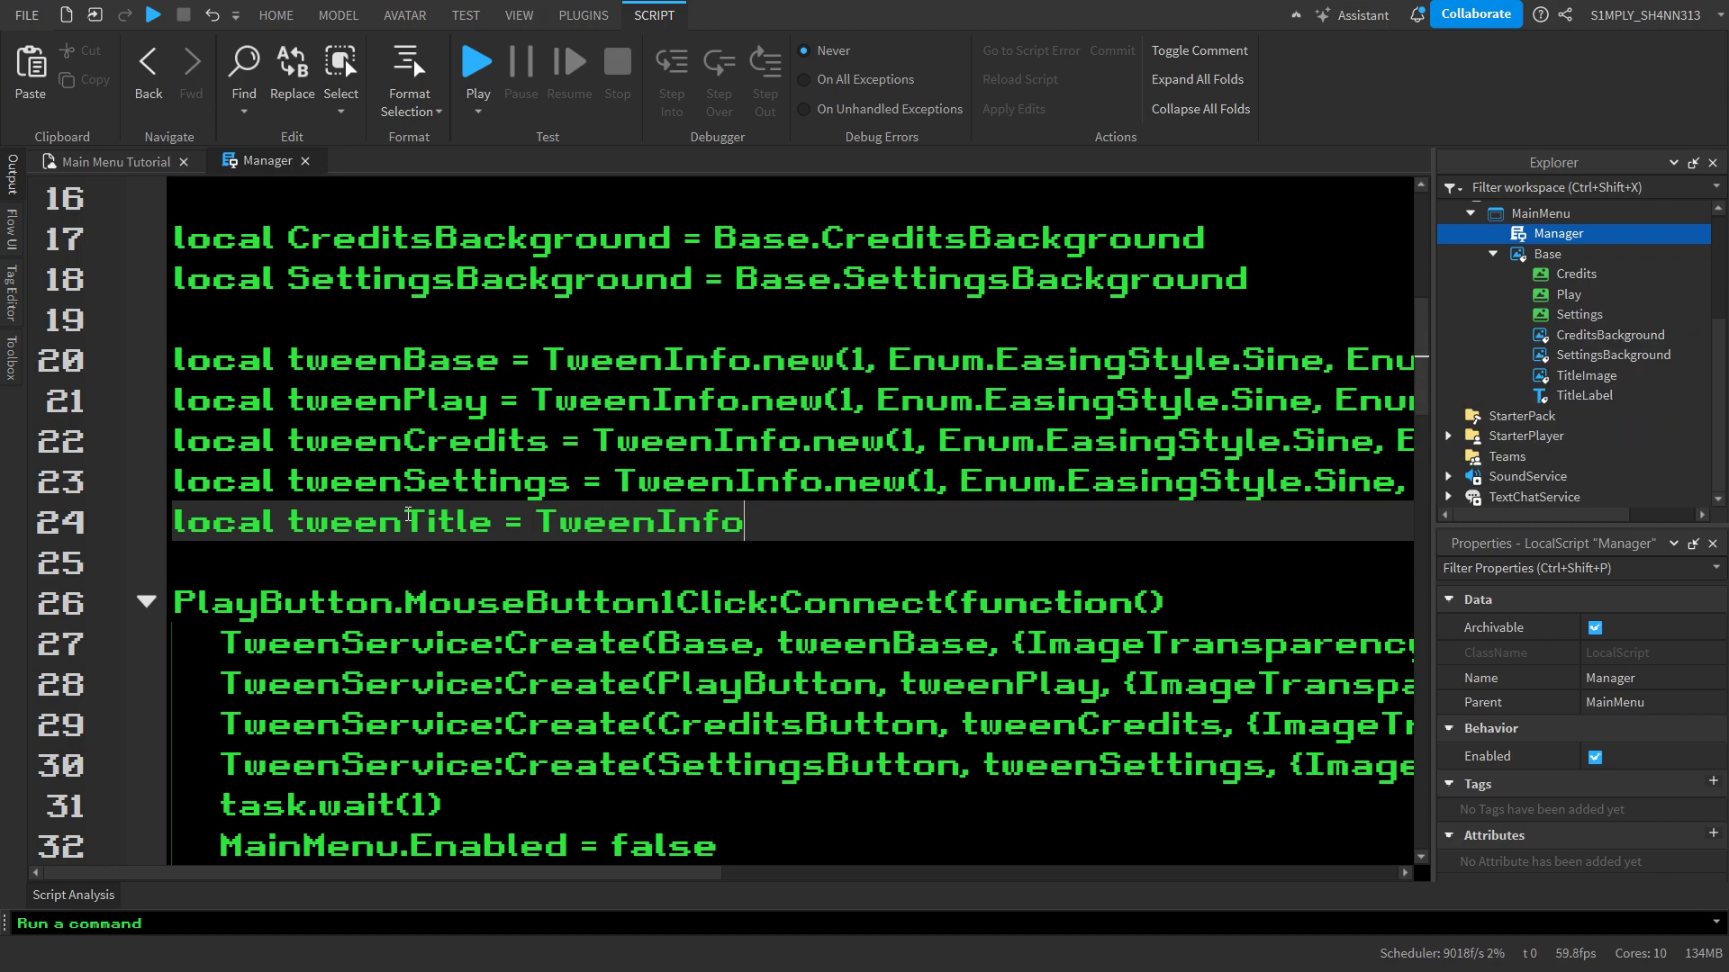
{"action": "type", "text": ".new("}
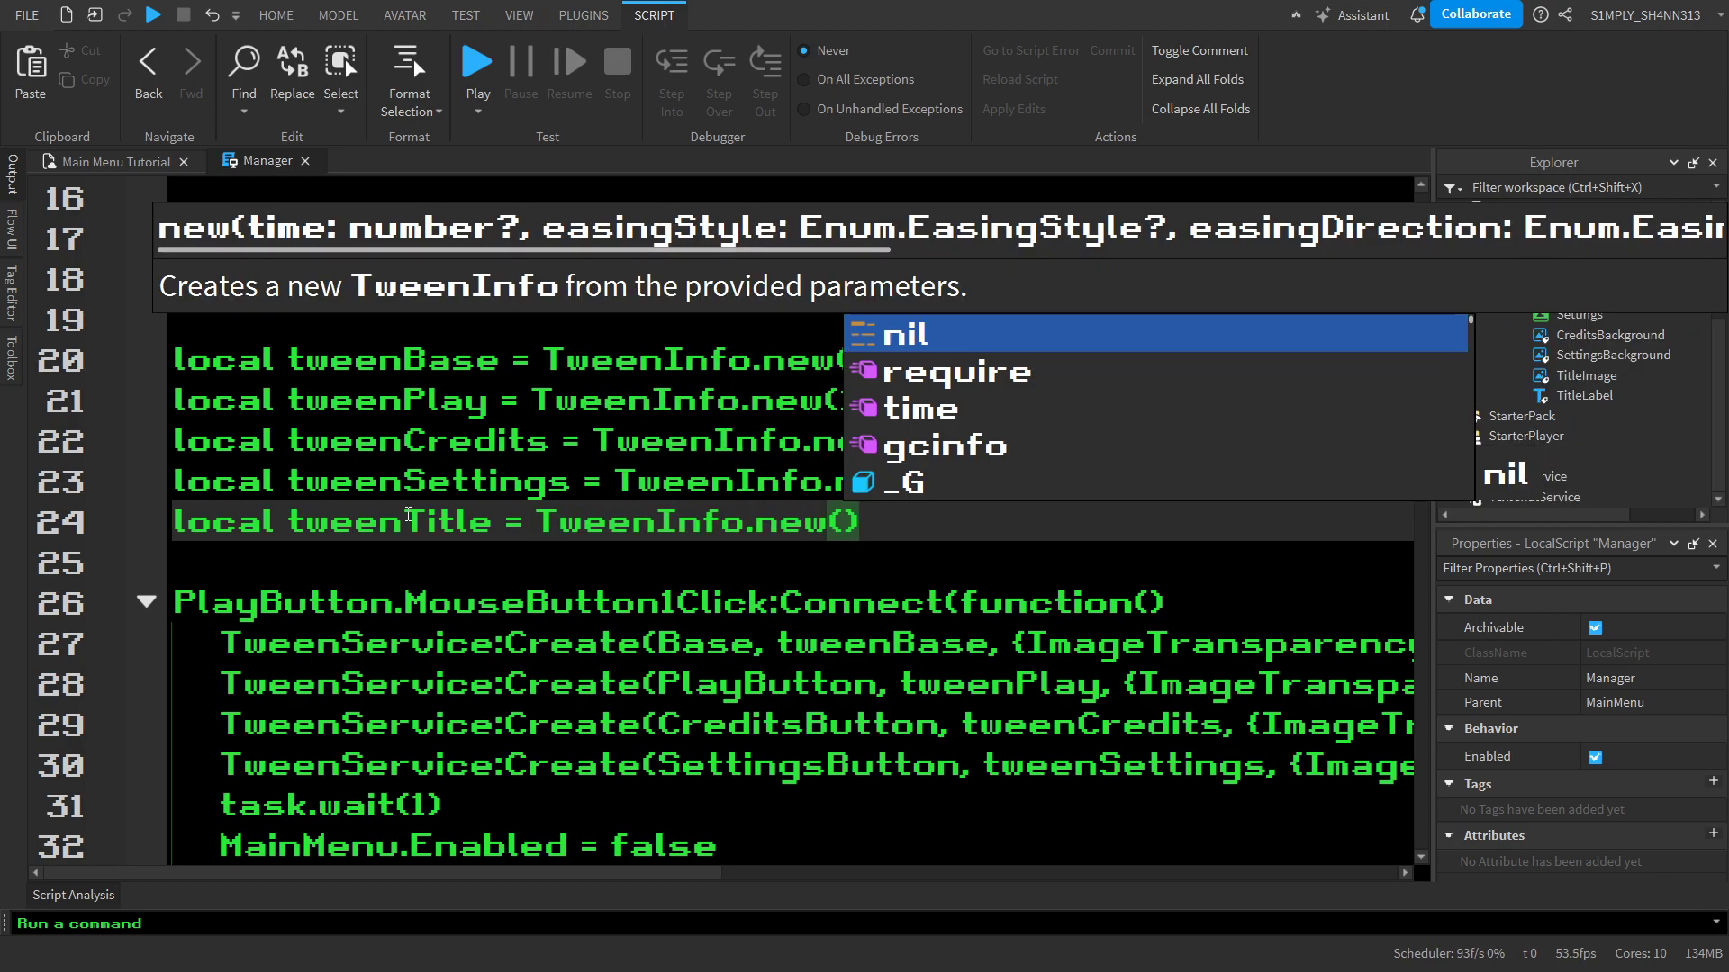
{"action": "left_click", "coordinate": [404, 519]}
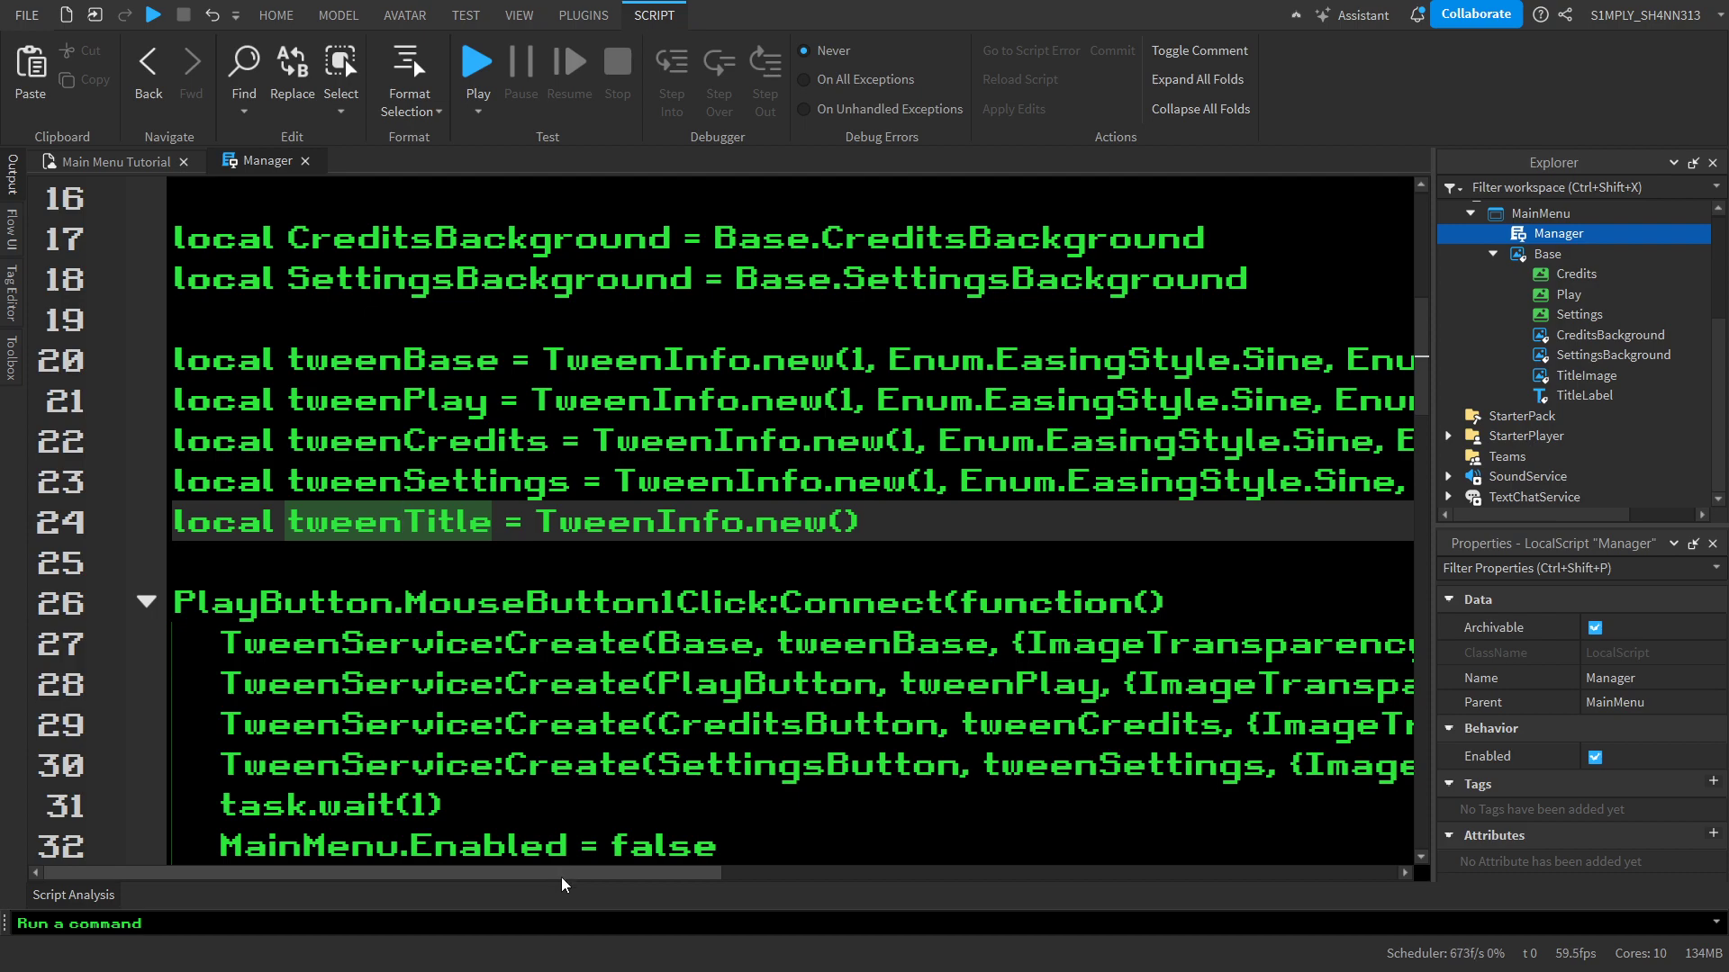
Copy the tweenSettings arguments `1, Enum.EasingStyle.Sine, Enum.EasingDirection.Out` into the empty parentheses of tweenTitle's TweenInfo.new call
{"action": "left_click_drag", "start_coordinate": [562, 872], "coordinate": [896, 872]}
{"action": "mouse_move", "coordinate": [314, 487]}
{"action": "left_mouse_down"}
{"action": "mouse_move", "coordinate": [631, 441]}
{"action": "mouse_move", "coordinate": [1404, 487]}
{"action": "mouse_move", "coordinate": [1042, 491]}
{"action": "left_mouse_up"}
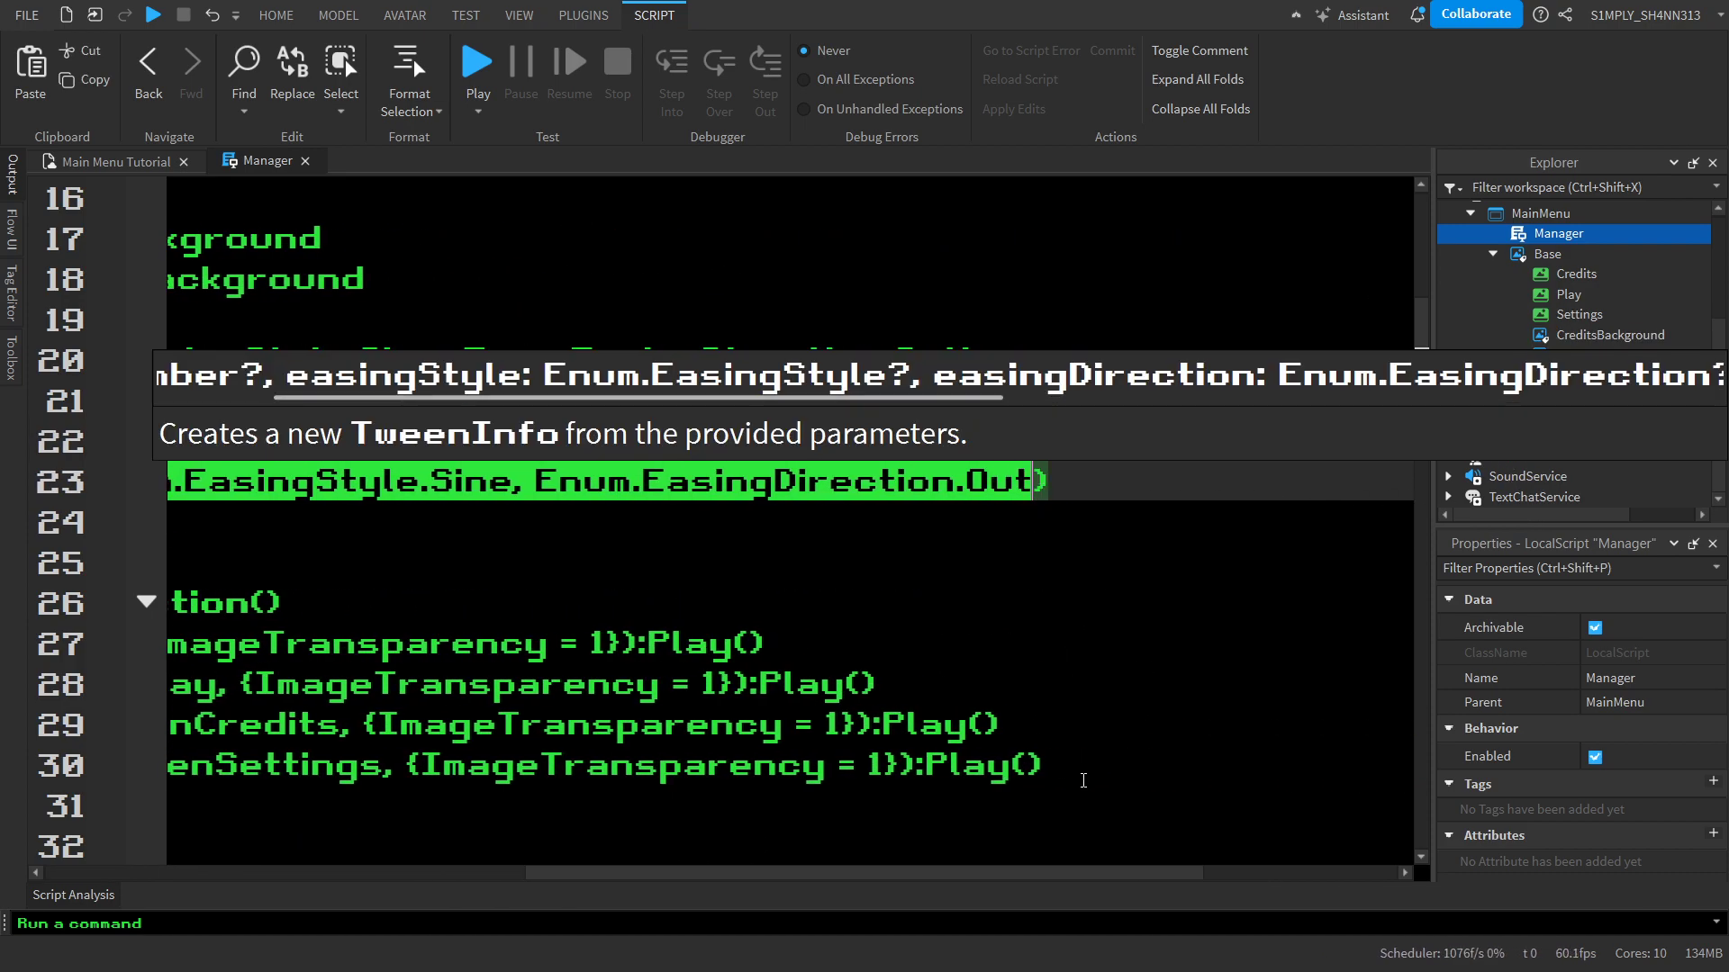
{"action": "left_click_drag", "start_coordinate": [1110, 875], "coordinate": [874, 880]}
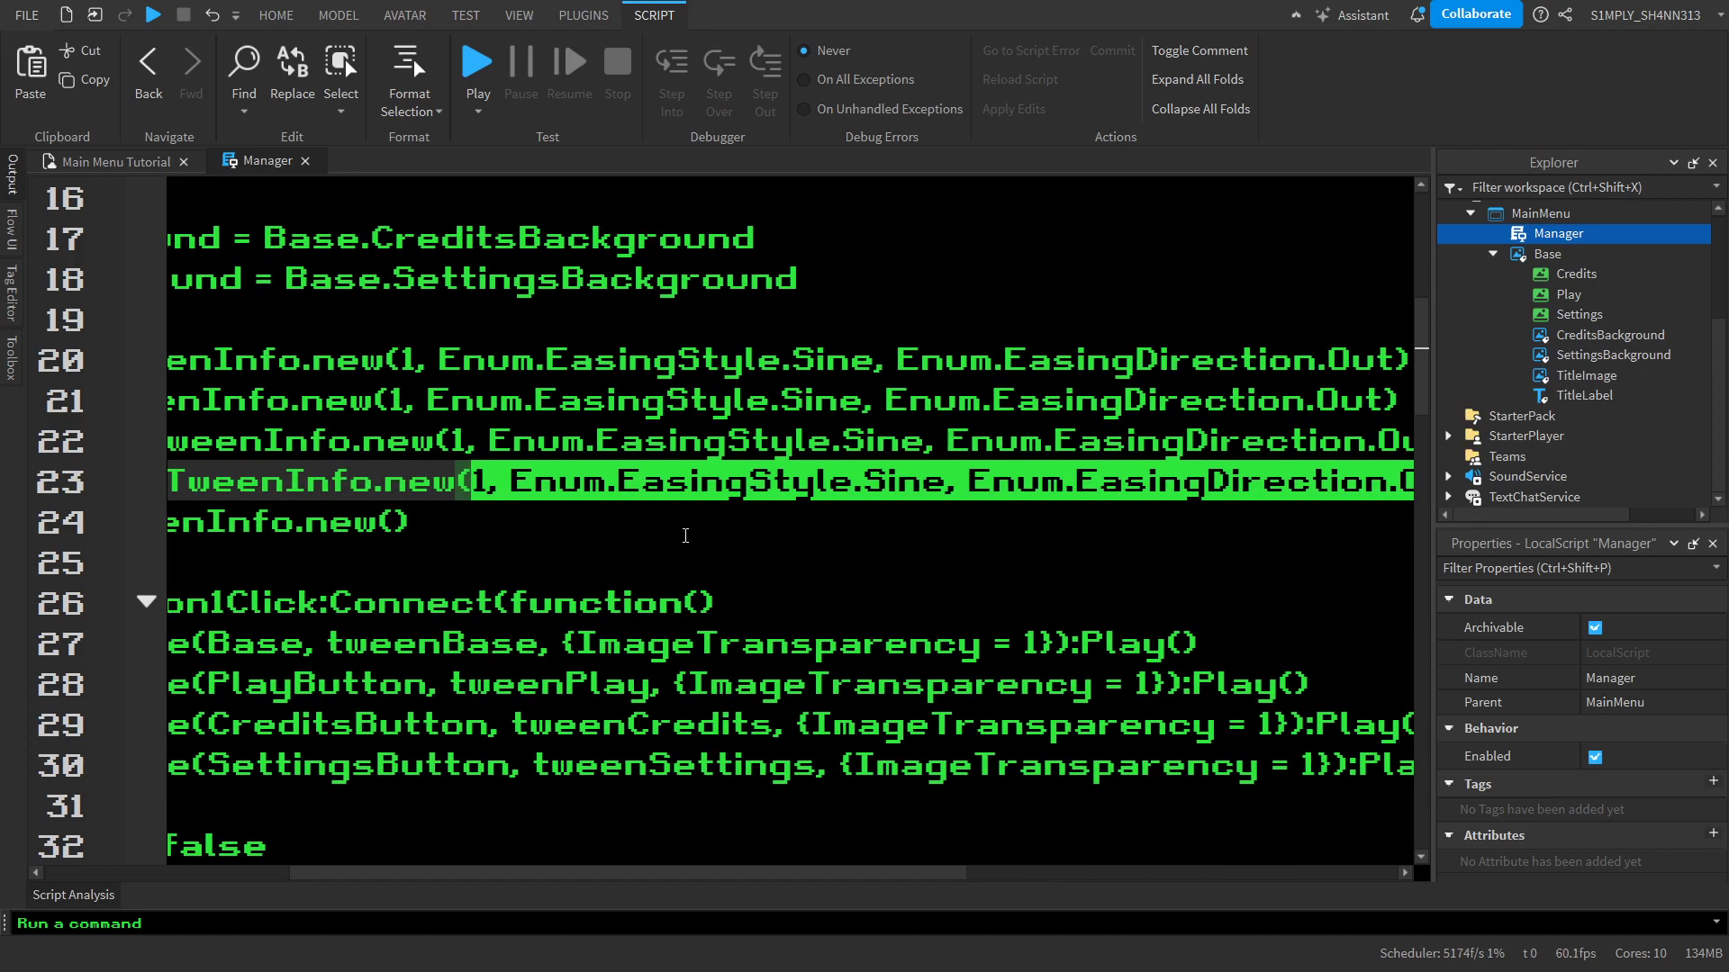
{"action": "key", "text": "ctrl+x"}
{"action": "key", "text": "ctrl+v"}
{"action": "left_click", "coordinate": [346, 517]}
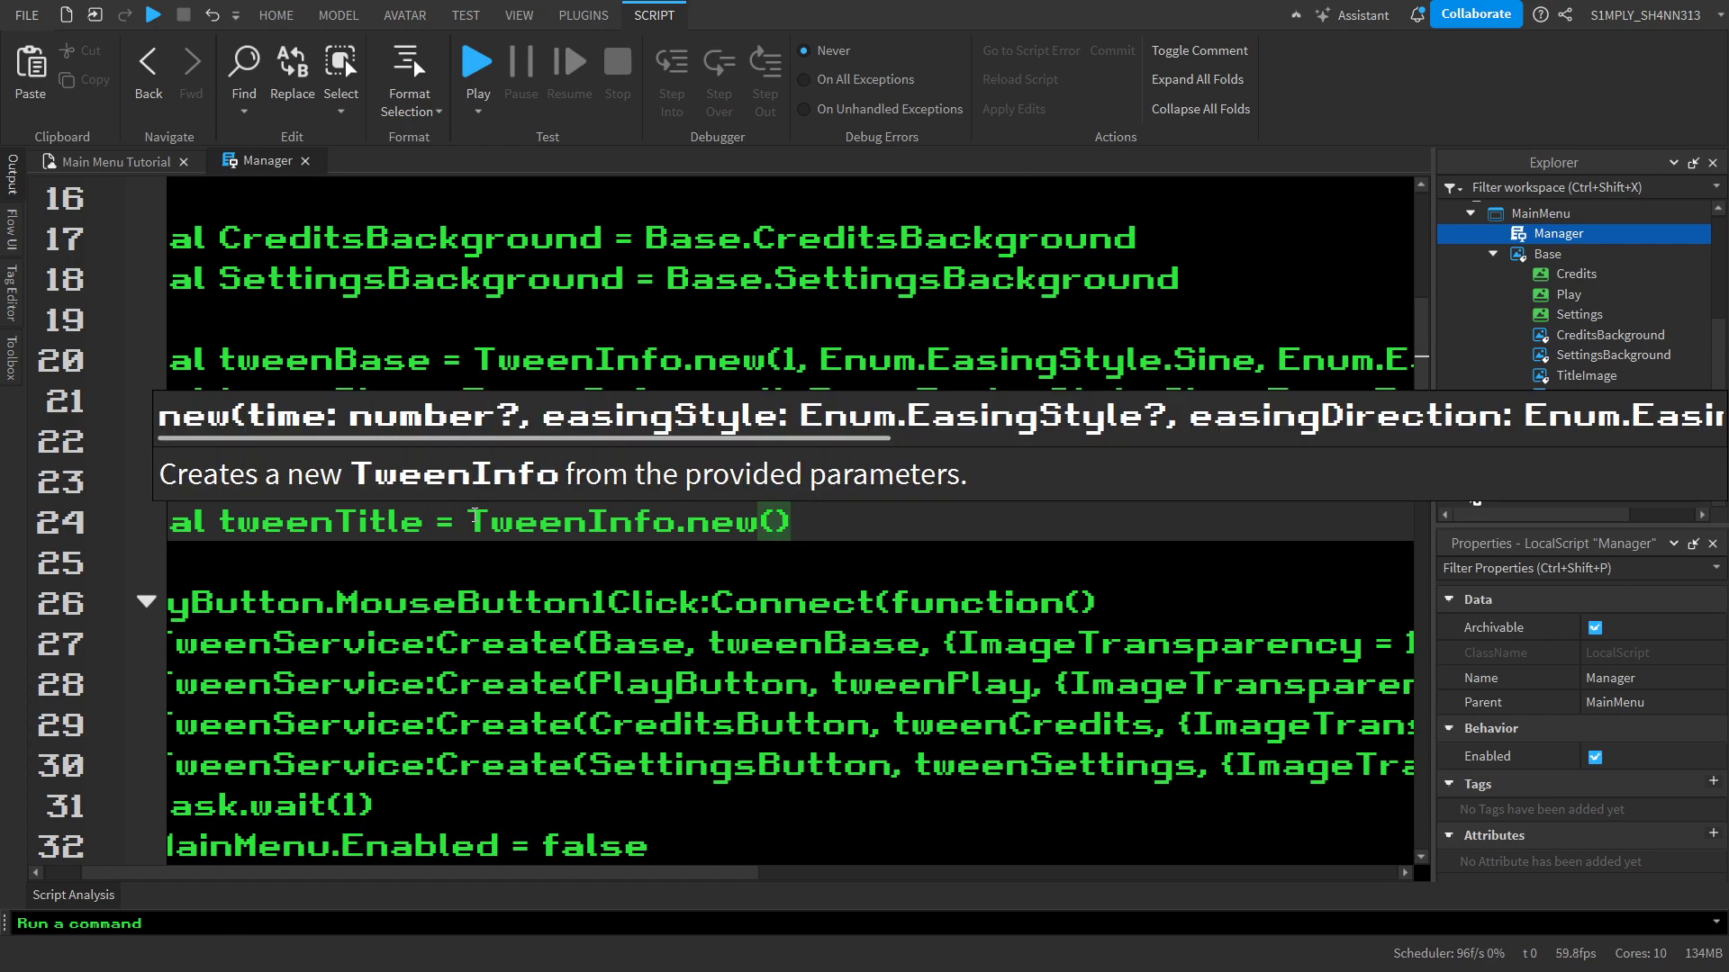
{"action": "key", "text": "ctrl+v"}
{"action": "left_click_drag", "start_coordinate": [995, 877], "coordinate": [437, 878]}
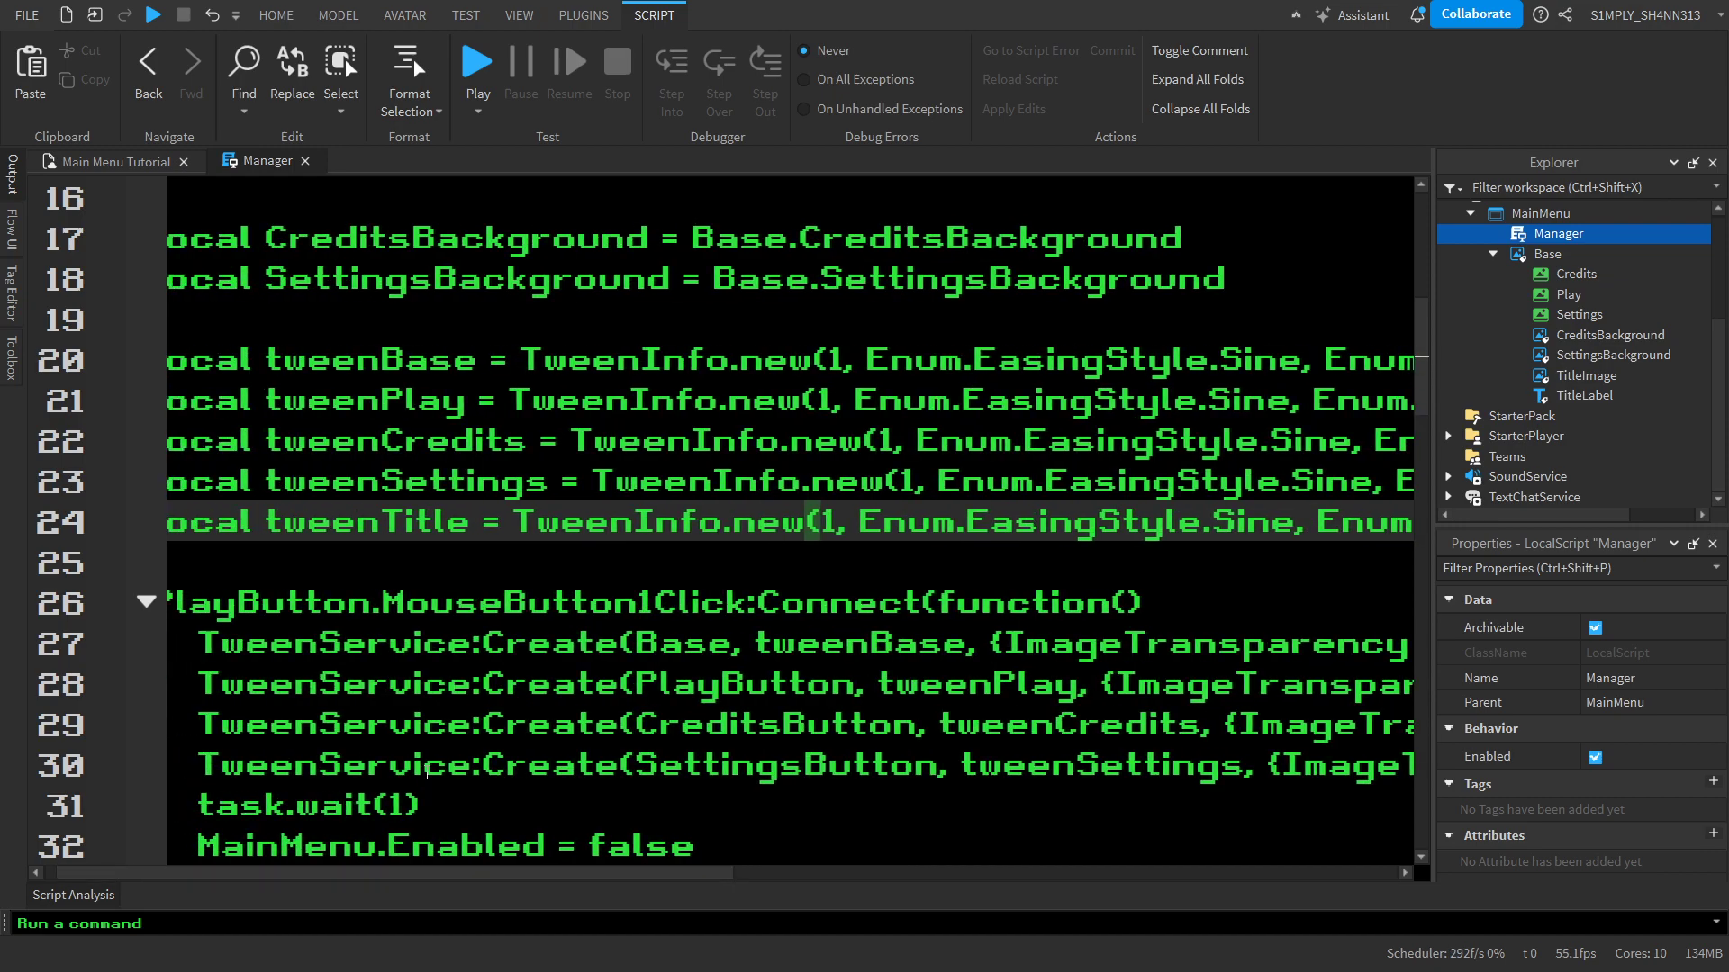
{"action": "left_click", "coordinate": [612, 481]}
{"action": "mouse_move", "coordinate": [680, 880]}
{"action": "left_mouse_down"}
{"action": "mouse_move", "coordinate": [575, 873]}
{"action": "mouse_move", "coordinate": [1065, 895]}
{"action": "mouse_move", "coordinate": [650, 874]}
{"action": "left_mouse_up"}
Duplicate the SettingsButton TweenService:Create line on a new line above task.wait(1) in the PlayButton click function
{"action": "scroll", "coordinate": [882, 597], "scroll_direction": "down", "scroll_amount": 3}
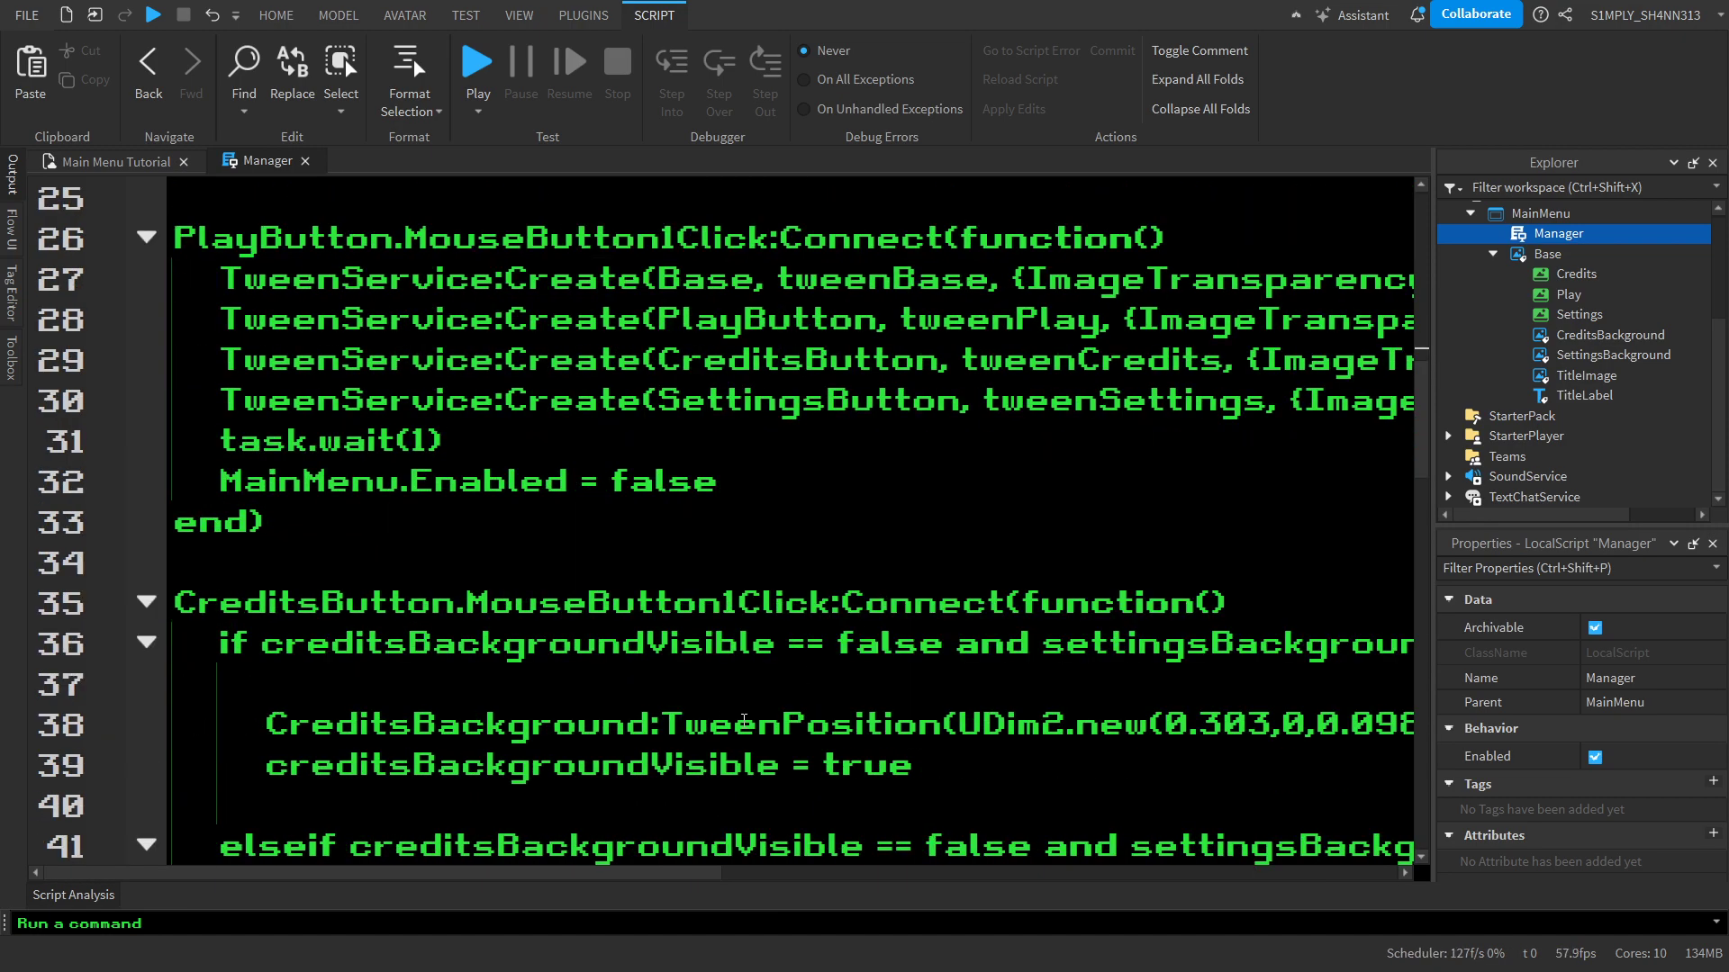
{"action": "scroll", "coordinate": [740, 717], "scroll_direction": "up", "scroll_amount": 1}
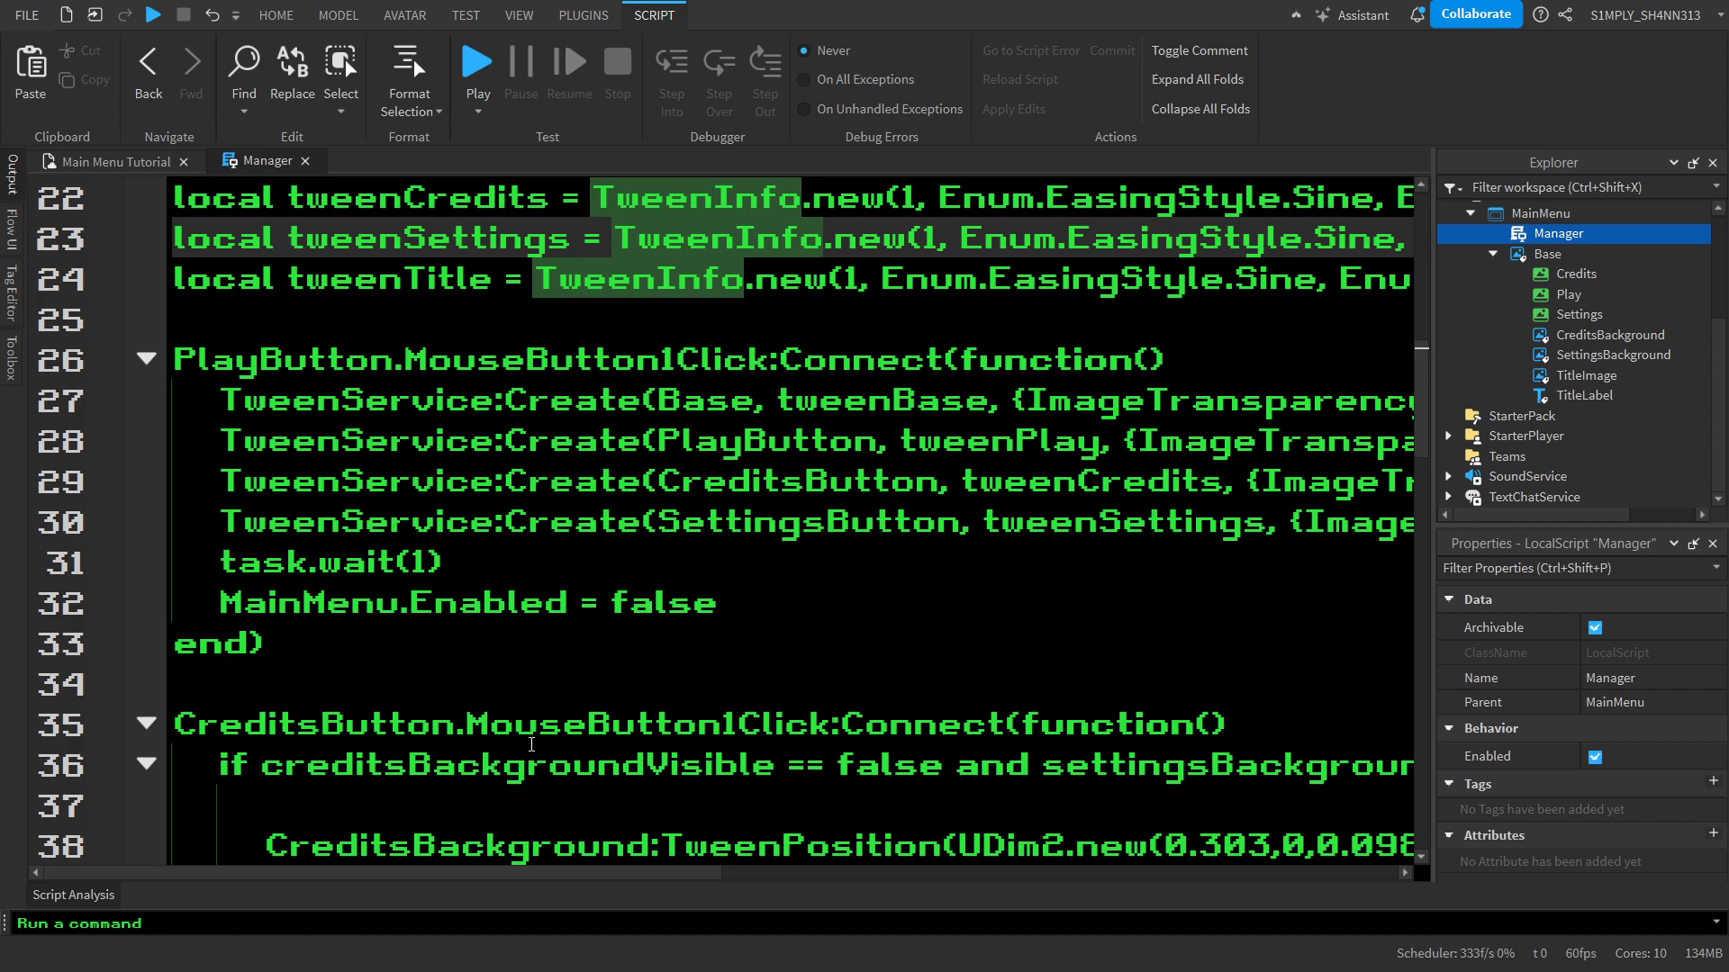
{"action": "left_click_drag", "start_coordinate": [377, 872], "coordinate": [744, 845]}
{"action": "left_click_drag", "start_coordinate": [1301, 520], "coordinate": [227, 538]}
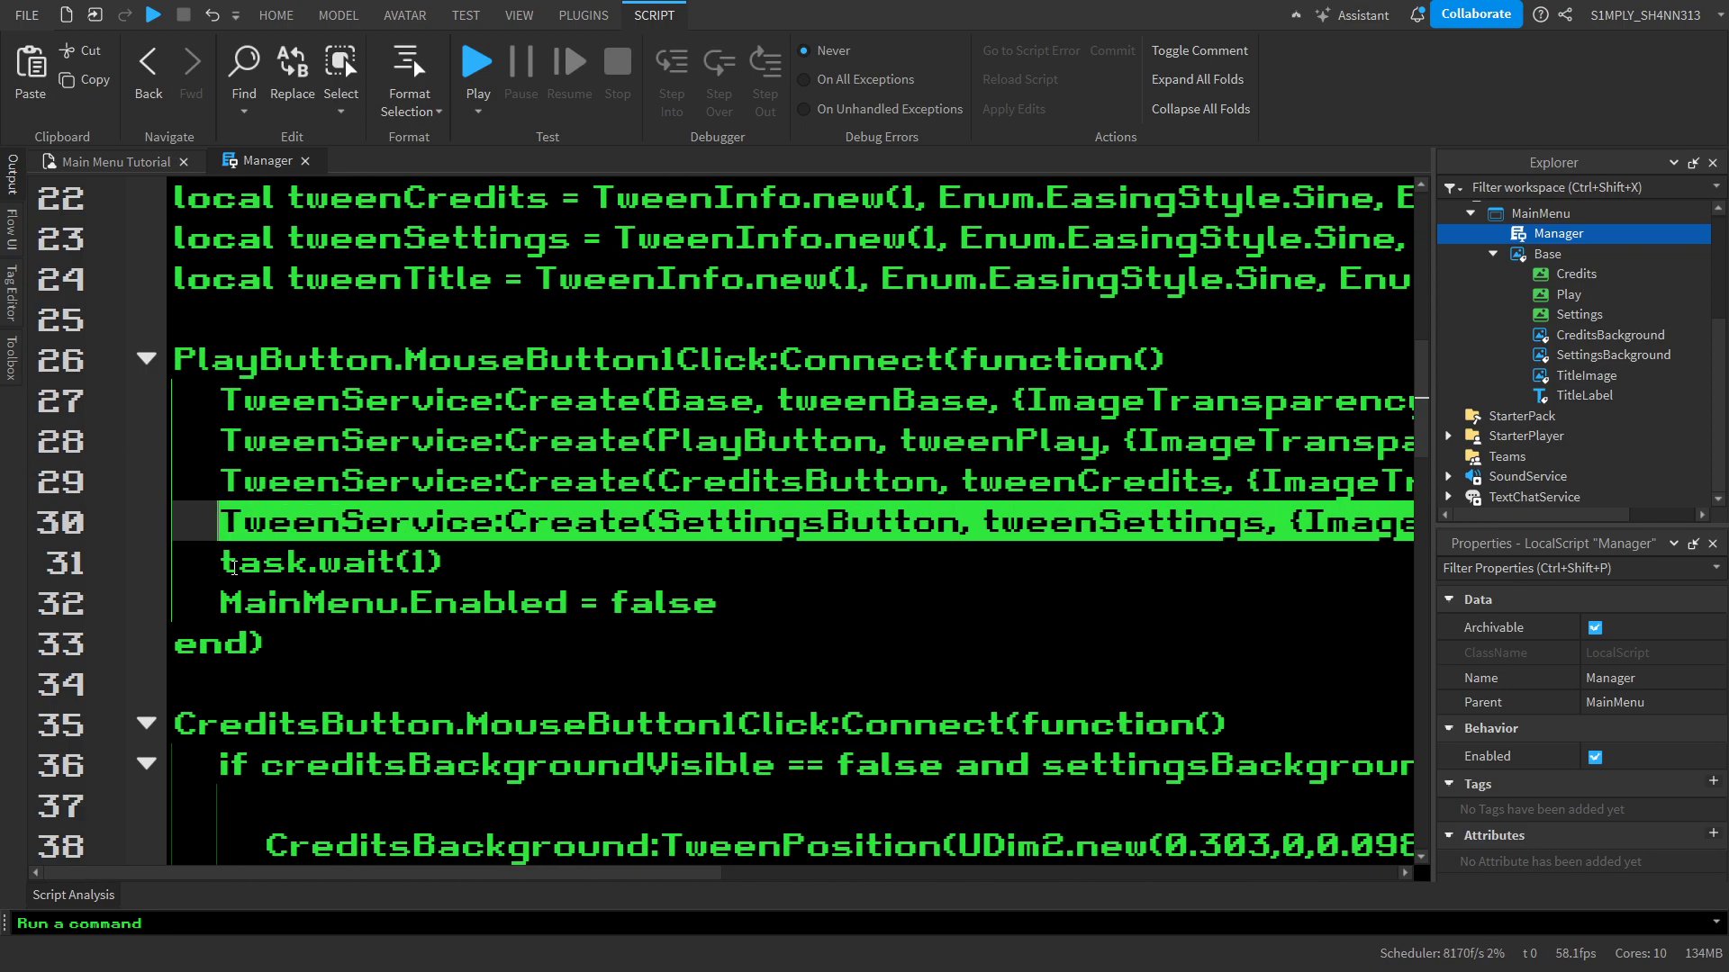
{"action": "left_click", "coordinate": [233, 567]}
{"action": "key", "text": "Return"}
{"action": "key", "text": "Up"}
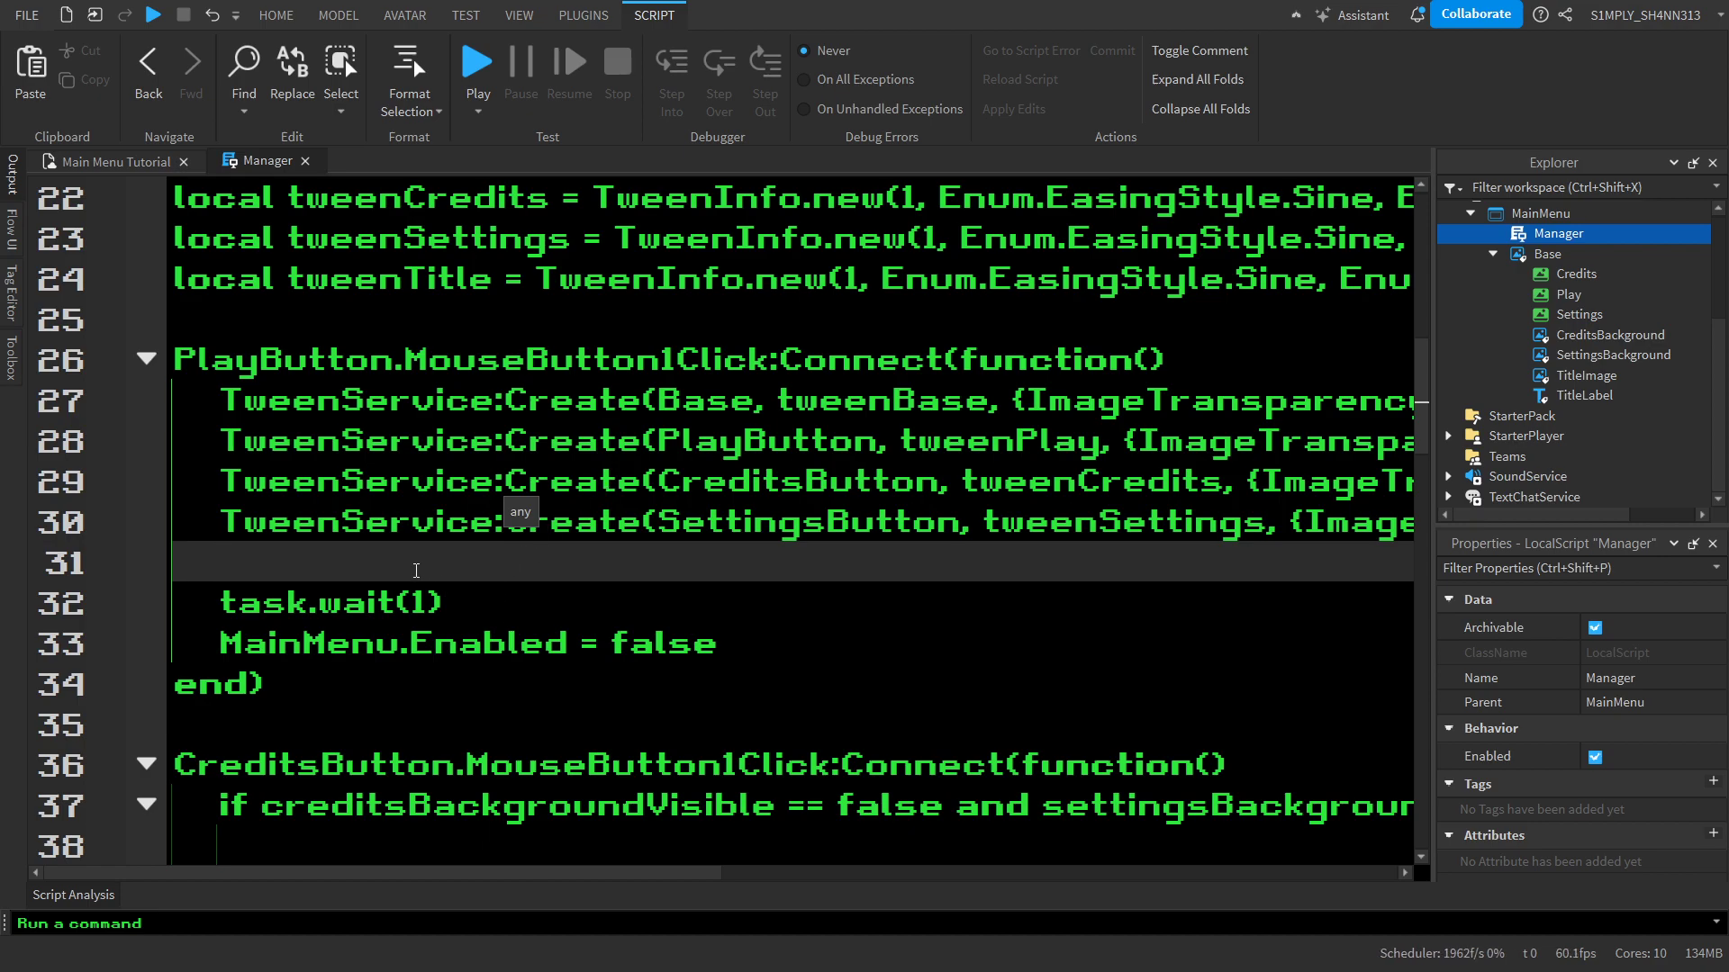
{"action": "key", "text": "ctrl+v"}
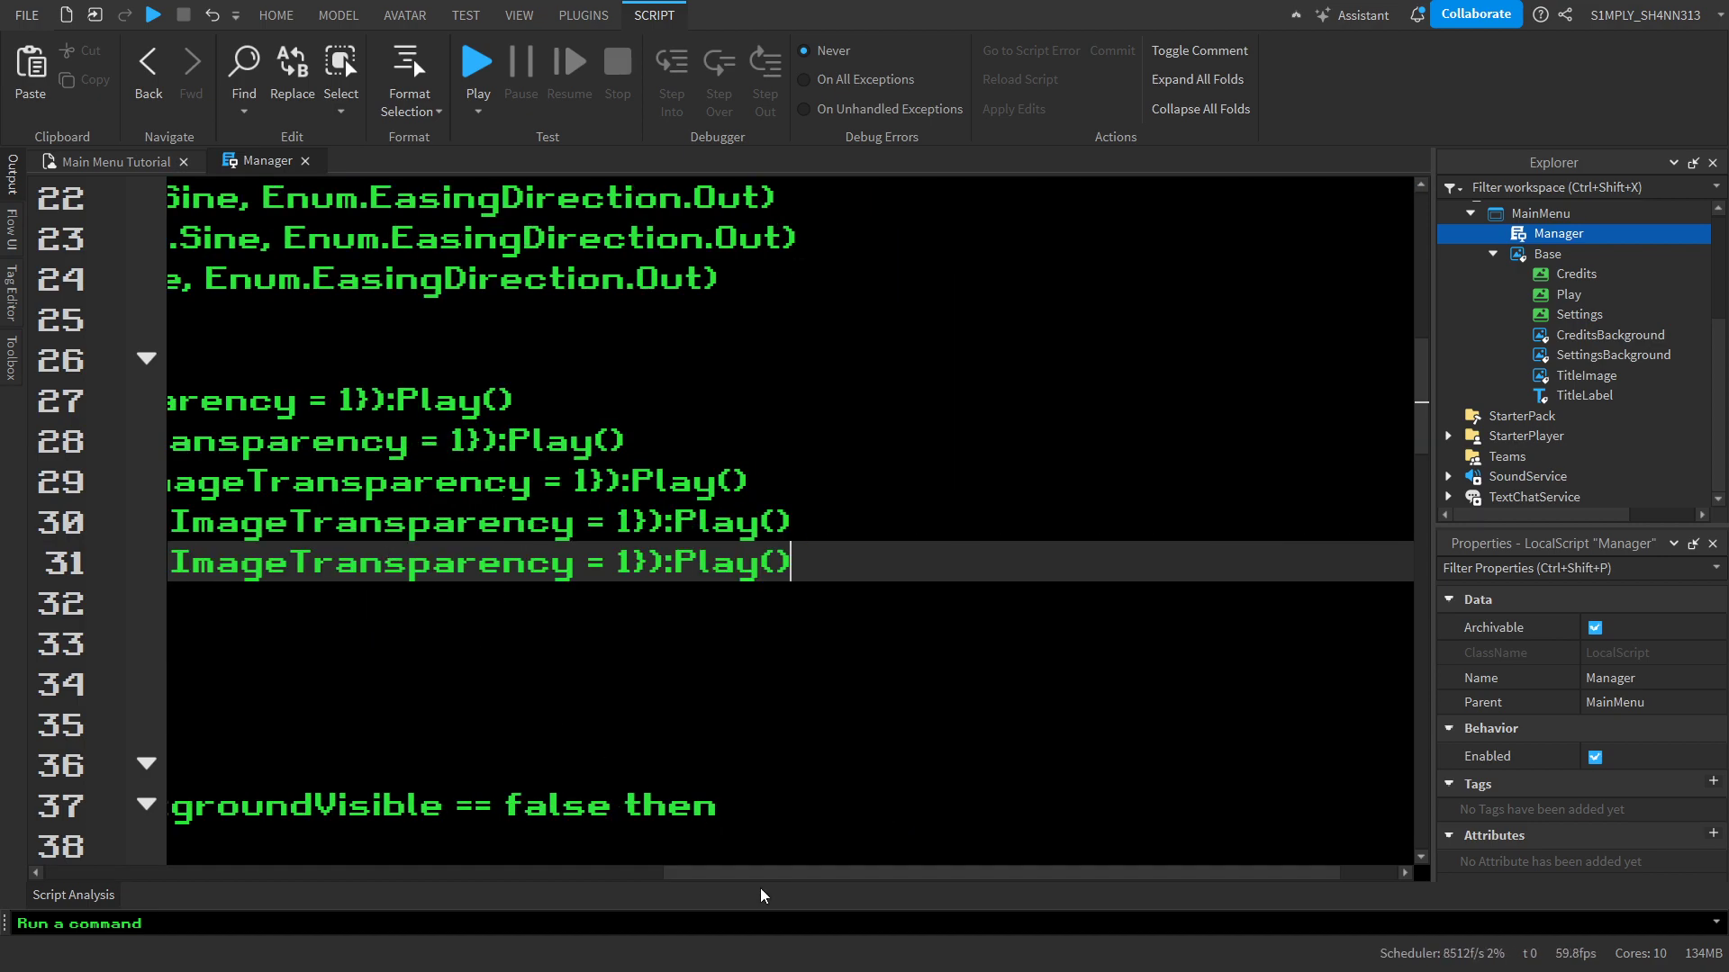
{"action": "left_click_drag", "start_coordinate": [731, 876], "coordinate": [307, 860]}
{"action": "left_click", "coordinate": [481, 584]}
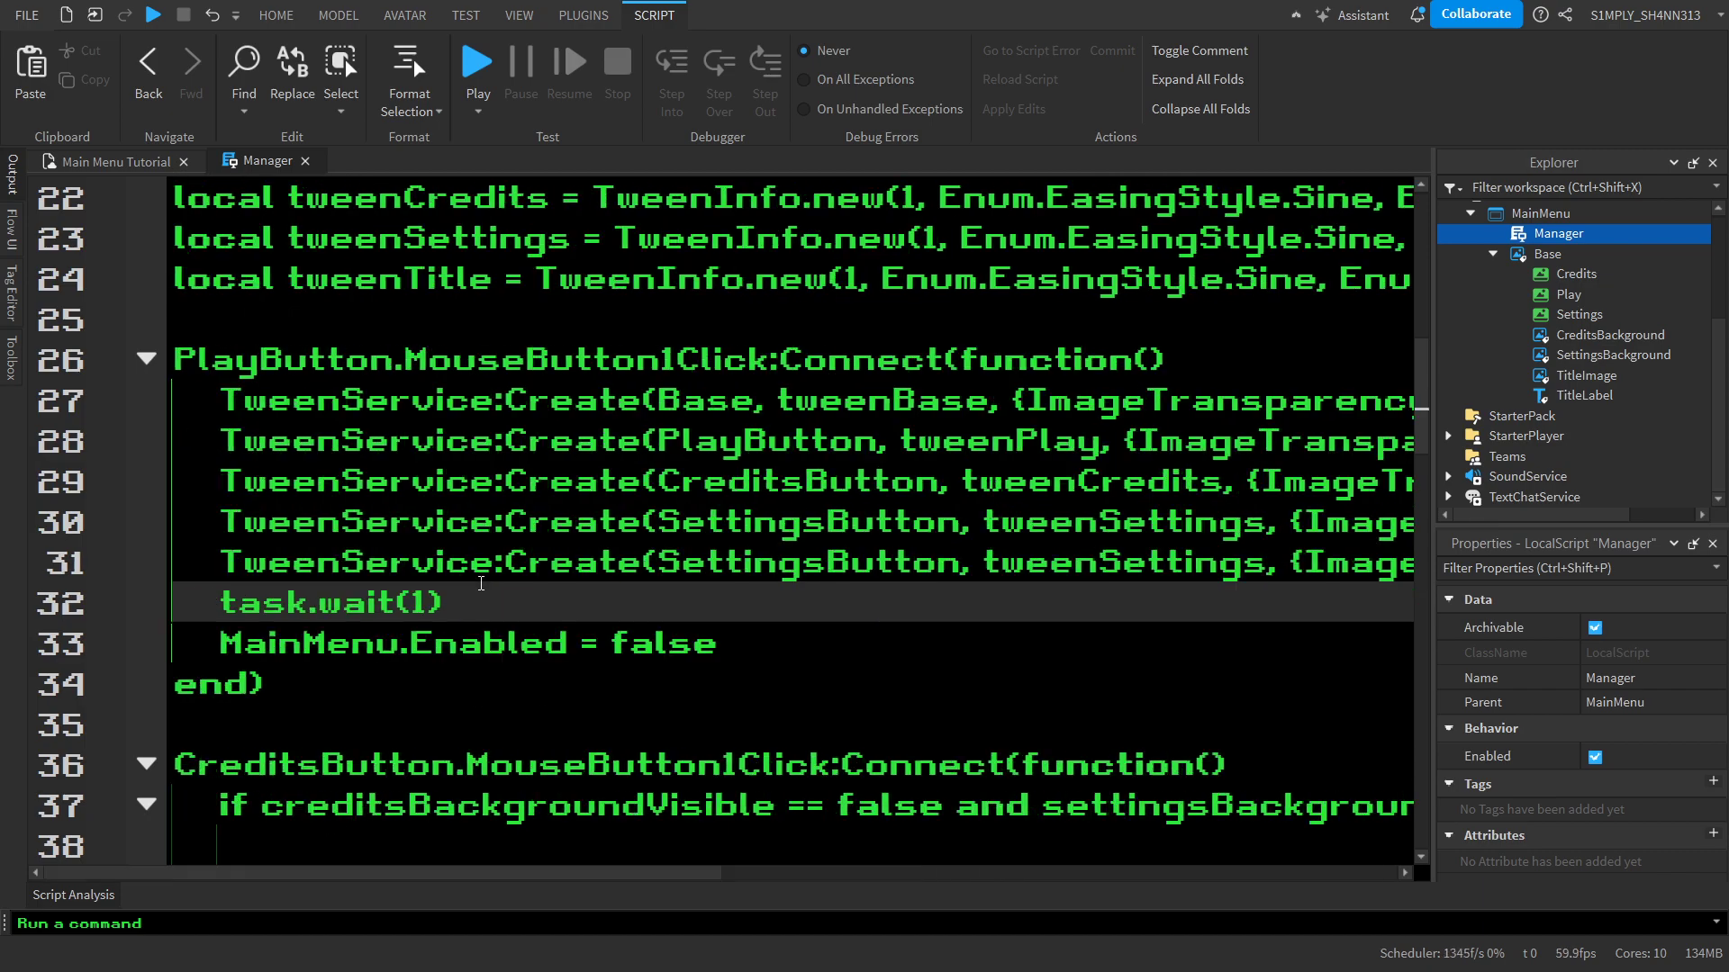
Replace SettingsButton with Title as the instance argument in the duplicated TweenService:Create line above task.wait(1)
{"action": "left_click", "coordinate": [836, 567]}
{"action": "double_click", "coordinate": [836, 567]}
{"action": "key", "text": "BackSpace"}
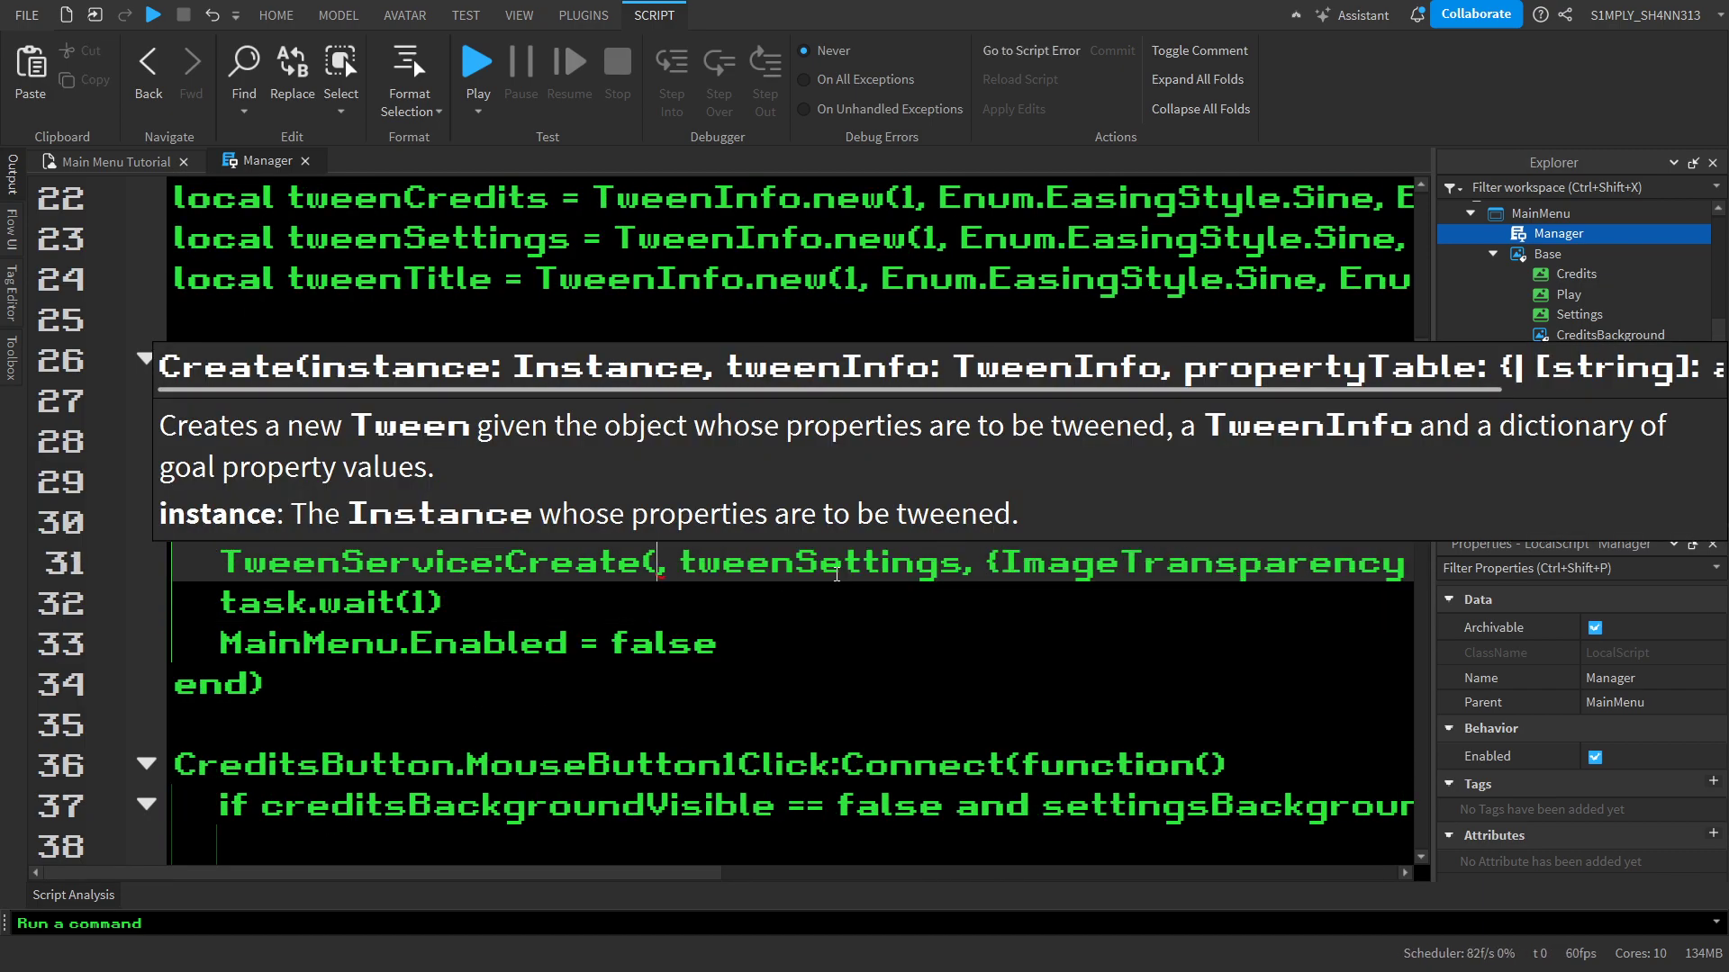
{"action": "type", "text": "Title"}
{"action": "left_click", "coordinate": [805, 631]}
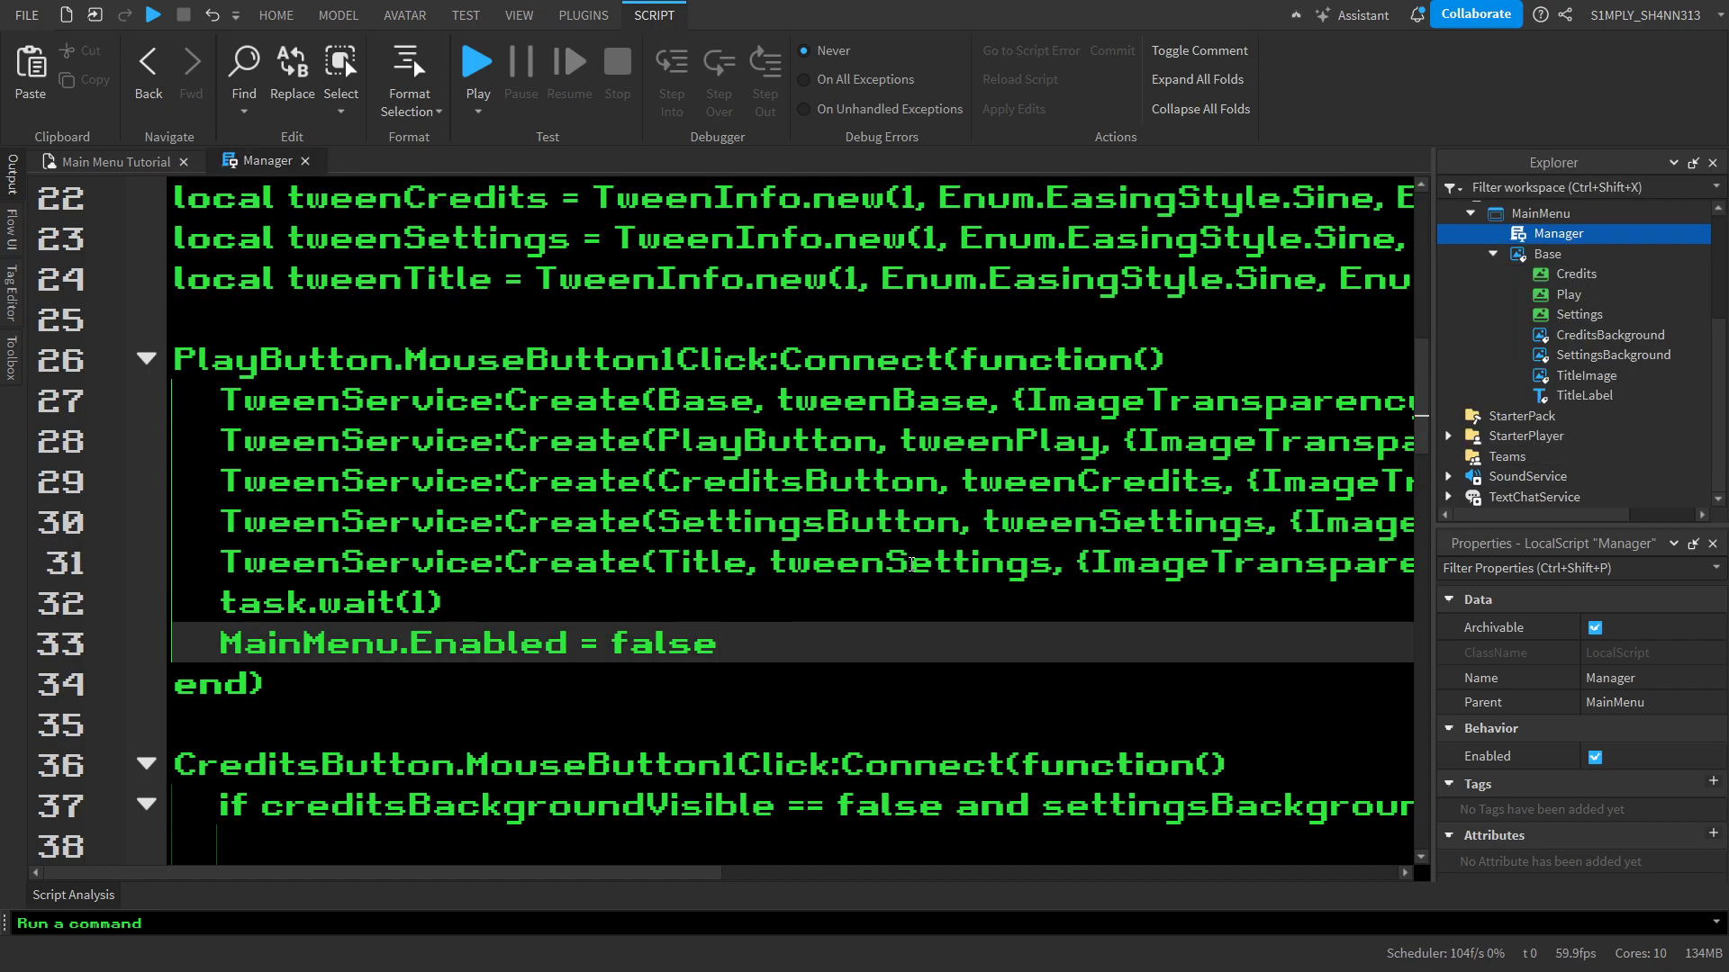
Replace tweenSettings with tweenTitle in the Title TweenService:Create line and review the finished script
{"action": "double_click", "coordinate": [911, 565]}
{"action": "type", "text": "tweenT"}
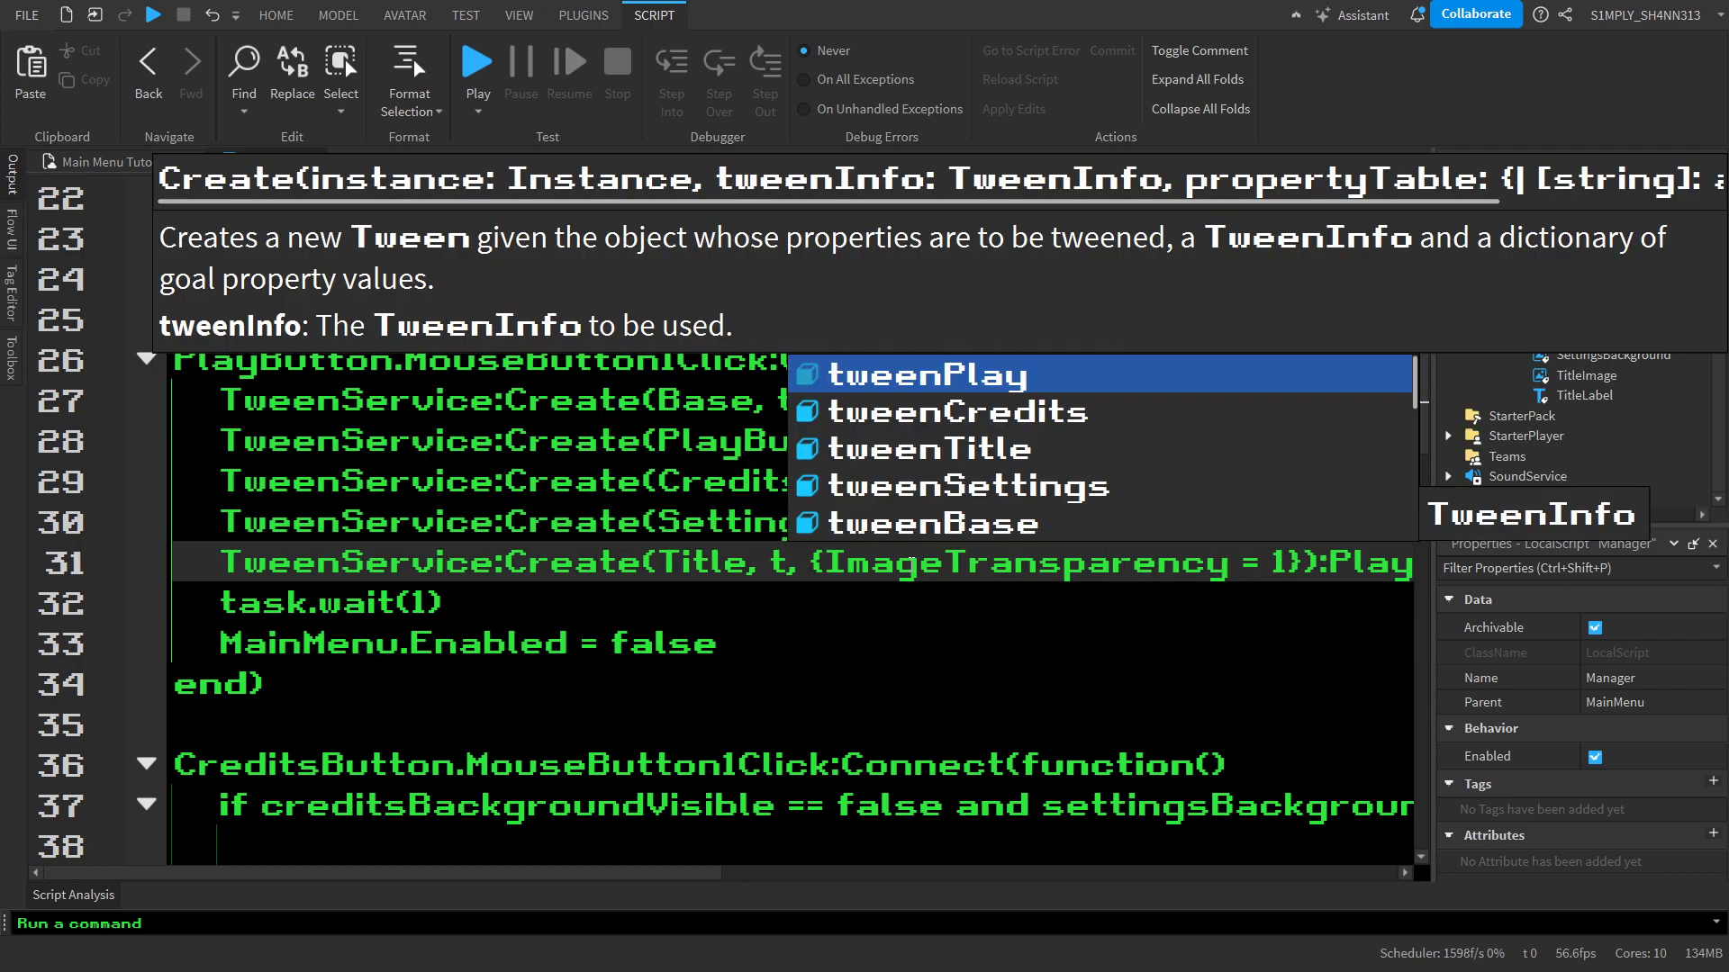
{"action": "type", "text": "i"}
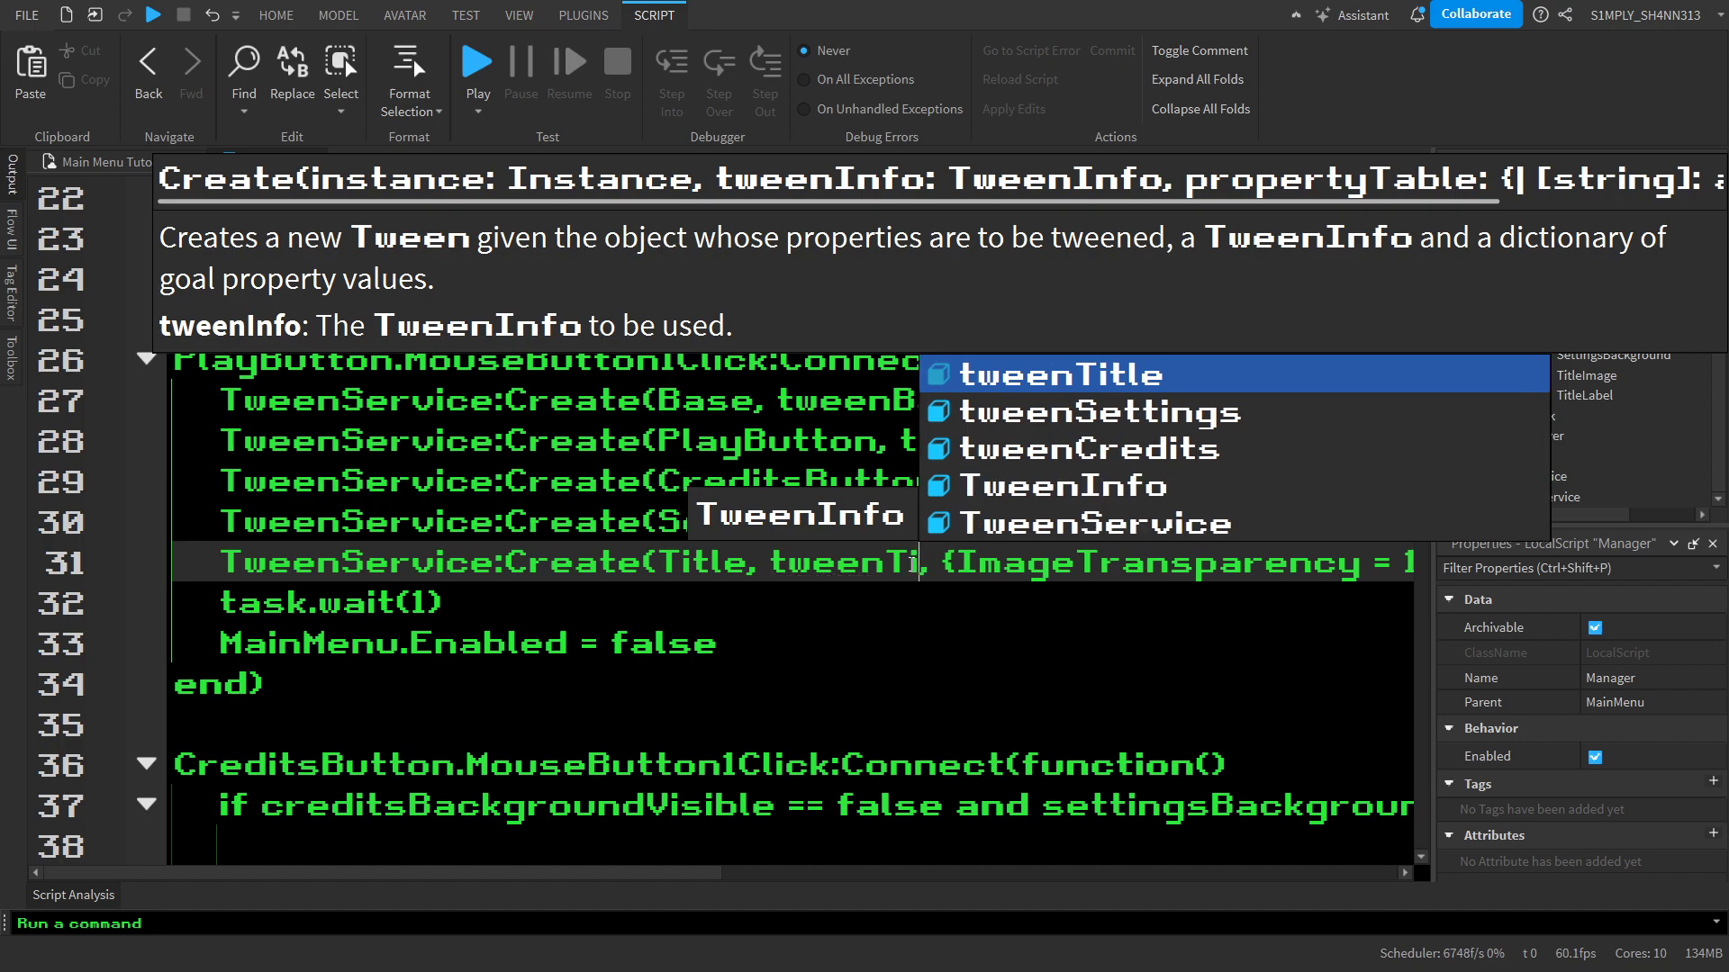
{"action": "key", "text": "Tab"}
{"action": "scroll", "coordinate": [900, 595], "scroll_direction": "down", "scroll_amount": 9}
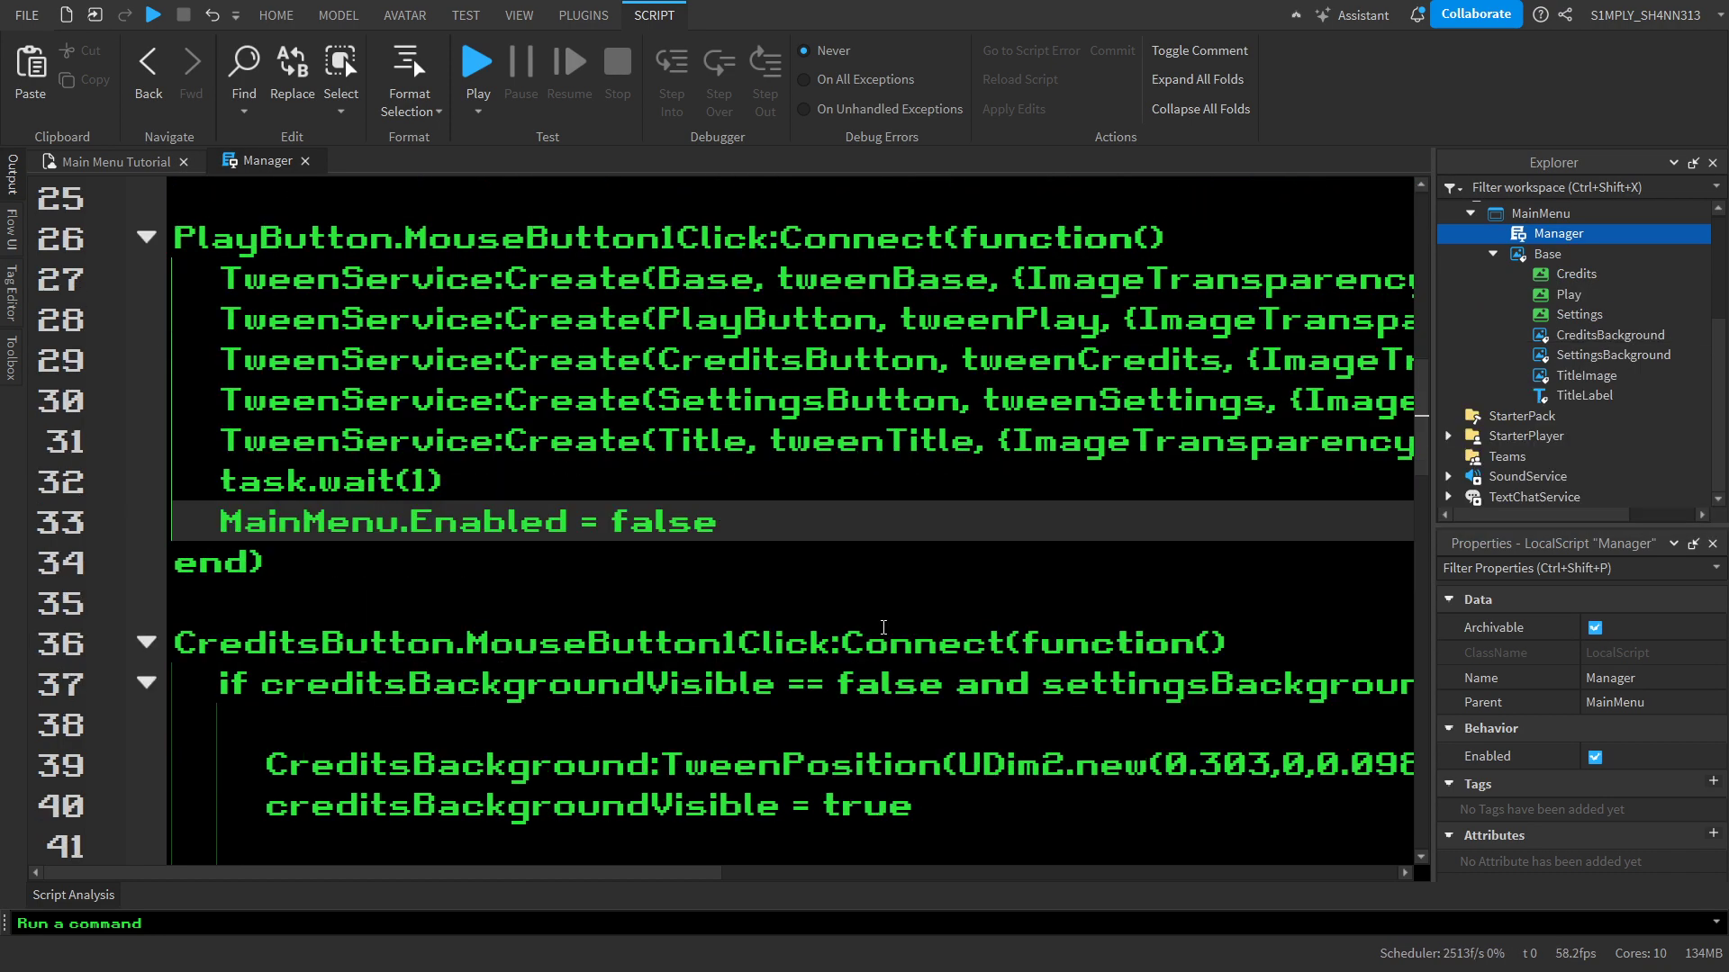
{"action": "scroll", "coordinate": [883, 627], "scroll_direction": "up", "scroll_amount": 16}
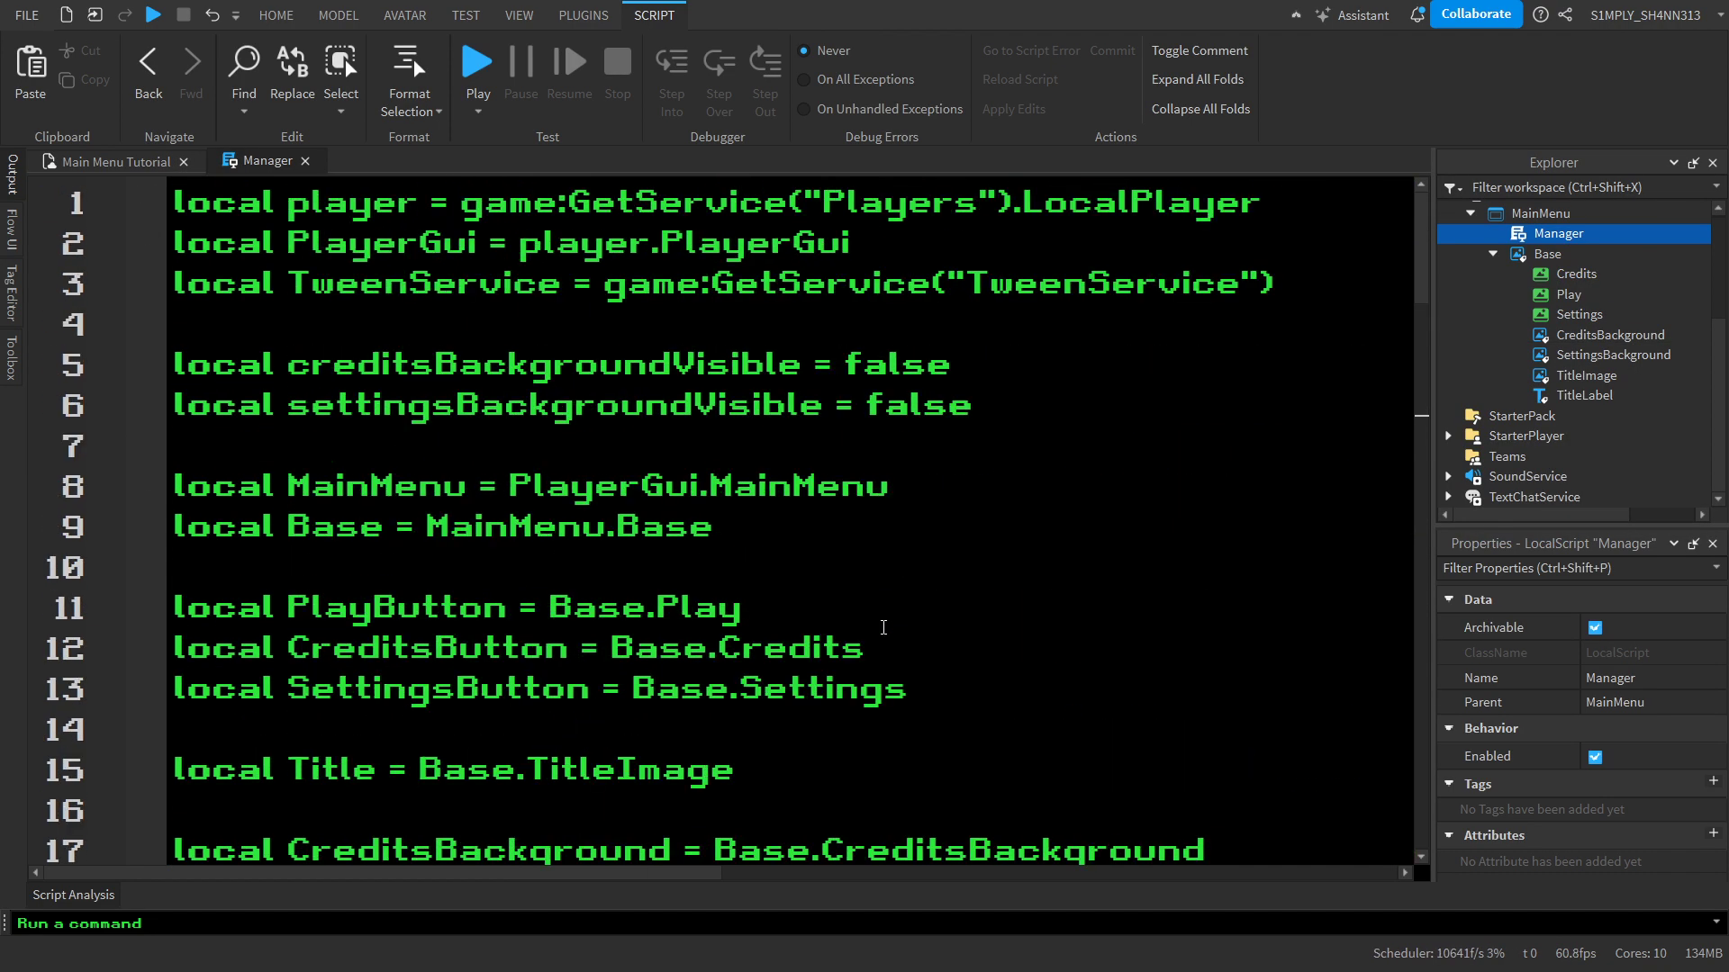
Start and stop a brief playtest, and delete the MainMusic sound from SoundService
{"action": "left_click", "coordinate": [459, 59]}
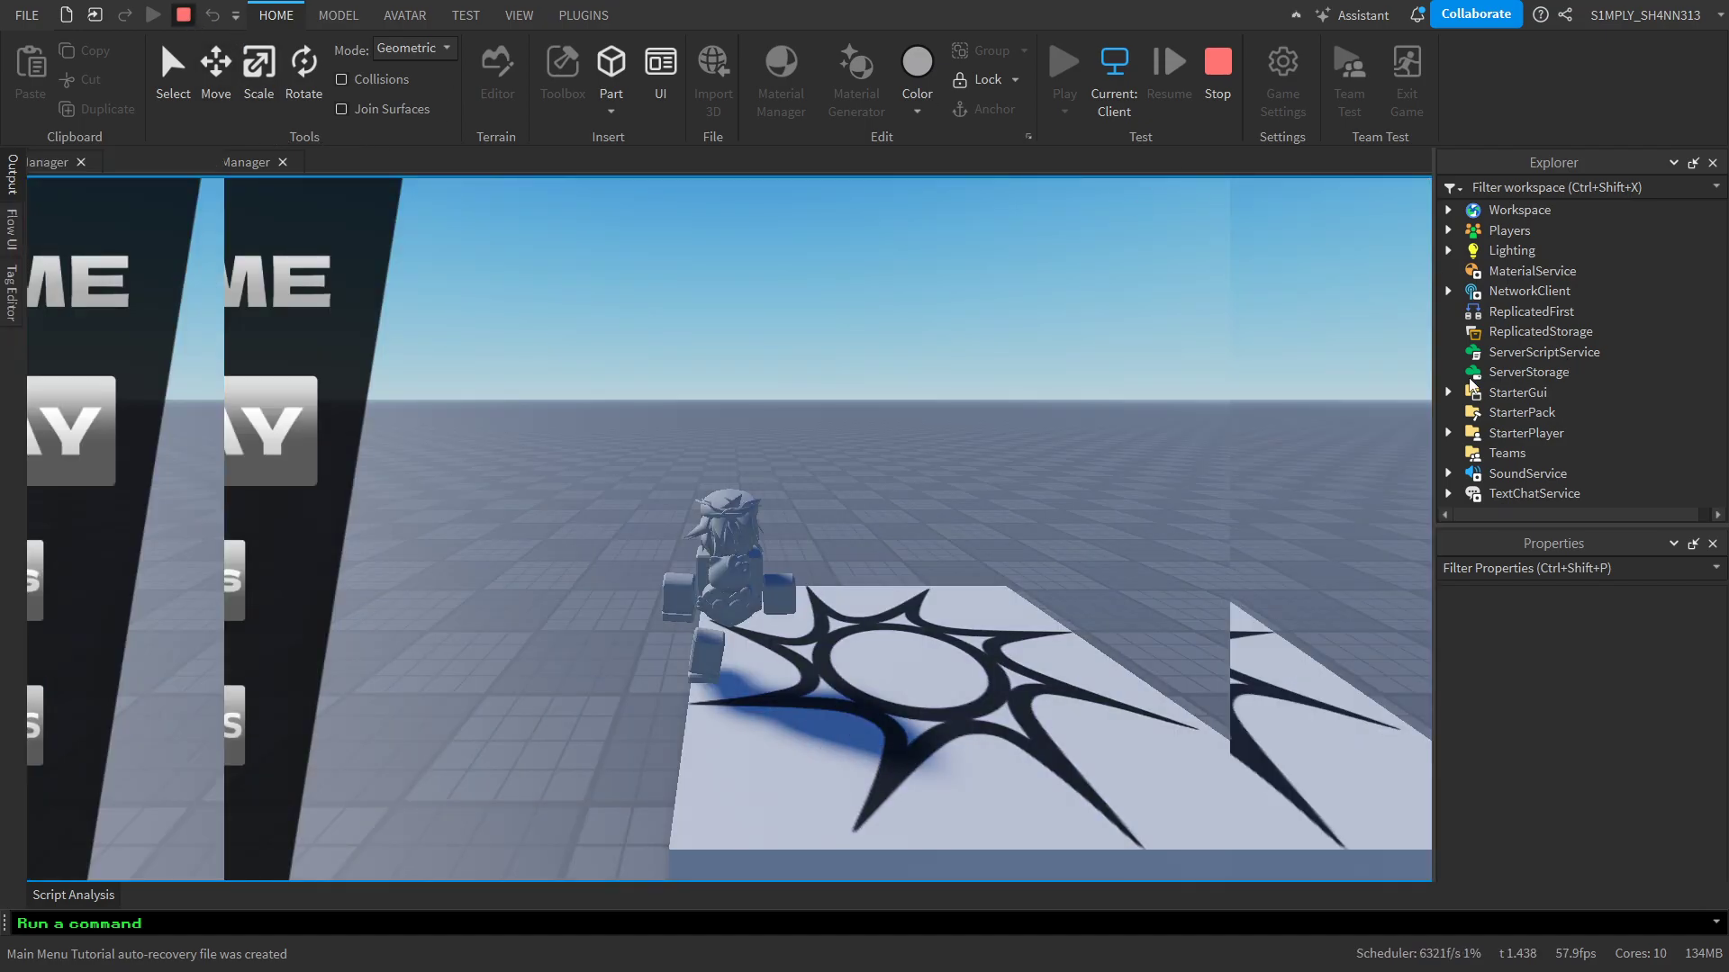
{"action": "key", "text": "shift+F5"}
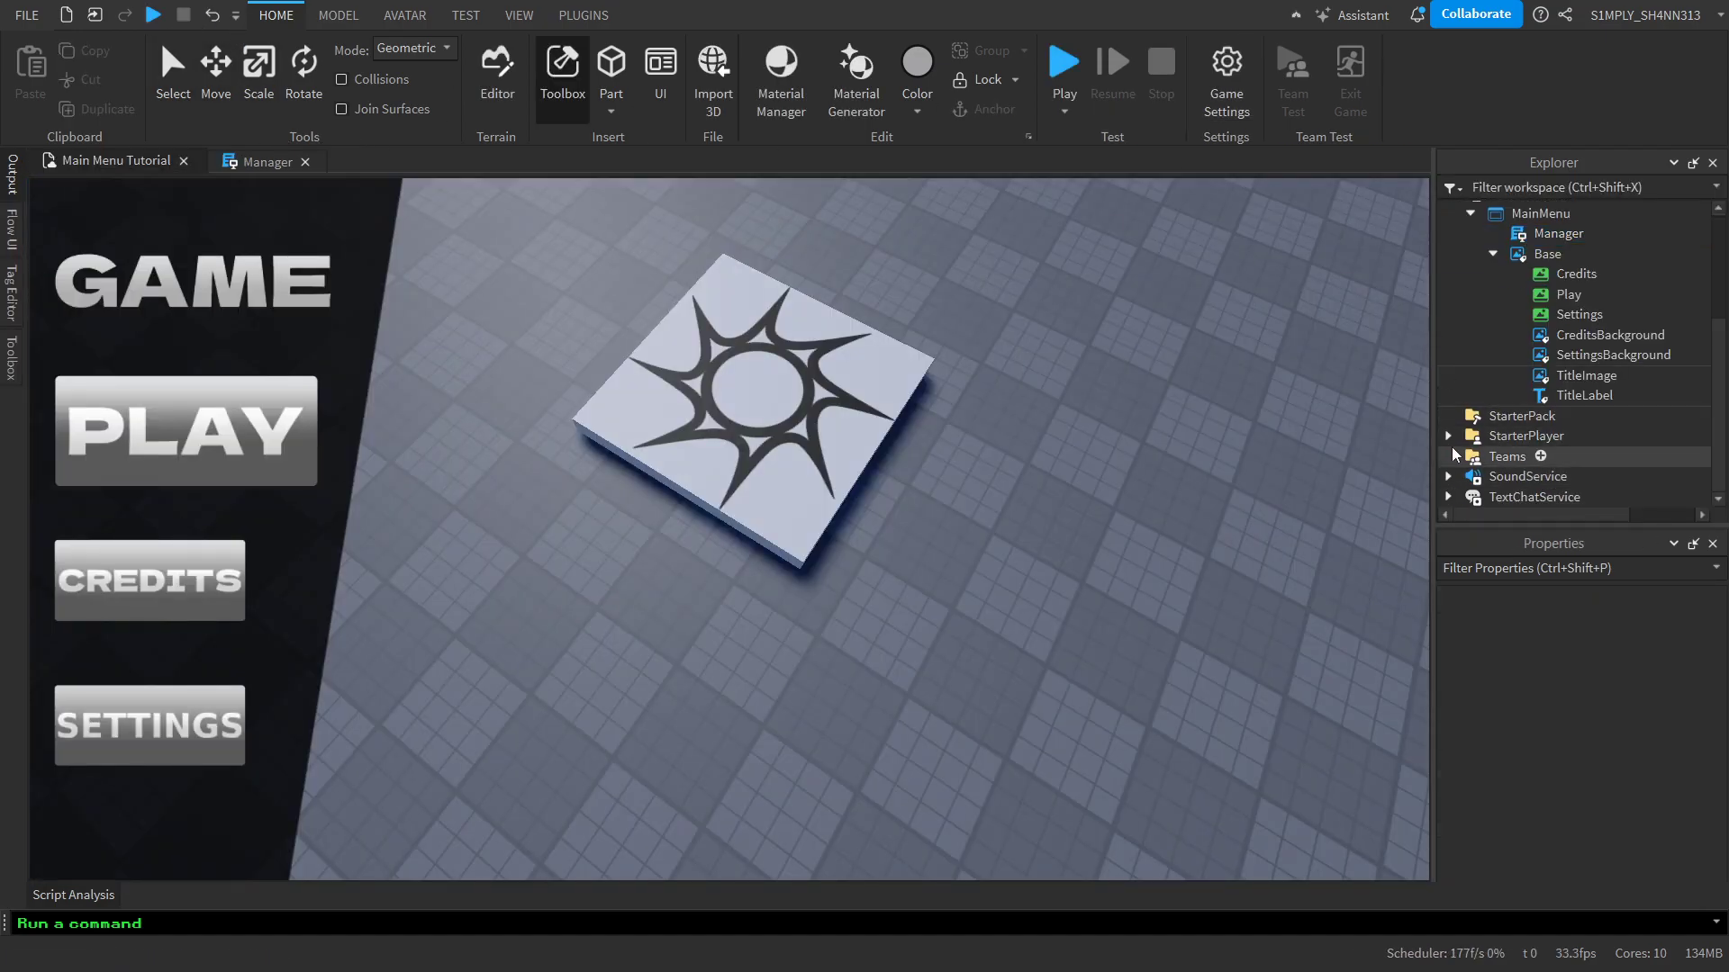
{"action": "left_click", "coordinate": [1446, 477]}
{"action": "left_click", "coordinate": [1513, 476]}
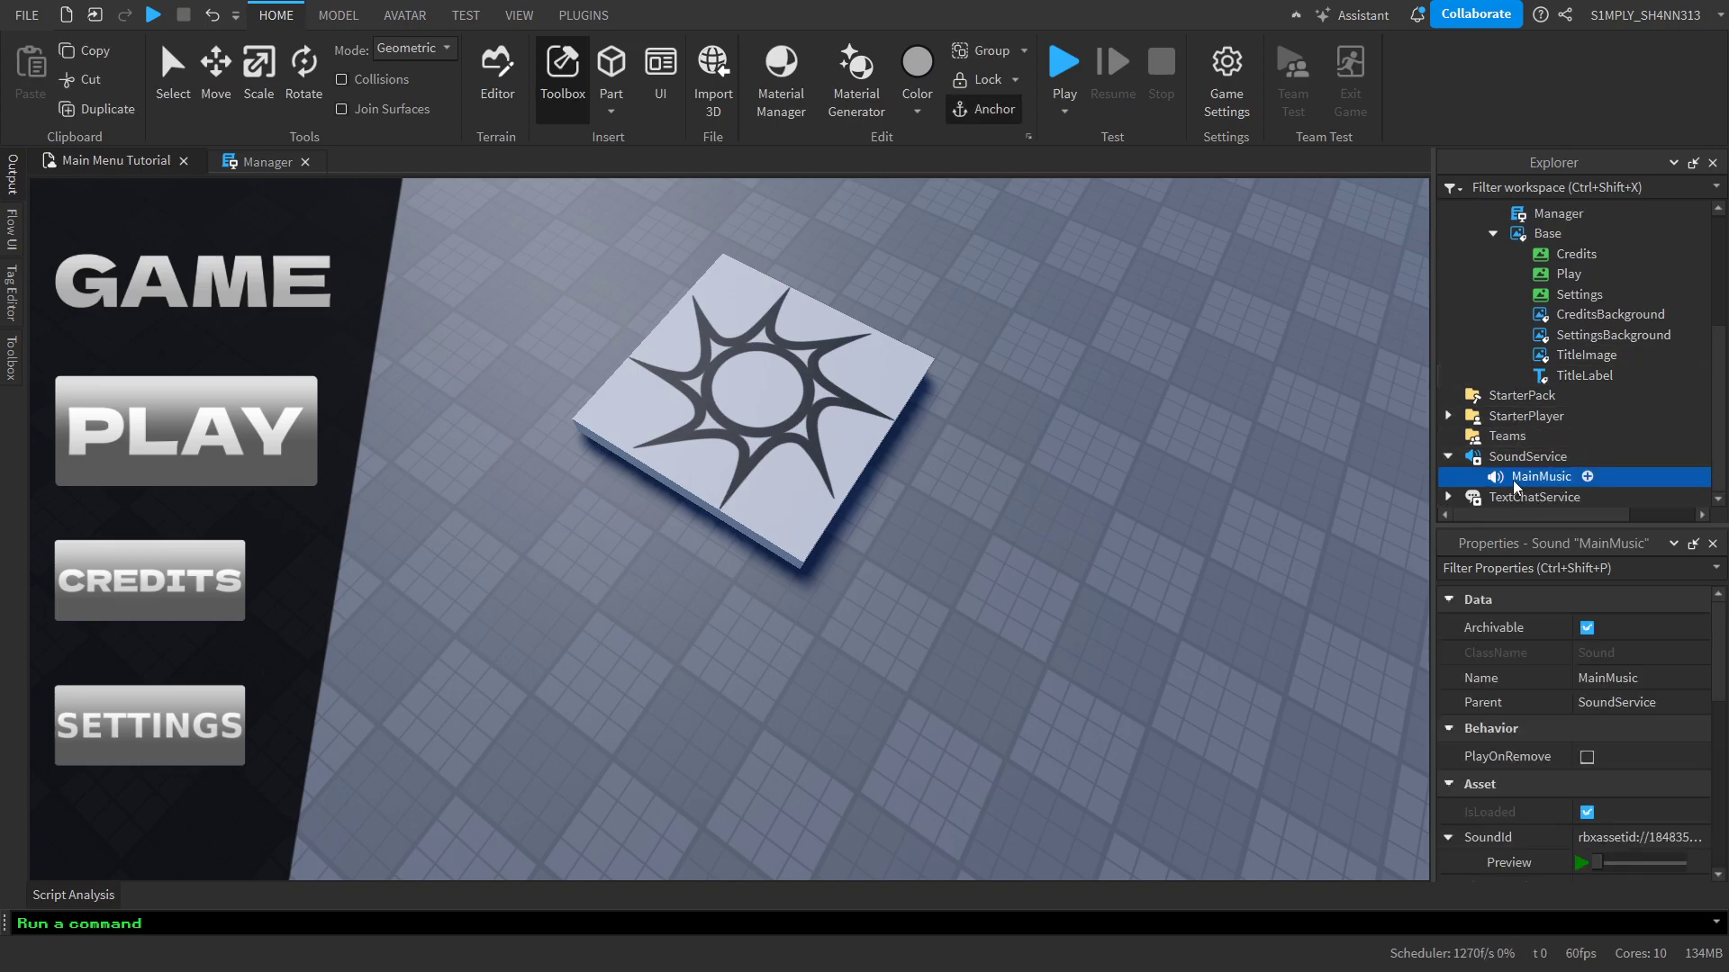
{"action": "key", "text": "Delete"}
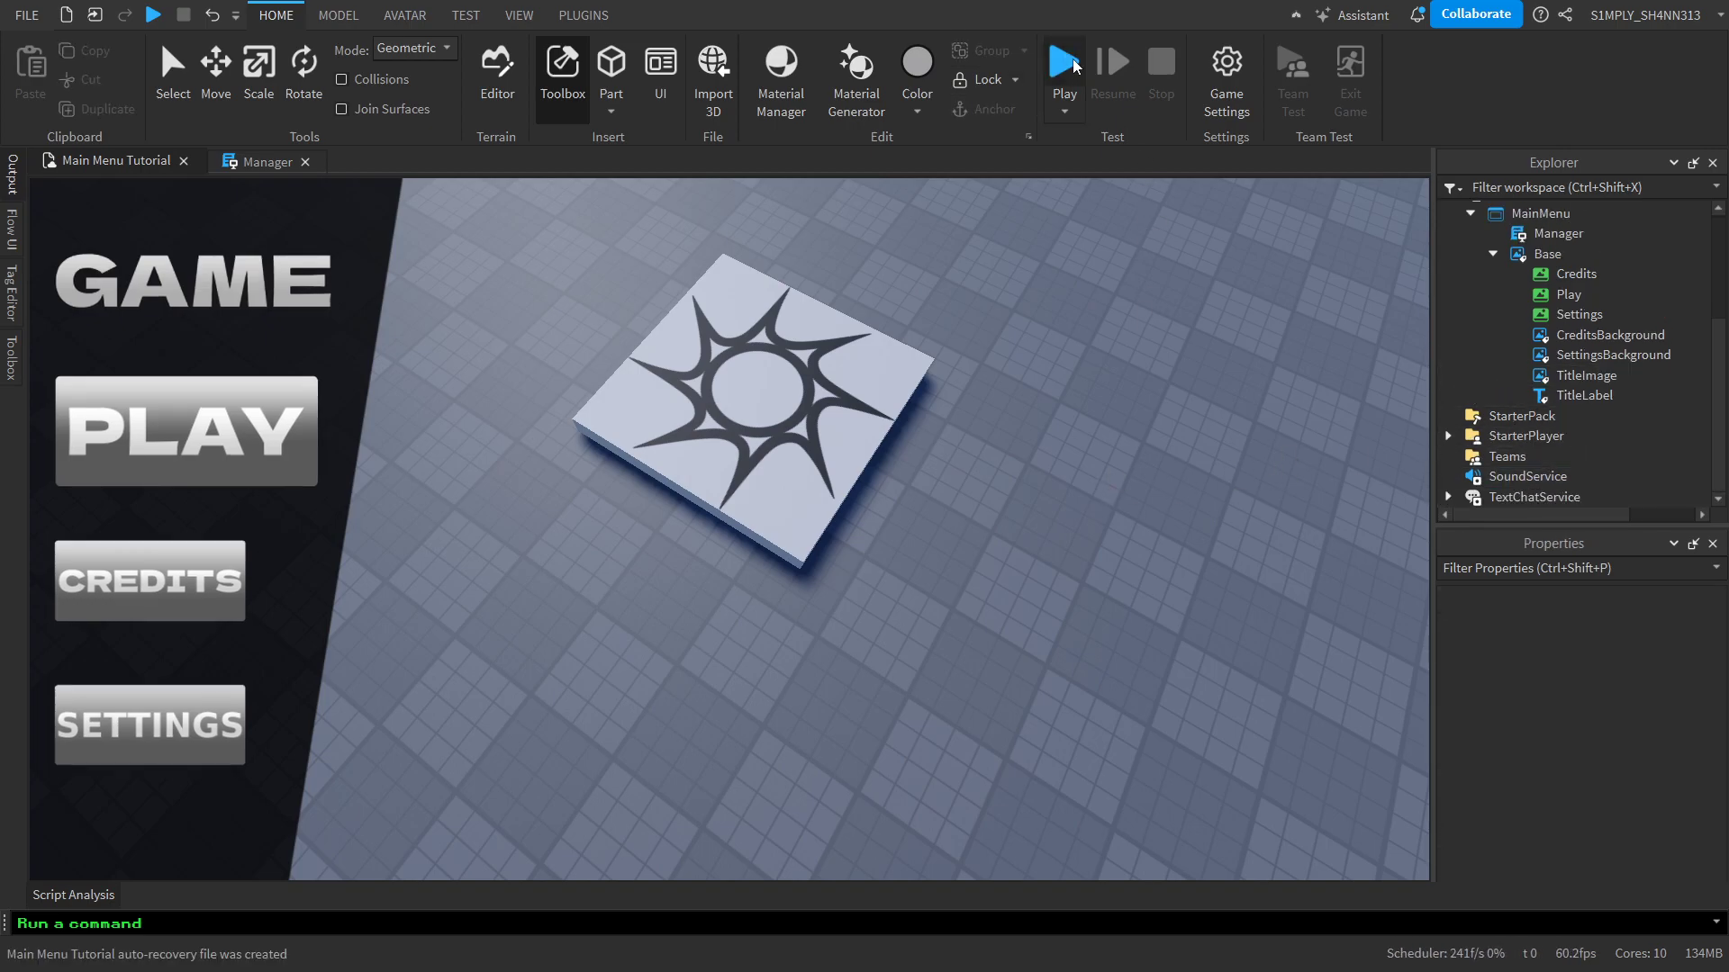
Playtest the game, trigger the menu's PLAY button to check the title's fade-out, and stop the playtest
{"action": "left_click", "coordinate": [1073, 61]}
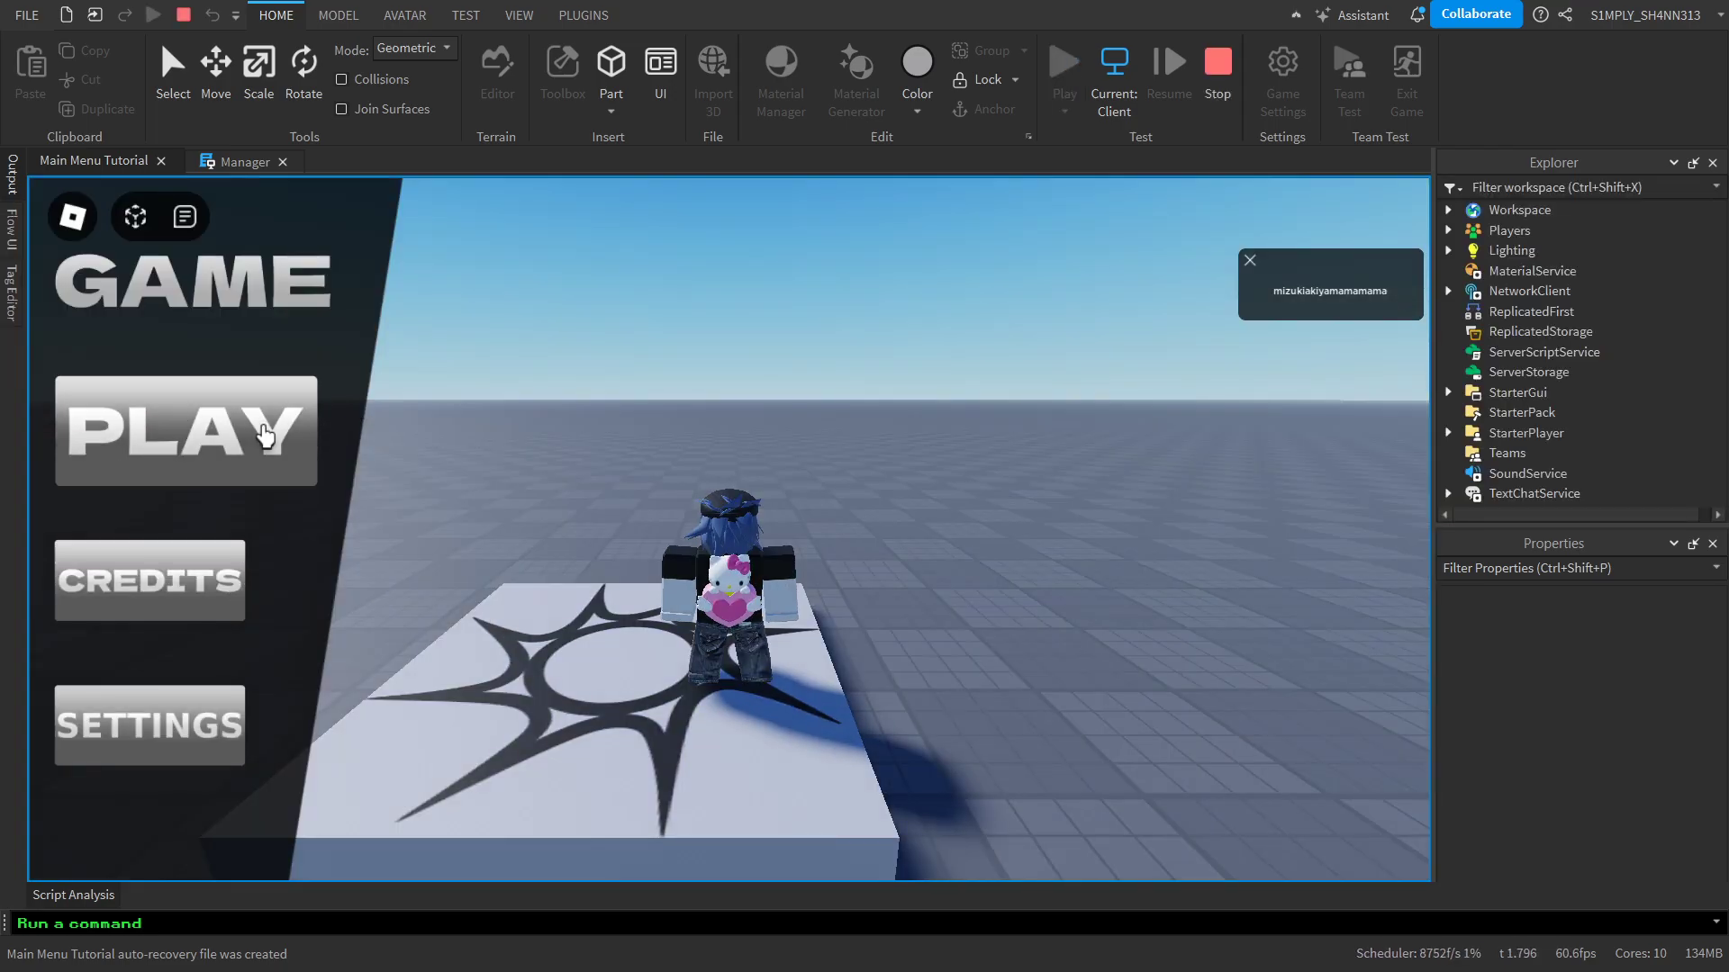
{"action": "left_click", "coordinate": [264, 435]}
{"action": "left_click", "coordinate": [8, 176]}
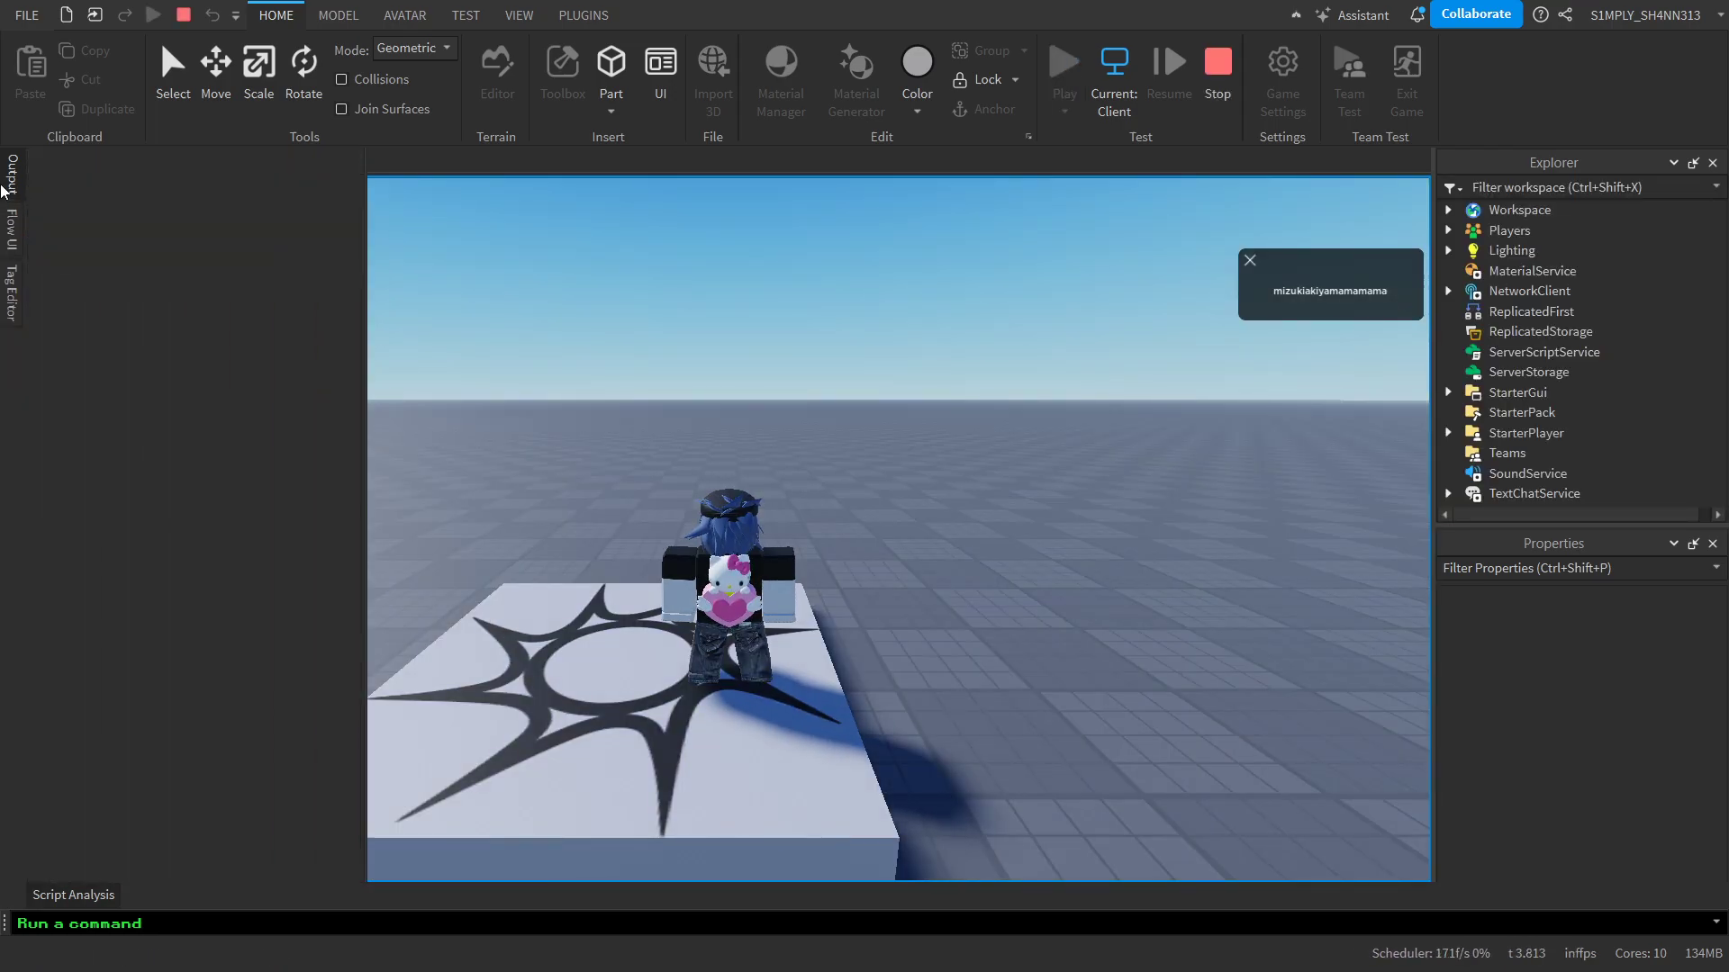
{"action": "left_click", "coordinate": [1234, 94]}
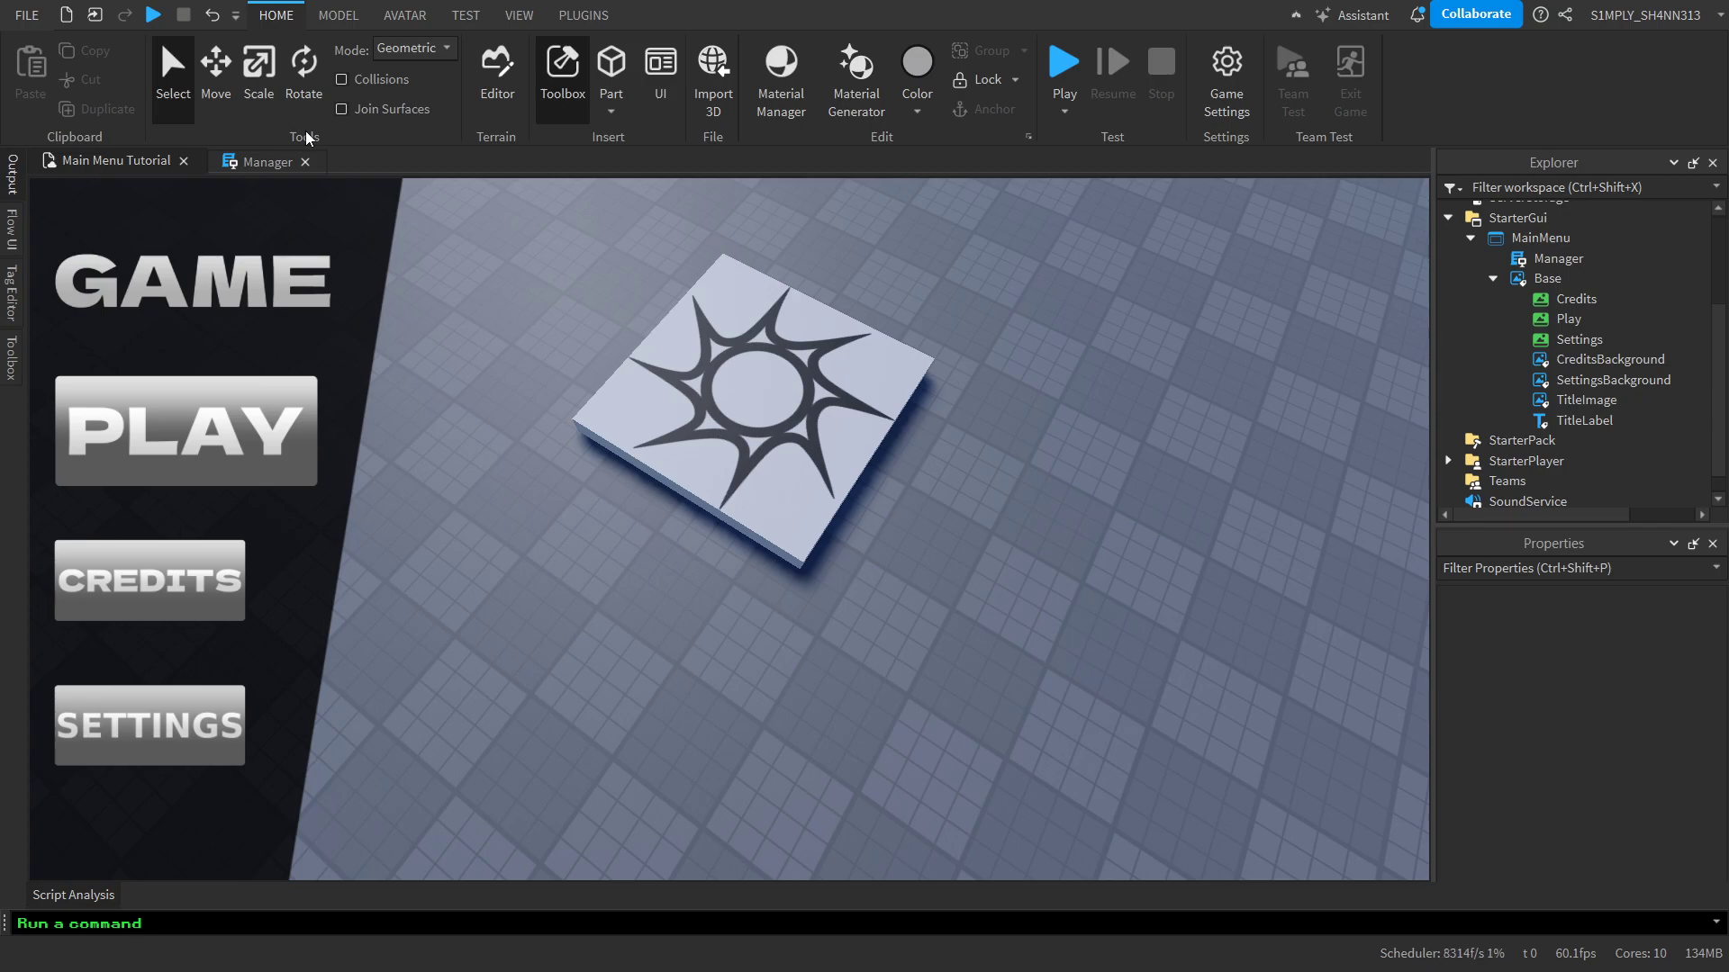
Copy the UDim2 values `0.303,0,0.098,0` from the SettingsBackground TweenPosition call in the Manager script's SettingsButton click function
{"action": "left_click", "coordinate": [267, 162]}
{"action": "scroll", "coordinate": [826, 474], "scroll_direction": "down", "scroll_amount": 5}
{"action": "scroll", "coordinate": [826, 474], "scroll_direction": "down", "scroll_amount": 3}
{"action": "scroll", "coordinate": [792, 496], "scroll_direction": "up", "scroll_amount": 5}
{"action": "scroll", "coordinate": [678, 542], "scroll_direction": "down", "scroll_amount": 10}
{"action": "scroll", "coordinate": [679, 542], "scroll_direction": "down", "scroll_amount": 13}
{"action": "scroll", "coordinate": [666, 630], "scroll_direction": "up", "scroll_amount": 7}
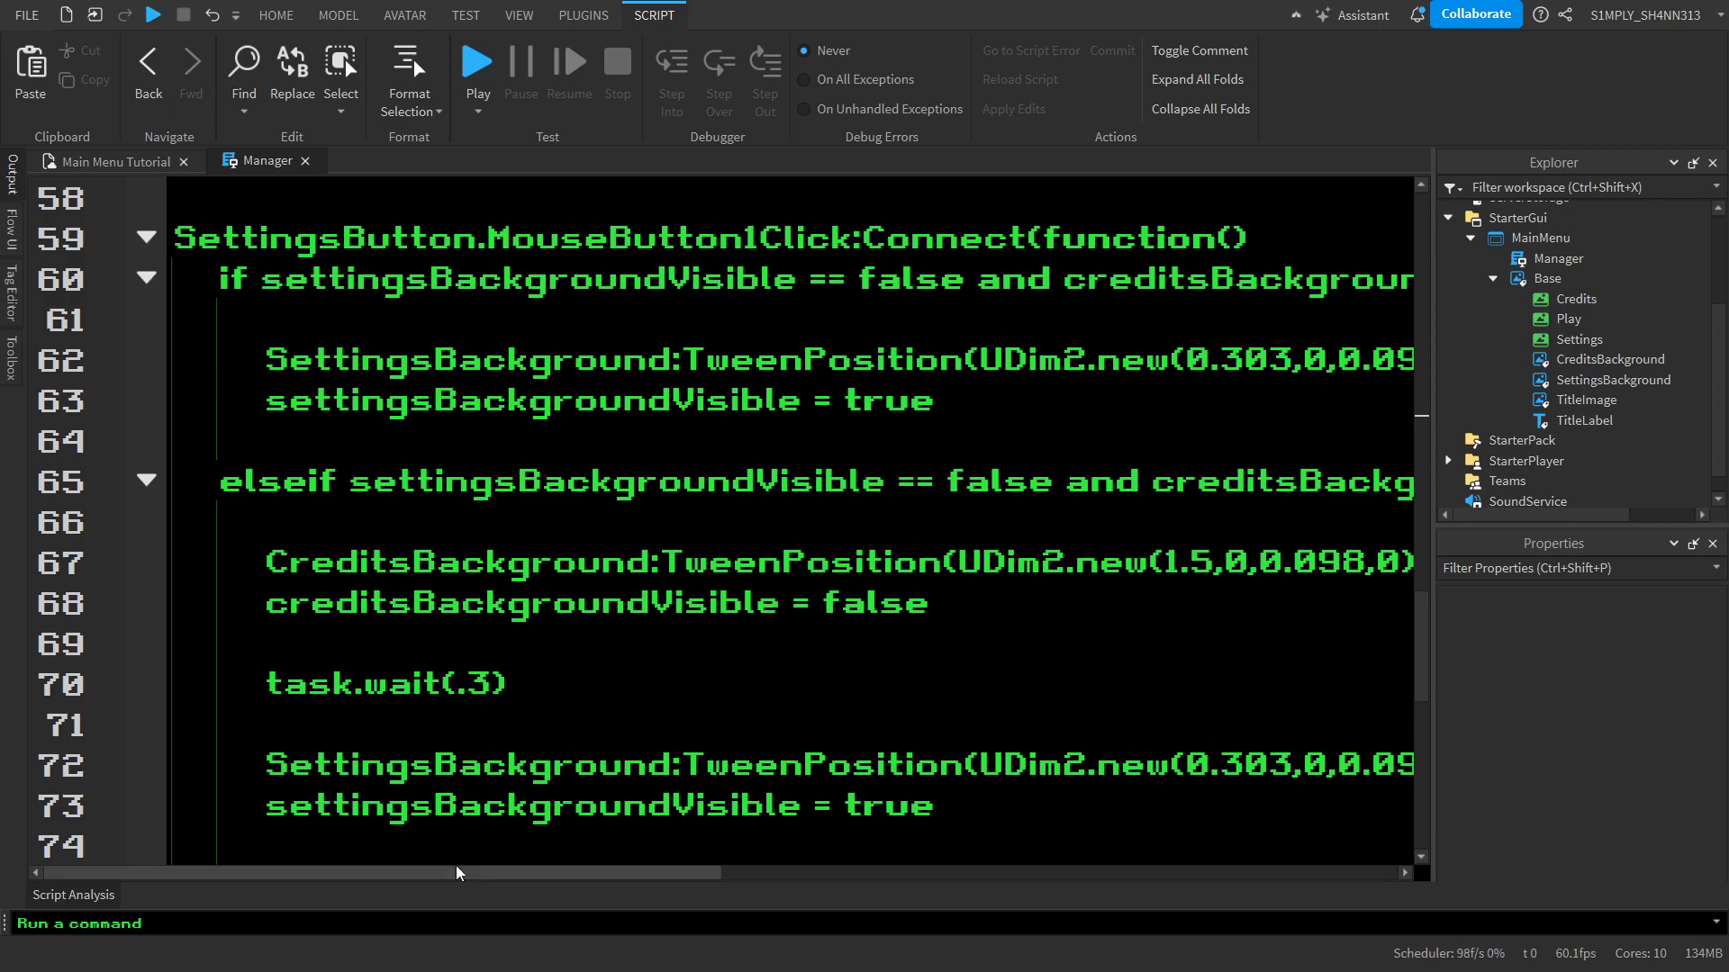
{"action": "left_click_drag", "start_coordinate": [495, 874], "coordinate": [671, 874]}
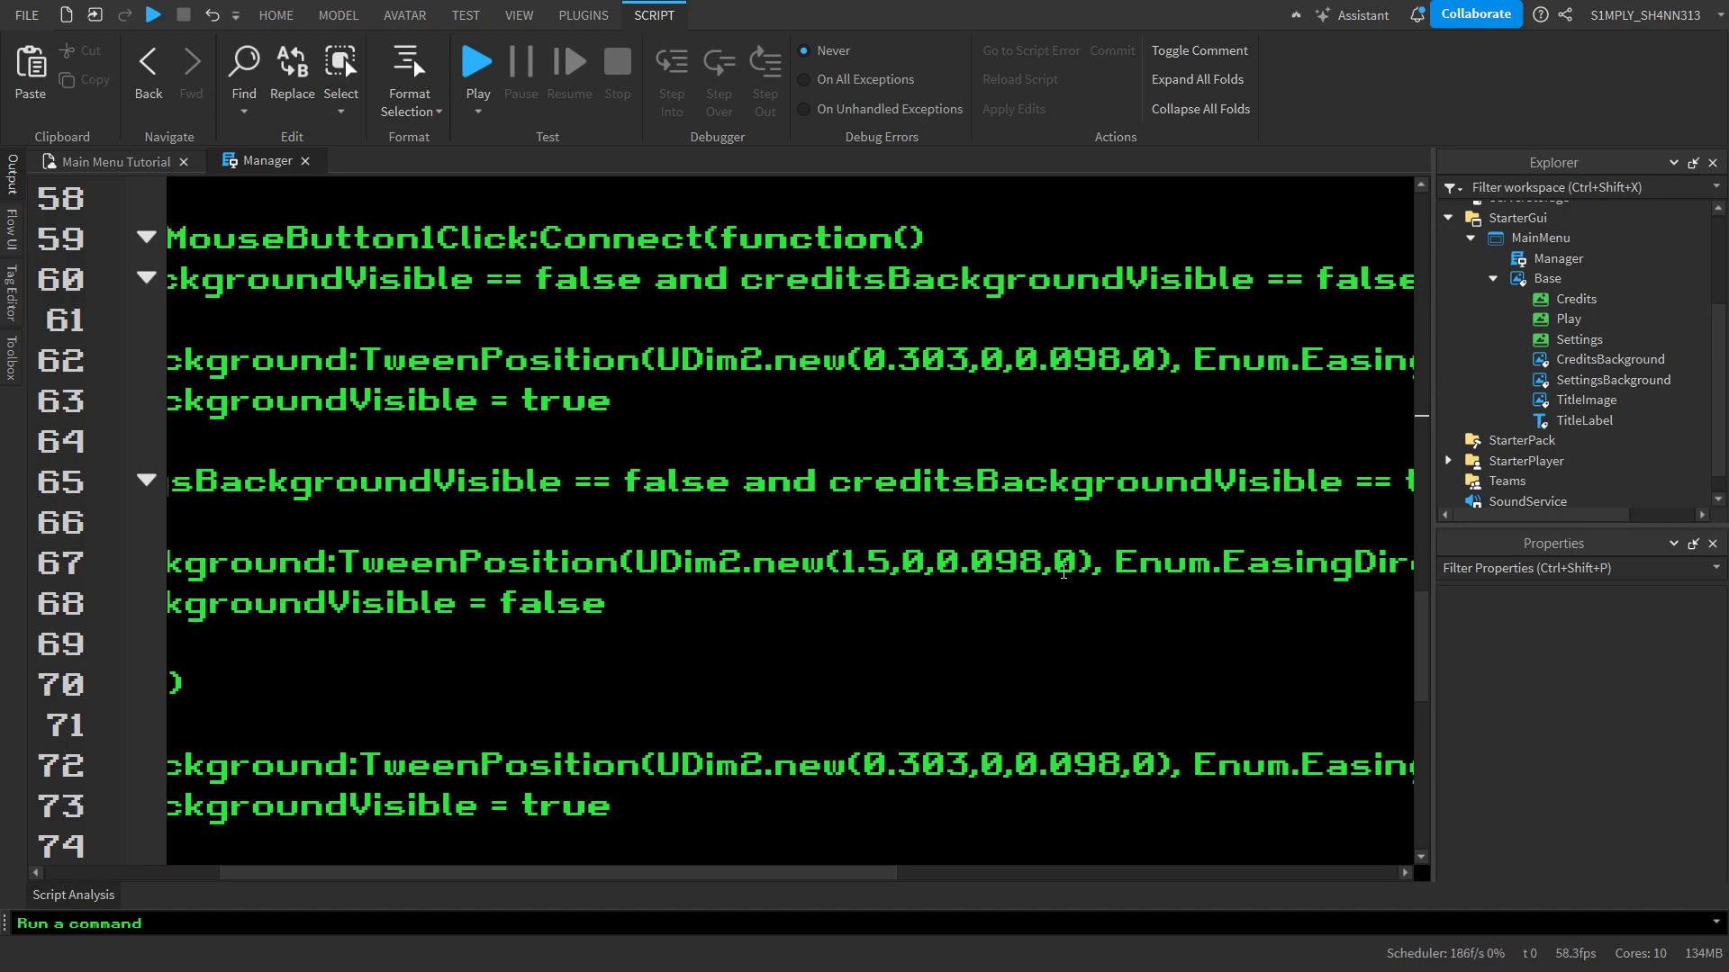
{"action": "left_click_drag", "start_coordinate": [1078, 563], "coordinate": [777, 544]}
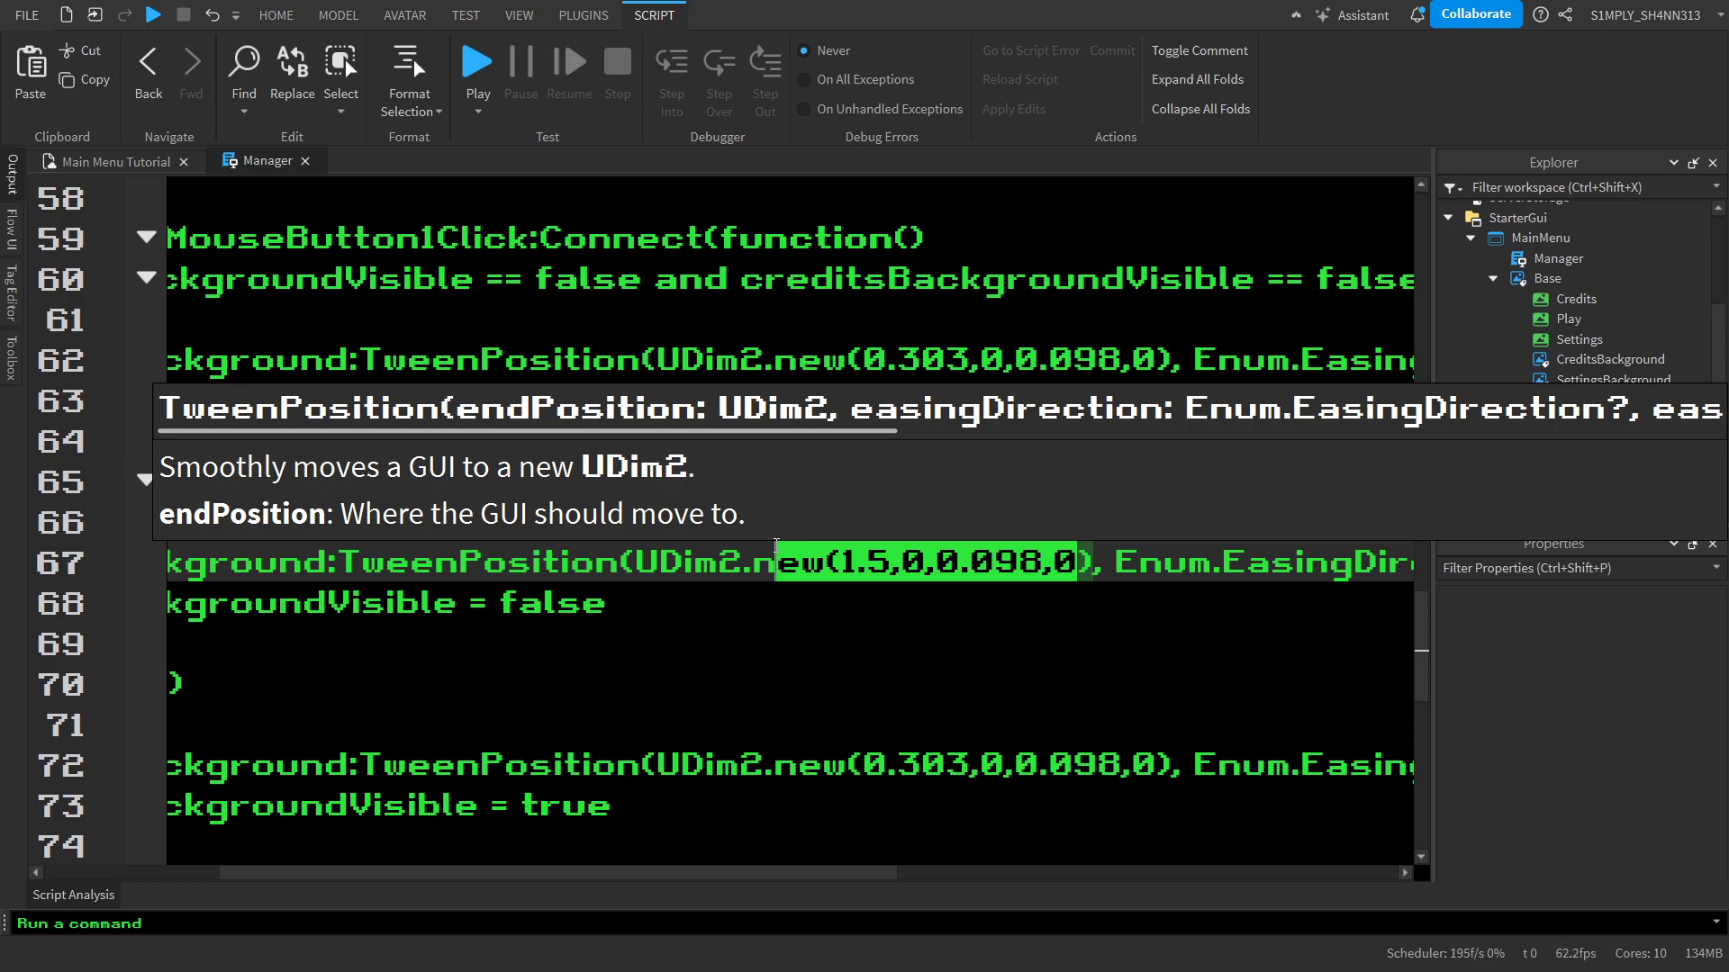
{"action": "left_click", "coordinate": [1243, 688]}
{"action": "left_click_drag", "start_coordinate": [1155, 770], "coordinate": [863, 769]}
{"action": "key", "text": "ctrl+x"}
{"action": "key", "text": "ctrl+v"}
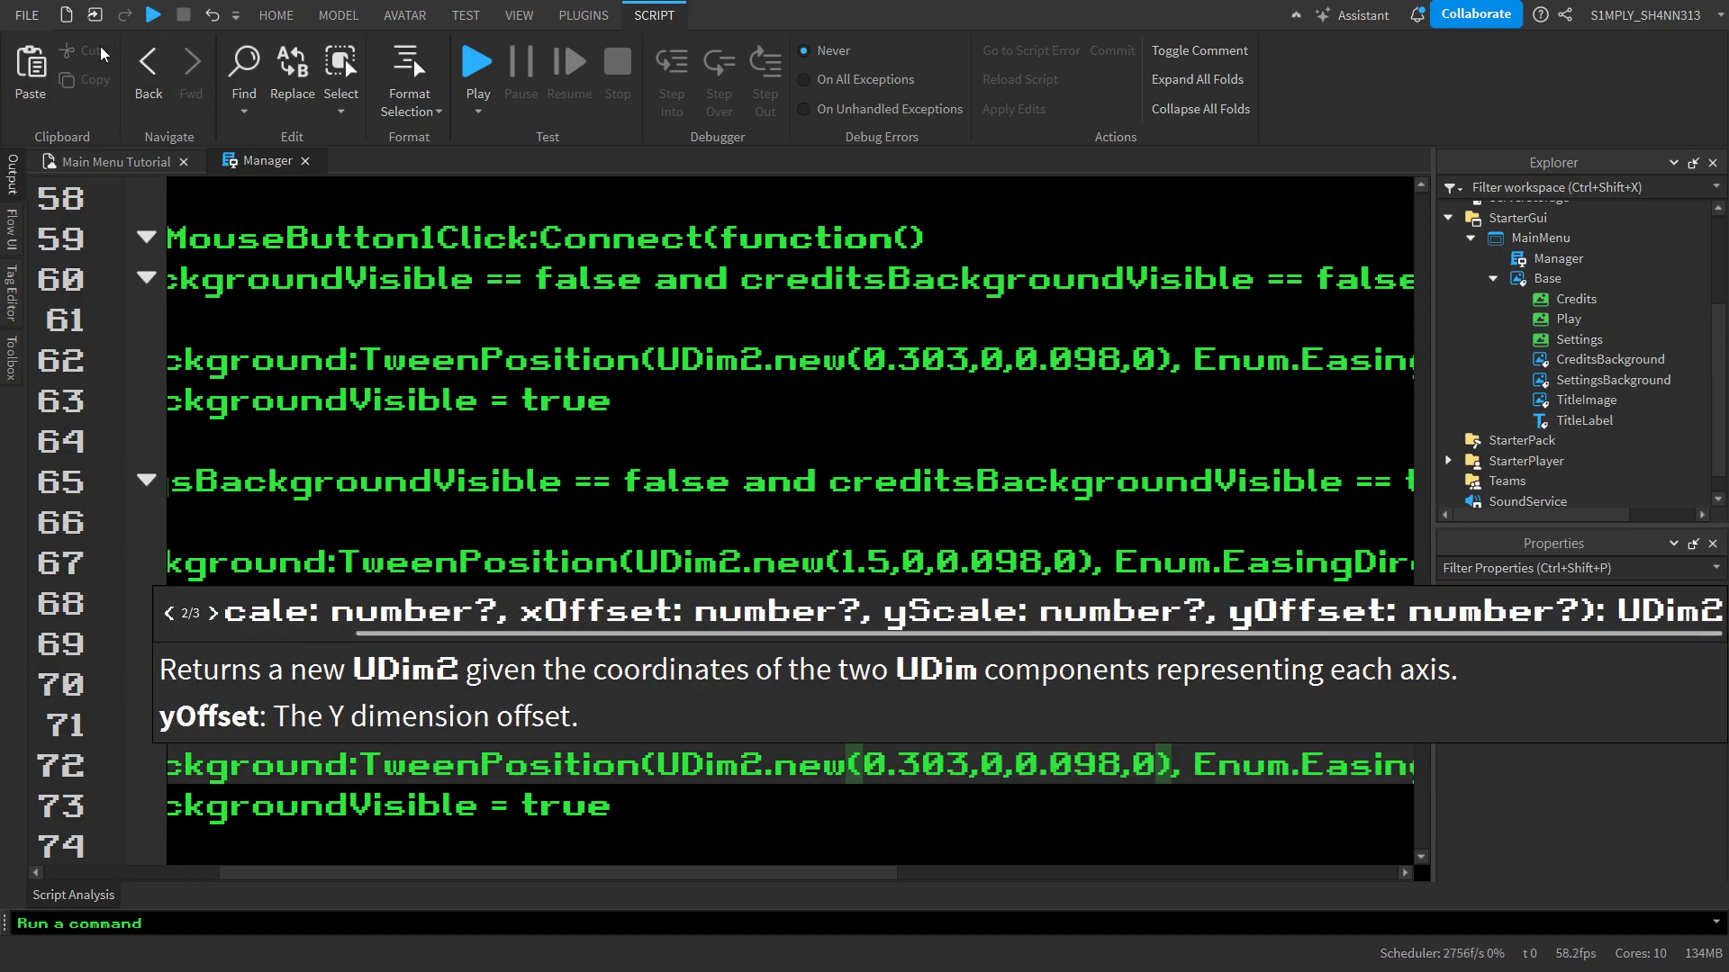
Set SettingsBackground's Position to the copied 0.303,0,0.098,0 in the Main Menu Tutorial place and deselect it
{"action": "left_click", "coordinate": [99, 162]}
{"action": "left_click", "coordinate": [1624, 378]}
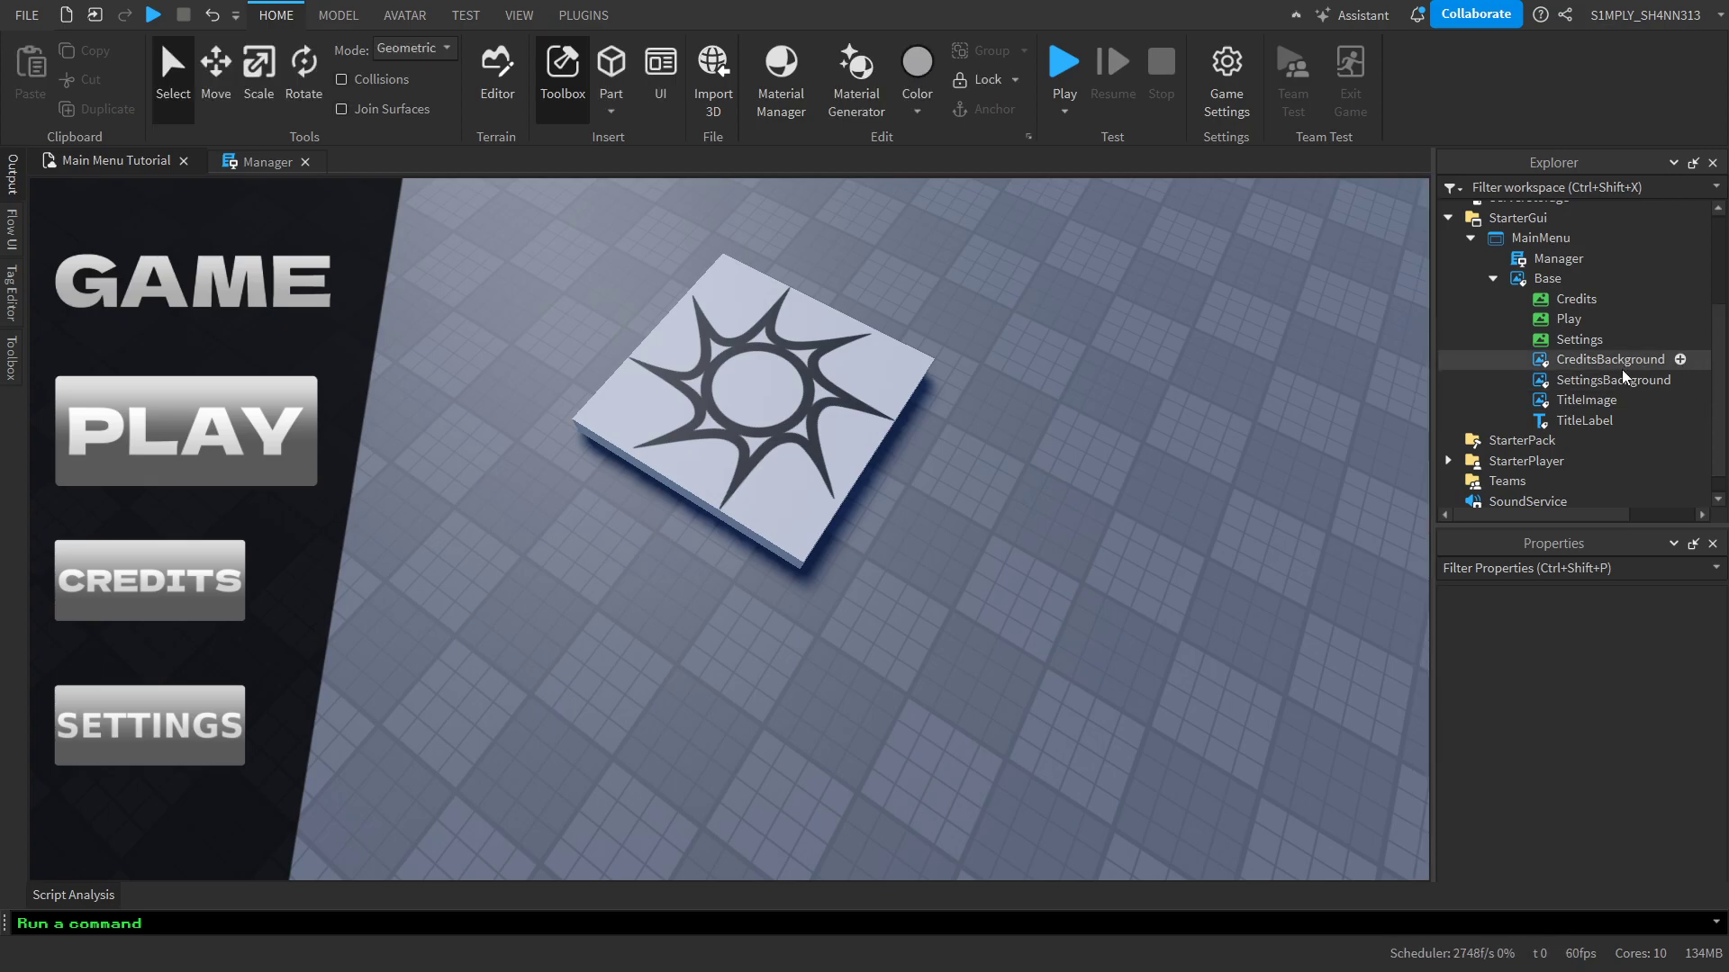
{"action": "scroll", "coordinate": [1648, 774], "scroll_direction": "down", "scroll_amount": 5}
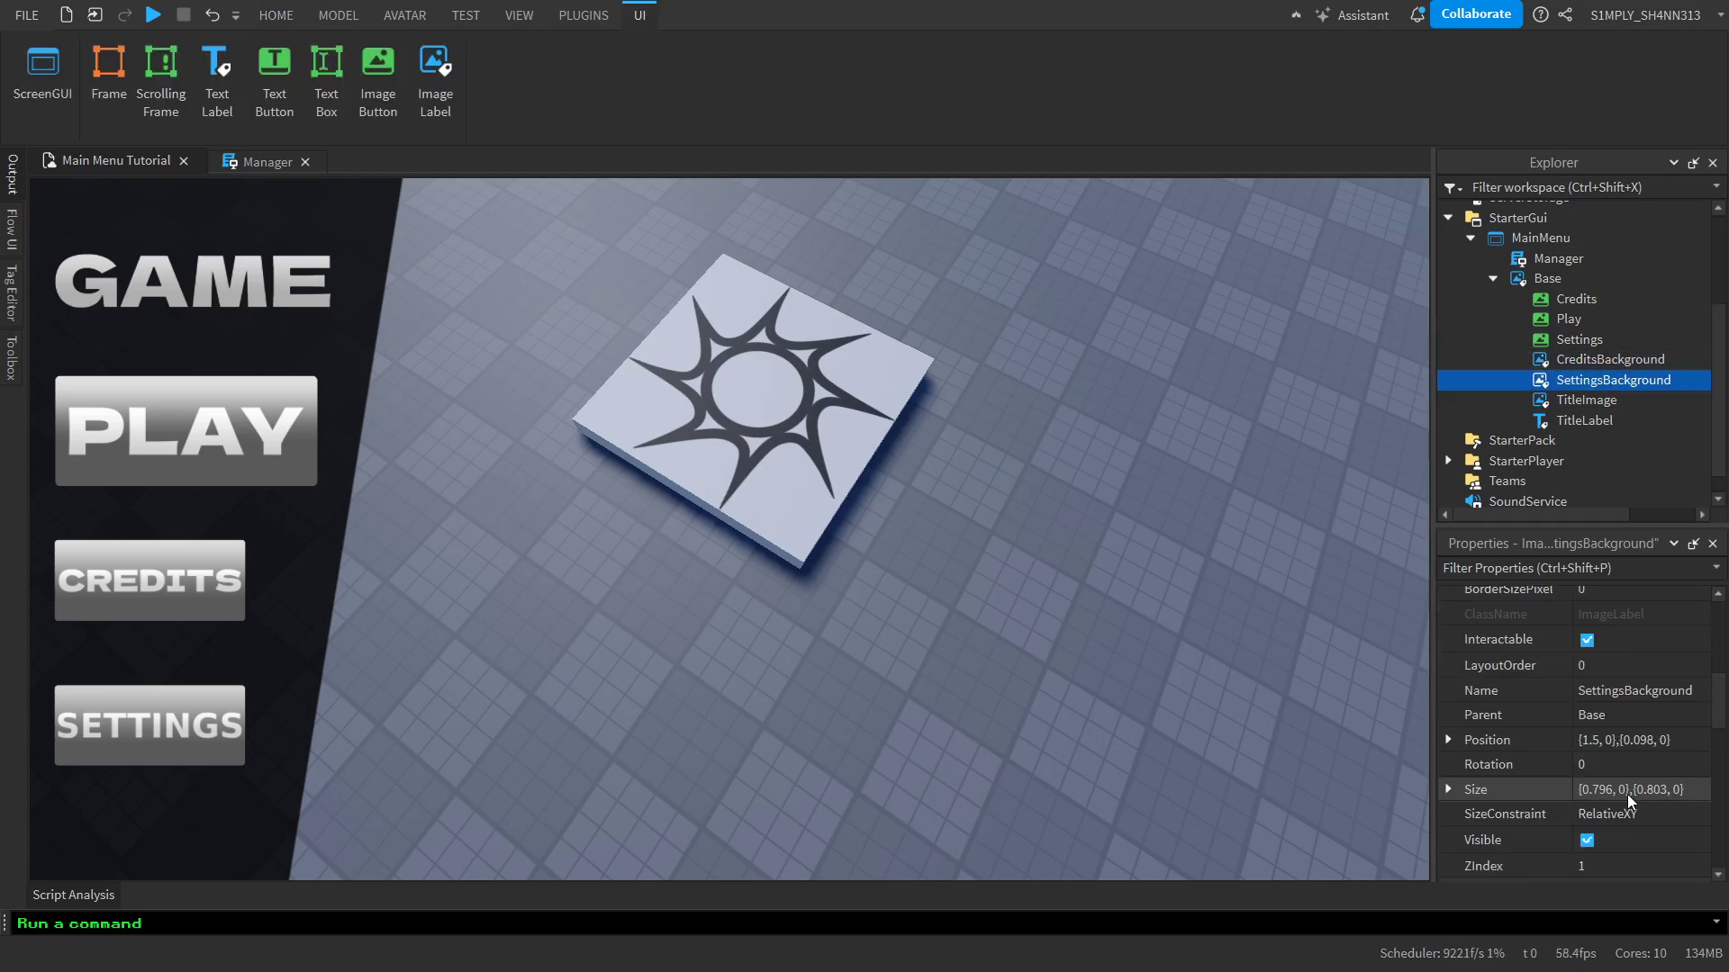
{"action": "left_click", "coordinate": [1663, 746]}
{"action": "key", "text": "ctrl+v"}
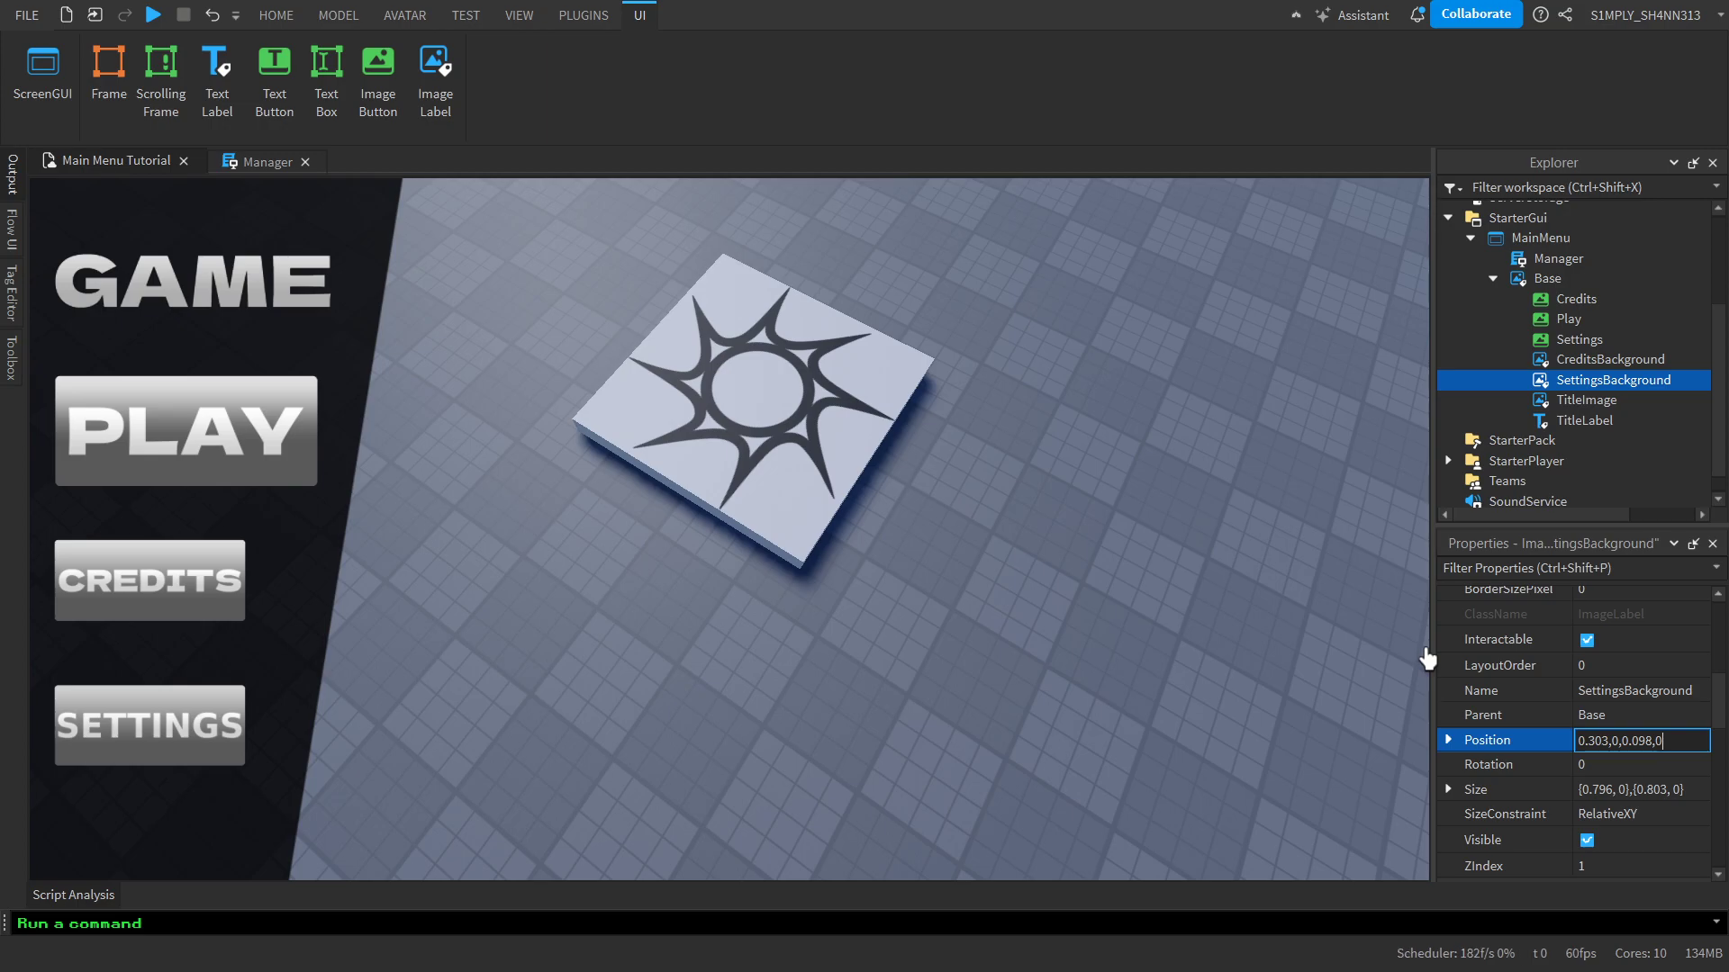
{"action": "key", "text": "Return"}
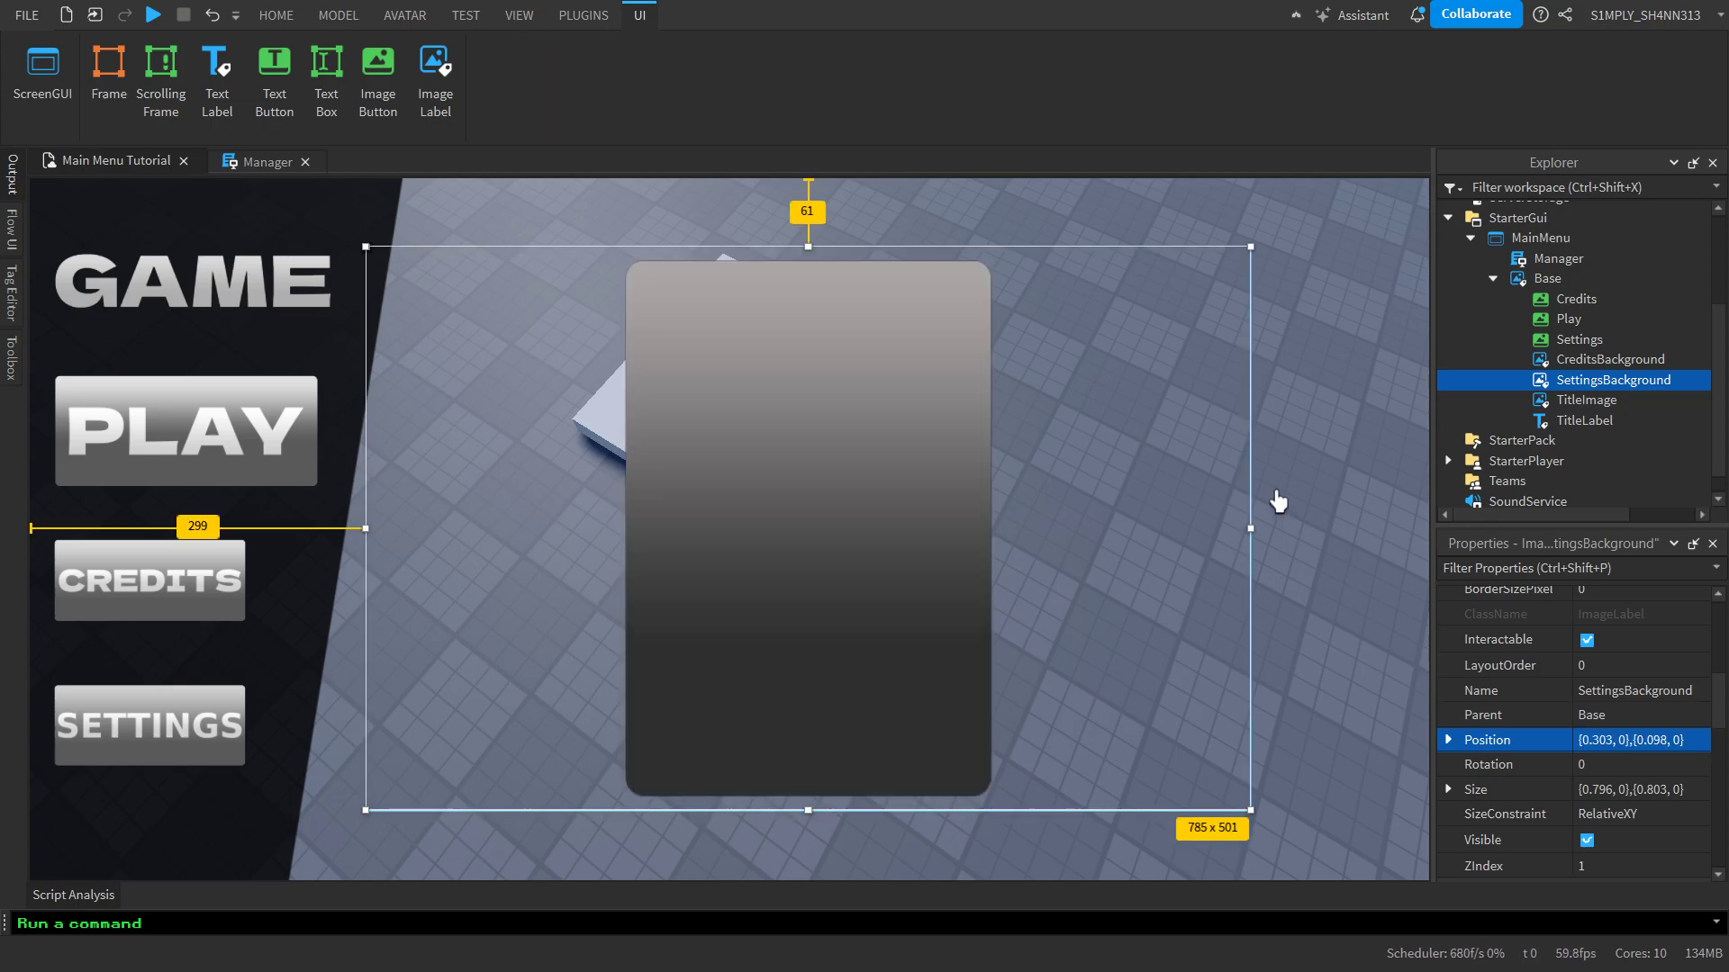
{"action": "left_click", "coordinate": [1271, 502]}
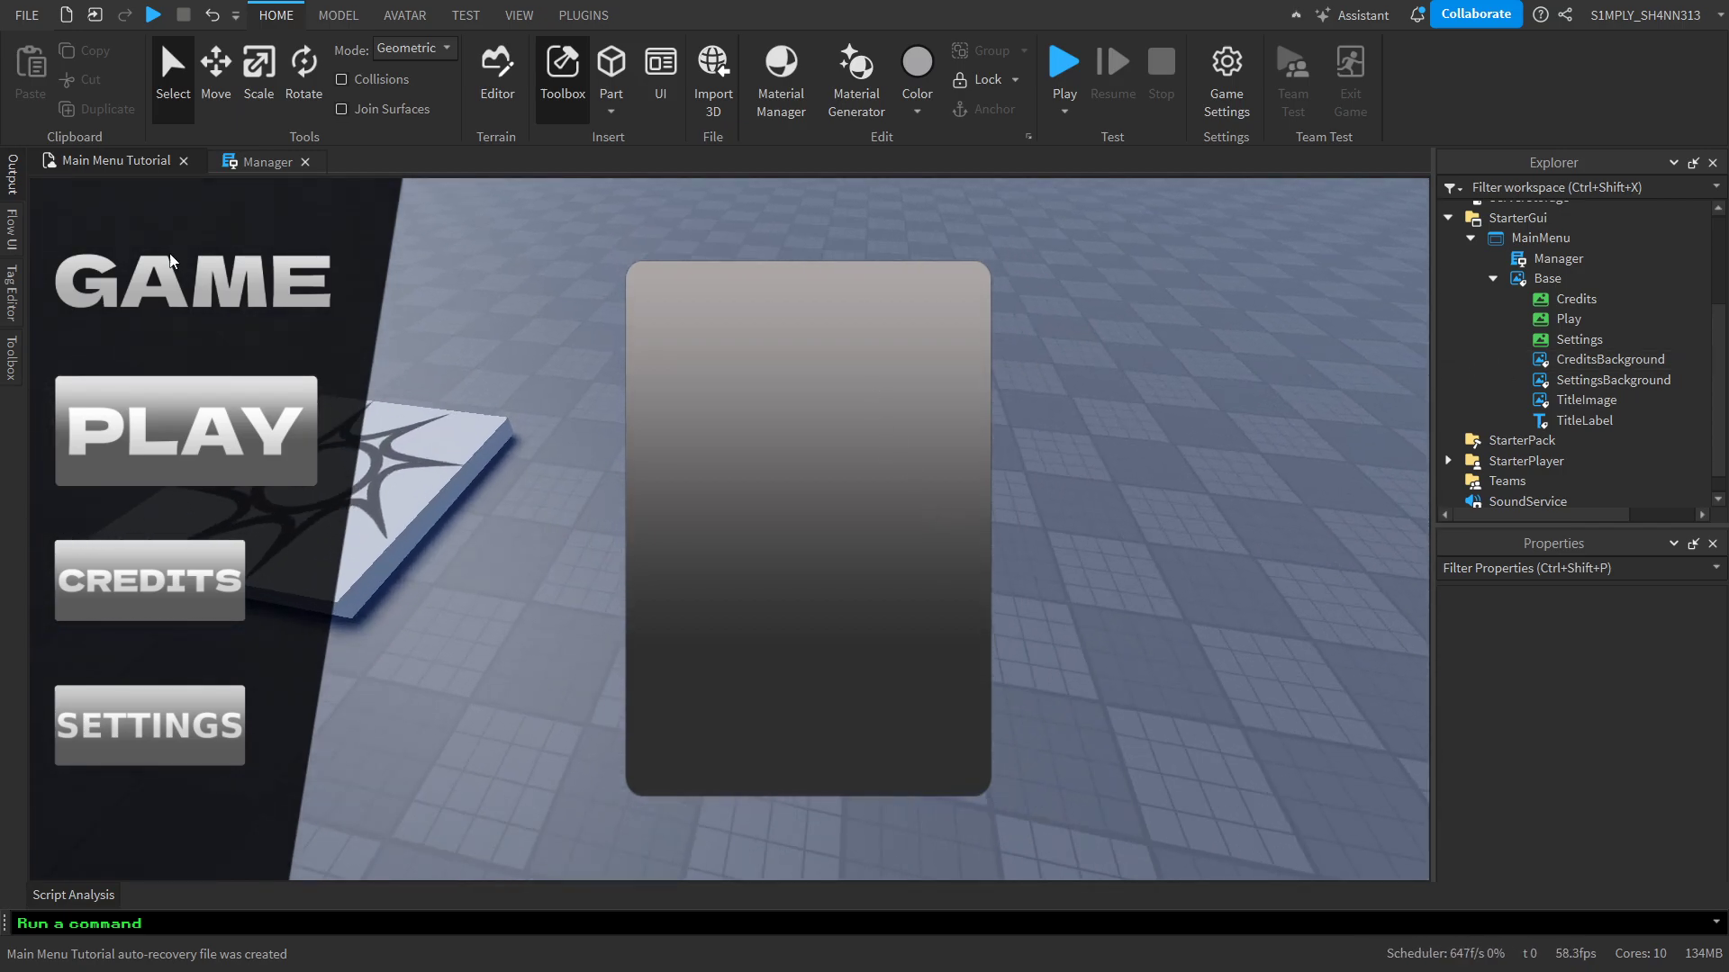
Search the Toolbox's marketplace images for "settings"
{"action": "left_click", "coordinate": [11, 351]}
{"action": "left_click", "coordinate": [73, 194]}
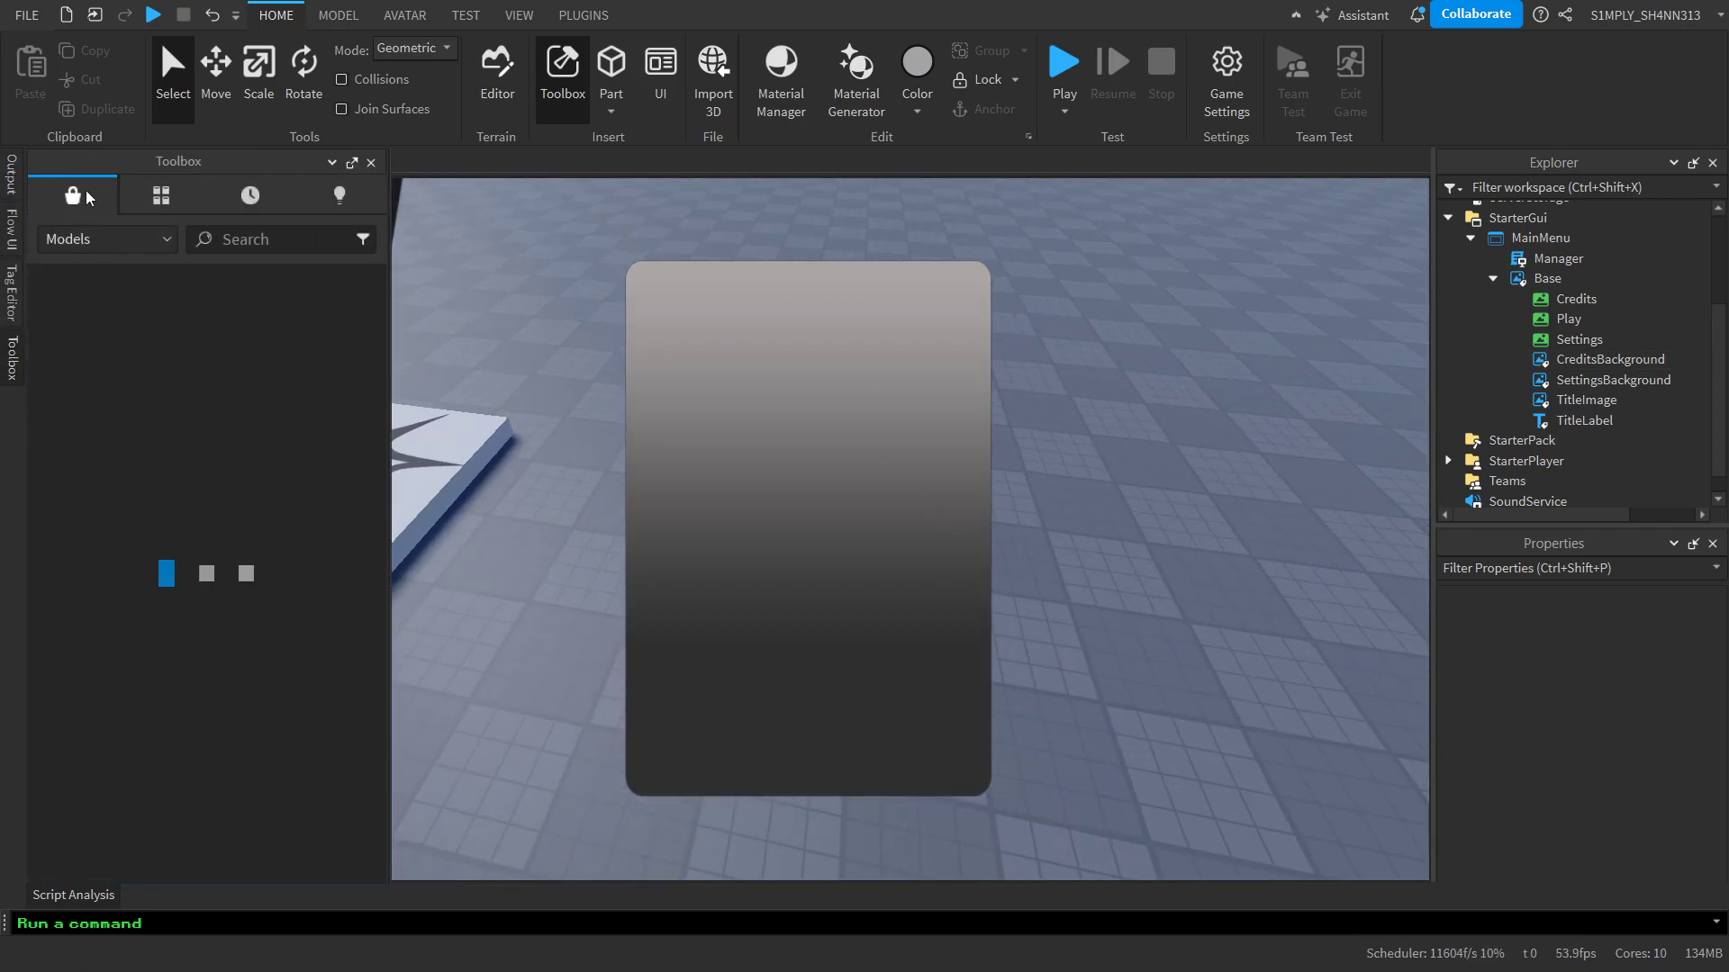
{"action": "left_click", "coordinate": [112, 240]}
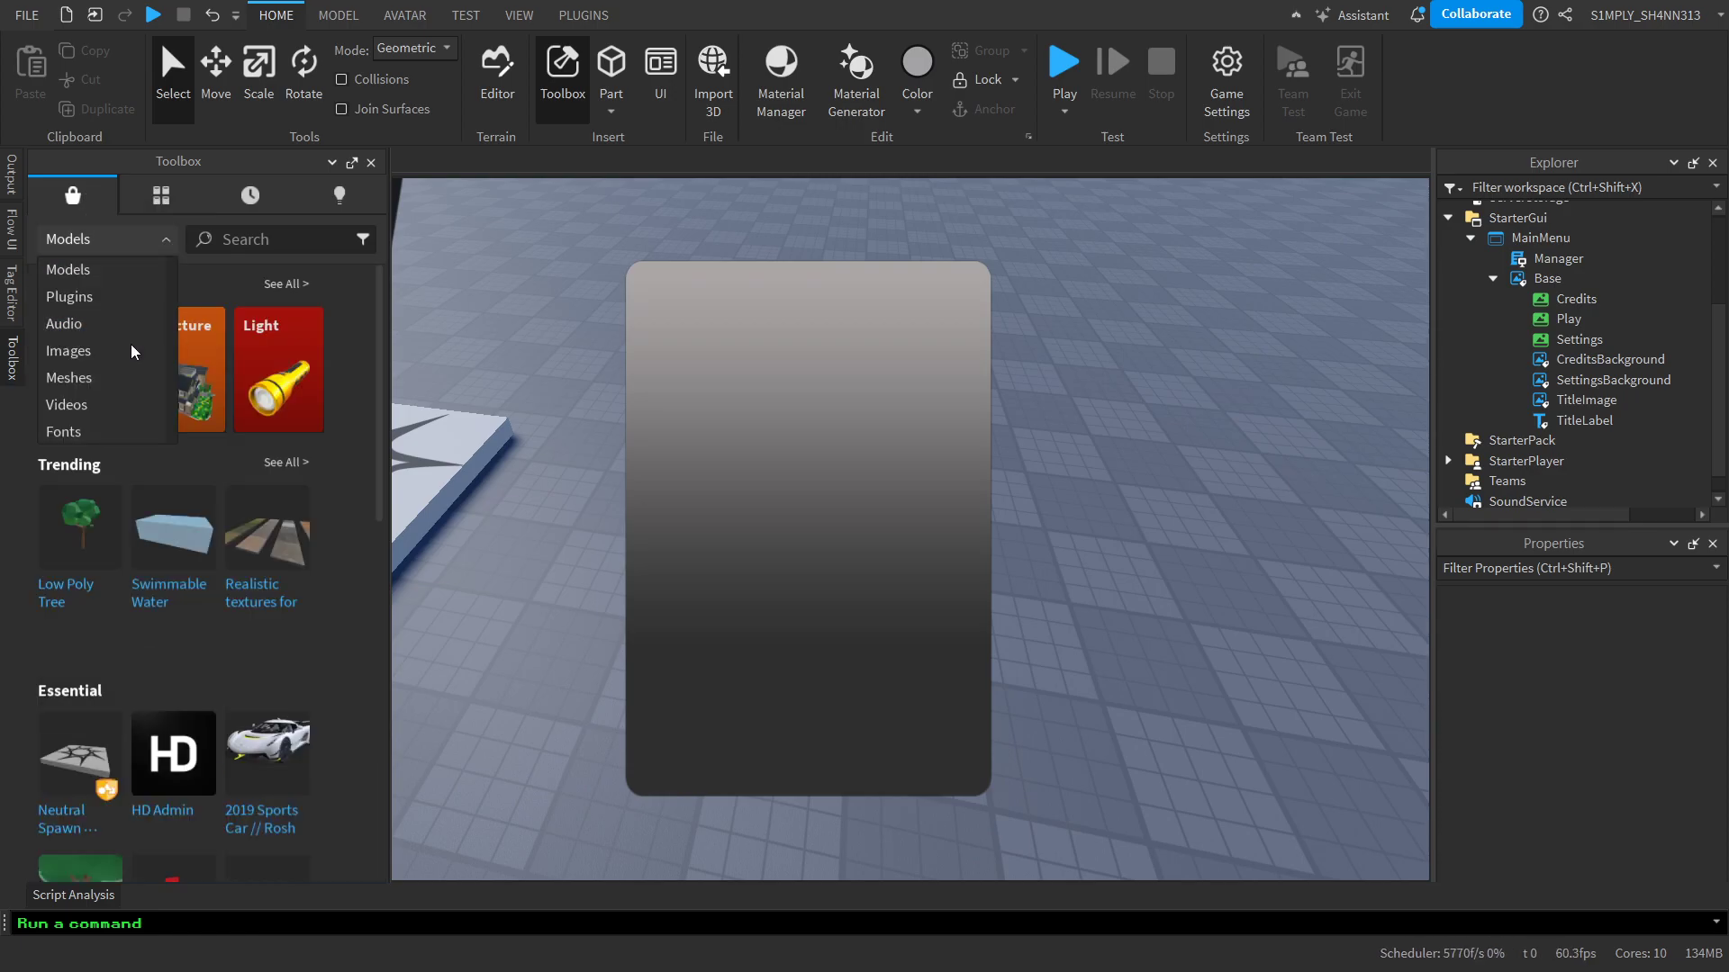
{"action": "left_click", "coordinate": [67, 350]}
{"action": "left_click", "coordinate": [270, 239]}
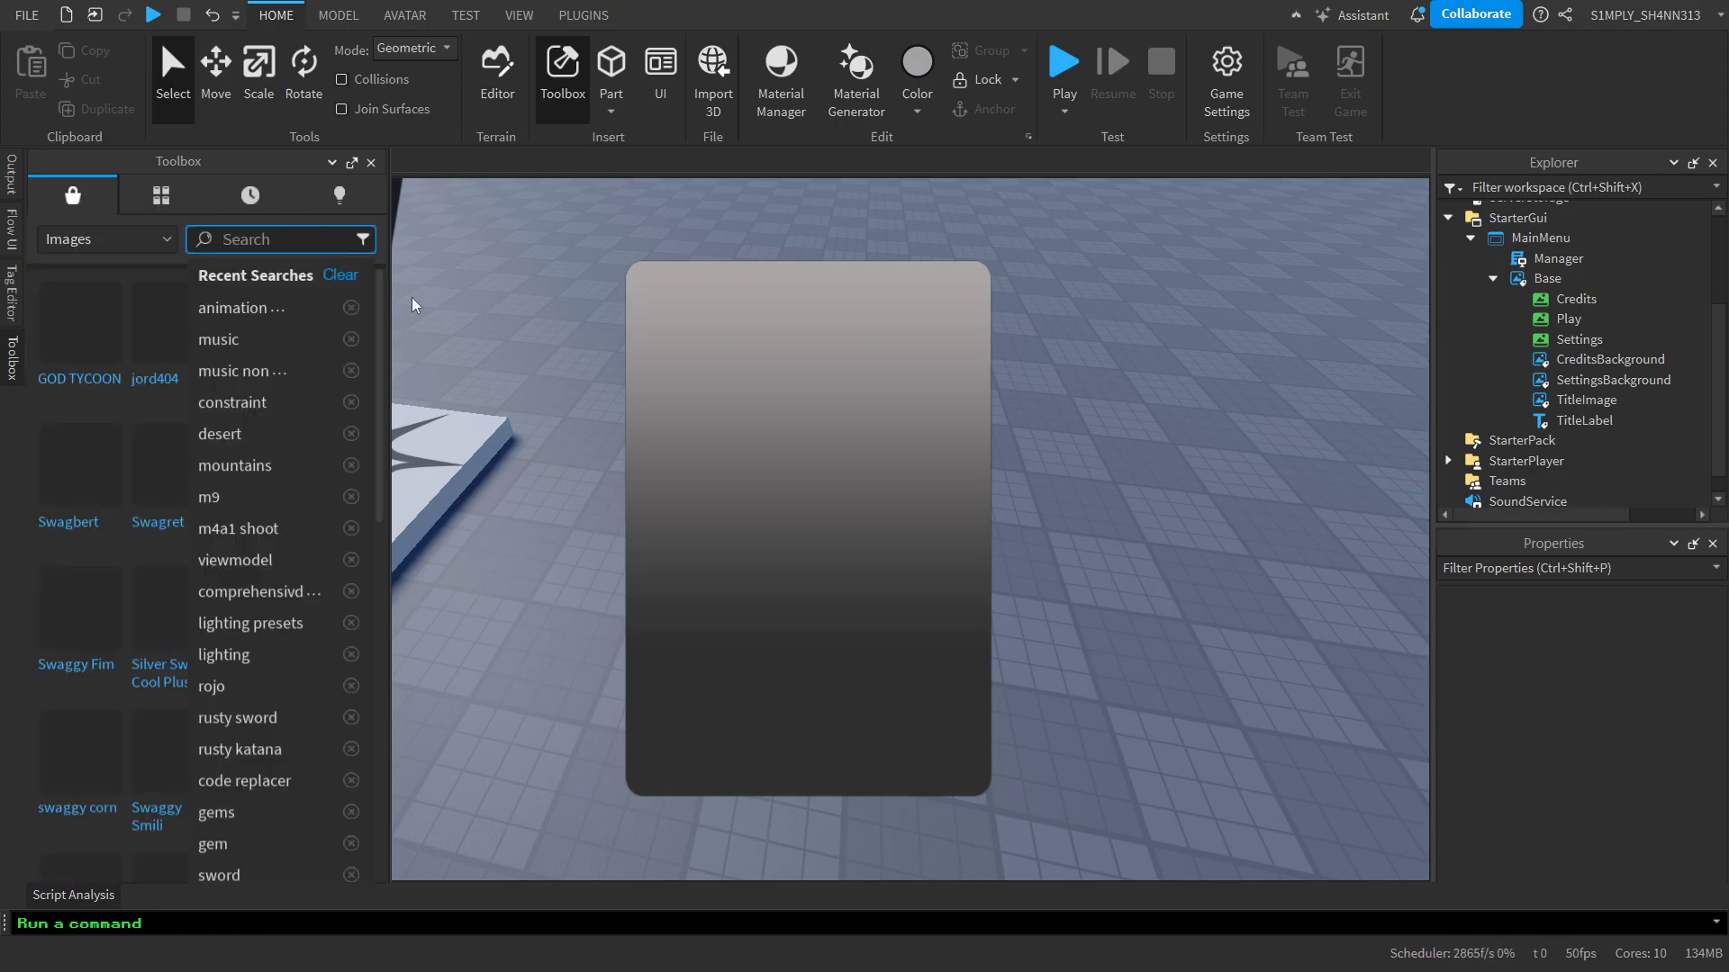
{"action": "type", "text": "settings"}
{"action": "key", "text": "Return"}
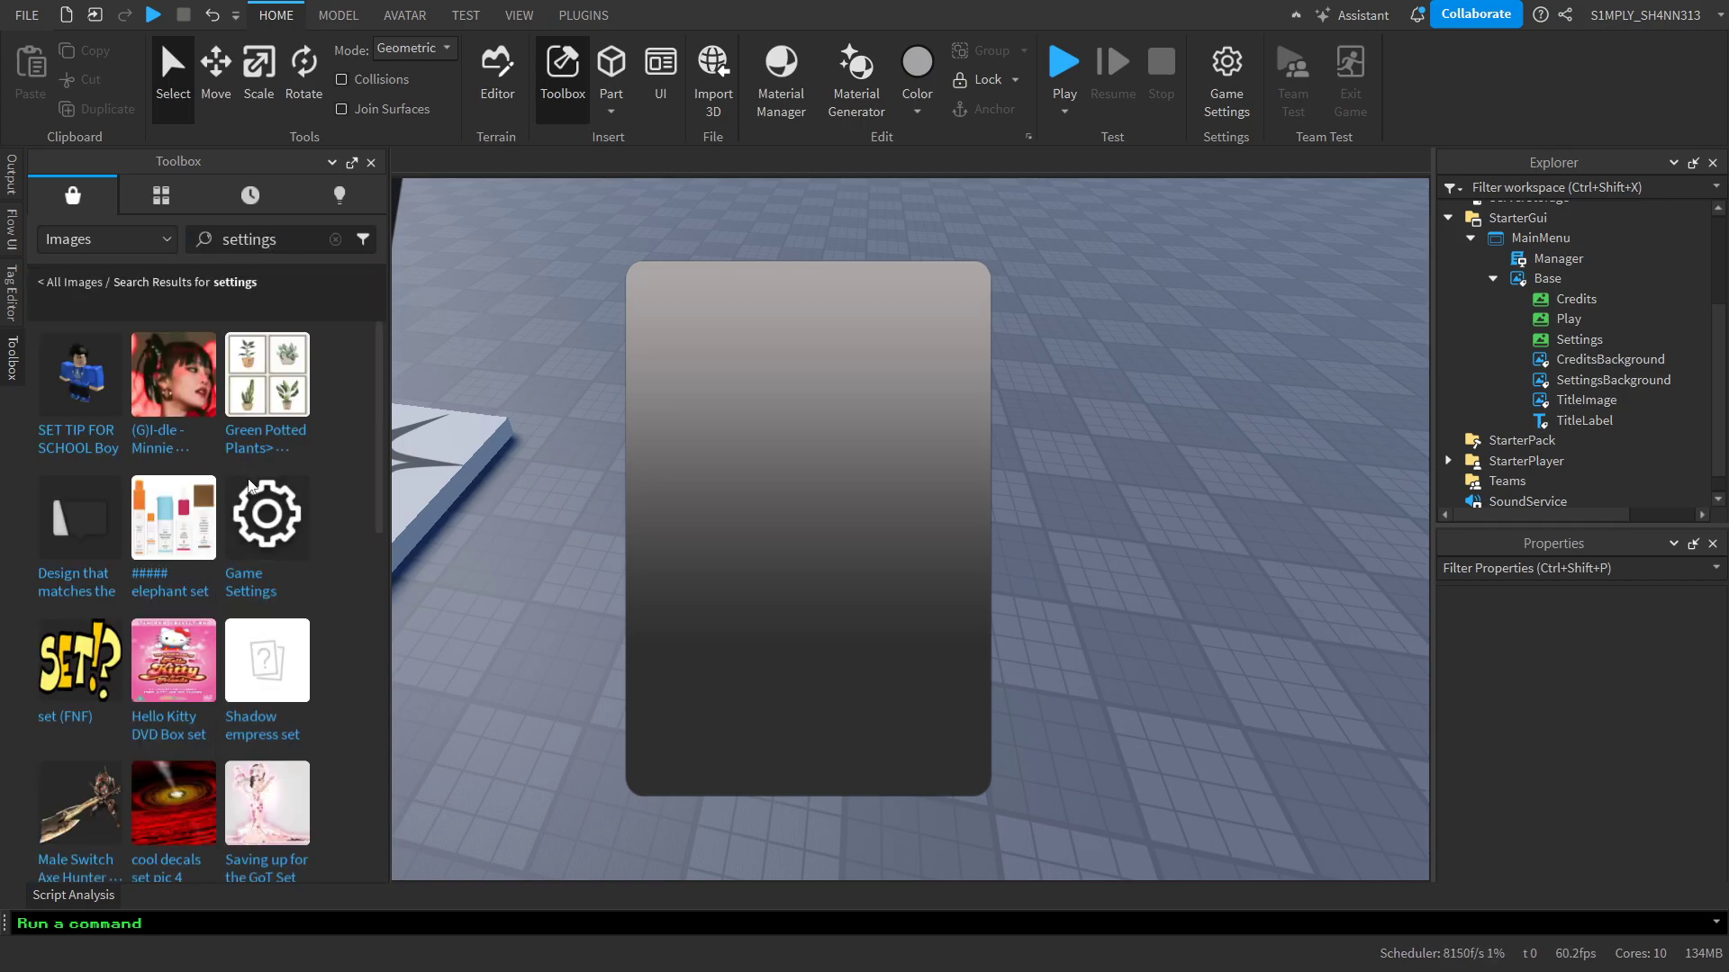
Copy the asset ID of the Game Settings gear image and collapse the Toolbox
{"action": "right_click", "coordinate": [275, 522]}
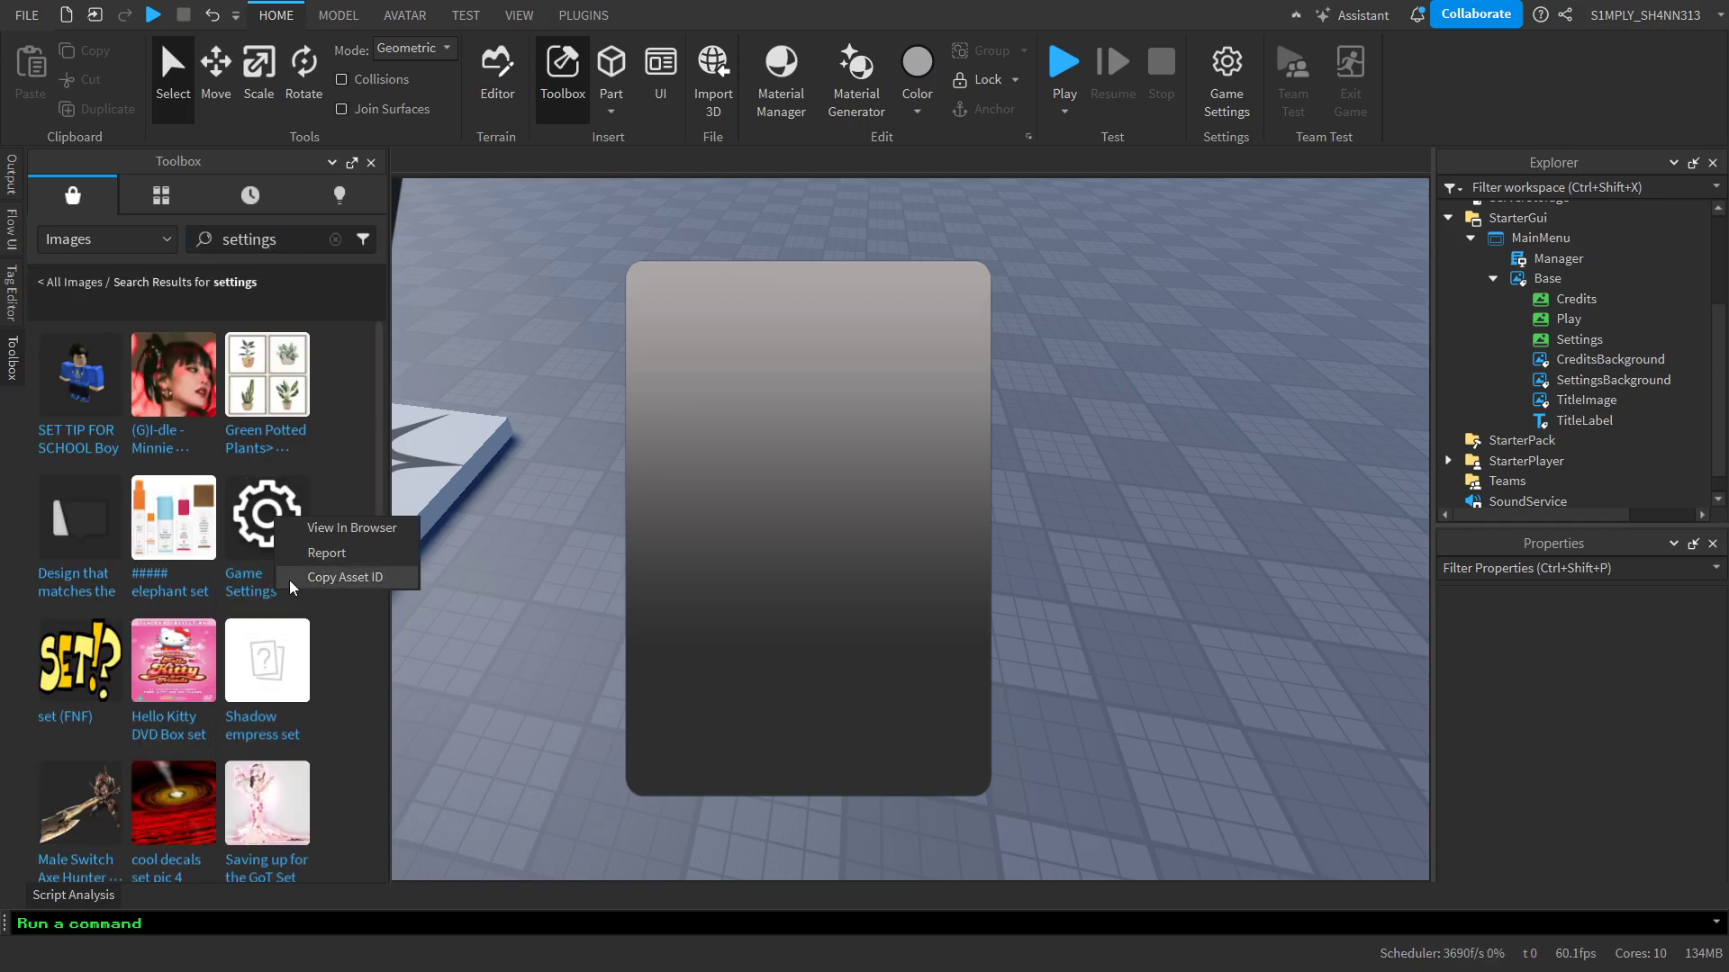
{"action": "left_click", "coordinate": [311, 582]}
{"action": "left_click", "coordinate": [4, 364]}
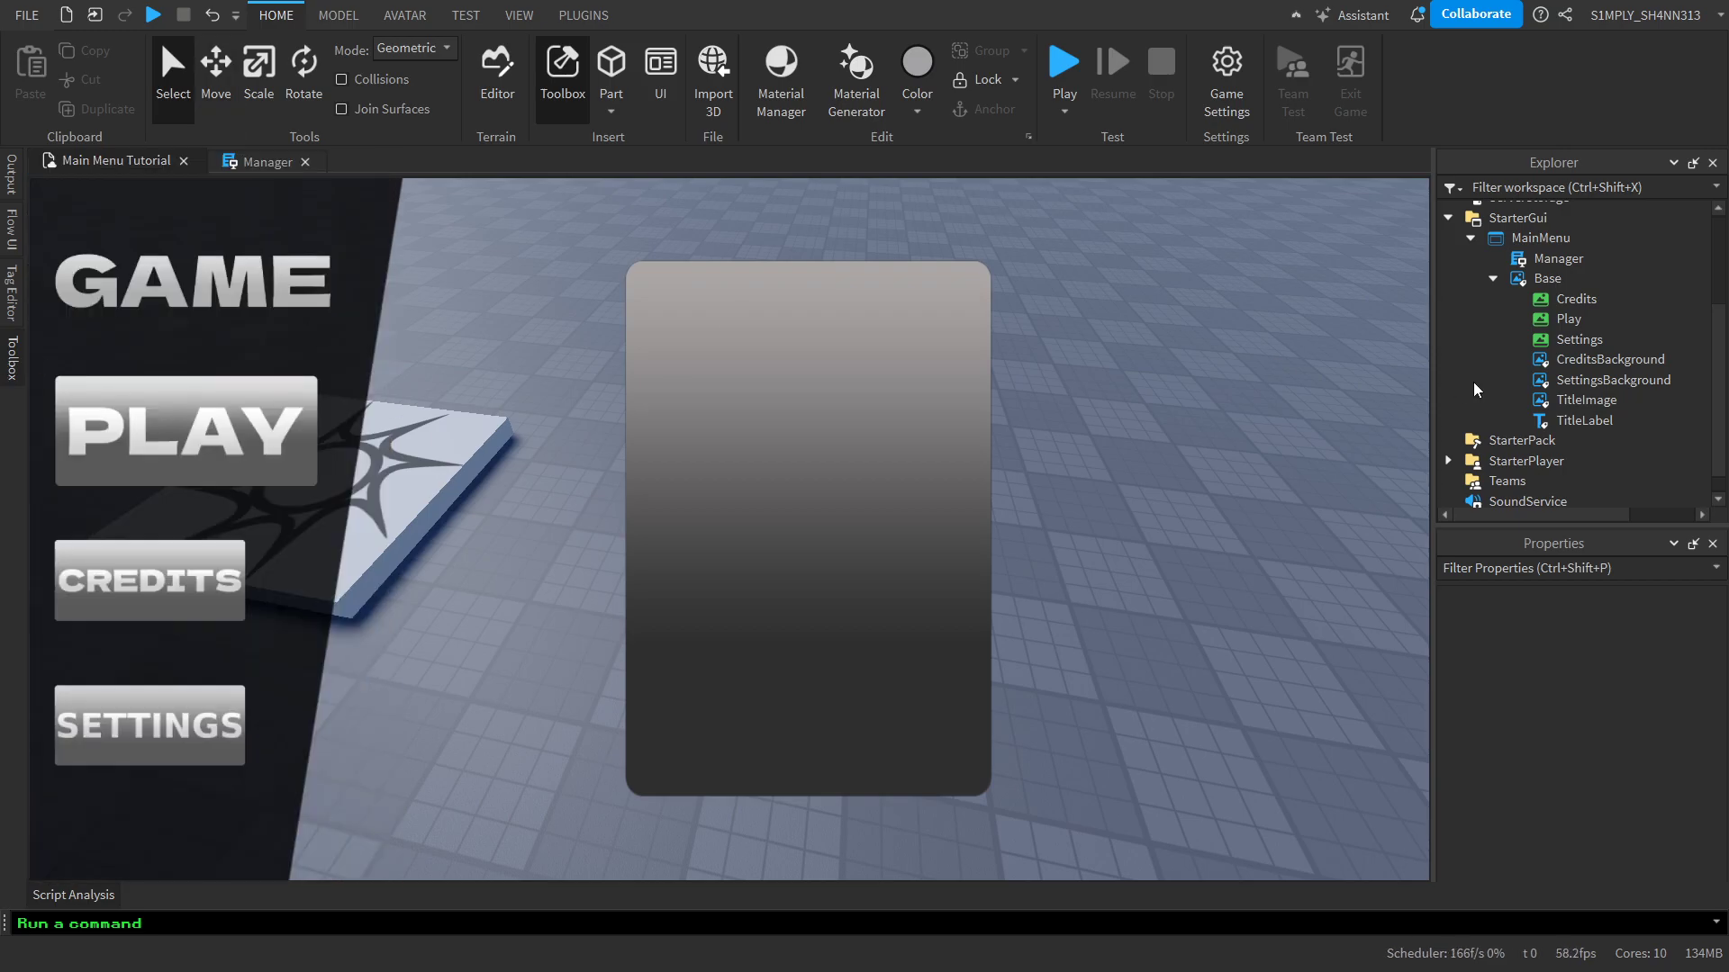
Add an ImageLabel inside SettingsBackground and move it to the upper-left corner of the grey settings panel
{"action": "left_click", "coordinate": [1687, 380]}
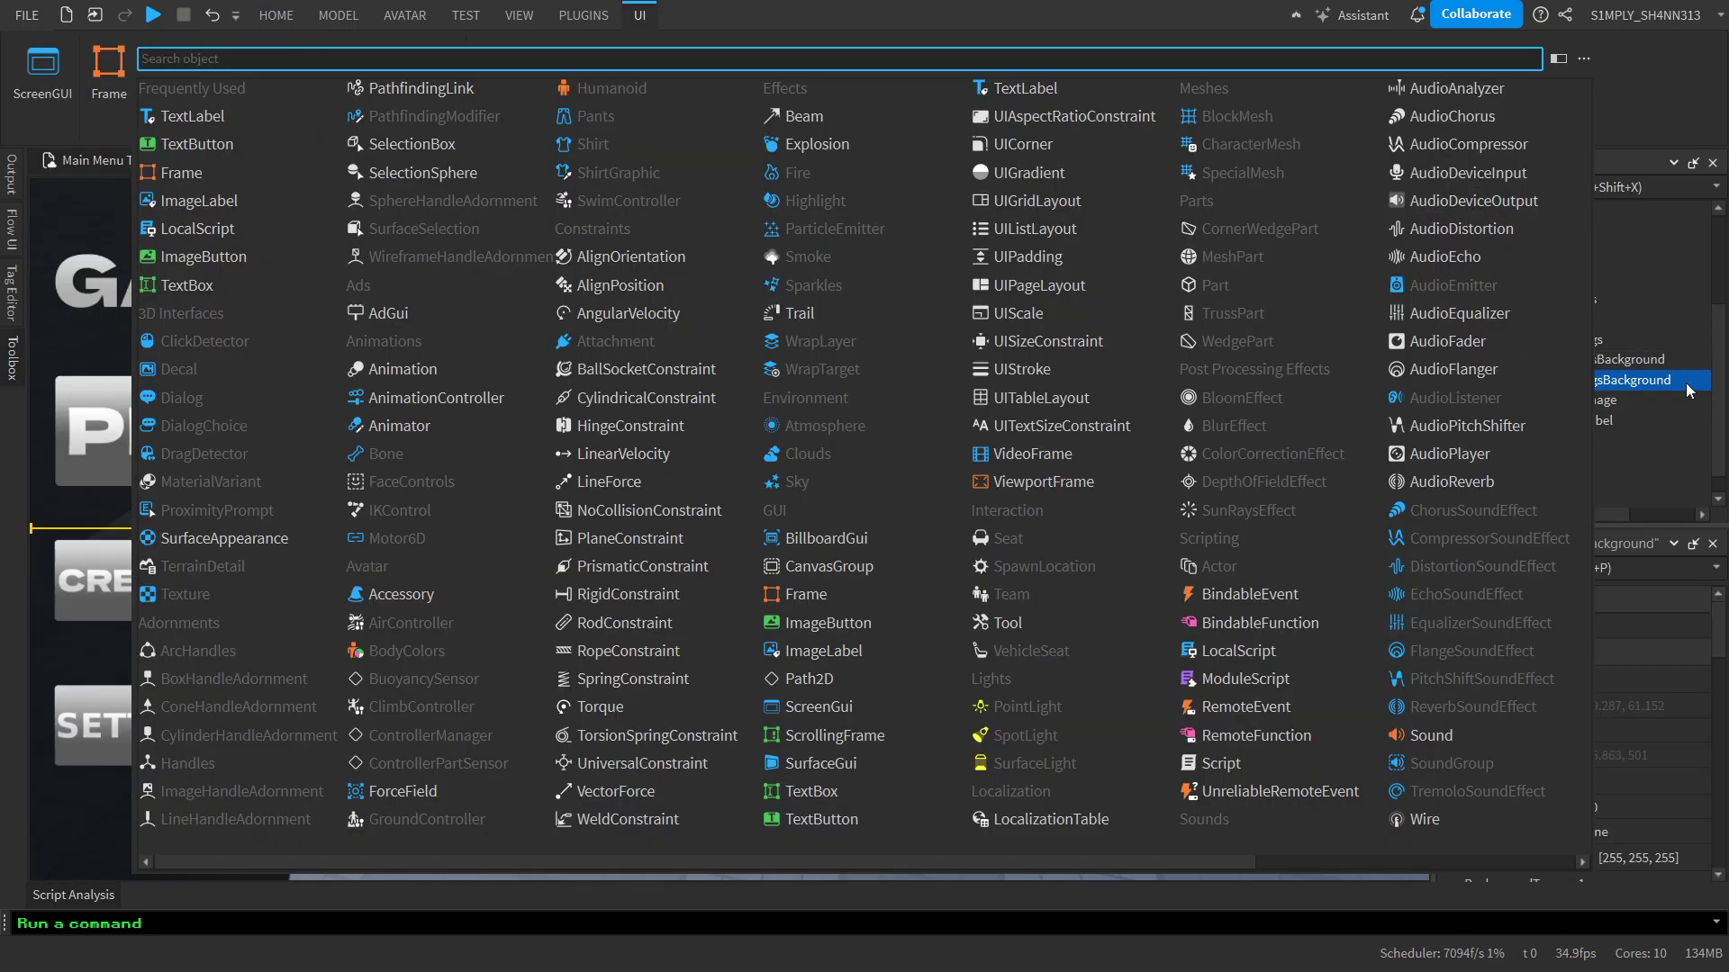
{"action": "left_click", "coordinate": [1567, 58]}
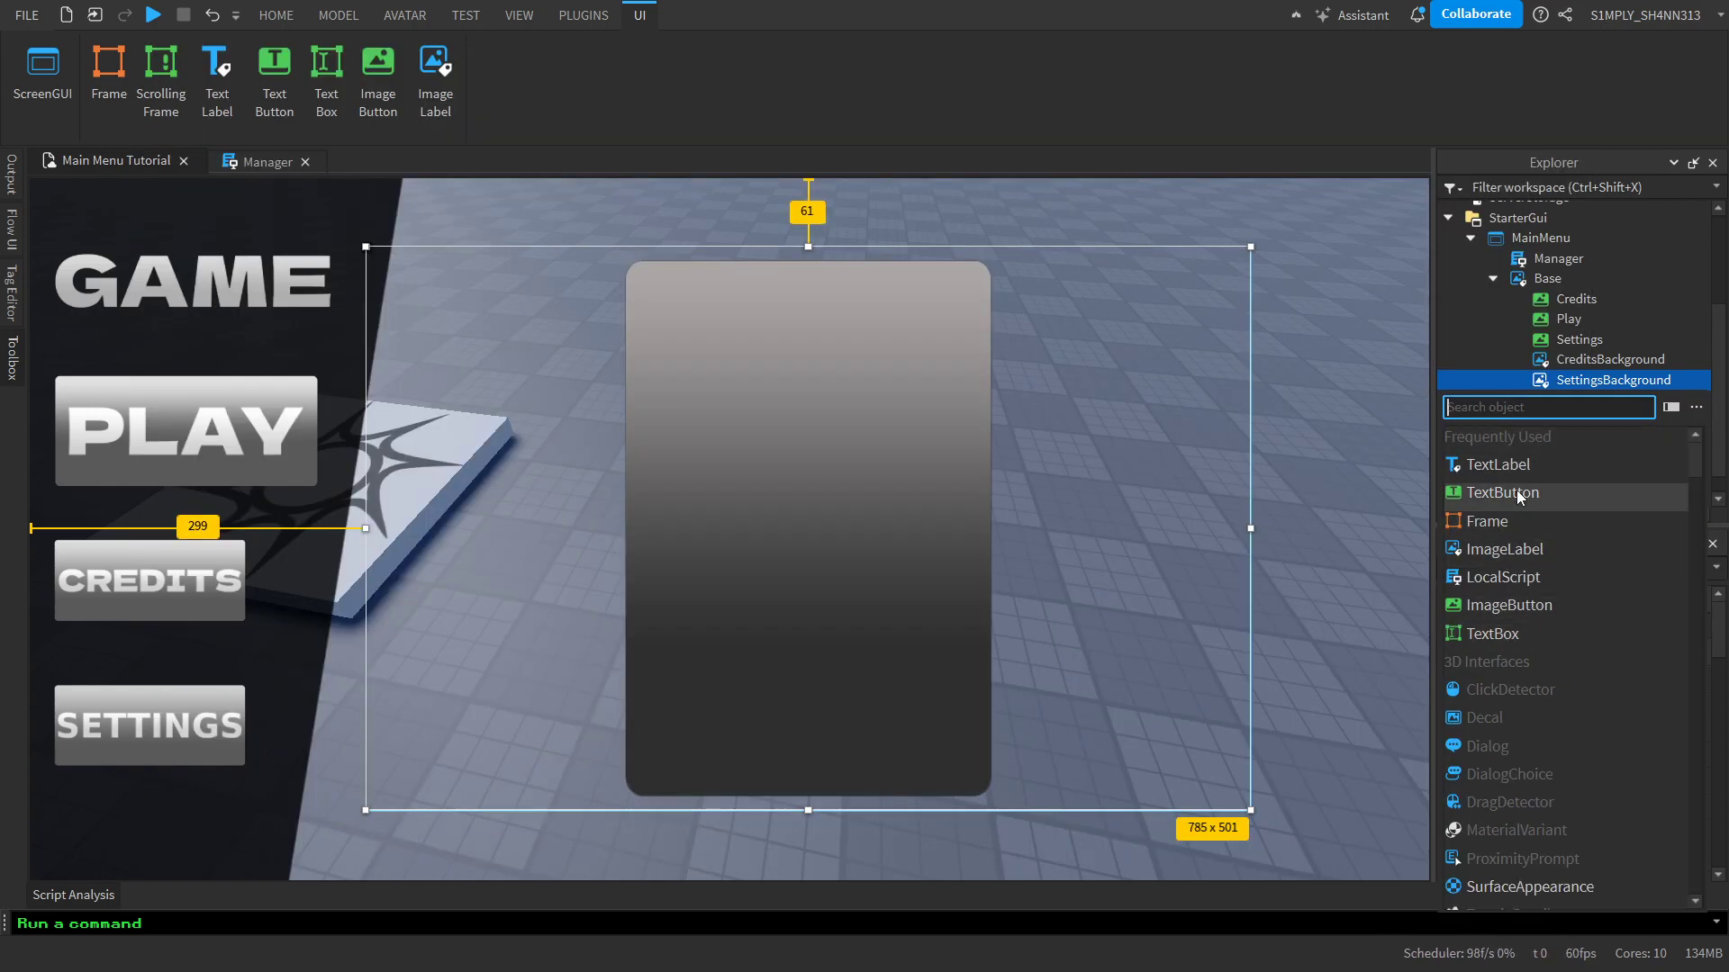
{"action": "type", "text": "te"}
{"action": "key", "text": "BackSpace"}
{"action": "key", "text": "BackSpace"}
{"action": "type", "text": "itleImage"}
{"action": "left_click", "coordinate": [1503, 465]}
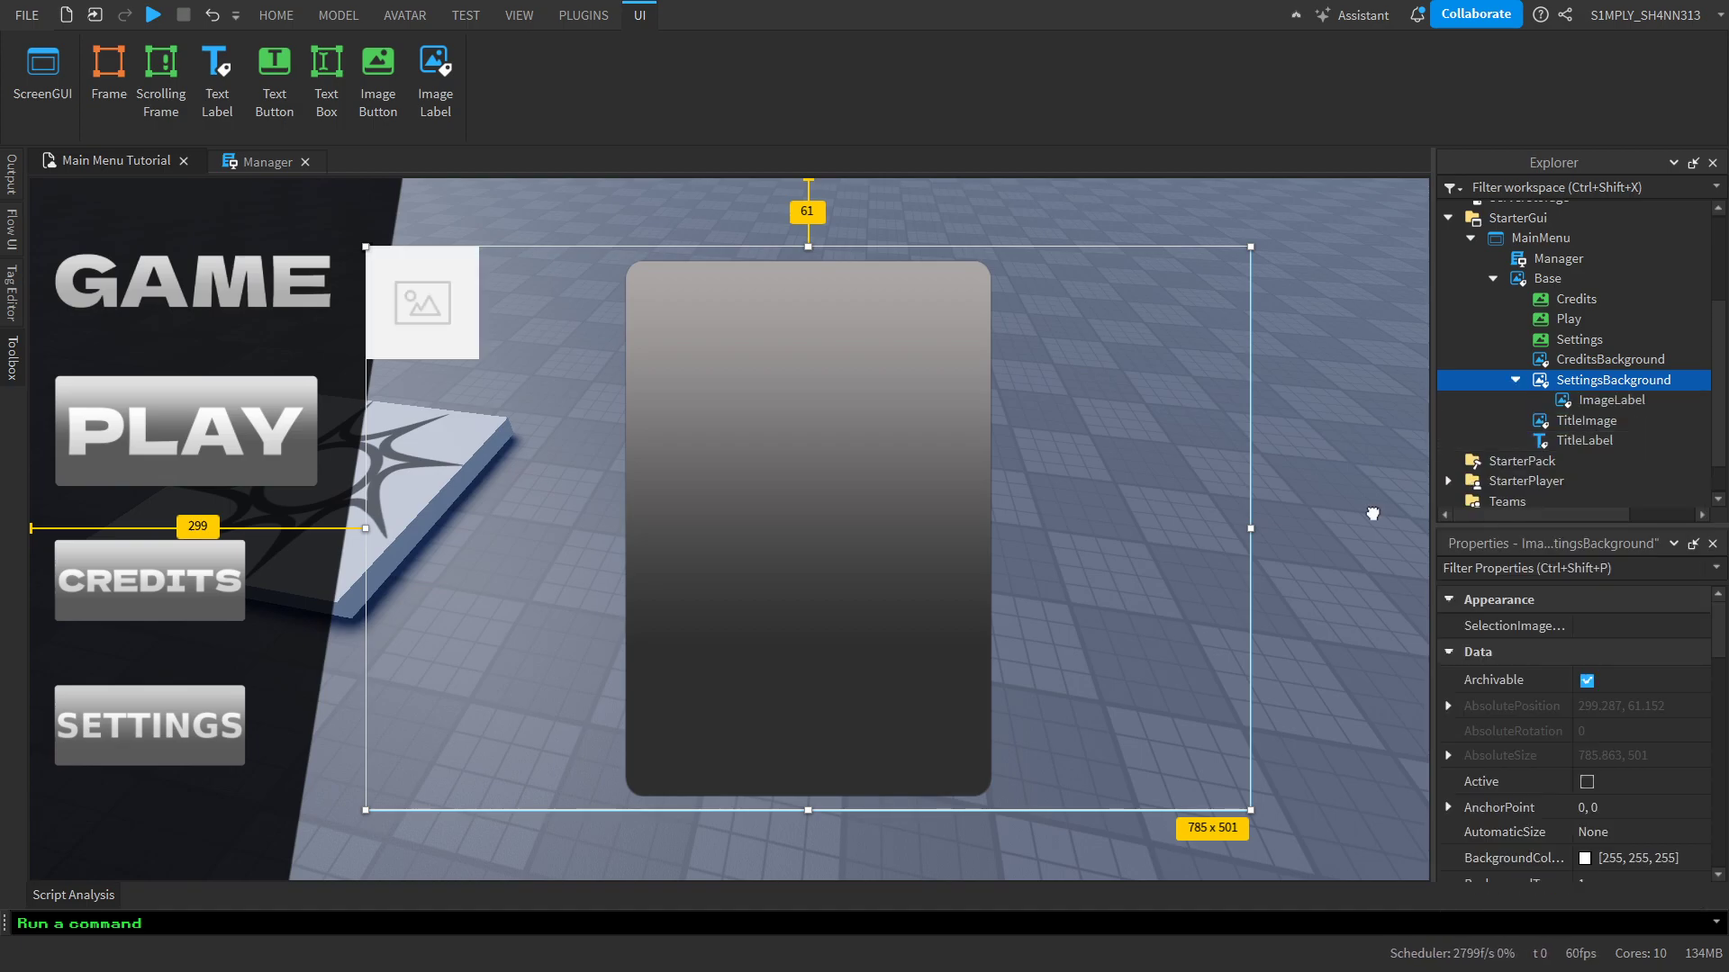
{"action": "left_click_drag", "start_coordinate": [425, 293], "coordinate": [679, 300]}
Set the new ImageLabel's Image property to the copied Game Settings asset ID
{"action": "scroll", "coordinate": [1575, 720], "scroll_direction": "down", "scroll_amount": 3}
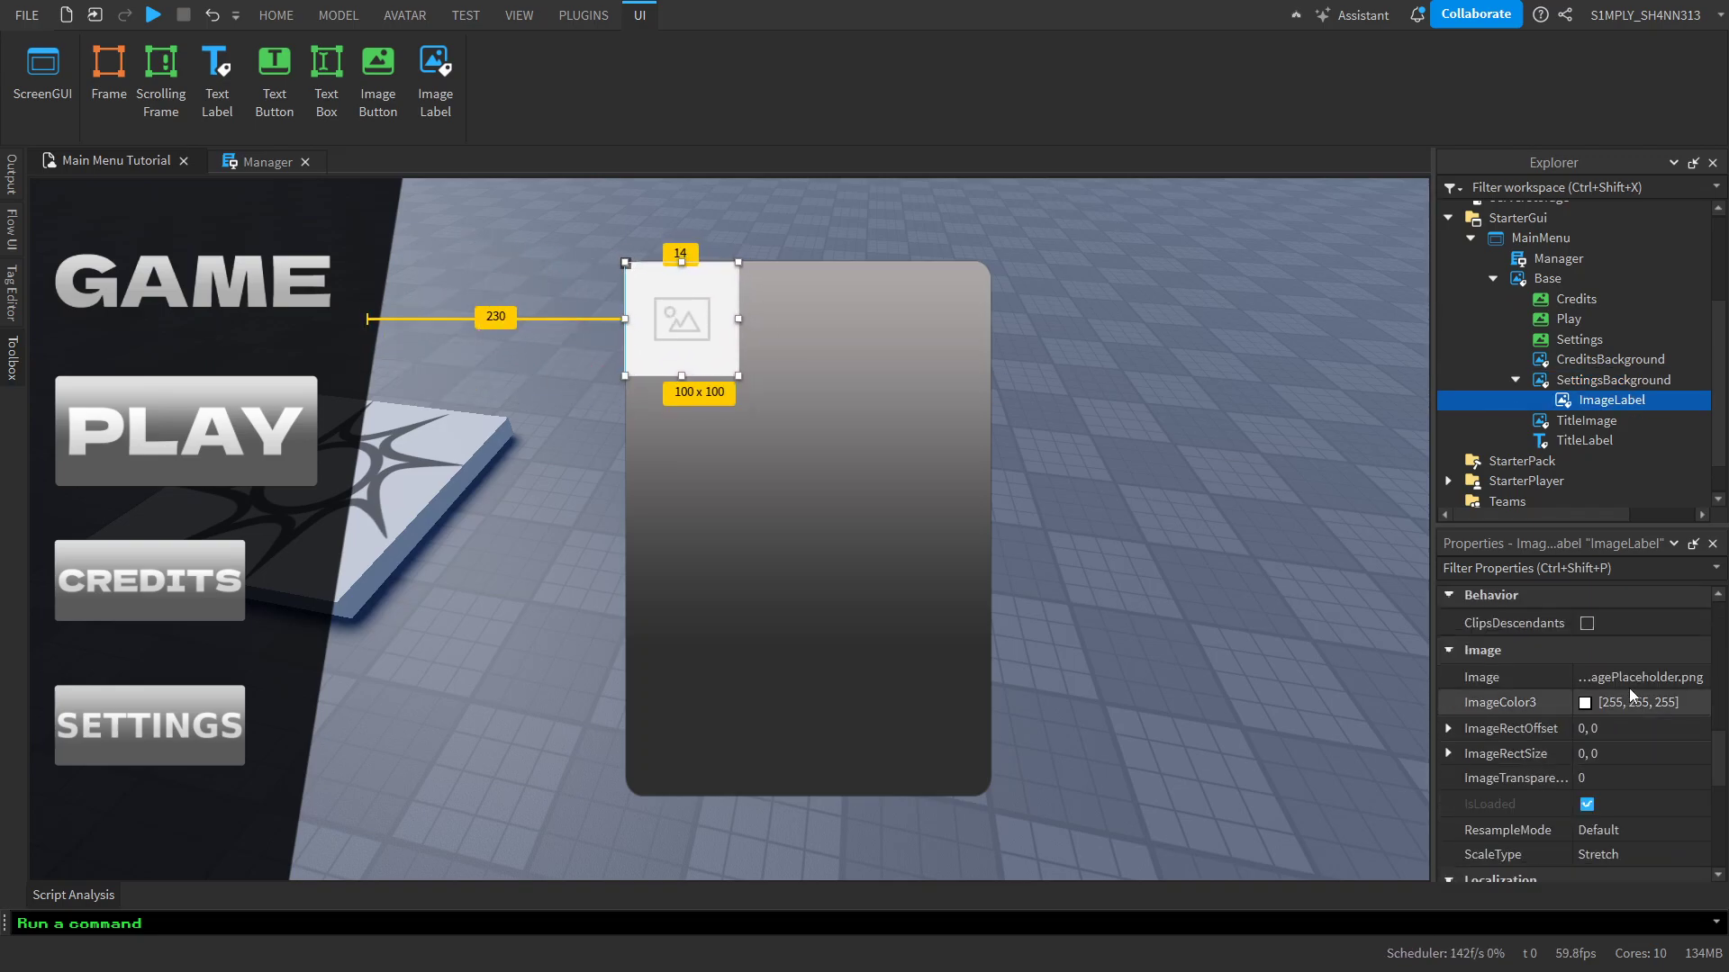
{"action": "left_click", "coordinate": [1638, 677]}
{"action": "key", "text": "ctrl+v"}
{"action": "key", "text": "Return"}
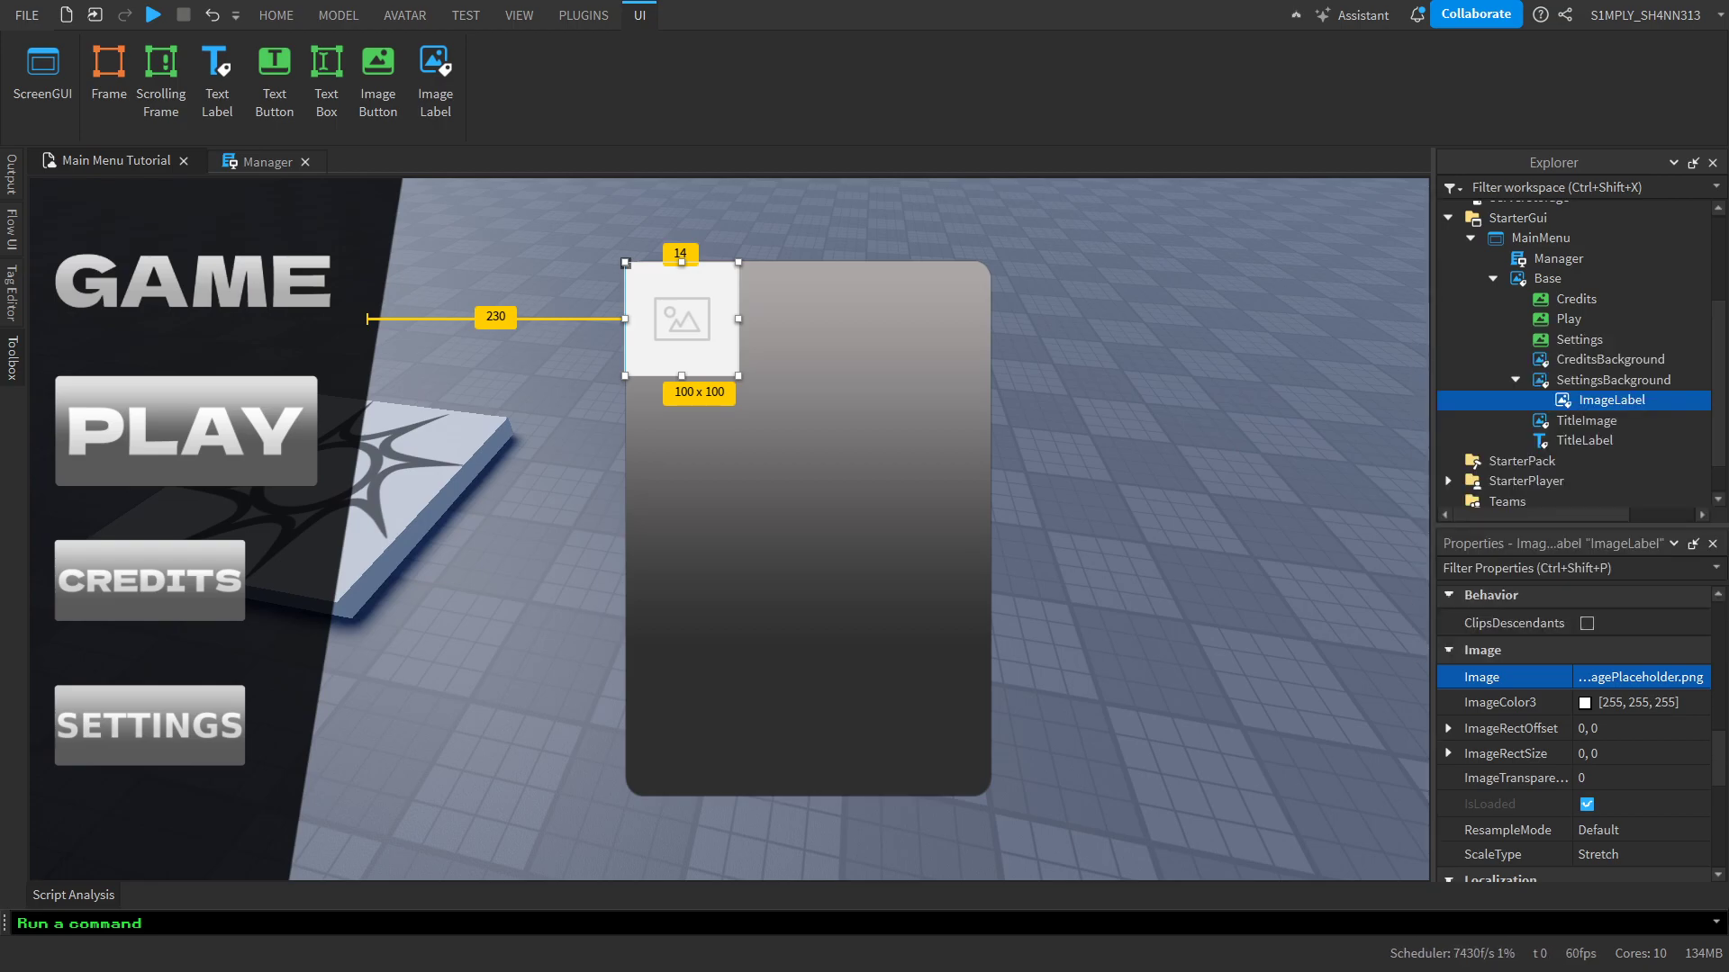
Set the gear ImageLabel's BackgroundTransparency to 1
{"action": "scroll", "coordinate": [1692, 708], "scroll_direction": "up", "scroll_amount": 3}
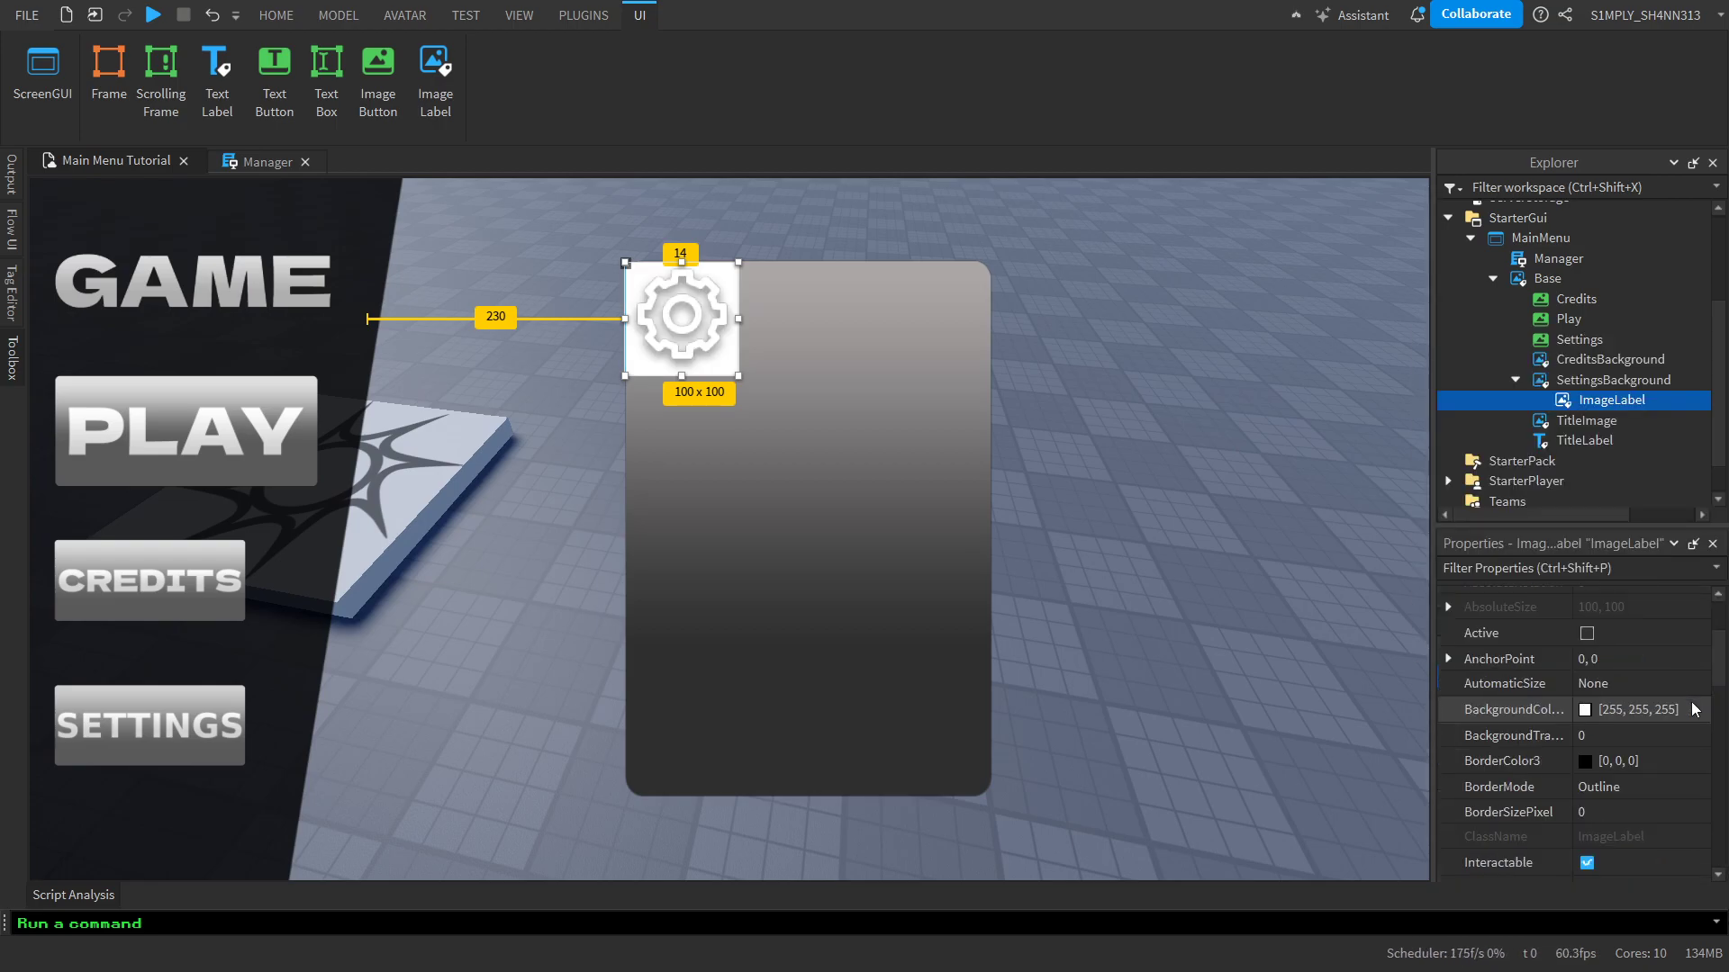
{"action": "scroll", "coordinate": [1692, 708], "scroll_direction": "up", "scroll_amount": 2}
{"action": "left_click", "coordinate": [1684, 810]}
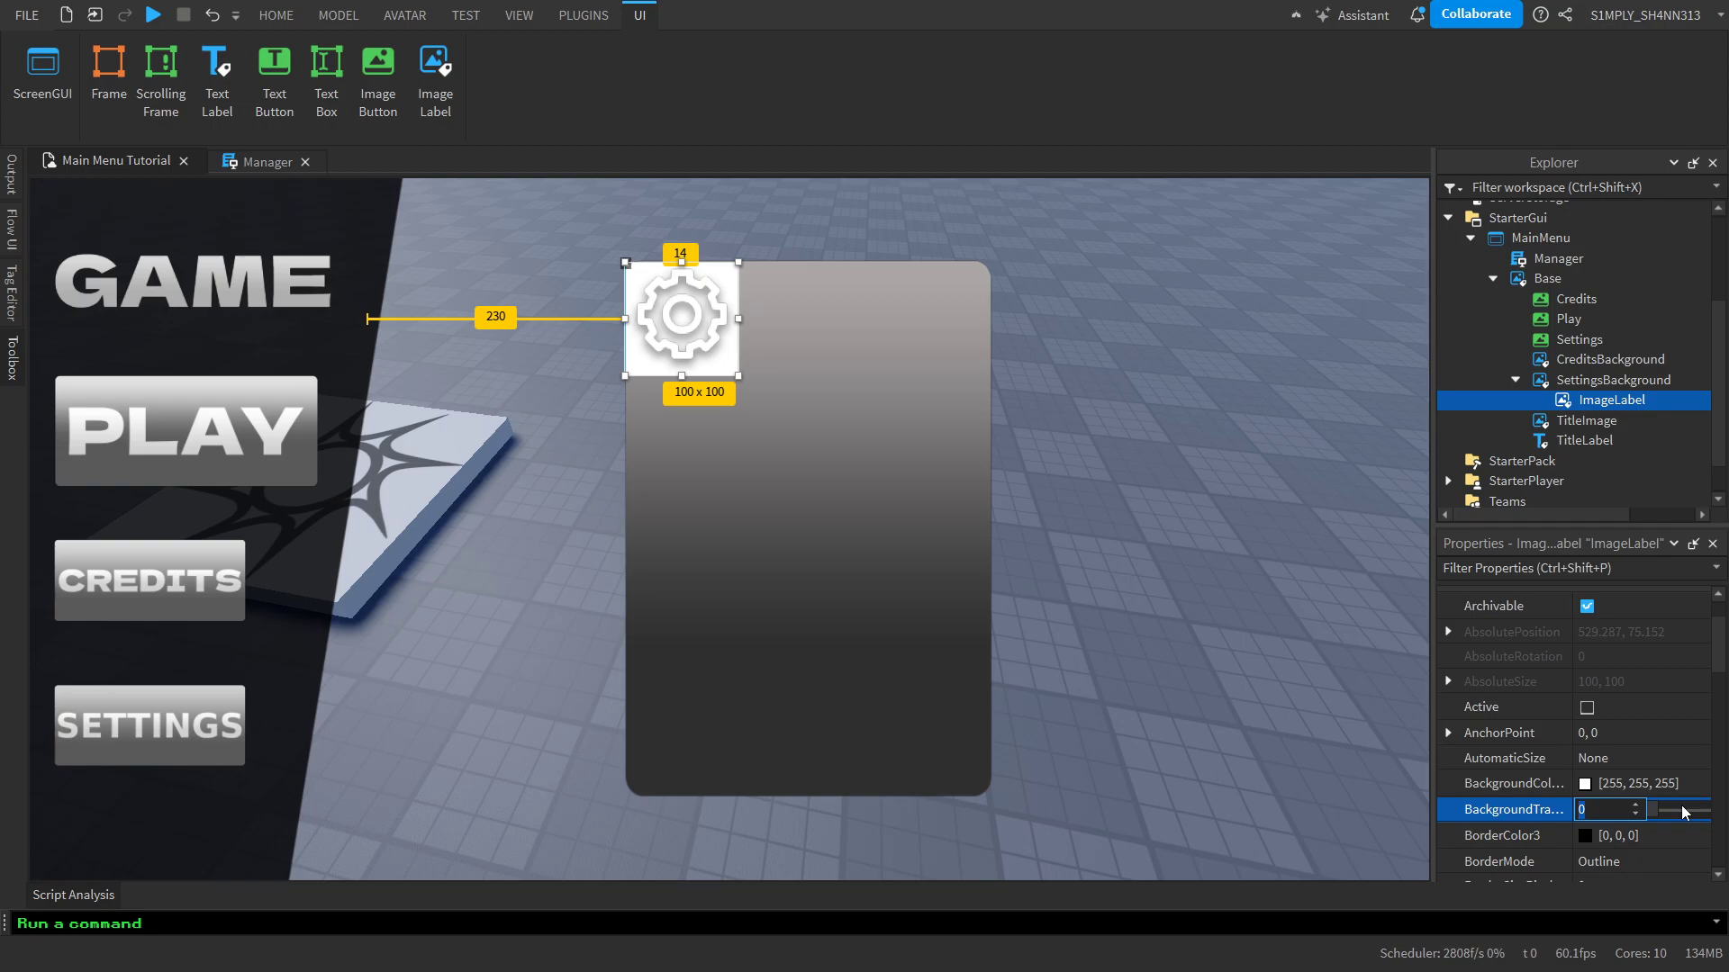
{"action": "type", "text": "1"}
{"action": "key", "text": "Return"}
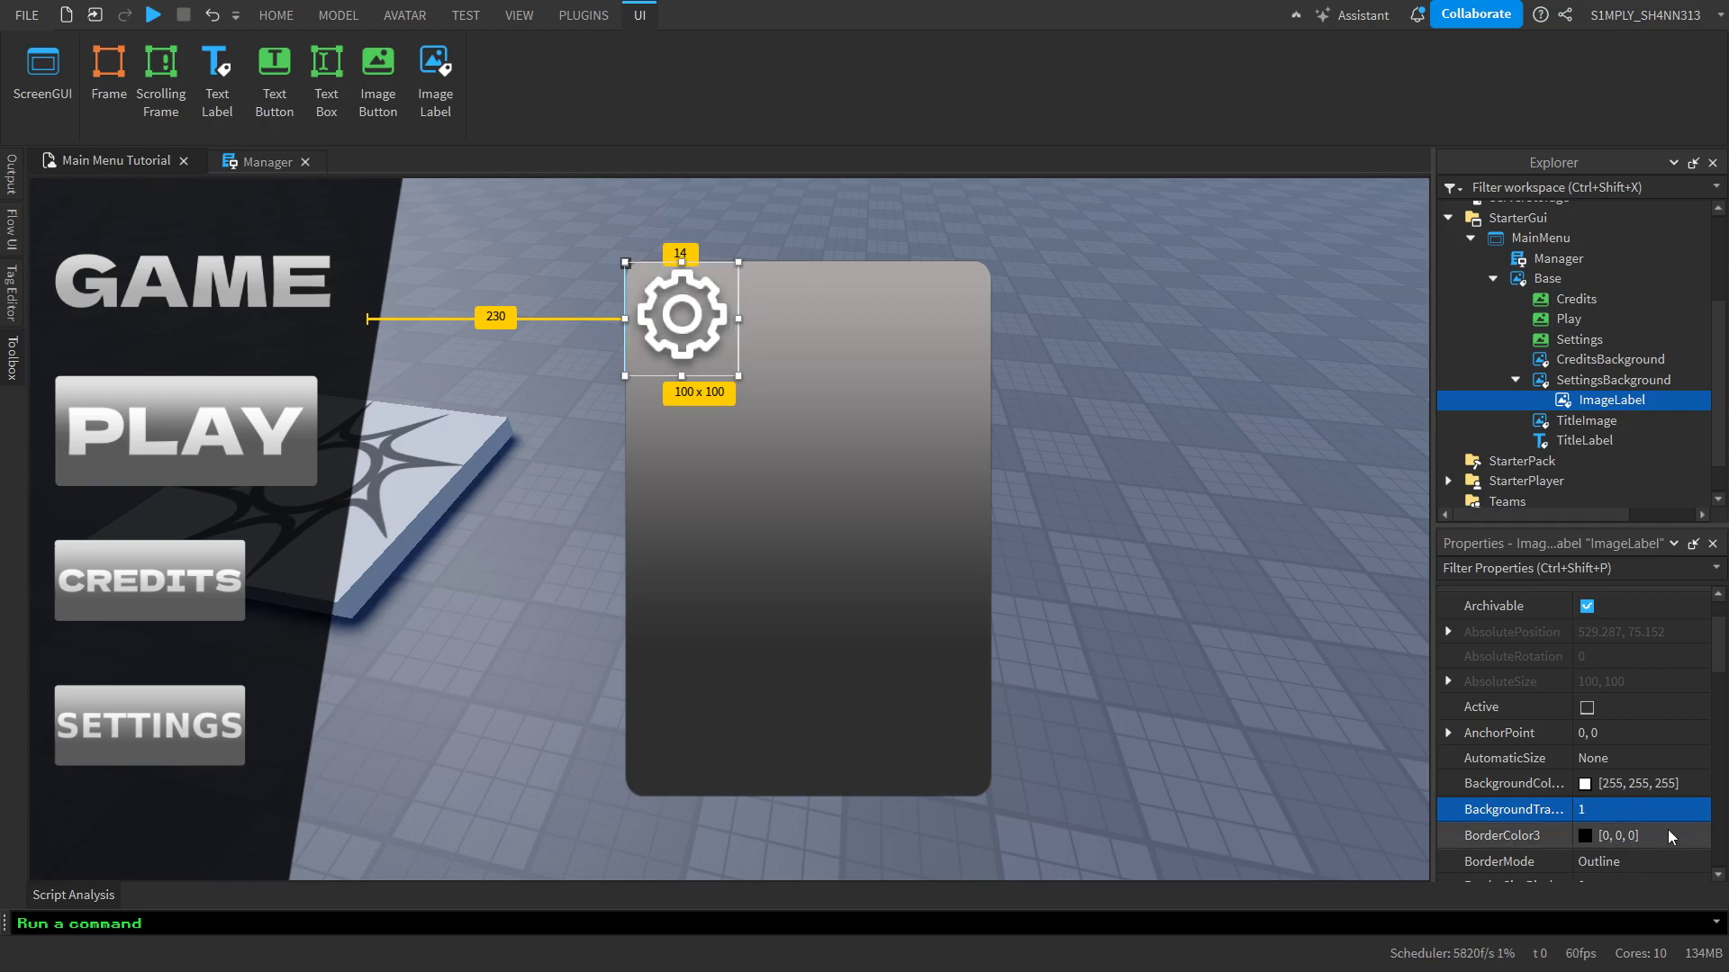
Tint the gear image dark grey by setting its ImageColor3 to 81, 81, 81
{"action": "scroll", "coordinate": [1668, 835], "scroll_direction": "down", "scroll_amount": 6}
{"action": "scroll", "coordinate": [1668, 836], "scroll_direction": "up", "scroll_amount": 3}
{"action": "scroll", "coordinate": [1668, 835], "scroll_direction": "up", "scroll_amount": 3}
{"action": "left_click", "coordinate": [1583, 778]}
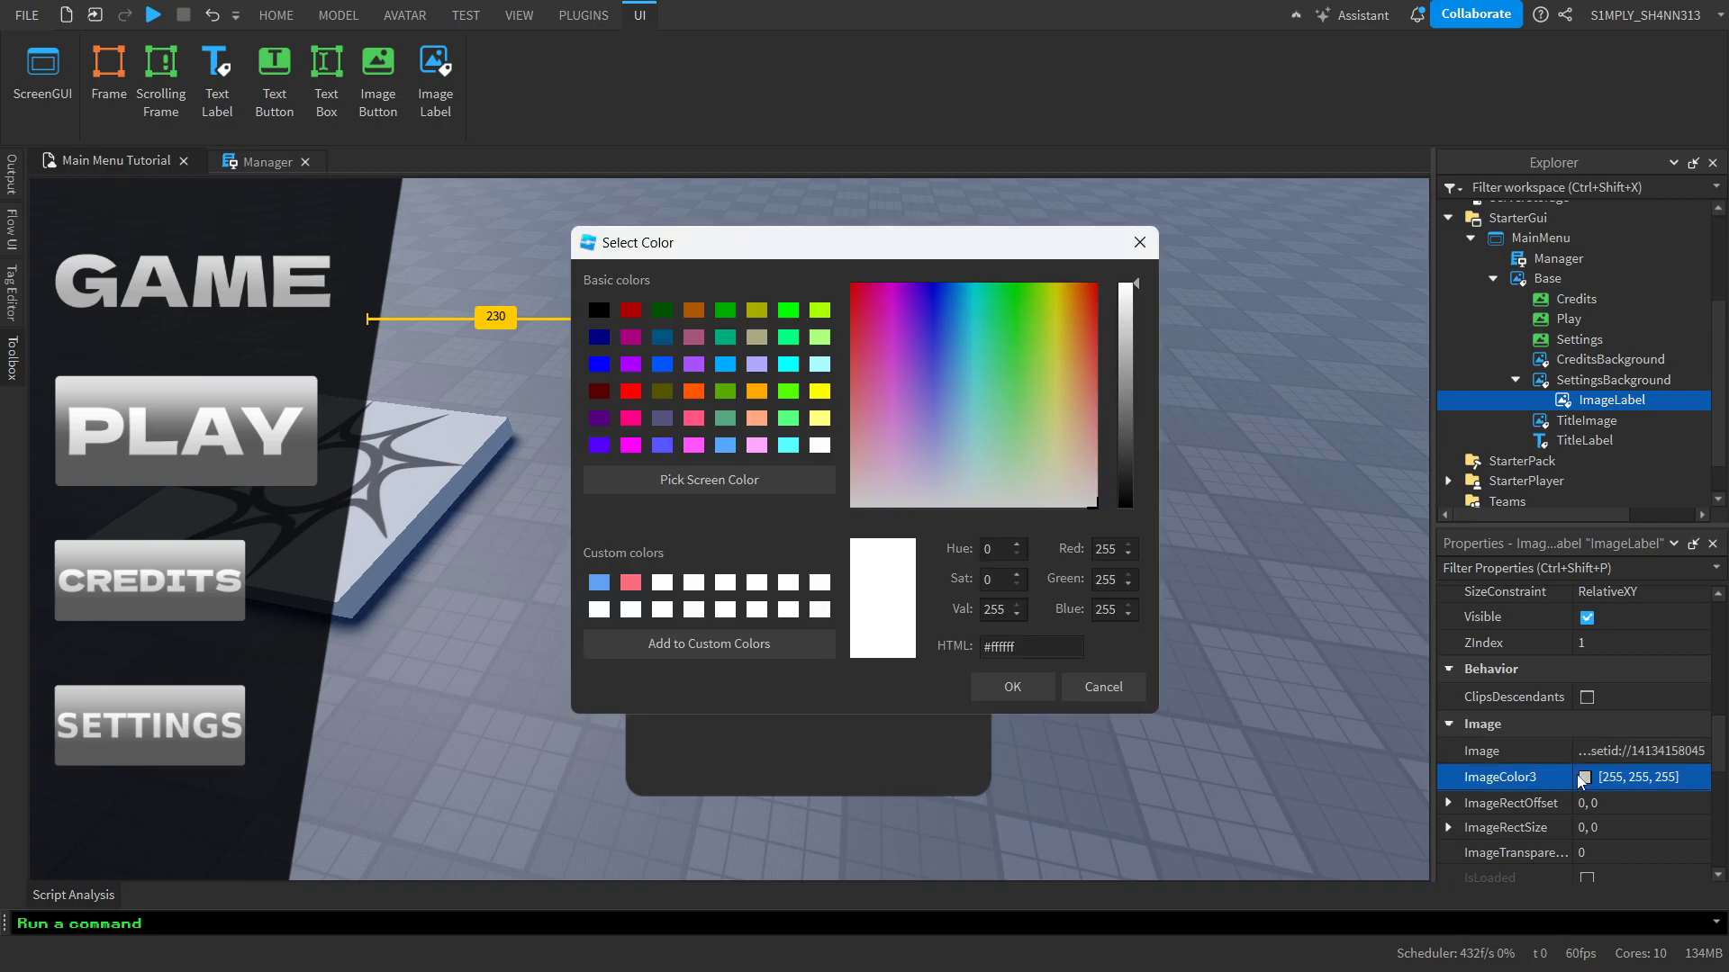
{"action": "left_click_drag", "start_coordinate": [1055, 241], "coordinate": [1439, 321]}
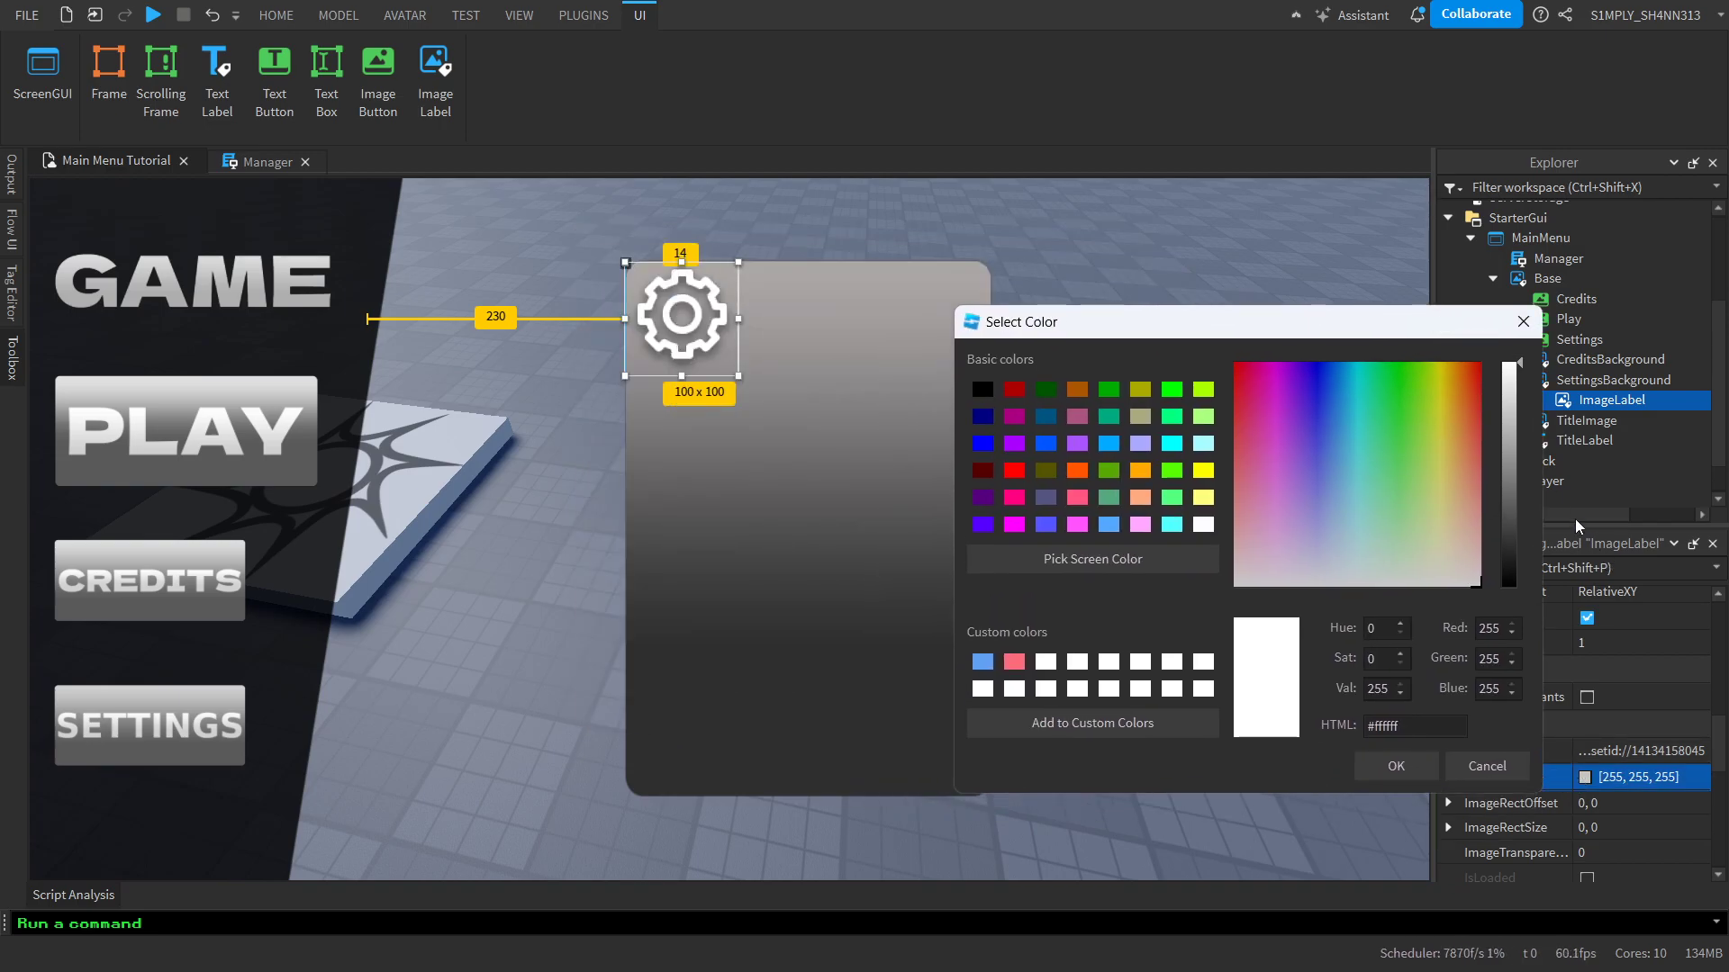
{"action": "mouse_move", "coordinate": [1506, 497]}
{"action": "left_mouse_down"}
{"action": "mouse_move", "coordinate": [1504, 551]}
{"action": "mouse_move", "coordinate": [1503, 523]}
{"action": "left_mouse_up"}
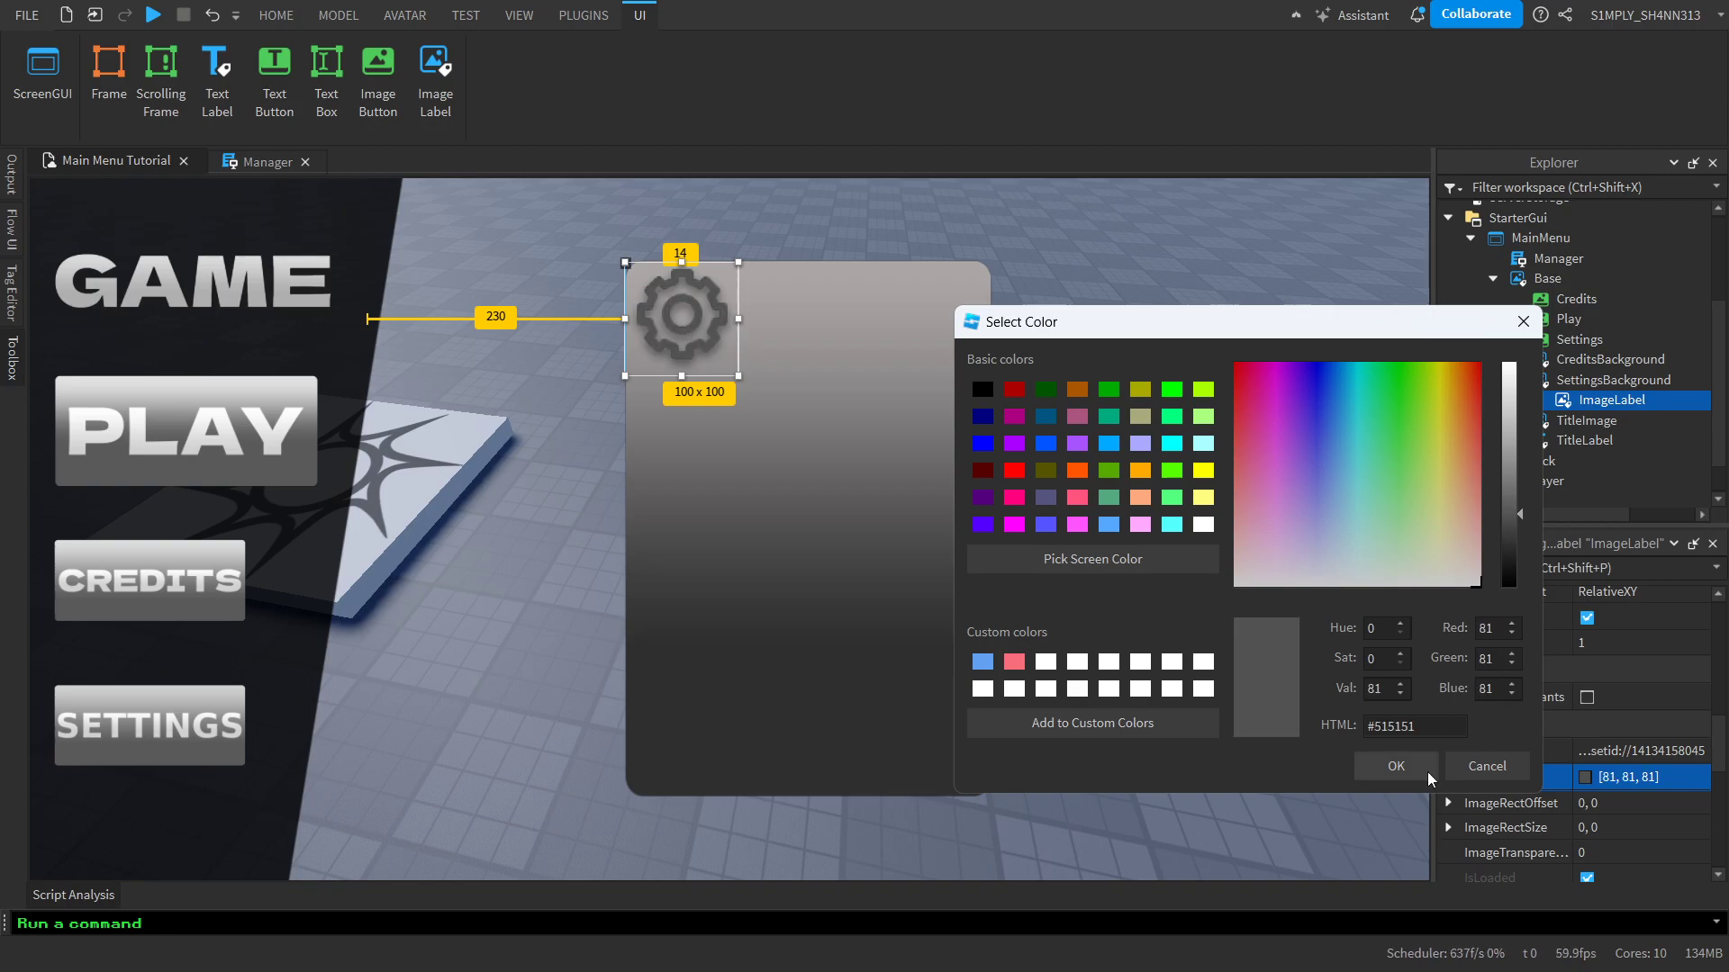
{"action": "left_click", "coordinate": [1395, 766]}
Shrink the gear icon to about 50 x 52 pixels, keeping it in the settings panel's upper-left corner
{"action": "left_click_drag", "start_coordinate": [734, 375], "coordinate": [683, 321]}
{"action": "left_click", "coordinate": [1168, 312]}
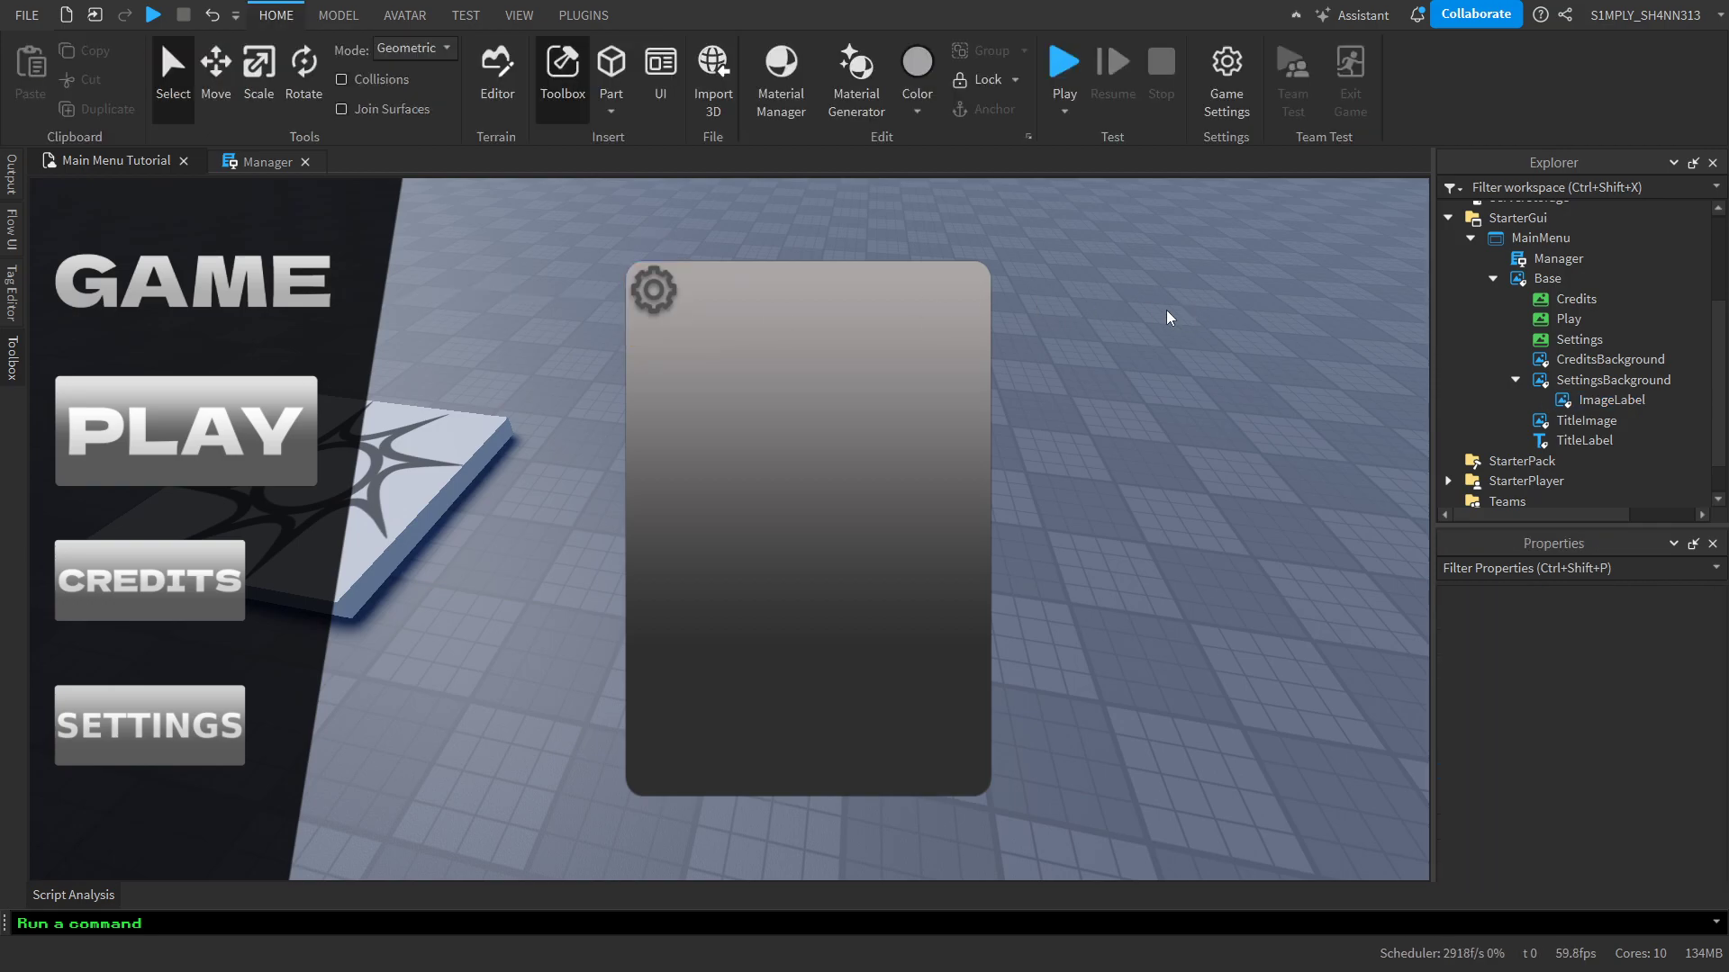
{"action": "right_click_drag", "start_coordinate": [1168, 312], "coordinate": [1168, 313]}
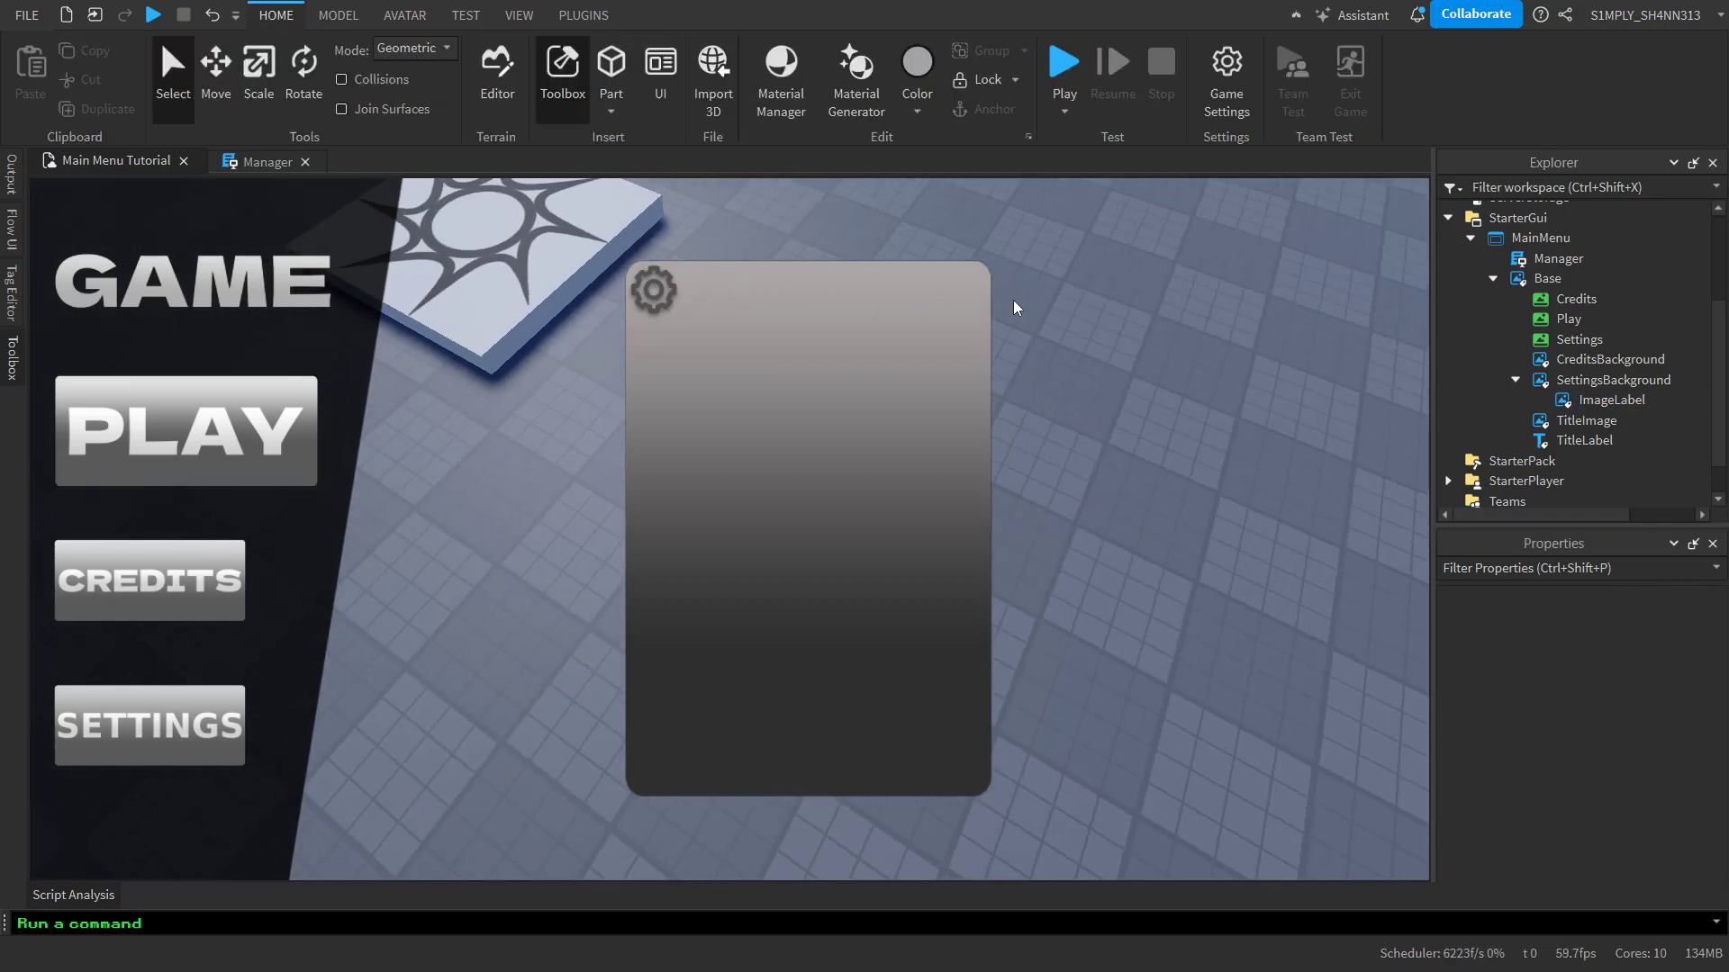
{"action": "left_click", "coordinate": [1586, 440]}
{"action": "left_click", "coordinate": [1321, 351]}
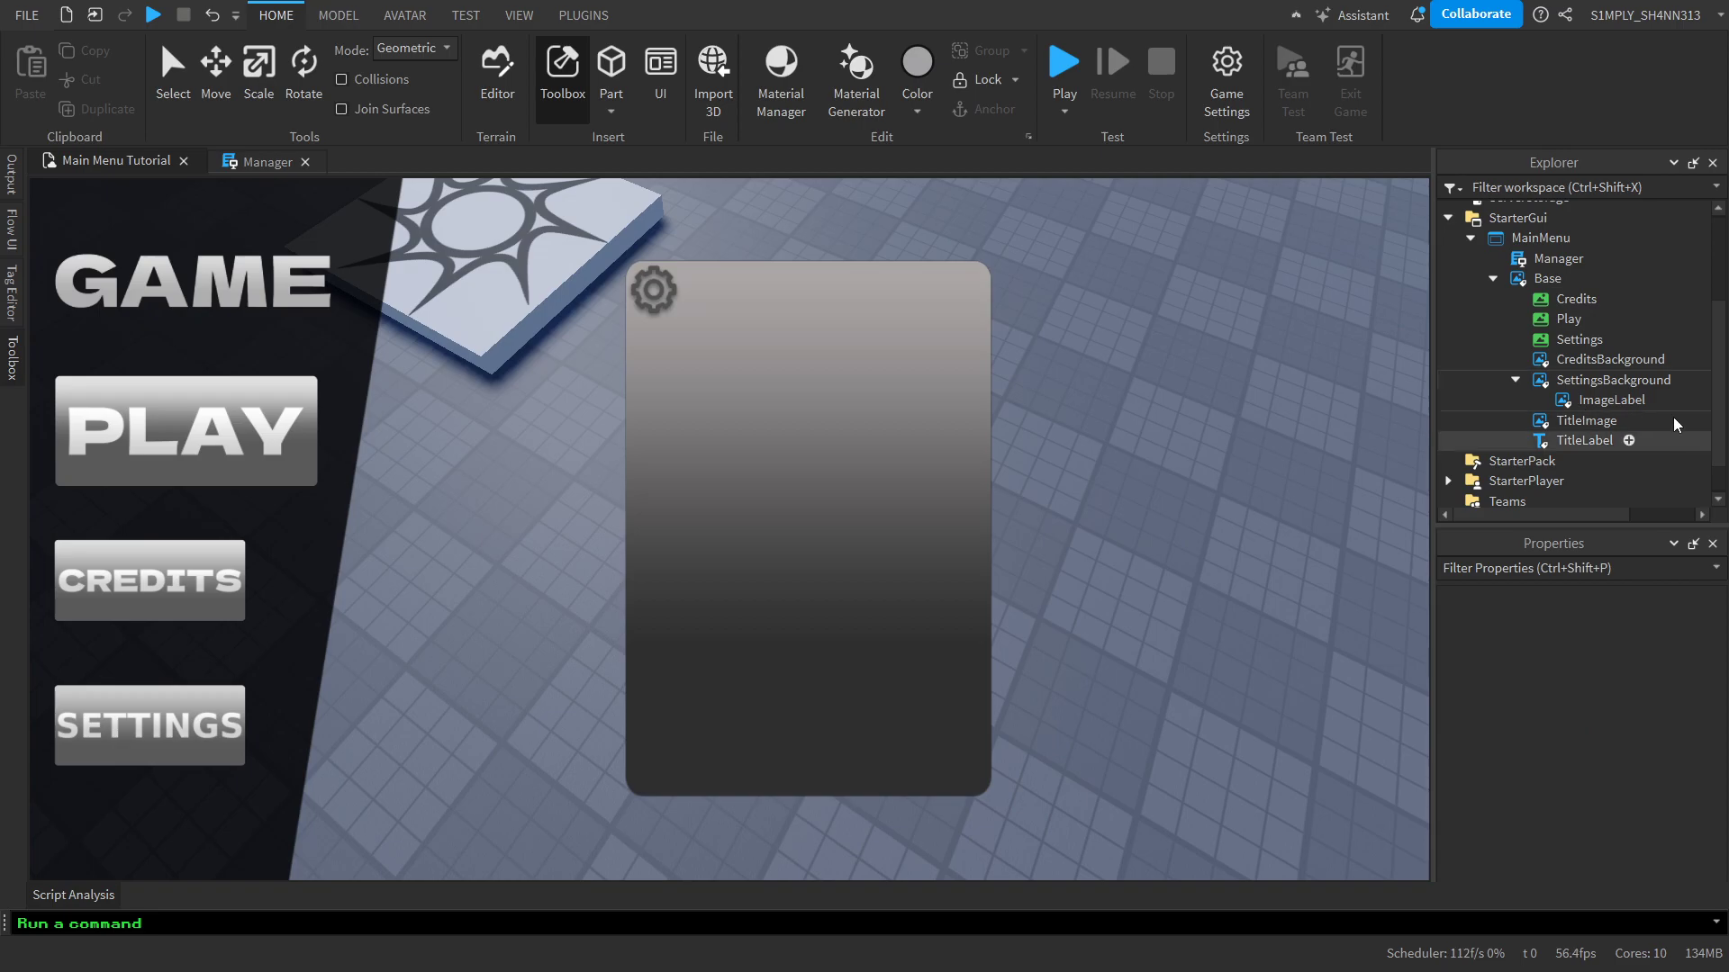
Rename the gear ImageLabel inside SettingsBackground to Cogwheel
{"action": "left_click", "coordinate": [1610, 401]}
{"action": "left_click", "coordinate": [1611, 401]}
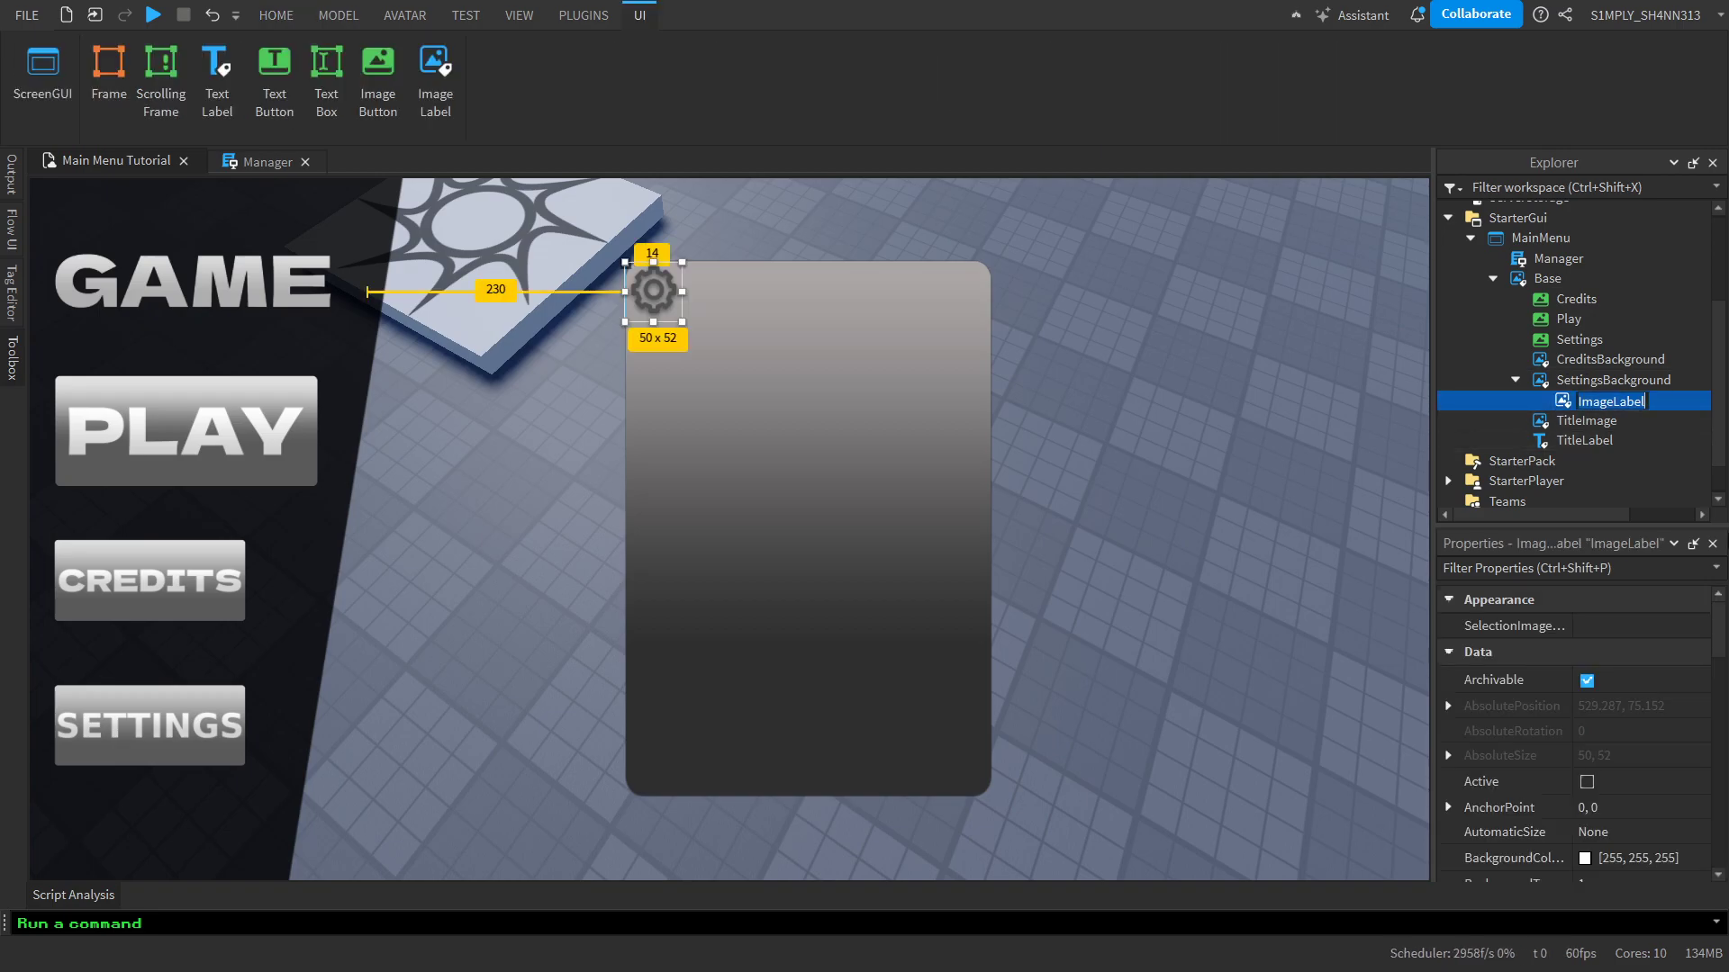
{"action": "type", "text": "G"}
{"action": "type", "text": "ogwheel"}
{"action": "key", "text": "Return"}
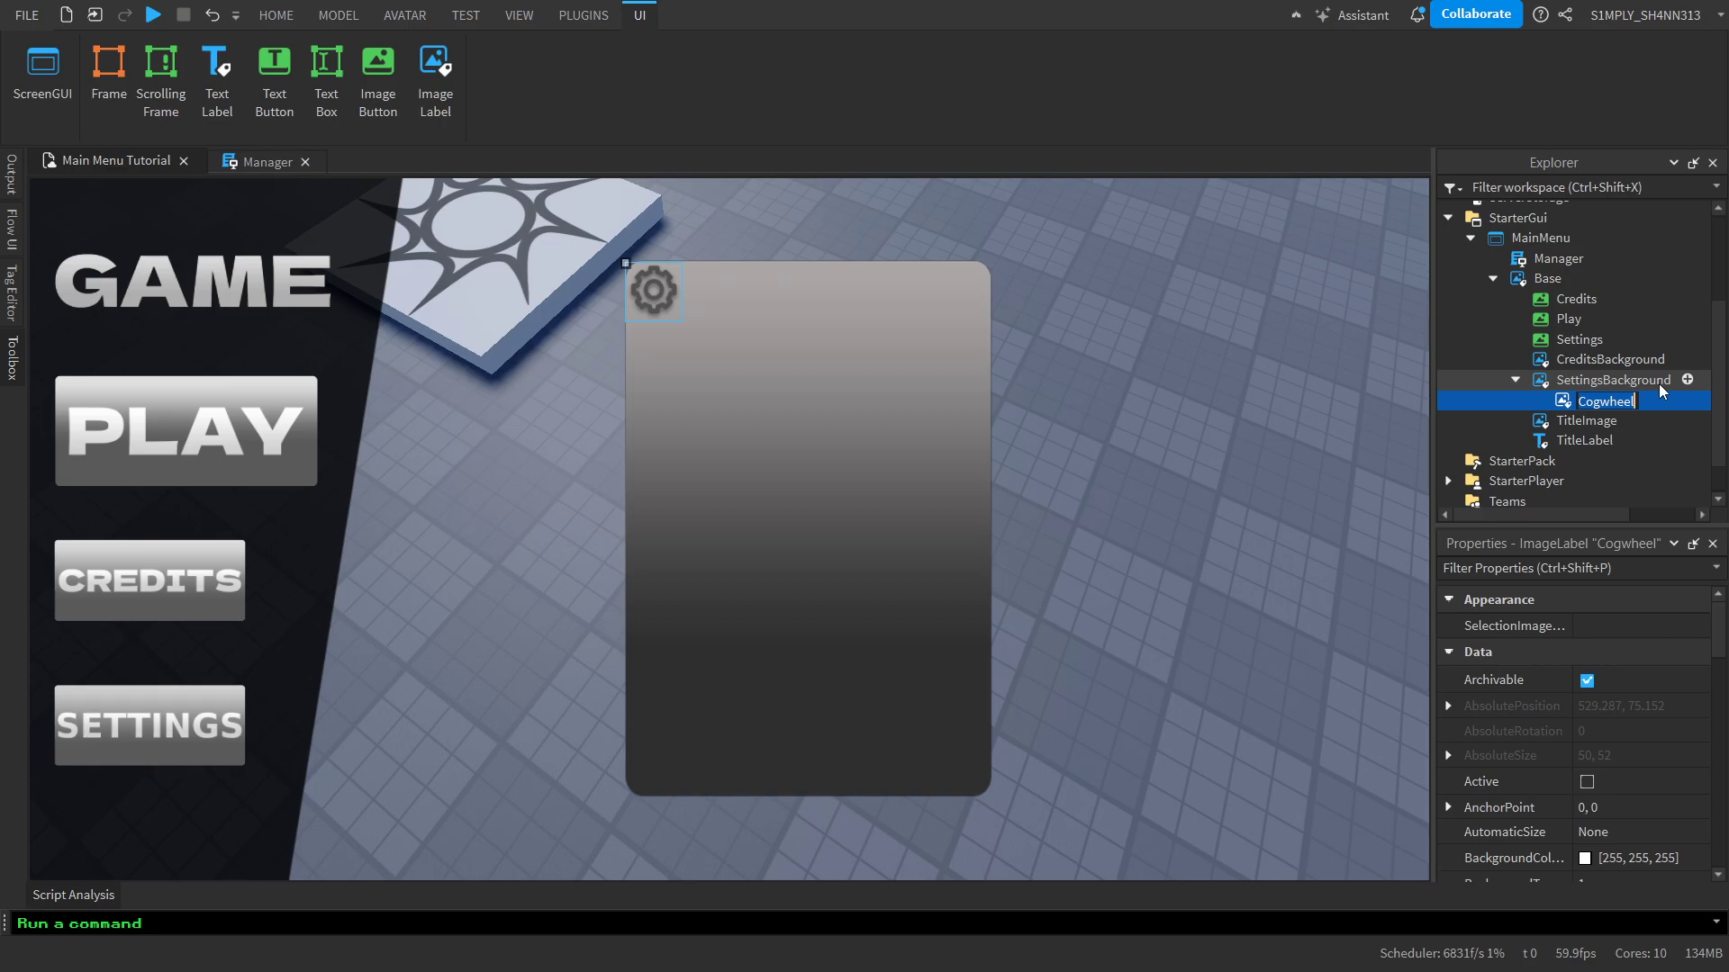
Add a TextLabel inside SettingsBackground and fit it beside the gear across the panel's top, about 275 x 52 pixels
{"action": "left_click", "coordinate": [1686, 385]}
{"action": "left_click", "coordinate": [1687, 381]}
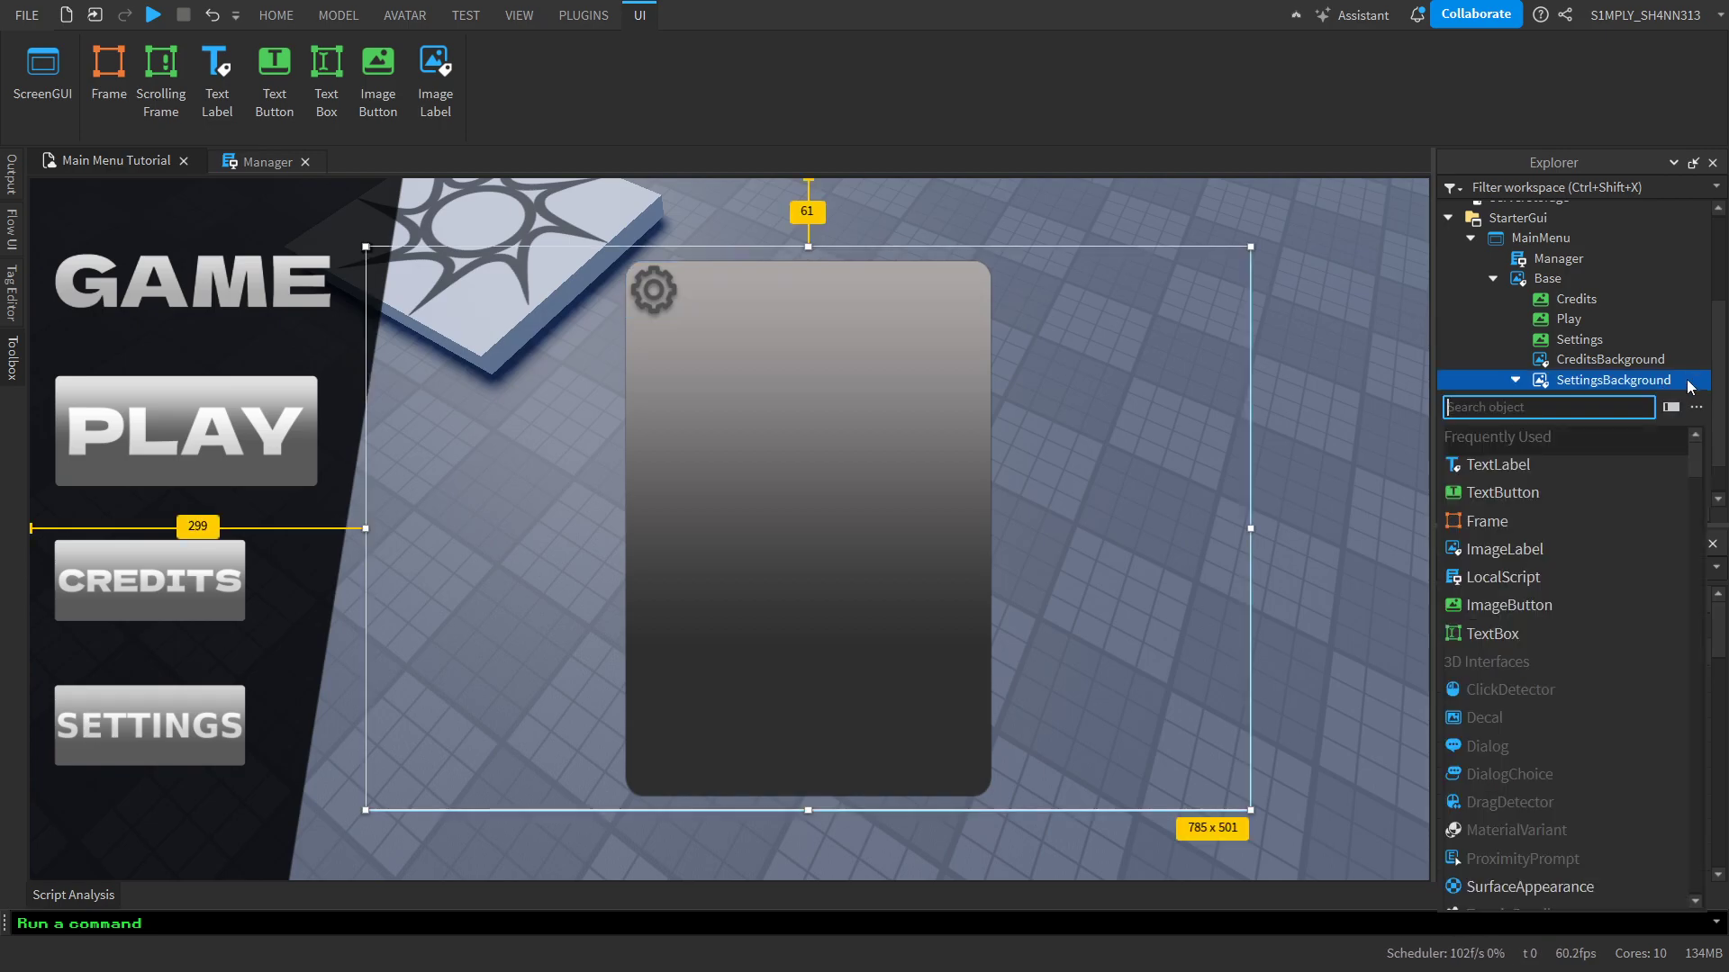
{"action": "left_click", "coordinate": [1522, 466]}
{"action": "left_click_drag", "start_coordinate": [525, 284], "coordinate": [990, 301]}
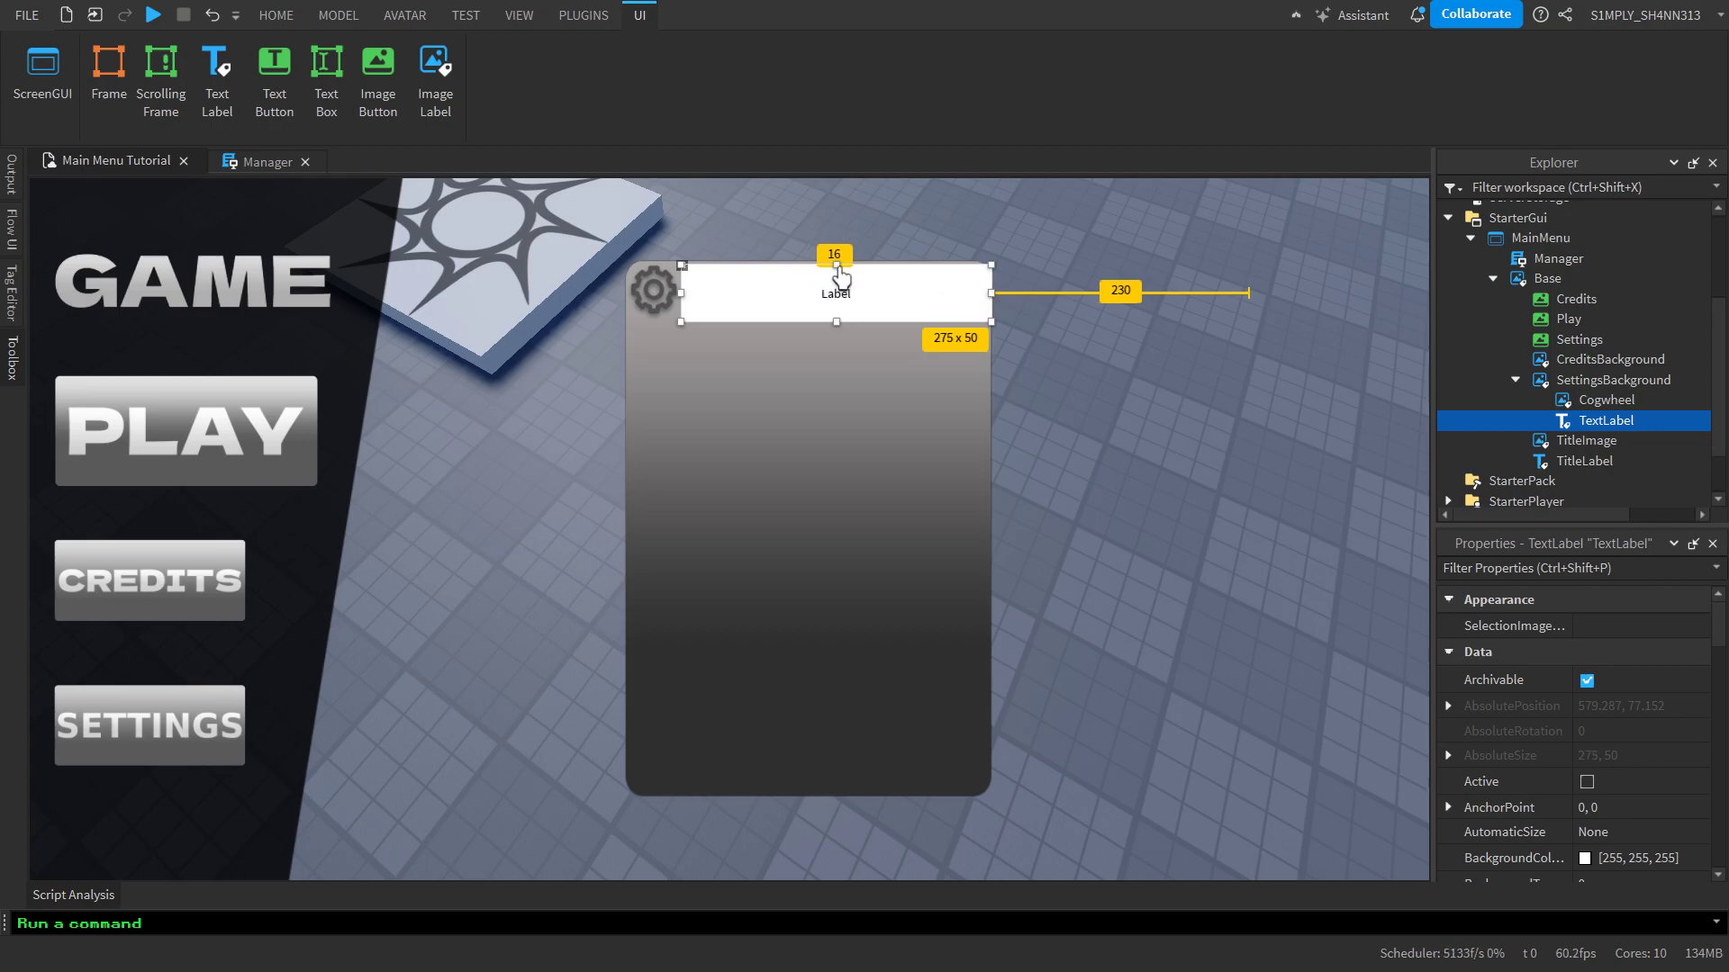
{"action": "left_click_drag", "start_coordinate": [836, 262], "coordinate": [836, 260]}
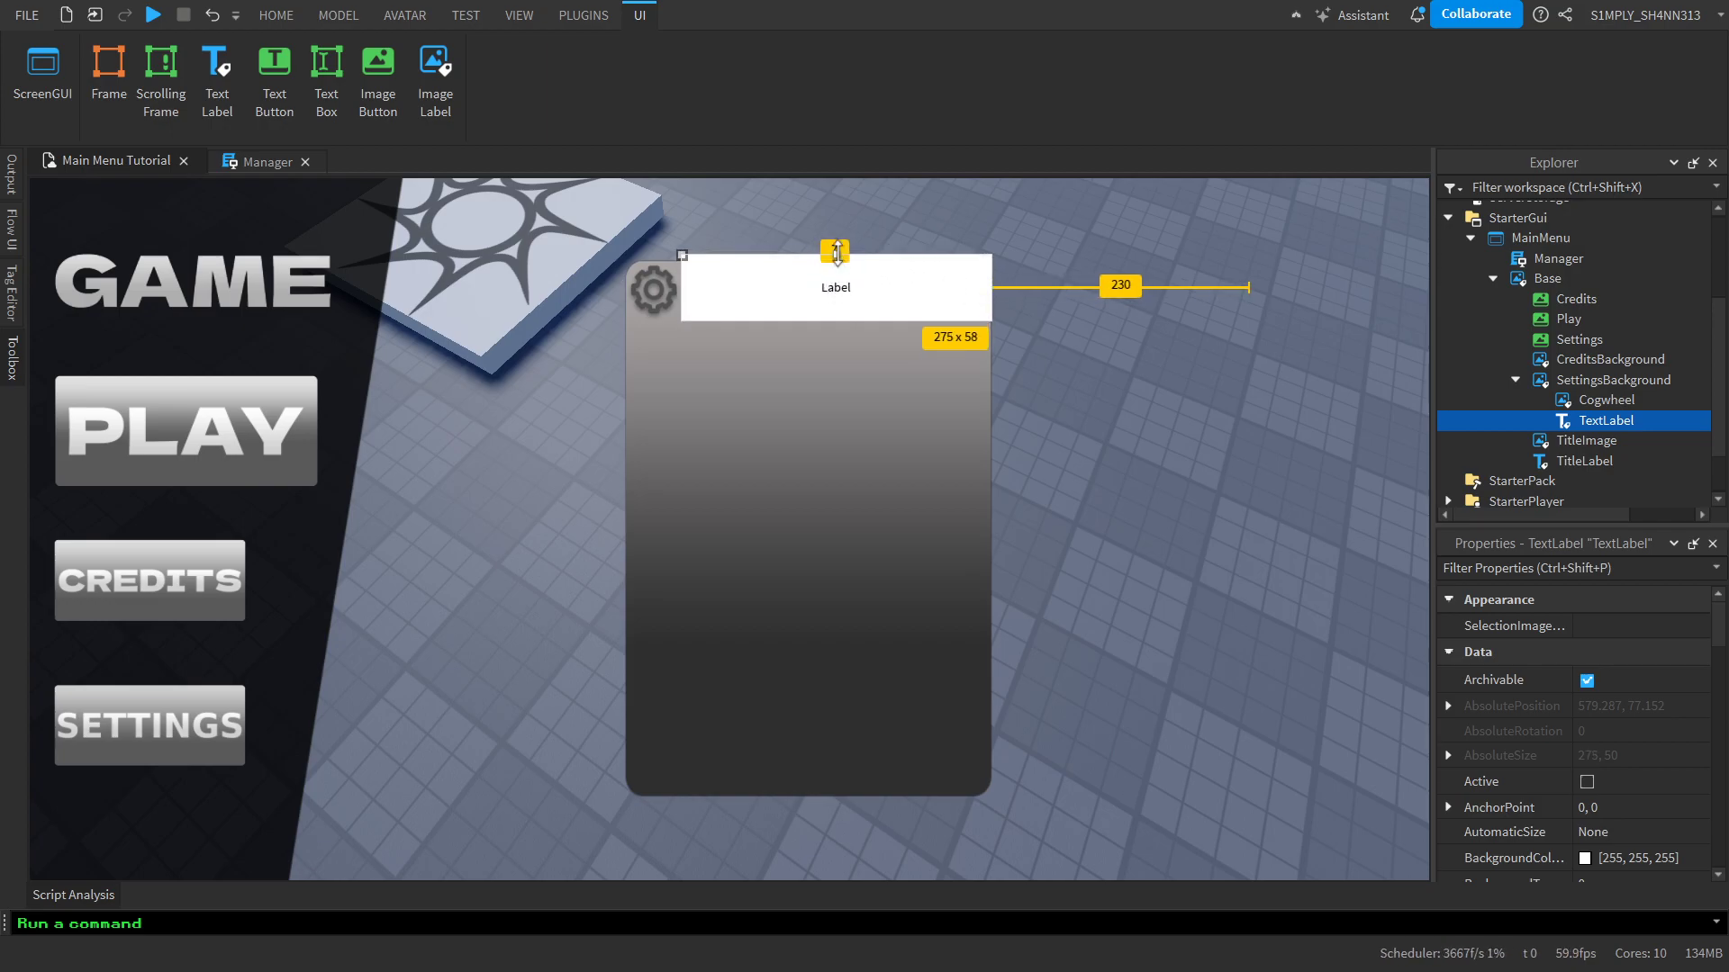
Change the new TextLabel's text to SETTINGS
{"action": "scroll", "coordinate": [1611, 684], "scroll_direction": "down", "scroll_amount": 3}
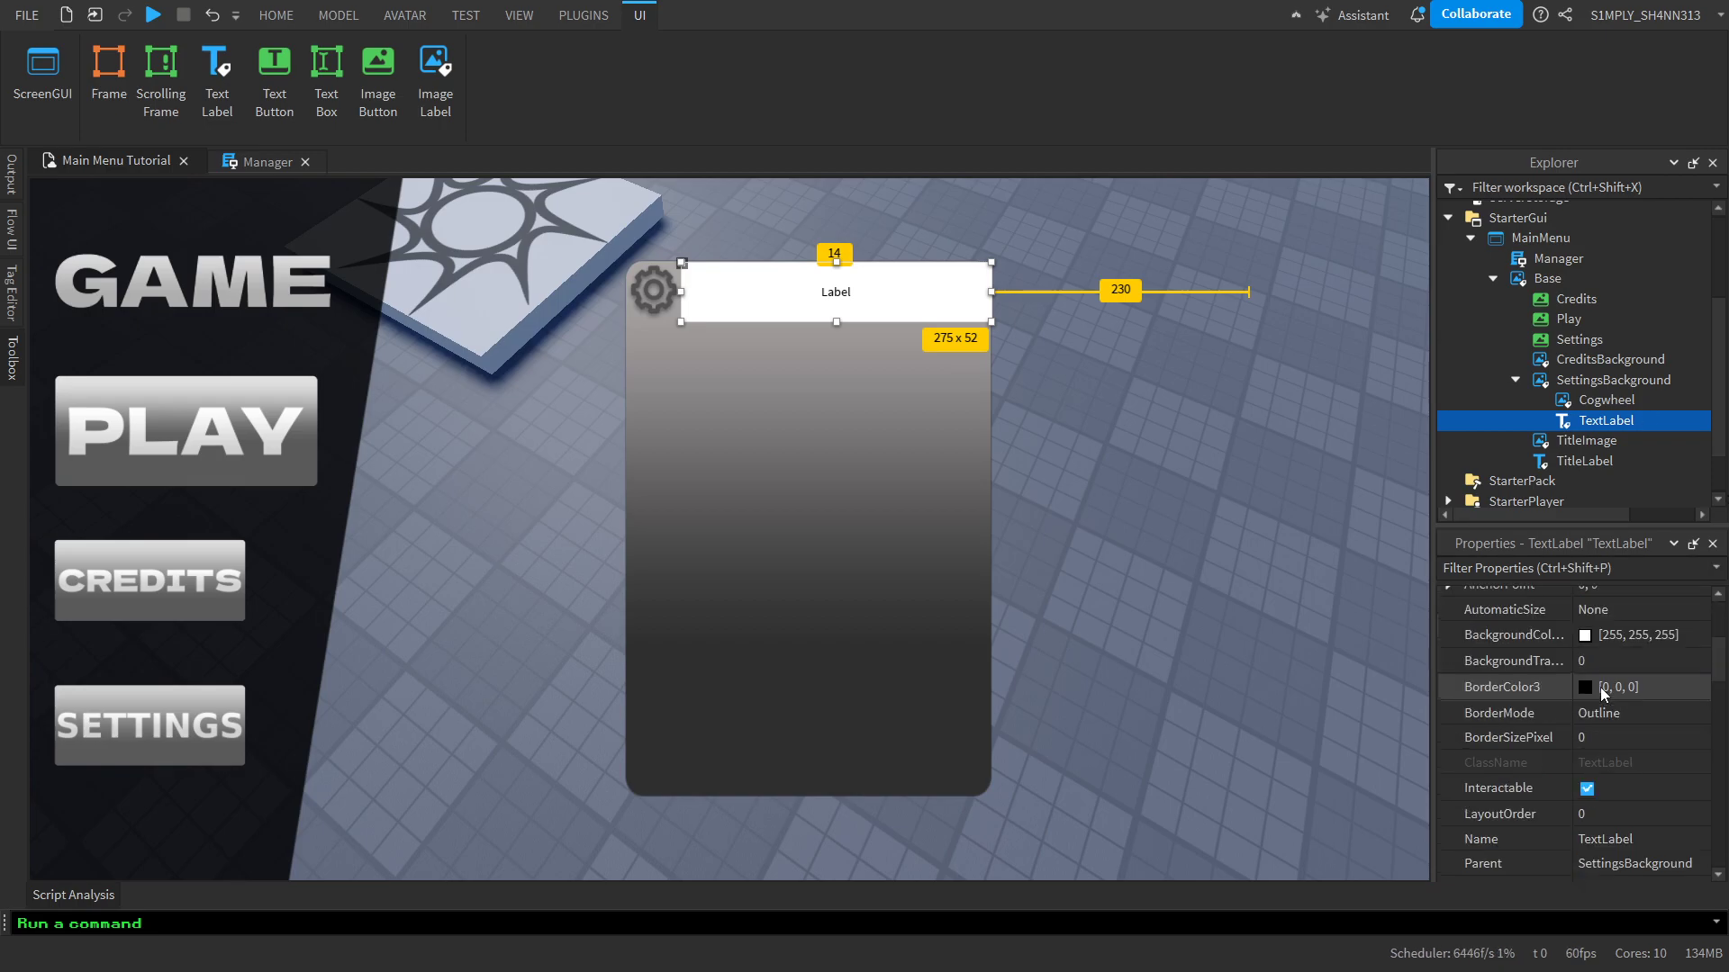
{"action": "double_click", "coordinate": [854, 293]}
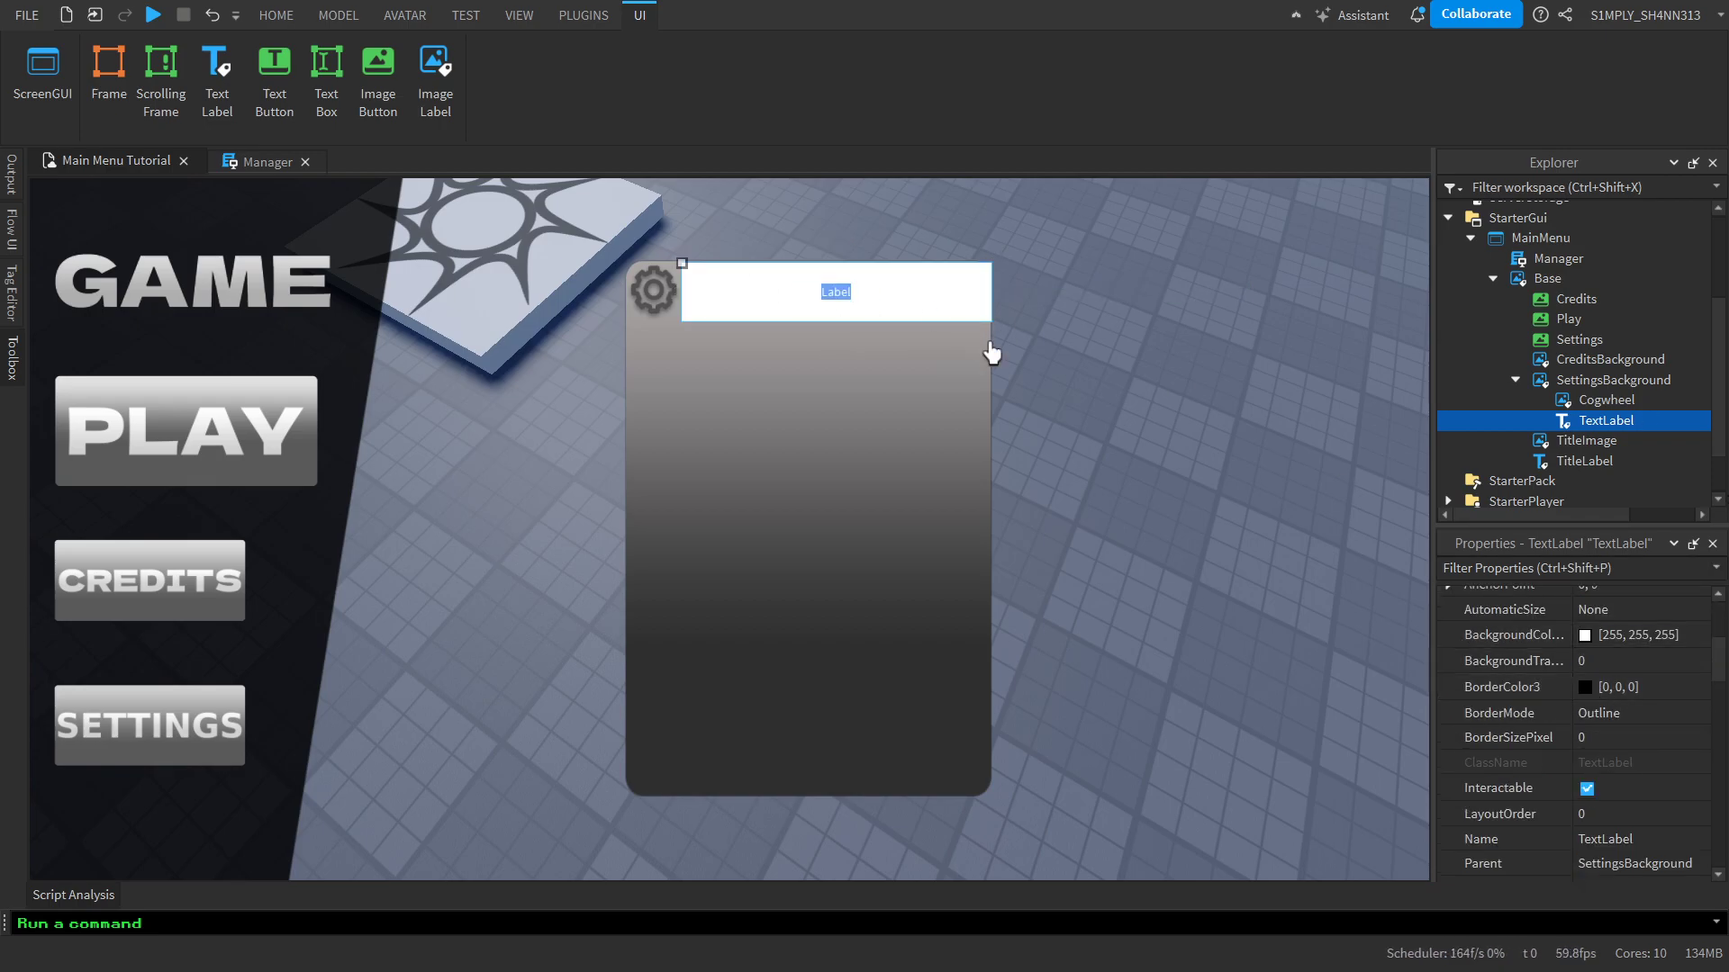
{"action": "type", "text": "SETTINGS"}
{"action": "key", "text": "Return"}
Set the SETTINGS TextLabel's BackgroundTransparency to 1
{"action": "scroll", "coordinate": [1542, 688], "scroll_direction": "up", "scroll_amount": 5}
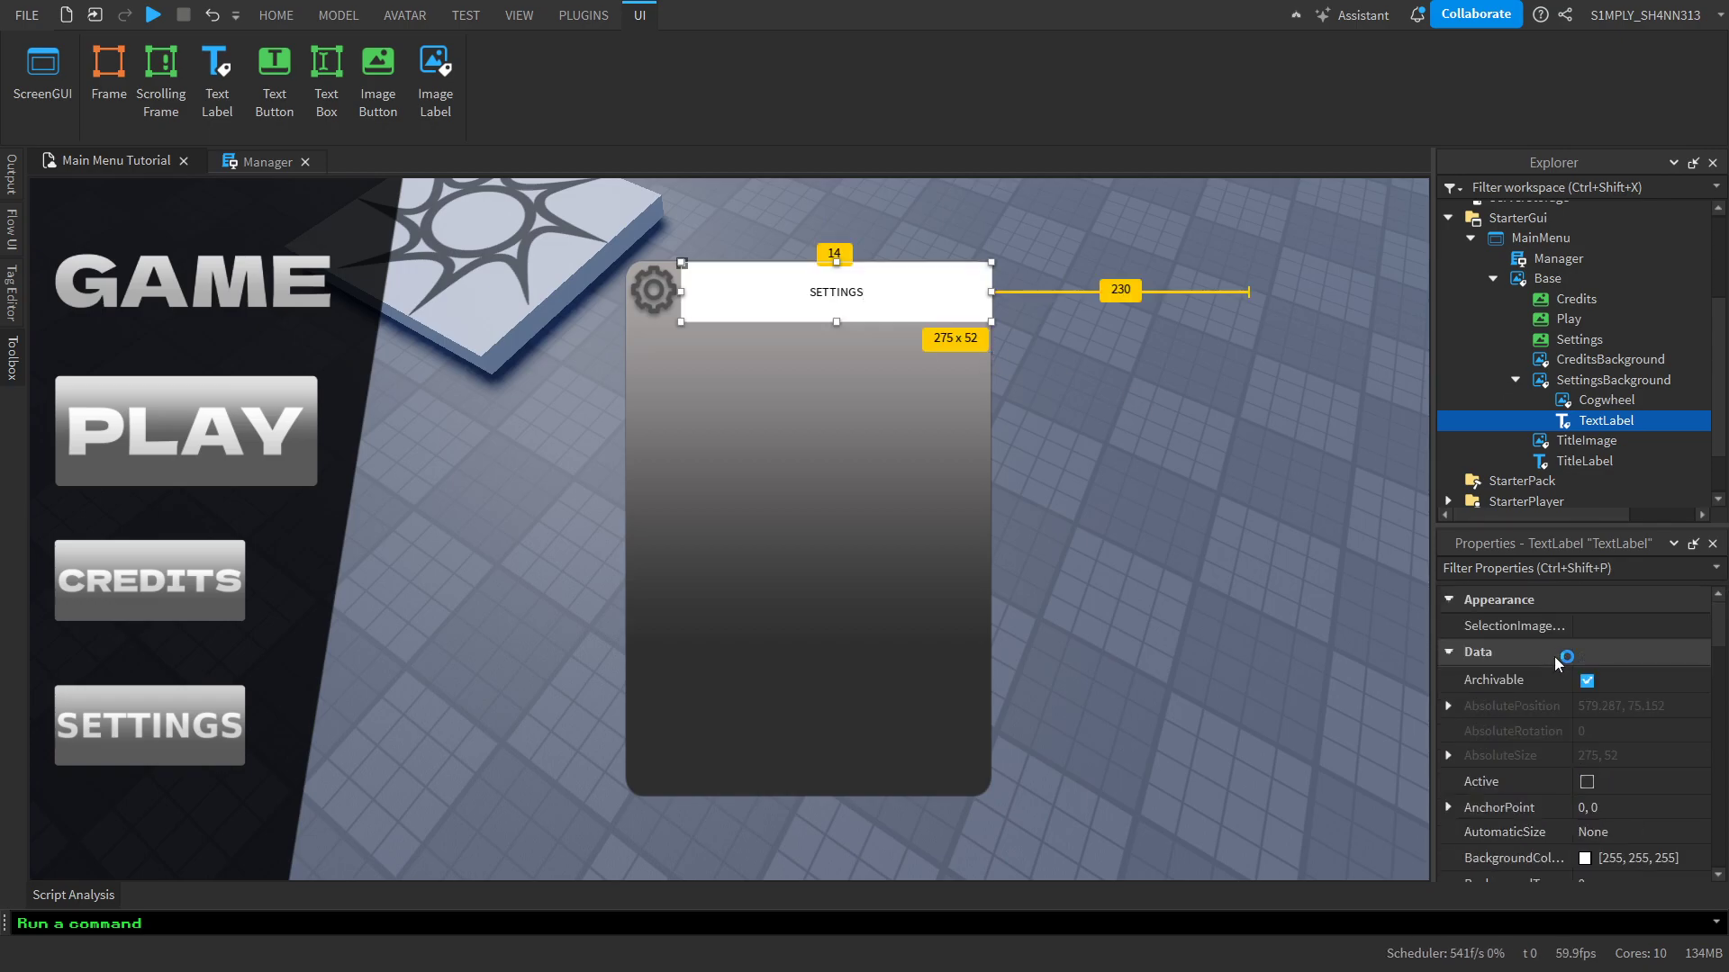
{"action": "left_click", "coordinate": [1585, 707]}
{"action": "left_click", "coordinate": [1586, 809]}
{"action": "type", "text": "1"}
{"action": "key", "text": "Return"}
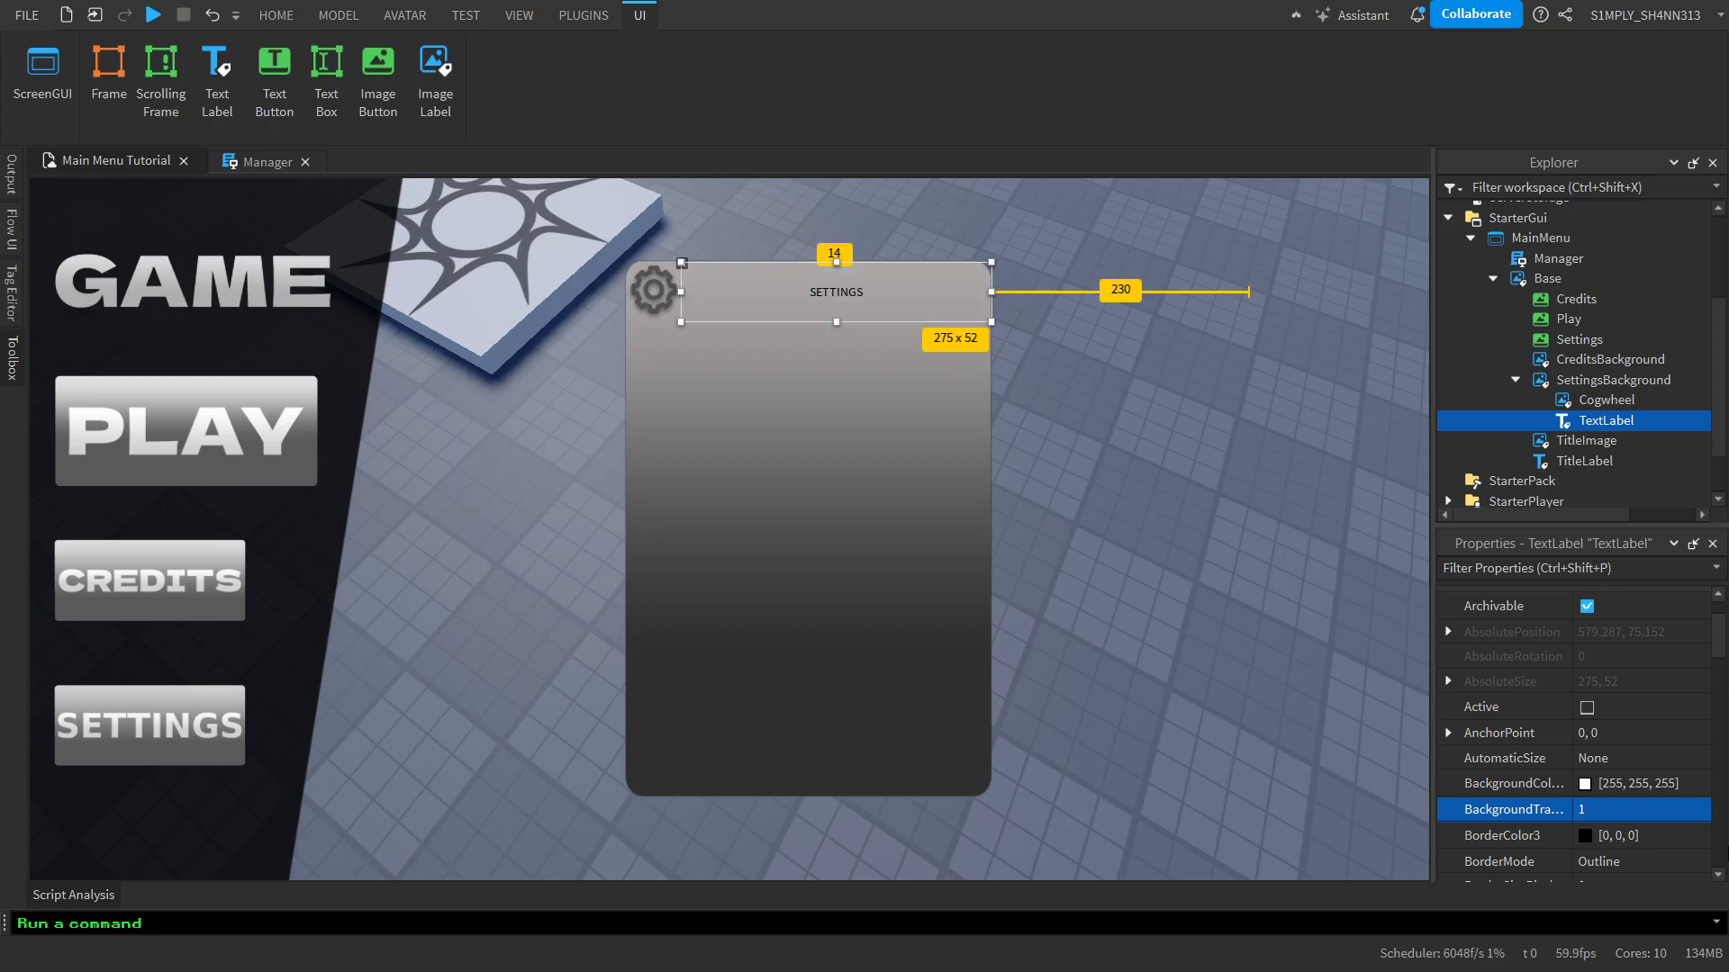
Enable RichText and TextScaled for the SETTINGS TextLabel
{"action": "scroll", "coordinate": [1606, 810], "scroll_direction": "down", "scroll_amount": 5}
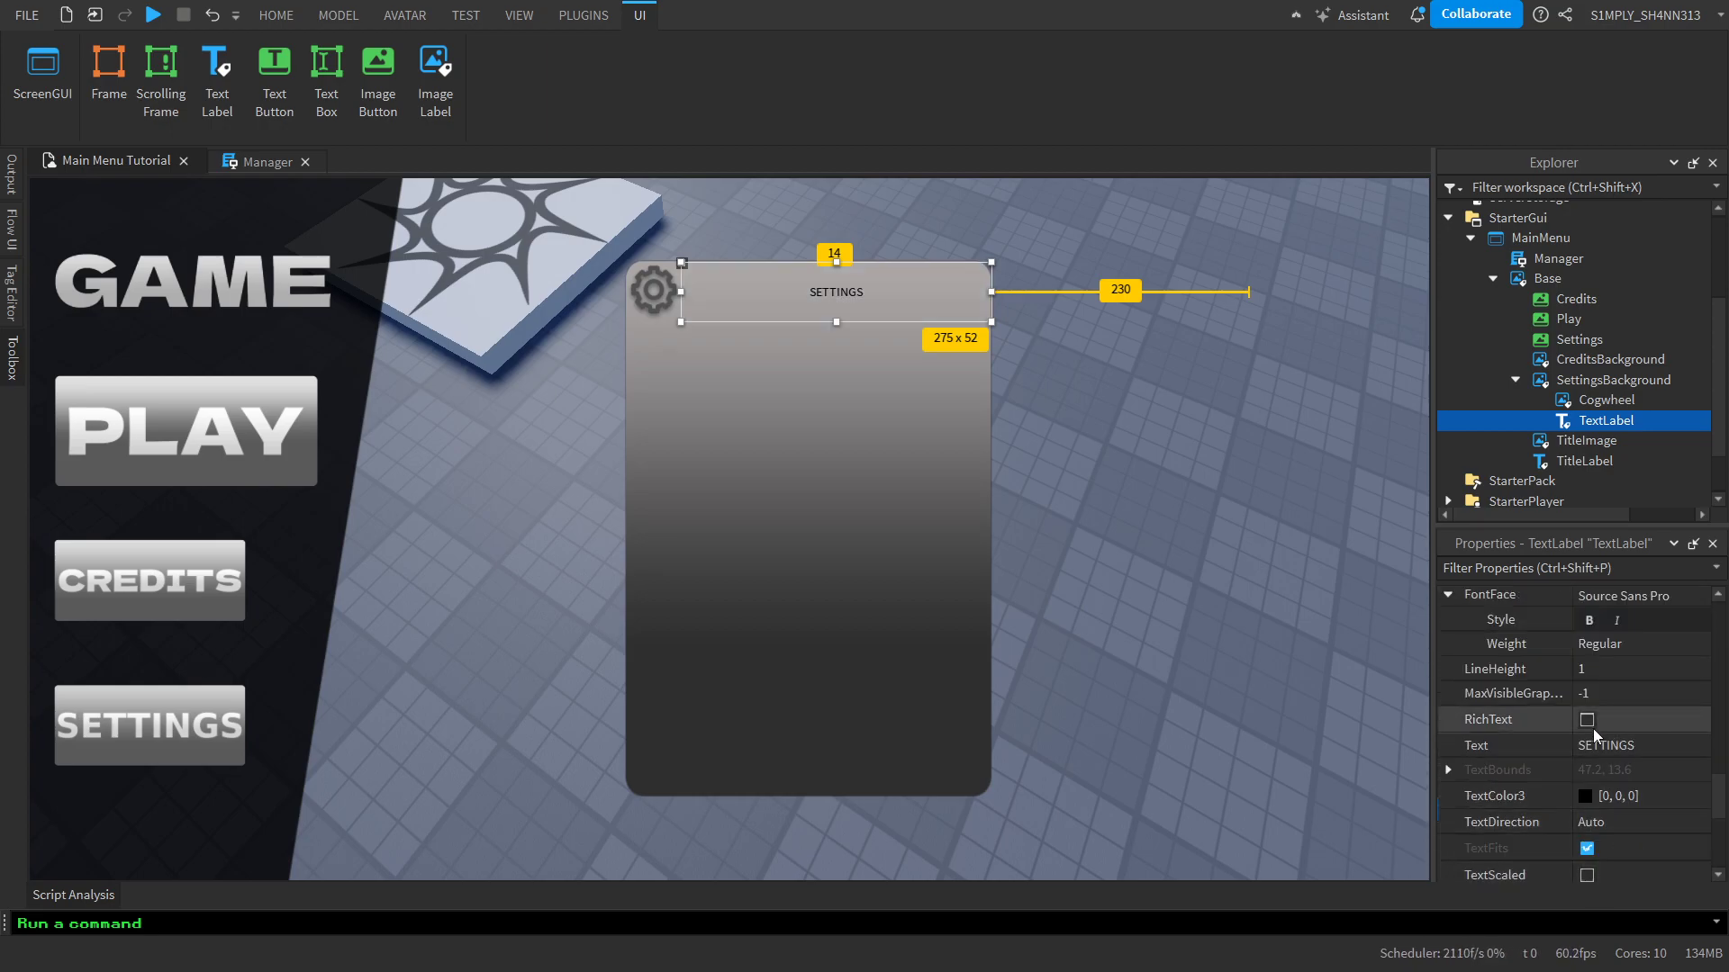
{"action": "left_click", "coordinate": [1587, 719]}
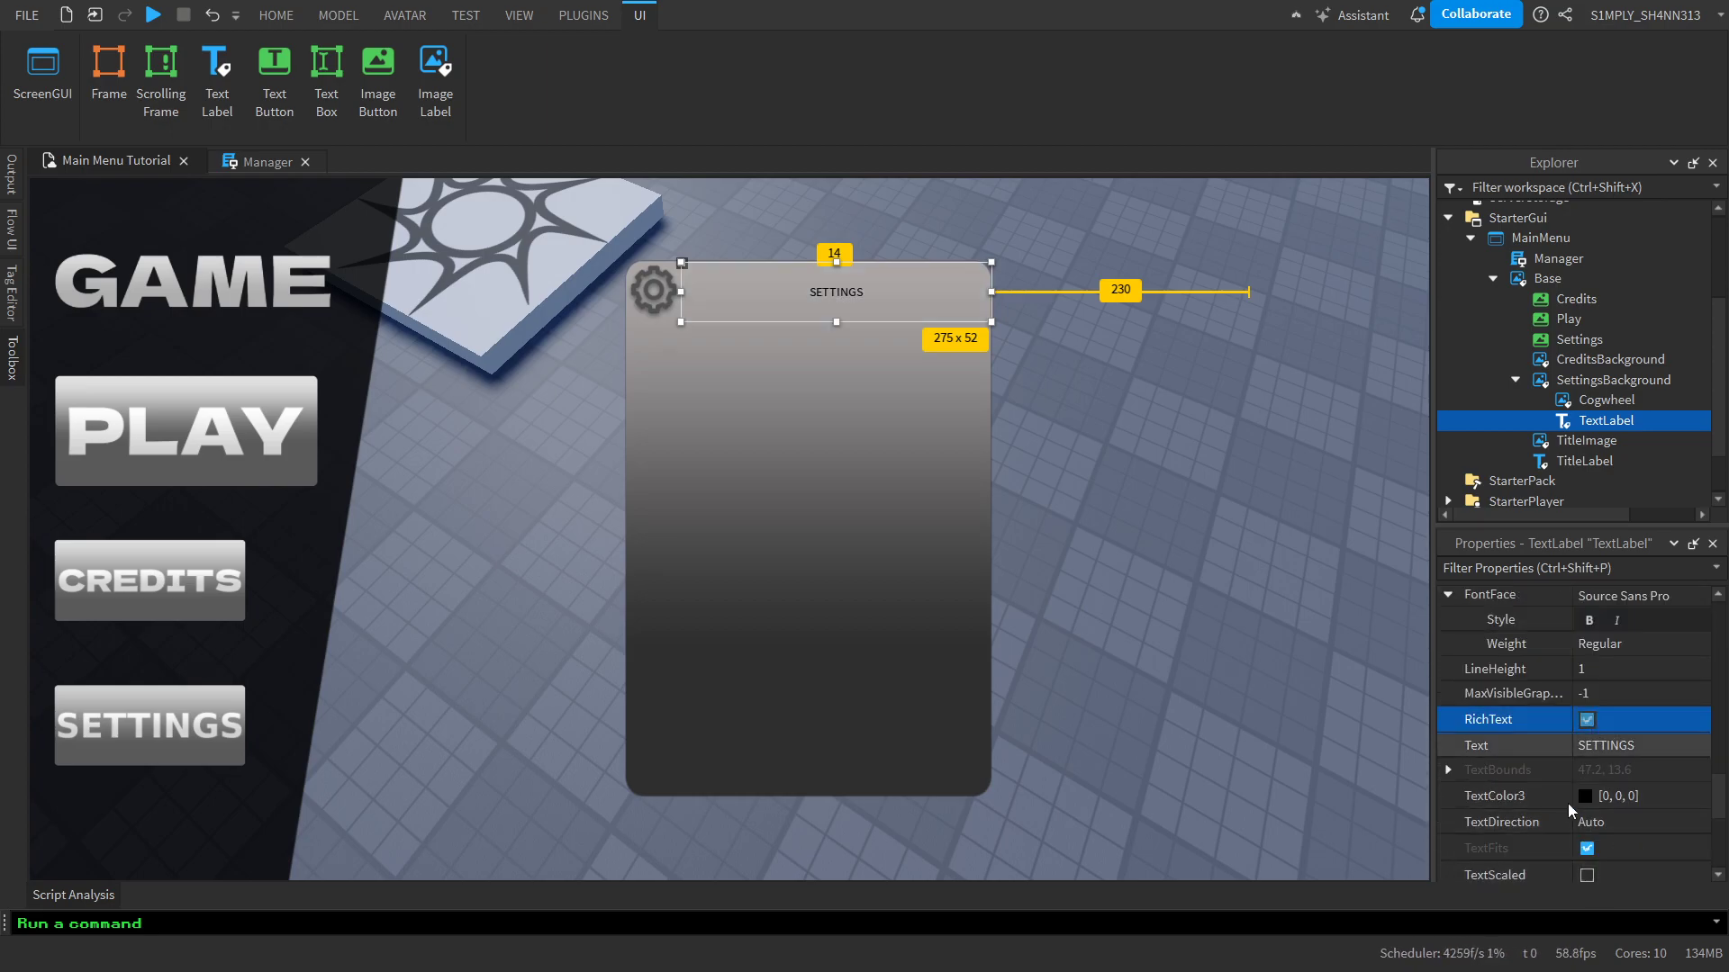
{"action": "left_click", "coordinate": [1588, 875]}
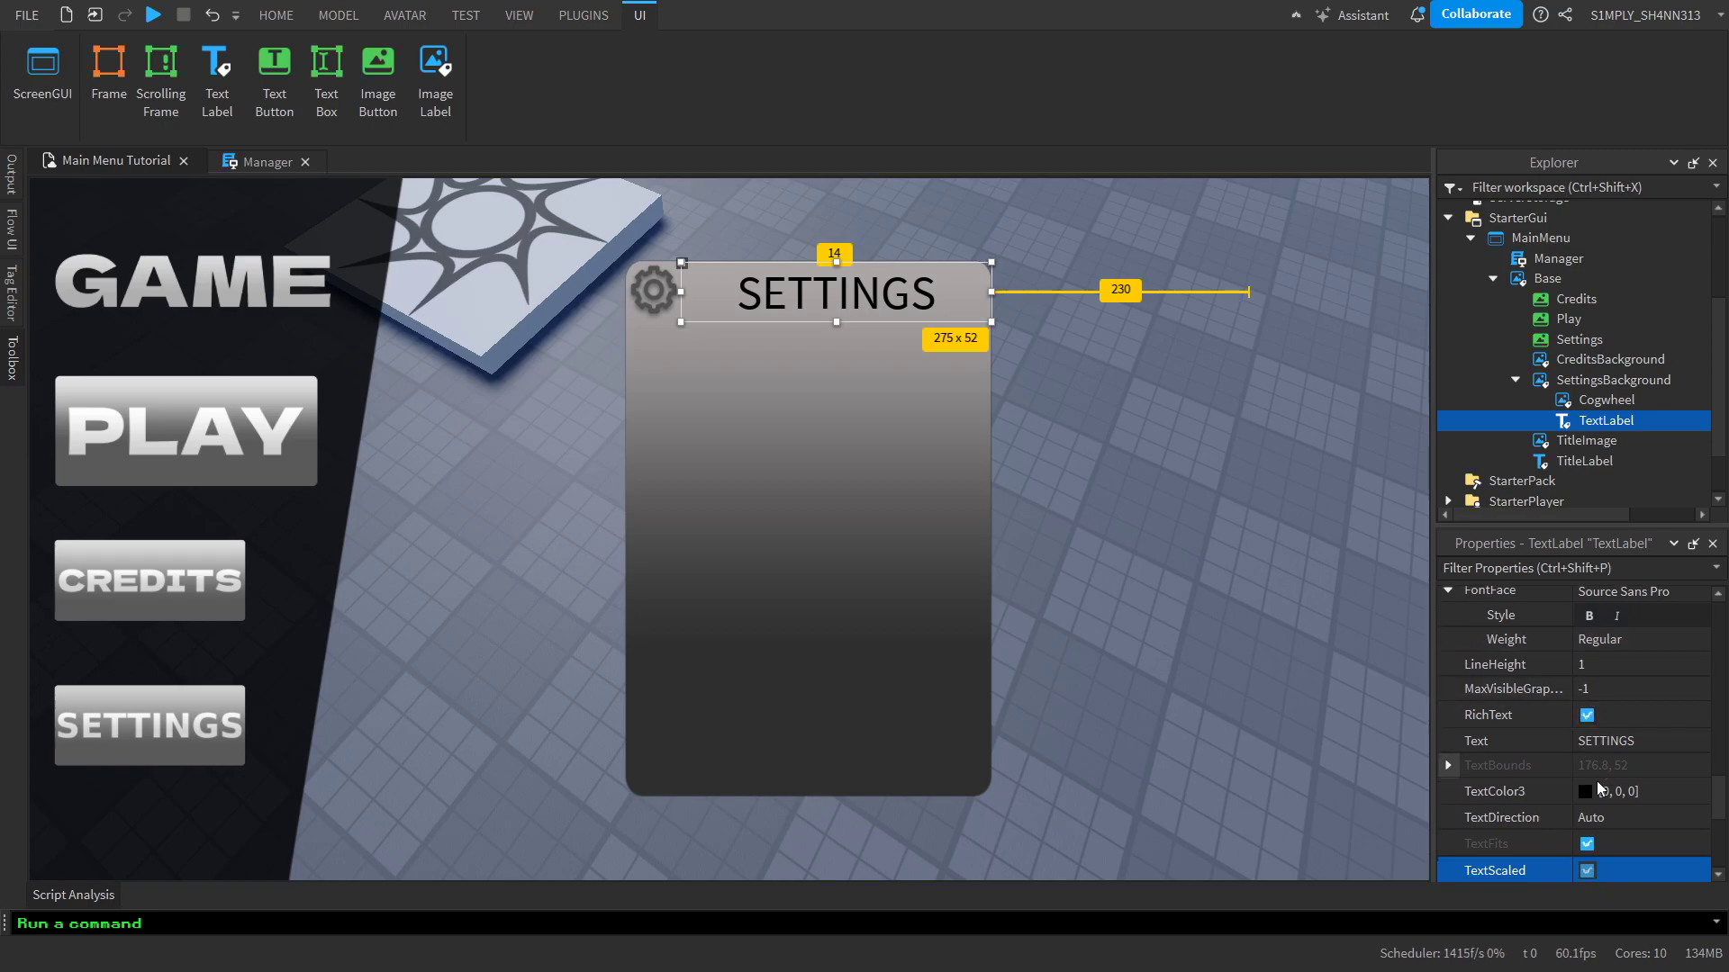
Set the SETTINGS label's TextColor3 to white (255, 255, 255) and its TextStrokeTransparency to 0.5
{"action": "left_click", "coordinate": [1586, 793]}
{"action": "left_click_drag", "start_coordinate": [1129, 317], "coordinate": [1127, 280]}
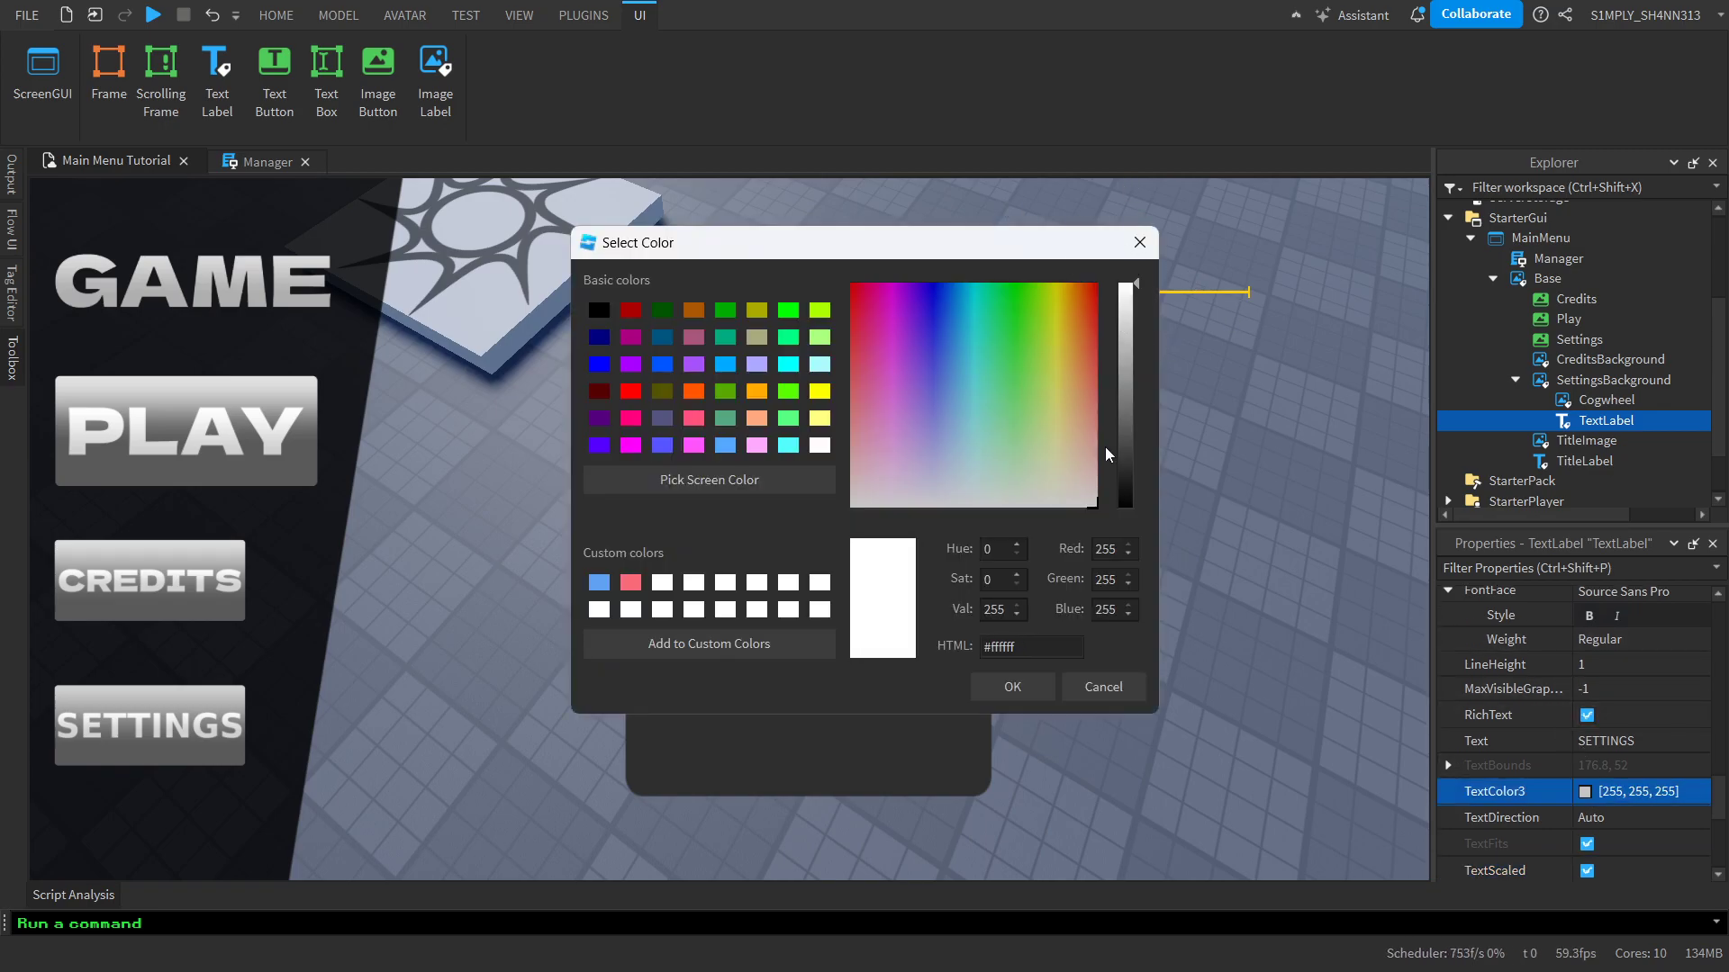
{"action": "left_click", "coordinate": [1035, 693]}
{"action": "scroll", "coordinate": [1644, 745], "scroll_direction": "down", "scroll_amount": 3}
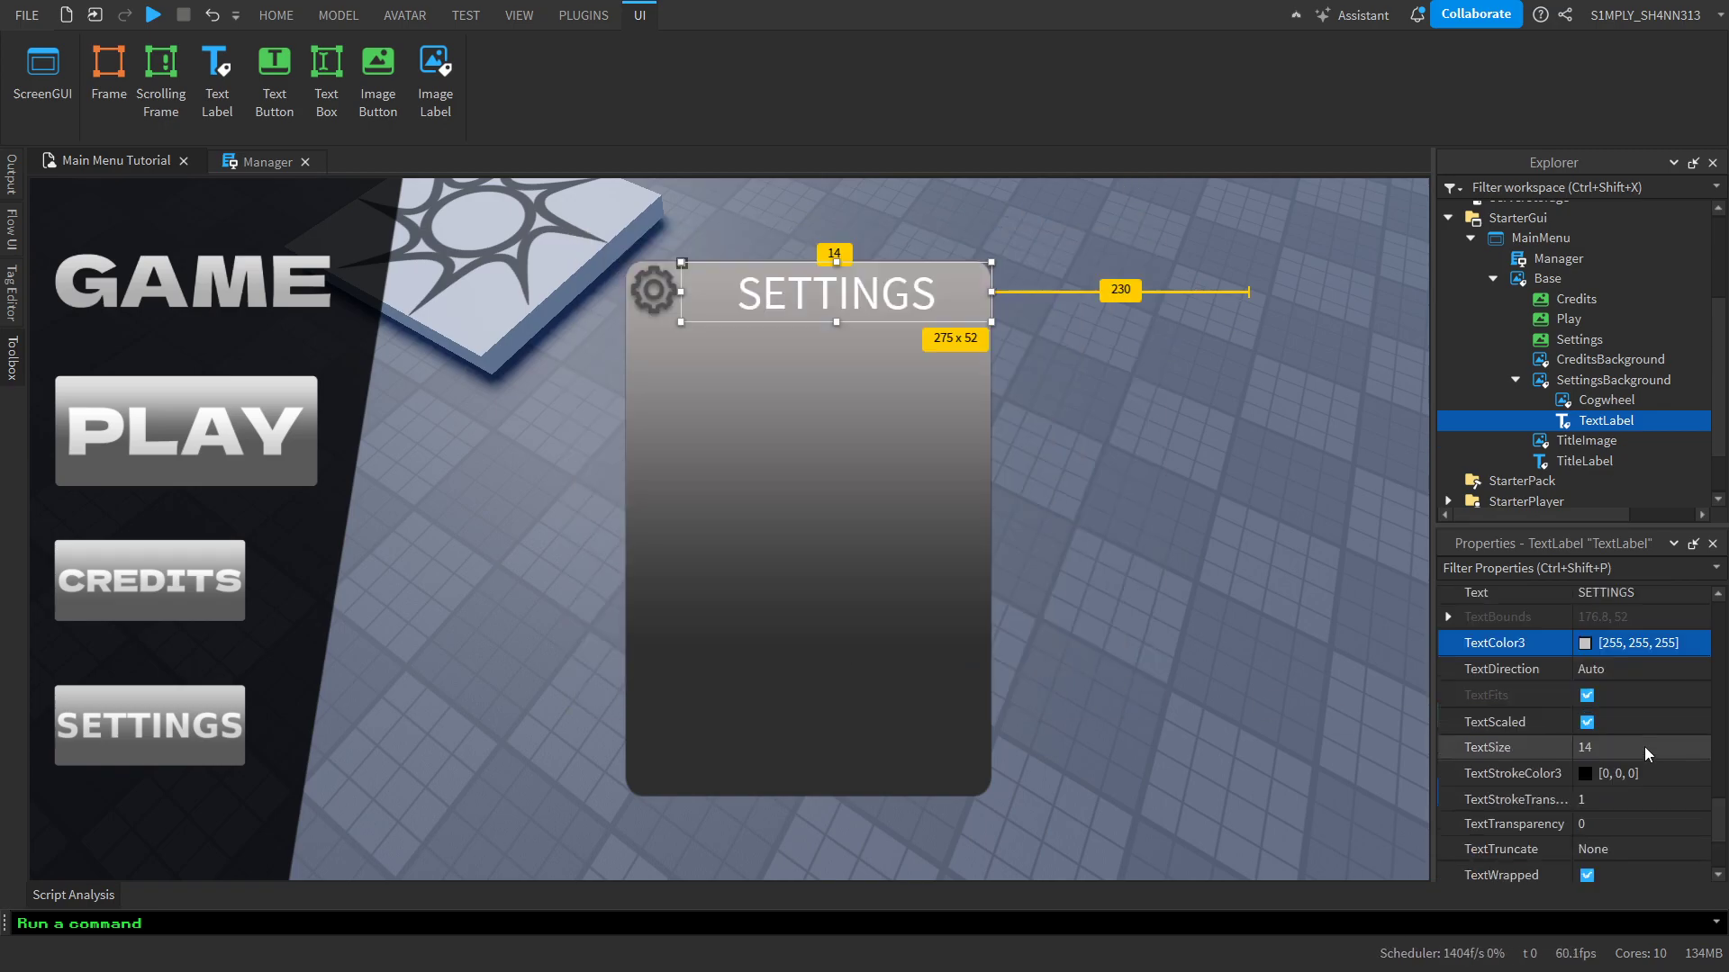
{"action": "left_click", "coordinate": [1612, 801]}
{"action": "type", "text": "0.5"}
{"action": "key", "text": "Return"}
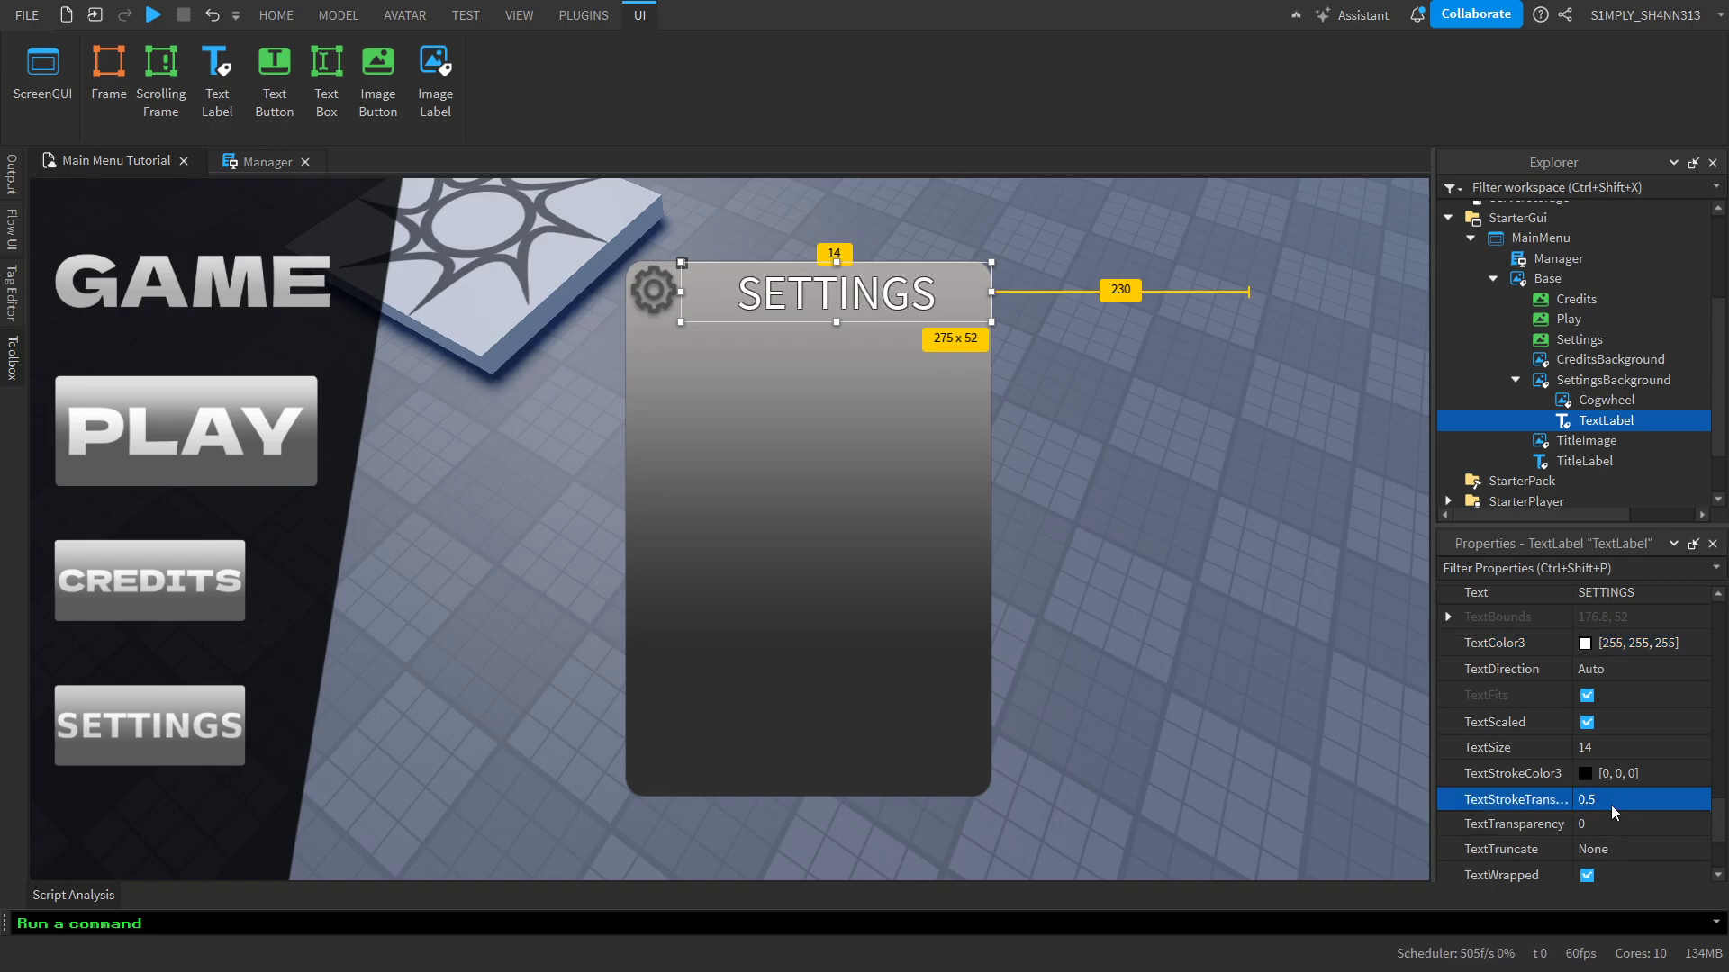
Set the SETTINGS label's font to Arimo with Semi Bold weight
{"action": "scroll", "coordinate": [1563, 654], "scroll_direction": "up", "scroll_amount": 3}
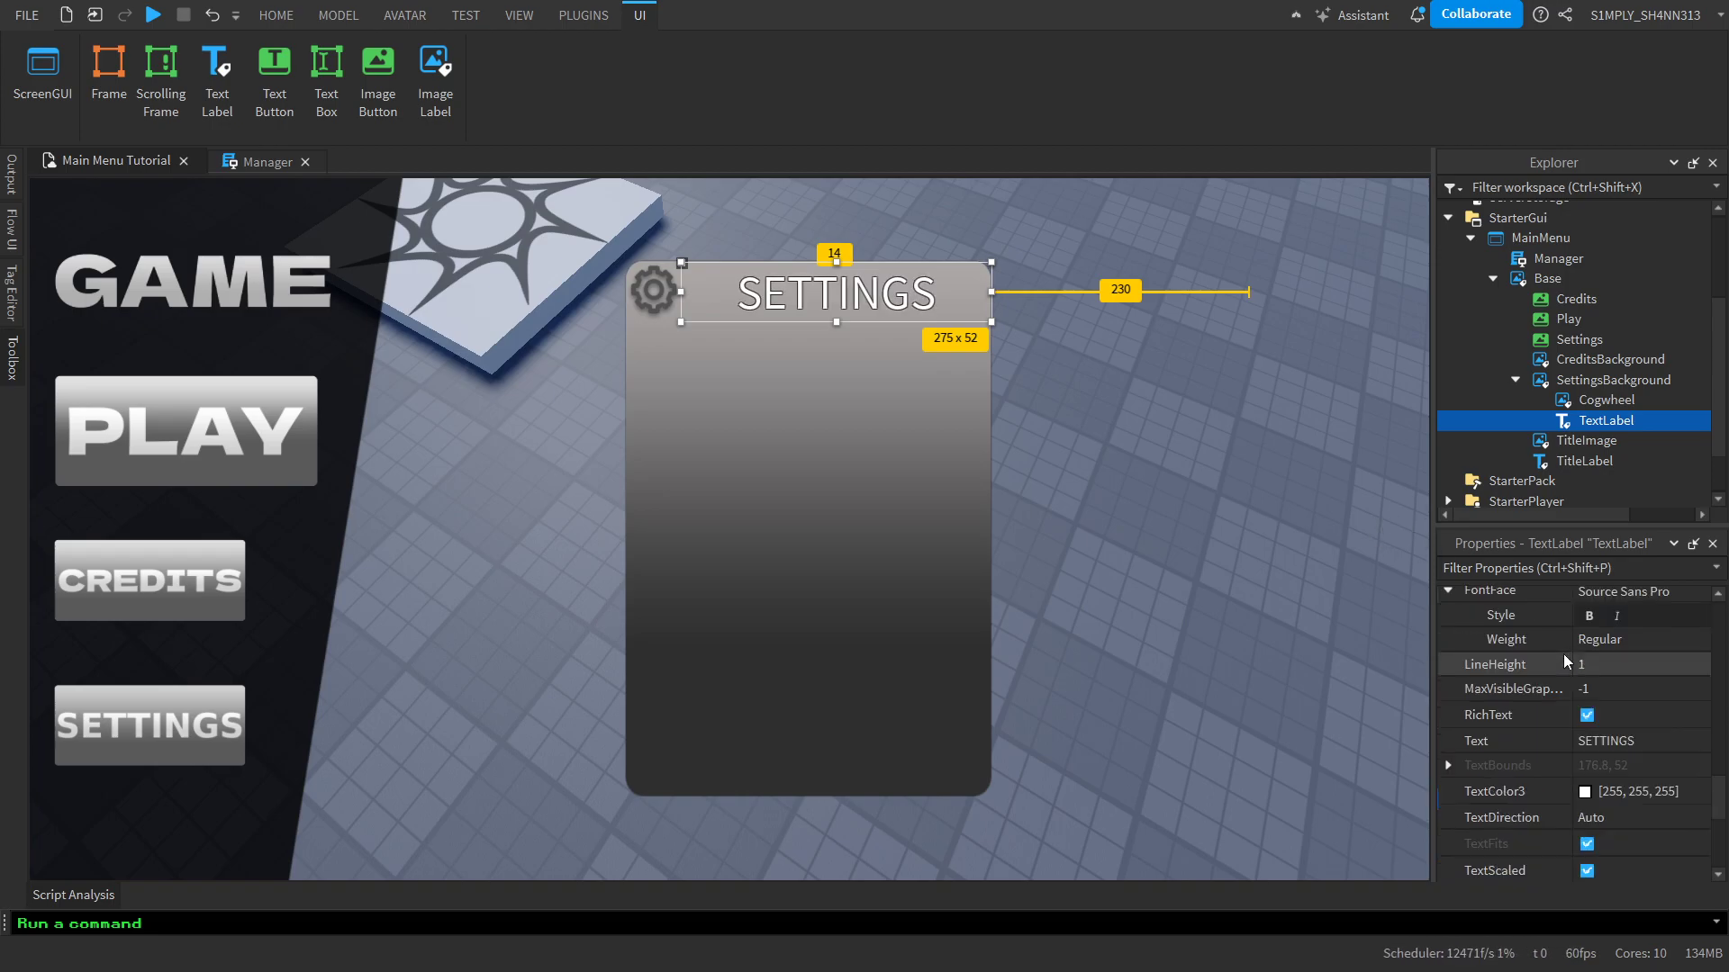
{"action": "left_click", "coordinate": [1623, 666]}
{"action": "scroll", "coordinate": [1668, 292], "scroll_direction": "down", "scroll_amount": 3}
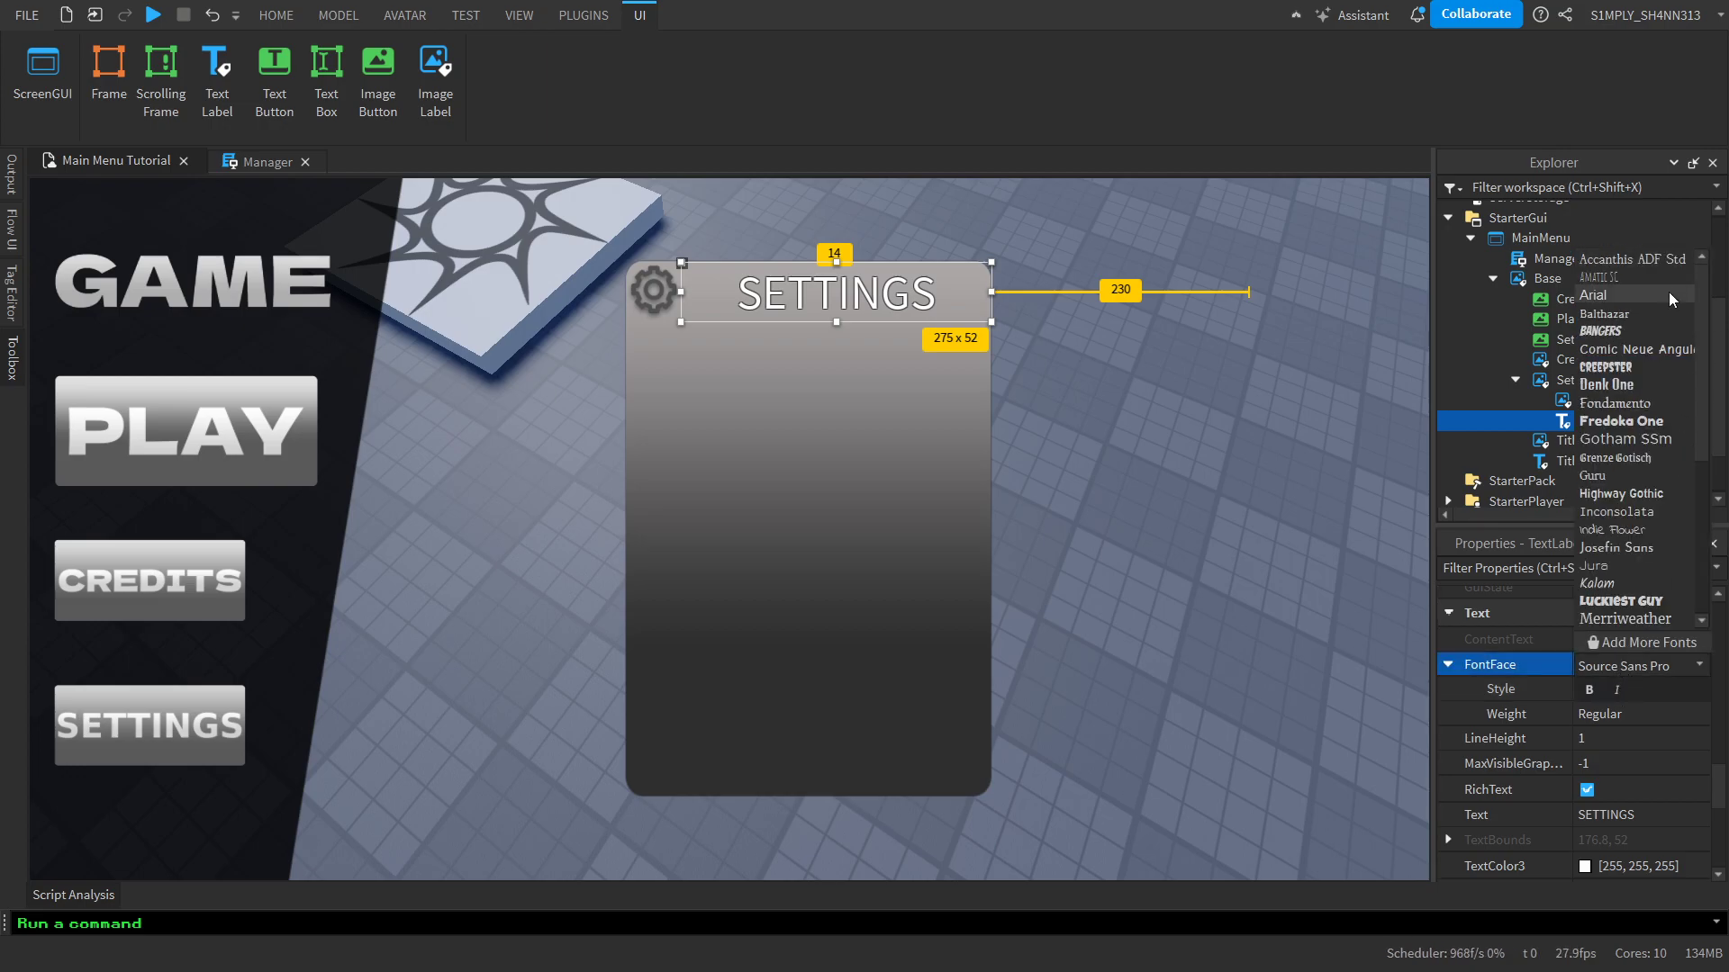
{"action": "left_click", "coordinate": [1639, 315]}
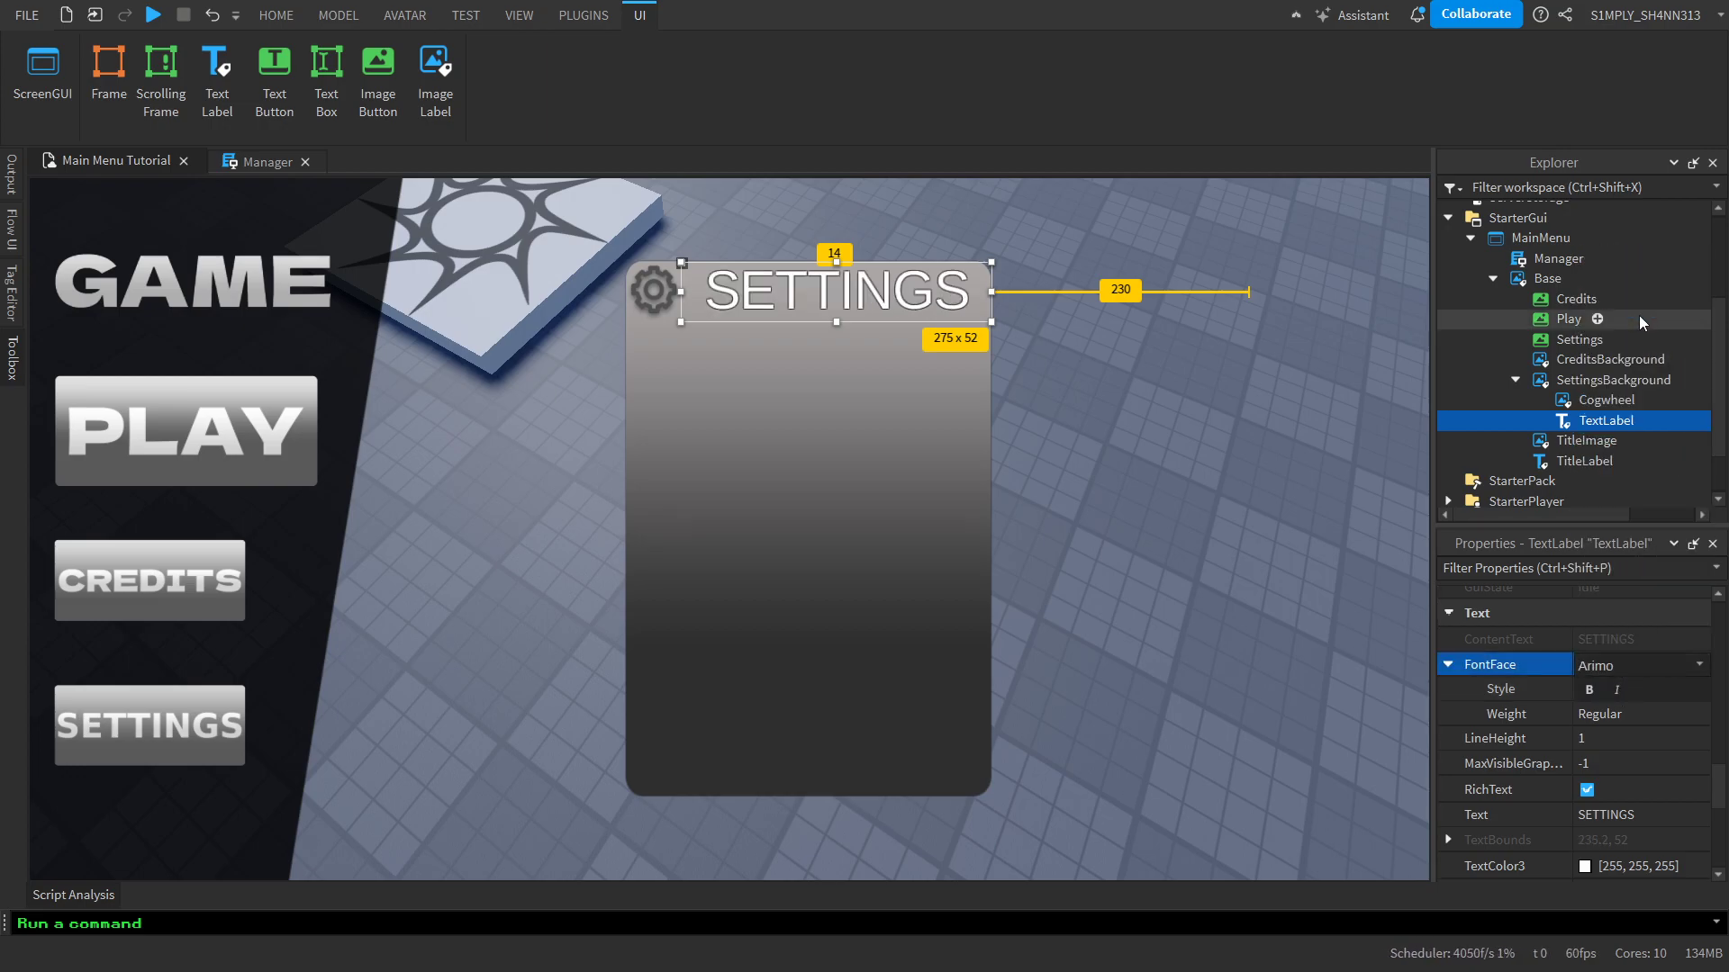
{"action": "left_click", "coordinate": [1609, 717]}
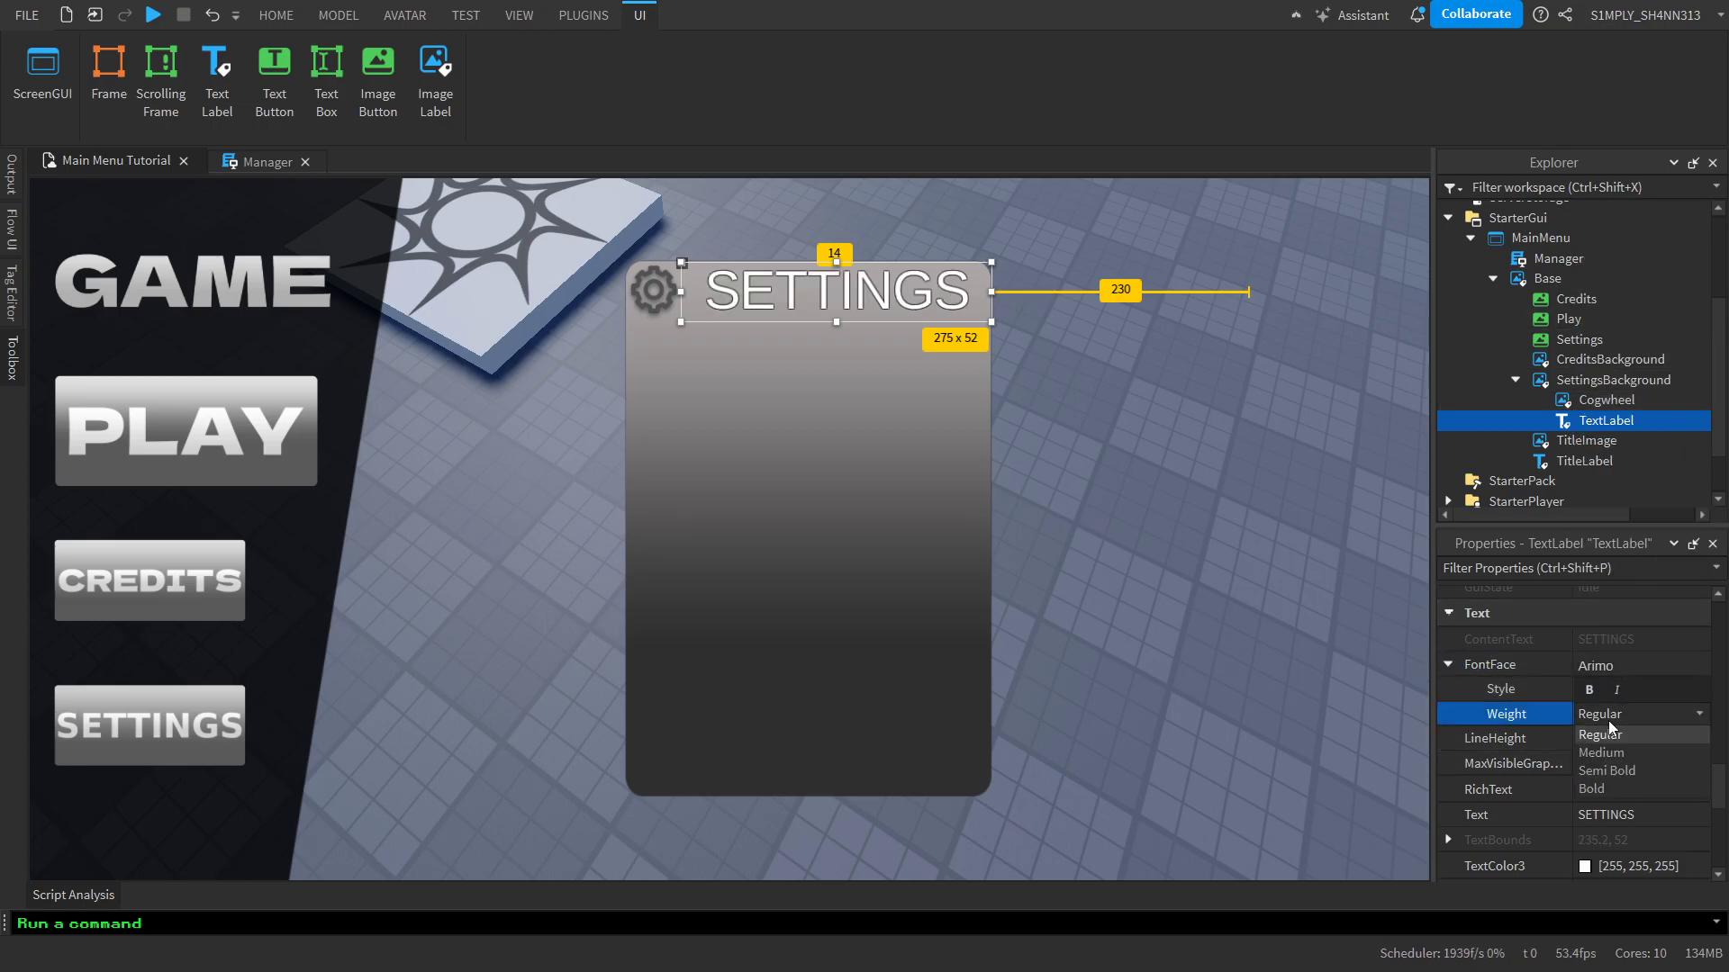
{"action": "left_click", "coordinate": [1604, 769]}
{"action": "left_click", "coordinate": [1185, 402]}
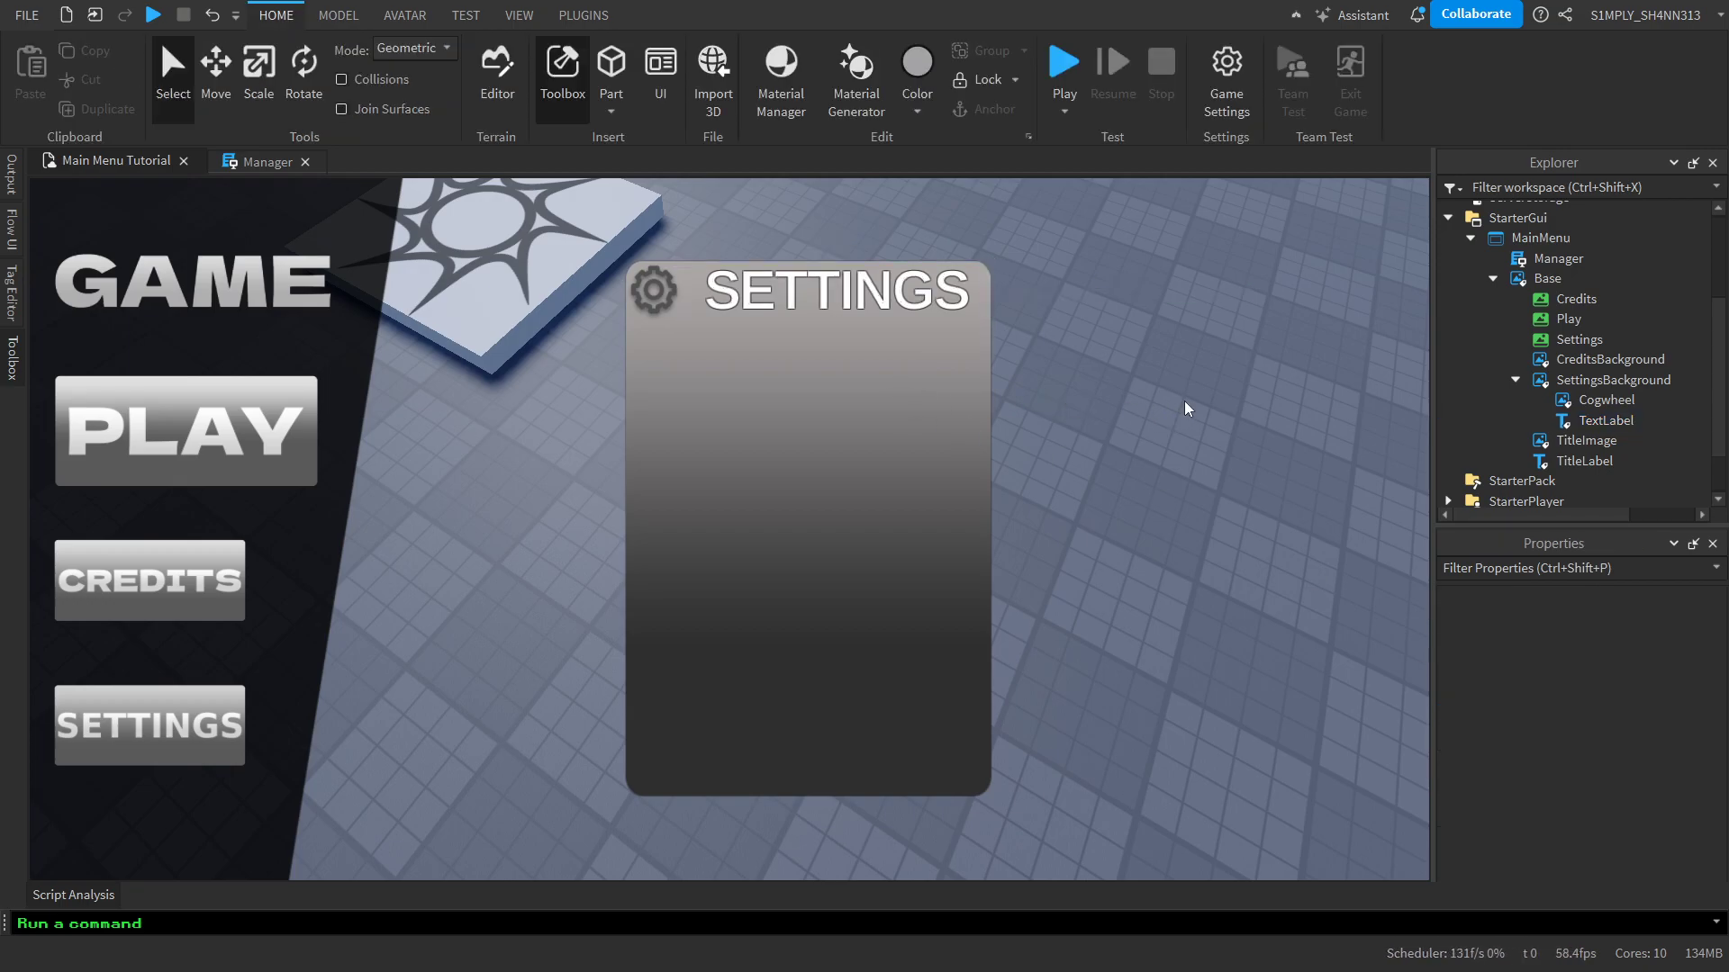
With the SETTINGS TextLabel selected, clear the Toolbox search and switch the marketplace category from Images to Fonts
{"action": "left_click", "coordinate": [1566, 420]}
{"action": "scroll", "coordinate": [1637, 716], "scroll_direction": "down", "scroll_amount": 3}
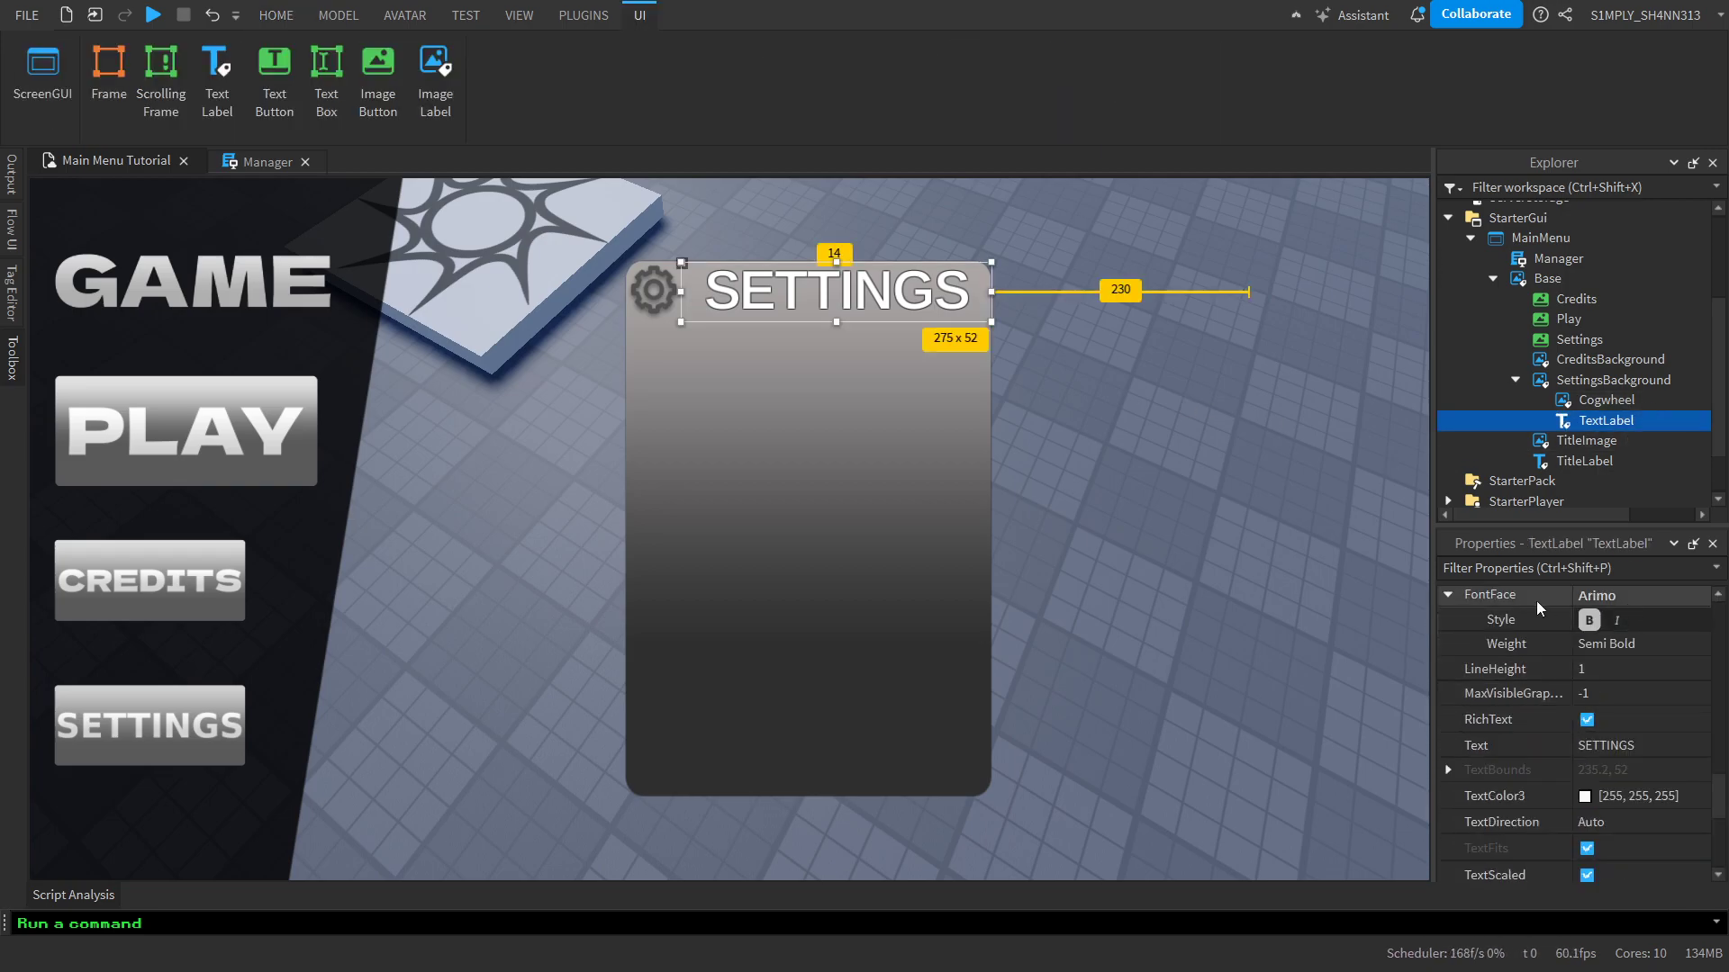
{"action": "scroll", "coordinate": [1547, 599], "scroll_direction": "up", "scroll_amount": 2}
{"action": "left_click", "coordinate": [1615, 670]}
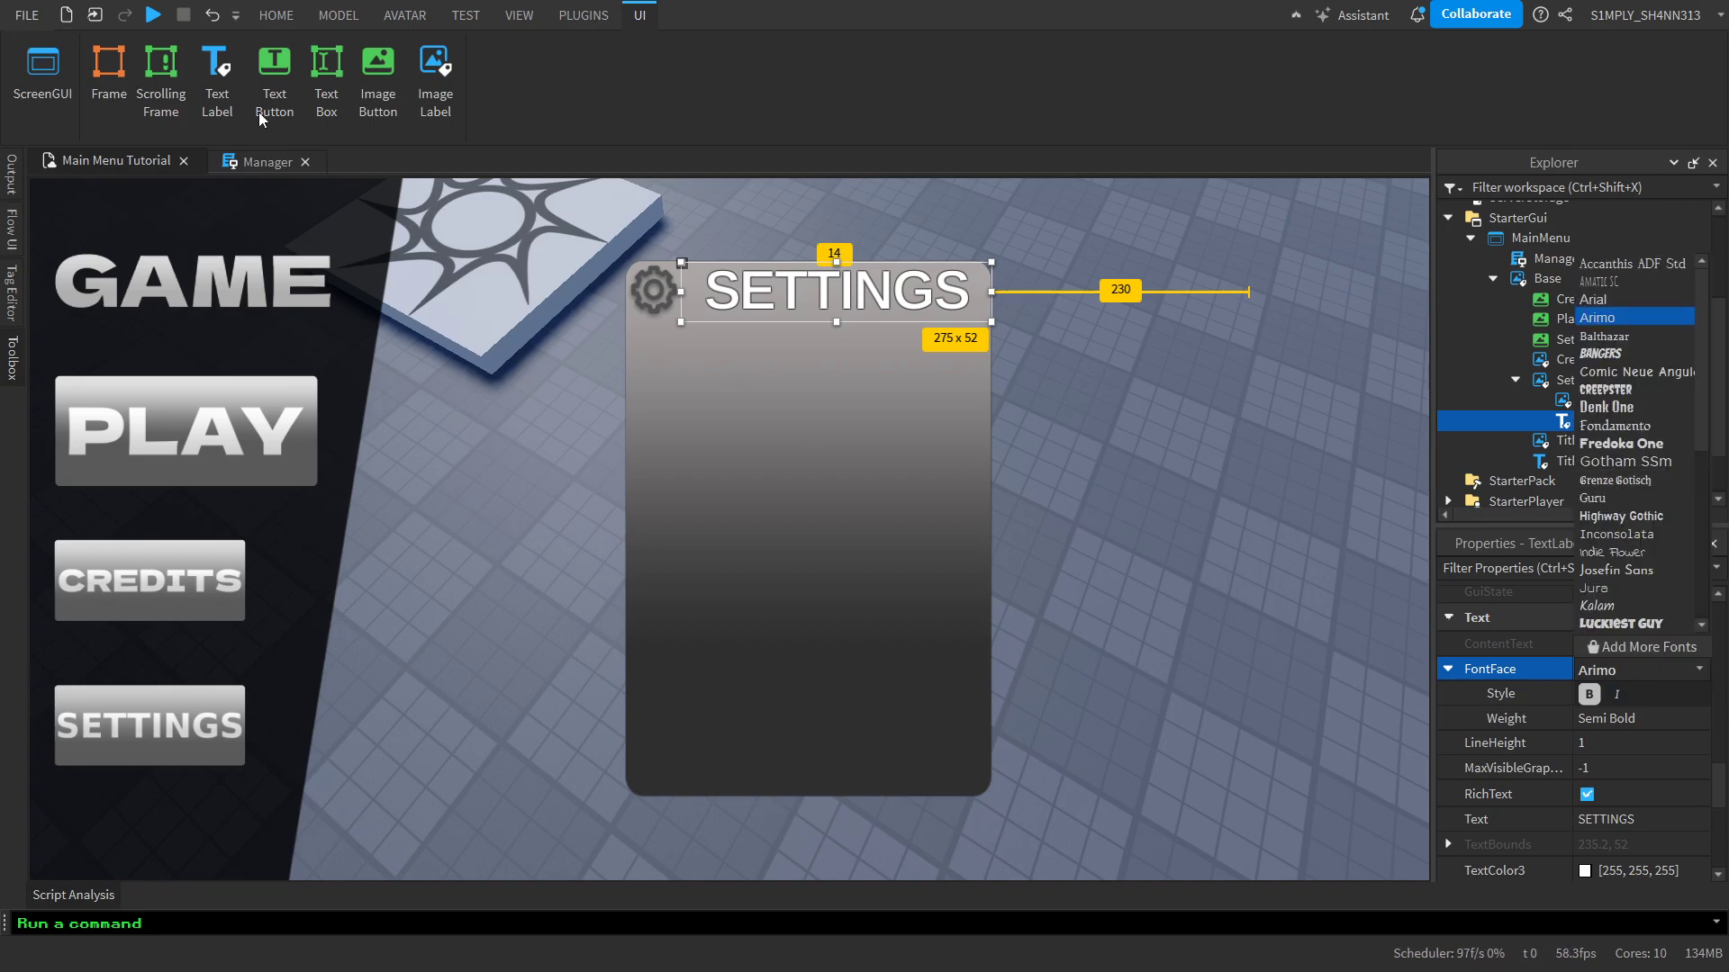
{"action": "left_click", "coordinate": [7, 328]}
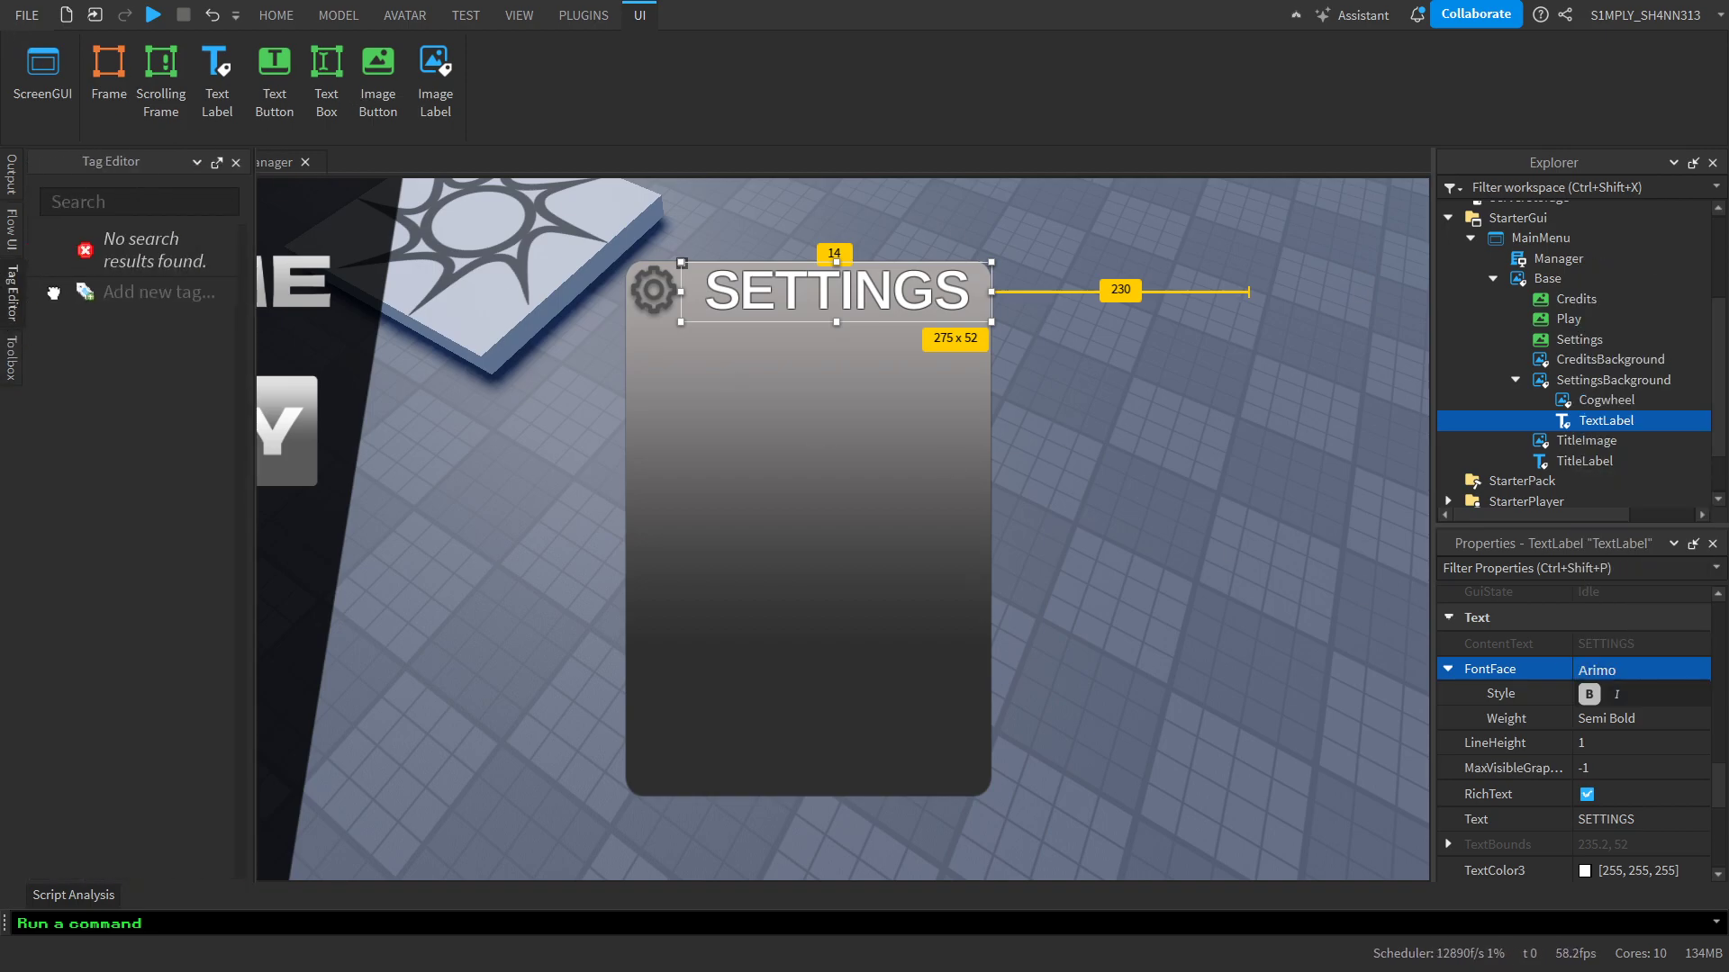
{"action": "left_click", "coordinate": [20, 333]}
{"action": "left_click", "coordinate": [216, 236]}
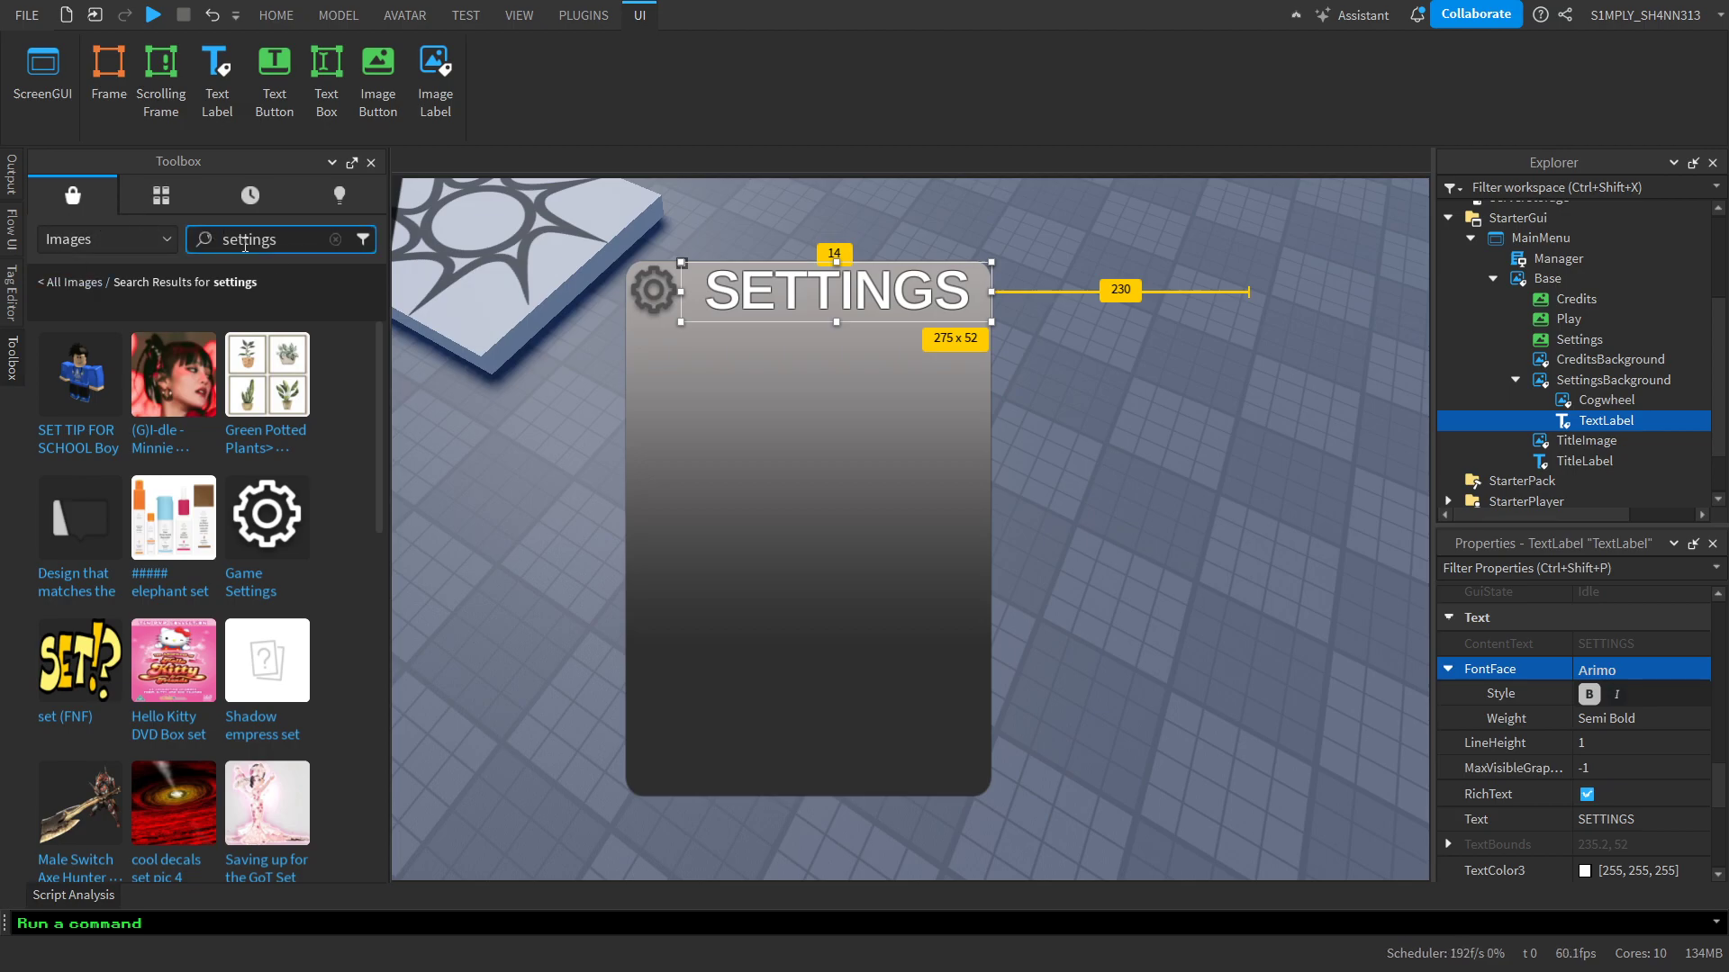
{"action": "key", "text": "BackSpace"}
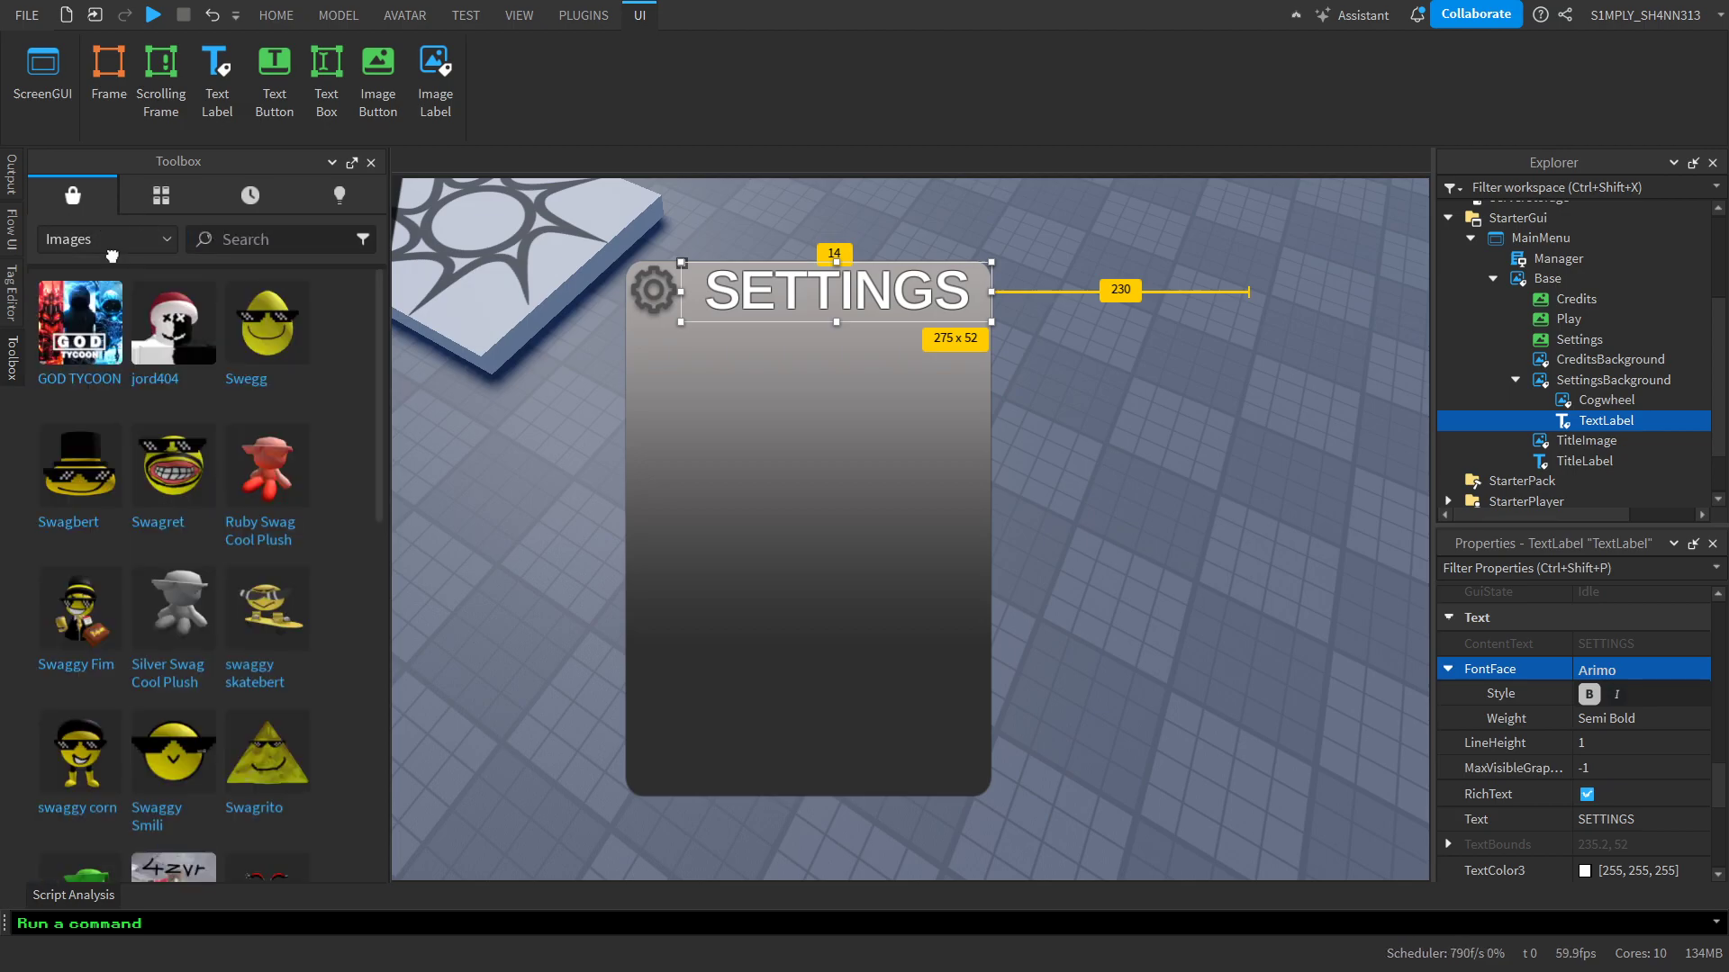
{"action": "left_click", "coordinate": [106, 238]}
{"action": "left_click", "coordinate": [106, 427]}
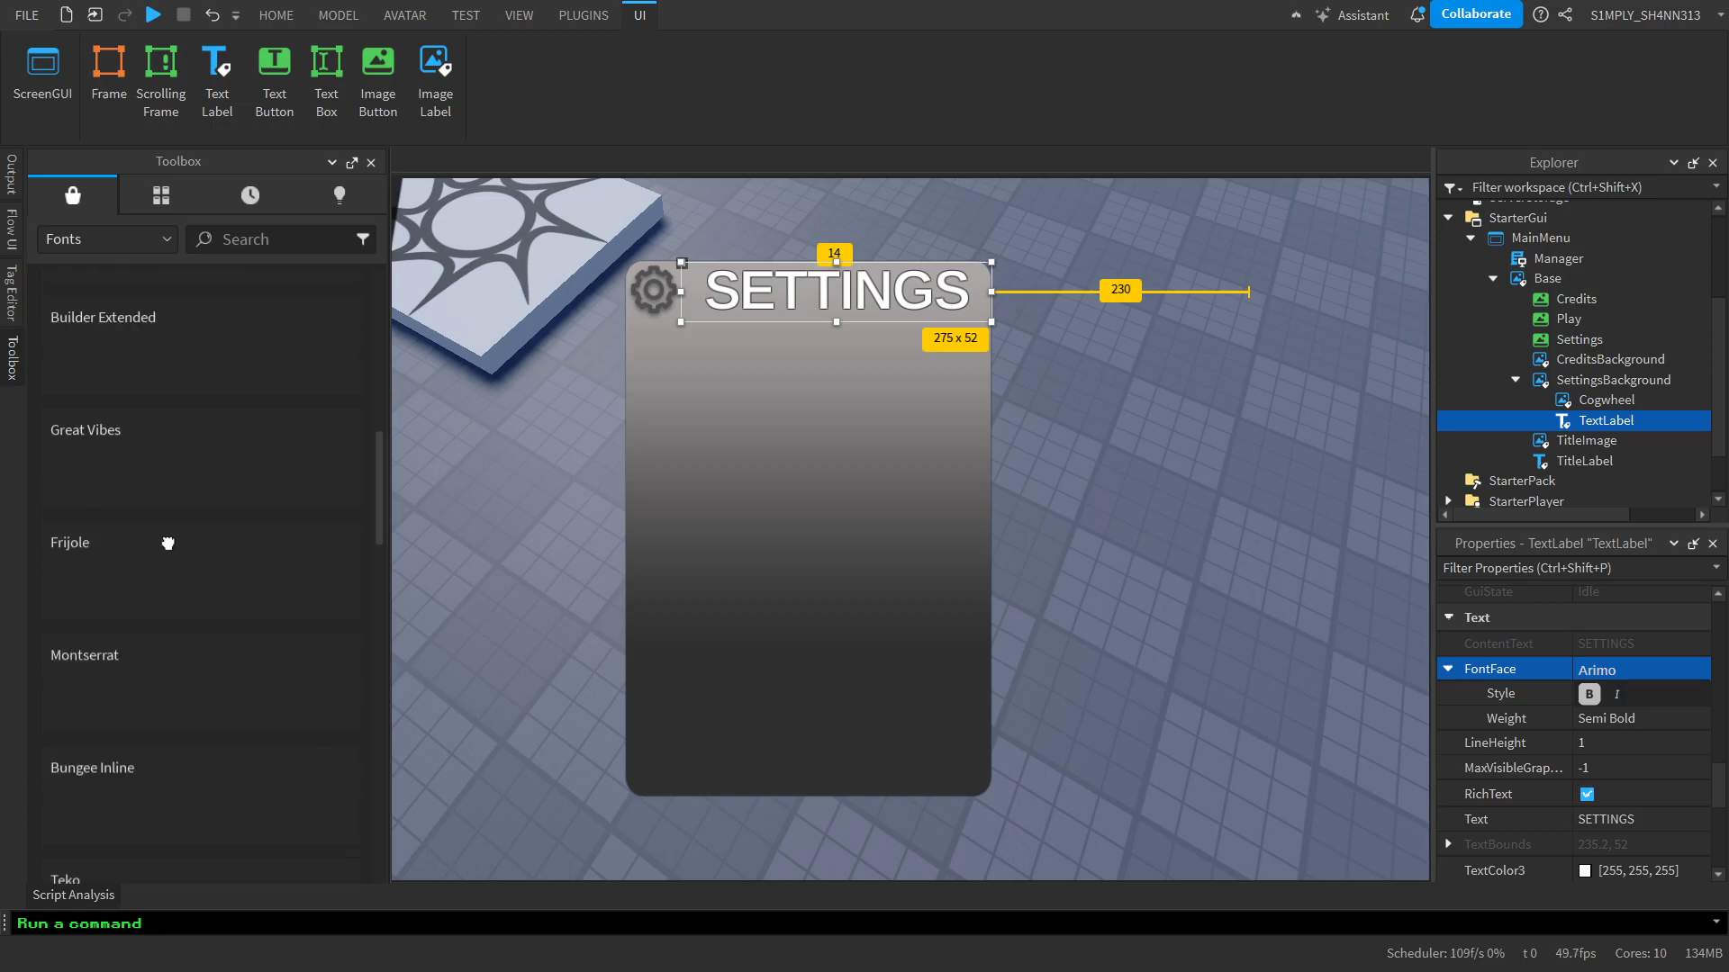
Enlarge the SETTINGS TextLabel to about 299 x 59 pixels so the heading sits closer to the gear icon
{"action": "left_click", "coordinate": [8, 365]}
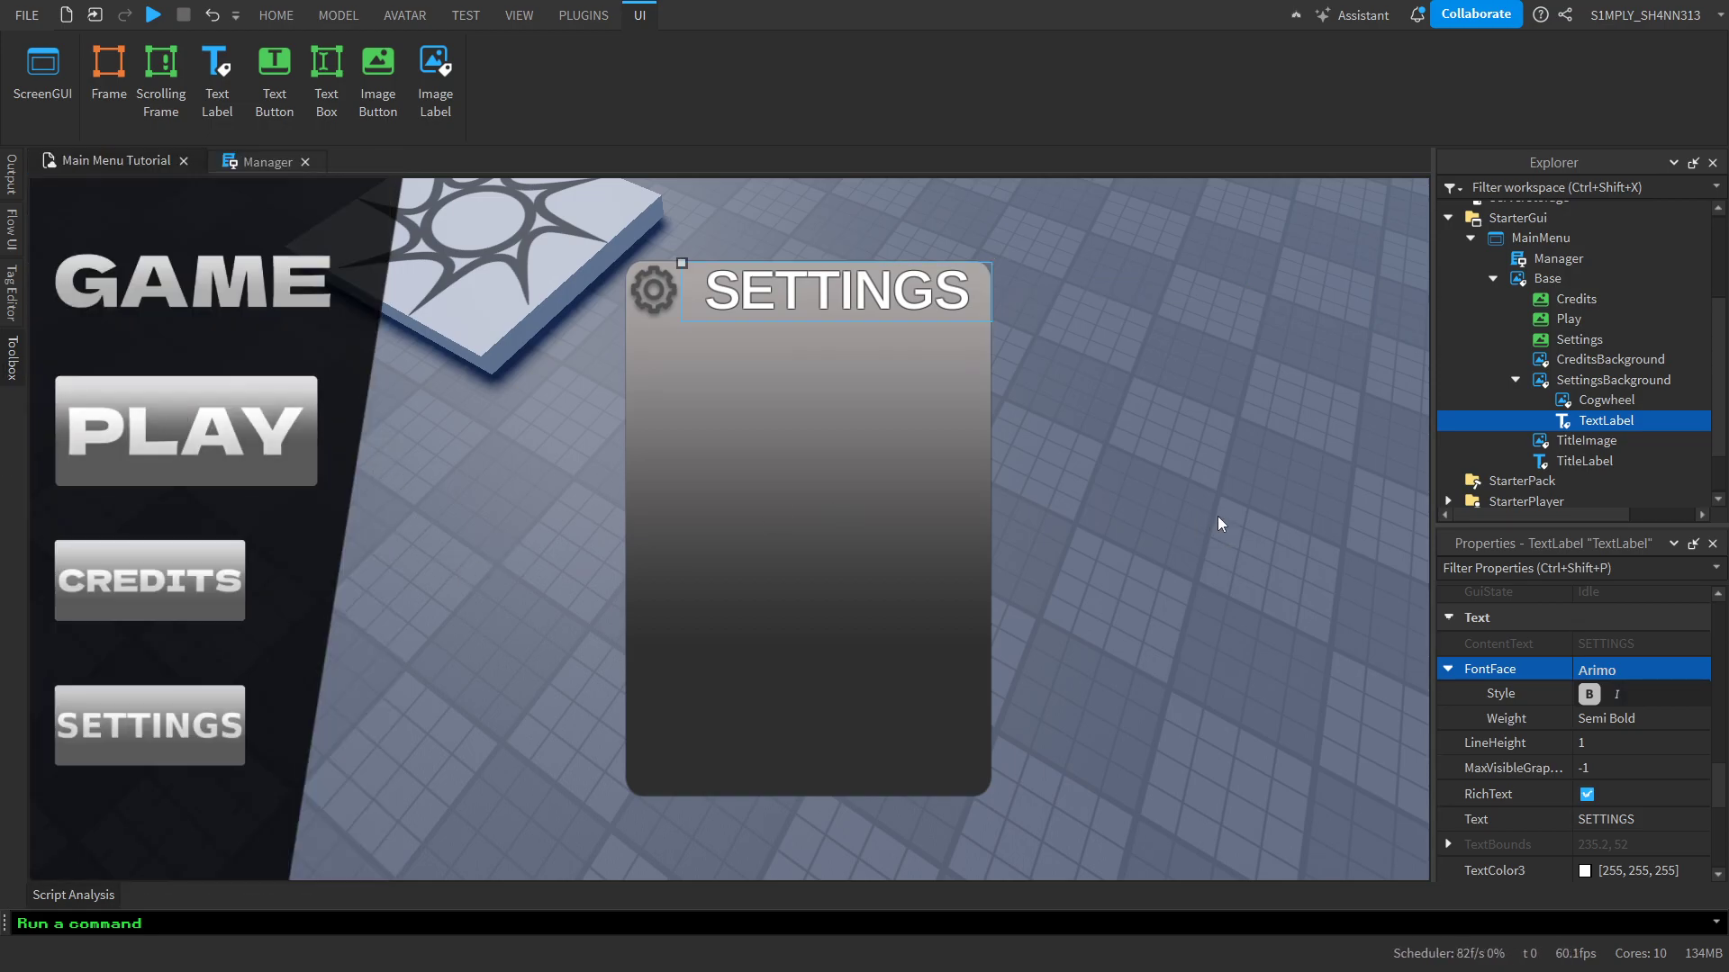
{"action": "left_click", "coordinate": [1553, 398]}
{"action": "left_click", "coordinate": [1565, 439]}
{"action": "left_click", "coordinate": [846, 295]}
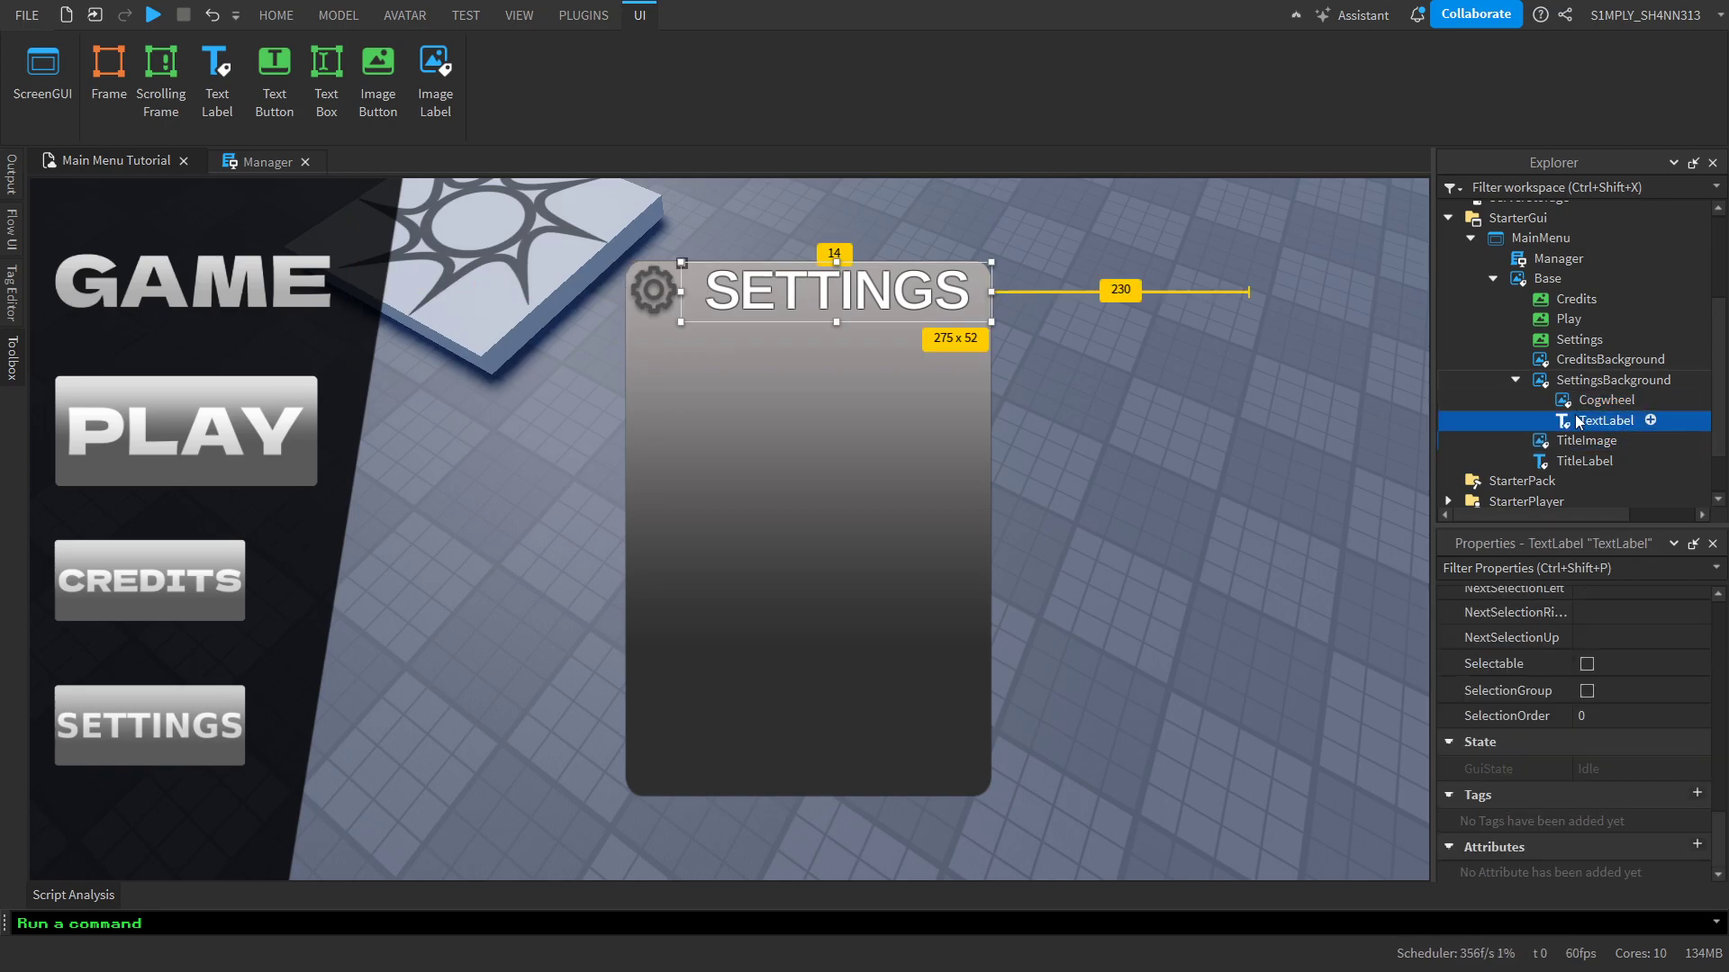
{"action": "left_click_drag", "start_coordinate": [682, 321], "coordinate": [654, 321]}
{"action": "left_click_drag", "start_coordinate": [822, 321], "coordinate": [828, 303]}
{"action": "left_click", "coordinate": [1234, 391]}
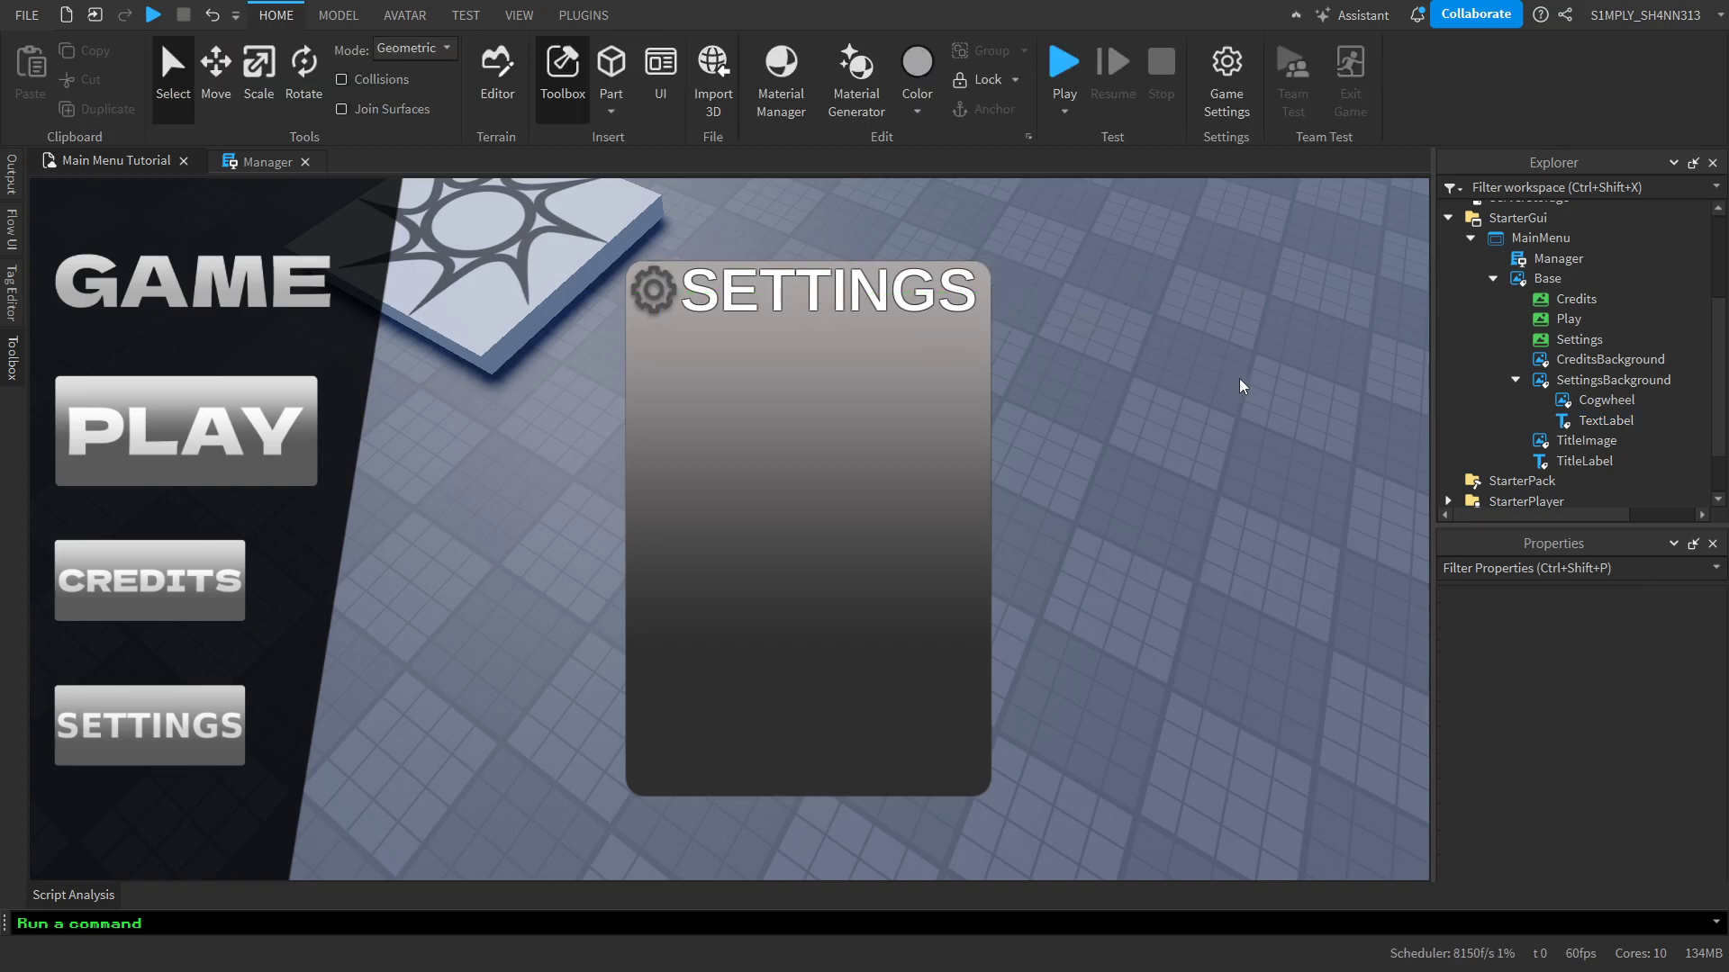
Set the Cogwheel's ImageColor3 to mid gray (132, 132, 132)
{"action": "key", "text": "d"}
{"action": "key", "text": "a"}
{"action": "key", "text": "d"}
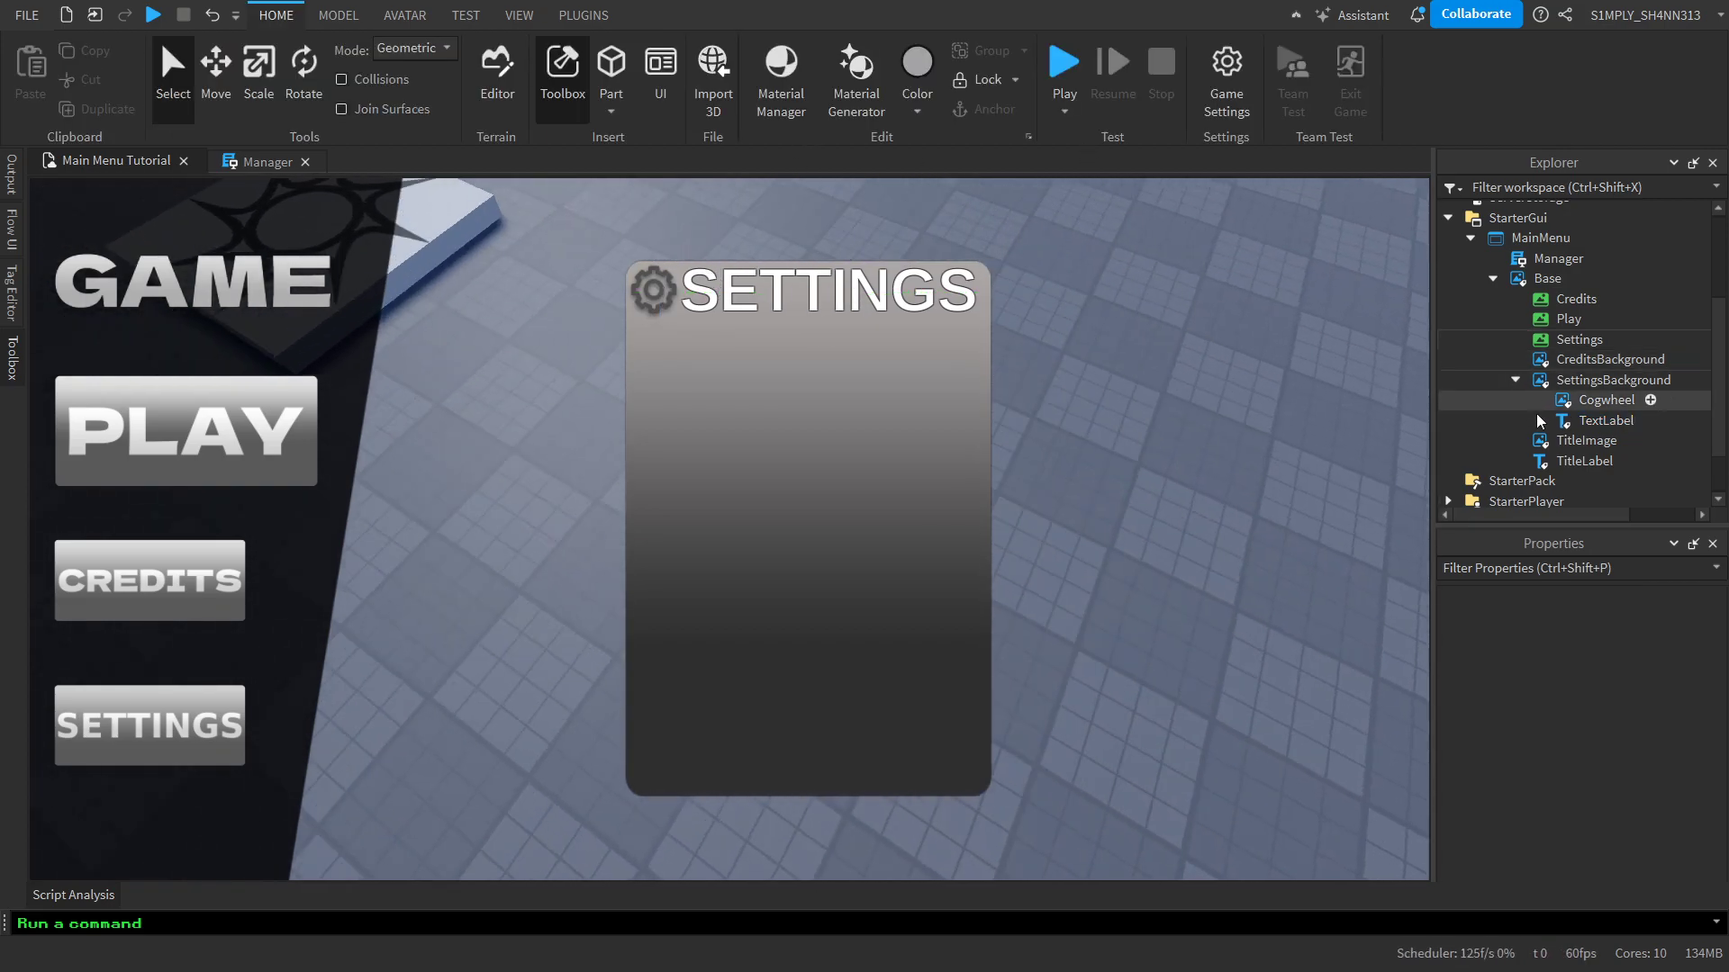
{"action": "left_click", "coordinate": [1584, 399]}
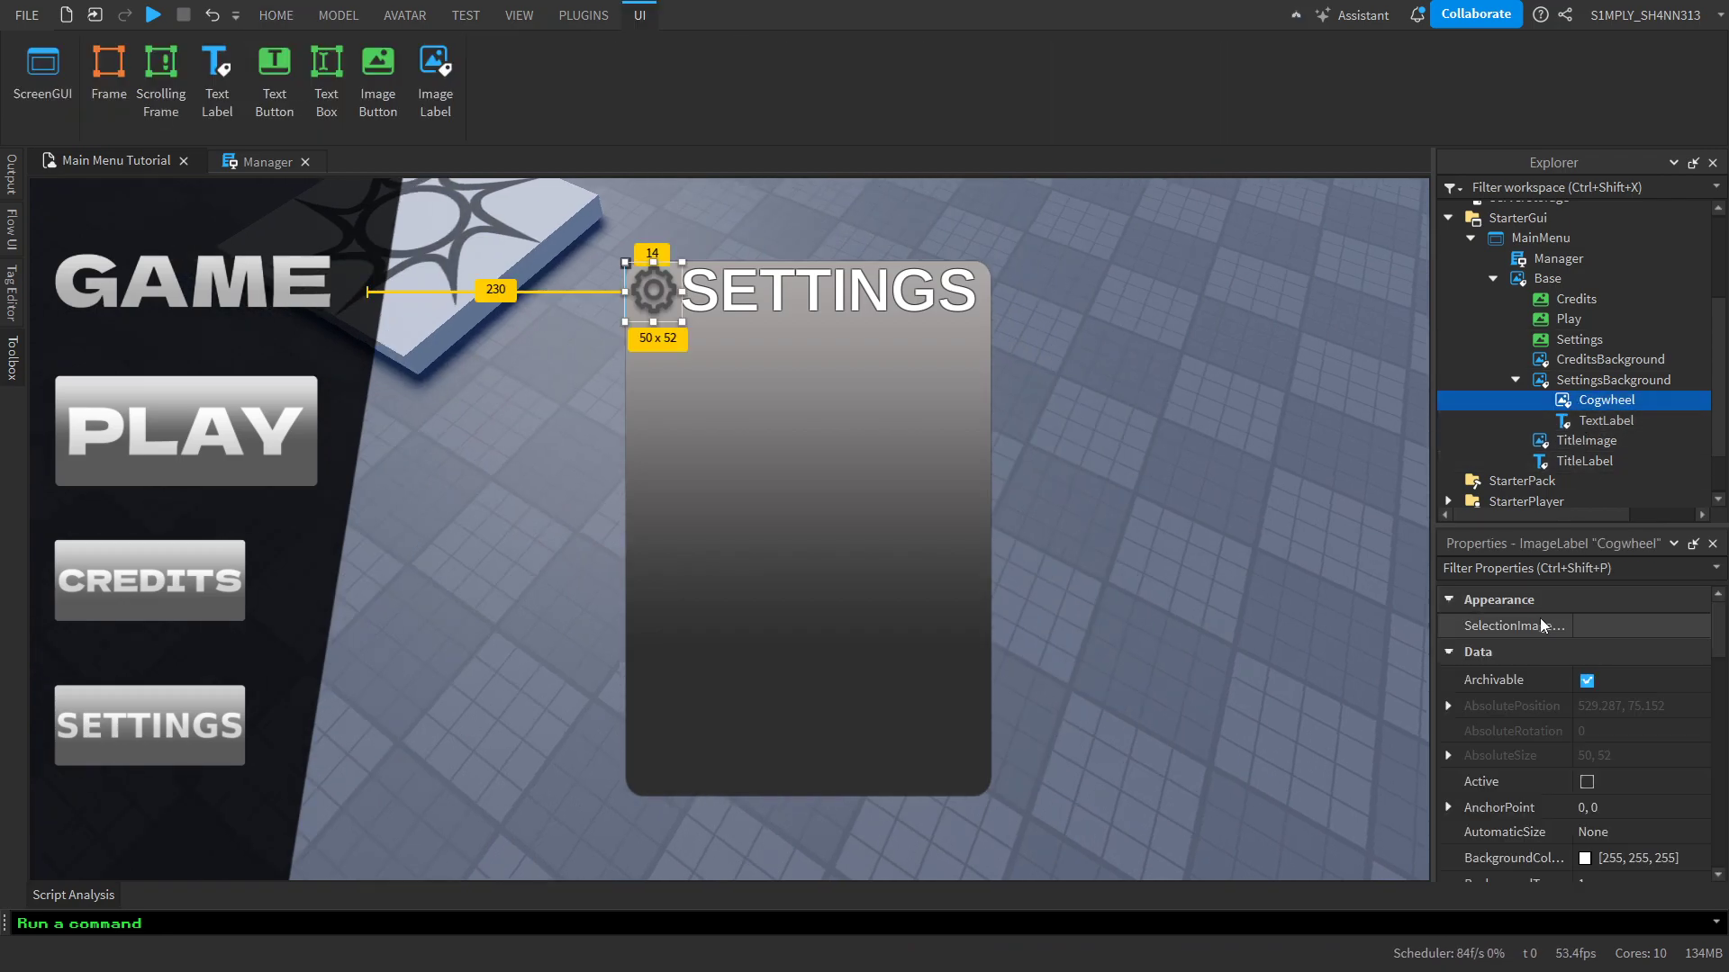
{"action": "scroll", "coordinate": [1572, 675], "scroll_direction": "down", "scroll_amount": 10}
{"action": "scroll", "coordinate": [1572, 677], "scroll_direction": "up", "scroll_amount": 6}
{"action": "scroll", "coordinate": [1626, 741], "scroll_direction": "down", "scroll_amount": 6}
{"action": "scroll", "coordinate": [1549, 683], "scroll_direction": "up", "scroll_amount": 5}
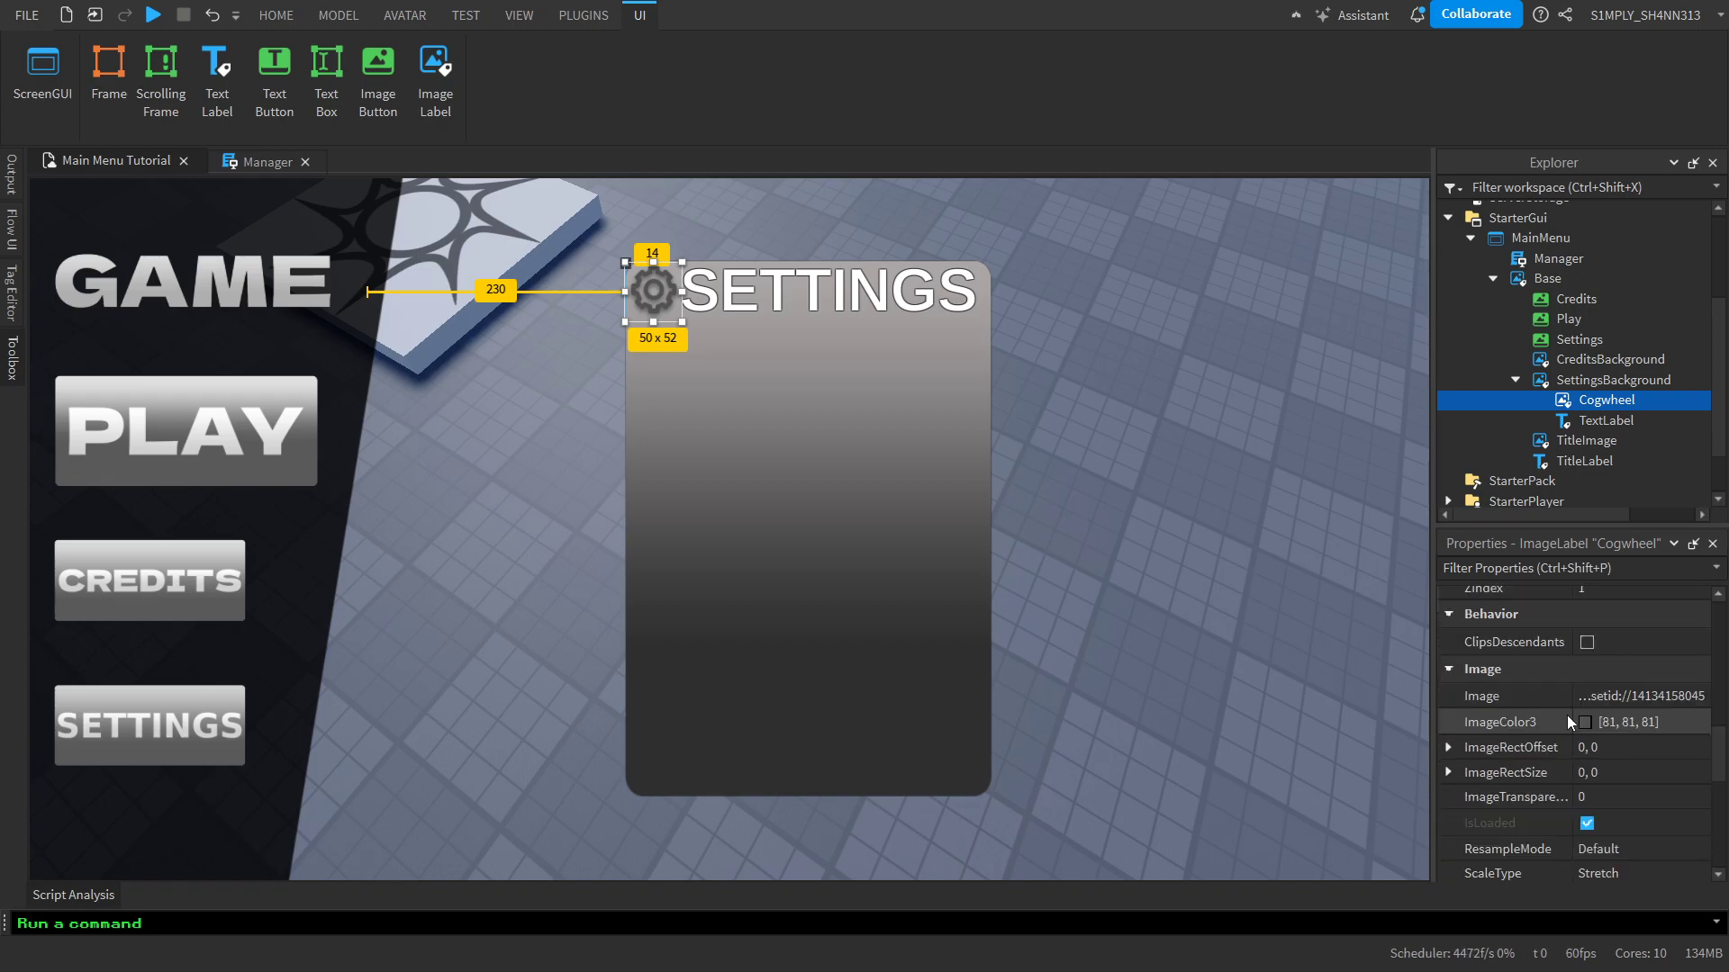
{"action": "left_click", "coordinate": [1585, 721]}
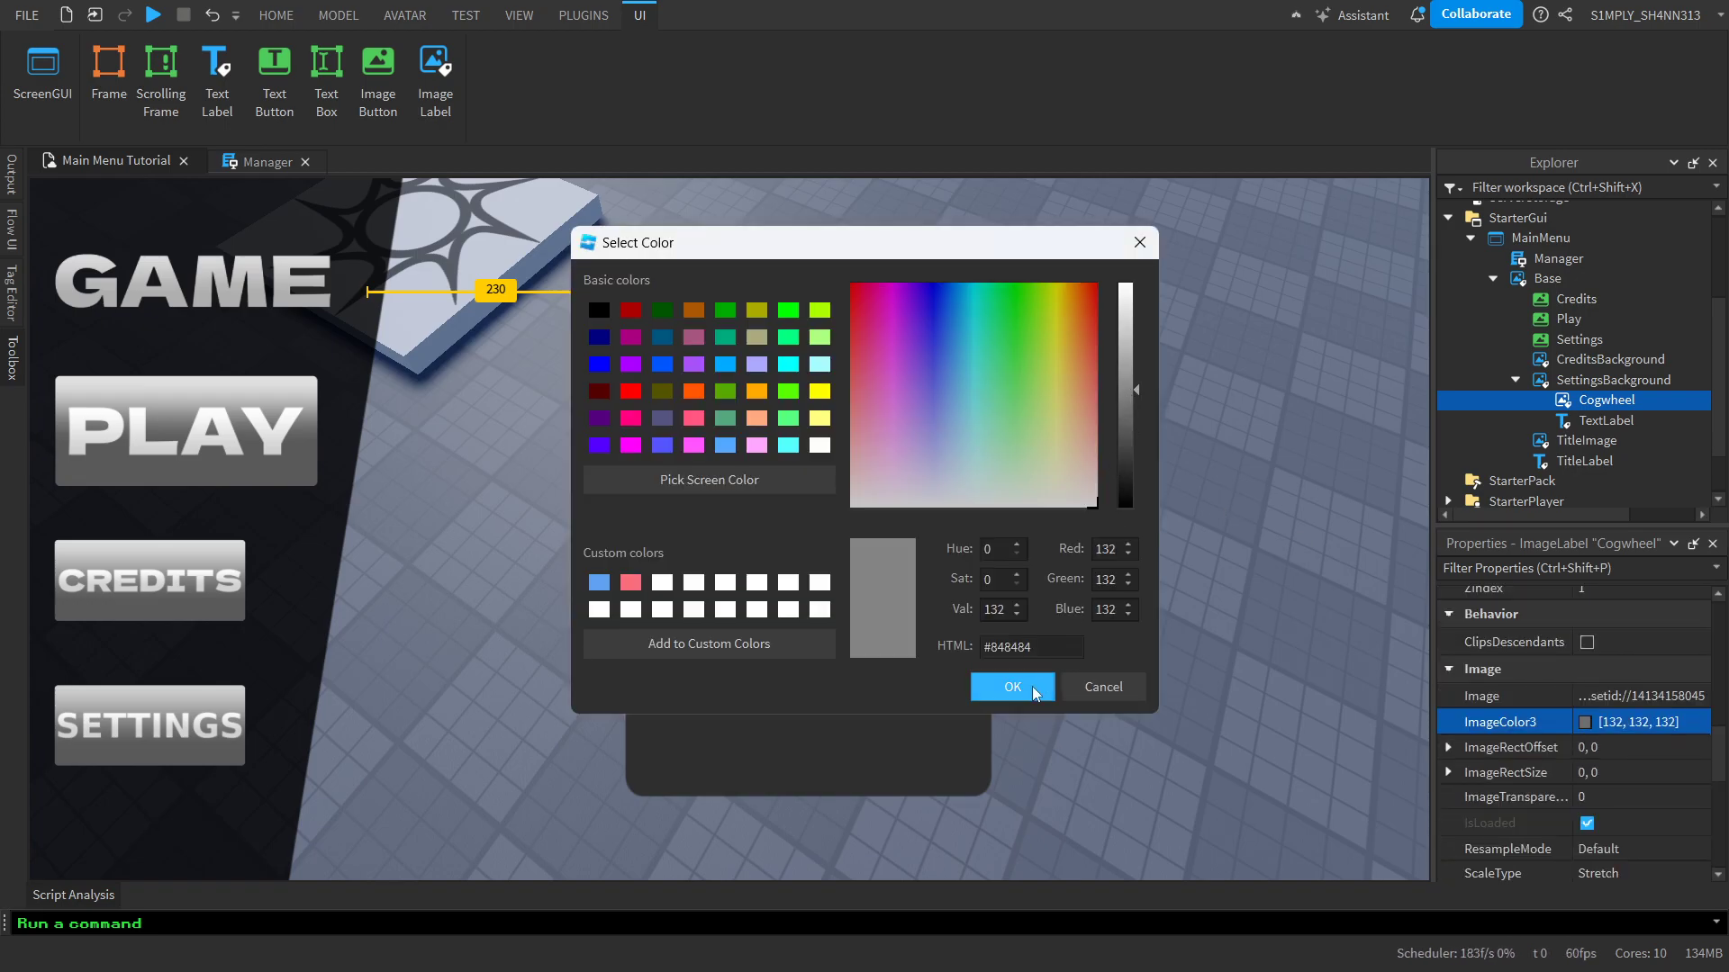
{"action": "left_click", "coordinate": [1030, 691]}
{"action": "left_click", "coordinate": [1149, 609]}
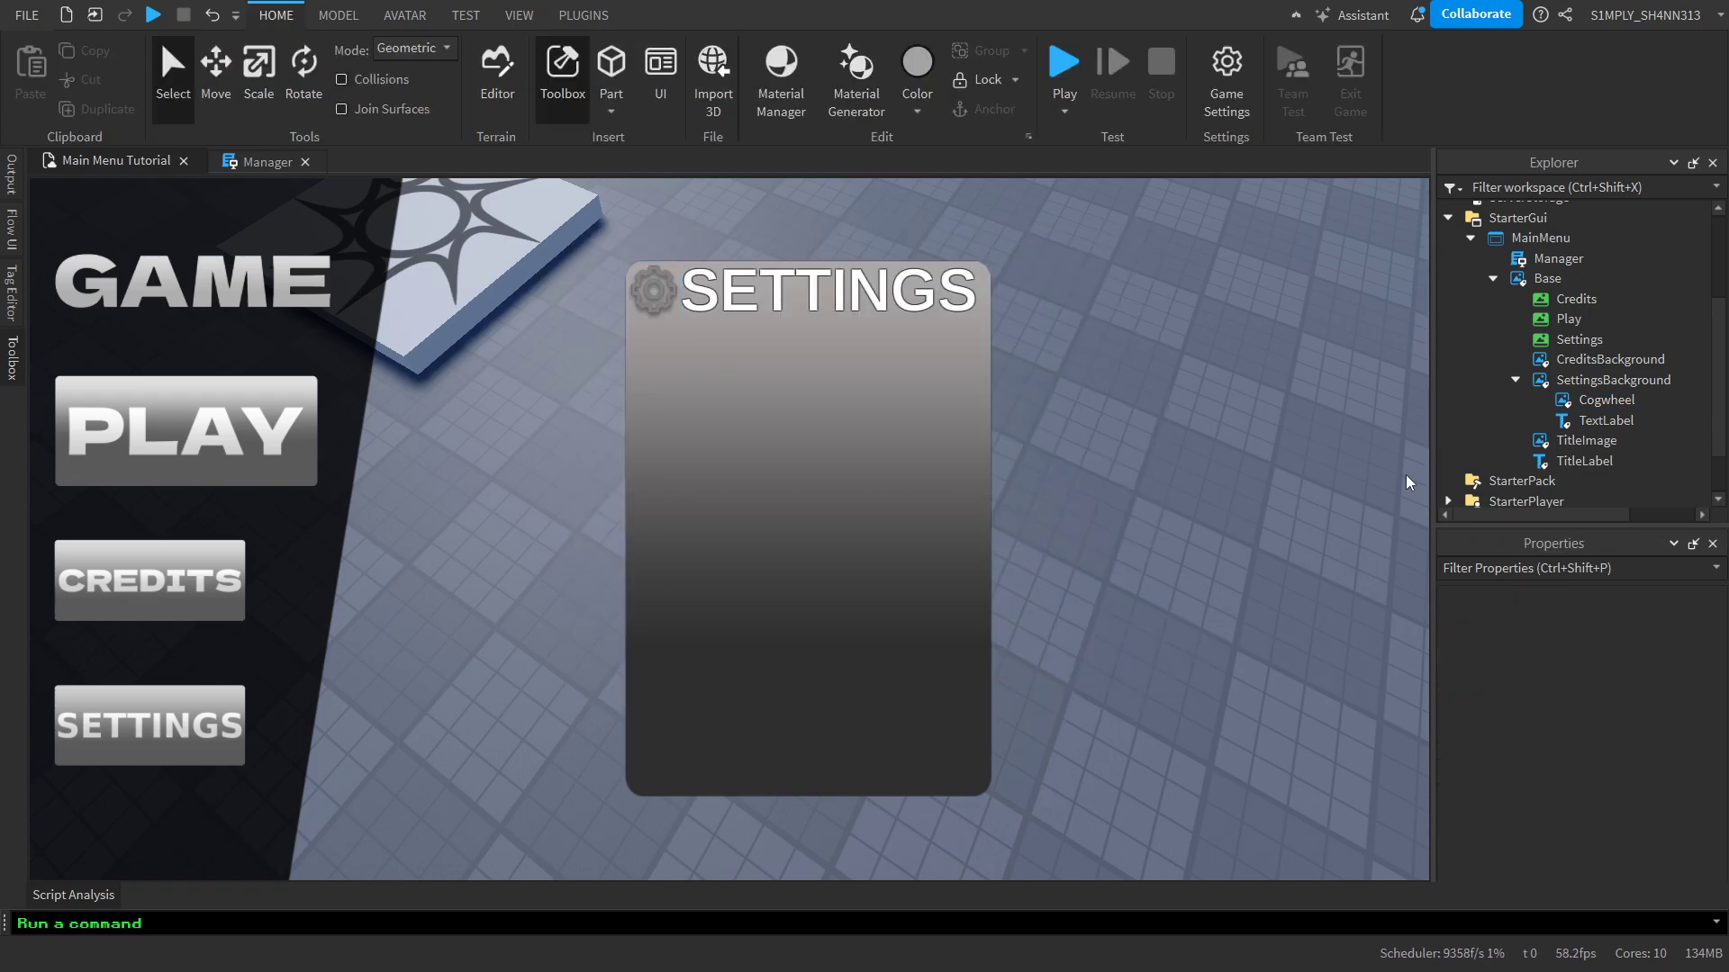
Set the Cogwheel's ImageColor3 to near-white (239, 239, 239)
{"action": "left_click", "coordinate": [1581, 401]}
{"action": "scroll", "coordinate": [1684, 830], "scroll_direction": "down", "scroll_amount": 3}
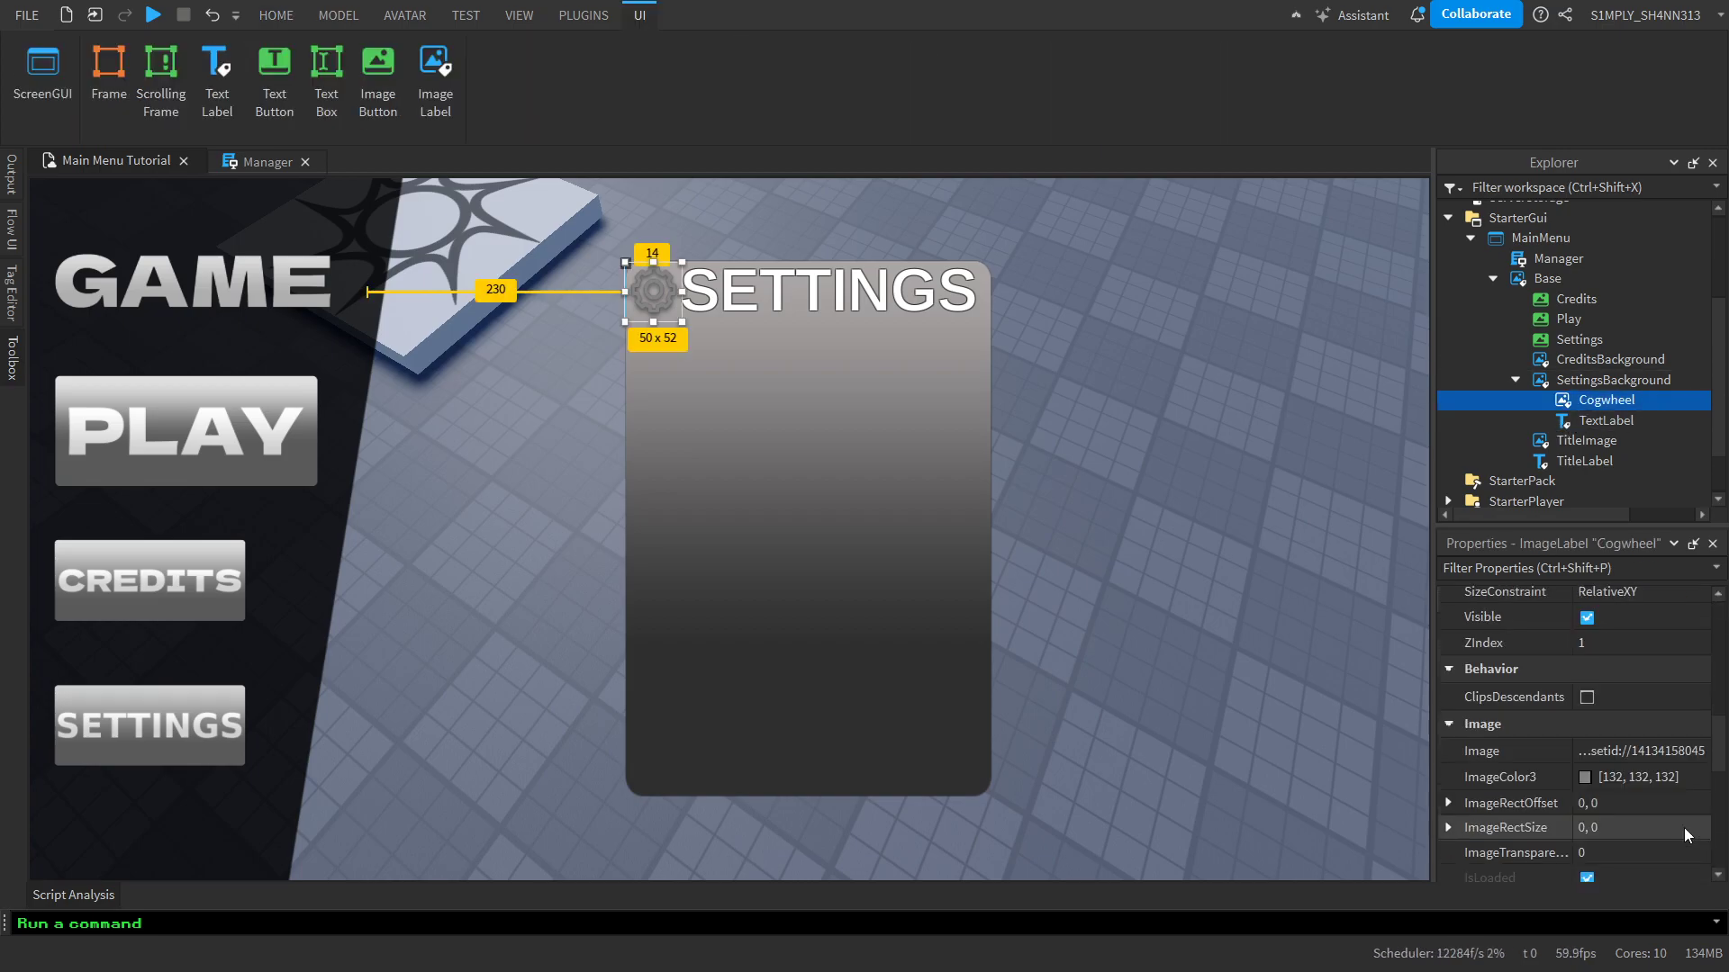
{"action": "scroll", "coordinate": [1683, 829], "scroll_direction": "down", "scroll_amount": 3}
{"action": "scroll", "coordinate": [1589, 640], "scroll_direction": "up", "scroll_amount": 1}
{"action": "left_click", "coordinate": [1586, 629]}
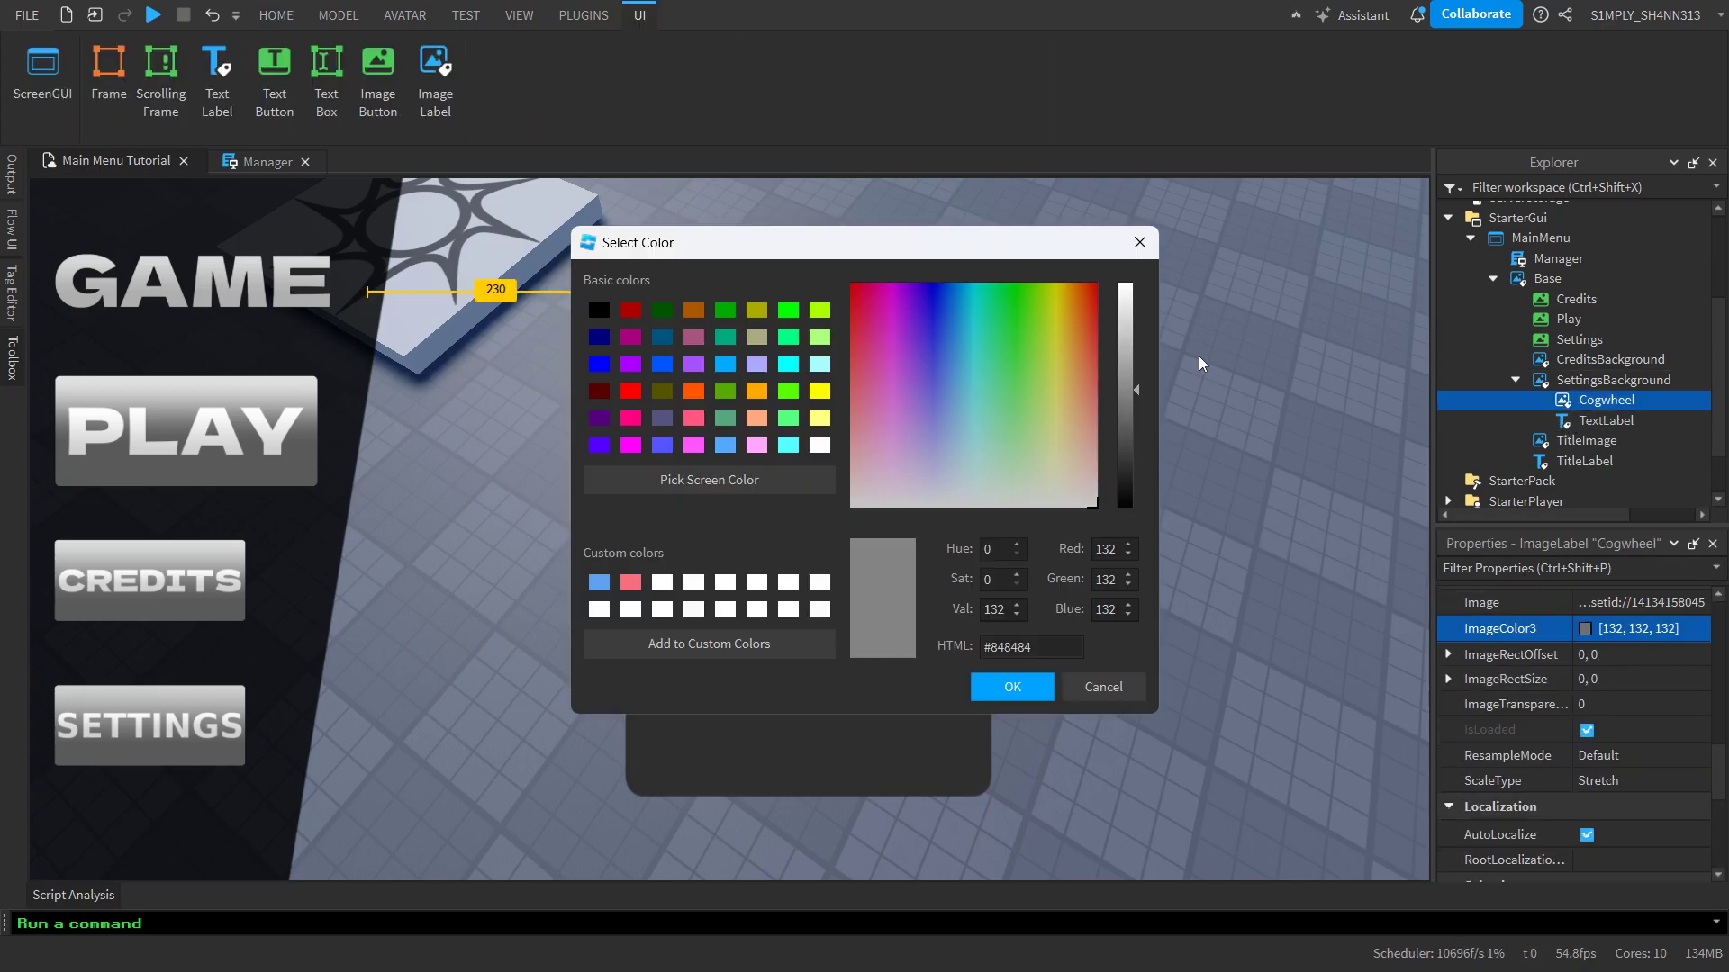
{"action": "left_click", "coordinate": [1138, 301]}
{"action": "left_click", "coordinate": [1012, 686]}
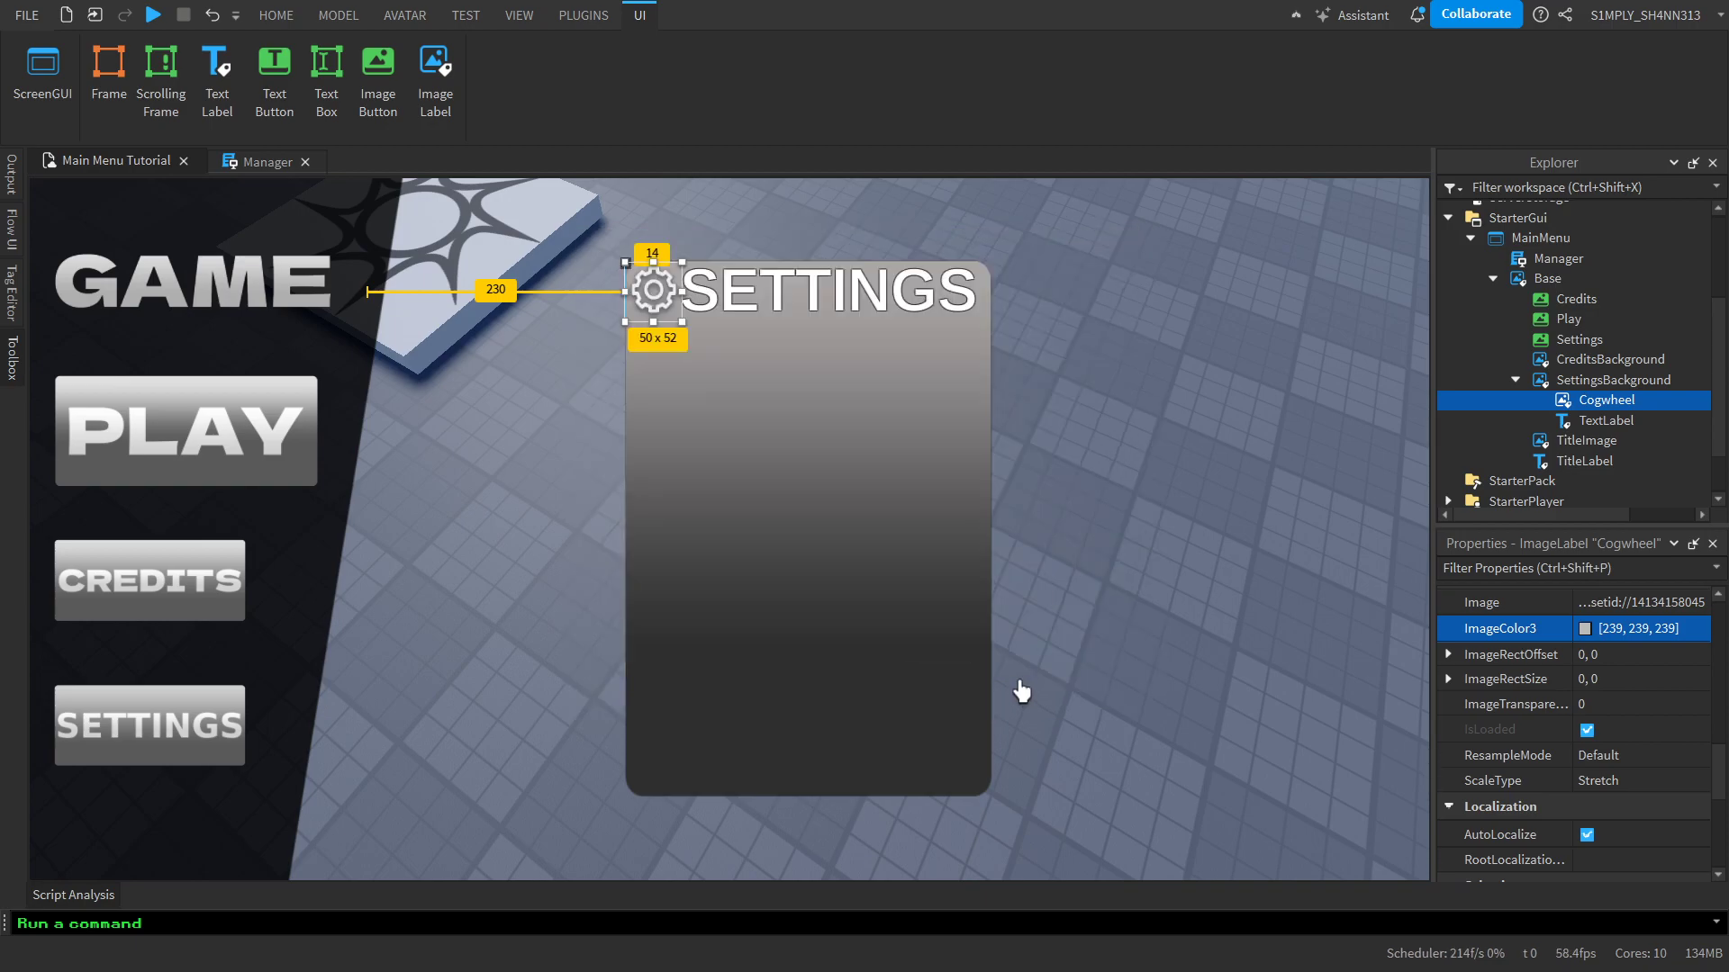
{"action": "left_click", "coordinate": [1072, 600]}
{"action": "right_click_drag", "start_coordinate": [809, 576], "coordinate": [872, 500]}
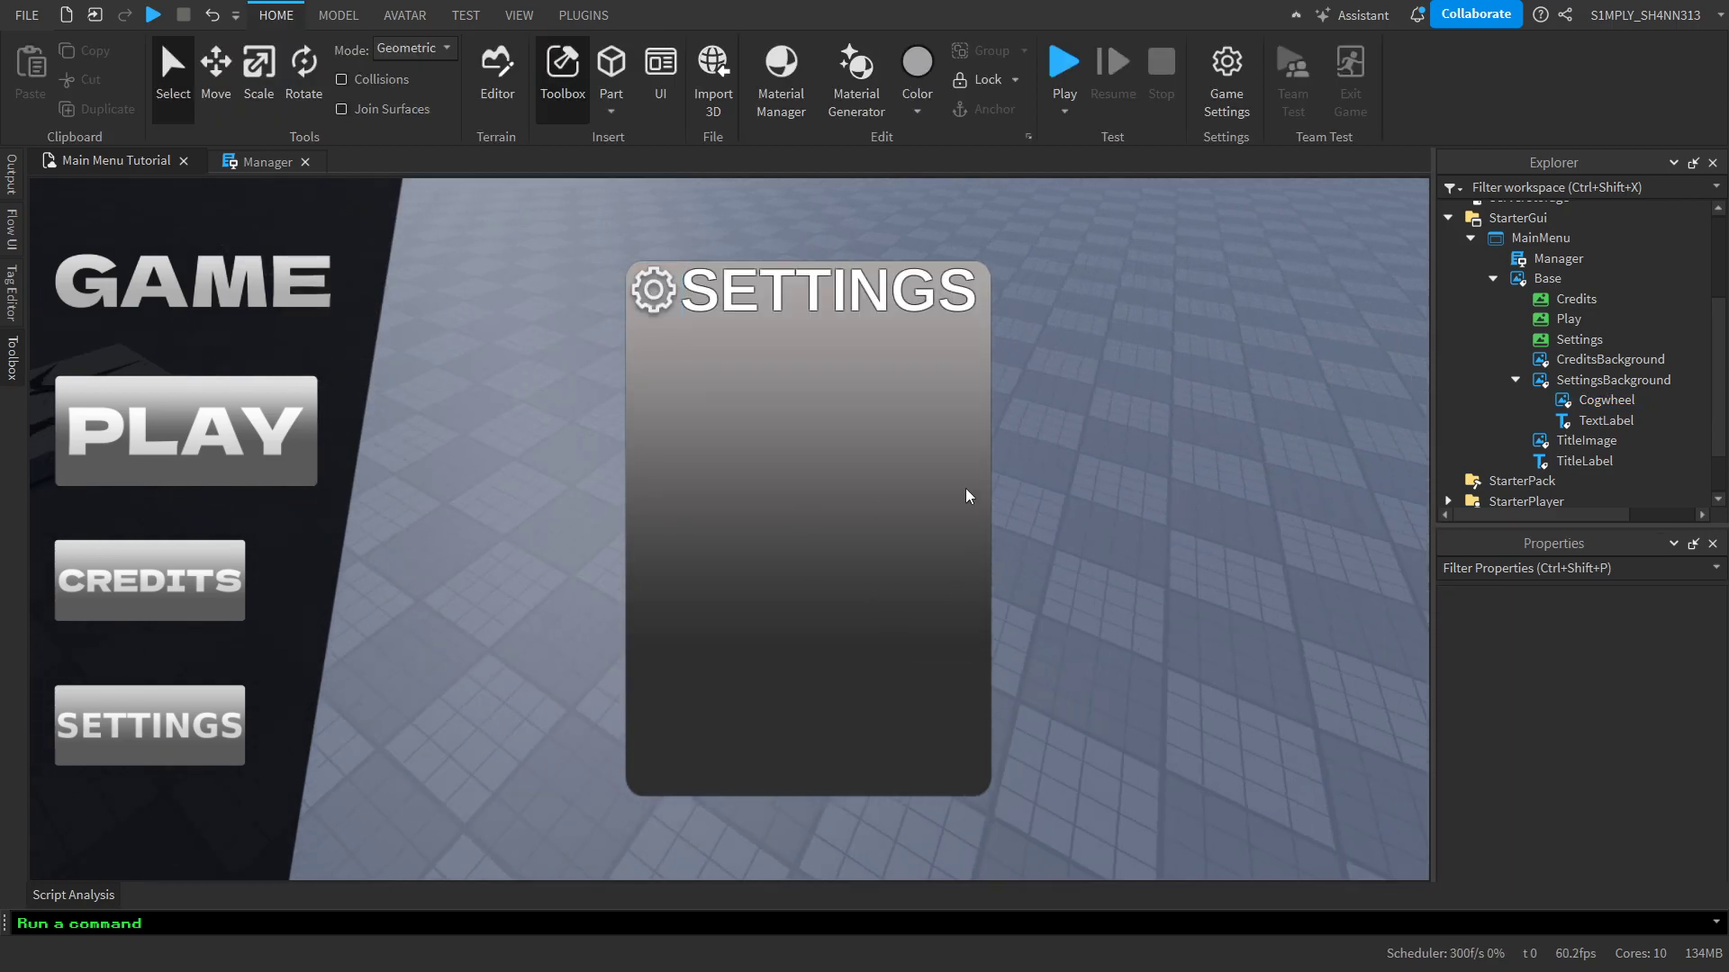
Examine the Cogwheel's image, selection and layout properties
{"action": "left_click", "coordinate": [1605, 421]}
{"action": "left_click", "coordinate": [1606, 400]}
{"action": "scroll", "coordinate": [1548, 702], "scroll_direction": "down", "scroll_amount": 10}
{"action": "scroll", "coordinate": [1545, 711], "scroll_direction": "up", "scroll_amount": 3}
{"action": "scroll", "coordinate": [1545, 711], "scroll_direction": "down", "scroll_amount": 2}
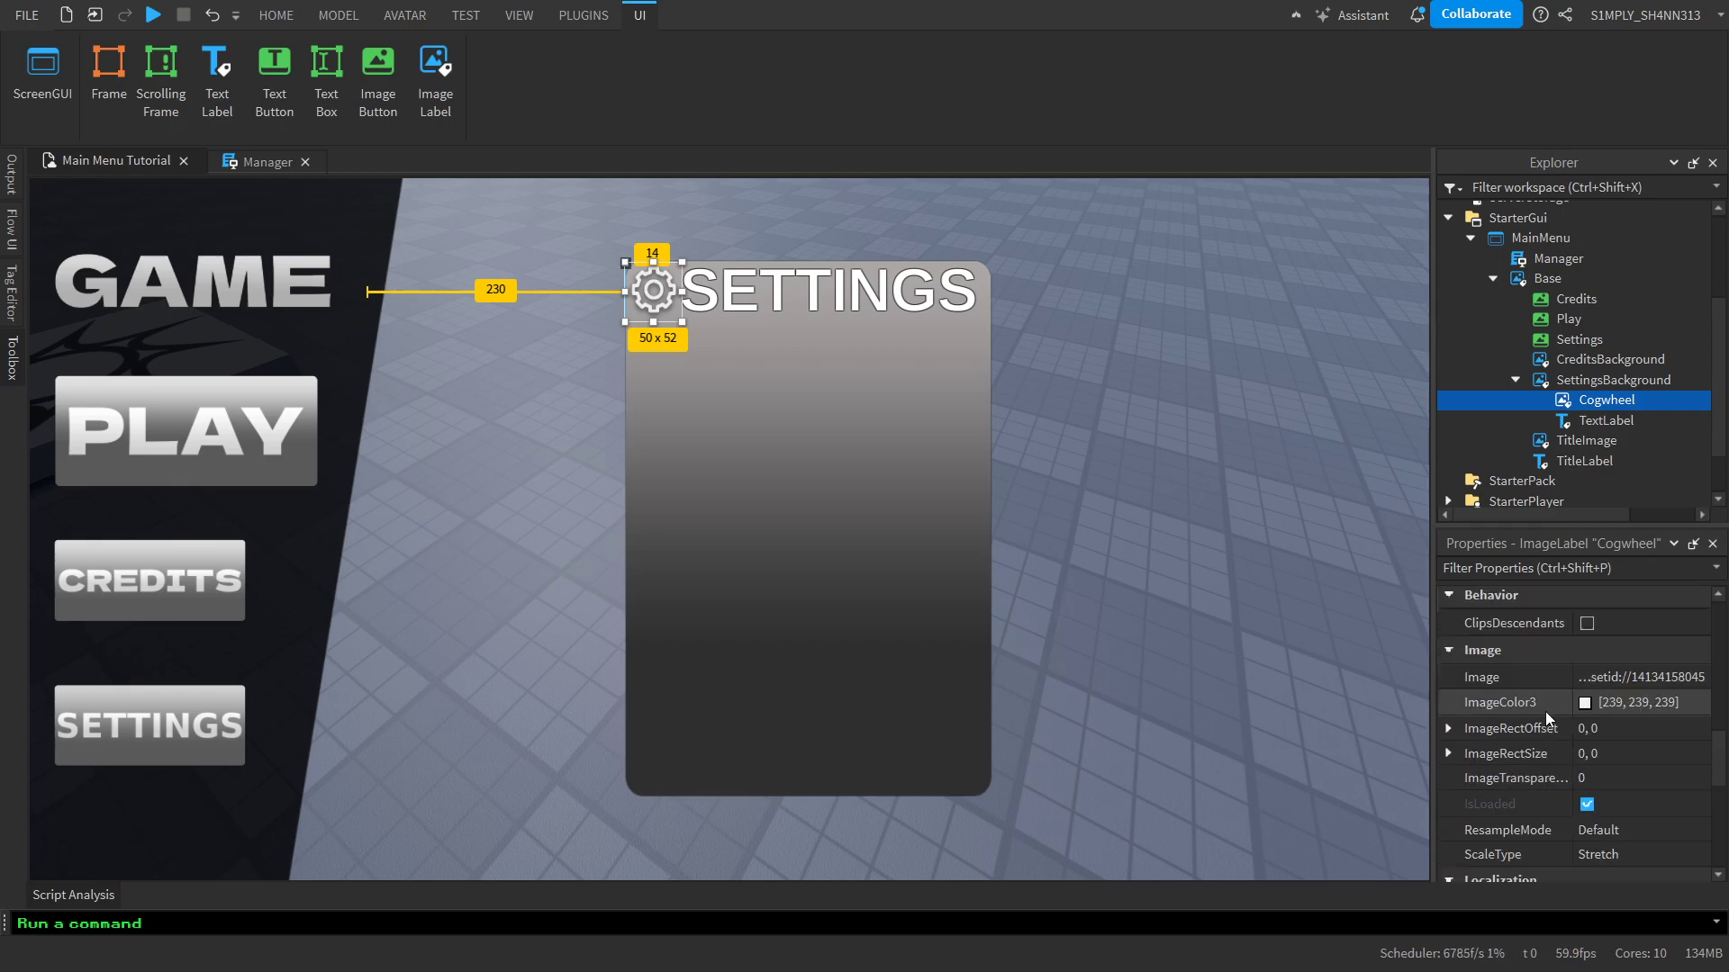
{"action": "scroll", "coordinate": [1545, 711], "scroll_direction": "down", "scroll_amount": 1}
{"action": "scroll", "coordinate": [1545, 712], "scroll_direction": "up", "scroll_amount": 3}
{"action": "scroll", "coordinate": [1545, 711], "scroll_direction": "down", "scroll_amount": 4}
{"action": "scroll", "coordinate": [1545, 712], "scroll_direction": "up", "scroll_amount": 3}
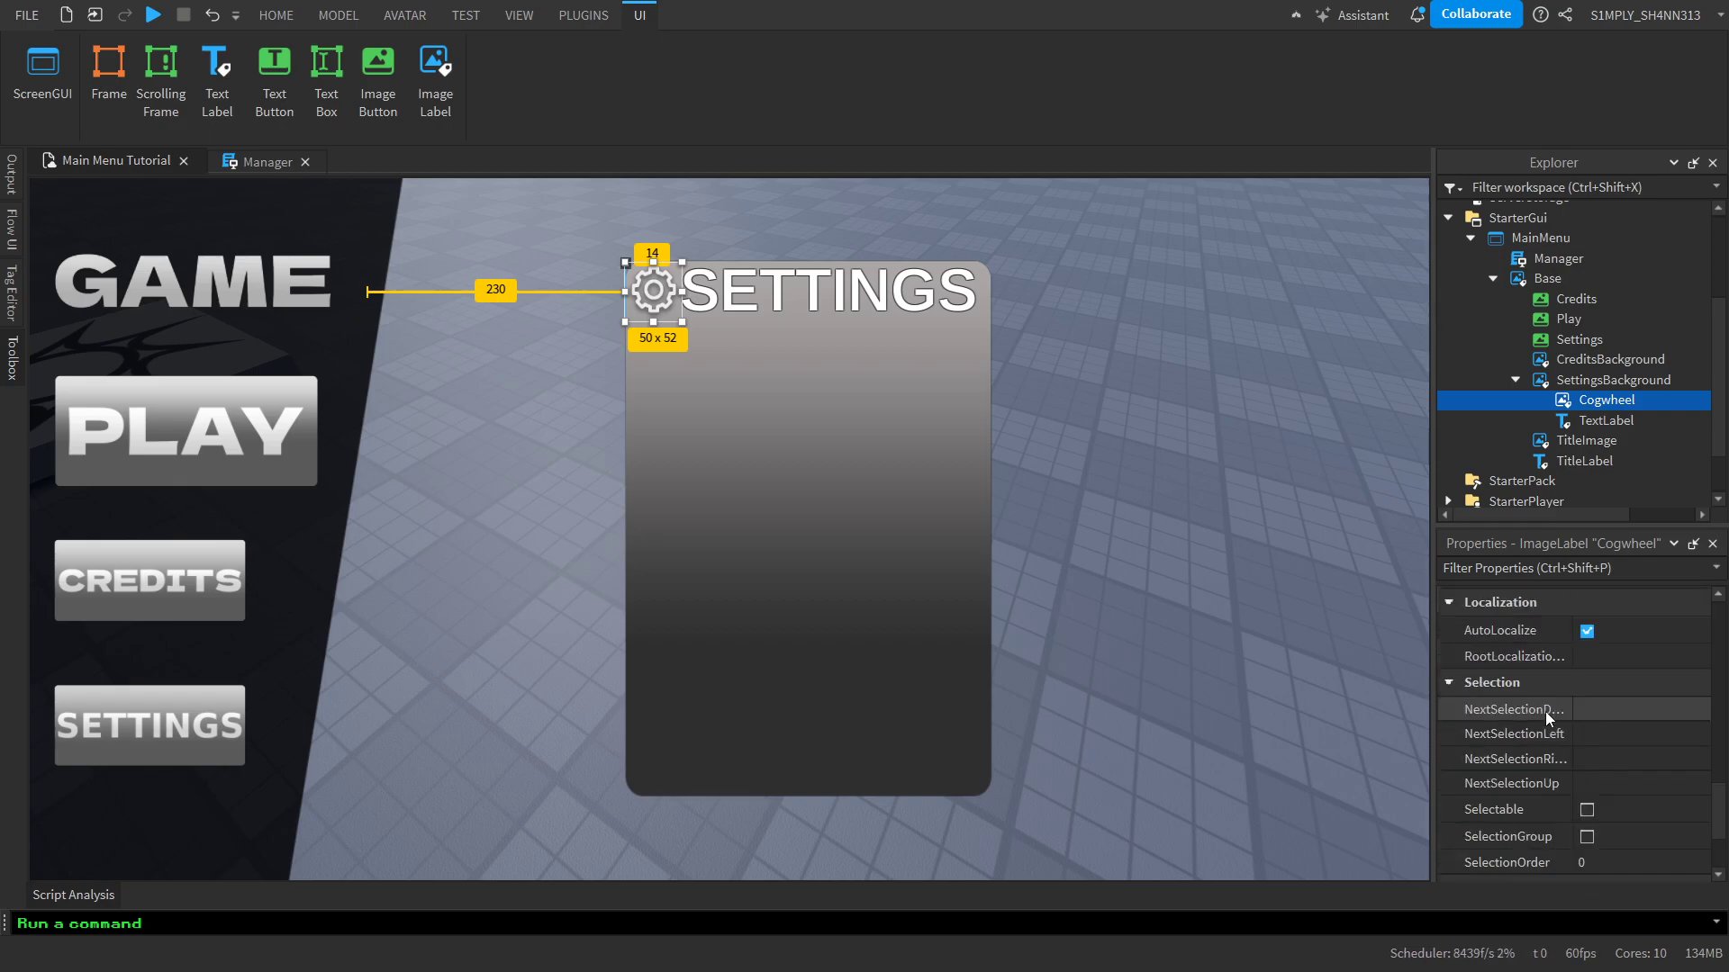
{"action": "scroll", "coordinate": [1545, 711], "scroll_direction": "up", "scroll_amount": 5}
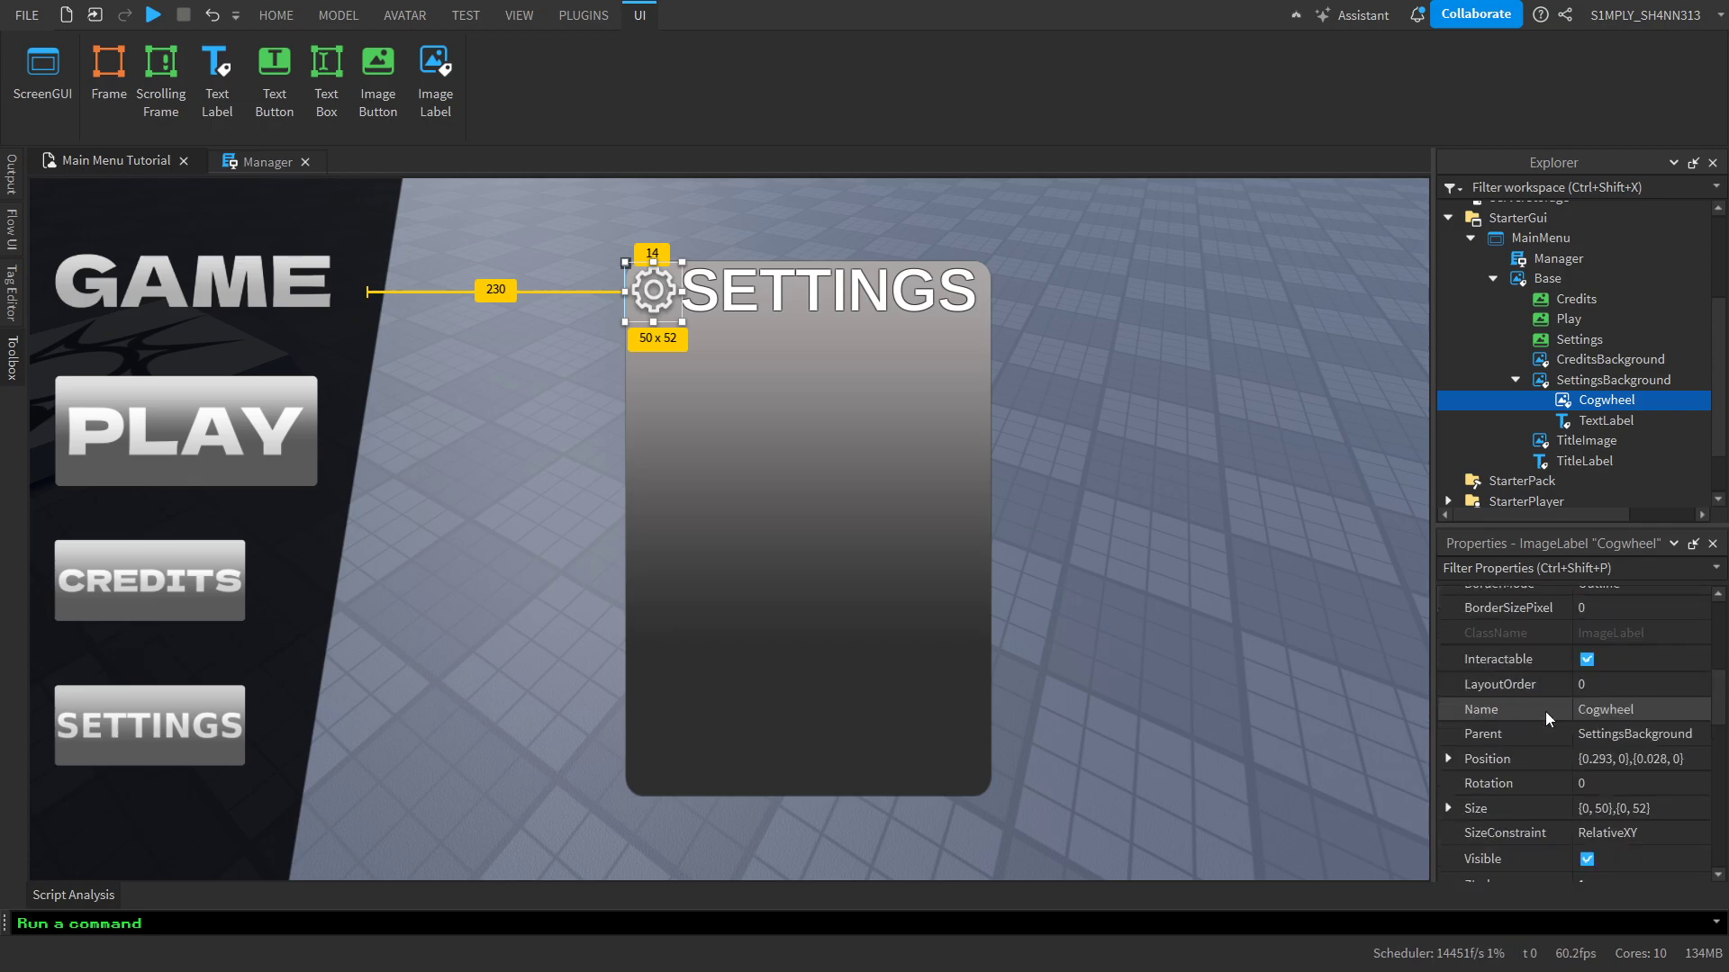
Rename the SETTINGS TextLabel inside SettingsBackground to Title
{"action": "left_click", "coordinate": [1260, 692]}
{"action": "key", "text": "s"}
{"action": "right_click_drag", "start_coordinate": [1260, 690], "coordinate": [1255, 693]}
{"action": "double_click", "coordinate": [1604, 421]}
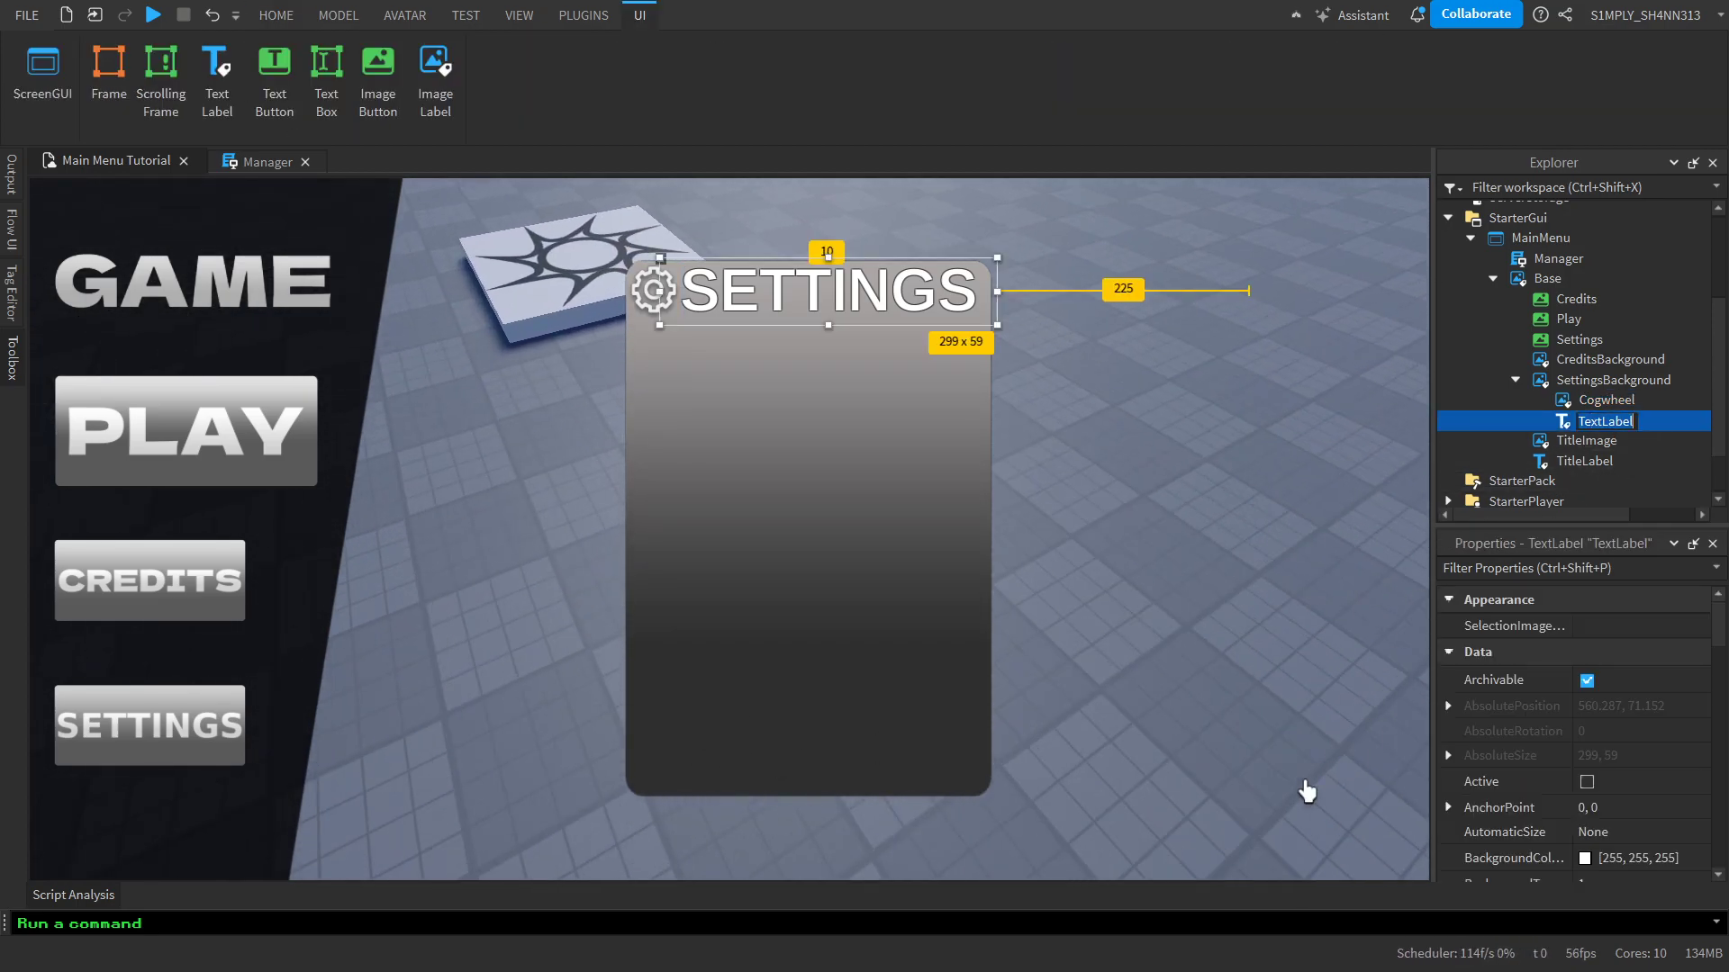
{"action": "type", "text": "Title"}
{"action": "key", "text": "Return"}
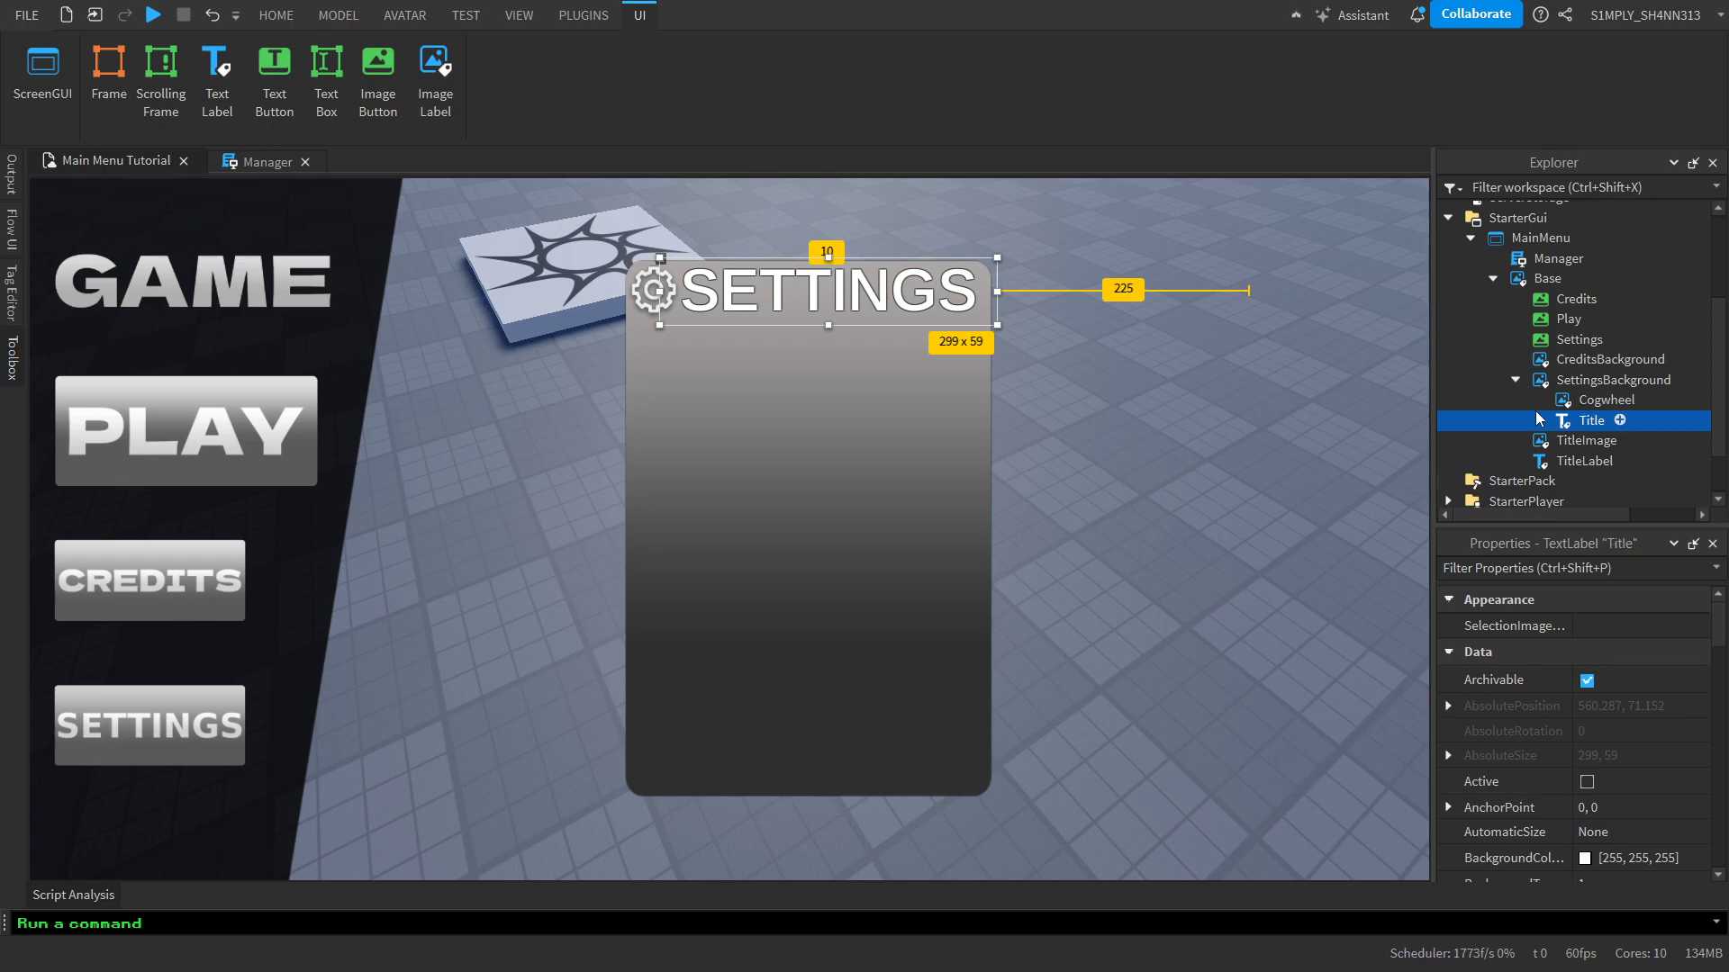
Preview the main menu in the iPad 7th Generation device emulator, and return to the normal viewport
{"action": "mouse_move", "coordinate": [1686, 383]}
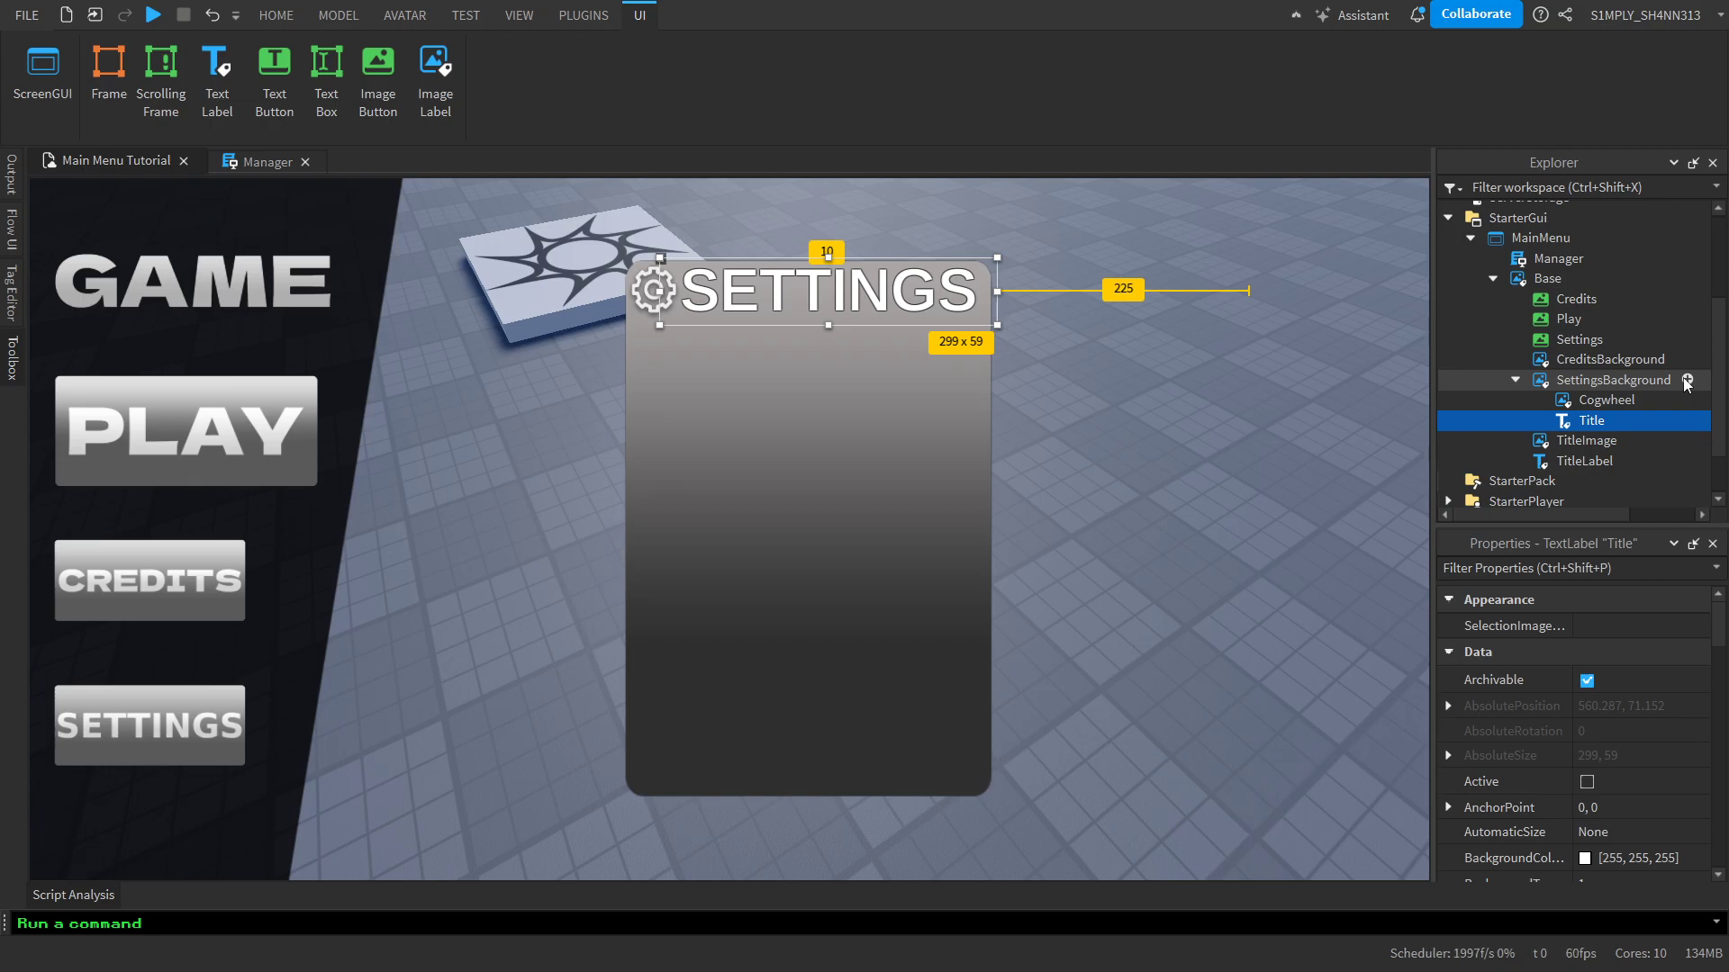
{"action": "left_click", "coordinate": [1260, 510]}
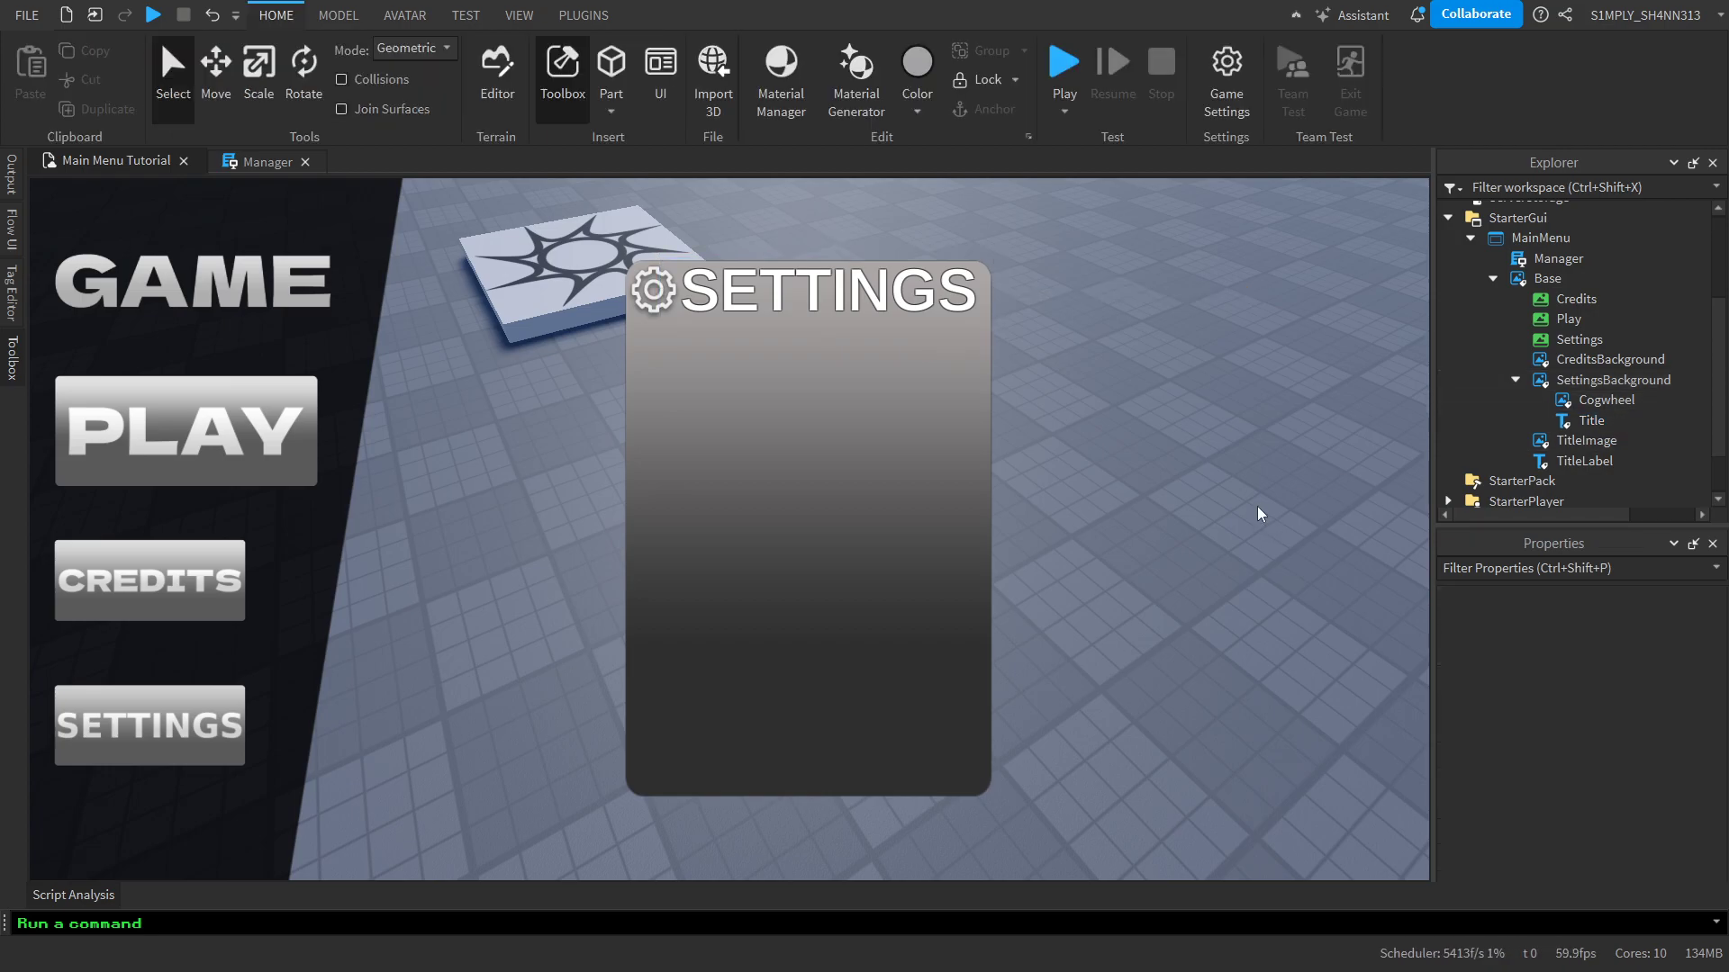
{"action": "left_click", "coordinate": [519, 15]}
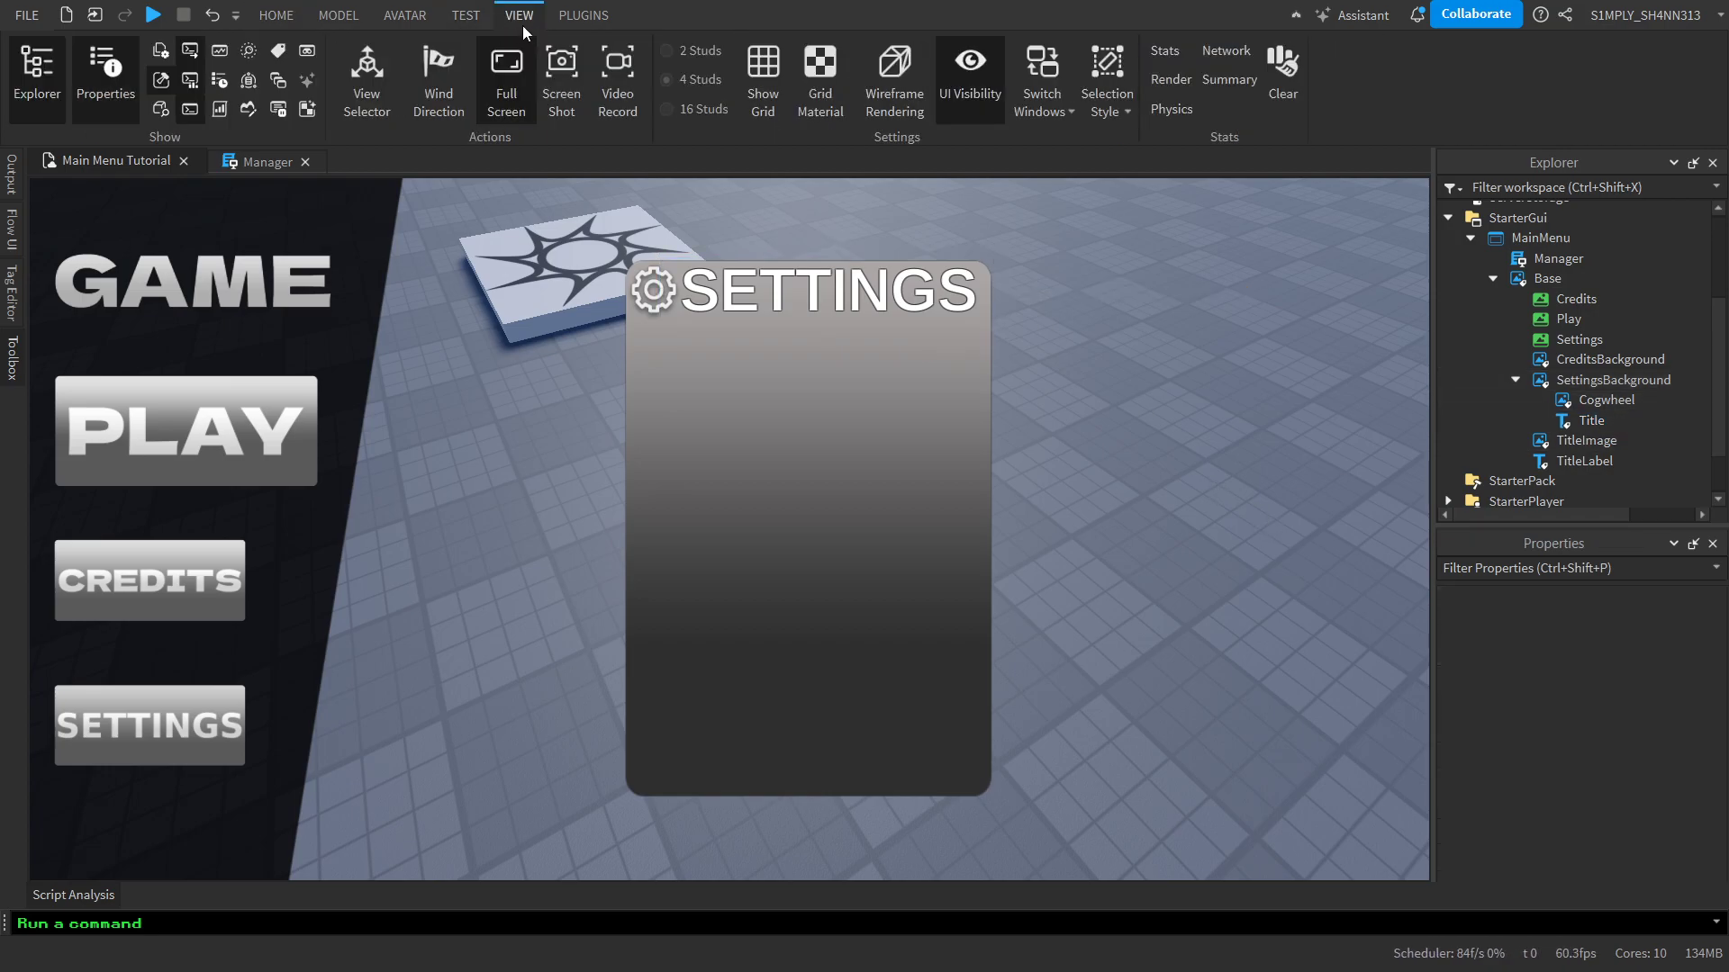
{"action": "left_click", "coordinate": [462, 18]}
{"action": "left_click", "coordinate": [444, 65]}
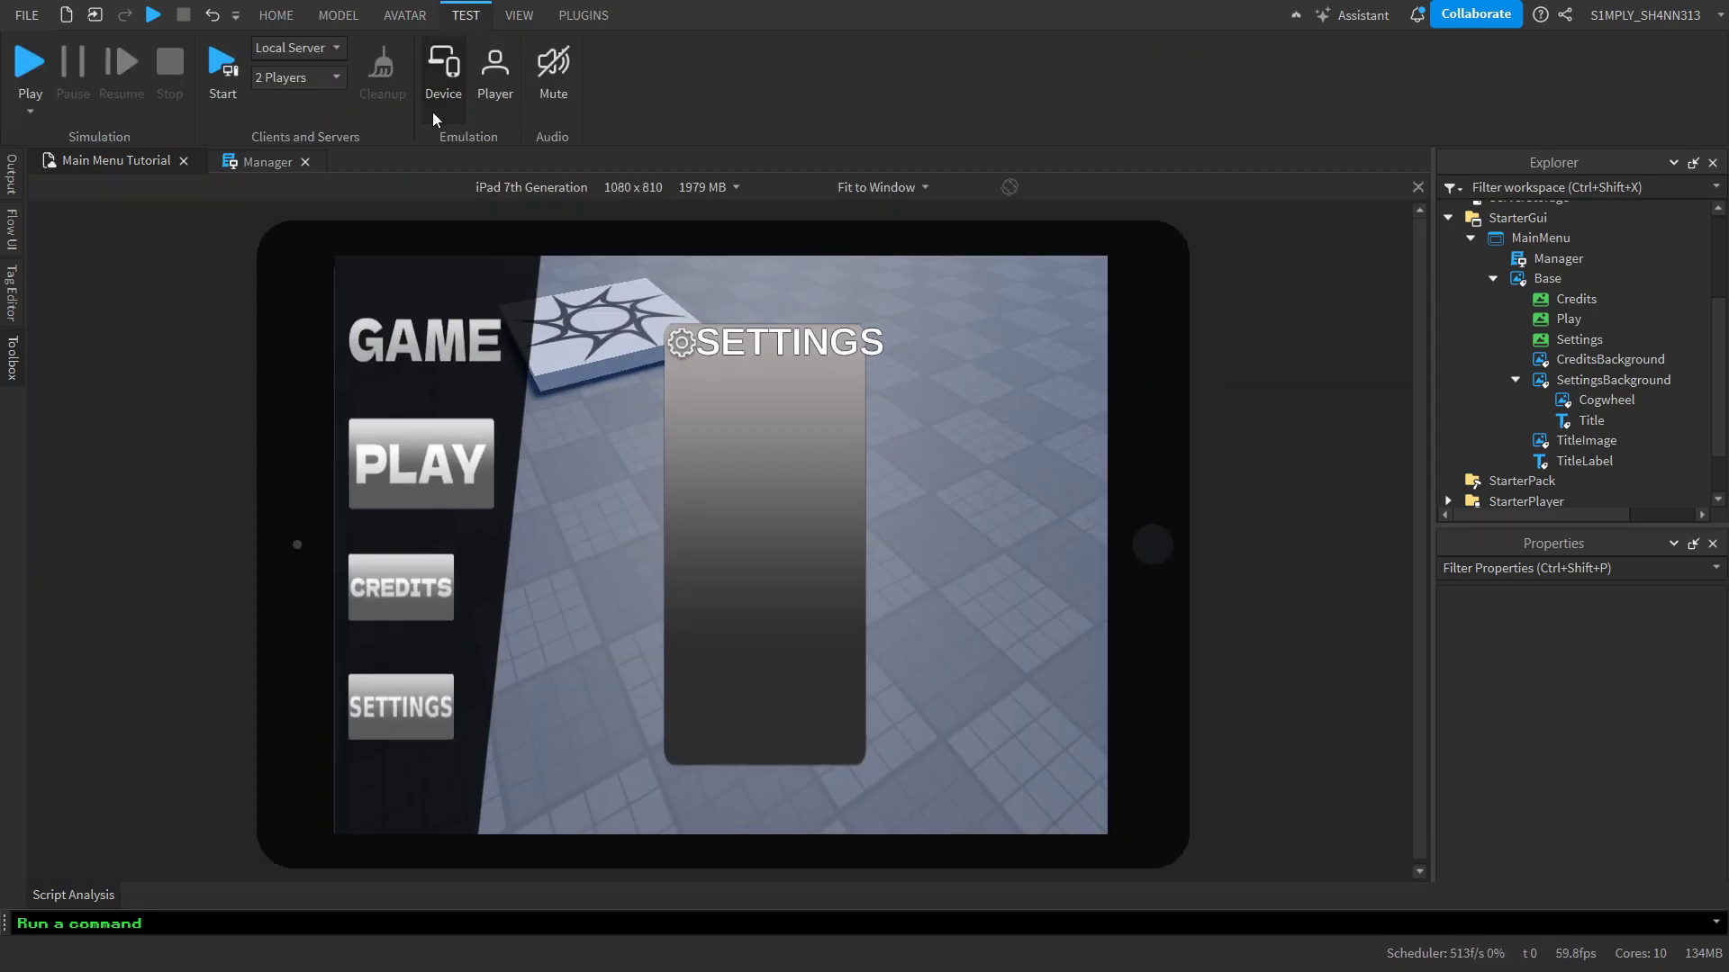
{"action": "right_click_drag", "start_coordinate": [961, 580], "coordinate": [961, 580]}
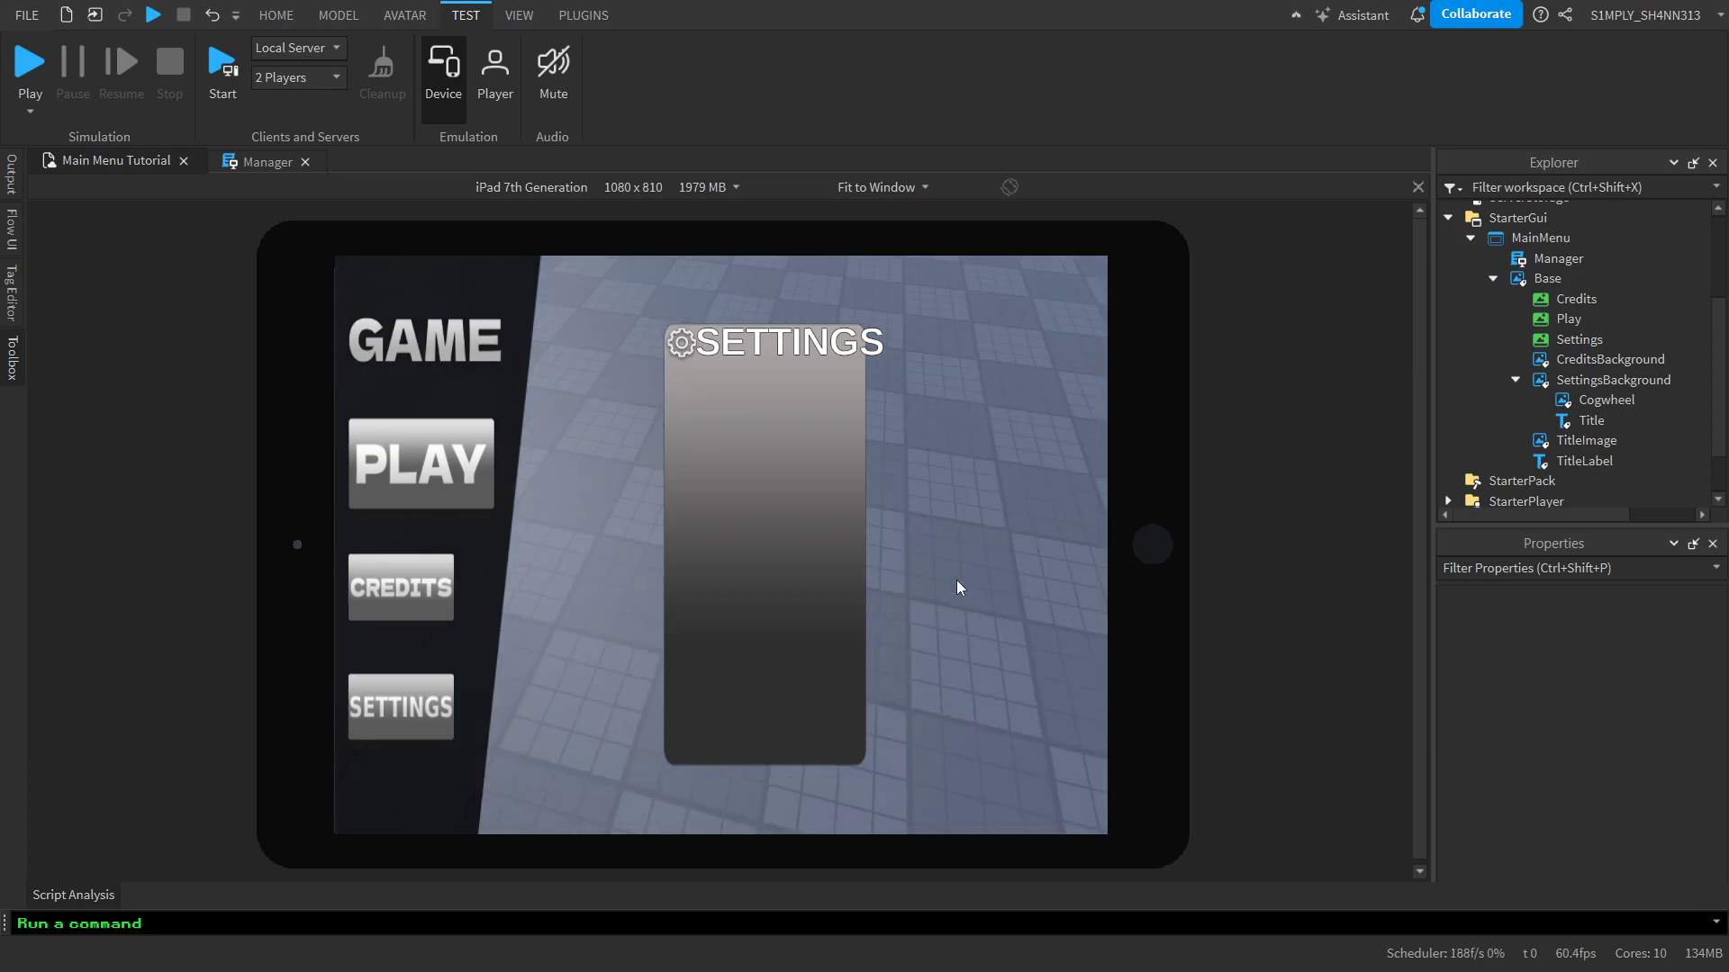
{"action": "left_click", "coordinate": [425, 81]}
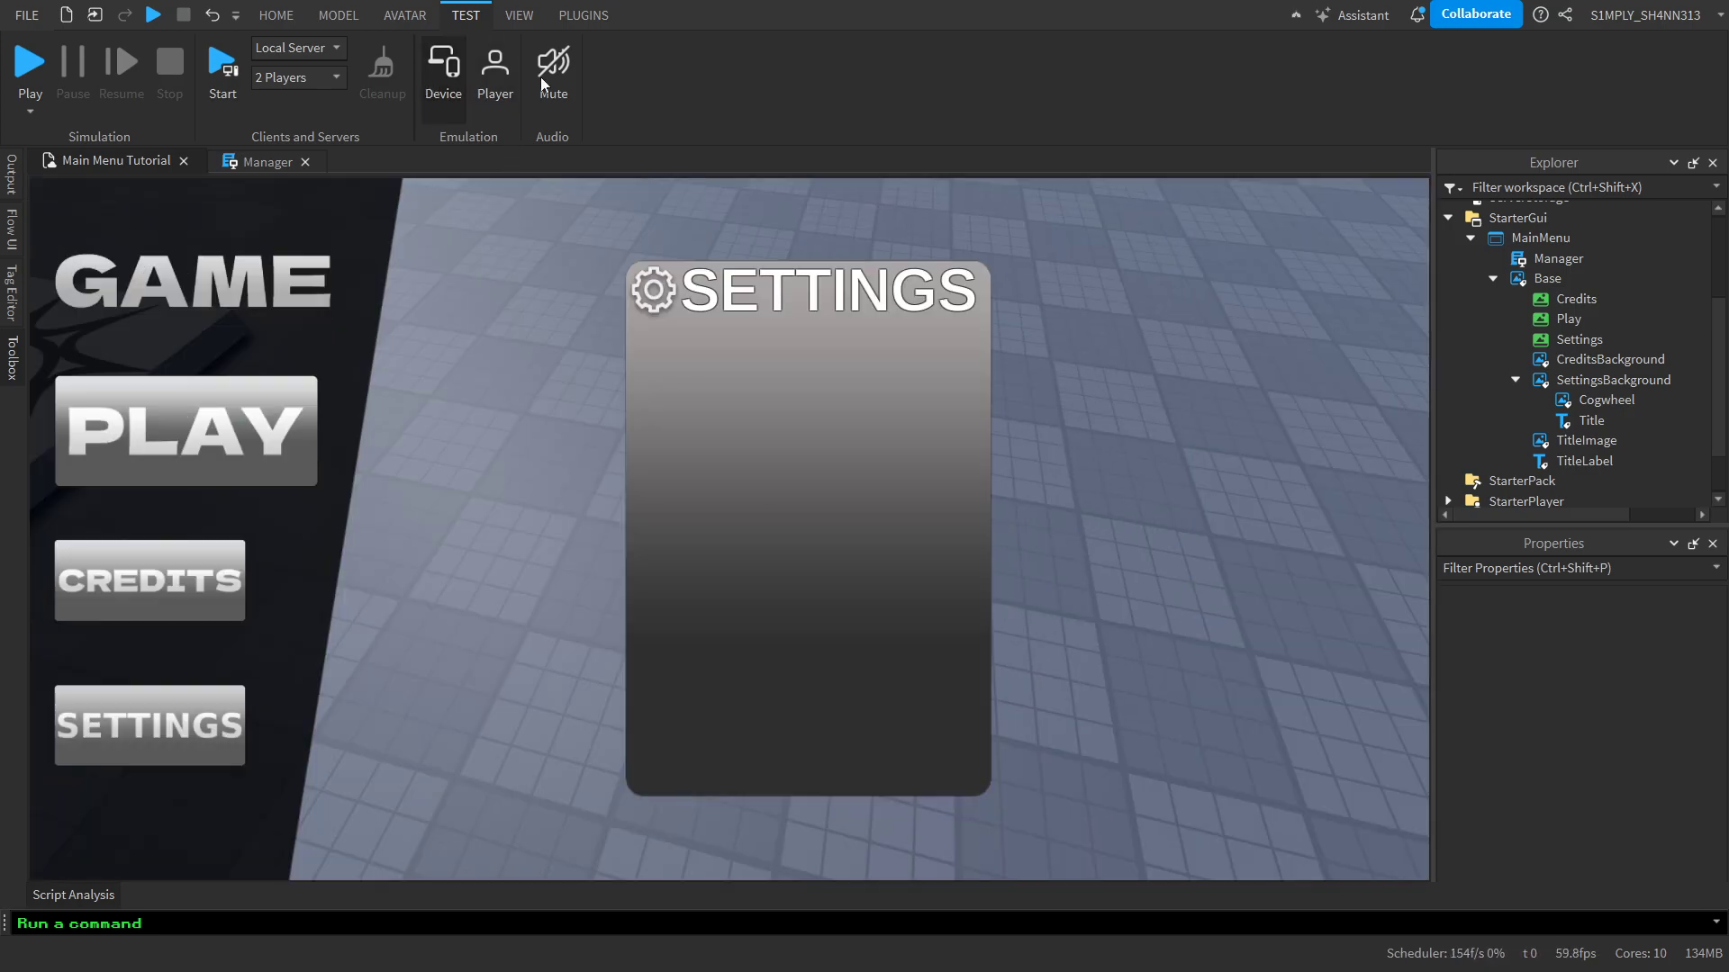
Convert SettingsBackground's position and size to Scale units with AutoScale Lite, and add an aspect ratio constraint to it
{"action": "left_click", "coordinate": [1619, 387]}
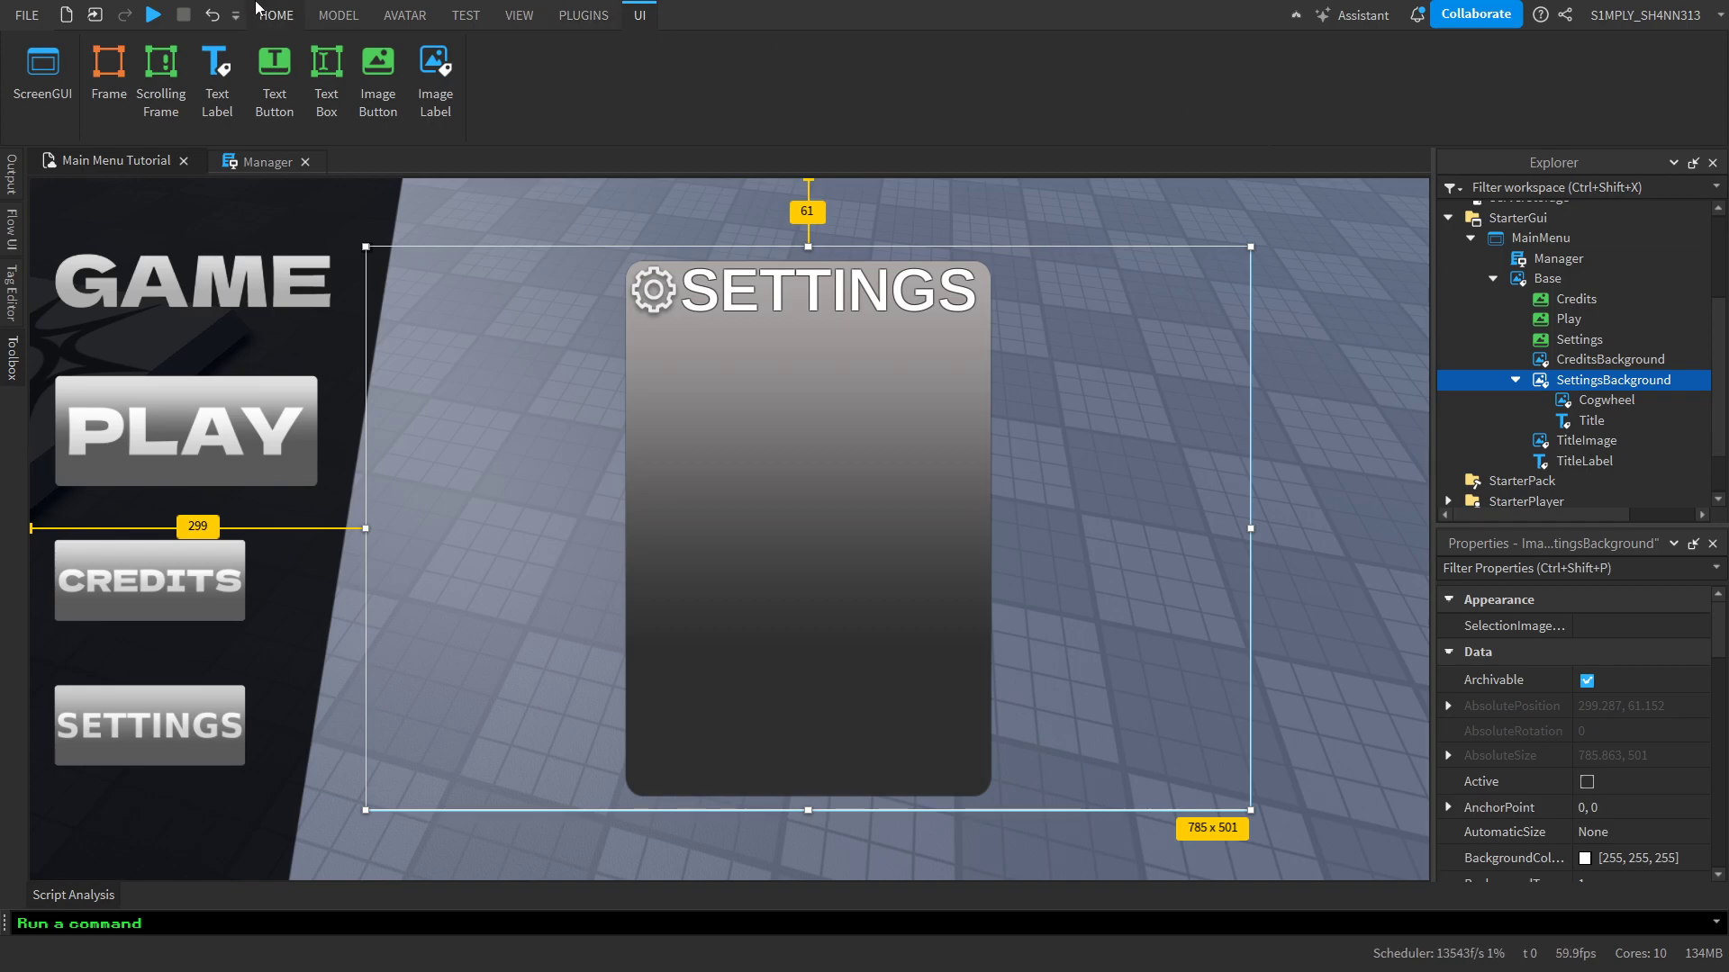
{"action": "left_click", "coordinate": [587, 17]}
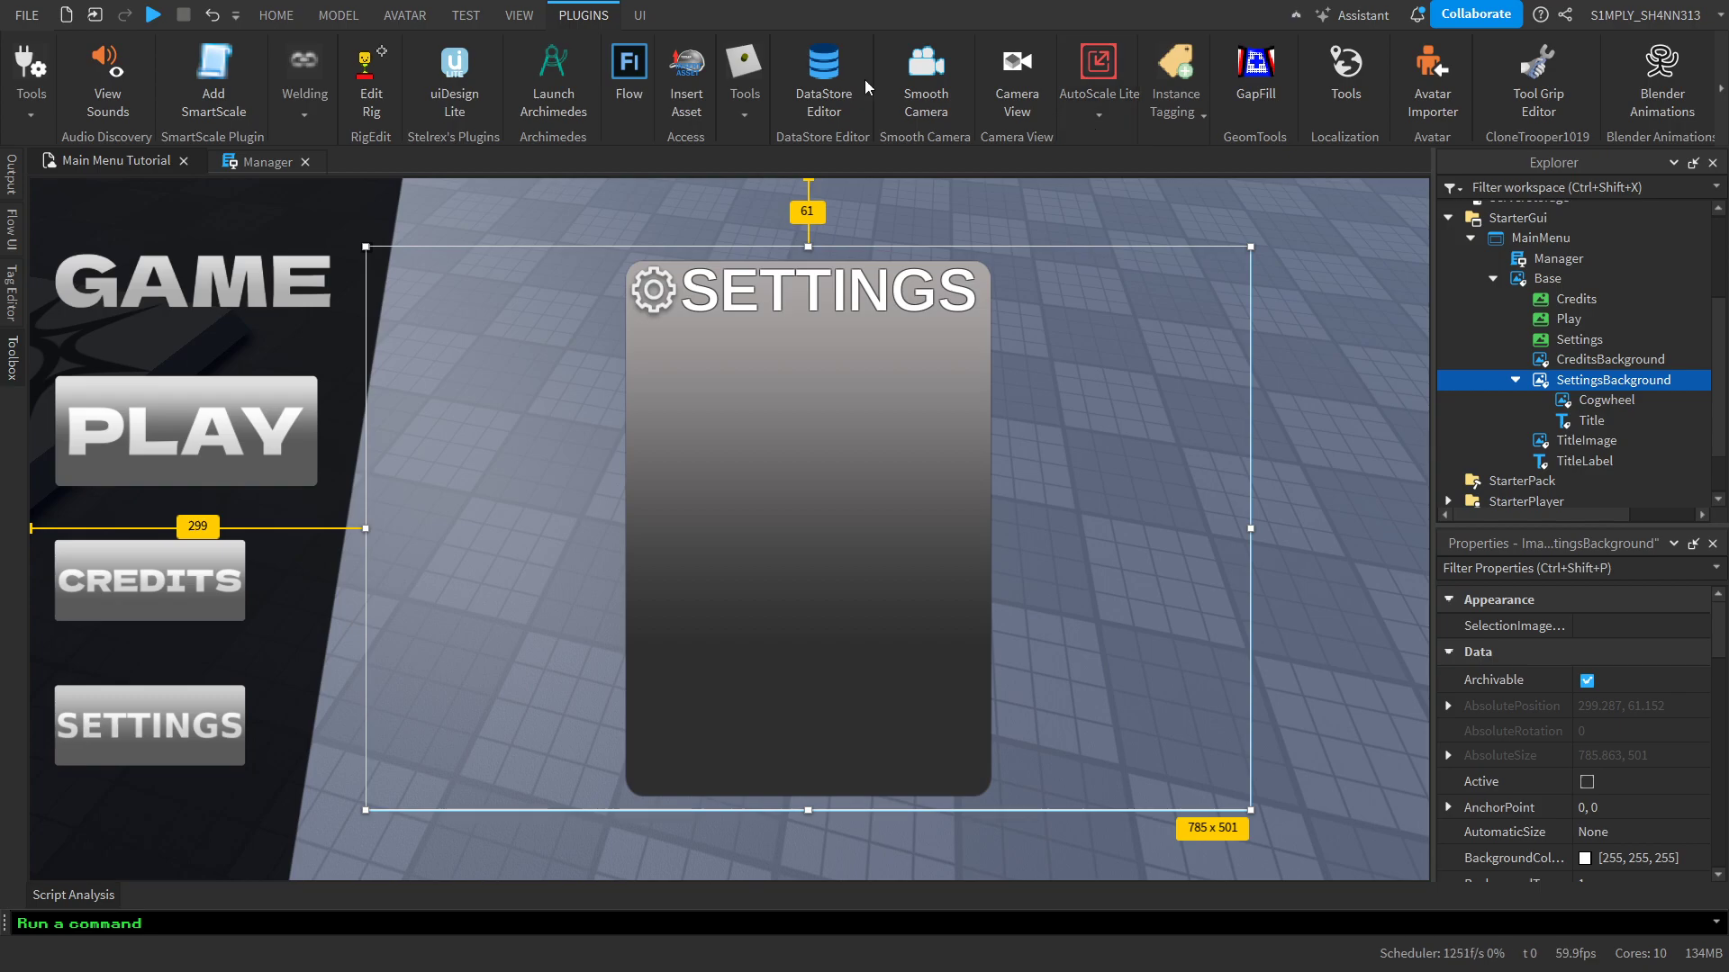
{"action": "left_click", "coordinate": [1069, 92]}
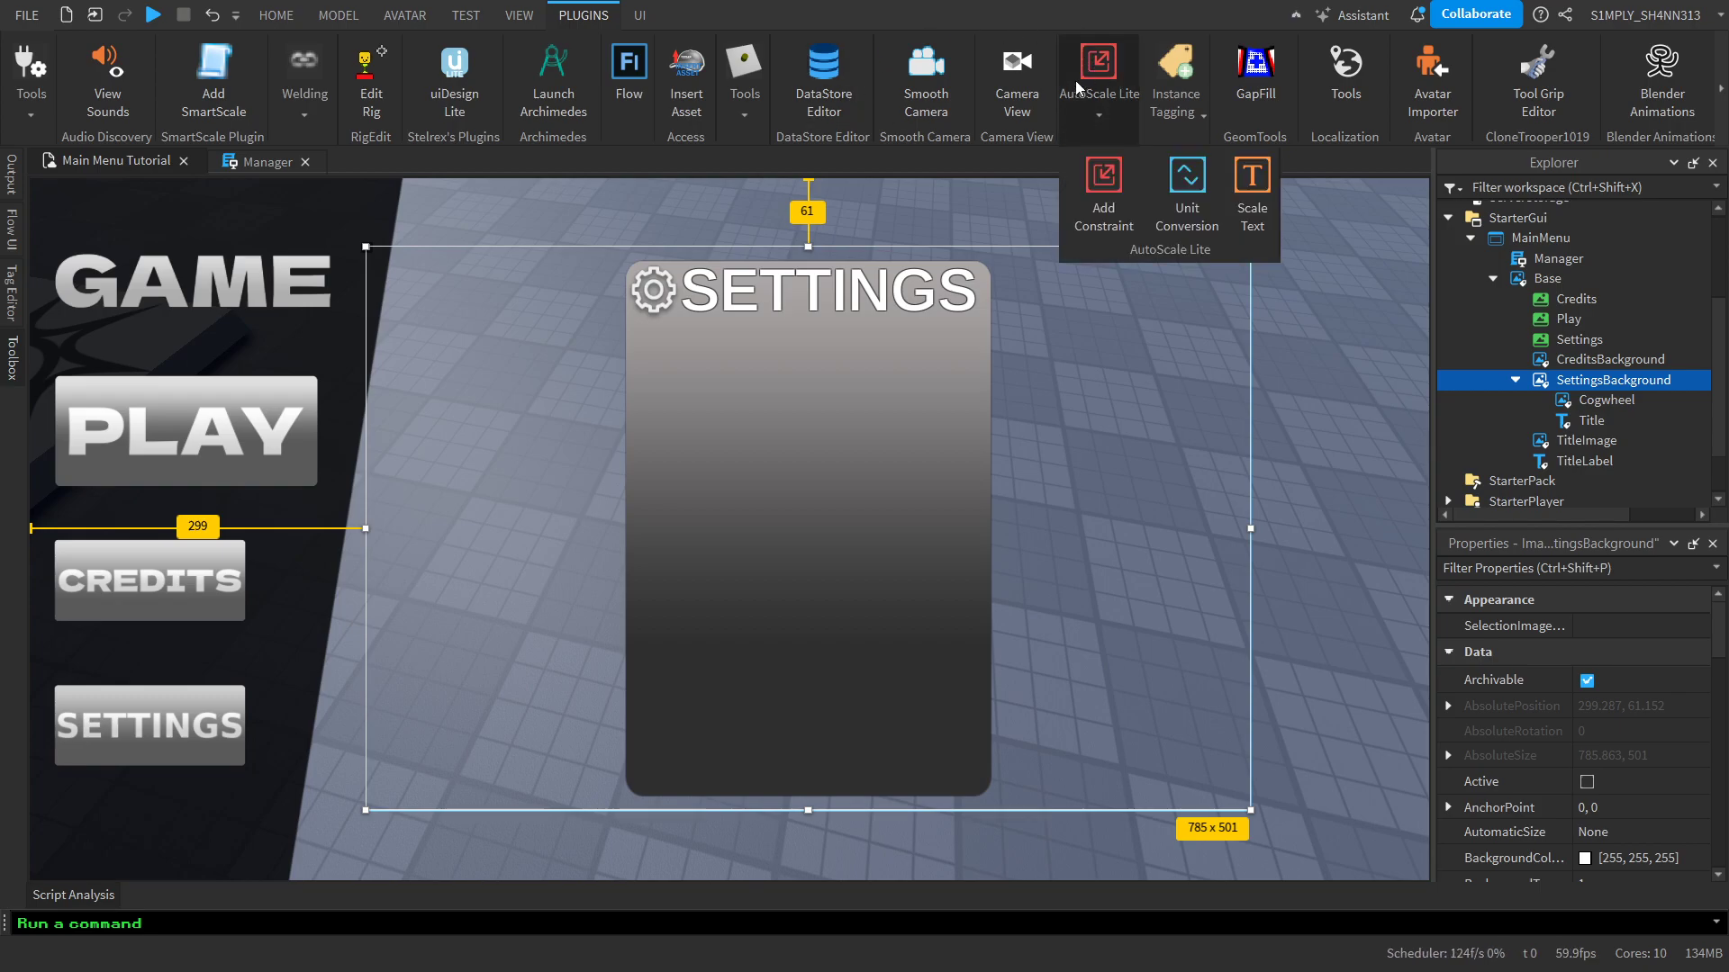
{"action": "left_click", "coordinate": [1170, 193]}
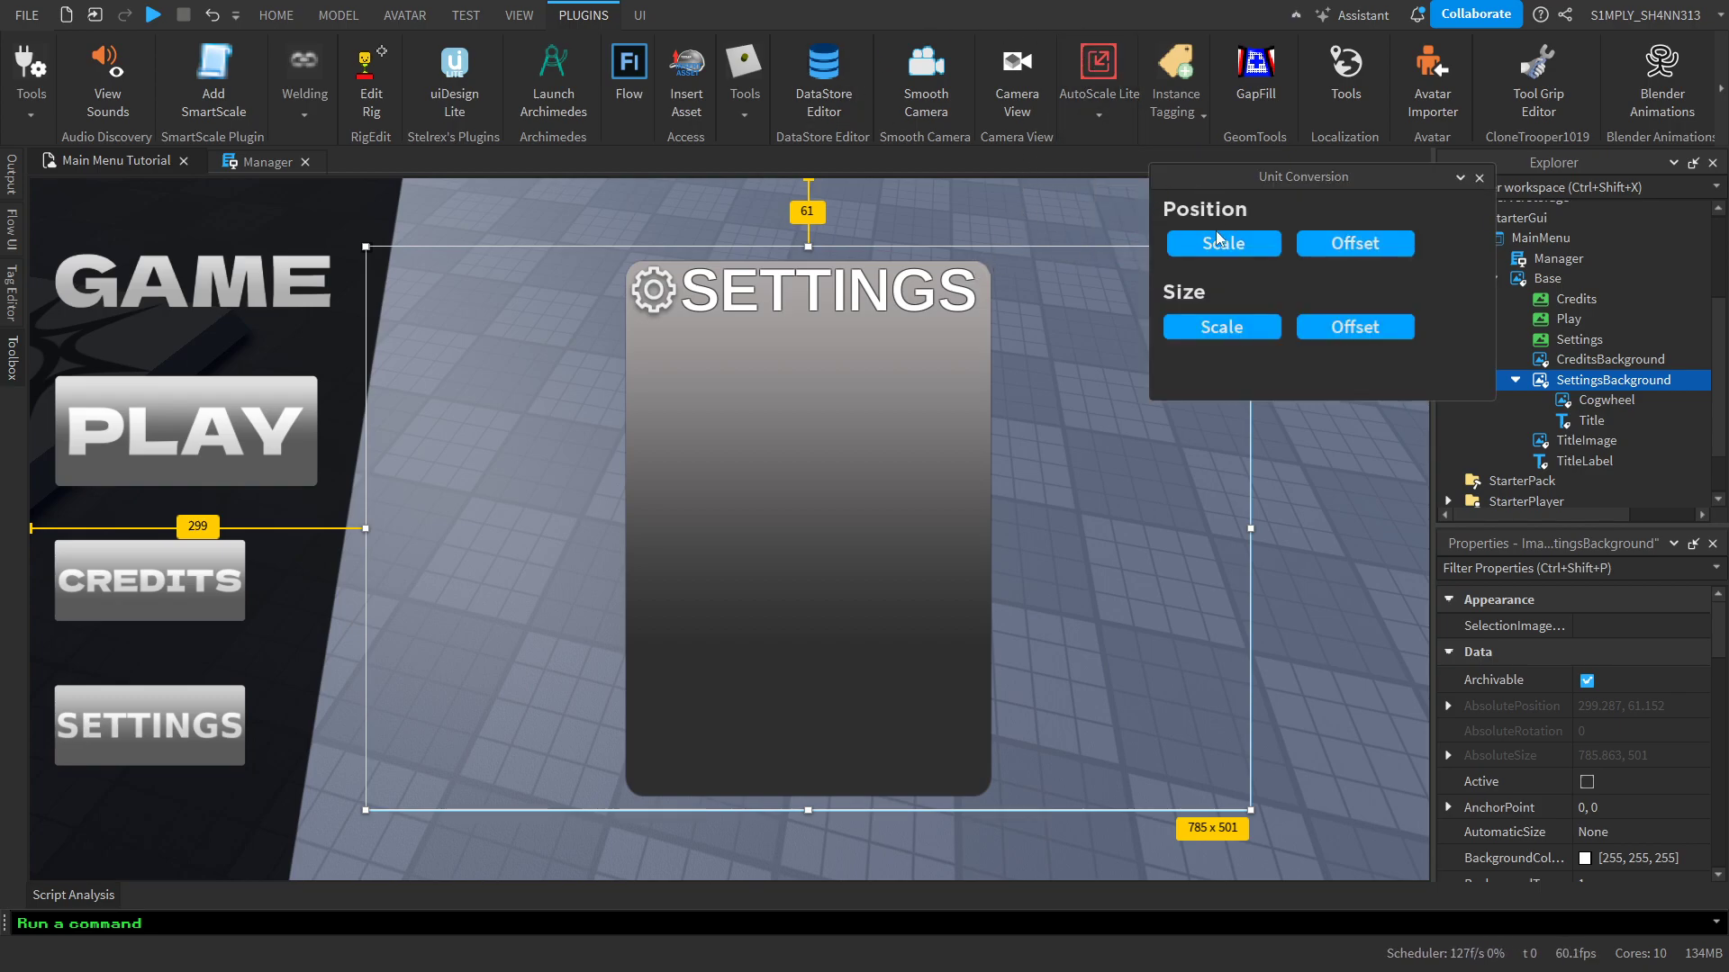
{"action": "left_click", "coordinate": [1211, 245]}
{"action": "left_click", "coordinate": [1241, 331]}
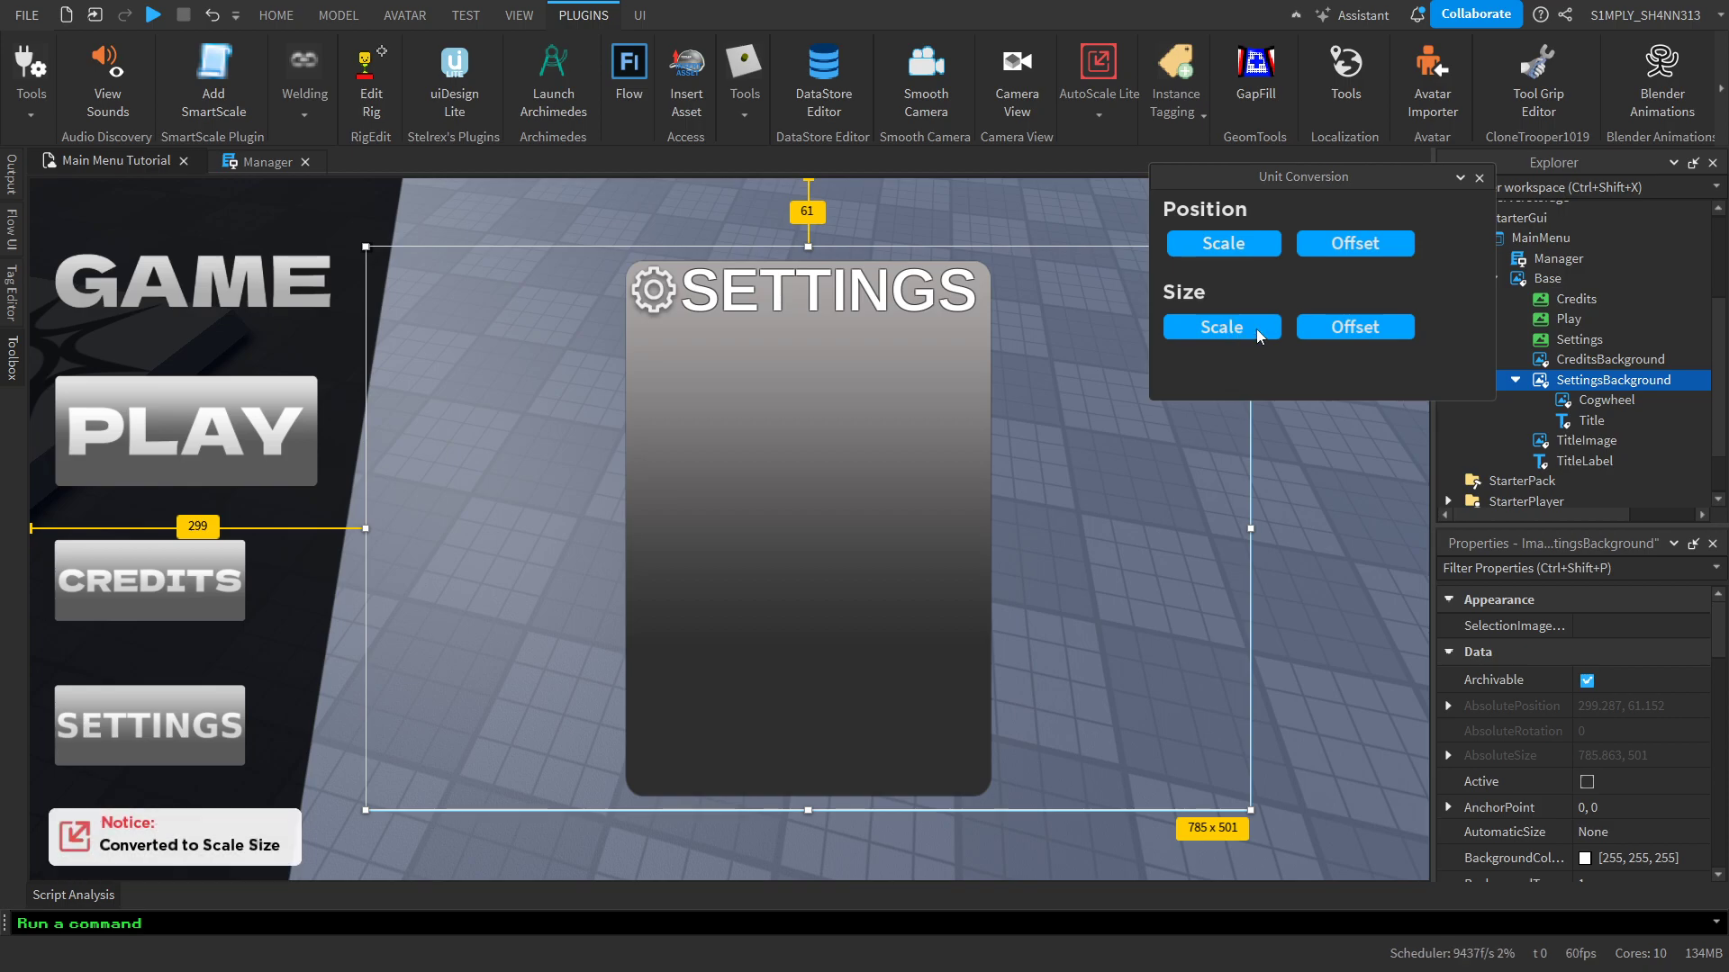
{"action": "left_click", "coordinate": [1479, 179]}
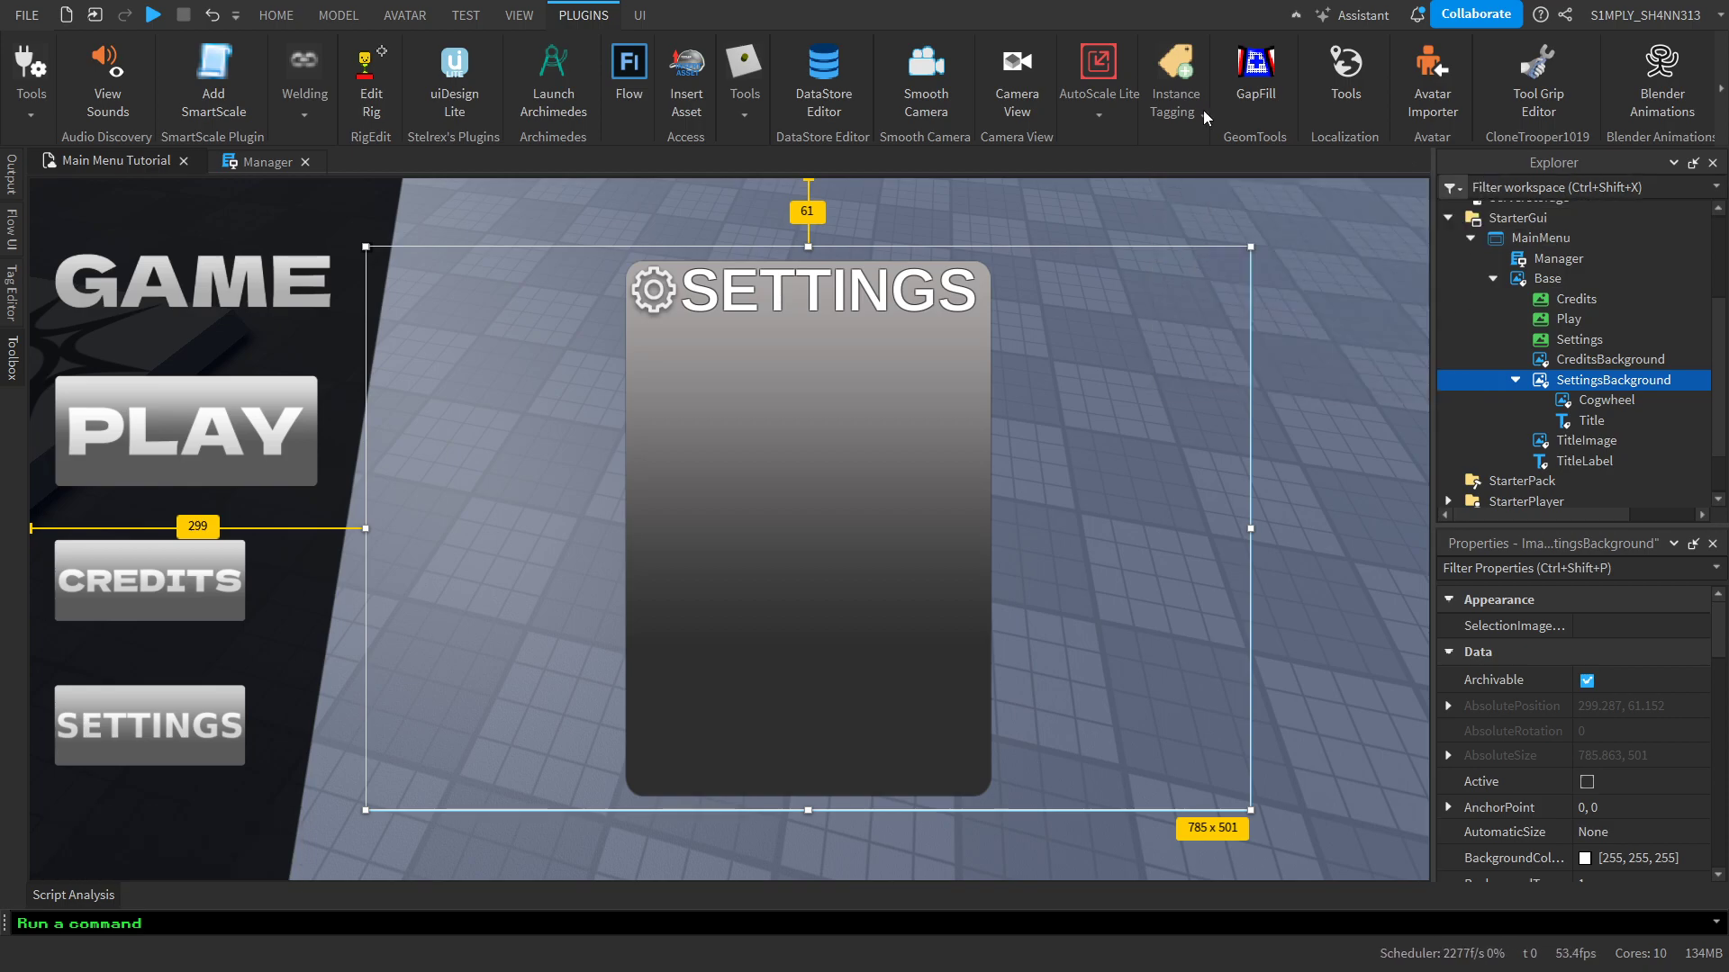
{"action": "left_click", "coordinate": [1100, 81]}
{"action": "left_click", "coordinate": [1102, 205]}
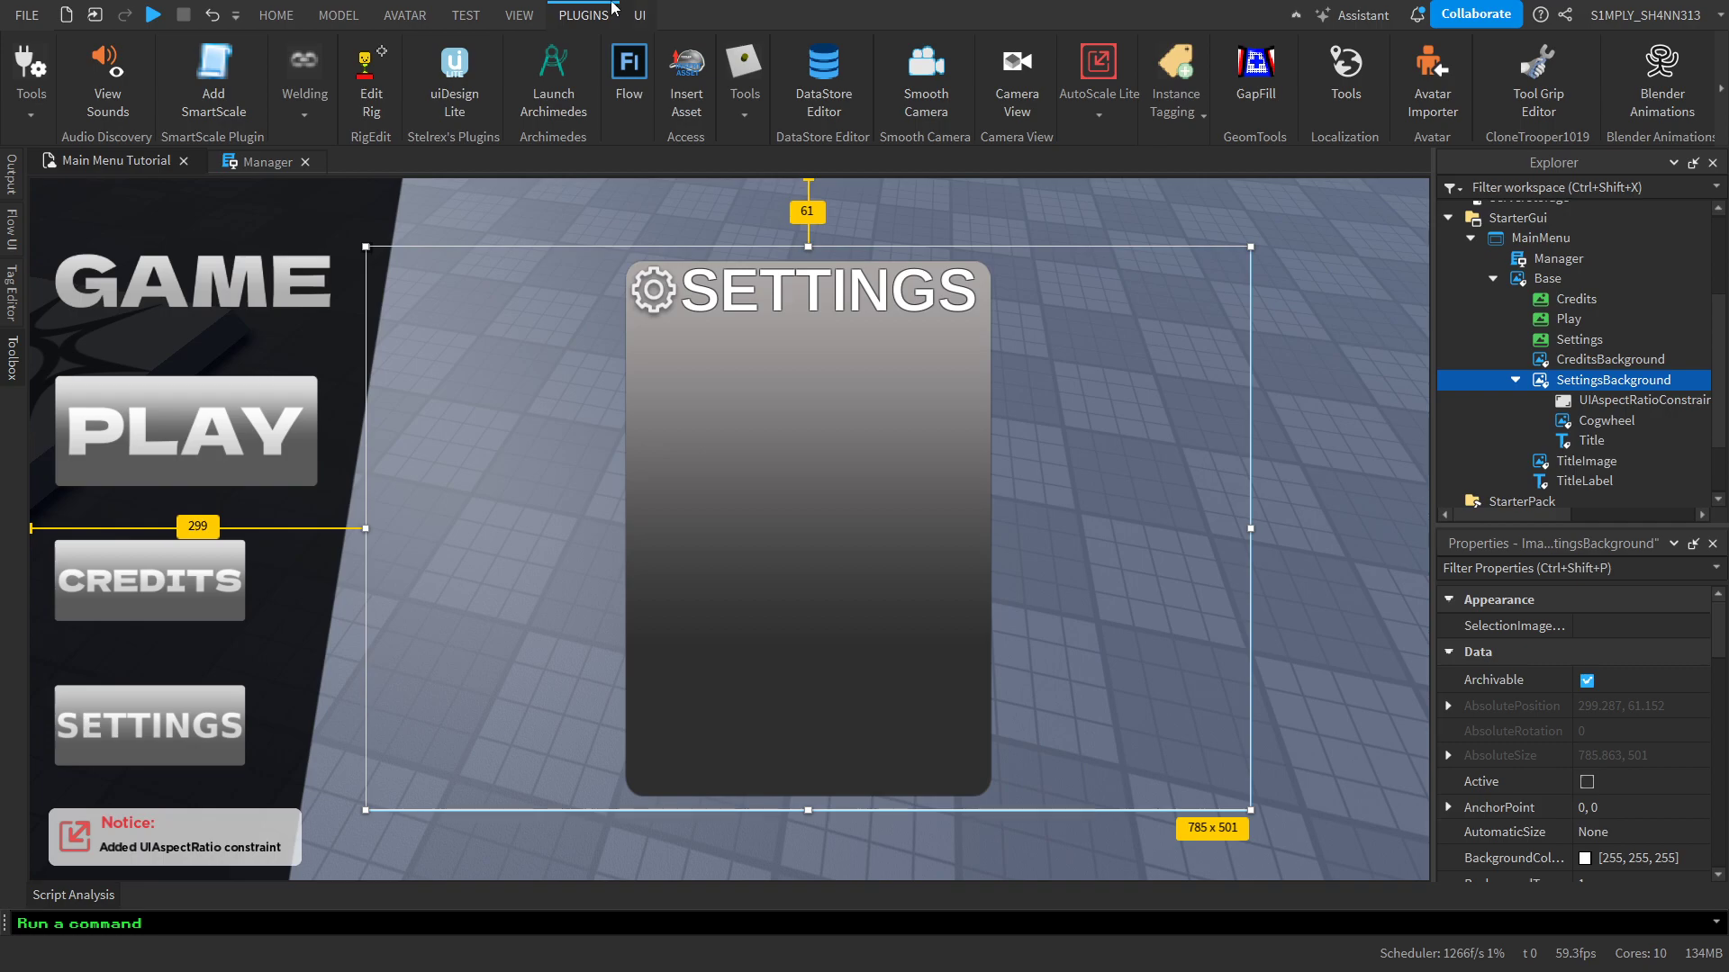
Check how the SETTINGS heading and Cogwheel fit the panel in the iPad device emulator, and turn emulation off
{"action": "left_click", "coordinate": [466, 16]}
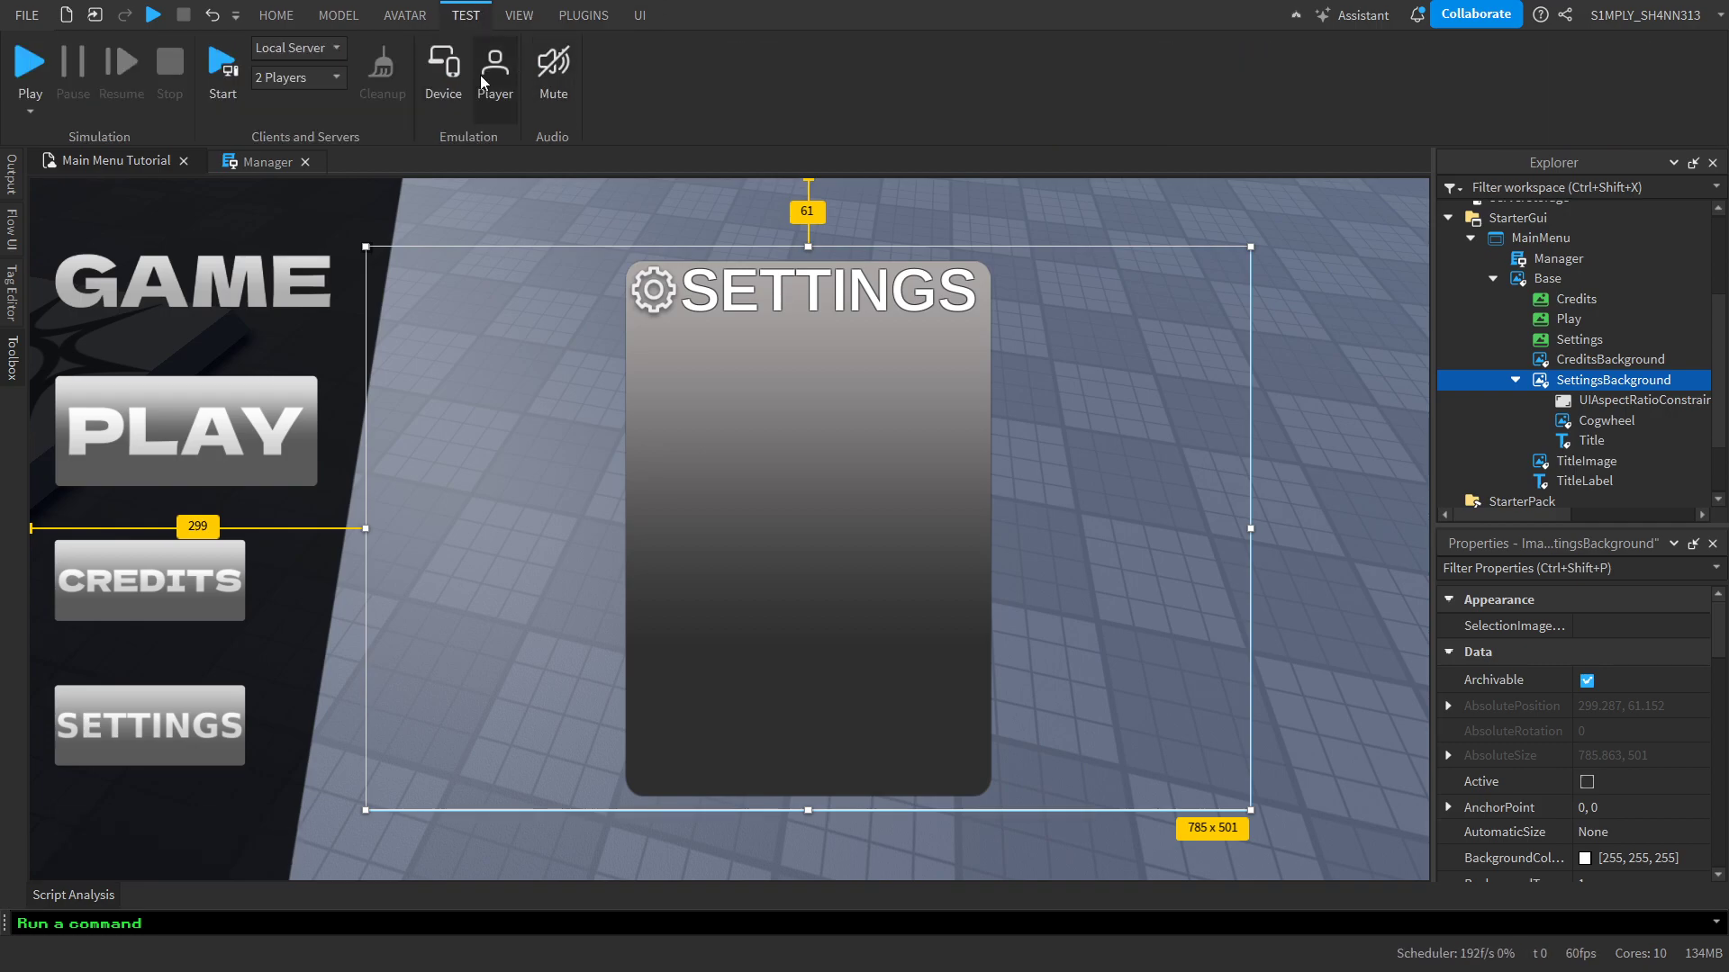
{"action": "left_click", "coordinate": [443, 79]}
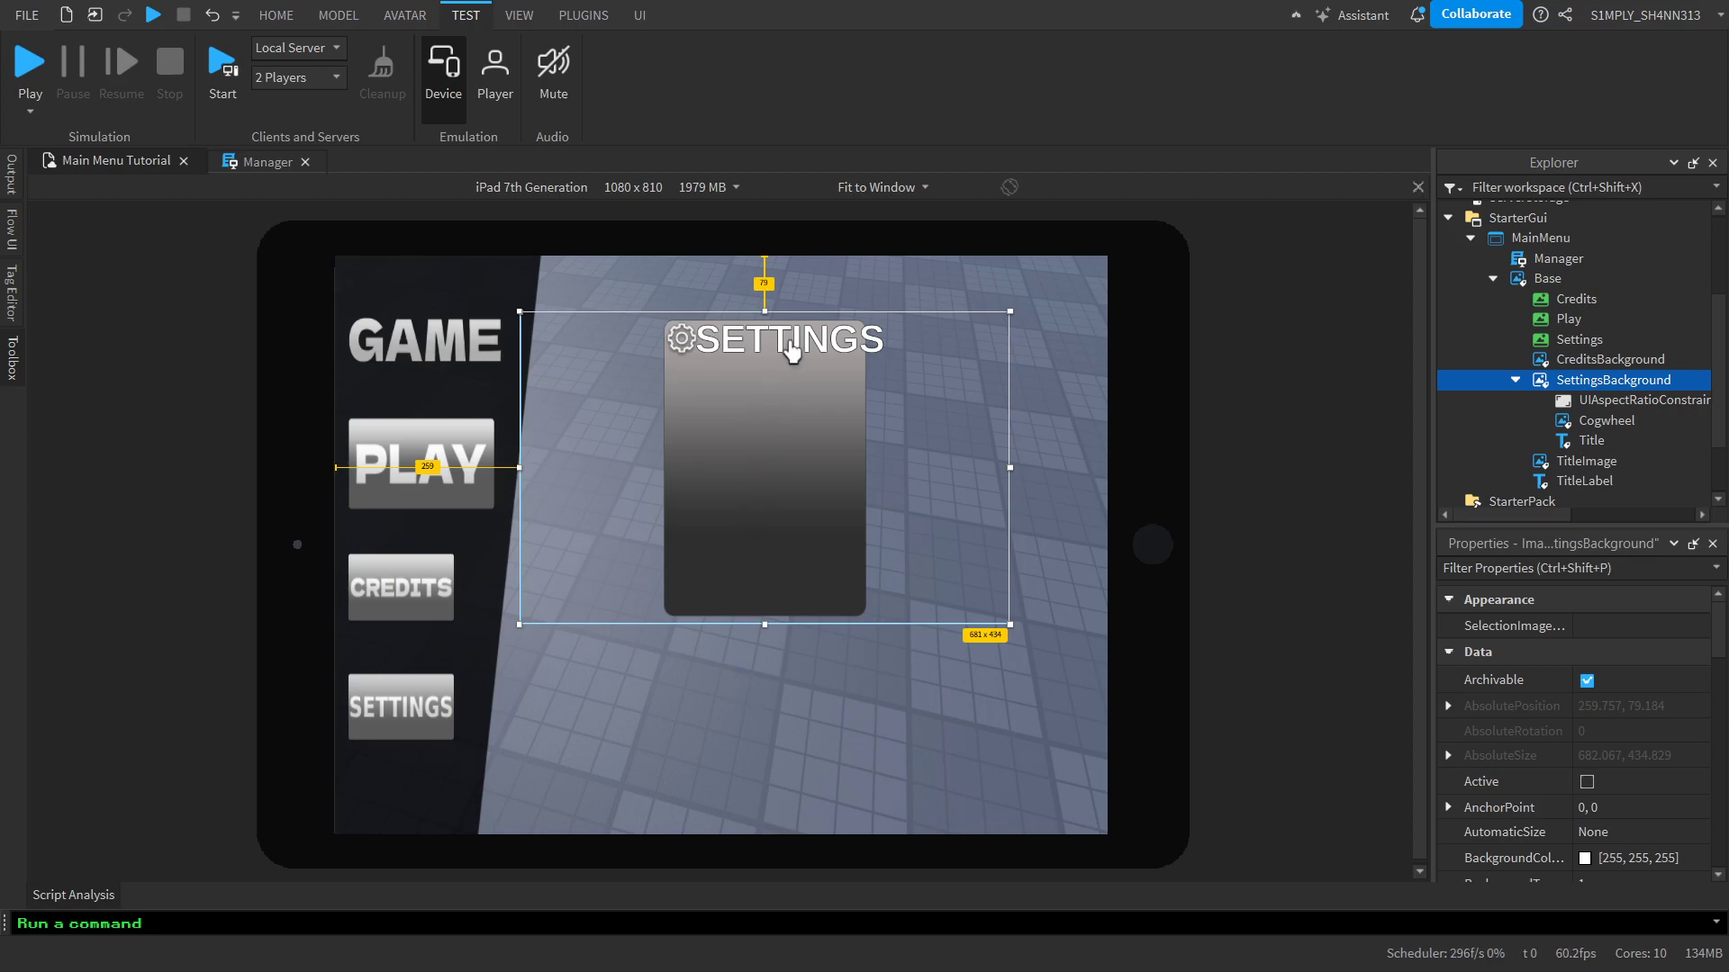
{"action": "left_click", "coordinate": [789, 351]}
{"action": "left_click", "coordinate": [679, 342]}
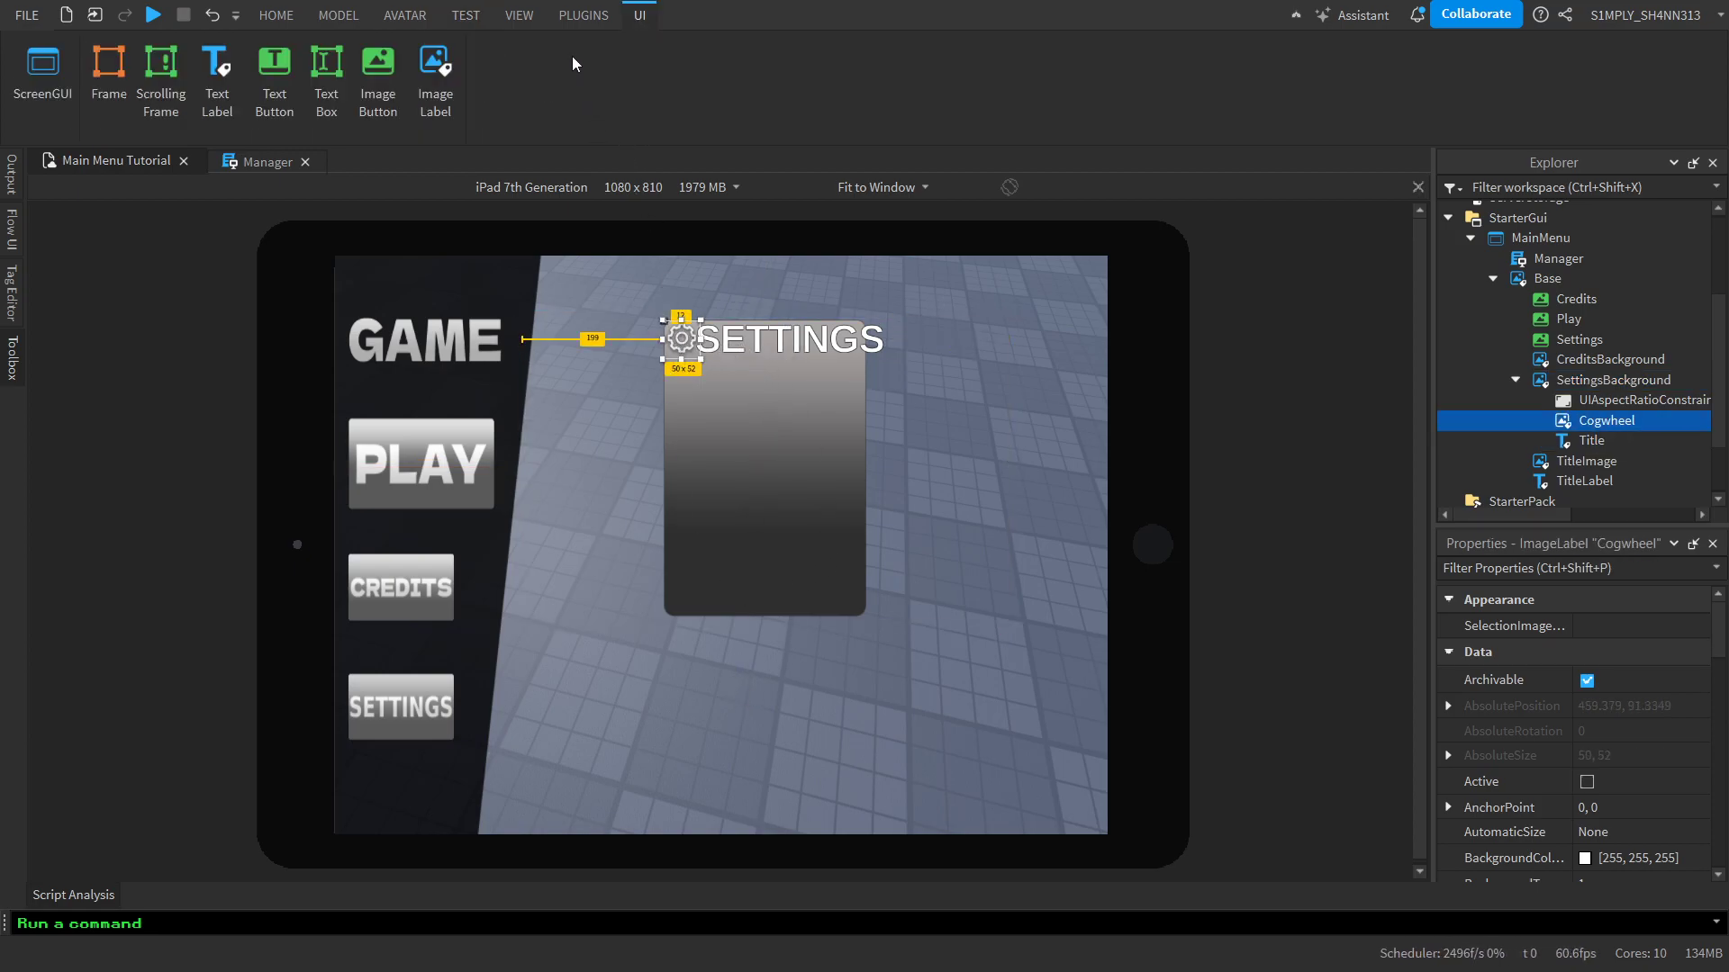
{"action": "left_click", "coordinate": [466, 15]}
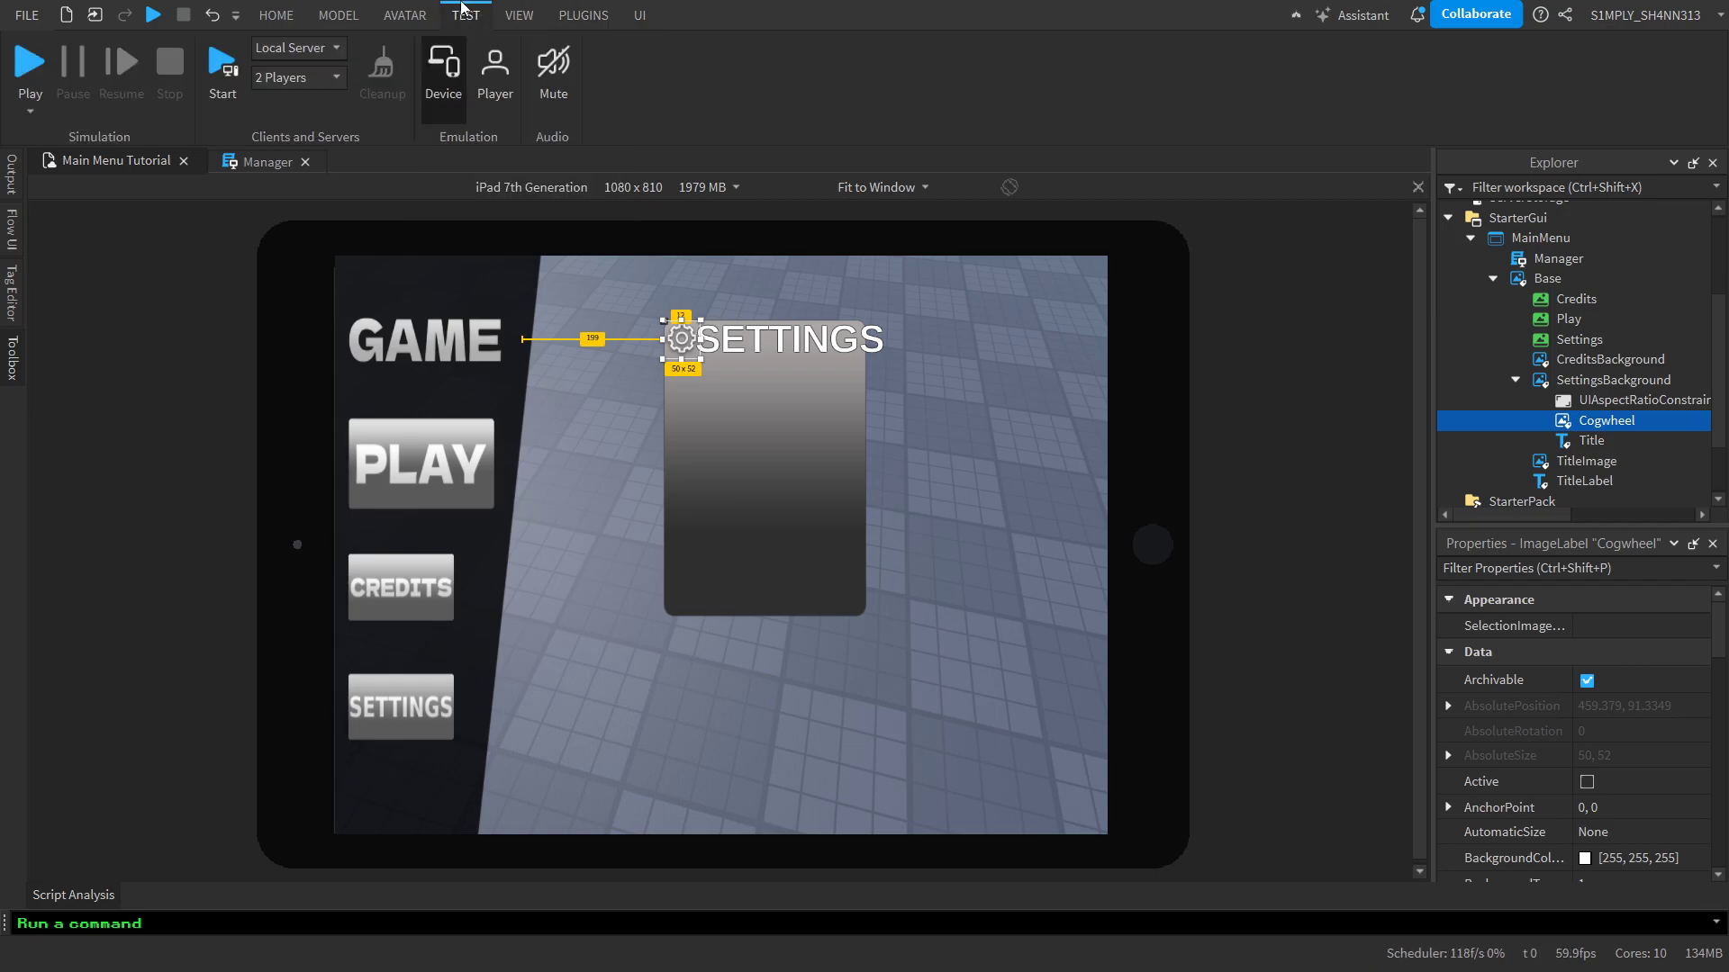
{"action": "left_click", "coordinate": [443, 67]}
Convert the position and size of SettingsBackground's Title label to Scale units with AutoScale Lite
{"action": "left_click", "coordinate": [1566, 440]}
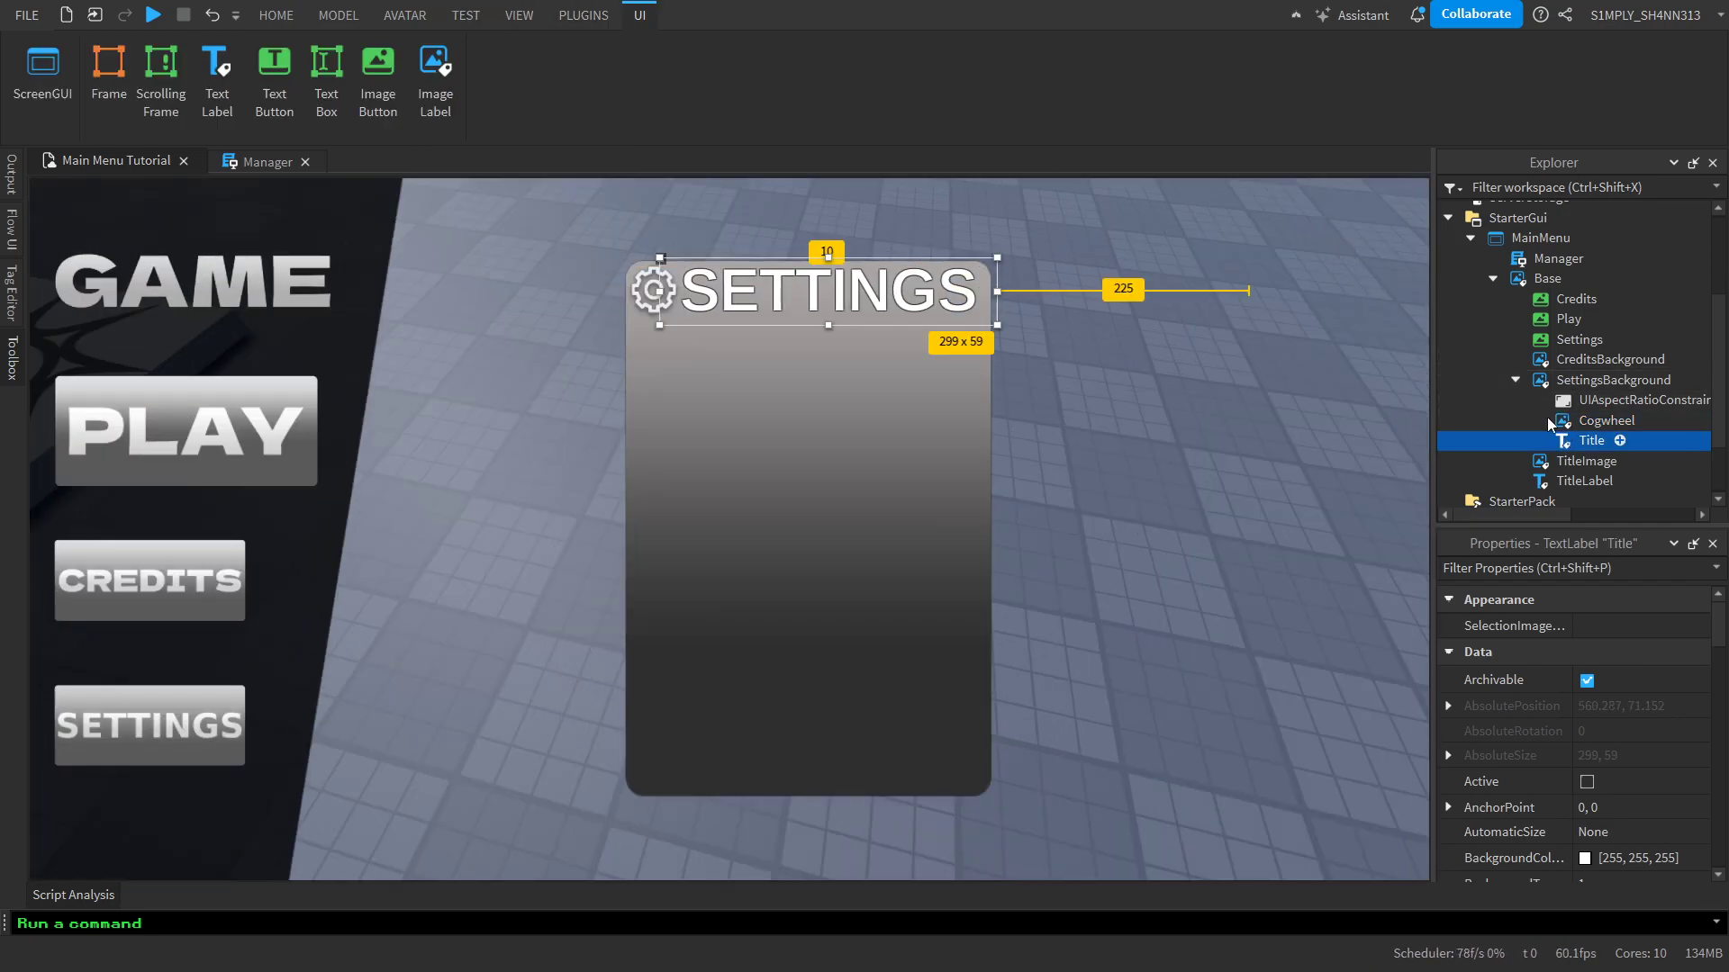
{"action": "left_click", "coordinate": [583, 15]}
{"action": "left_click", "coordinate": [1080, 79]}
{"action": "left_click", "coordinate": [1186, 194]}
{"action": "left_click", "coordinate": [1223, 241]}
{"action": "left_click", "coordinate": [1225, 328]}
{"action": "left_click", "coordinate": [1479, 178]}
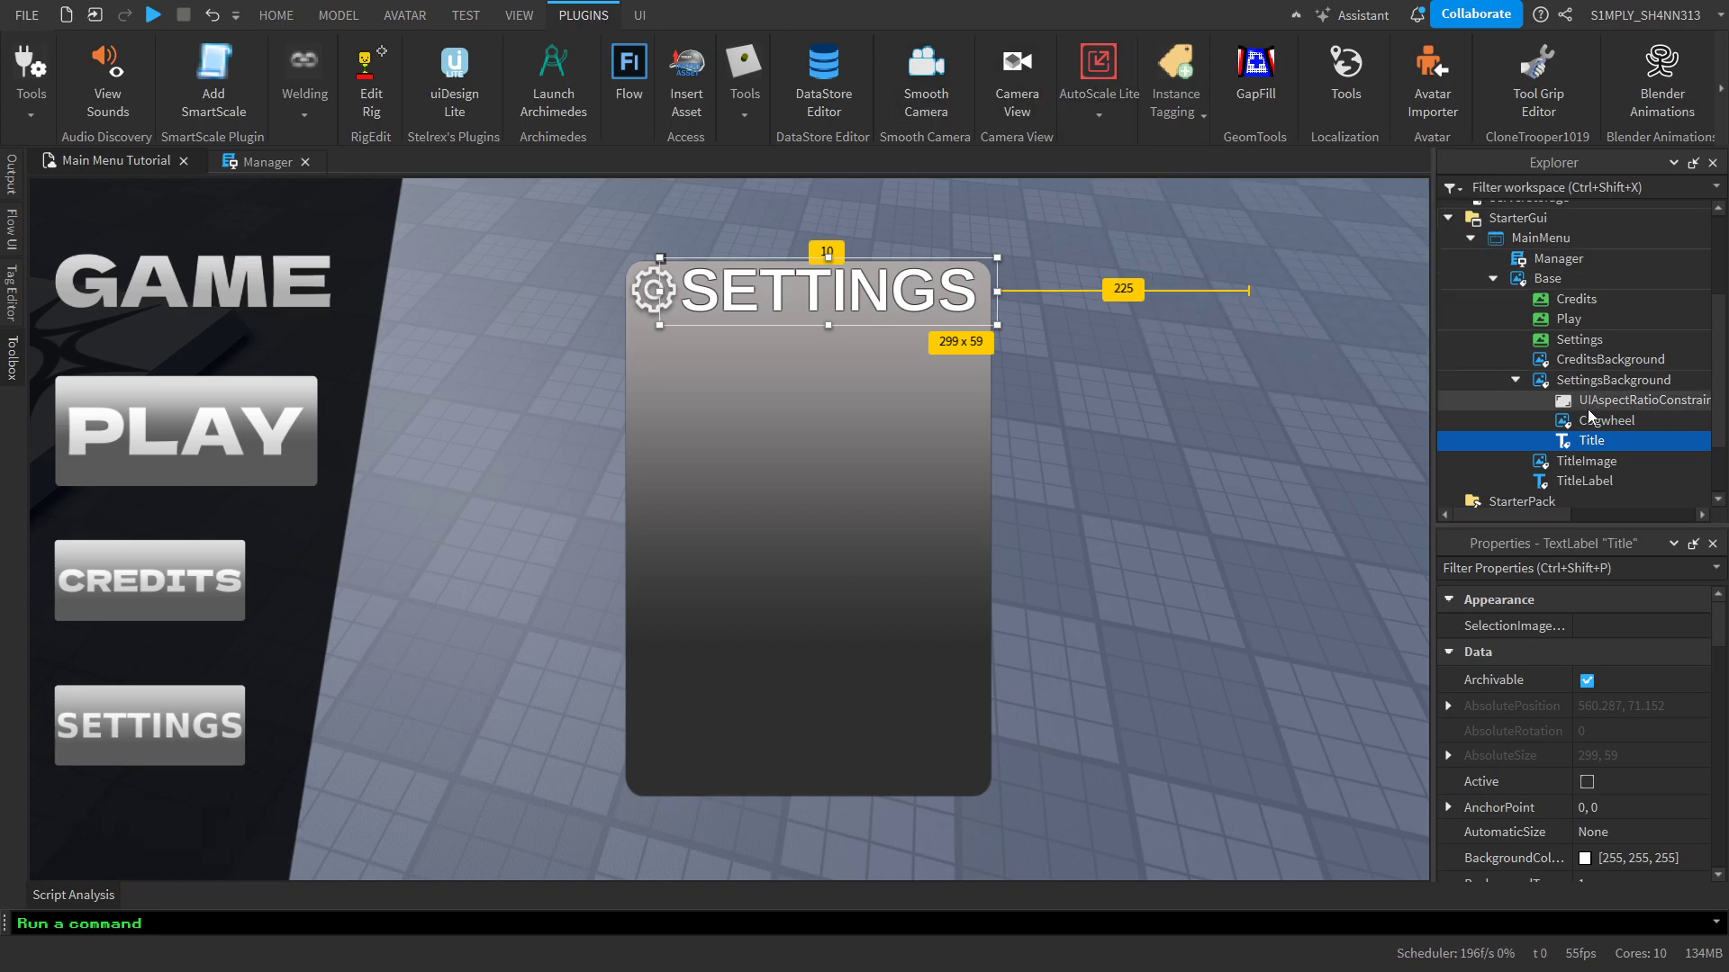
Convert the Cogwheel image's position and size to Scale units with AutoScale Lite
{"action": "left_click", "coordinate": [1604, 421]}
{"action": "left_click", "coordinate": [583, 15]}
{"action": "left_click", "coordinate": [1099, 115]}
{"action": "left_click", "coordinate": [1180, 192]}
{"action": "left_click", "coordinate": [1223, 252]}
{"action": "left_click", "coordinate": [1222, 327]}
{"action": "left_click", "coordinate": [1479, 178]}
Check how the rescaled heading and Cogwheel fit the settings panel in the iPad 7th Generation device emulator
{"action": "left_click", "coordinate": [520, 15]}
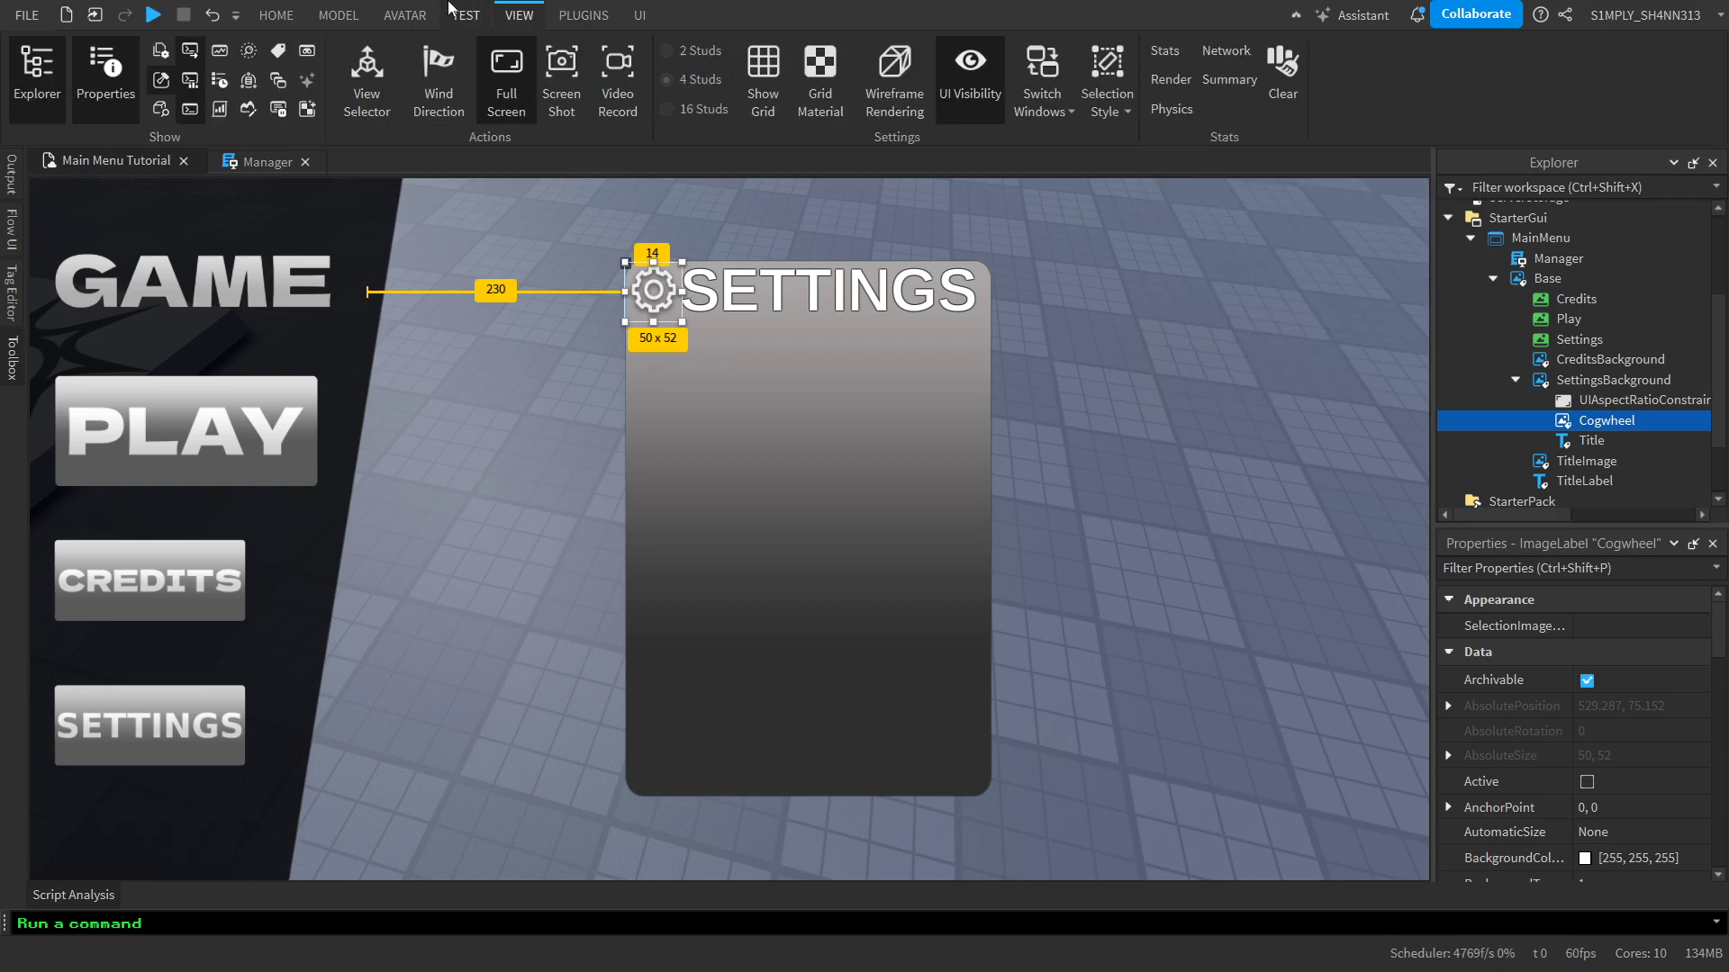
{"action": "left_click", "coordinate": [405, 15]}
{"action": "left_click", "coordinate": [465, 16]}
{"action": "left_click", "coordinate": [443, 68]}
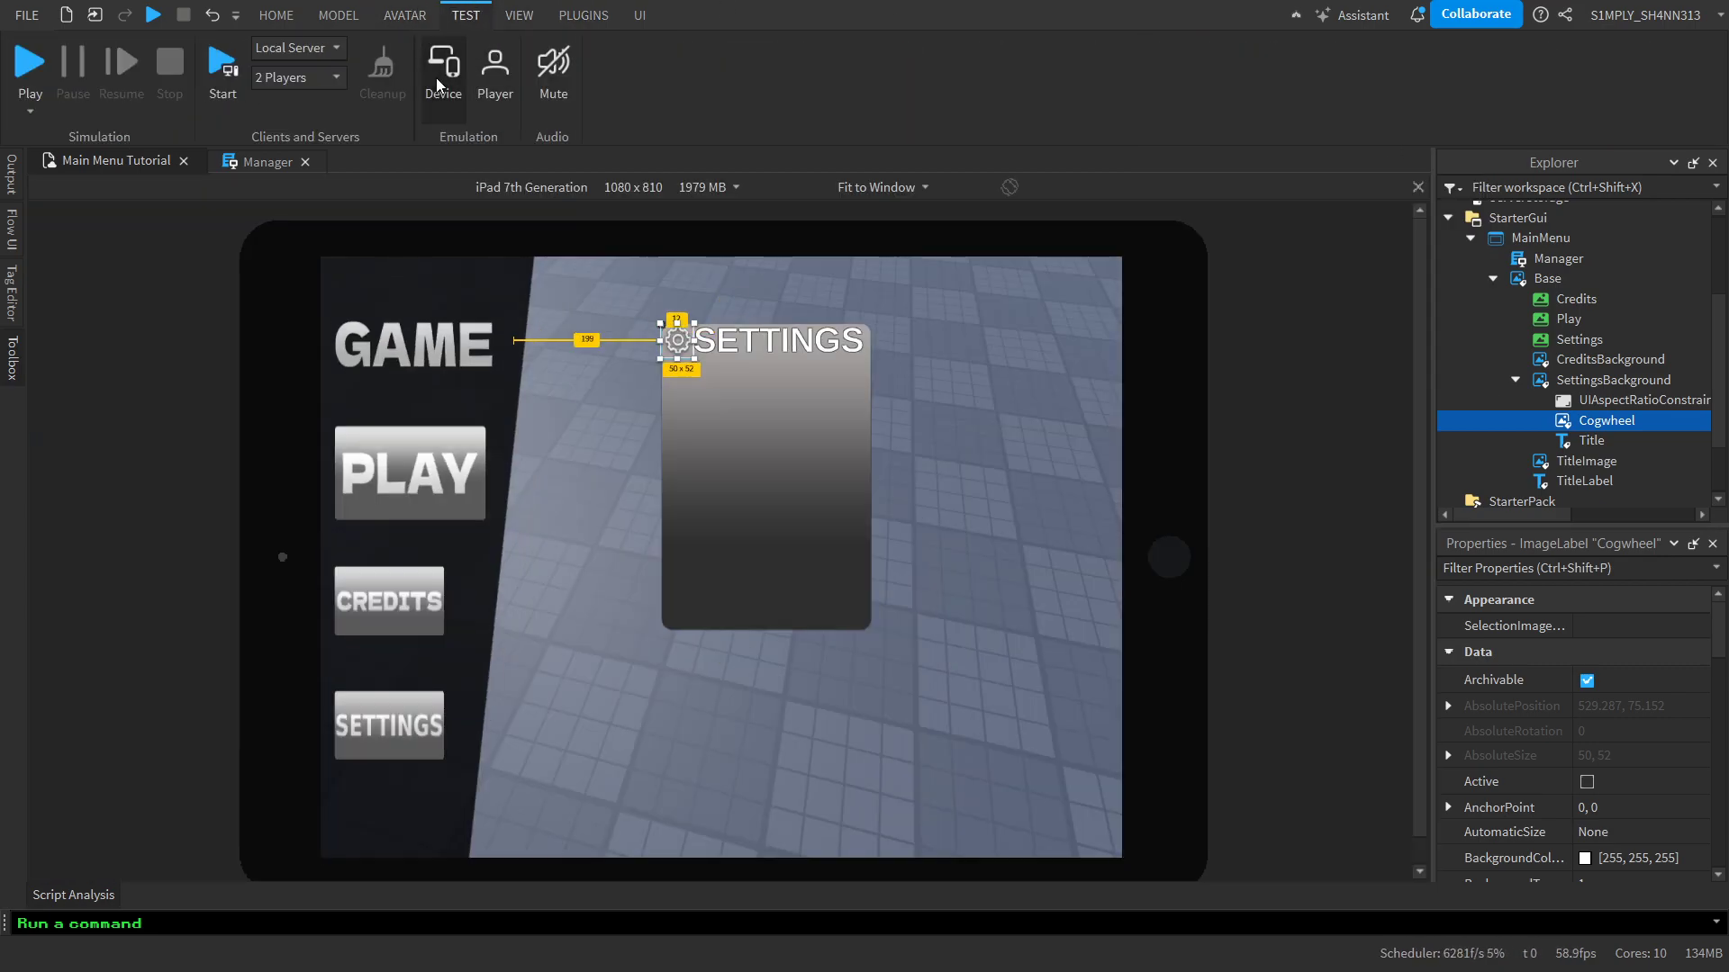
{"action": "left_click", "coordinate": [867, 380]}
{"action": "left_click", "coordinate": [1041, 427]}
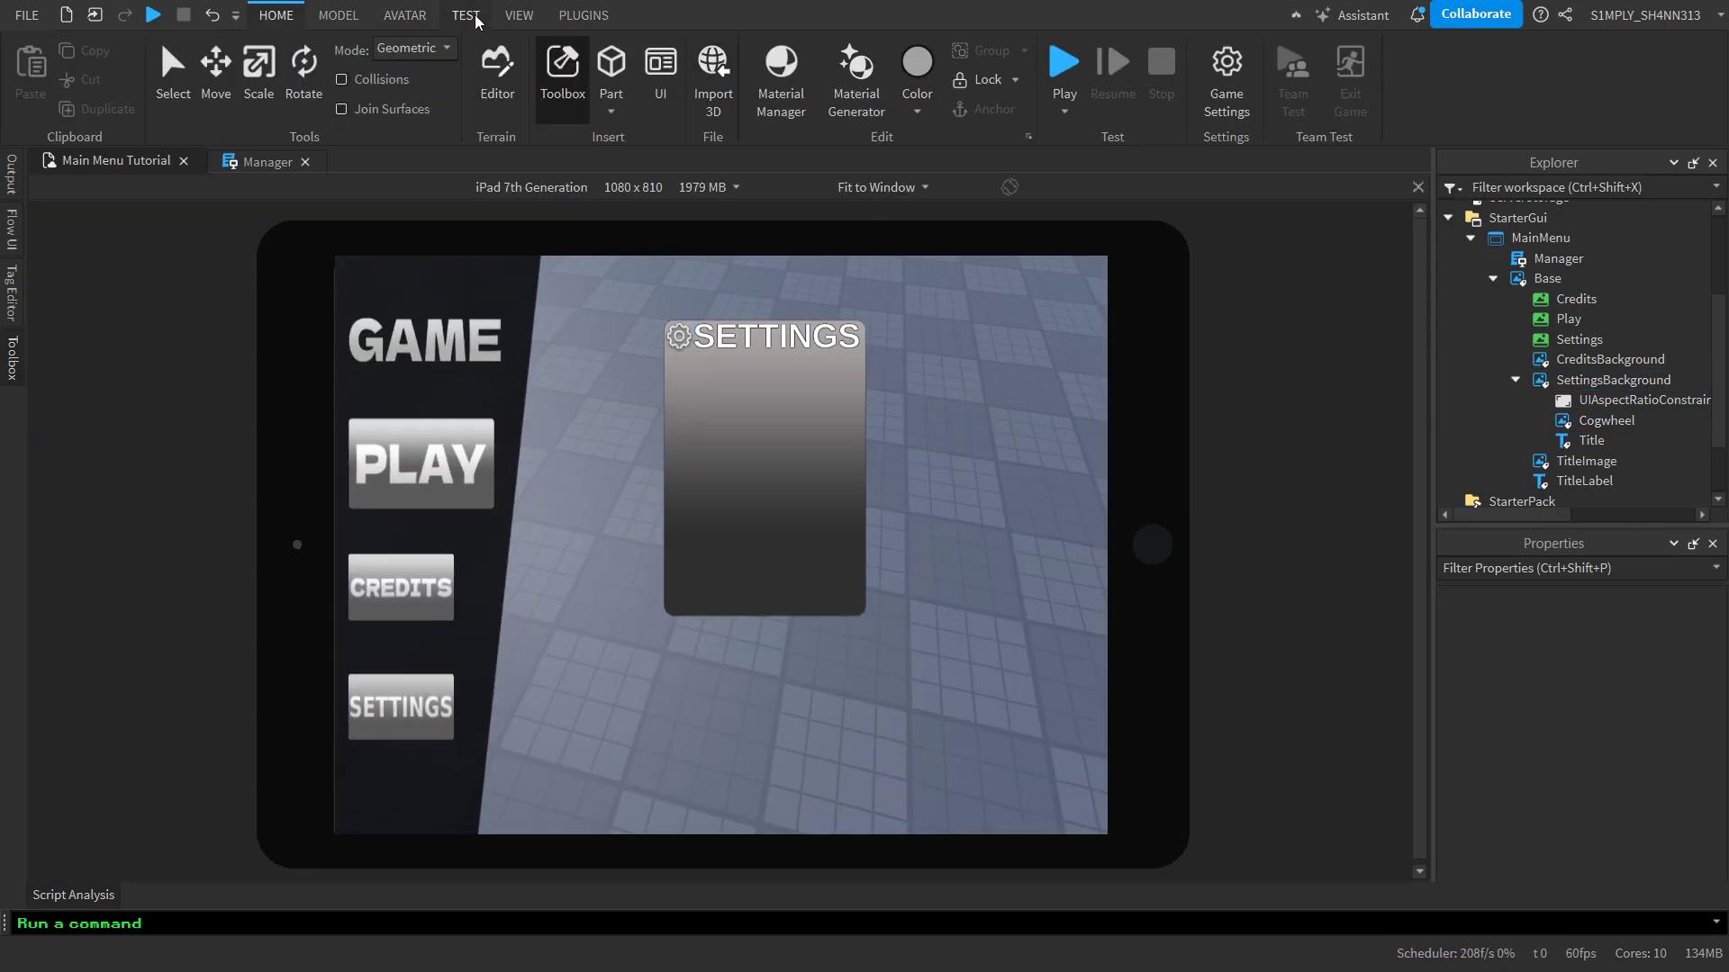
Turn device emulation off and return to the normal full-screen viewport
{"action": "left_click", "coordinate": [520, 15]}
{"action": "left_click", "coordinate": [466, 15]}
{"action": "left_click", "coordinate": [520, 15]}
{"action": "left_click", "coordinate": [506, 76]}
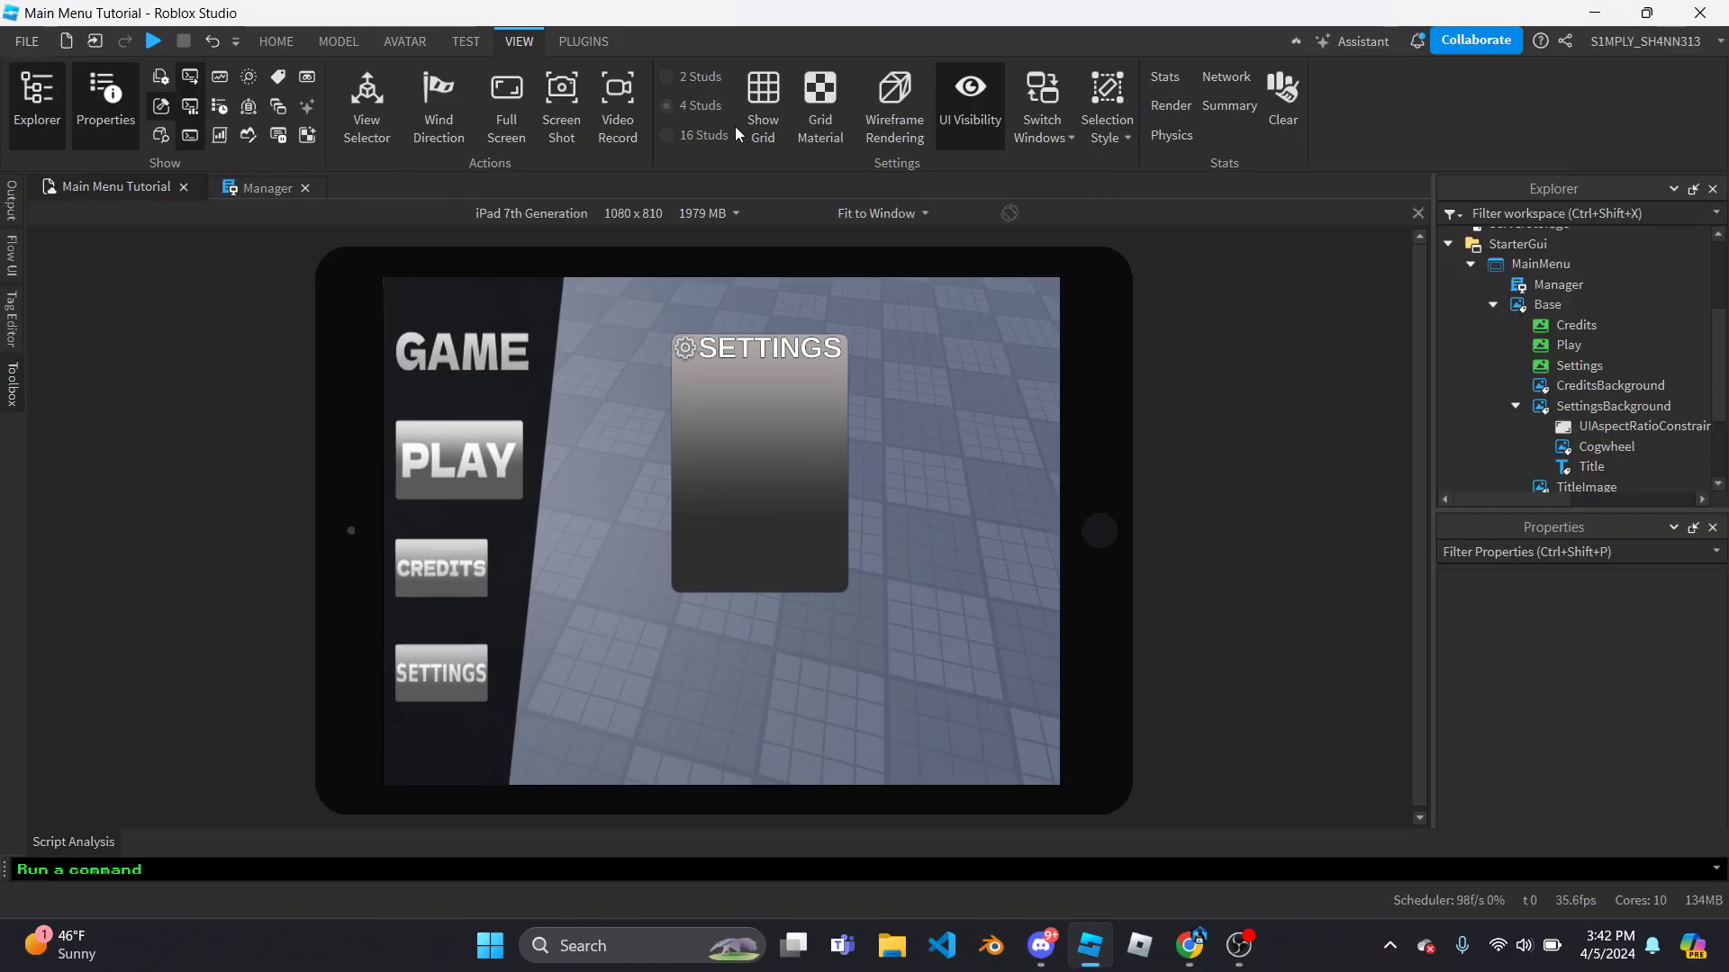
{"action": "left_click", "coordinate": [648, 131]}
{"action": "left_click", "coordinate": [466, 16]}
{"action": "left_click", "coordinate": [443, 67]}
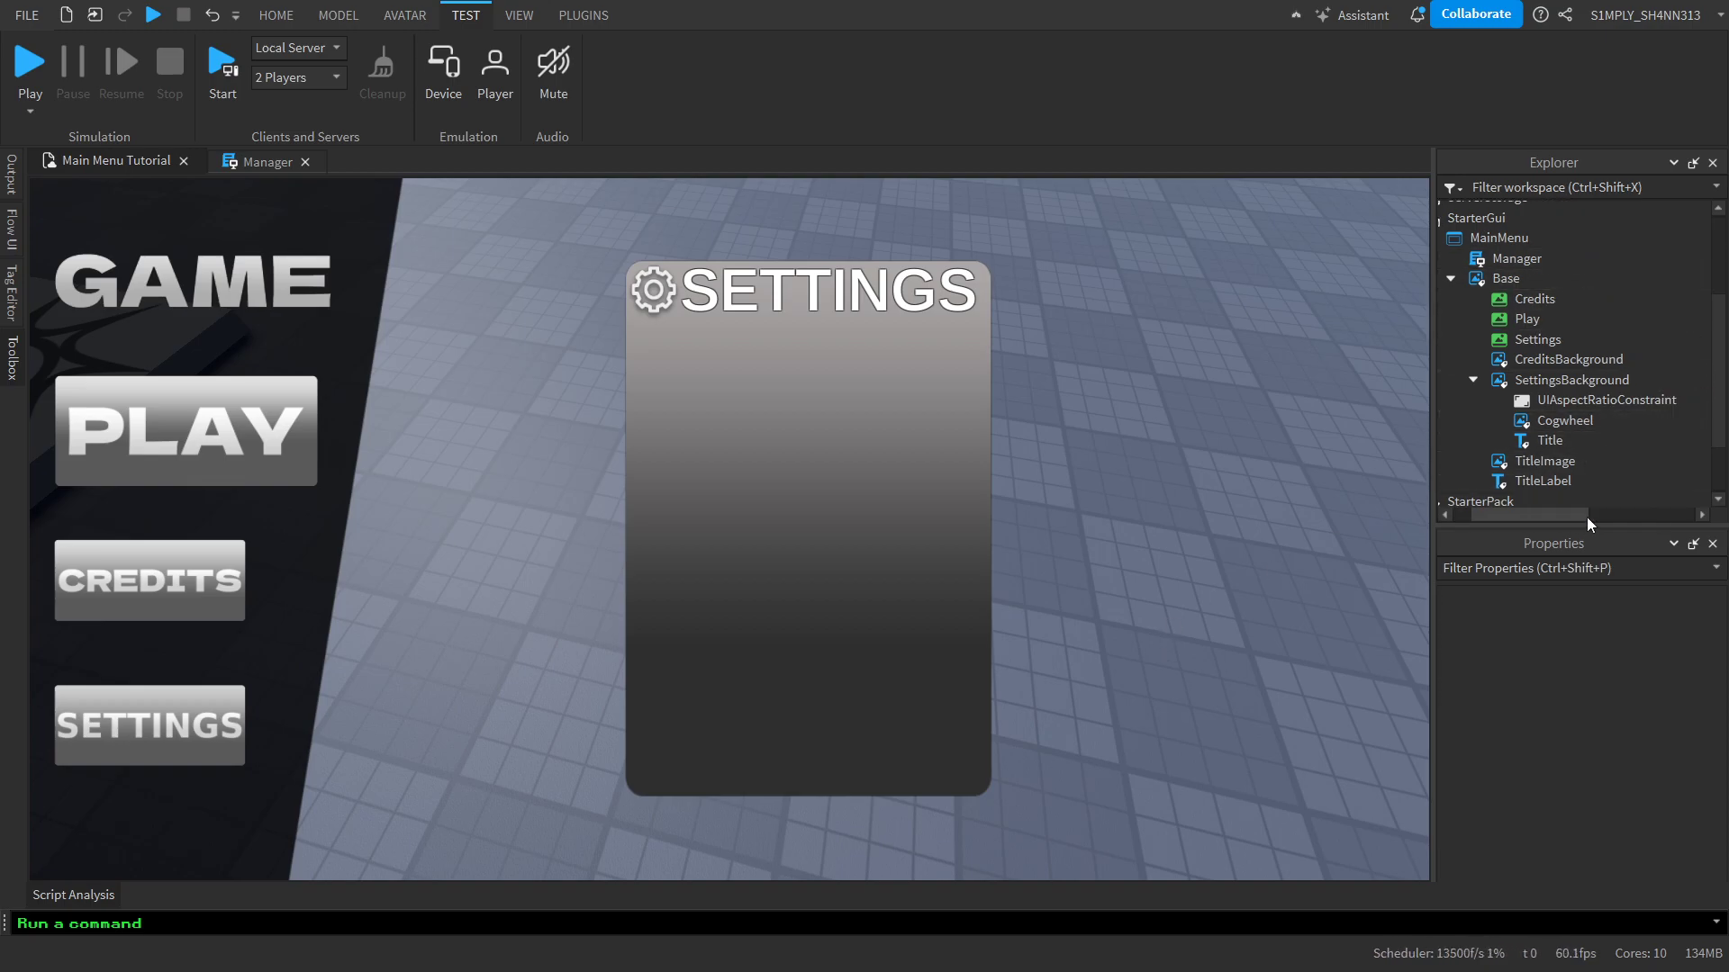
Add a TextLabel to SettingsBackground and place it just below the gear icon at about 130 x 56 pixels
{"action": "left_click", "coordinate": [1682, 380]}
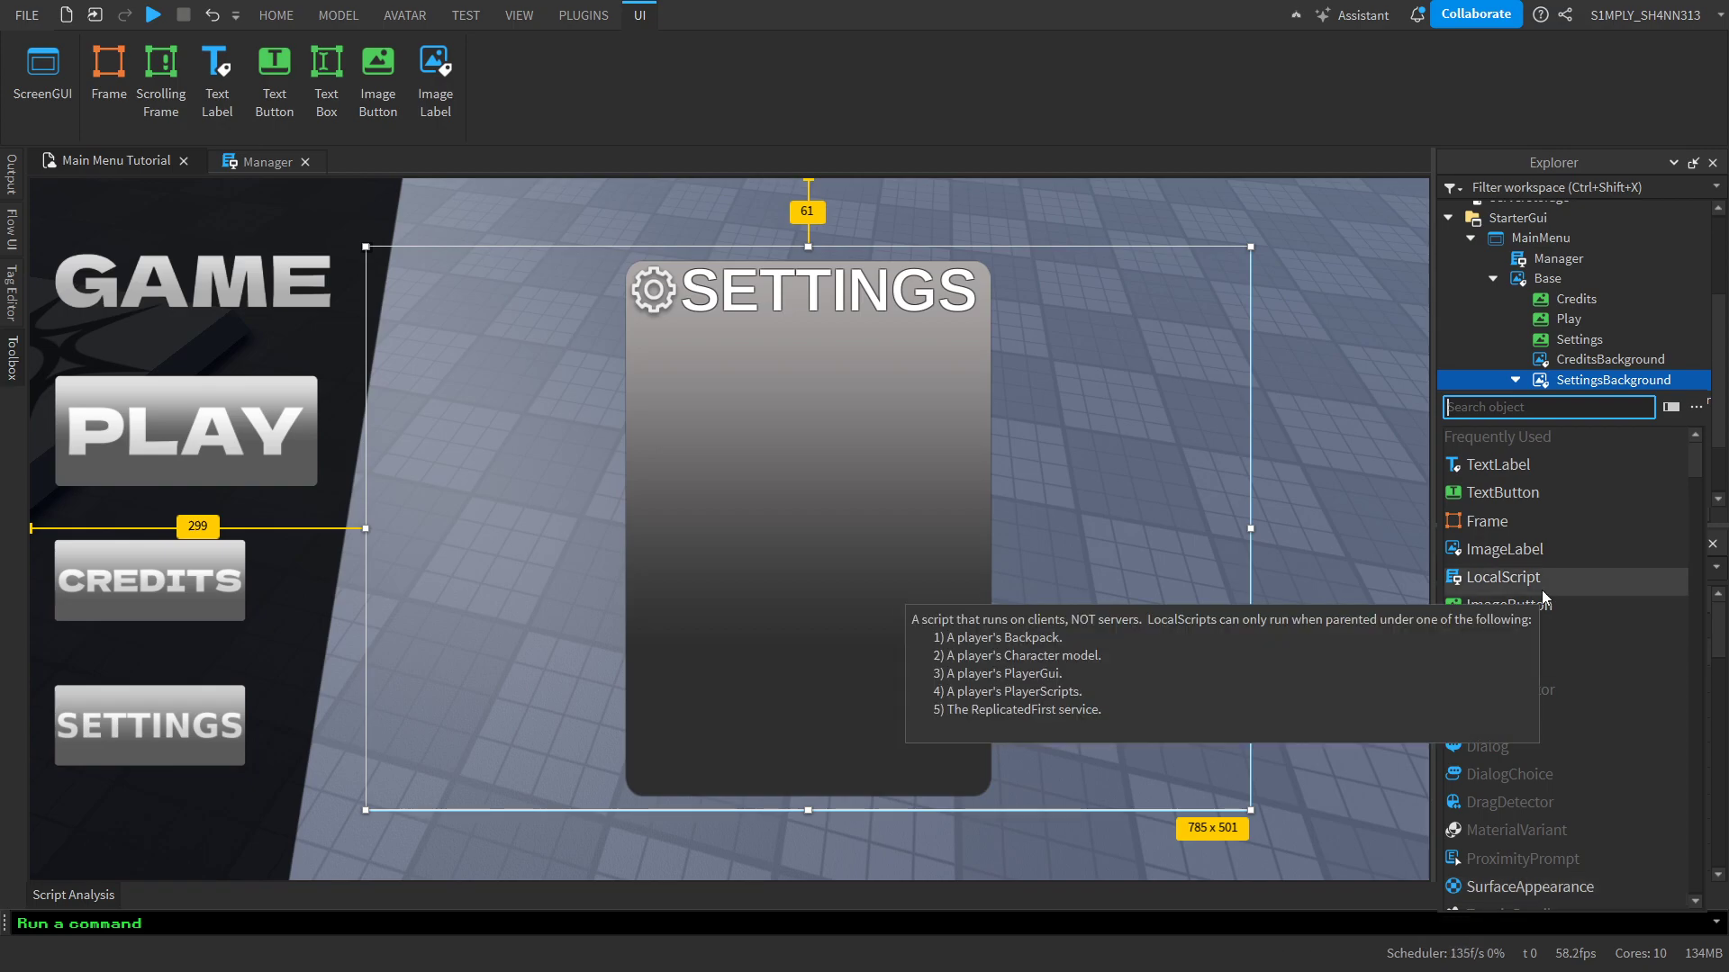
{"action": "left_click", "coordinate": [1527, 463]}
{"action": "left_click_drag", "start_coordinate": [515, 287], "coordinate": [782, 385]}
Set the new label's text to "FOV (Field of View)"
{"action": "double_click", "coordinate": [743, 360]}
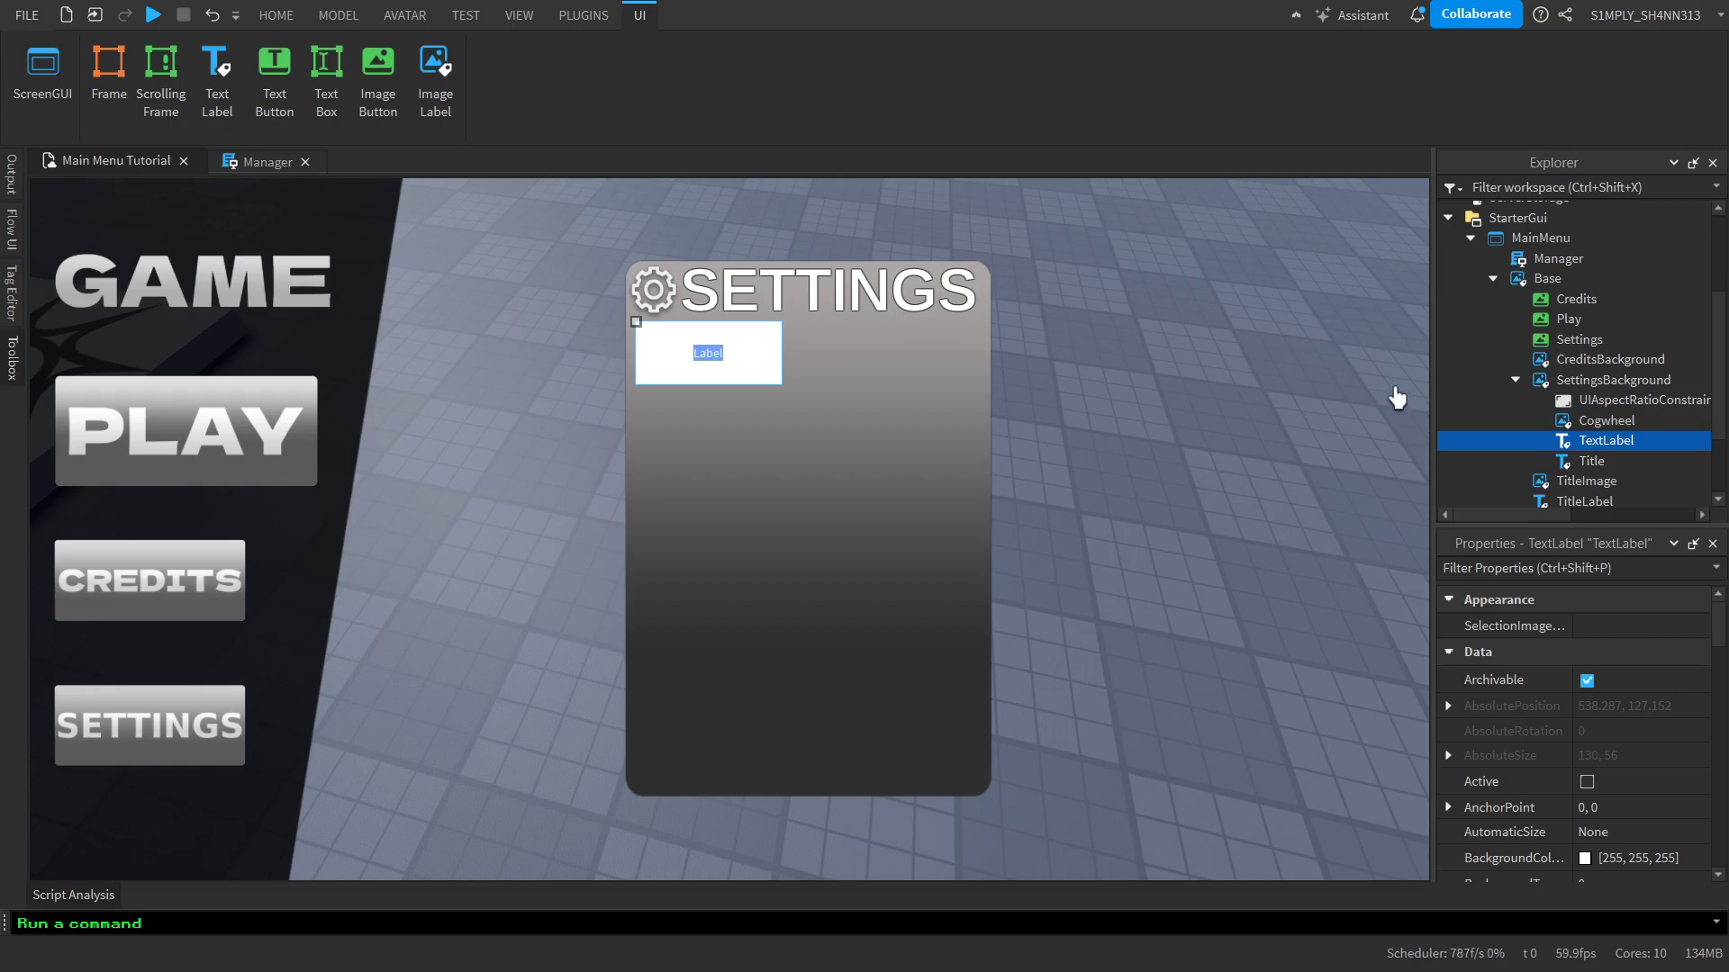
{"action": "type", "text": "FOV (Field of V"}
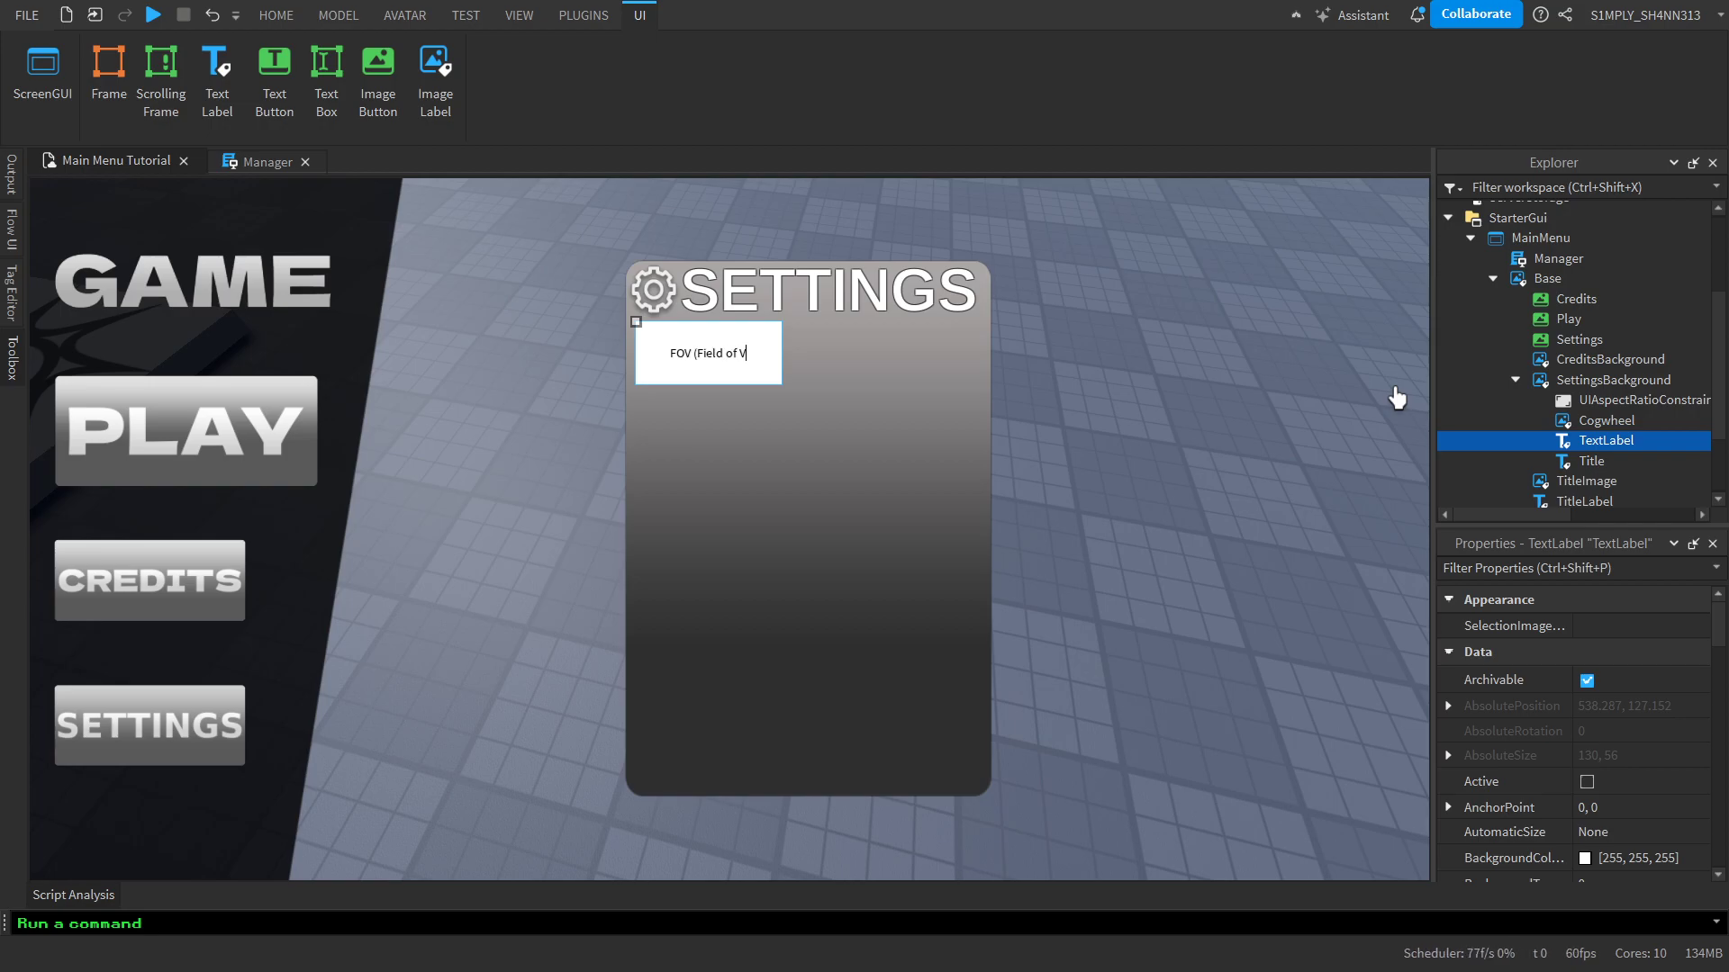
{"action": "type", "text": "iew)"}
{"action": "key", "text": "Return"}
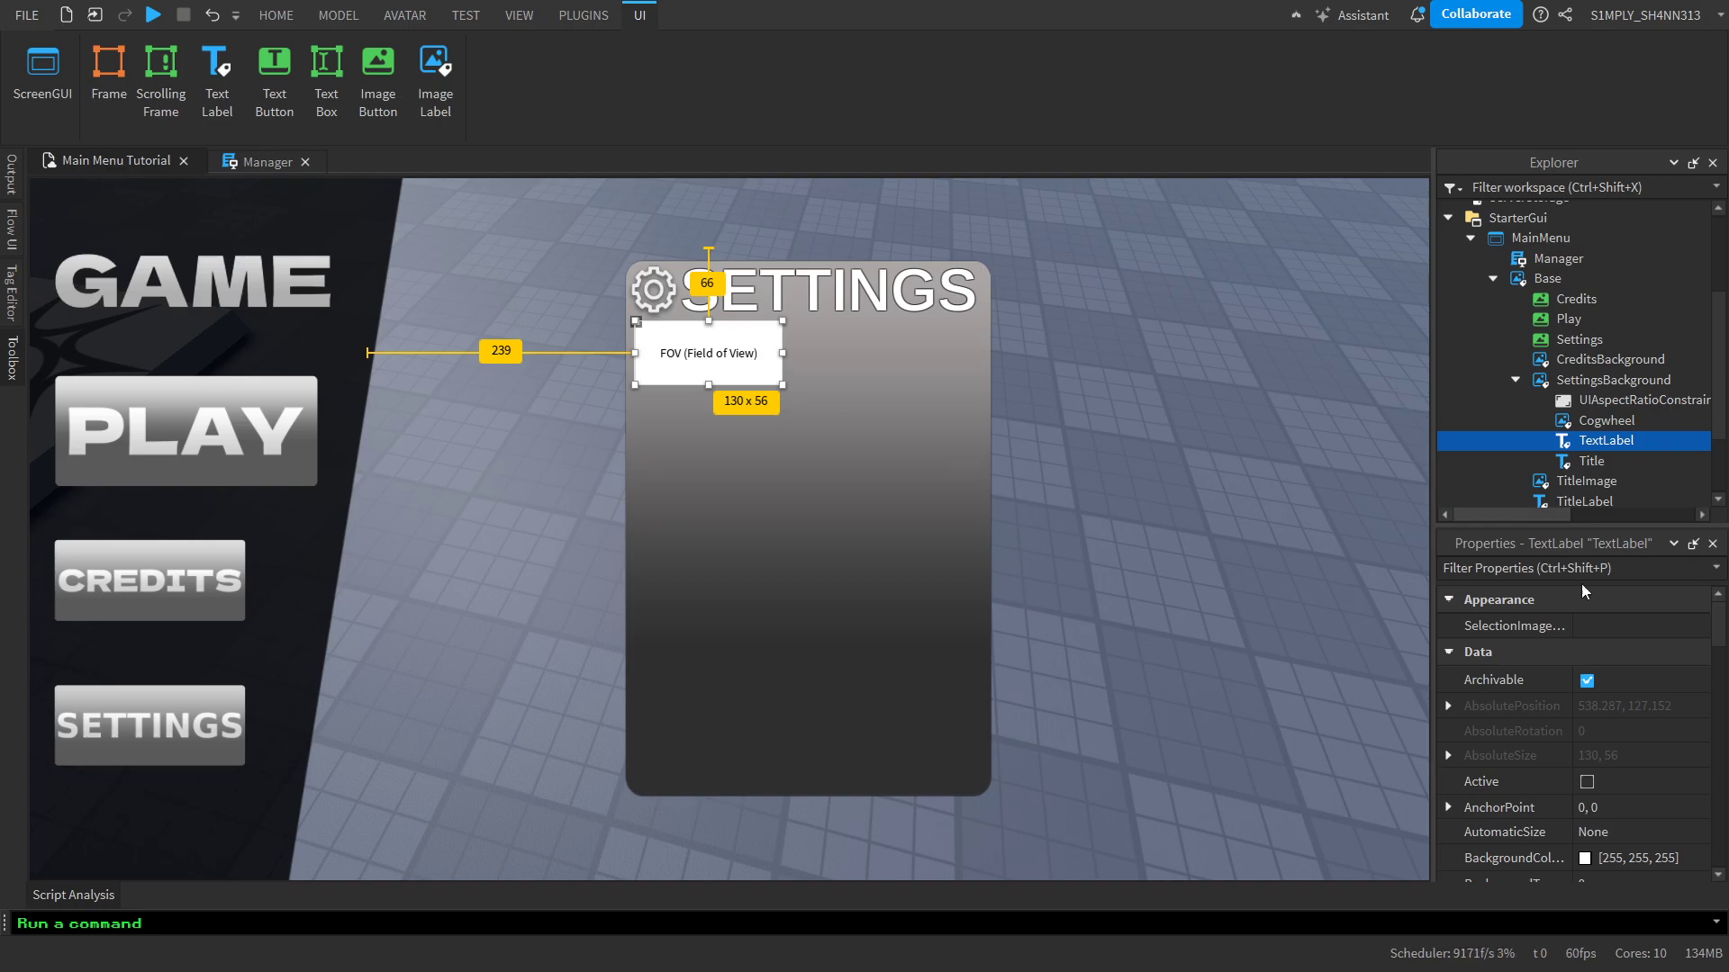
Try the light greys #efefef and #e1e1e1 as the FOV label's background color
{"action": "scroll", "coordinate": [1653, 678], "scroll_direction": "down", "scroll_amount": 2}
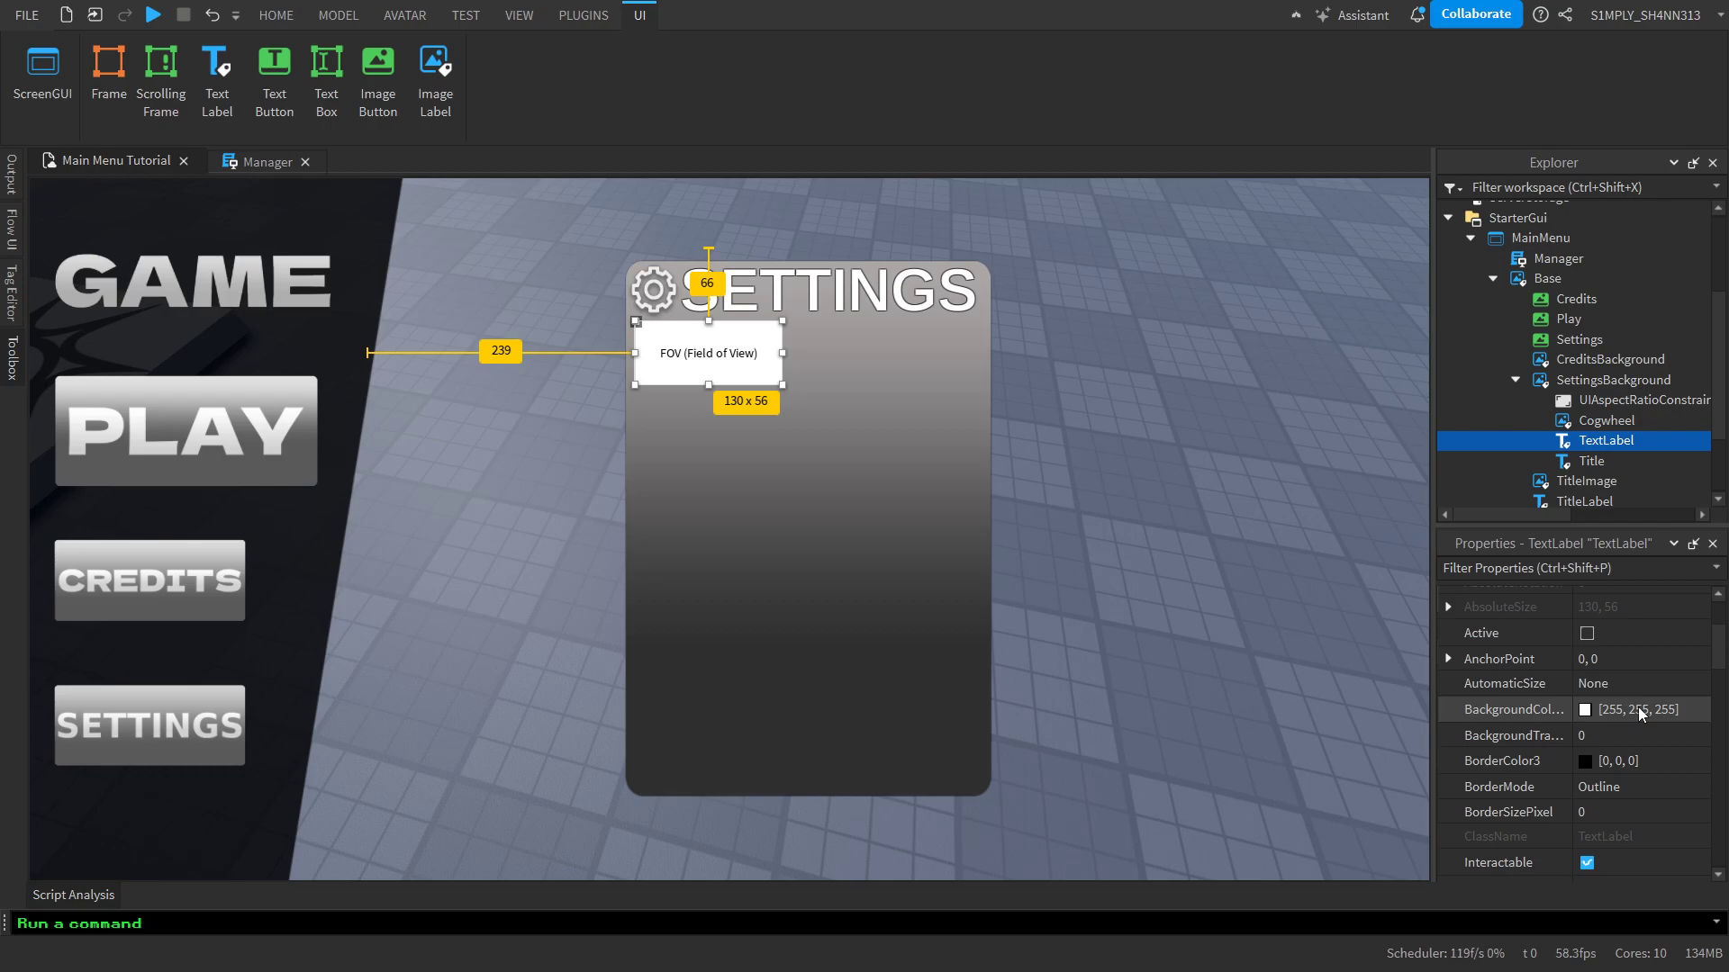
{"action": "left_click", "coordinate": [1597, 712]}
{"action": "left_click_drag", "start_coordinate": [925, 229], "coordinate": [1409, 209]}
{"action": "left_click", "coordinate": [1505, 632]}
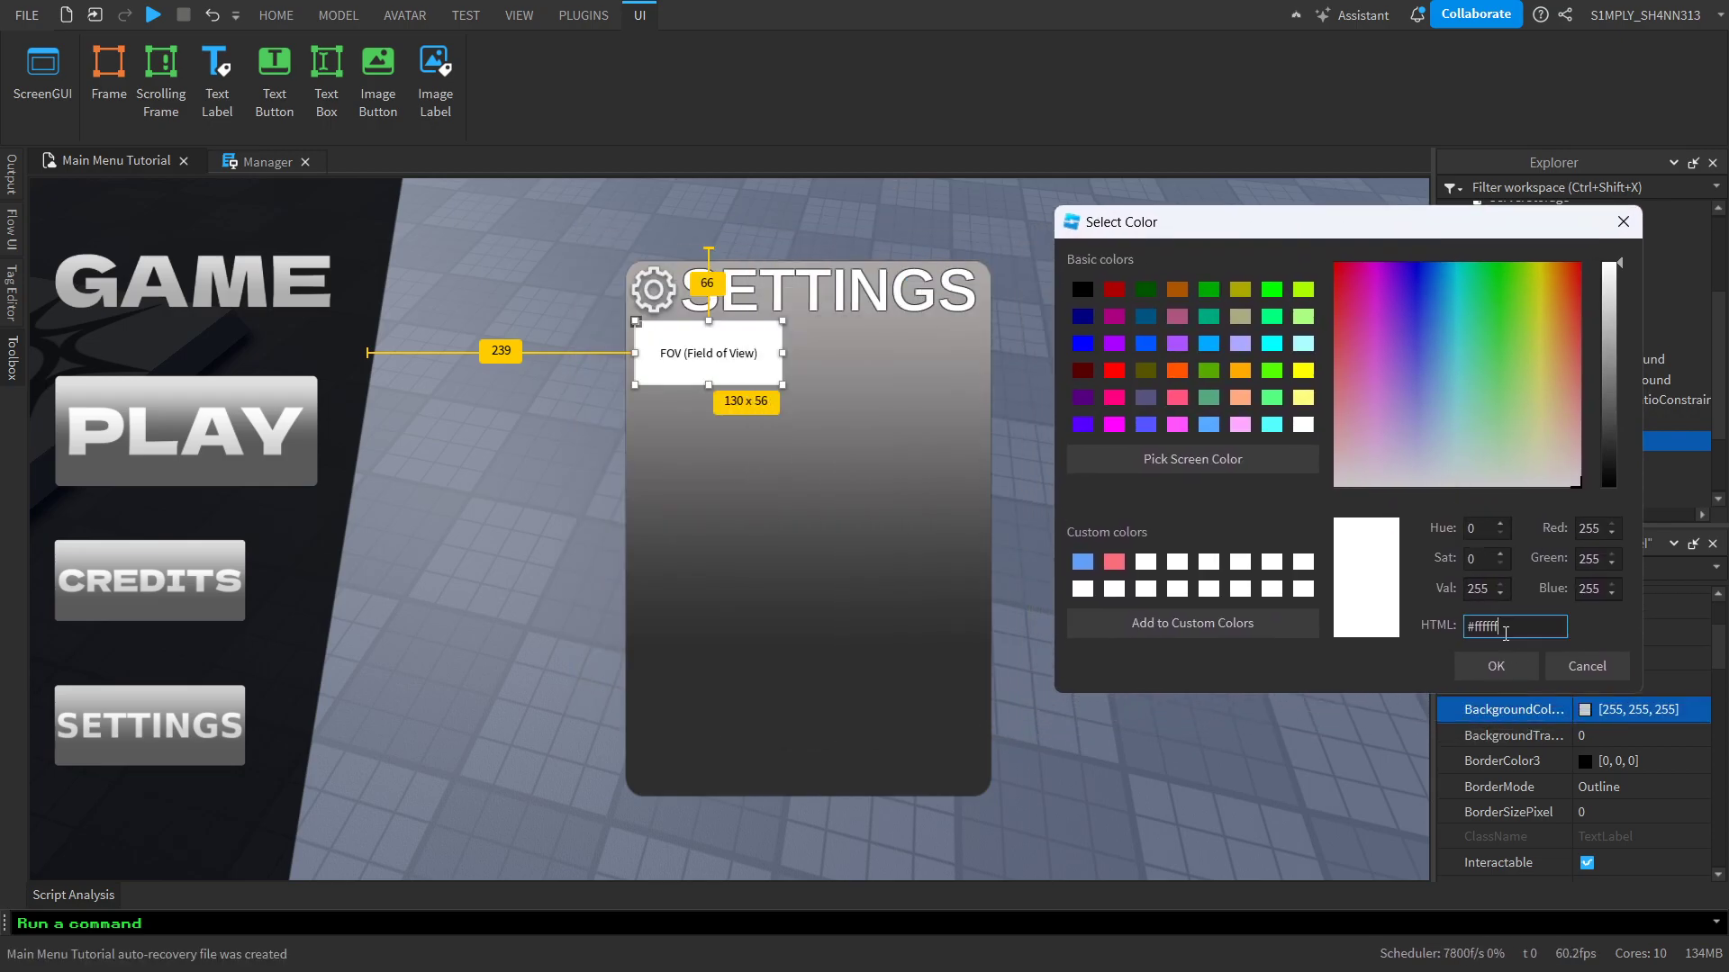
{"action": "type", "text": "efefef"}
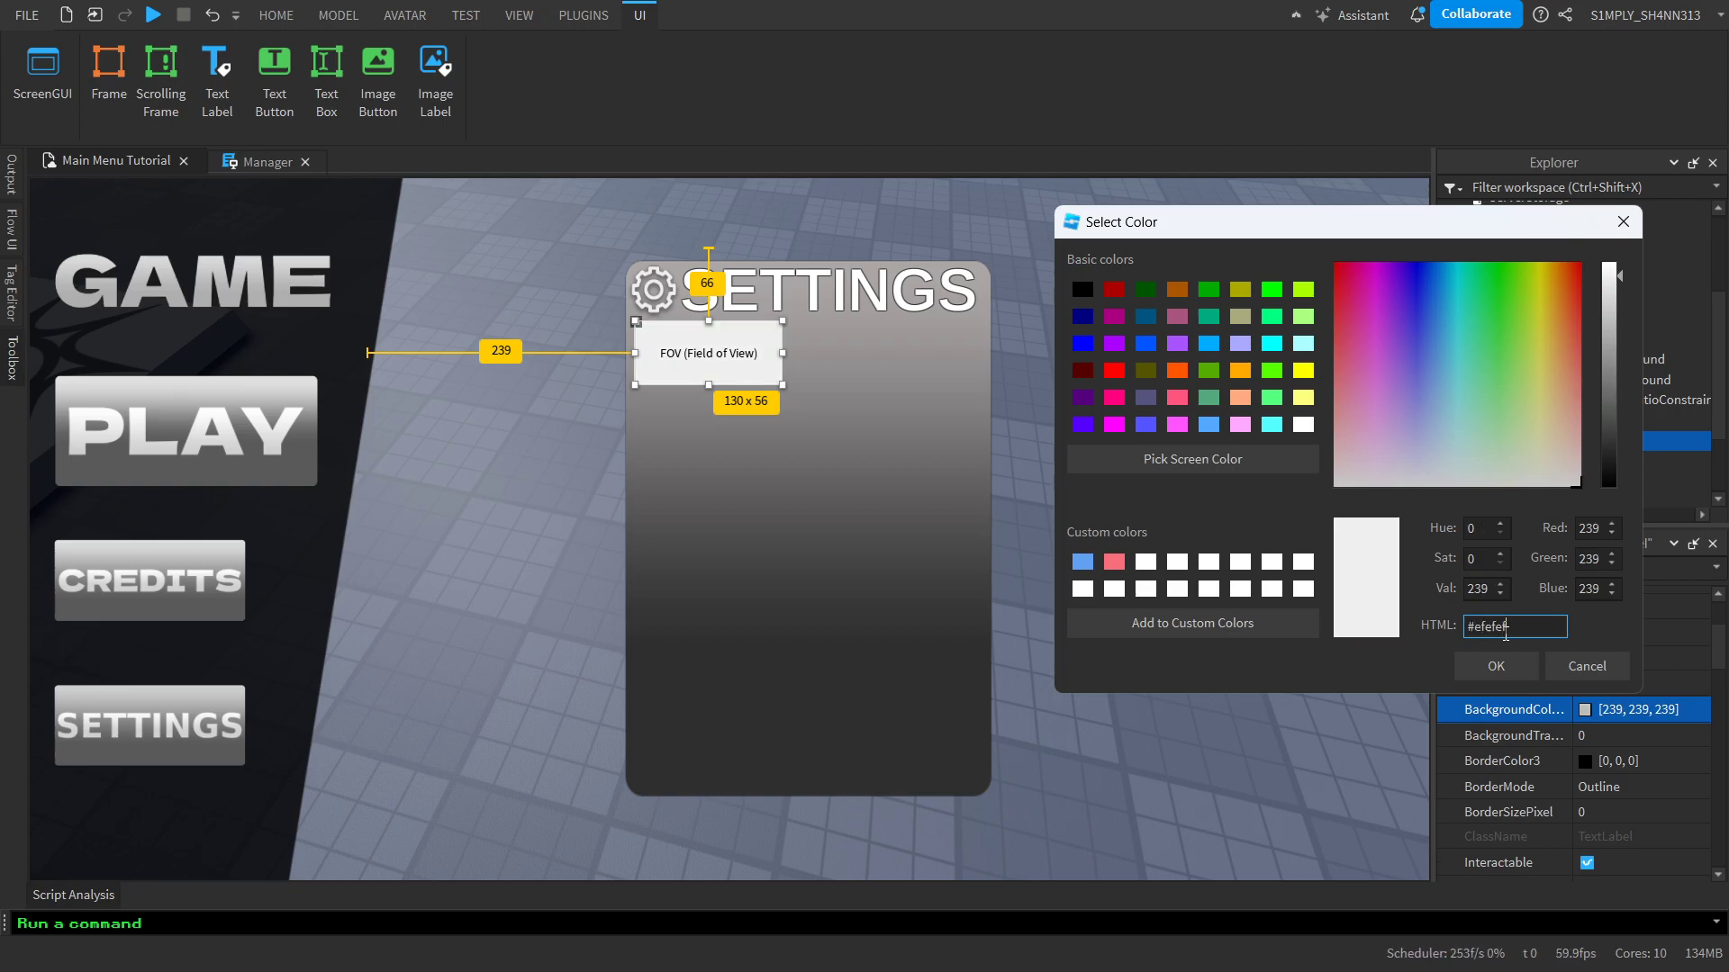
{"action": "key", "text": "ctrl+a"}
{"action": "key", "text": "BackSpace"}
{"action": "type", "text": "#e1e1e1"}
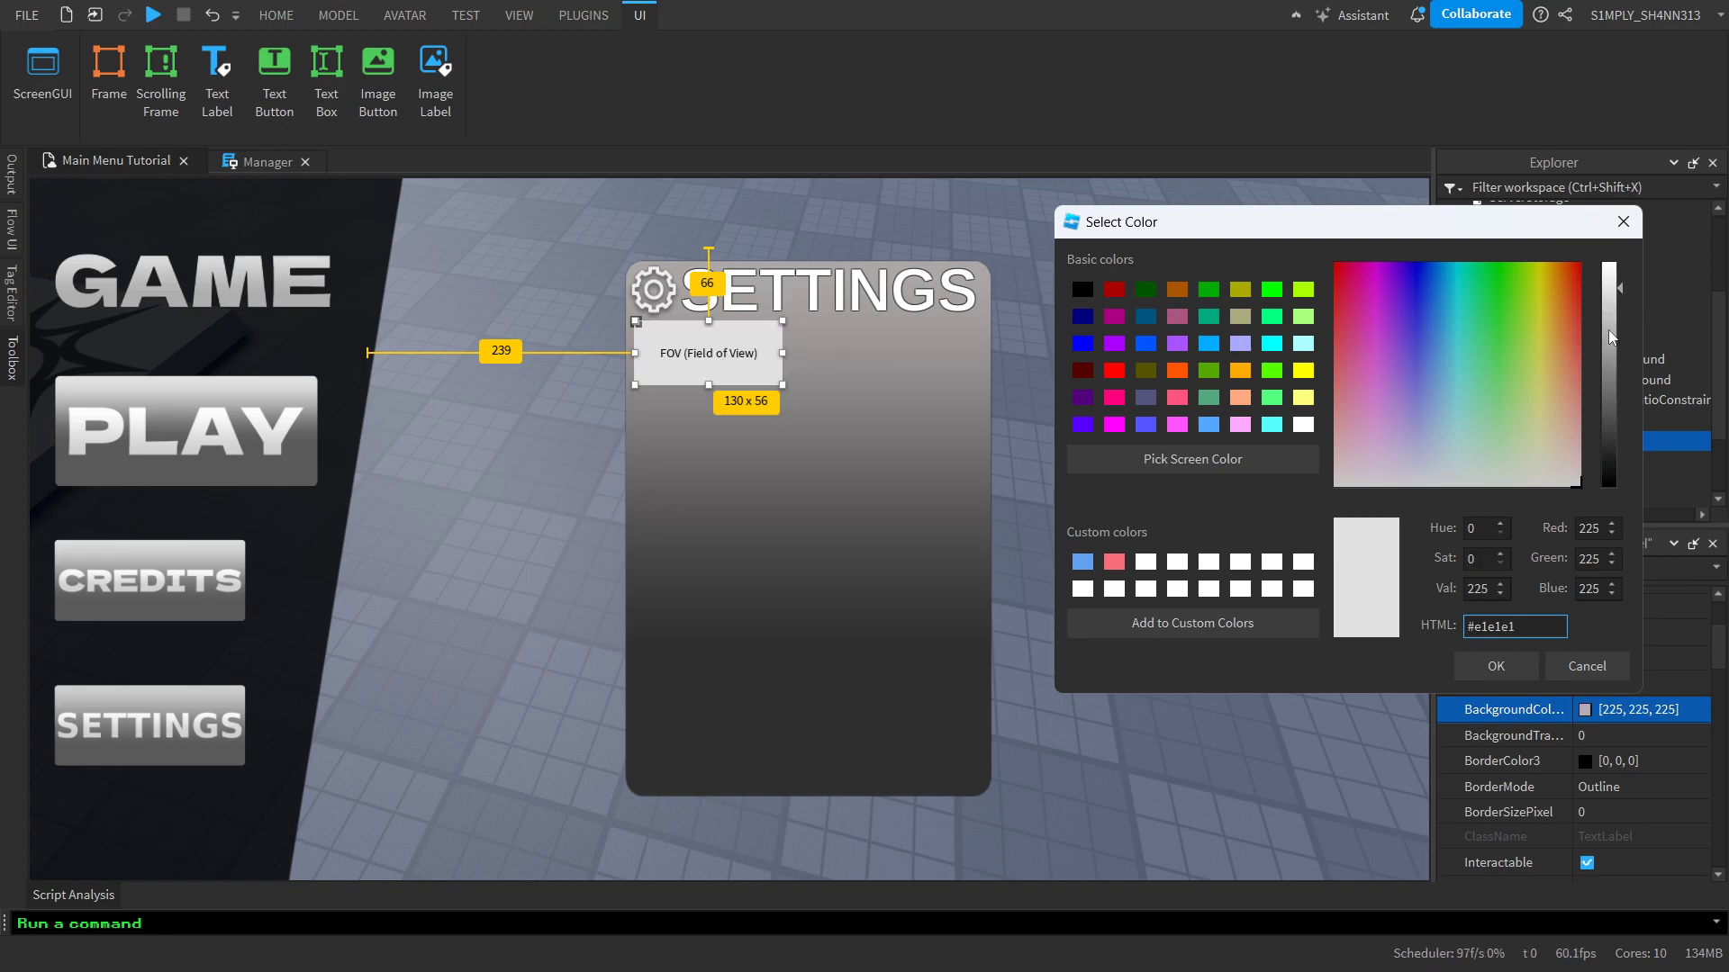
Try #1e1e1e as the FOV label's background color, and settle on #3e3e3e
{"action": "left_click_drag", "start_coordinate": [1612, 338], "coordinate": [1695, 440]}
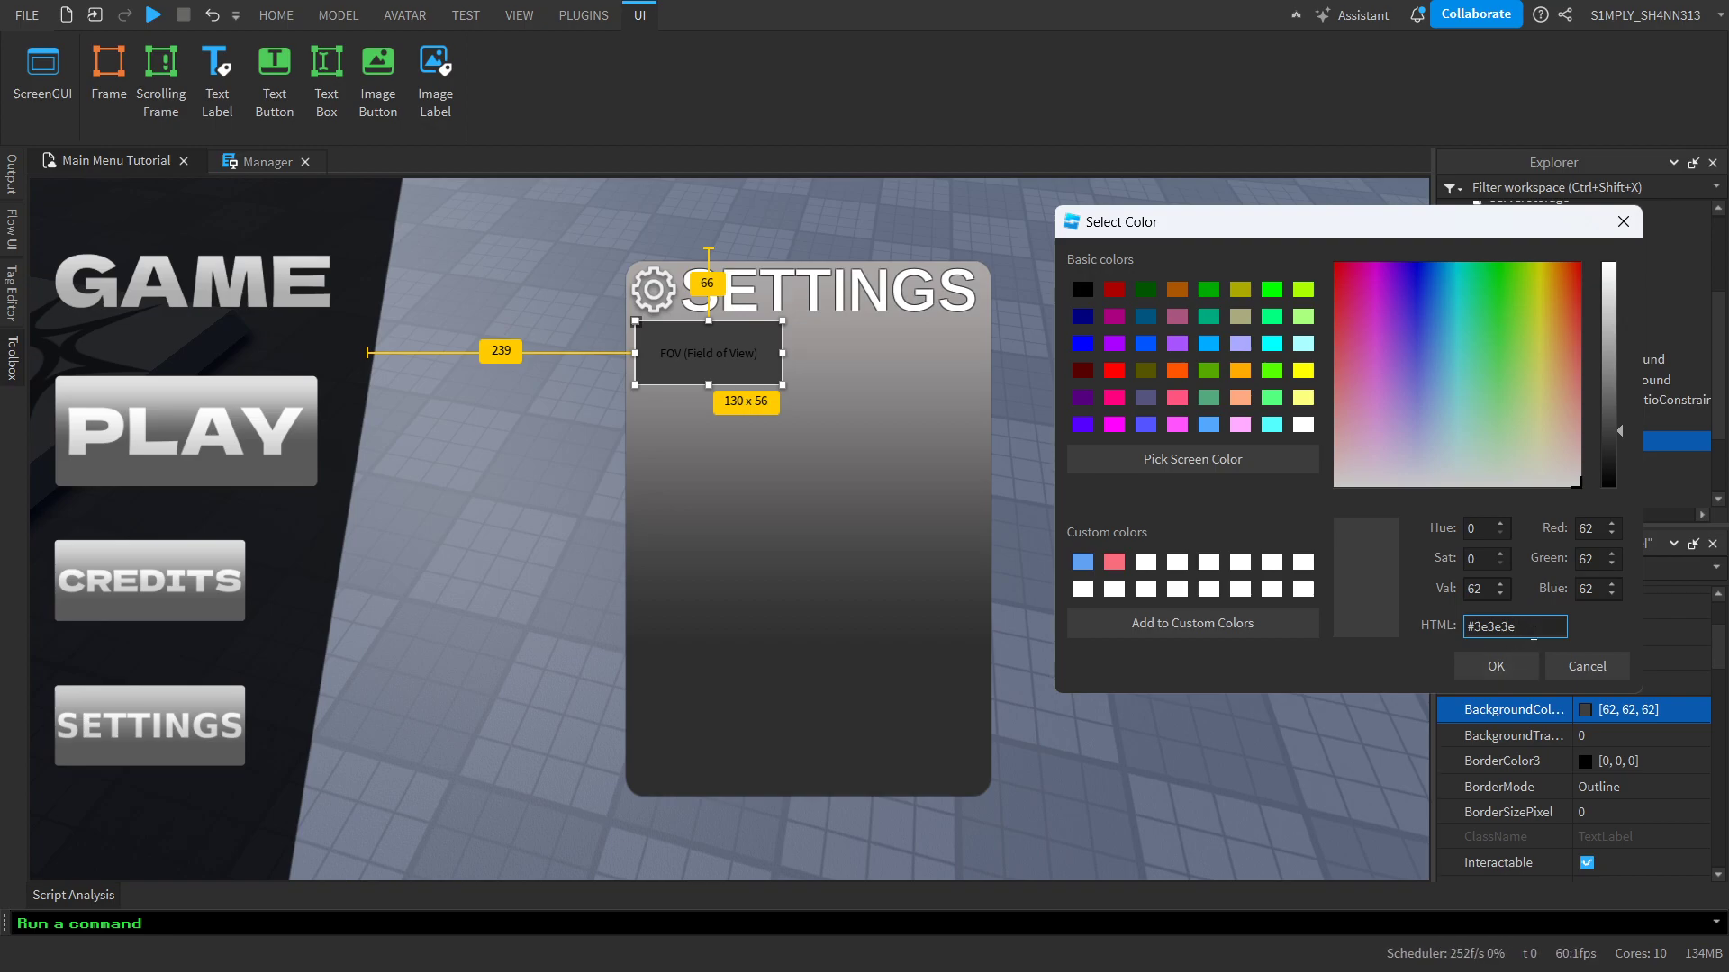
{"action": "type", "text": "1e1e1"}
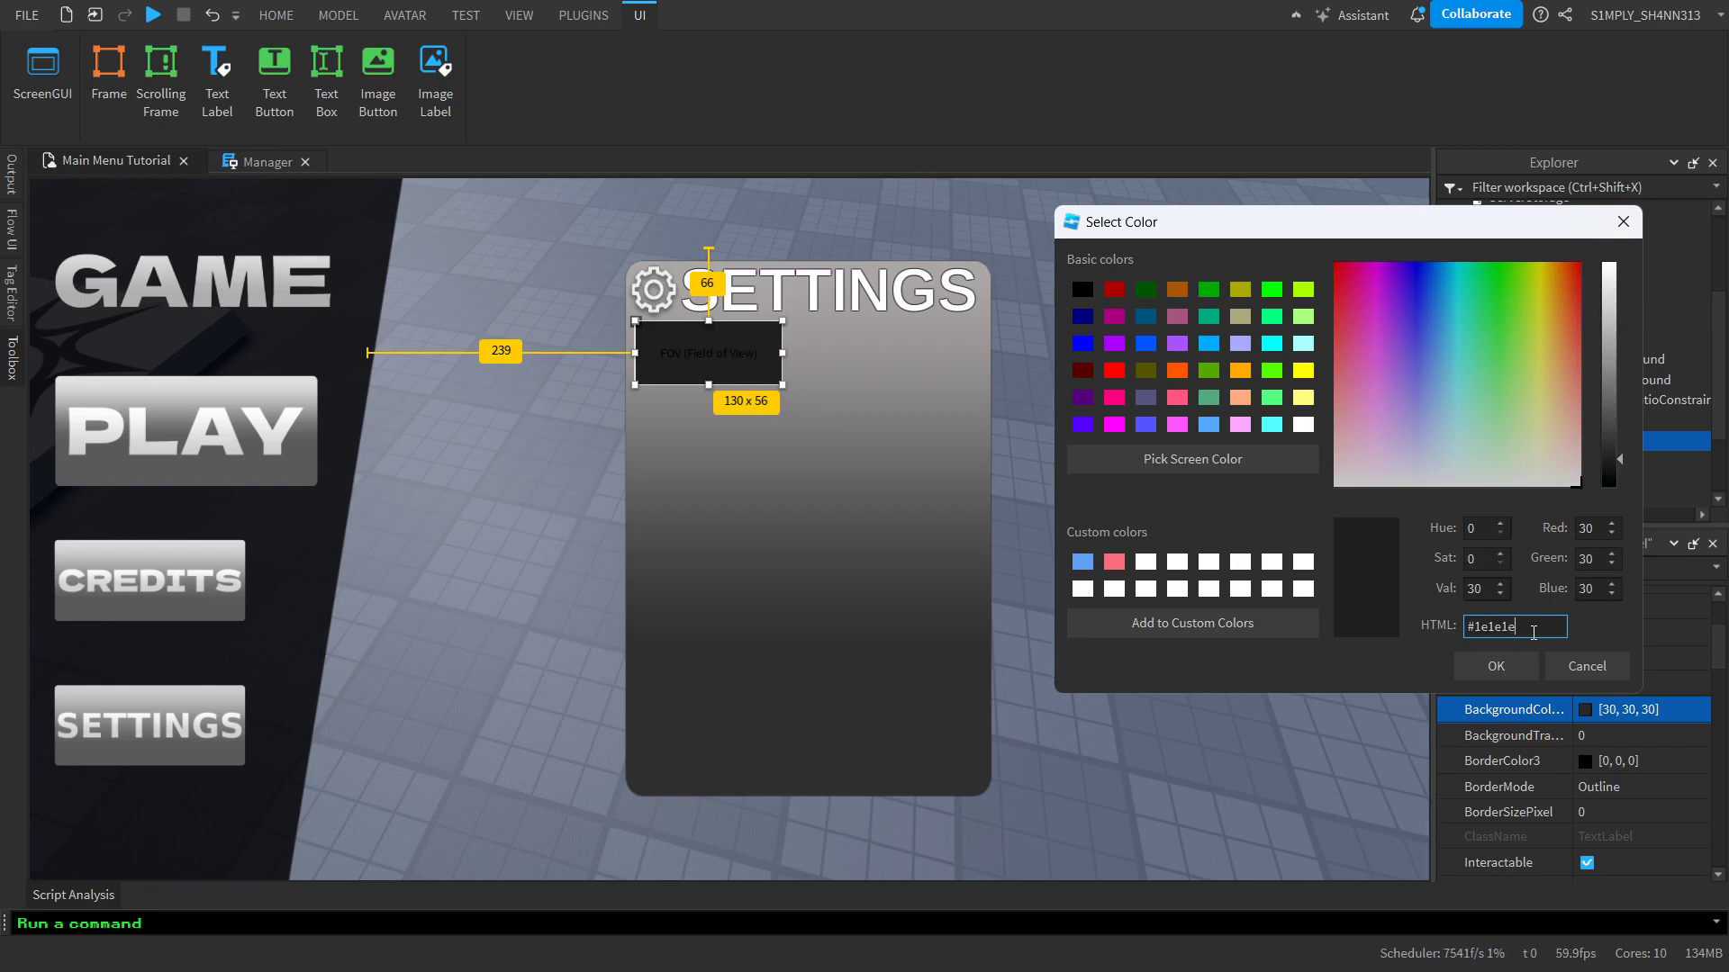
{"action": "key", "text": "BackSpace"}
{"action": "key", "text": "BackSpace"}
{"action": "key", "text": "BackSpace"}
{"action": "key", "text": "BackSpace"}
{"action": "key", "text": "BackSpace"}
{"action": "type", "text": "3e3e3e"}
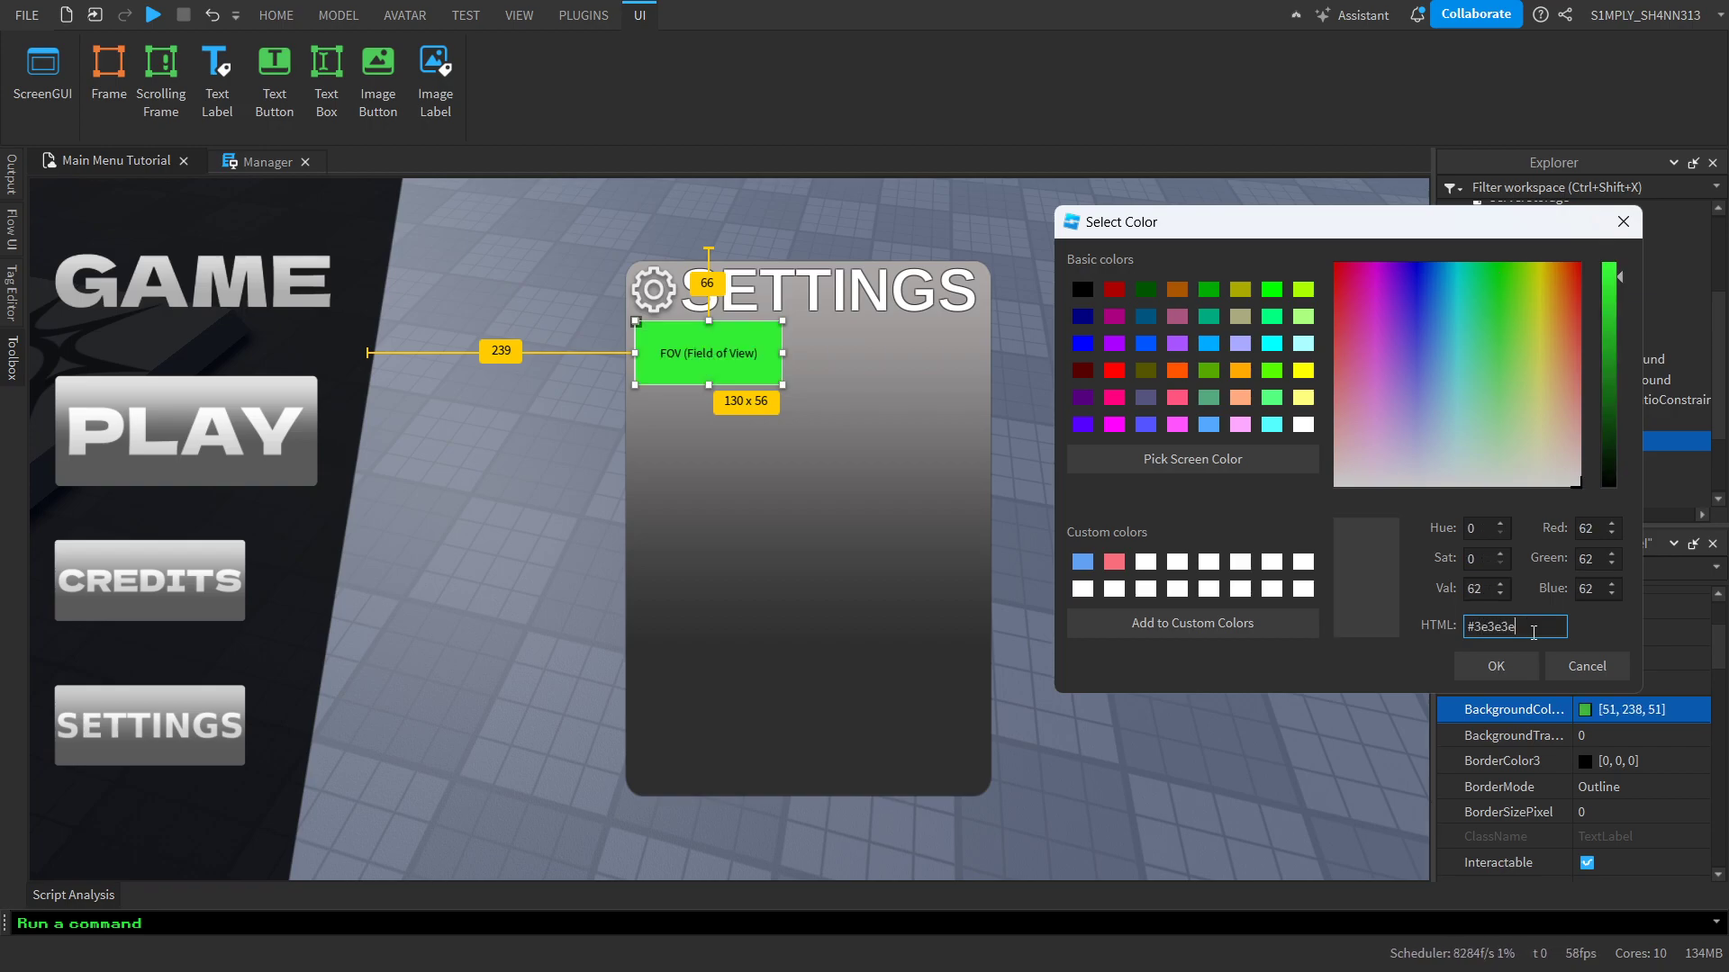
{"action": "key", "text": "Return"}
Set the FOV label's background transparency to 0.015
{"action": "scroll", "coordinate": [1664, 727], "scroll_direction": "down", "scroll_amount": 10}
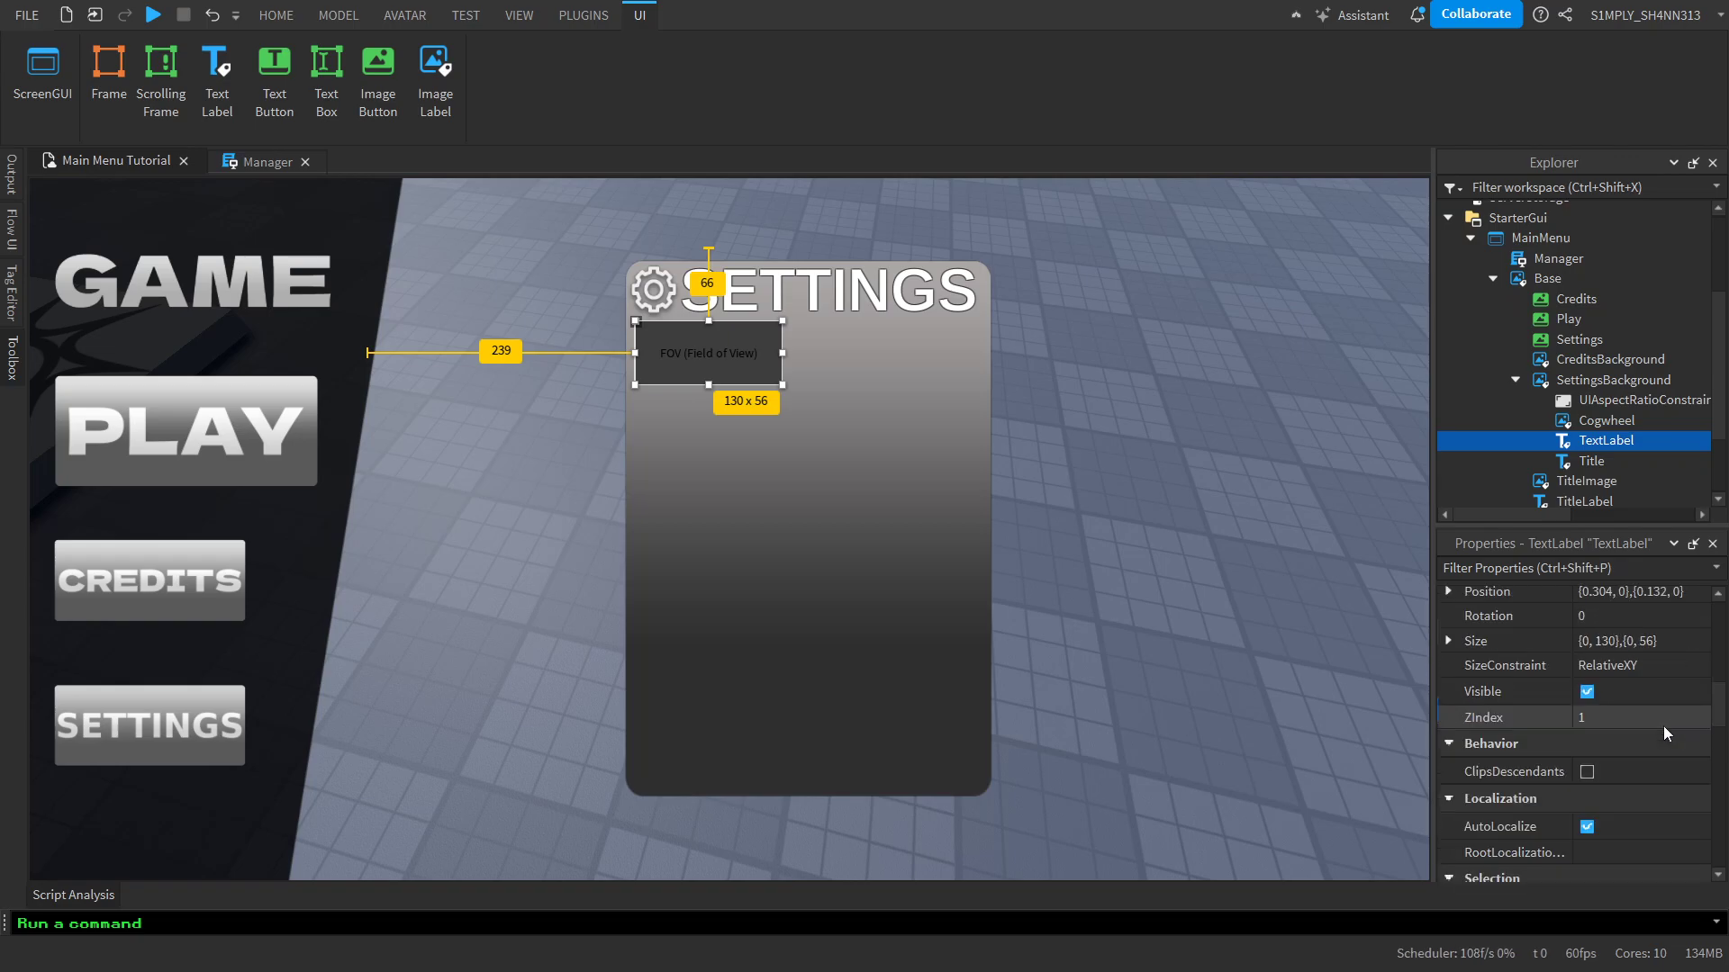
{"action": "scroll", "coordinate": [1664, 727], "scroll_direction": "up", "scroll_amount": 9}
{"action": "left_click", "coordinate": [1658, 668]}
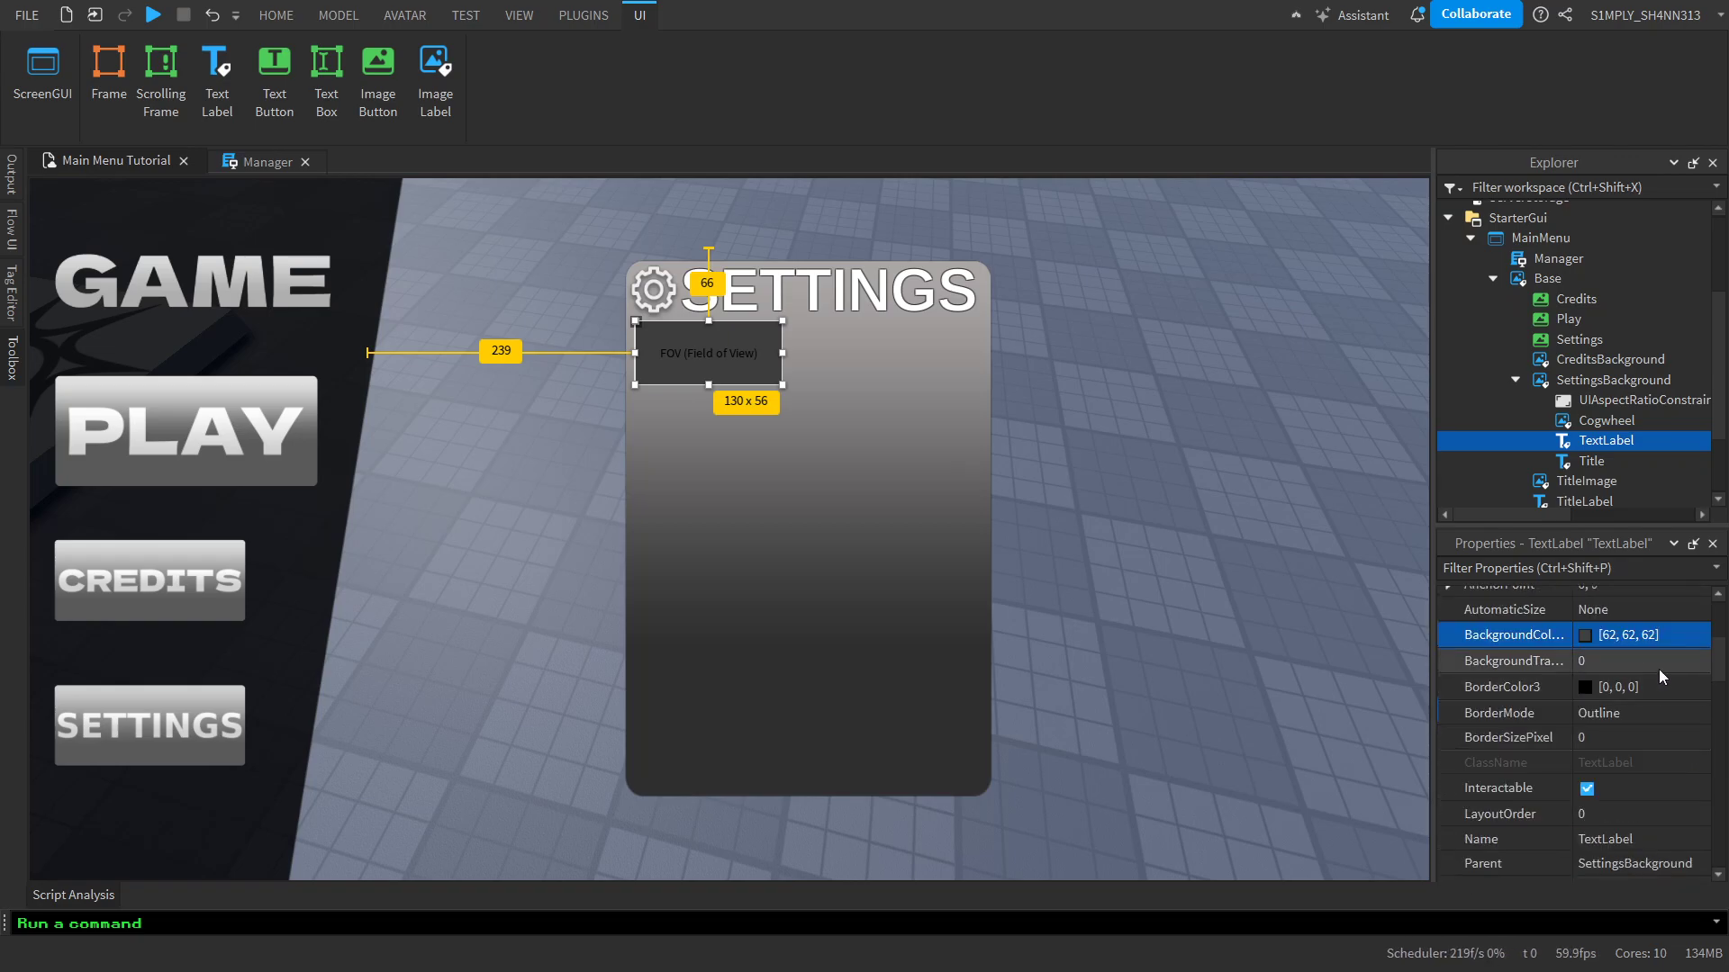
{"action": "left_click", "coordinate": [1623, 664]}
{"action": "type", "text": "."}
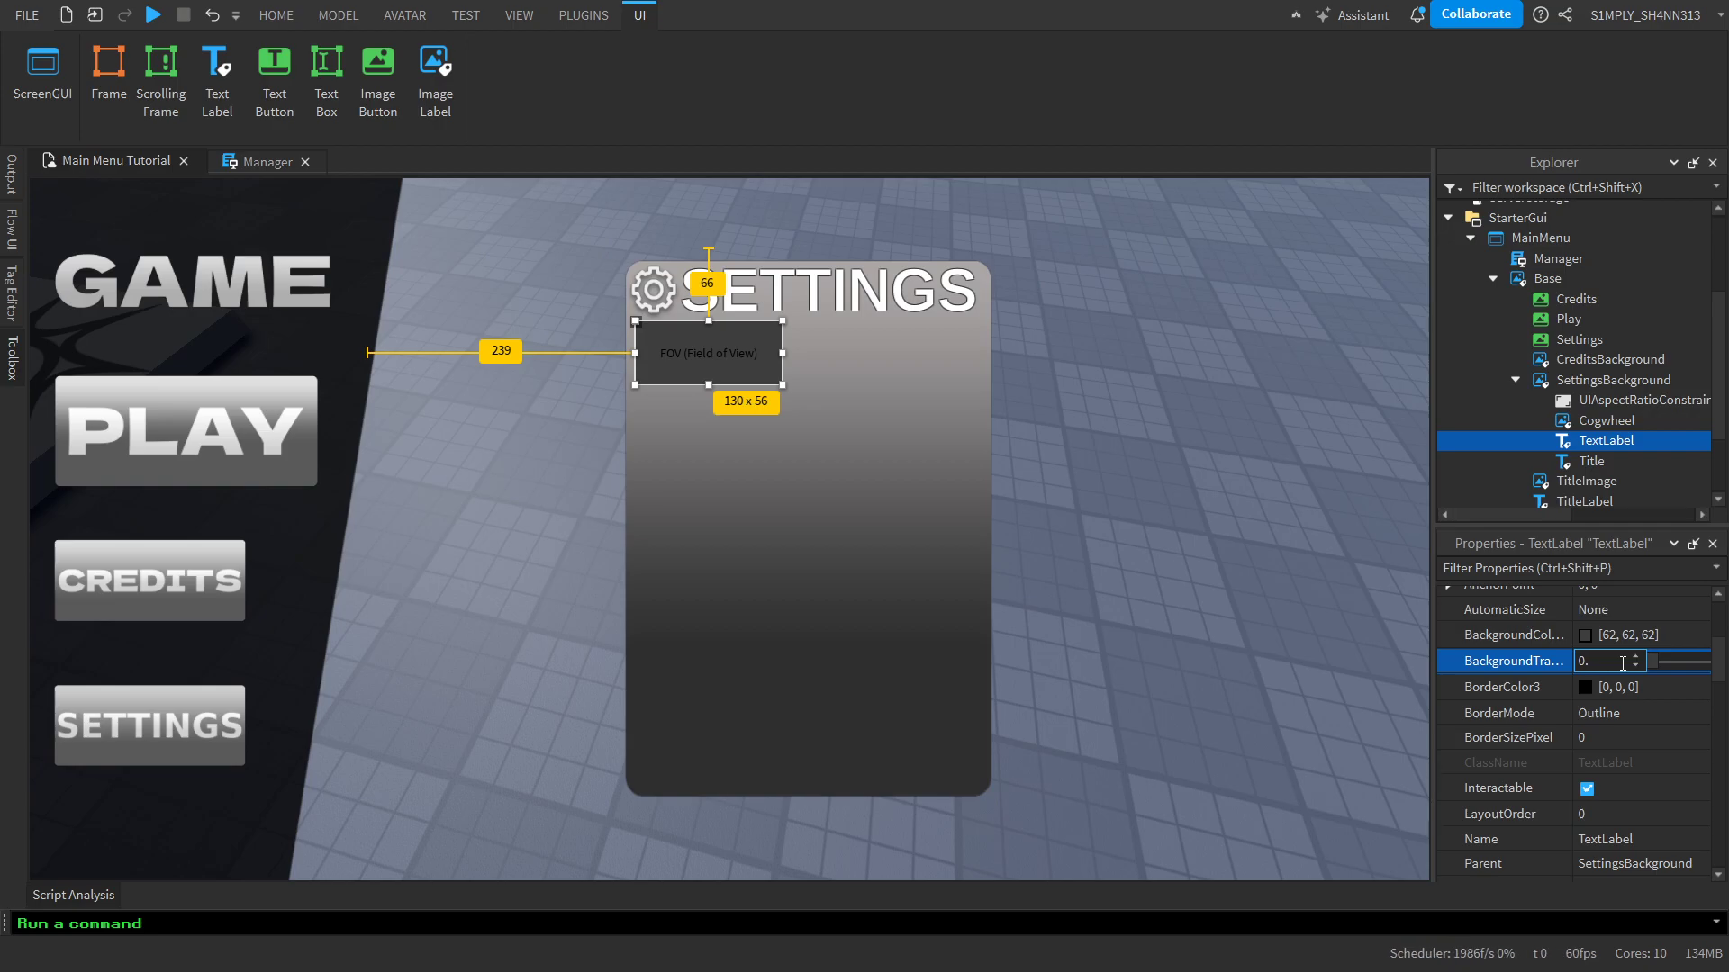
{"action": "type", "text": "015"}
{"action": "key", "text": "Return"}
Enable RichText and TextScaled for the FOV label
{"action": "scroll", "coordinate": [1621, 663], "scroll_direction": "down", "scroll_amount": 5}
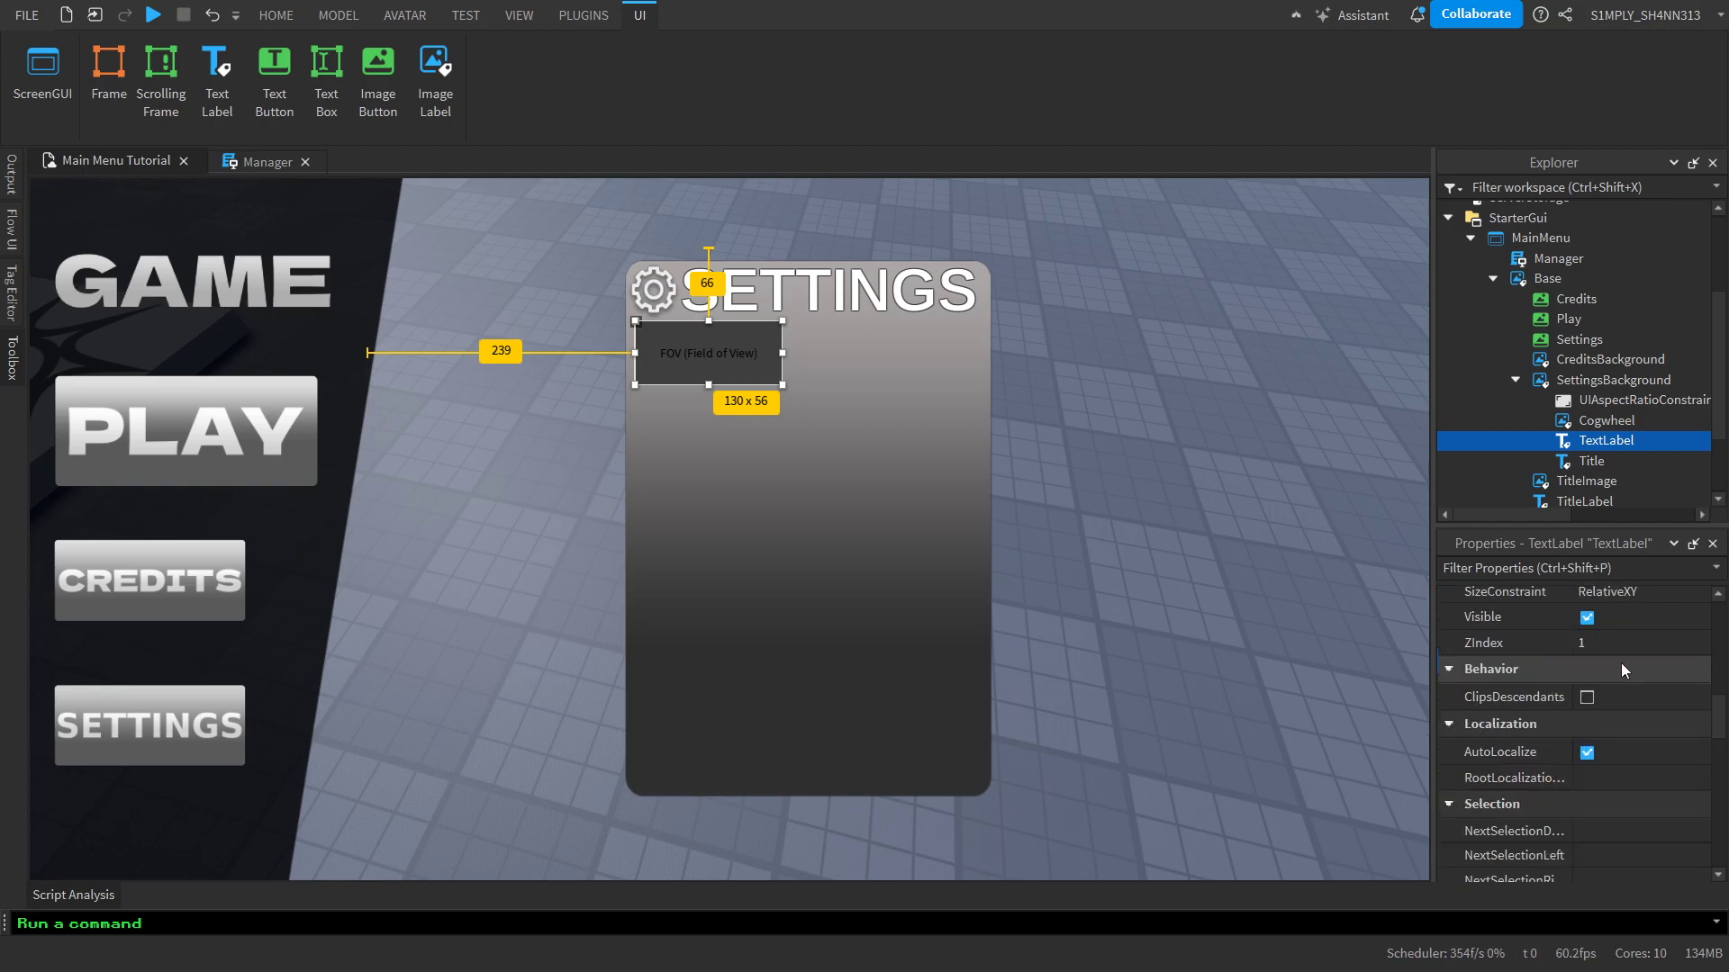
{"action": "scroll", "coordinate": [1620, 662], "scroll_direction": "down", "scroll_amount": 5}
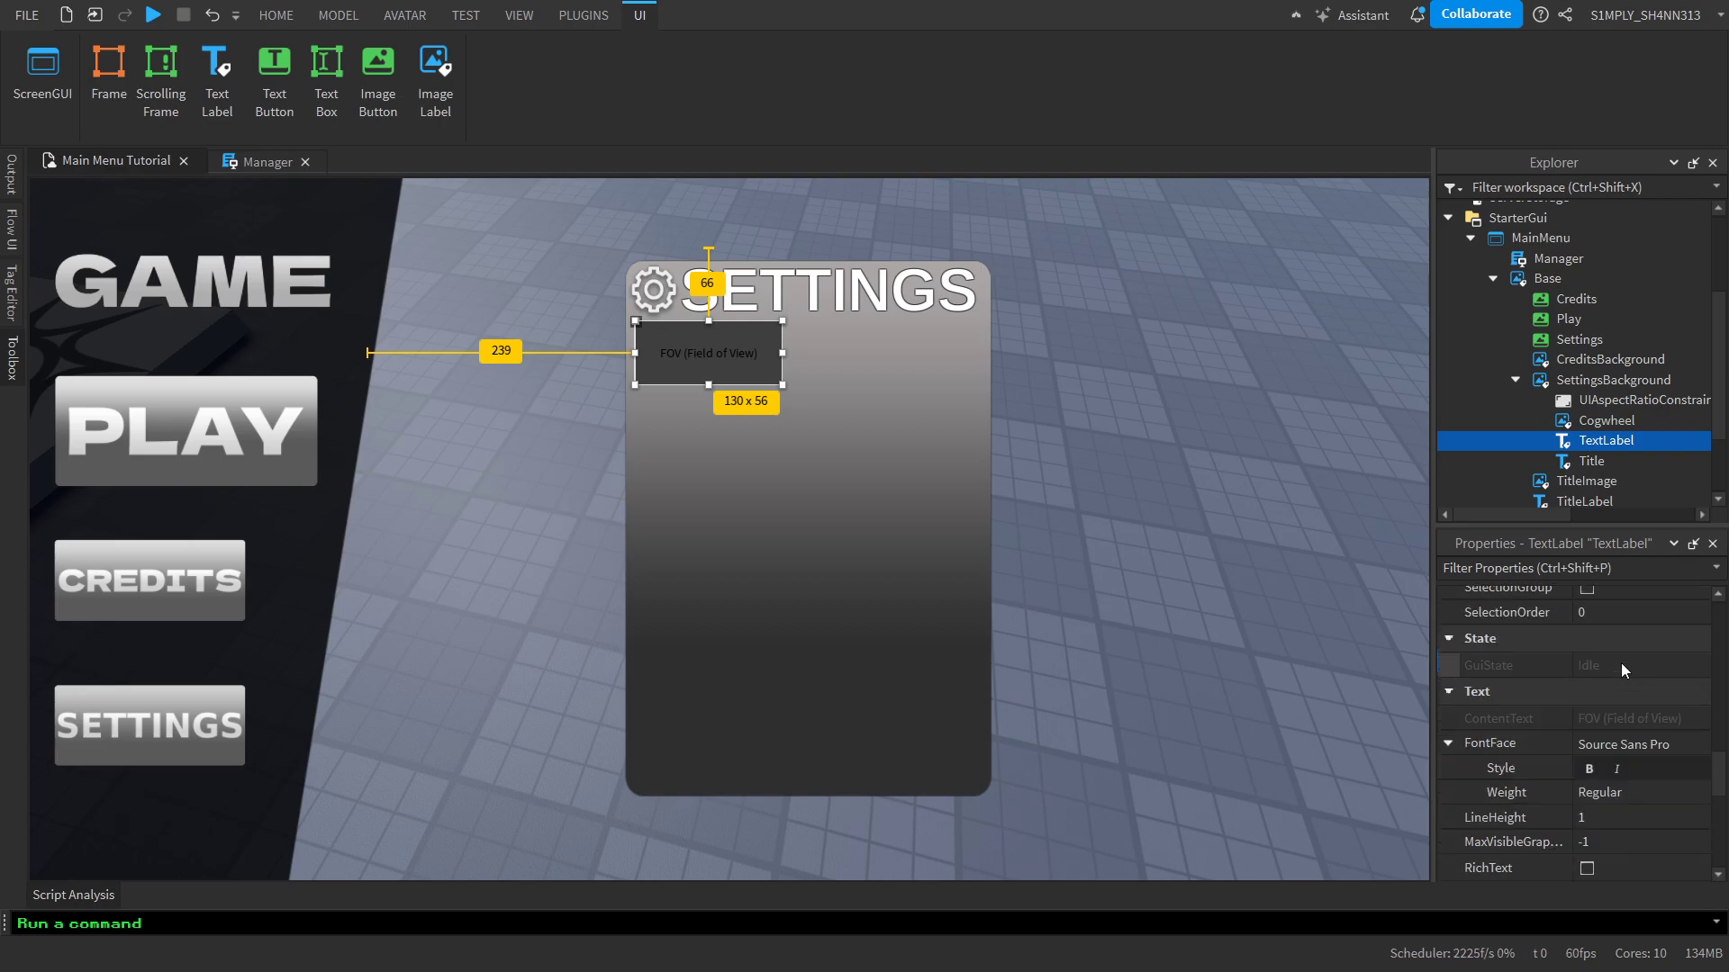
{"action": "scroll", "coordinate": [1620, 662], "scroll_direction": "down", "scroll_amount": 2}
{"action": "left_click", "coordinate": [1586, 719]}
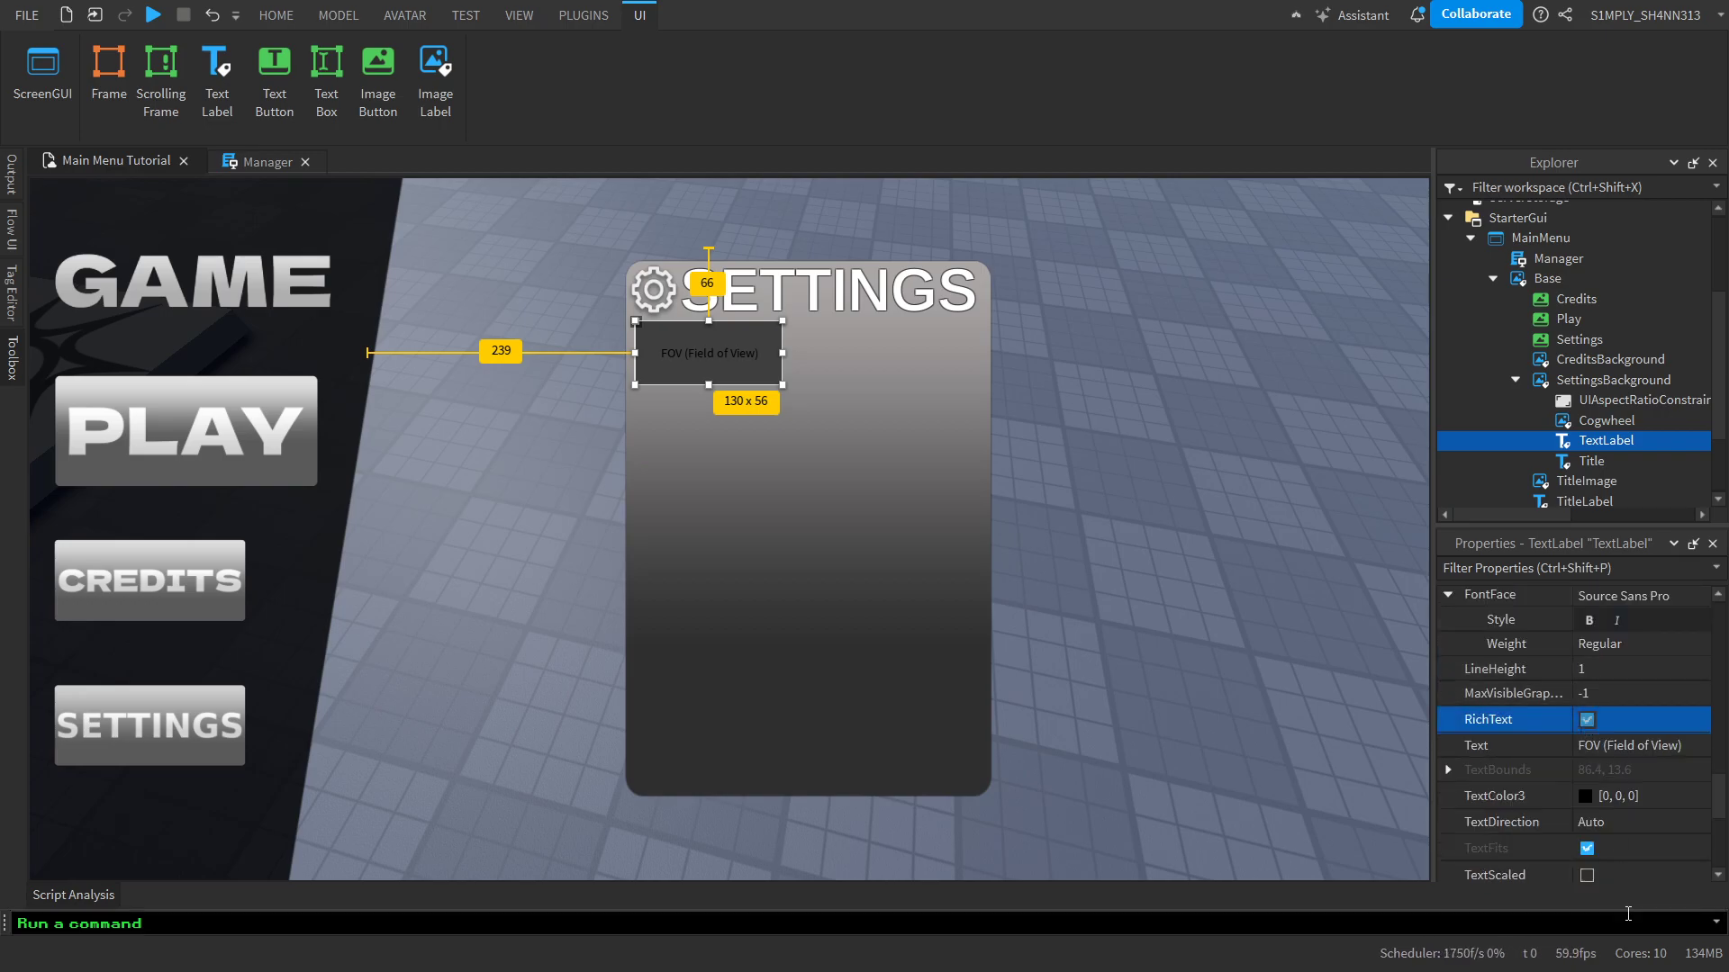
{"action": "left_click", "coordinate": [1590, 871]}
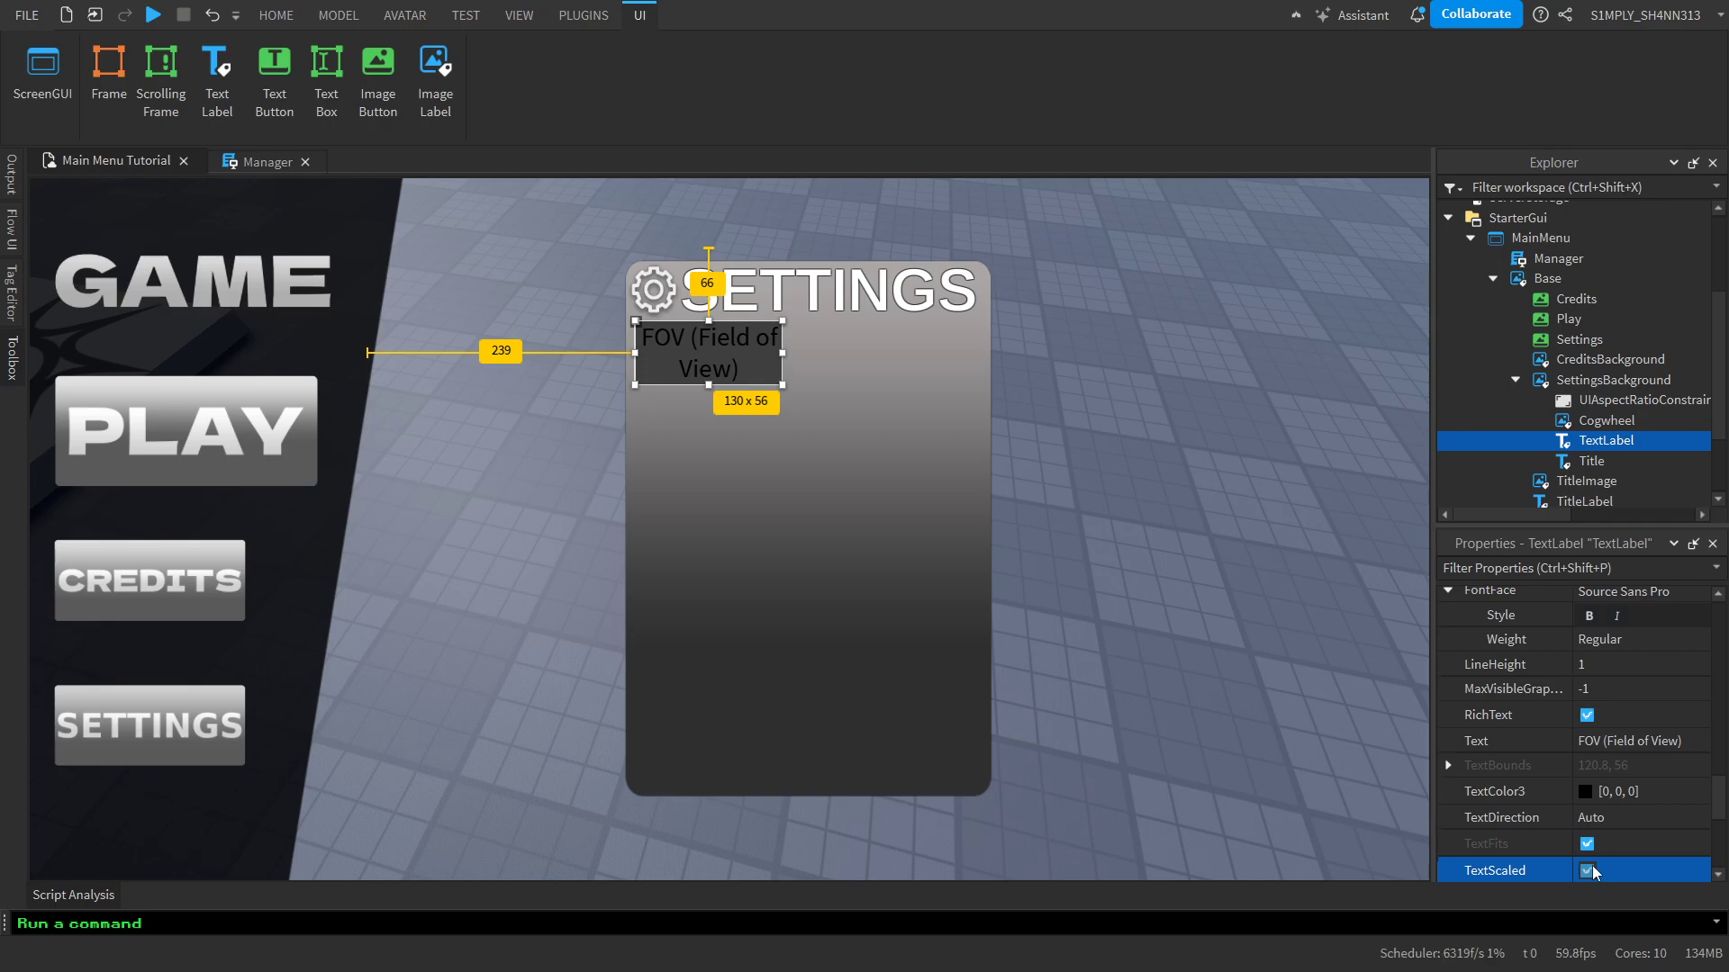
Set the FOV label's text color to white (#ffffff)
{"action": "scroll", "coordinate": [1592, 866], "scroll_direction": "down", "scroll_amount": 2}
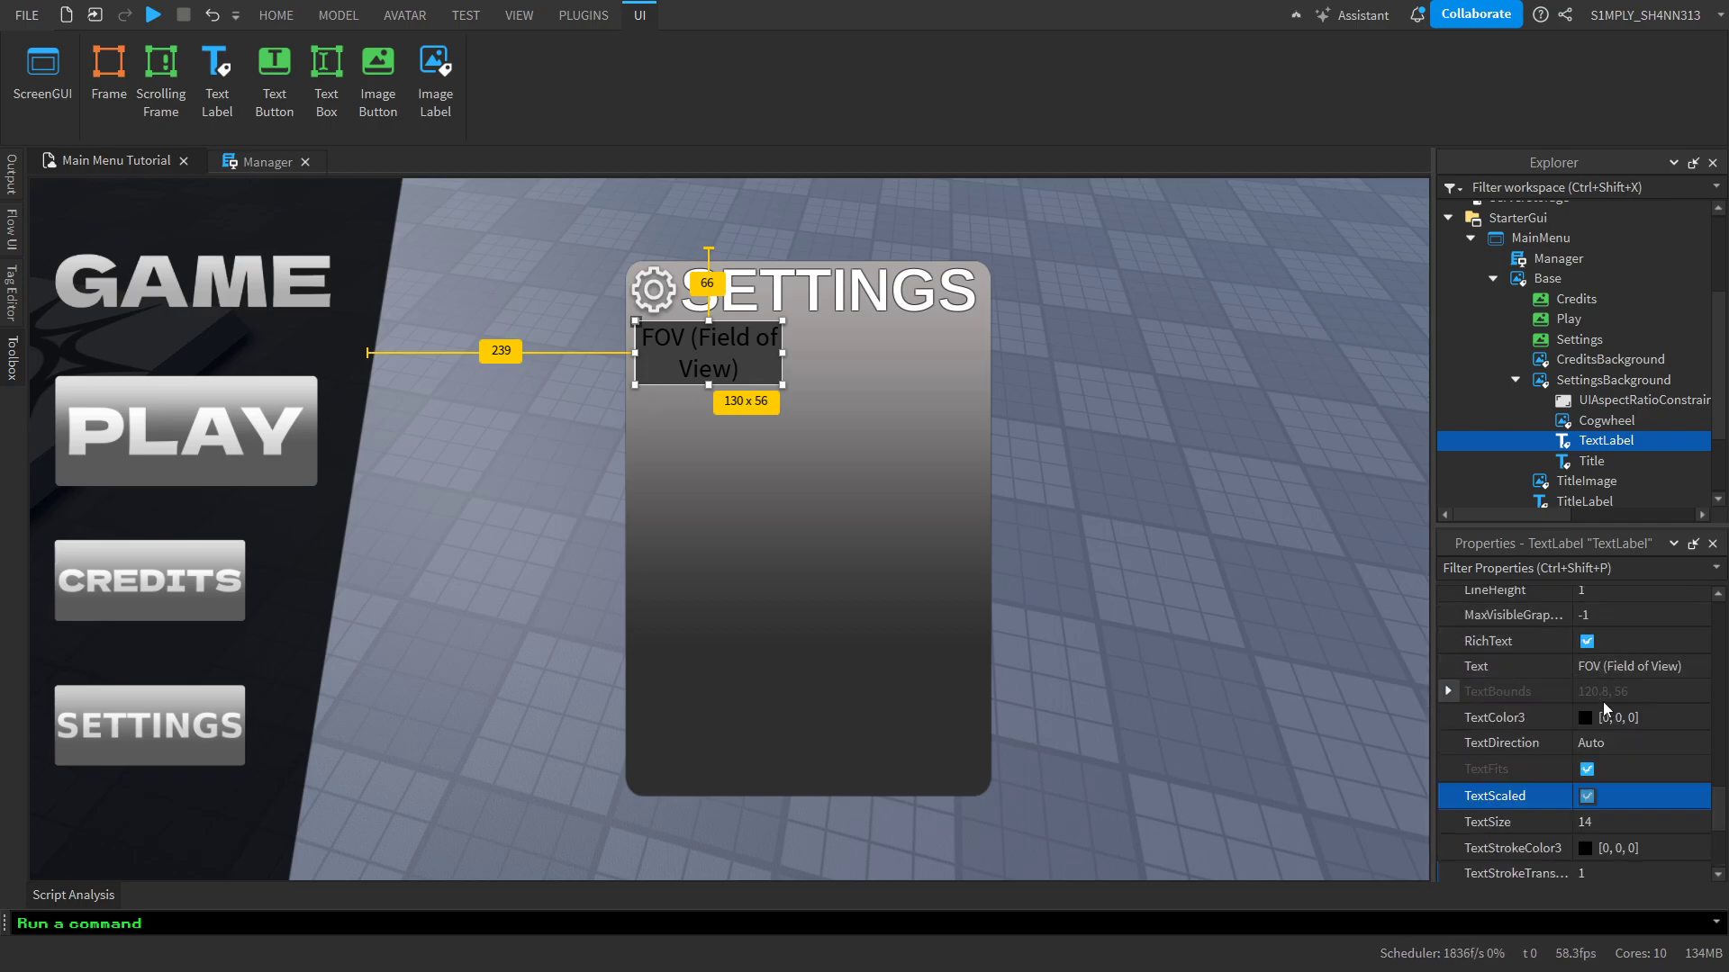
{"action": "left_click", "coordinate": [1583, 719]}
{"action": "left_click_drag", "start_coordinate": [1131, 341], "coordinate": [1127, 282]}
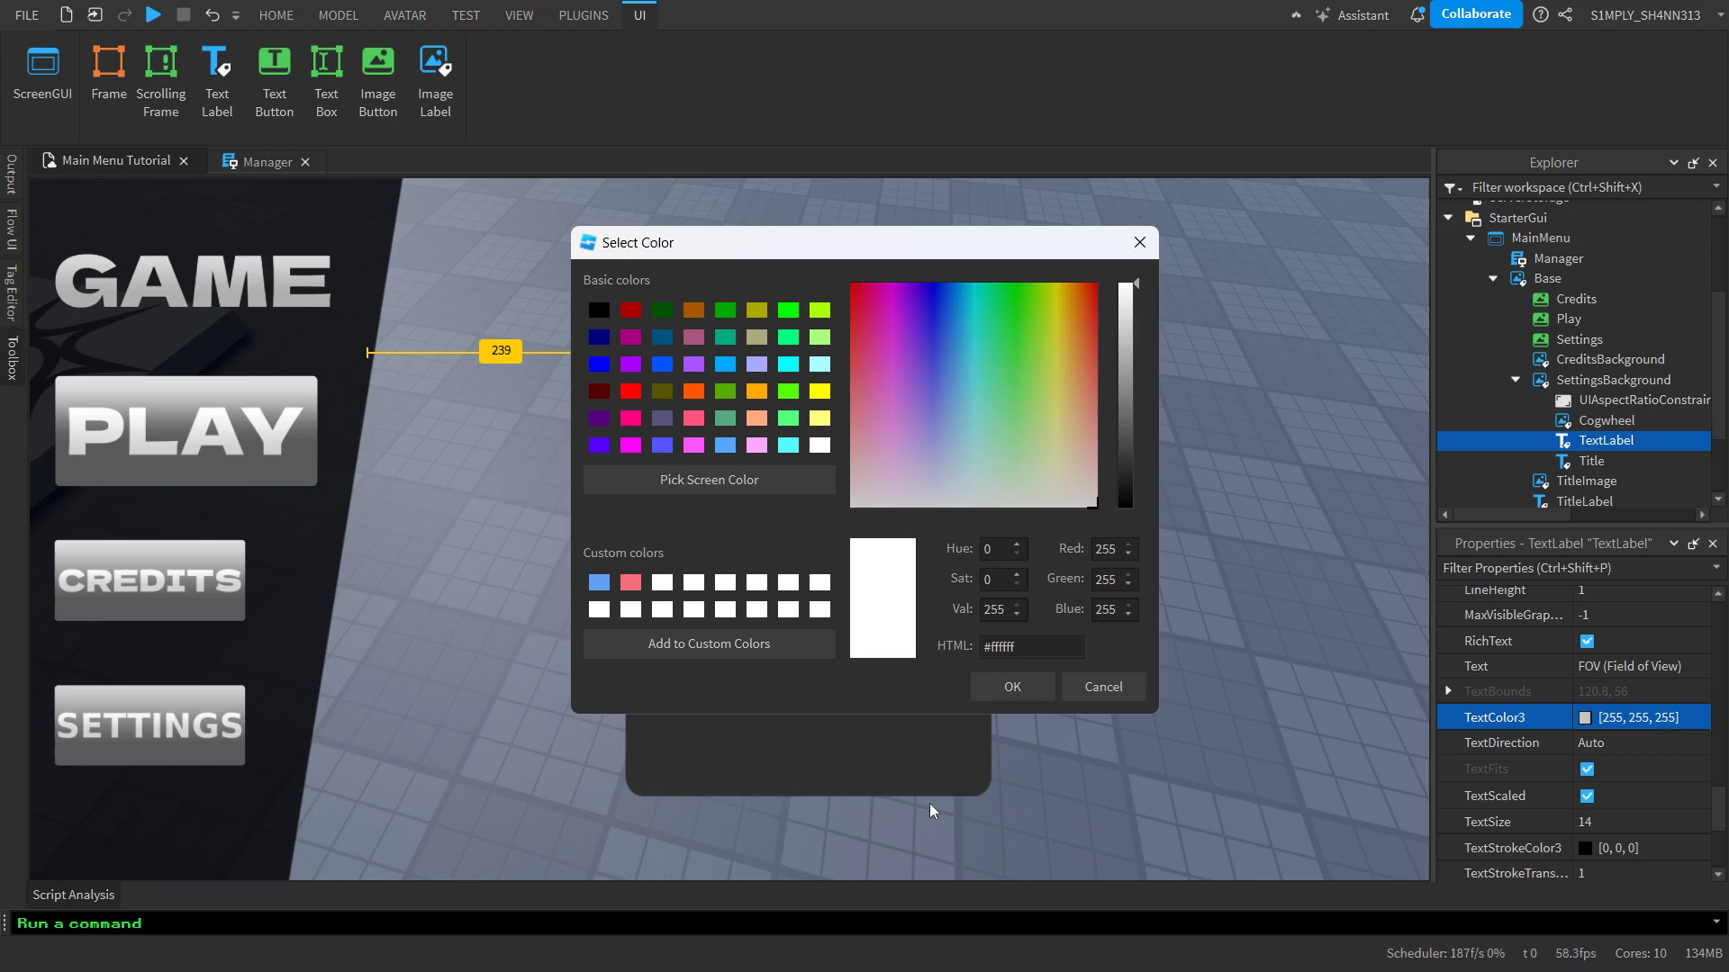
{"action": "left_click", "coordinate": [1012, 687]}
Try a text transparency of 0.5 on the FOV label, and undo it
{"action": "scroll", "coordinate": [1617, 743], "scroll_direction": "down", "scroll_amount": 3}
{"action": "left_click", "coordinate": [1599, 746]}
{"action": "type", "text": "."}
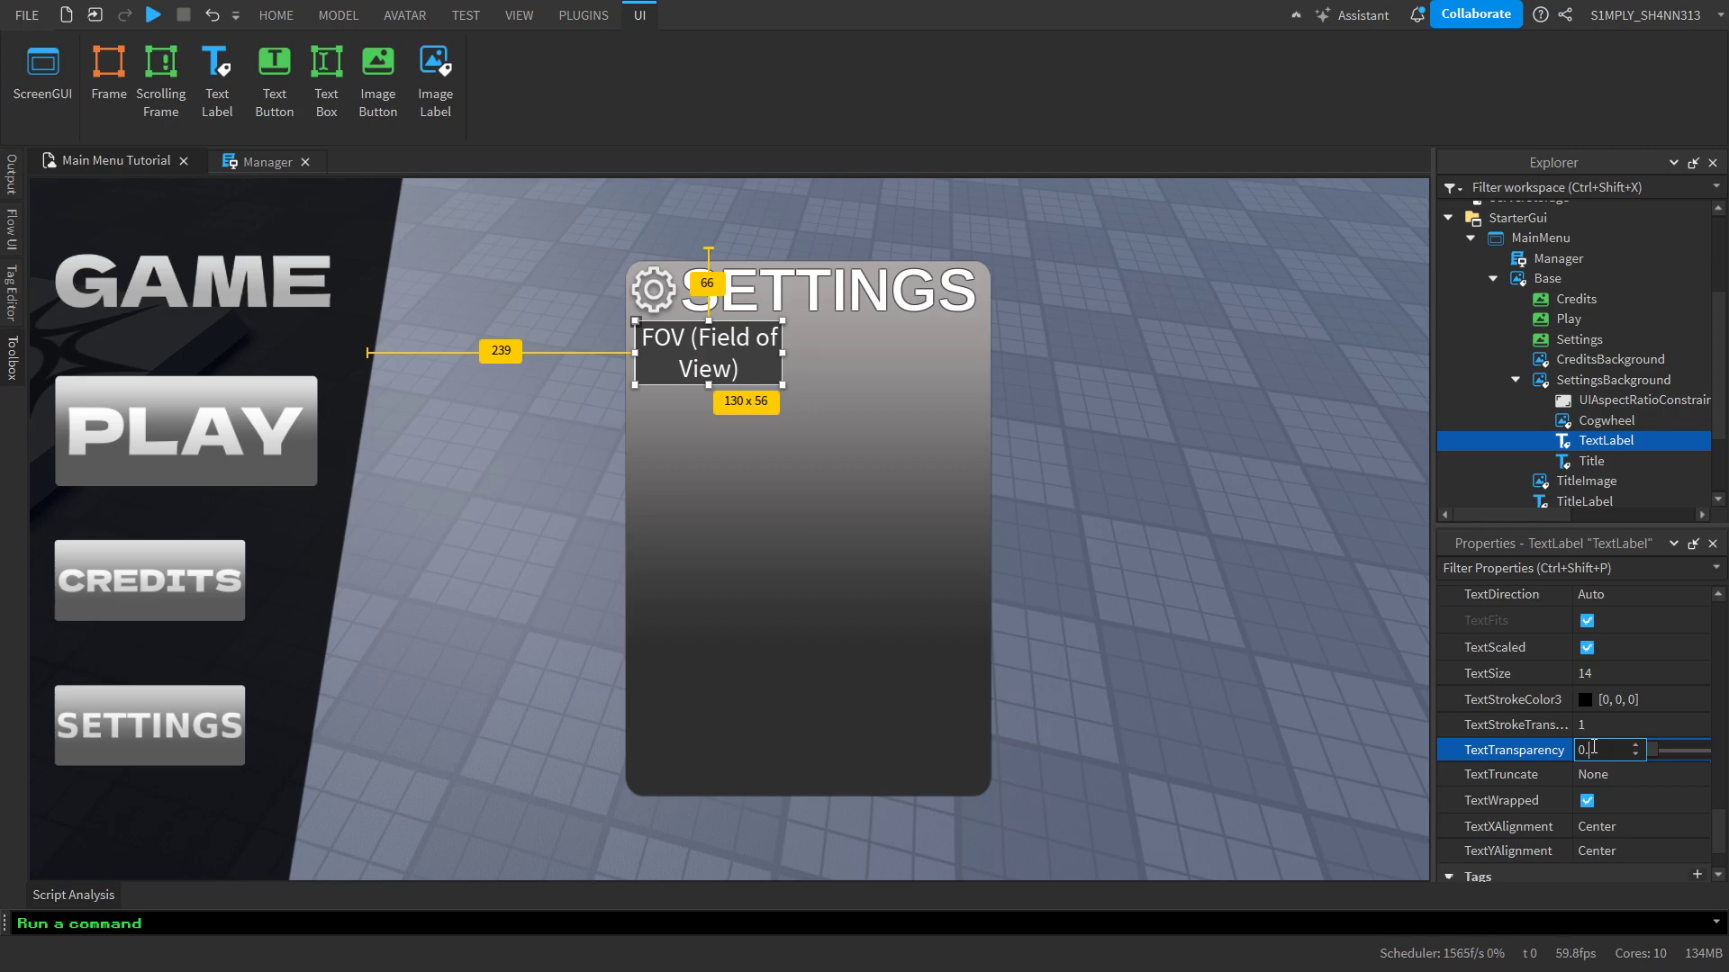
{"action": "type", "text": "5"}
{"action": "key", "text": "Return"}
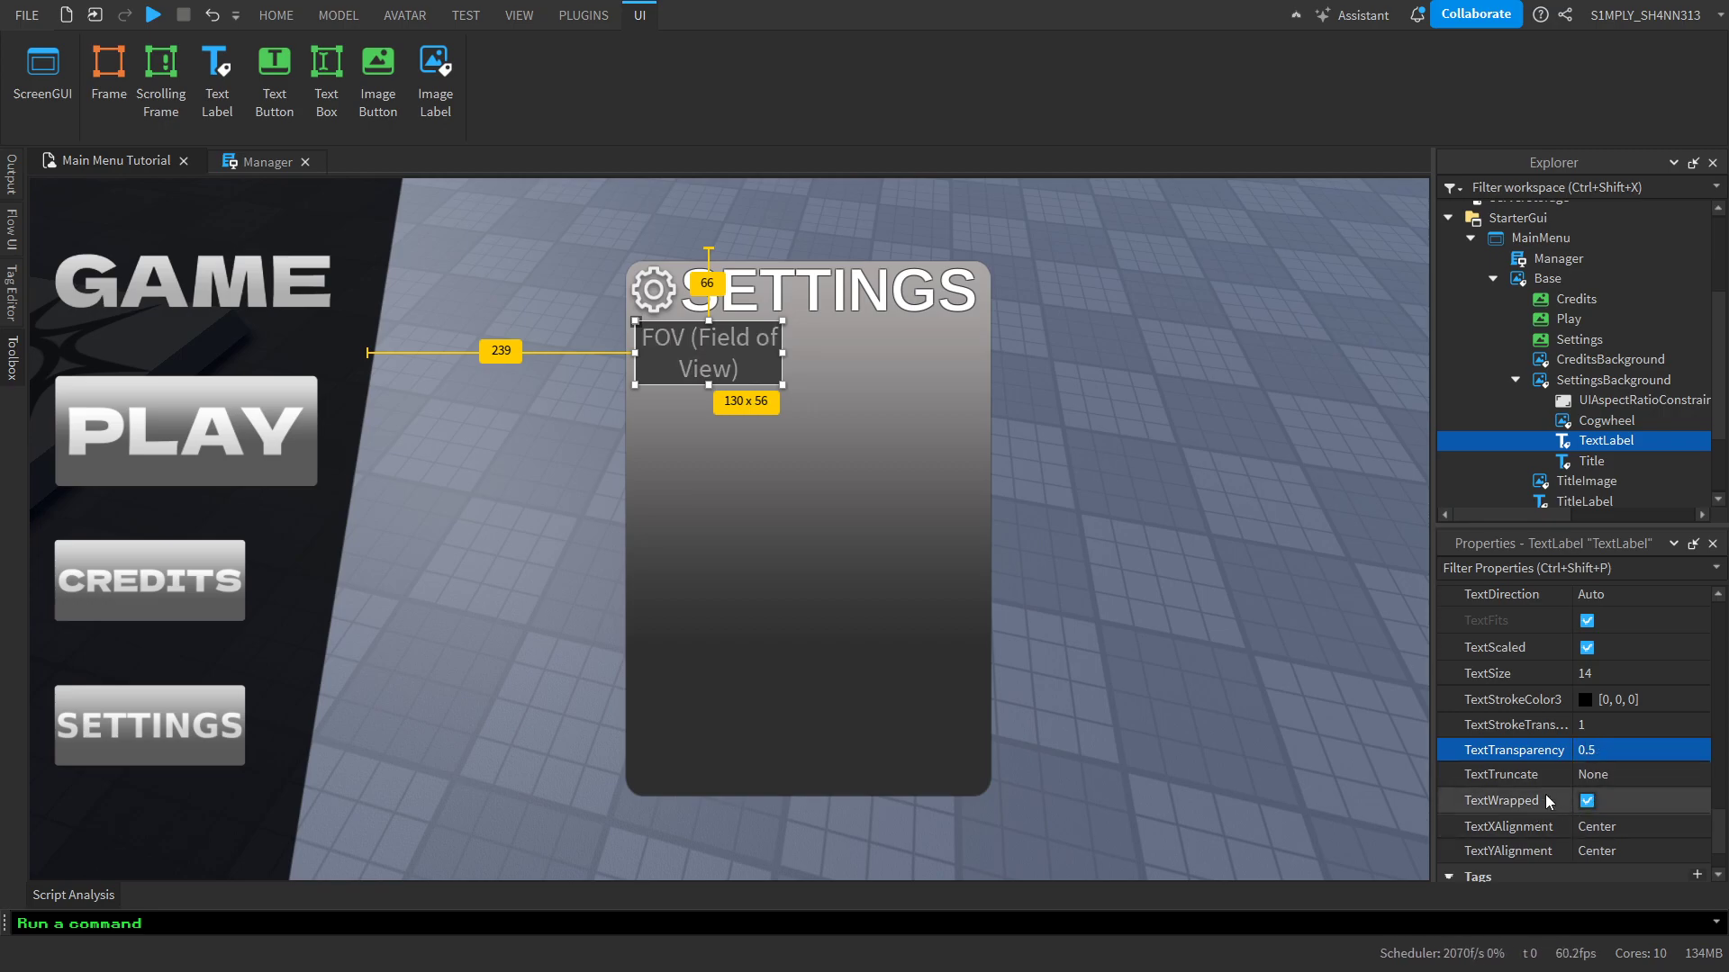
{"action": "key", "text": "ctrl+z"}
Set the FOV label's text stroke transparency to 0.5
{"action": "left_click", "coordinate": [1610, 720]}
{"action": "left_click", "coordinate": [1593, 728]}
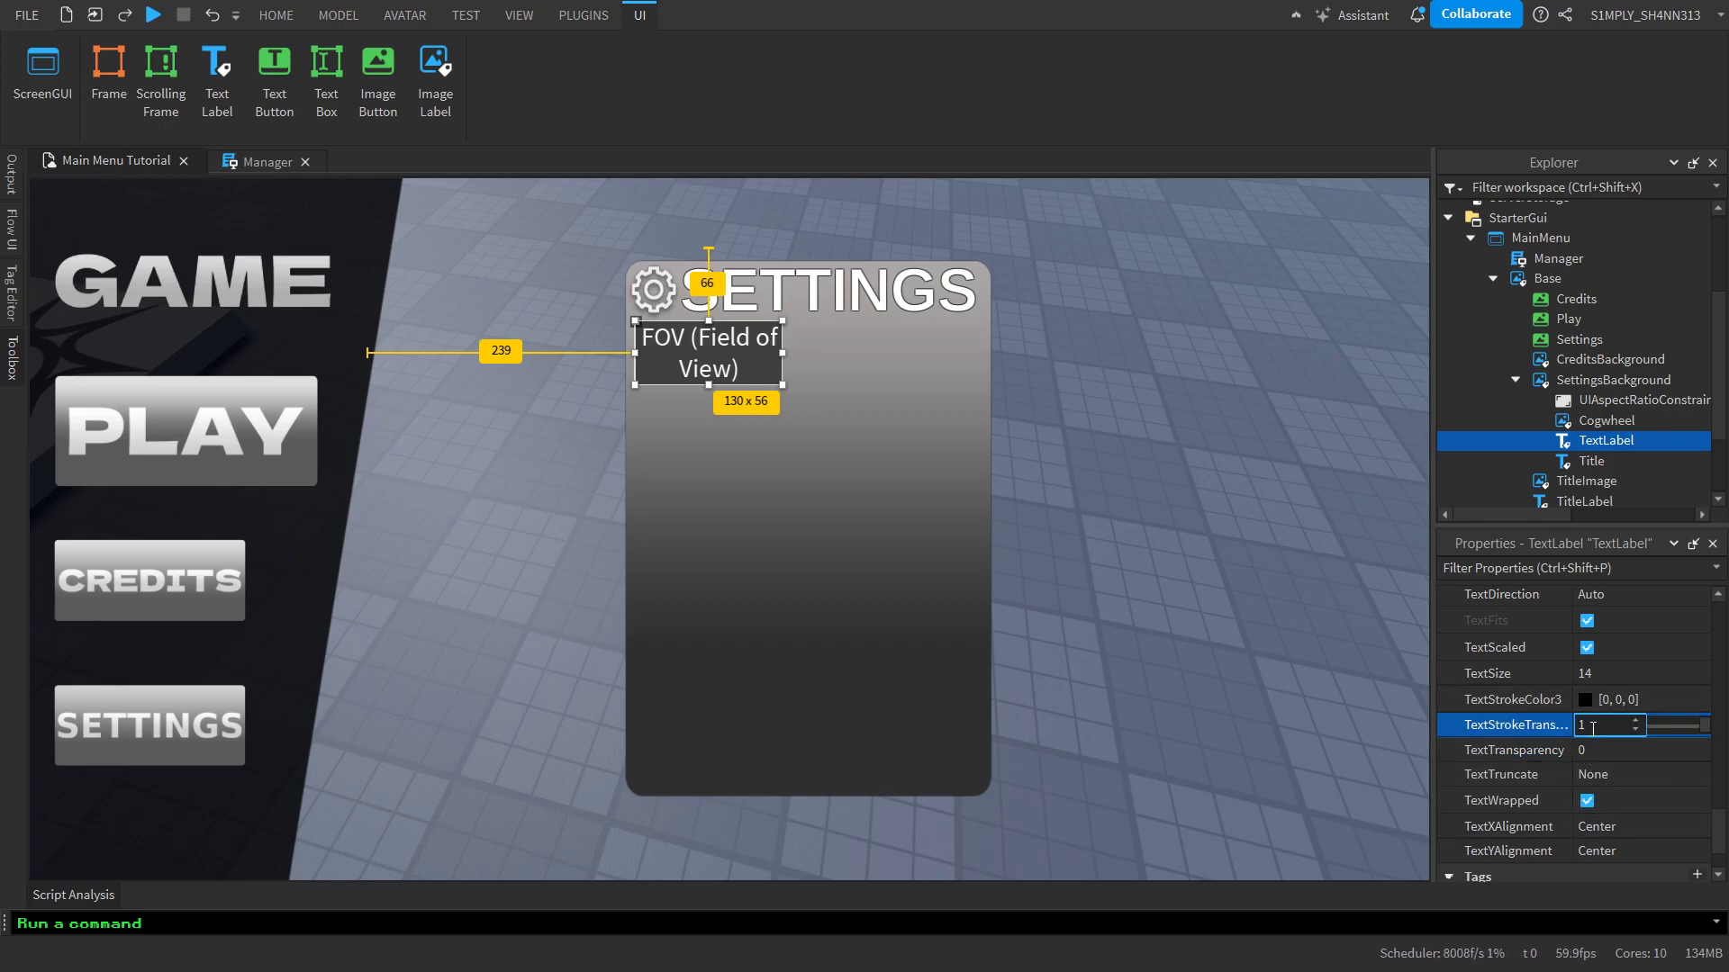
{"action": "type", "text": "0.5"}
{"action": "key", "text": "Return"}
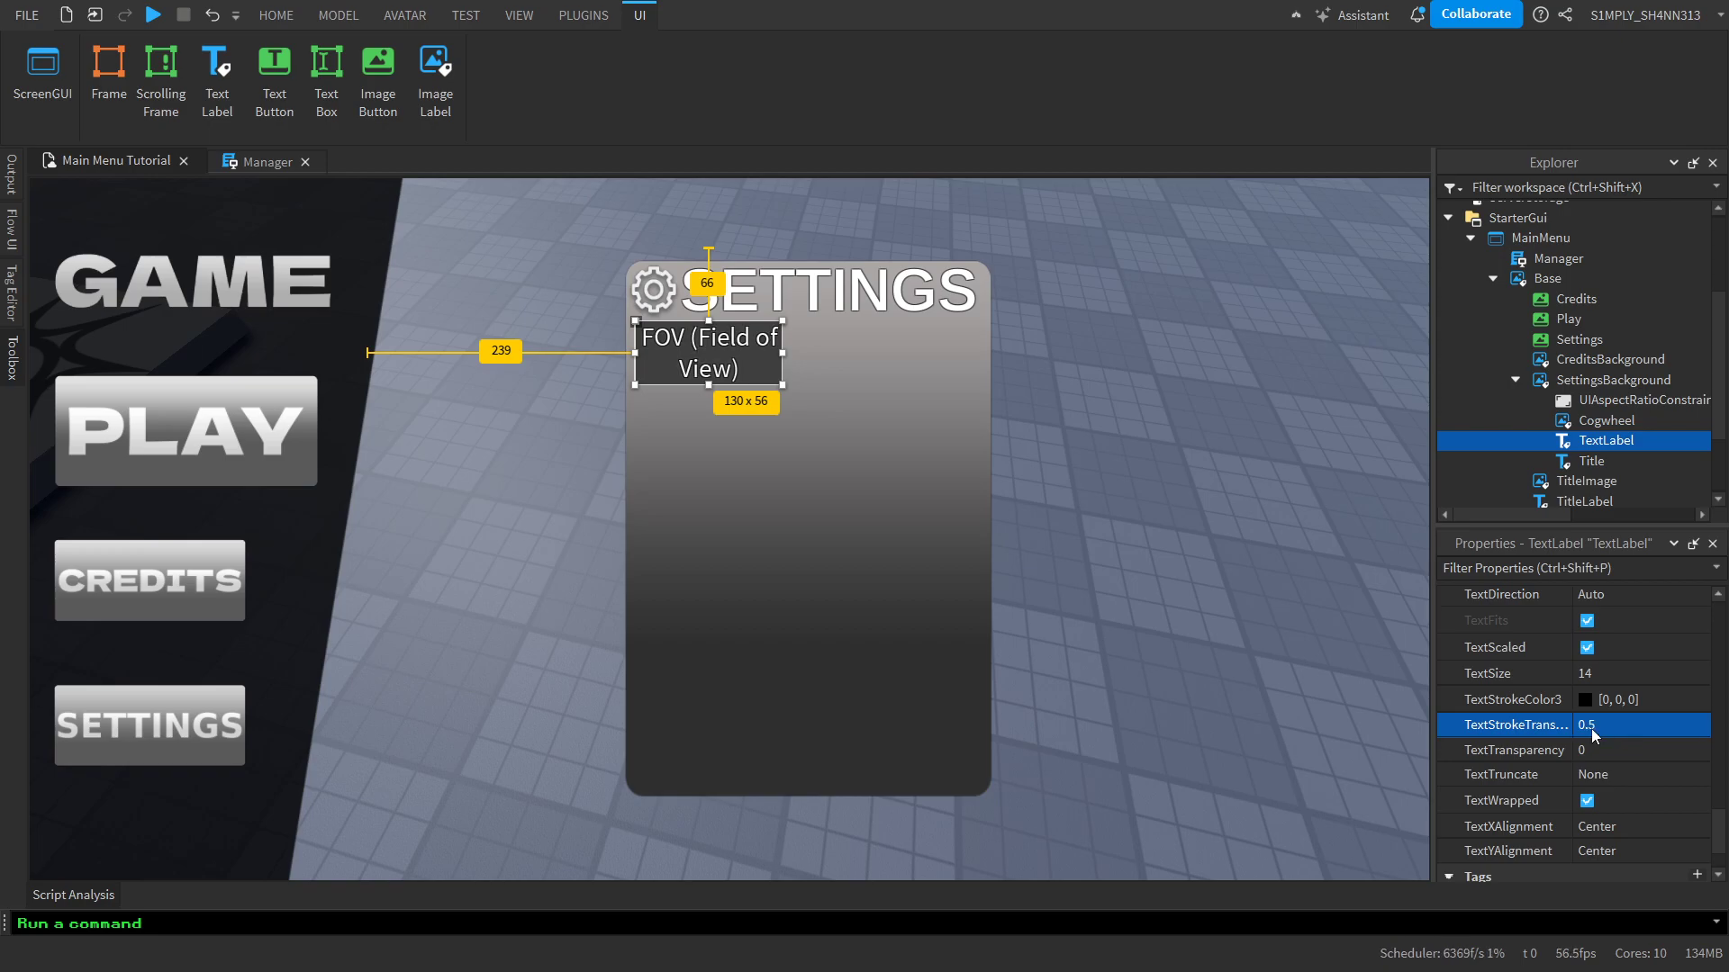
Change the FOV label's font face to Arimo
{"action": "scroll", "coordinate": [1624, 774], "scroll_direction": "up", "scroll_amount": 5}
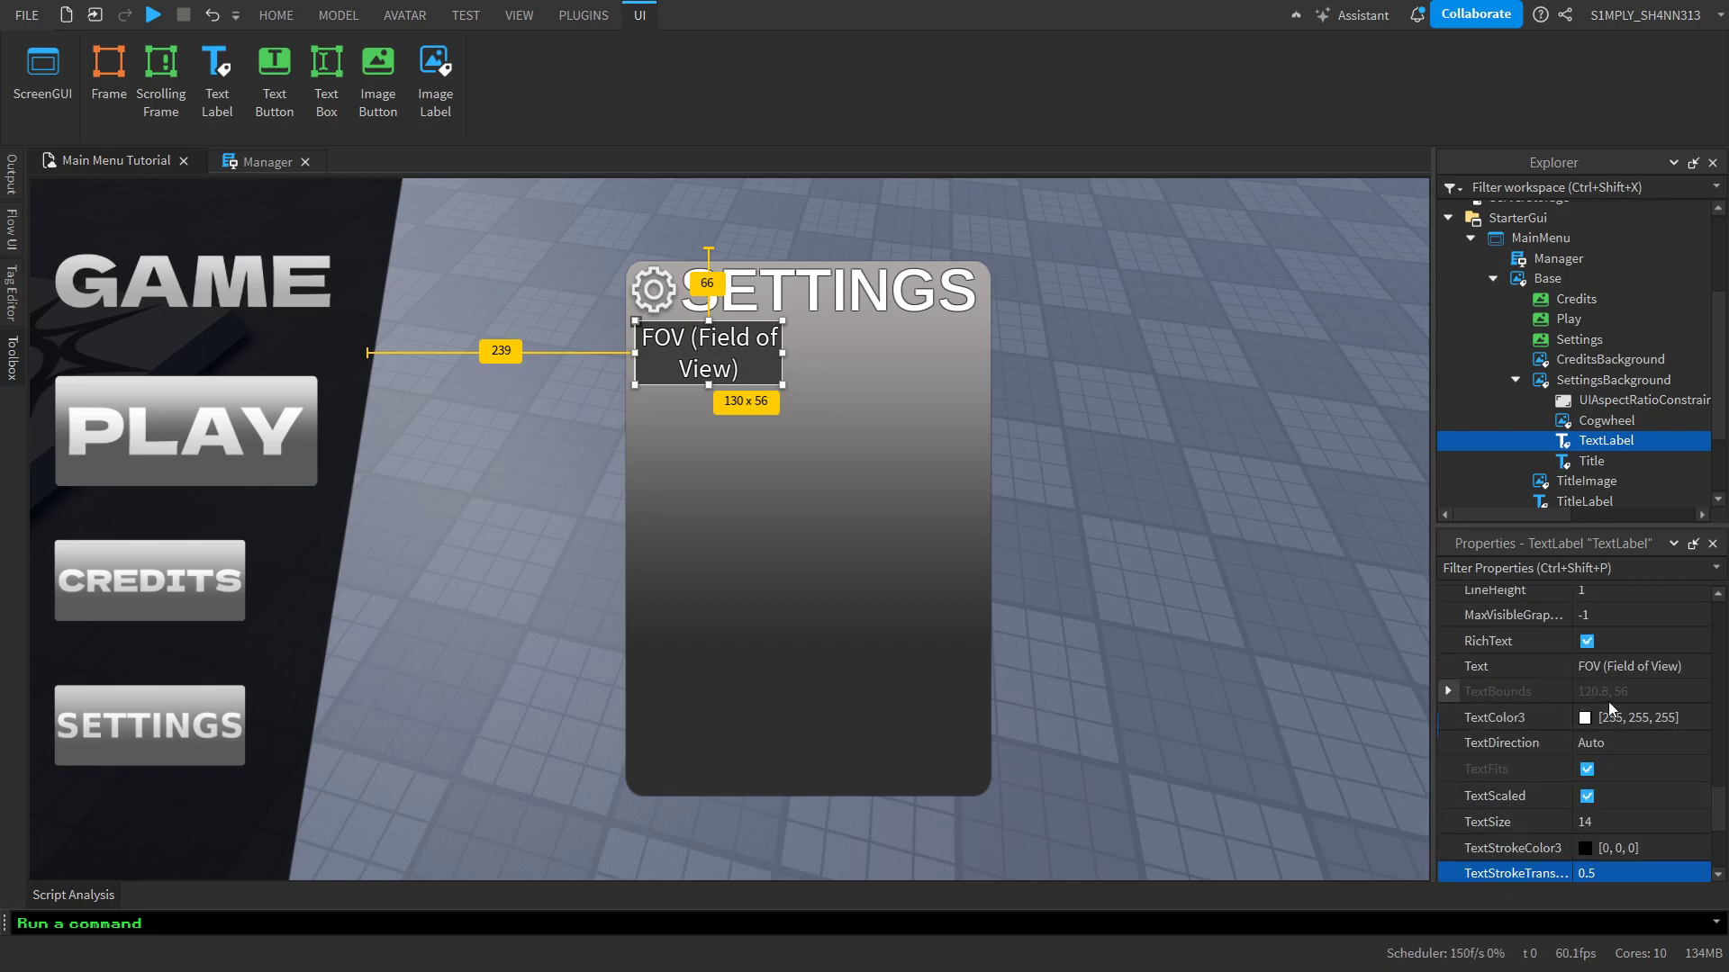
{"action": "scroll", "coordinate": [1611, 702], "scroll_direction": "up", "scroll_amount": 3}
{"action": "left_click", "coordinate": [1617, 732]}
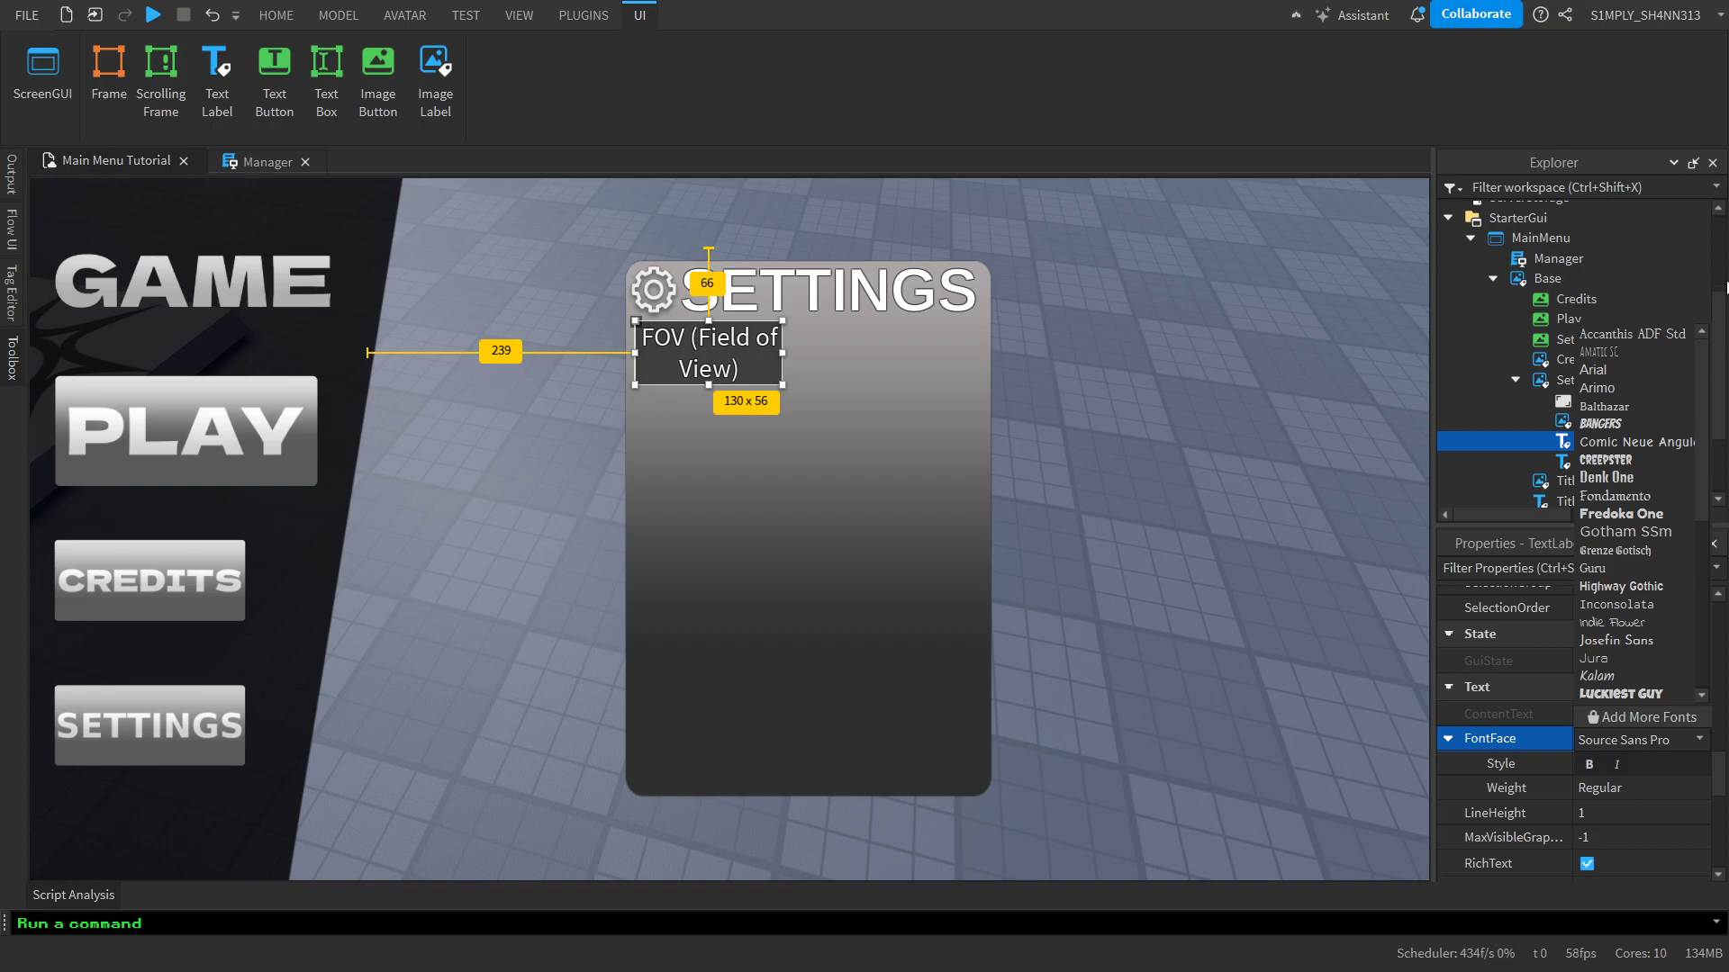
{"action": "left_click", "coordinate": [1634, 385]}
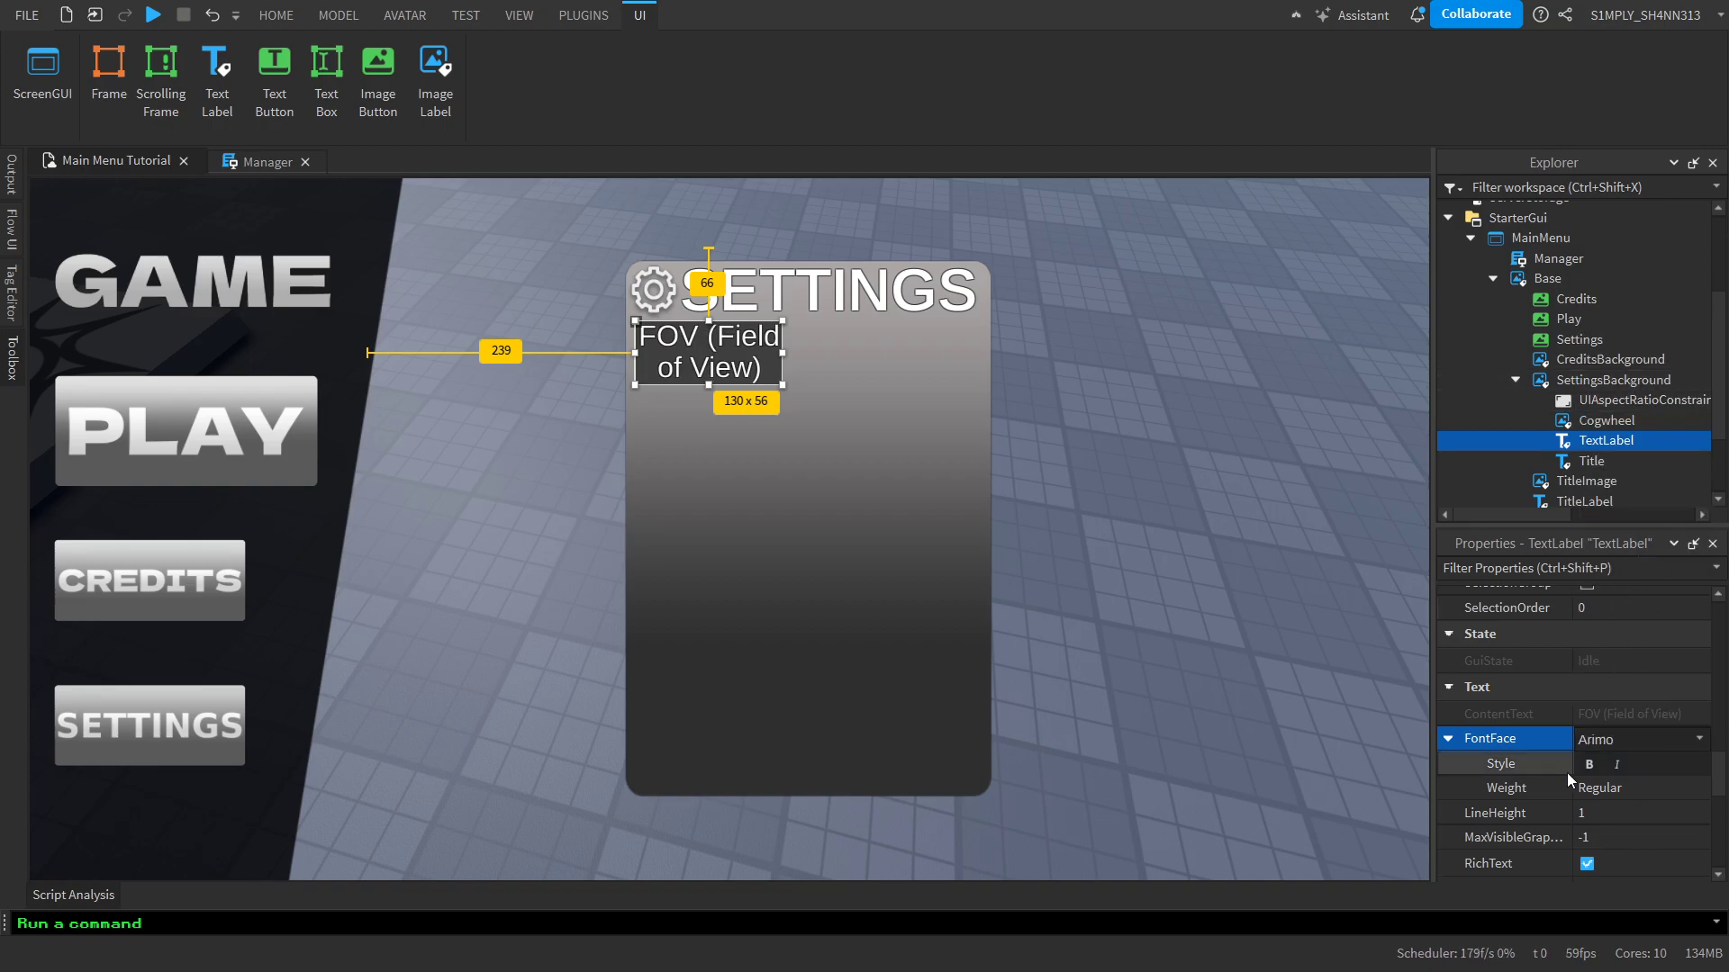
Set the FOV label's font weight to Semi Bold
{"action": "left_click", "coordinate": [1602, 781]}
{"action": "left_click", "coordinate": [1626, 844]}
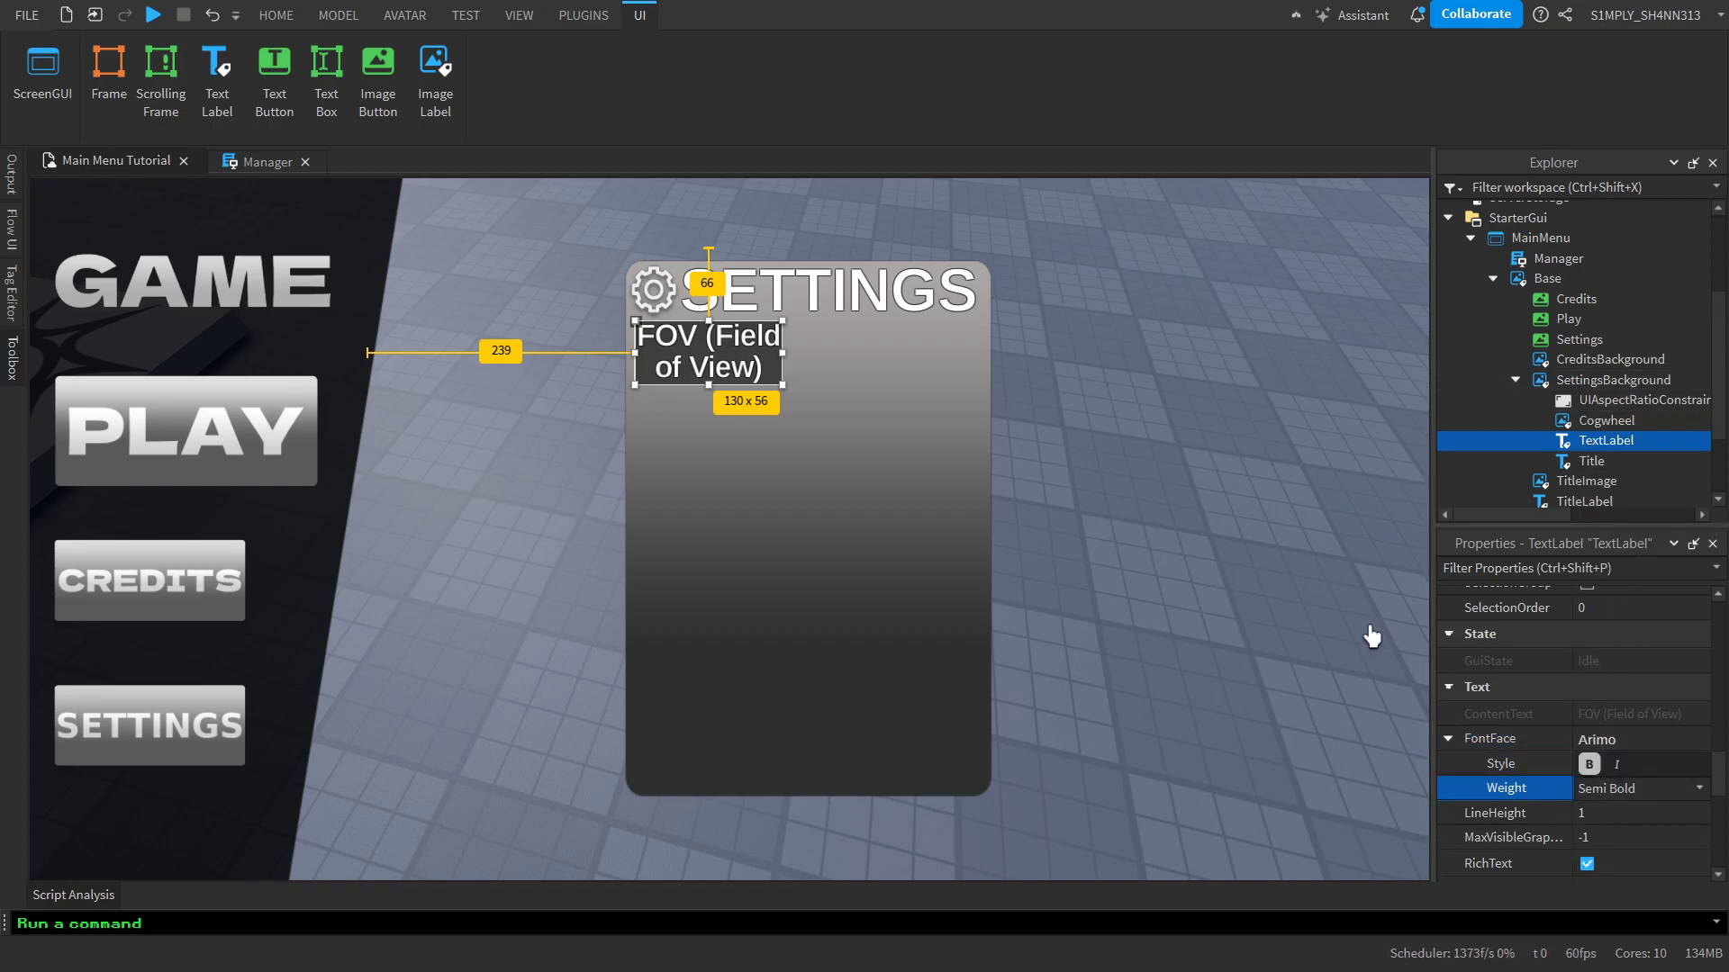
{"action": "left_click", "coordinate": [1341, 602]}
{"action": "right_click_drag", "start_coordinate": [1332, 621], "coordinate": [1338, 607]}
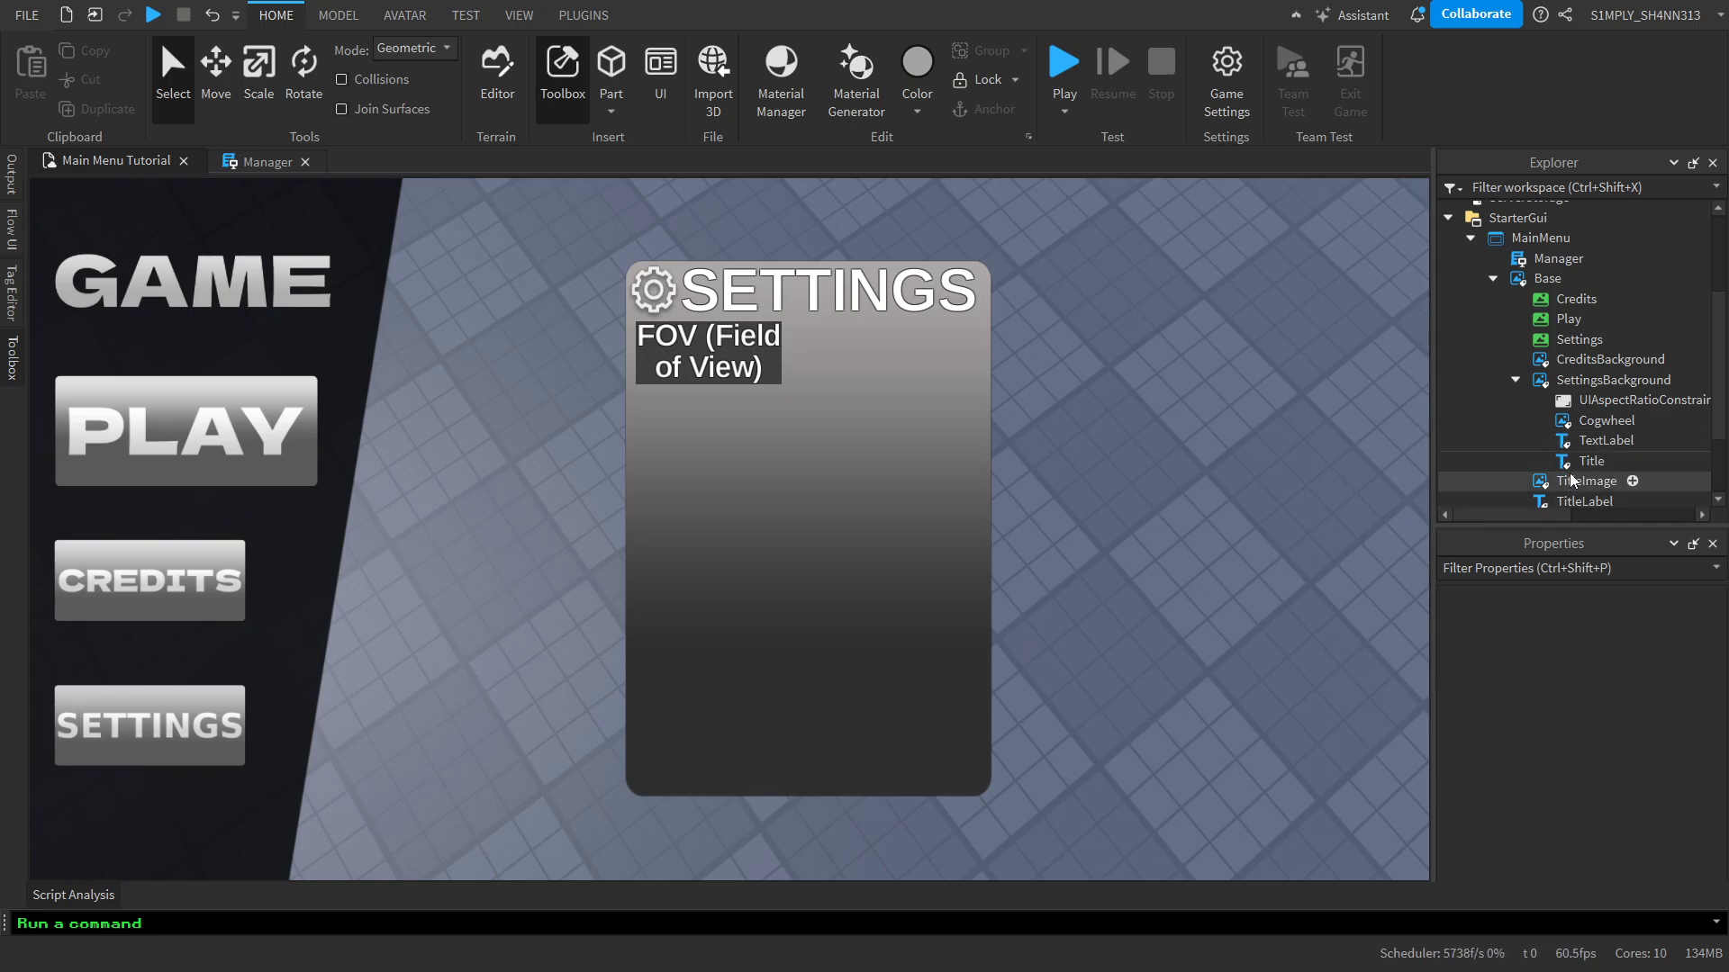
Widen the FOV (Field of View) text label to about 186 x 56 pixels
{"action": "left_click", "coordinate": [1589, 441]}
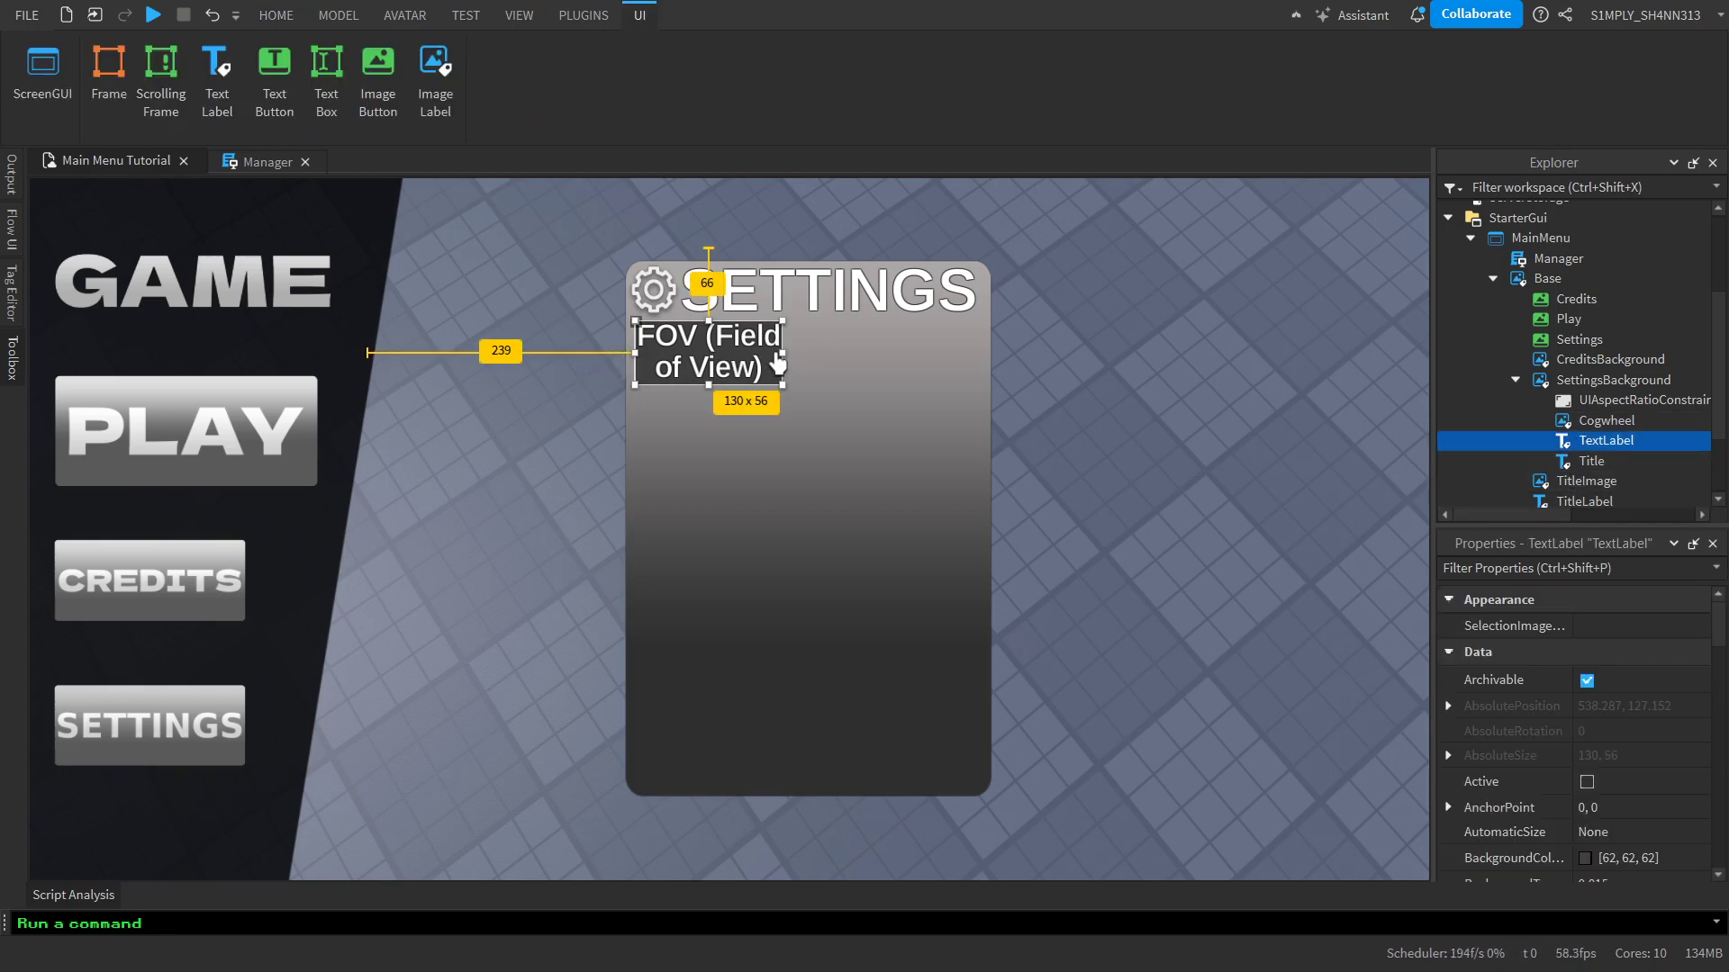
{"action": "left_click_drag", "start_coordinate": [780, 353], "coordinate": [846, 353]}
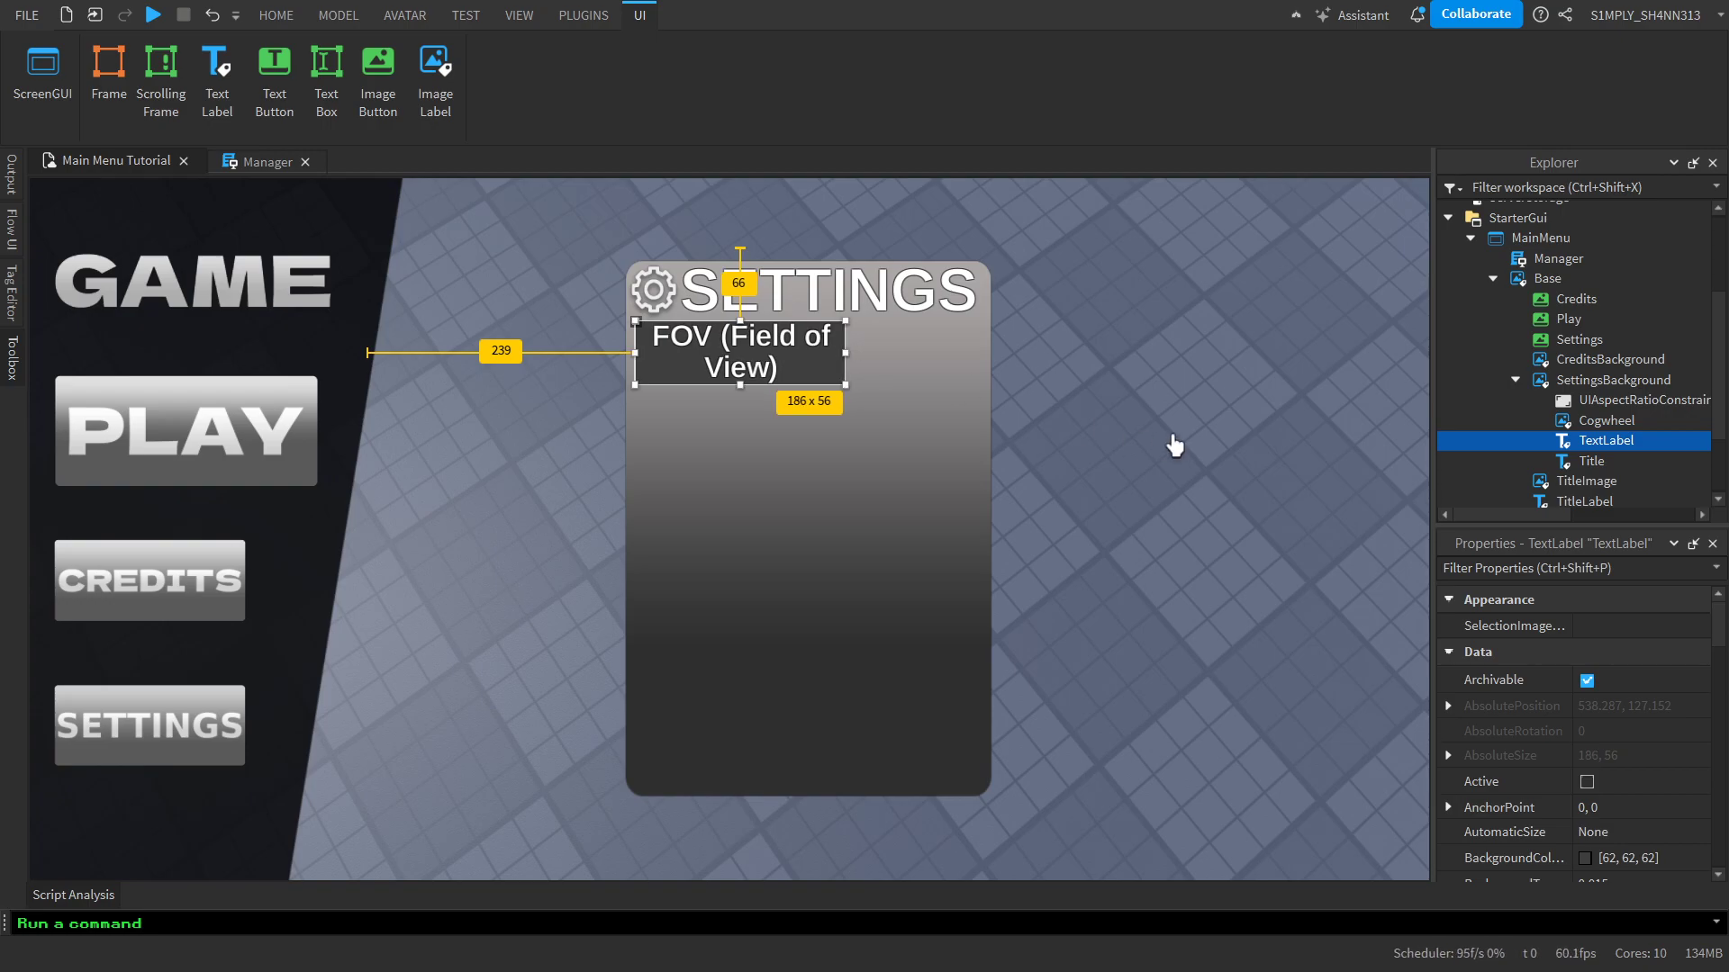
{"action": "left_click", "coordinate": [1173, 441]}
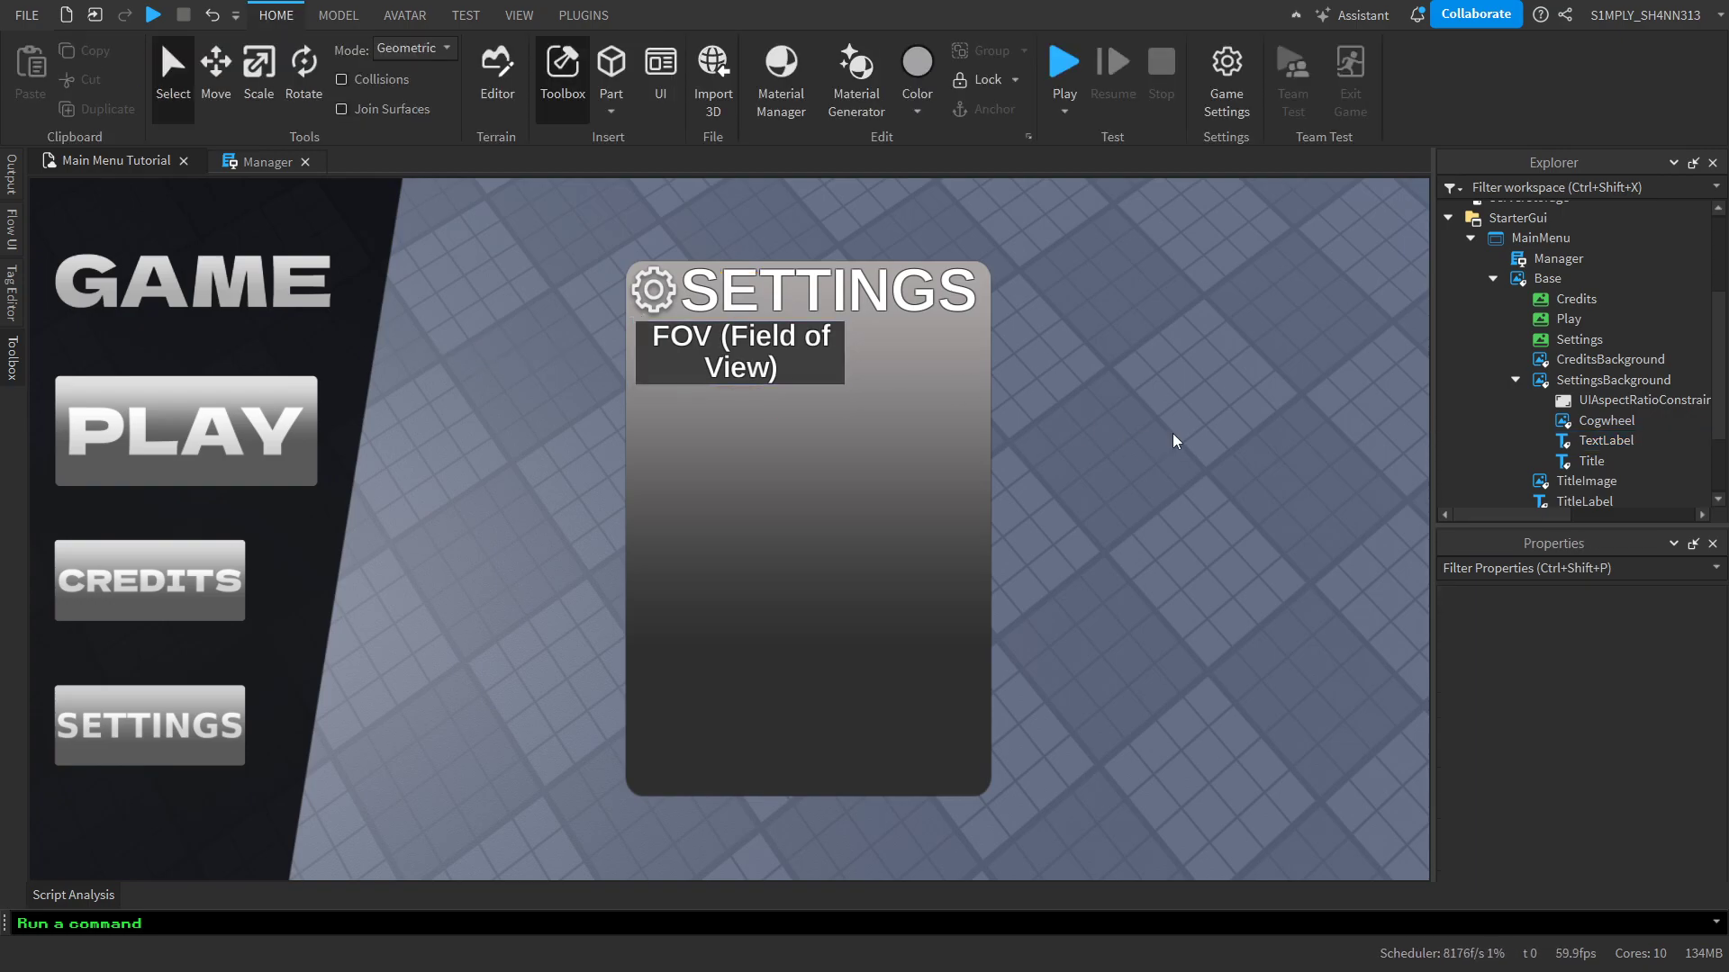
Rename the text label under SettingsBackground to FOV
{"action": "left_click", "coordinate": [1591, 441]}
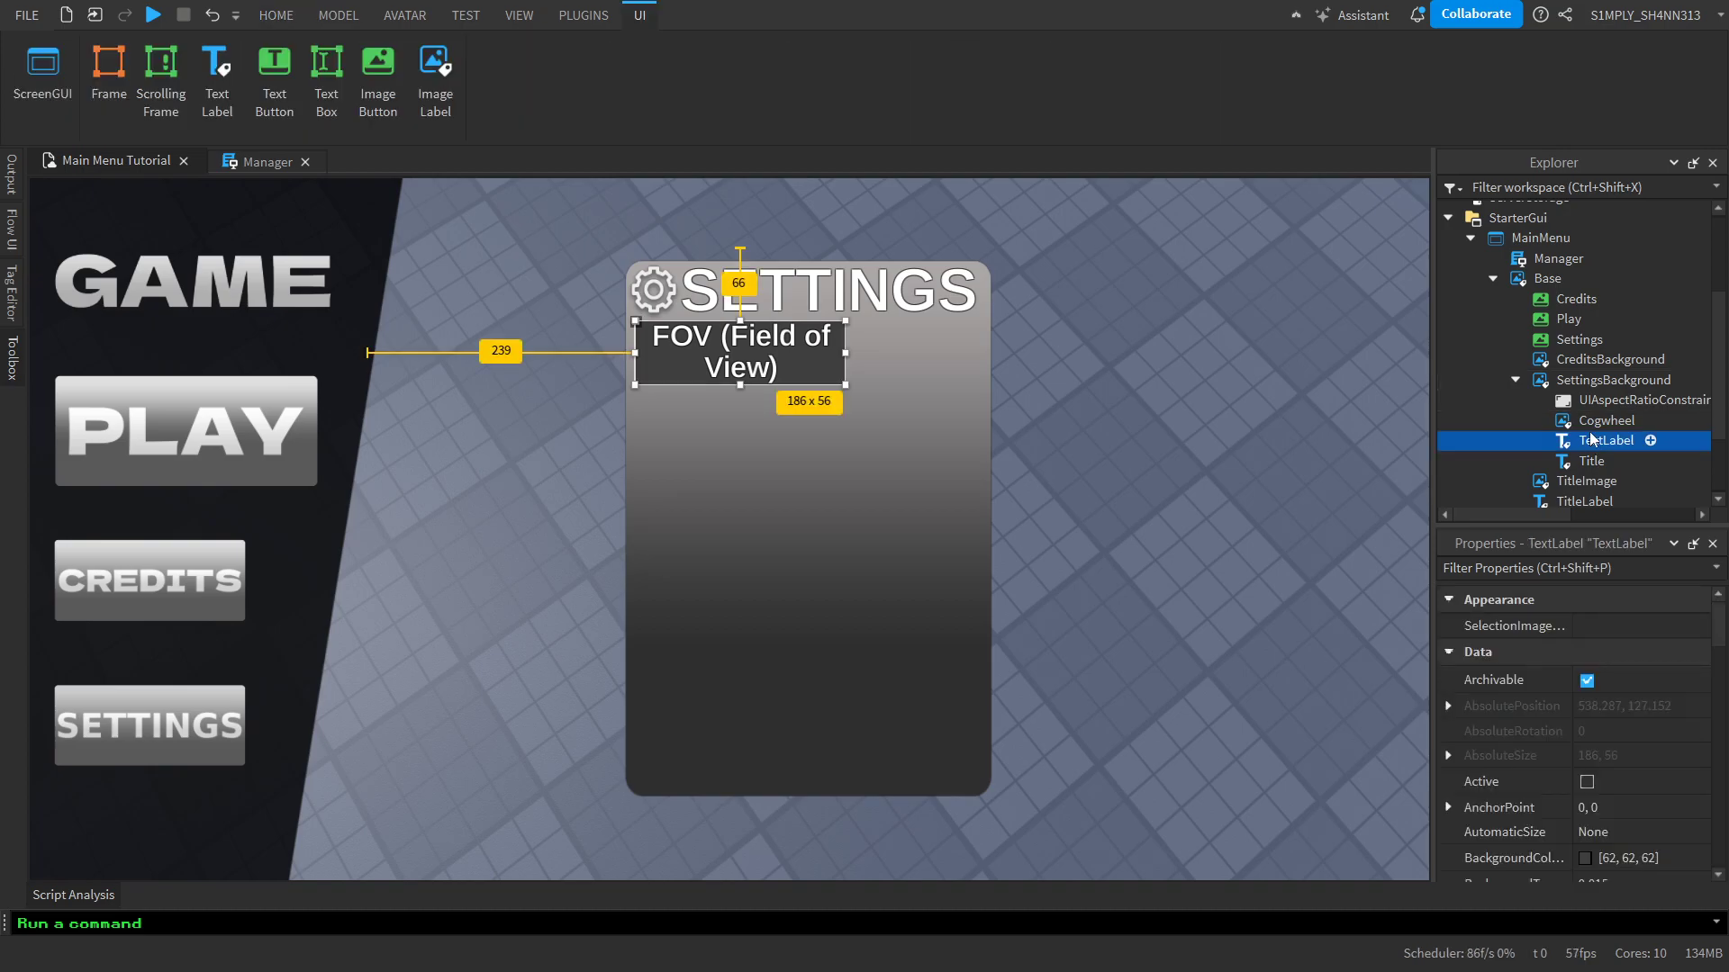
{"action": "double_click", "coordinate": [1591, 442]}
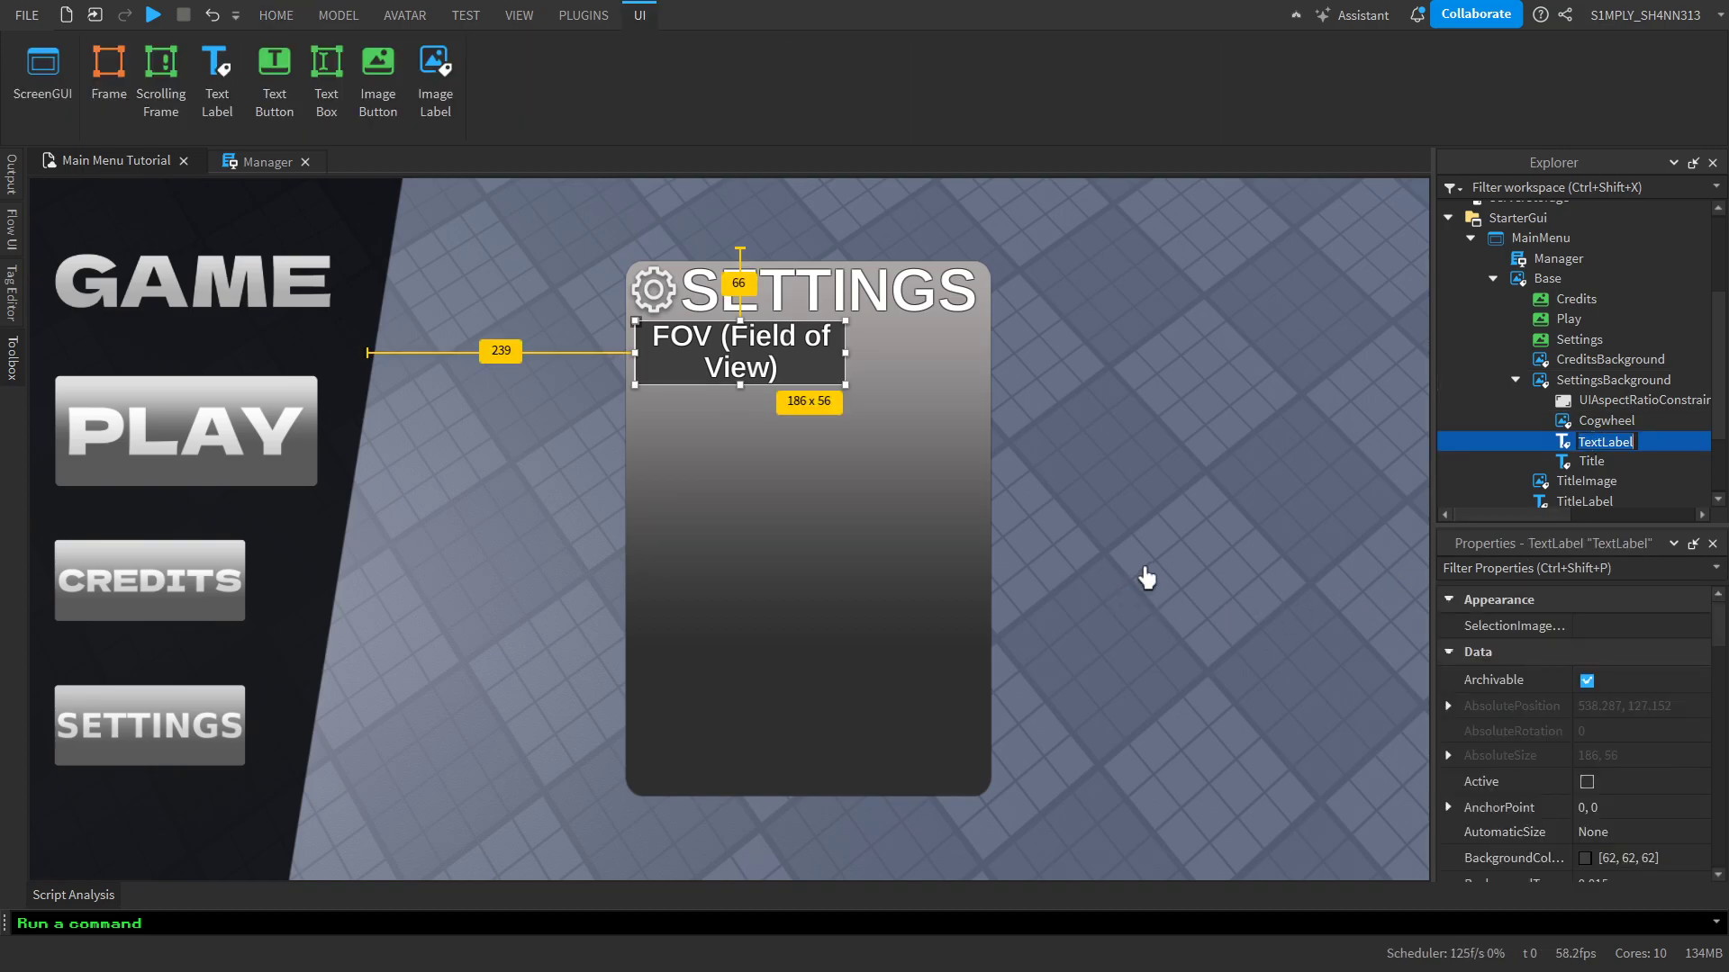
{"action": "type", "text": "FOV"}
{"action": "key", "text": "Return"}
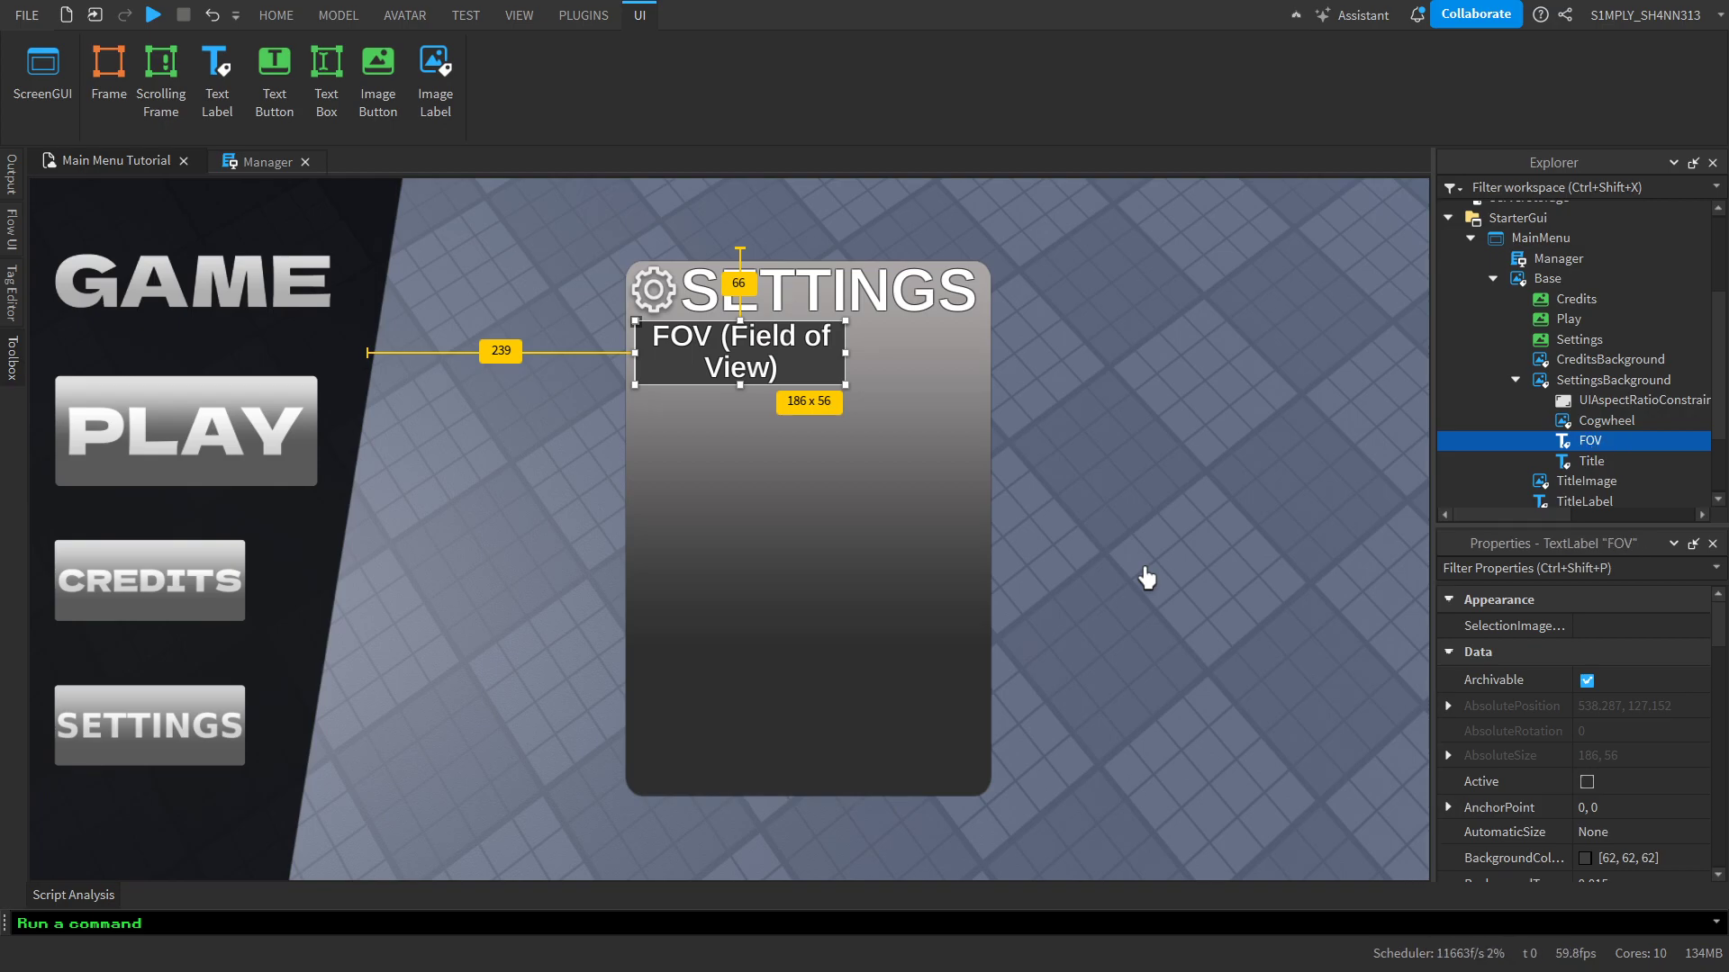
Insert a TextBox inside the FOV label and place it just to the label's right
{"action": "left_click", "coordinate": [1617, 441]}
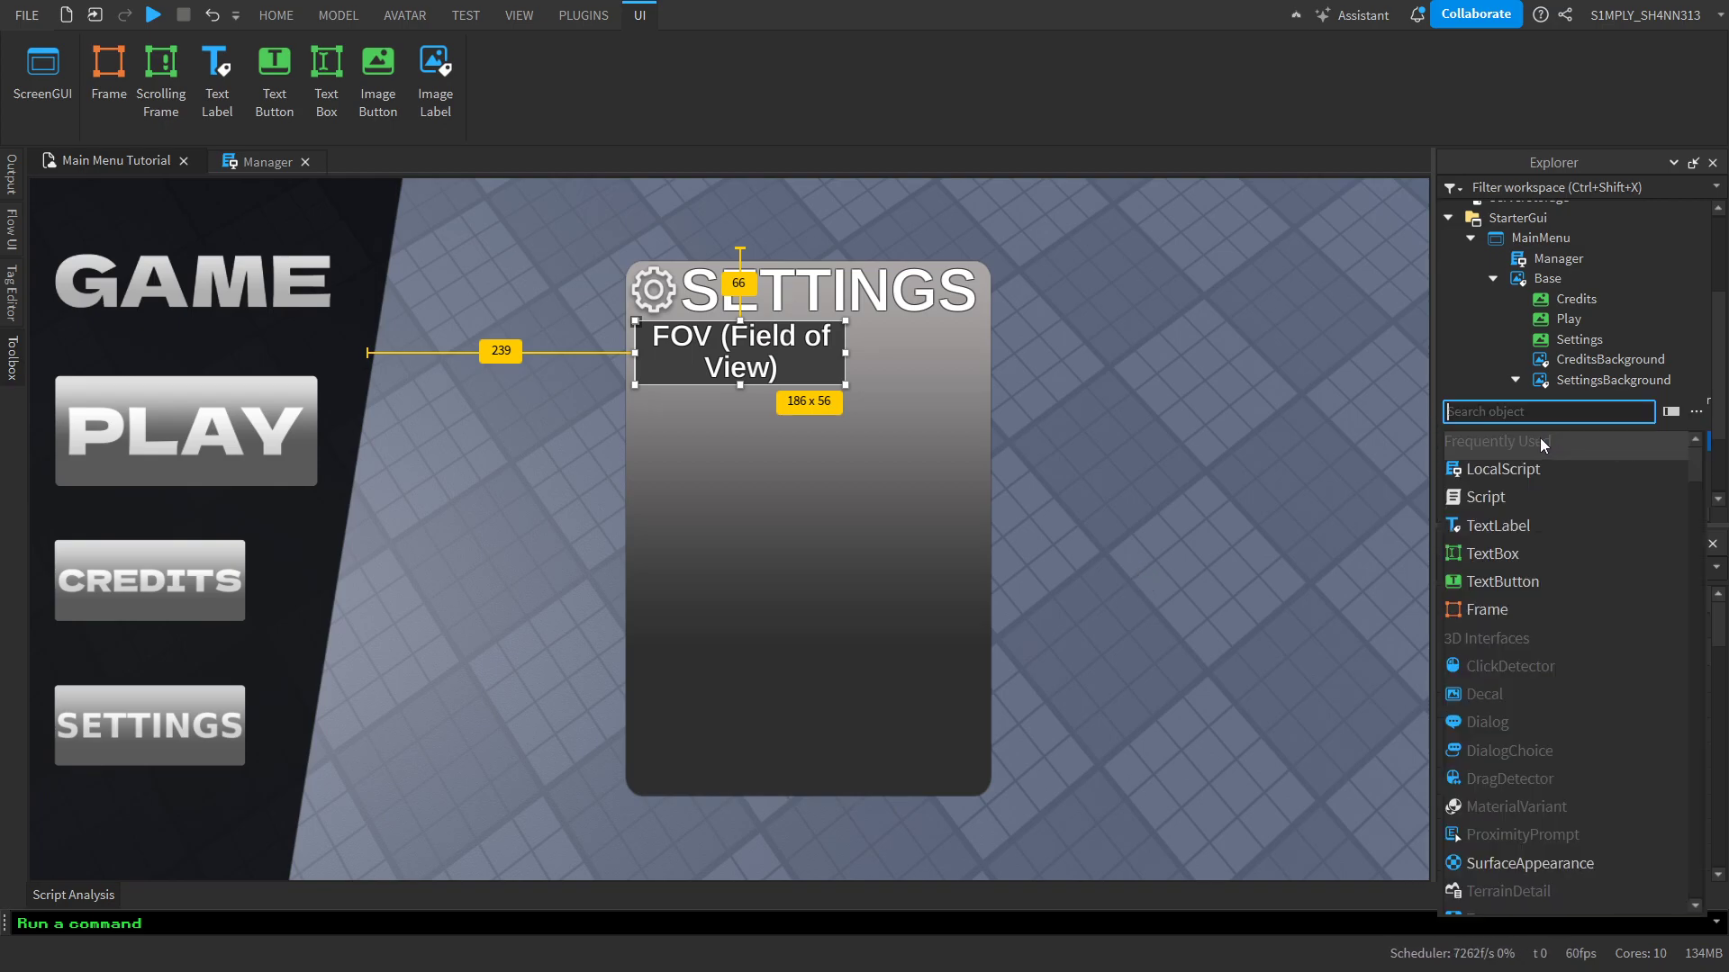
{"action": "left_click", "coordinate": [1527, 562]}
{"action": "left_click_drag", "start_coordinate": [811, 362], "coordinate": [1037, 367]}
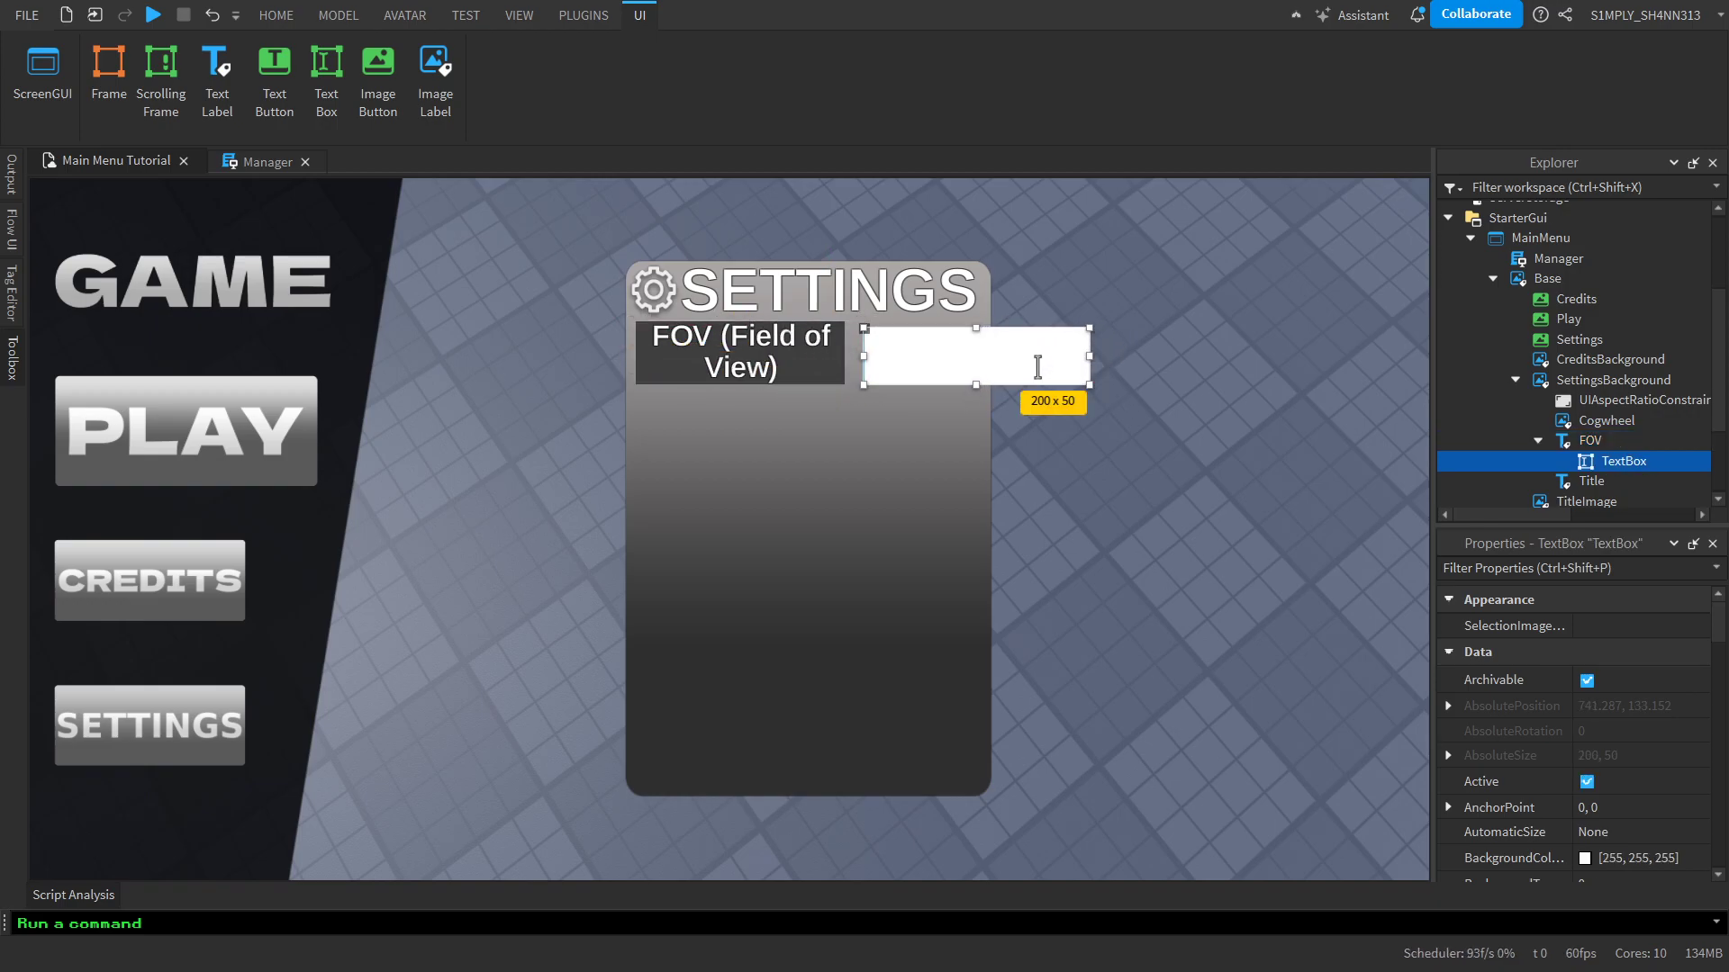
Copy the FOV label's size of {0, 186},{0, 56} to the text box
{"action": "left_click", "coordinate": [1569, 441]}
{"action": "scroll", "coordinate": [1603, 668], "scroll_direction": "down", "scroll_amount": 3}
{"action": "scroll", "coordinate": [1645, 762], "scroll_direction": "down", "scroll_amount": 5}
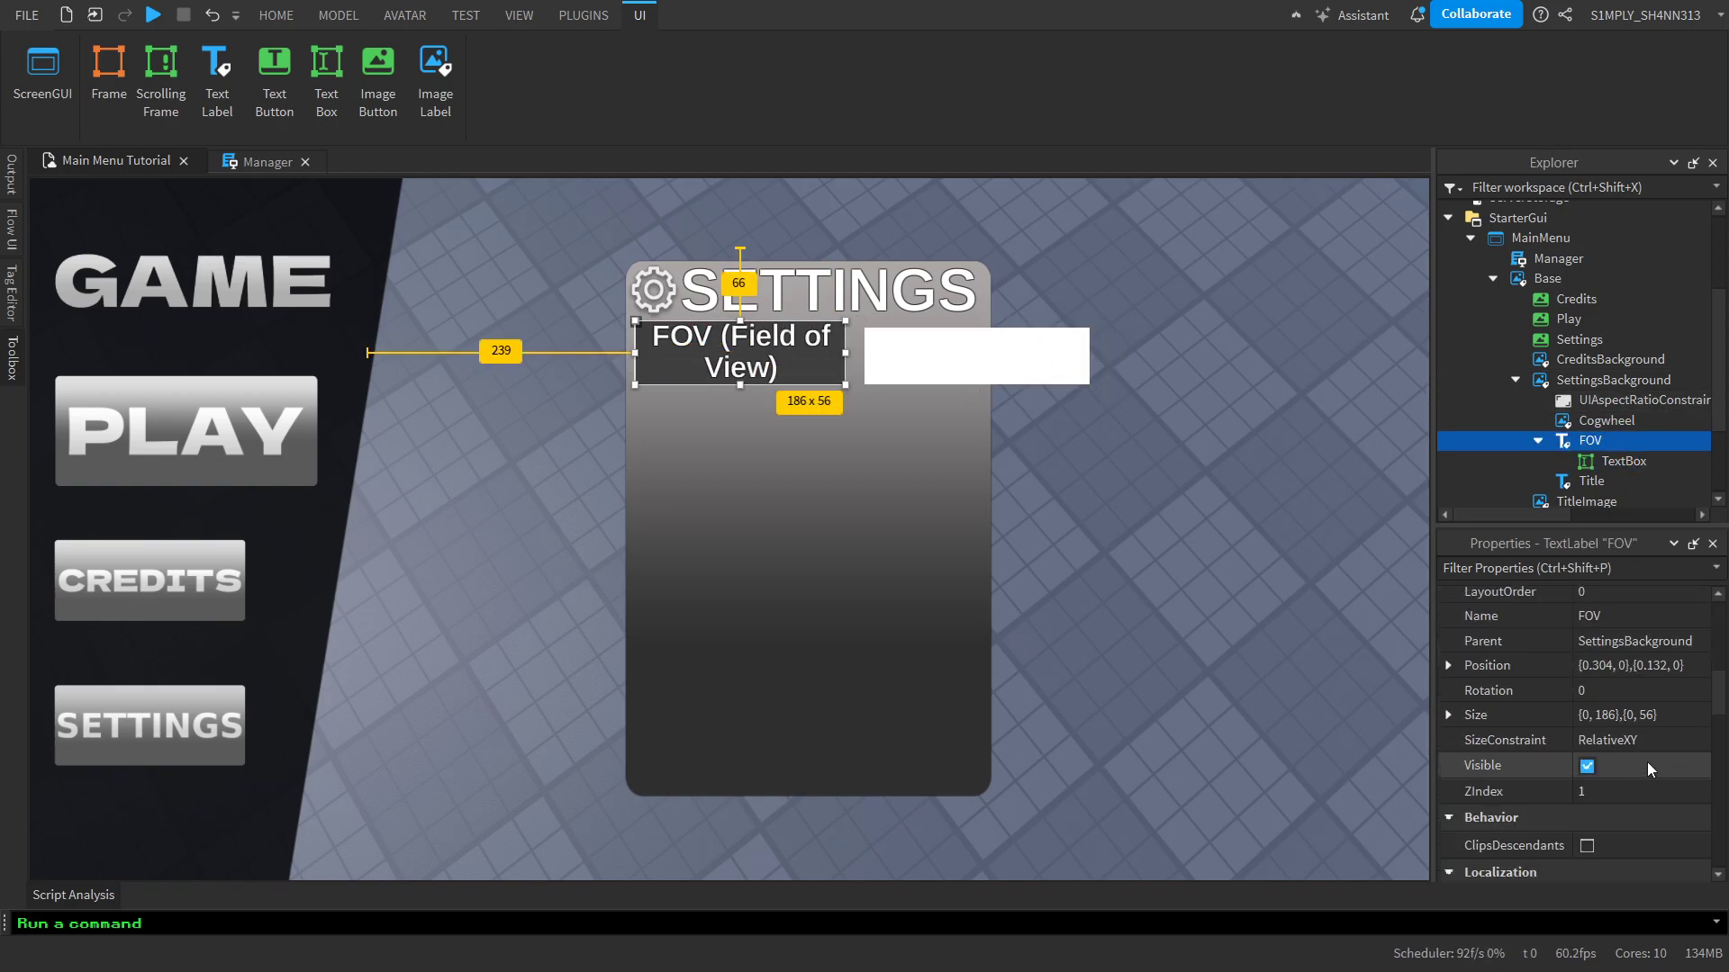
{"action": "scroll", "coordinate": [1689, 693], "scroll_direction": "up", "scroll_amount": 3}
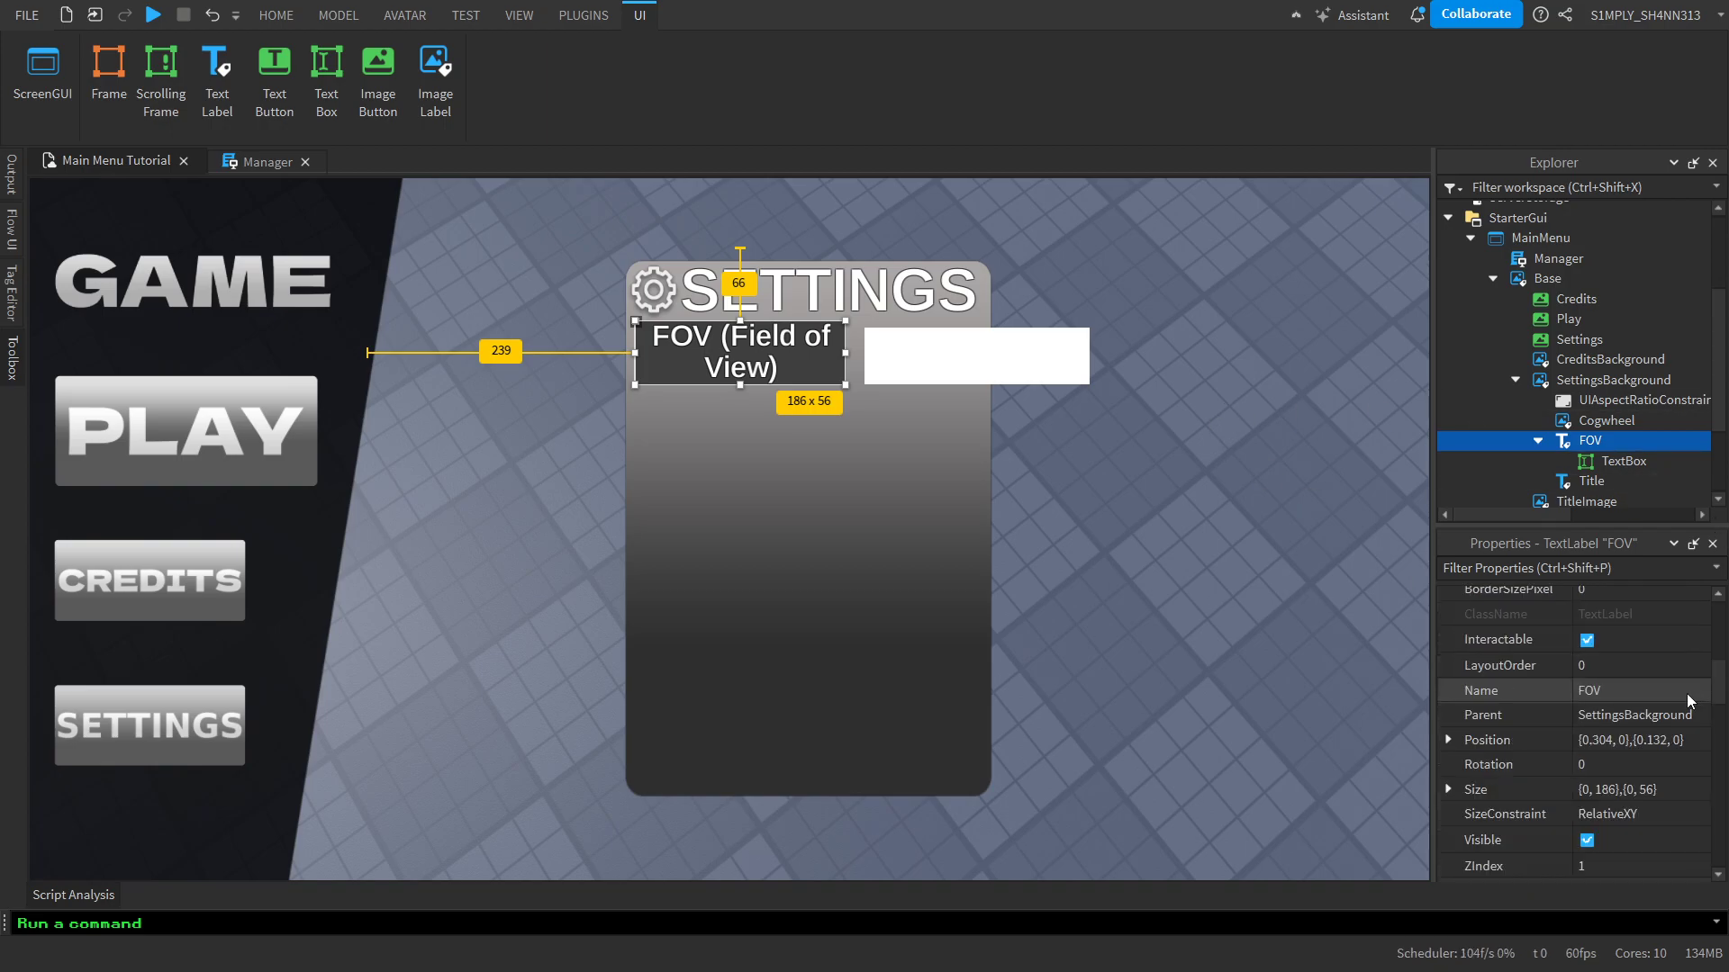
{"action": "left_click", "coordinate": [1640, 790]}
{"action": "key", "text": "ctrl+c"}
{"action": "key", "text": "BackSpace"}
{"action": "key", "text": "Return"}
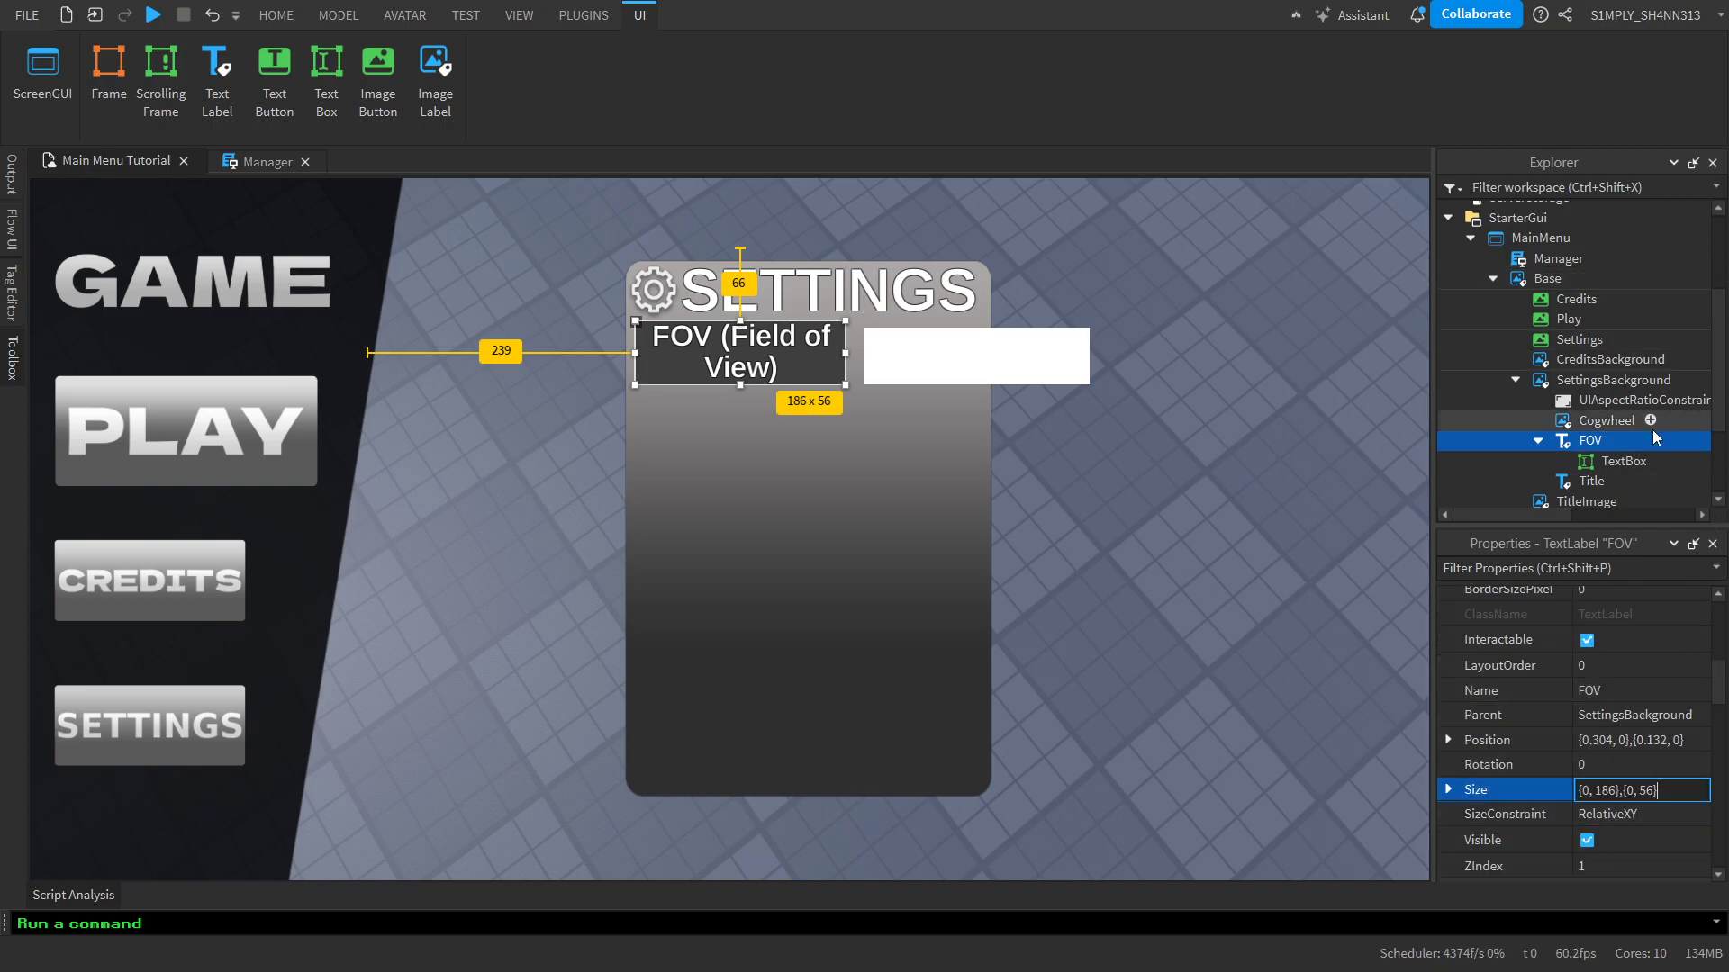
{"action": "left_click", "coordinate": [1596, 455]}
{"action": "scroll", "coordinate": [1636, 799], "scroll_direction": "down", "scroll_amount": 5}
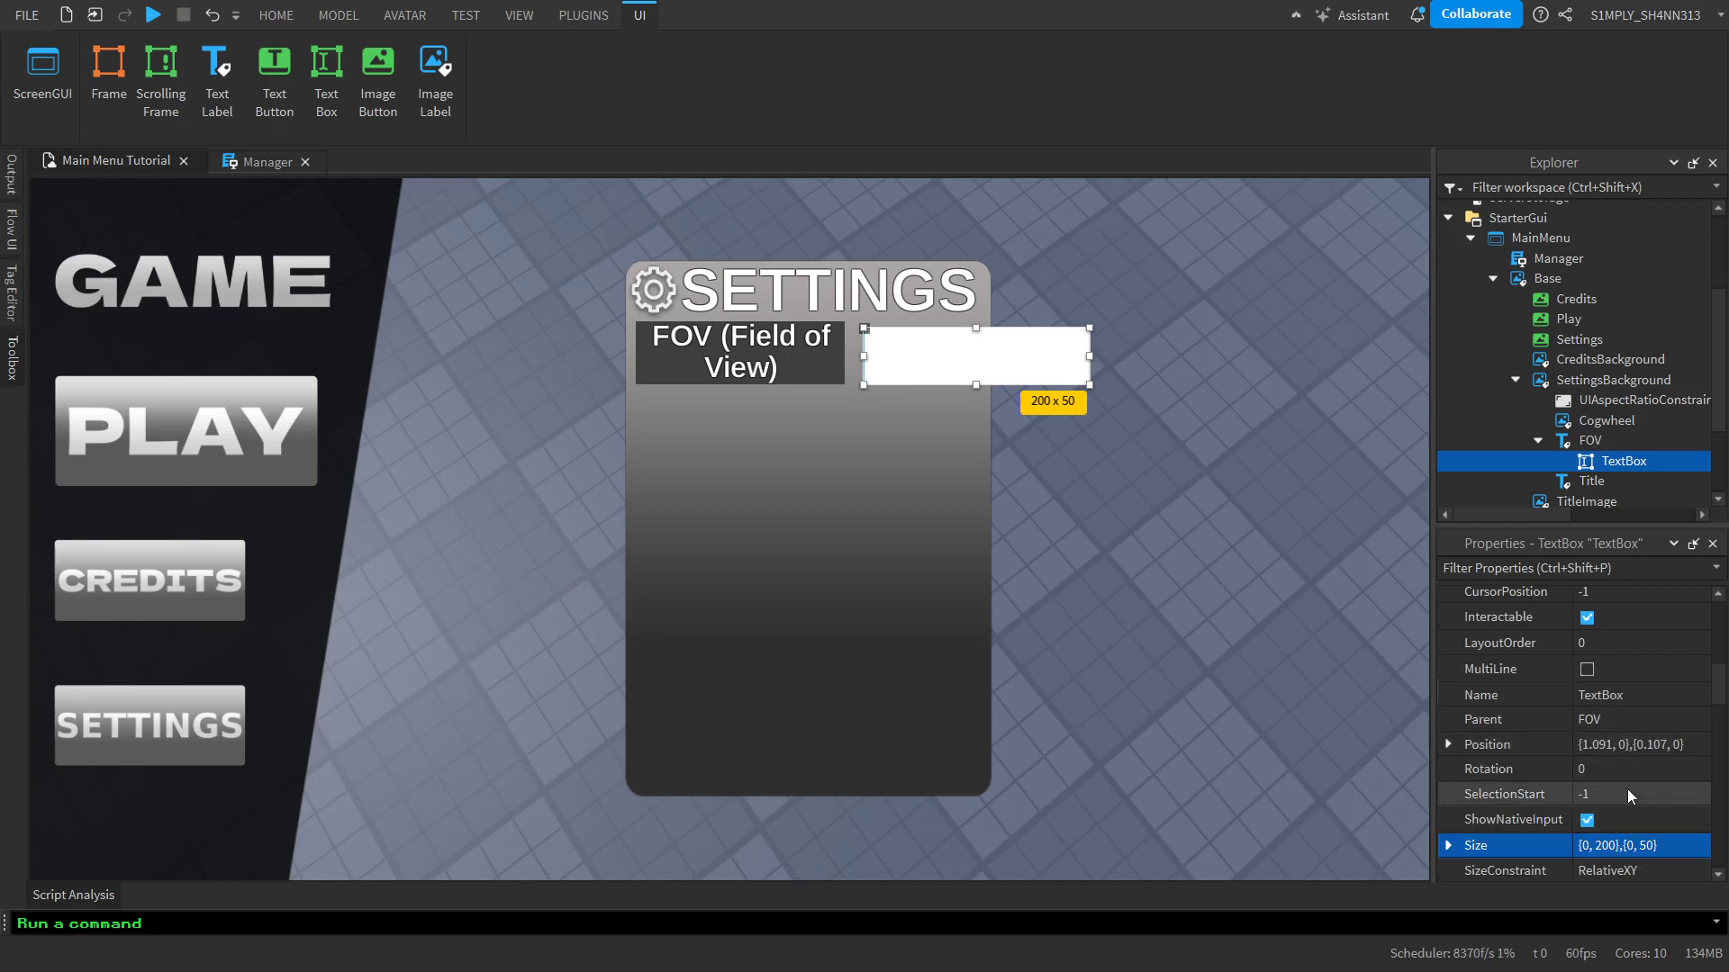
{"action": "left_click", "coordinate": [1656, 629]}
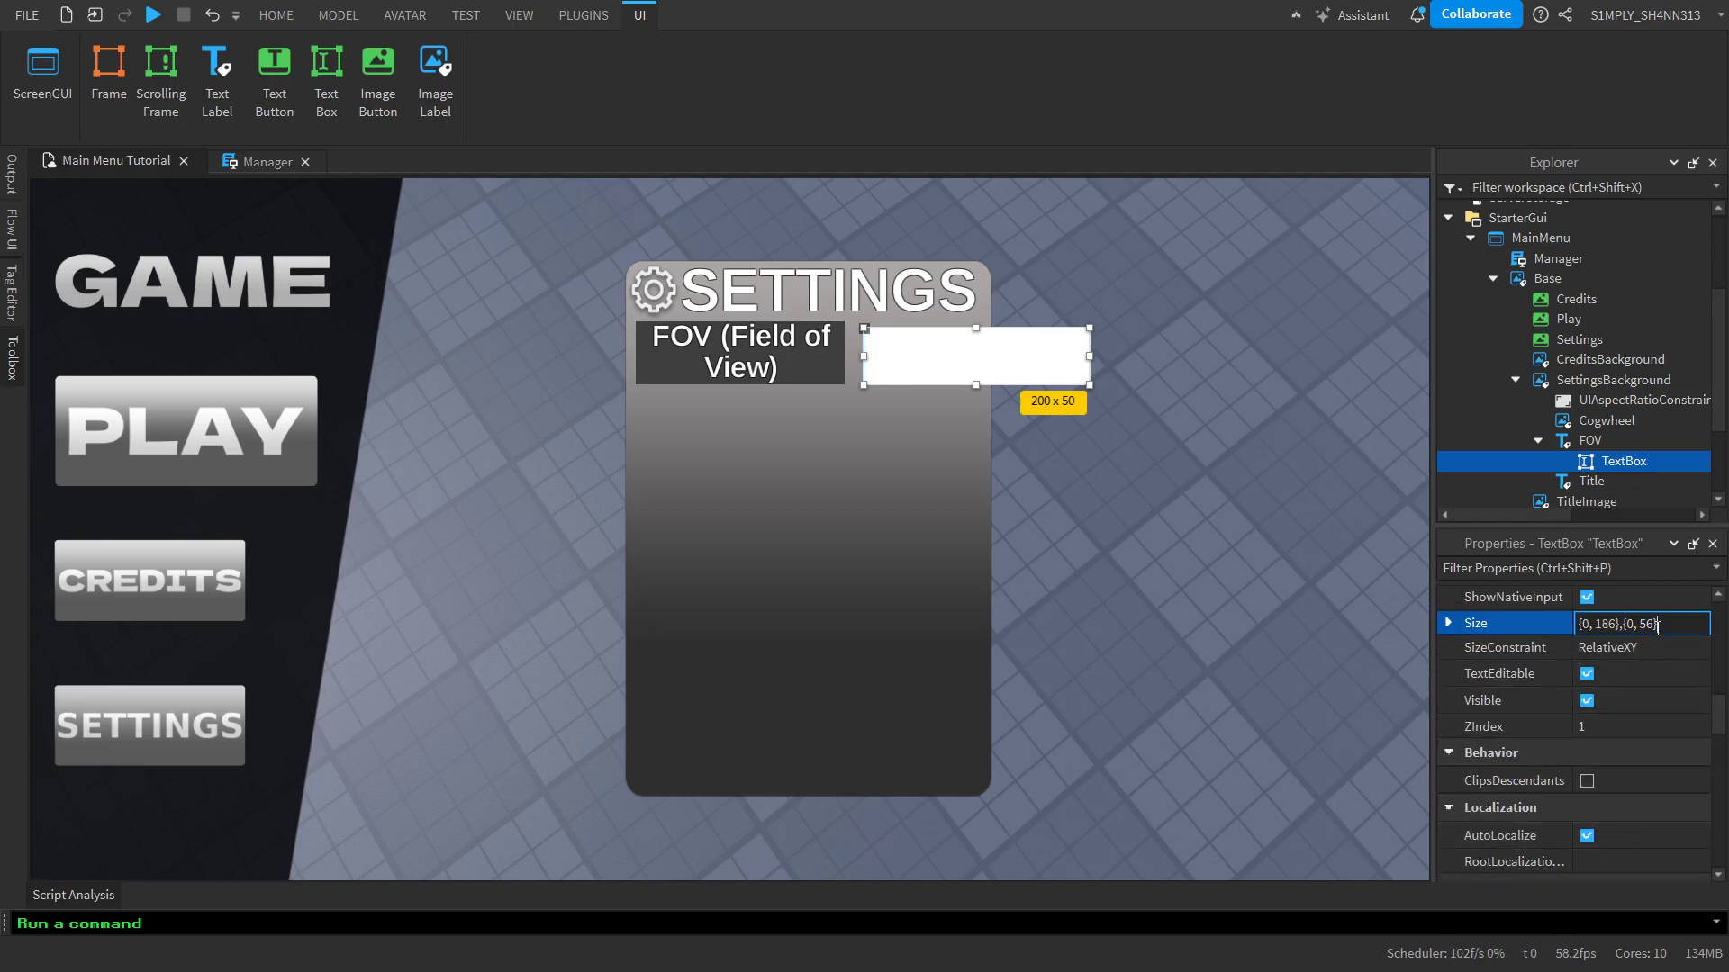
{"action": "key", "text": "ctrl+v"}
{"action": "key", "text": "Return"}
Align the text box beside the FOV label and narrow it to about 108 x 56 so it fits within the settings panel
{"action": "mouse_move", "coordinate": [930, 362]}
{"action": "left_mouse_down"}
{"action": "mouse_move", "coordinate": [711, 349]}
{"action": "mouse_move", "coordinate": [939, 351]}
{"action": "left_mouse_up"}
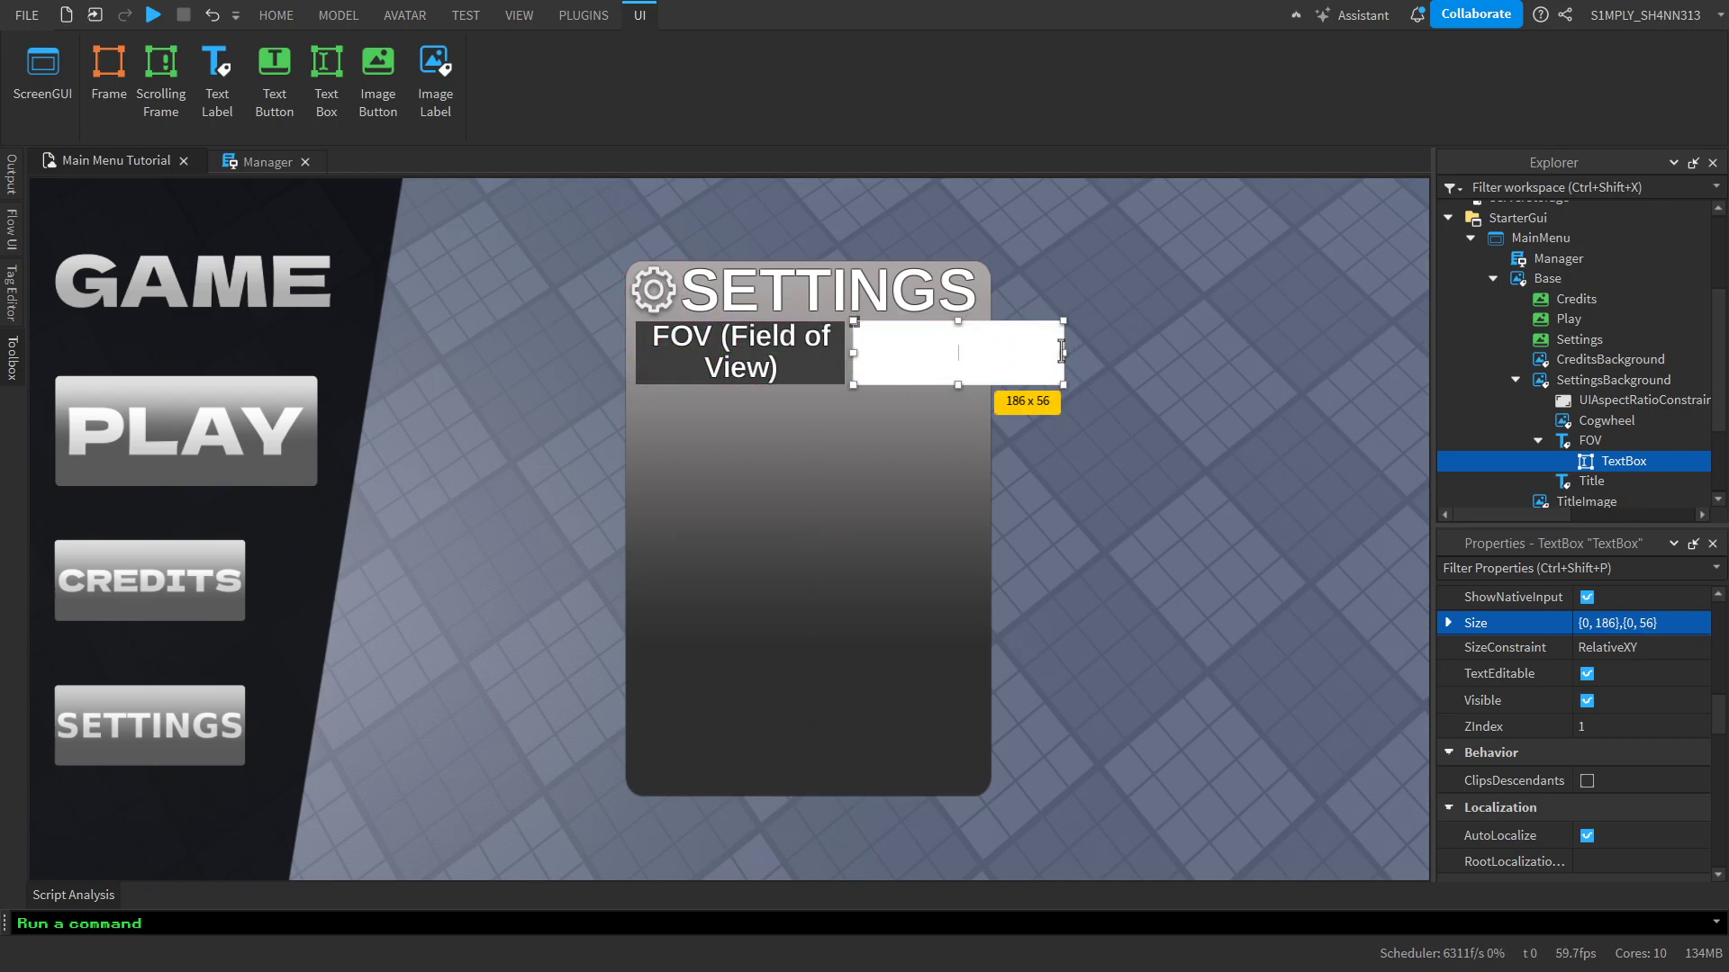
{"action": "left_click_drag", "start_coordinate": [1067, 361], "coordinate": [975, 370]}
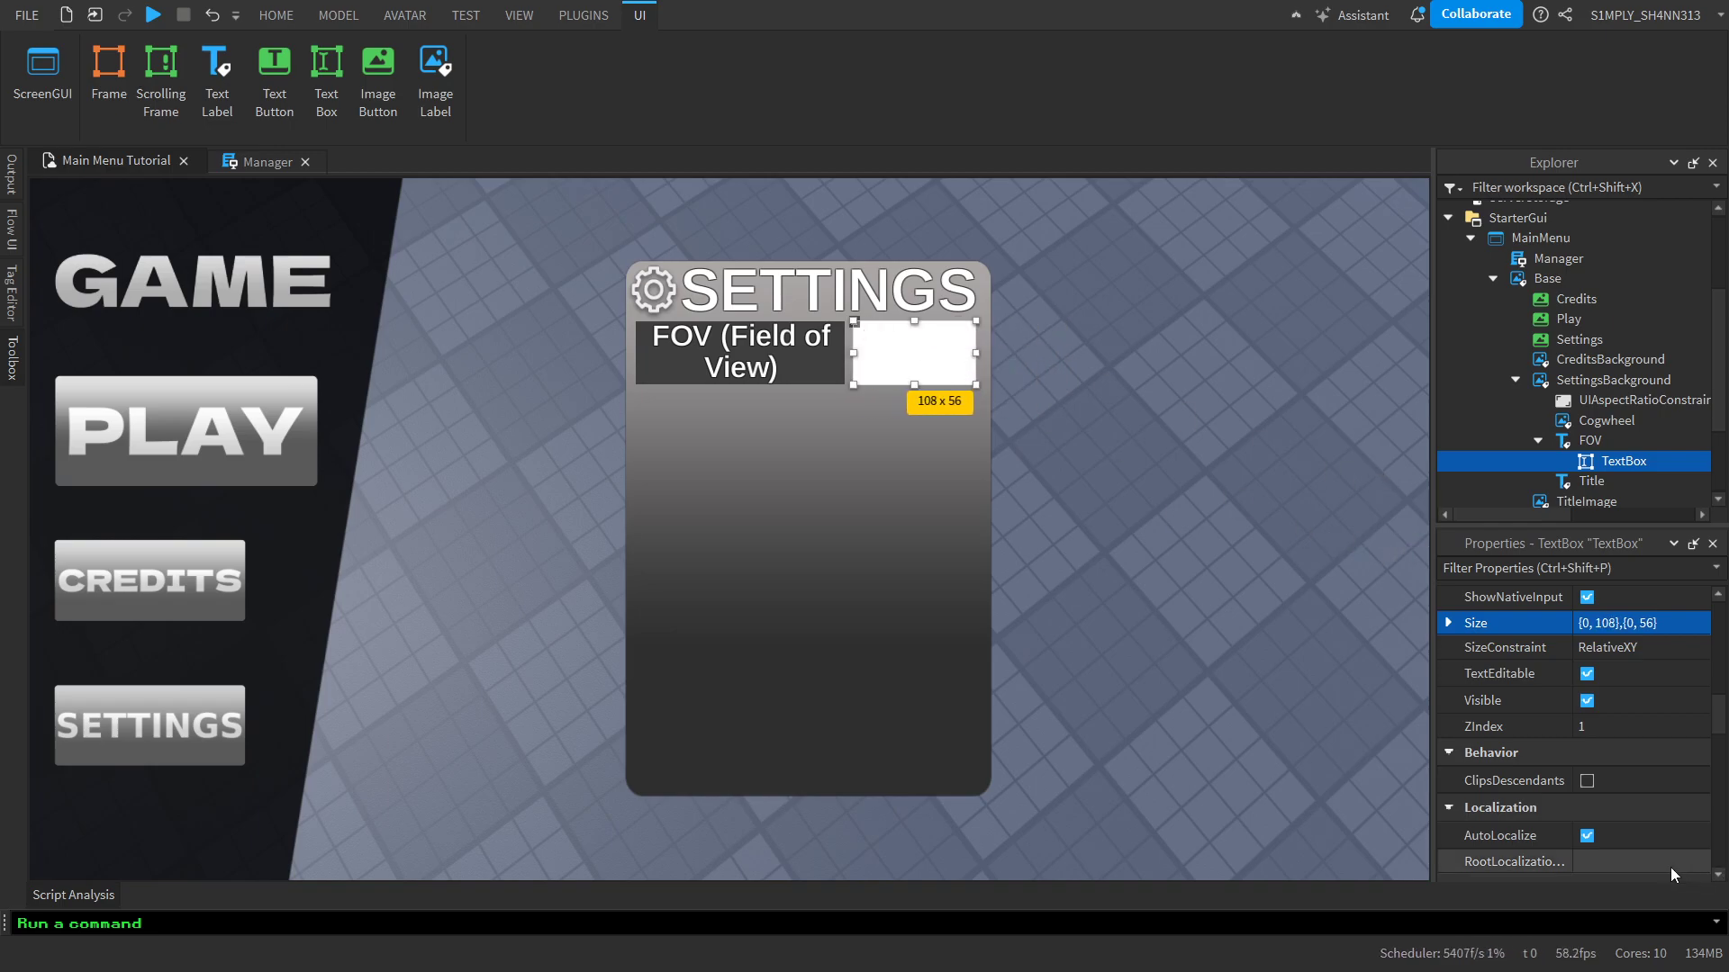
Set the text box's background color to 62, 62, 62 and its background transparency to 0.015, matching the FOV label
{"action": "scroll", "coordinate": [1655, 854], "scroll_direction": "up", "scroll_amount": 3}
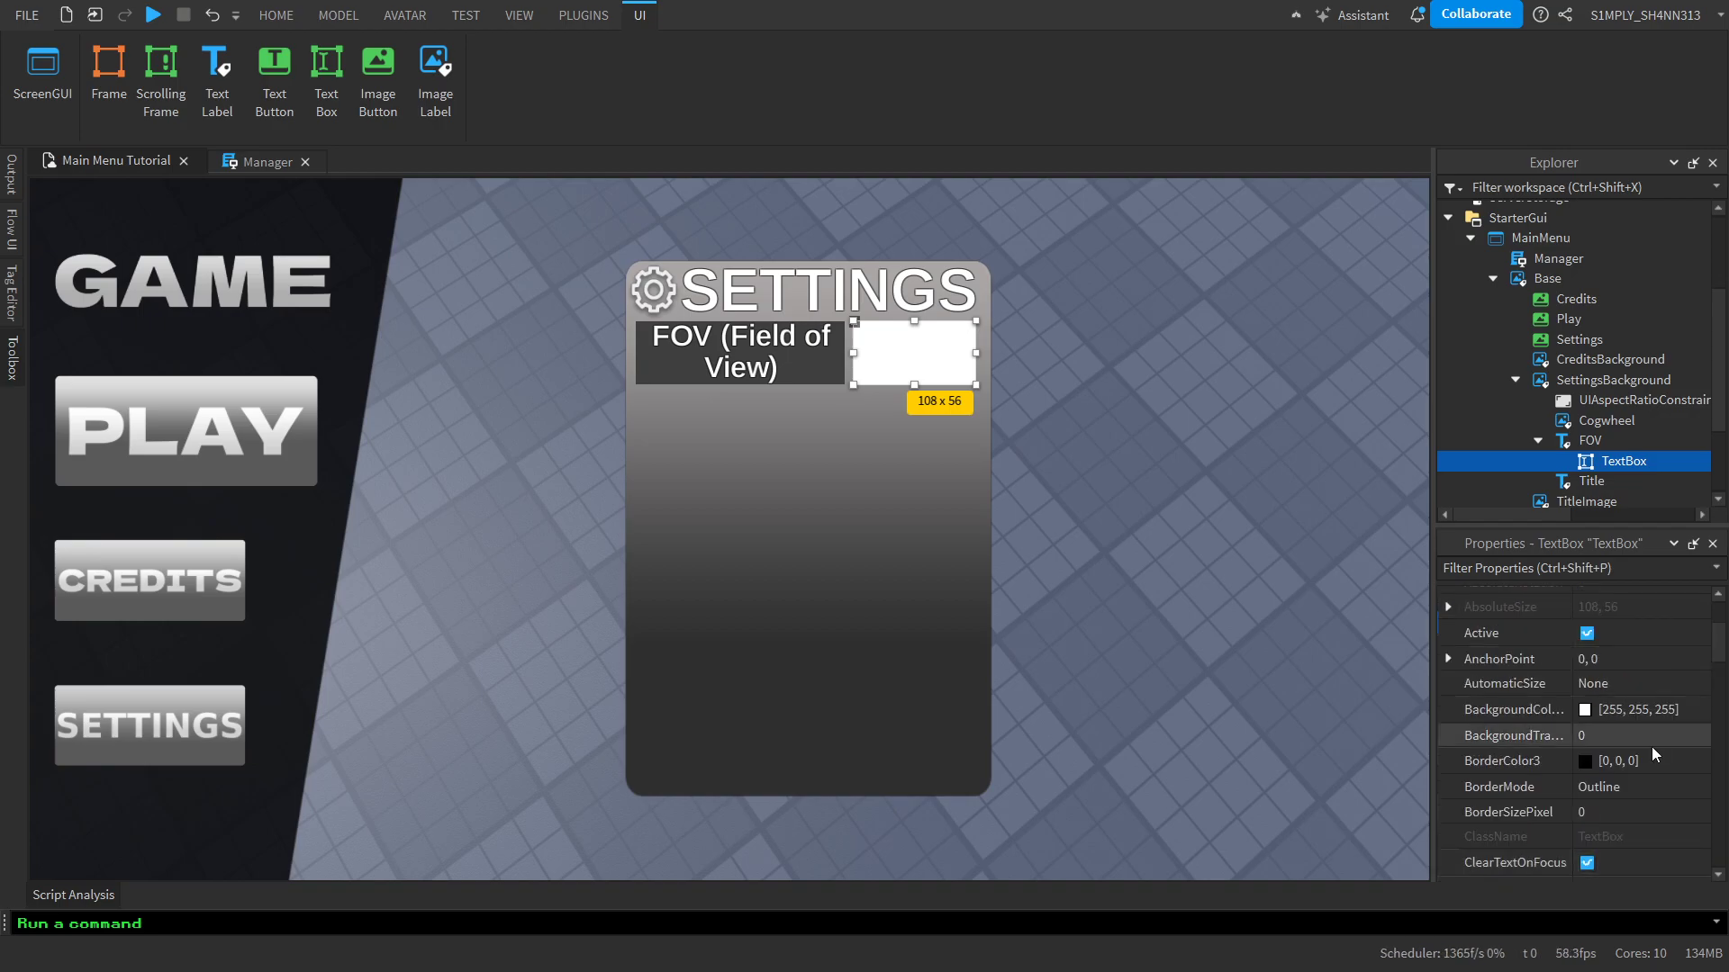
{"action": "left_click", "coordinate": [1591, 442]}
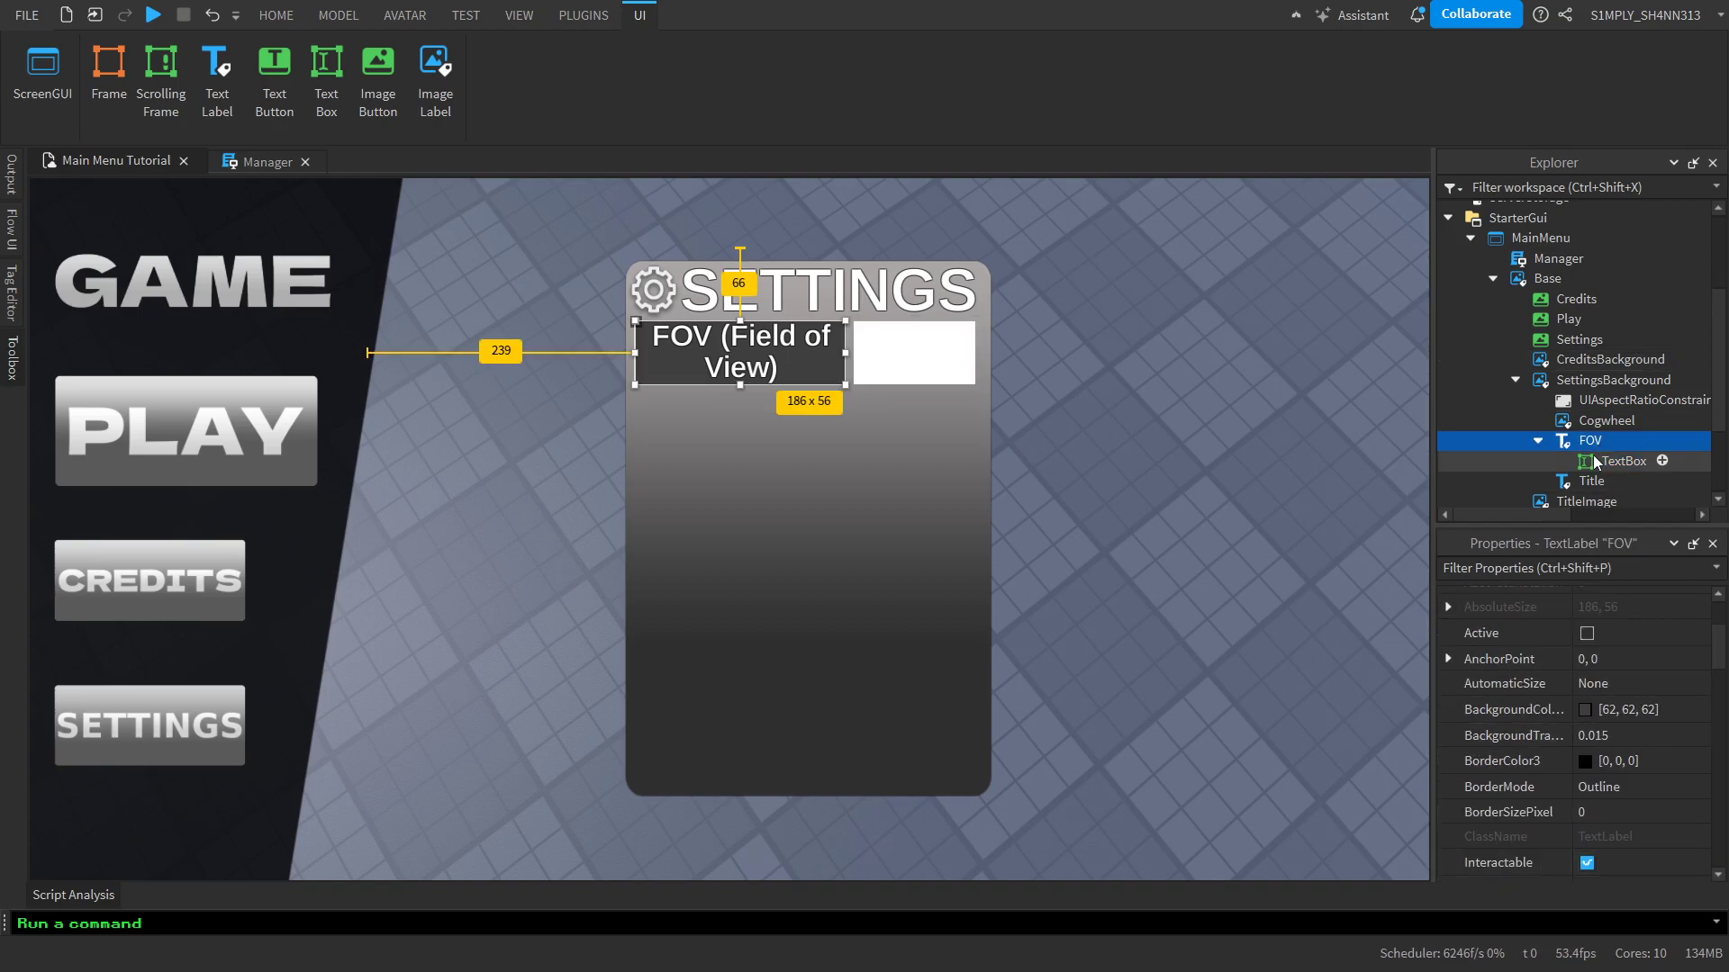
{"action": "left_click", "coordinate": [1623, 461]}
{"action": "left_click", "coordinate": [1666, 710]}
{"action": "type", "text": "62"}
{"action": "key", "text": "Return"}
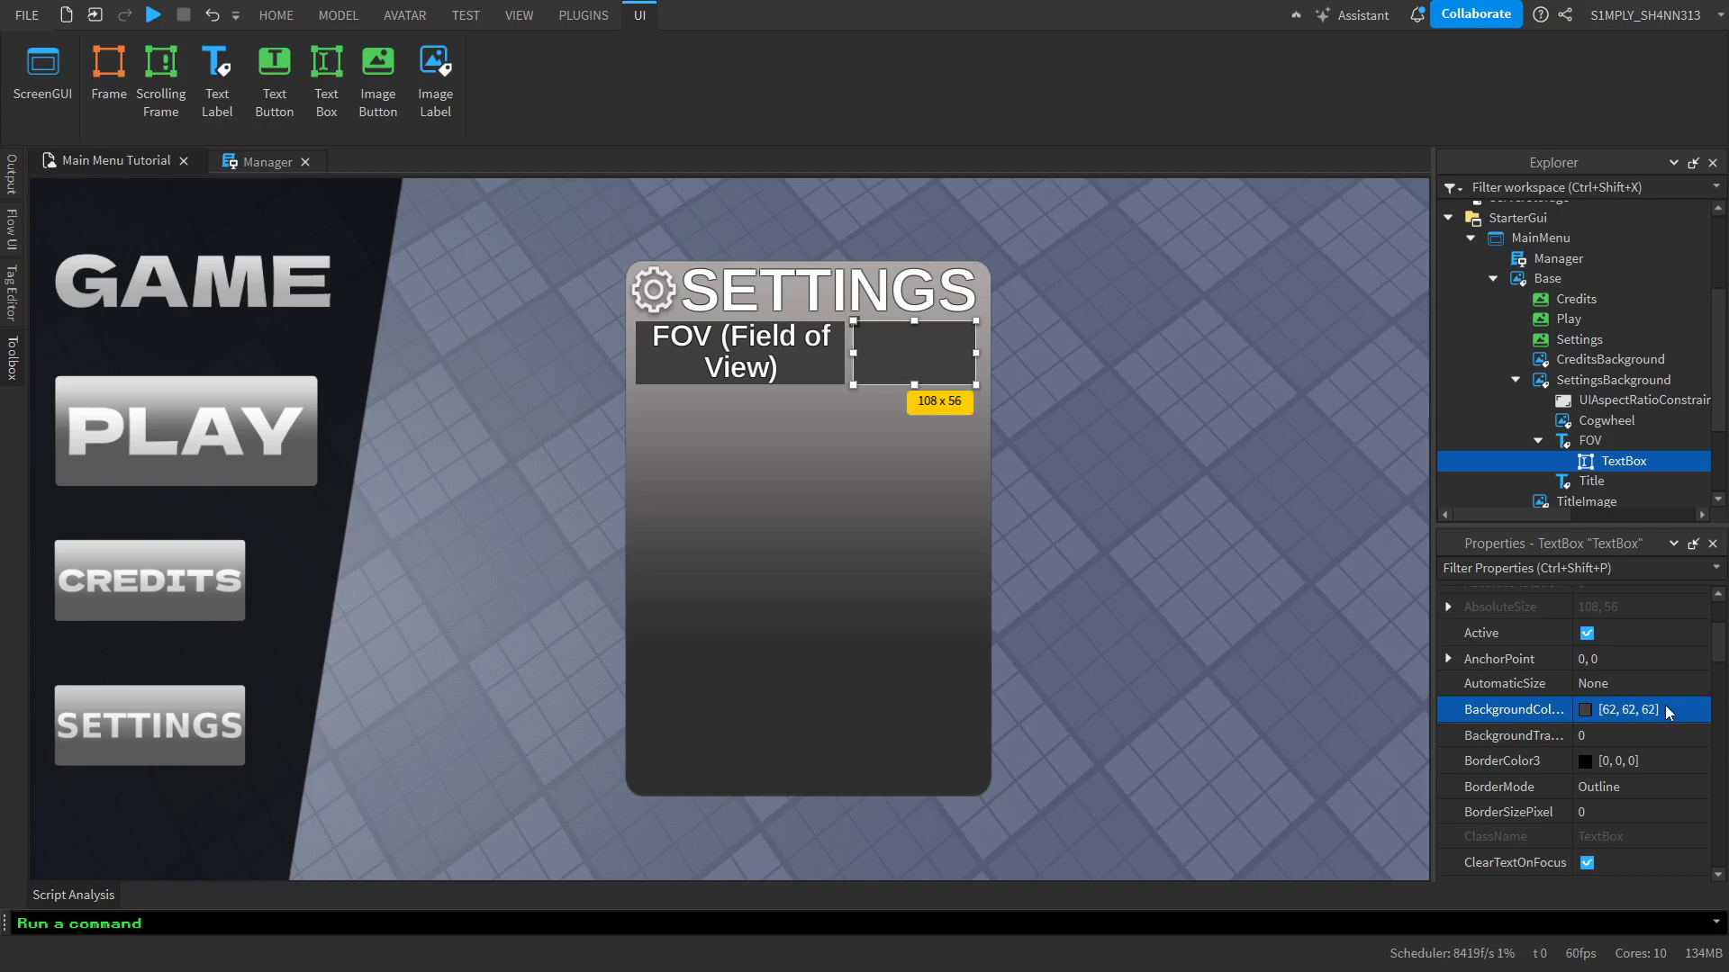
{"action": "left_click", "coordinate": [1600, 737]}
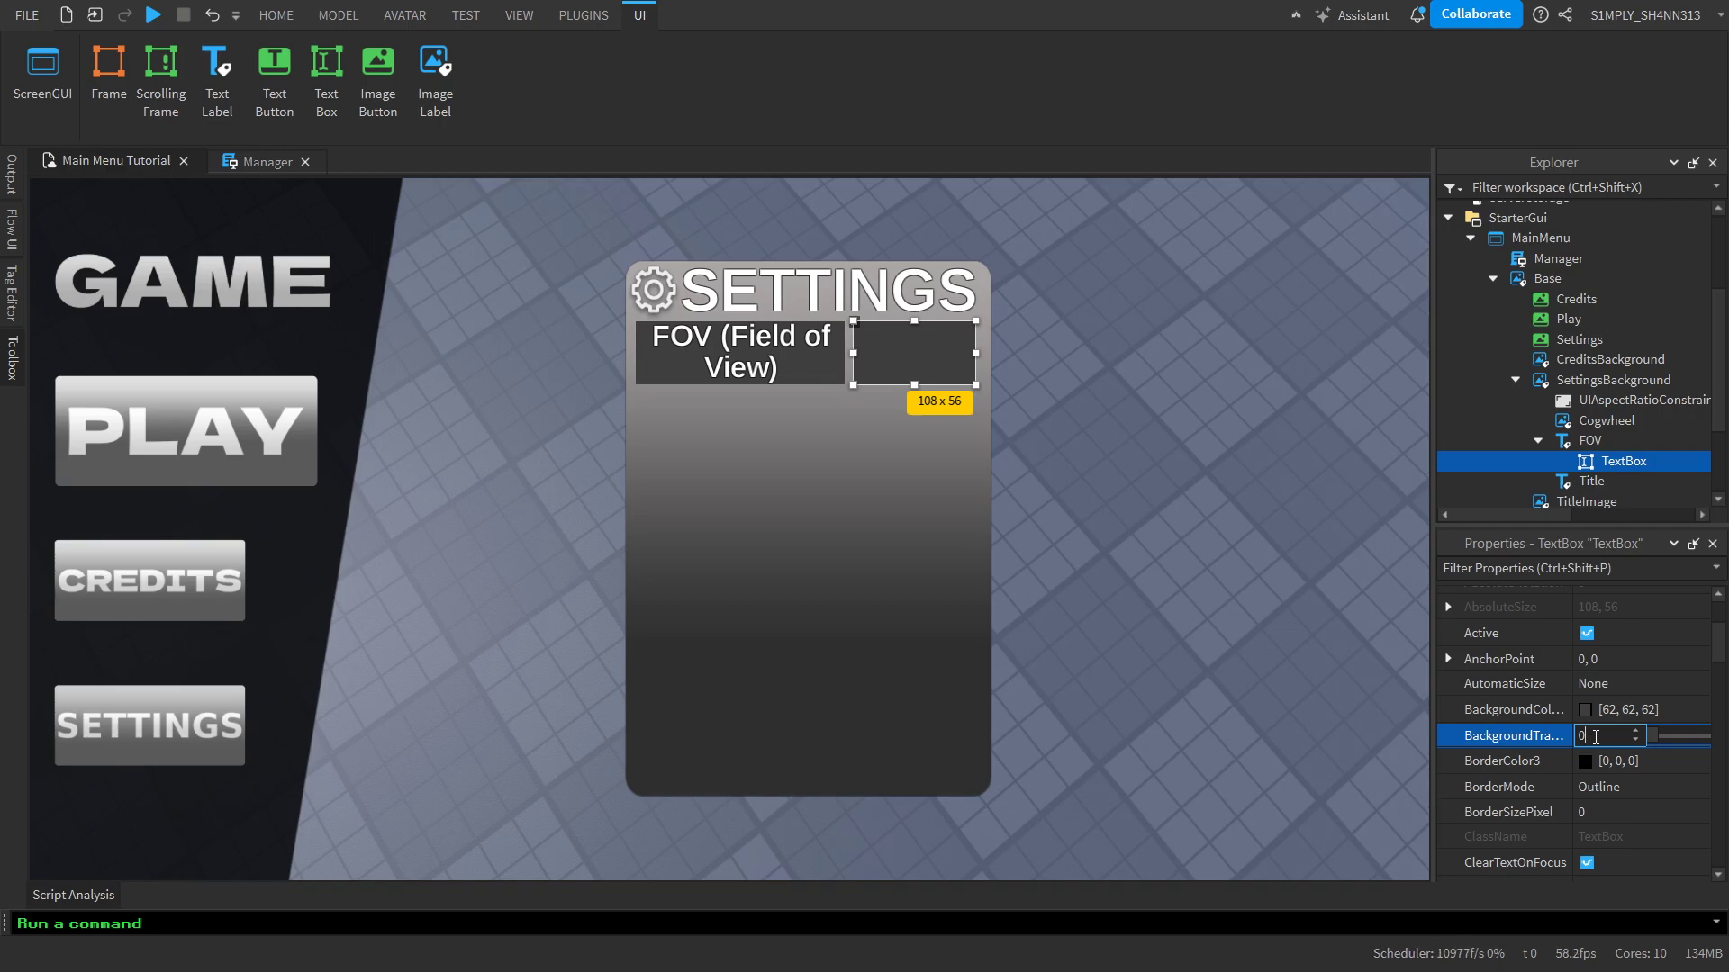
{"action": "type", "text": "0.015"}
{"action": "key", "text": "Return"}
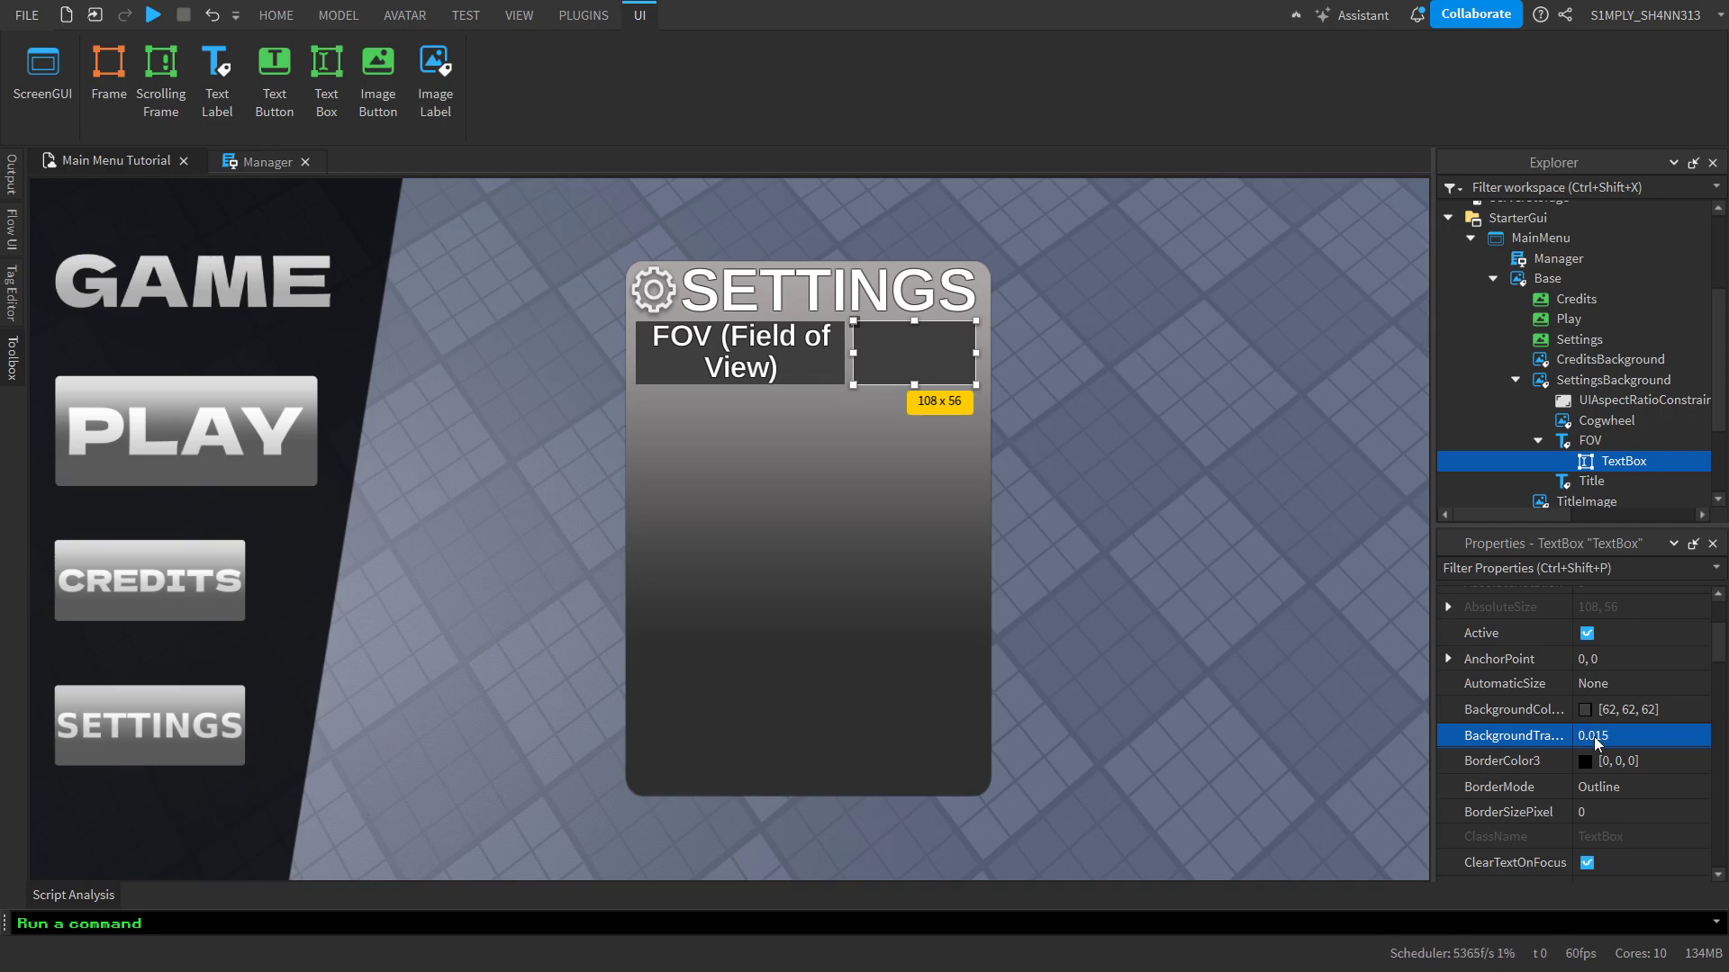
Turn on TextScaled for the text box and set its font to Arimo with Semi Bold weight
{"action": "scroll", "coordinate": [1594, 737], "scroll_direction": "down", "scroll_amount": 15}
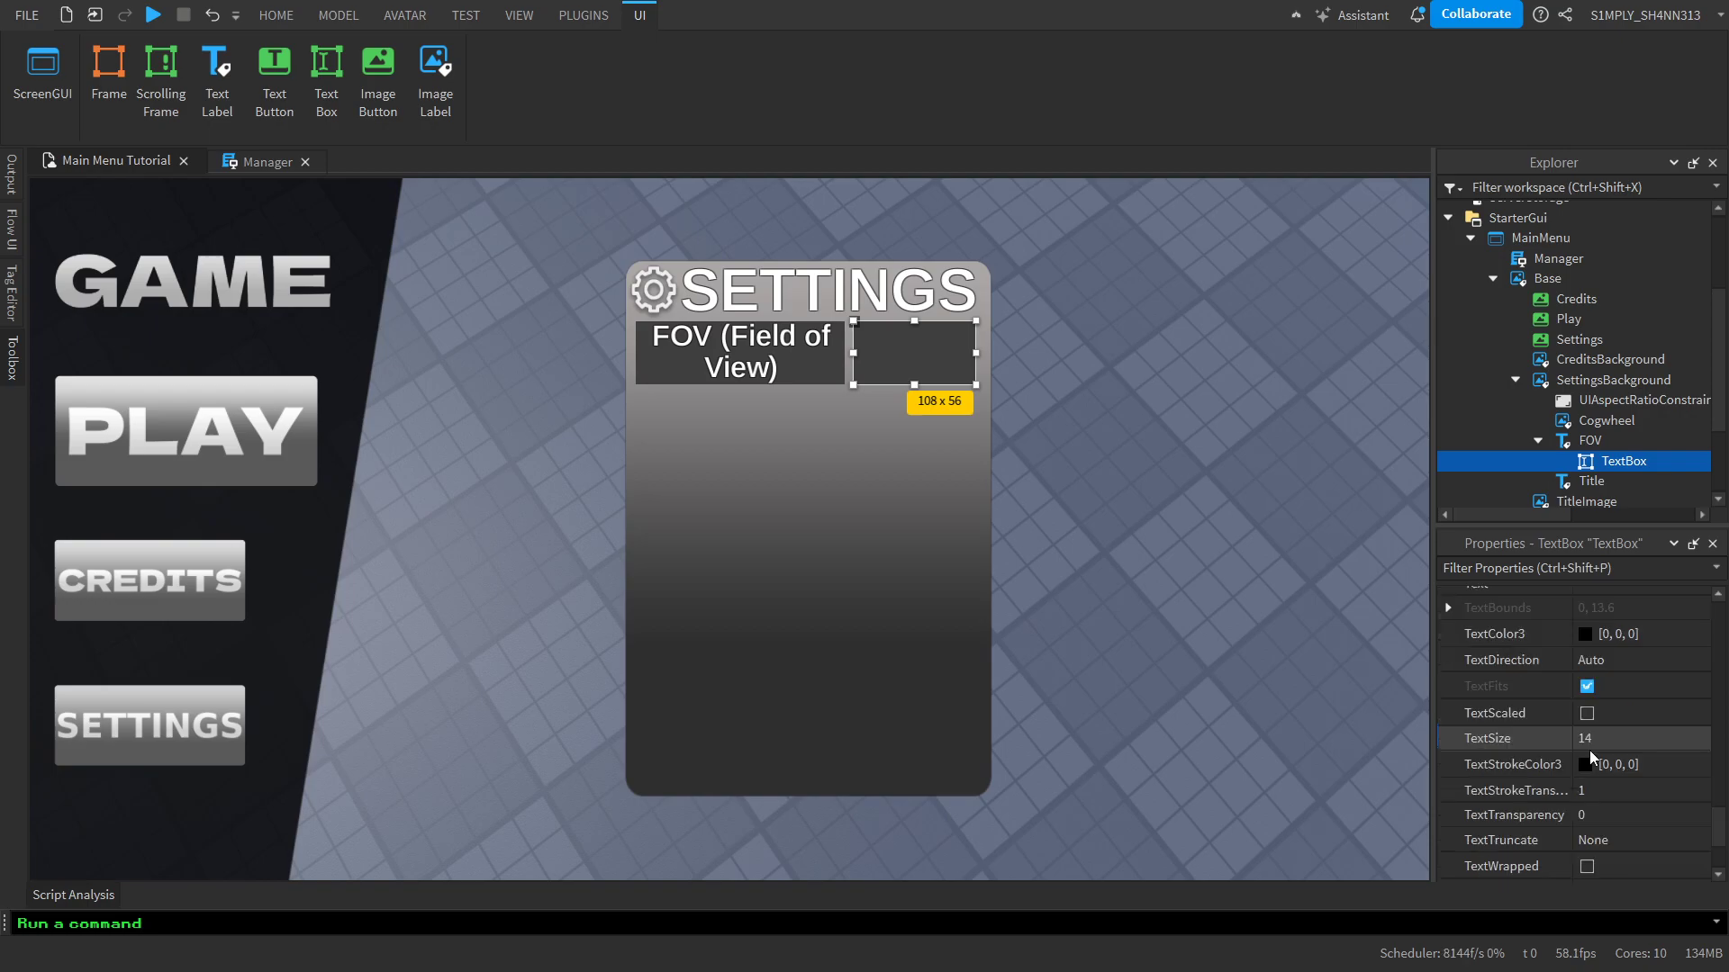
{"action": "left_click", "coordinate": [1586, 713]}
{"action": "scroll", "coordinate": [1609, 716], "scroll_direction": "up", "scroll_amount": 4}
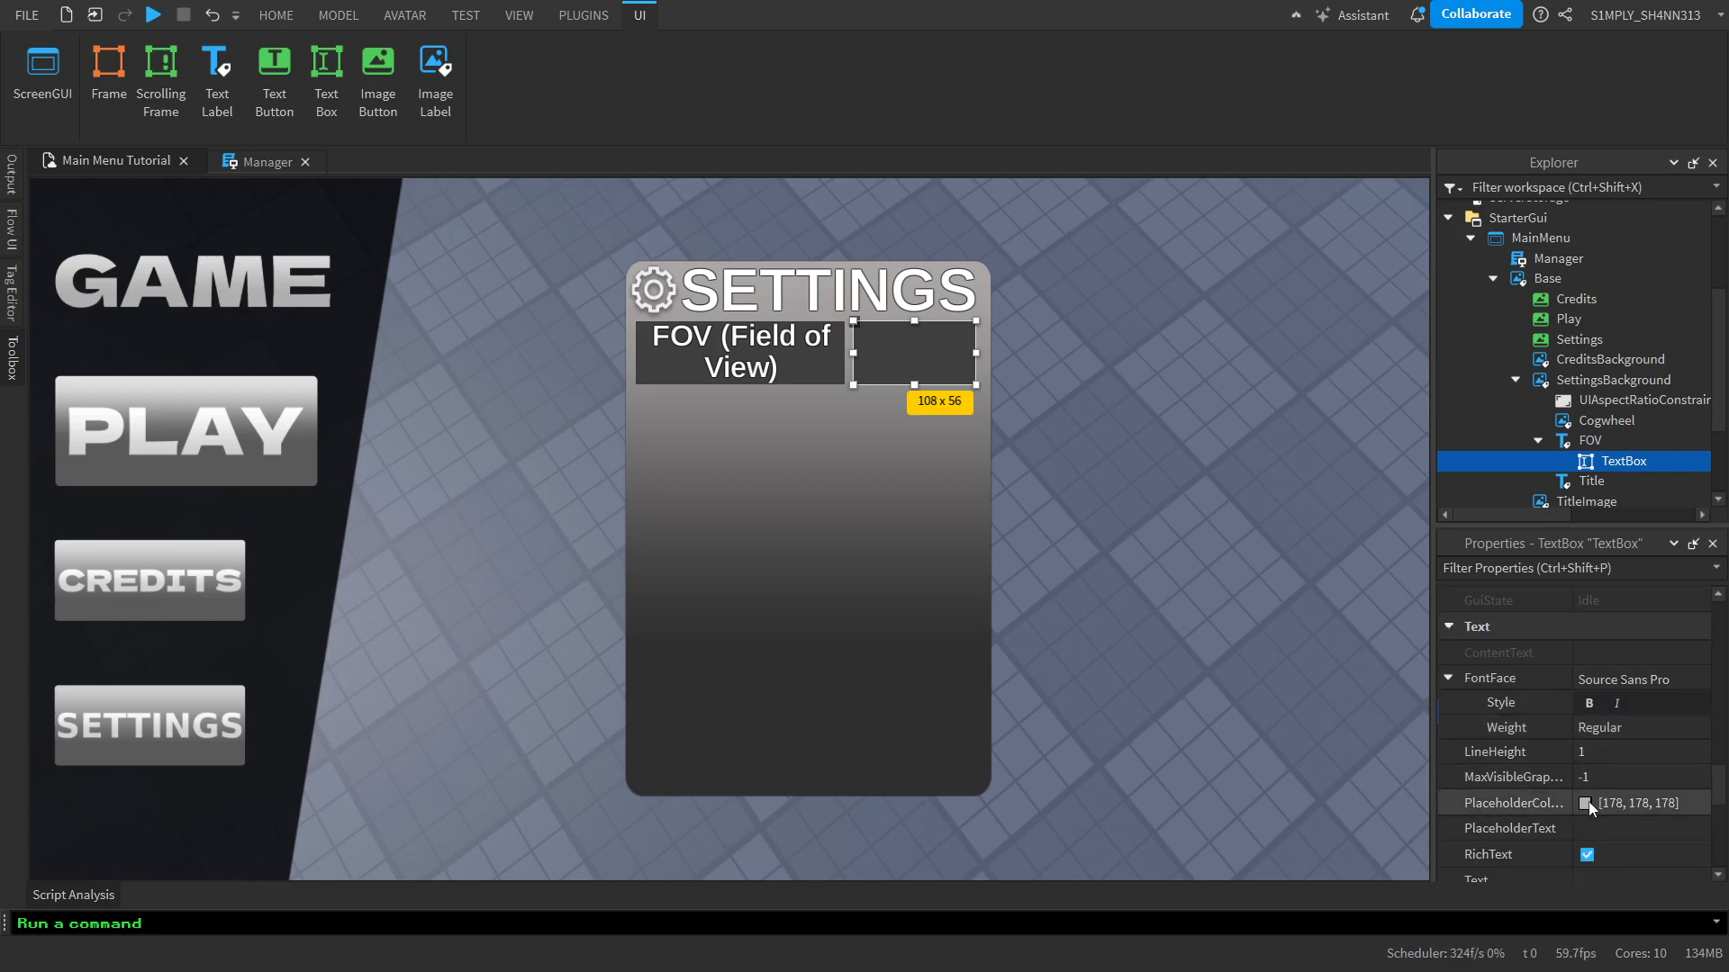
{"action": "left_click", "coordinate": [1629, 679]}
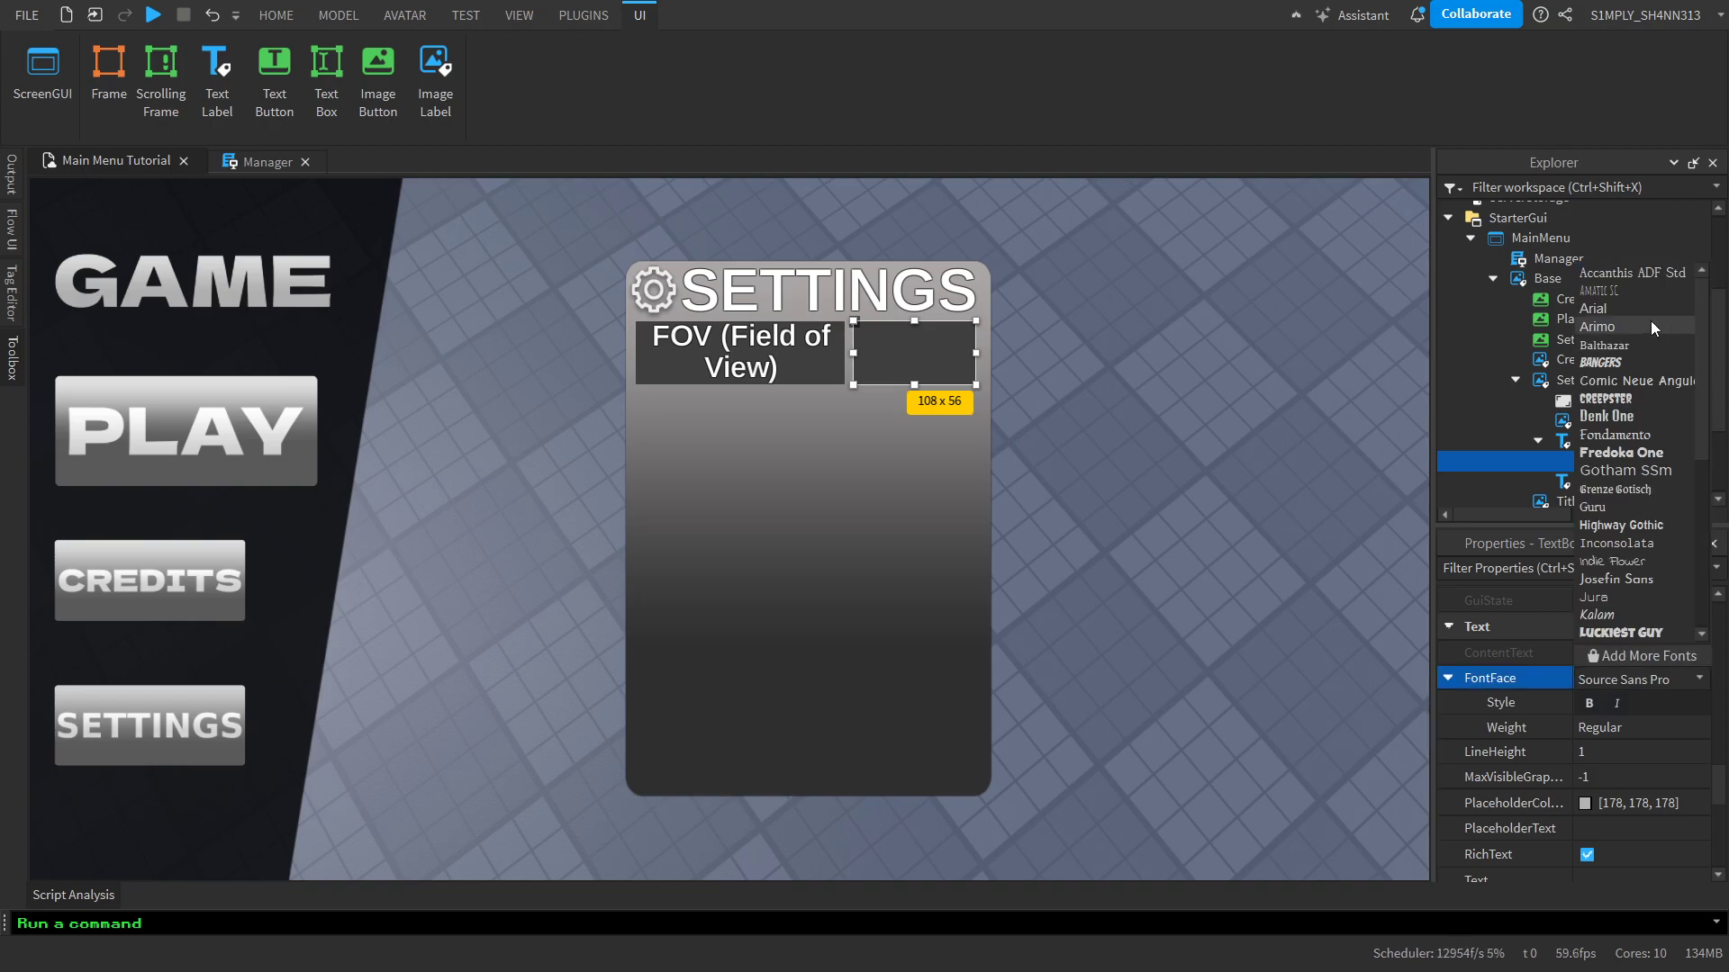
{"action": "left_click", "coordinate": [1625, 327]}
{"action": "left_click", "coordinate": [1628, 731]}
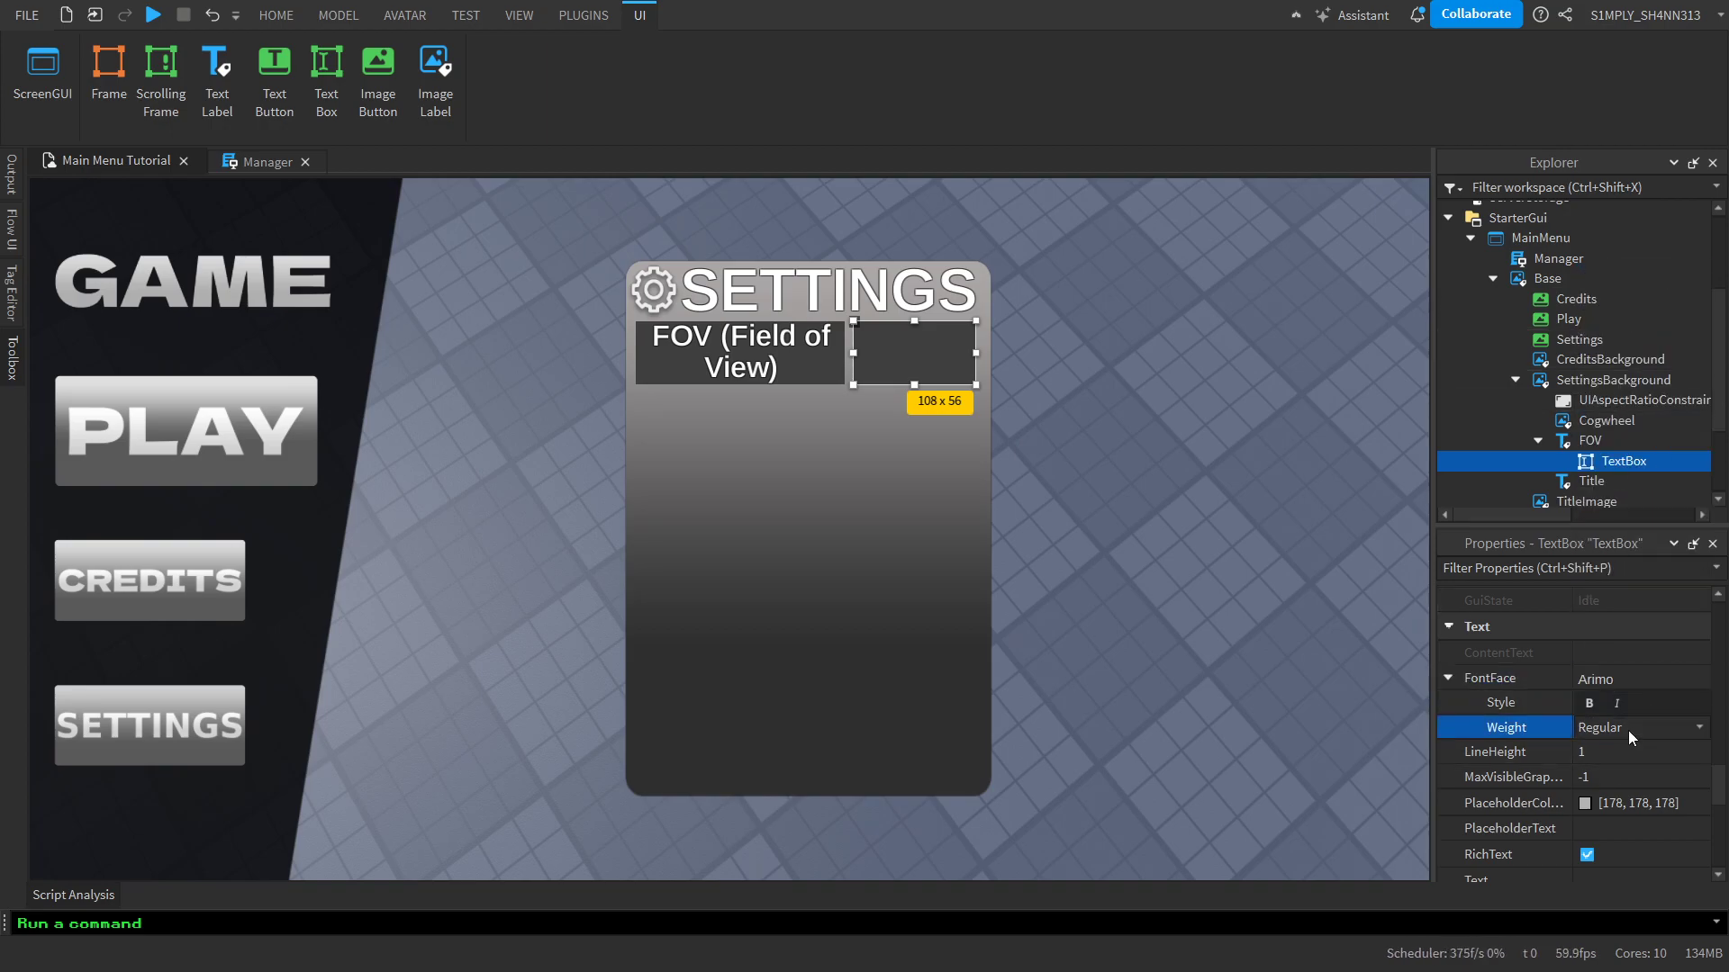
{"action": "left_click", "coordinate": [1622, 780]}
Set the text box's placeholder text to "Enter a number between 1-120"
{"action": "scroll", "coordinate": [1623, 788], "scroll_direction": "down", "scroll_amount": 1}
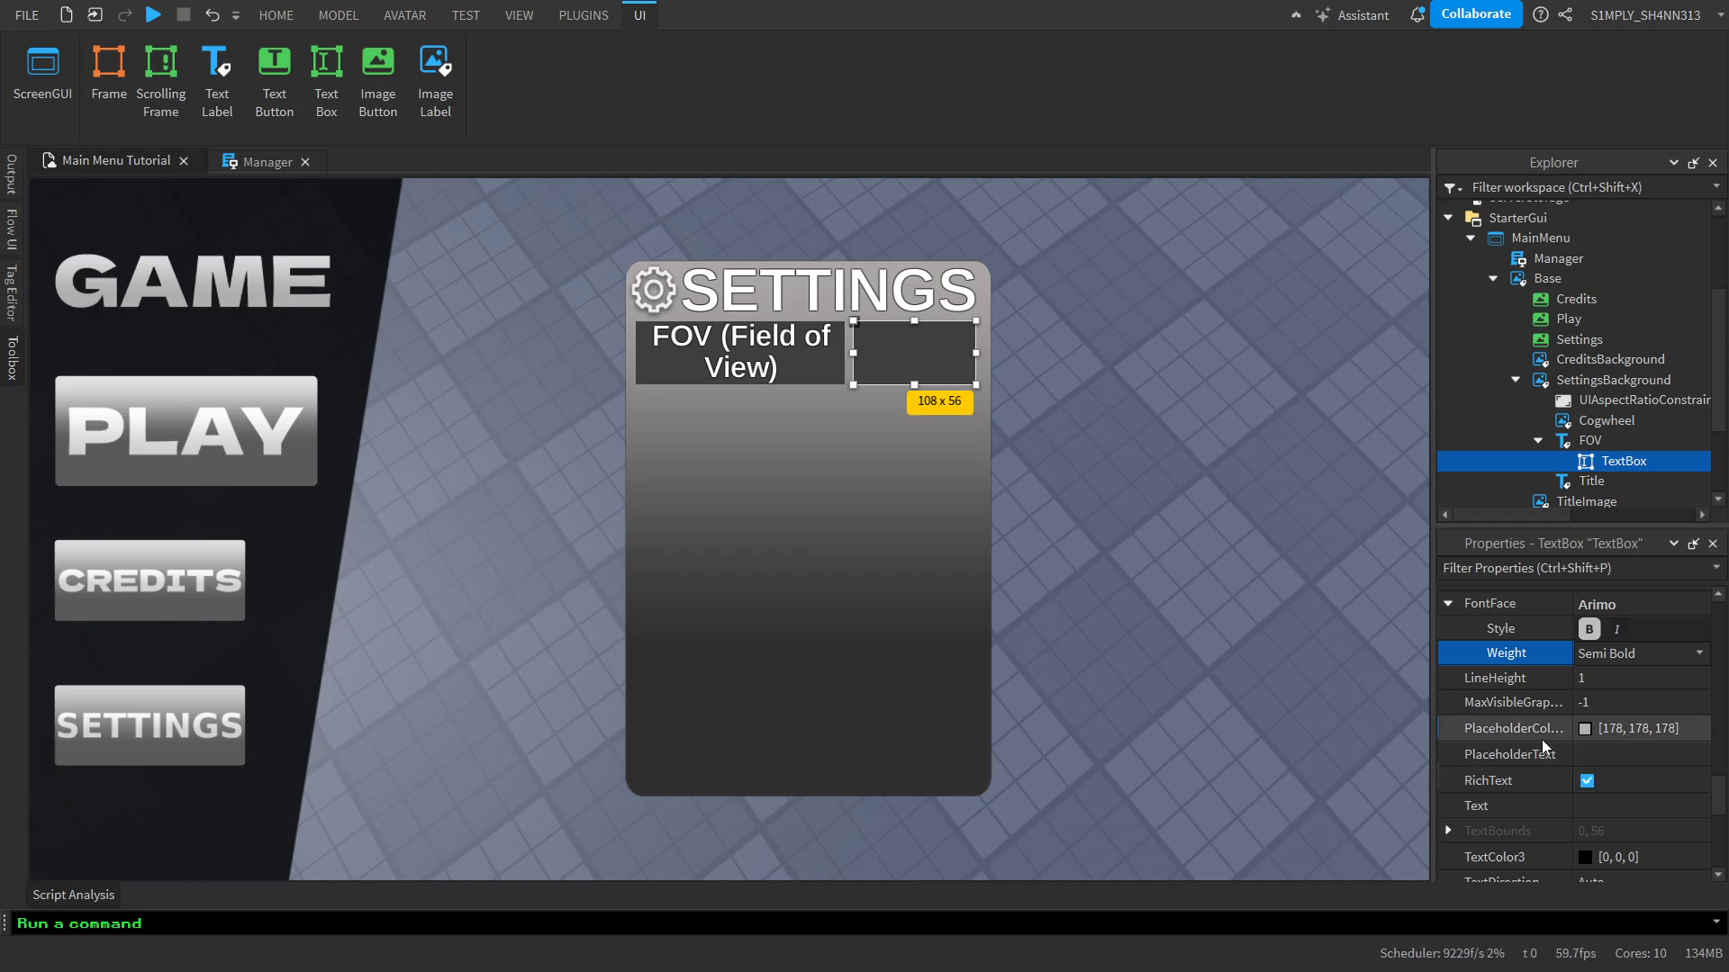
{"action": "left_click", "coordinate": [1604, 745]}
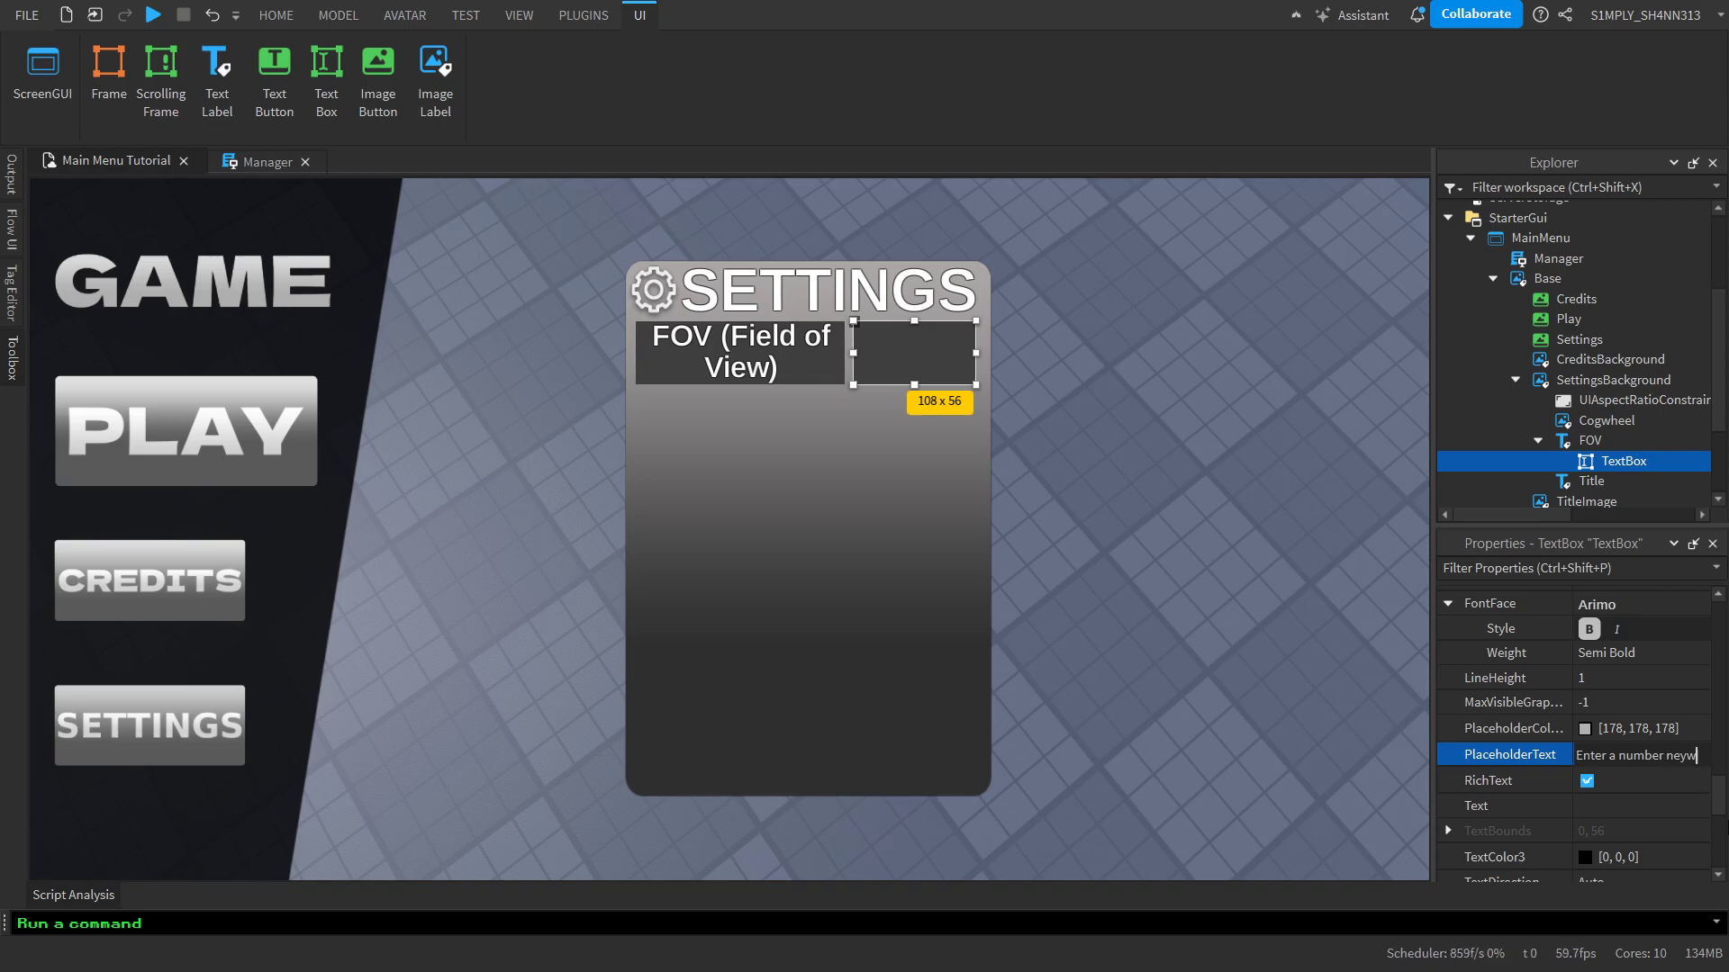
{"action": "type", "text": "een 1-120"}
{"action": "key", "text": "Return"}
{"action": "left_click", "coordinate": [619, 635]}
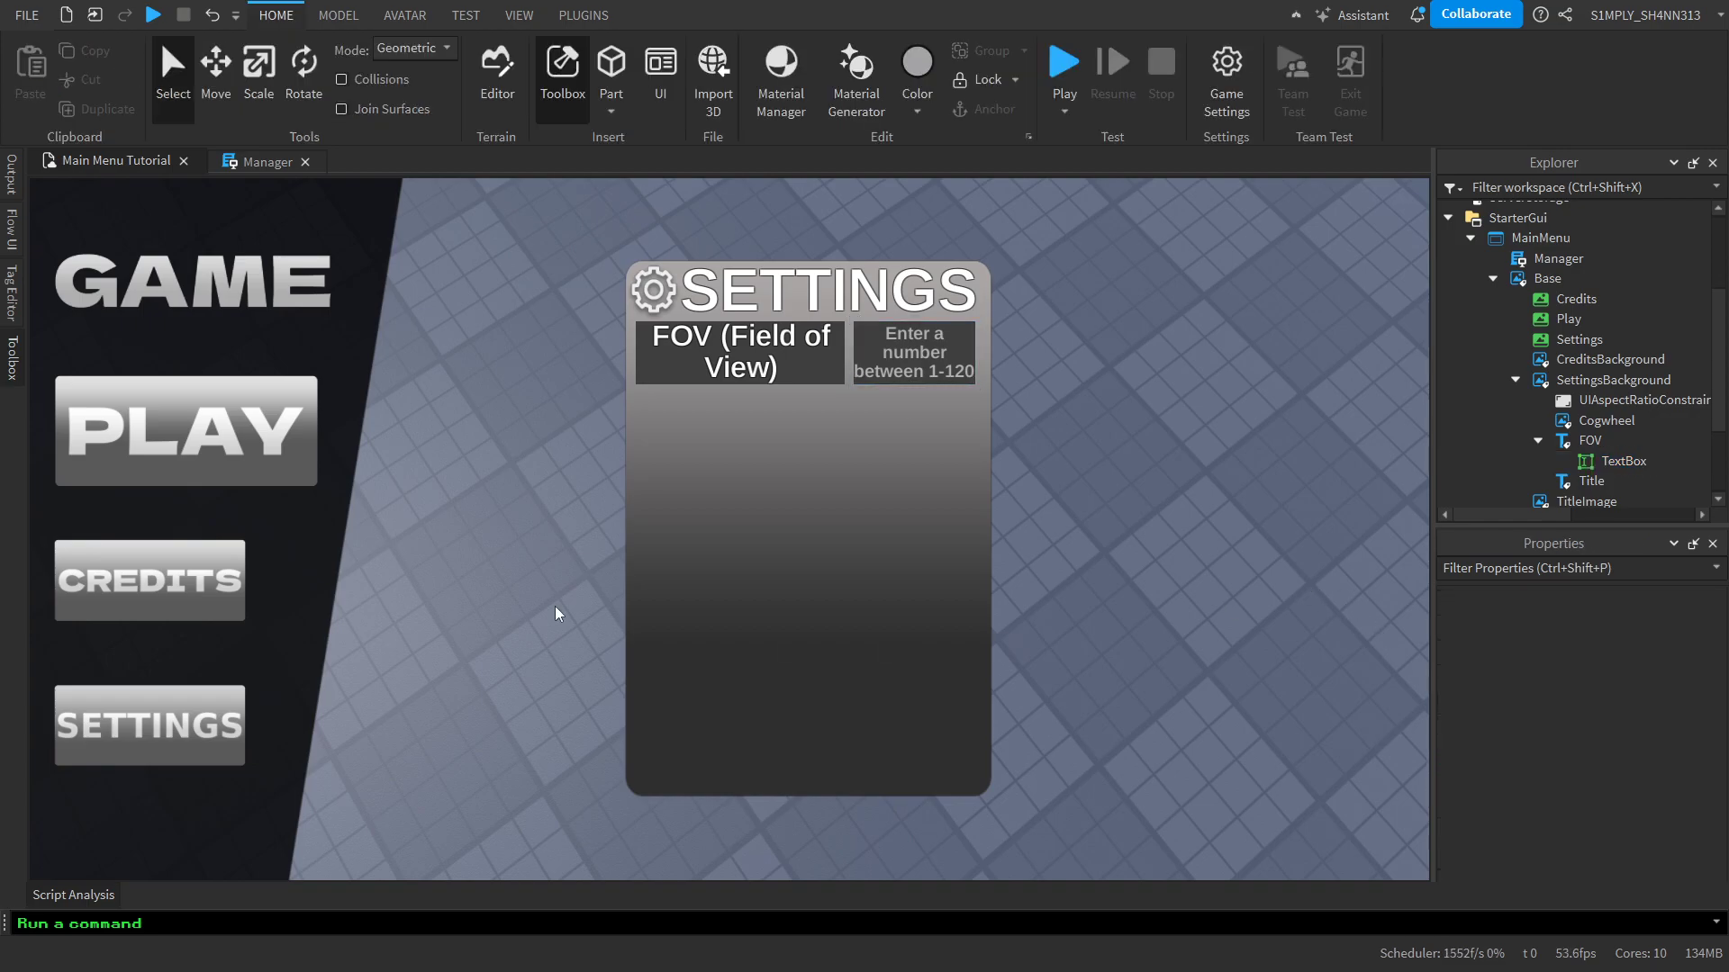
Try entering sample text in the FOV text box and clear it again
{"action": "type", "text": "awdasd"}
{"action": "key", "text": "ctrl+a"}
{"action": "key", "text": "BackSpace"}
{"action": "type", "text": "sjsjs"}
{"action": "key", "text": "ctrl+a"}
{"action": "key", "text": "BackSpace"}
Set the text box's text color to white (#ffffff)
{"action": "left_click", "coordinate": [1623, 461]}
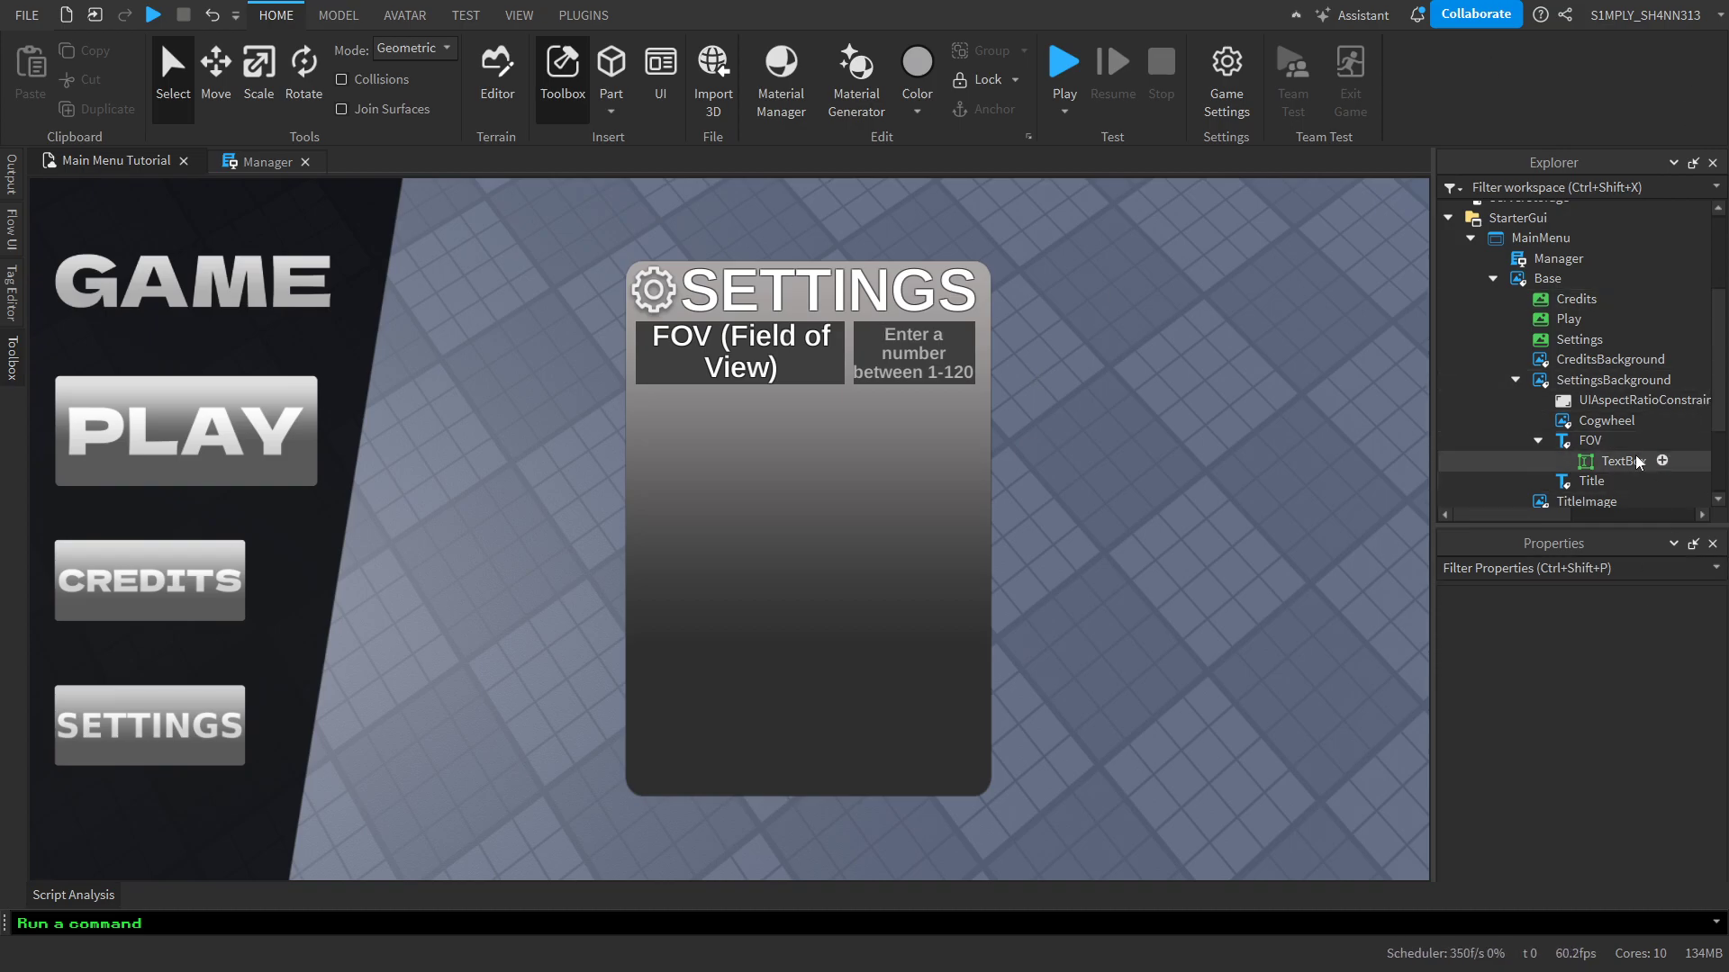
{"action": "scroll", "coordinate": [1635, 650], "scroll_direction": "down", "scroll_amount": 5}
{"action": "scroll", "coordinate": [1635, 650], "scroll_direction": "down", "scroll_amount": 8}
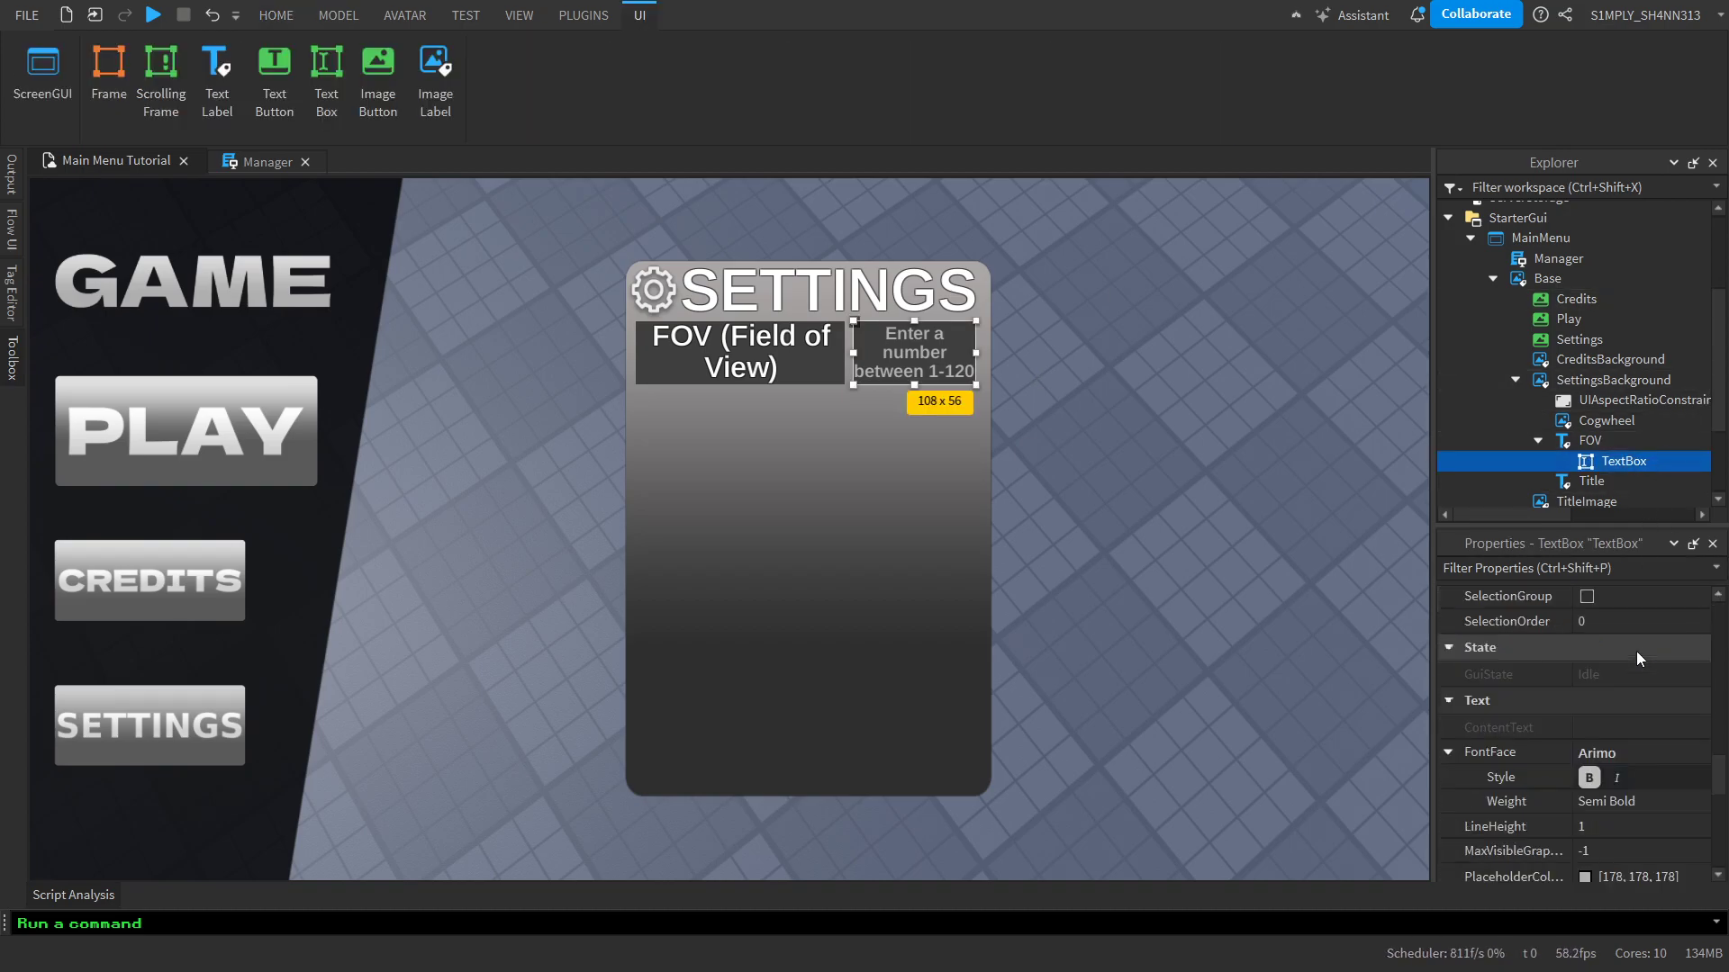
{"action": "left_click", "coordinate": [1586, 708]}
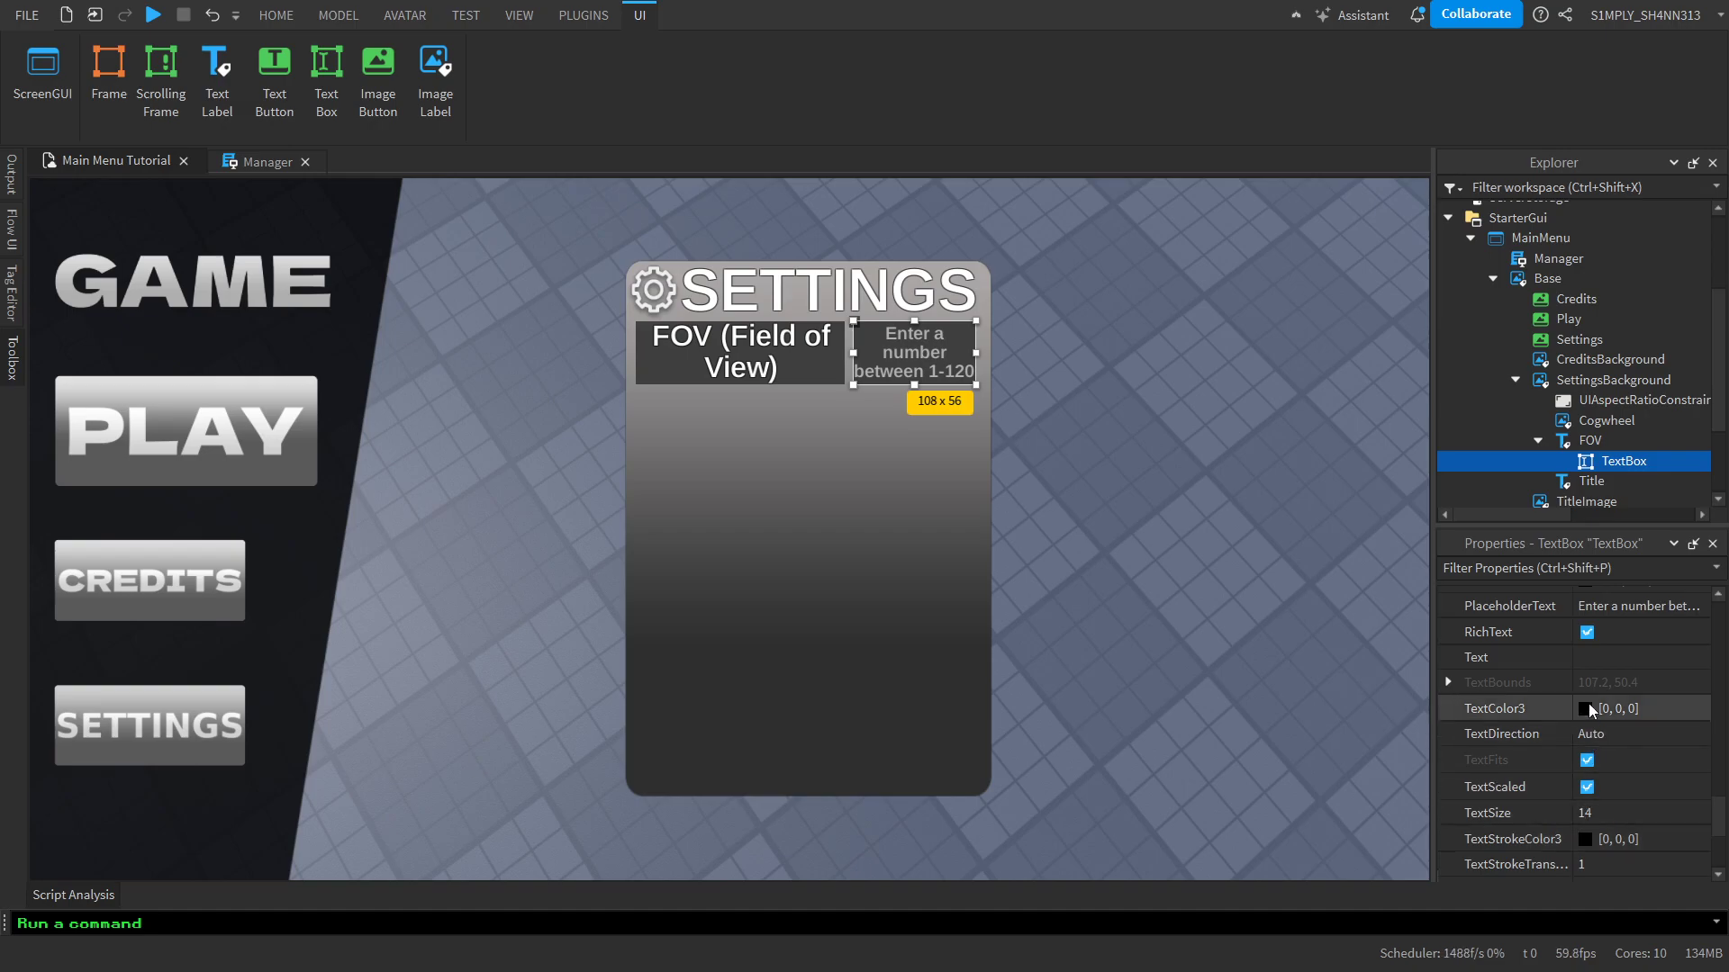
{"action": "left_click_drag", "start_coordinate": [1121, 379], "coordinate": [1122, 252]}
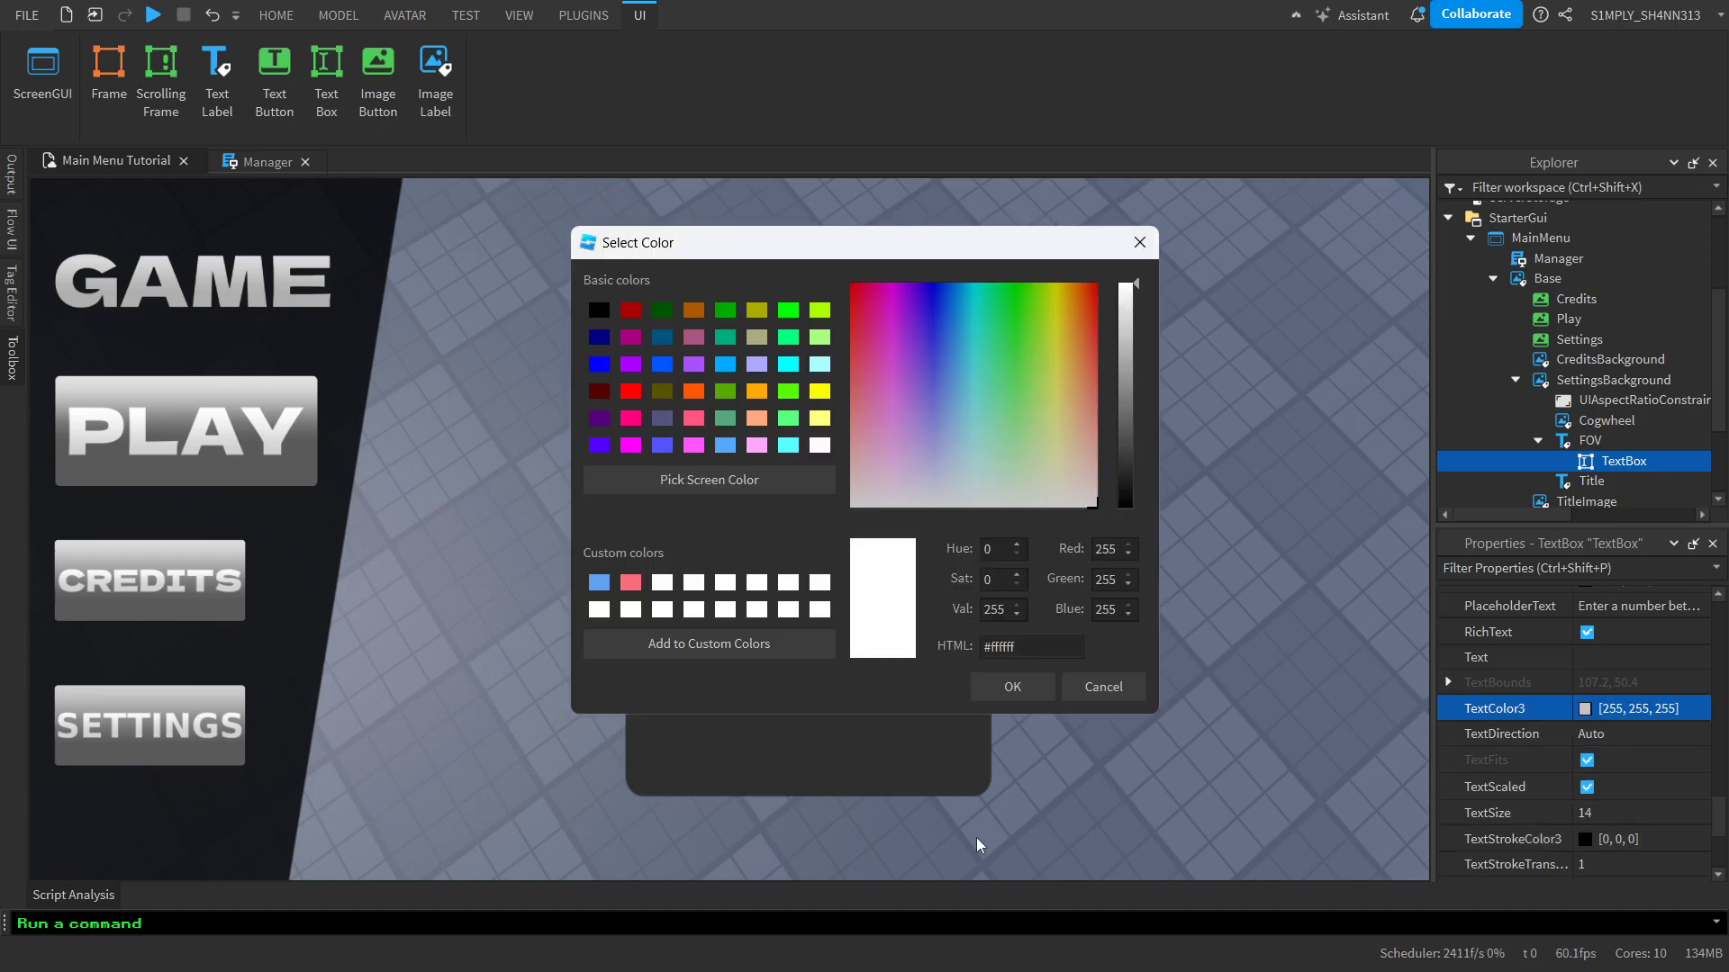
{"action": "left_click", "coordinate": [1036, 689]}
Set the text box's text stroke transparency to 0.5
{"action": "scroll", "coordinate": [1576, 755], "scroll_direction": "down", "scroll_amount": 5}
{"action": "left_click", "coordinate": [1596, 740]}
{"action": "left_click", "coordinate": [1599, 718]}
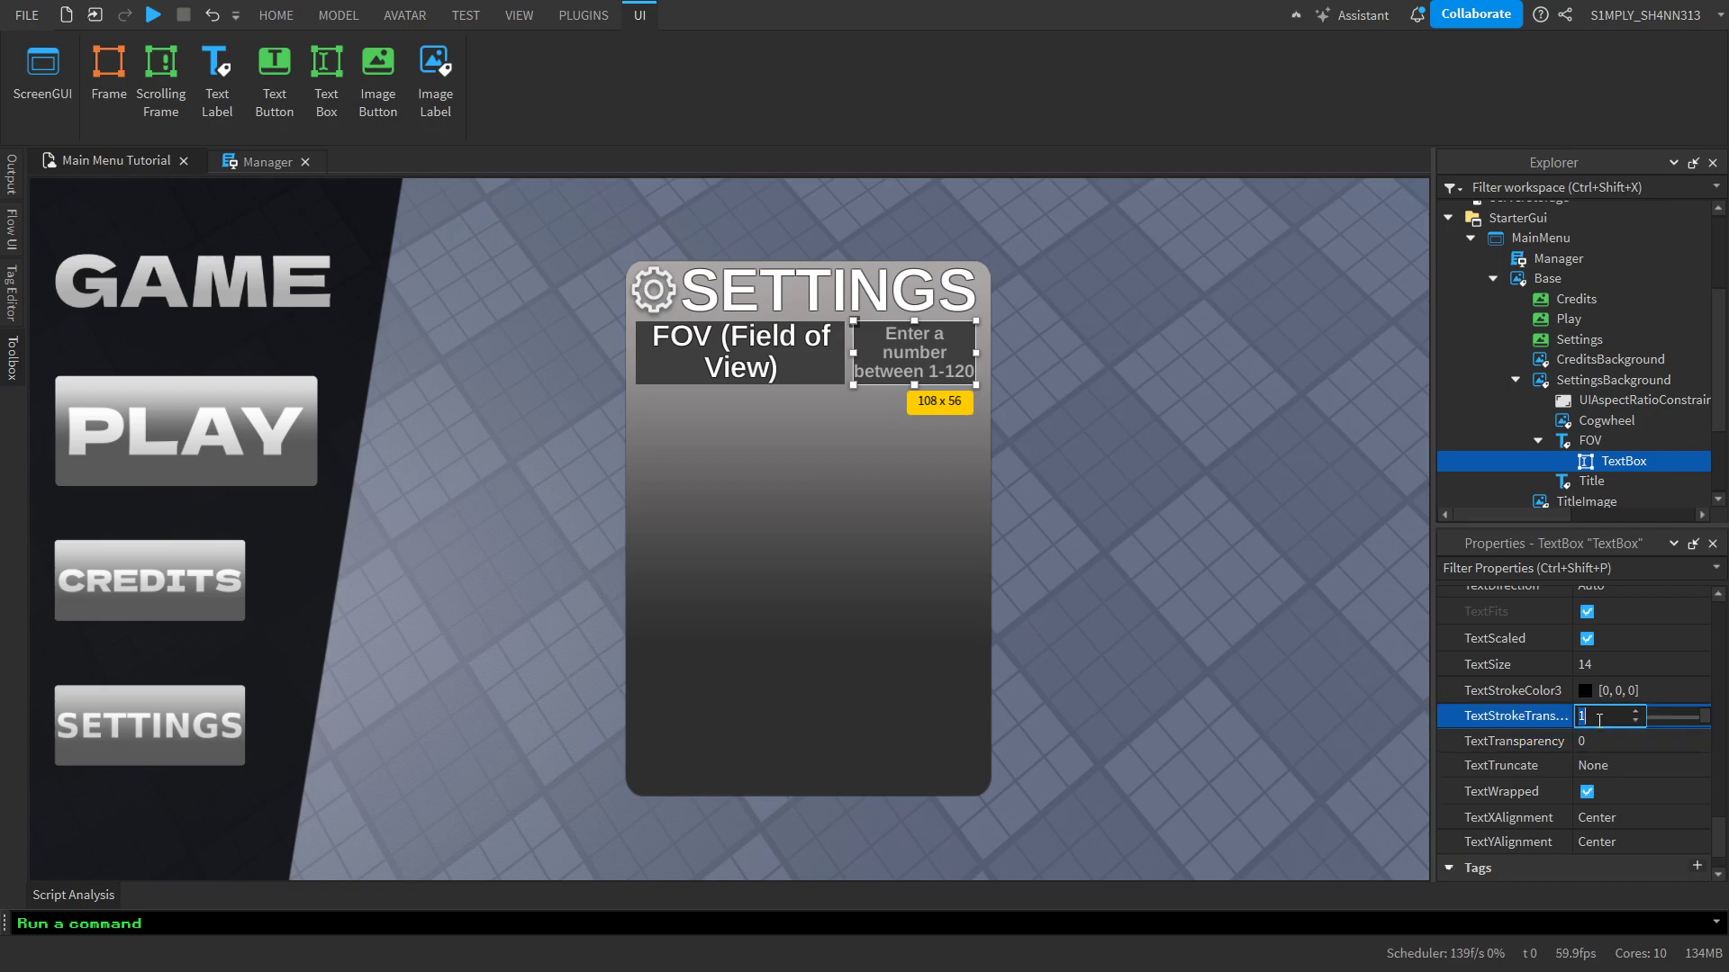
{"action": "type", "text": "0.5"}
{"action": "key", "text": "Return"}
Try the sample text "dsdsd" in the FOV text box and clear it again
{"action": "type", "text": "dsdsd"}
{"action": "key", "text": "ctrl+a"}
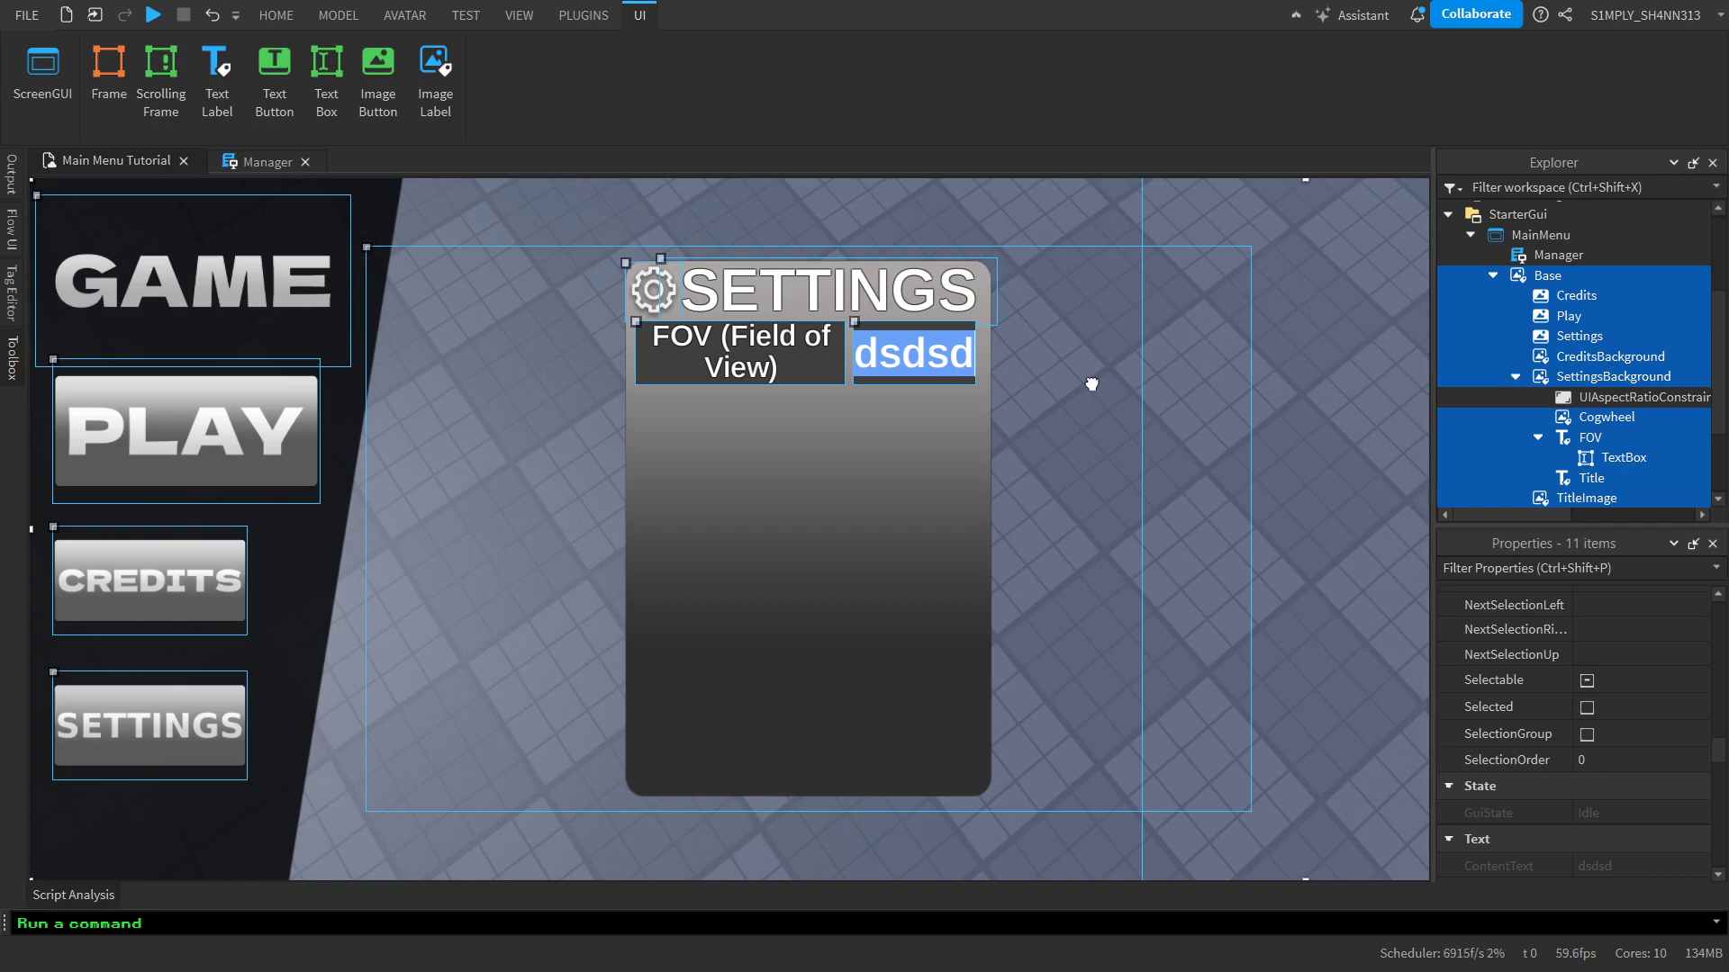
{"action": "left_click", "coordinate": [935, 370]}
{"action": "left_click", "coordinate": [1308, 394]}
{"action": "left_click", "coordinate": [1538, 438]}
{"action": "left_click", "coordinate": [898, 353]}
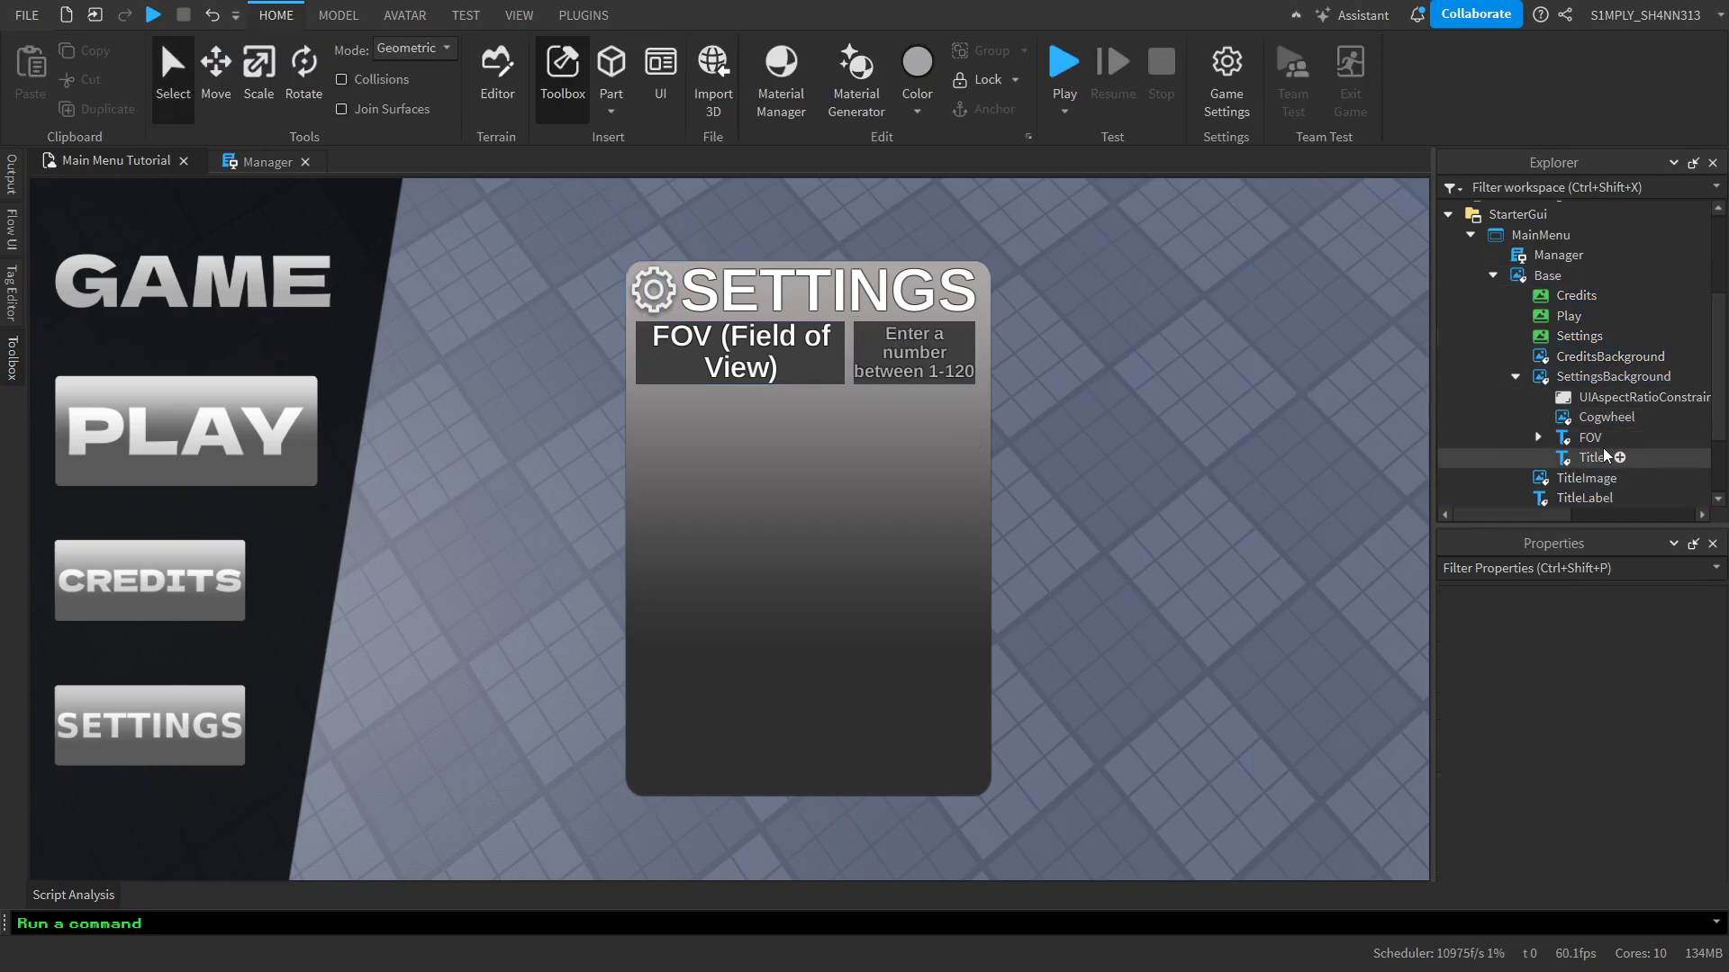
Rename the text box inside the FOV label to FOVChoice
{"action": "left_click", "coordinate": [1538, 438]}
{"action": "left_click", "coordinate": [1573, 457]}
{"action": "key", "text": "F2"}
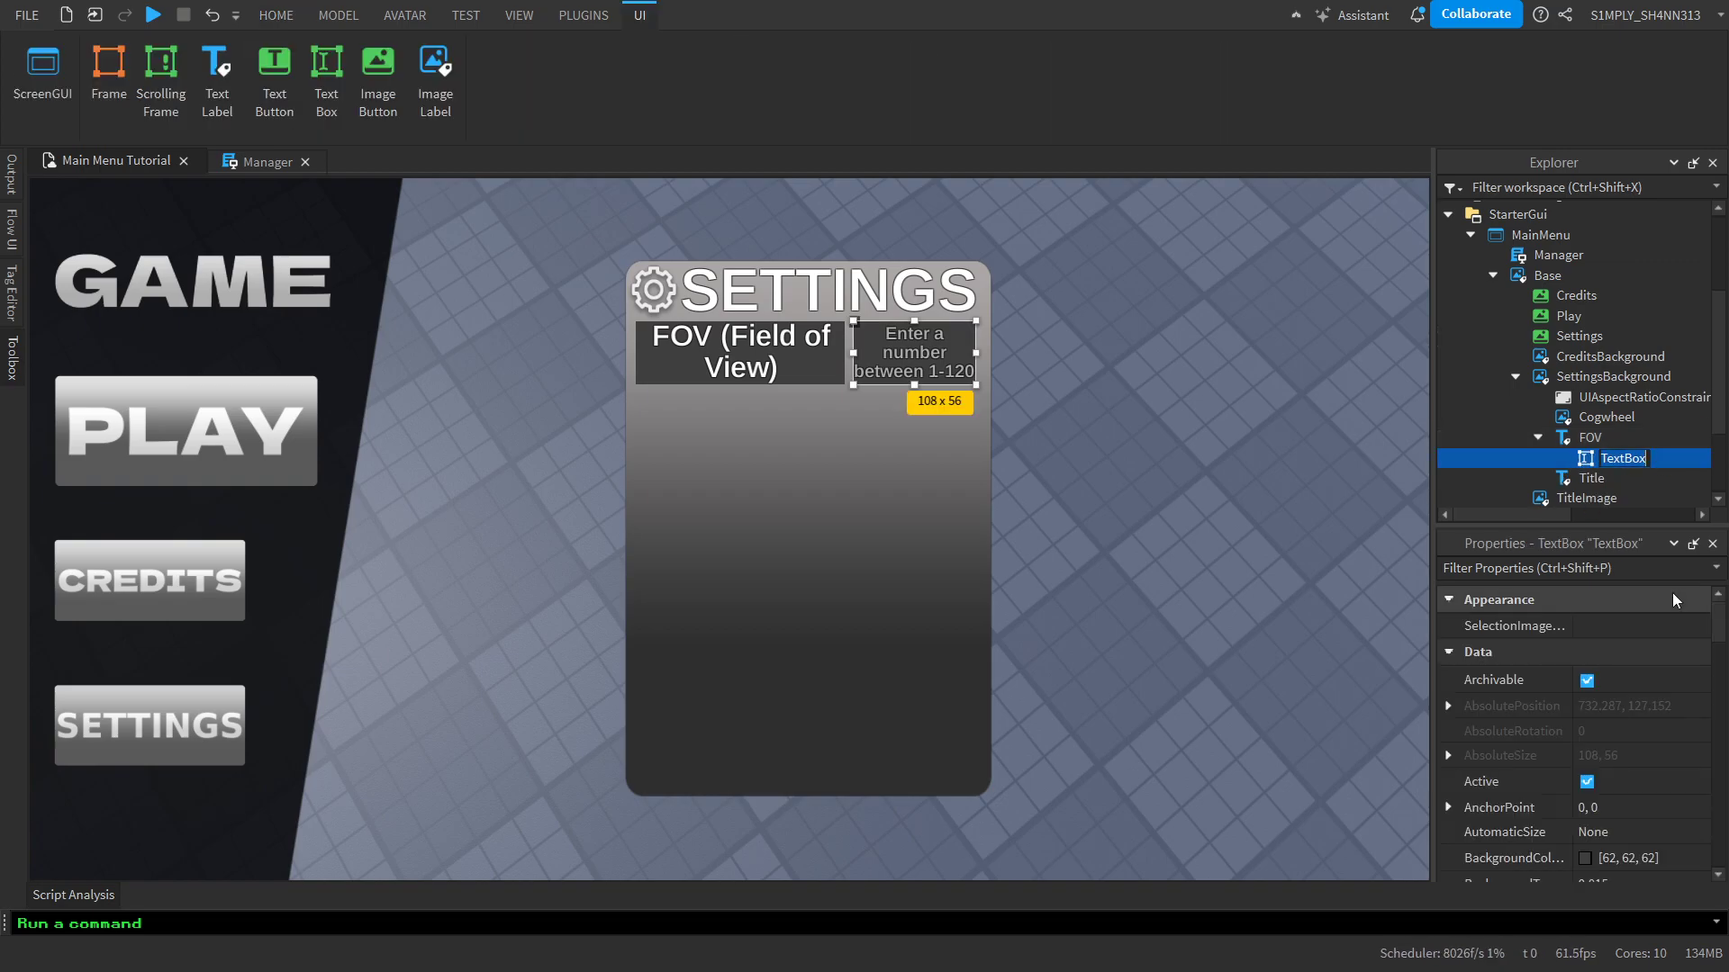
{"action": "type", "text": "FOVUpd"}
{"action": "key", "text": "ctrl+BackSpace"}
{"action": "type", "text": "FOVChoice"}
{"action": "key", "text": "Return"}
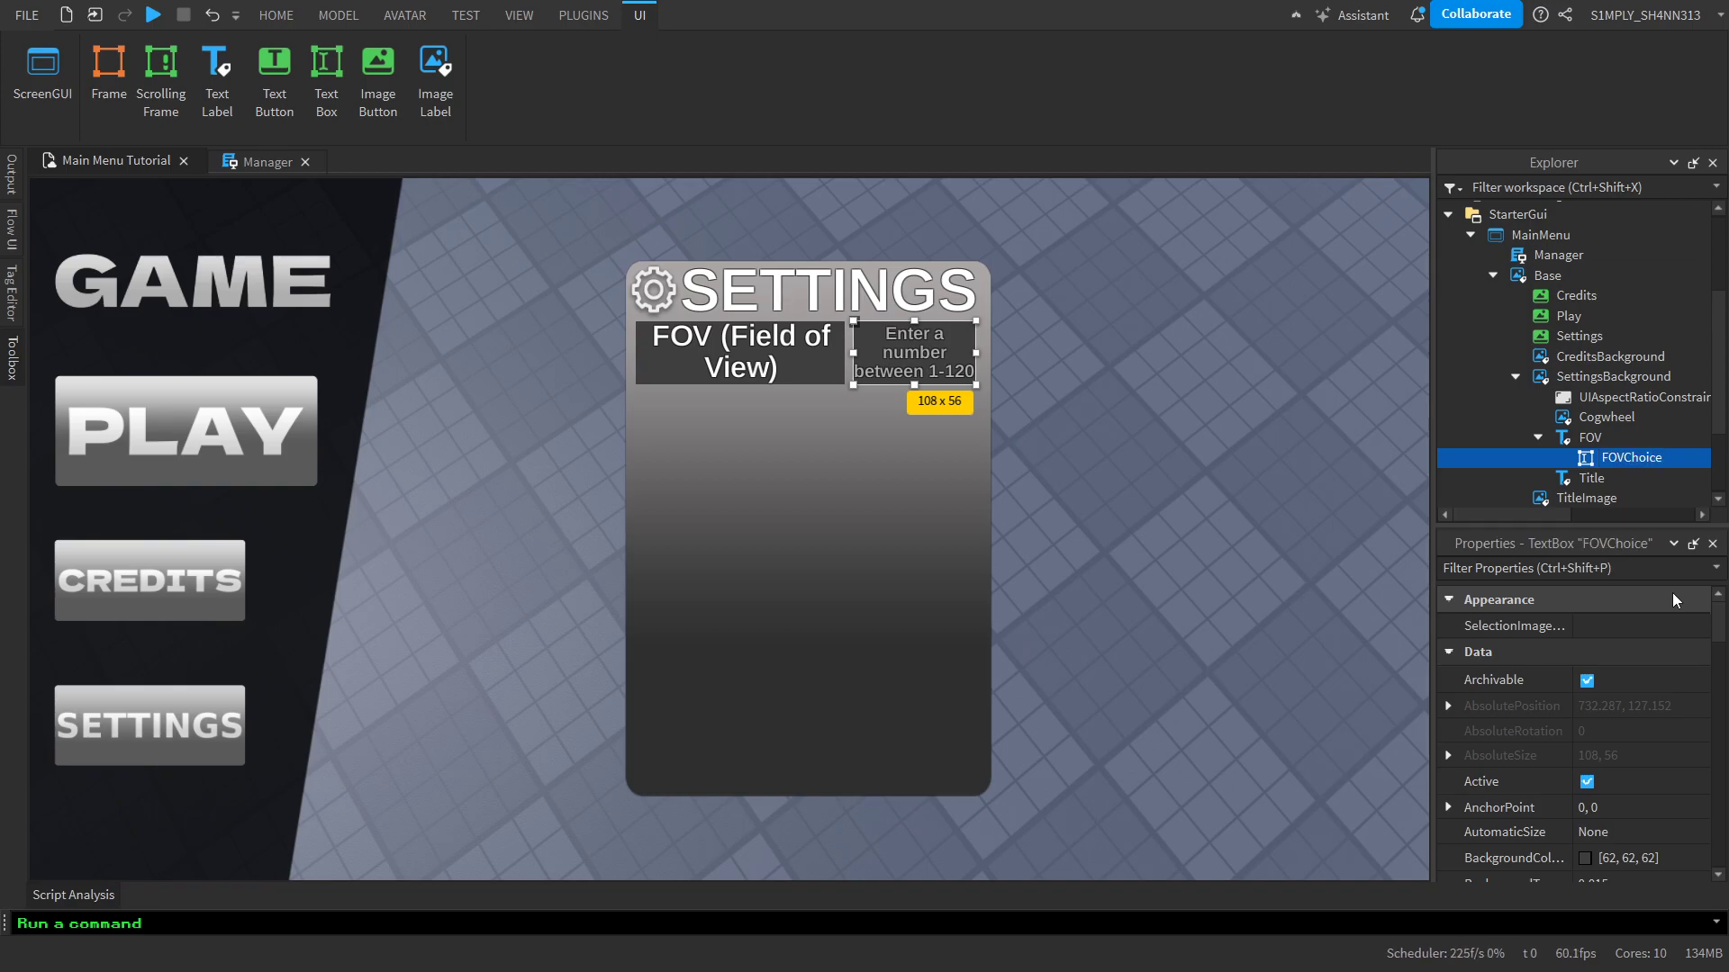
Duplicate the FOV label with its text box and move the copy directly below the original row
{"action": "left_click", "coordinate": [1589, 441]}
{"action": "key", "text": "ctrl+d"}
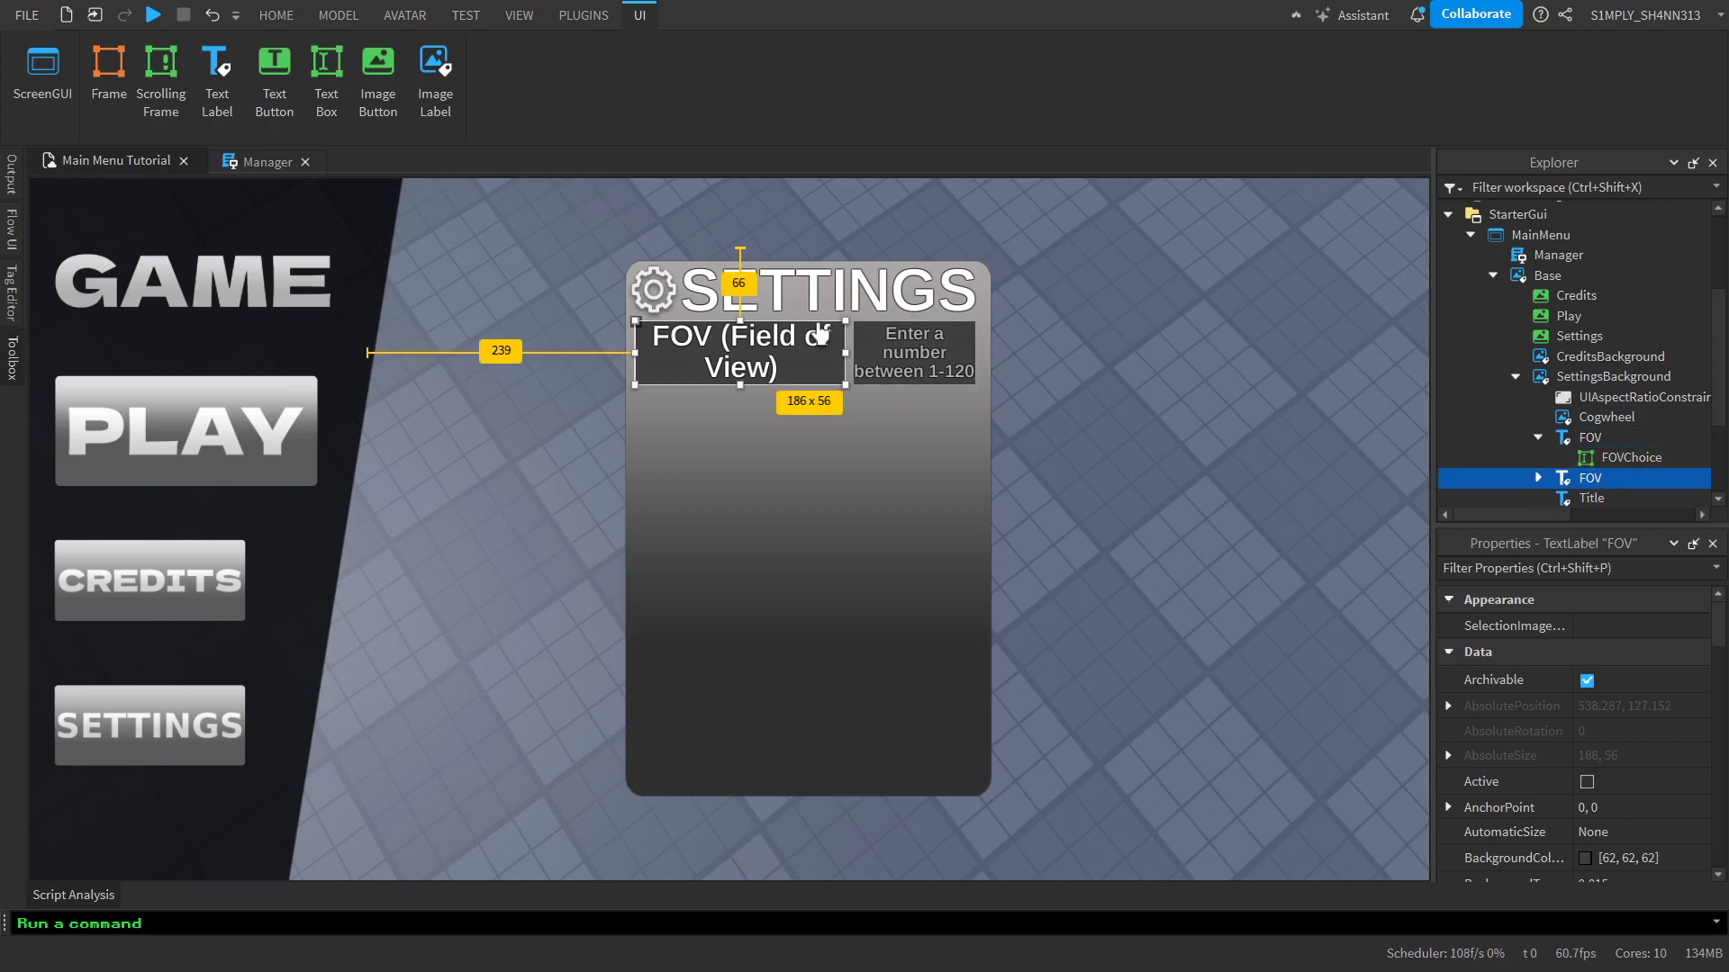
{"action": "left_click_drag", "start_coordinate": [796, 339], "coordinate": [796, 418]}
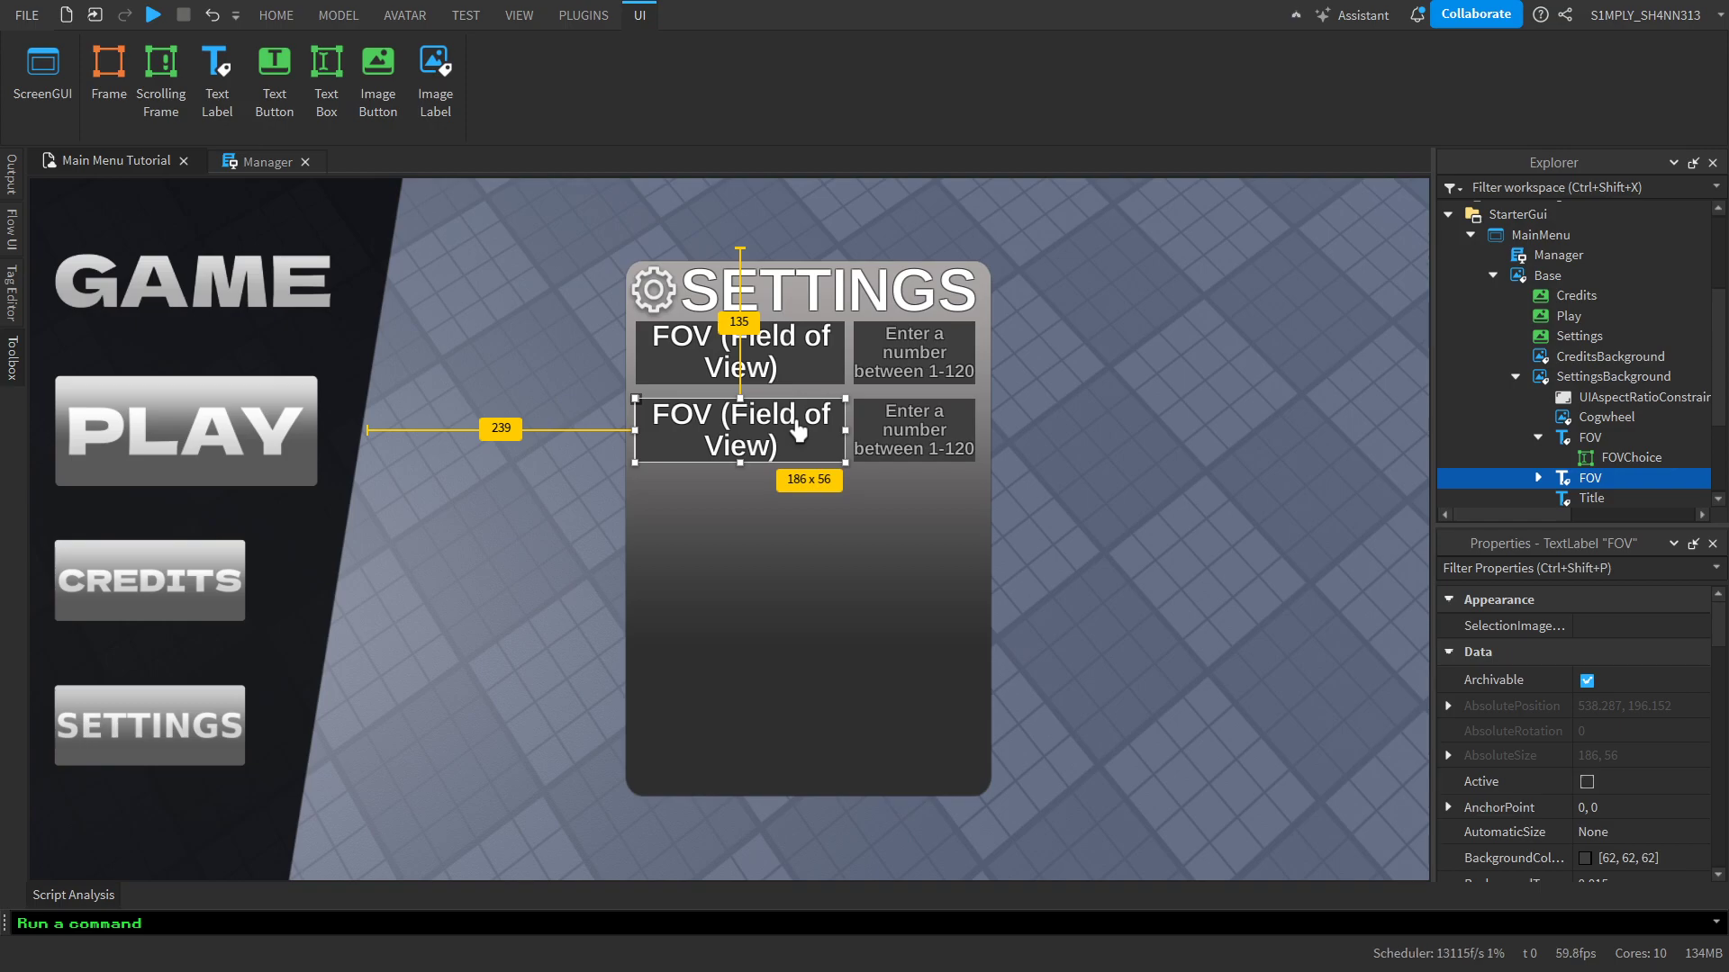
Delete the text box nested inside the duplicated FOV label
{"action": "scroll", "coordinate": [1584, 459], "scroll_direction": "down", "scroll_amount": 2}
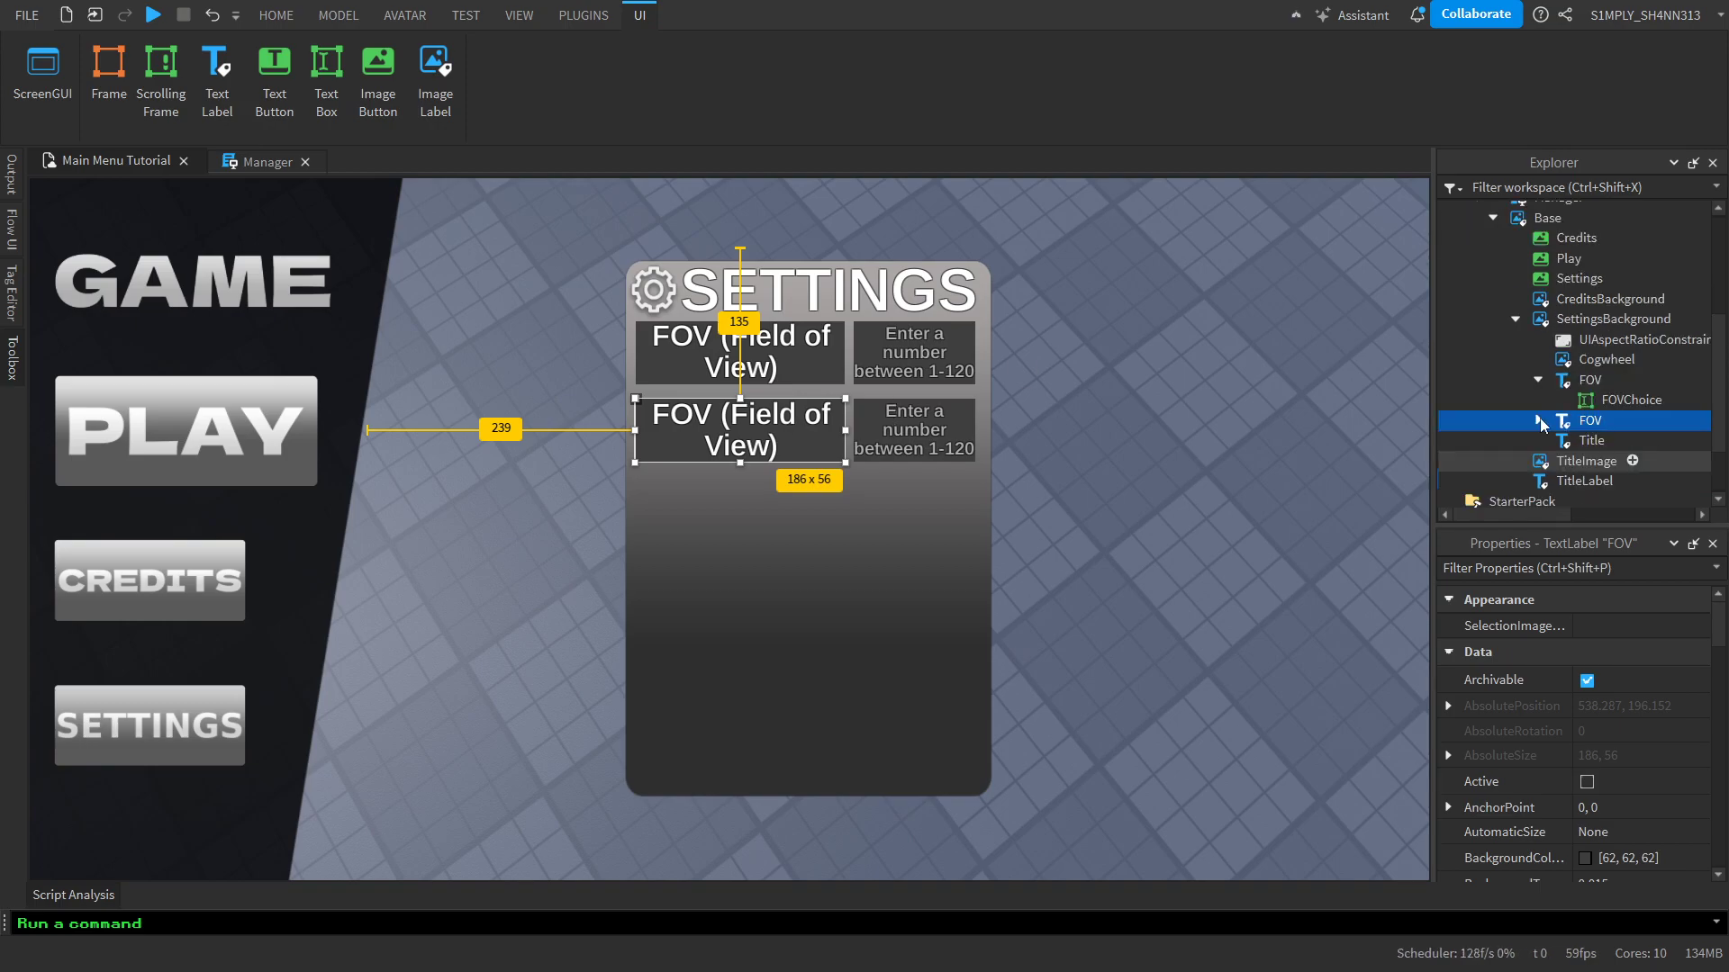
{"action": "left_click", "coordinate": [1538, 420]}
{"action": "left_click", "coordinate": [1579, 445]}
{"action": "key", "text": "Delete"}
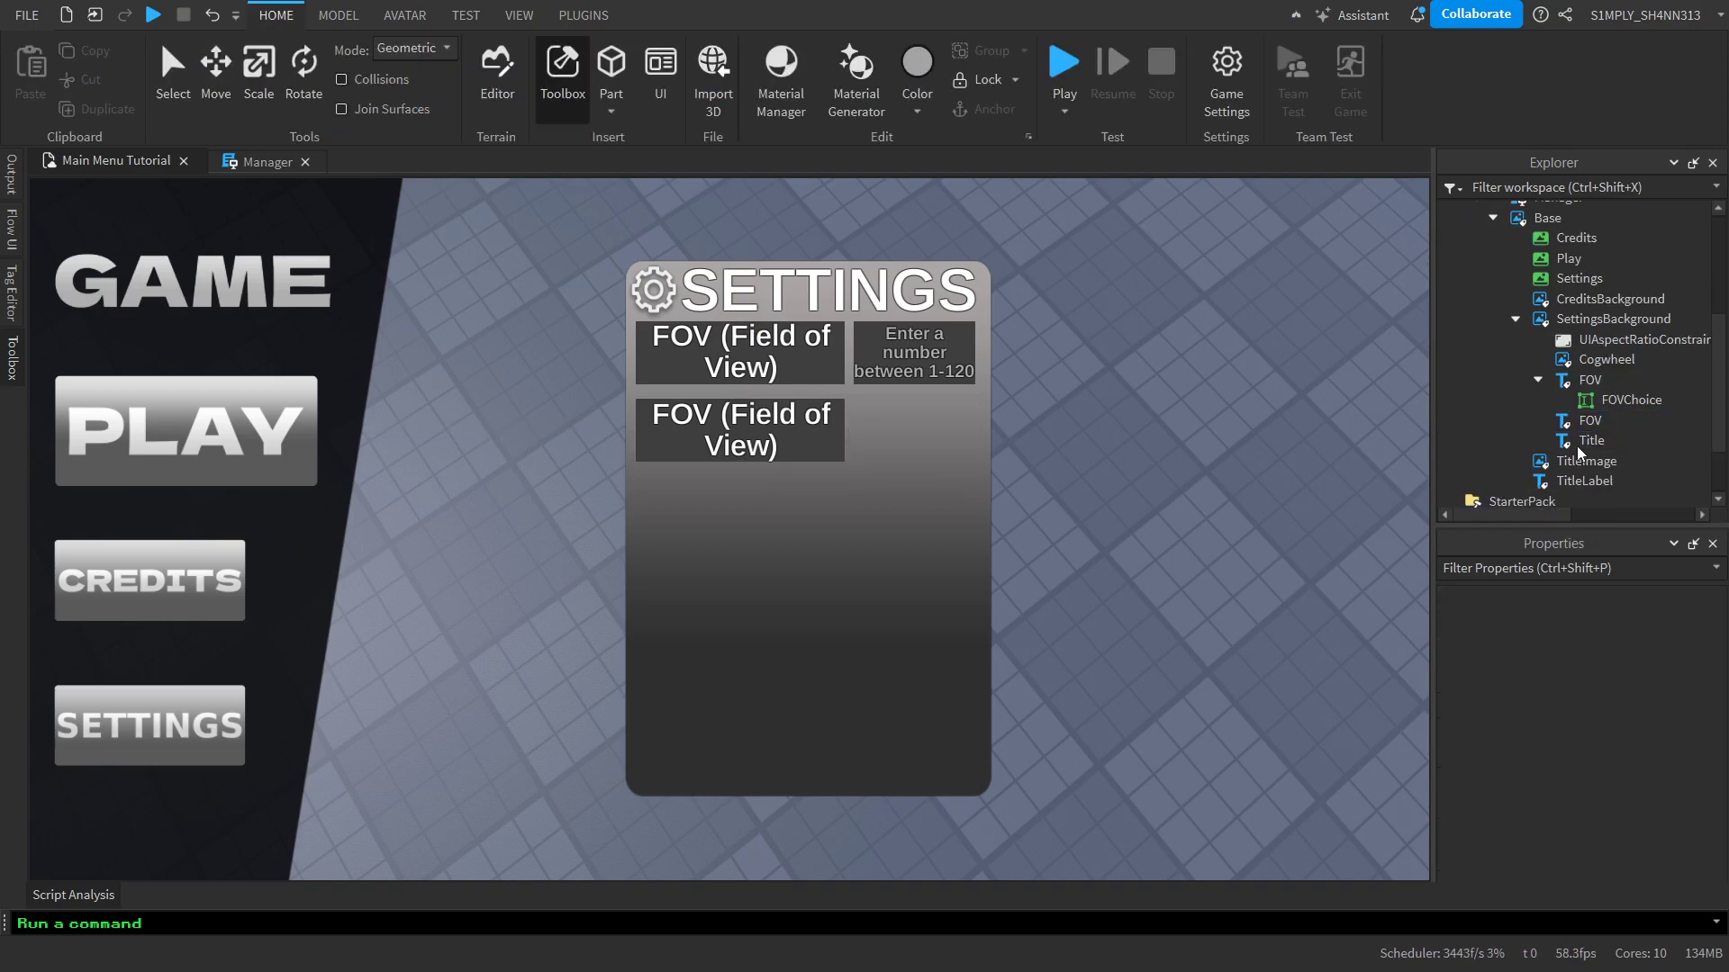
Rename the duplicated label to Sound and change its displayed text to "Sound"
{"action": "double_click", "coordinate": [1587, 420]}
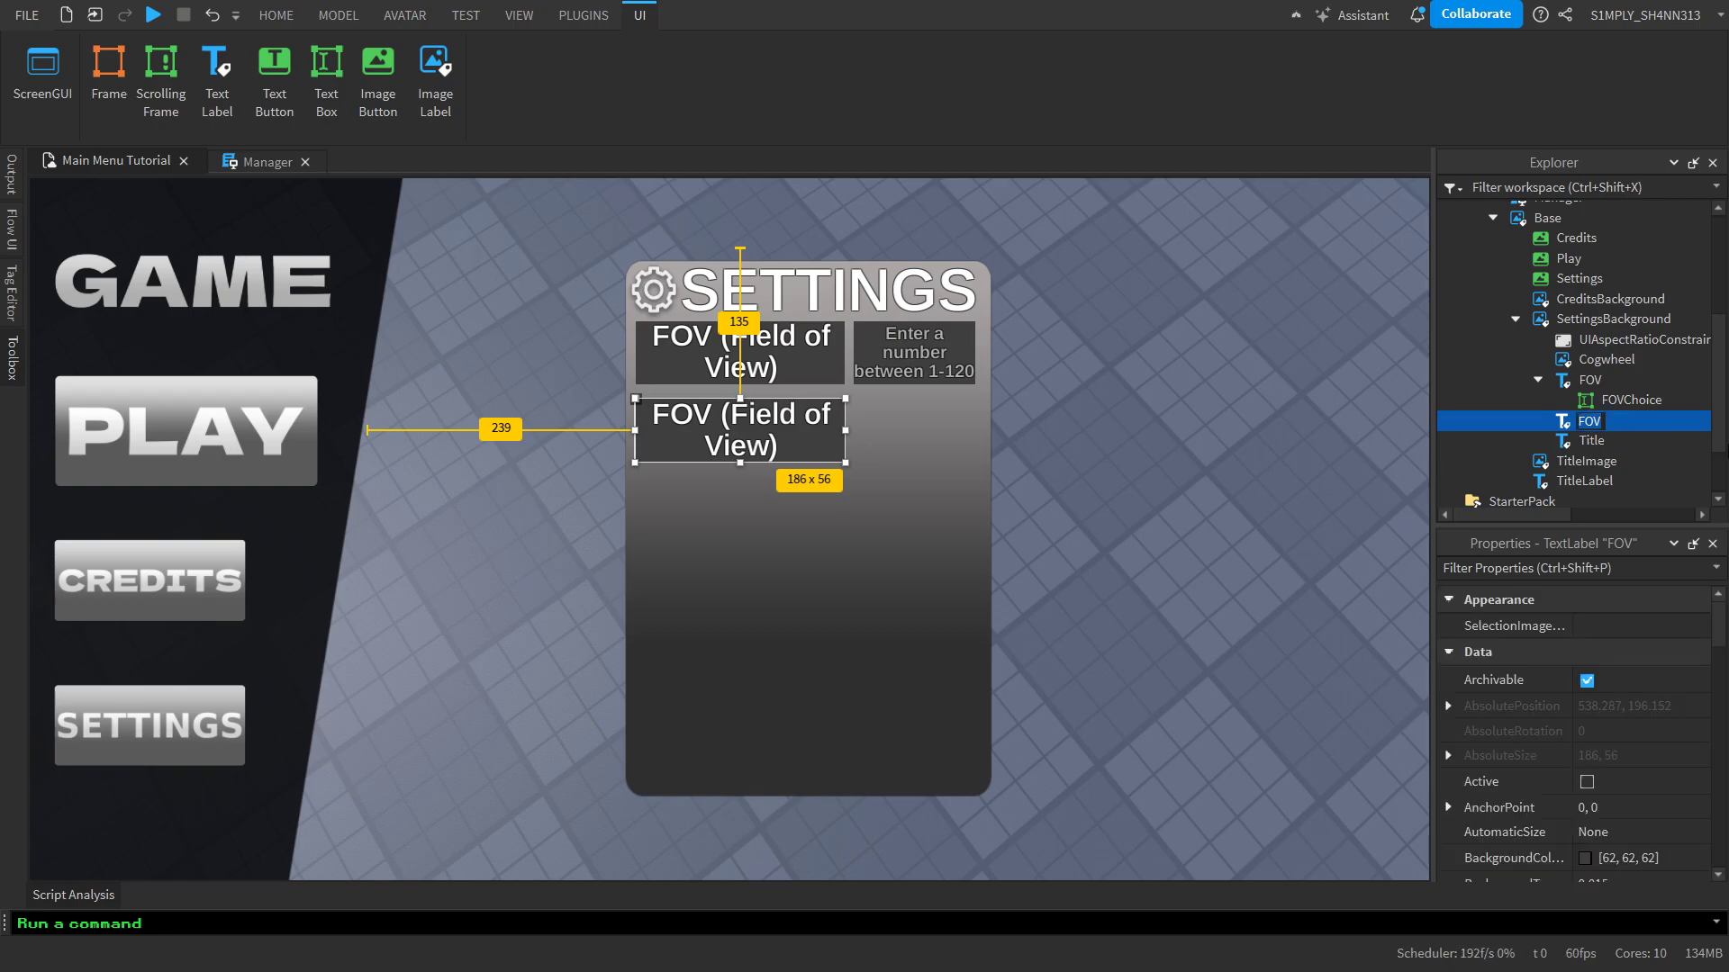
{"action": "type", "text": "Sound"}
{"action": "key", "text": "Return"}
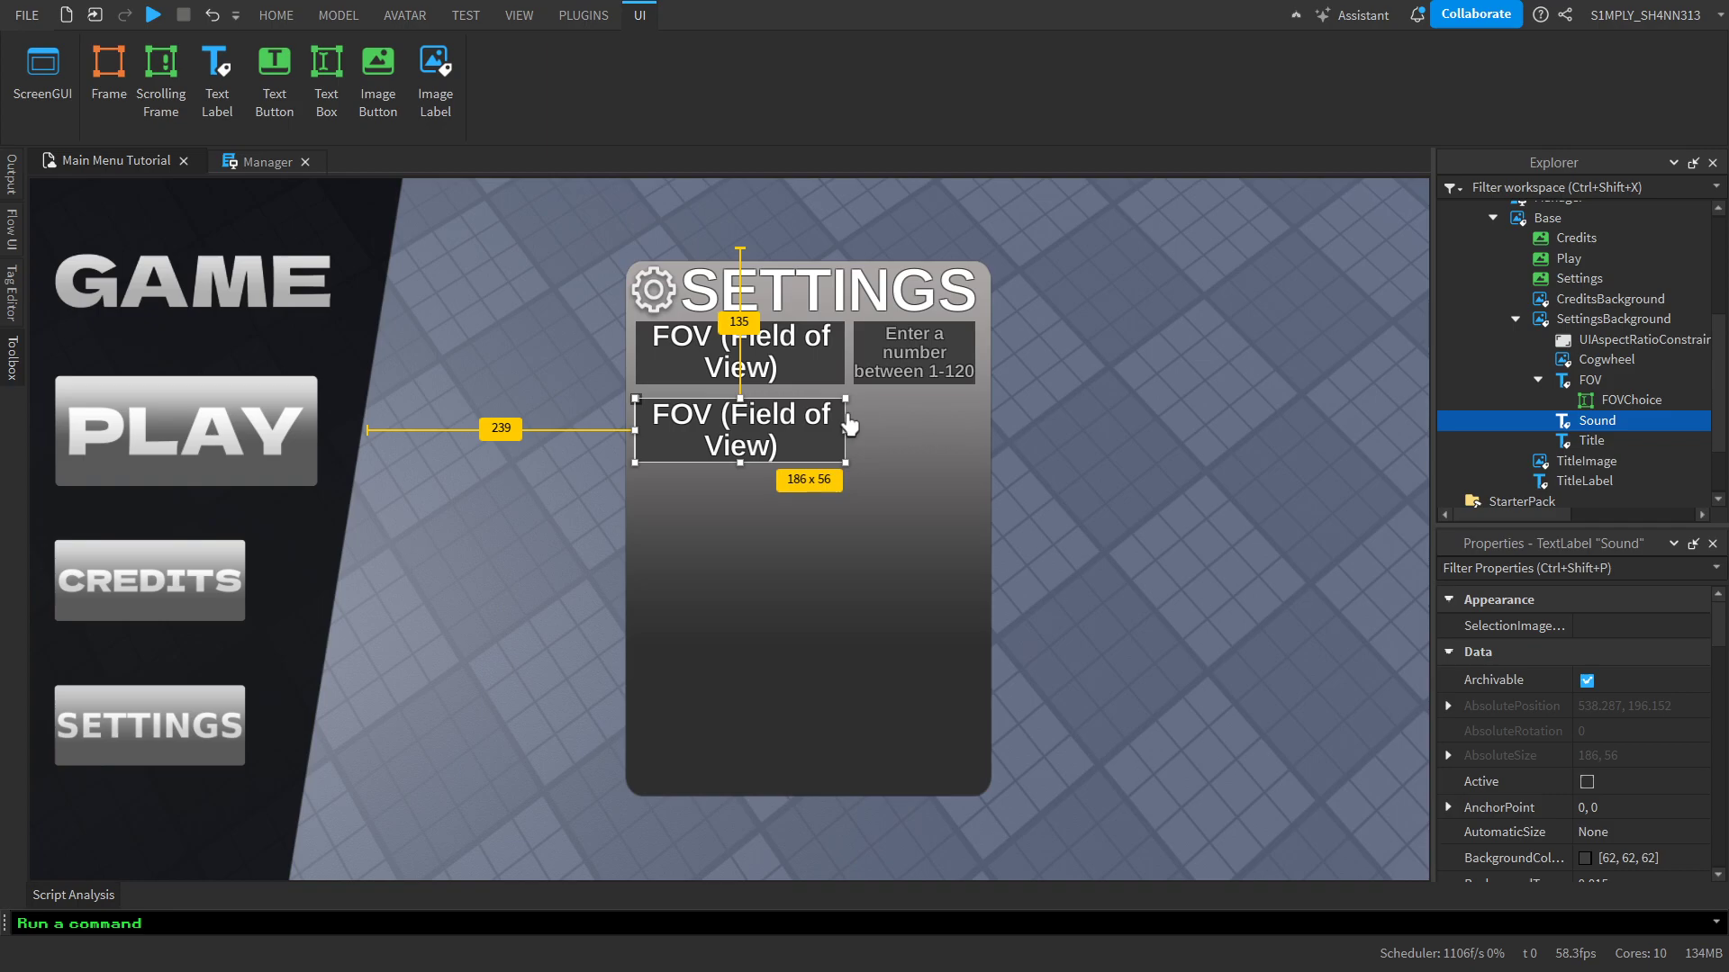
{"action": "double_click", "coordinate": [793, 432]}
{"action": "type", "text": "S"}
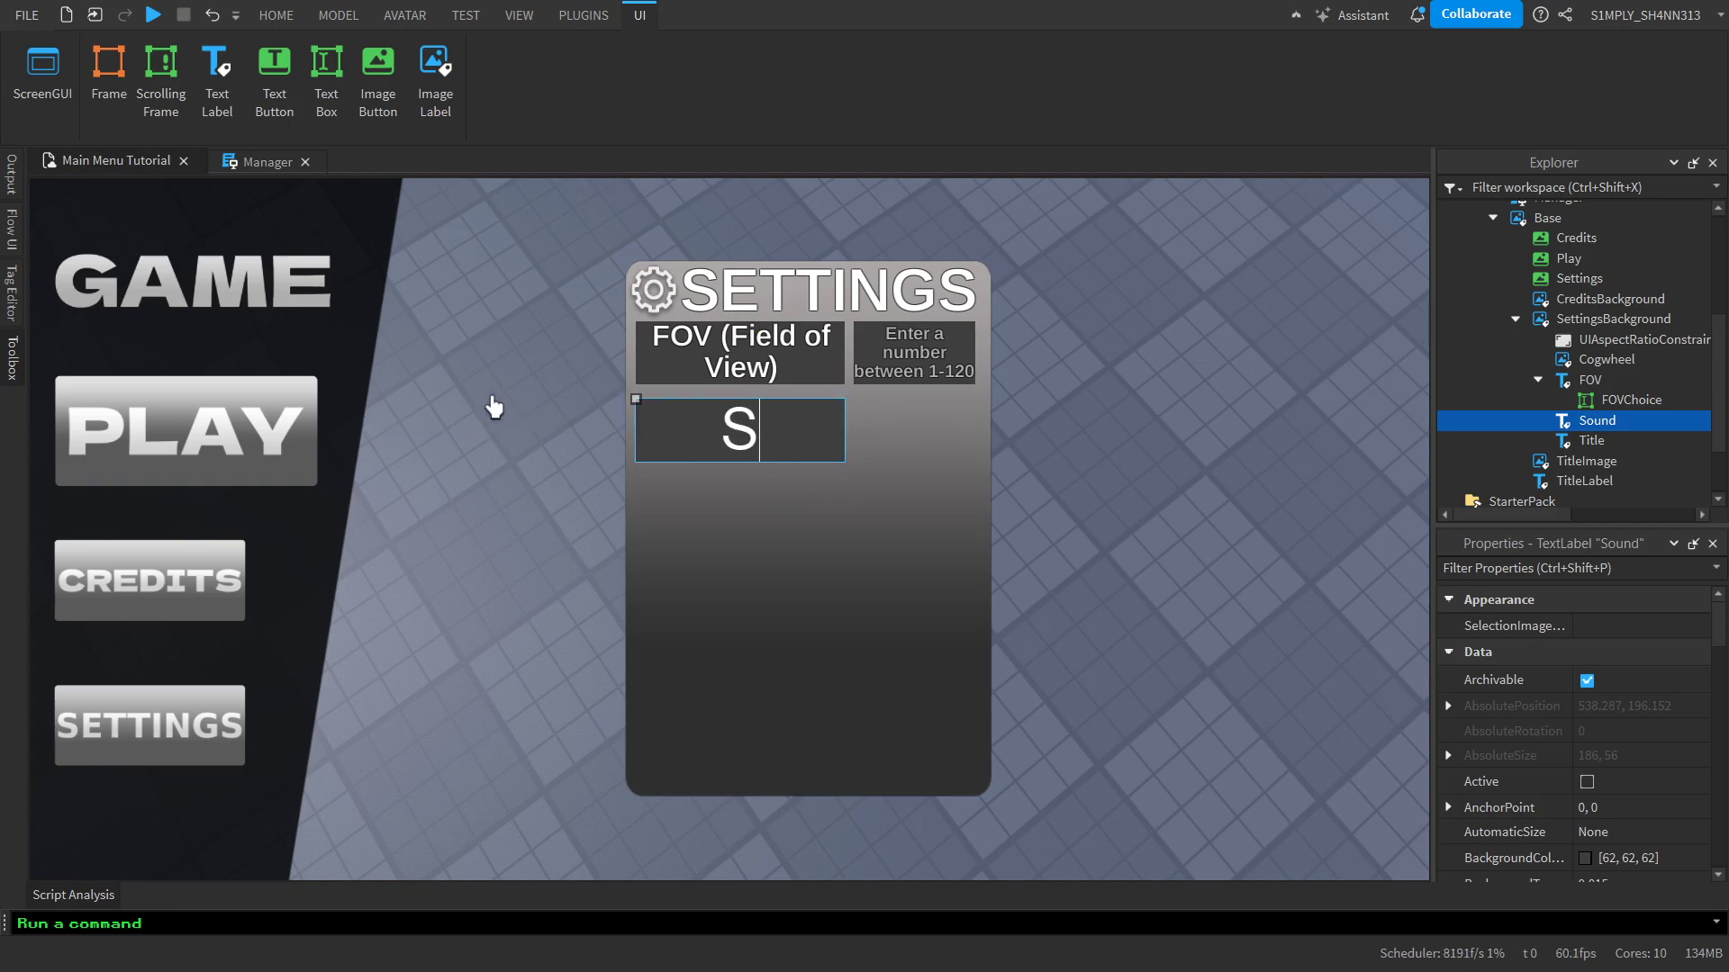
{"action": "type", "text": "ound"}
{"action": "key", "text": "Return"}
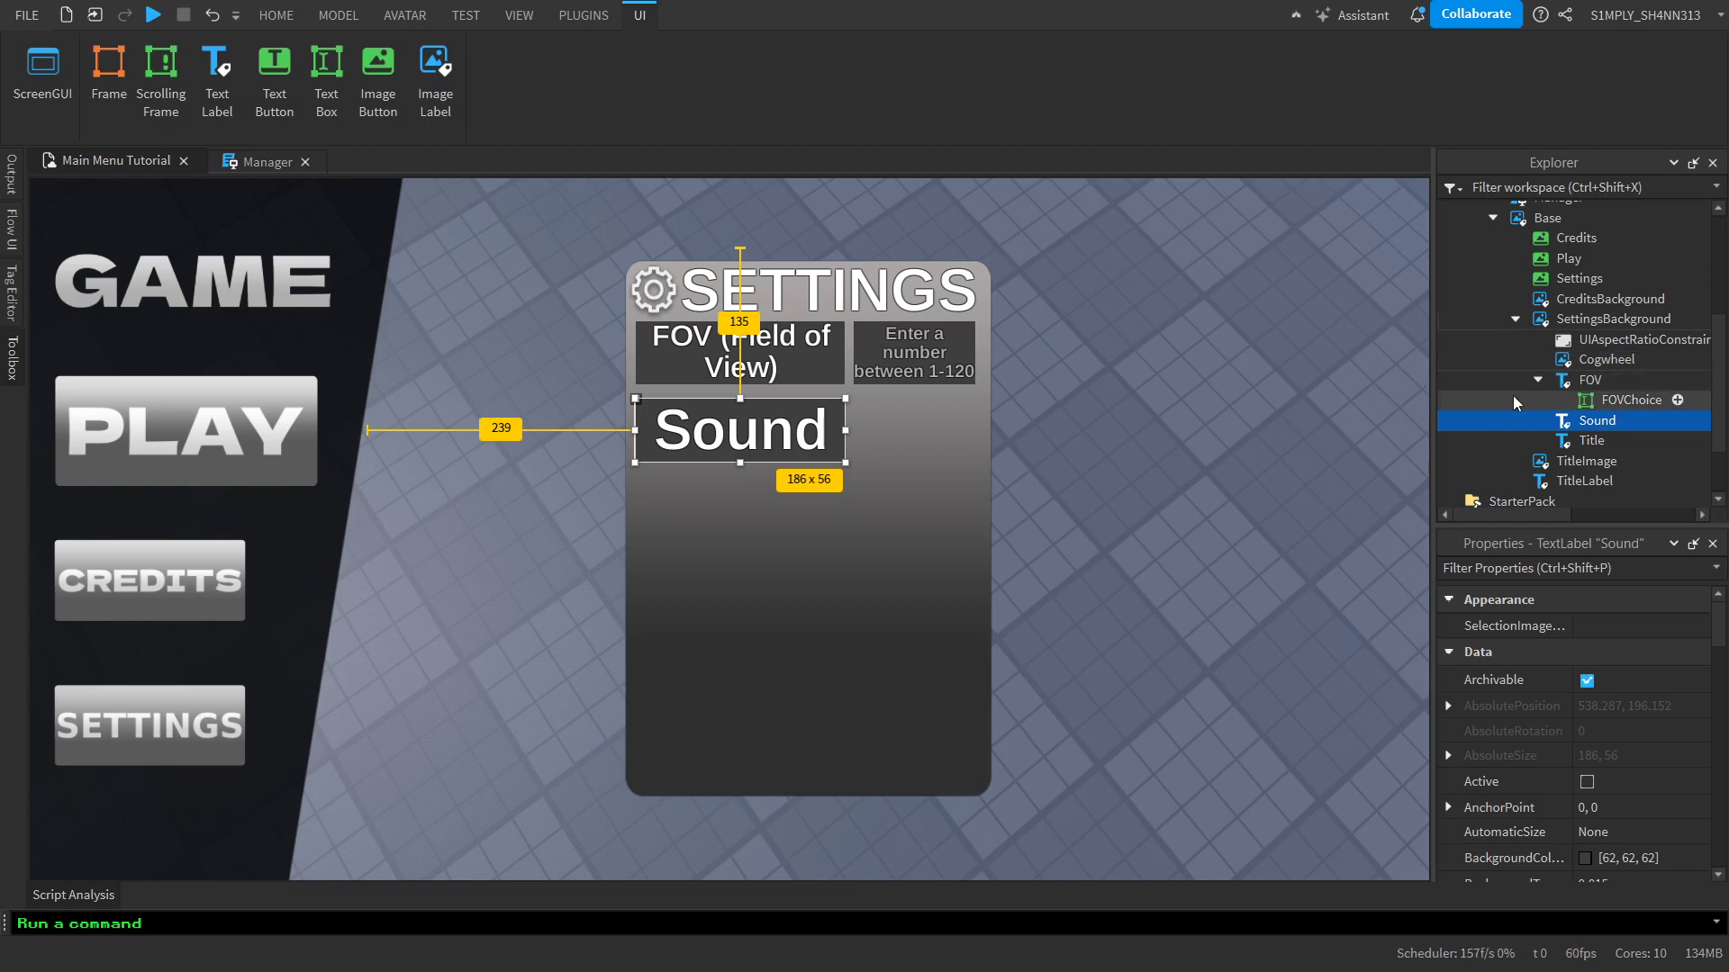
Add a text button inside the Sound label, sized 108 x 56 and placed beside the label under the FOV text box
{"action": "left_click", "coordinate": [1677, 399]}
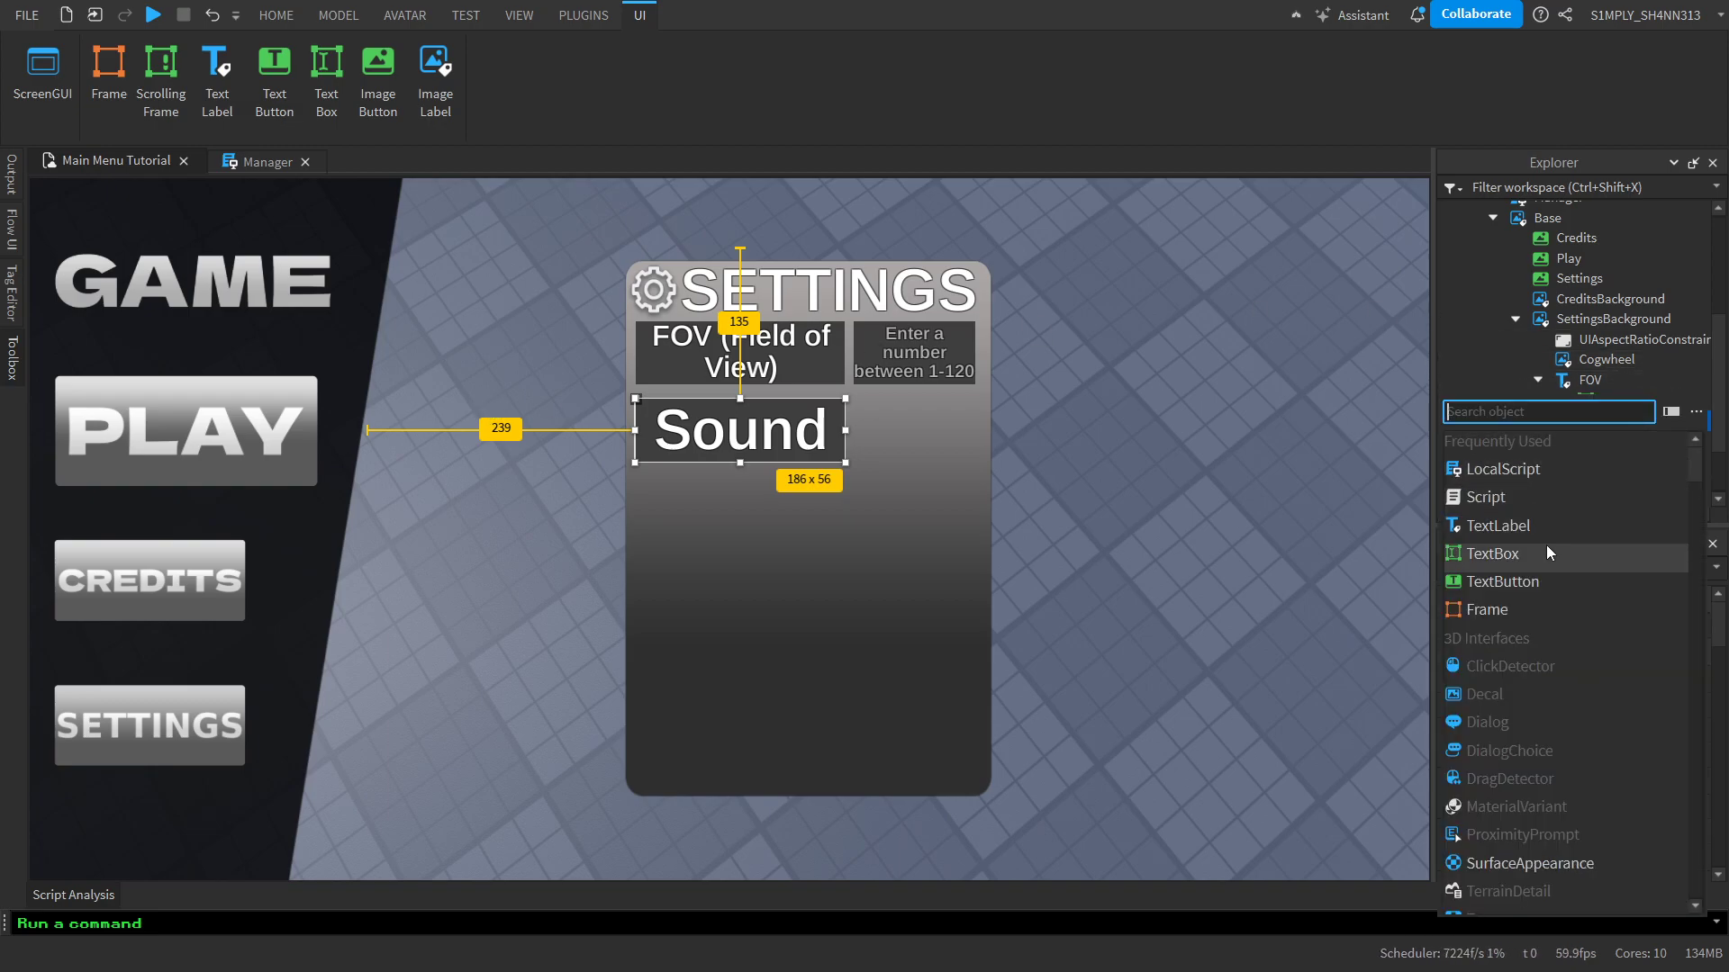
{"action": "left_click", "coordinate": [1515, 580]}
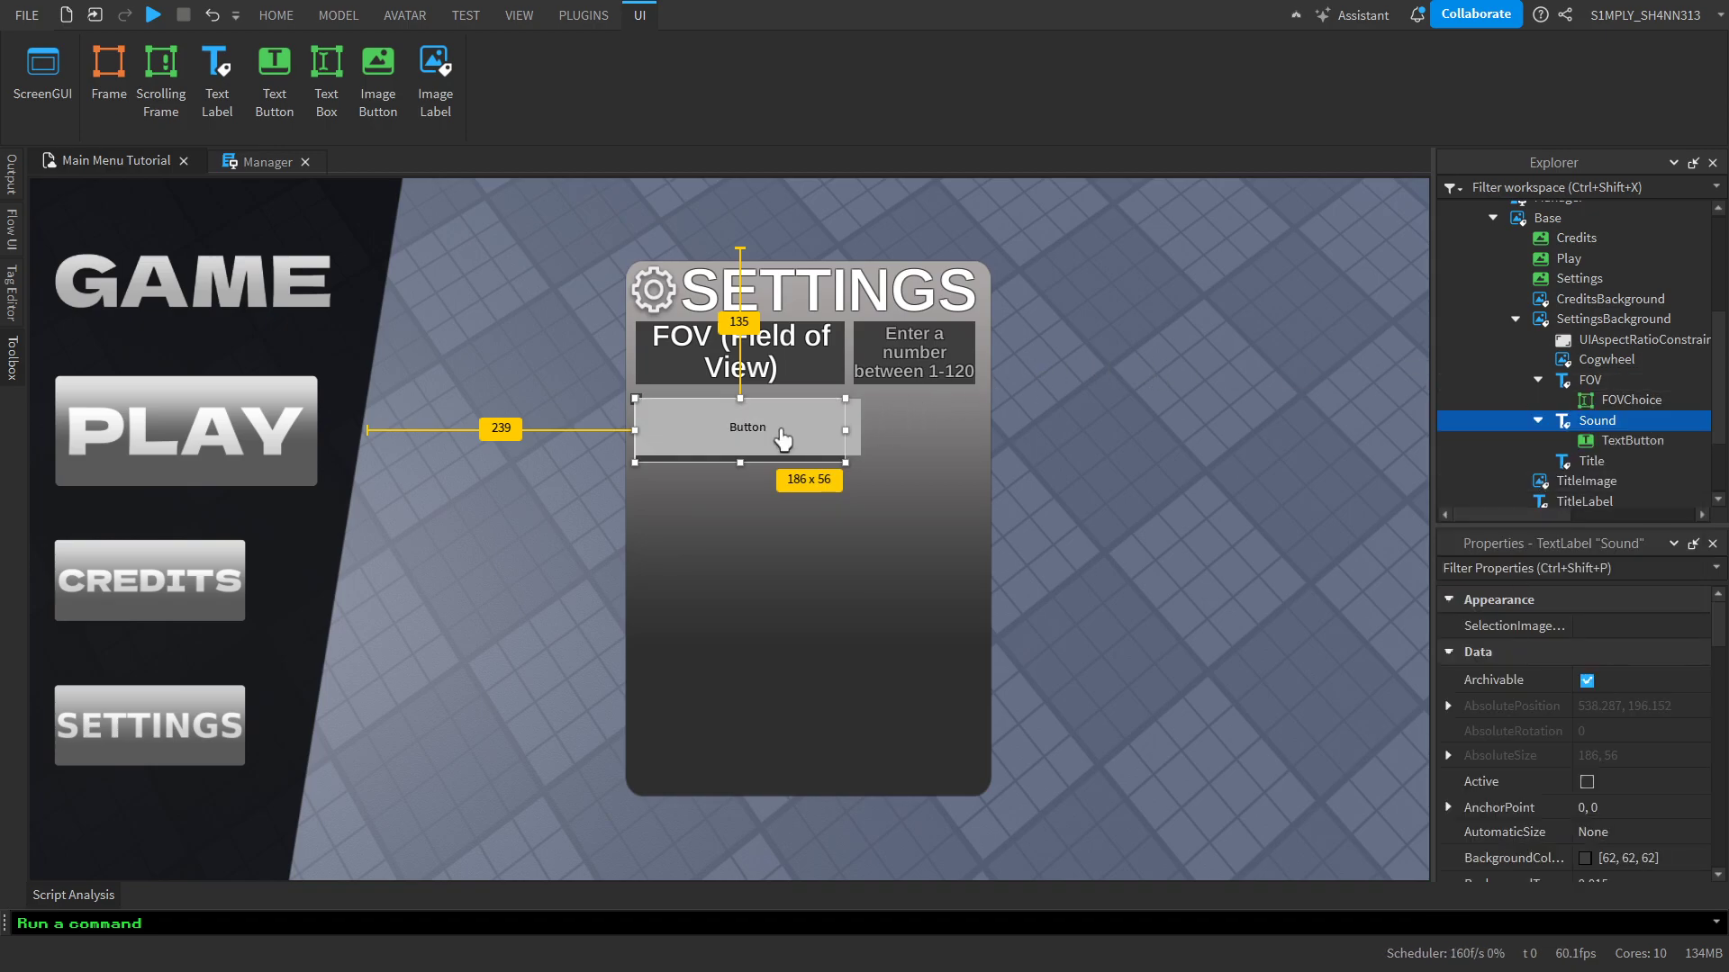
{"action": "scroll", "coordinate": [1603, 765], "scroll_direction": "down", "scroll_amount": 5}
{"action": "left_click", "coordinate": [1660, 789]}
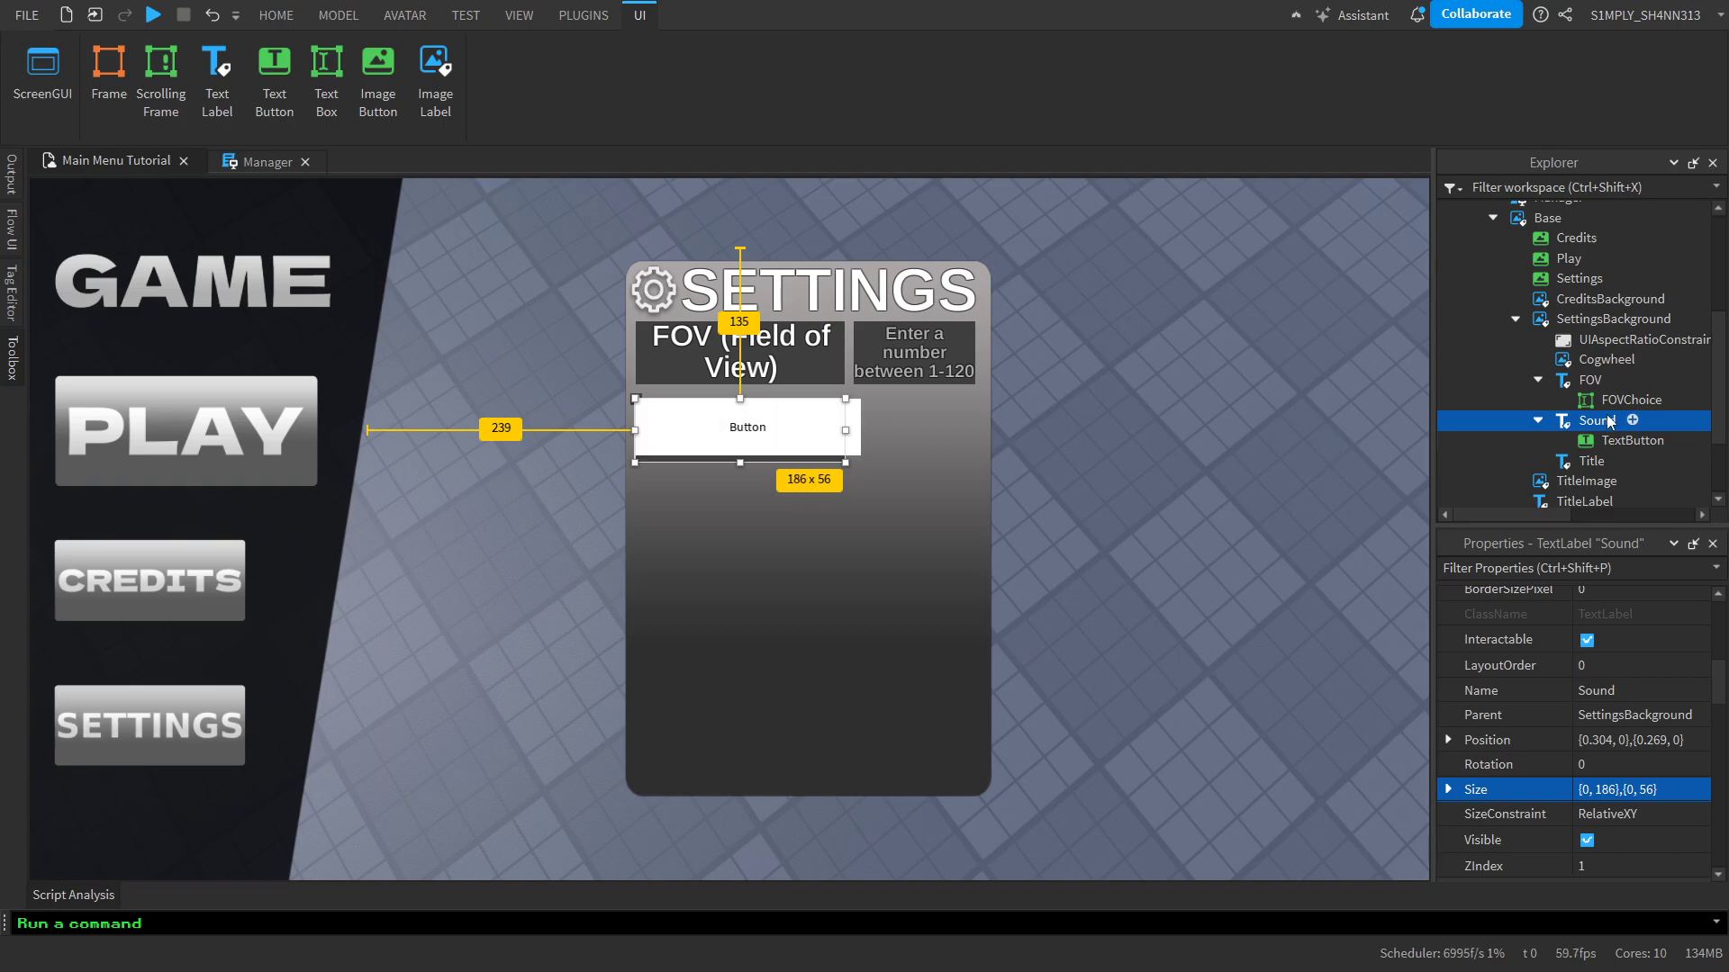
{"action": "left_click", "coordinate": [1625, 441]}
{"action": "left_click", "coordinate": [1609, 839]}
{"action": "type", "text": "{0, 186},{0, 56}"}
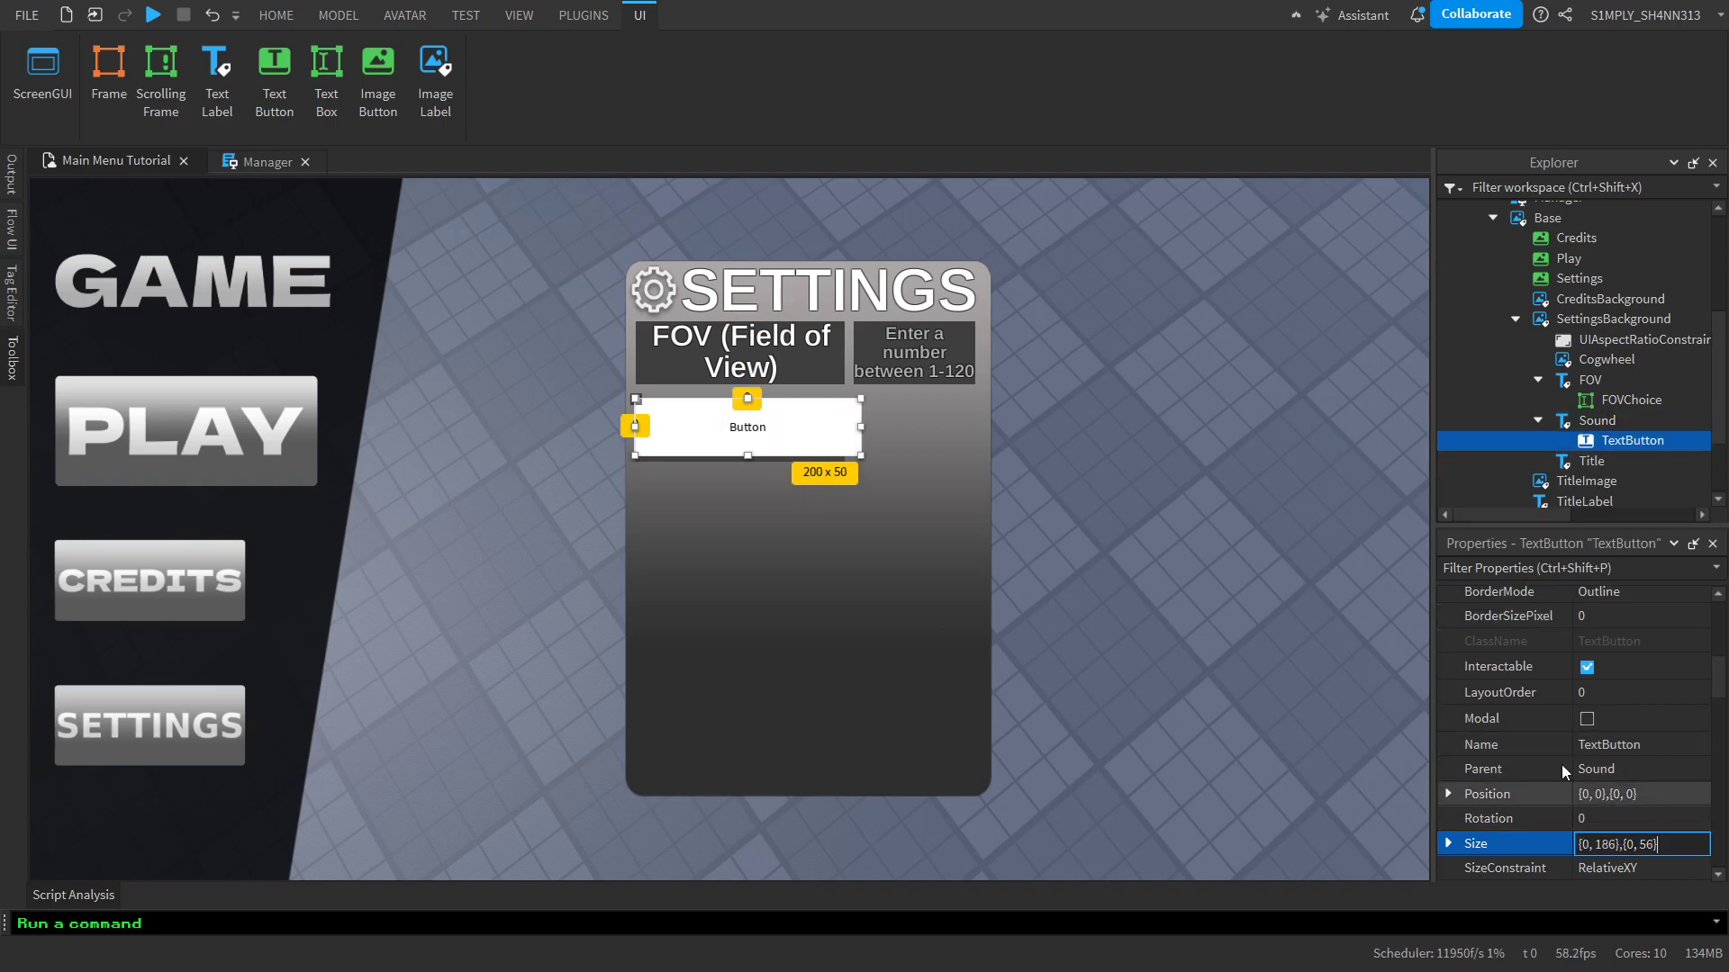
{"action": "key", "text": "Return"}
{"action": "left_click_drag", "start_coordinate": [766, 451], "coordinate": [976, 441]}
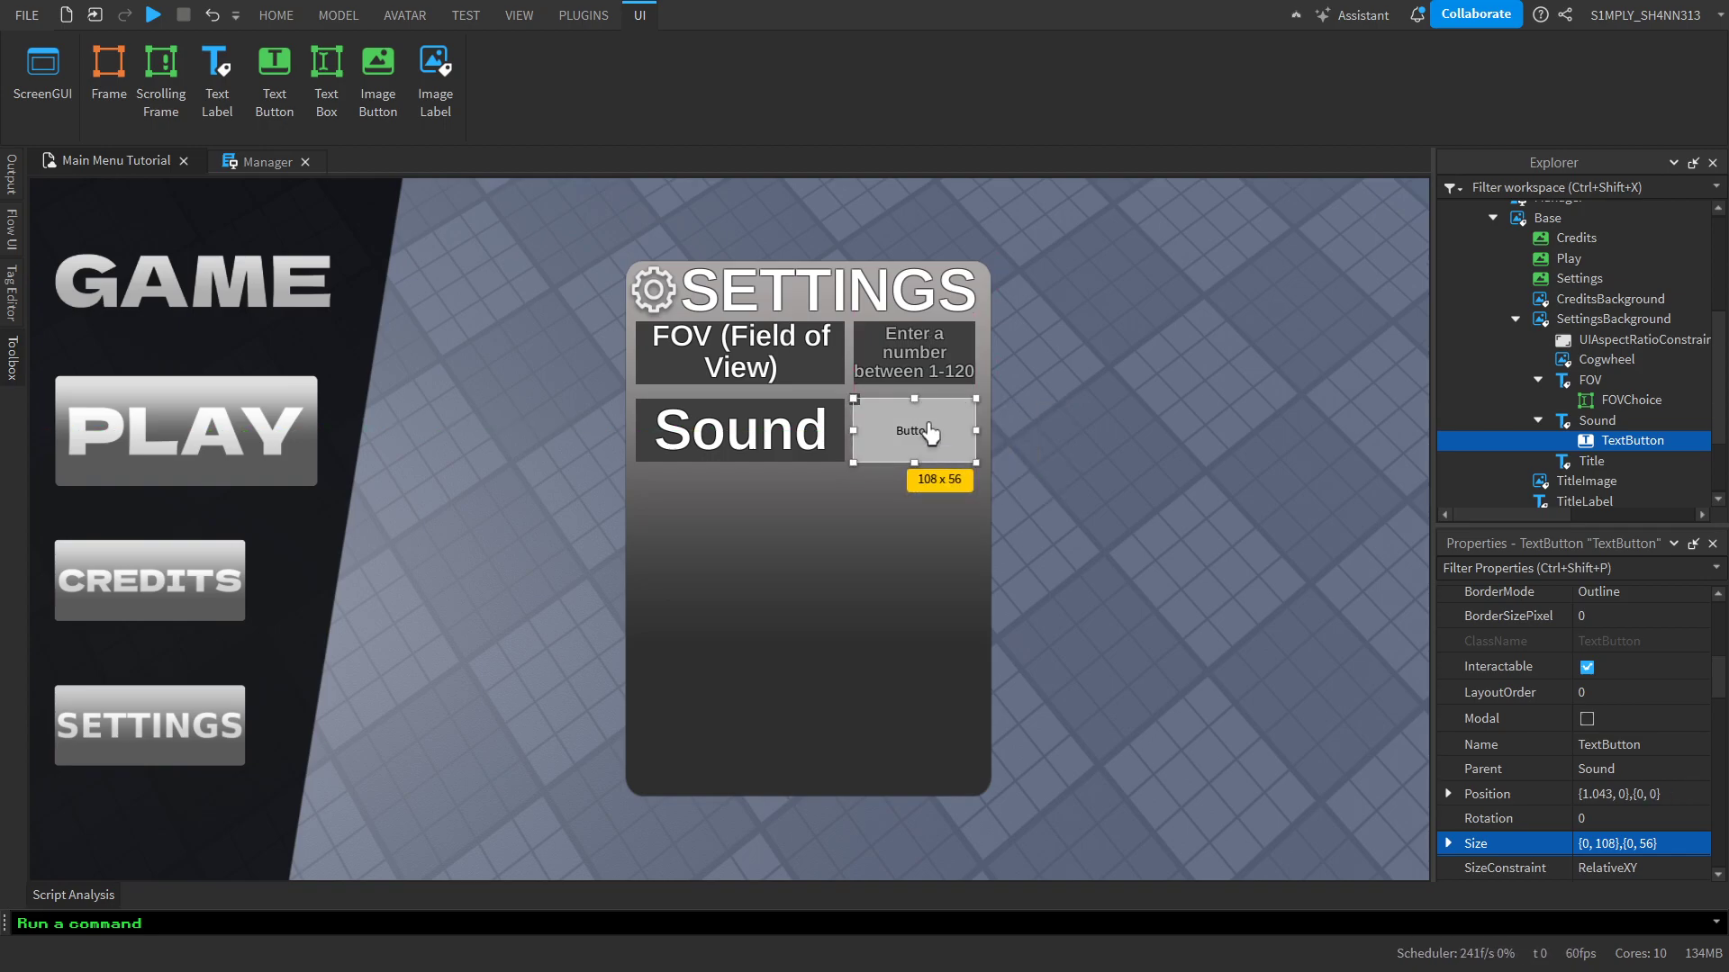
Change the new text button's displayed text to "ON"
{"action": "left_click", "coordinate": [930, 353]}
{"action": "double_click", "coordinate": [930, 445]}
{"action": "left_click_drag", "start_coordinate": [945, 434], "coordinate": [808, 441]}
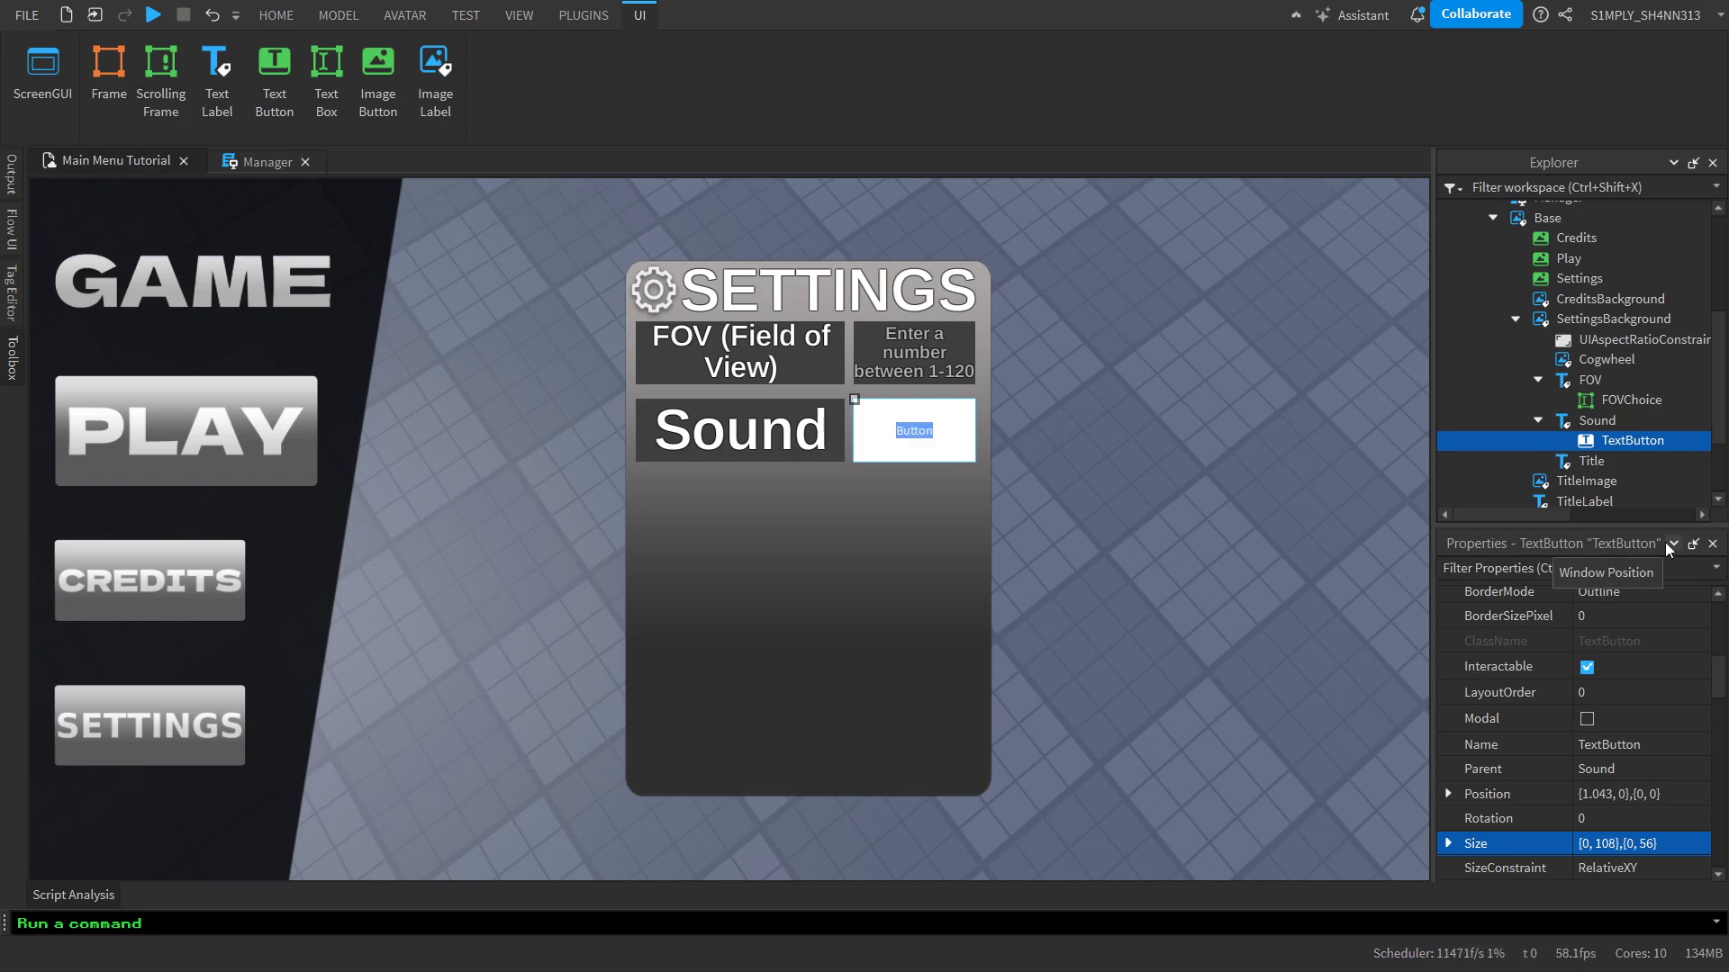
{"action": "type", "text": "ON"}
{"action": "key", "text": "Return"}
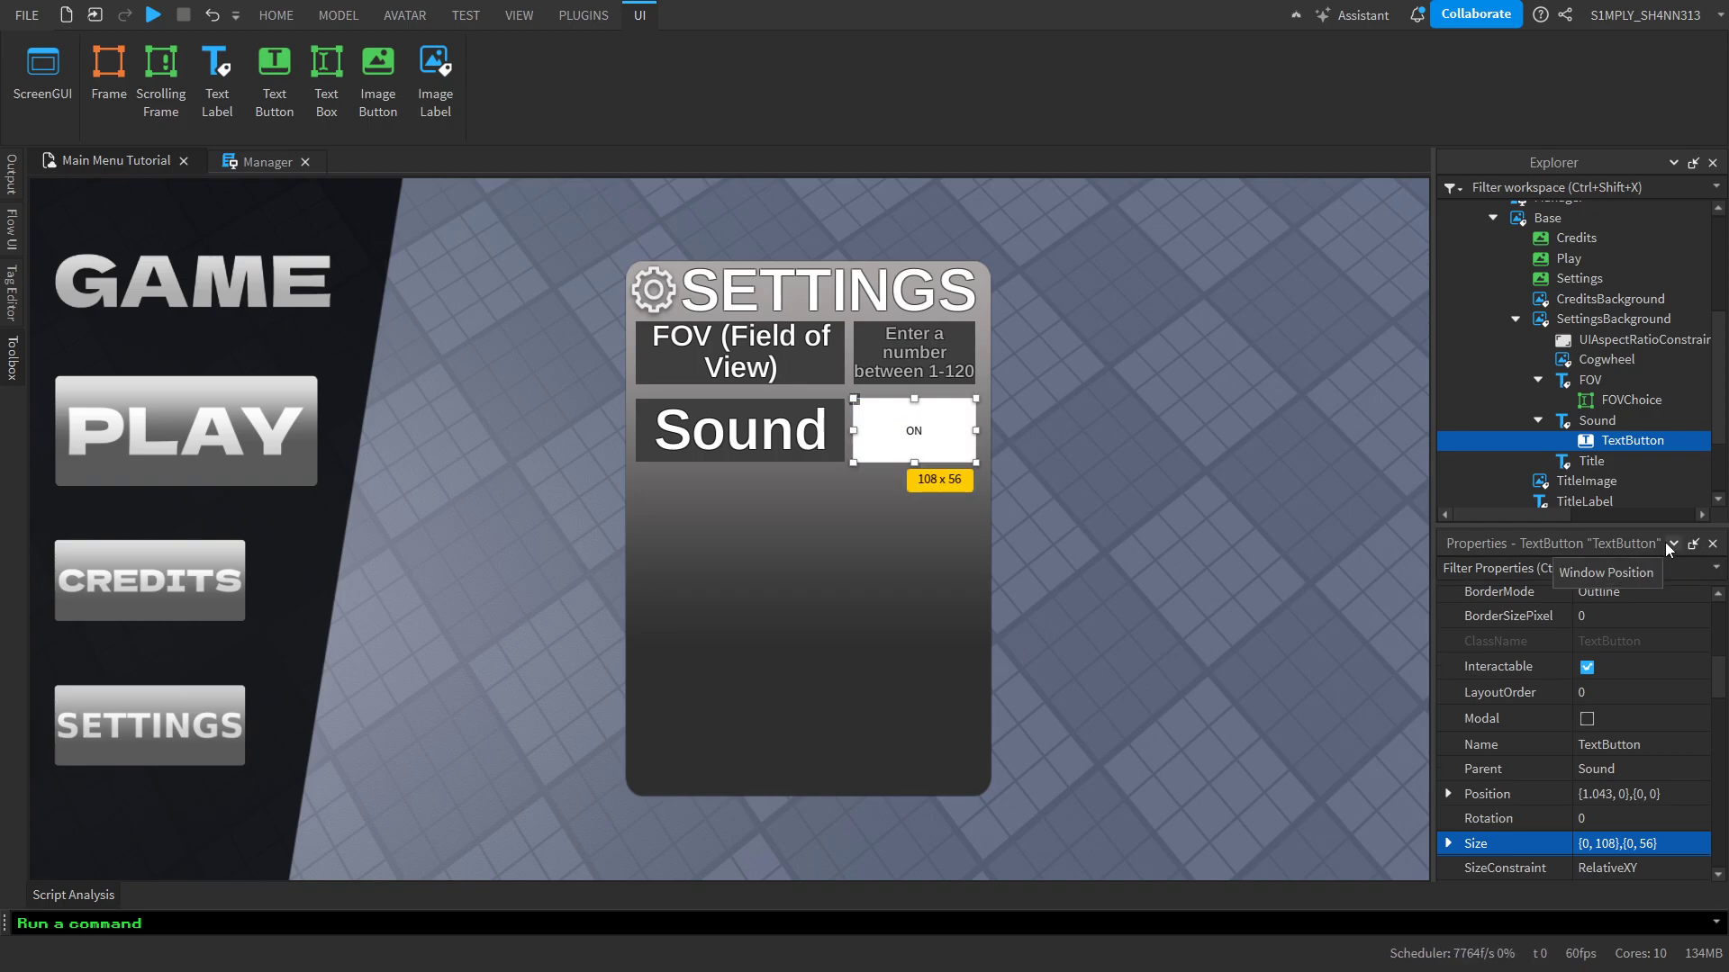
Try a background transparency of 1 on the ON button and undo it
{"action": "scroll", "coordinate": [1657, 704], "scroll_direction": "down", "scroll_amount": 2}
{"action": "scroll", "coordinate": [1575, 760], "scroll_direction": "up", "scroll_amount": 3}
{"action": "scroll", "coordinate": [1648, 711], "scroll_direction": "up", "scroll_amount": 5}
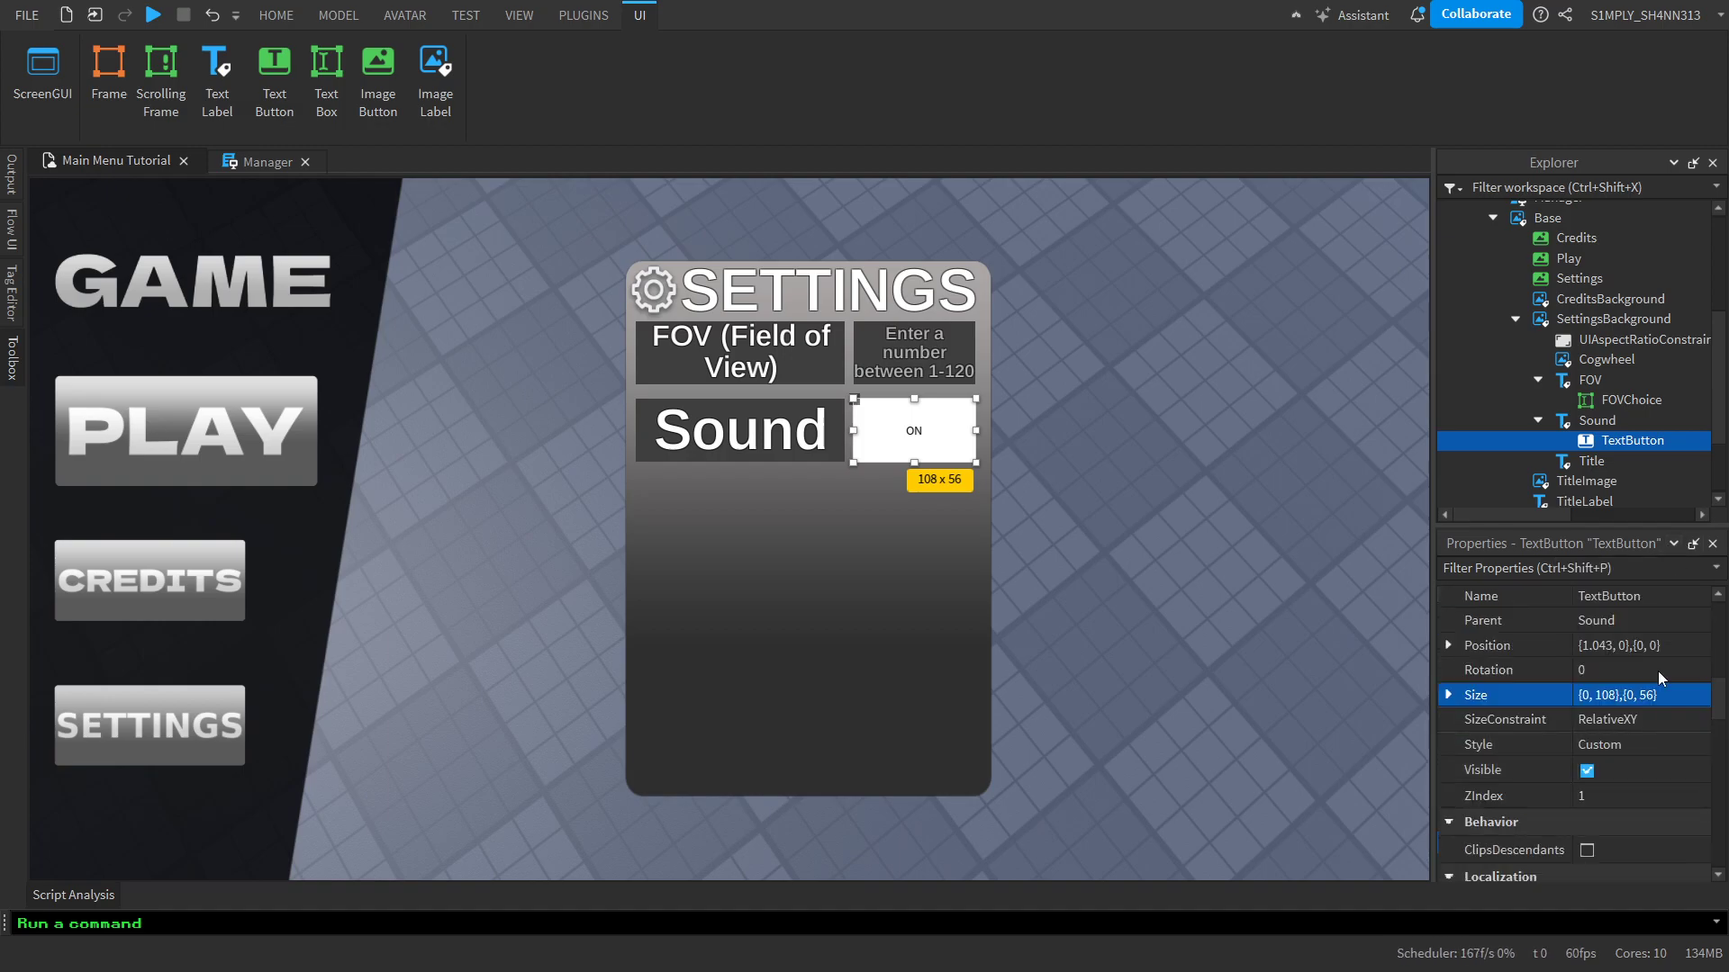
{"action": "left_click", "coordinate": [1621, 688]}
{"action": "type", "text": "1"}
{"action": "key", "text": "Return"}
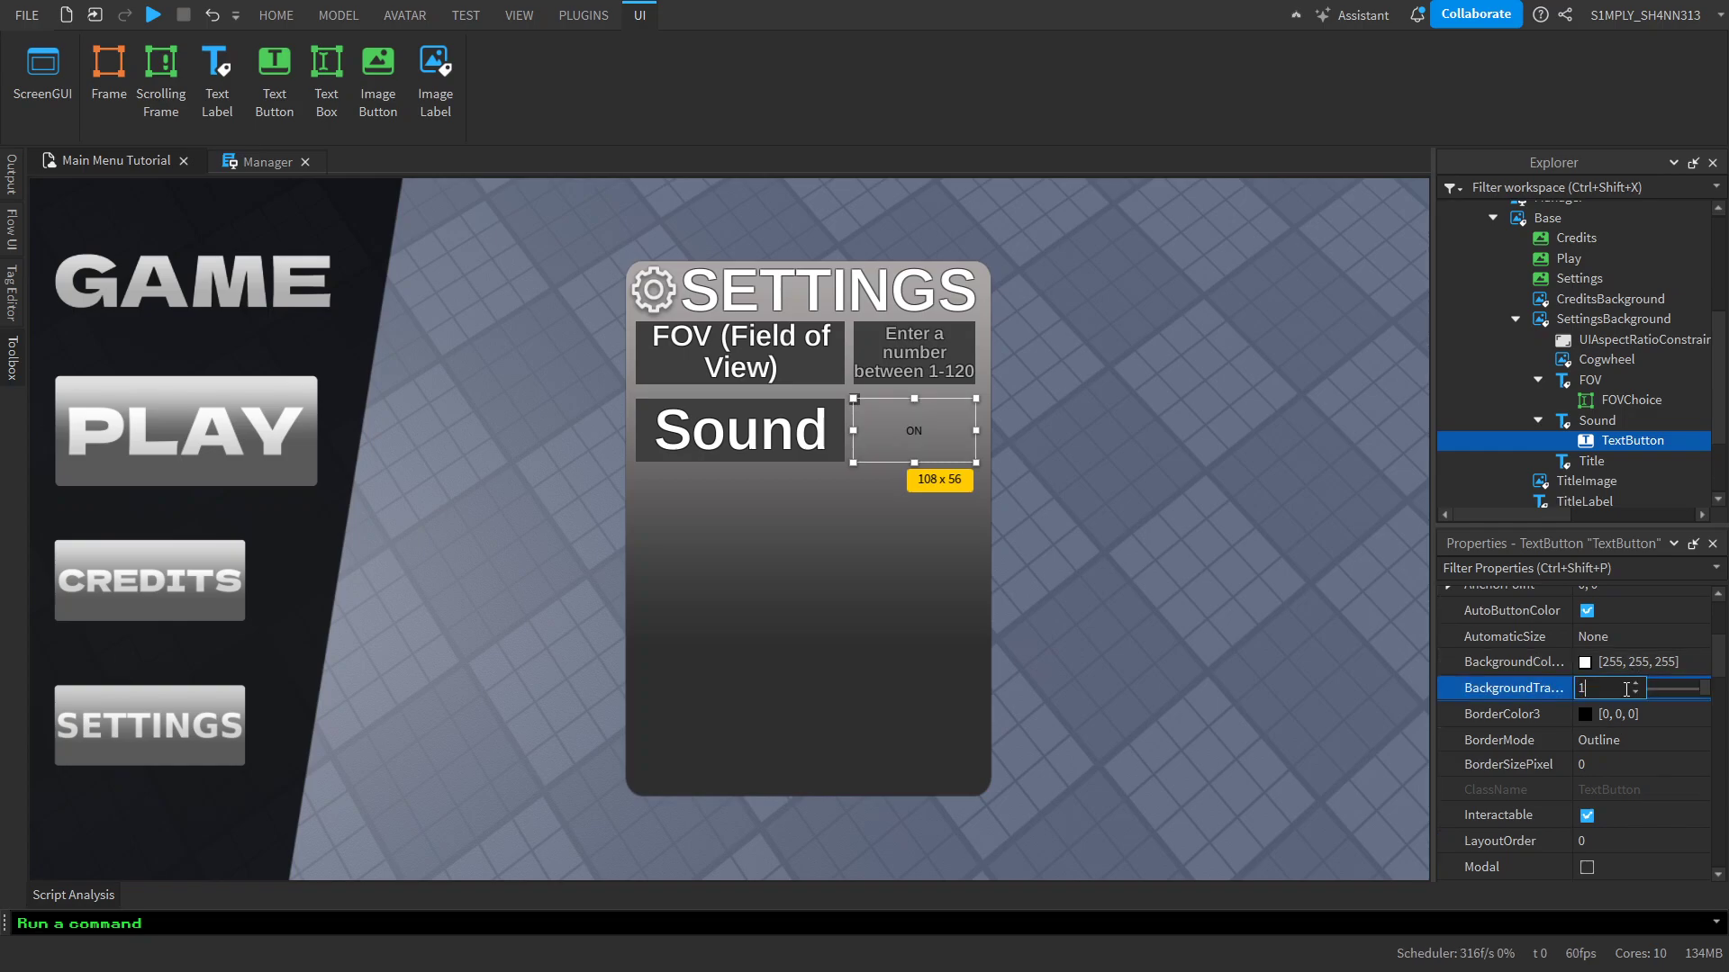
{"action": "scroll", "coordinate": [1617, 733], "scroll_direction": "down", "scroll_amount": 5}
{"action": "scroll", "coordinate": [1616, 738], "scroll_direction": "down", "scroll_amount": 3}
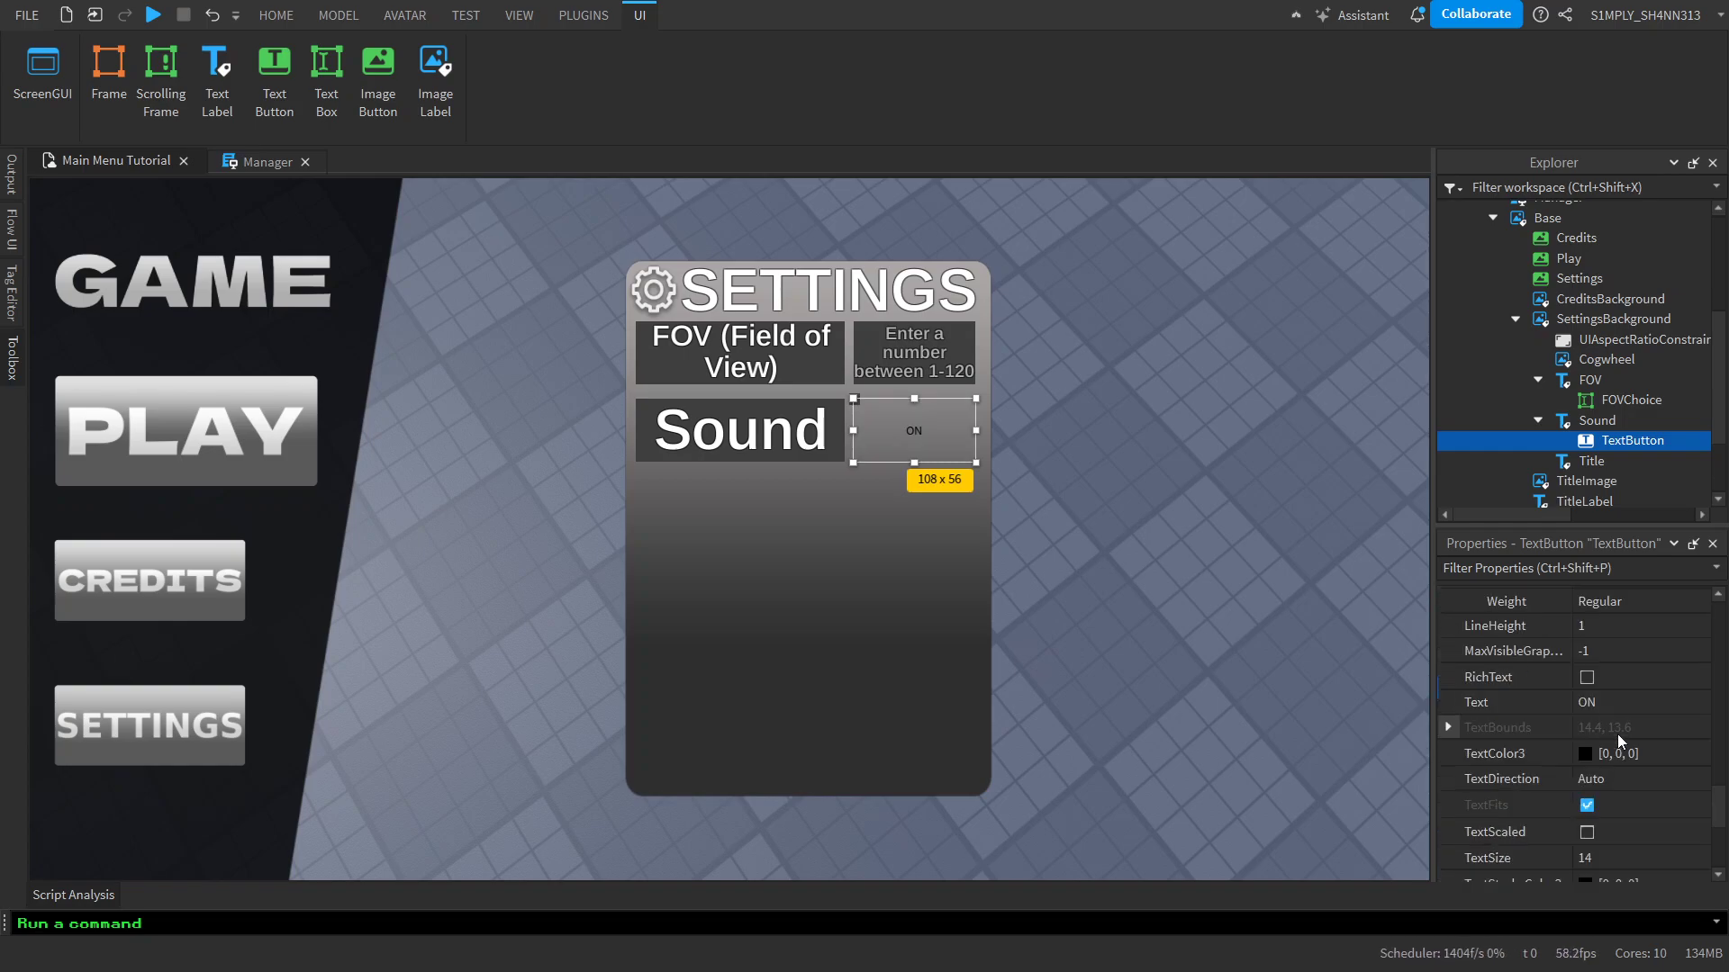
{"action": "key", "text": "ctrl+z"}
Set the ON button's background color to 62, 62, 62 and its background transparency to 0.015
{"action": "scroll", "coordinate": [1618, 749], "scroll_direction": "up", "scroll_amount": 8}
{"action": "left_click", "coordinate": [1655, 739]}
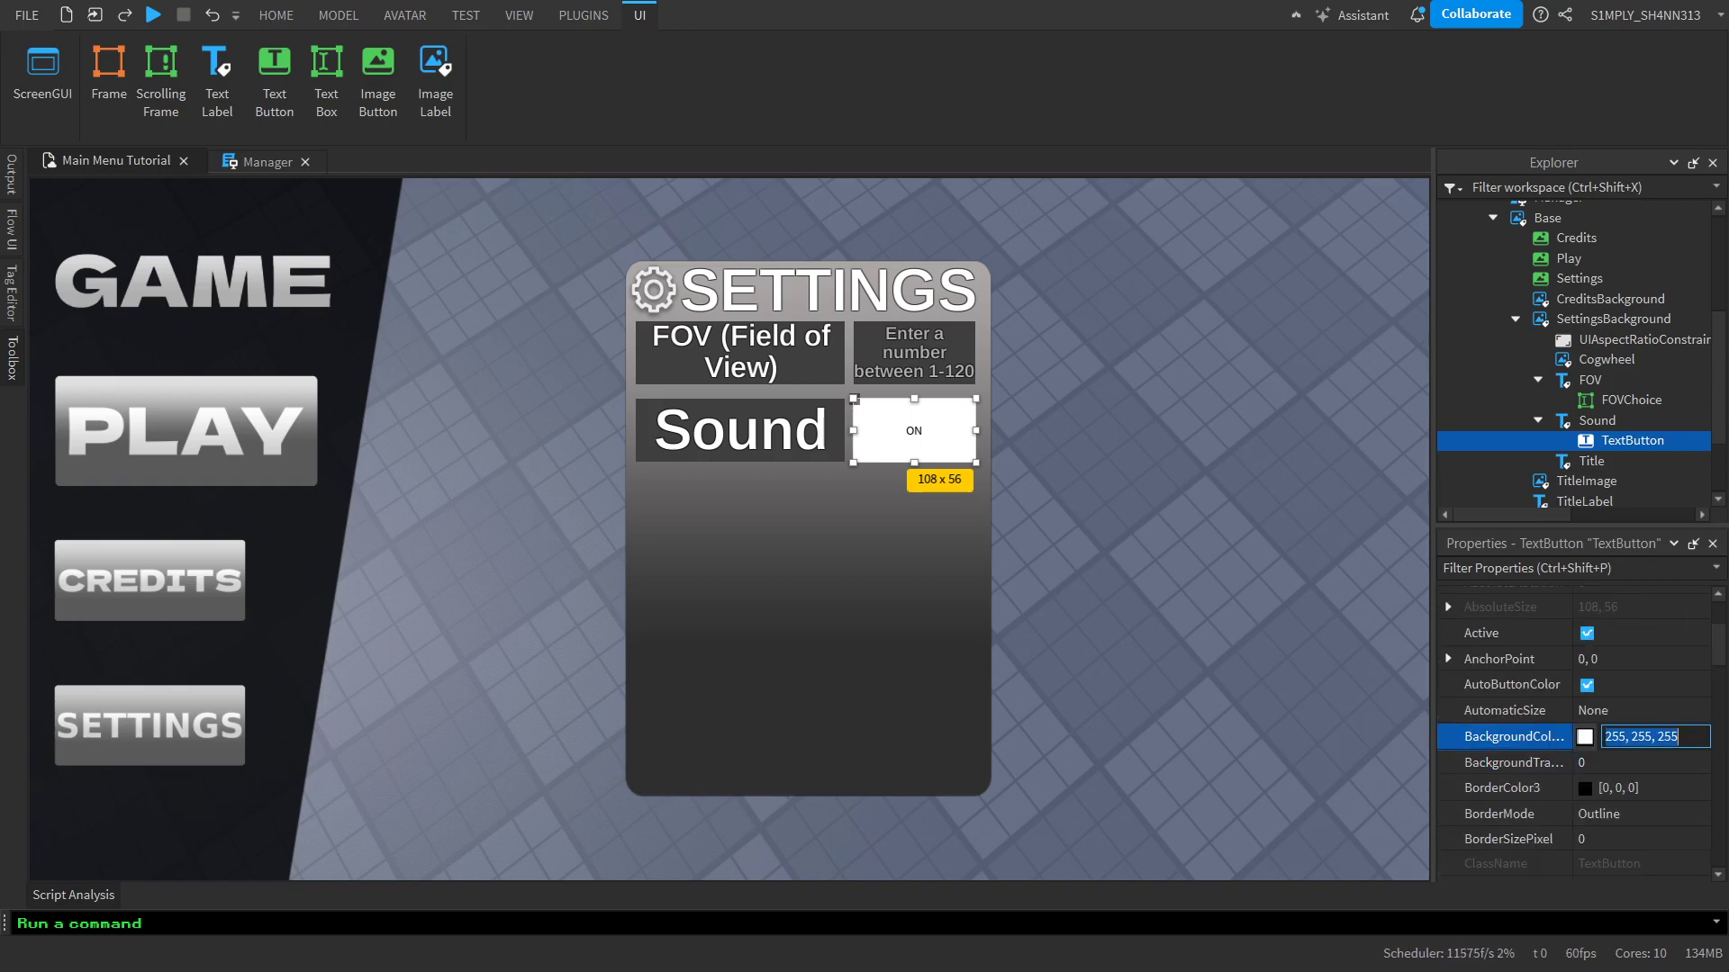
{"action": "type", "text": "62,62,62"}
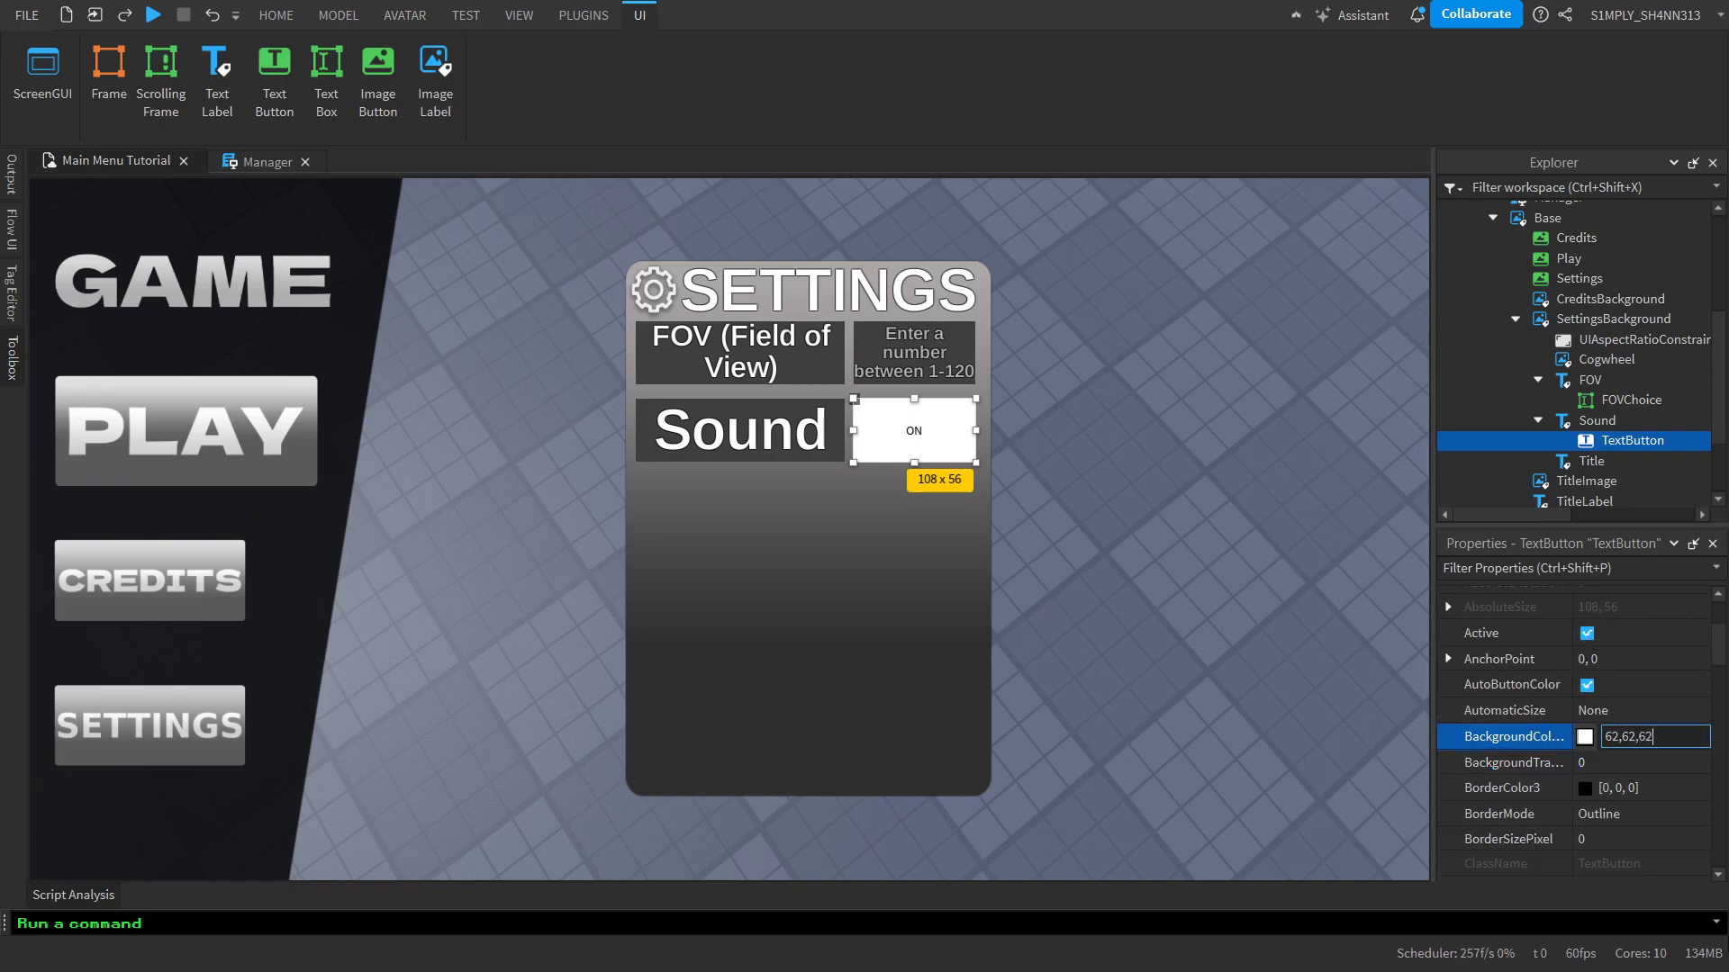
{"action": "key", "text": "Return"}
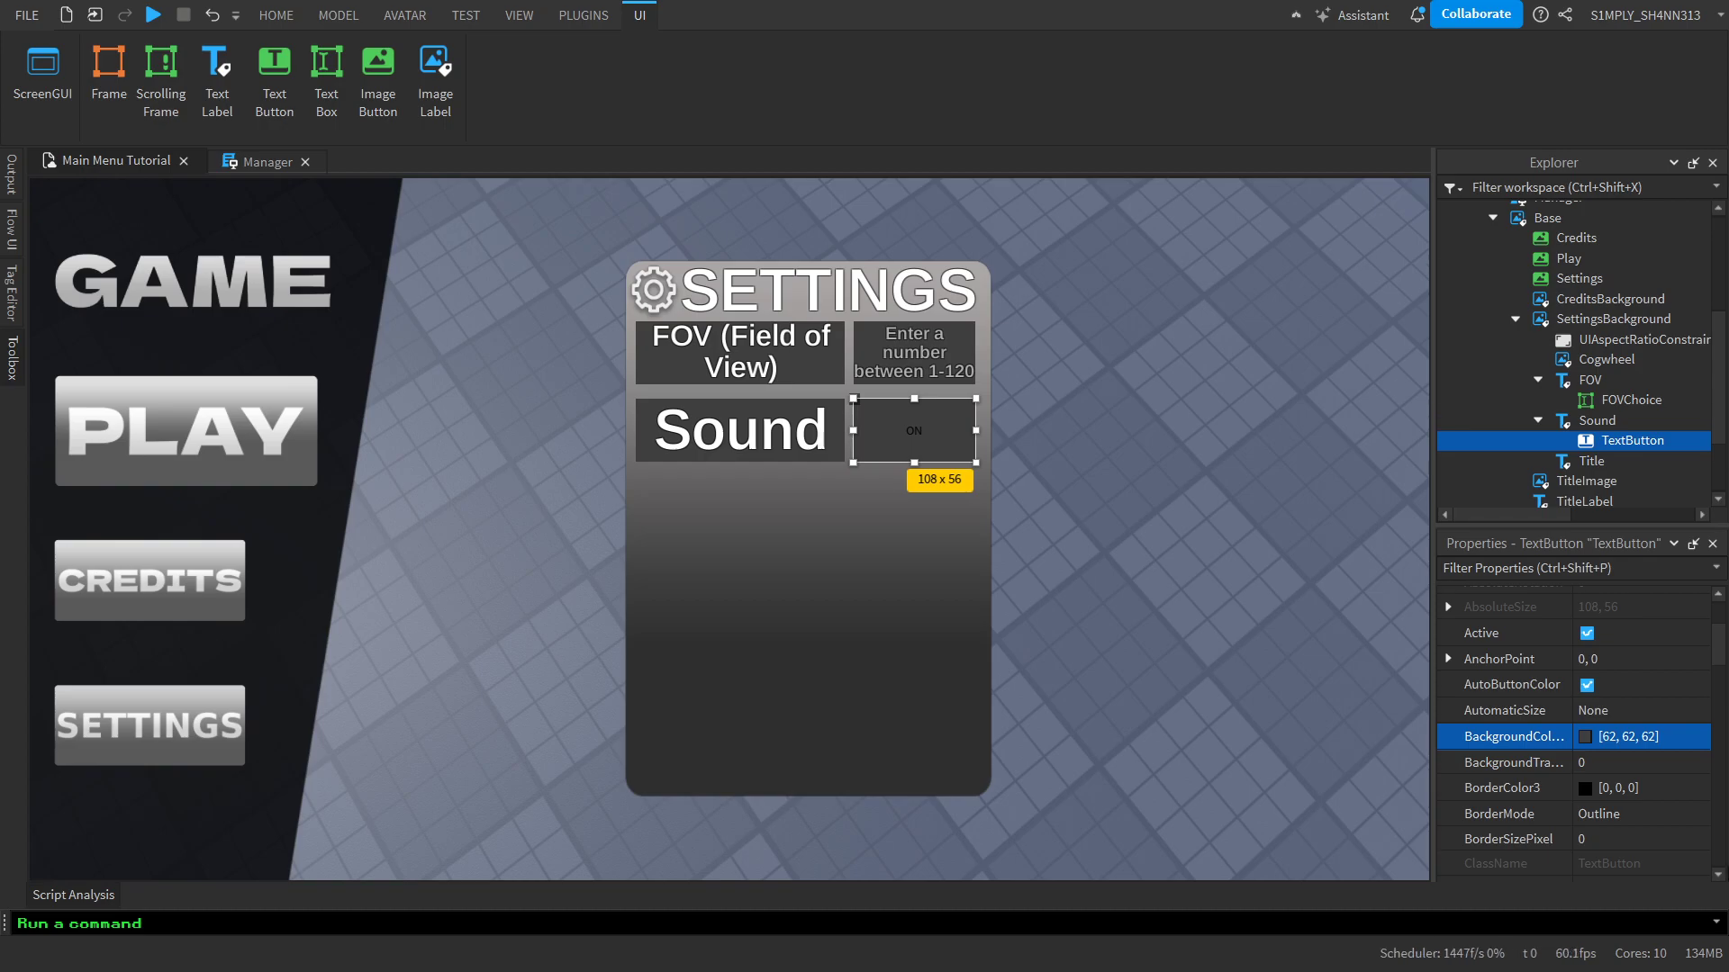
{"action": "left_click", "coordinate": [1601, 763]}
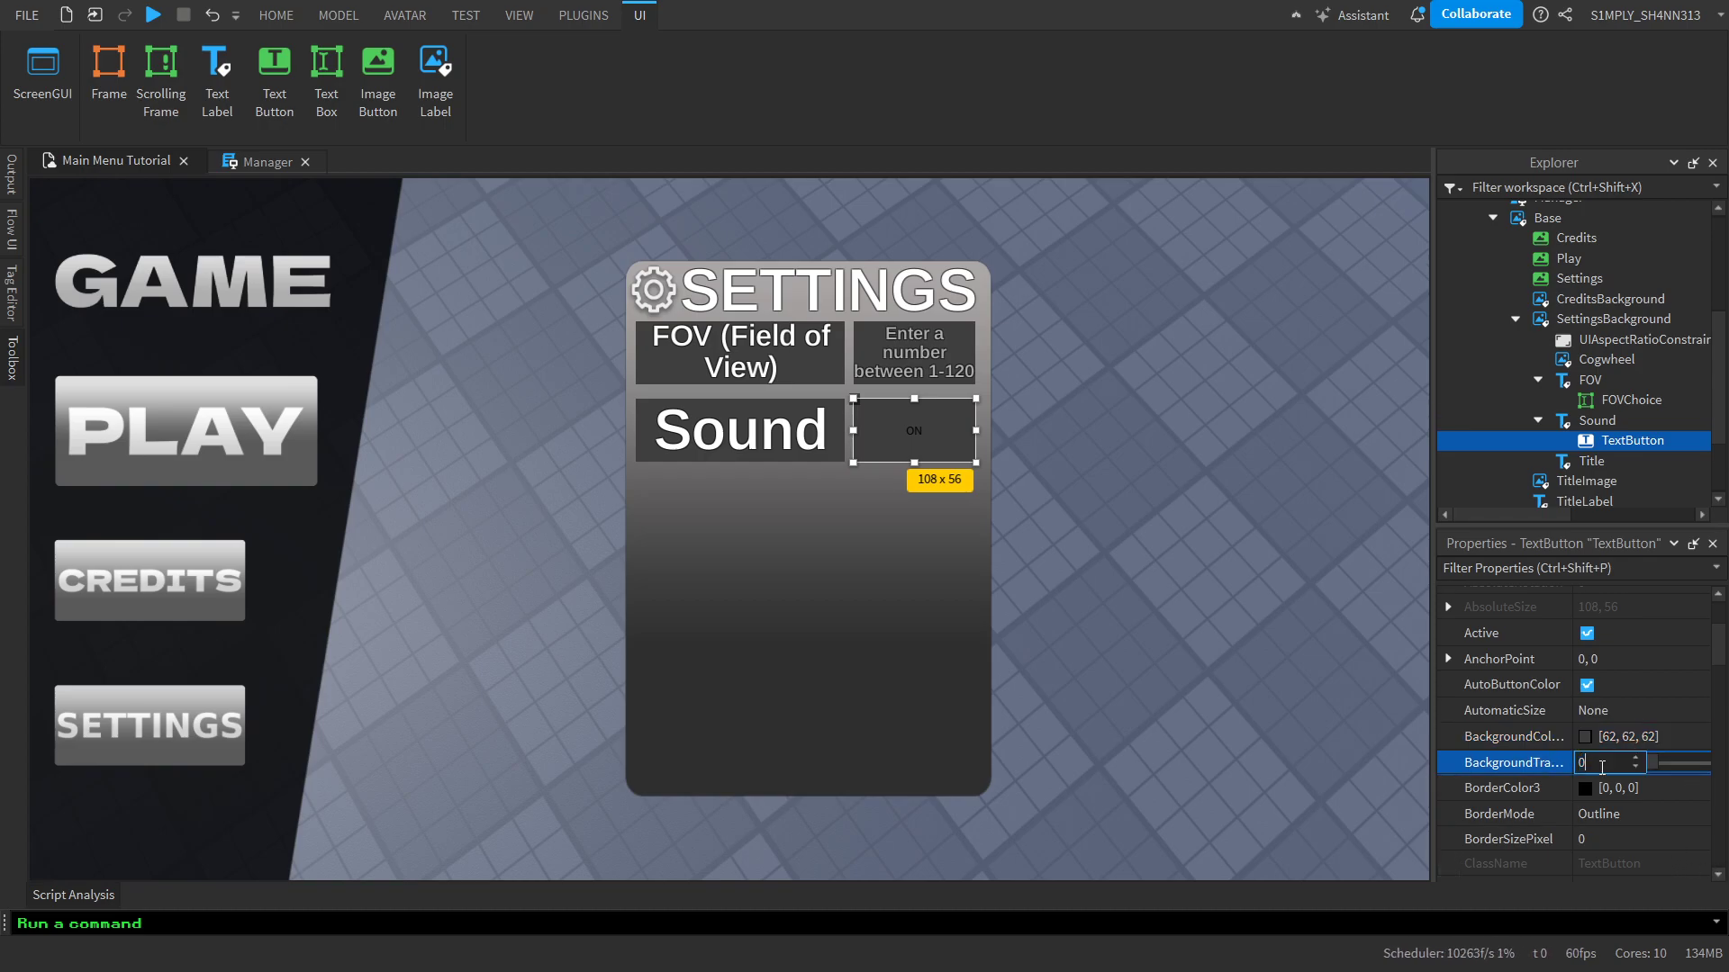
{"action": "type", "text": ".015"}
{"action": "key", "text": "Return"}
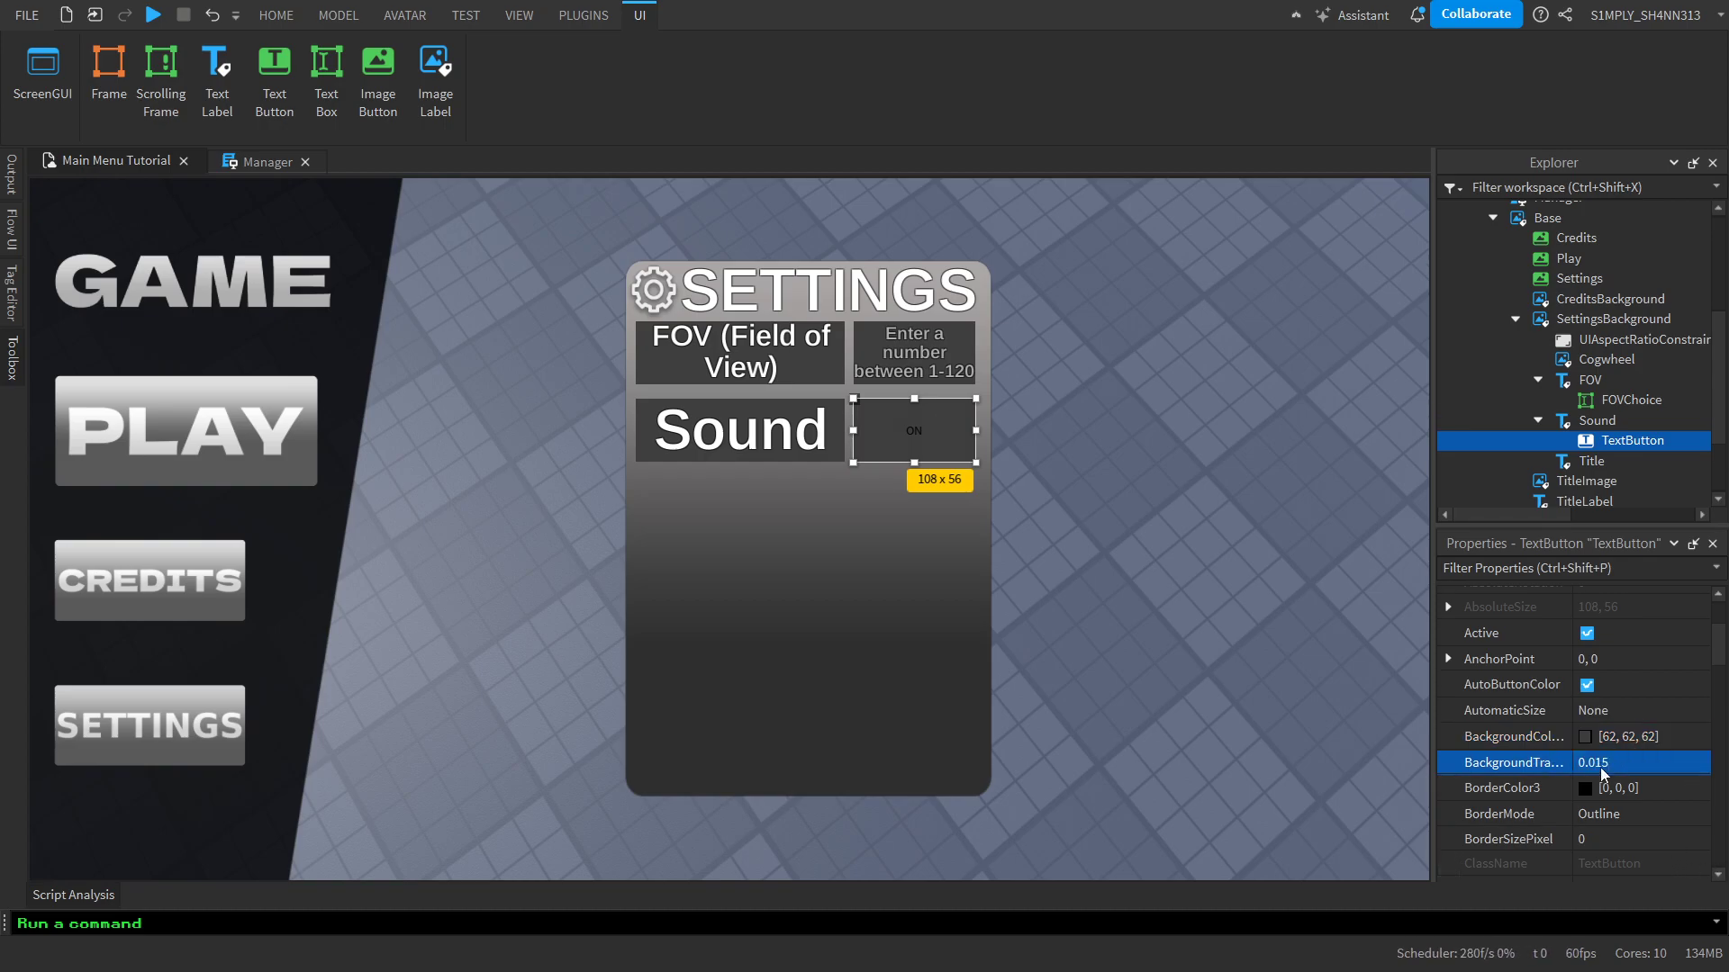
Enable rich text and text scaling for the ON button
{"action": "scroll", "coordinate": [1600, 767], "scroll_direction": "down", "scroll_amount": 12}
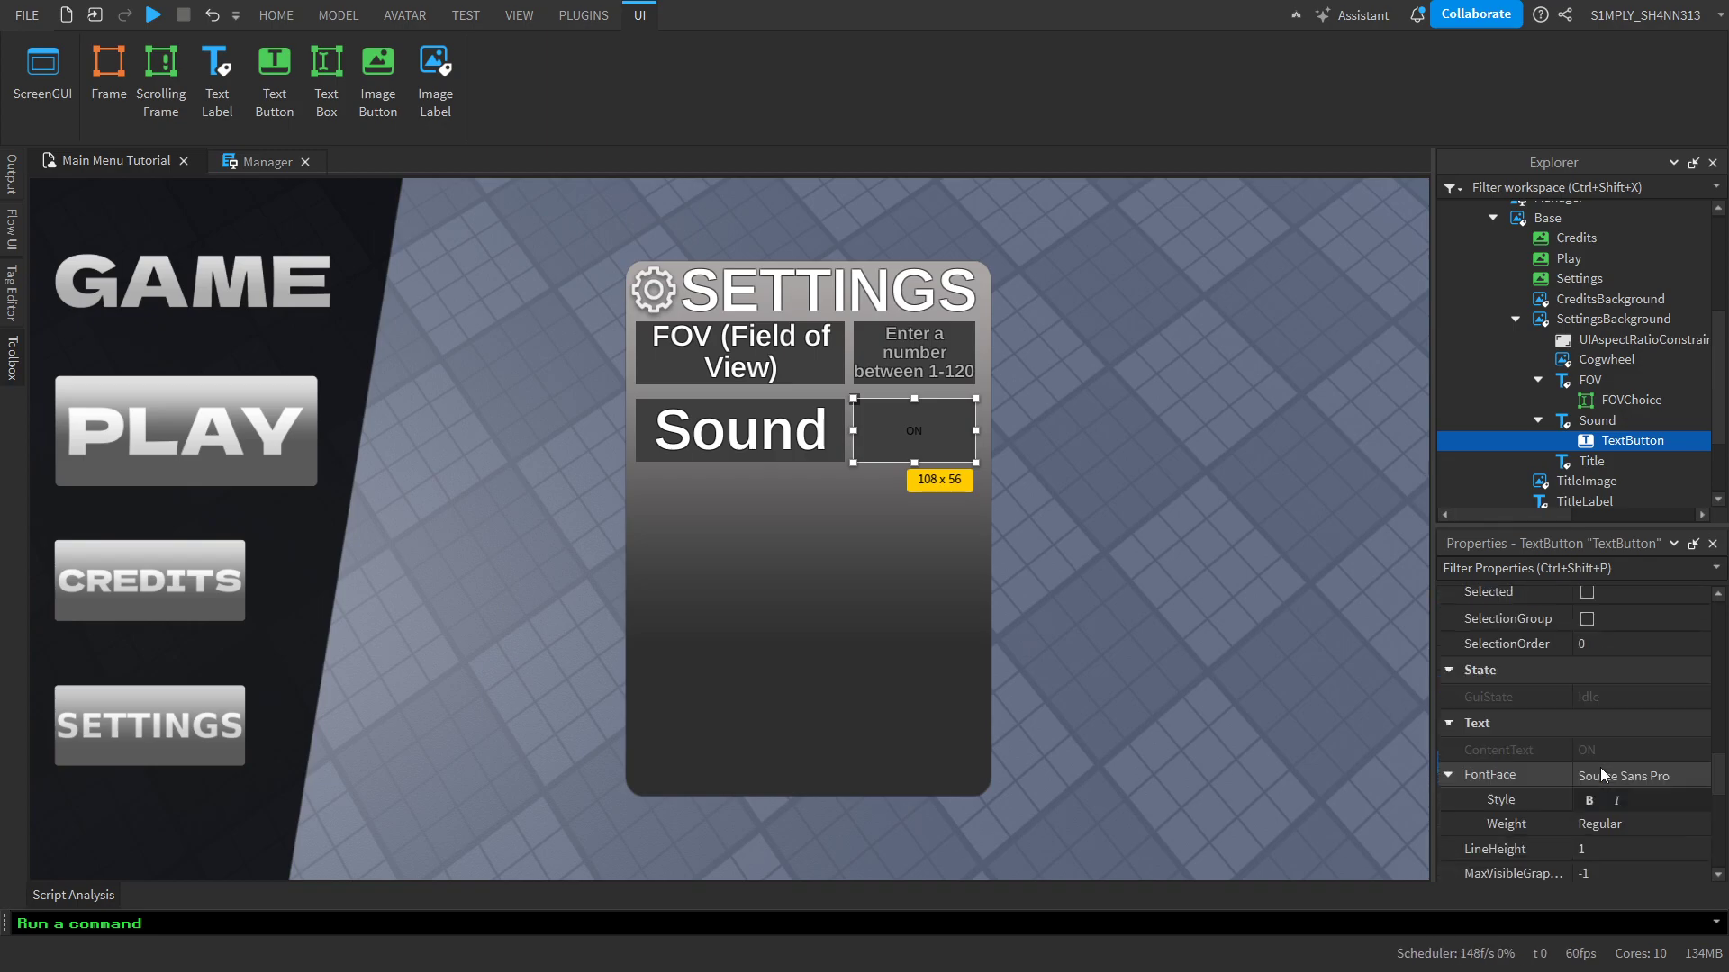
{"action": "scroll", "coordinate": [1601, 767], "scroll_direction": "down", "scroll_amount": 4}
{"action": "left_click", "coordinate": [1586, 607]}
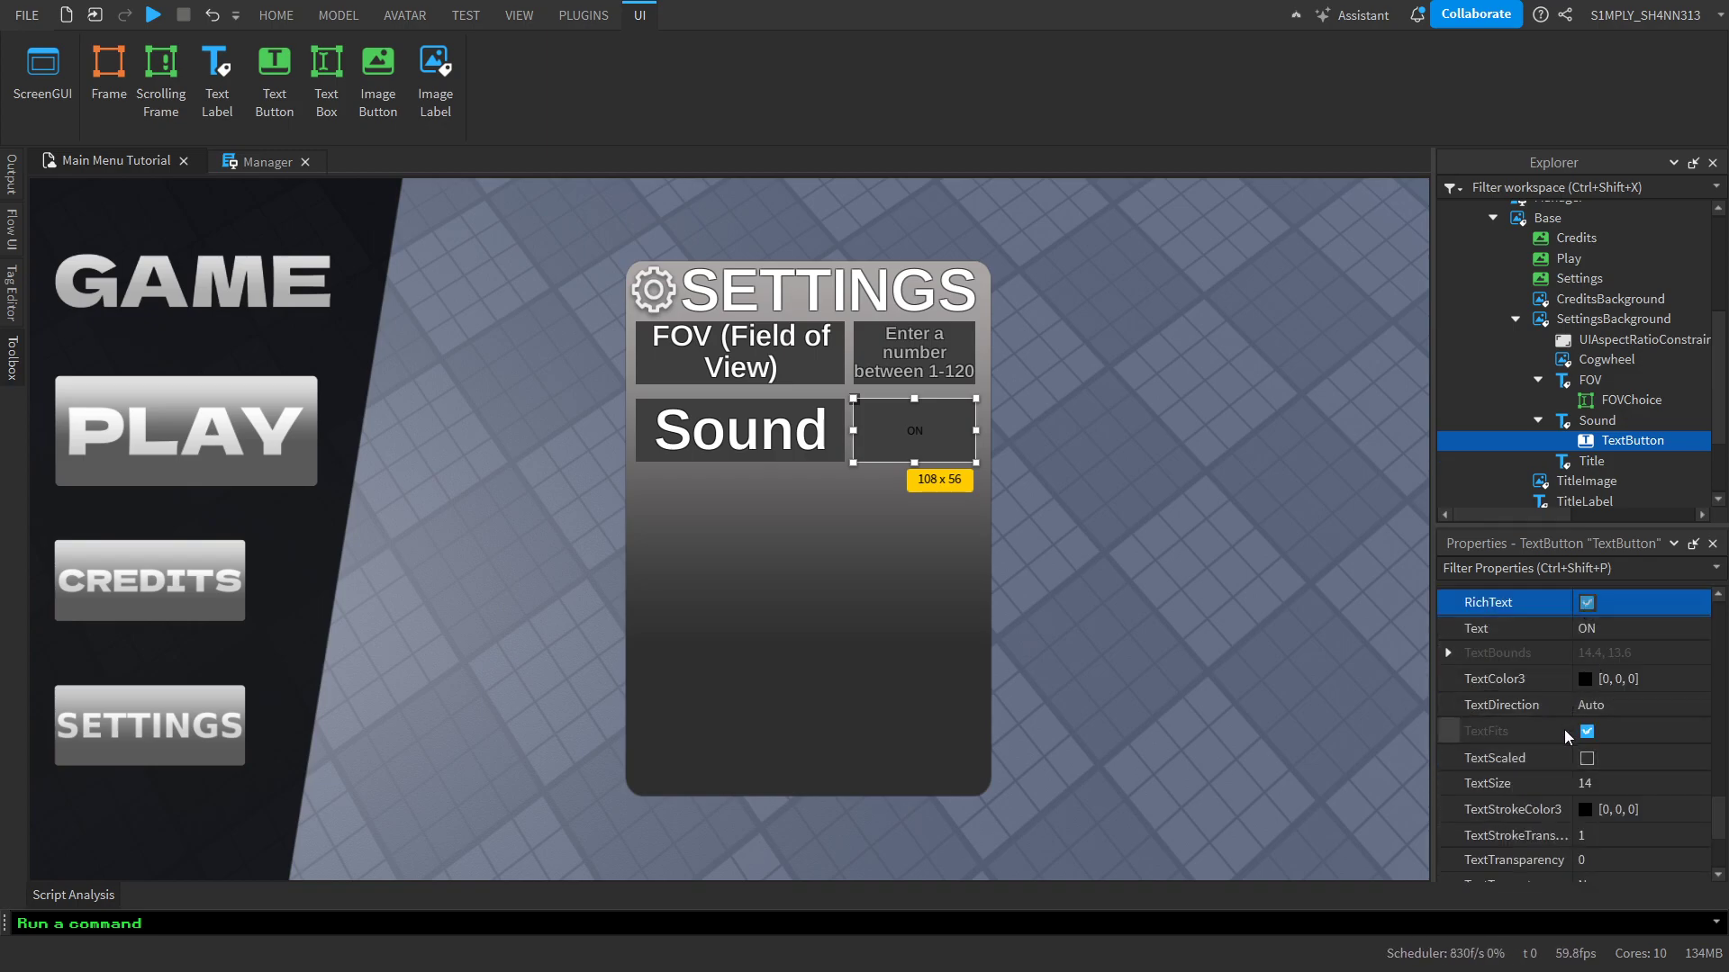
{"action": "left_click", "coordinate": [1590, 759]}
Set the ON button's font to Arimo with Semi Bold weight
{"action": "scroll", "coordinate": [1625, 725], "scroll_direction": "up", "scroll_amount": 3}
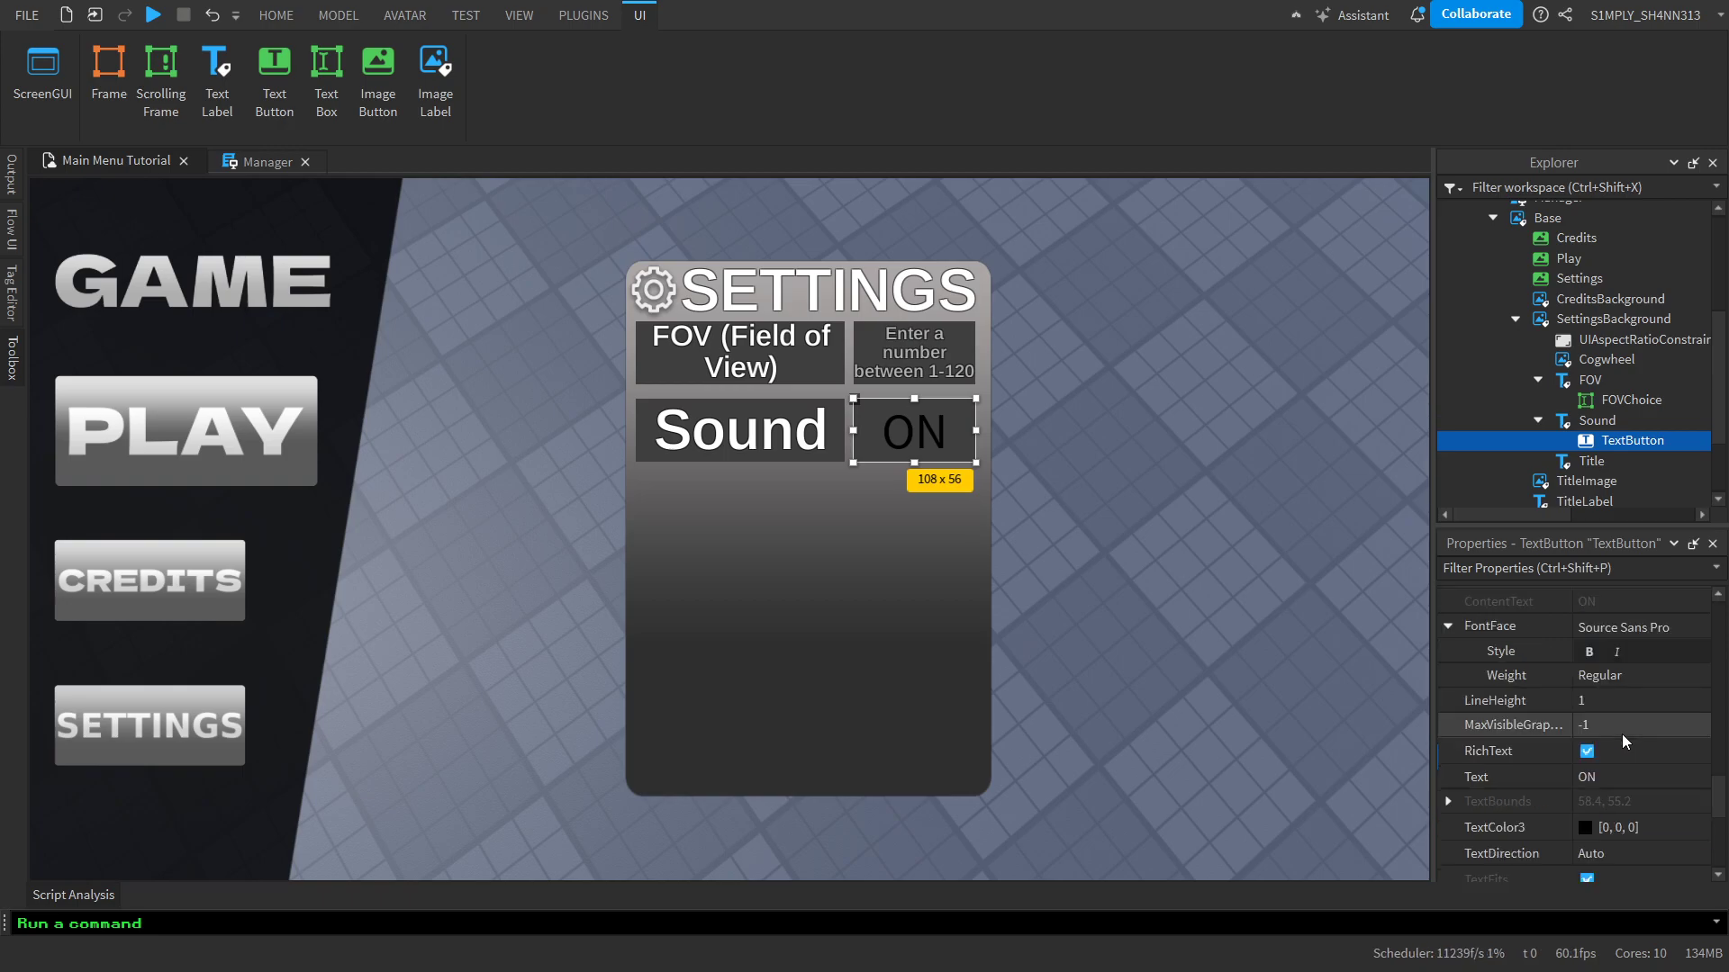
{"action": "left_click", "coordinate": [1631, 702]}
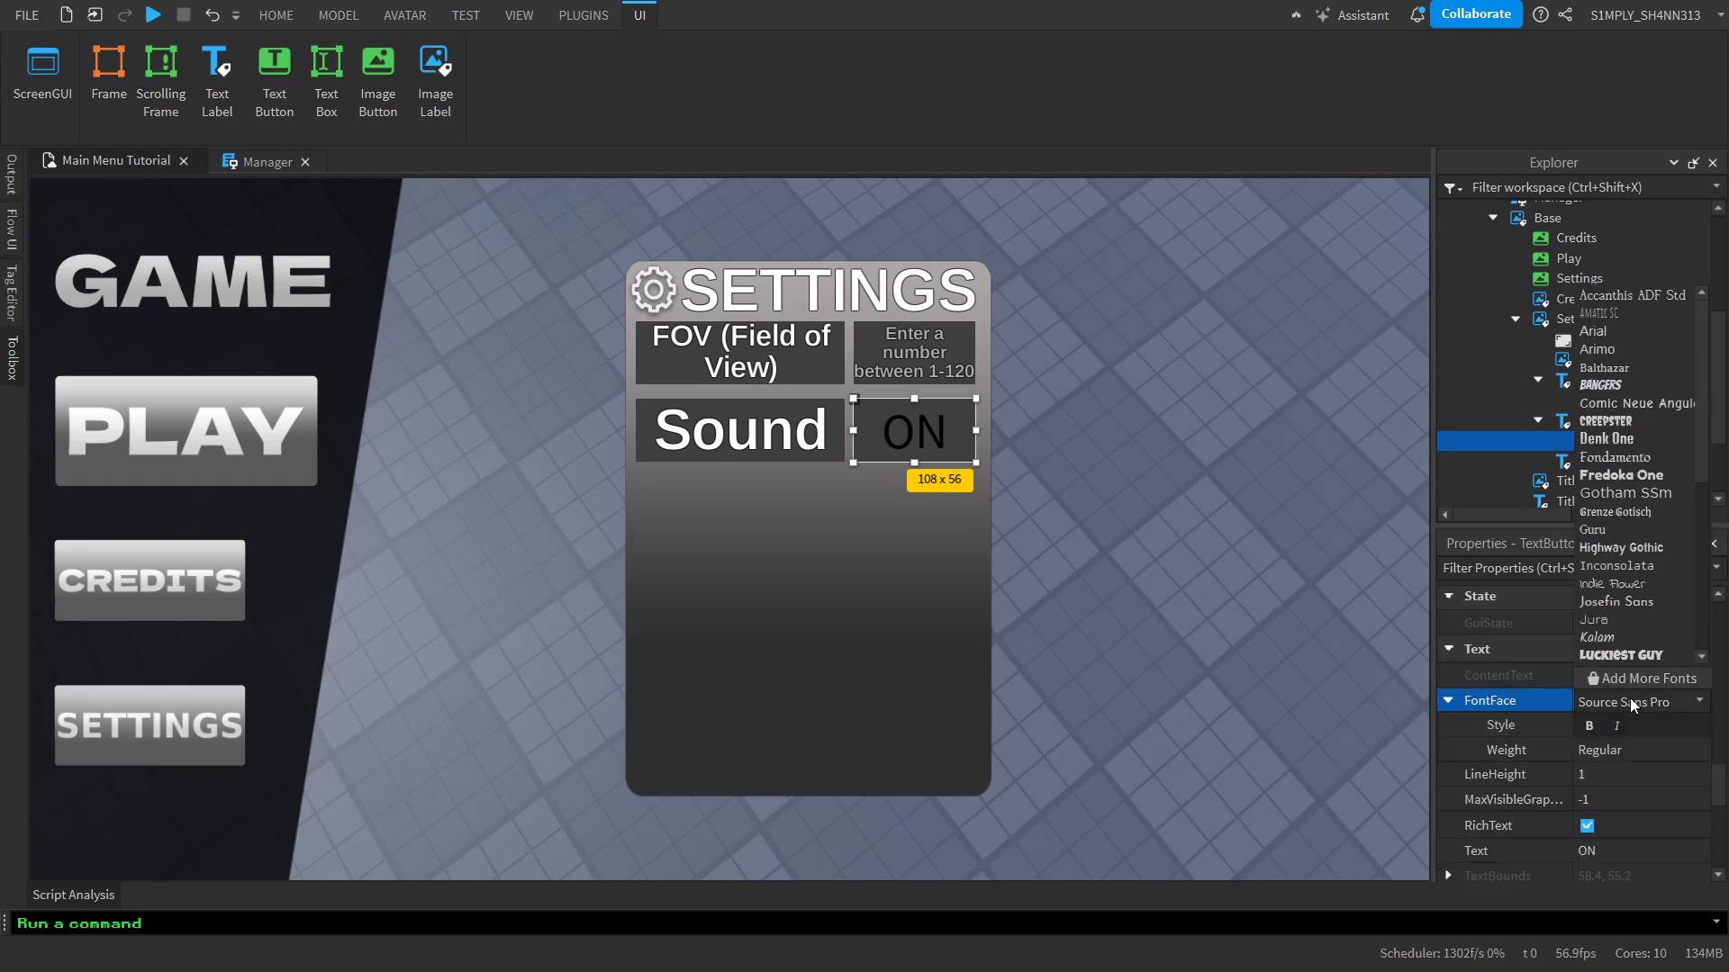
{"action": "left_click", "coordinate": [1650, 349]}
{"action": "left_click", "coordinate": [1610, 749]}
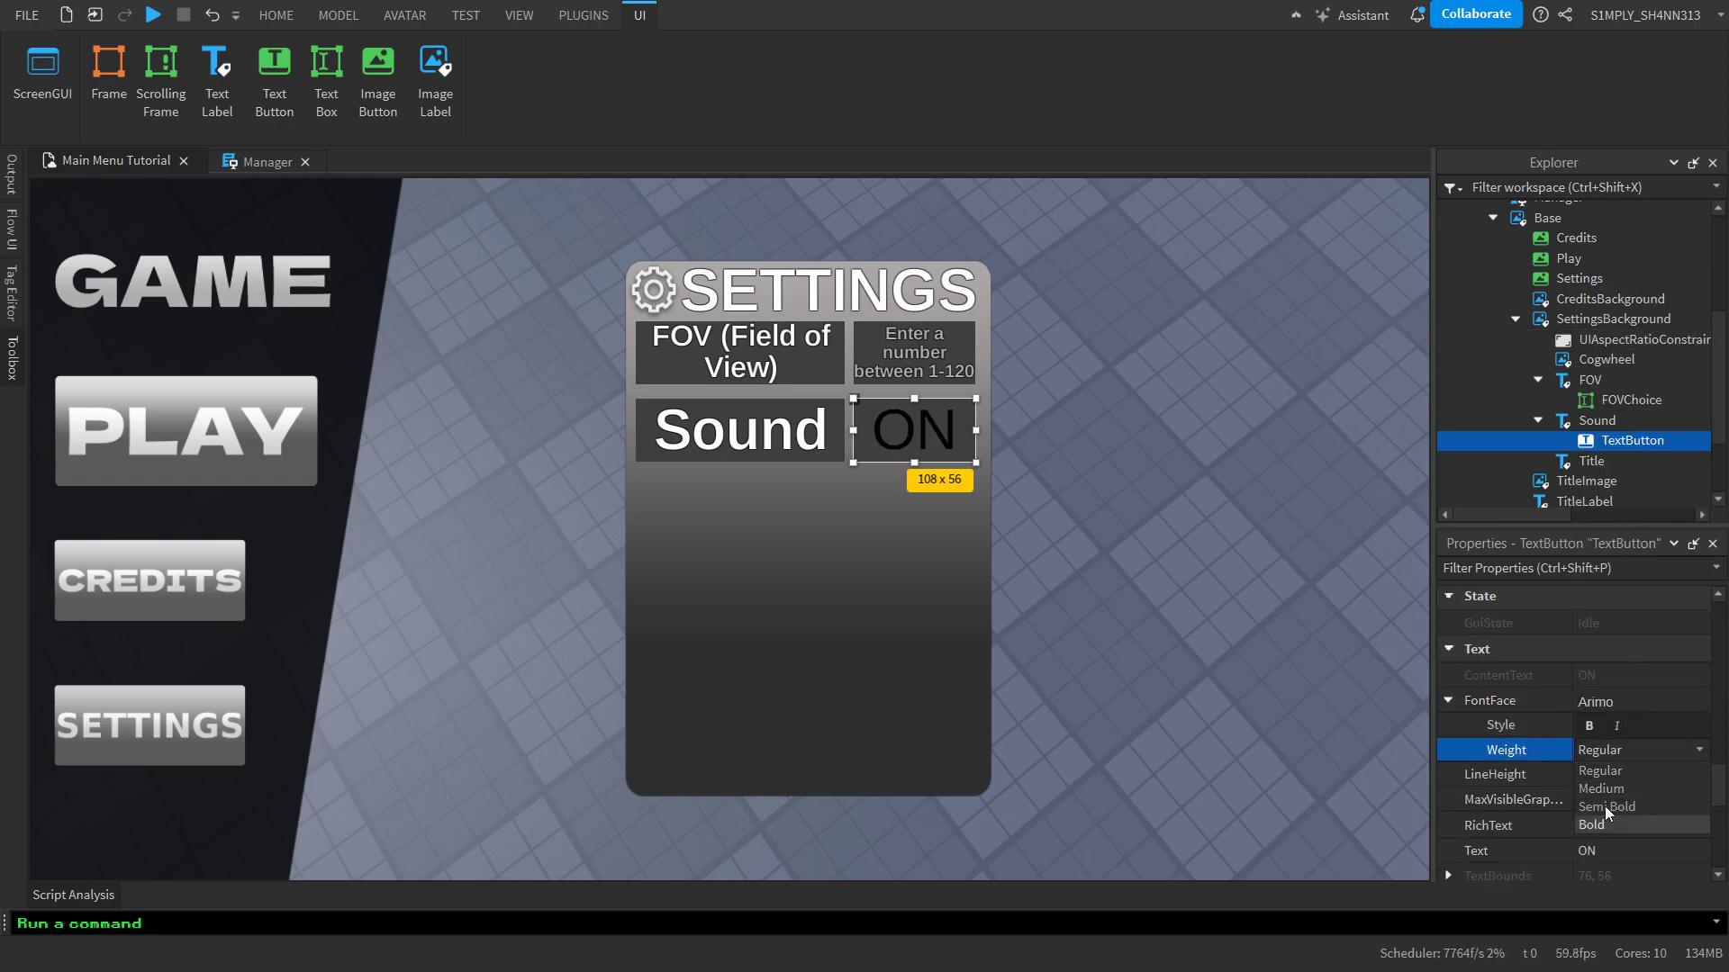
{"action": "left_click", "coordinate": [1604, 806]}
Set the ON button's text color to white (255, 255, 255)
{"action": "scroll", "coordinate": [1607, 768], "scroll_direction": "down", "scroll_amount": 2}
{"action": "left_click", "coordinate": [1586, 765]}
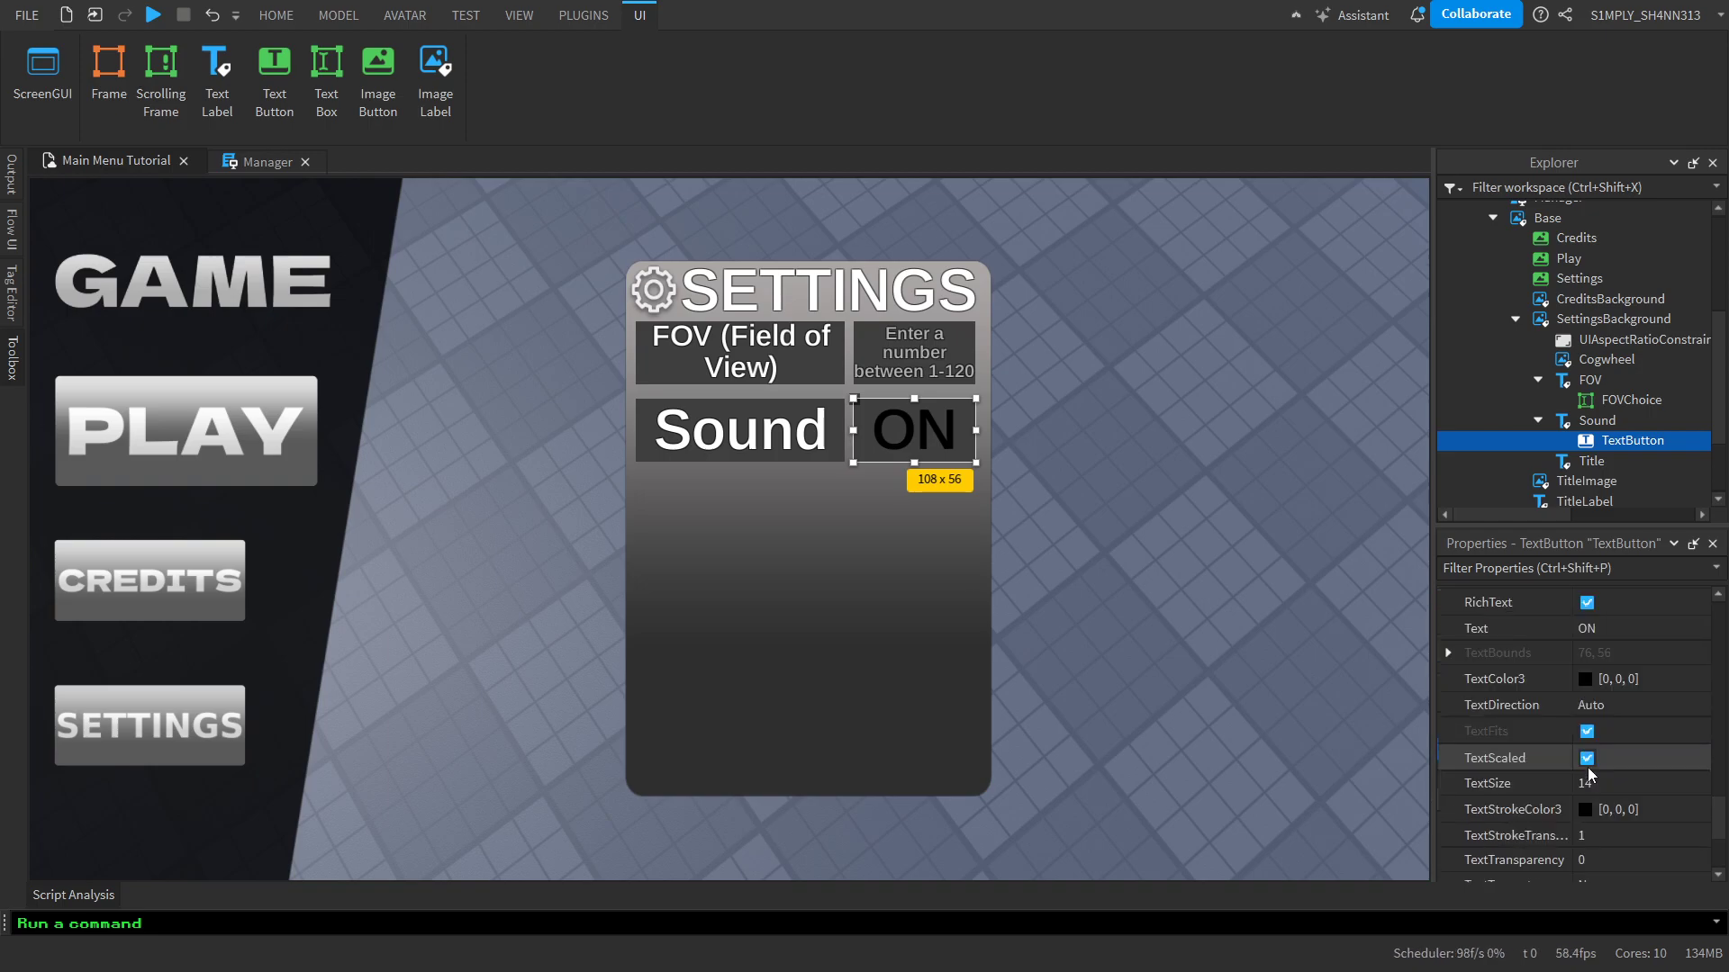
{"action": "scroll", "coordinate": [1610, 677], "scroll_direction": "down", "scroll_amount": 1}
{"action": "left_click", "coordinate": [1612, 679]}
{"action": "type", "text": "255, 255, 255"}
{"action": "key", "text": "Return"}
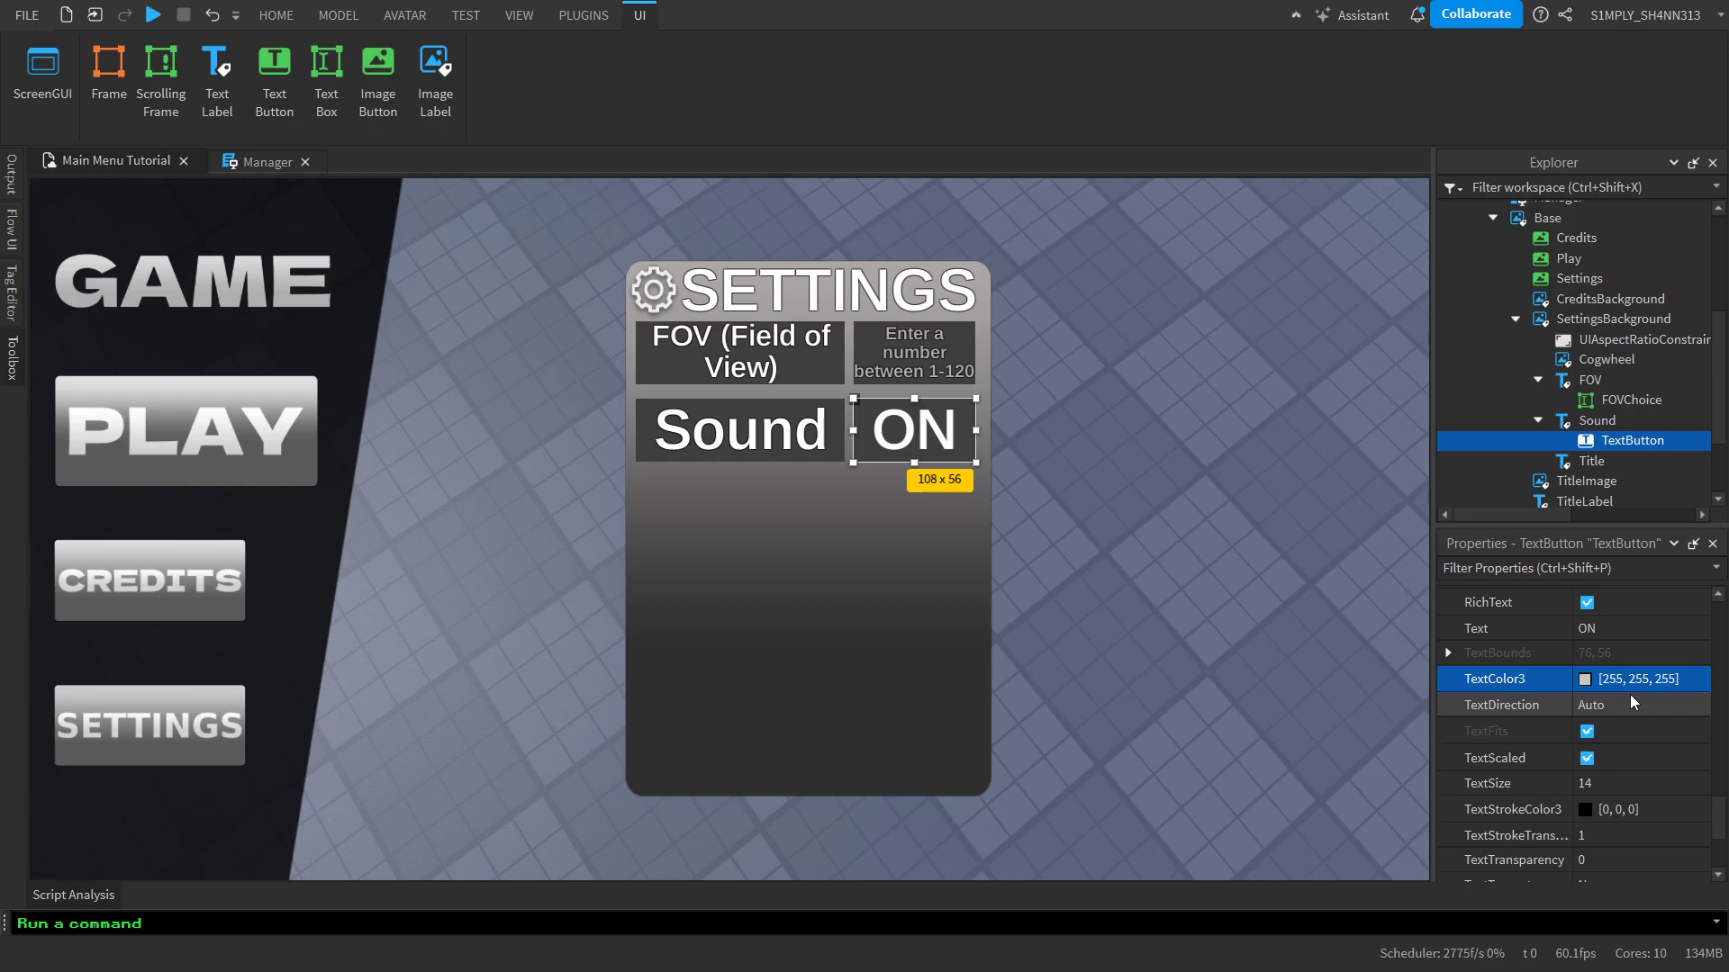
Set the ON button's text stroke transparency to 0.5
{"action": "scroll", "coordinate": [1629, 694], "scroll_direction": "down", "scroll_amount": 1}
{"action": "left_click", "coordinate": [1582, 761]}
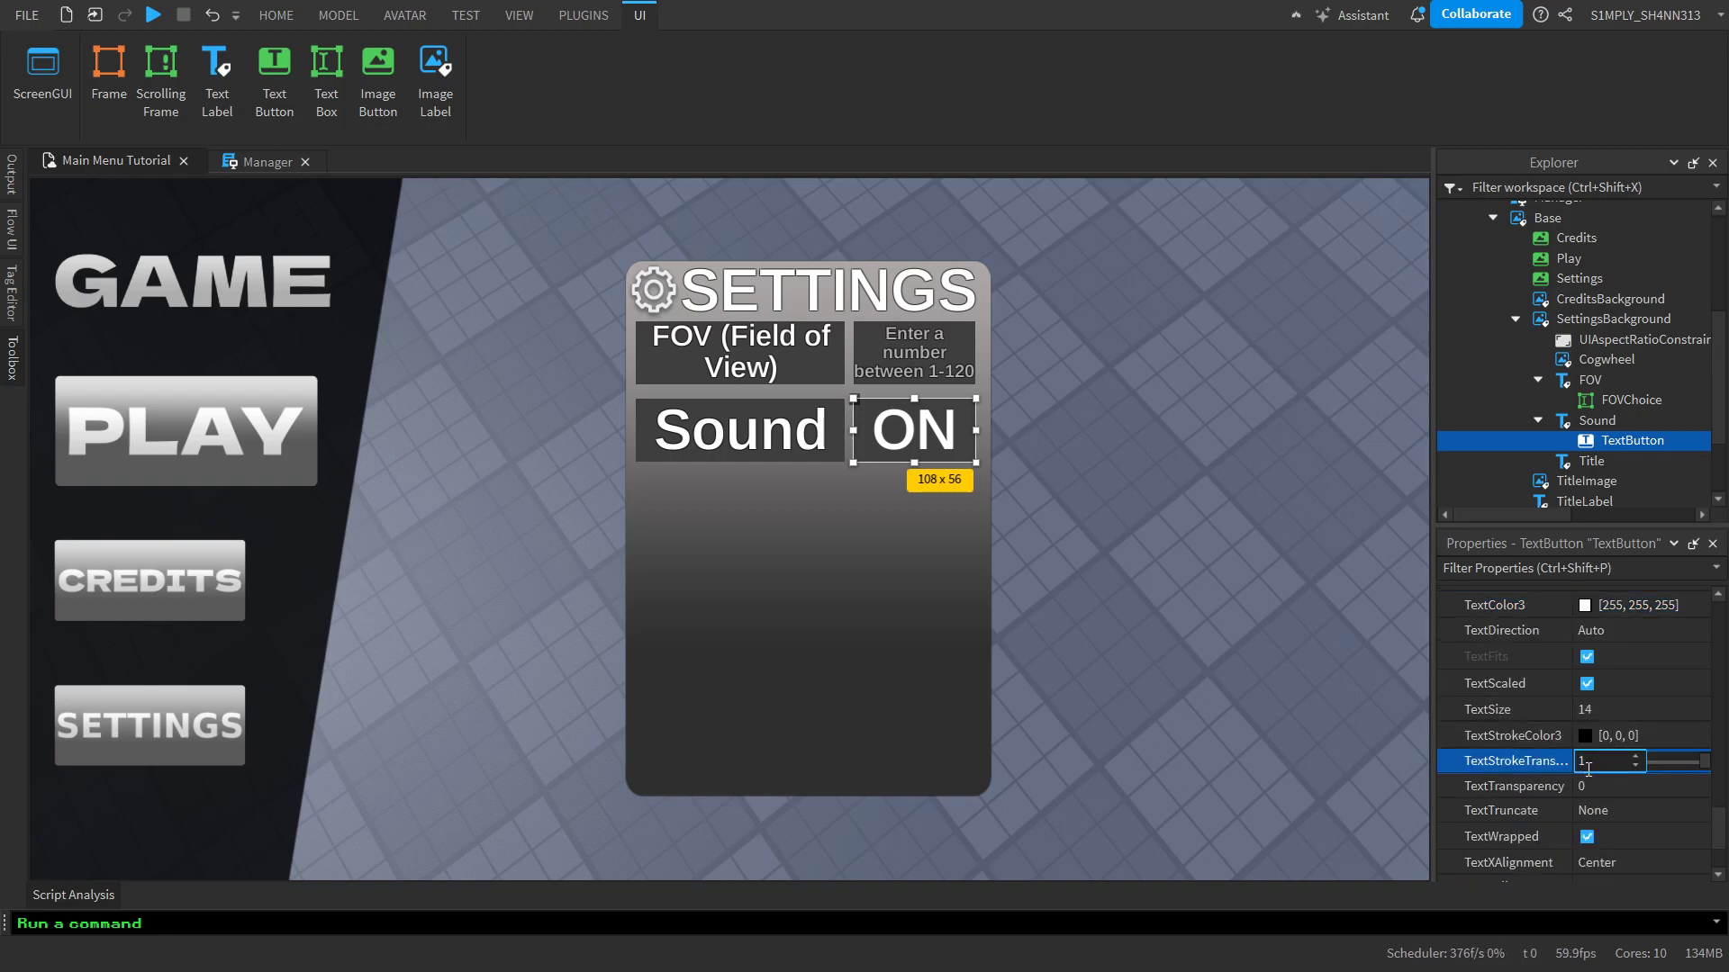
{"action": "type", "text": "0.5"}
{"action": "key", "text": "Return"}
{"action": "scroll", "coordinate": [1587, 769], "scroll_direction": "up", "scroll_amount": 4}
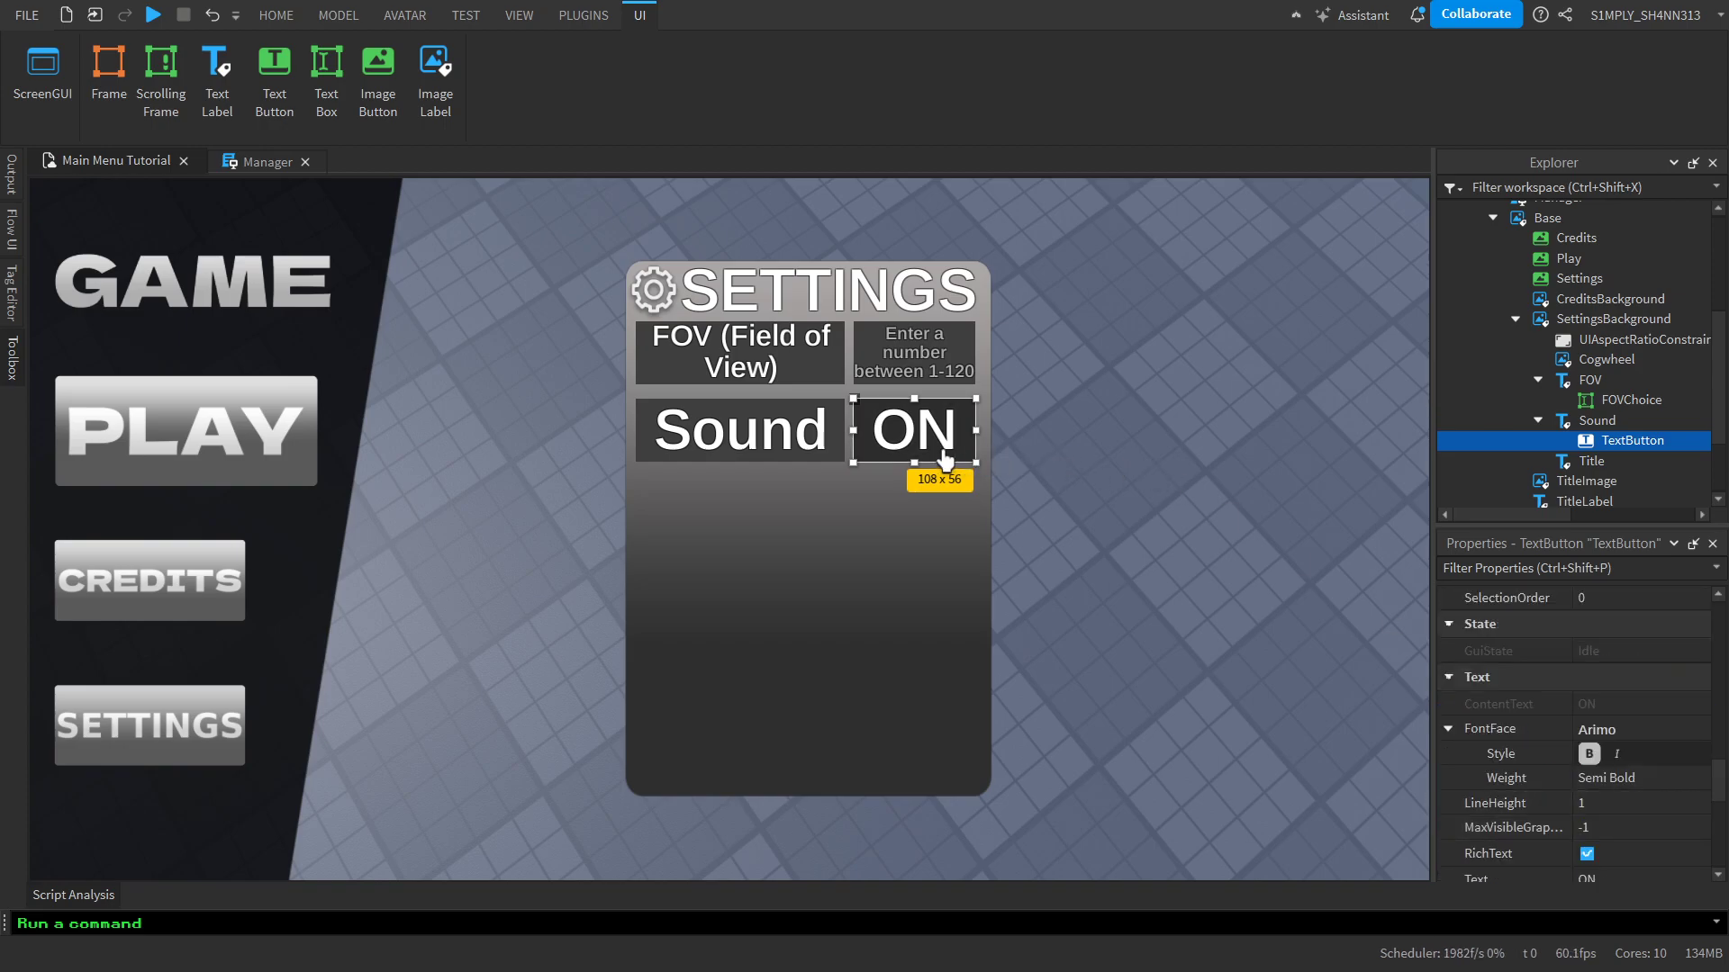
{"action": "scroll", "coordinate": [1640, 797], "scroll_direction": "down", "scroll_amount": 5}
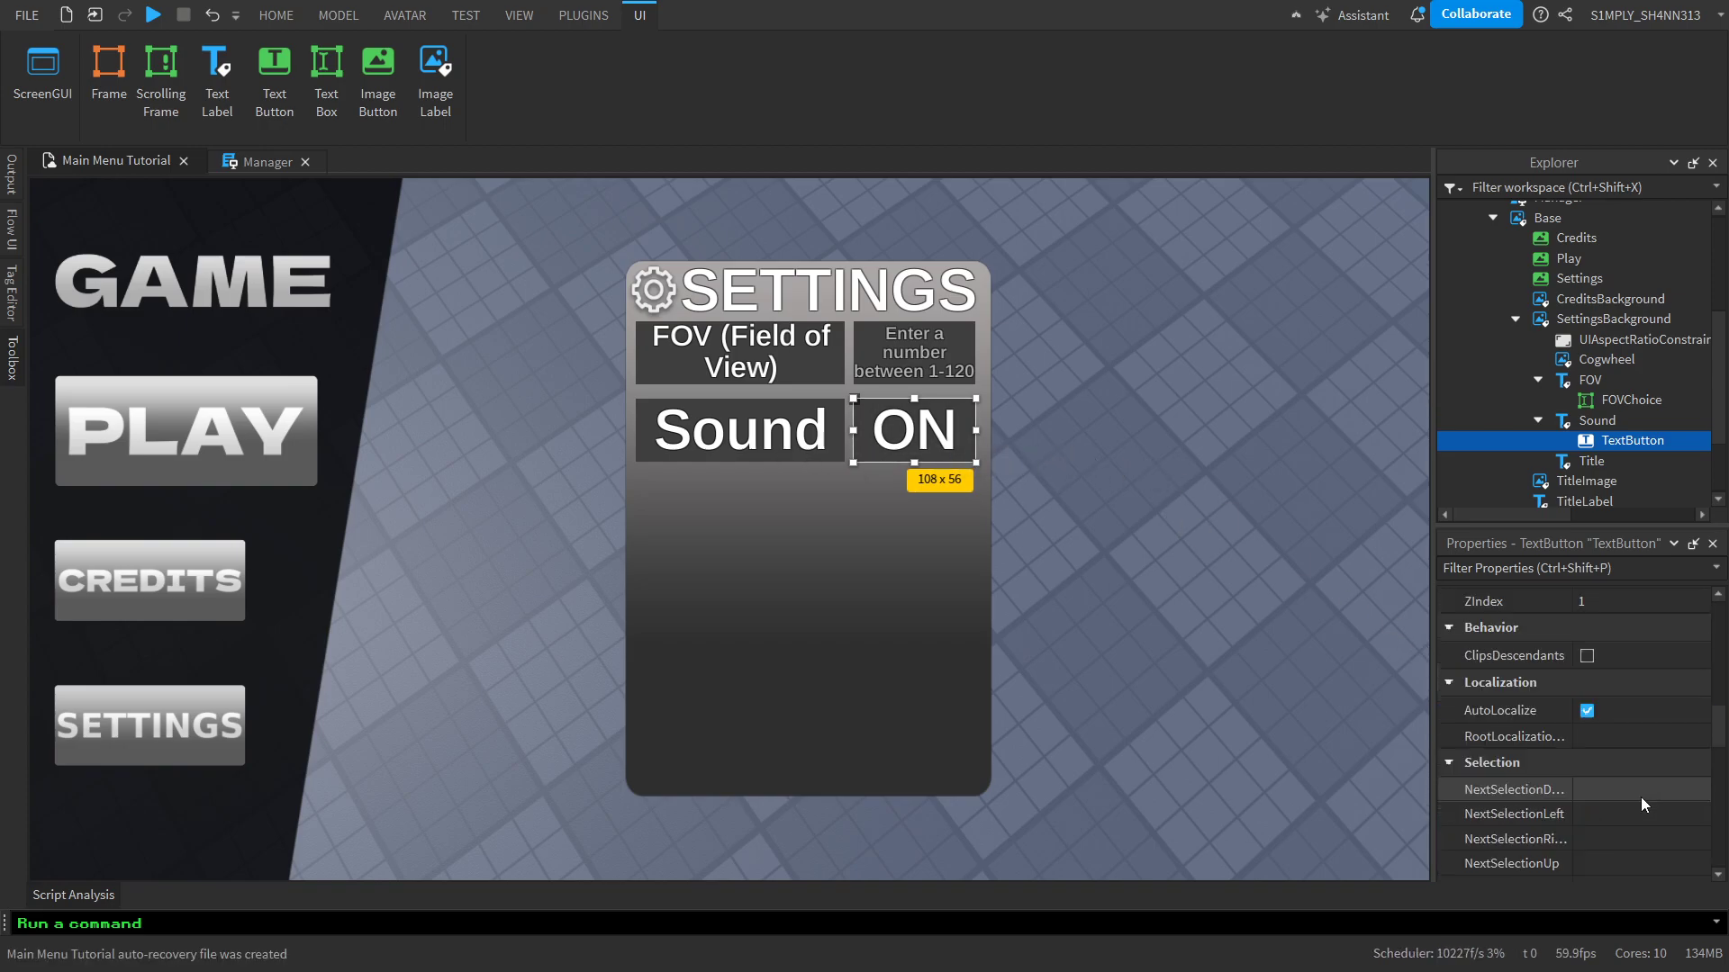
Open the name of the ON text button inside the Sound label for editing
{"action": "left_click", "coordinate": [1197, 587]}
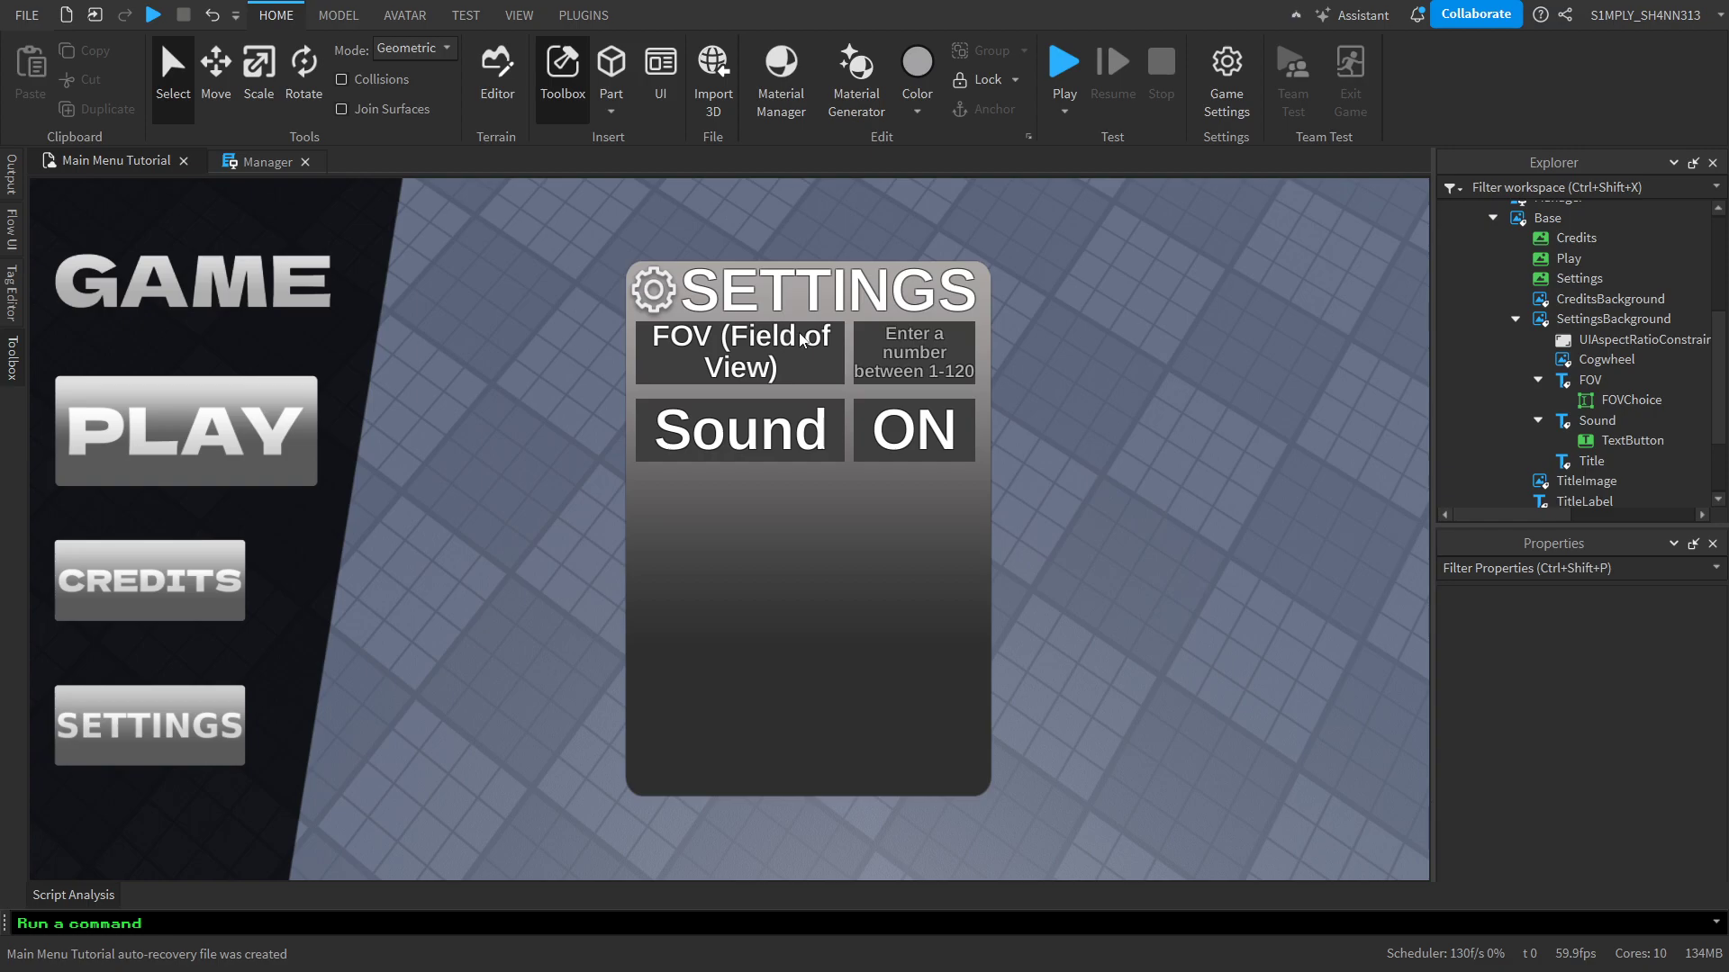
{"action": "right_click_drag", "start_coordinate": [1247, 599], "coordinate": [1206, 540]}
{"action": "left_click", "coordinate": [1609, 442]}
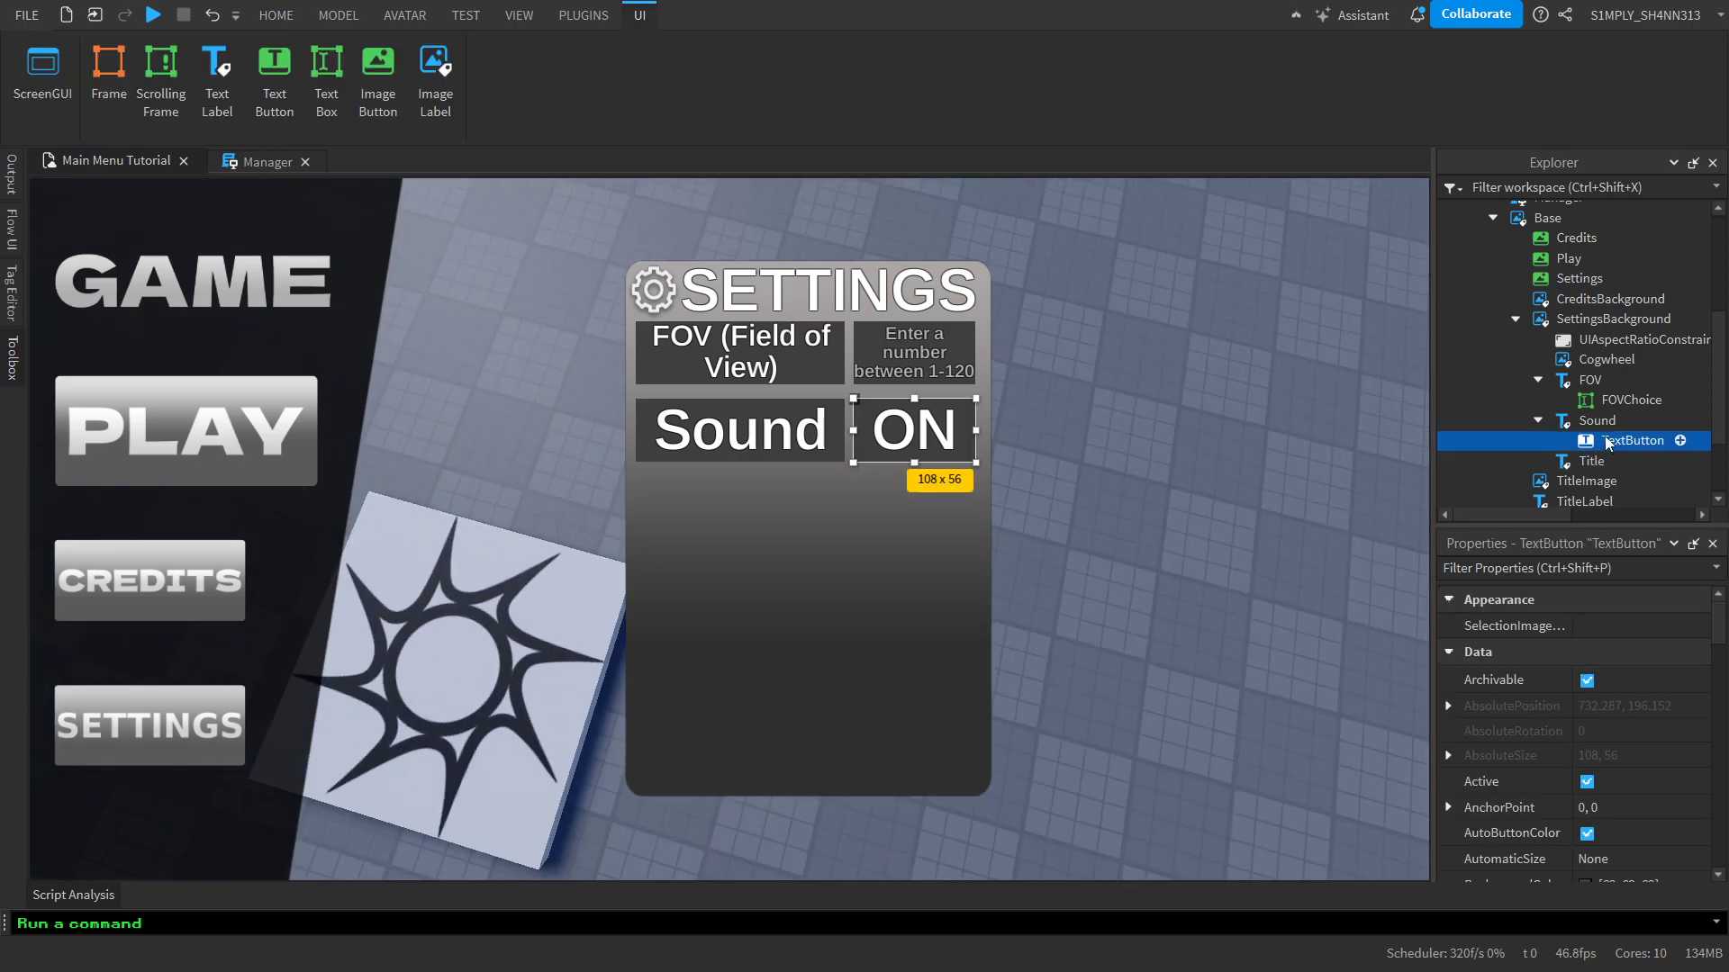
{"action": "double_click", "coordinate": [1607, 441]}
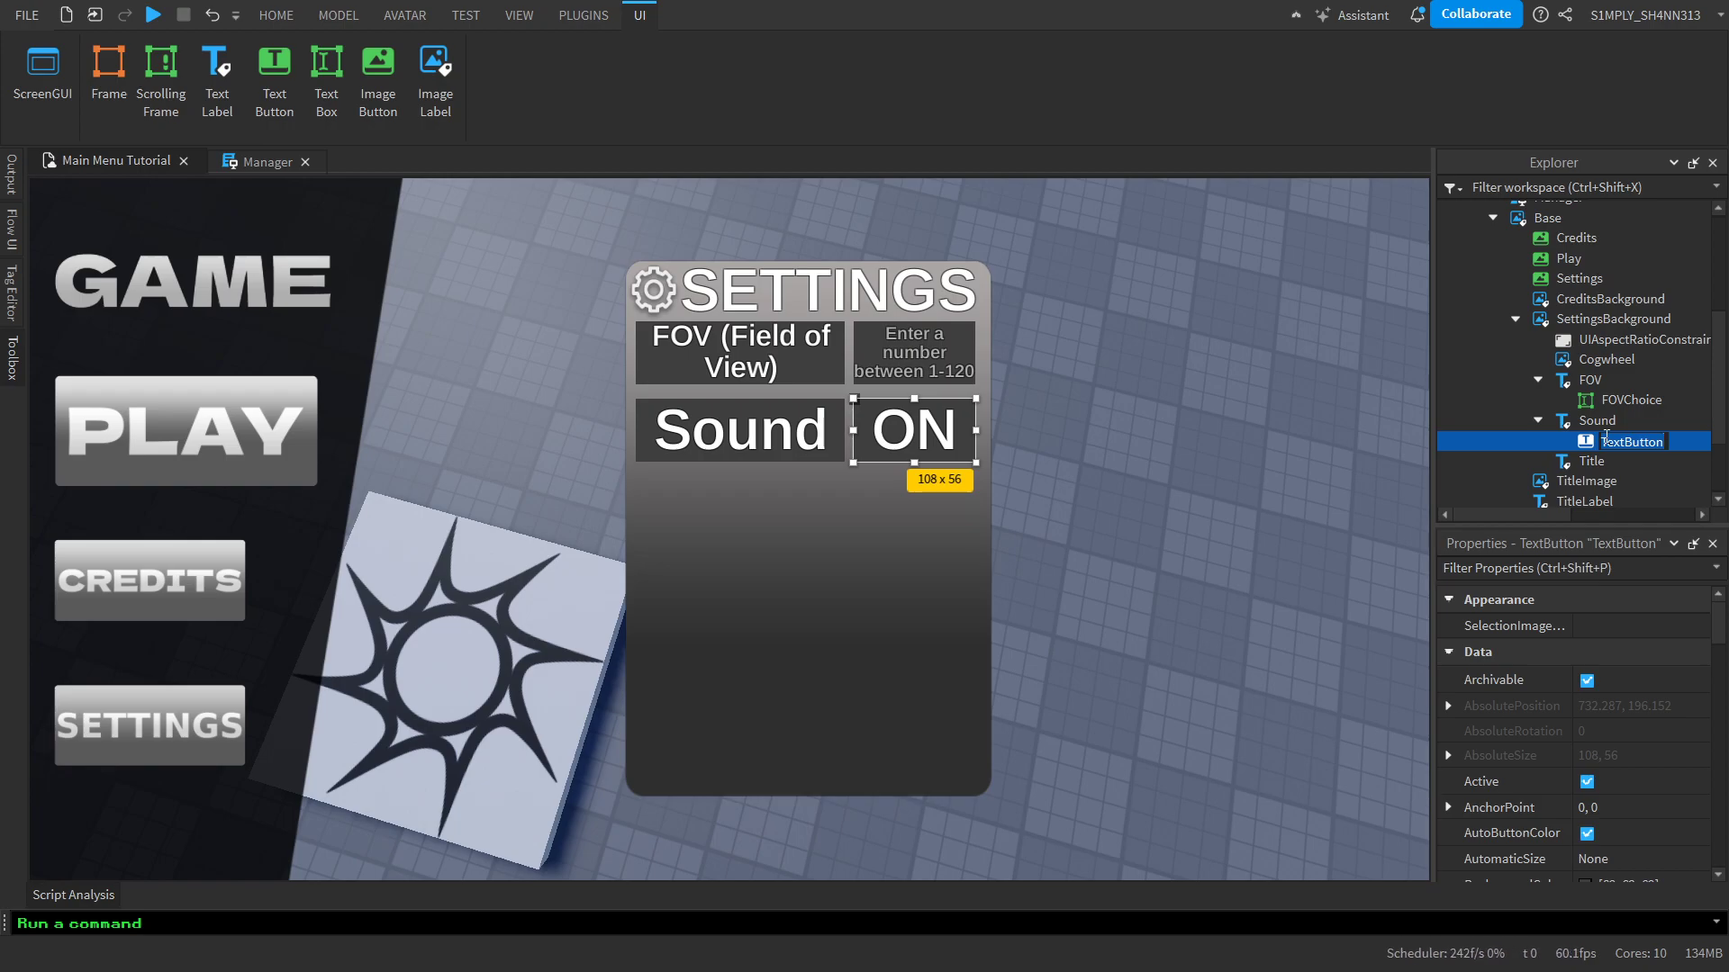
Rename the ON text button inside the Sound label as SoundOption
{"action": "type", "text": "SoundOption"}
{"action": "key", "text": "Return"}
{"action": "left_click", "coordinate": [1538, 420]}
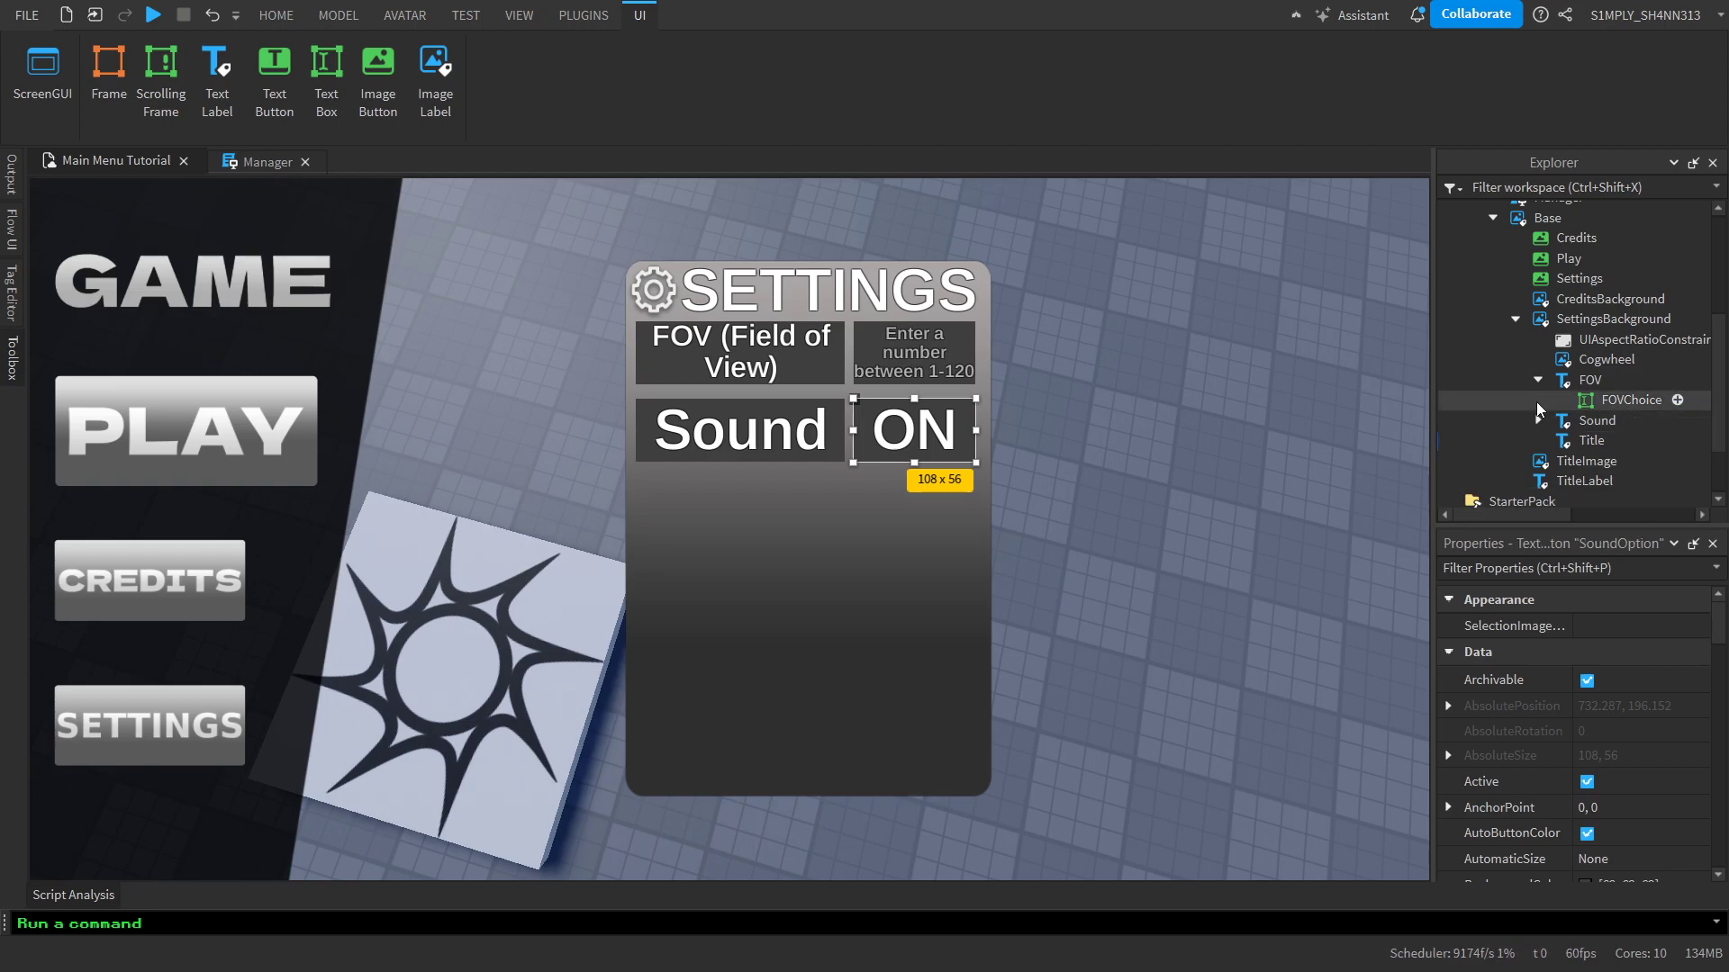
Add a UICorner to the FOV text label
{"action": "left_click", "coordinate": [1538, 380]}
{"action": "left_click", "coordinate": [1536, 379]}
{"action": "left_click", "coordinate": [1538, 421]}
{"action": "left_click", "coordinate": [1616, 379]}
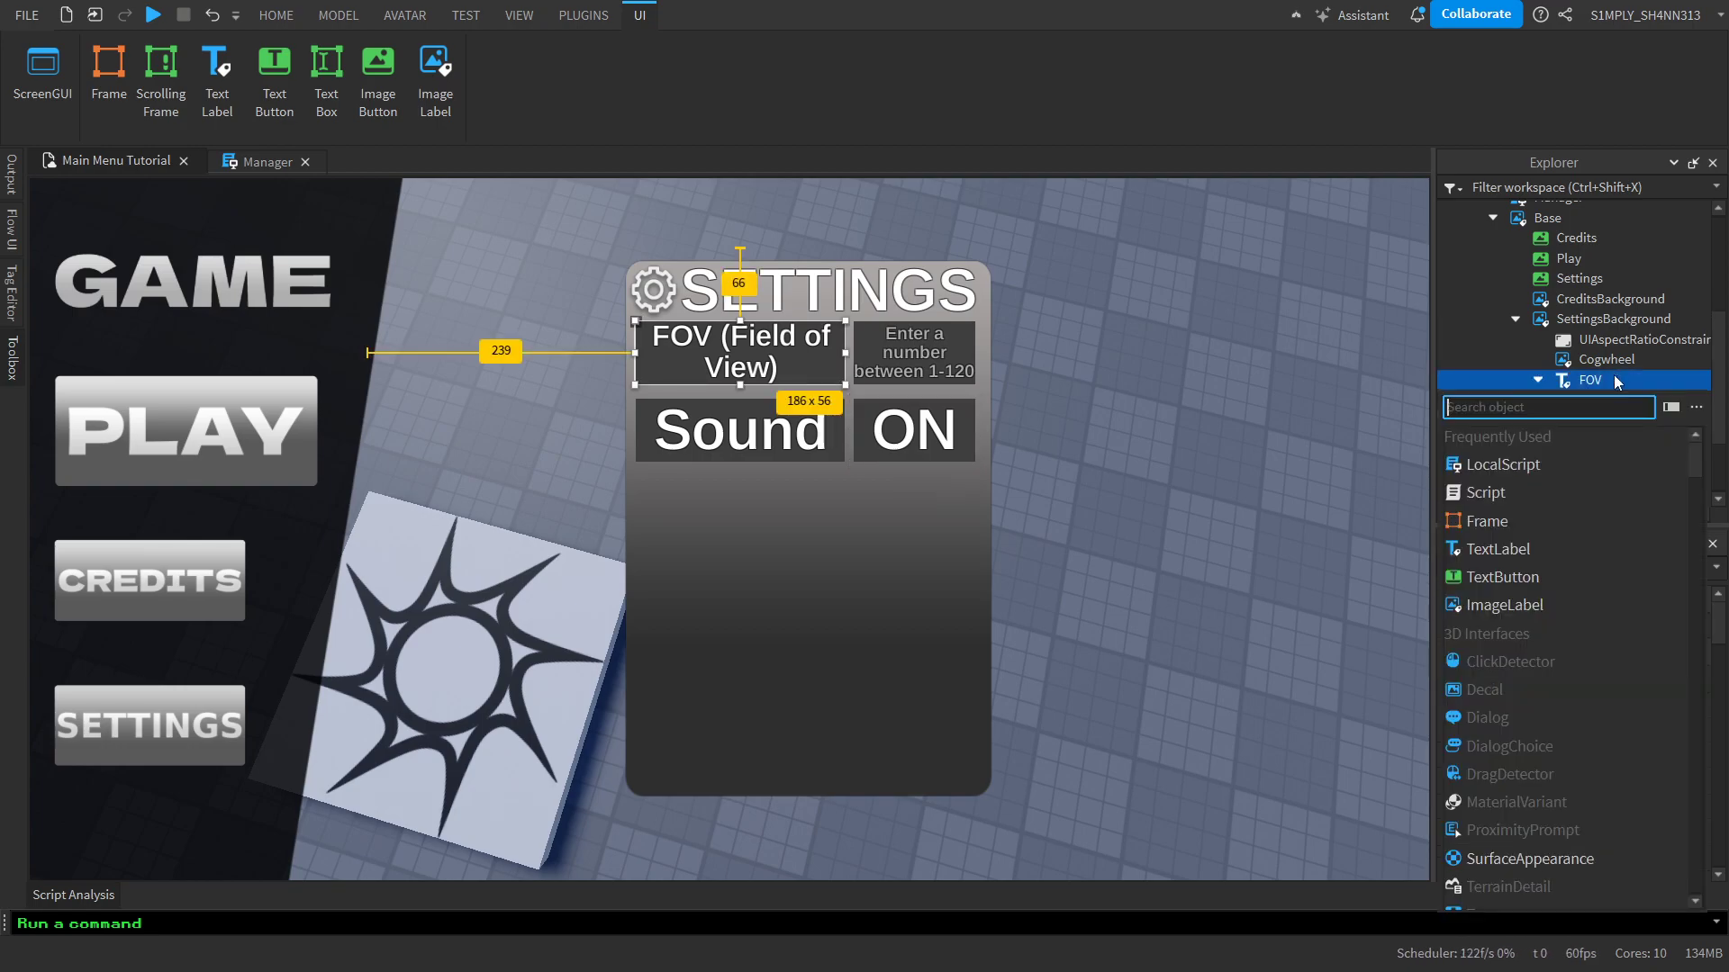
{"action": "type", "text": "uico"}
{"action": "key", "text": "Return"}
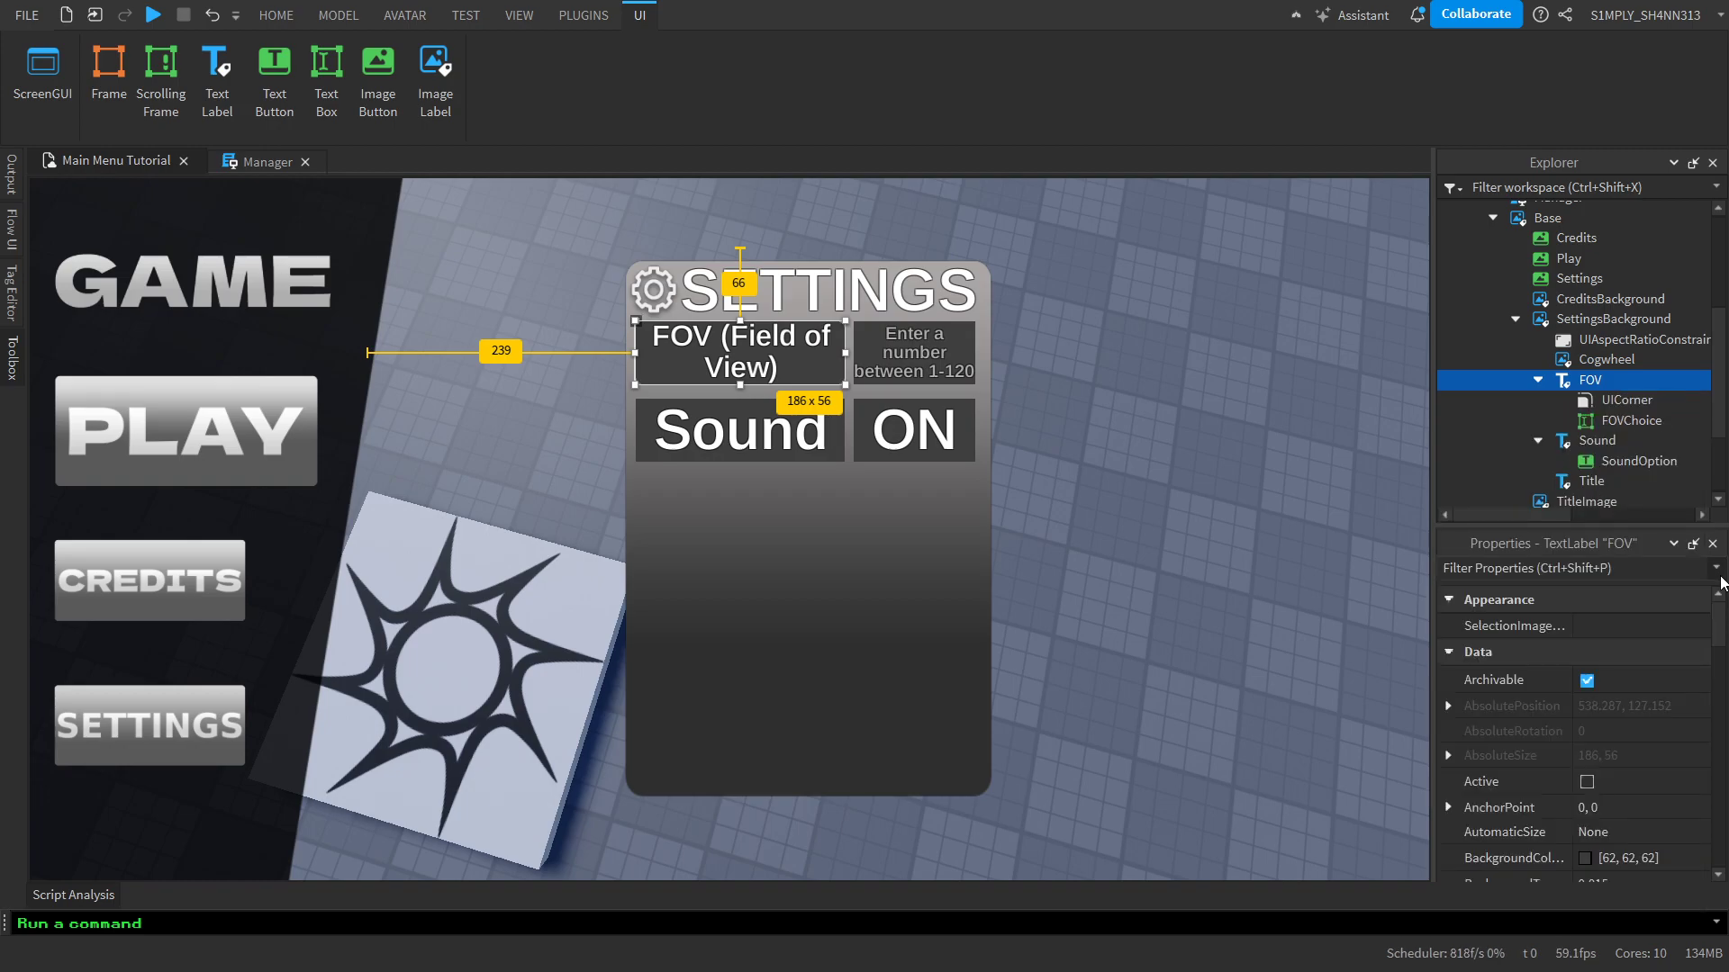
Duplicate the FOV label's UICorner into FOVChoice and set the copy's corner radius offset to 4
{"action": "left_click", "coordinate": [1581, 399]}
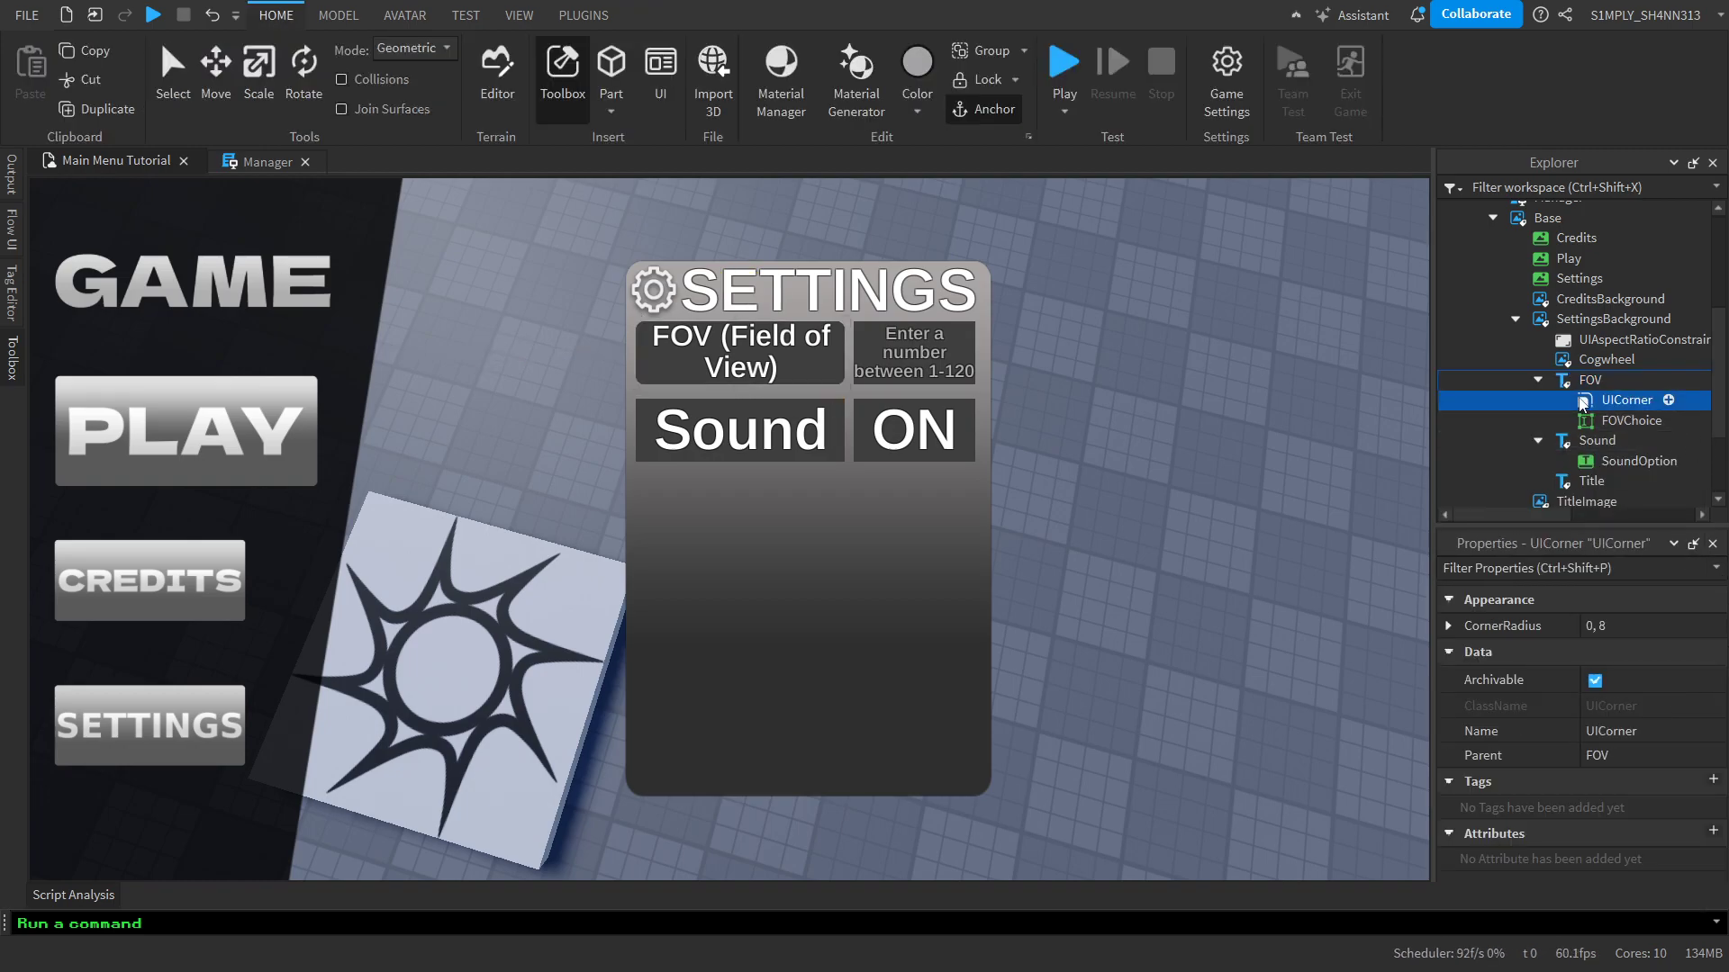
{"action": "key", "text": "ctrl+d"}
{"action": "left_click_drag", "start_coordinate": [1604, 433], "coordinate": [1626, 441]}
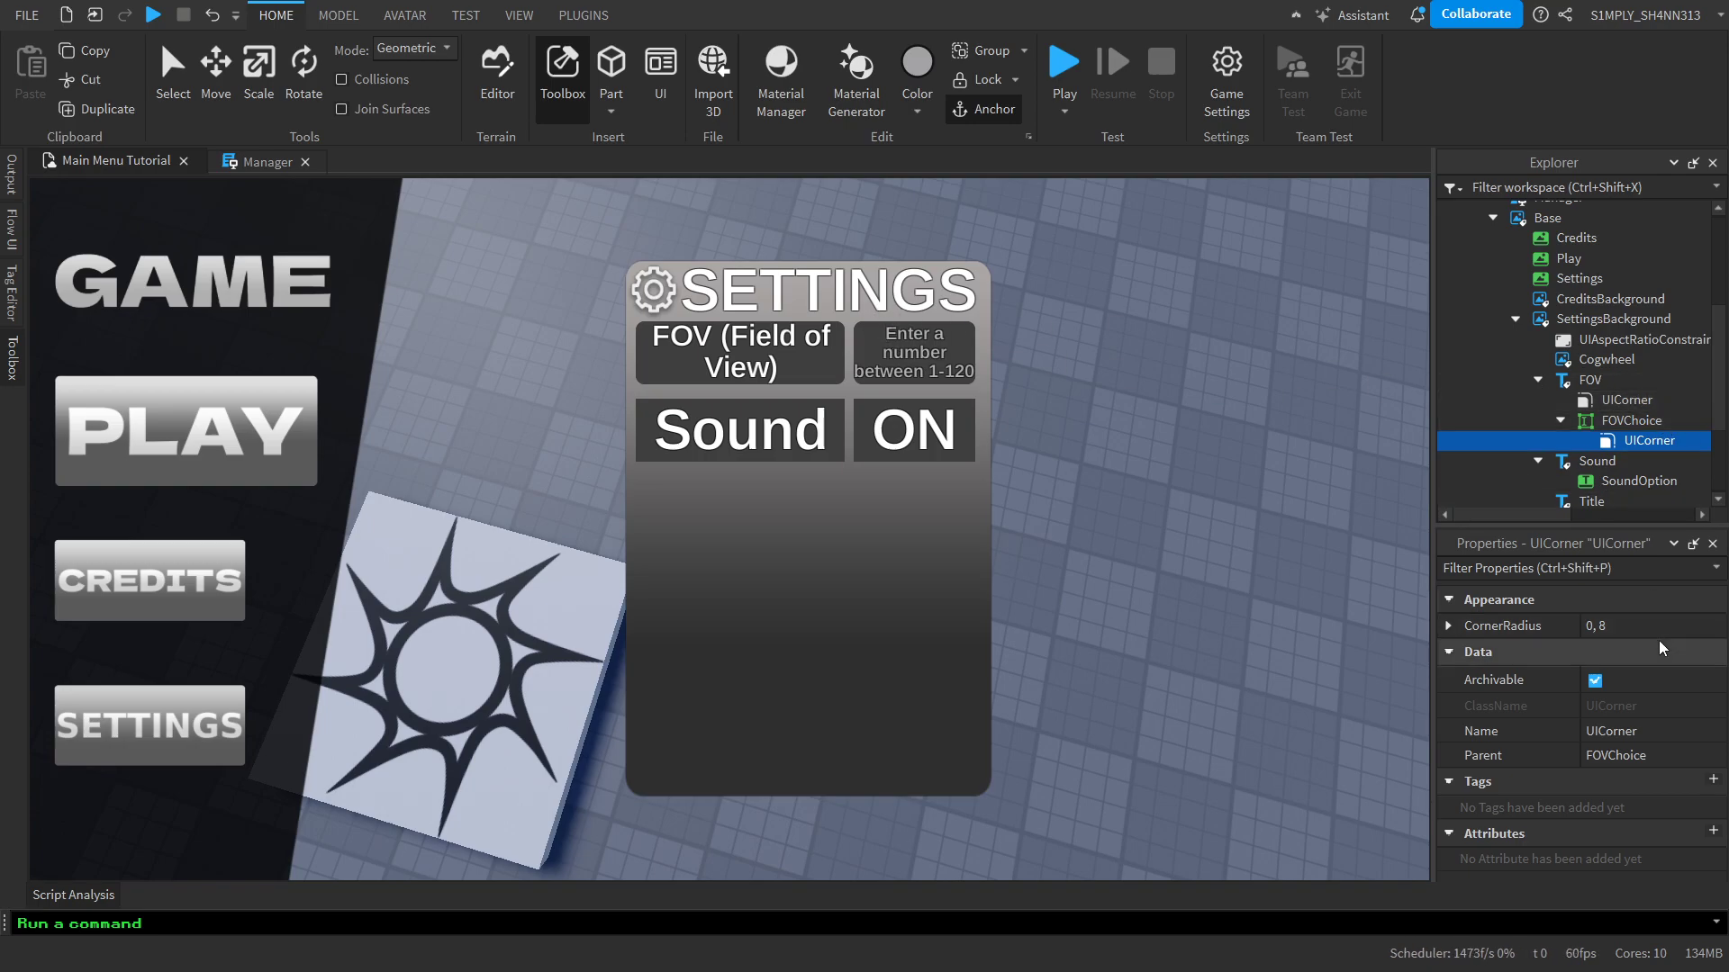
{"action": "double_click", "coordinate": [1490, 630]}
{"action": "left_click", "coordinate": [1618, 675]}
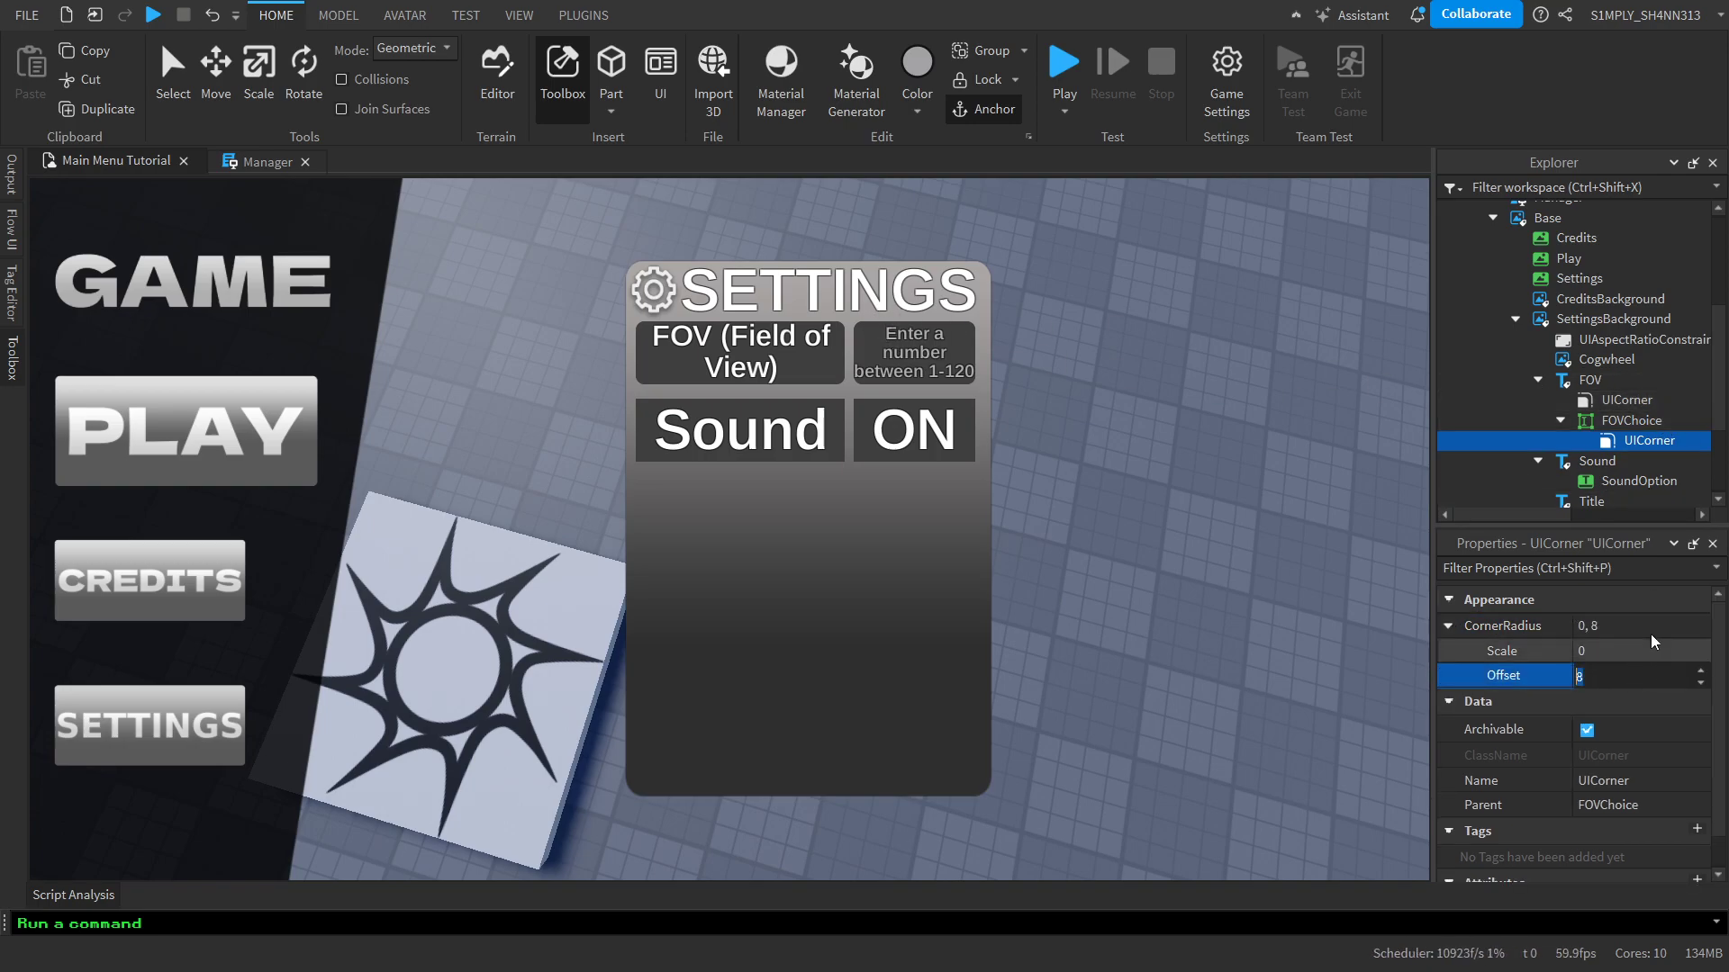
{"action": "key", "text": "Return"}
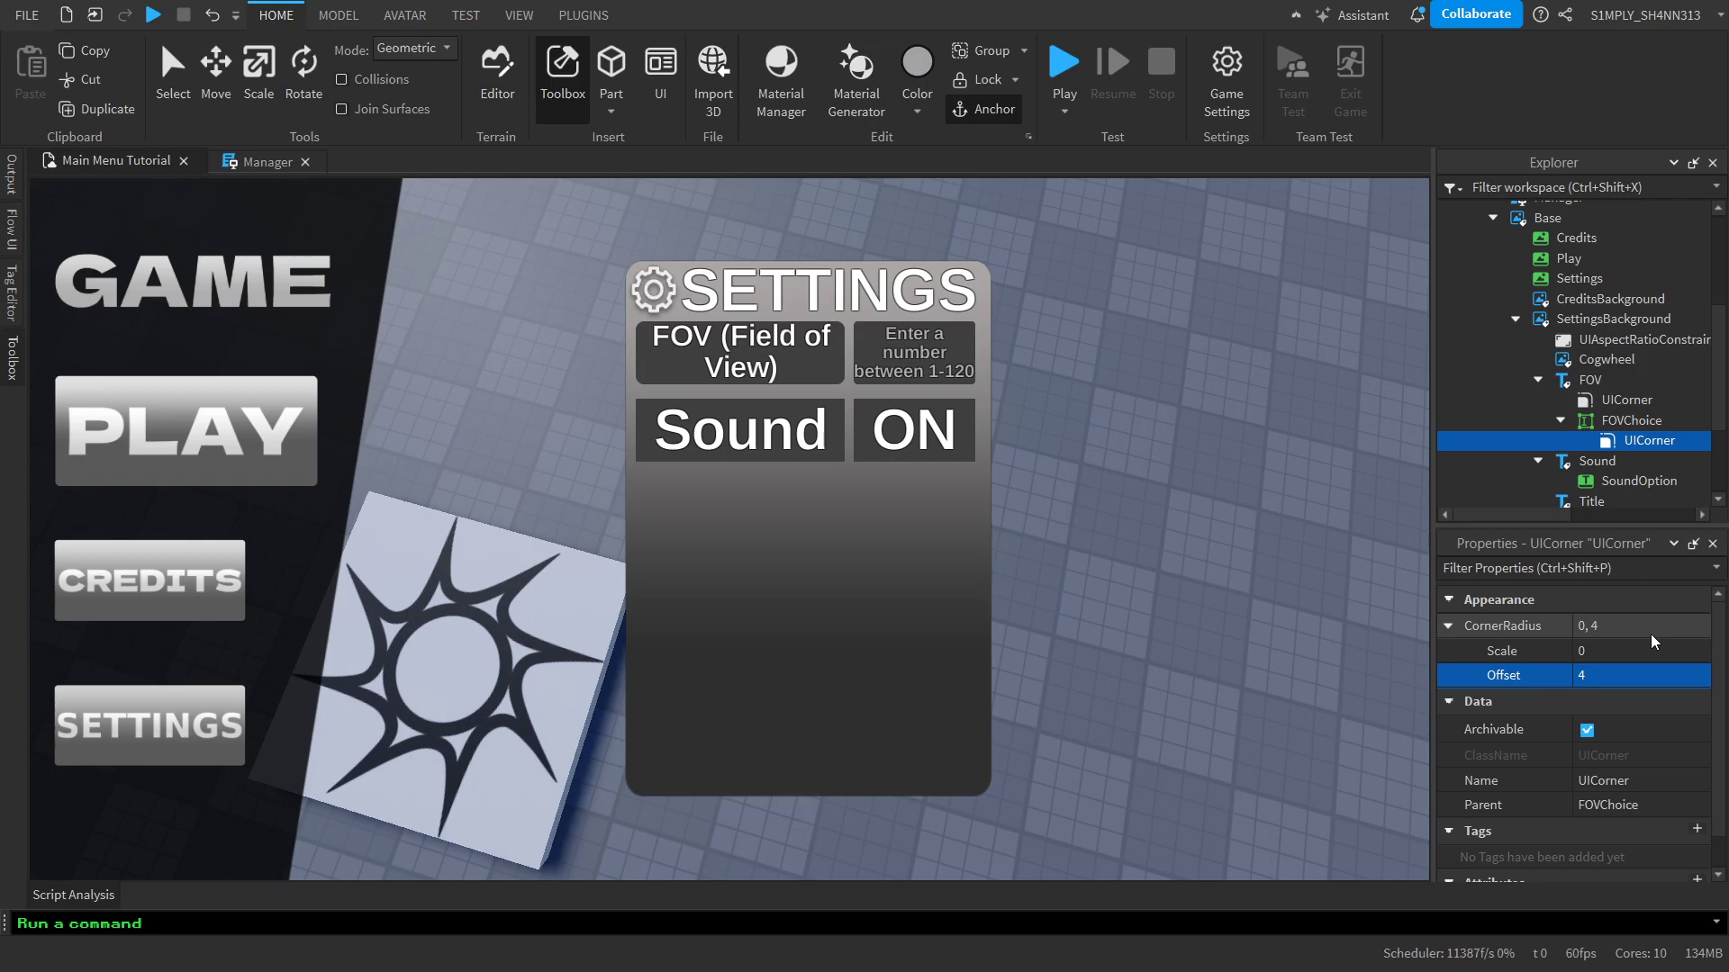
Set the corner radius offset of the FOV label's own UICorner to 4
{"action": "left_click", "coordinate": [1646, 400]}
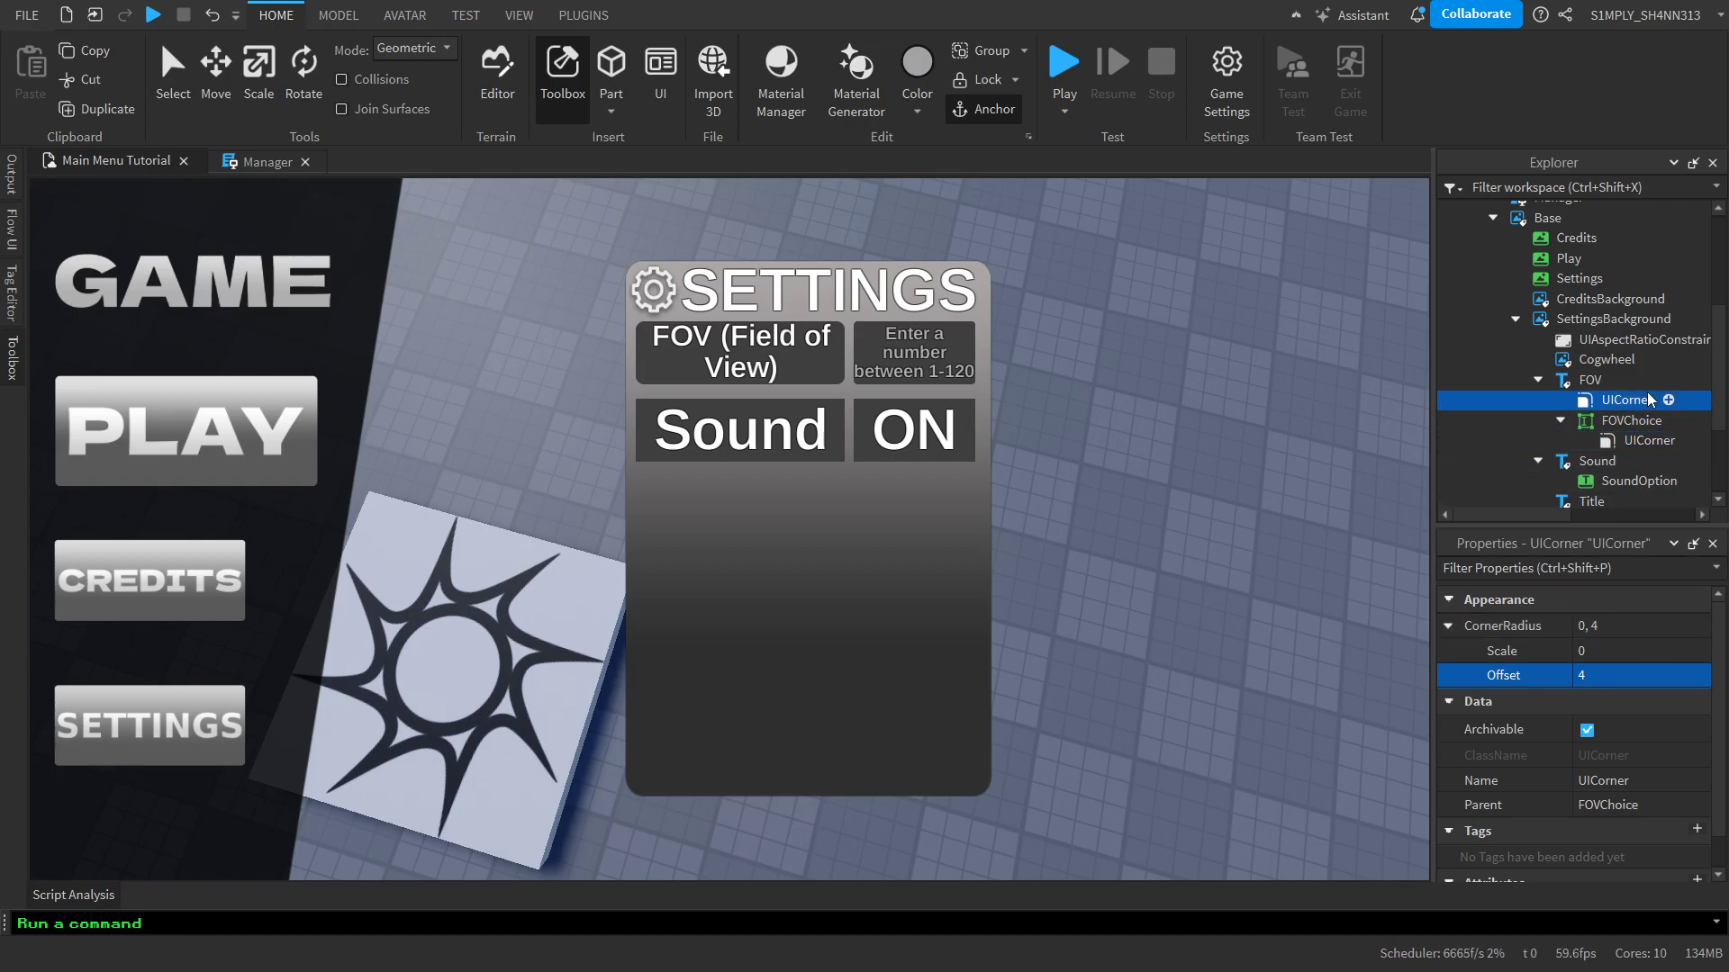
{"action": "left_click", "coordinate": [1605, 677]}
{"action": "key", "text": "Return"}
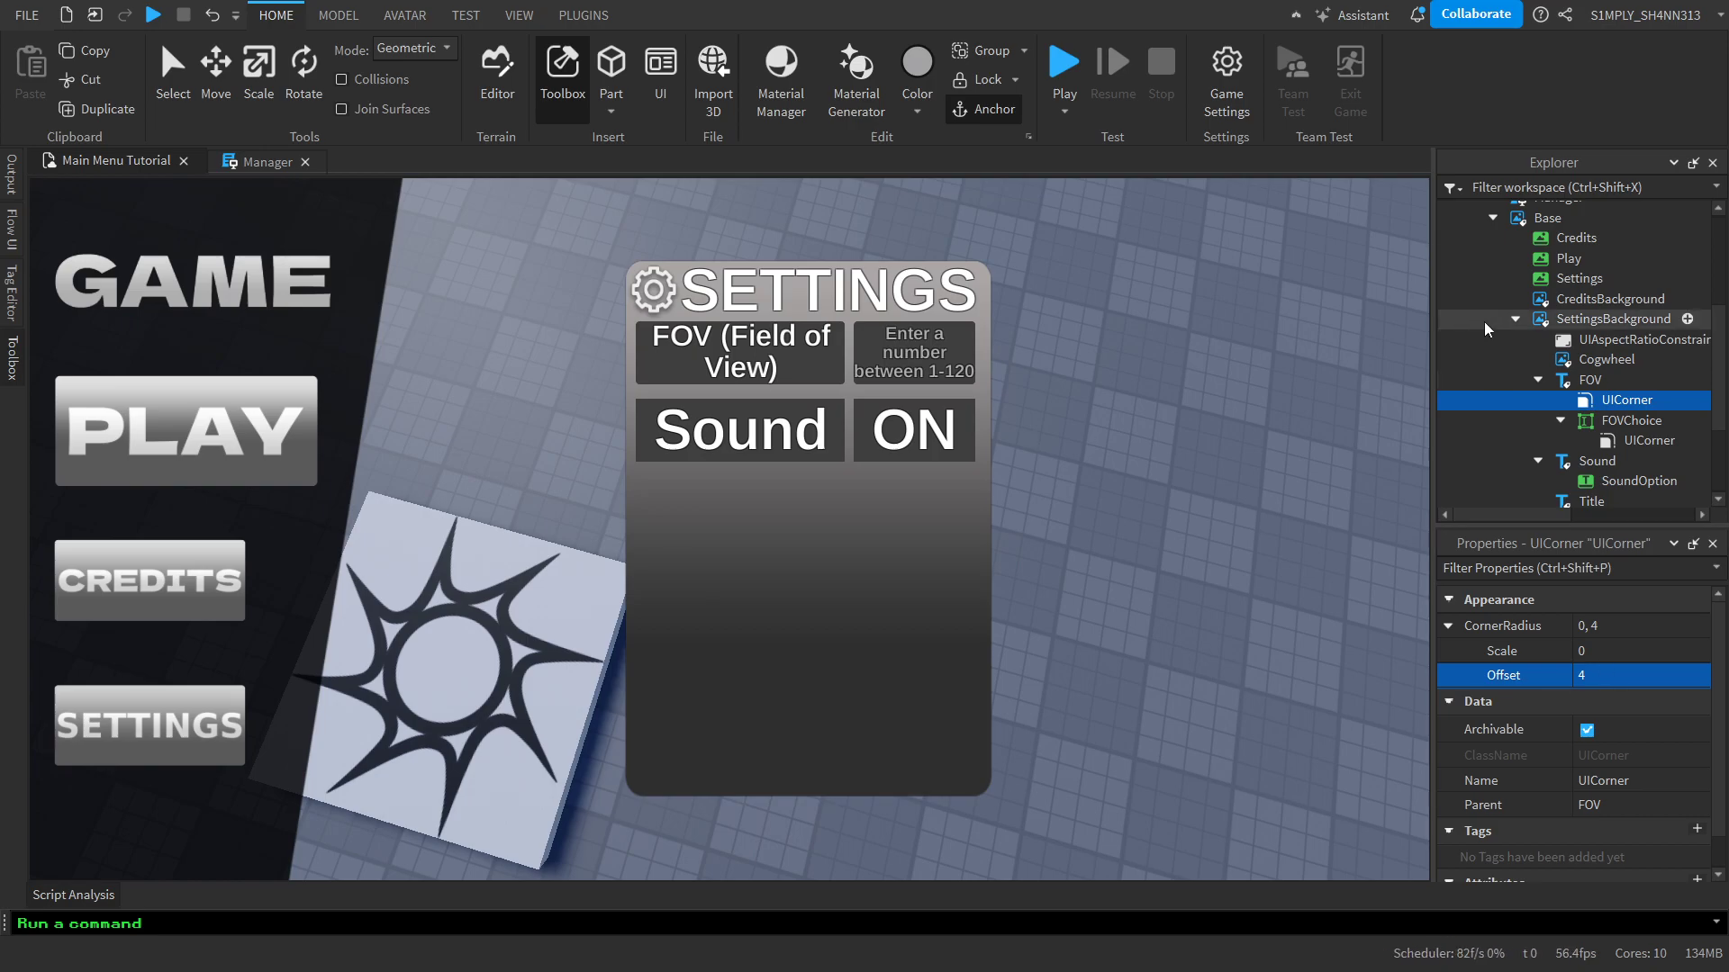
Duplicate both UICorners and move the copies into the Sound label and its SoundOption button
{"action": "left_click", "coordinate": [1614, 442], "text": "ctrl"}
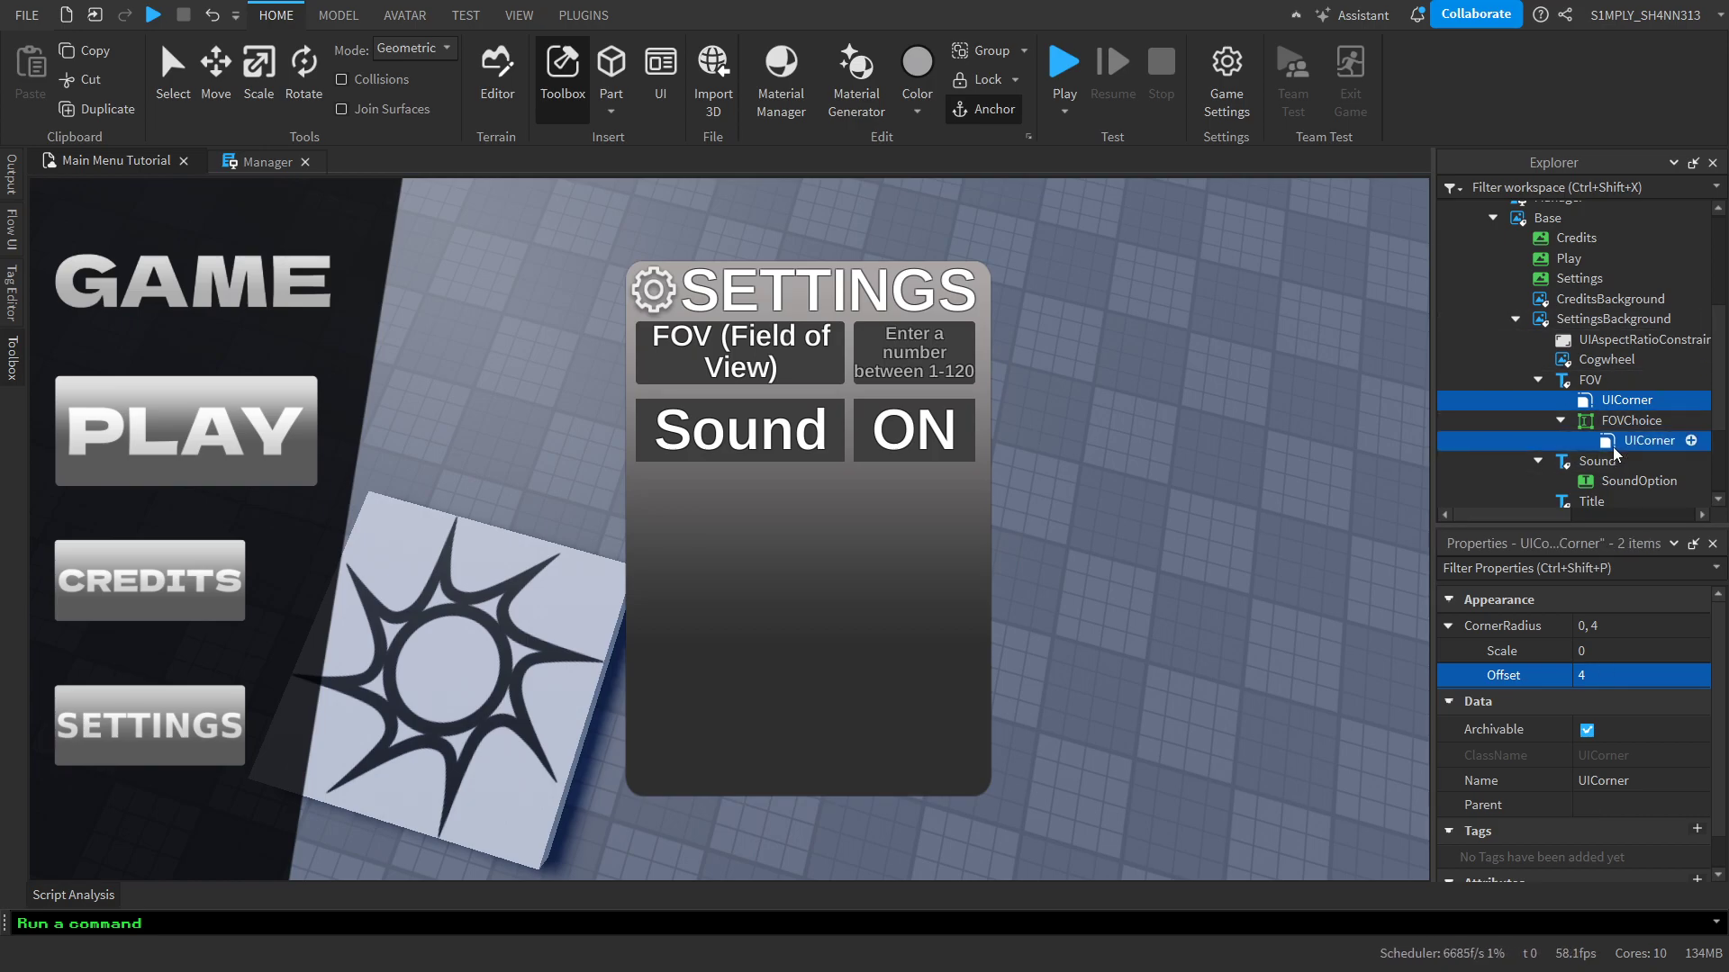
{"action": "scroll", "coordinate": [1633, 363], "scroll_direction": "down", "scroll_amount": 1}
{"action": "key", "text": "ctrl+d"}
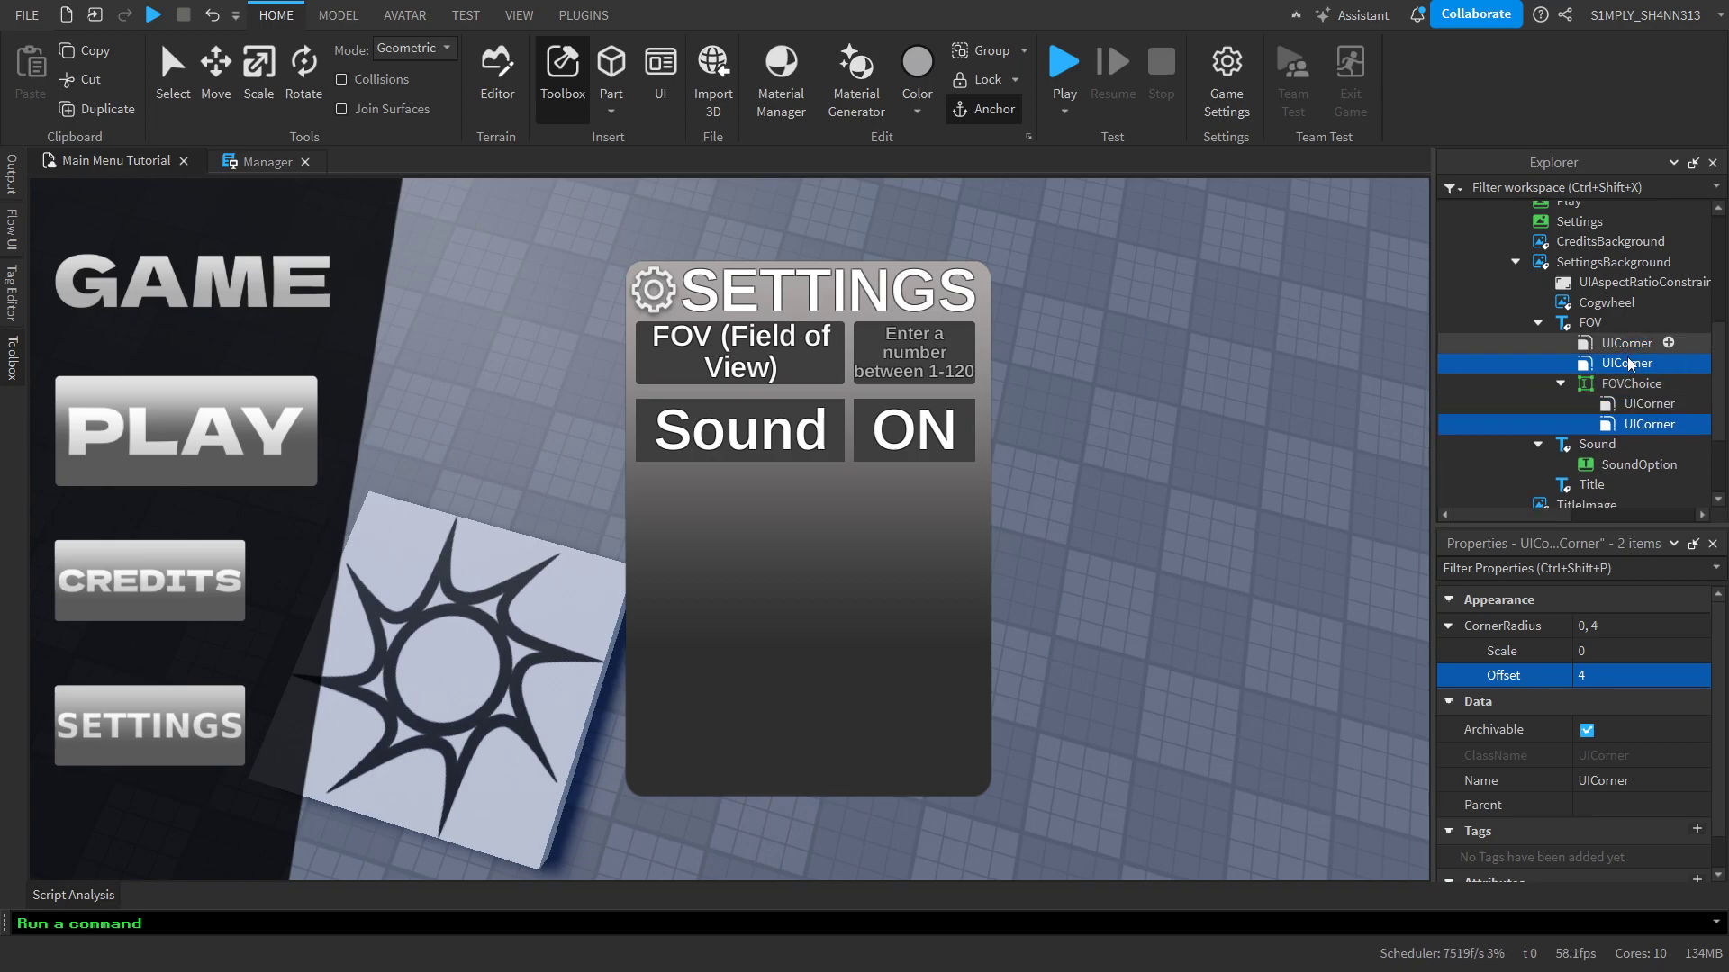
{"action": "scroll", "coordinate": [1632, 363], "scroll_direction": "down", "scroll_amount": 1}
{"action": "left_click_drag", "start_coordinate": [1632, 310], "coordinate": [1632, 407]}
{"action": "left_click", "coordinate": [1607, 348]}
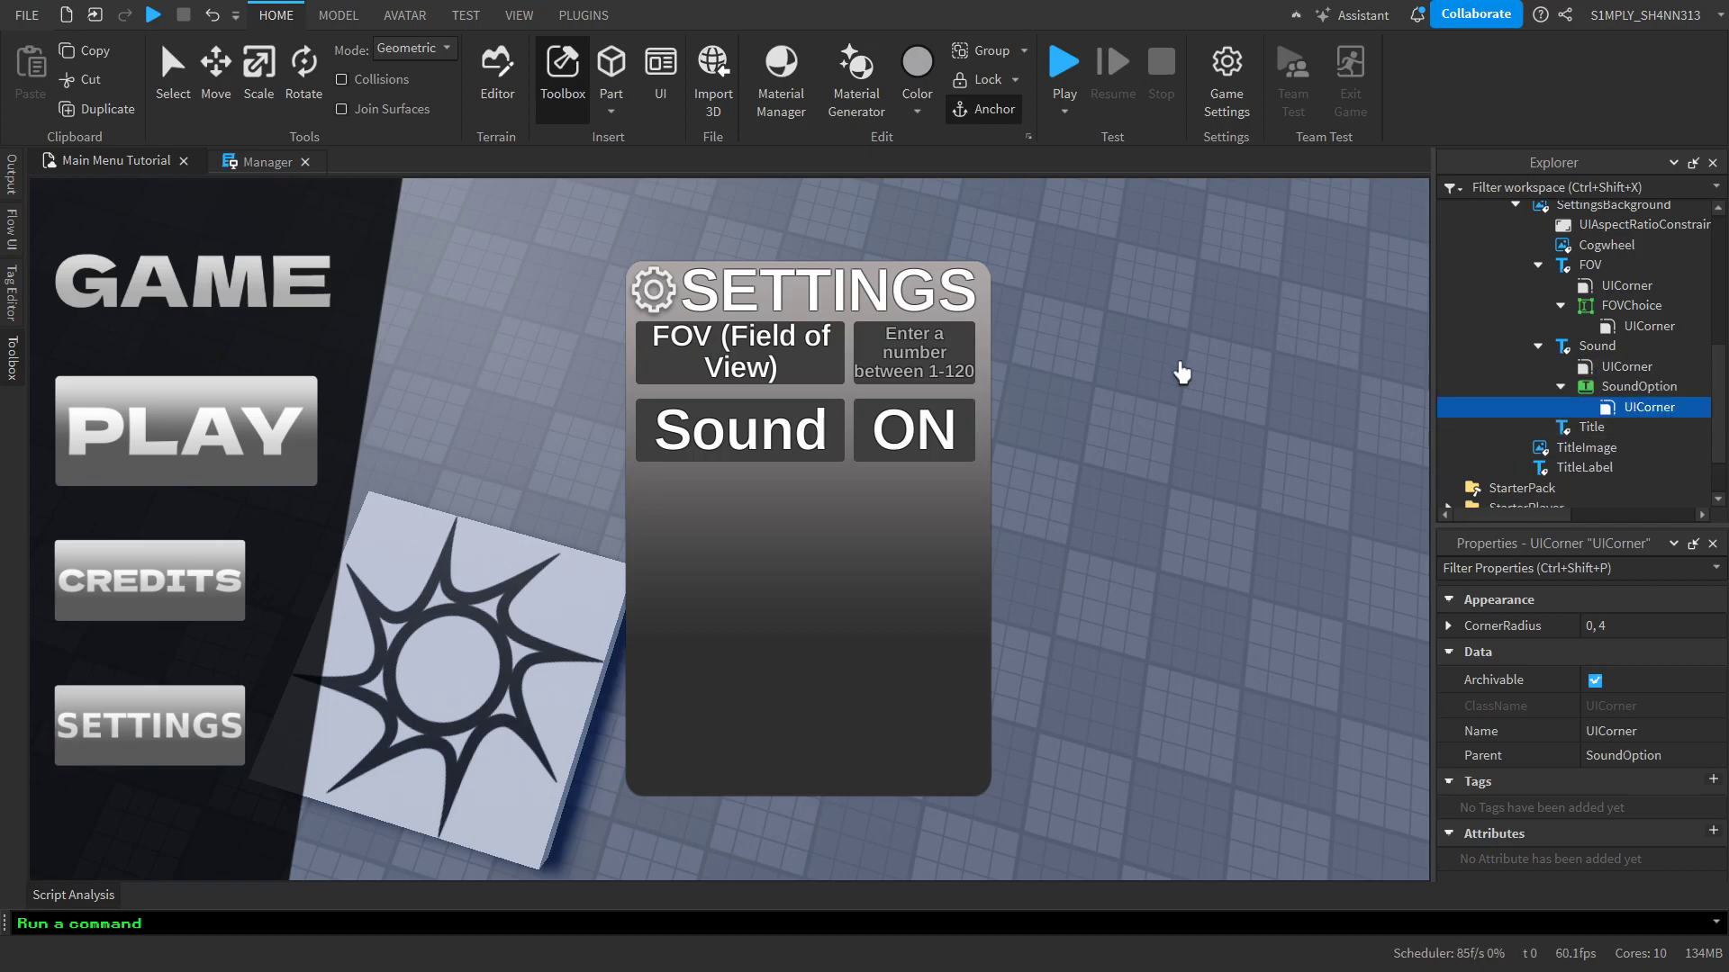
{"action": "left_click", "coordinate": [1184, 370]}
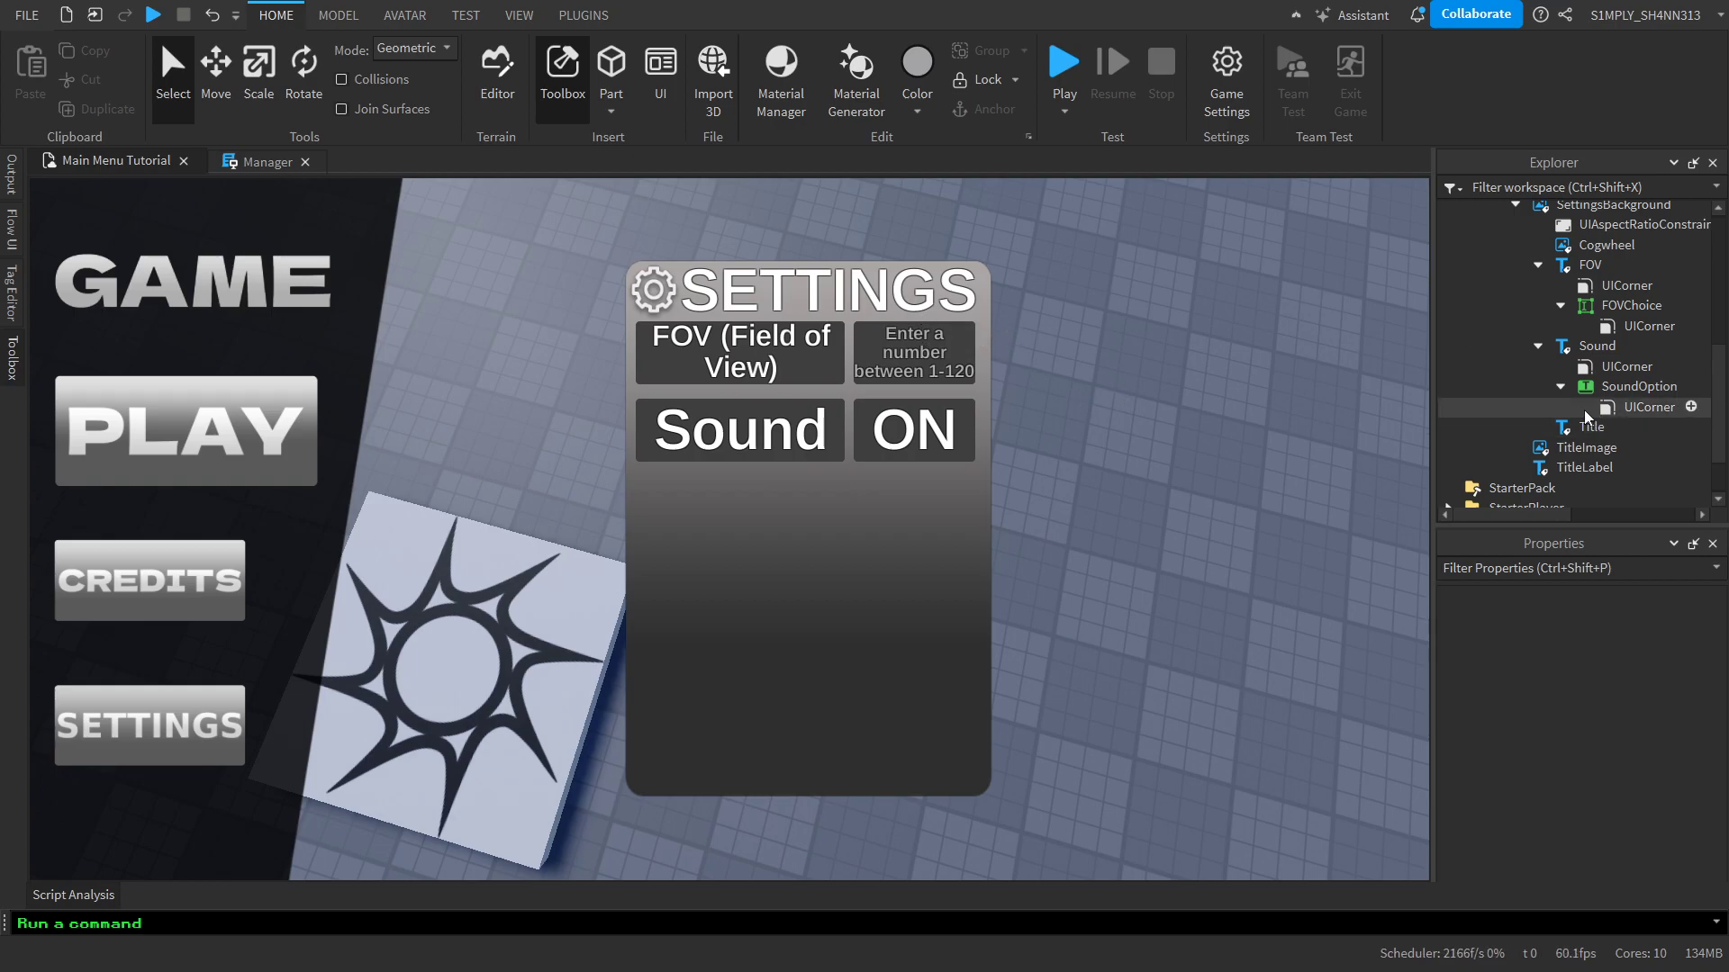
Collapse the FOV and Sound labels with their FOVChoice and SoundOption children in the object hierarchy
{"action": "left_click", "coordinate": [1562, 387]}
{"action": "left_click", "coordinate": [1561, 306]}
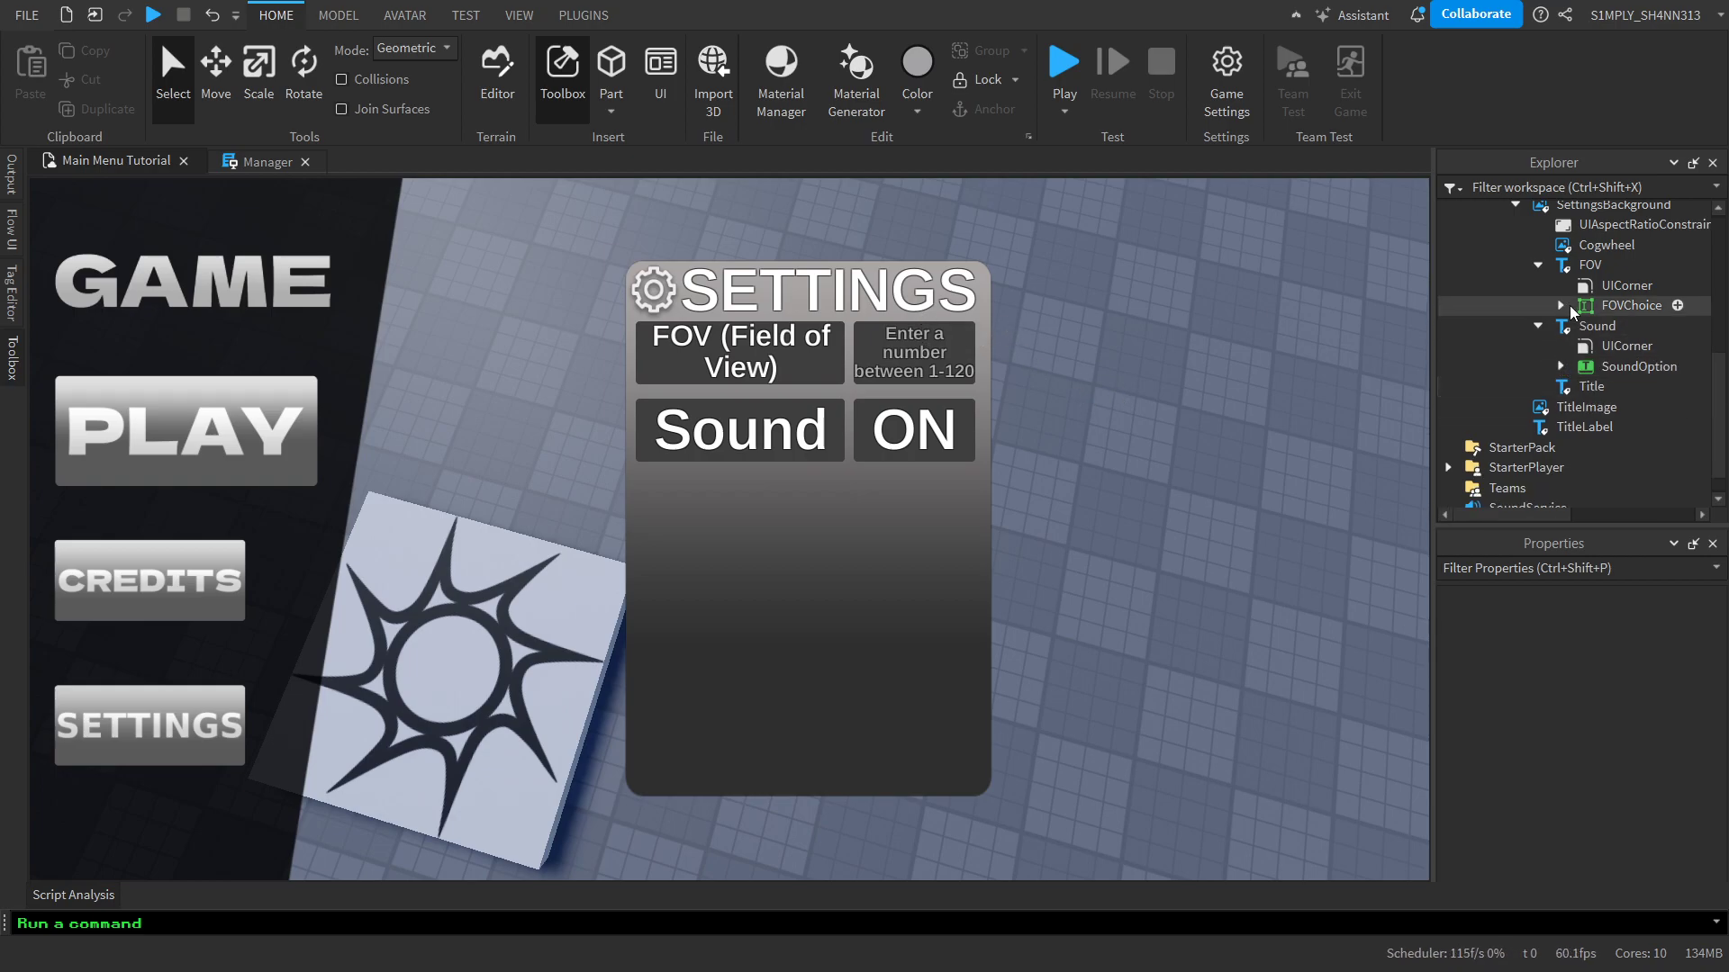
{"action": "left_click", "coordinate": [1537, 326]}
{"action": "left_click", "coordinate": [1538, 305]}
{"action": "left_click", "coordinate": [1558, 253]}
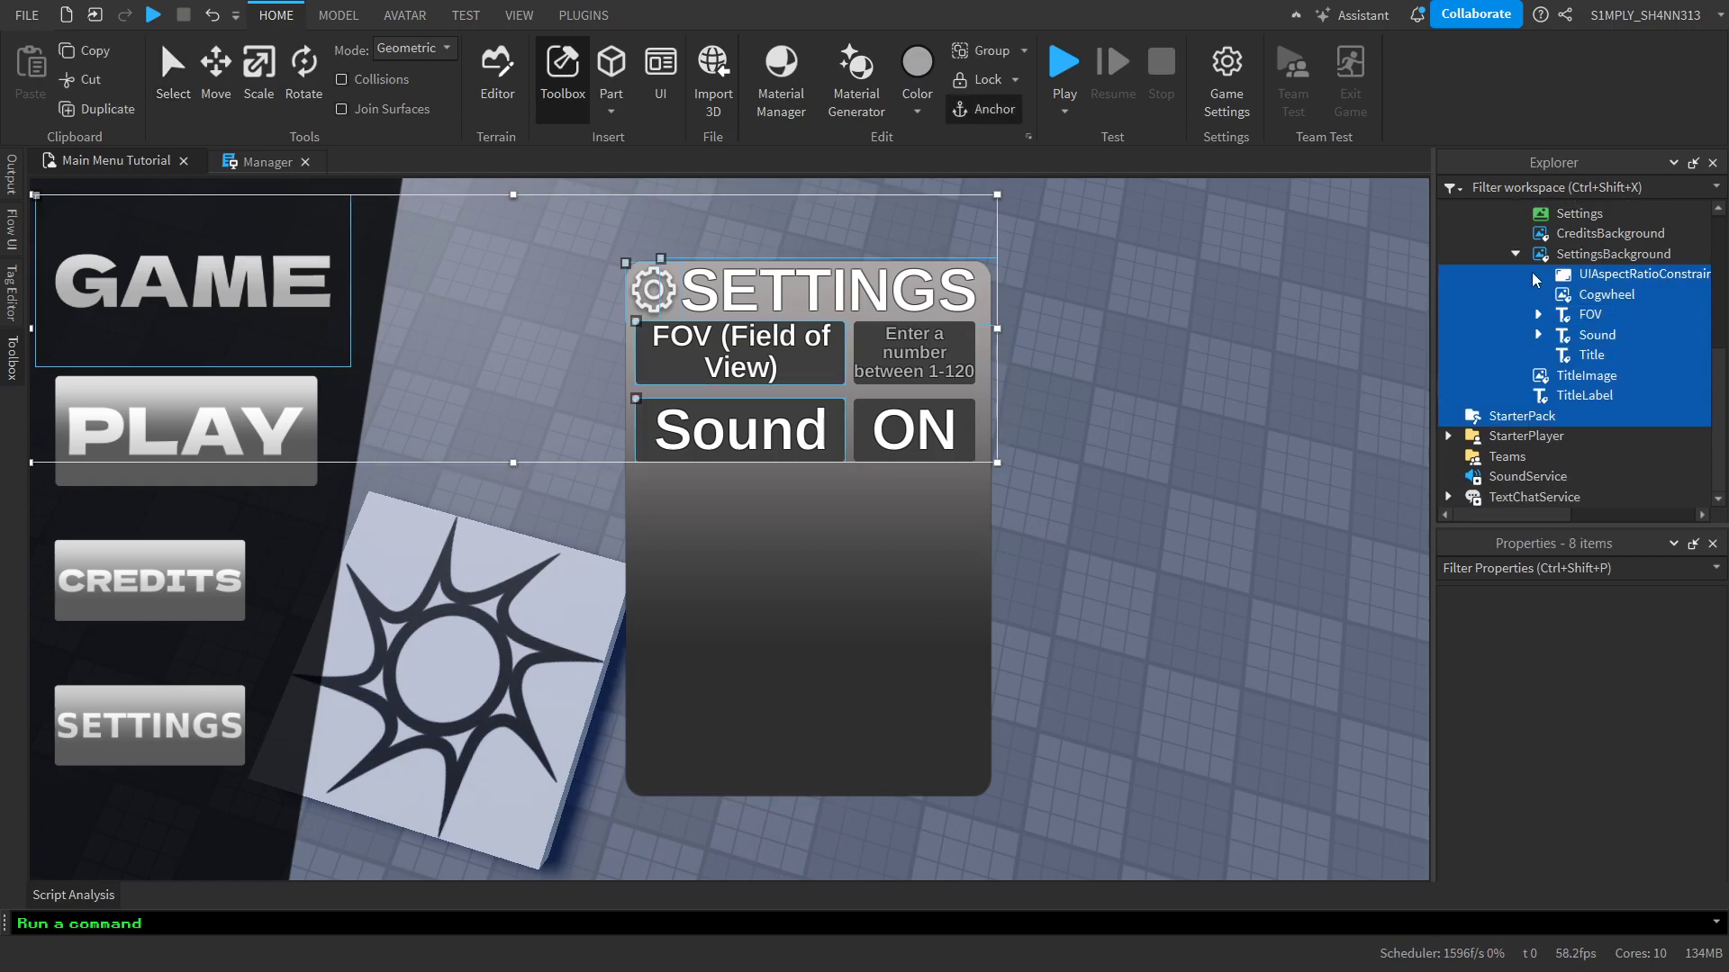
Check the settings panel's layout in device emulation on the iPad 7th Generation, then exit the emulation
{"action": "left_click", "coordinate": [479, 11]}
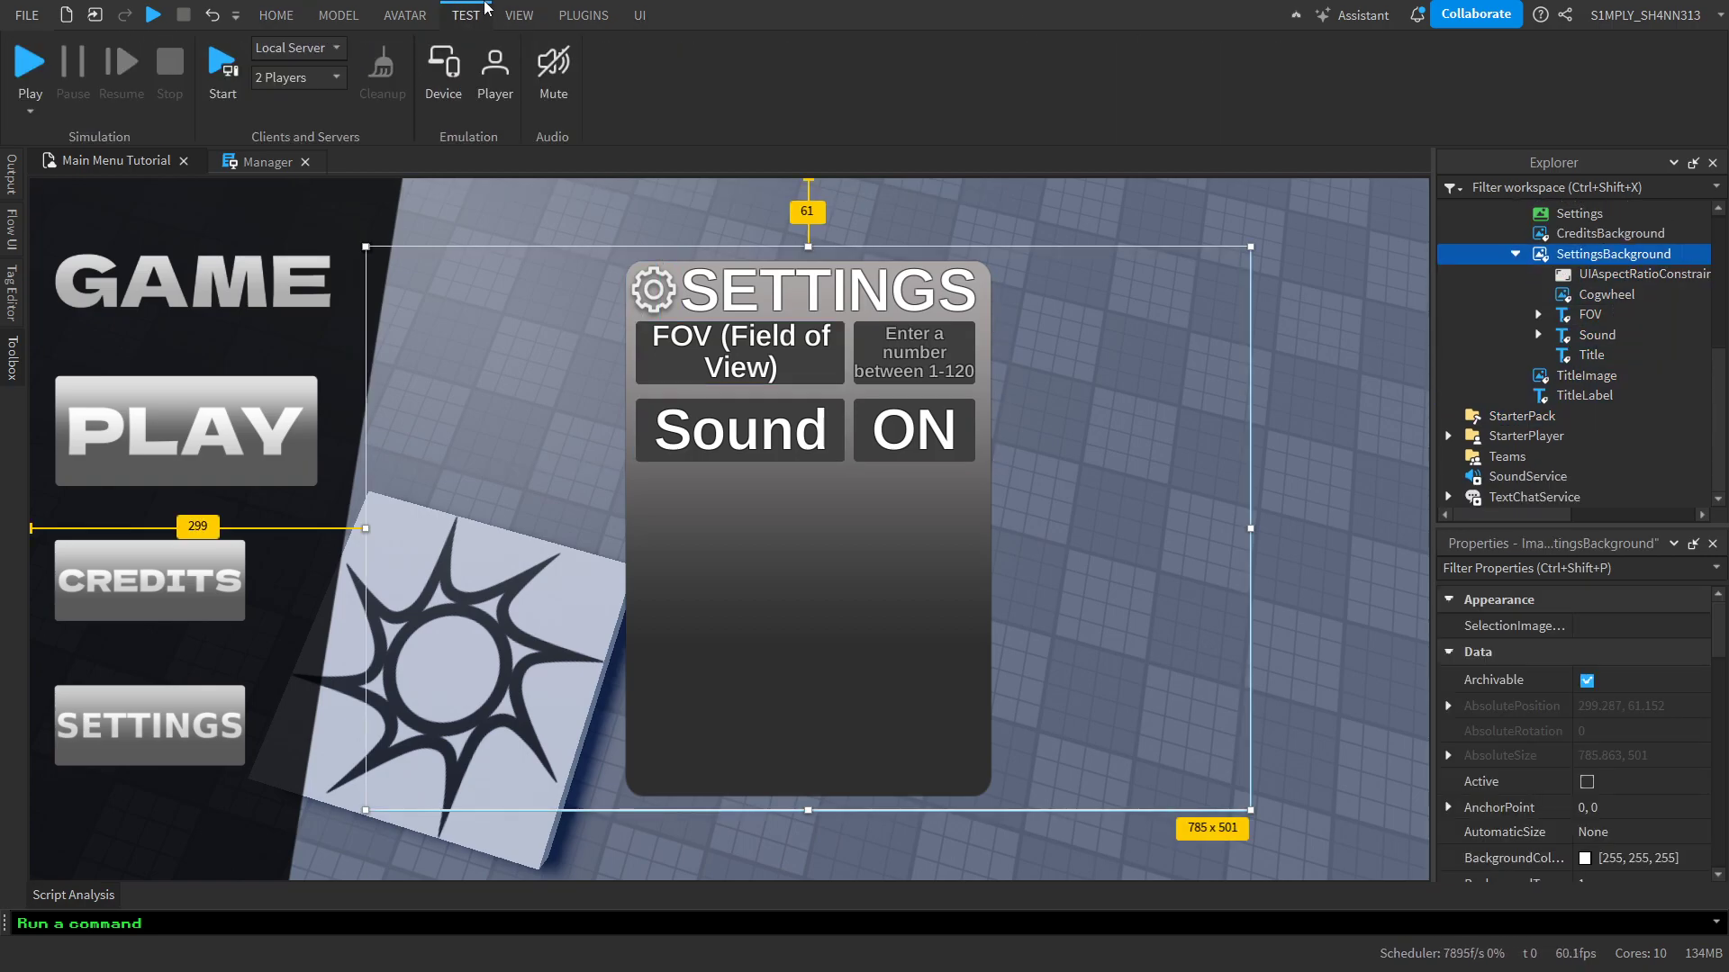
{"action": "left_click", "coordinate": [994, 212]}
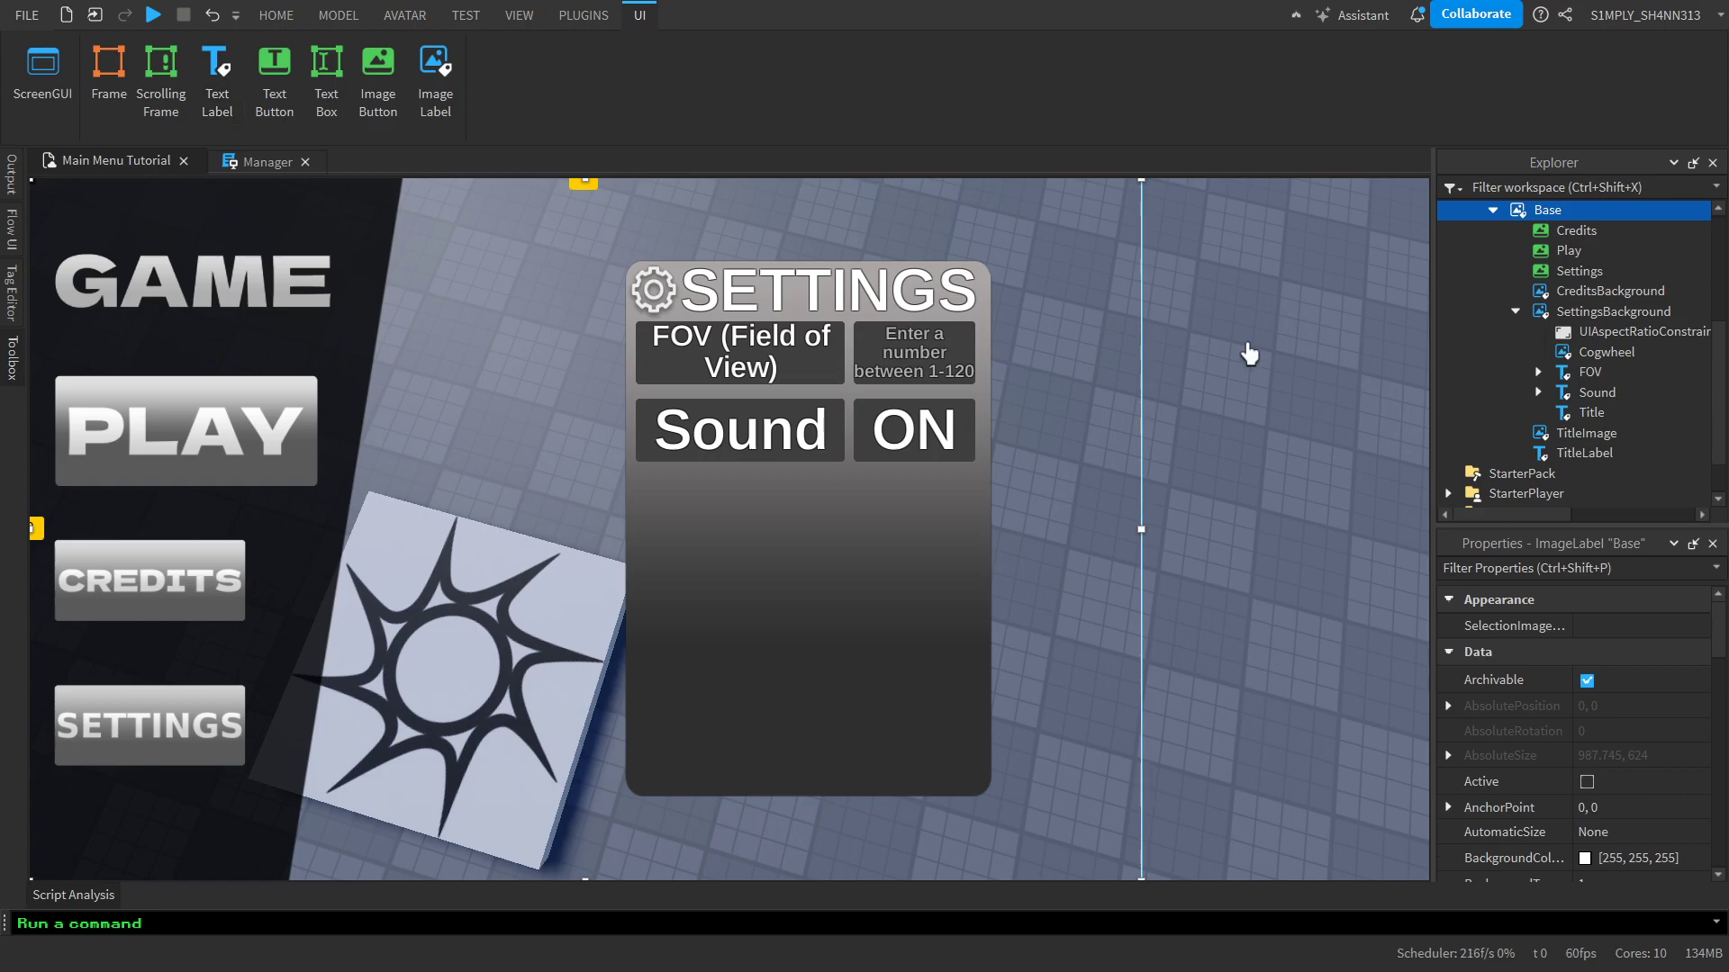
{"action": "left_click", "coordinate": [1247, 347]}
{"action": "left_click", "coordinate": [444, 8]}
{"action": "left_click", "coordinate": [1418, 259]}
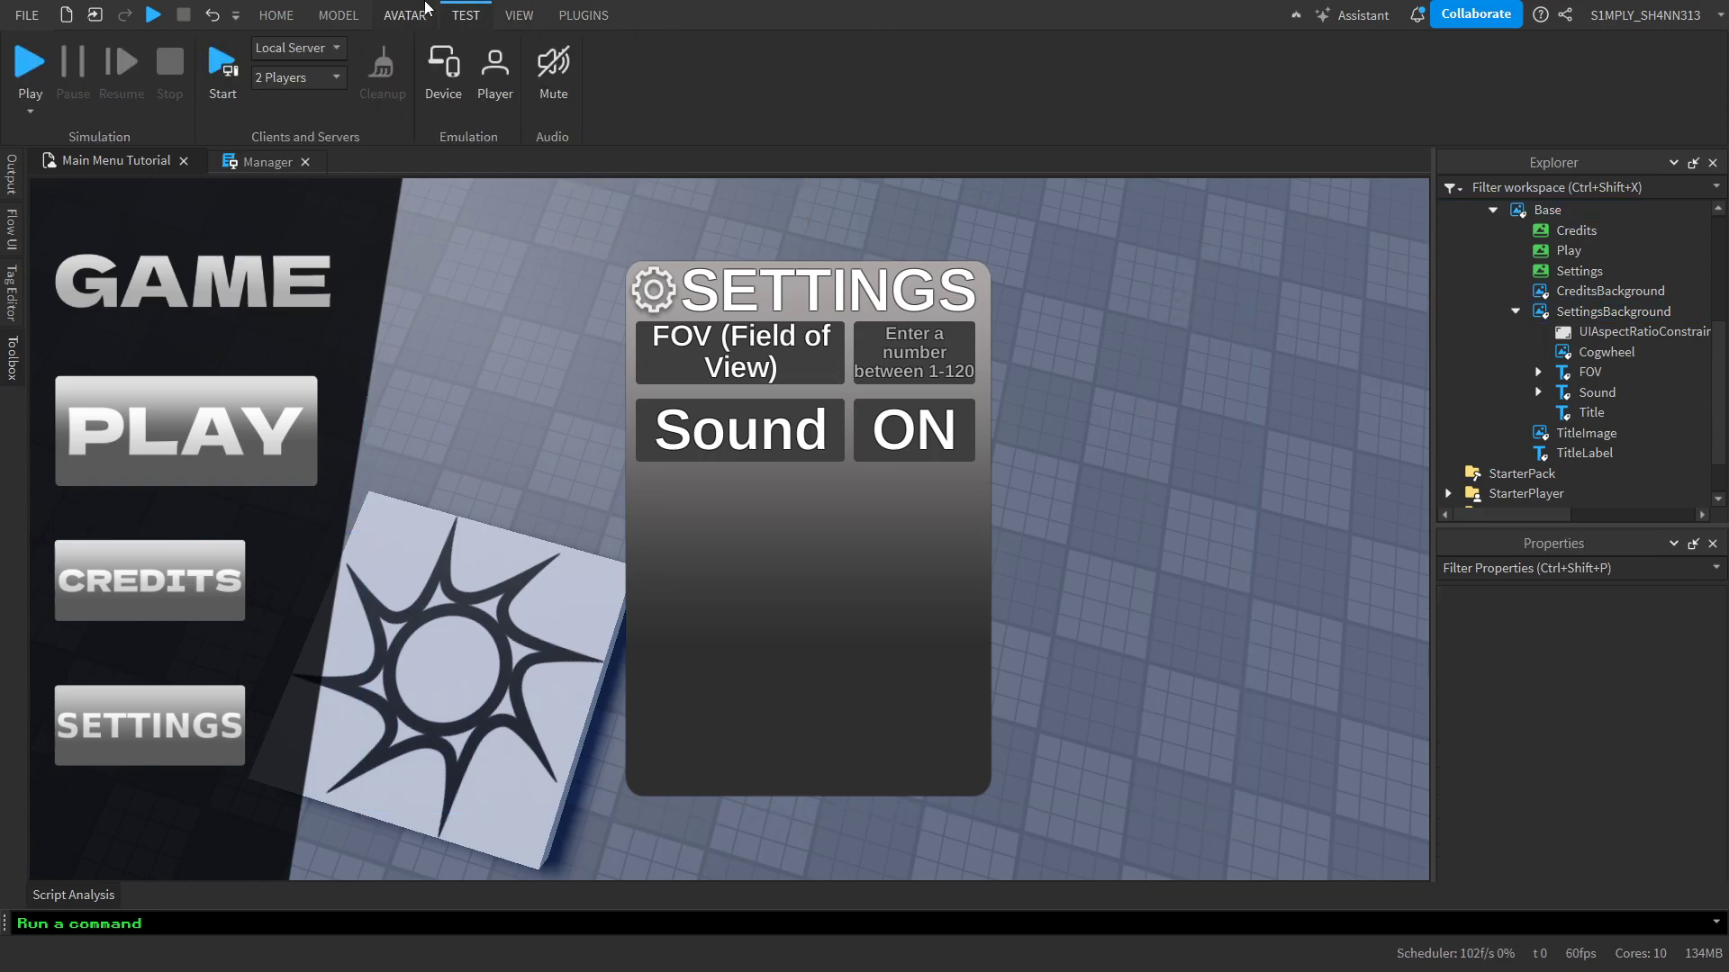
{"action": "left_click", "coordinate": [455, 68]}
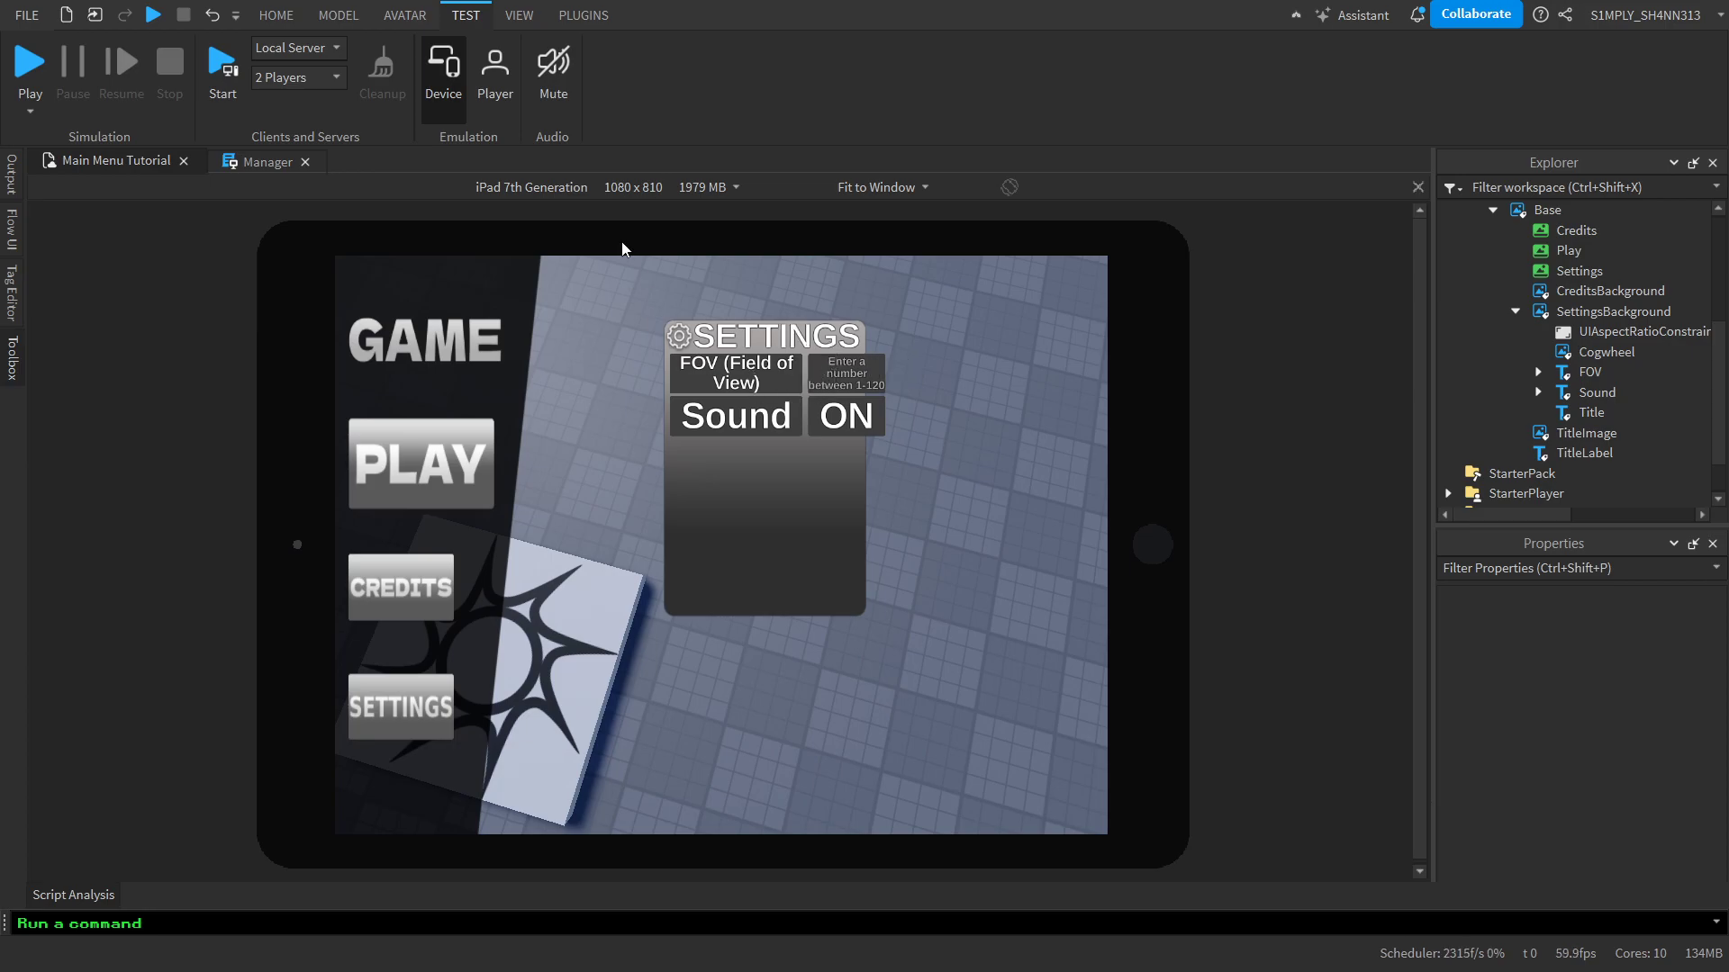
{"action": "left_click", "coordinate": [459, 99]}
Convert the FOV label's position and size to Scale with AutoScale Lite's unit conversion
{"action": "double_click", "coordinate": [1564, 377]}
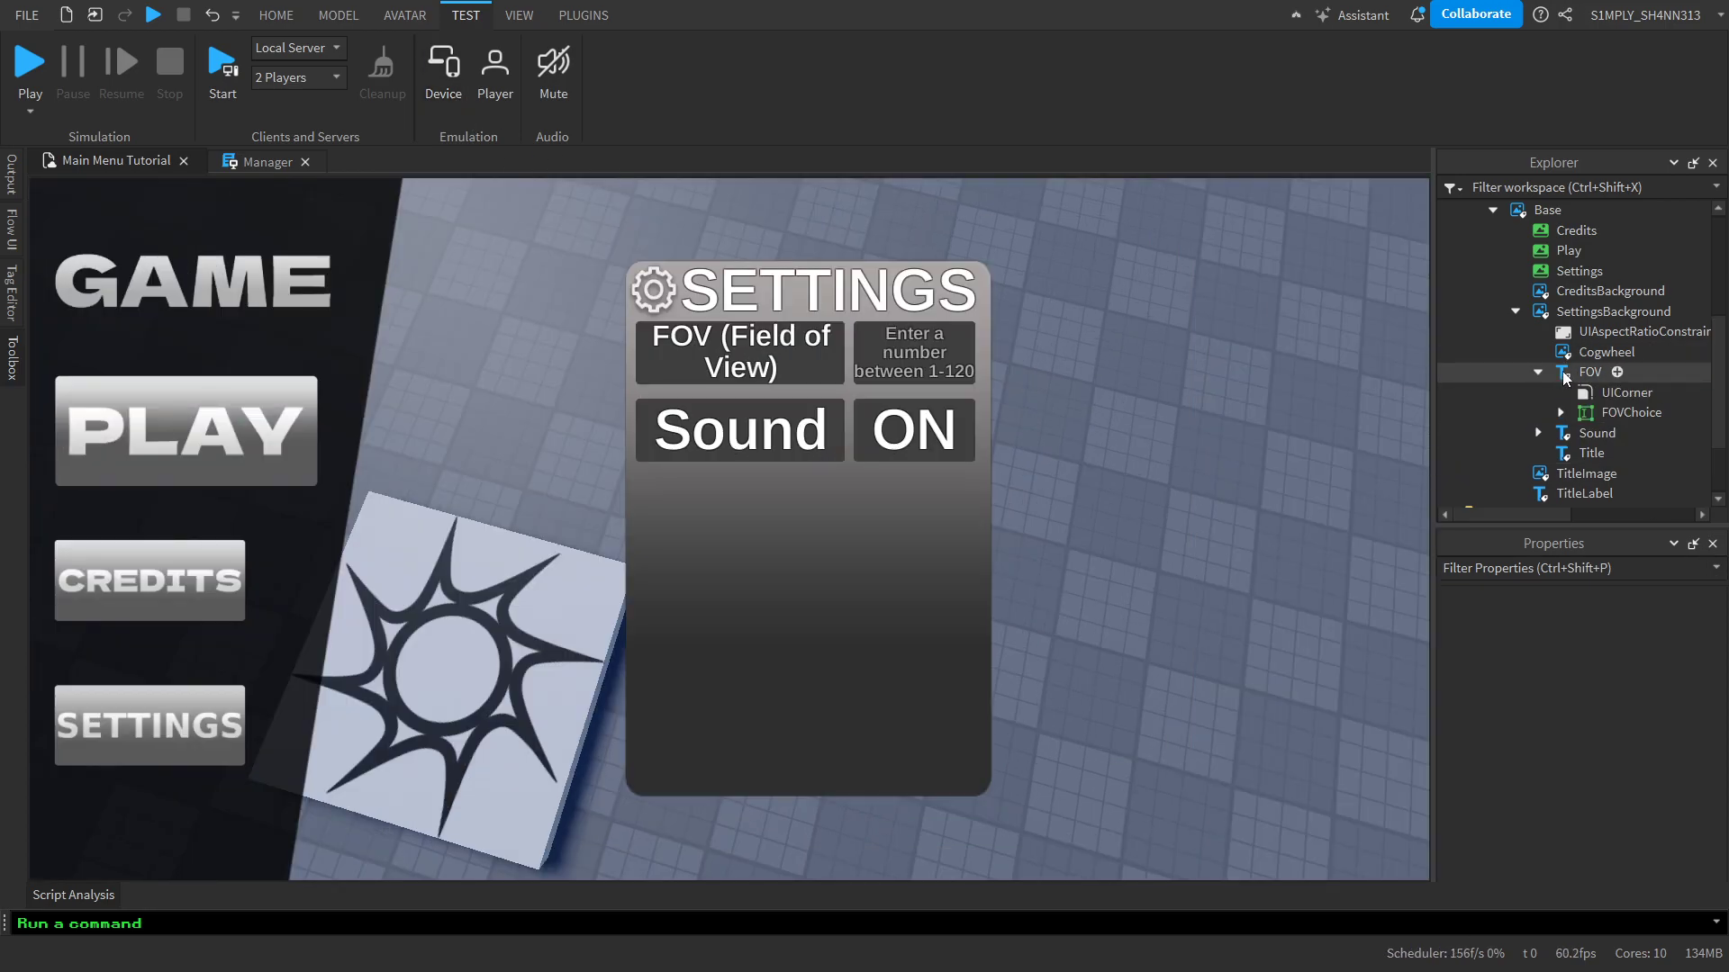
{"action": "left_click", "coordinate": [583, 15]}
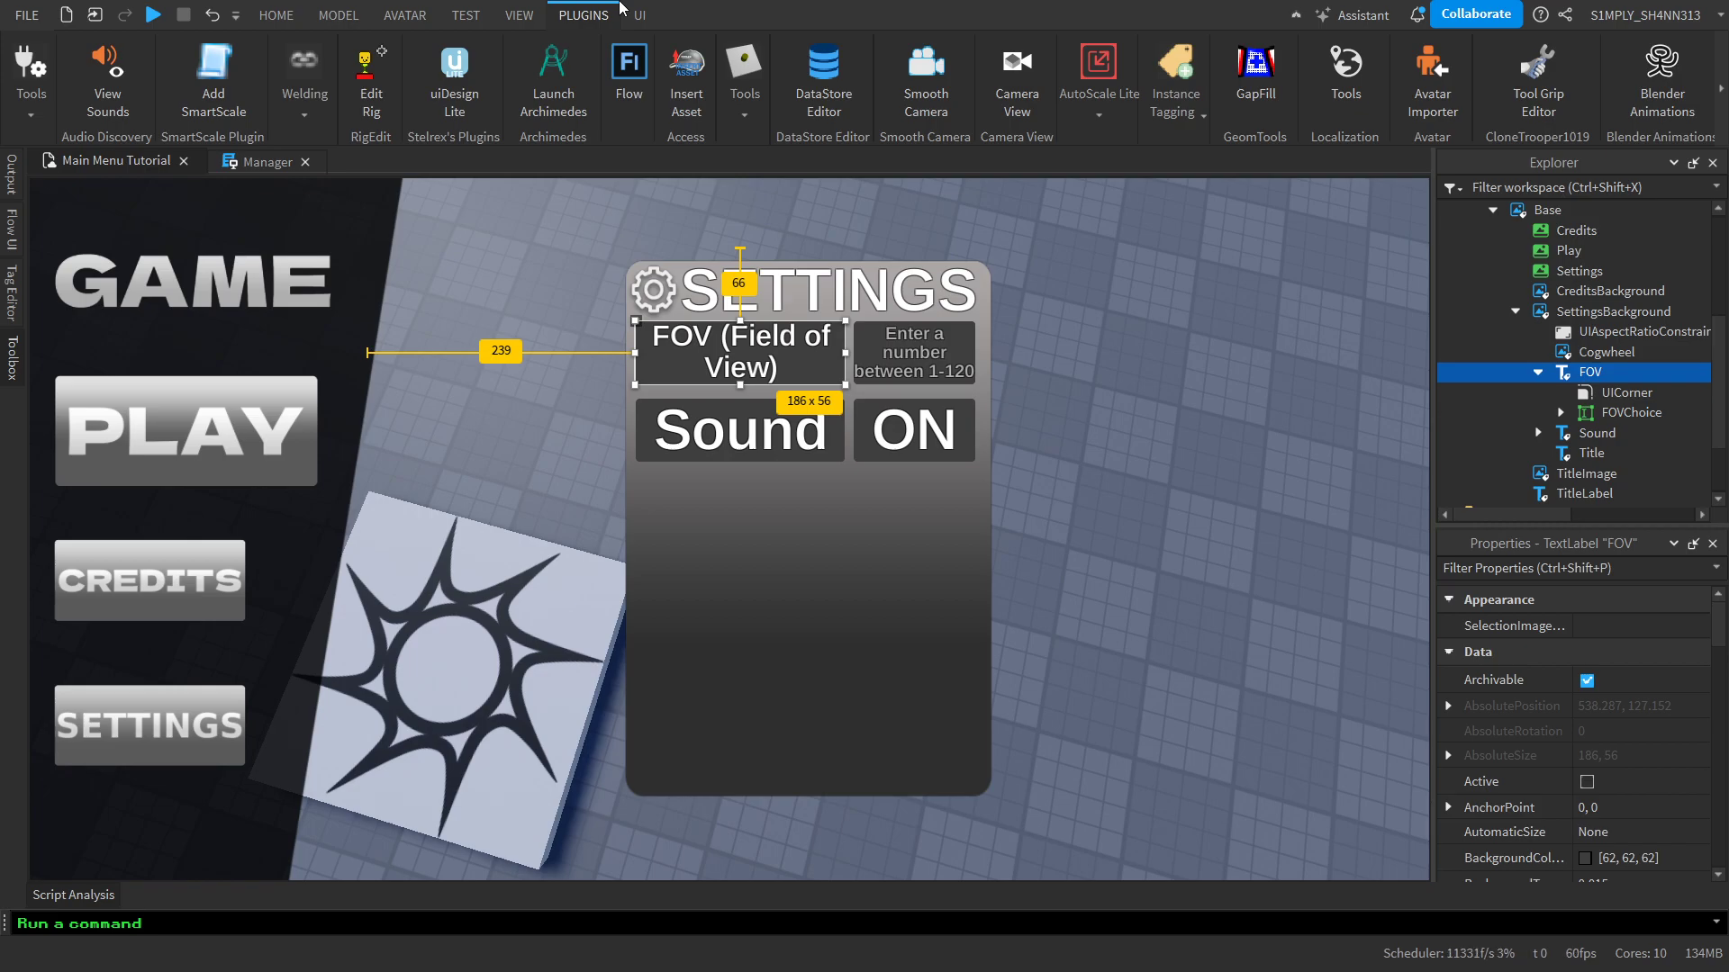
{"action": "left_click", "coordinate": [1098, 94]}
{"action": "left_click", "coordinate": [1186, 185]}
{"action": "left_click", "coordinate": [1201, 255]}
{"action": "left_click", "coordinate": [1221, 331]}
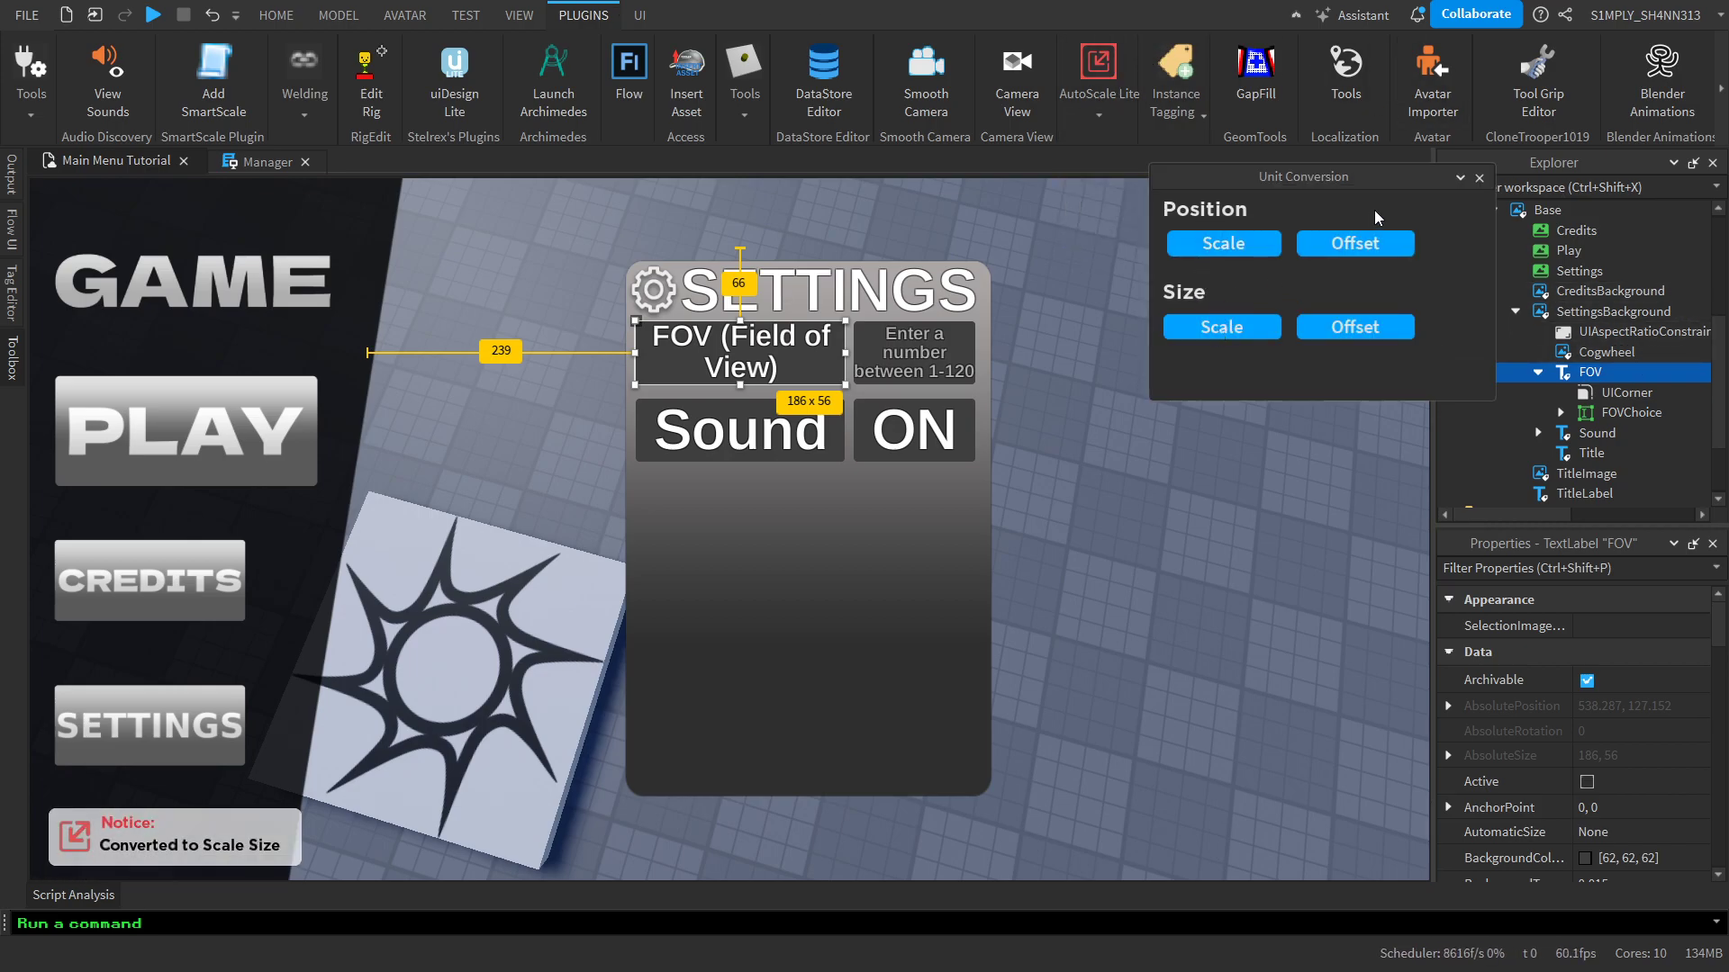
{"action": "left_click", "coordinate": [1477, 177]}
Convert the FOVChoice text box's position and size to Scale with AutoScale Lite's unit conversion
{"action": "left_click", "coordinate": [1591, 412]}
{"action": "left_click", "coordinate": [583, 16]}
{"action": "left_click", "coordinate": [1099, 95]}
{"action": "left_click", "coordinate": [1187, 185]}
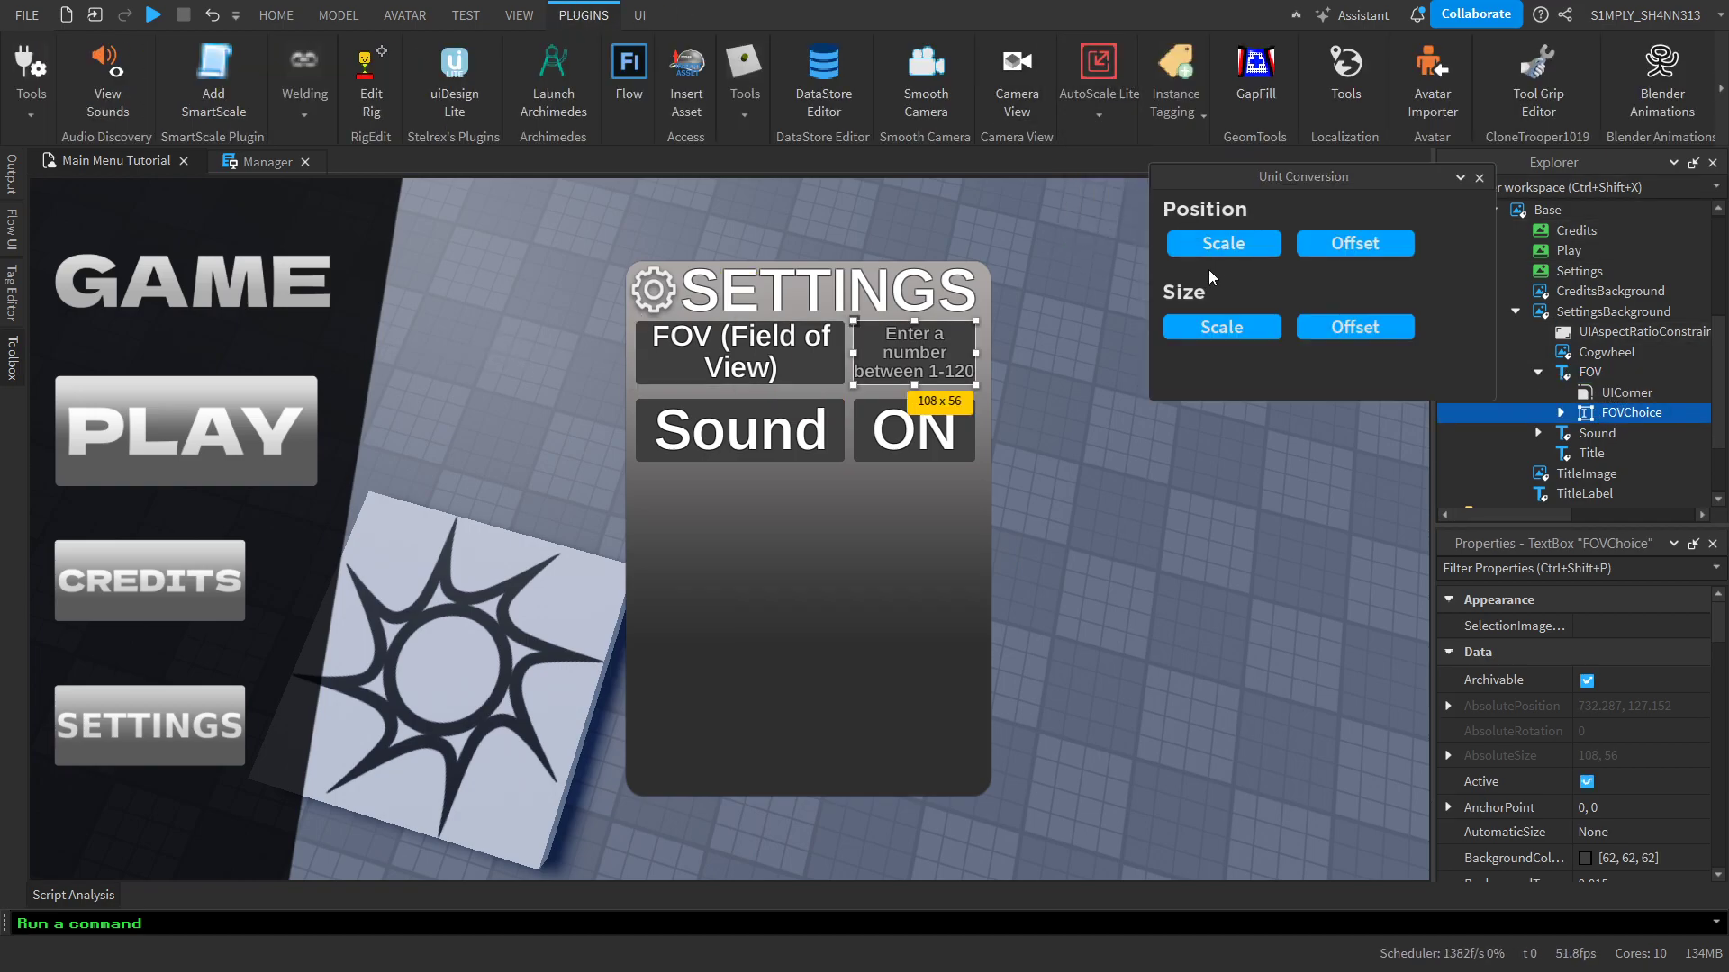
{"action": "left_click", "coordinate": [1216, 249]}
{"action": "left_click", "coordinate": [1221, 329]}
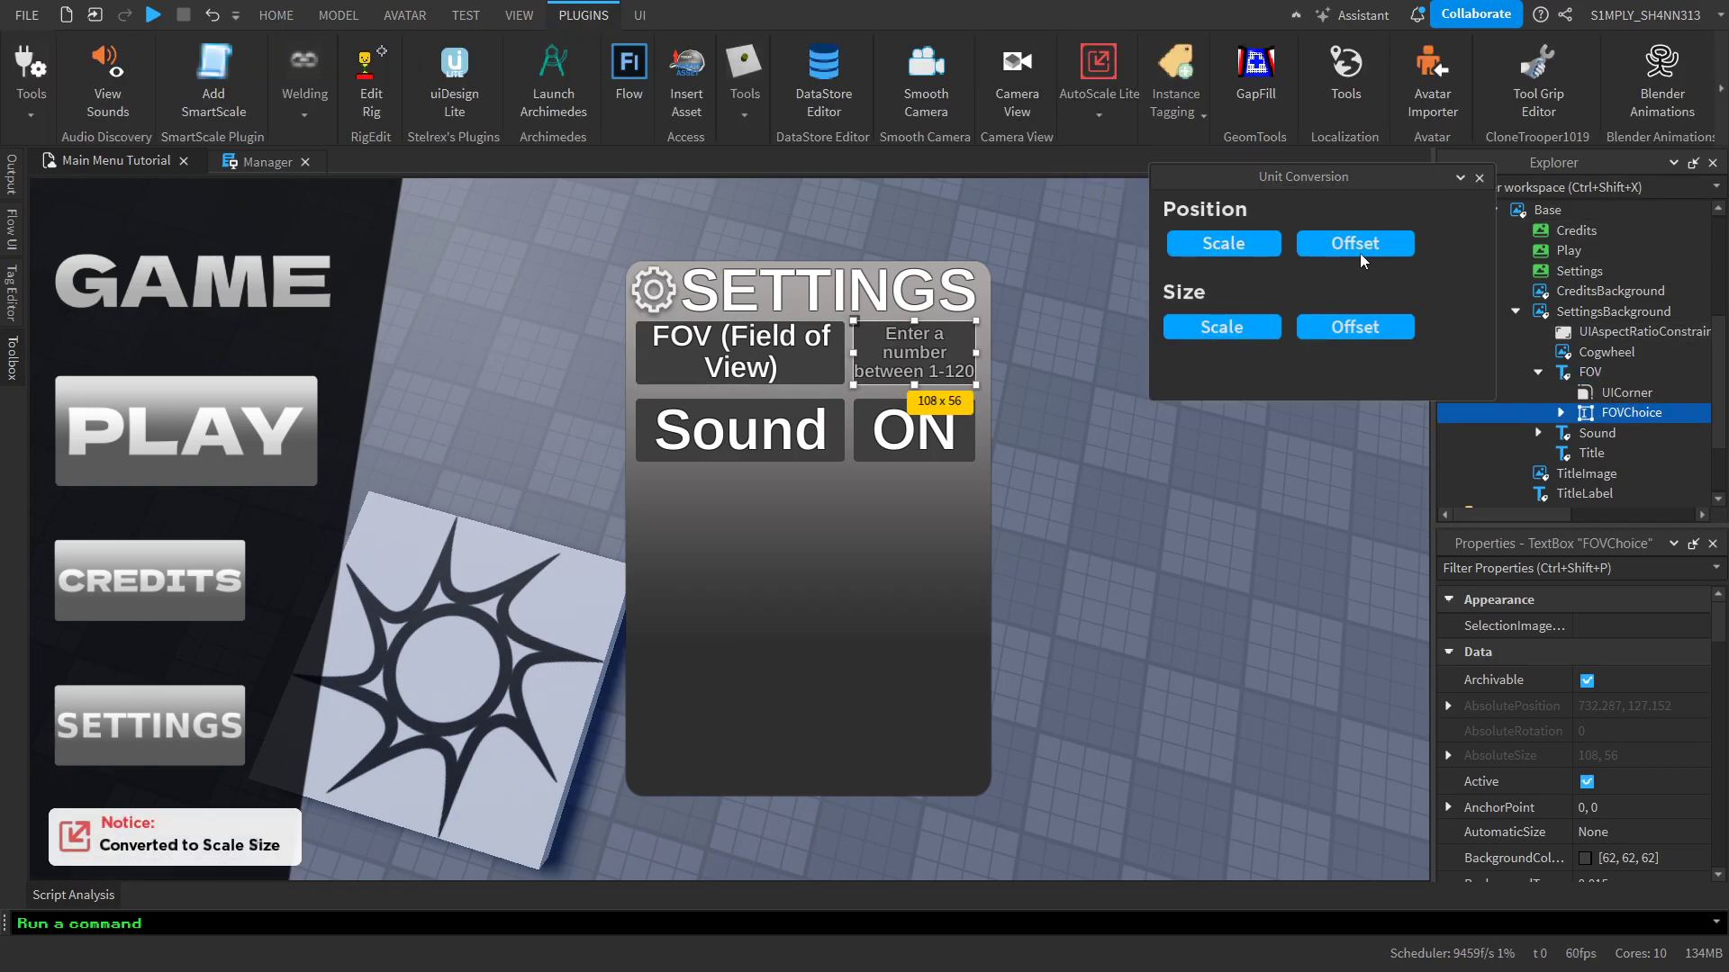
{"action": "left_click", "coordinate": [1479, 177]}
Convert the Sound label's position and size to Scale with AutoScale Lite's unit conversion
{"action": "scroll", "coordinate": [1593, 320], "scroll_direction": "down", "scroll_amount": 1}
{"action": "left_click", "coordinate": [1599, 375]}
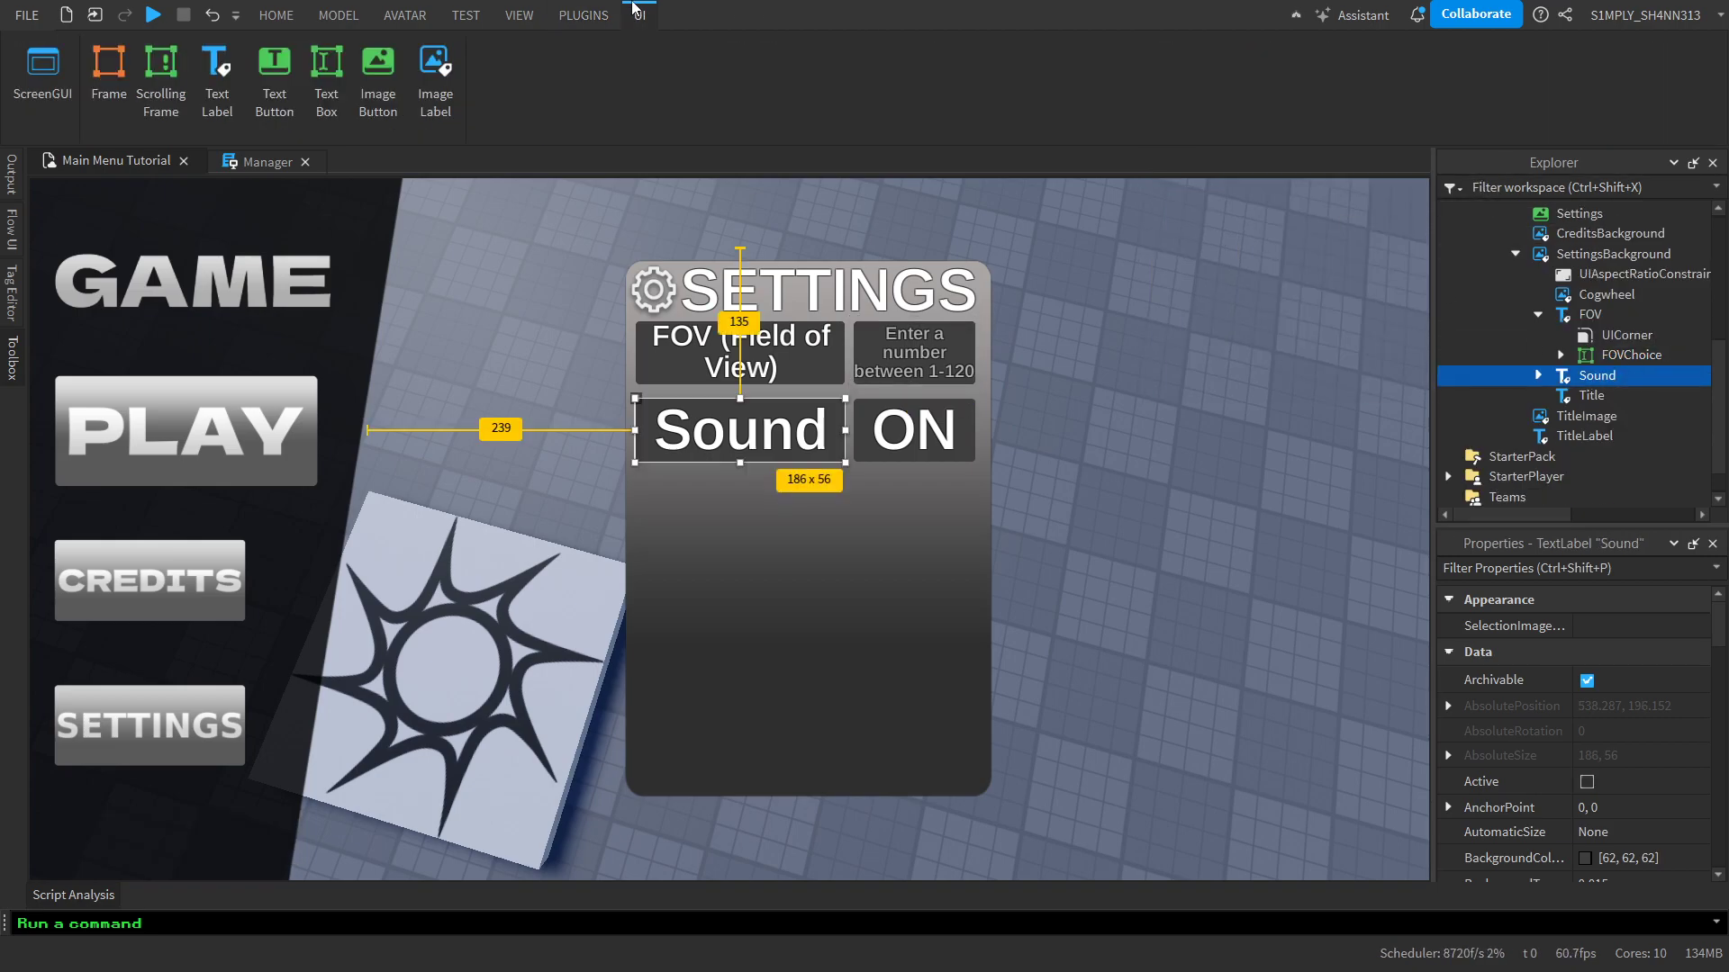
{"action": "left_click", "coordinate": [583, 15]}
{"action": "left_click", "coordinate": [1099, 100]}
{"action": "left_click", "coordinate": [1182, 185]}
{"action": "left_click", "coordinate": [1216, 245]}
{"action": "left_click", "coordinate": [1262, 329]}
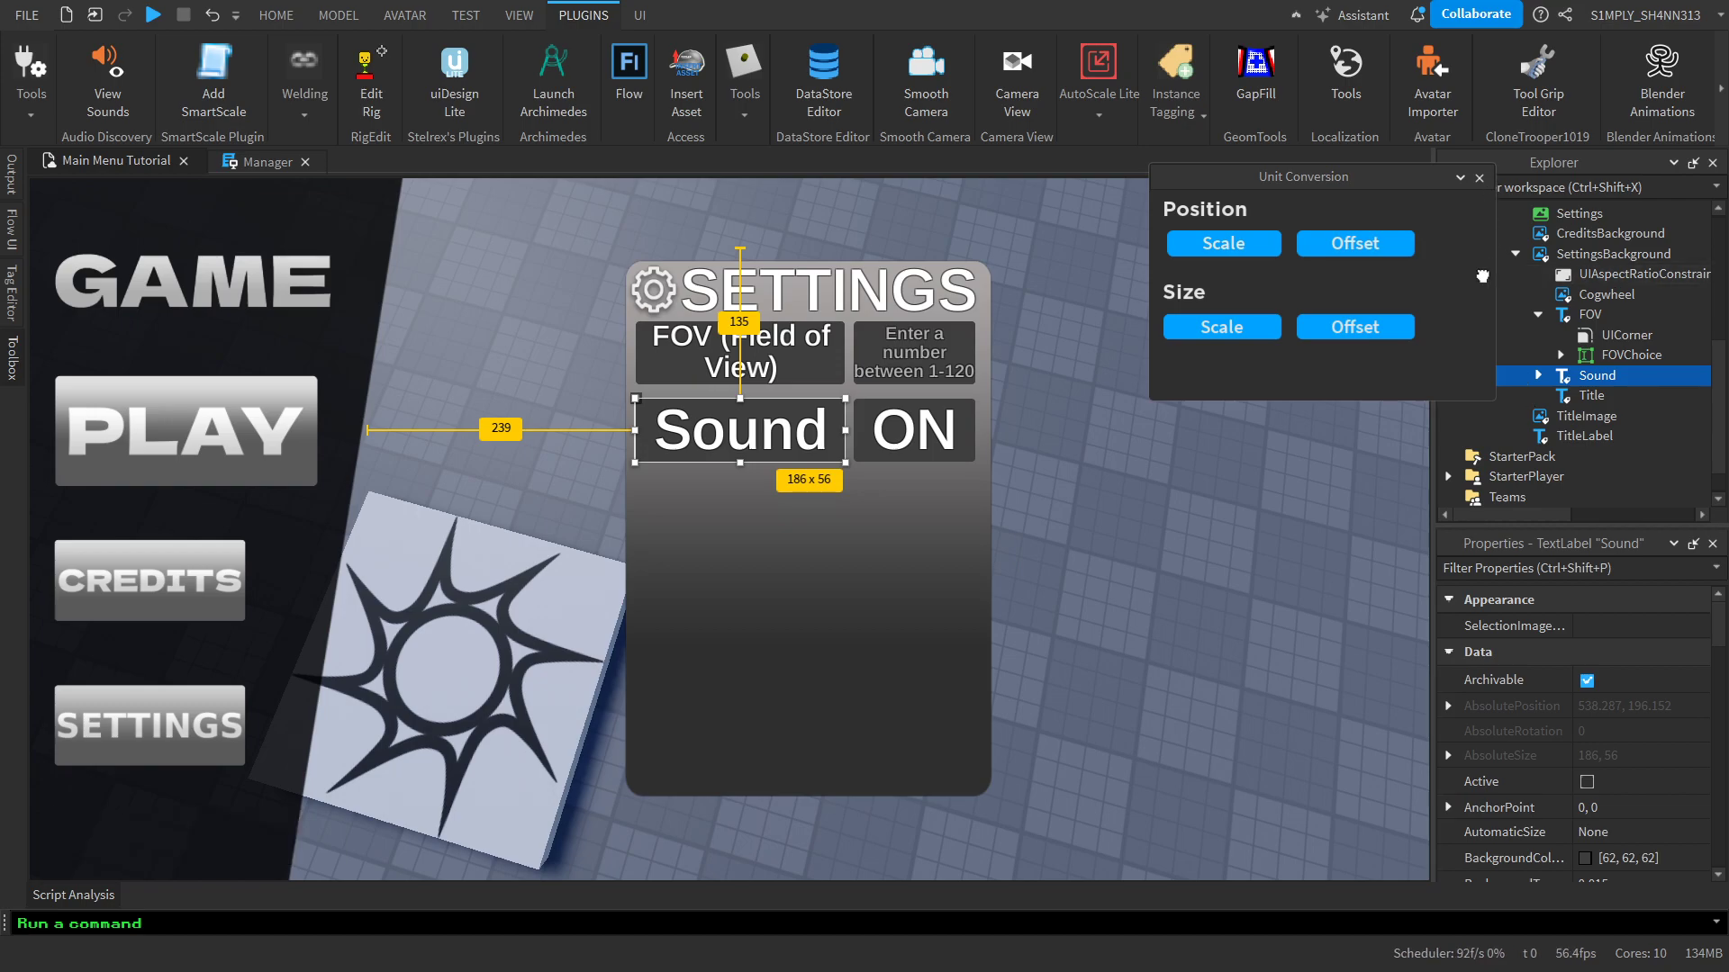
Convert the SoundOption button's position and size to Scale and close the unit conversion window
{"action": "left_click", "coordinate": [1538, 376]}
{"action": "left_click", "coordinate": [1639, 416]}
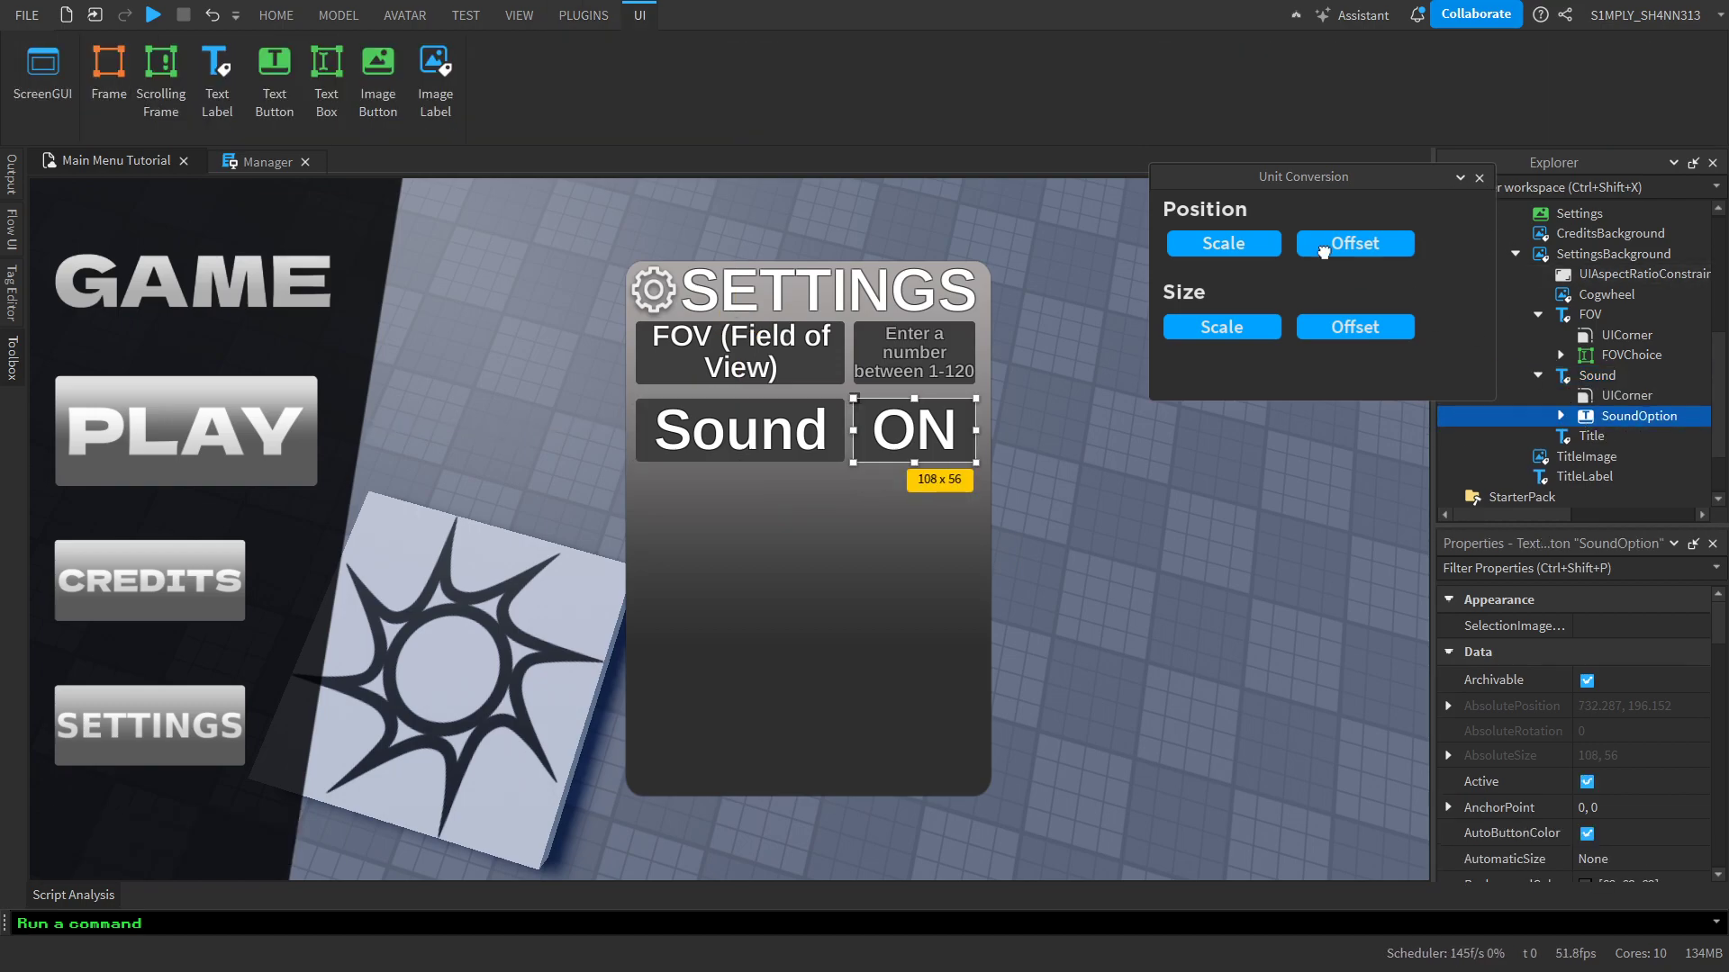
{"action": "left_click", "coordinate": [1259, 240]}
{"action": "left_click", "coordinate": [1235, 334]}
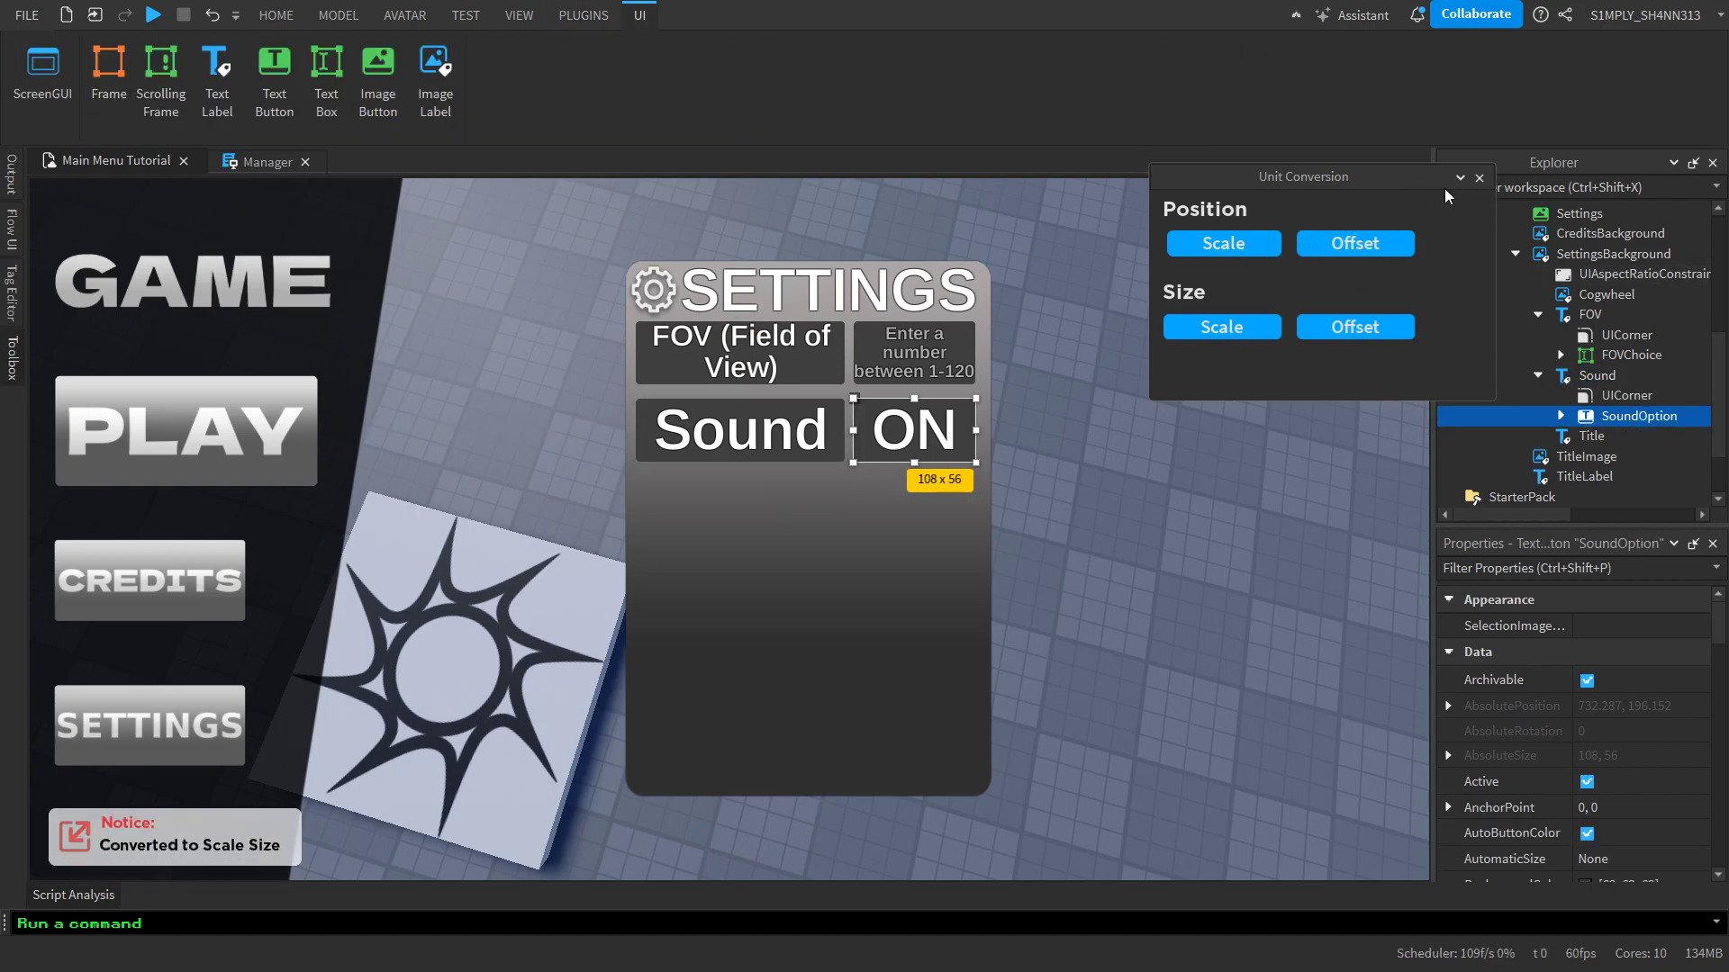
{"action": "left_click", "coordinate": [1479, 177]}
{"action": "left_click", "coordinate": [1303, 317]}
Recheck the settings panel's scaled layout briefly in device emulation and return to the normal view
{"action": "left_click", "coordinate": [497, 10]}
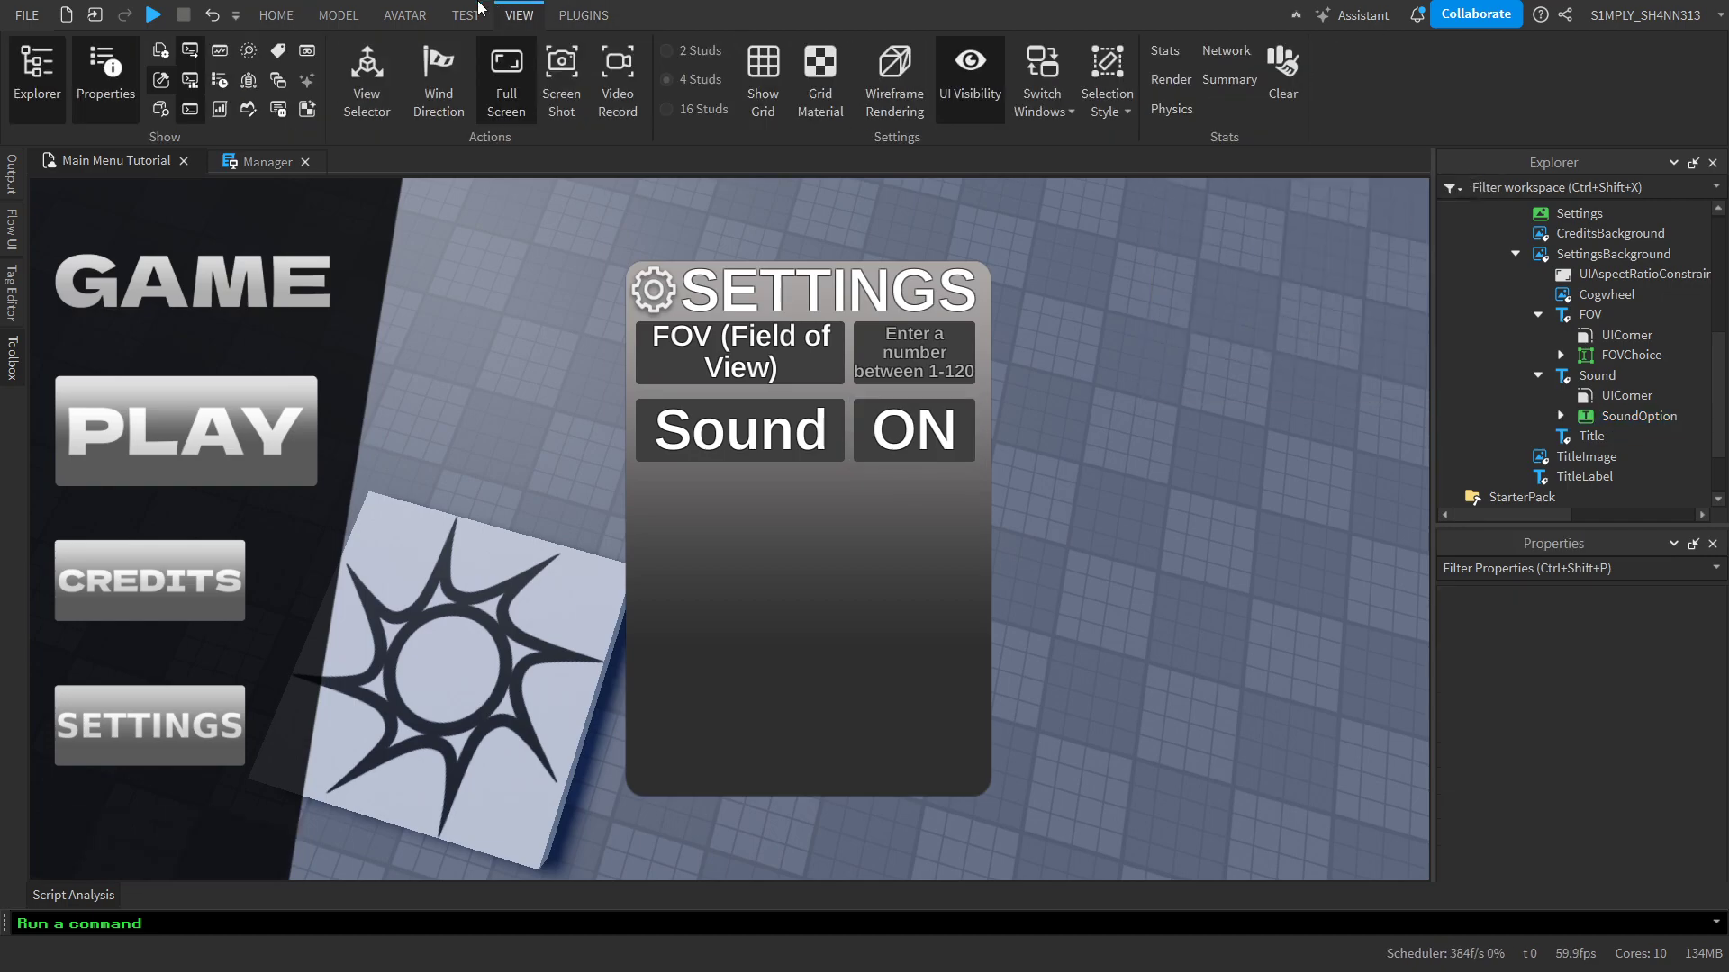
{"action": "left_click", "coordinate": [405, 7]}
{"action": "left_click", "coordinate": [473, 11]}
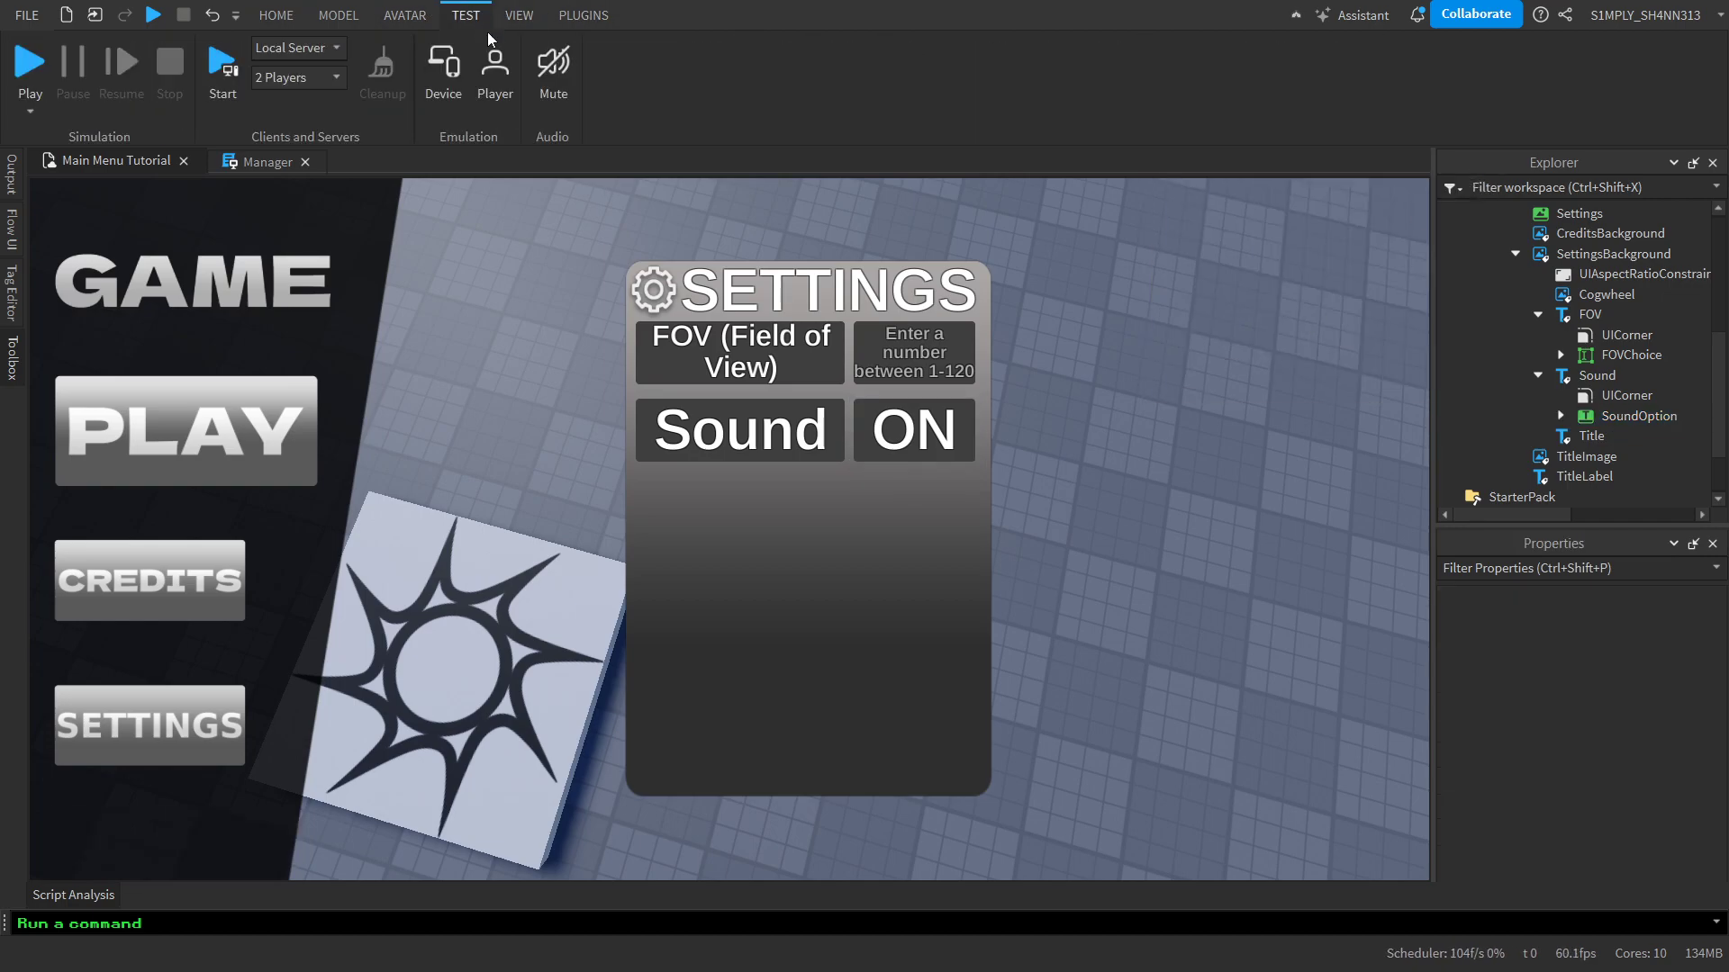
{"action": "left_click", "coordinate": [459, 81]}
{"action": "left_click", "coordinate": [459, 81]}
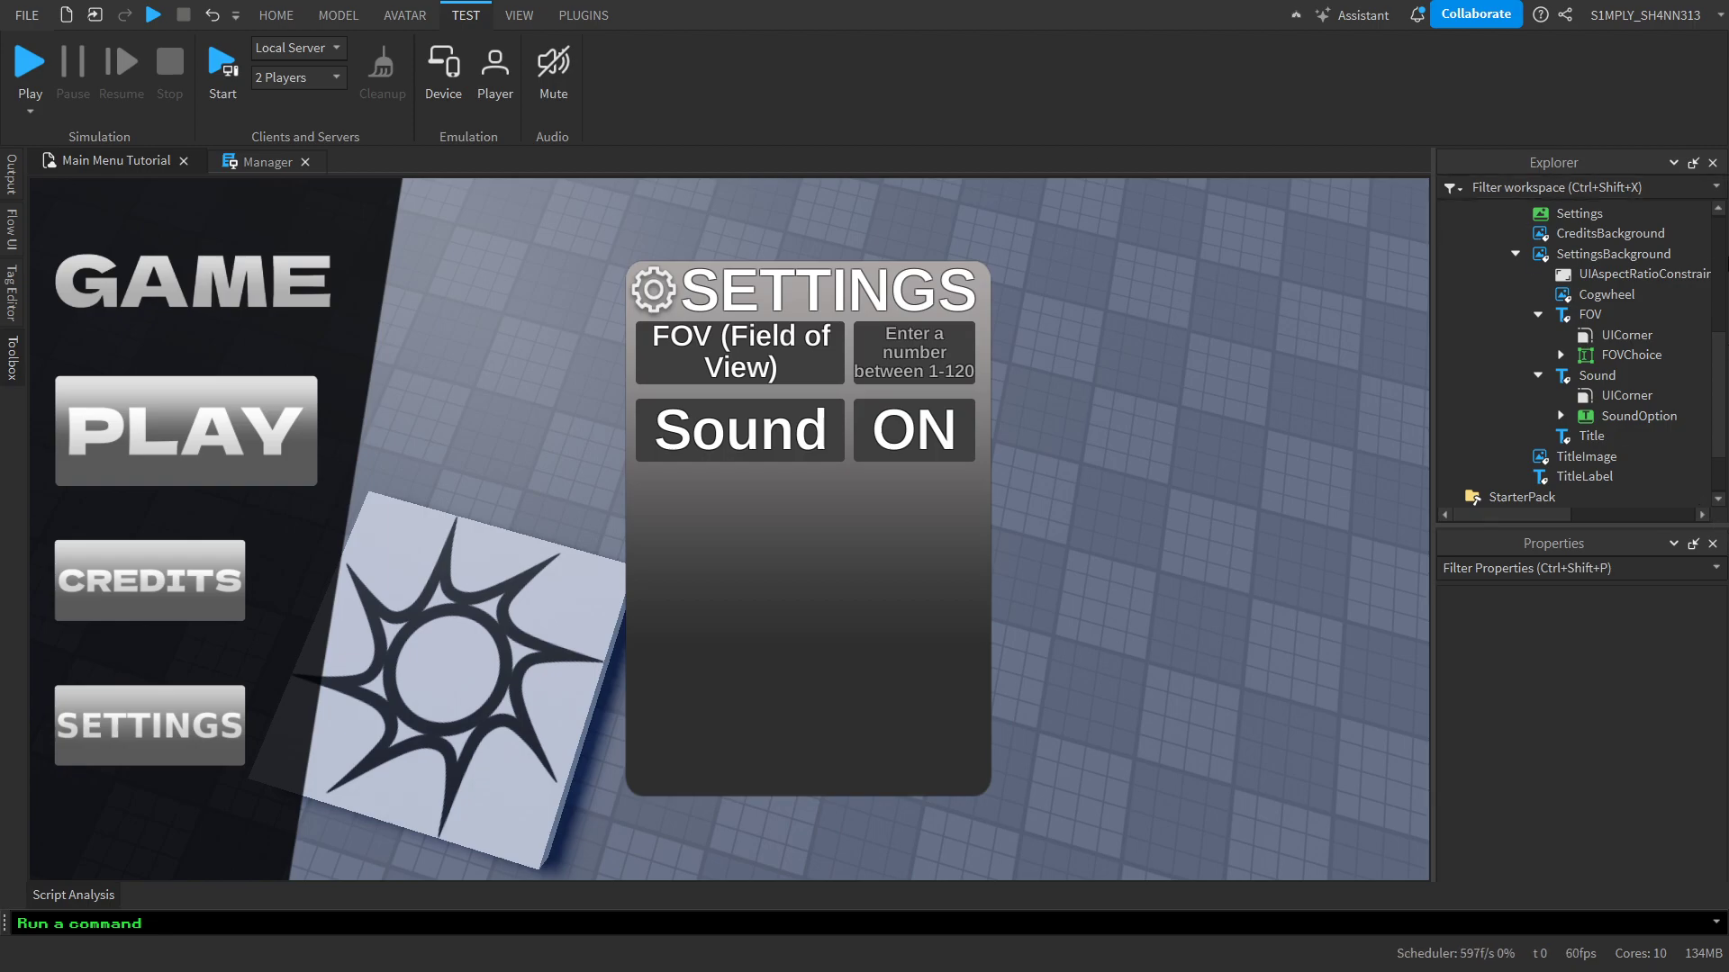
Collapse the Sound, FOV, SettingsBackground and Base branches of MainMenu in the object hierarchy
{"action": "scroll", "coordinate": [1661, 354], "scroll_direction": "down", "scroll_amount": 2}
{"action": "scroll", "coordinate": [1661, 355], "scroll_direction": "up", "scroll_amount": 3}
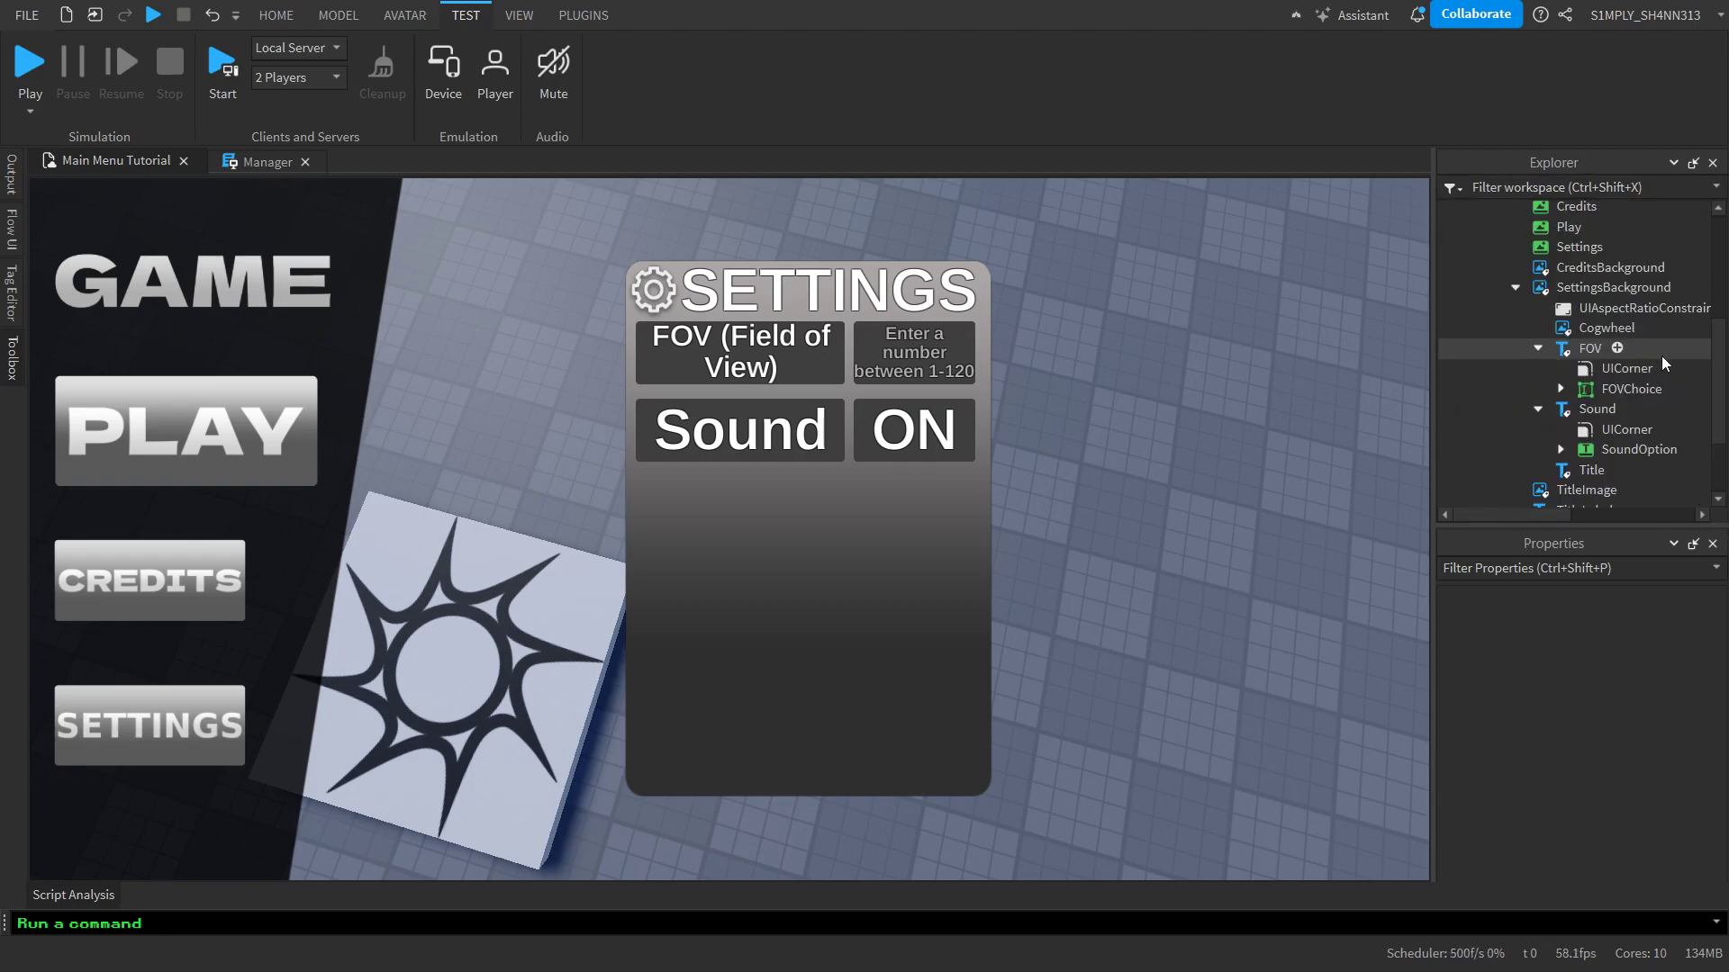
{"action": "left_click", "coordinate": [1537, 409]}
{"action": "left_click", "coordinate": [1549, 369]}
{"action": "left_click", "coordinate": [1537, 349]}
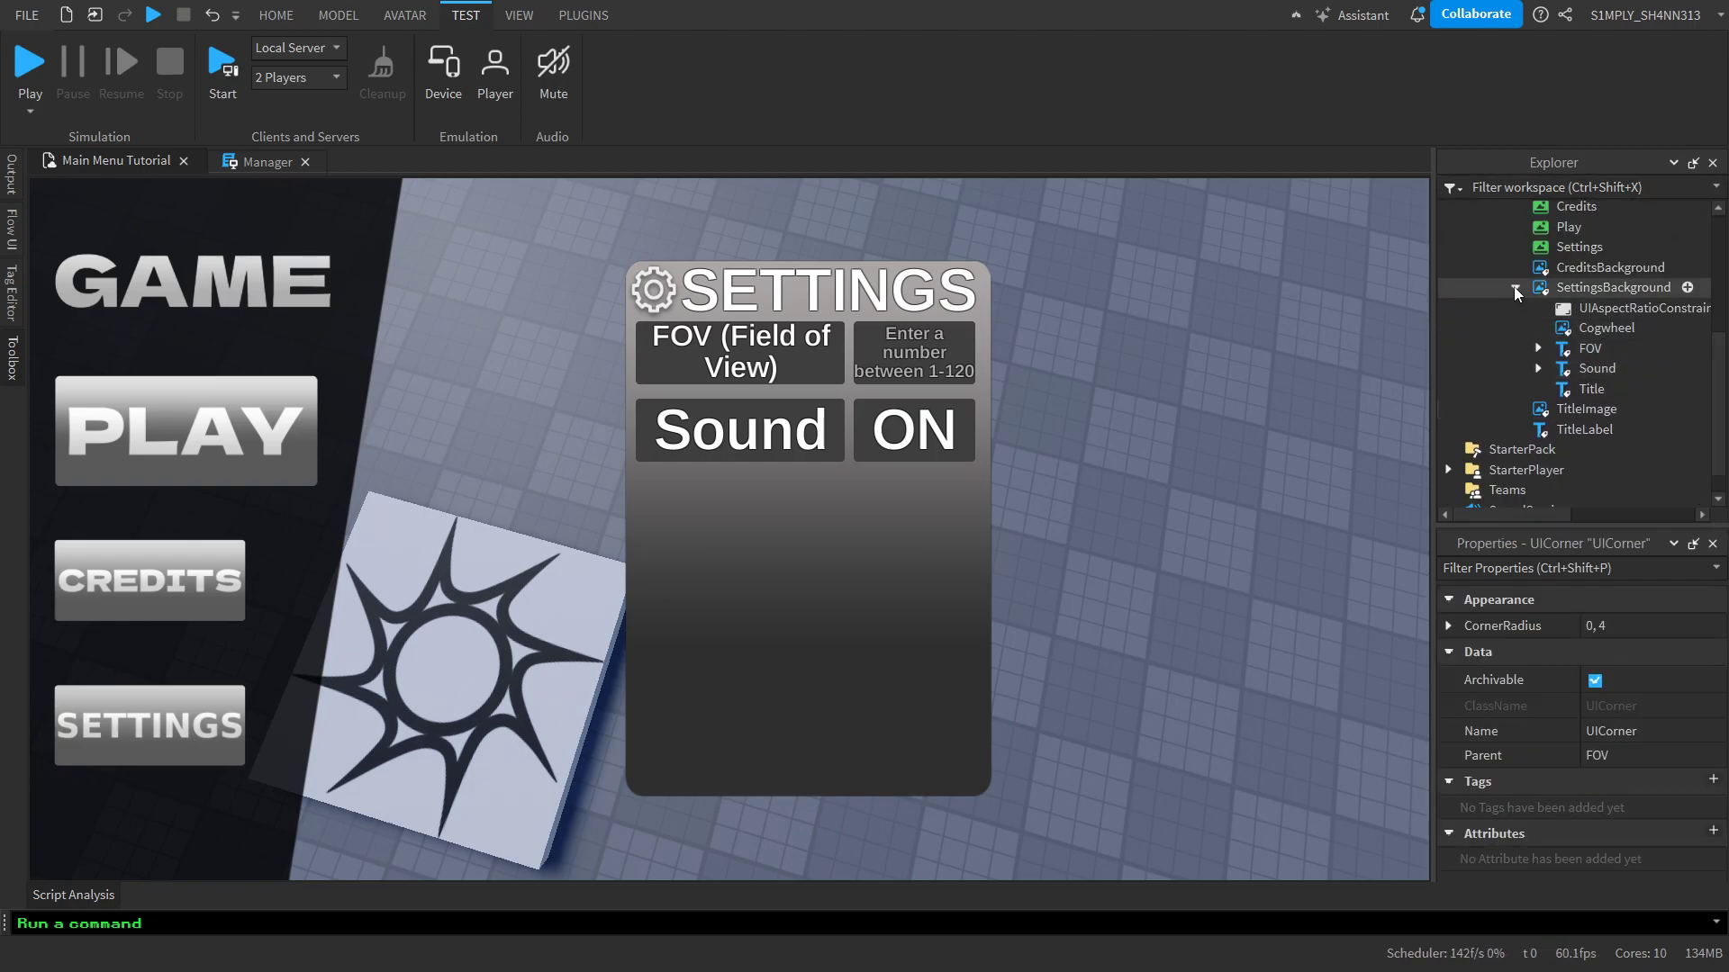
{"action": "left_click", "coordinate": [1515, 287]}
{"action": "left_click", "coordinate": [1221, 410]}
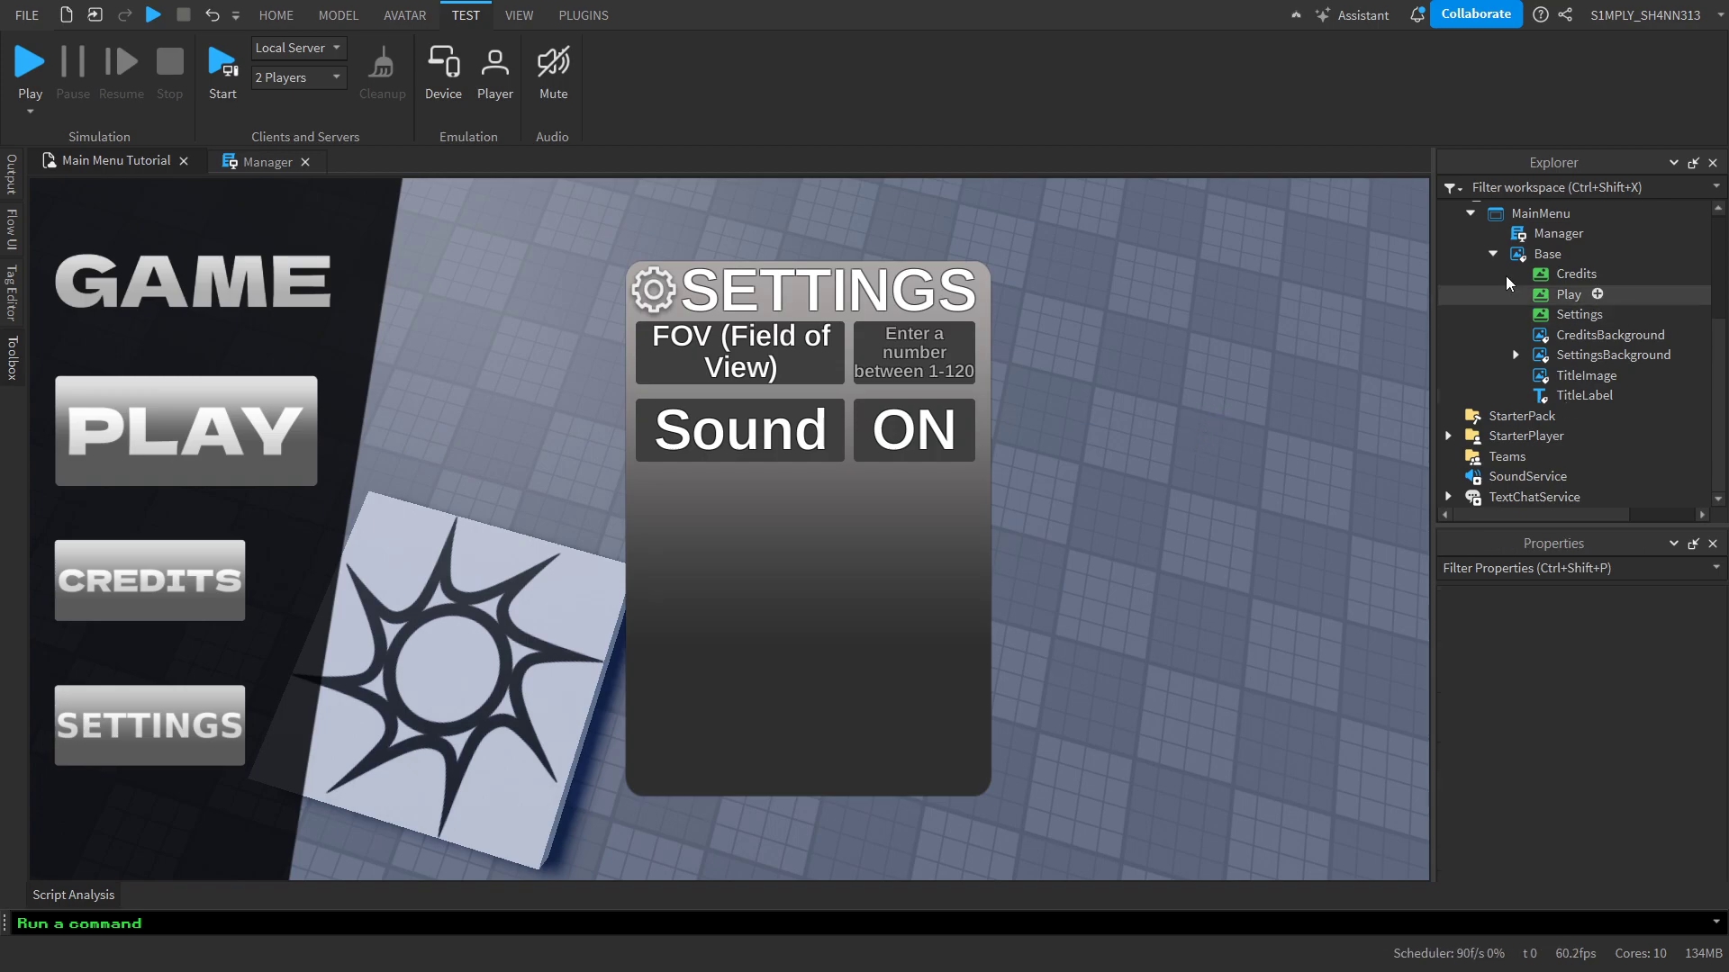
{"action": "left_click", "coordinate": [1493, 254]}
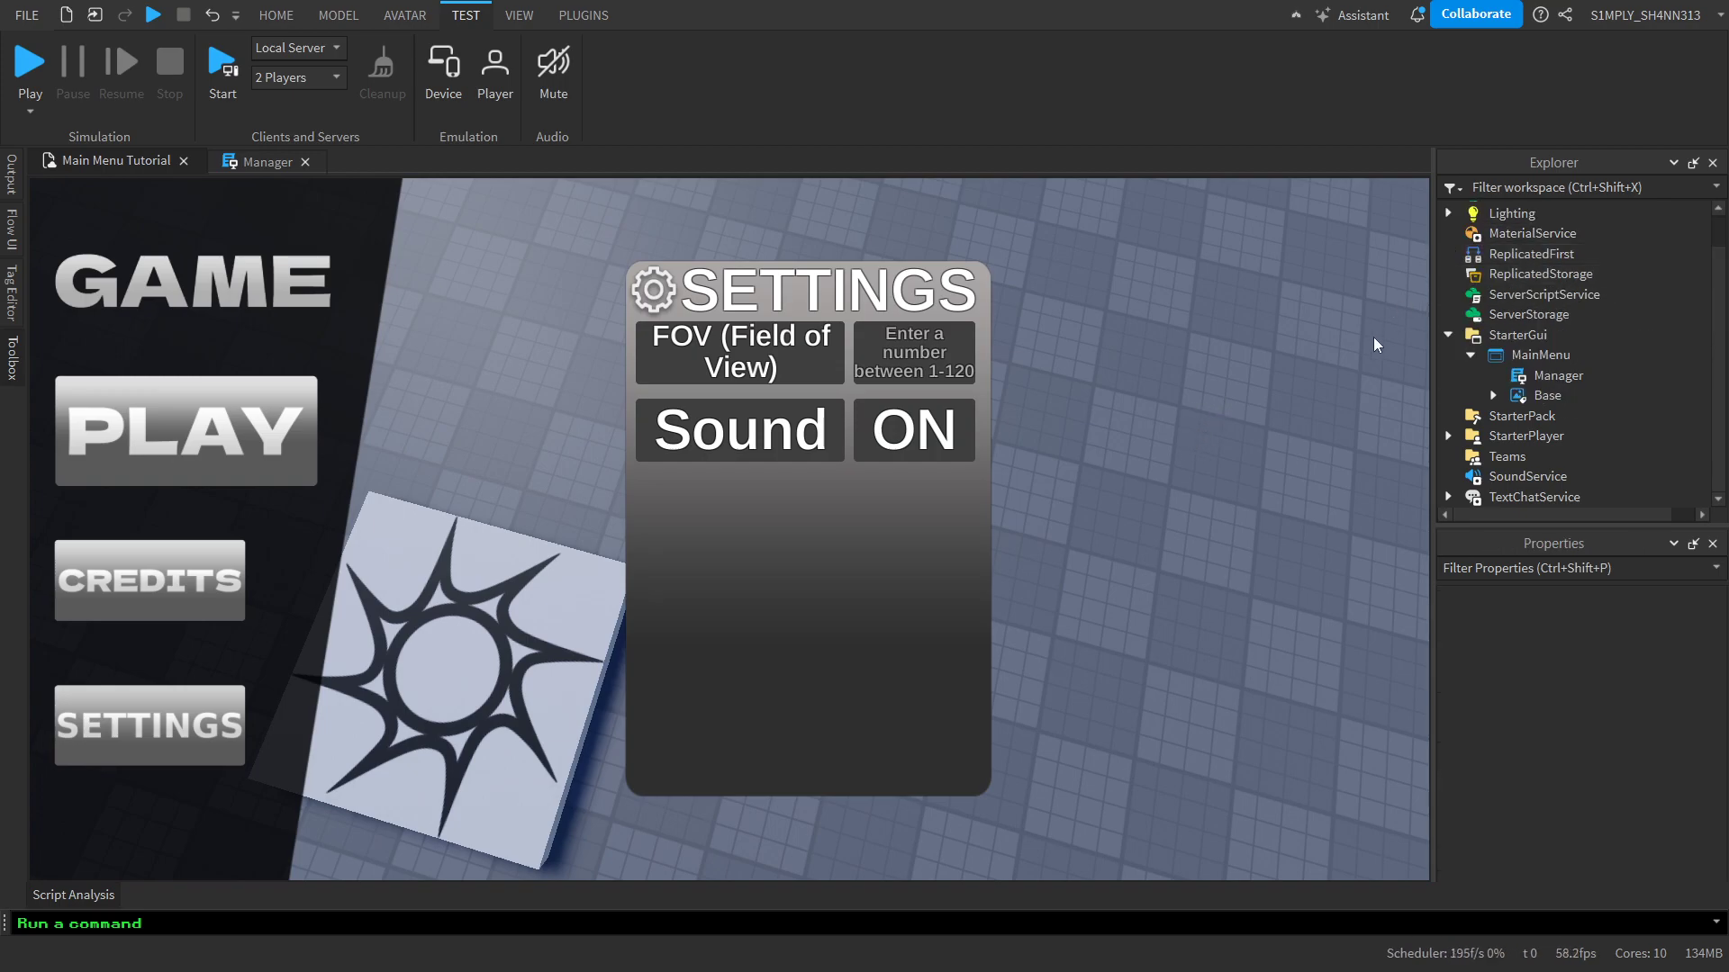
Review the credits and settings button handlers in MainMenu's Manager script, from top to end, and close the script
{"action": "double_click", "coordinate": [1557, 374]}
{"action": "scroll", "coordinate": [802, 412], "scroll_direction": "down", "scroll_amount": 7}
{"action": "scroll", "coordinate": [803, 416], "scroll_direction": "up", "scroll_amount": 14}
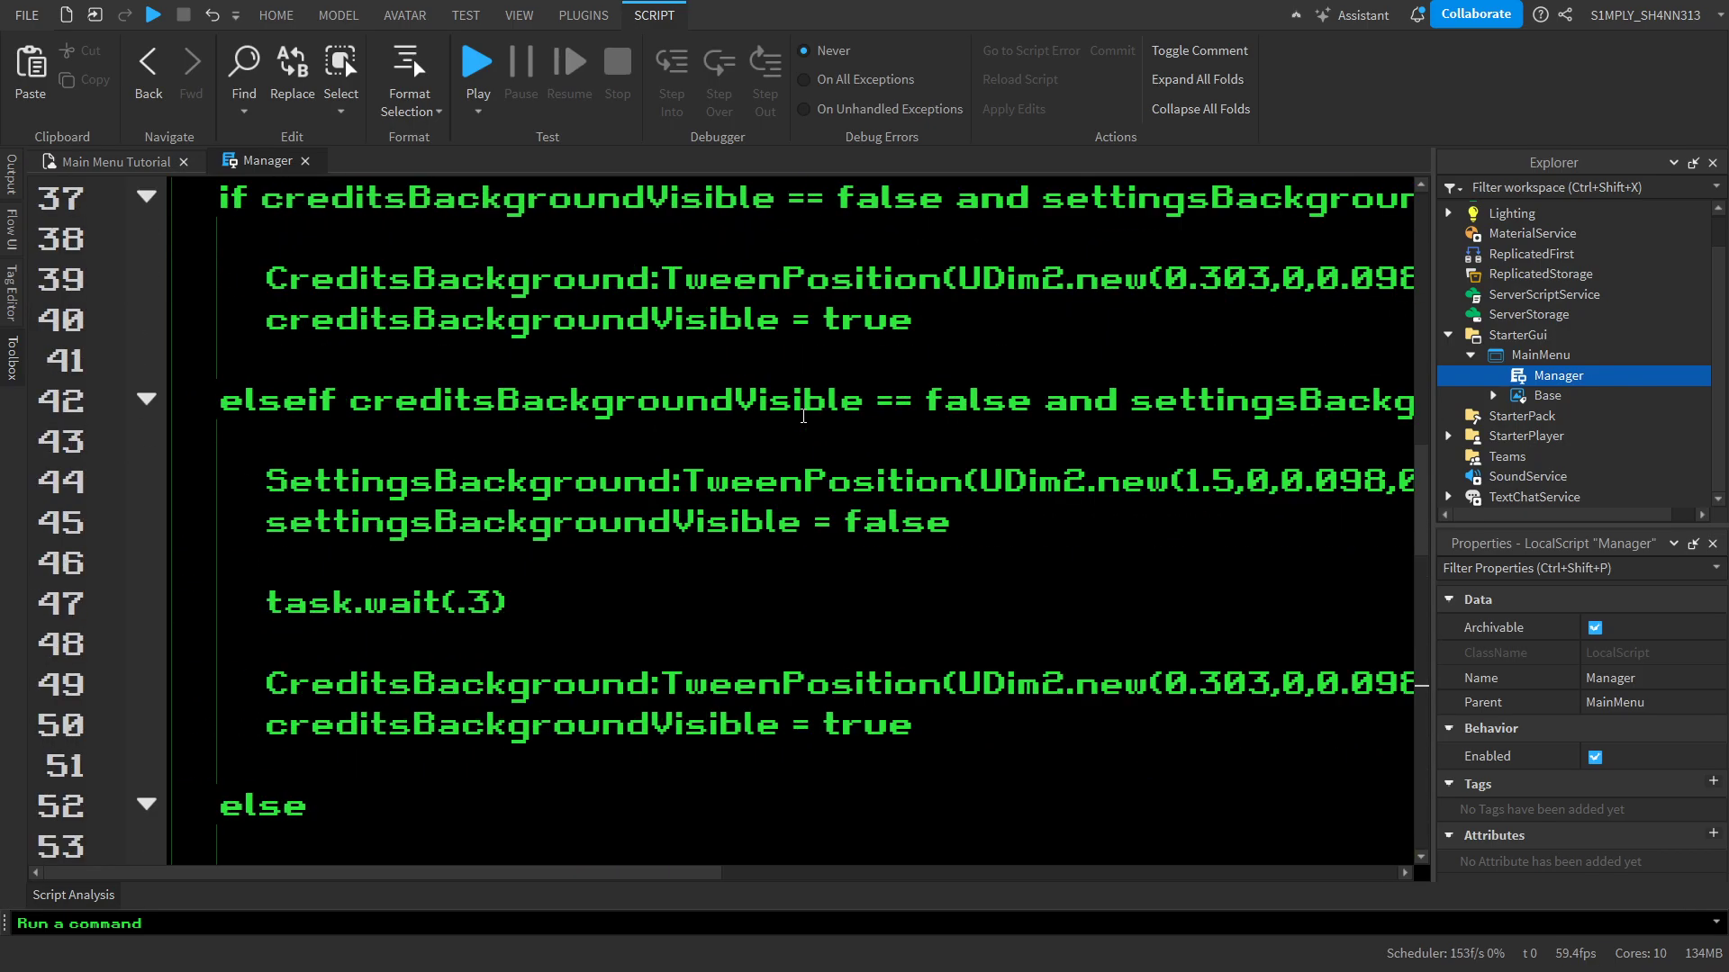
{"action": "scroll", "coordinate": [803, 416], "scroll_direction": "up", "scroll_amount": 12}
{"action": "scroll", "coordinate": [1057, 519], "scroll_direction": "down", "scroll_amount": 20}
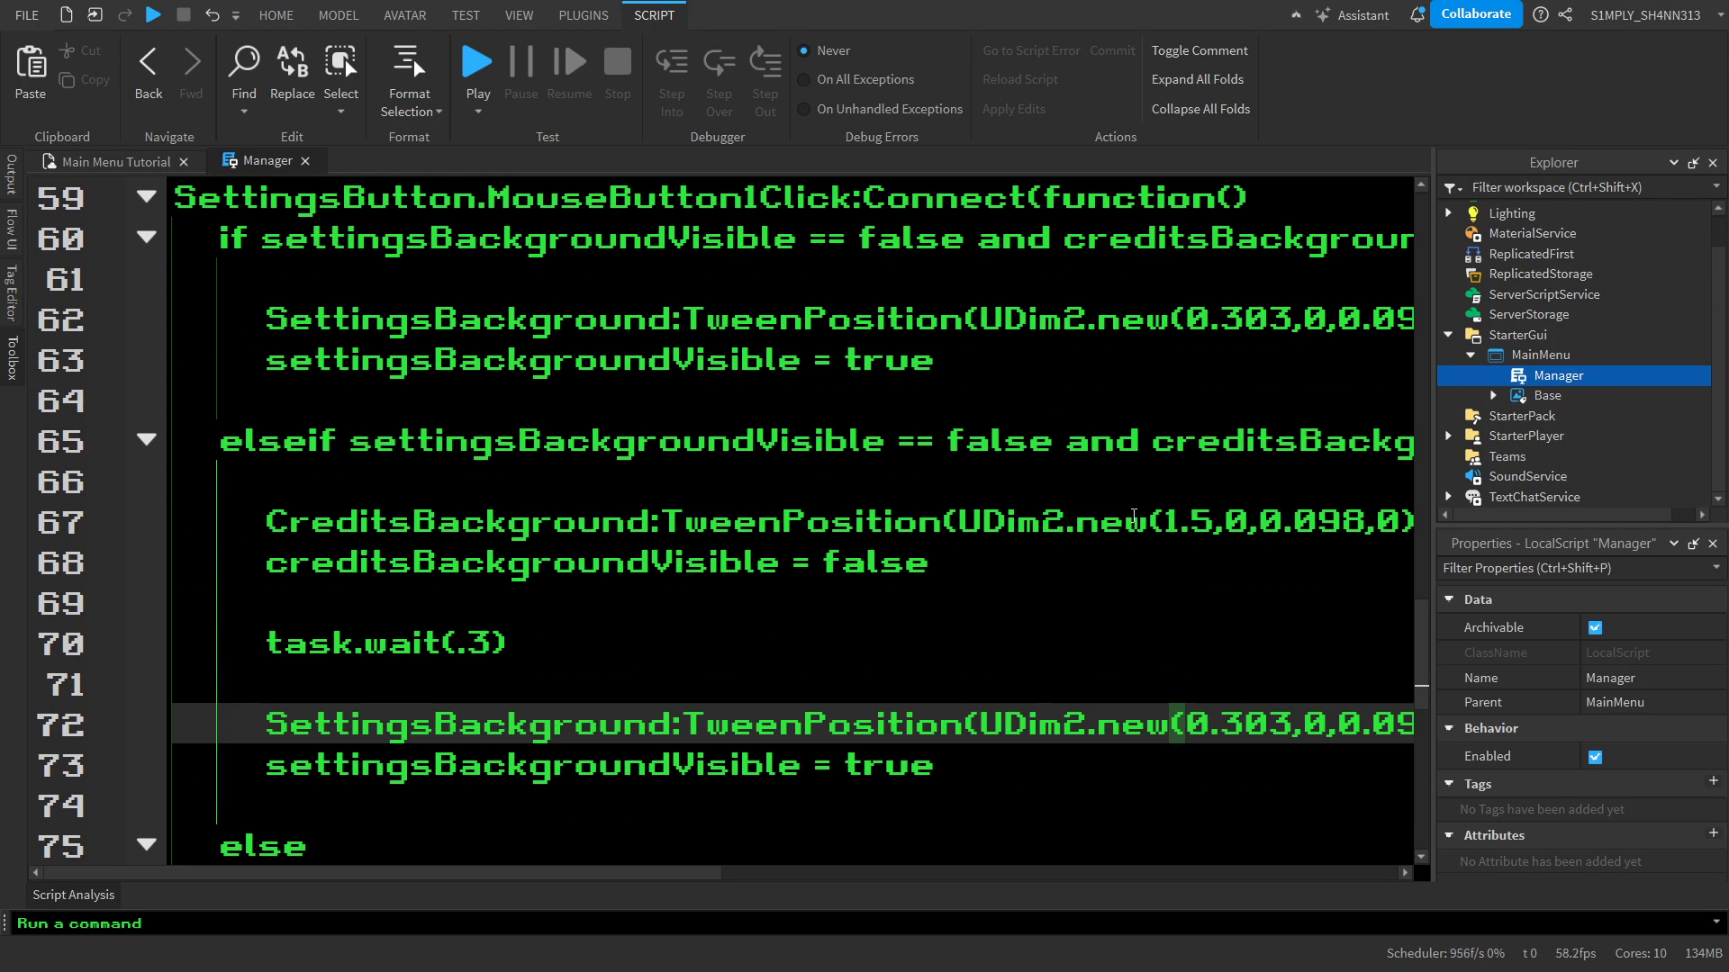
{"action": "scroll", "coordinate": [900, 378], "scroll_direction": "up", "scroll_amount": 12}
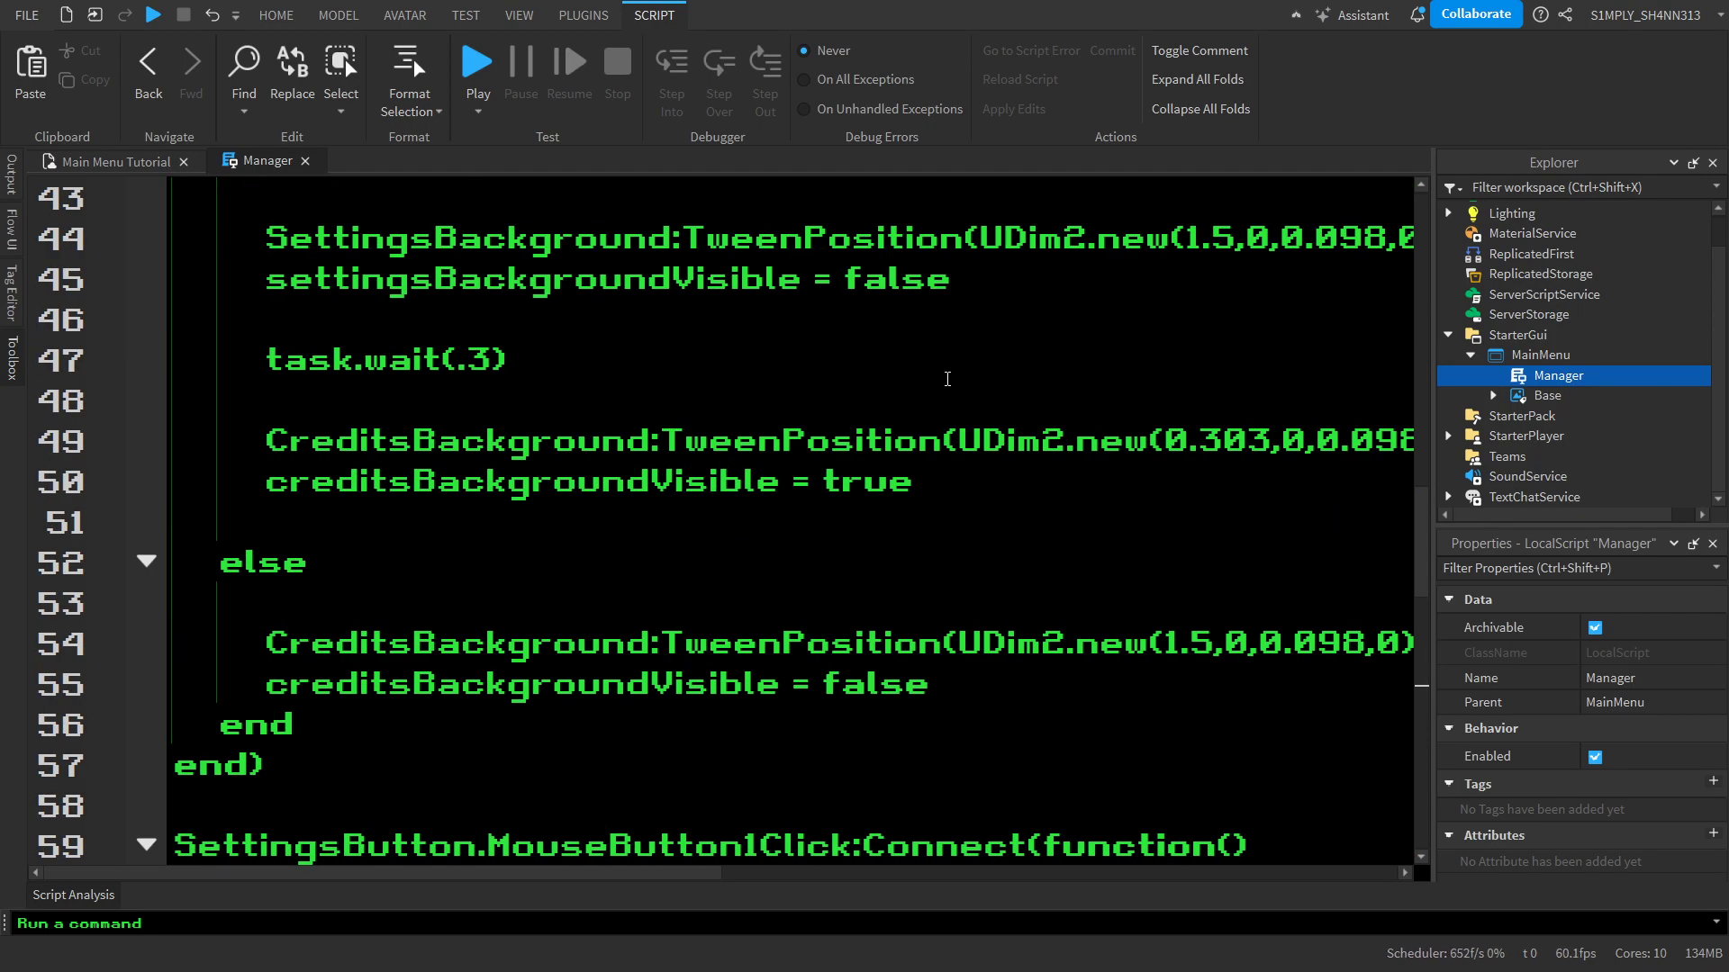
{"action": "scroll", "coordinate": [990, 479], "scroll_direction": "down", "scroll_amount": 12}
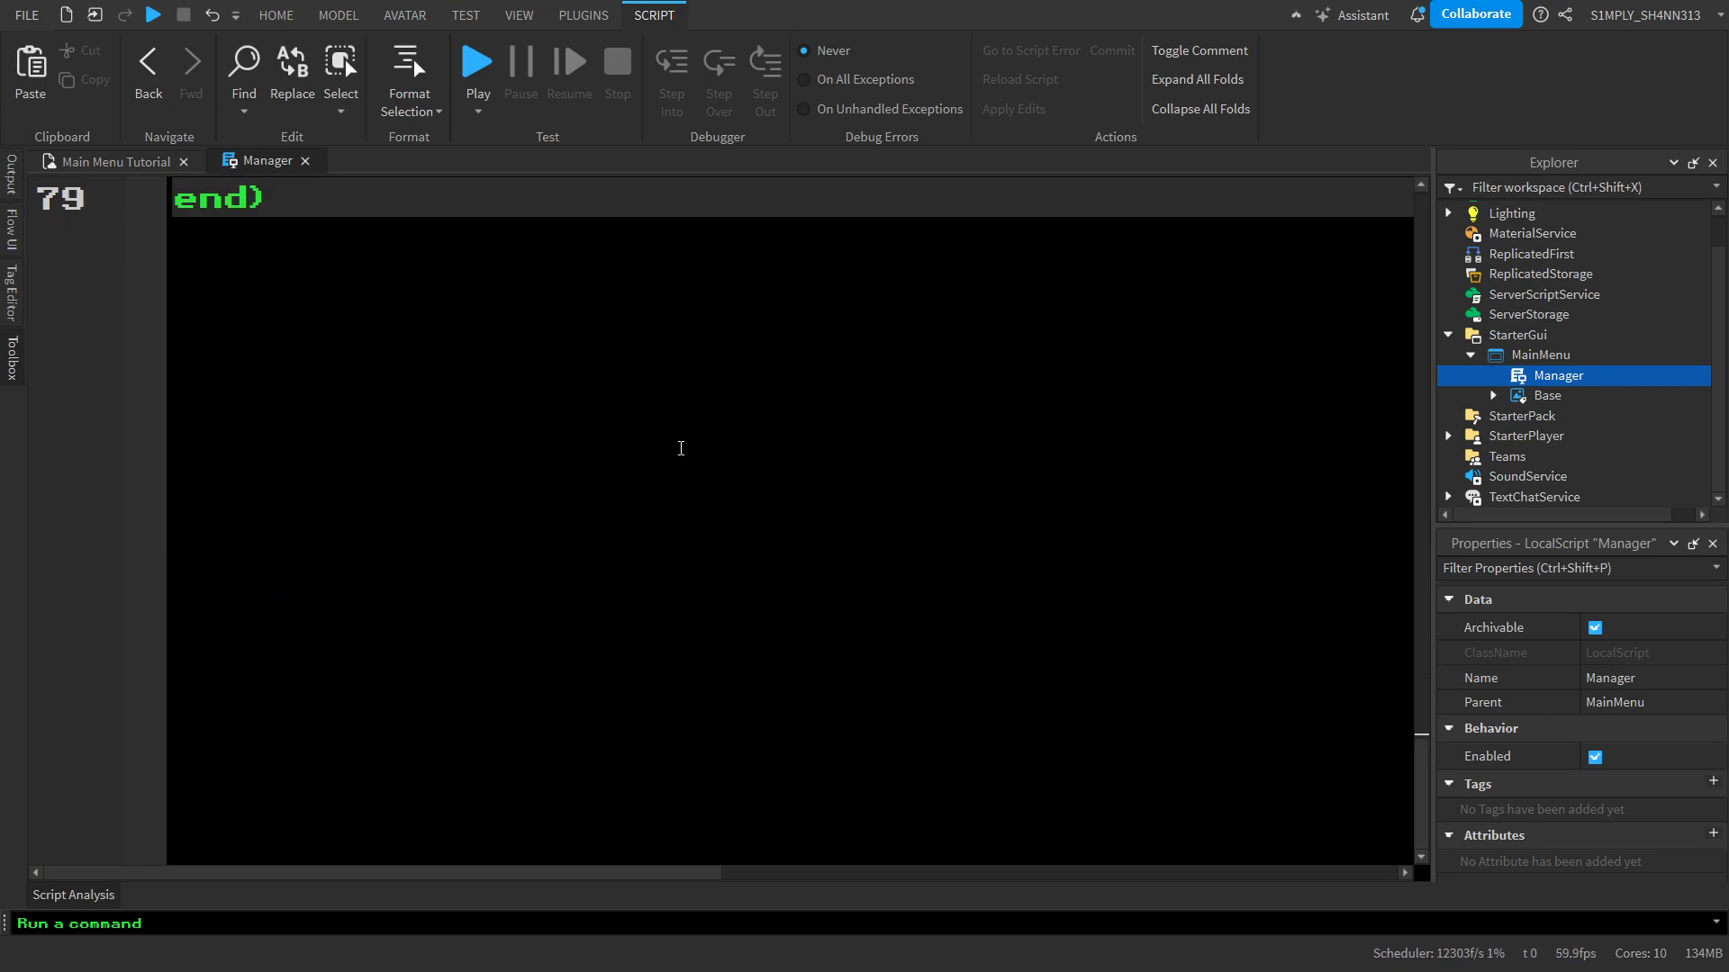
{"action": "scroll", "coordinate": [681, 448], "scroll_direction": "up", "scroll_amount": 10}
{"action": "left_click", "coordinate": [305, 161]}
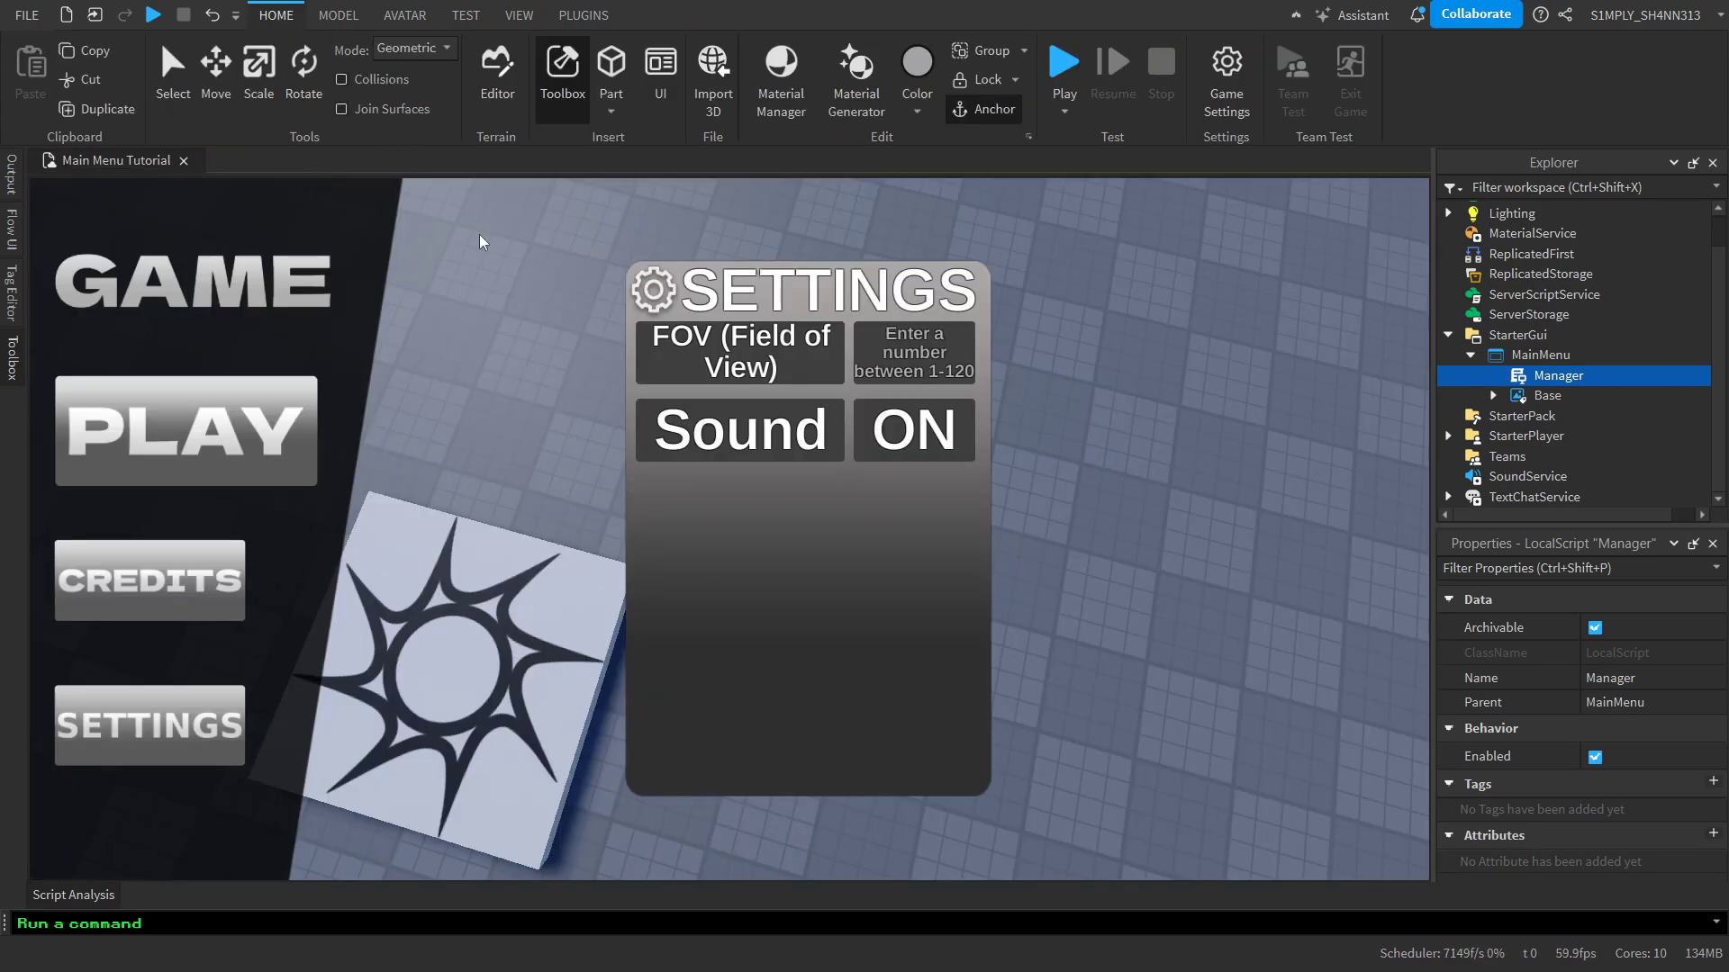
Add a LocalScript under MainMenu and rename it Performance
{"action": "left_click", "coordinate": [1582, 355]}
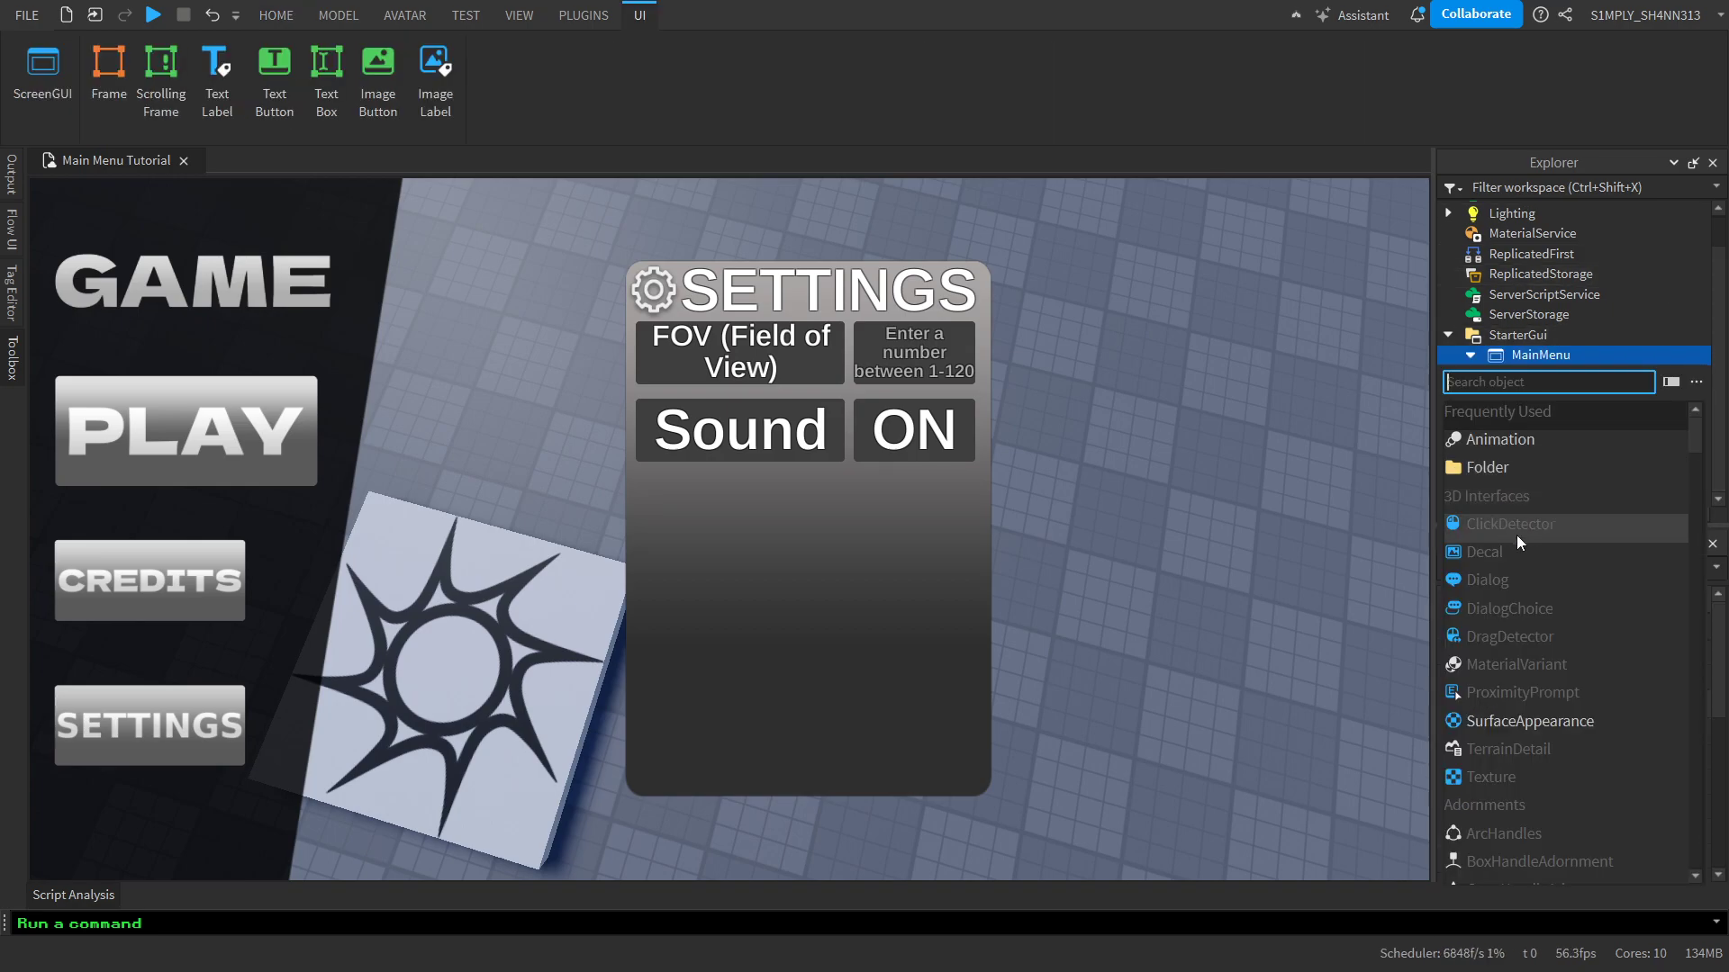
{"action": "type", "text": "locals"}
{"action": "key", "text": "Return"}
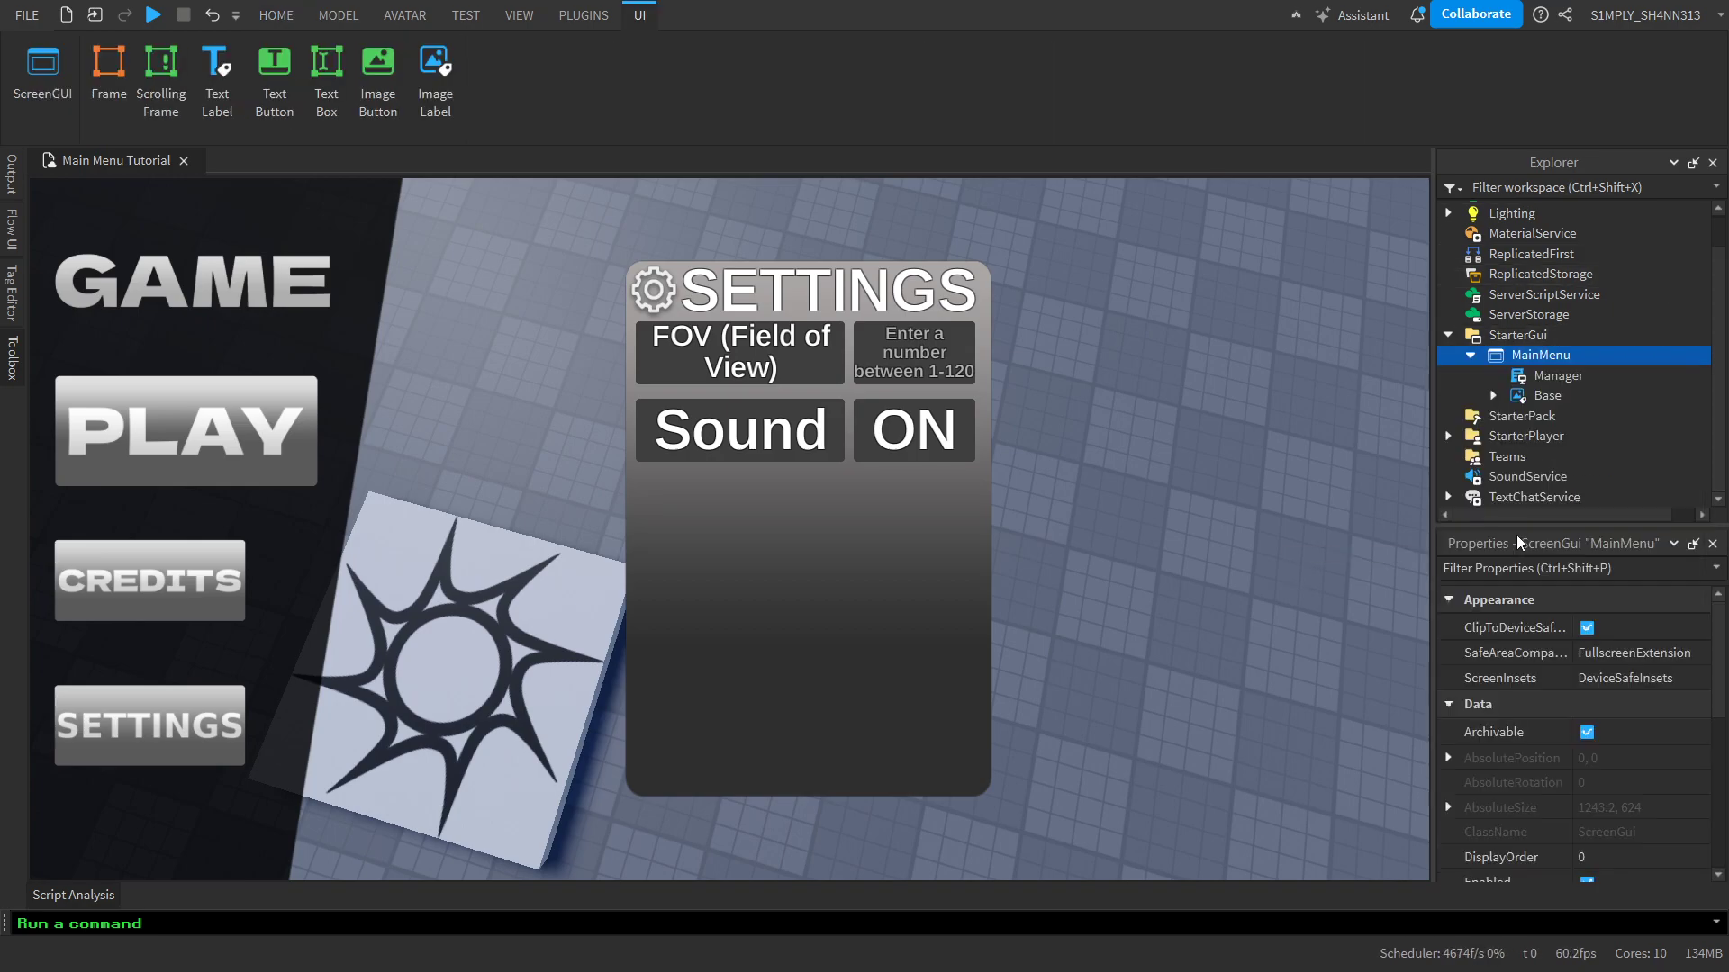
{"action": "left_click", "coordinate": [1566, 376]}
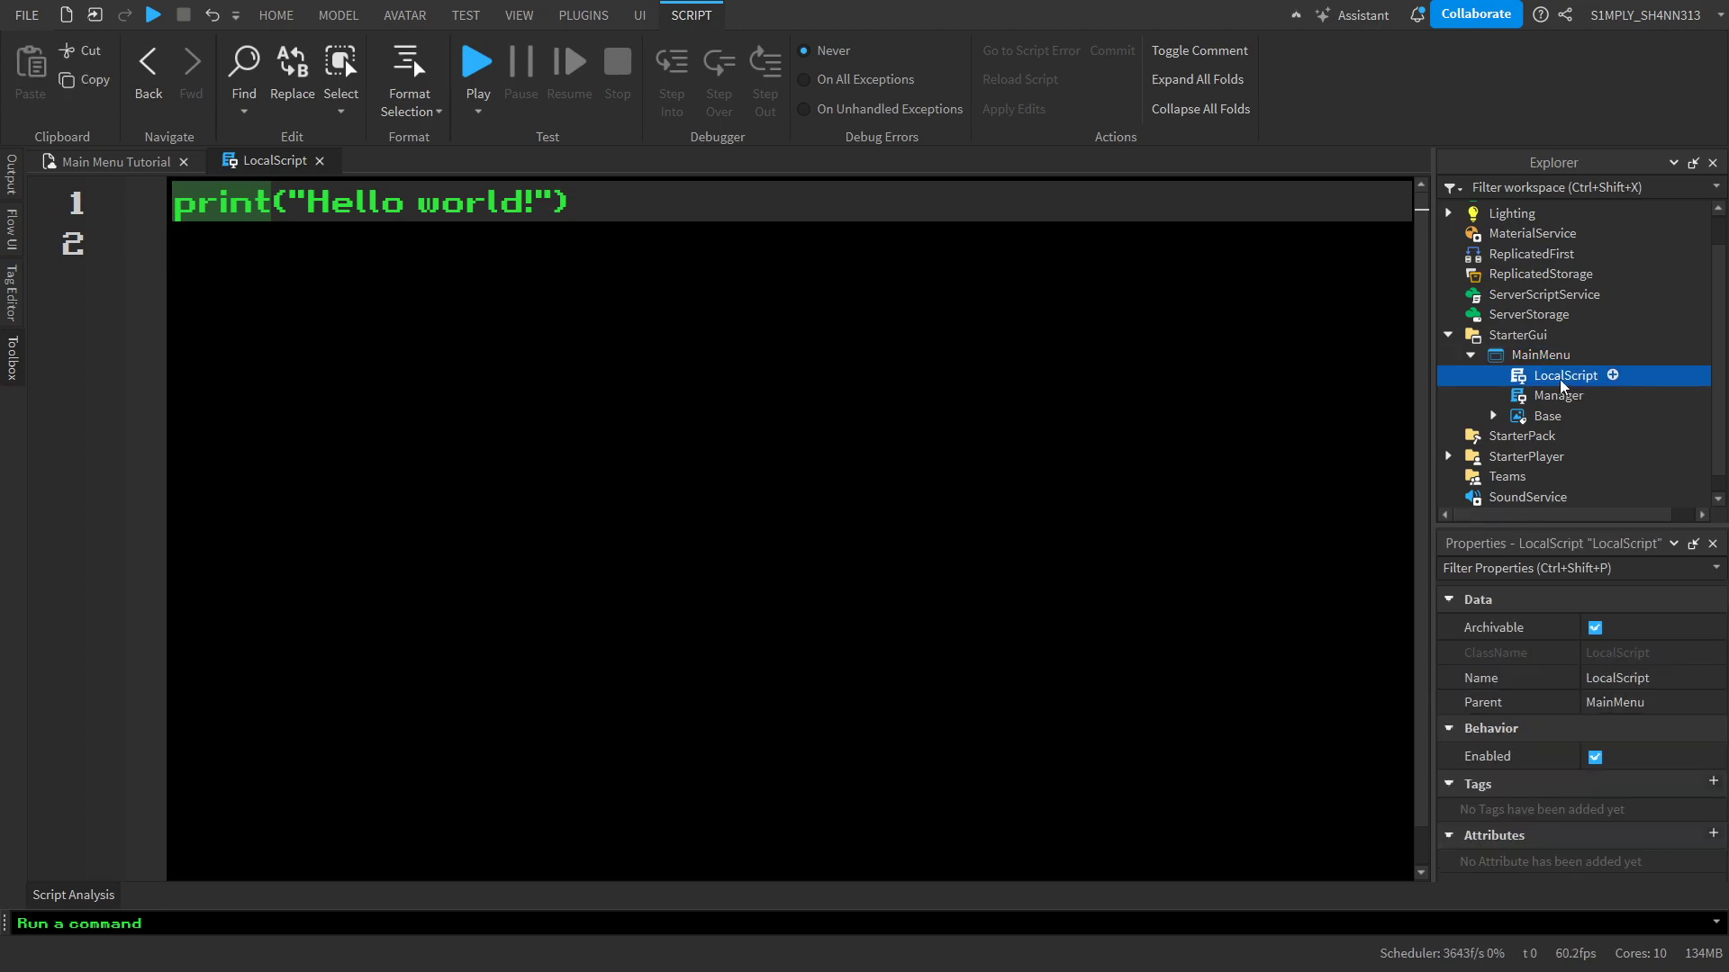
{"action": "left_click", "coordinate": [1547, 356]}
{"action": "scroll", "coordinate": [1686, 714], "scroll_direction": "down", "scroll_amount": 3}
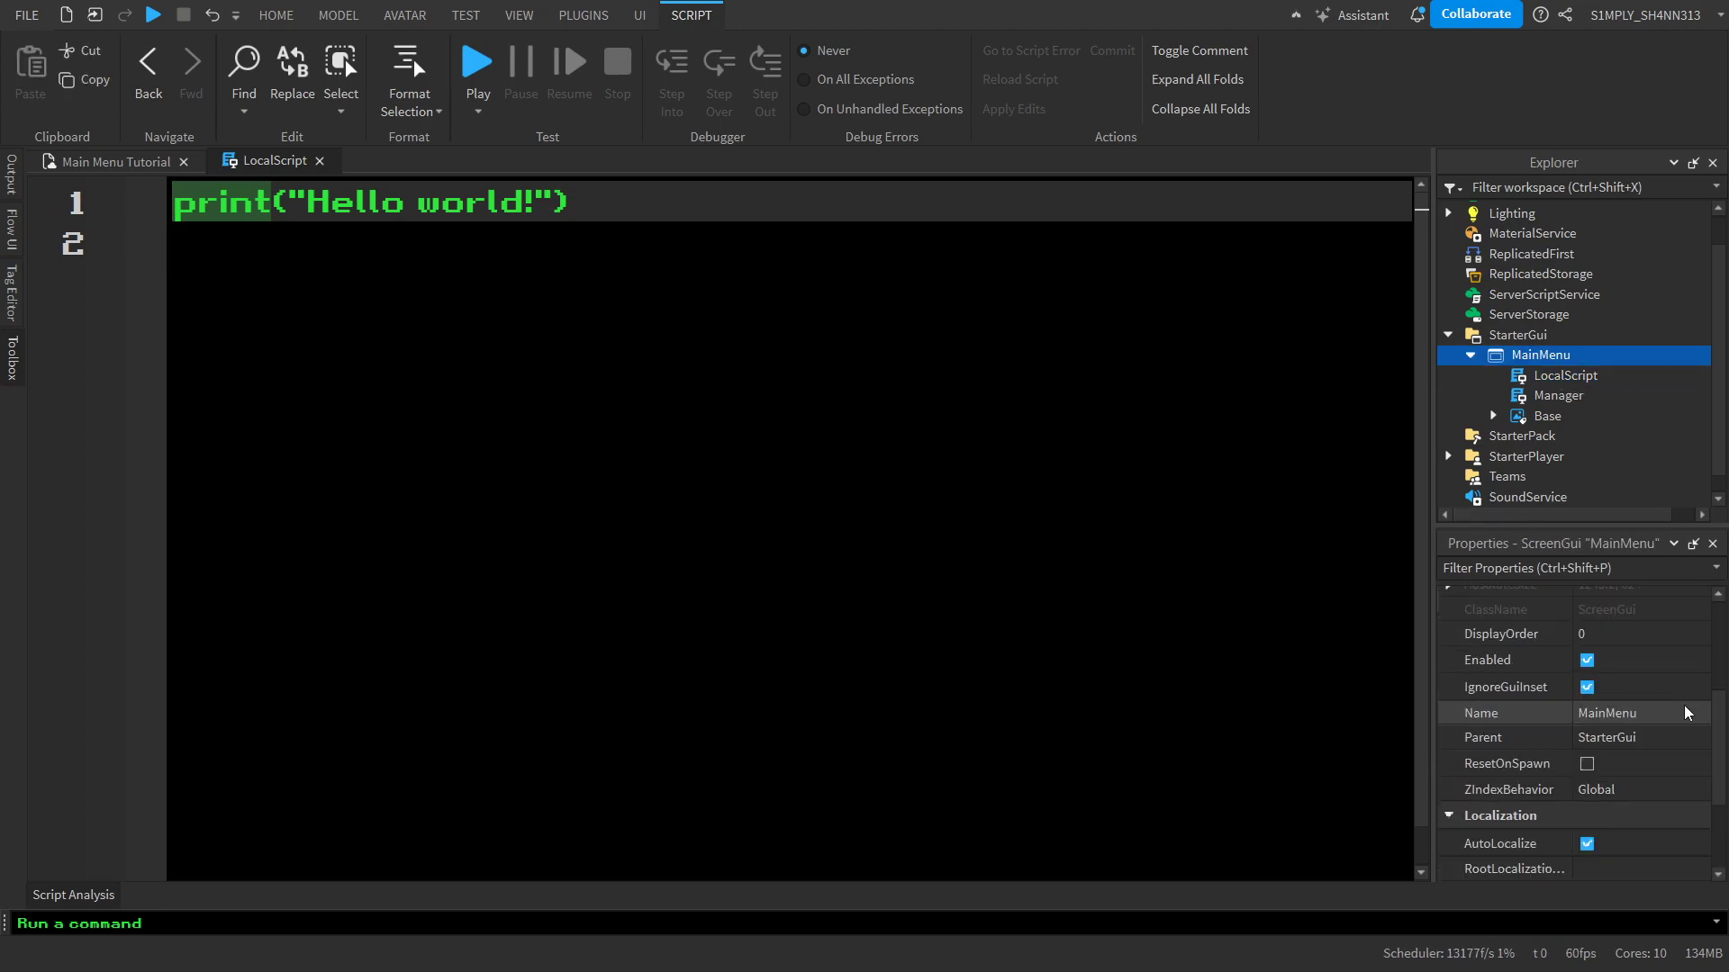
{"action": "left_click", "coordinate": [1550, 376]}
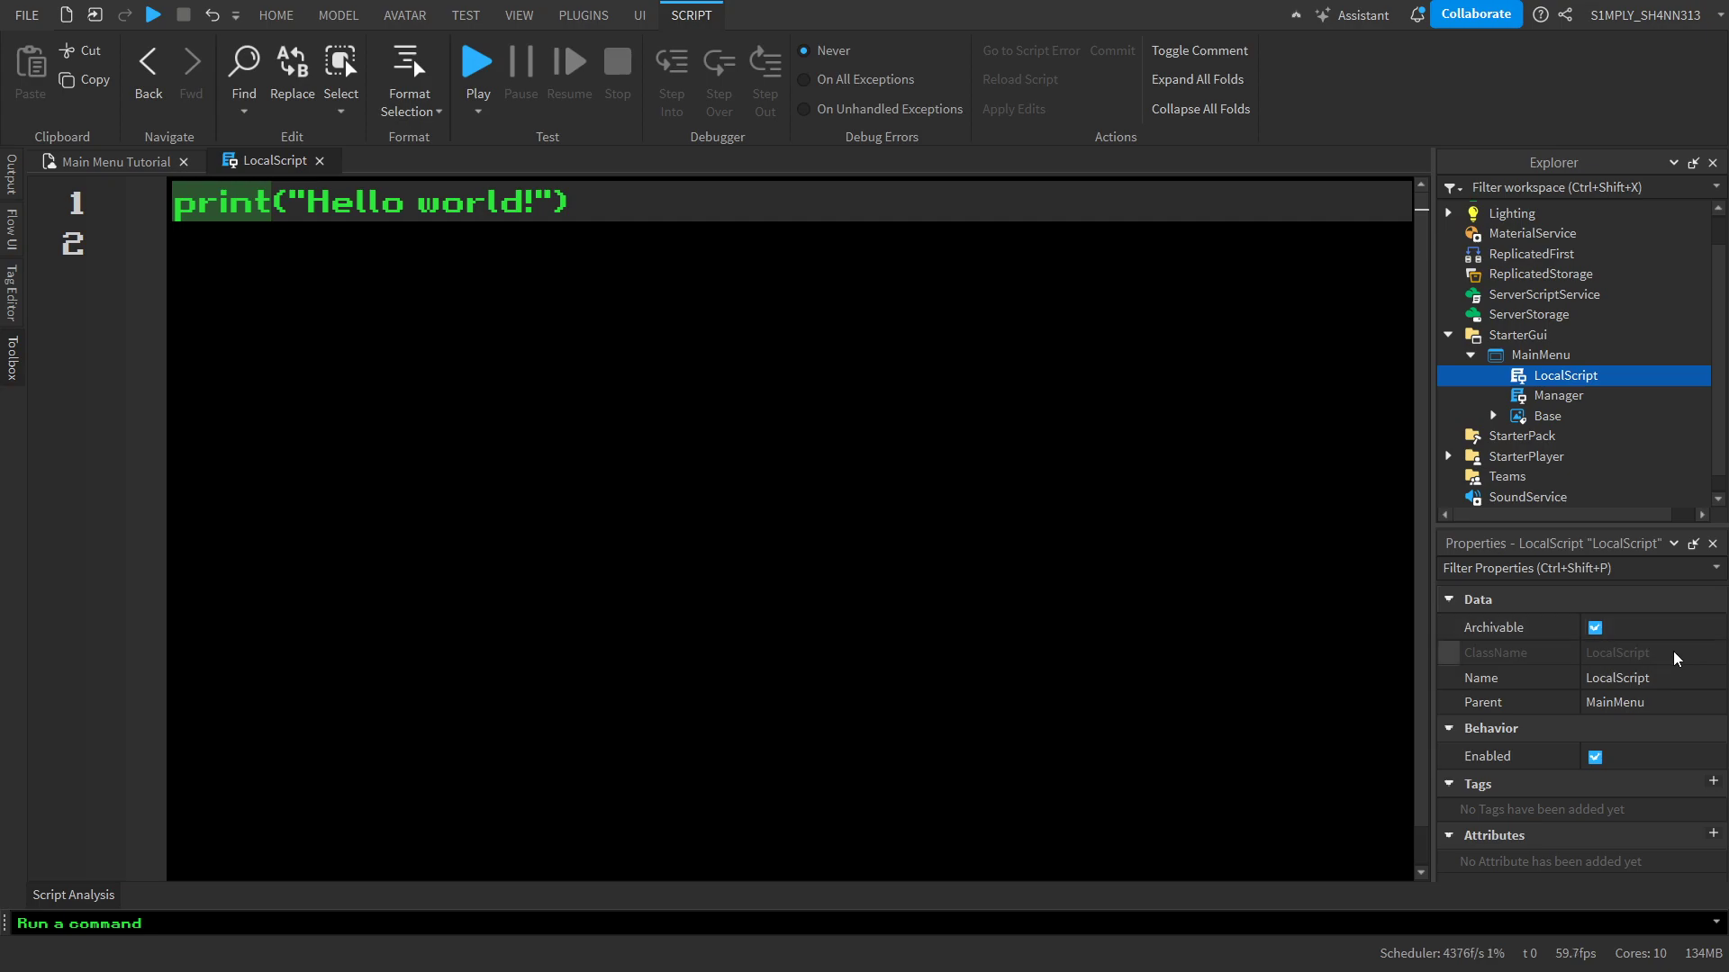
{"action": "left_click", "coordinate": [1689, 675]}
{"action": "type", "text": "P"}
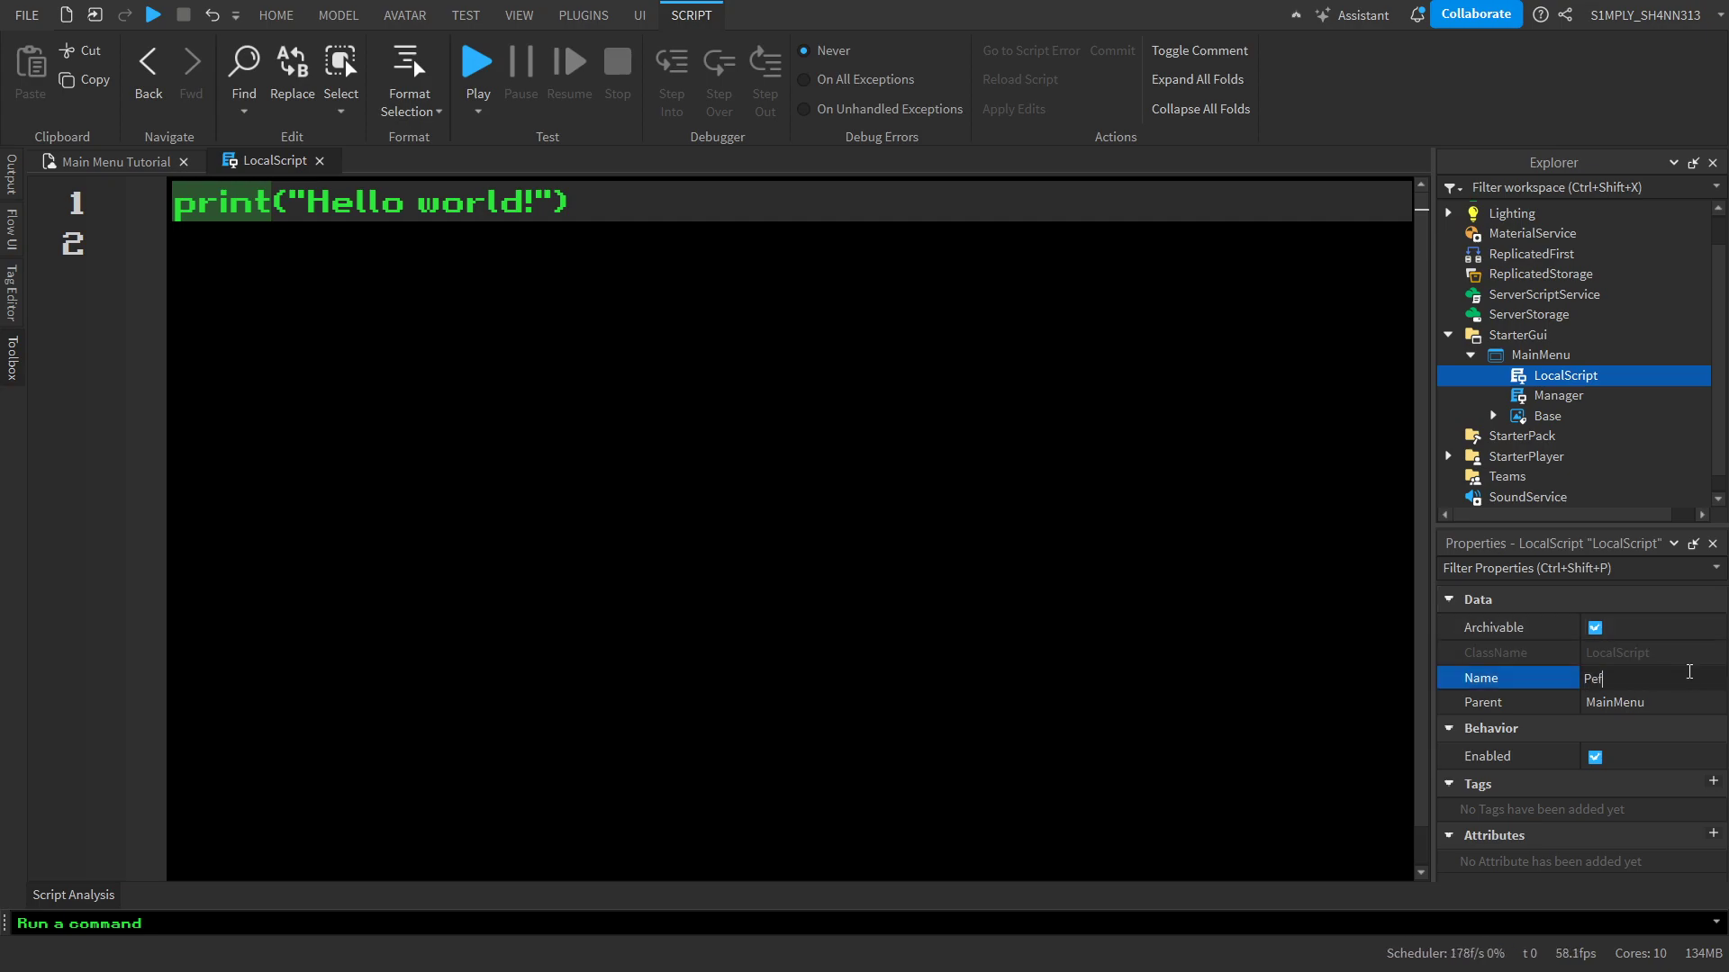
{"action": "type", "text": "erformance"}
{"action": "key", "text": "Return"}
Open the Manager script and place it ahead of Performance in the open documents
{"action": "left_click", "coordinate": [1558, 397]}
{"action": "double_click", "coordinate": [1557, 397]}
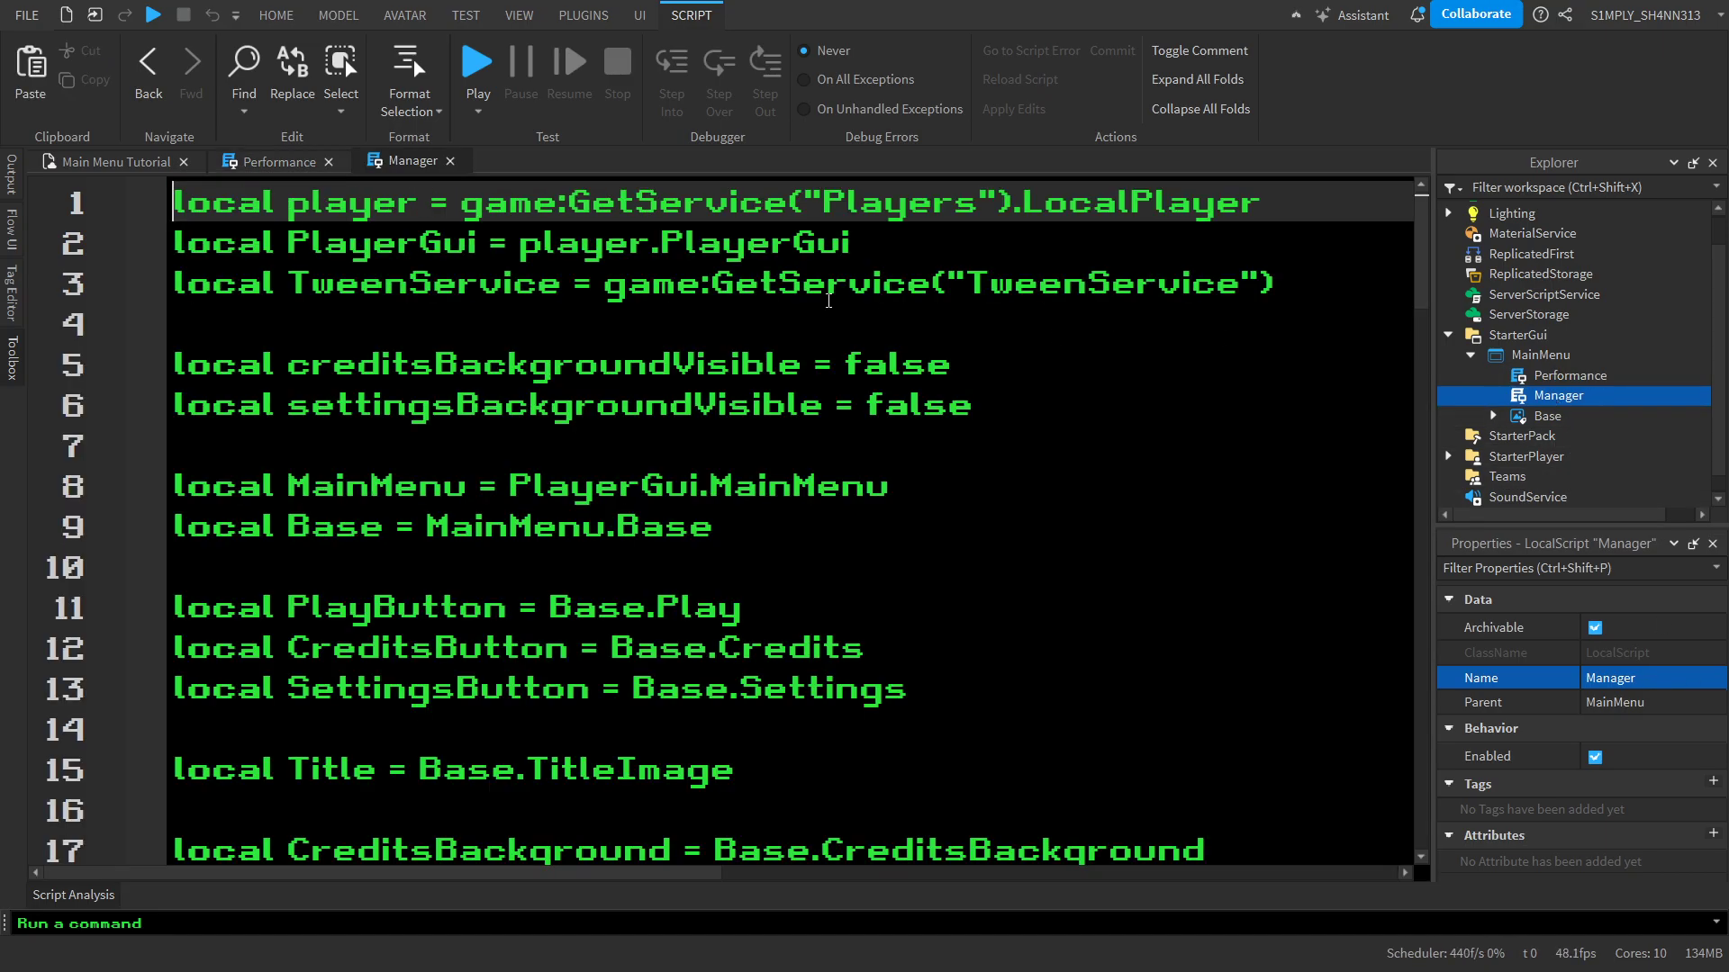
{"action": "left_click_drag", "start_coordinate": [335, 158], "coordinate": [257, 161]}
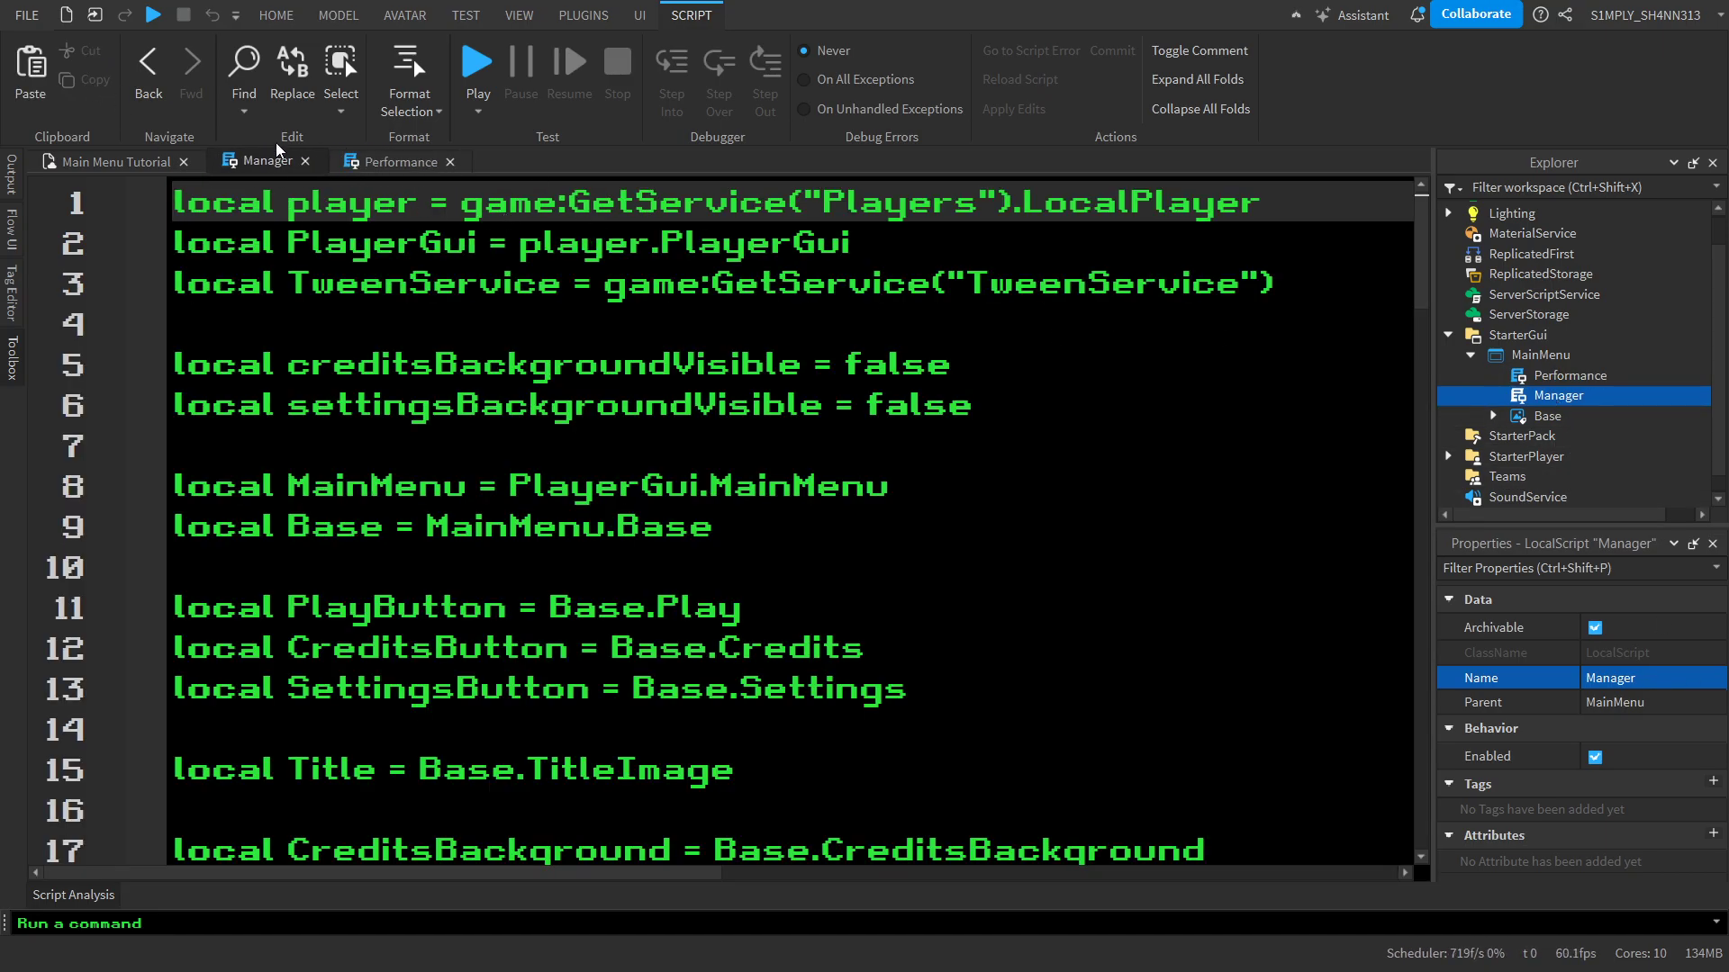
Replace Performance's default code with a copy of Manager's opening declarations, from player through Base, leaving the originals in Manager
{"action": "scroll", "coordinate": [620, 480], "scroll_direction": "down", "scroll_amount": 1}
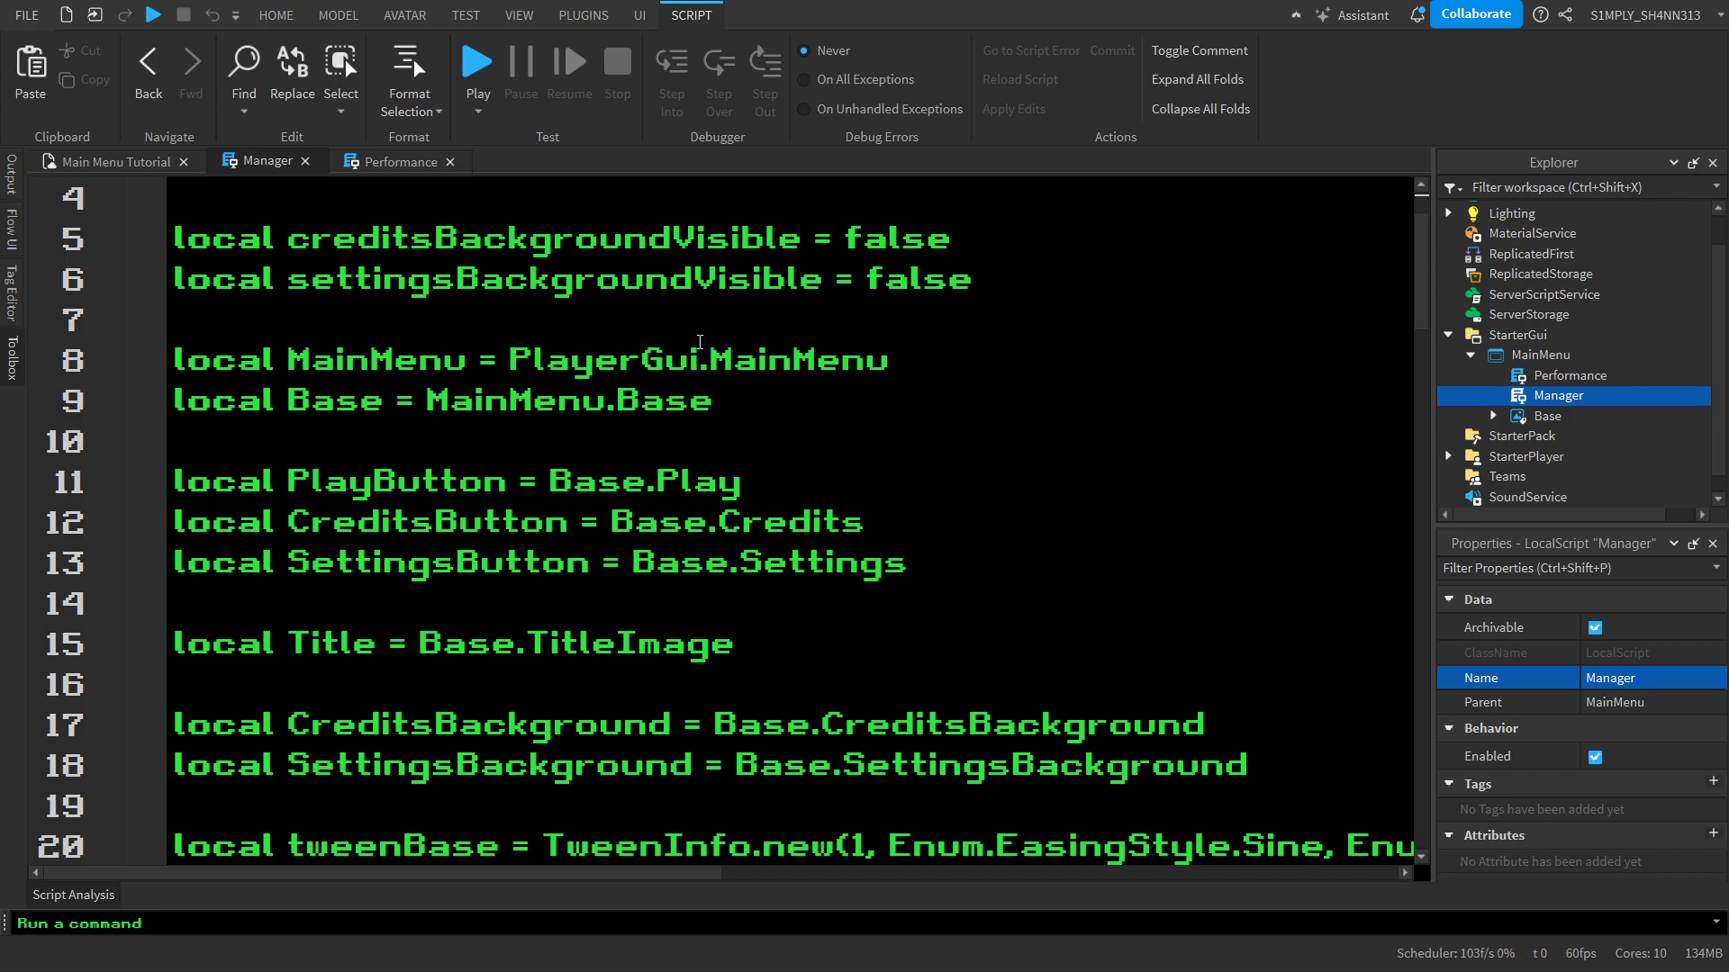
{"action": "left_click_drag", "start_coordinate": [744, 385], "coordinate": [204, 74]}
{"action": "key", "text": "ctrl+x"}
{"action": "type", "text": "v"}
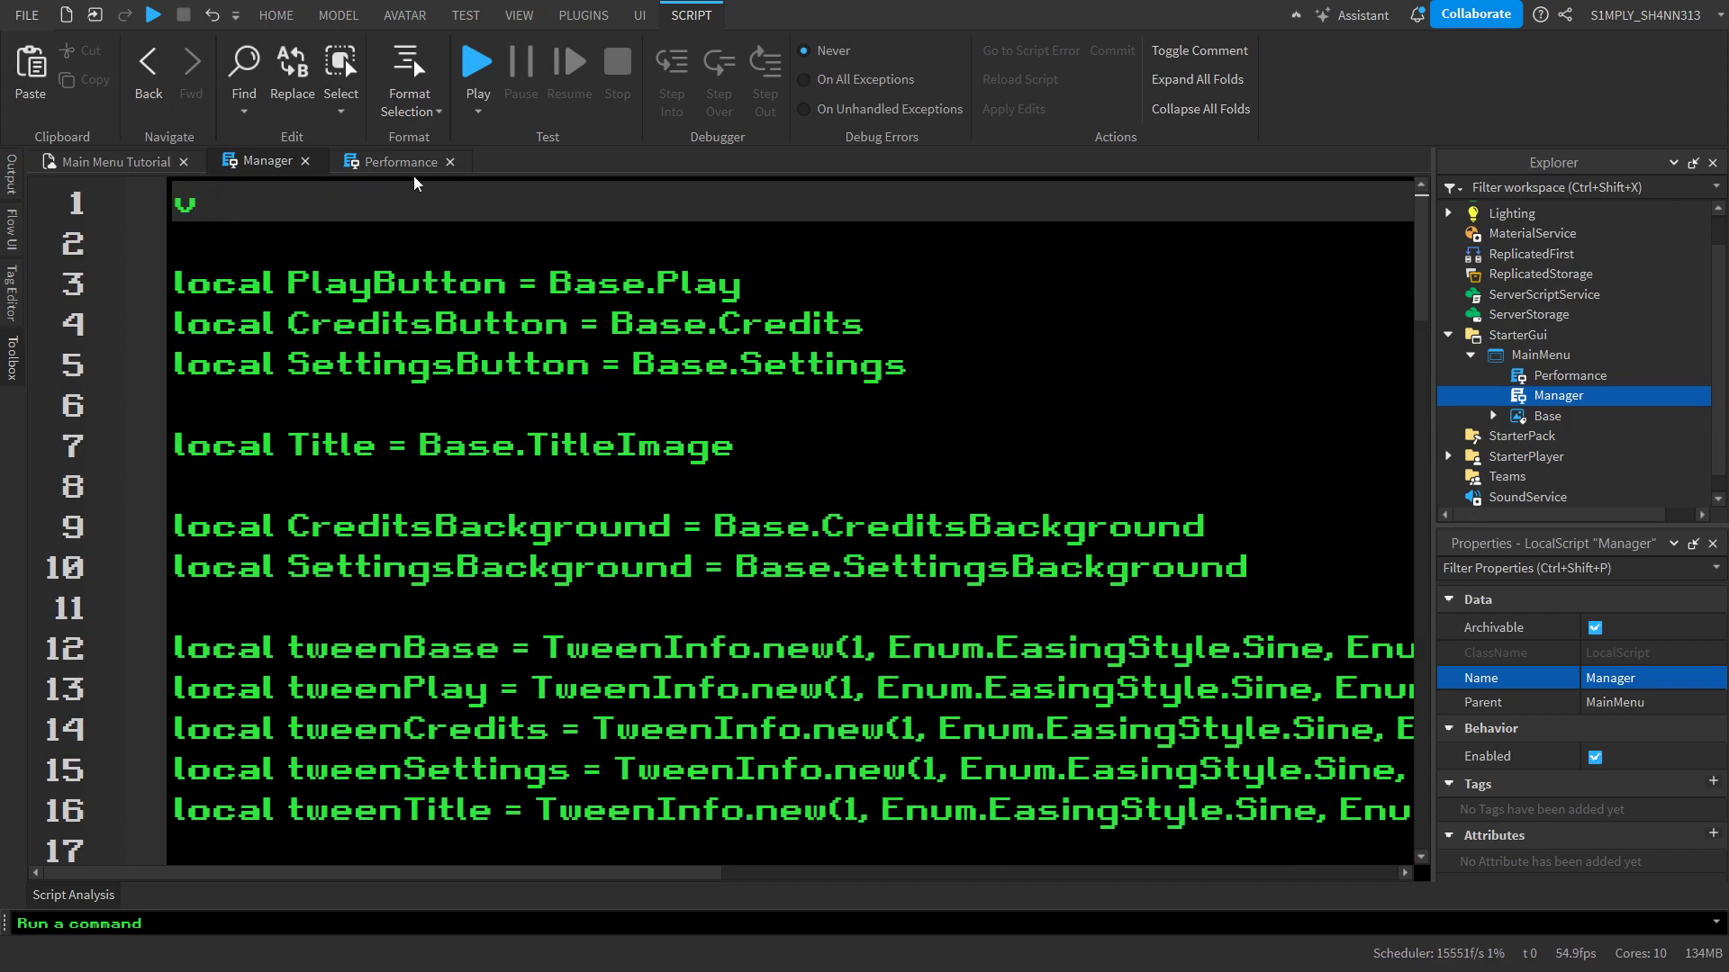
{"action": "key", "text": "ctrl+z"}
{"action": "key", "text": "ctrl+z"}
{"action": "left_click", "coordinate": [400, 162]}
{"action": "key", "text": "ctrl+a"}
{"action": "key", "text": "ctrl+v"}
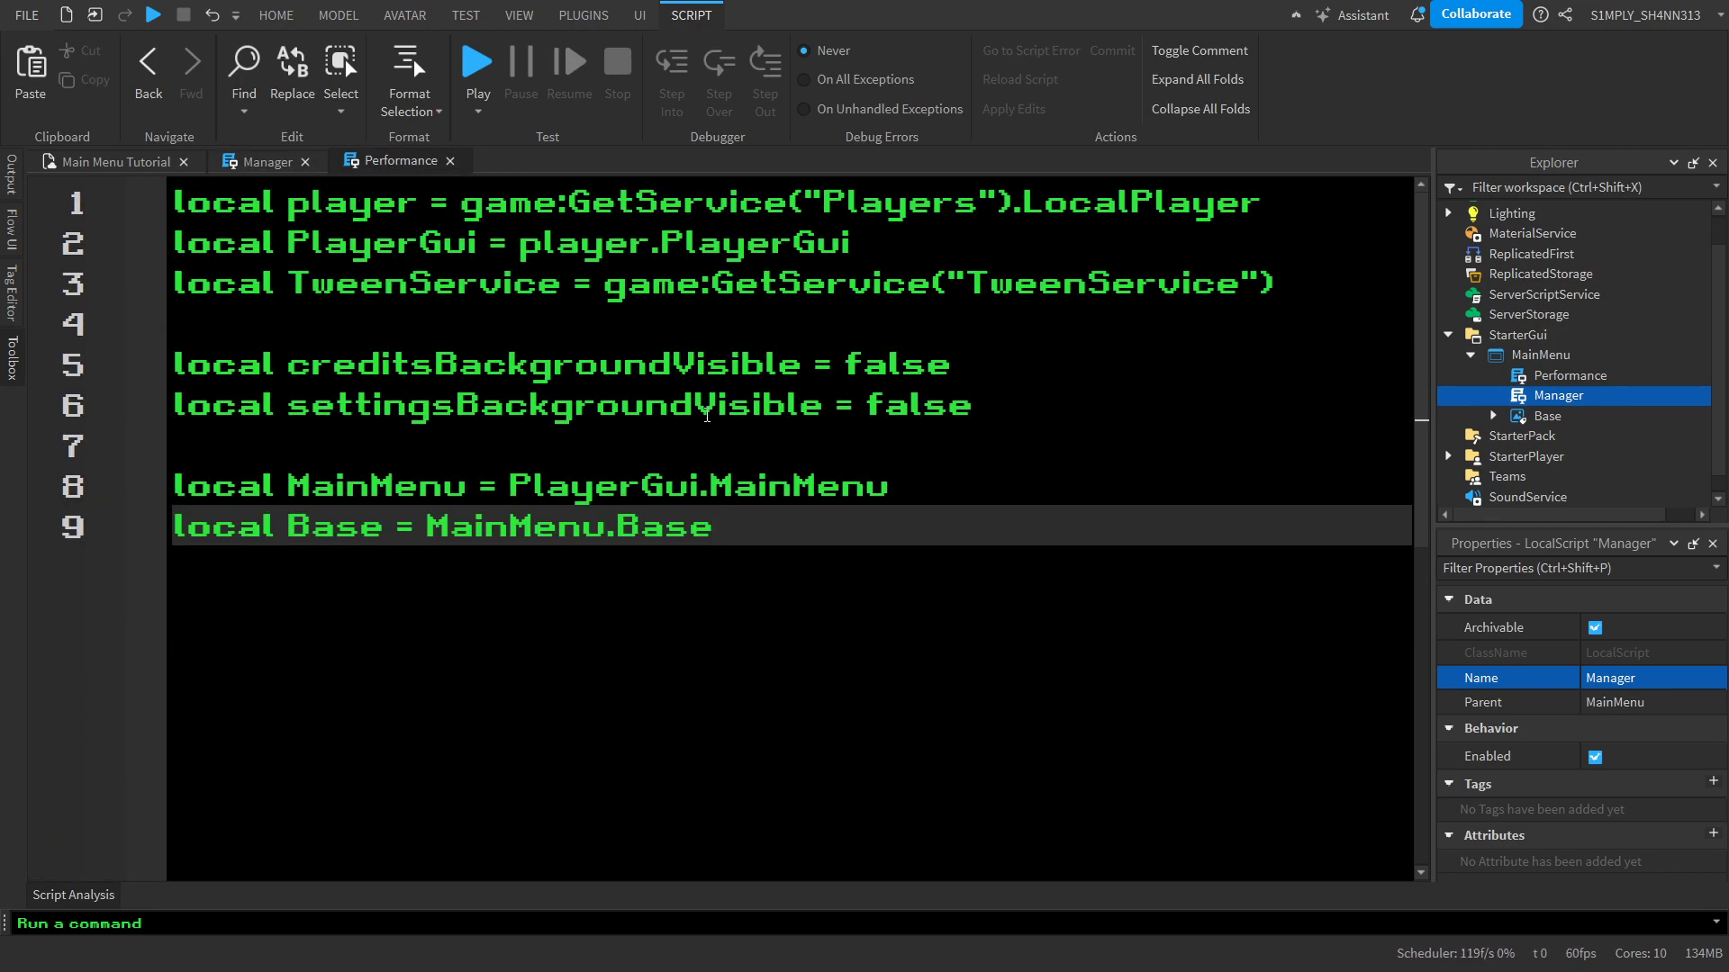
{"action": "key", "text": "Return"}
{"action": "key", "text": "Return"}
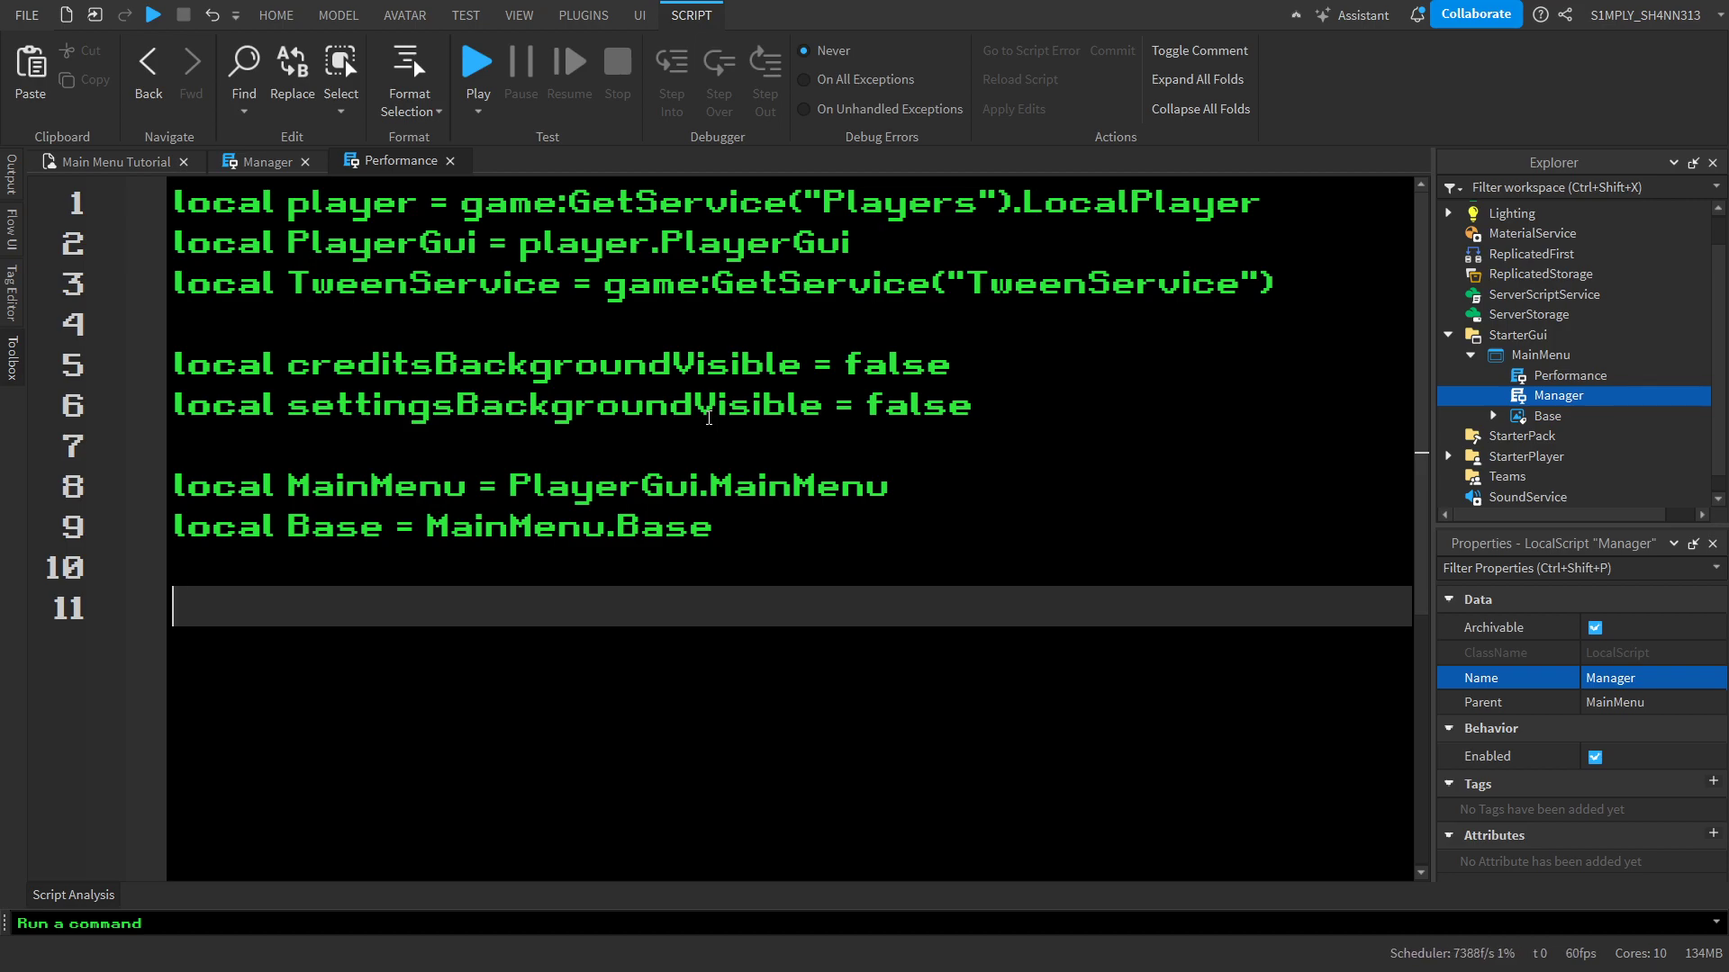
Declare a camera variable as workspace.CurrentCamera directly below the TweenService line in Performance
{"action": "left_click", "coordinate": [1031, 372]}
{"action": "left_click", "coordinate": [1031, 339]}
{"action": "key", "text": "Return"}
{"action": "left_click", "coordinate": [1029, 340]}
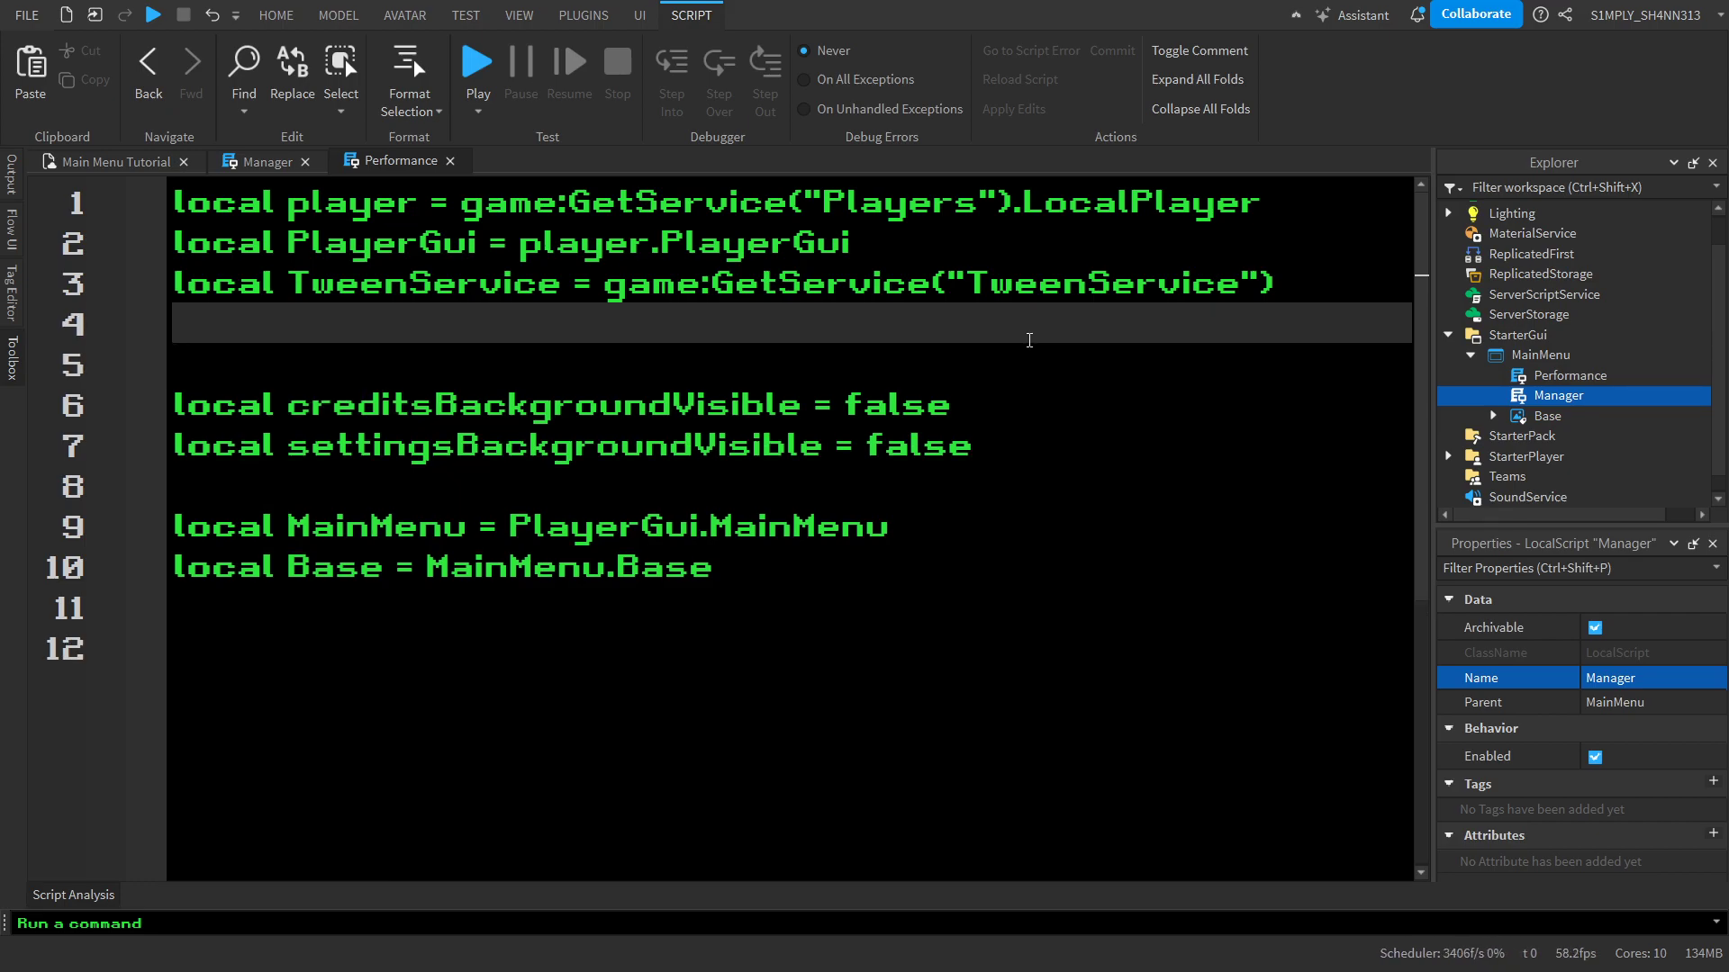
{"action": "type", "text": "local "}
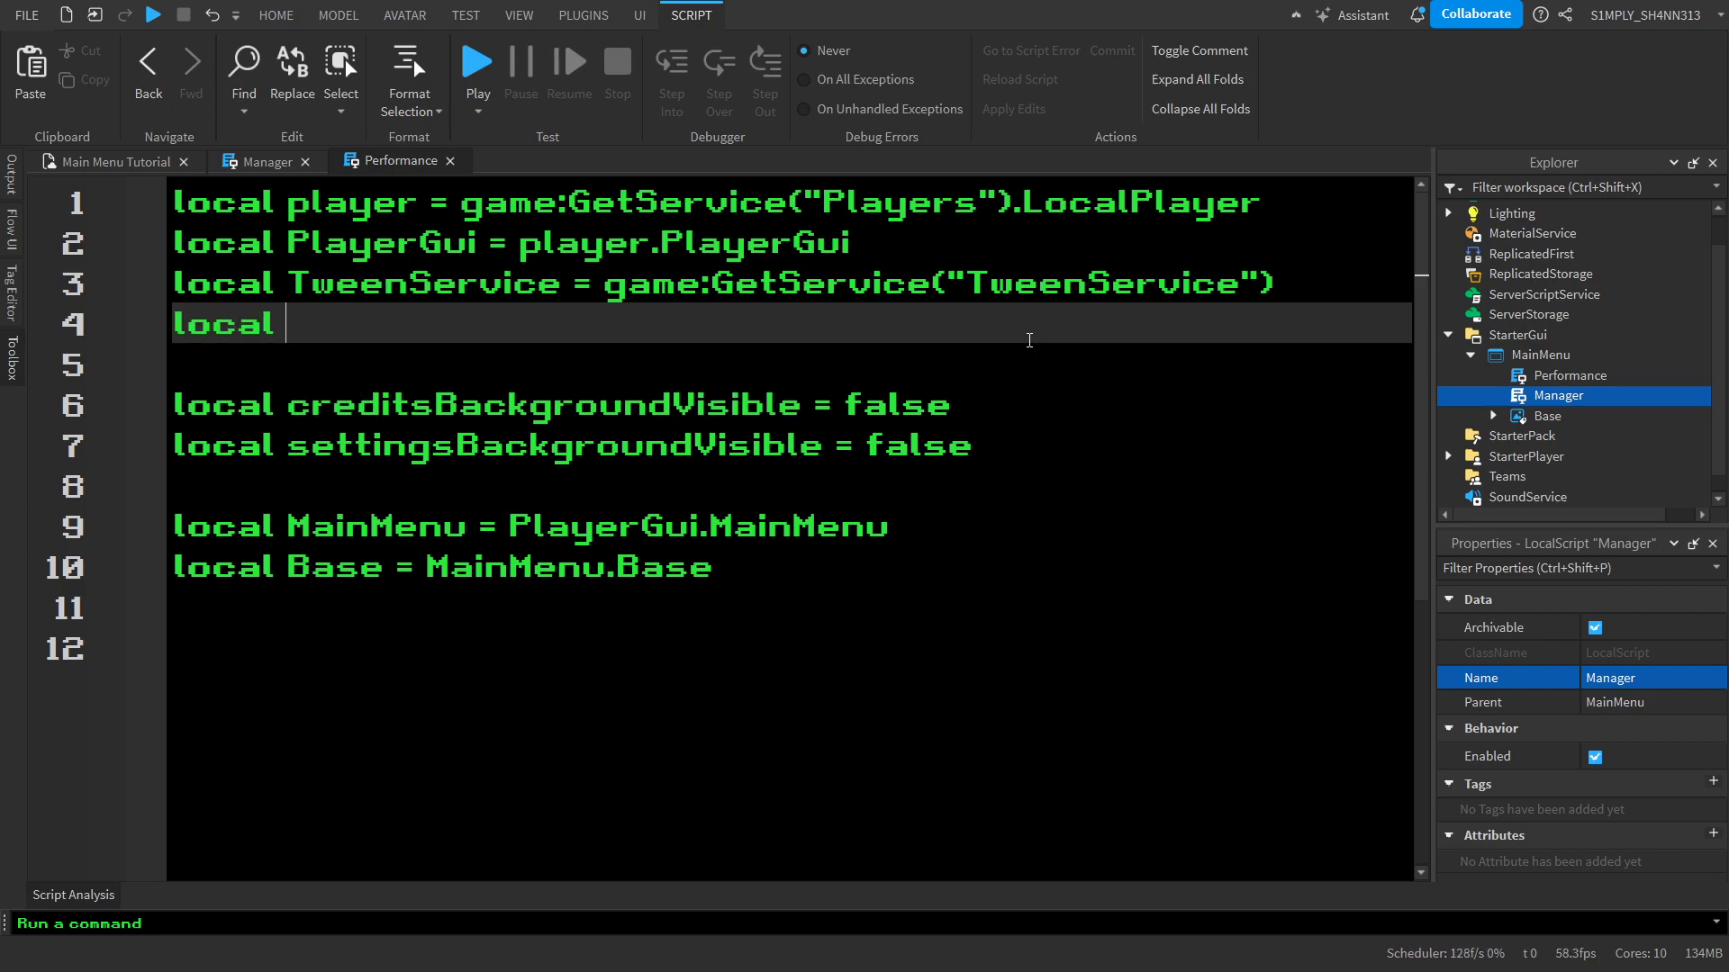
{"action": "type", "text": "camera = ga"}
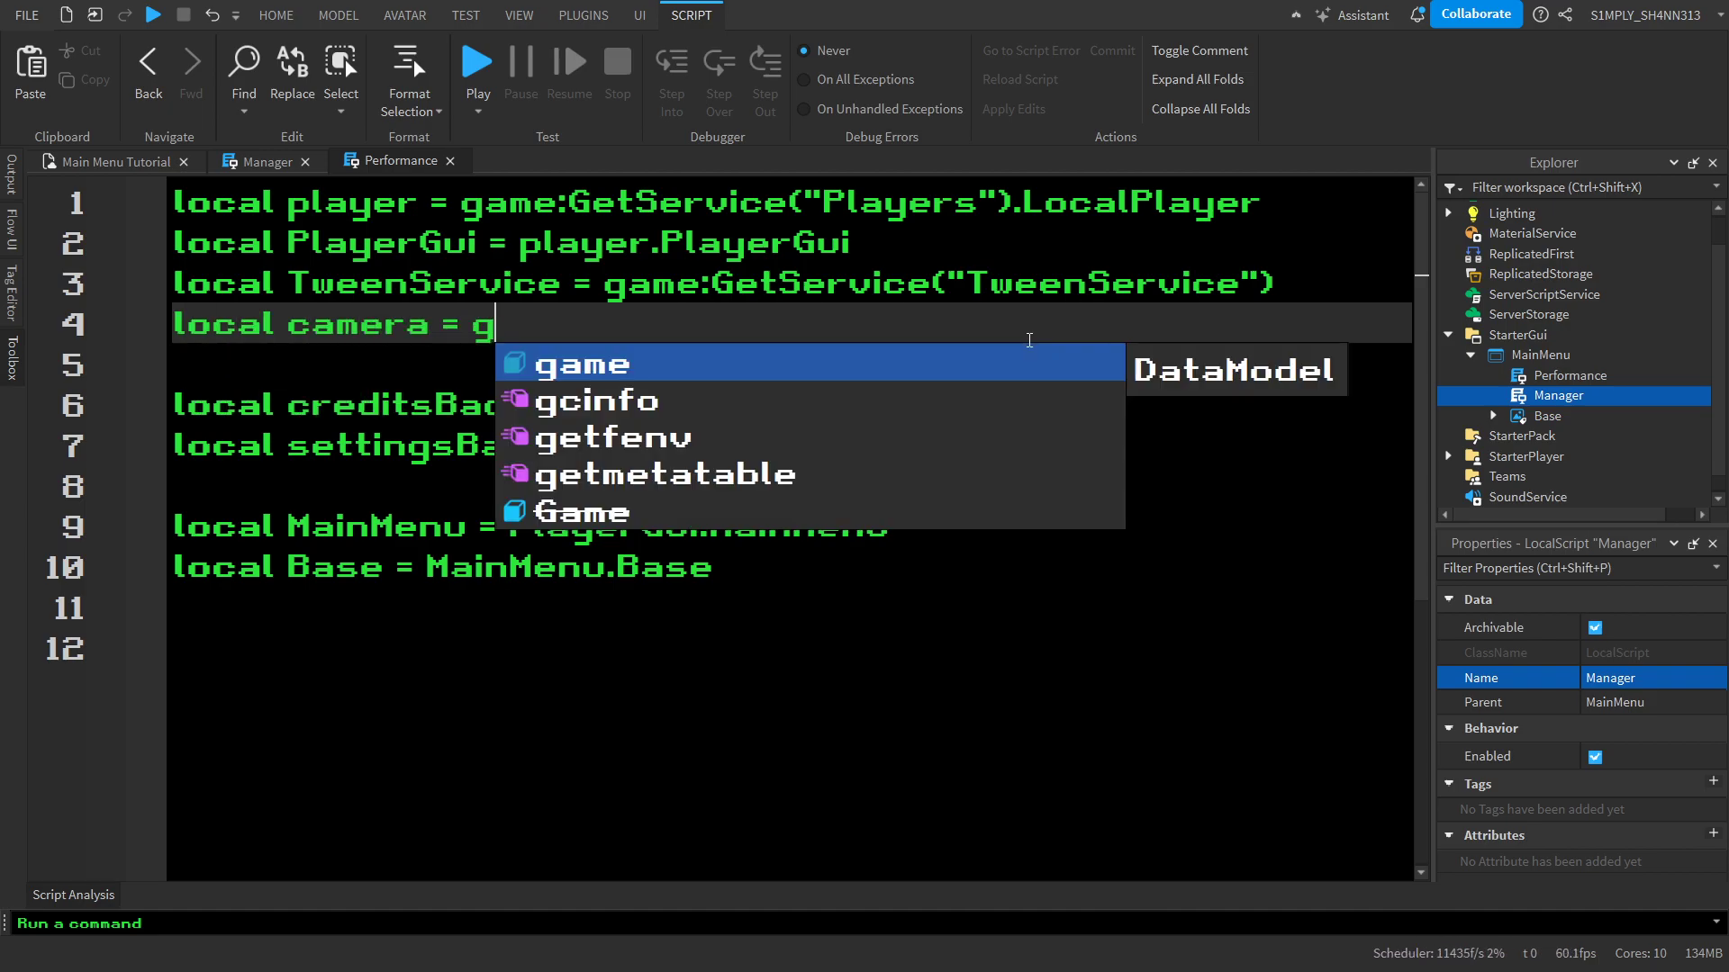
{"action": "key", "text": "BackSpace"}
{"action": "key", "text": "BackSpace"}
{"action": "type", "text": "workspace."}
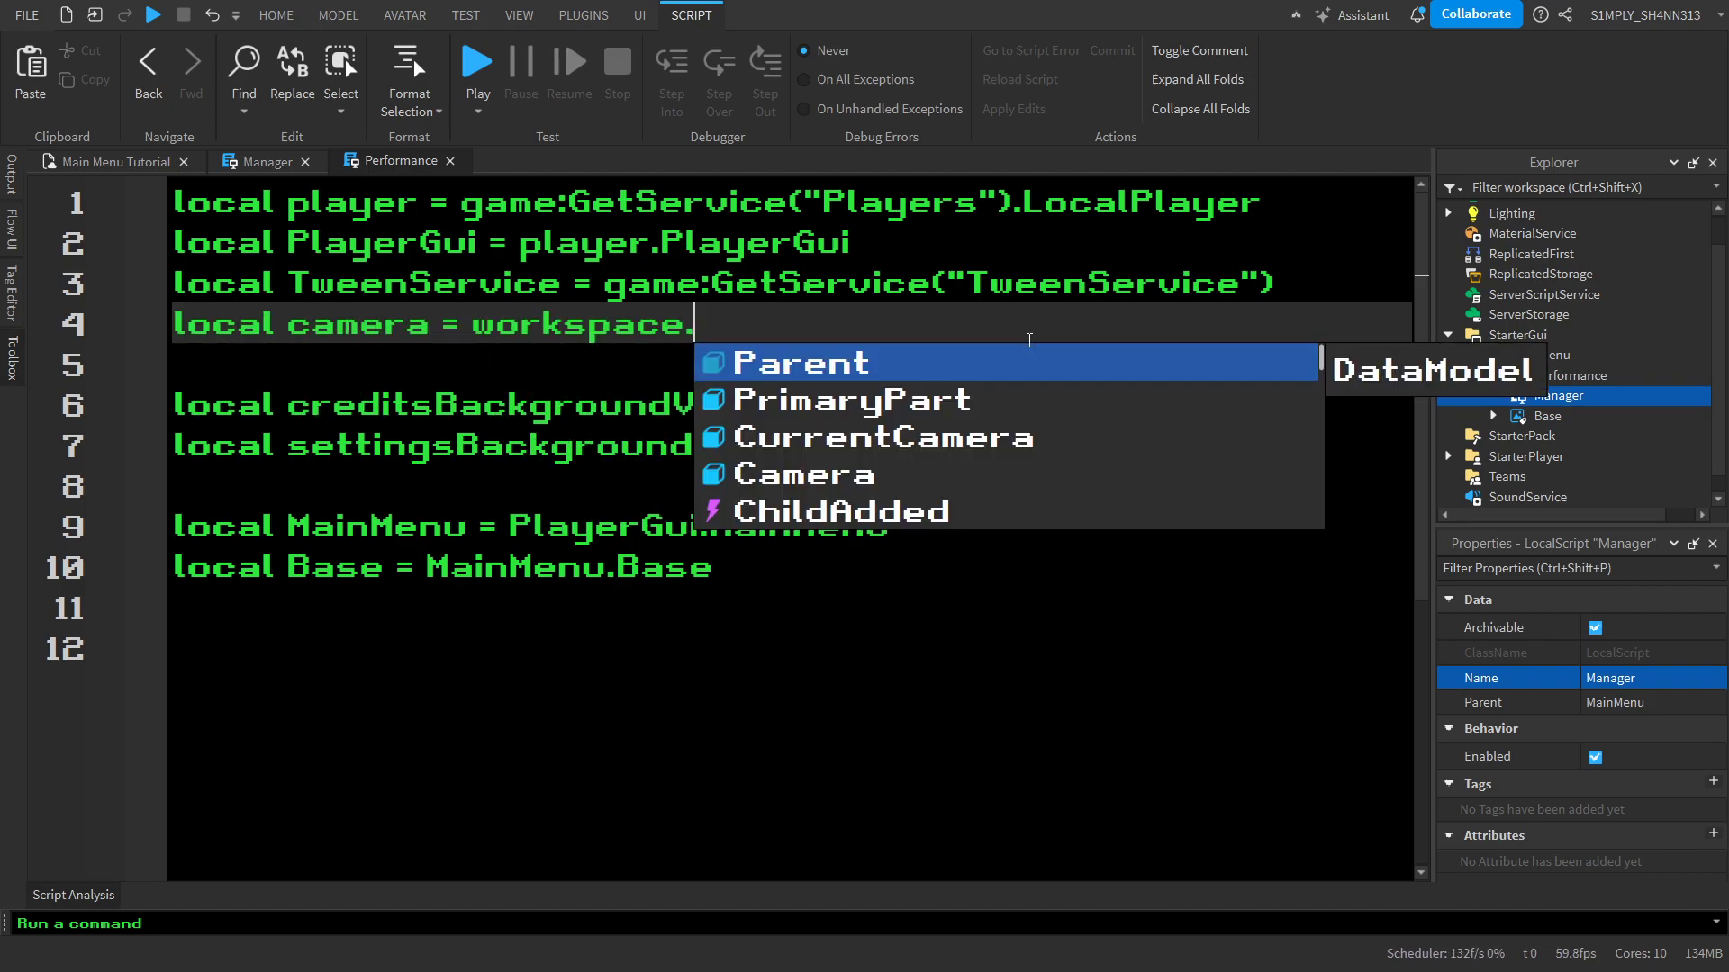
{"action": "type", "text": "CurrentCamera"}
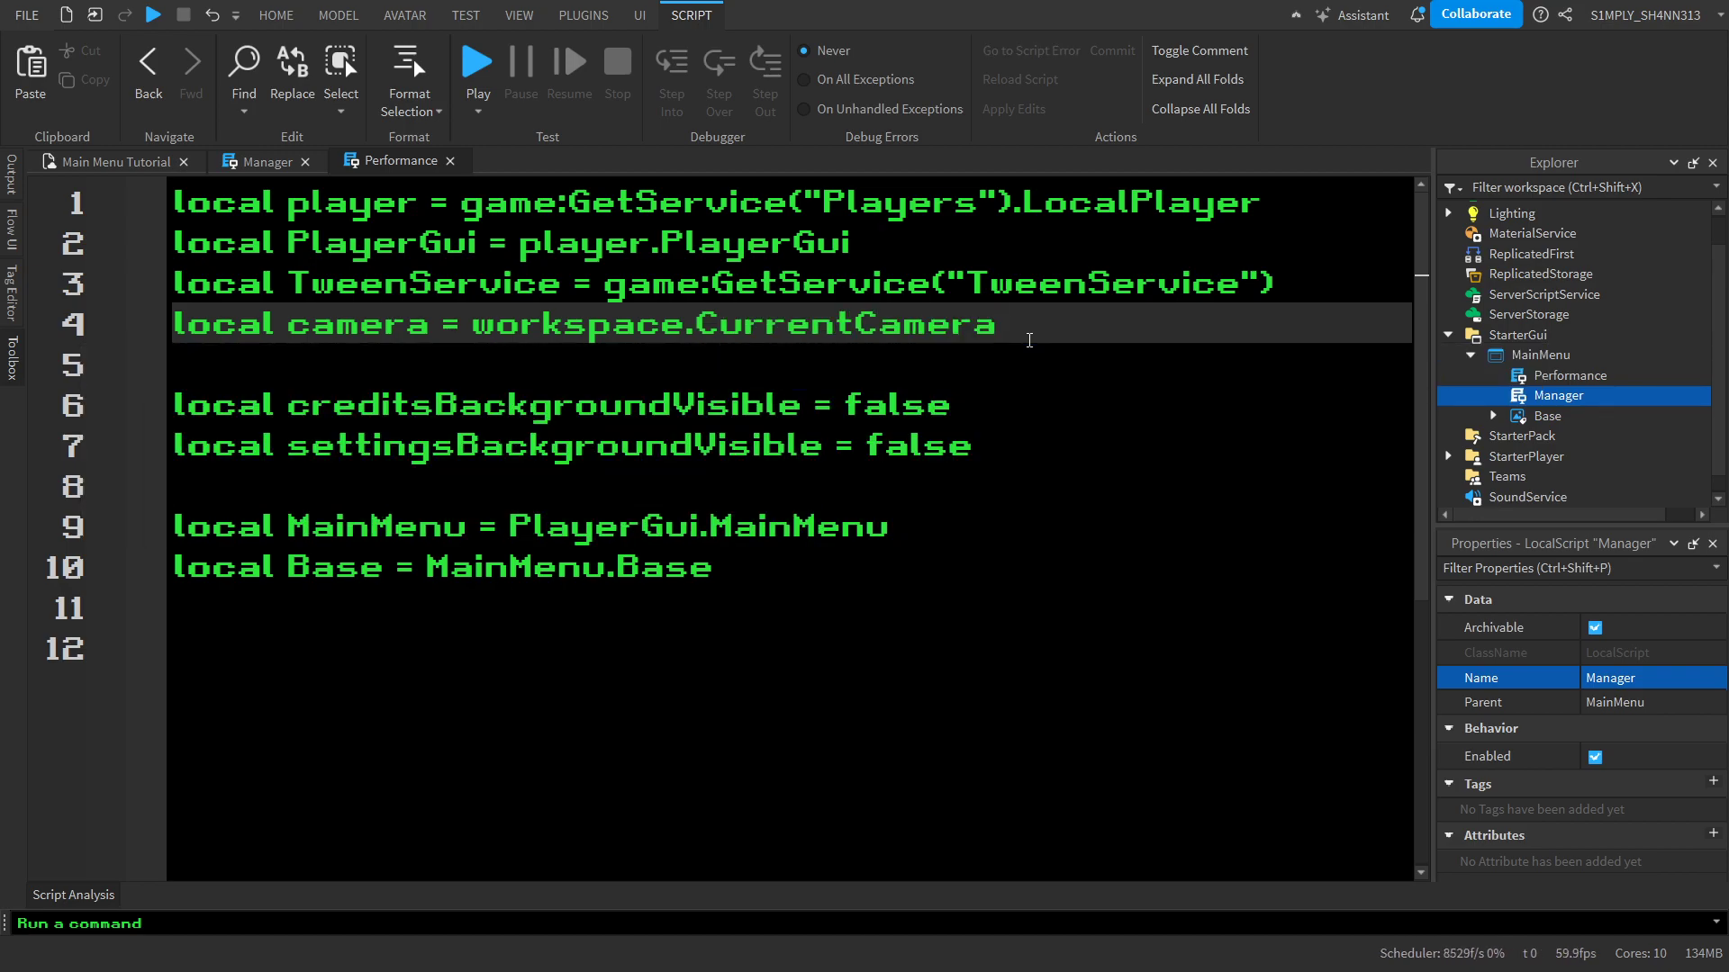
Copy the CreditsBackground and SettingsBackground declarations from Manager to the end of the Performance script
{"action": "key", "text": "Down"}
{"action": "key", "text": "Down"}
{"action": "key", "text": "Down"}
{"action": "key", "text": "Down"}
{"action": "key", "text": "Down"}
{"action": "key", "text": "Down"}
{"action": "key", "text": "Down"}
{"action": "key", "text": "Down"}
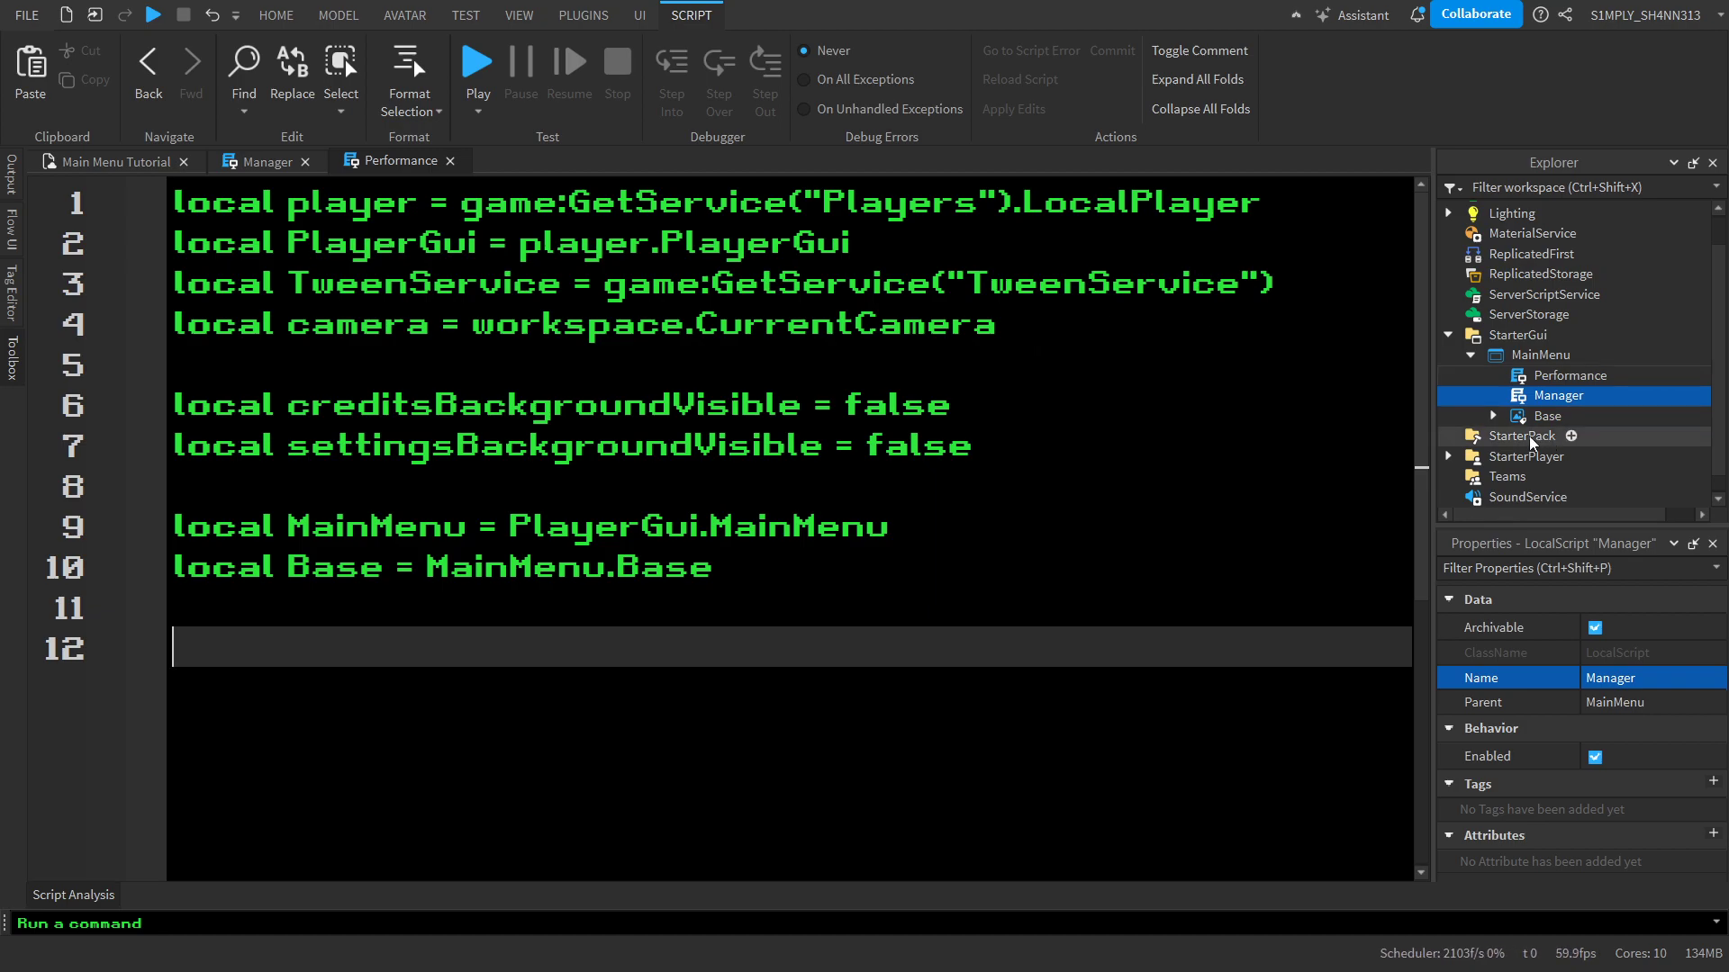
{"action": "left_click", "coordinate": [274, 161]}
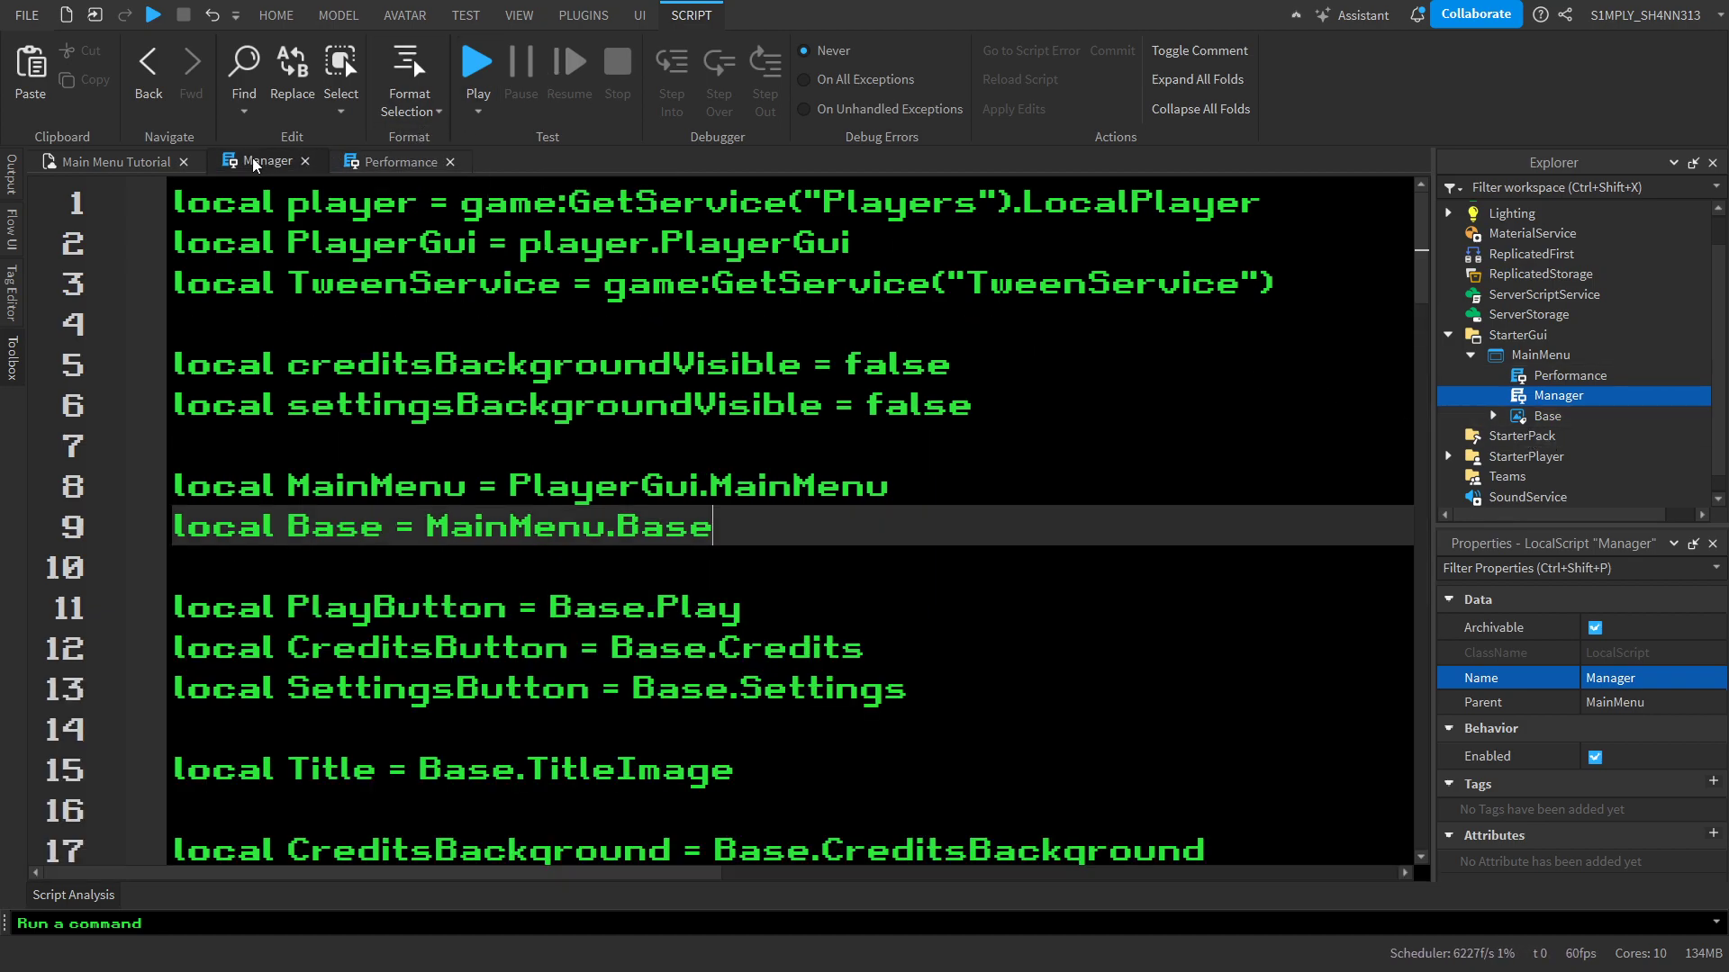
{"action": "scroll", "coordinate": [669, 599], "scroll_direction": "down", "scroll_amount": 1}
{"action": "scroll", "coordinate": [1027, 641], "scroll_direction": "down", "scroll_amount": 2}
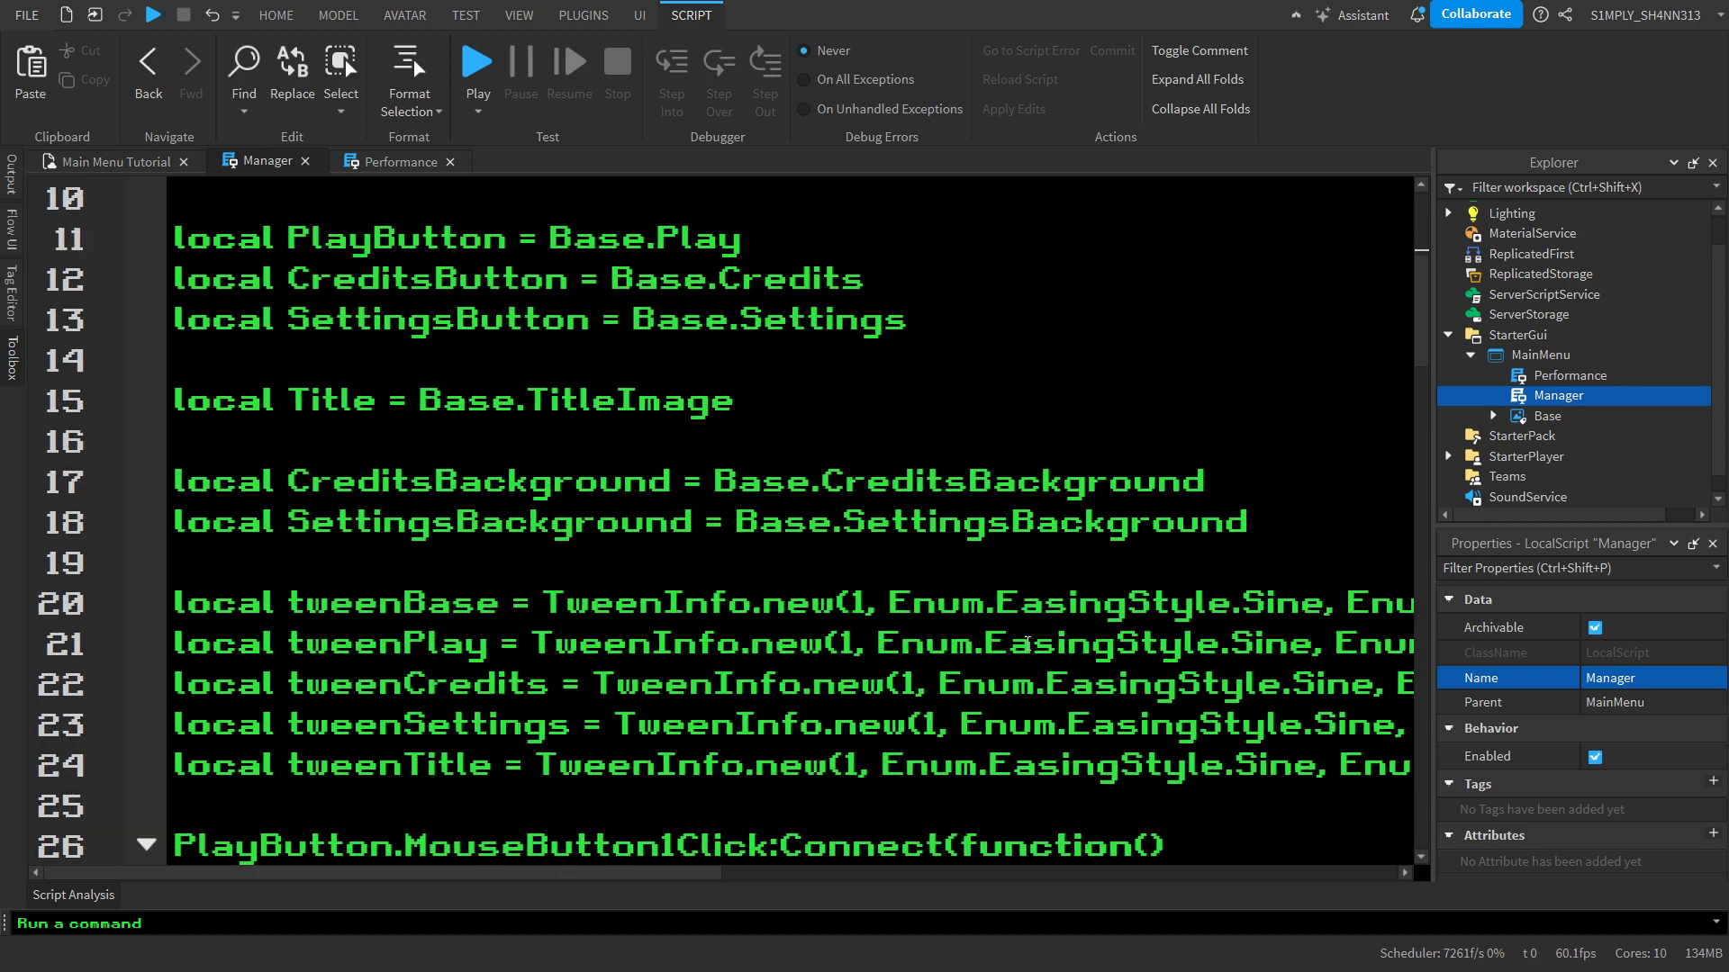
{"action": "left_click_drag", "start_coordinate": [1278, 533], "coordinate": [97, 462]}
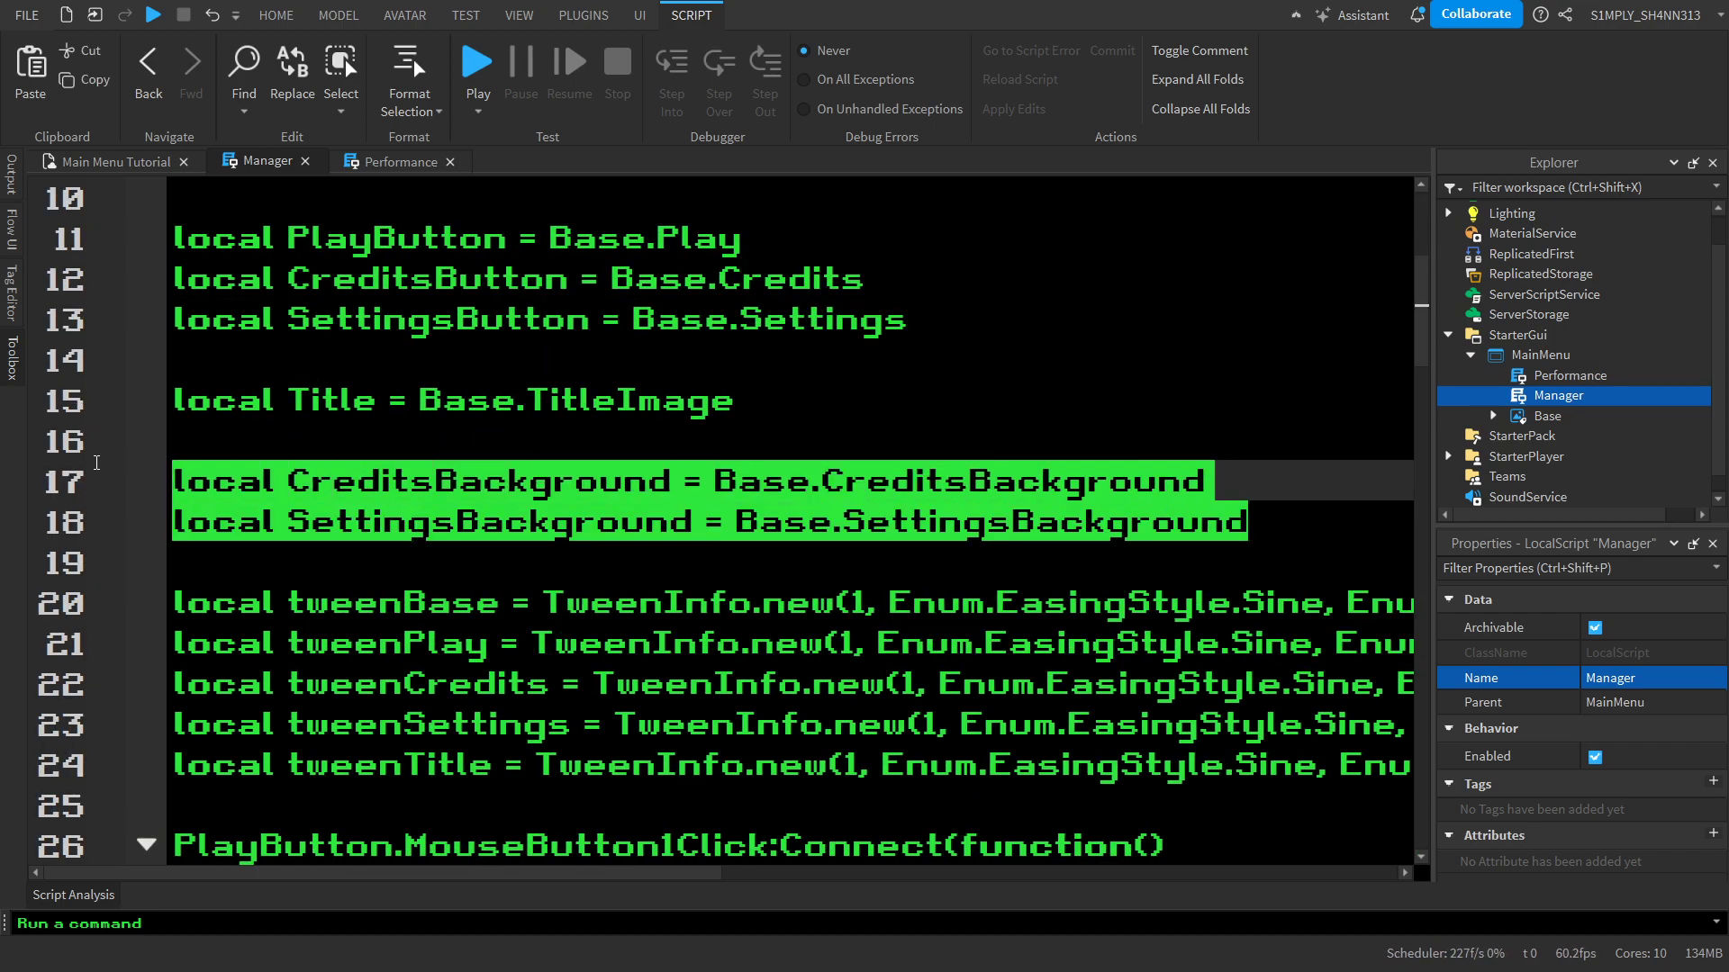
{"action": "left_click", "coordinate": [321, 523]}
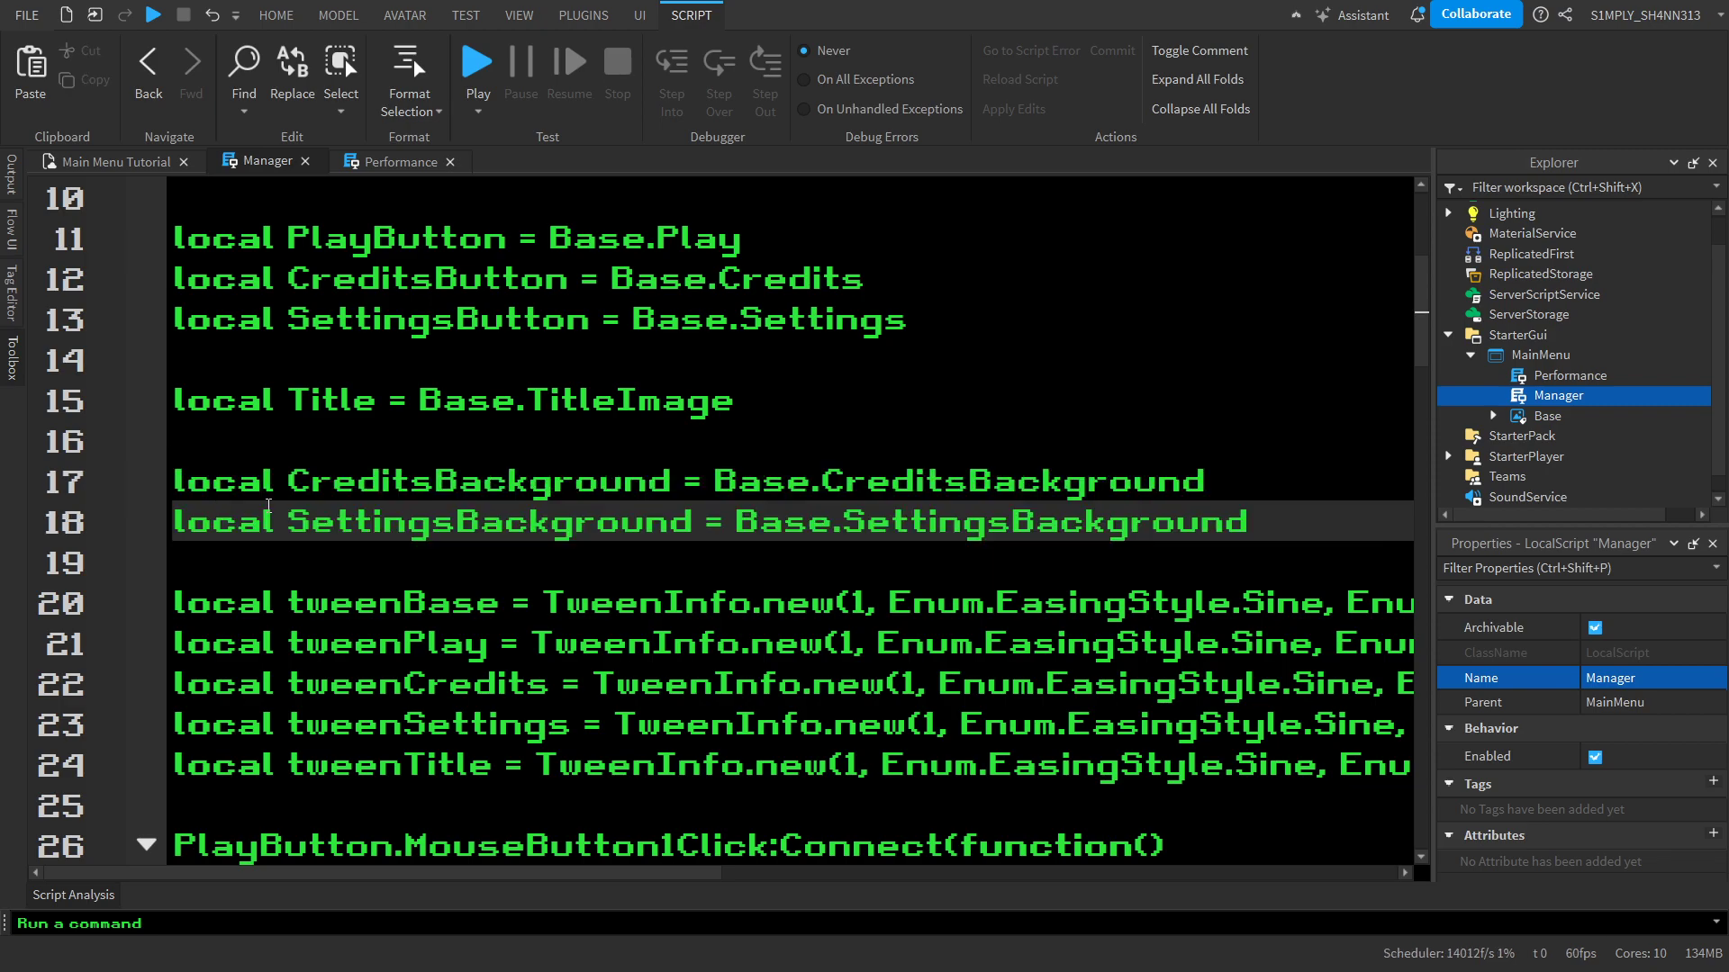
{"action": "double_click", "coordinate": [322, 490]}
{"action": "double_click", "coordinate": [321, 522]}
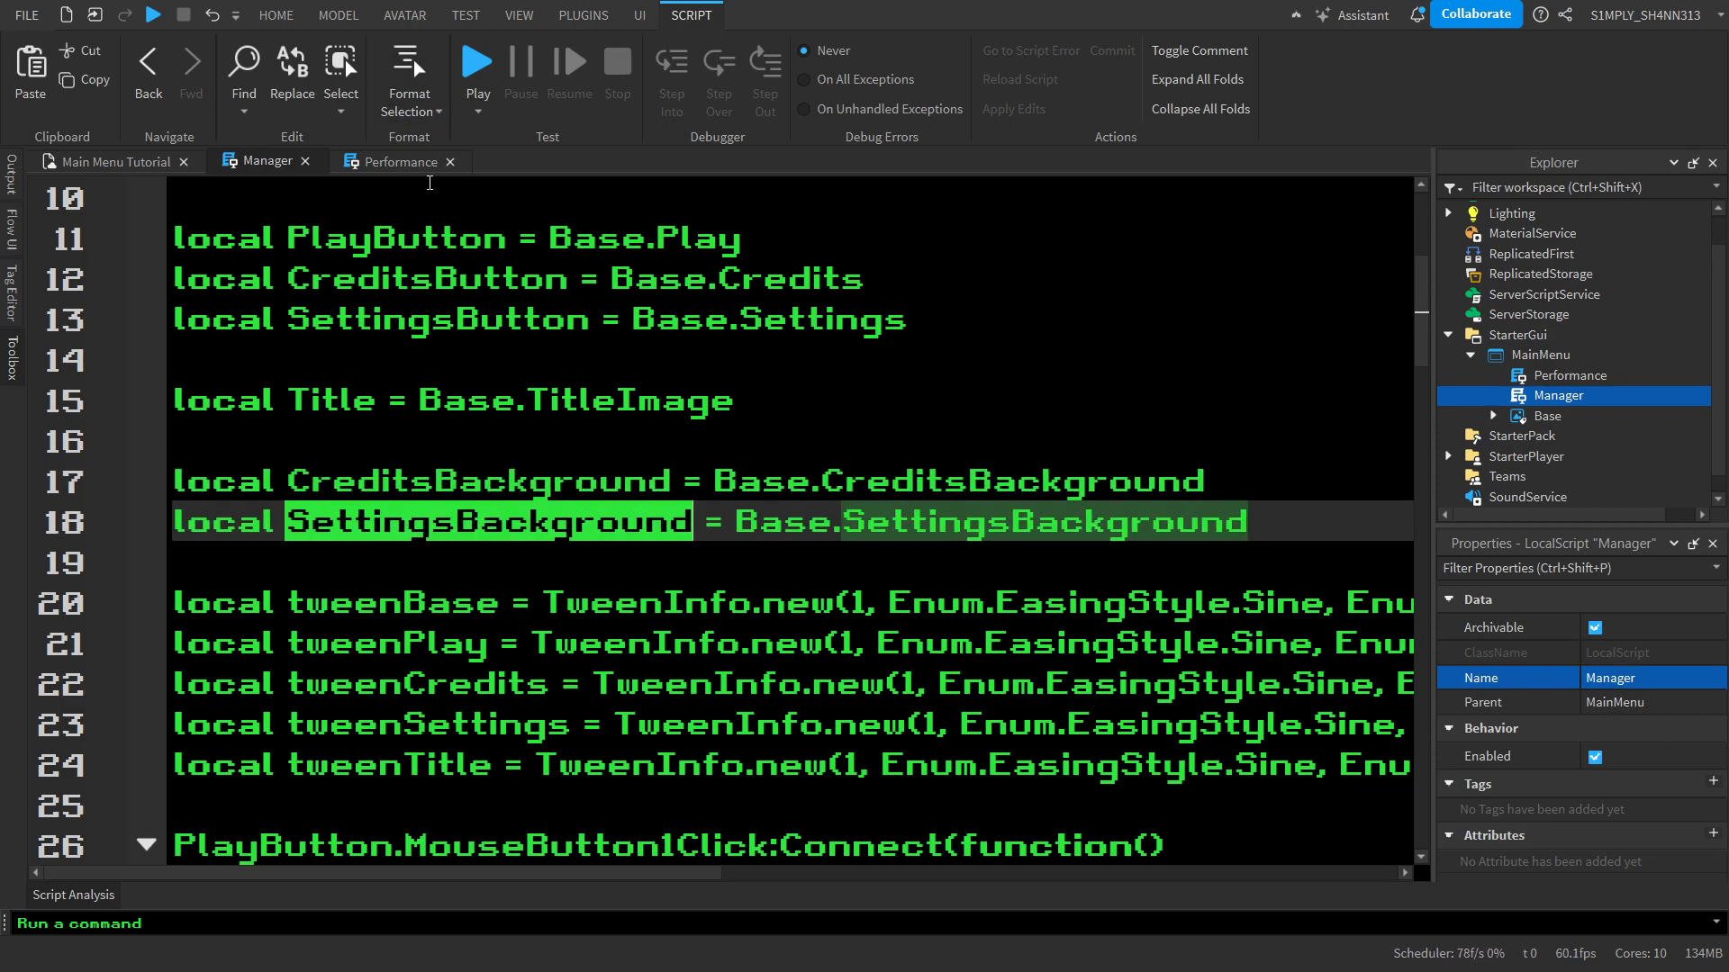
{"action": "left_click", "coordinate": [468, 400]}
{"action": "left_click", "coordinate": [419, 171]}
{"action": "key", "text": "ctrl+v"}
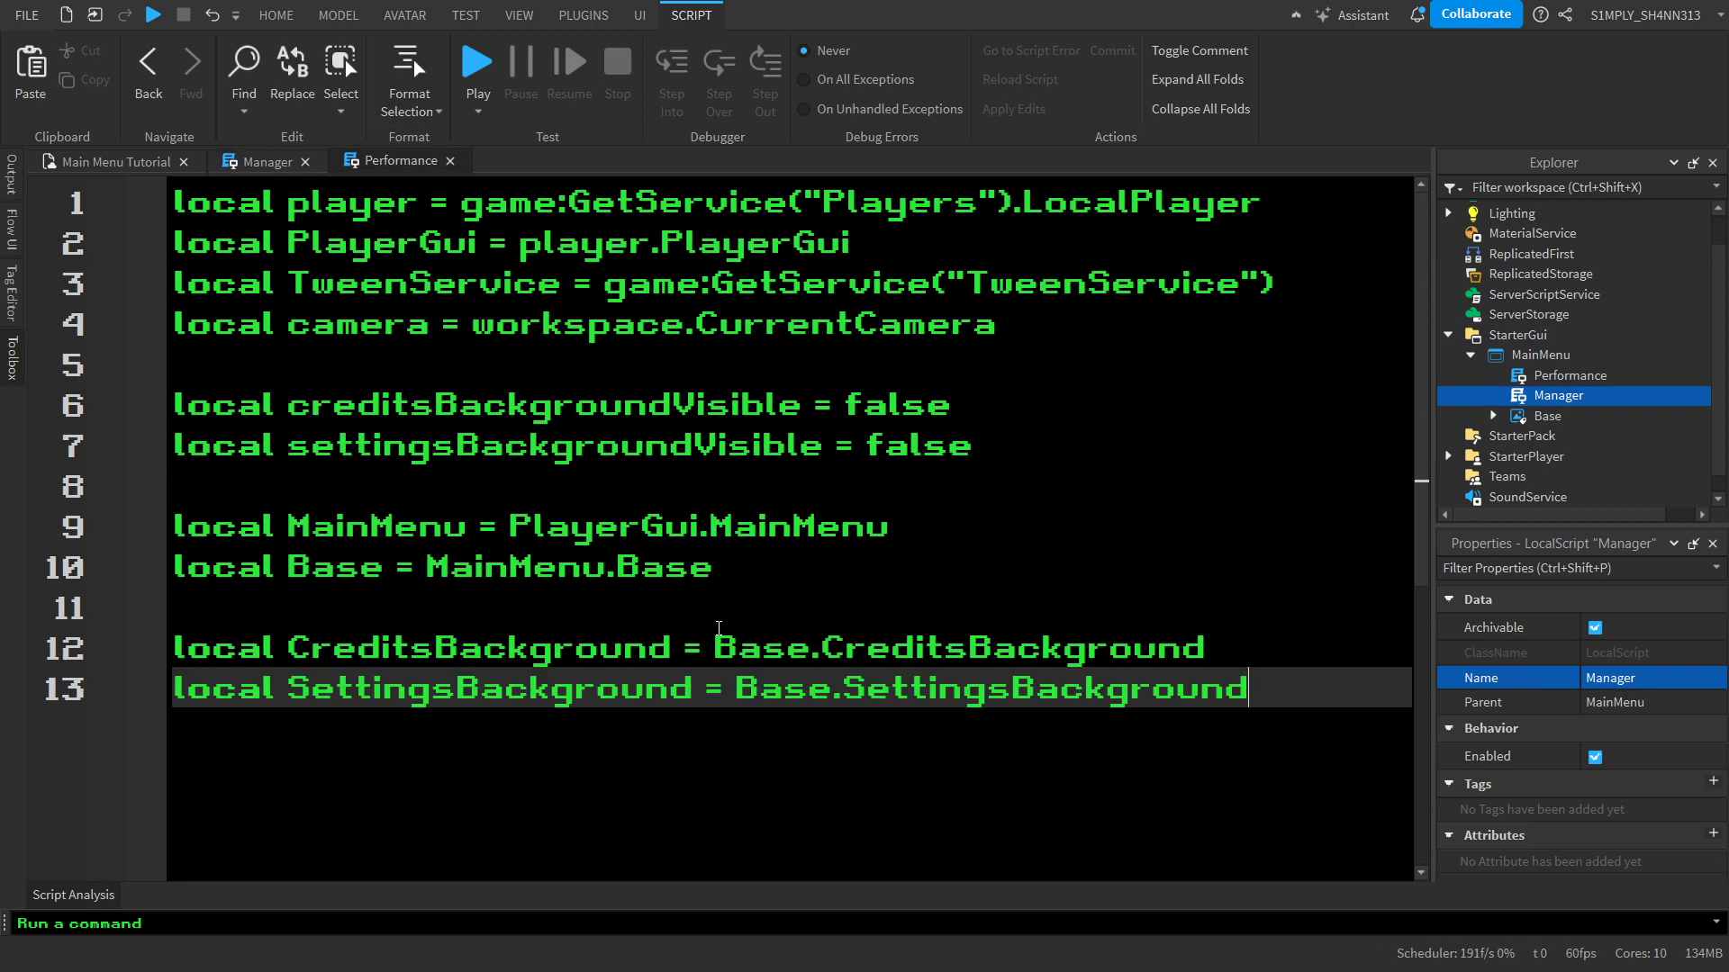
Declare fovText as SettingsBackground.FOV.FOVChoice below the background declarations in Performance, and start a new line
{"action": "scroll", "coordinate": [740, 631], "scroll_direction": "down", "scroll_amount": 2}
{"action": "key", "text": "Return"}
{"action": "key", "text": "Return"}
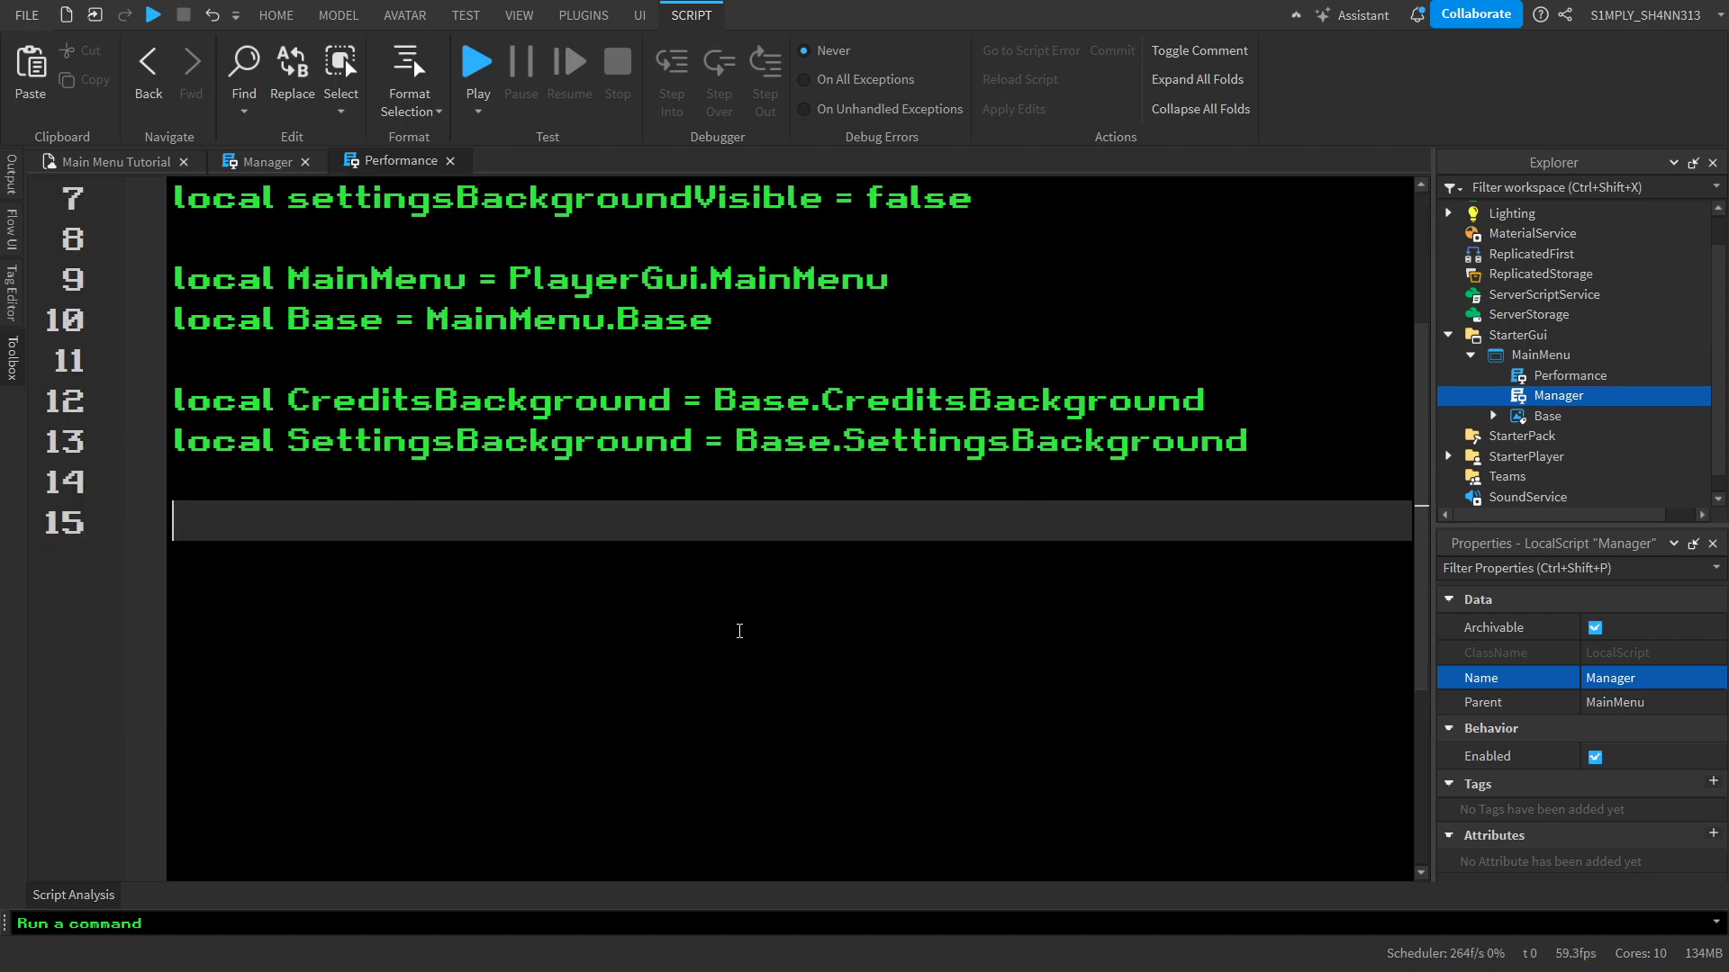
{"action": "type", "text": "l"}
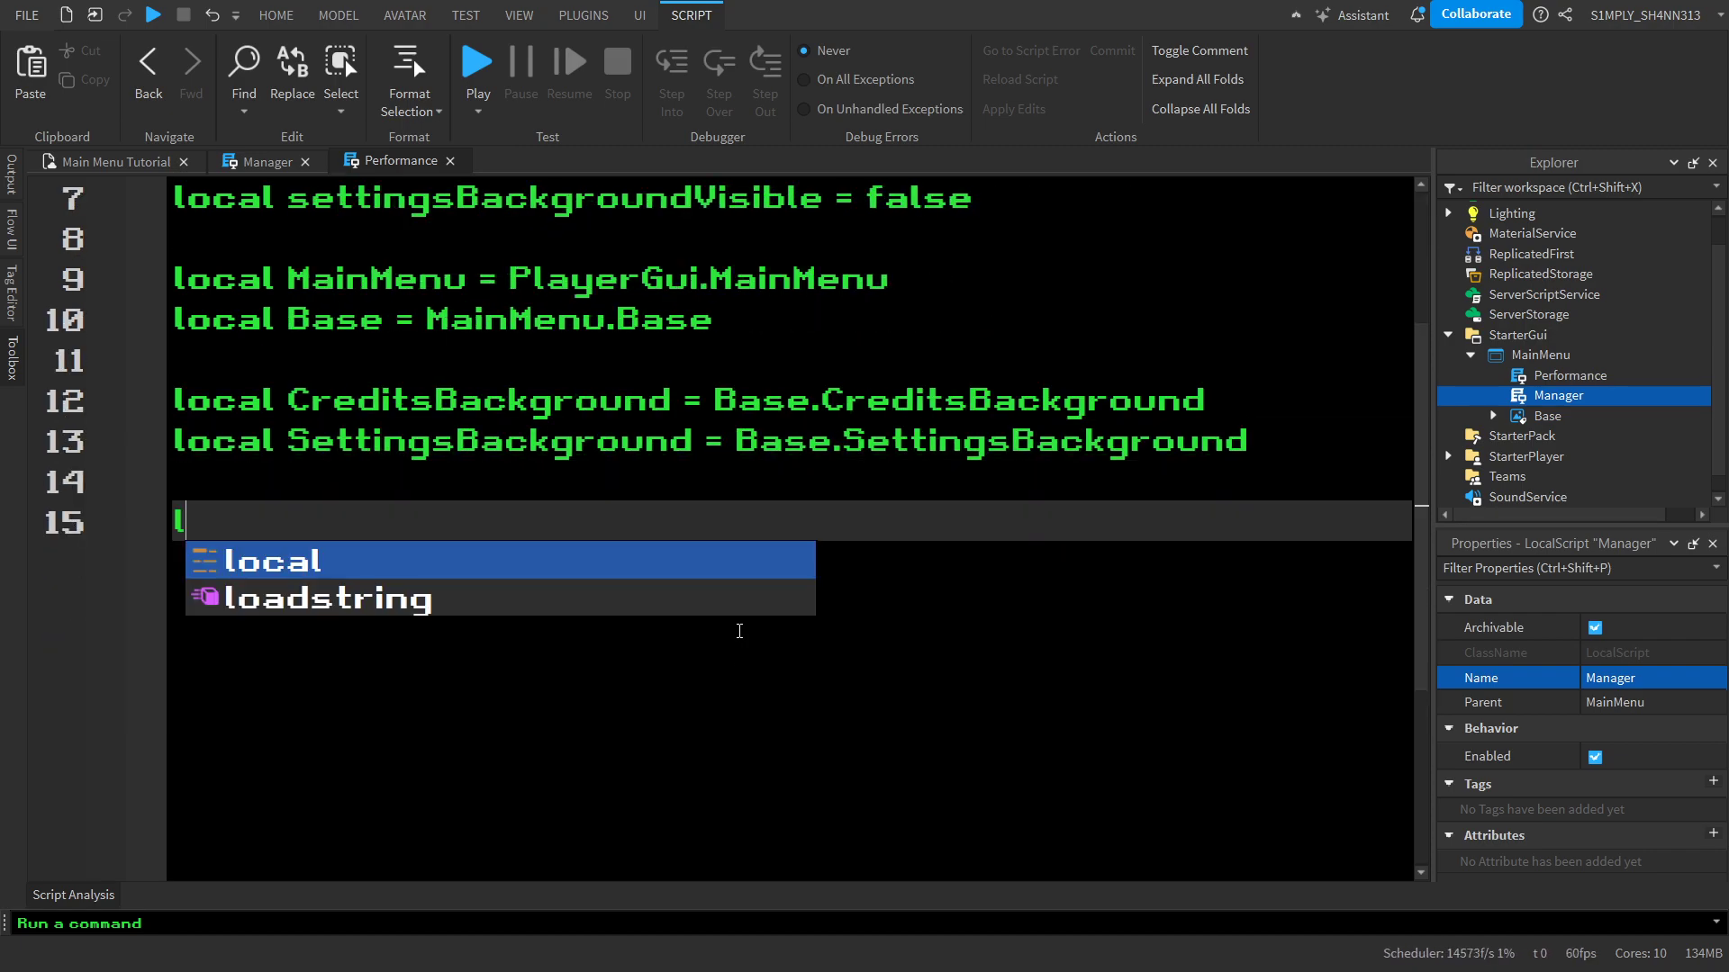
{"action": "type", "text": "ocal fovText = Set"}
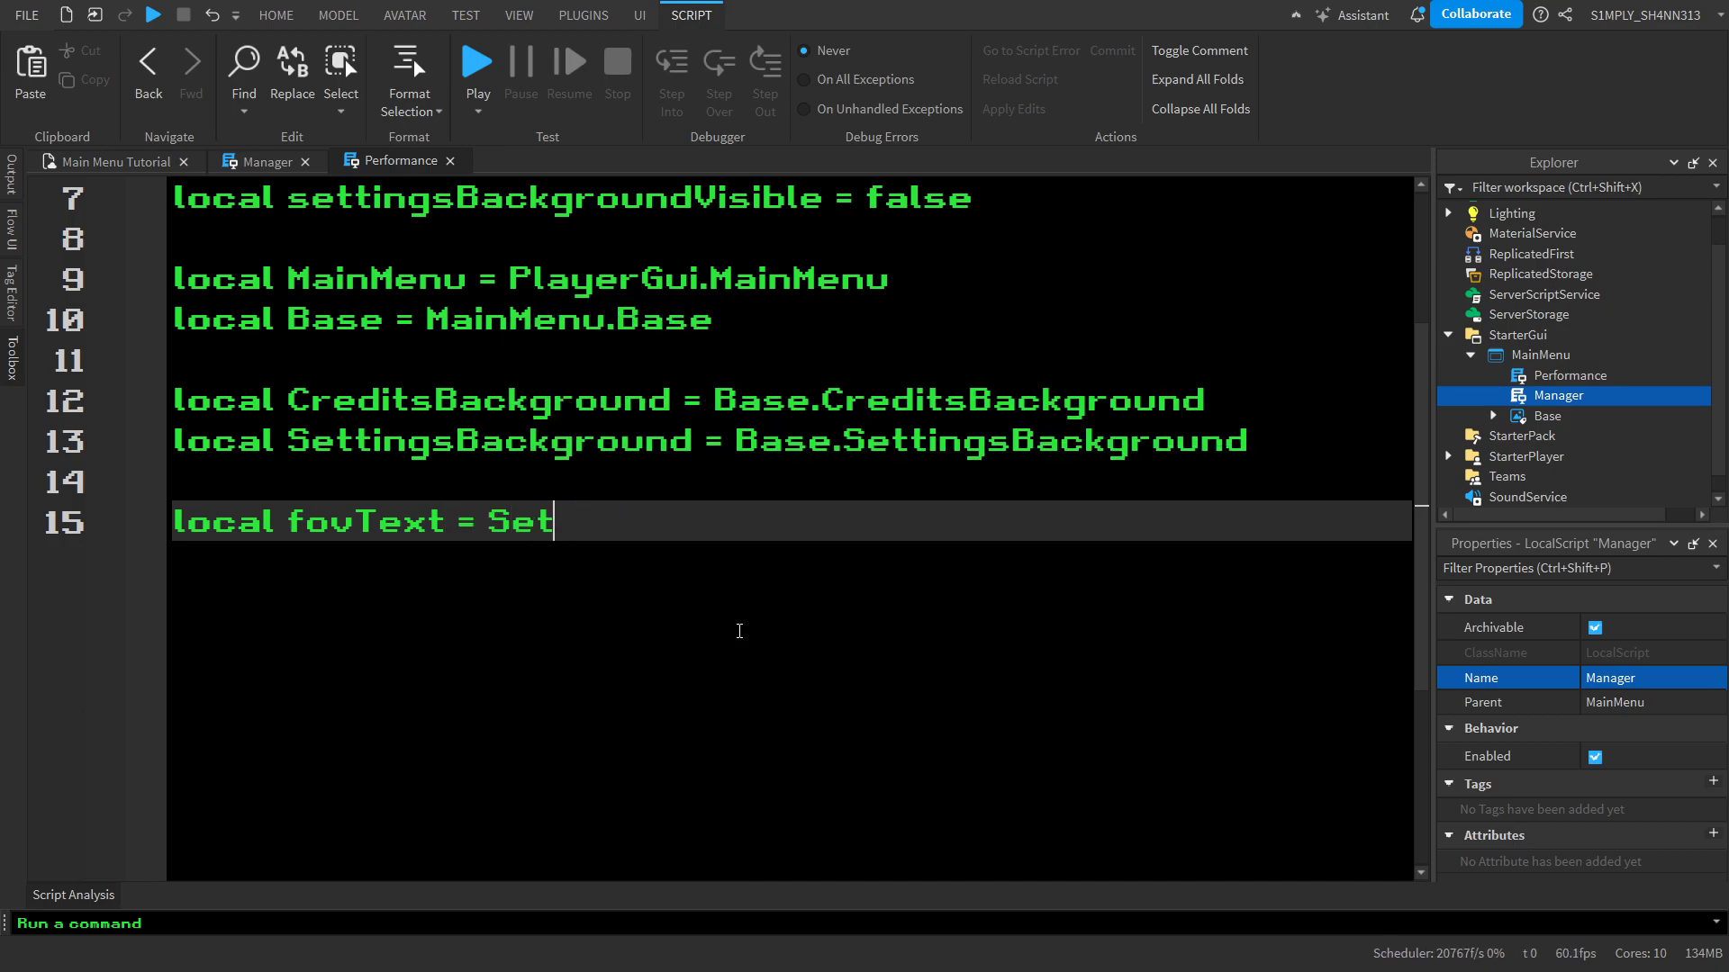
{"action": "type", "text": "tingsBackground.Fo"}
{"action": "key", "text": "Tab"}
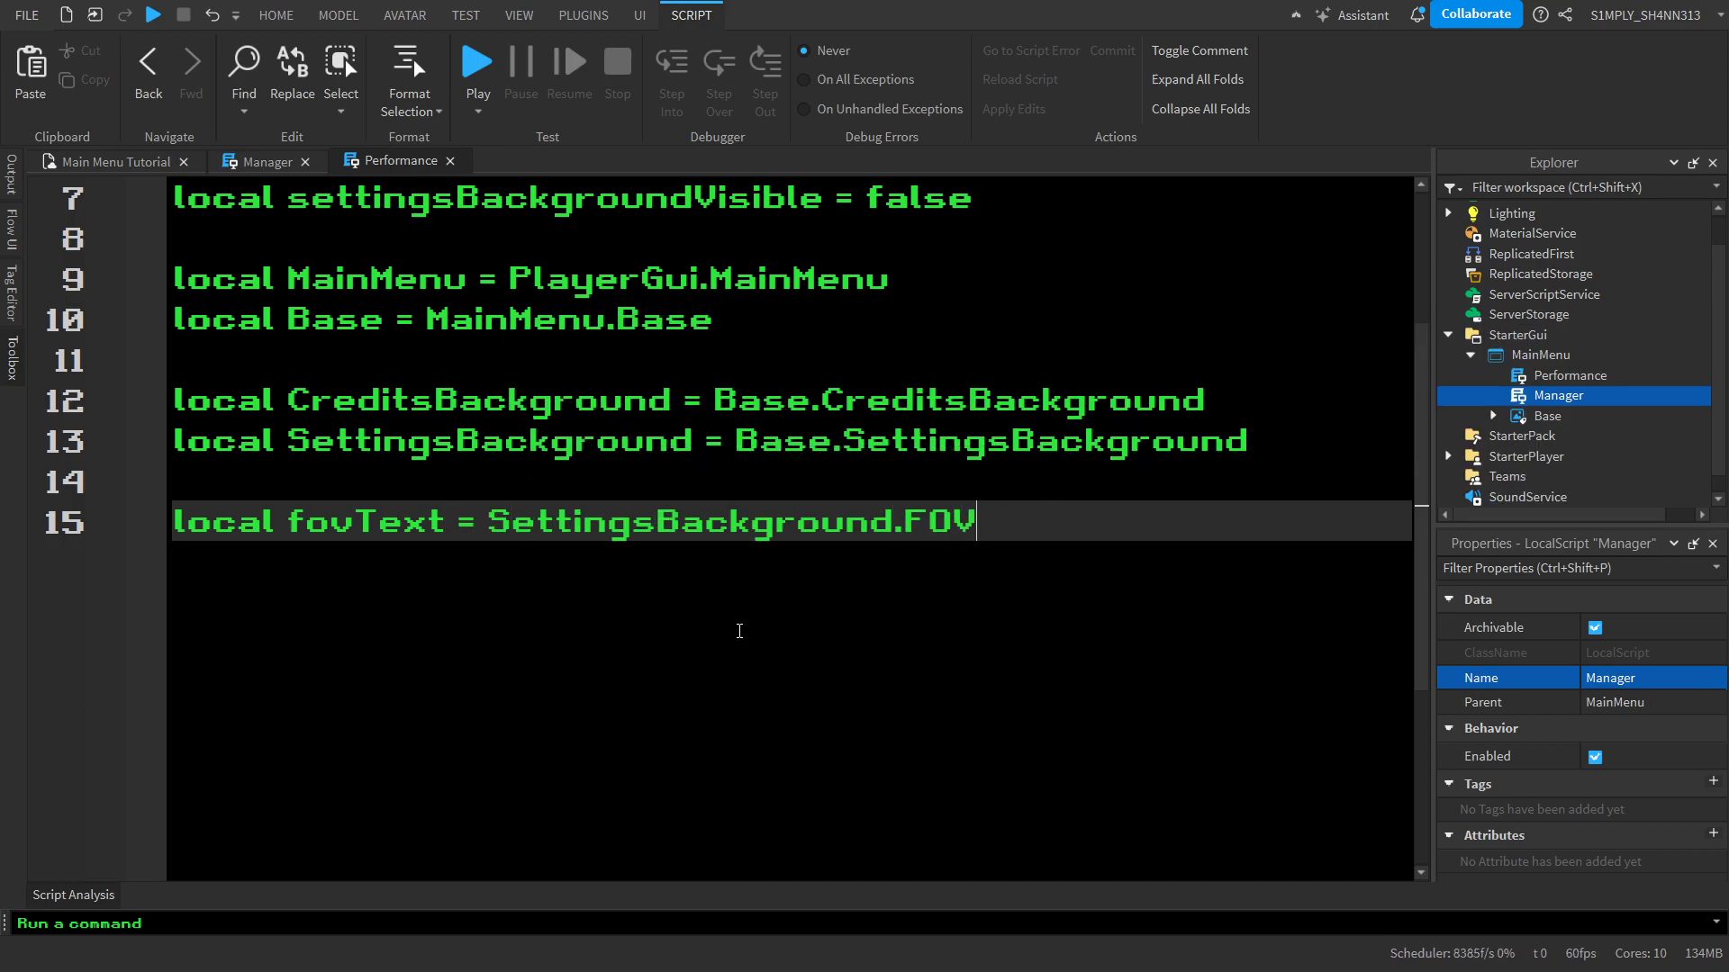
{"action": "type", "text": ".Fo"}
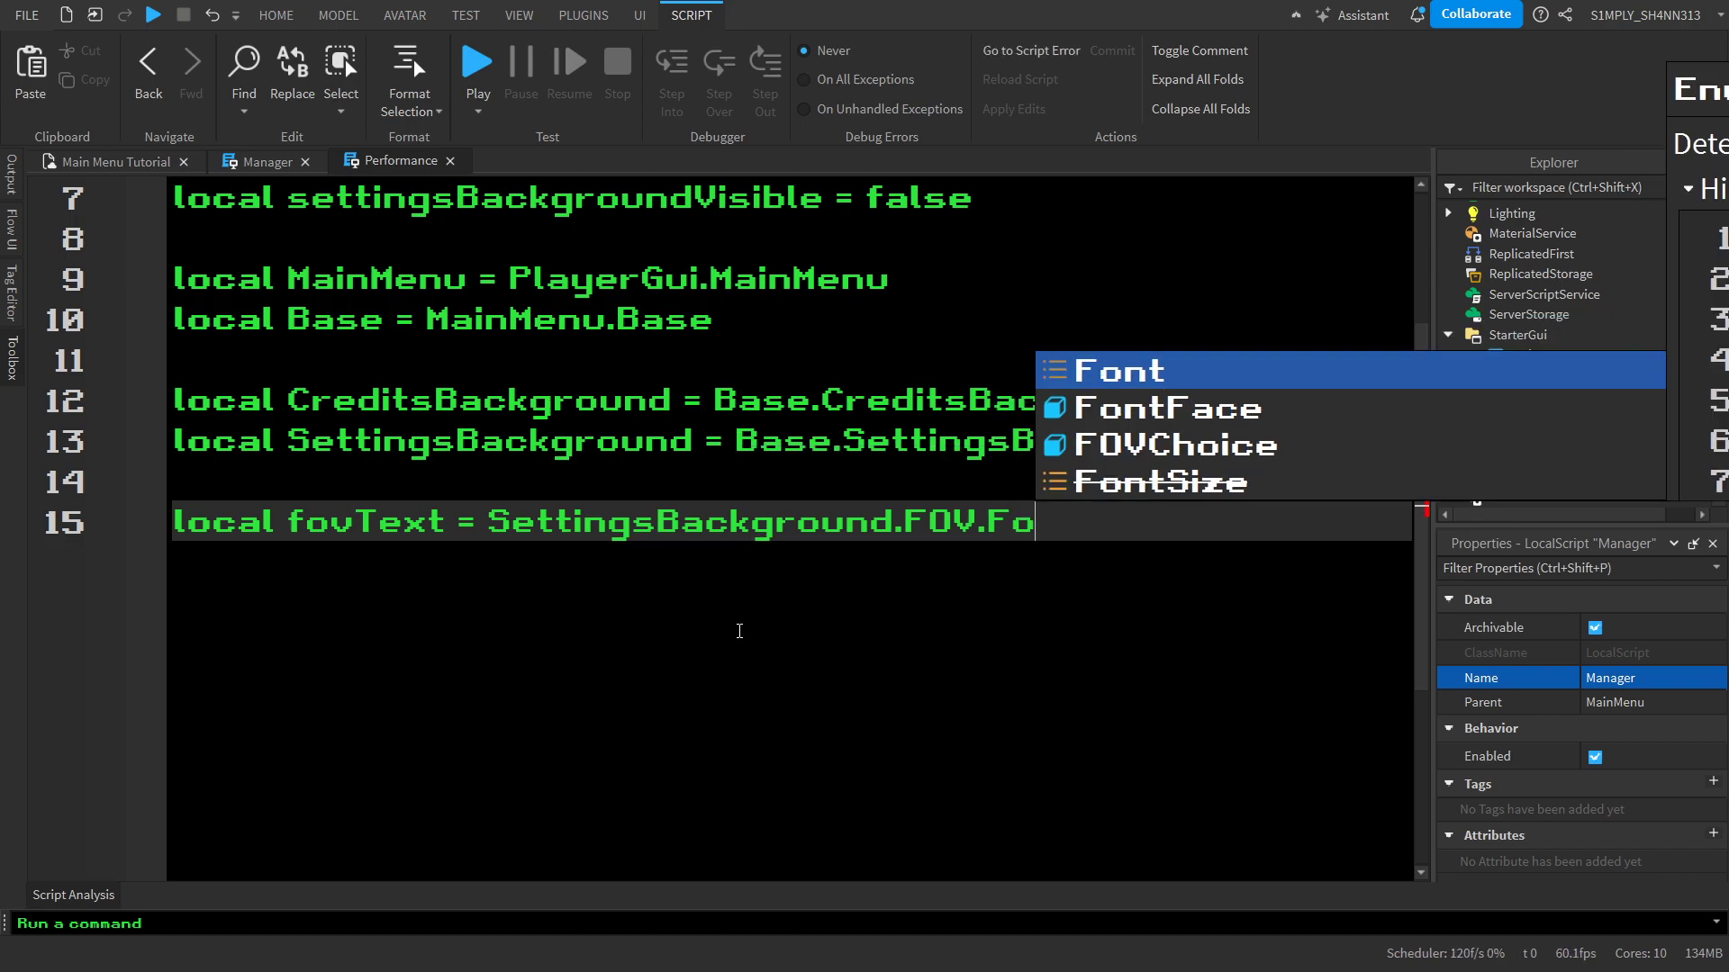
{"action": "key", "text": "Down"}
{"action": "key", "text": "Down"}
{"action": "key", "text": "Tab"}
{"action": "key", "text": "Return"}
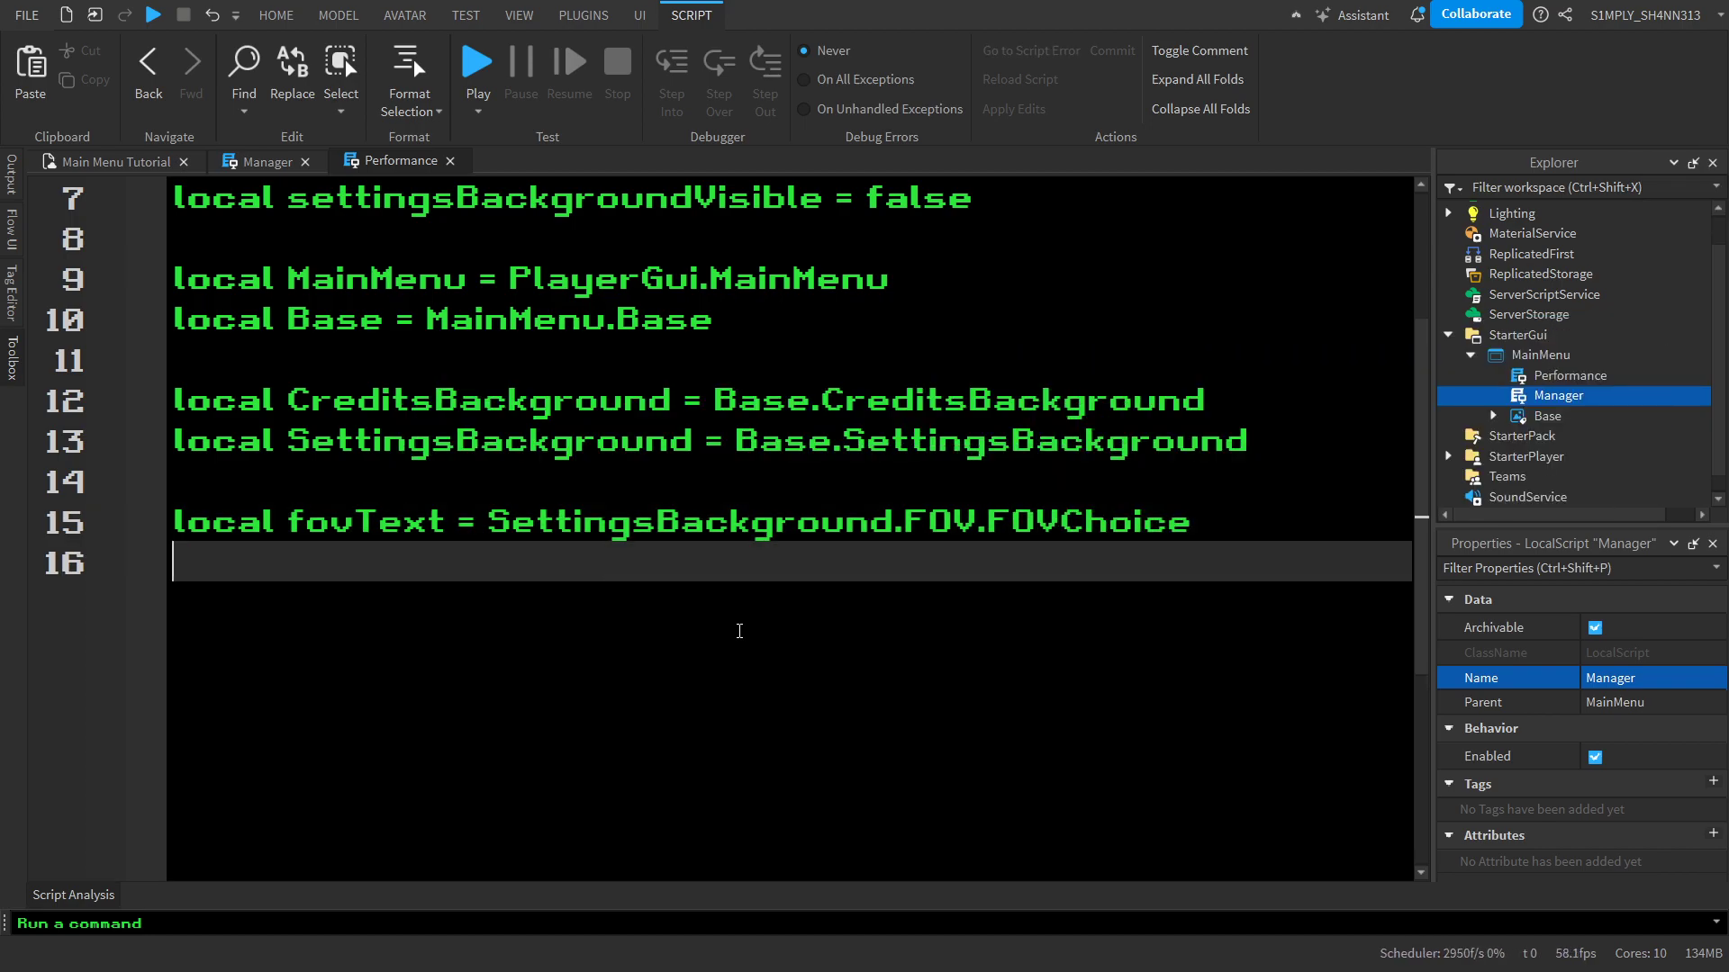
Connect fovText.FocusLost to an anonymous function with an enterPressed parameter, below the fovText declaration
{"action": "key", "text": "Return"}
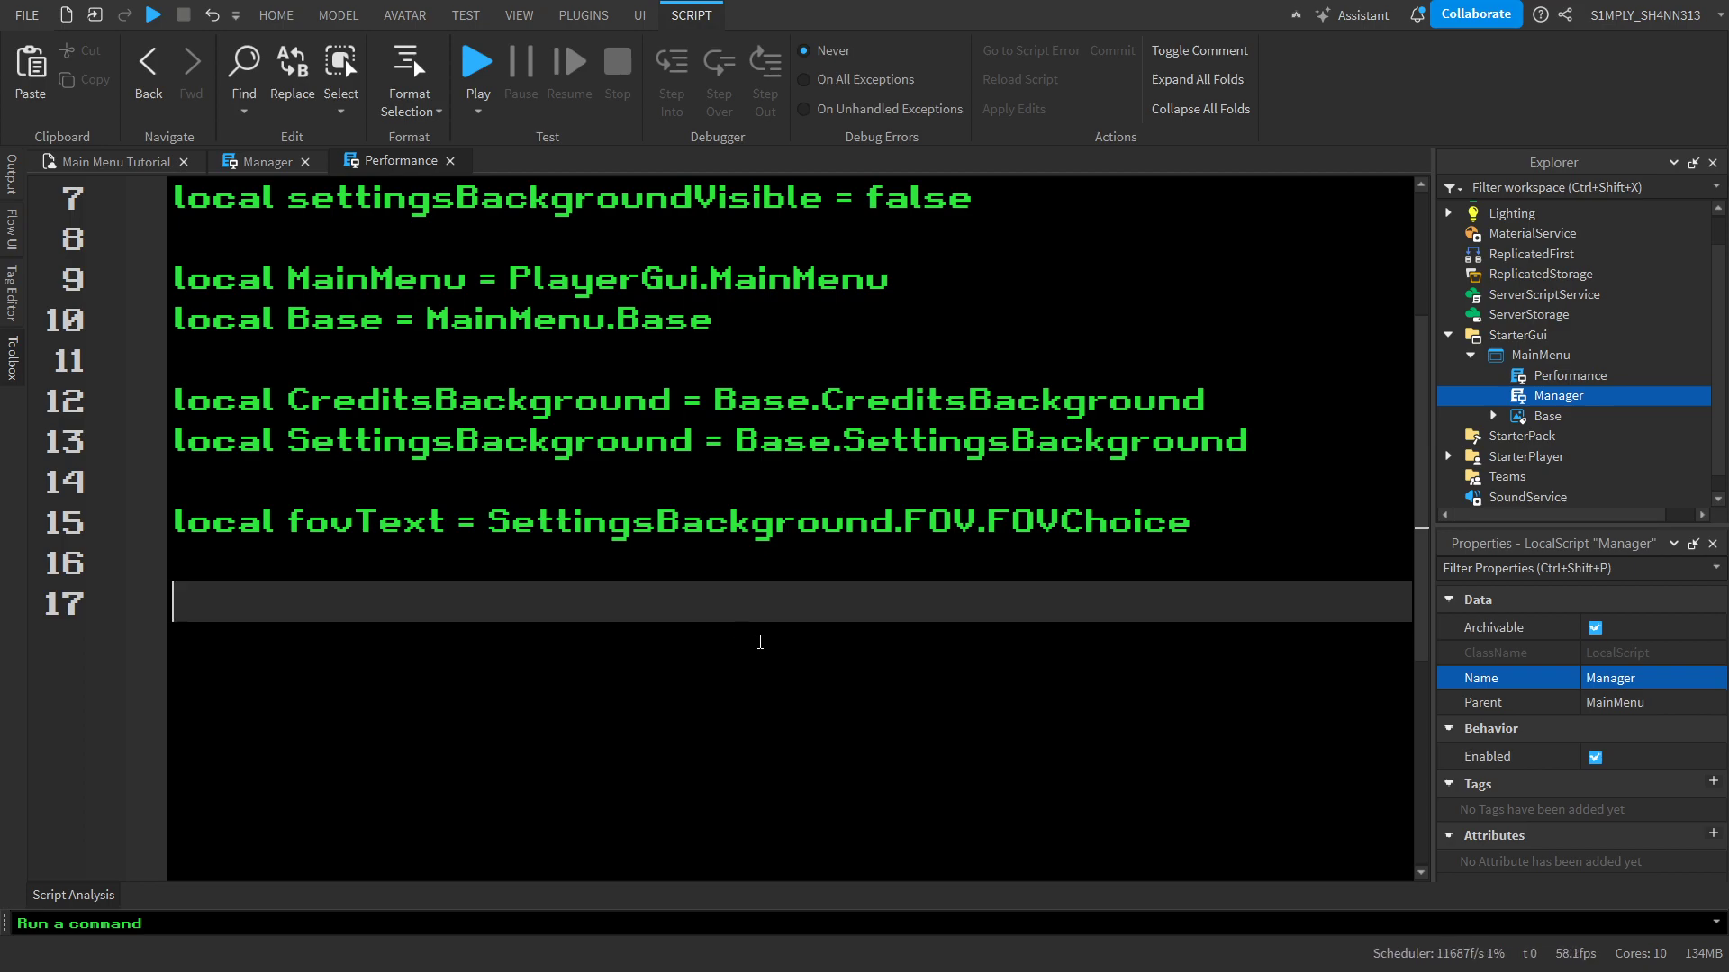
{"action": "type", "text": "fovte"}
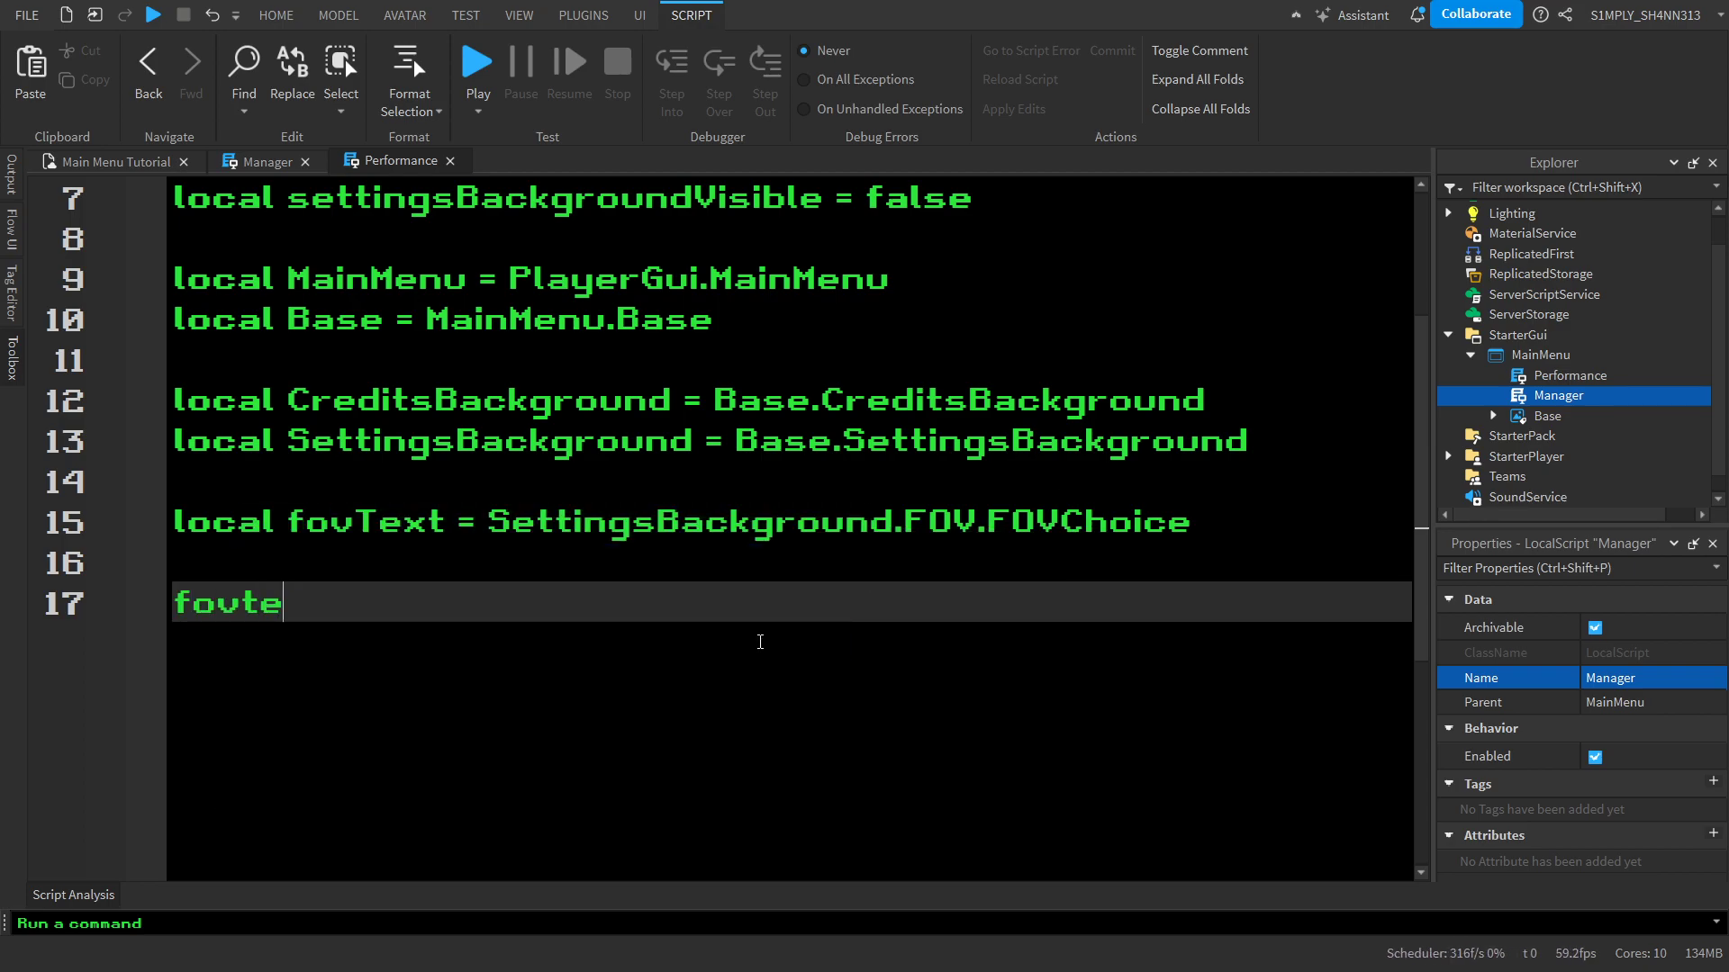
{"action": "type", "text": "xt.Focus"}
{"action": "key", "text": "Tab"}
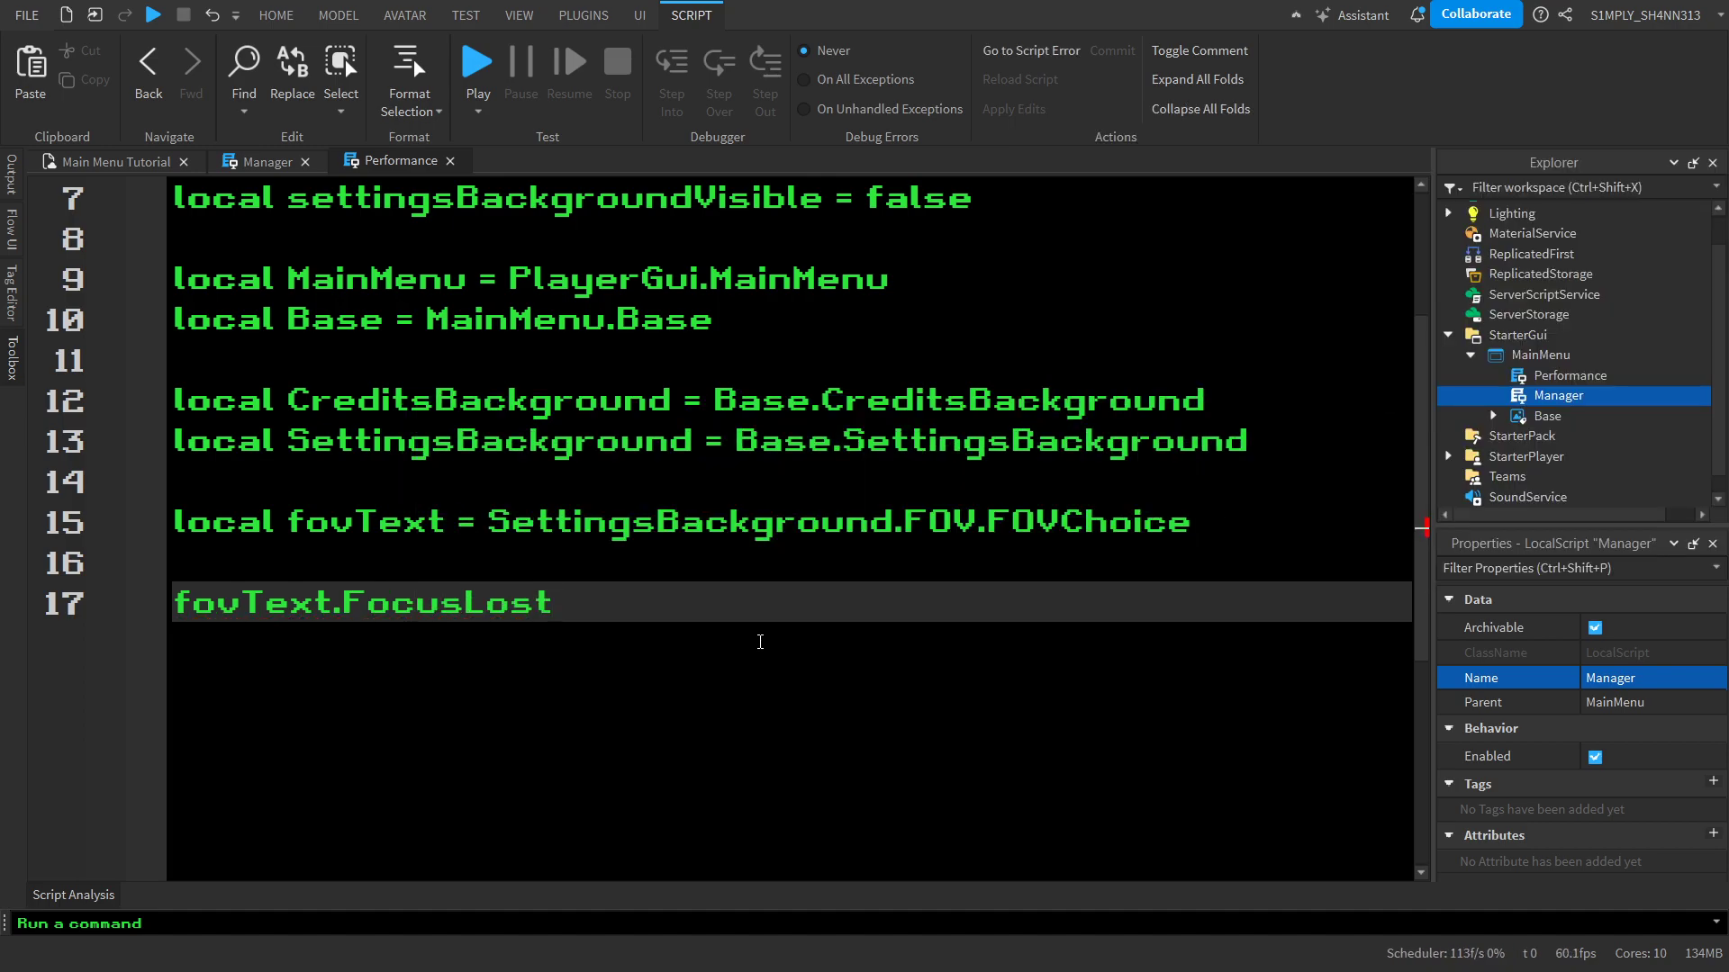
{"action": "type", "text": ":Connect(f"}
{"action": "key", "text": "Tab"}
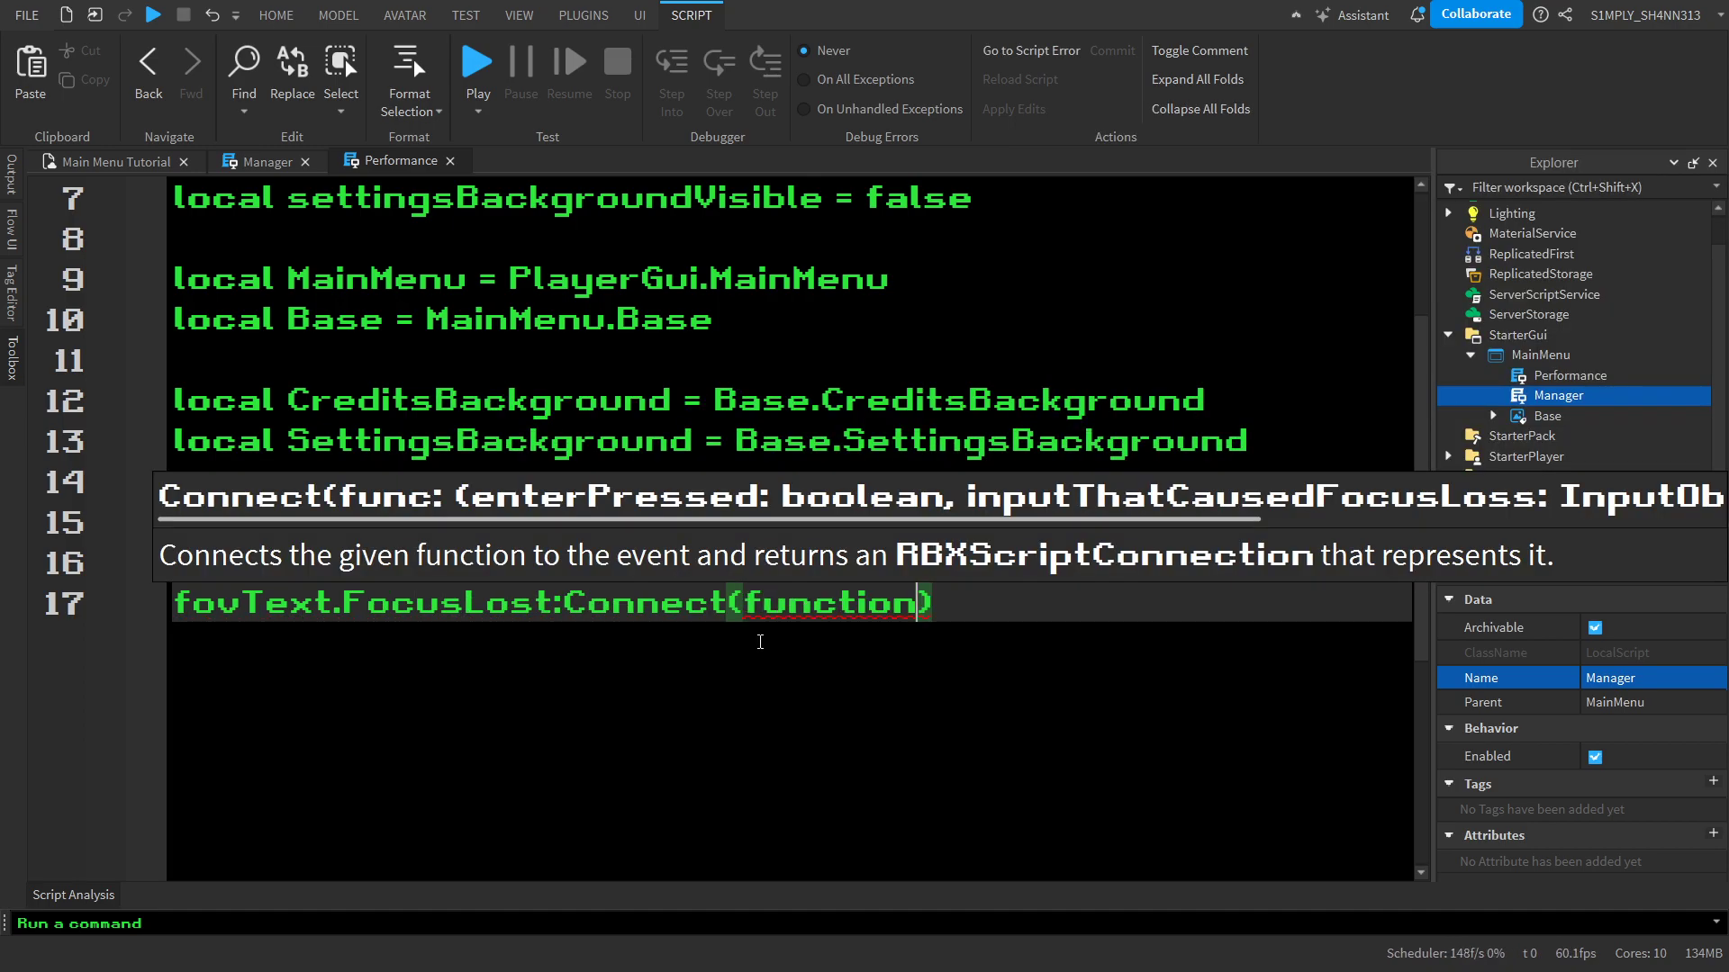
{"action": "type", "text": "(enterPressed"}
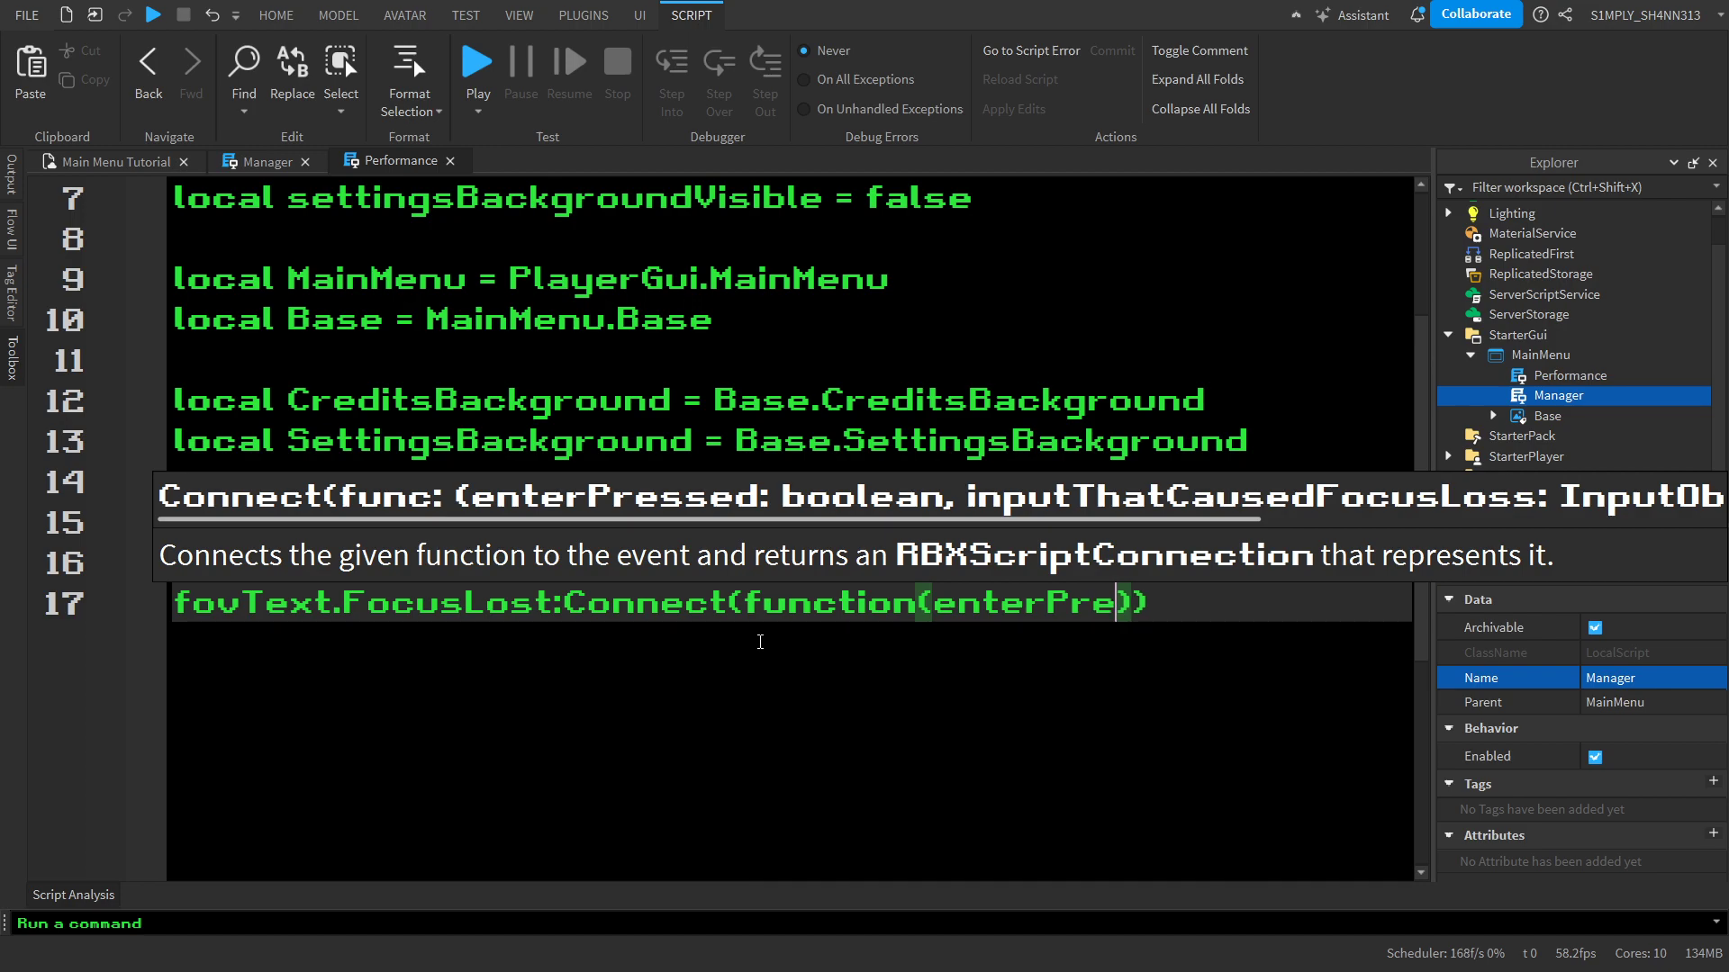
{"action": "key", "text": "Return"}
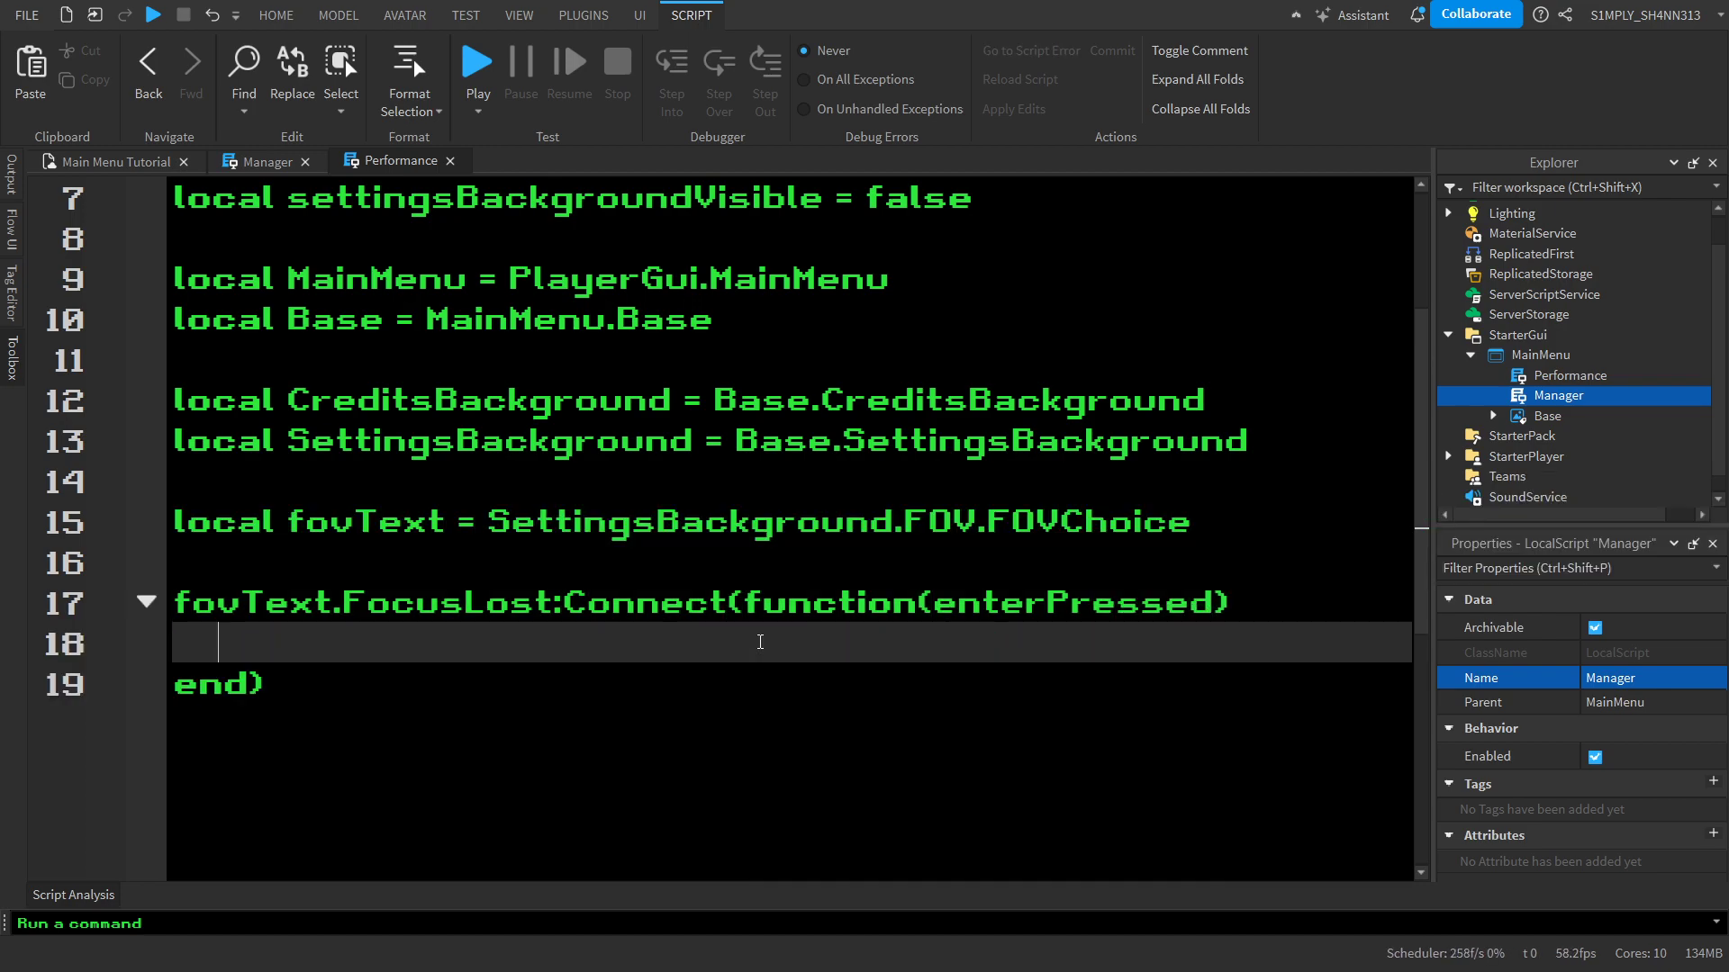
Add an if enterPressed then block inside the FocusLost function
{"action": "type", "text": "if ent"}
{"action": "key", "text": "Tab"}
{"action": "type", "text": "then"}
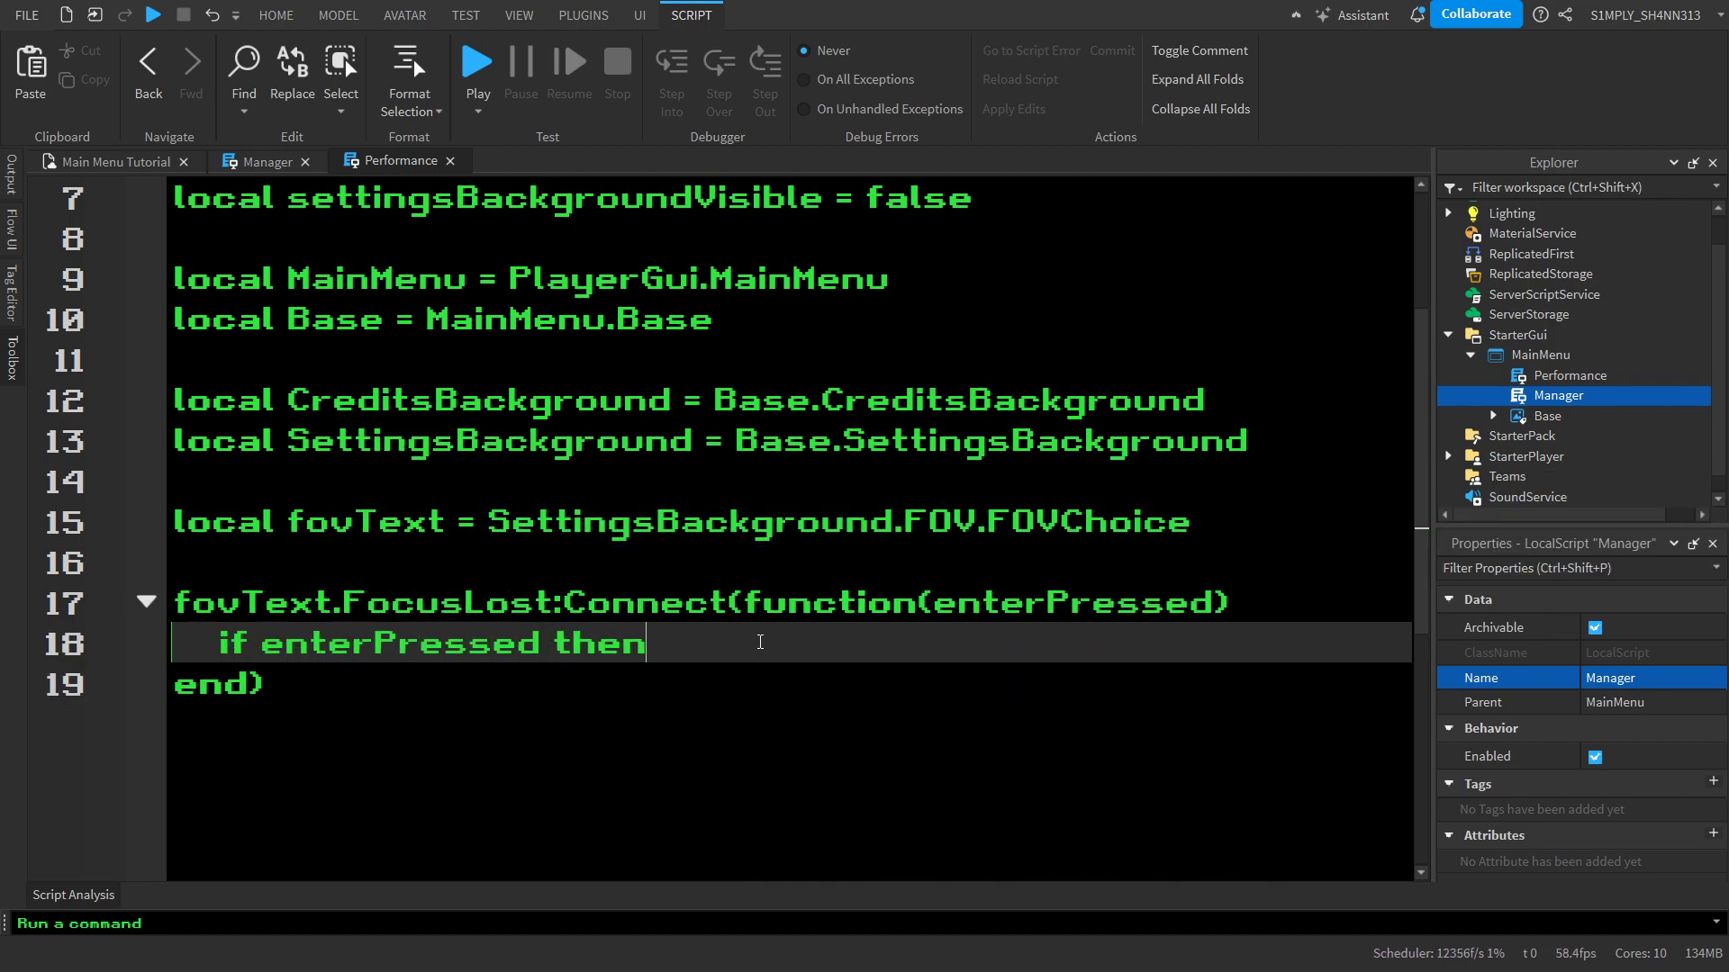
{"action": "key", "text": "Return"}
{"action": "key", "text": "Down"}
{"action": "key", "text": "Up"}
{"action": "key", "text": "Up"}
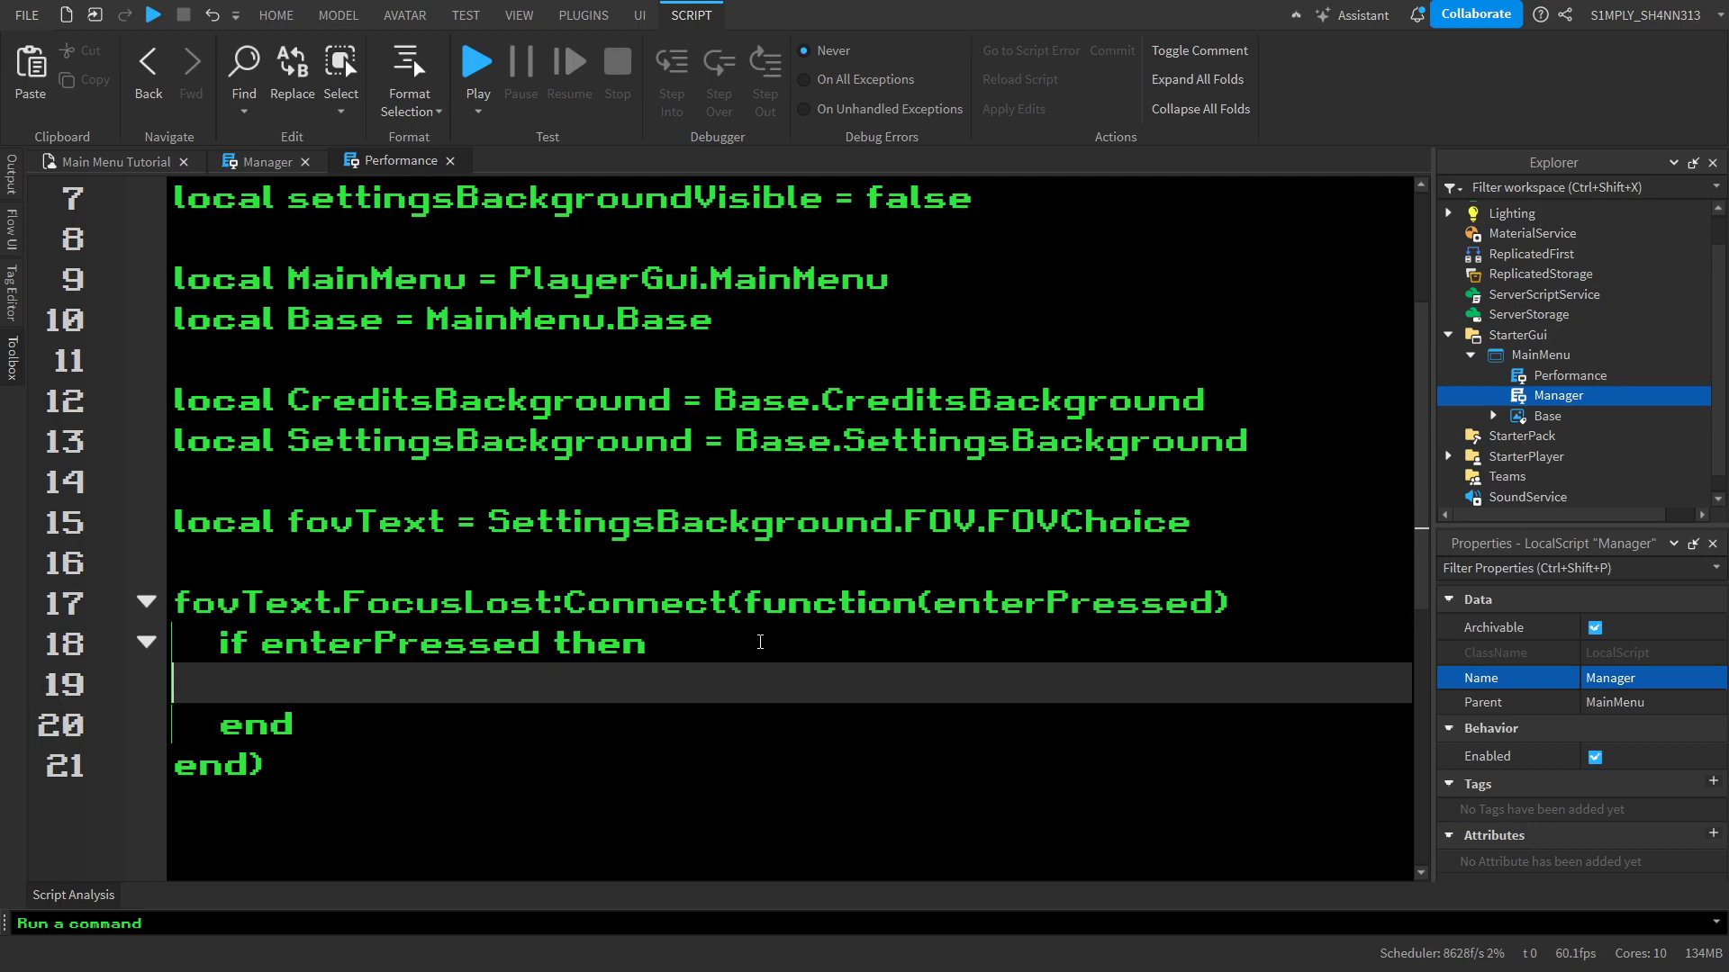
Append the comment "-- if client presses enter" to the if enterPressed line
{"action": "key", "text": "End"}
{"action": "type", "text": "-- if"}
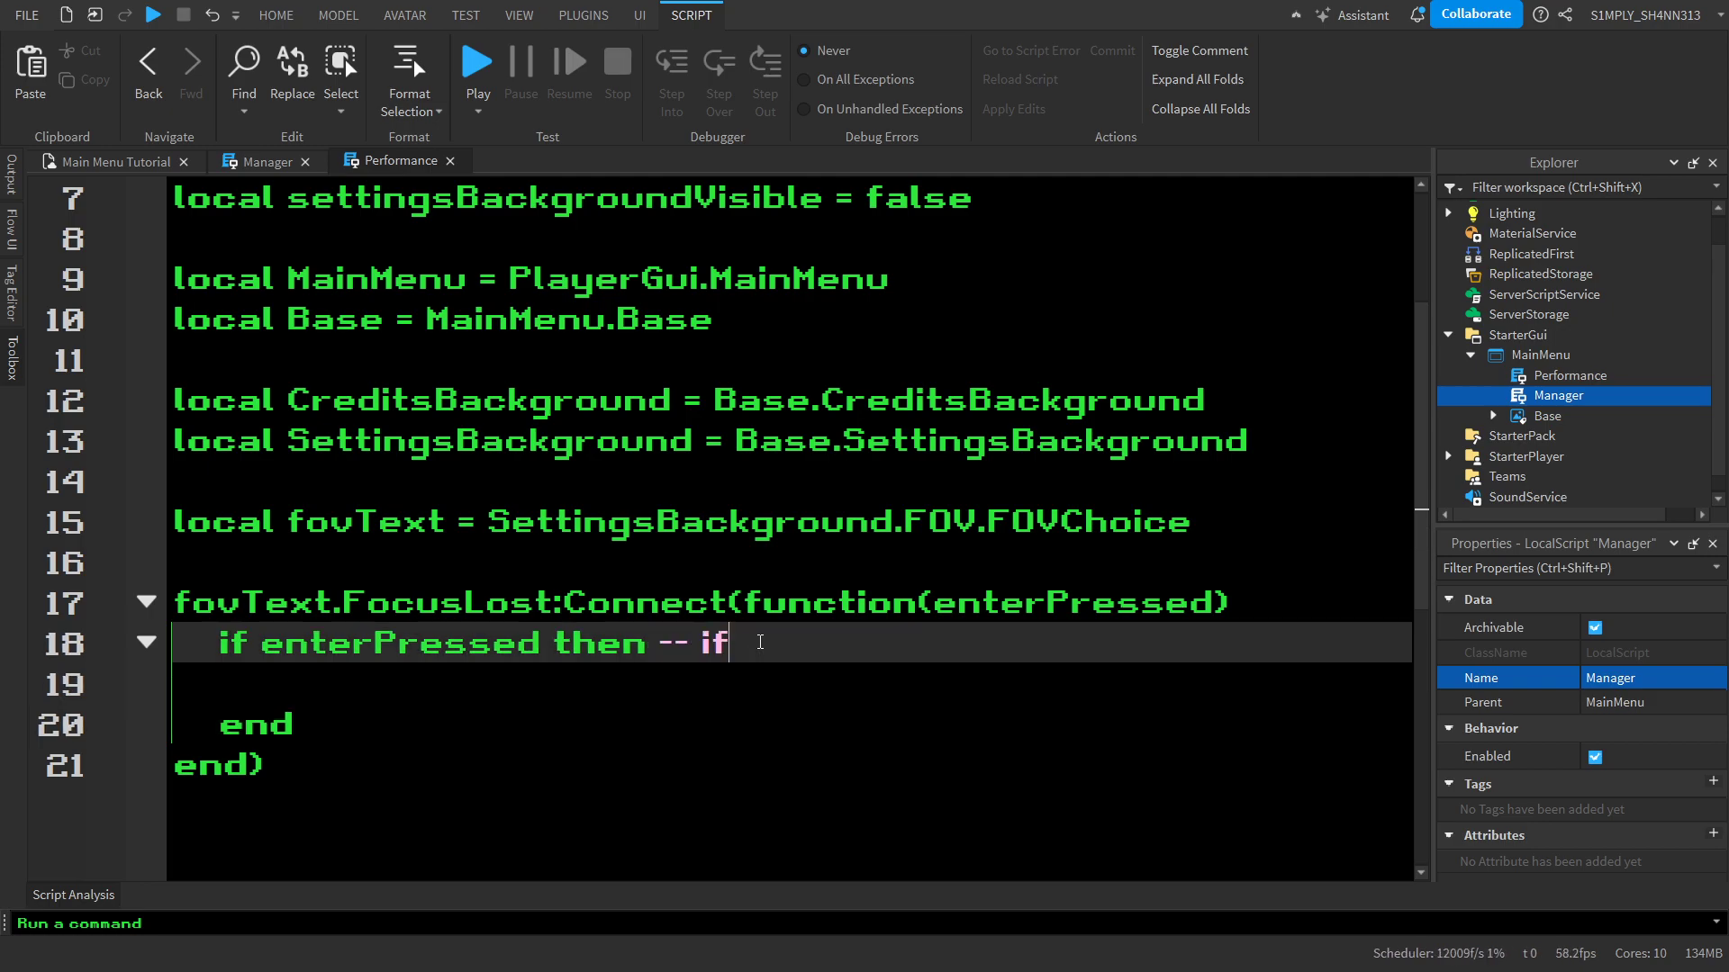
{"action": "type", "text": " client presses enter"}
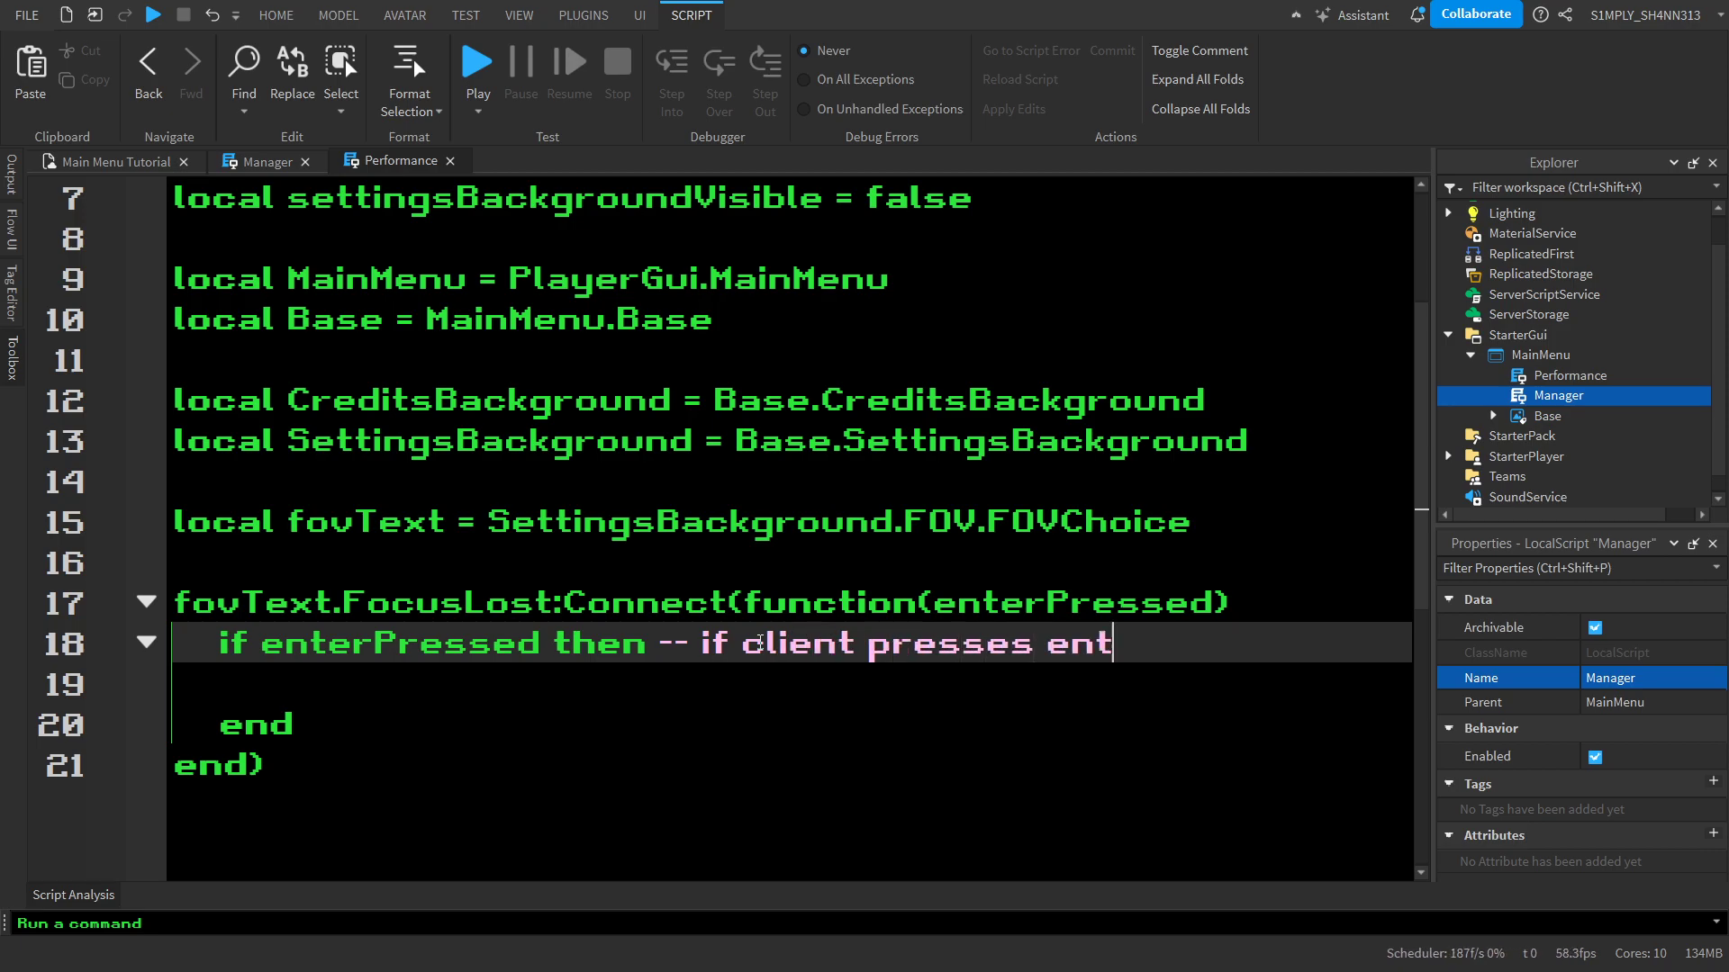
Assign fovText.Text to camera.FieldOfView inside the if enterPressed block
{"action": "key", "text": "Return"}
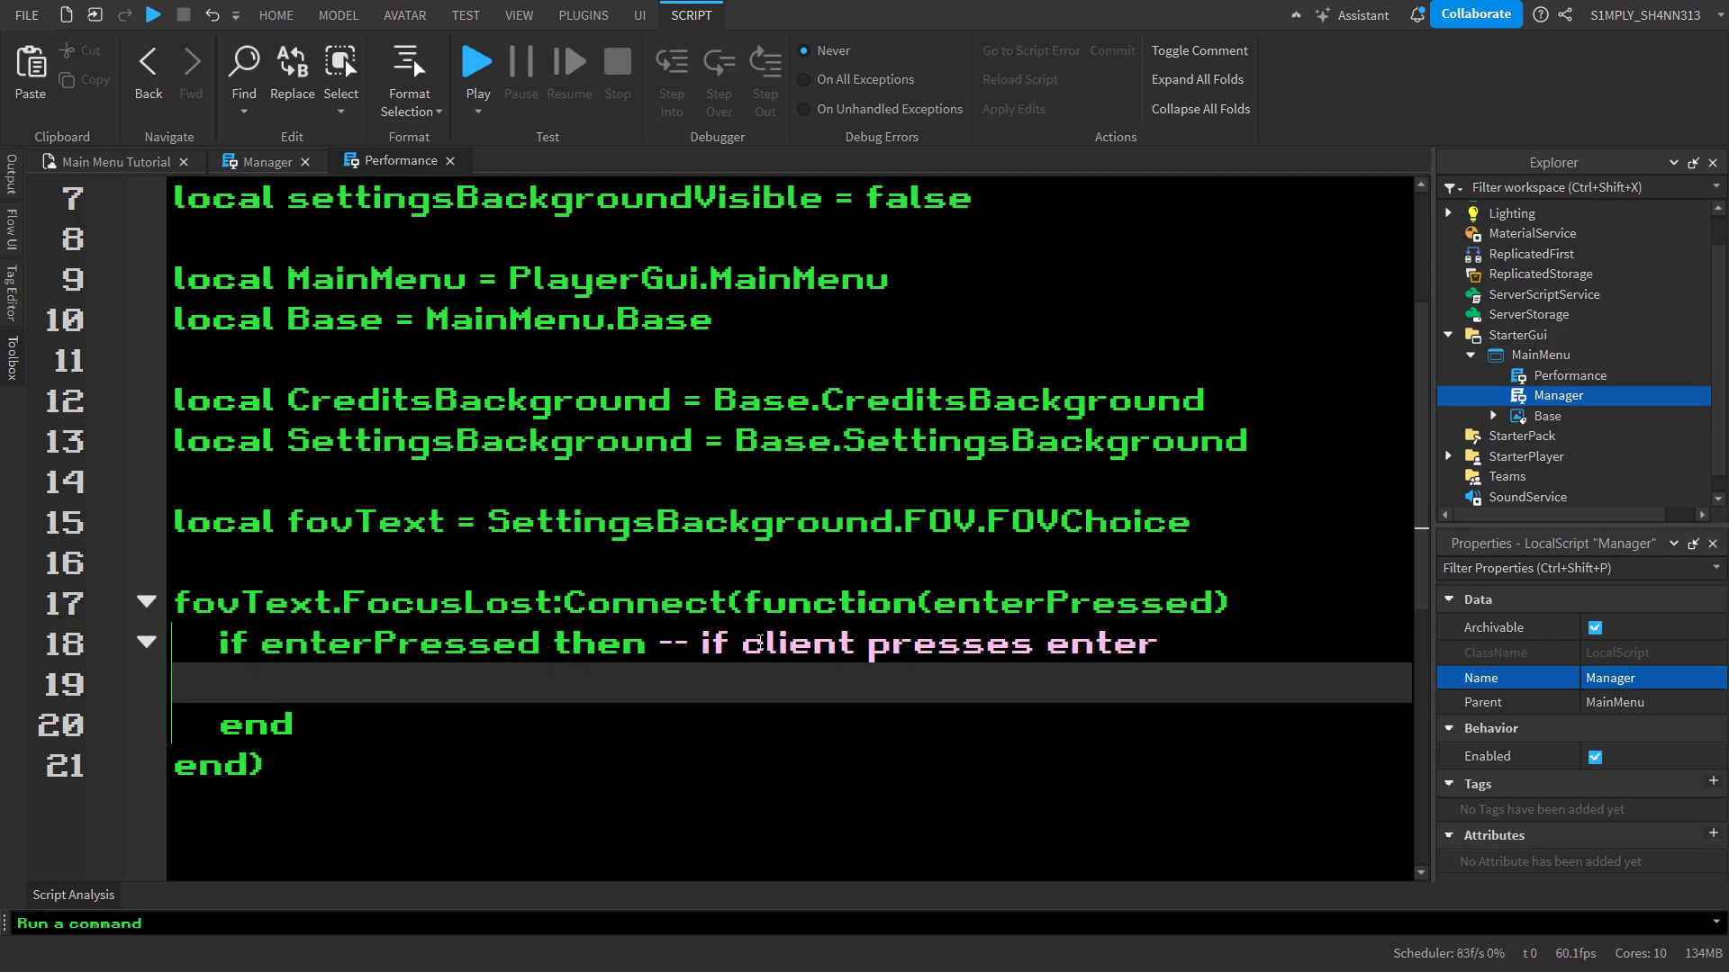
{"action": "type", "text": "camera.Field"}
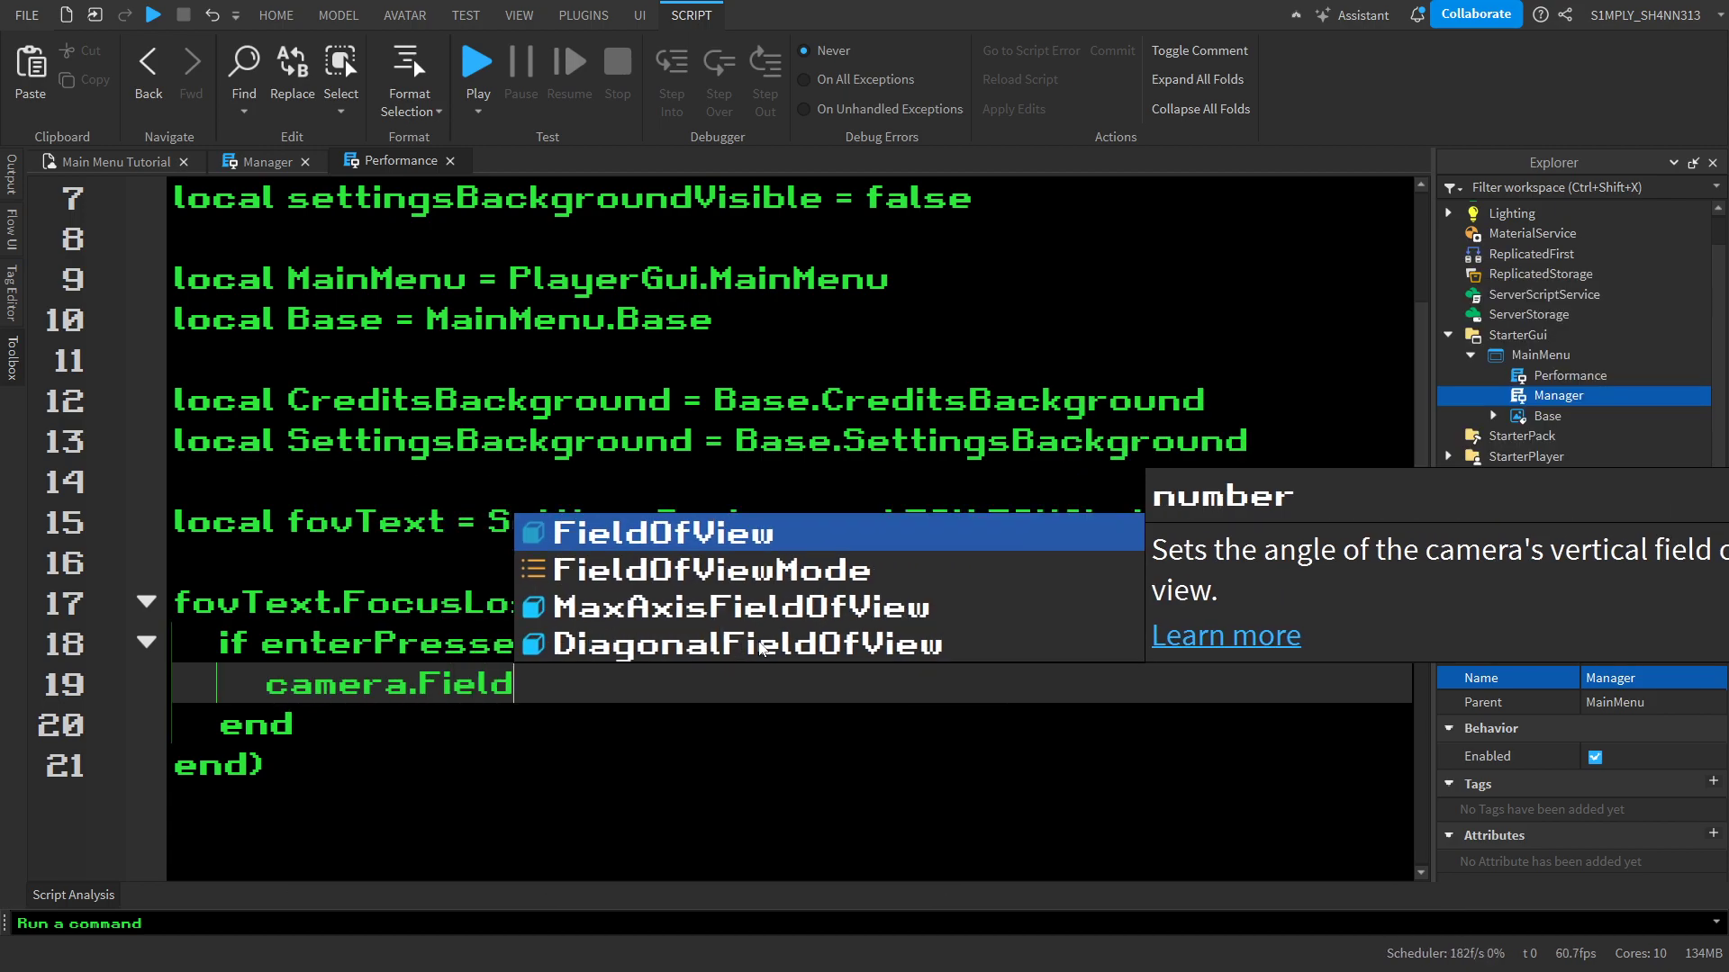
{"action": "key", "text": "Tab"}
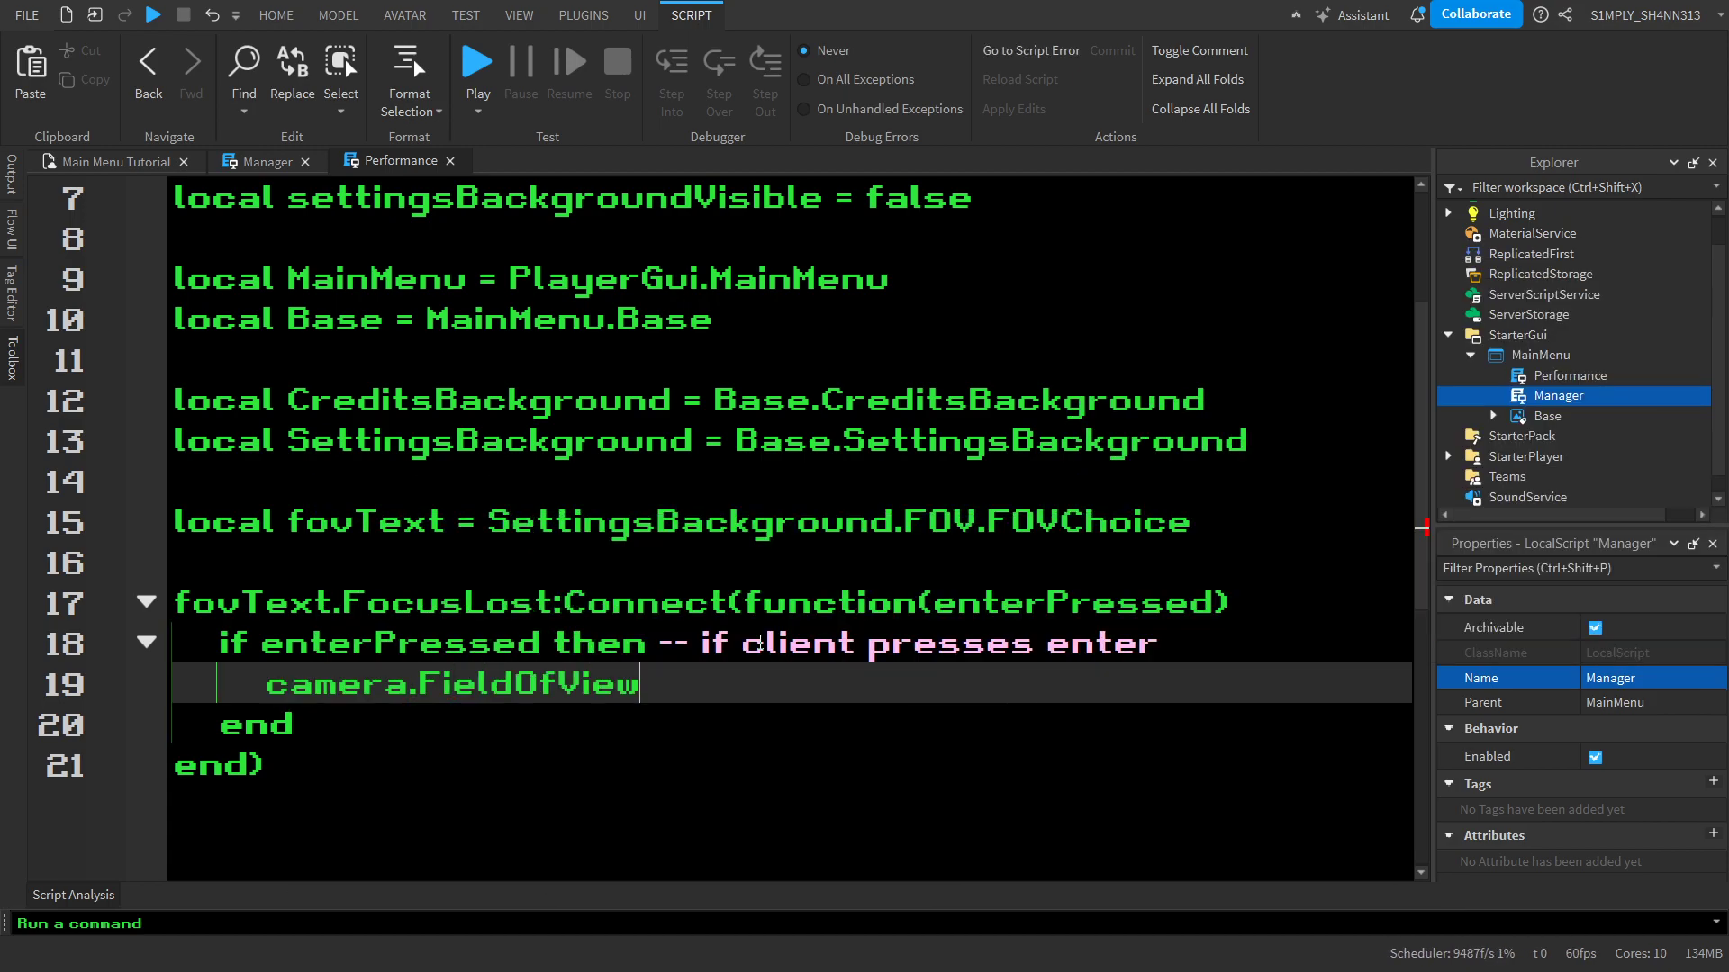
{"action": "type", "text": "= fov"}
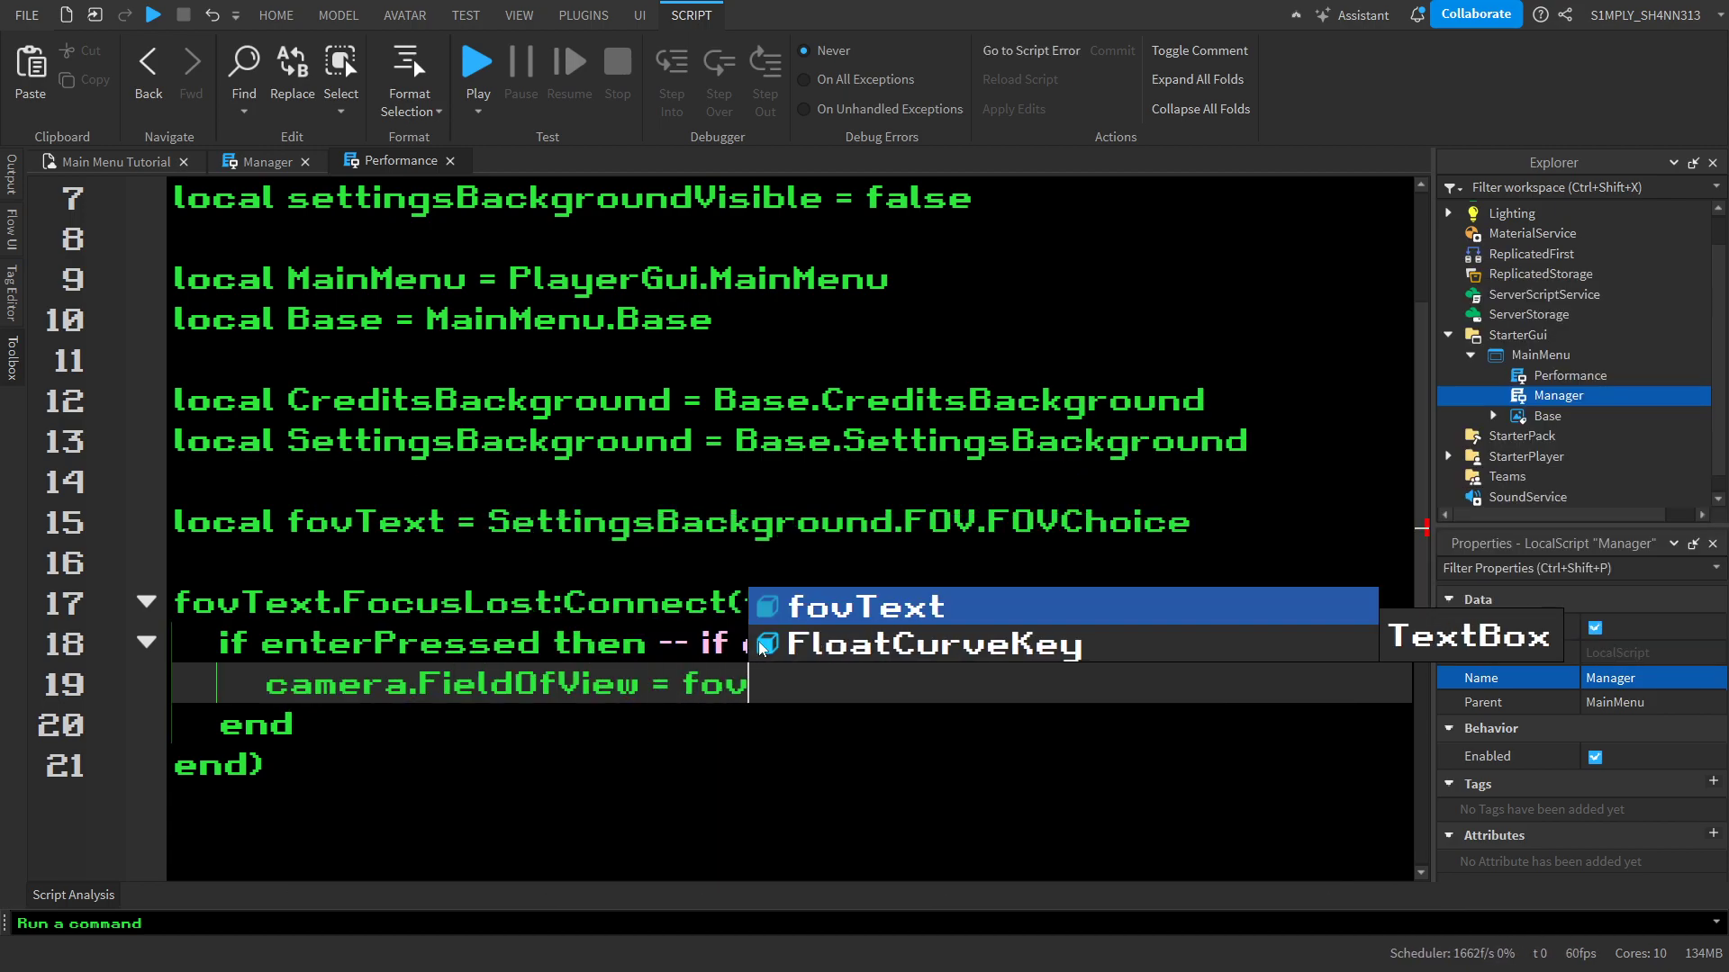
{"action": "key", "text": "Tab"}
{"action": "type", "text": ".Te"}
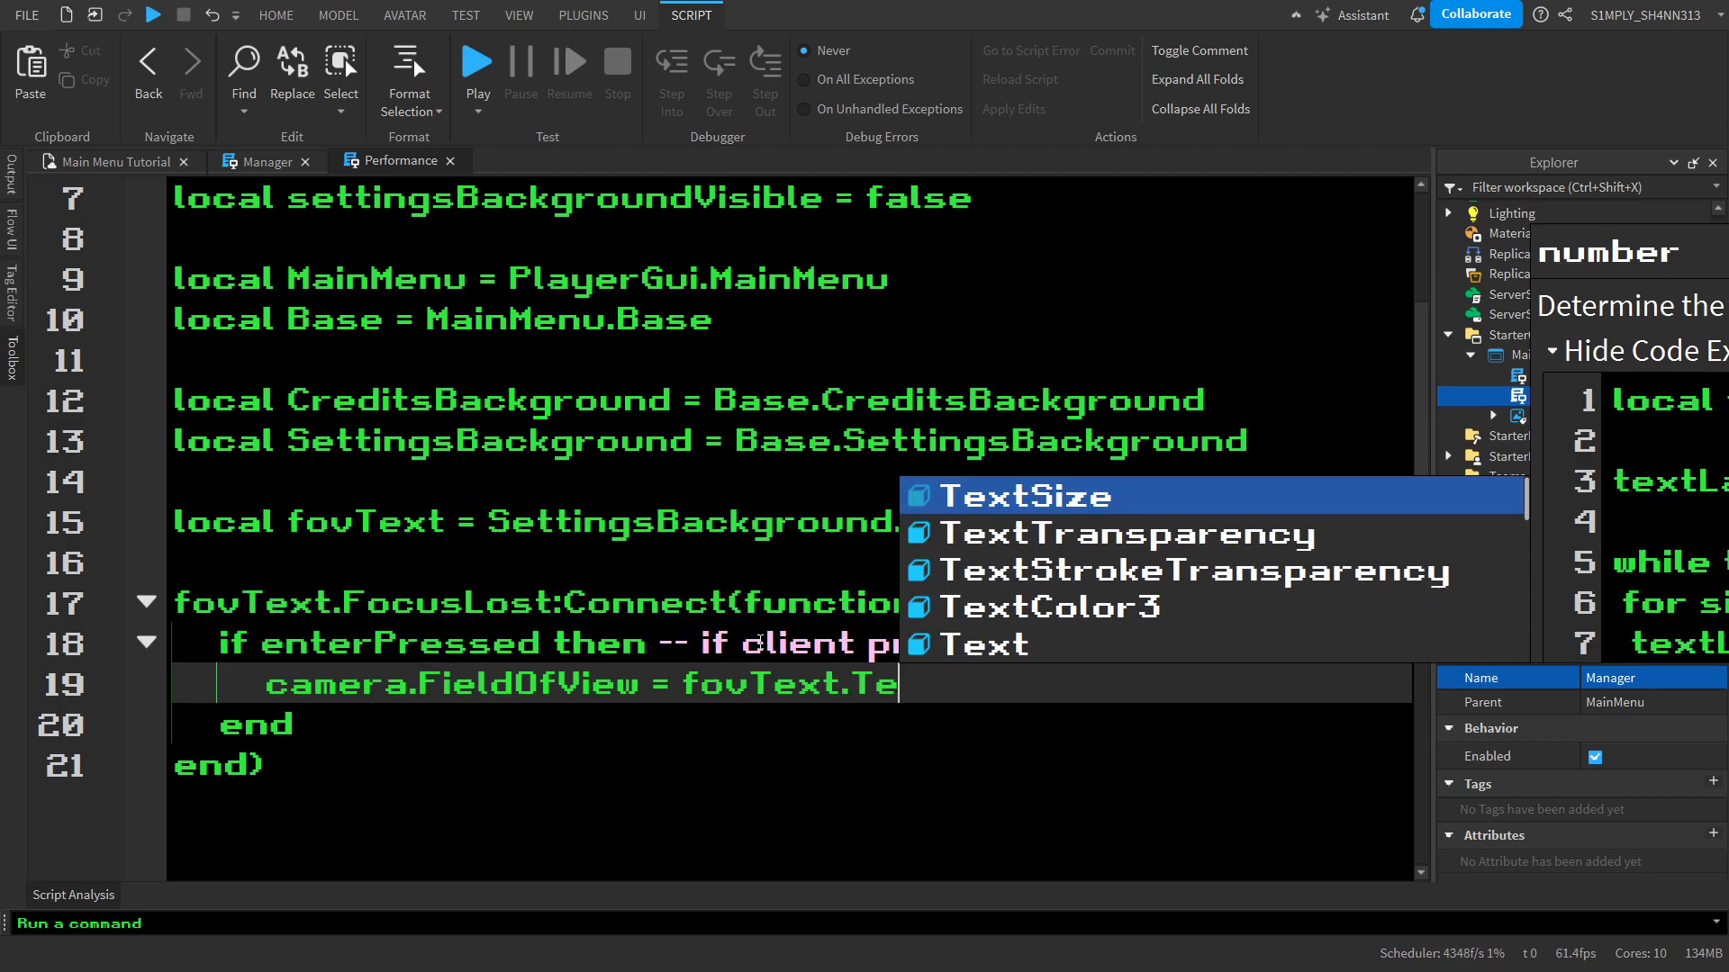
{"action": "type", "text": "xt"}
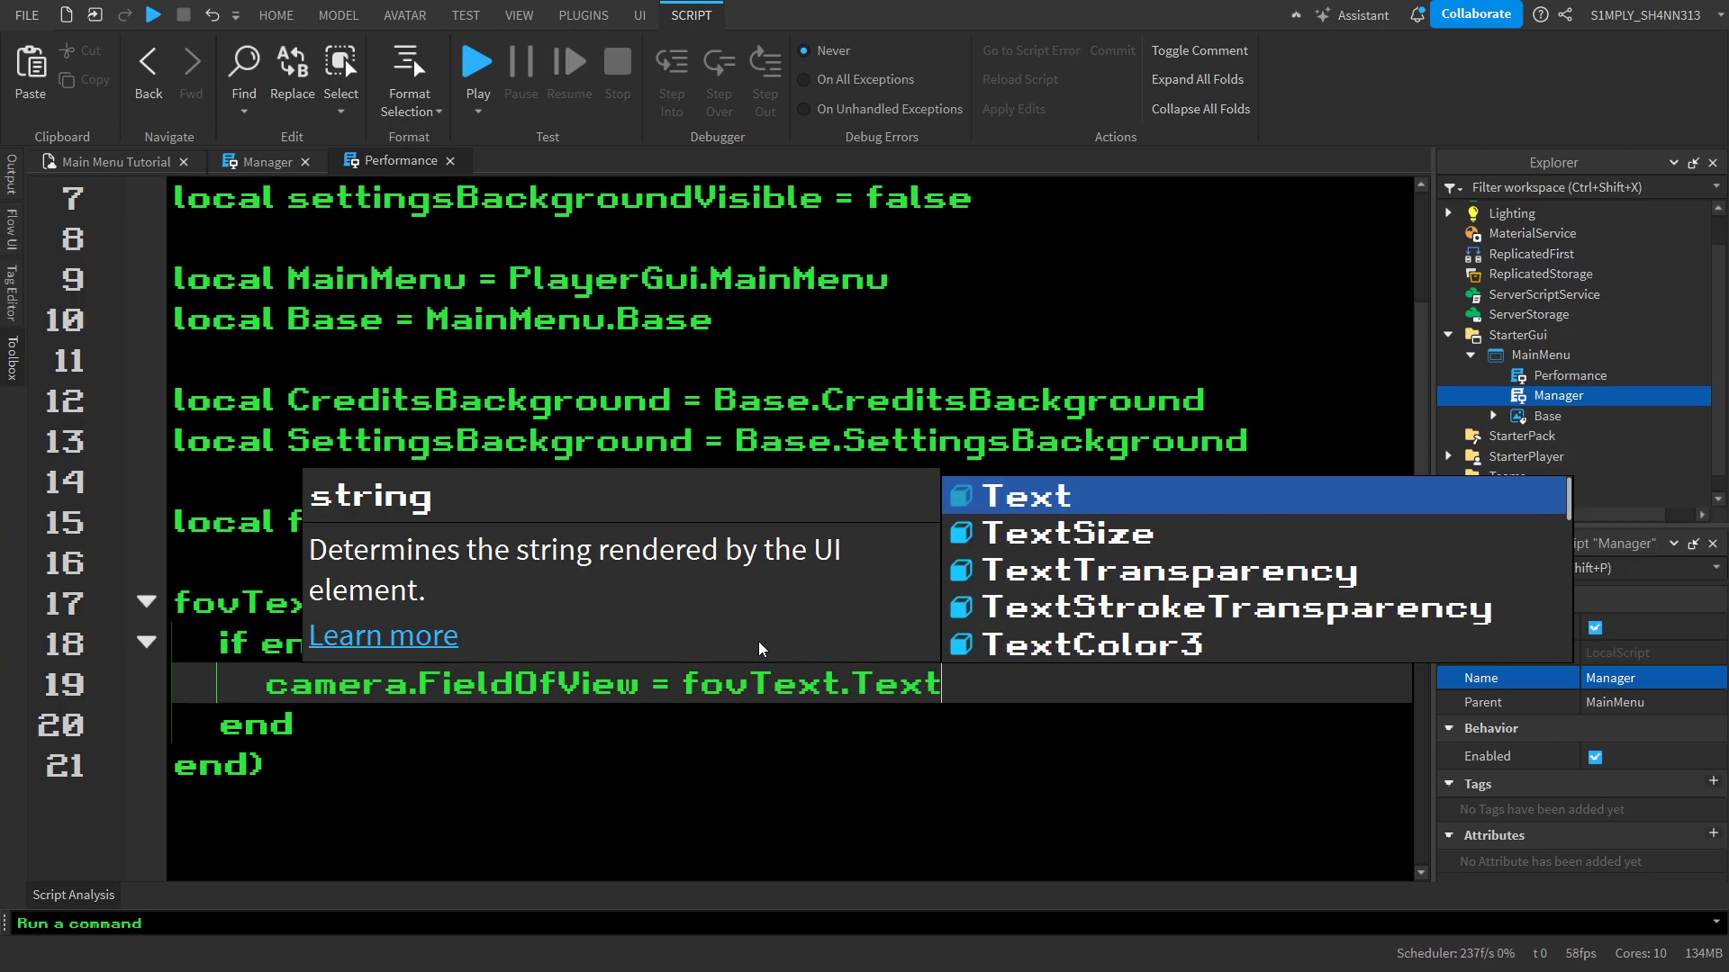
{"action": "left_click", "coordinate": [576, 771]}
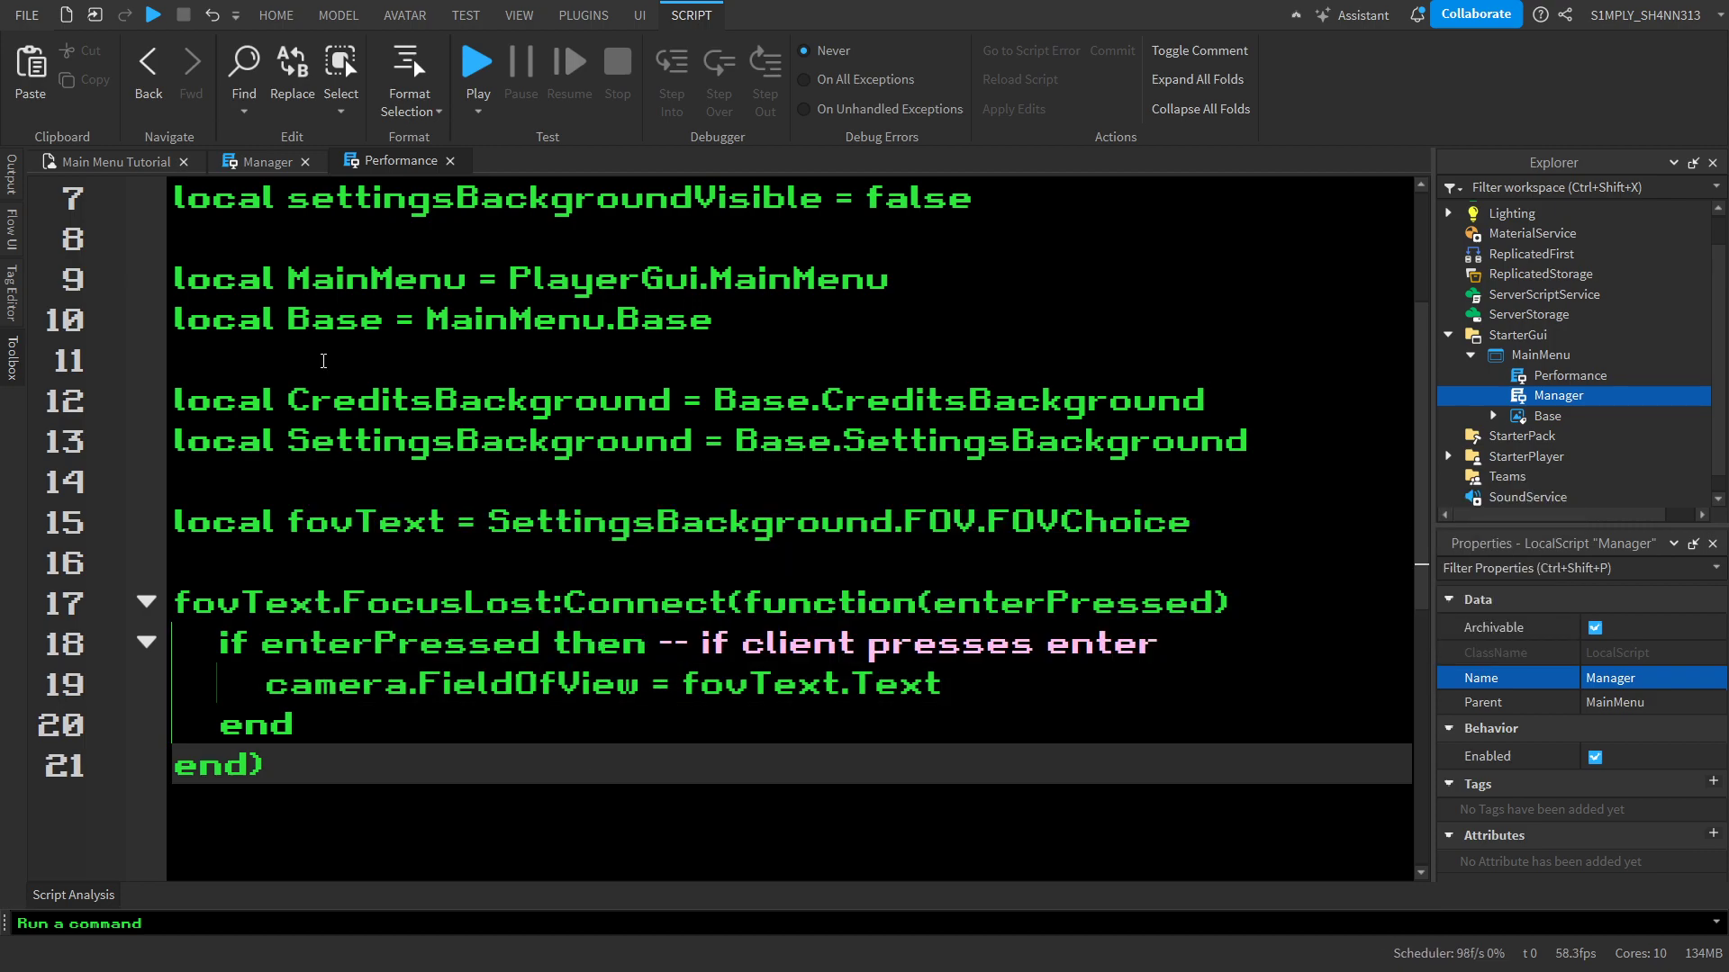
Find the SettingsBackground tween in the Manager script and copy its off-screen coordinates 1.5,0,0.098,0
{"action": "left_click", "coordinate": [115, 162]}
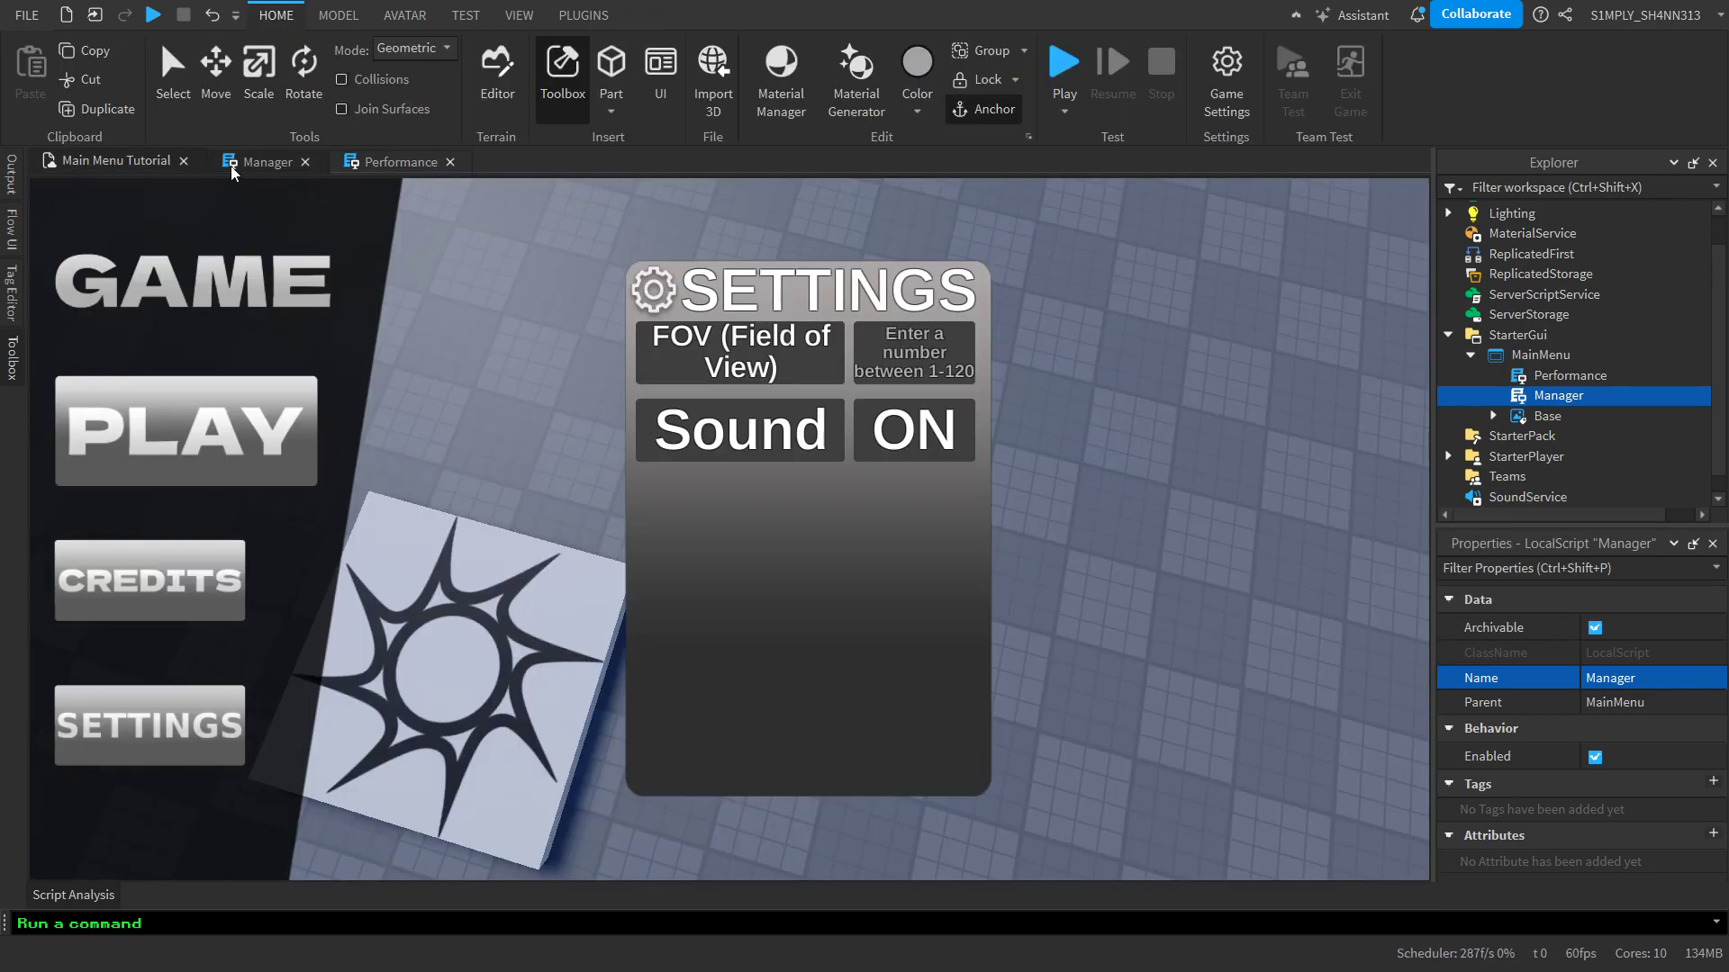
{"action": "left_click", "coordinate": [267, 161]}
{"action": "scroll", "coordinate": [247, 206], "scroll_direction": "up", "scroll_amount": 3}
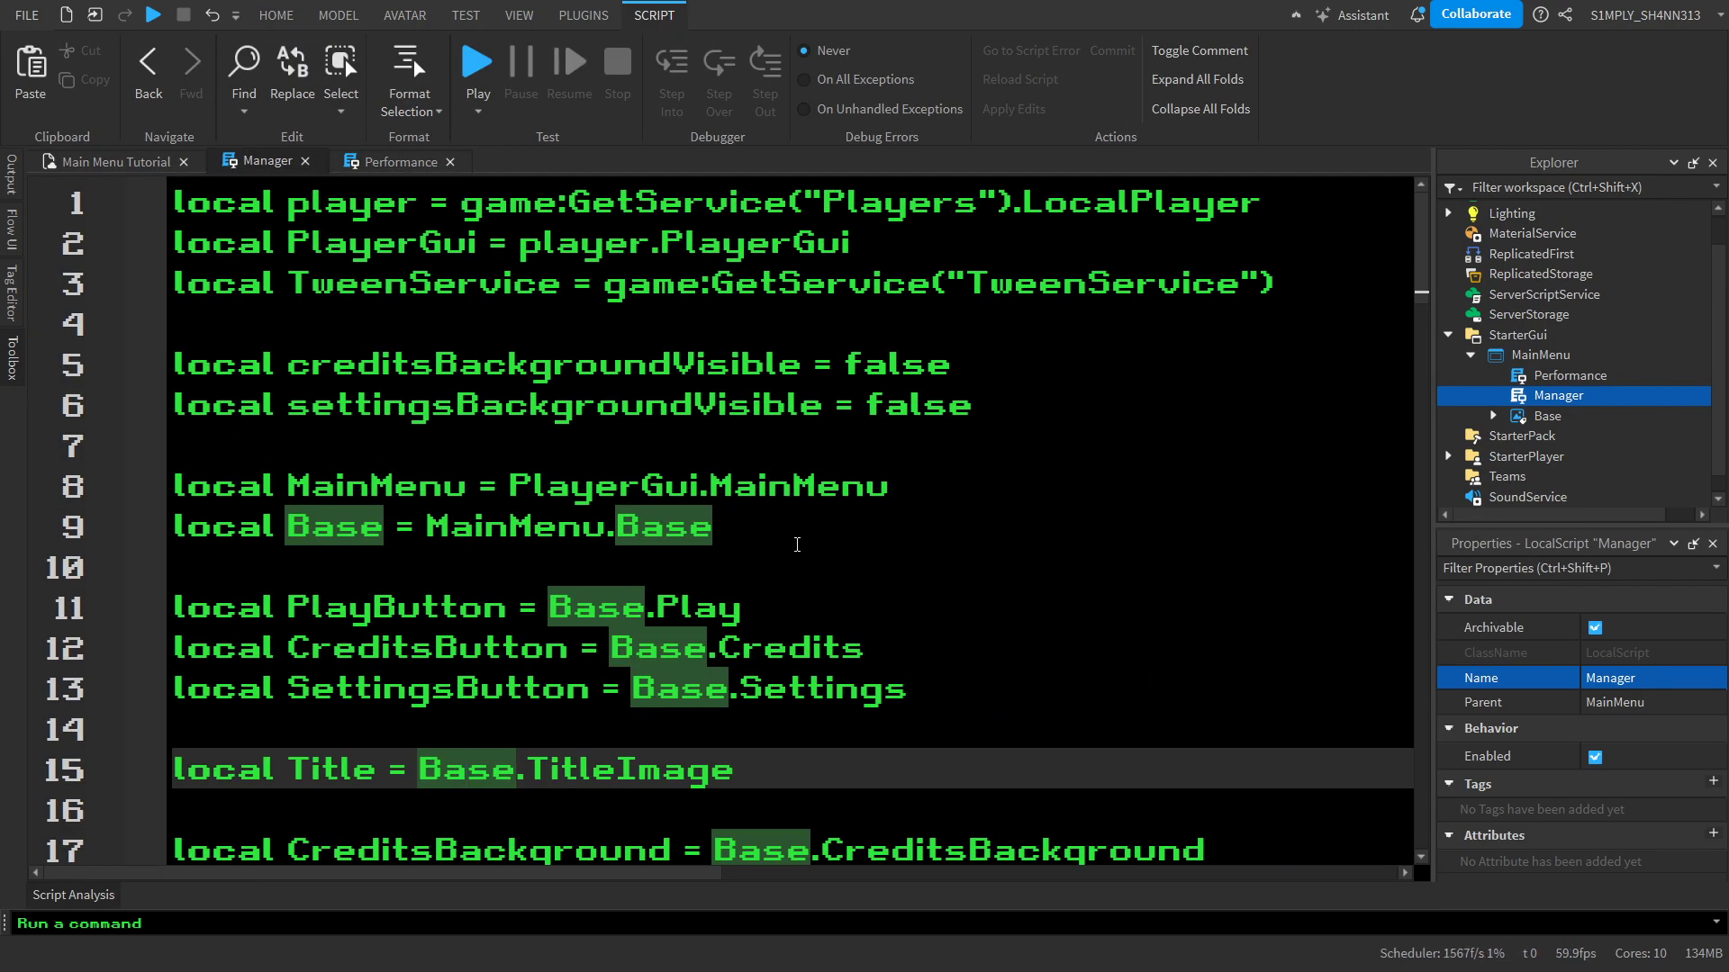
{"action": "scroll", "coordinate": [881, 586], "scroll_direction": "down", "scroll_amount": 5}
{"action": "scroll", "coordinate": [771, 818], "scroll_direction": "down", "scroll_amount": 4}
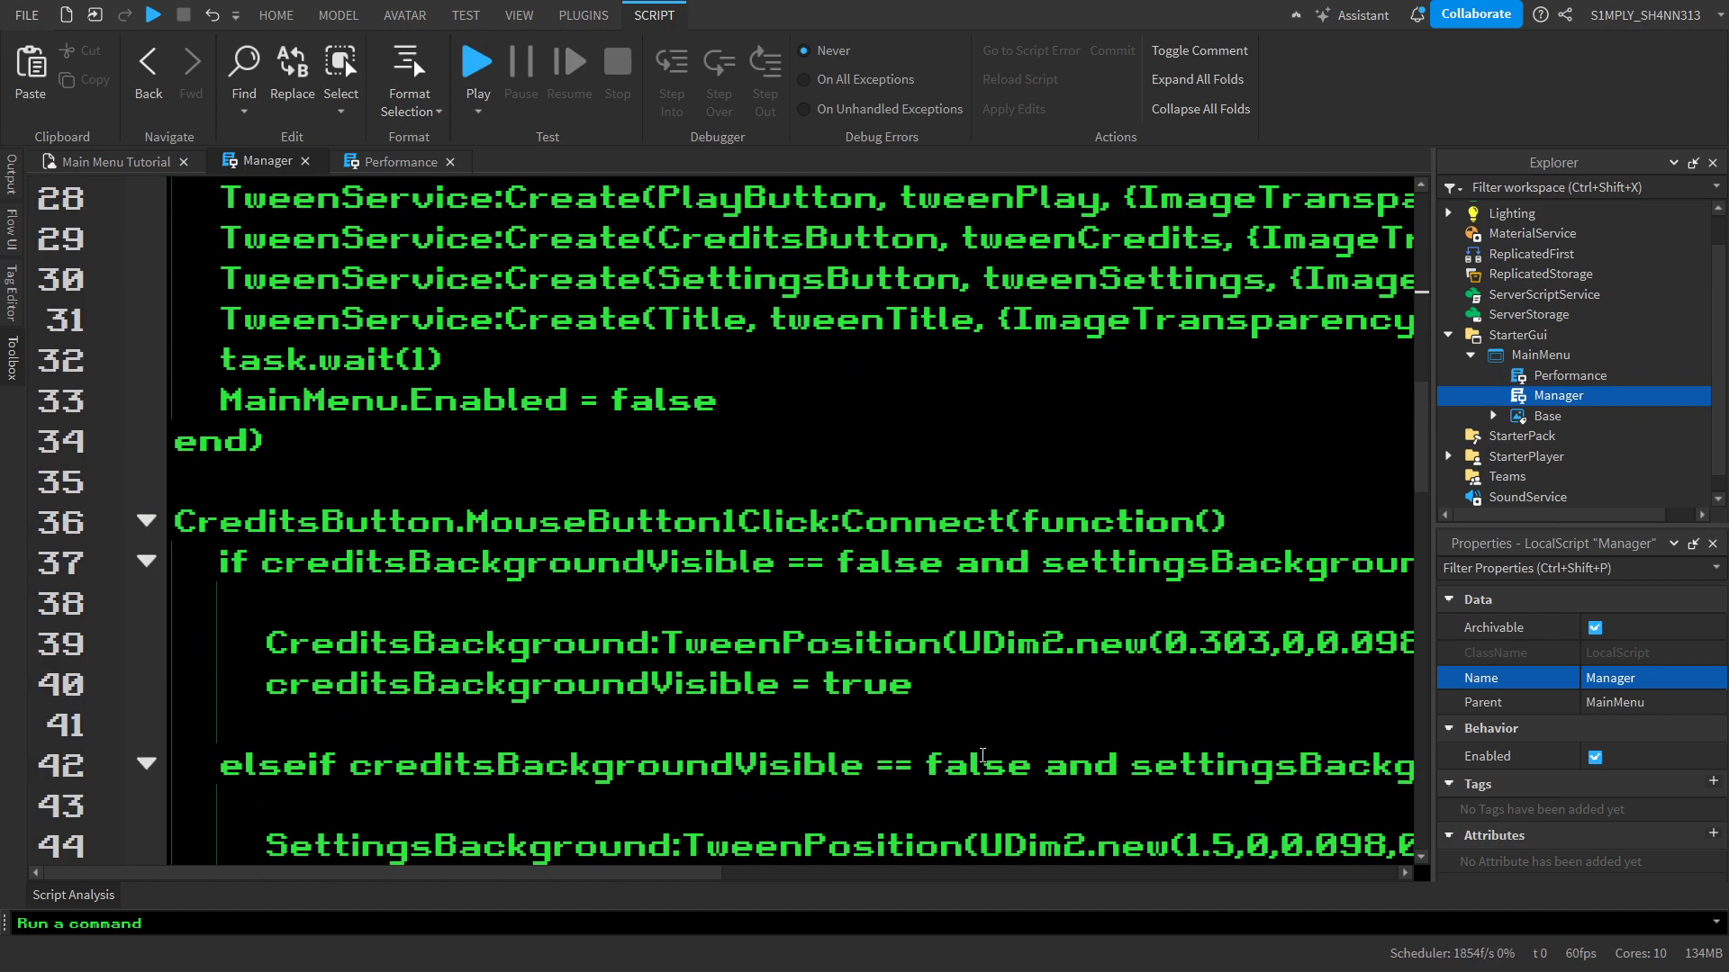
{"action": "mouse_move", "coordinate": [1164, 642]}
{"action": "left_mouse_down"}
{"action": "mouse_move", "coordinate": [1405, 642]}
{"action": "mouse_move", "coordinate": [1016, 642]}
{"action": "left_mouse_up"}
{"action": "left_click", "coordinate": [1071, 712]}
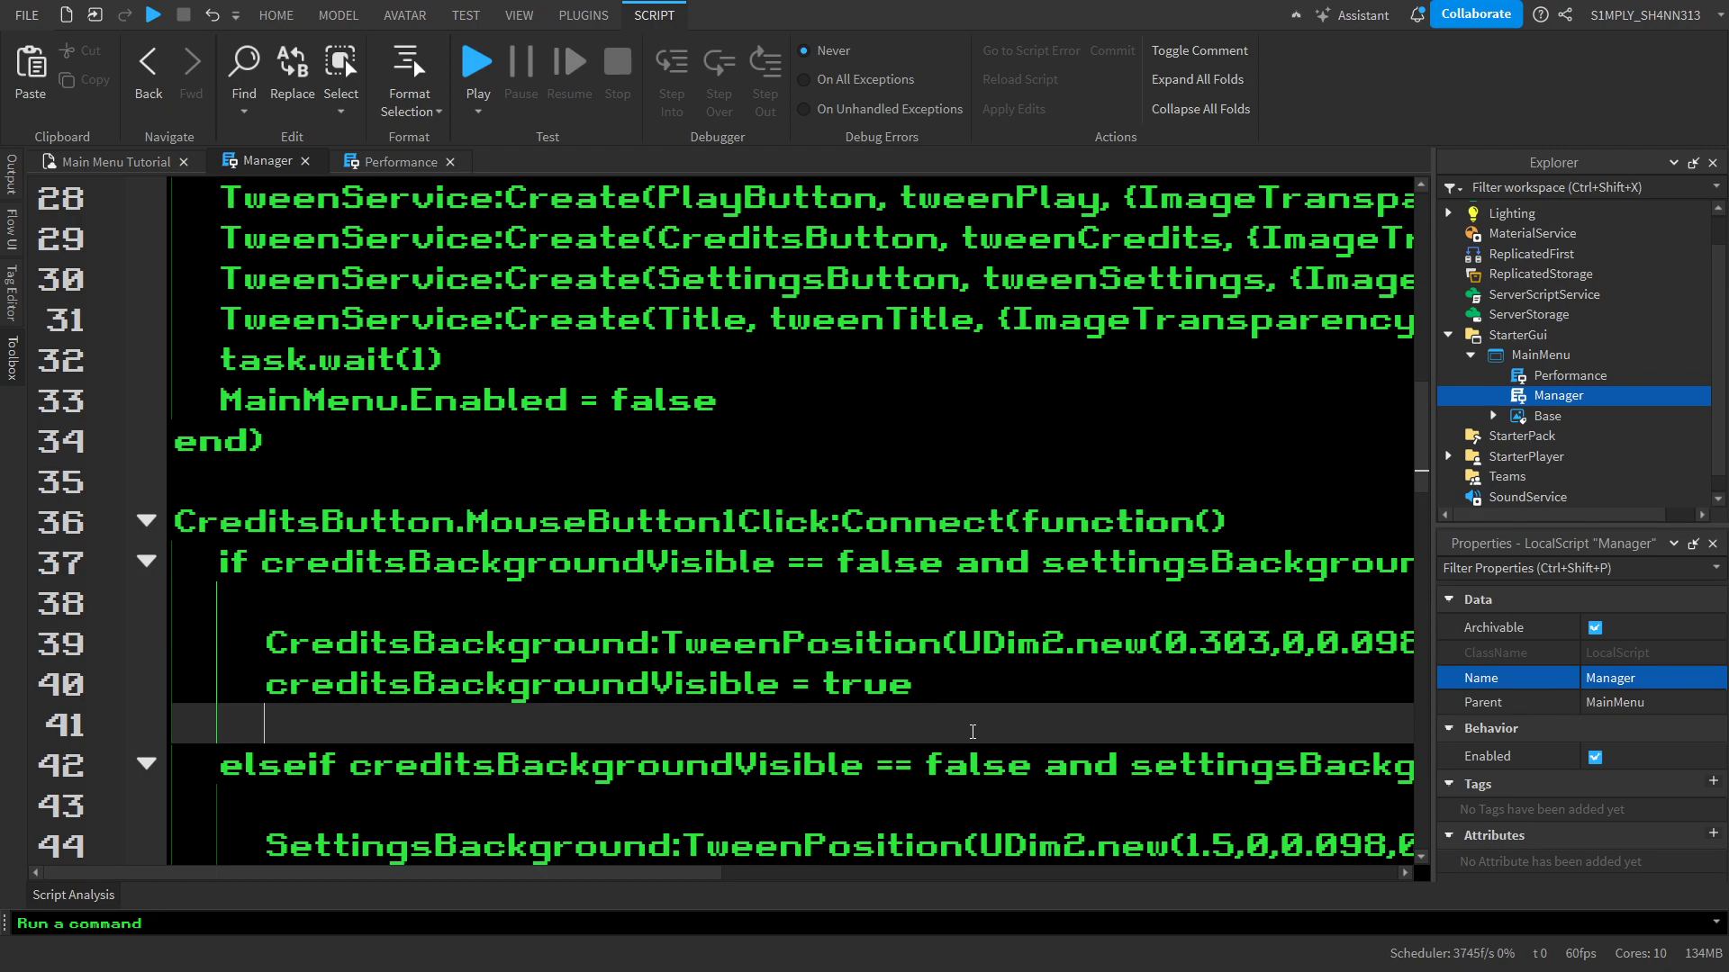
{"action": "scroll", "coordinate": [1081, 670], "scroll_direction": "down", "scroll_amount": 2}
{"action": "mouse_move", "coordinate": [1187, 612]}
{"action": "left_mouse_down"}
{"action": "mouse_move", "coordinate": [1409, 605]}
{"action": "mouse_move", "coordinate": [1217, 605]}
{"action": "mouse_move", "coordinate": [1256, 605]}
{"action": "mouse_move", "coordinate": [1240, 605]}
{"action": "left_mouse_up"}
{"action": "key", "text": "ctrl+c"}
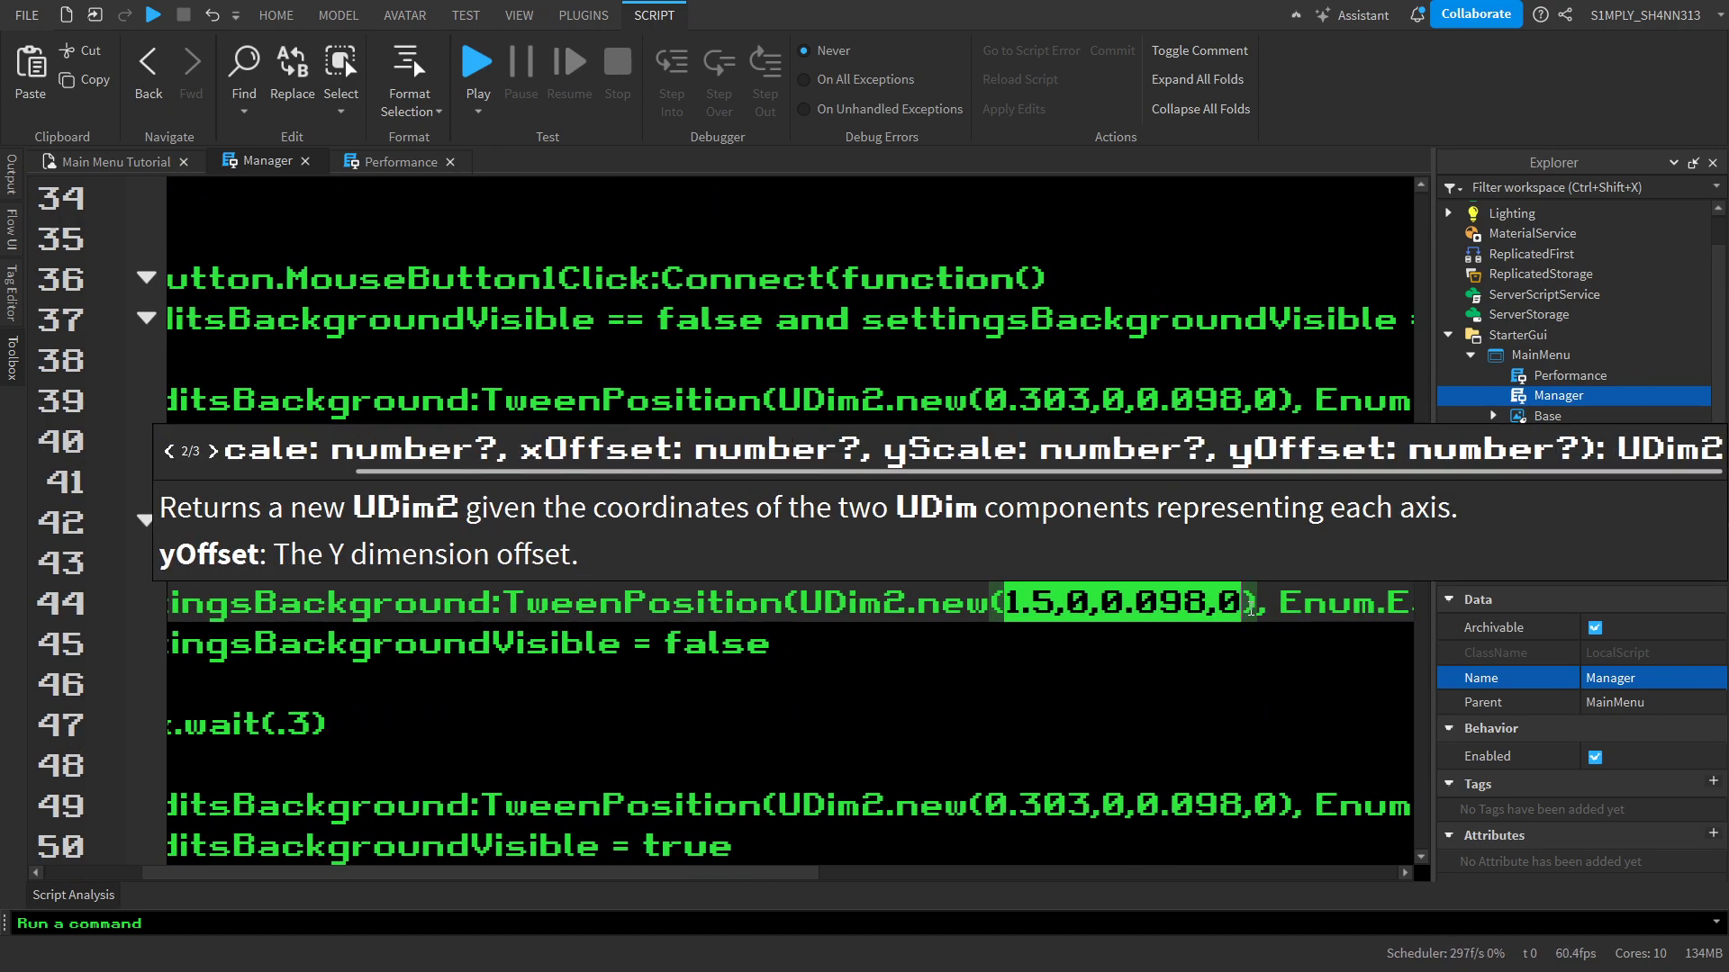
Set the Position of SettingsBackground under Base to the copied 1.5,0,0.098,0 coordinates
{"action": "double_click", "coordinate": [1550, 415]}
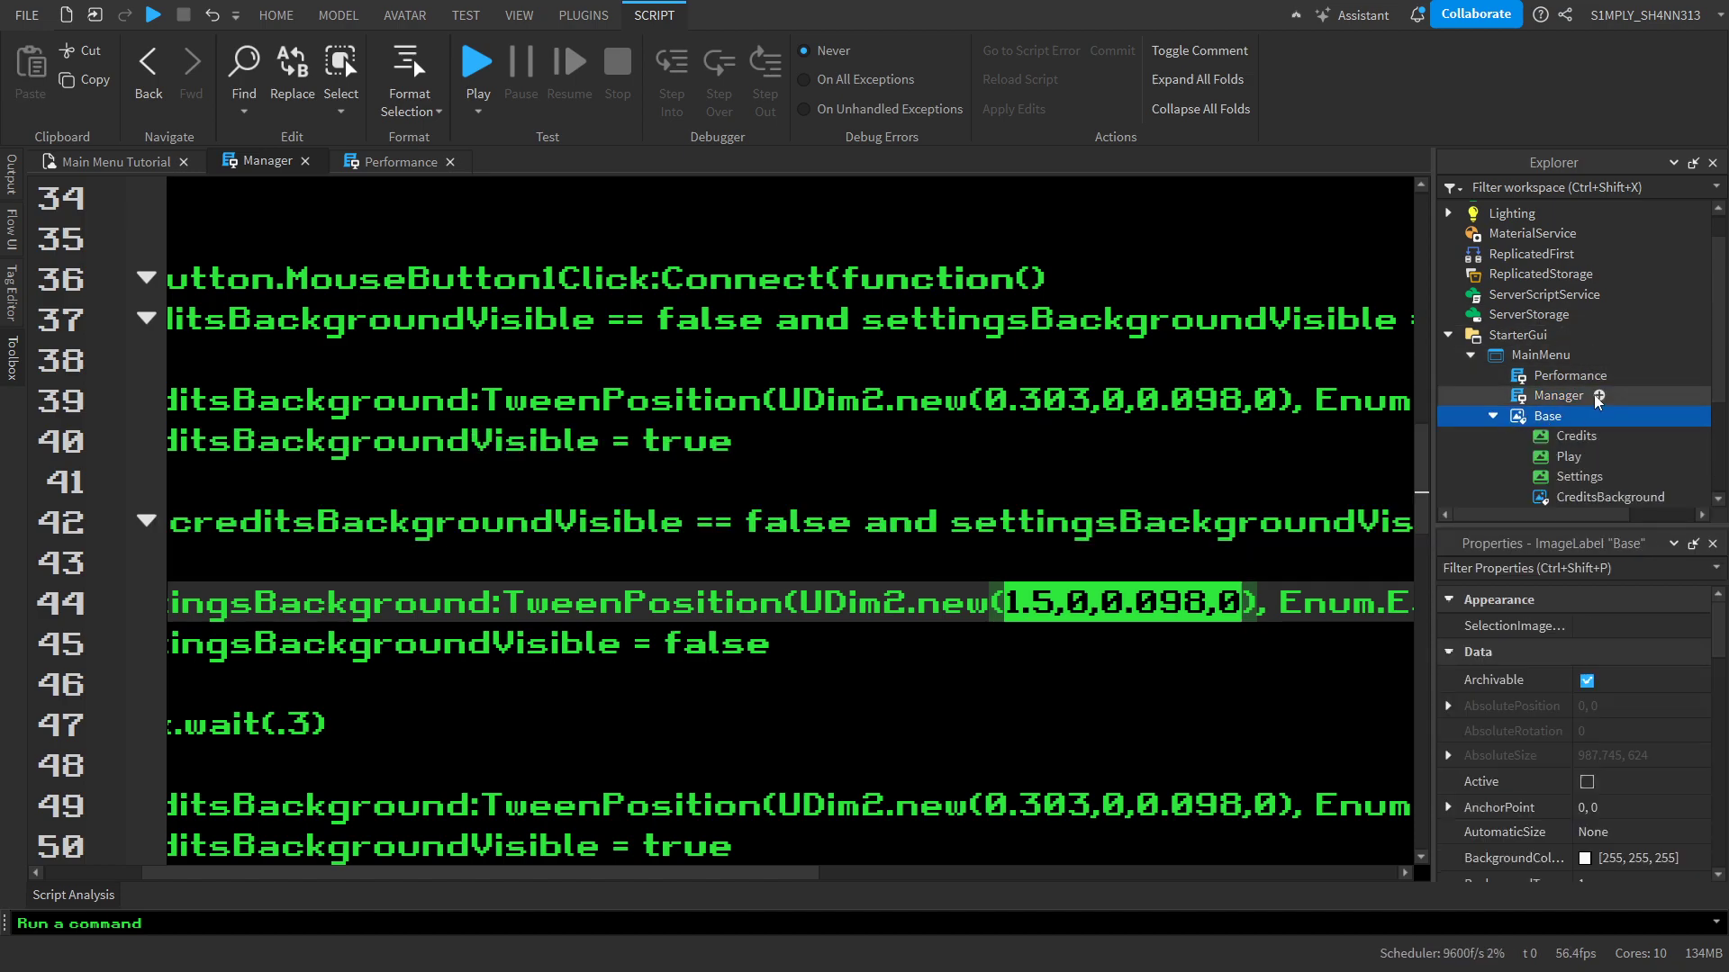
{"action": "scroll", "coordinate": [1593, 396], "scroll_direction": "down", "scroll_amount": 2}
{"action": "left_click", "coordinate": [1590, 407]}
{"action": "scroll", "coordinate": [1650, 751], "scroll_direction": "down", "scroll_amount": 2}
{"action": "left_click", "coordinate": [1653, 740]}
{"action": "key", "text": "ctrl+v"}
{"action": "key", "text": "Return"}
Start a playtest from the game viewport, open the settings panel and test an FOV of 80
{"action": "left_click", "coordinate": [115, 161]}
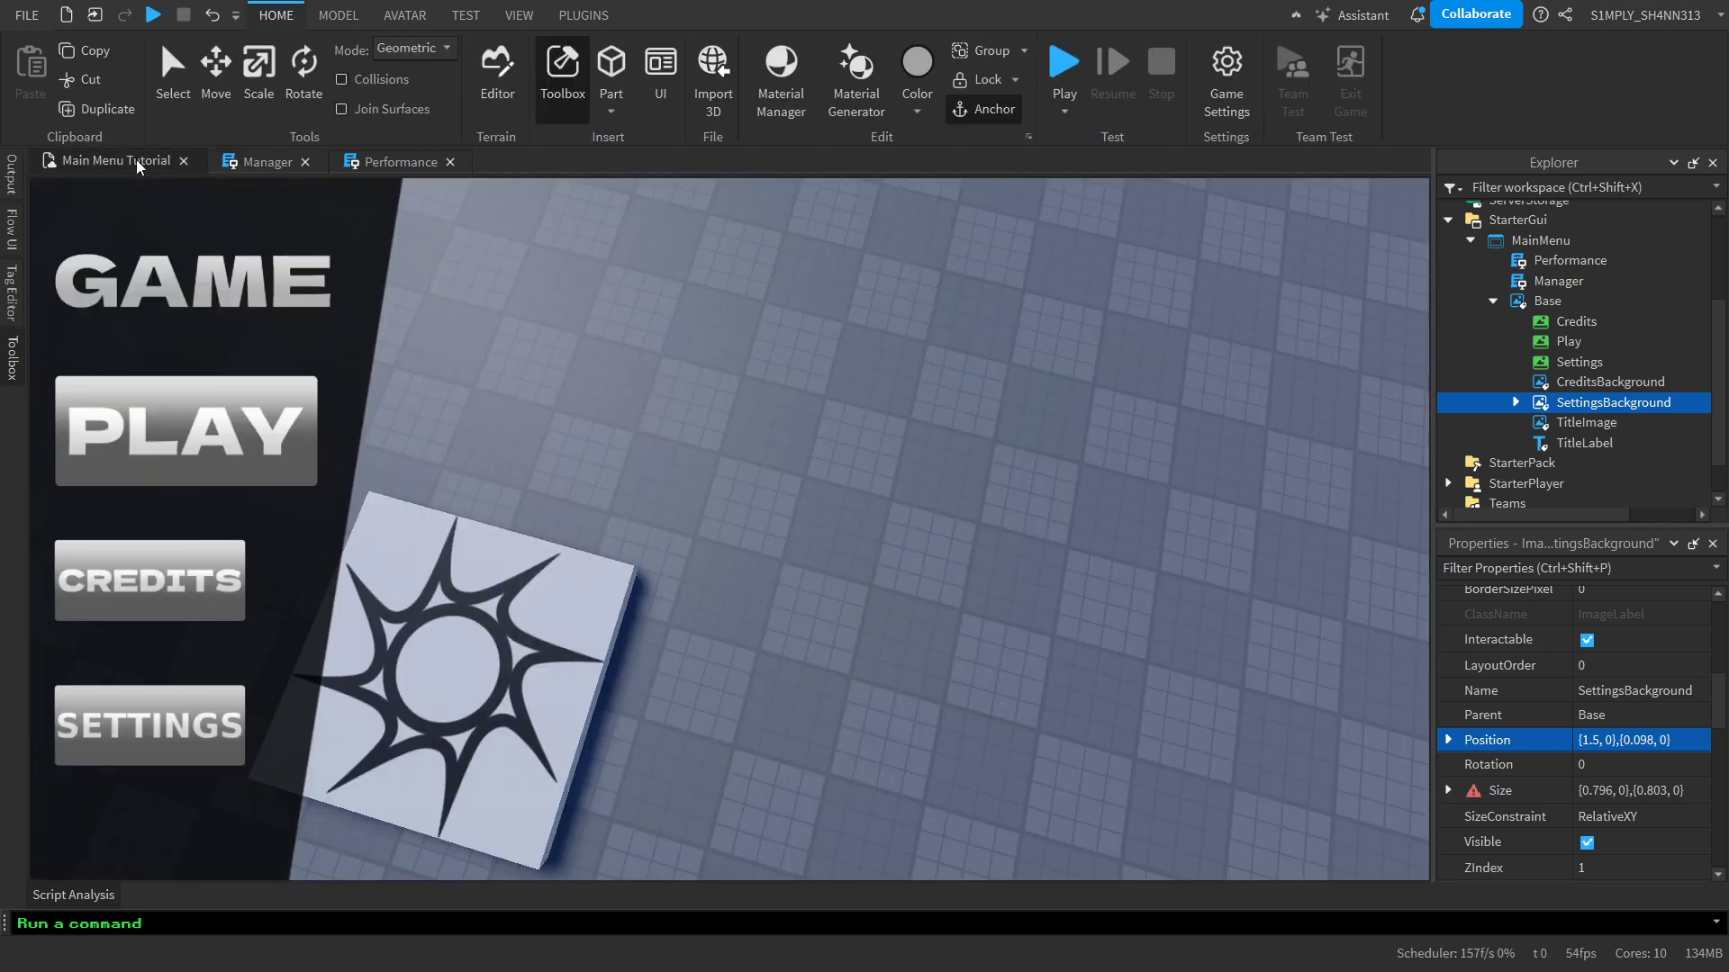
{"action": "left_click", "coordinate": [1064, 486]}
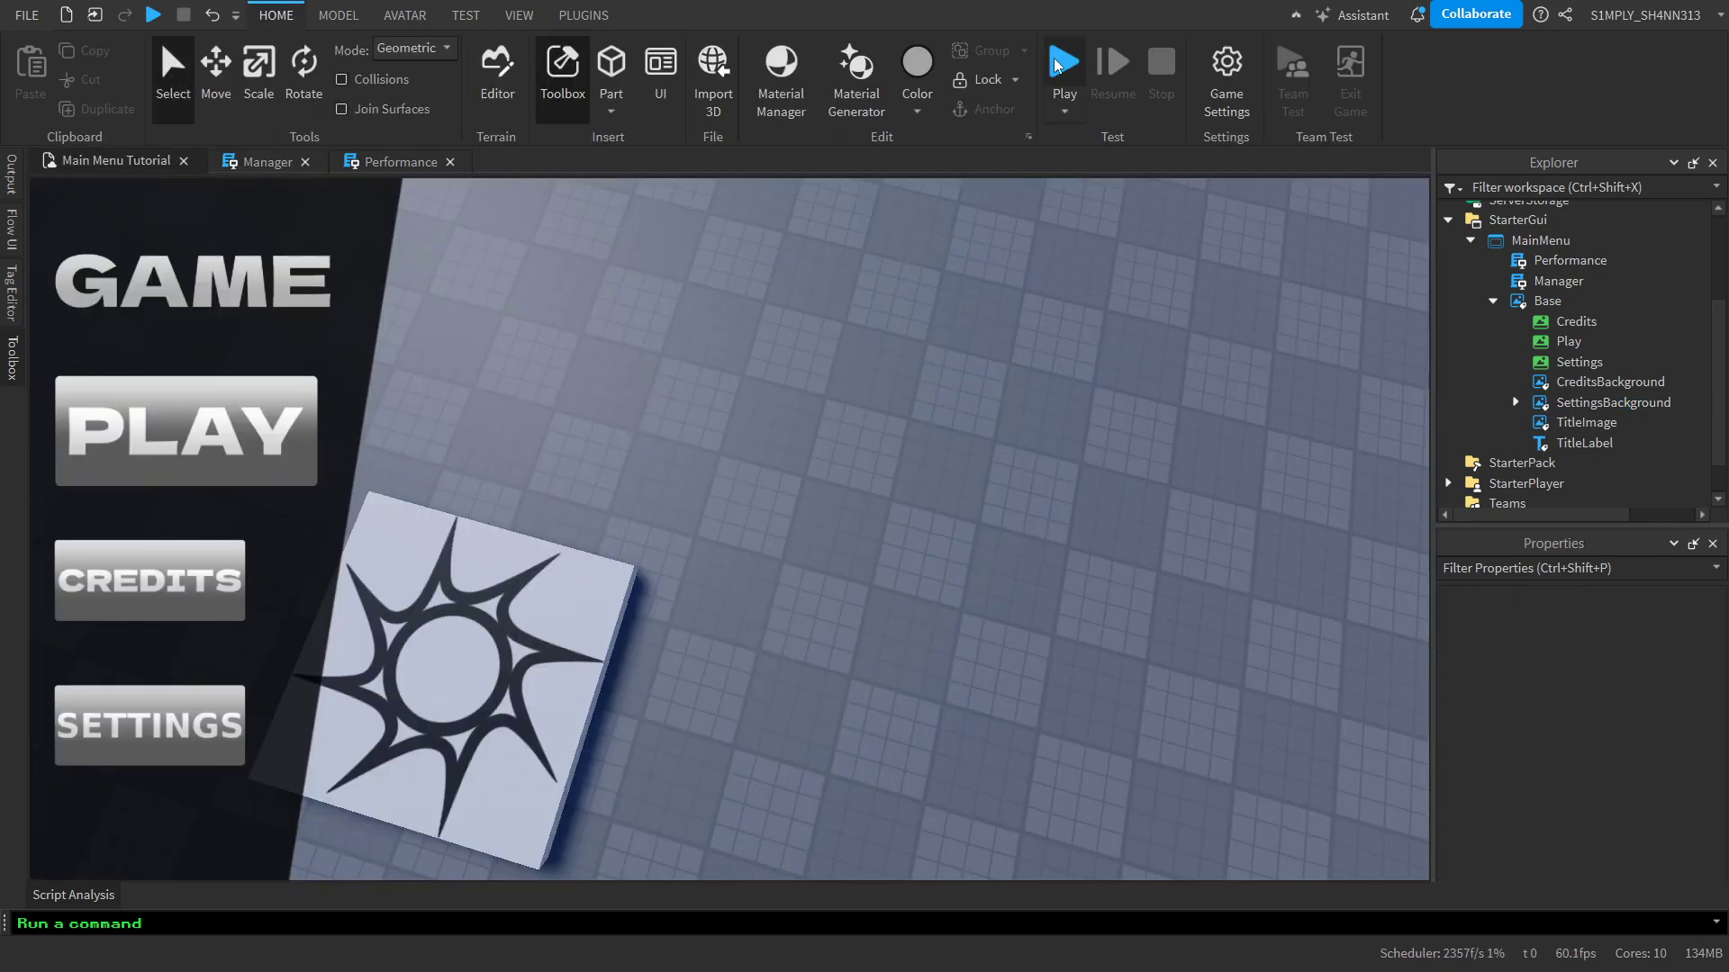
{"action": "key", "text": "F5"}
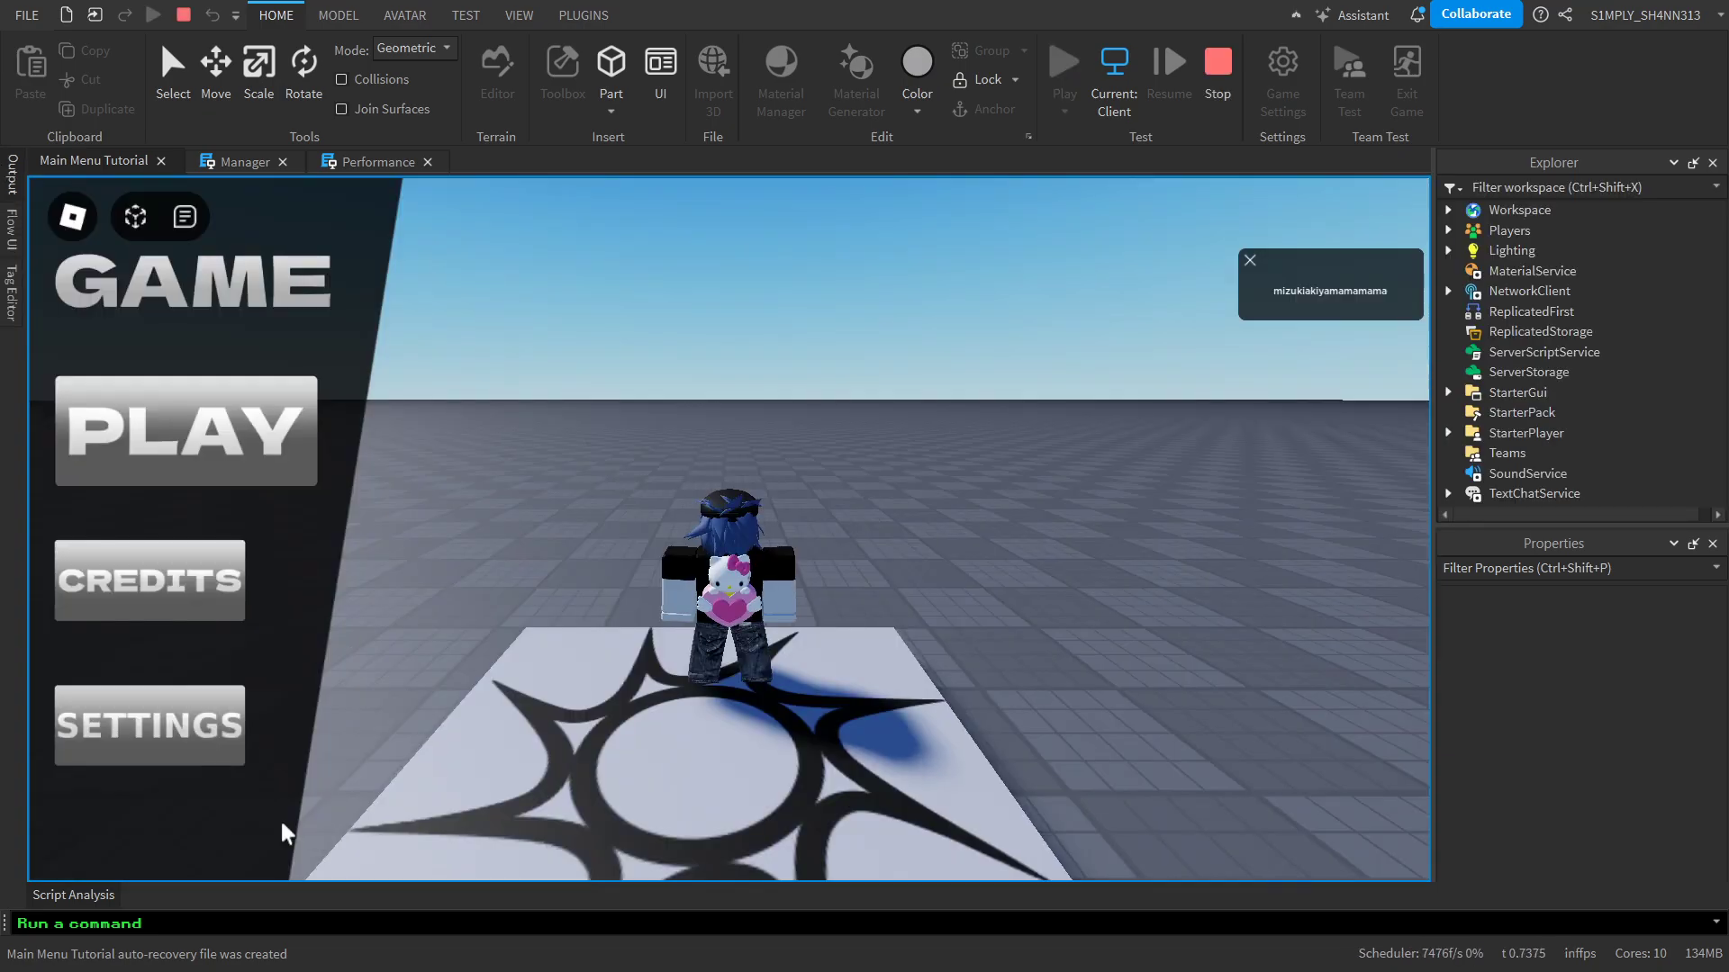
{"action": "left_click", "coordinate": [219, 767]}
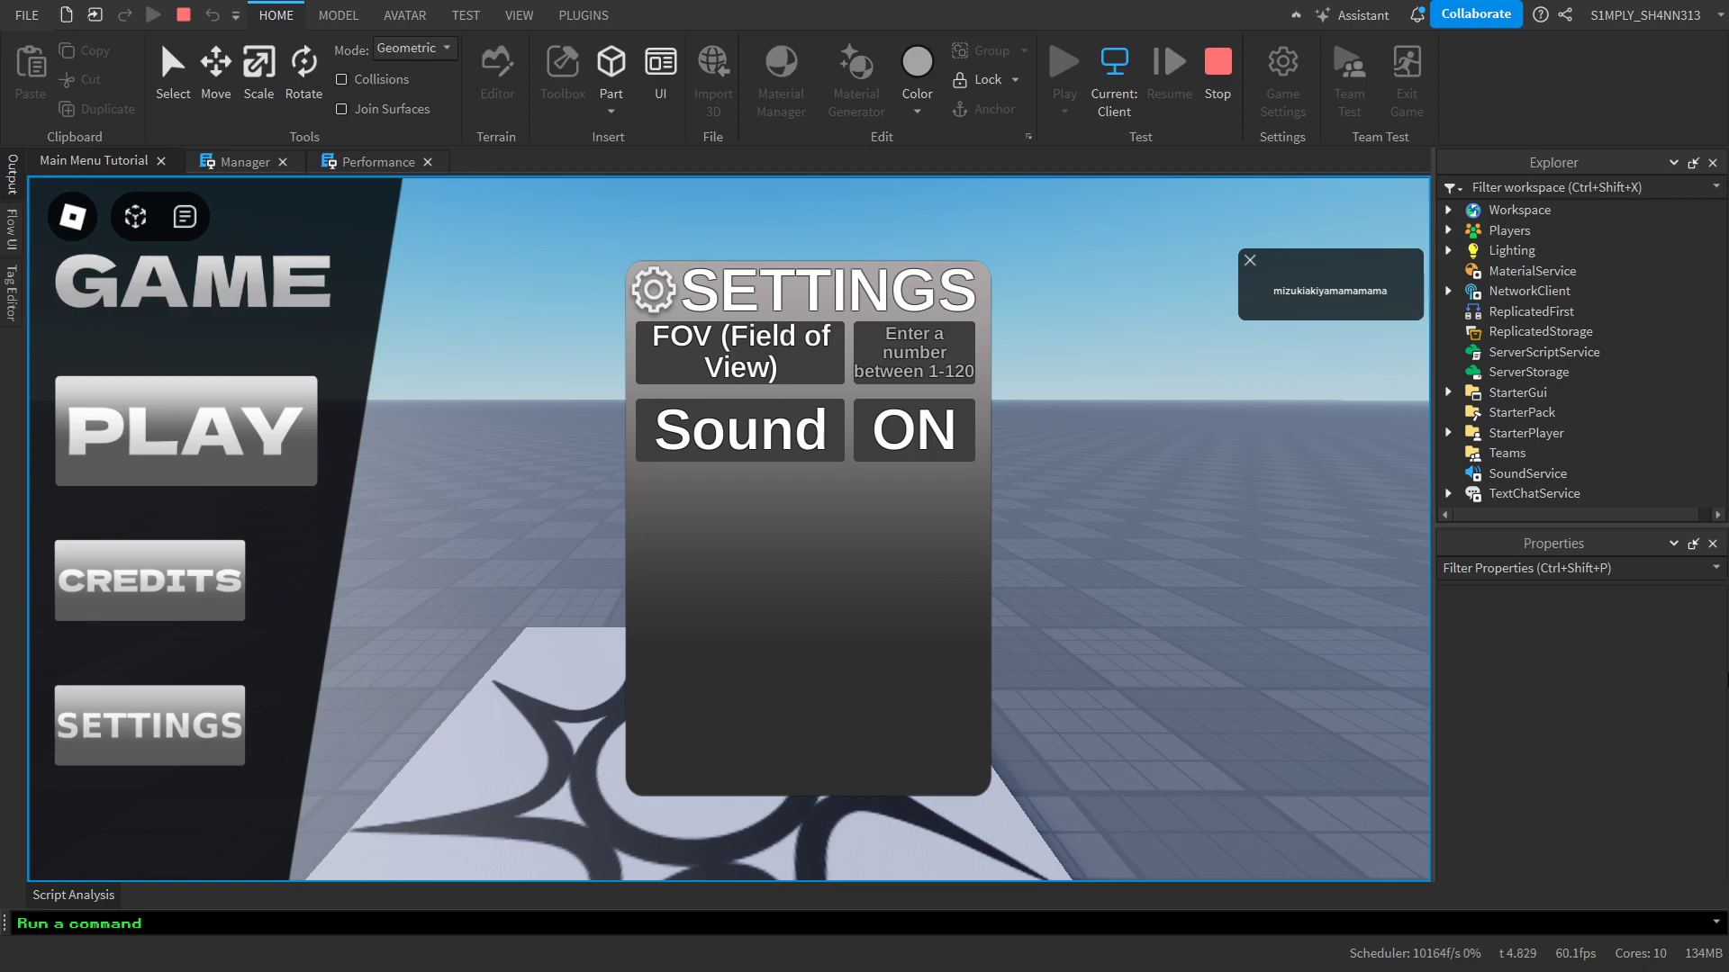
{"action": "type", "text": "80"}
{"action": "key", "text": "Return"}
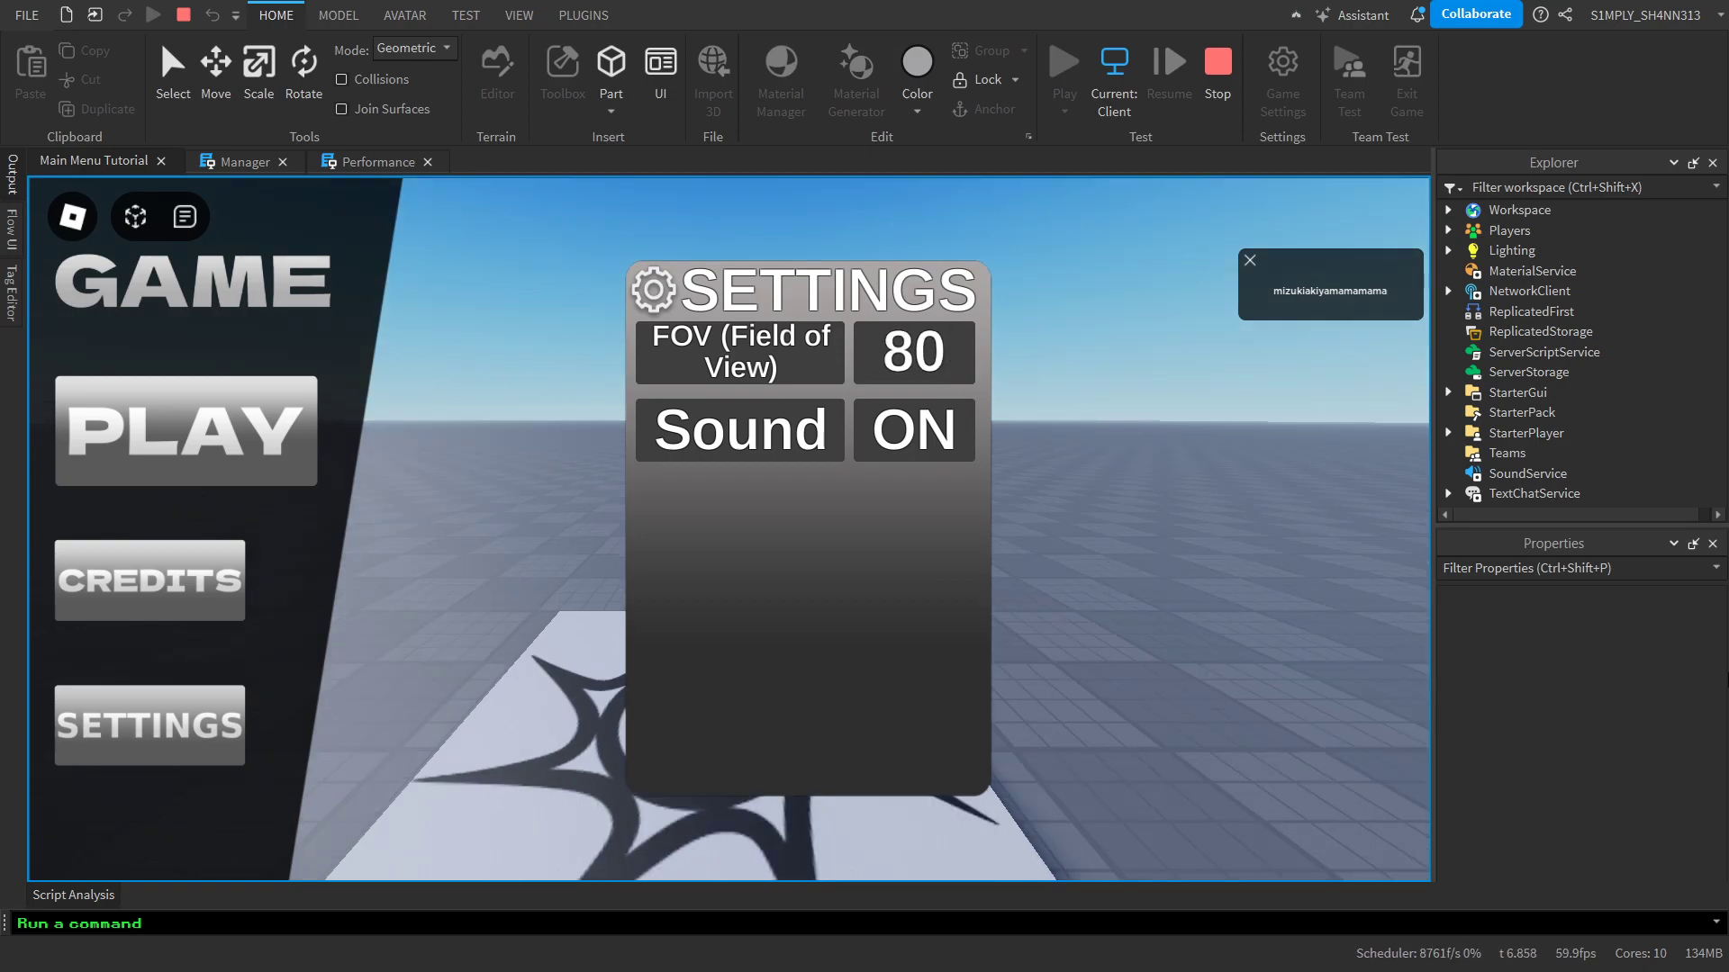
{"action": "right_click_drag", "start_coordinate": [610, 399], "coordinate": [931, 362]}
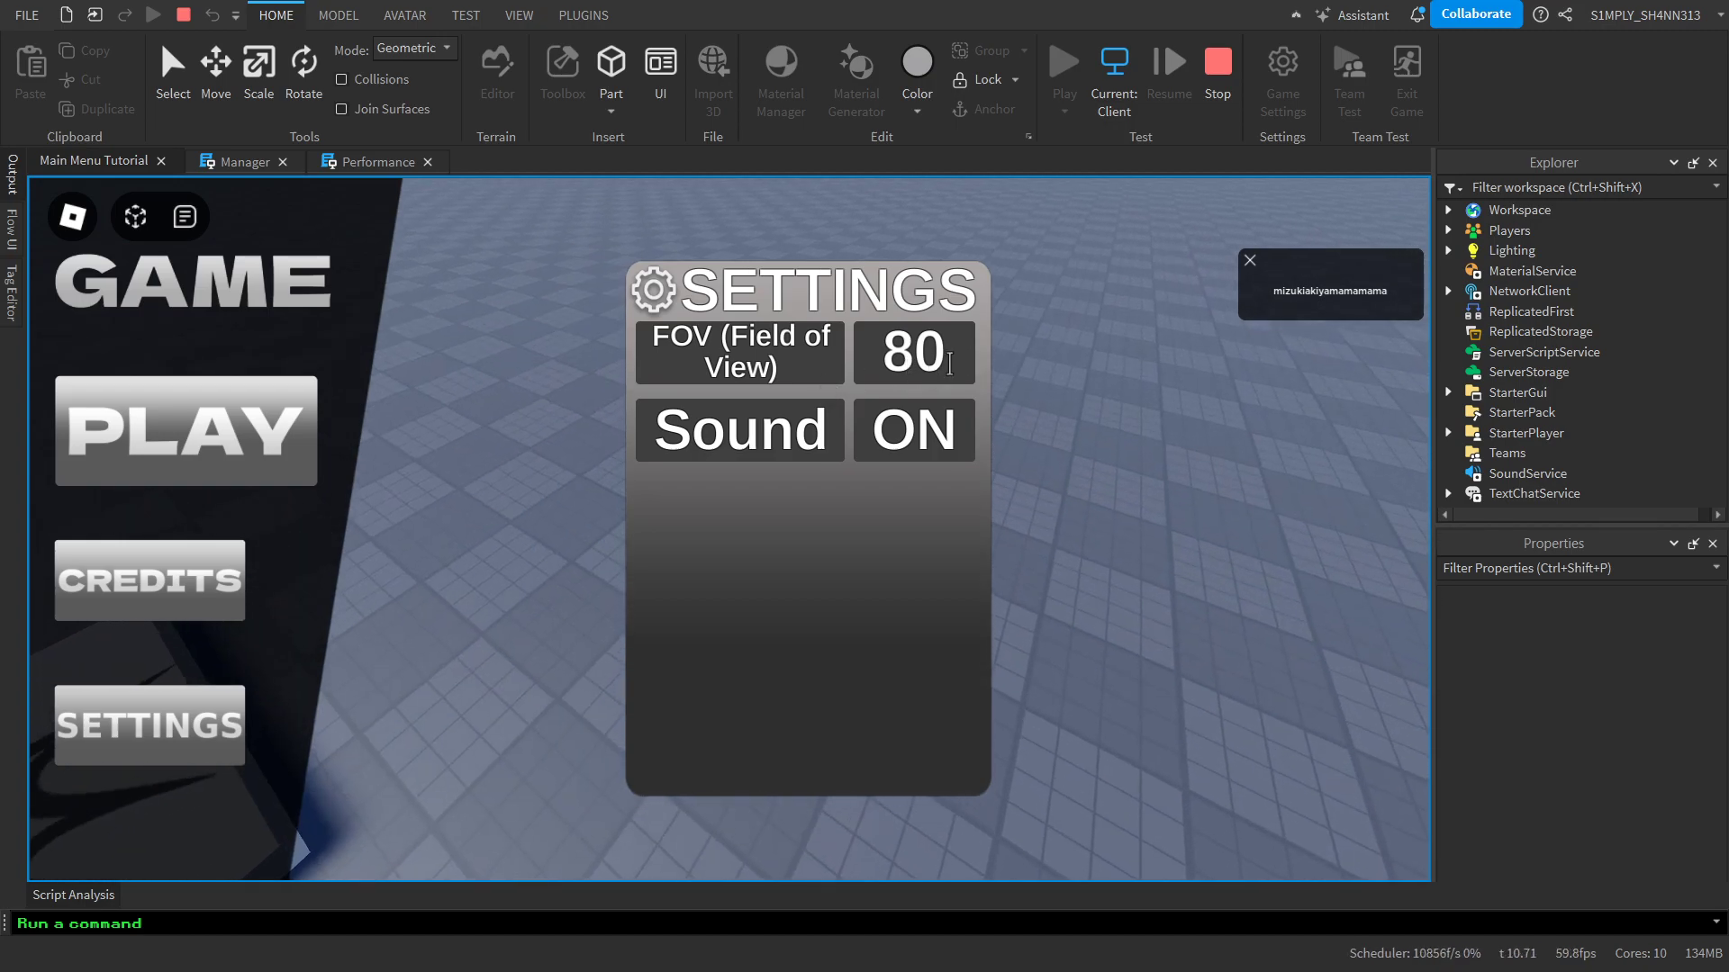
Test FOV values of 120 and 30 in the running game's settings panel, looking around between them
{"action": "left_click", "coordinate": [956, 359]}
{"action": "type", "text": "120"}
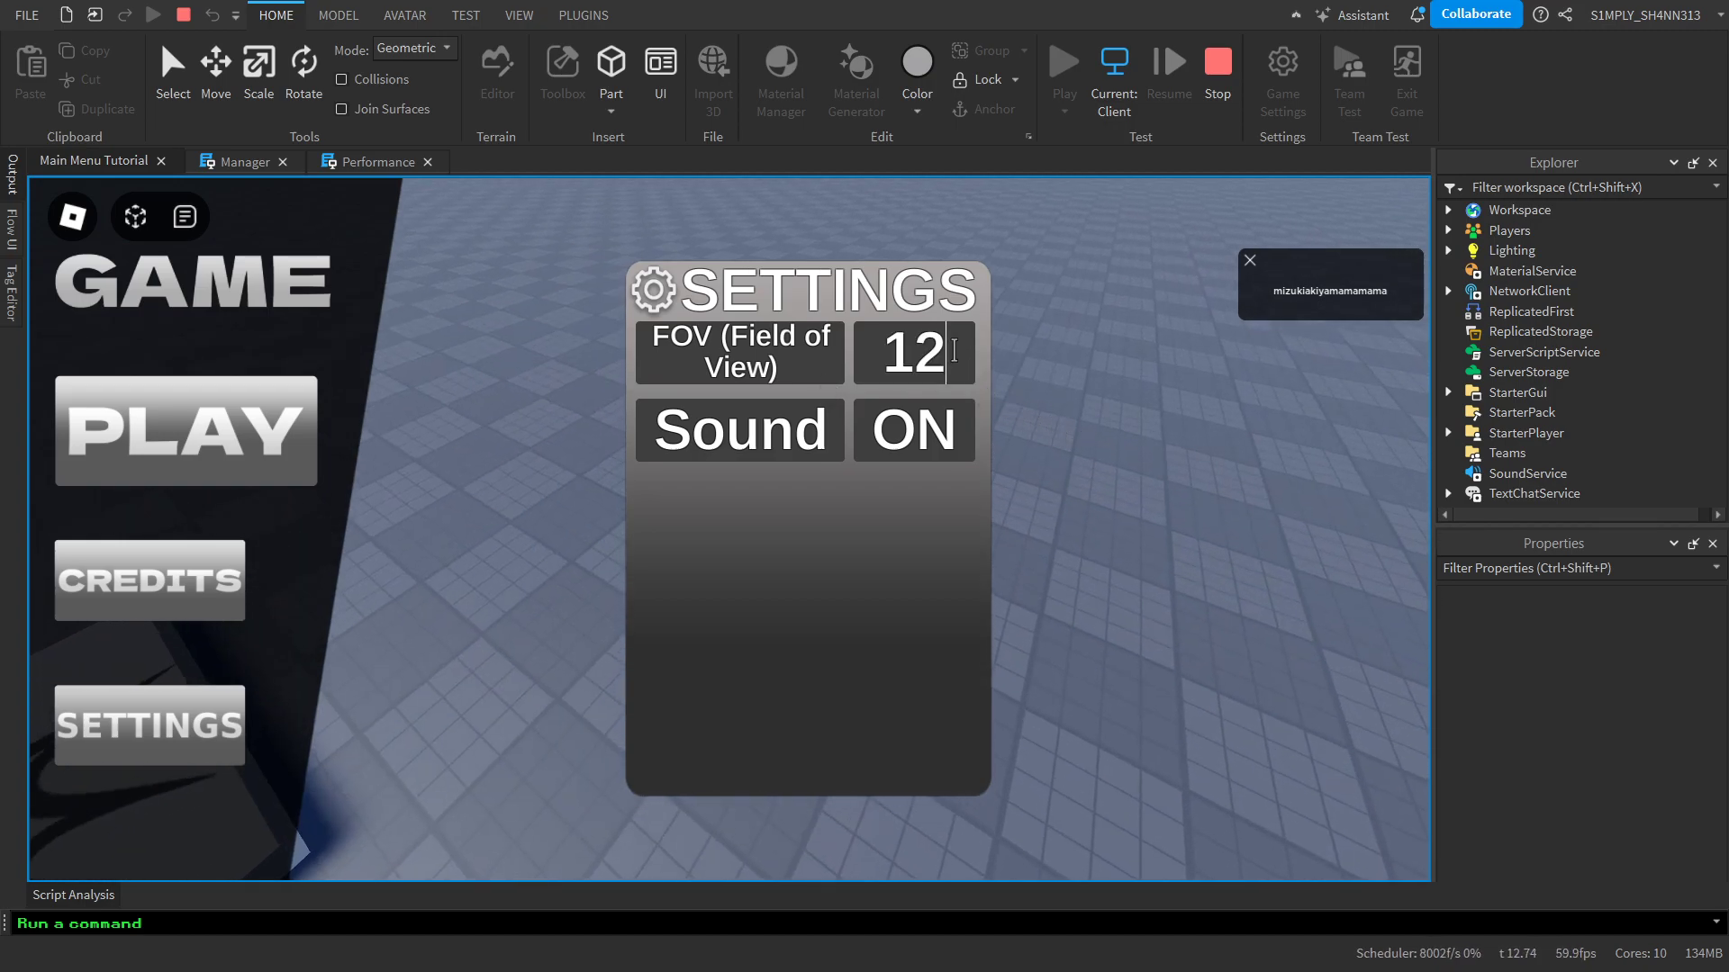
{"action": "key", "text": "Return"}
{"action": "right_click_drag", "start_coordinate": [1086, 297], "coordinate": [1099, 504]}
{"action": "left_click", "coordinate": [885, 342]}
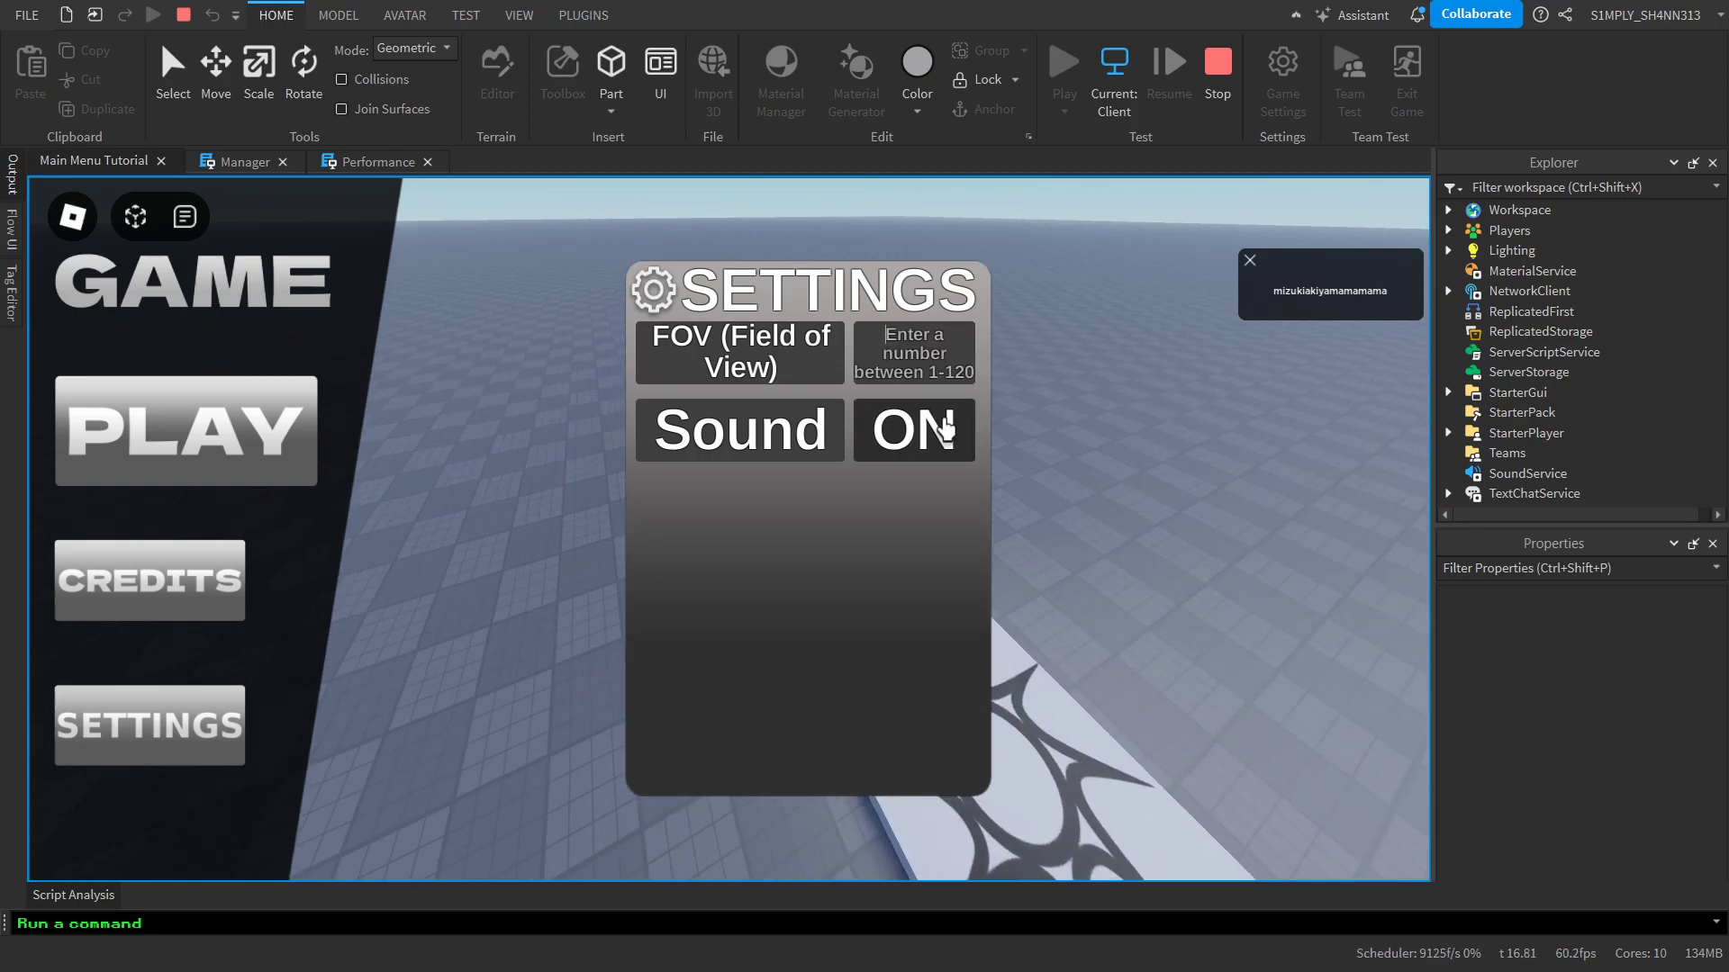
{"action": "type", "text": "30"}
{"action": "key", "text": "Return"}
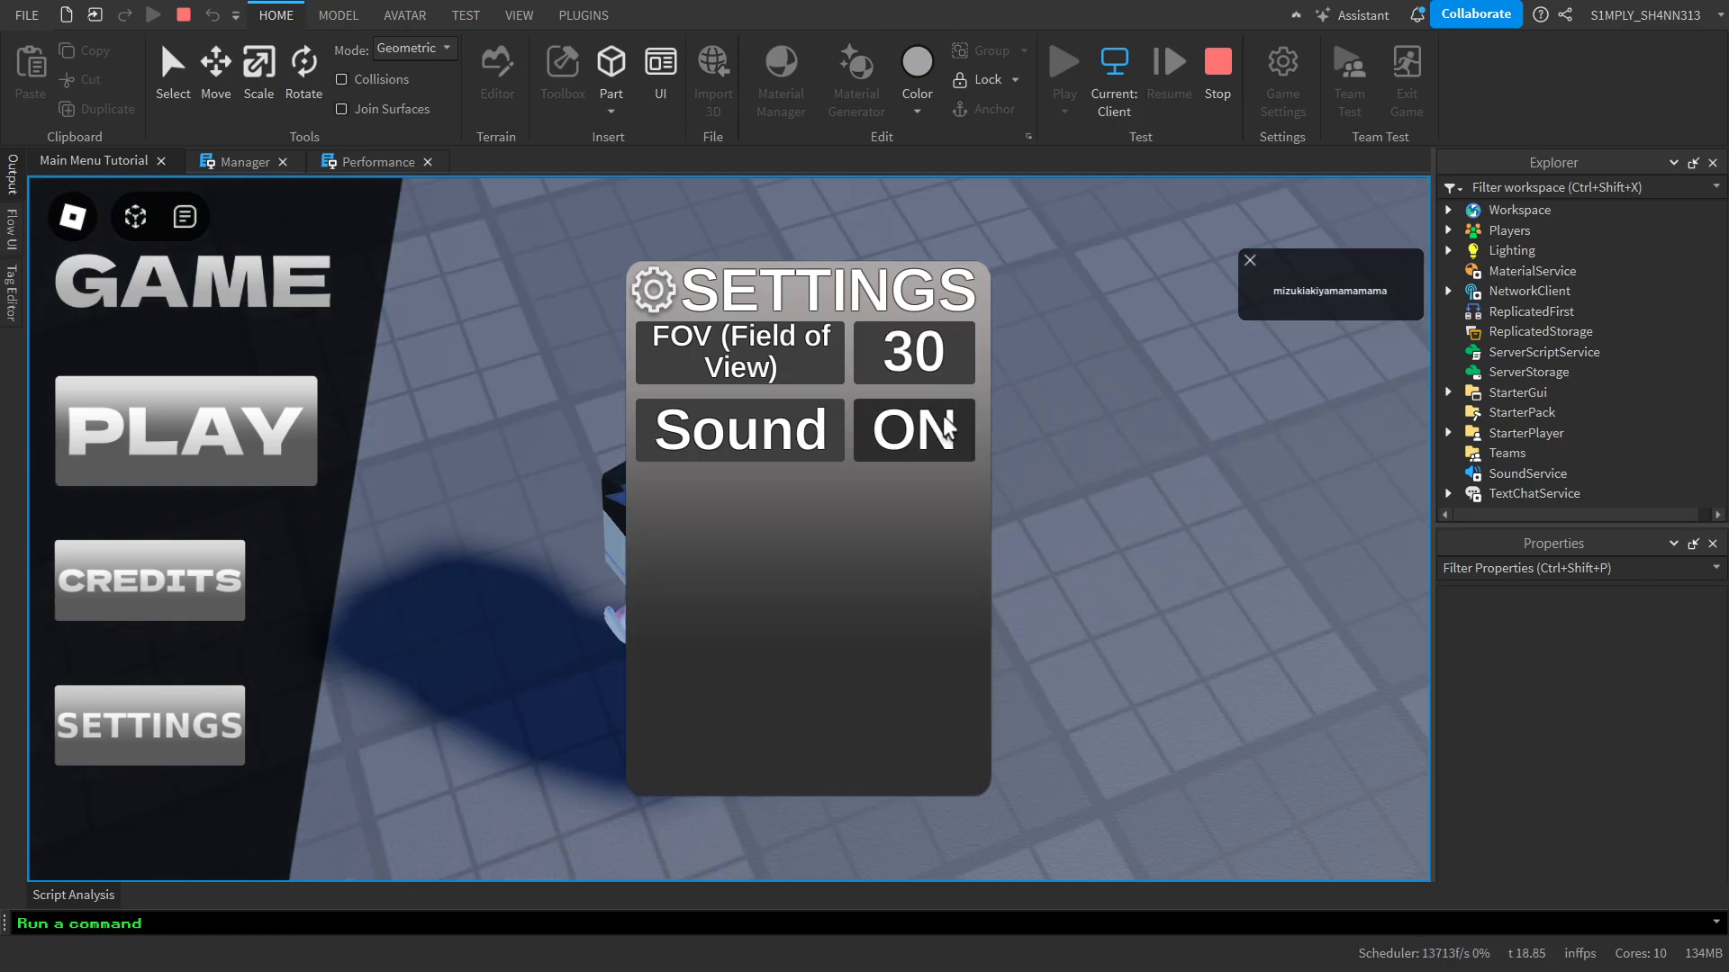
Toggle the settings panel closed and open to inspect the view, and set the FOV to 70
{"action": "left_click", "coordinate": [203, 695]}
{"action": "right_click_drag", "start_coordinate": [980, 701], "coordinate": [979, 700]}
{"action": "left_click", "coordinate": [236, 726]}
{"action": "left_click", "coordinate": [923, 353]}
{"action": "type", "text": "70"}
{"action": "key", "text": "Return"}
Check the character's view with the settings panel closed, and end the playtest, returning to the Performance script
{"action": "left_click", "coordinate": [154, 737]}
{"action": "key", "text": "s"}
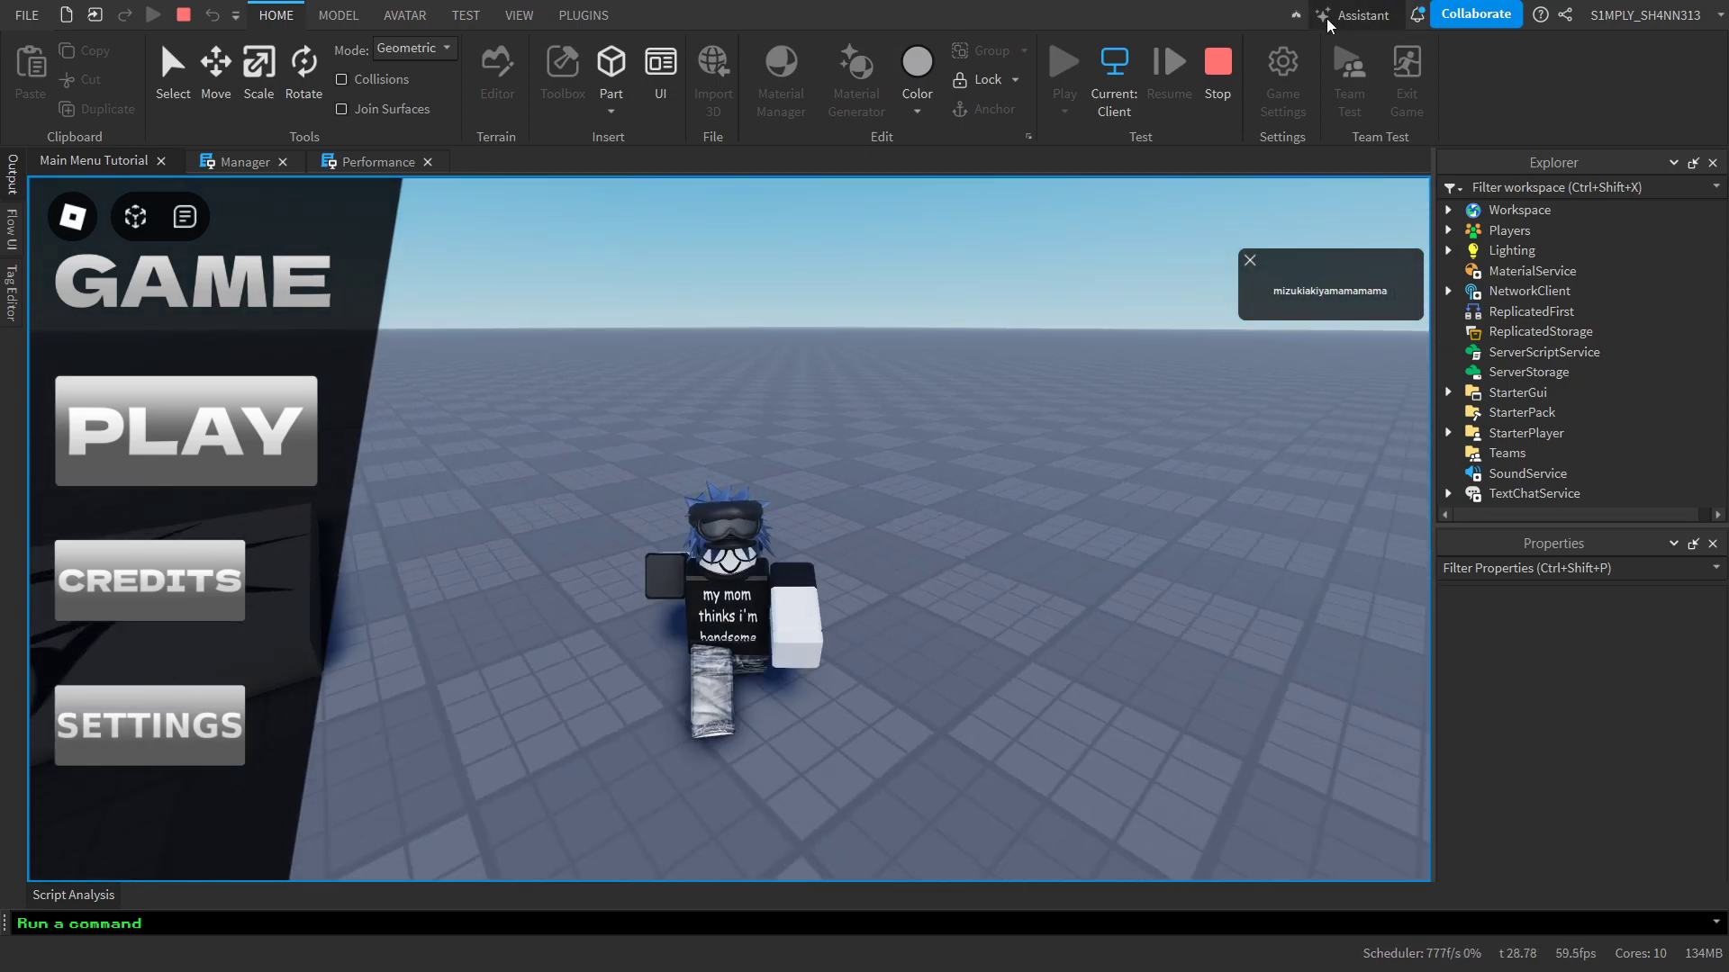
{"action": "left_click", "coordinate": [1213, 86]}
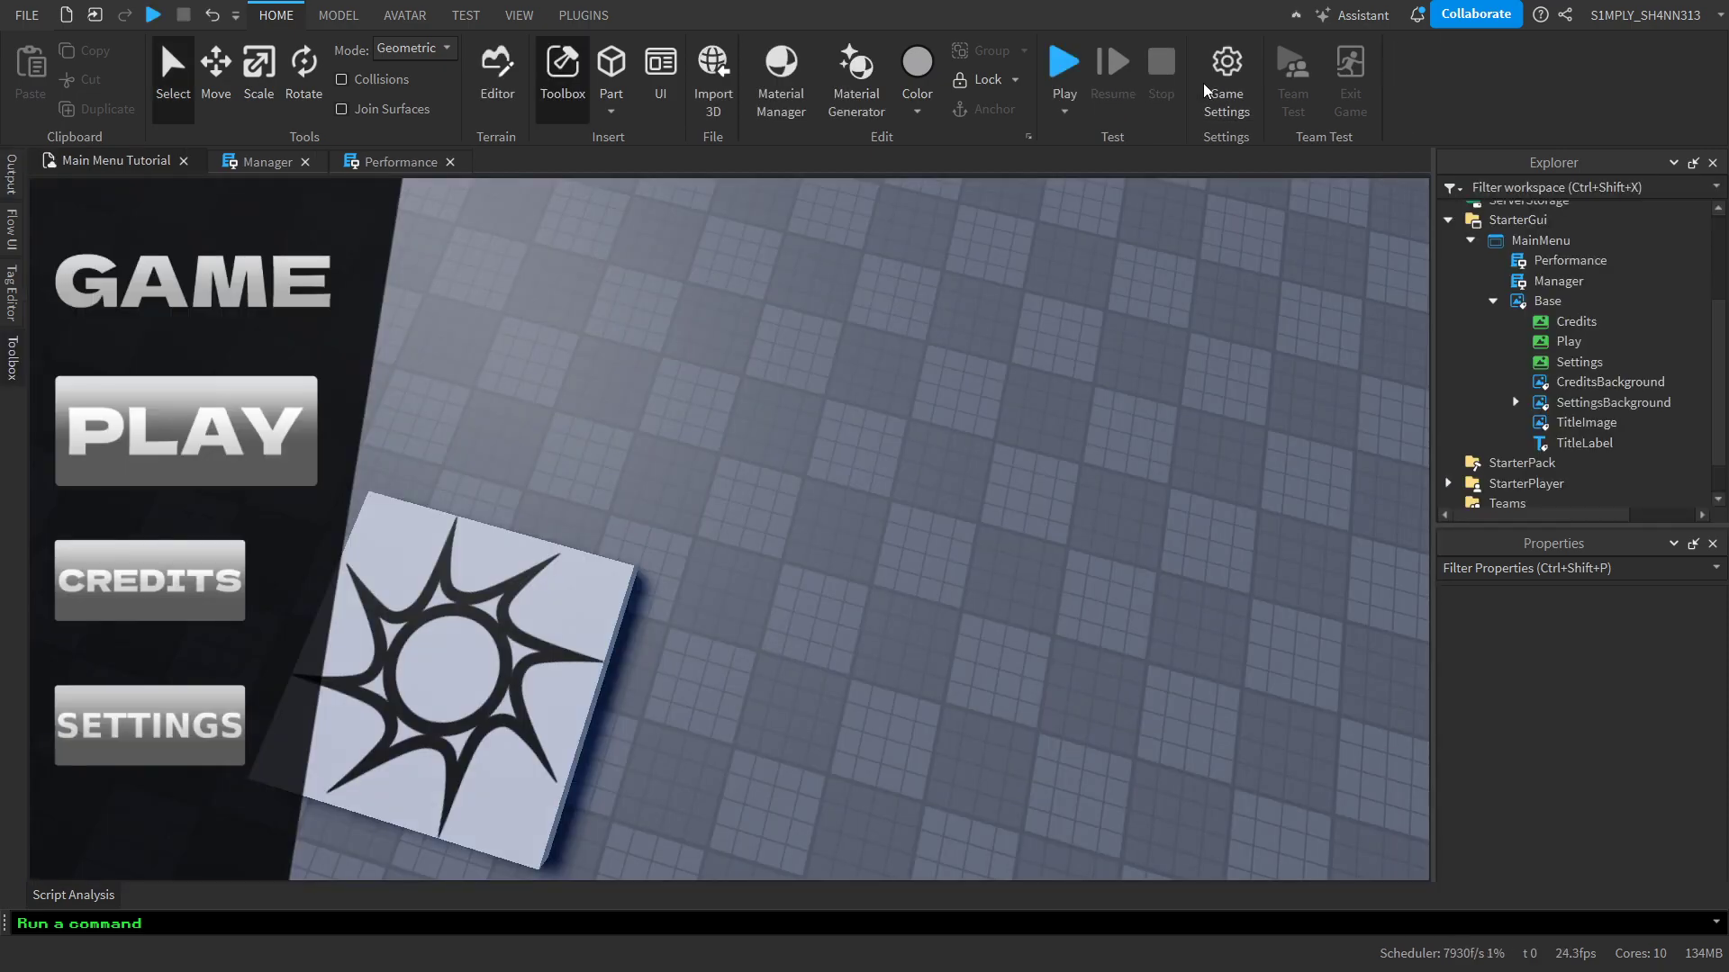
{"action": "left_click", "coordinate": [400, 162]}
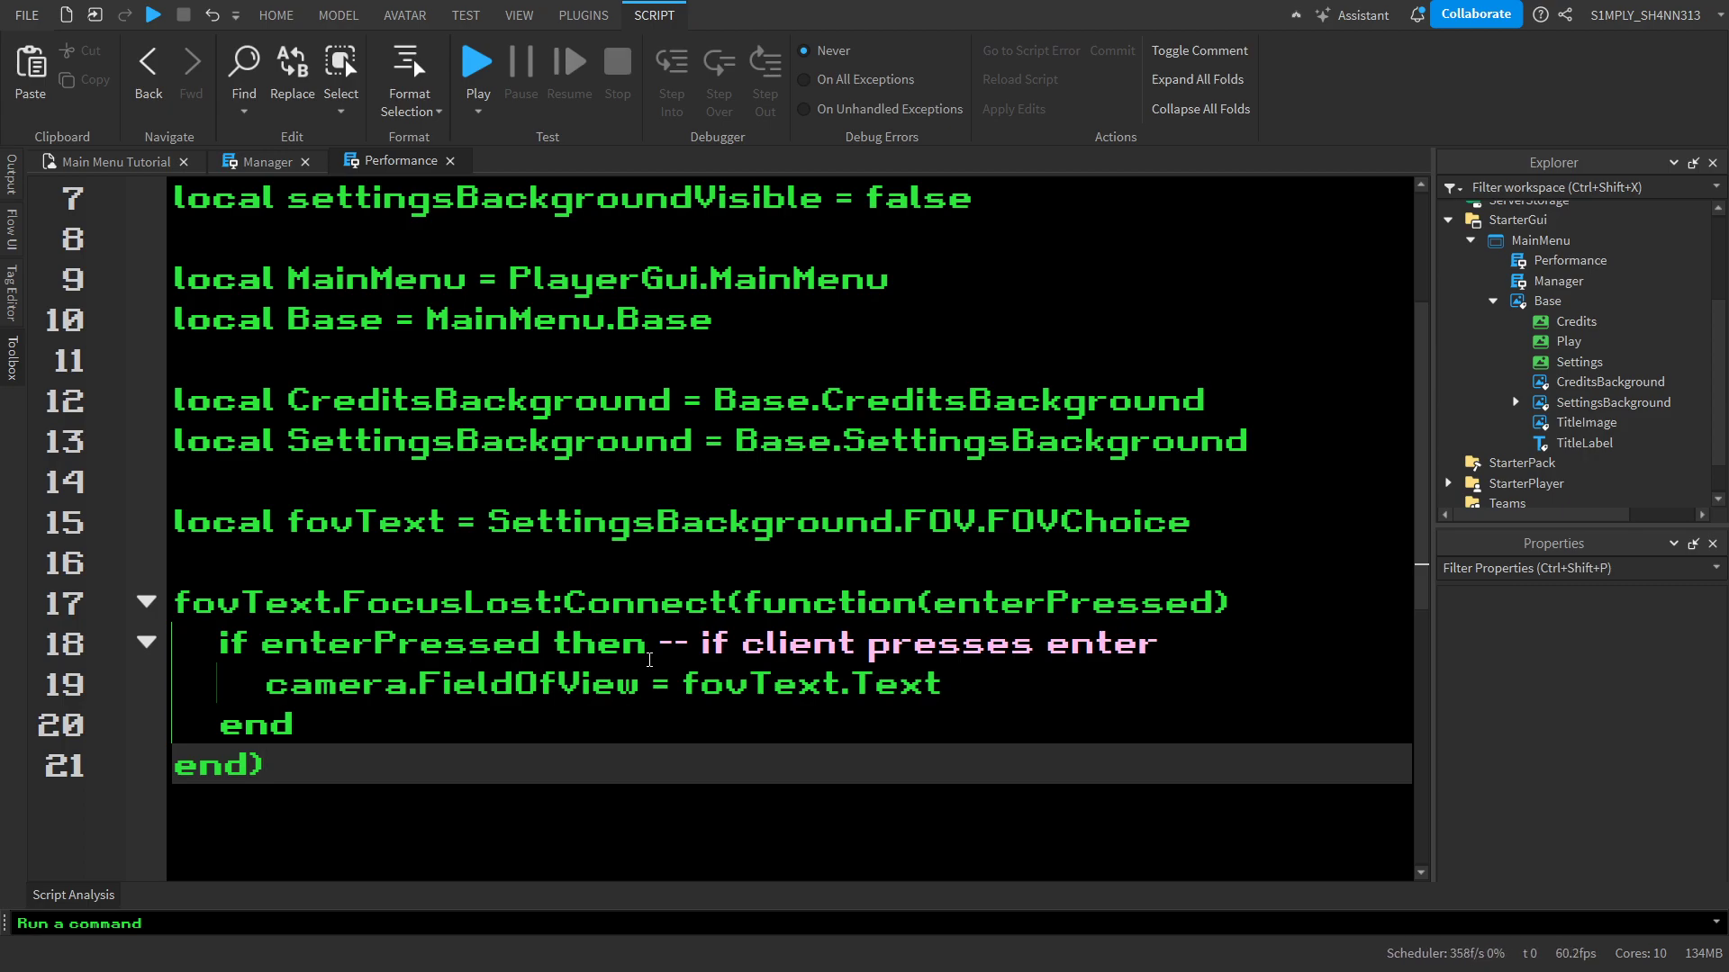
Add two new lines after the FOV function in the Performance script, and show the Audio category in the Toolbox from the game viewport
{"action": "key", "text": "Return"}
{"action": "key", "text": "Return"}
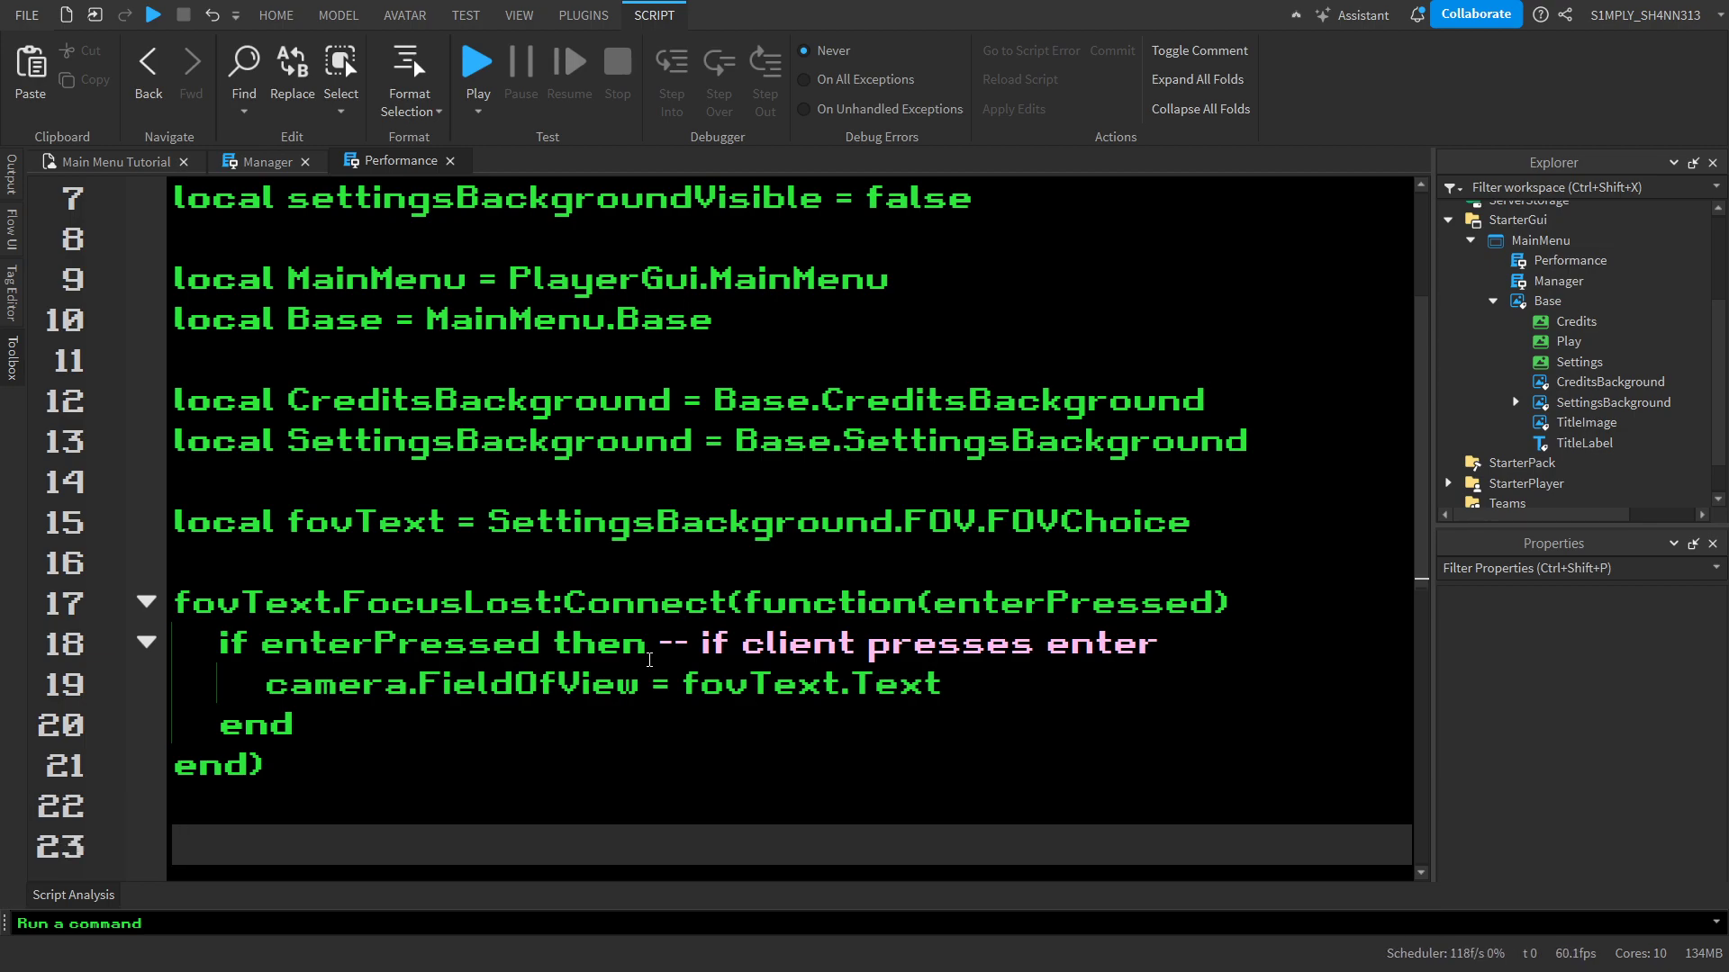
{"action": "left_click", "coordinate": [116, 161]}
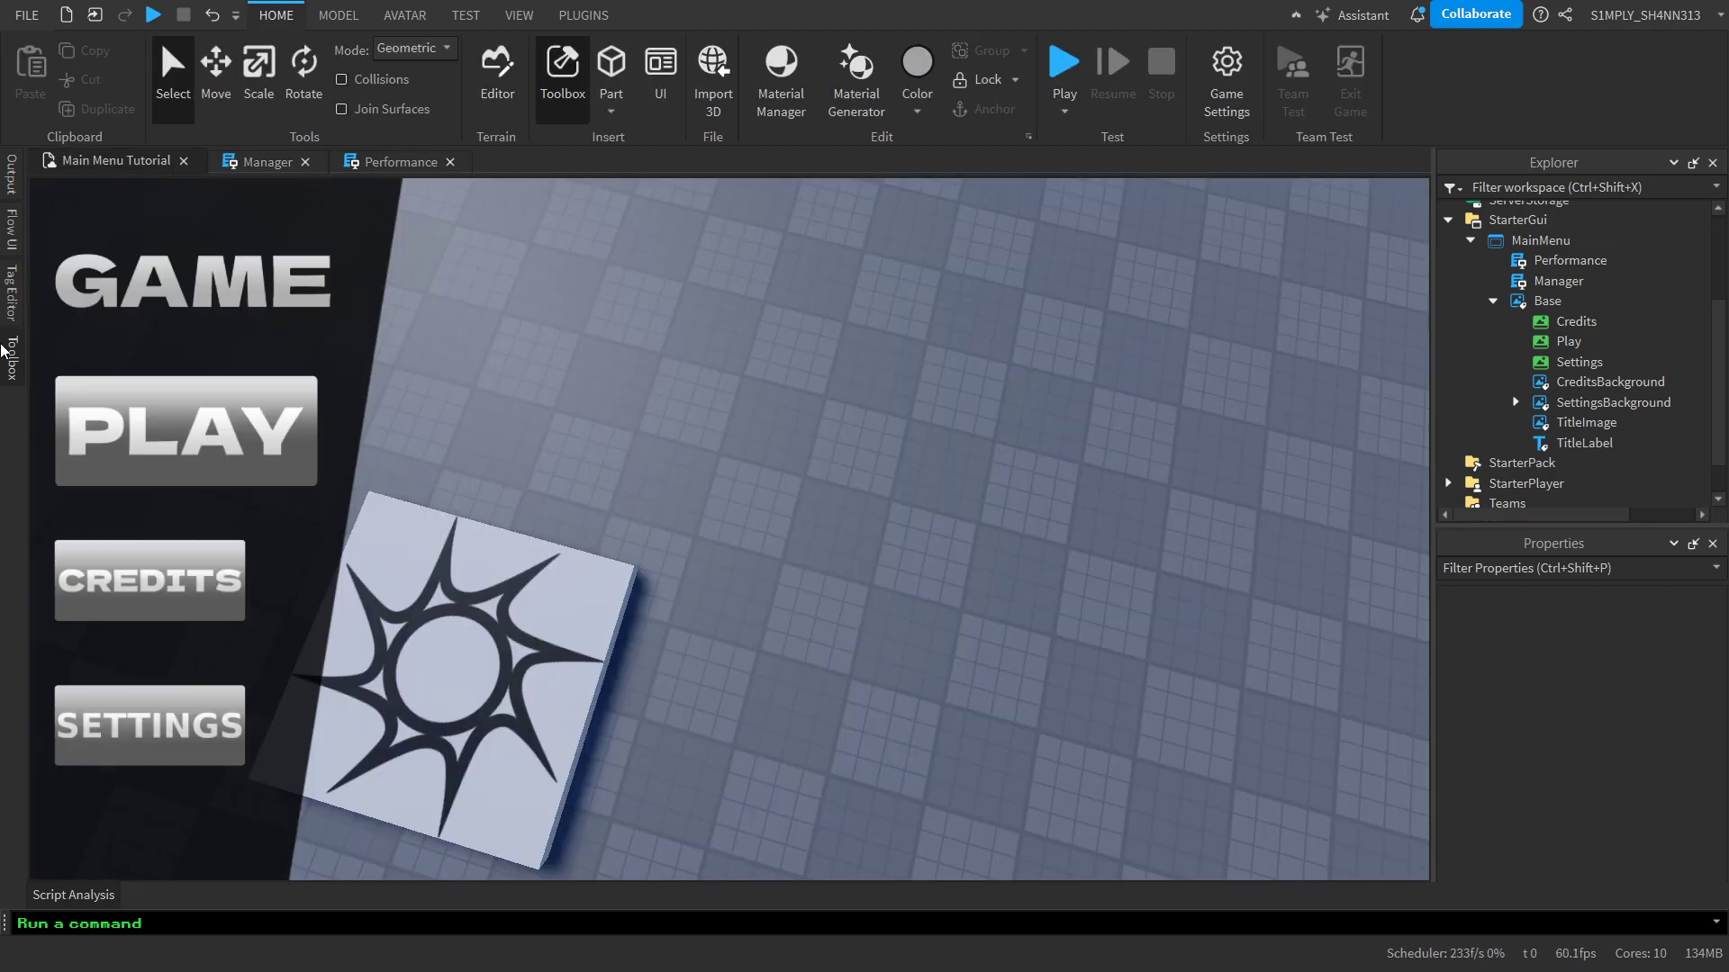
{"action": "left_click", "coordinate": [3, 350]}
{"action": "left_click", "coordinate": [2, 350]}
{"action": "left_click", "coordinate": [2, 349]}
{"action": "left_click", "coordinate": [104, 241]}
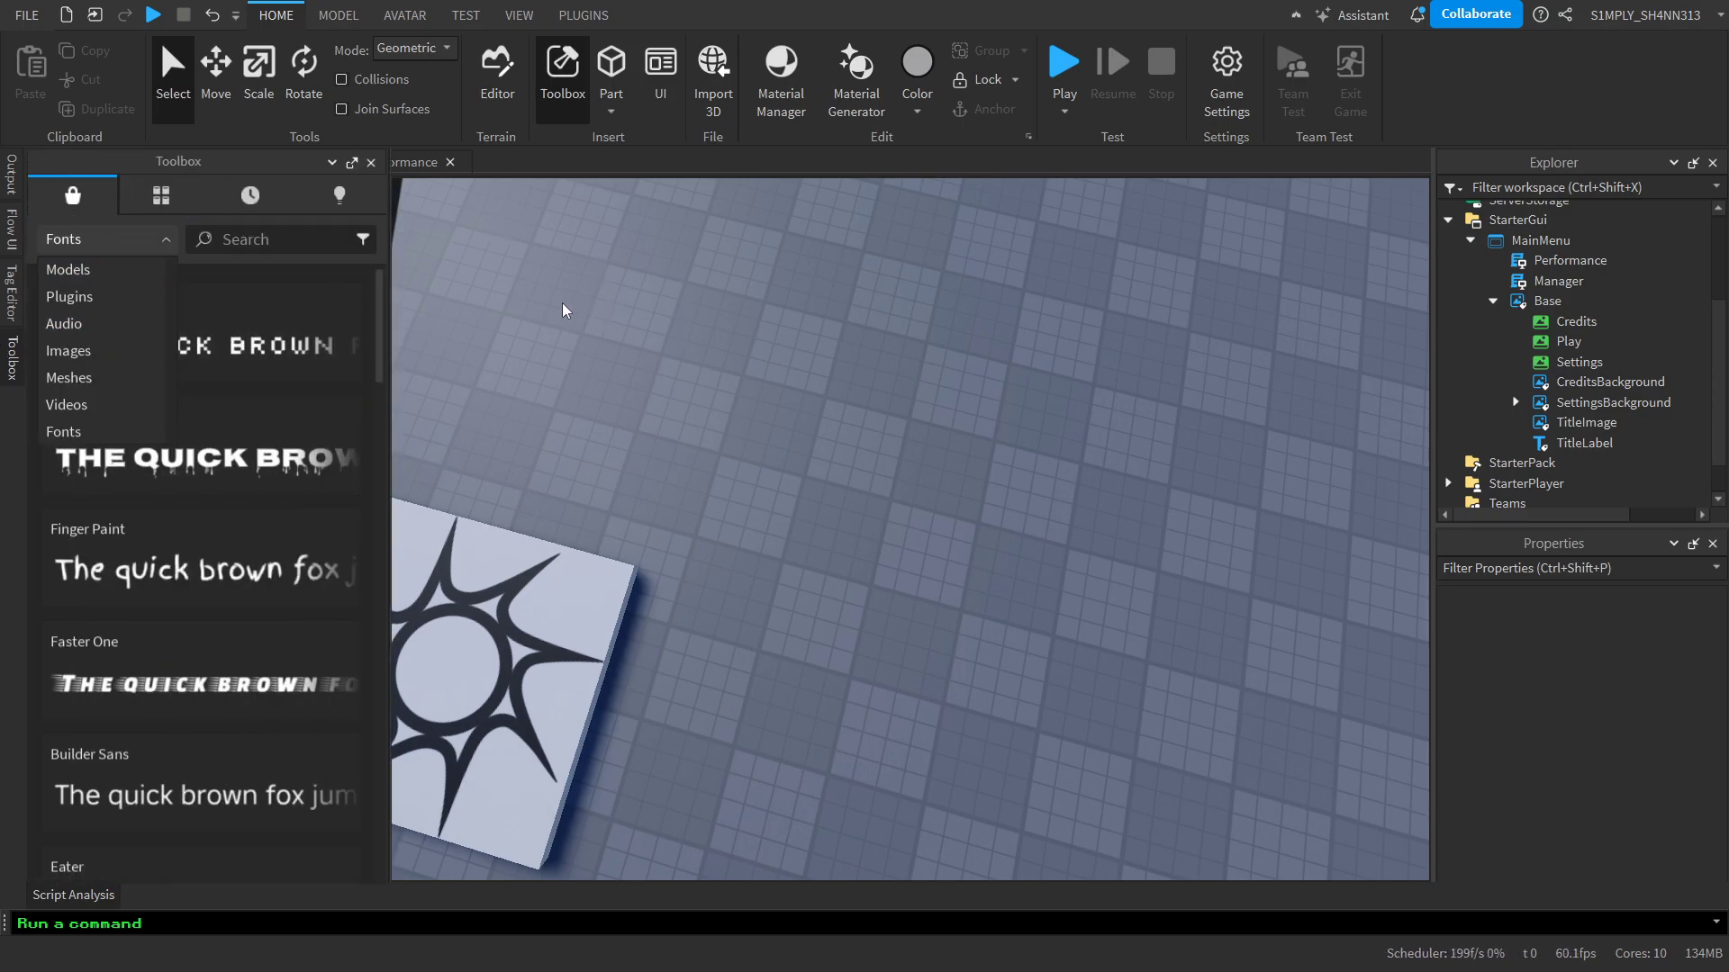
{"action": "left_click", "coordinate": [99, 323]}
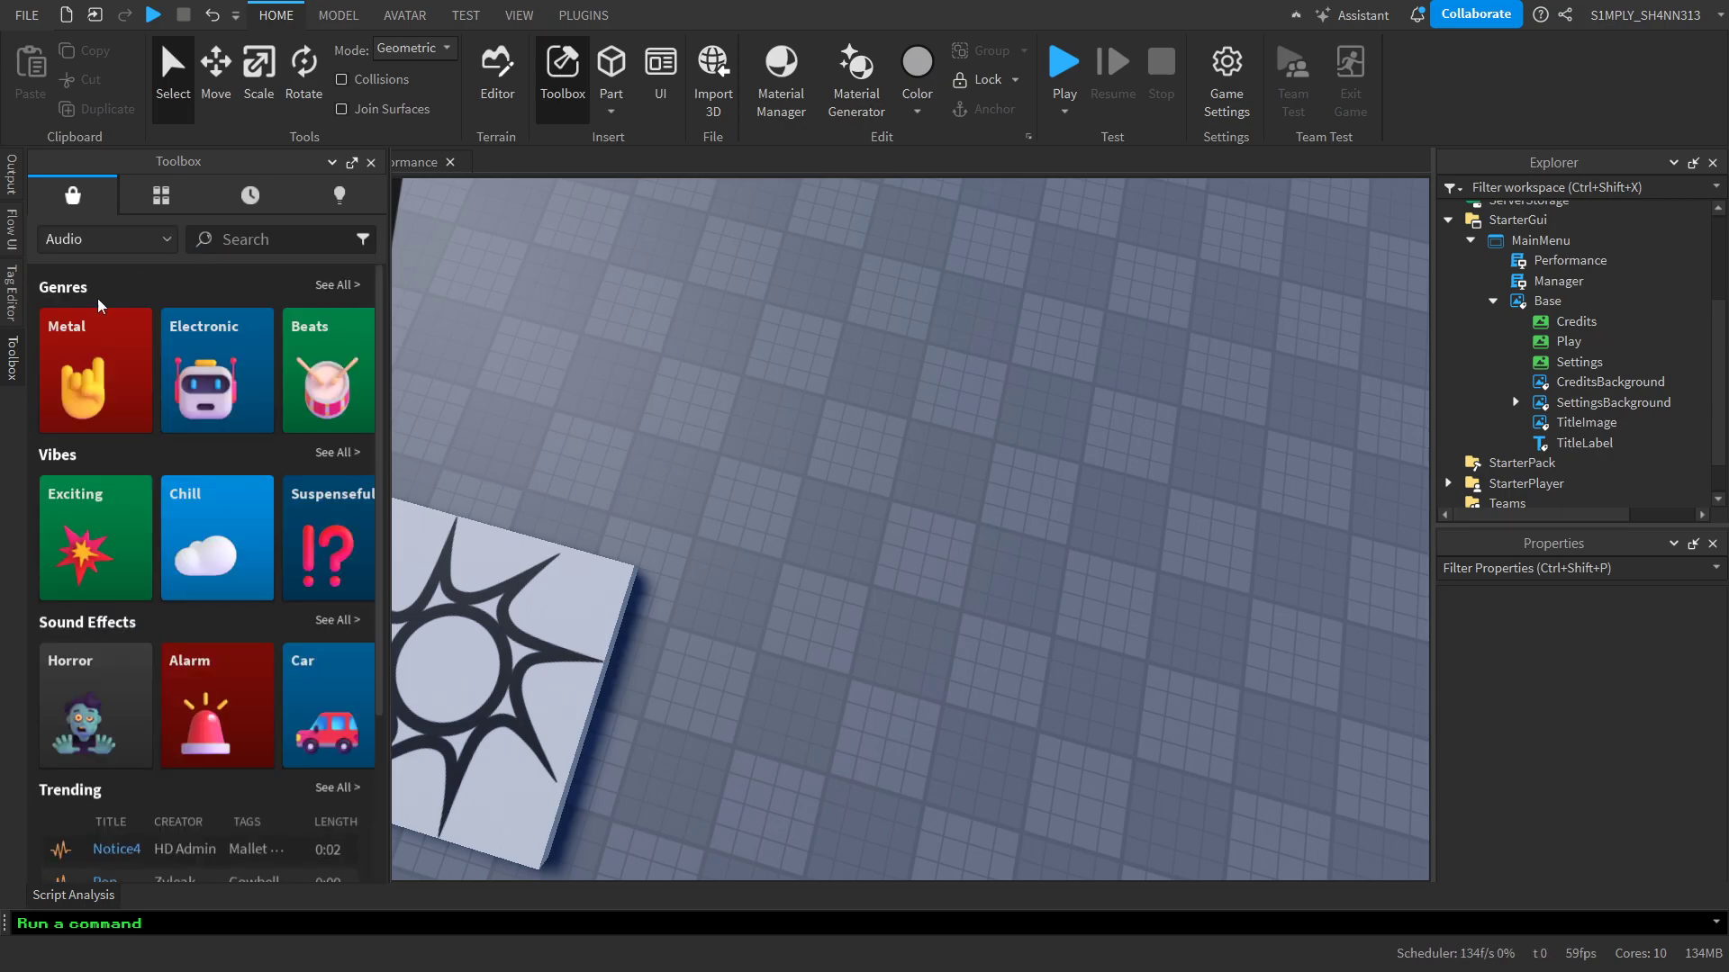
Browse the audio categories and search the audio library for "music"
{"action": "scroll", "coordinate": [316, 576], "scroll_direction": "down", "scroll_amount": 5}
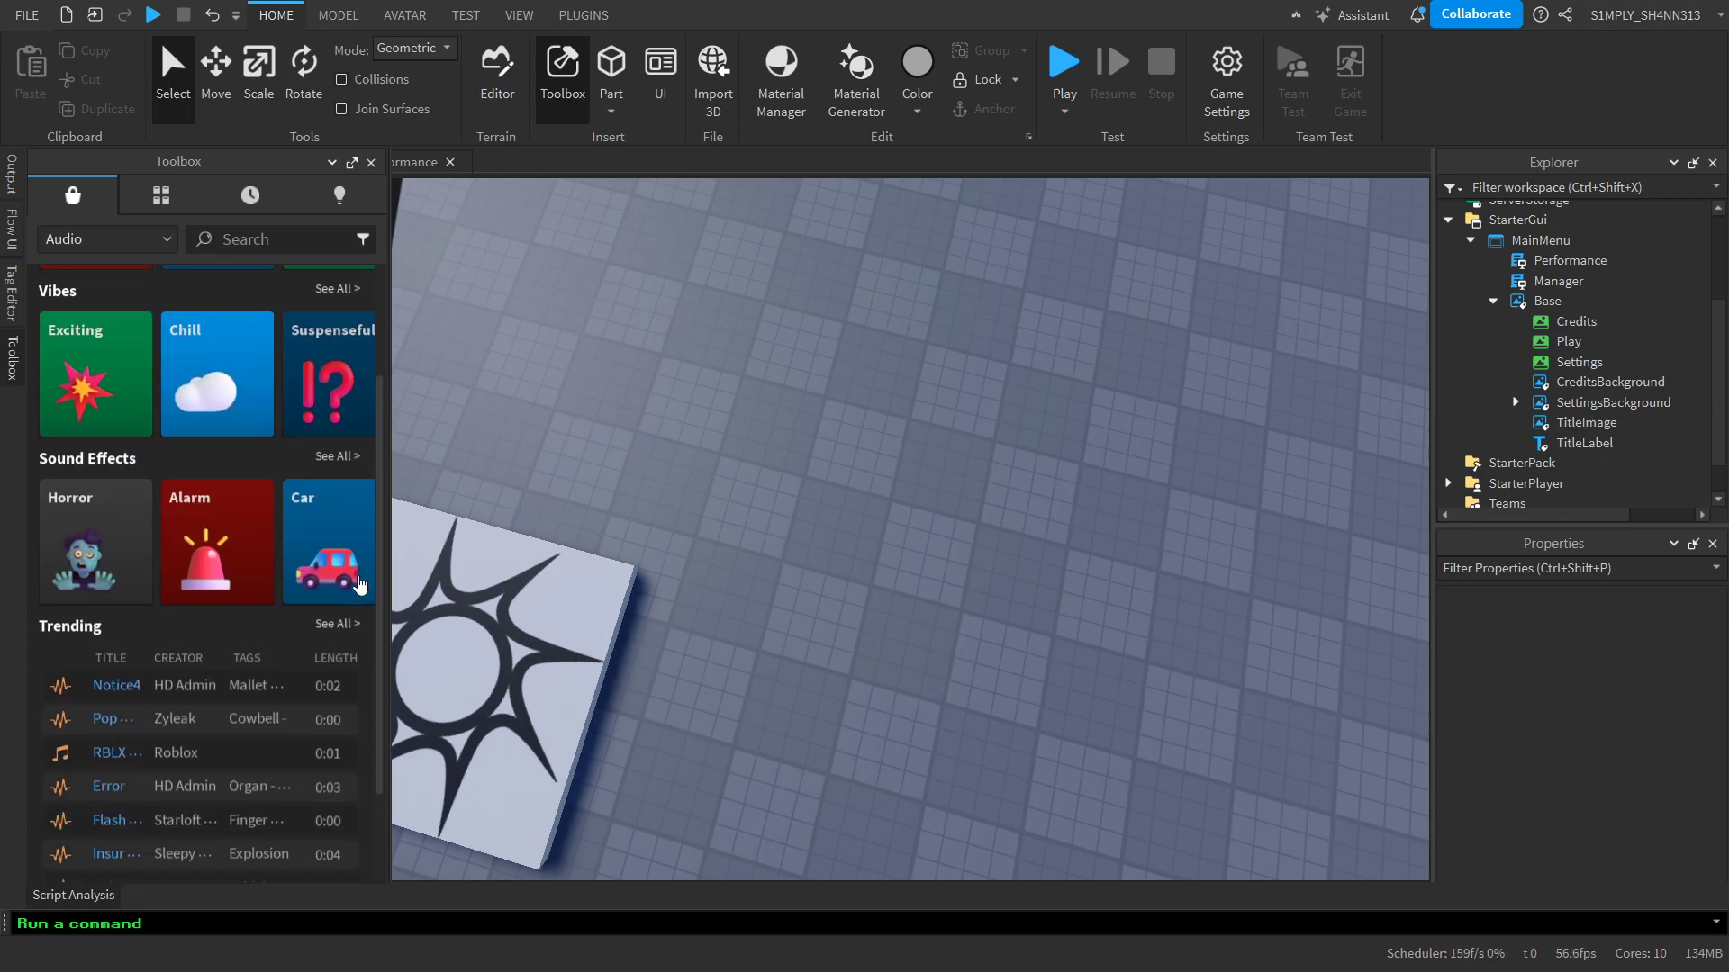
{"action": "scroll", "coordinate": [316, 599], "scroll_direction": "up", "scroll_amount": 5}
{"action": "left_click", "coordinate": [302, 239]}
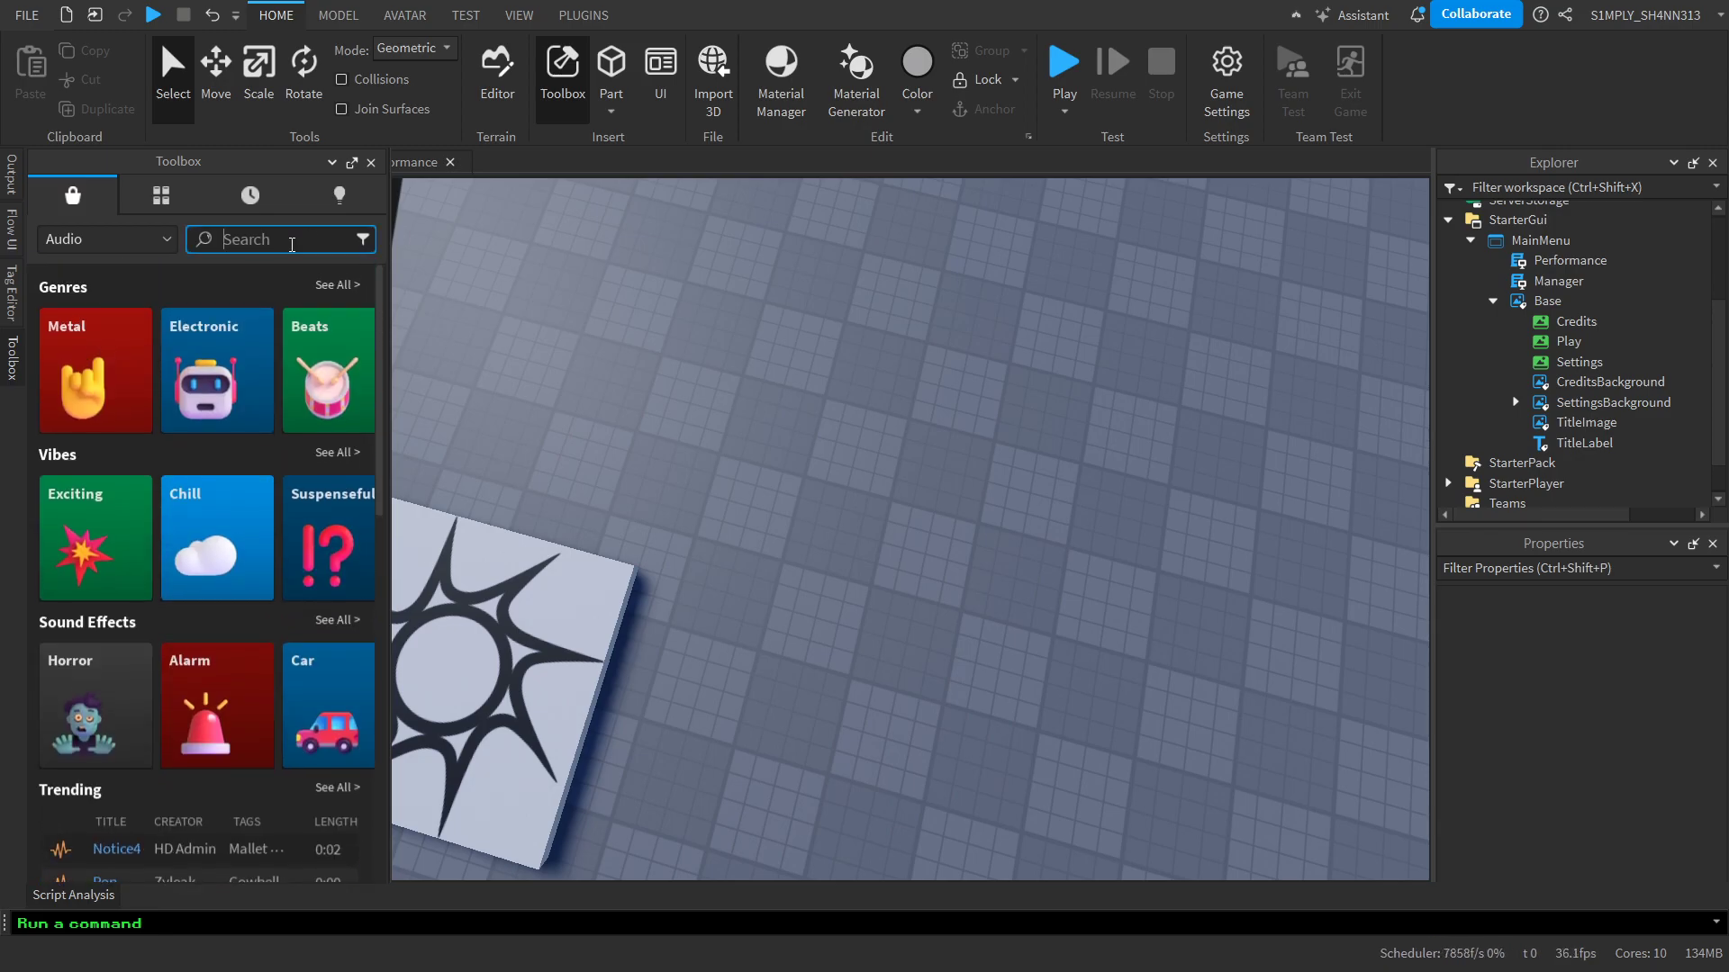
{"action": "type", "text": "music"}
{"action": "key", "text": "Return"}
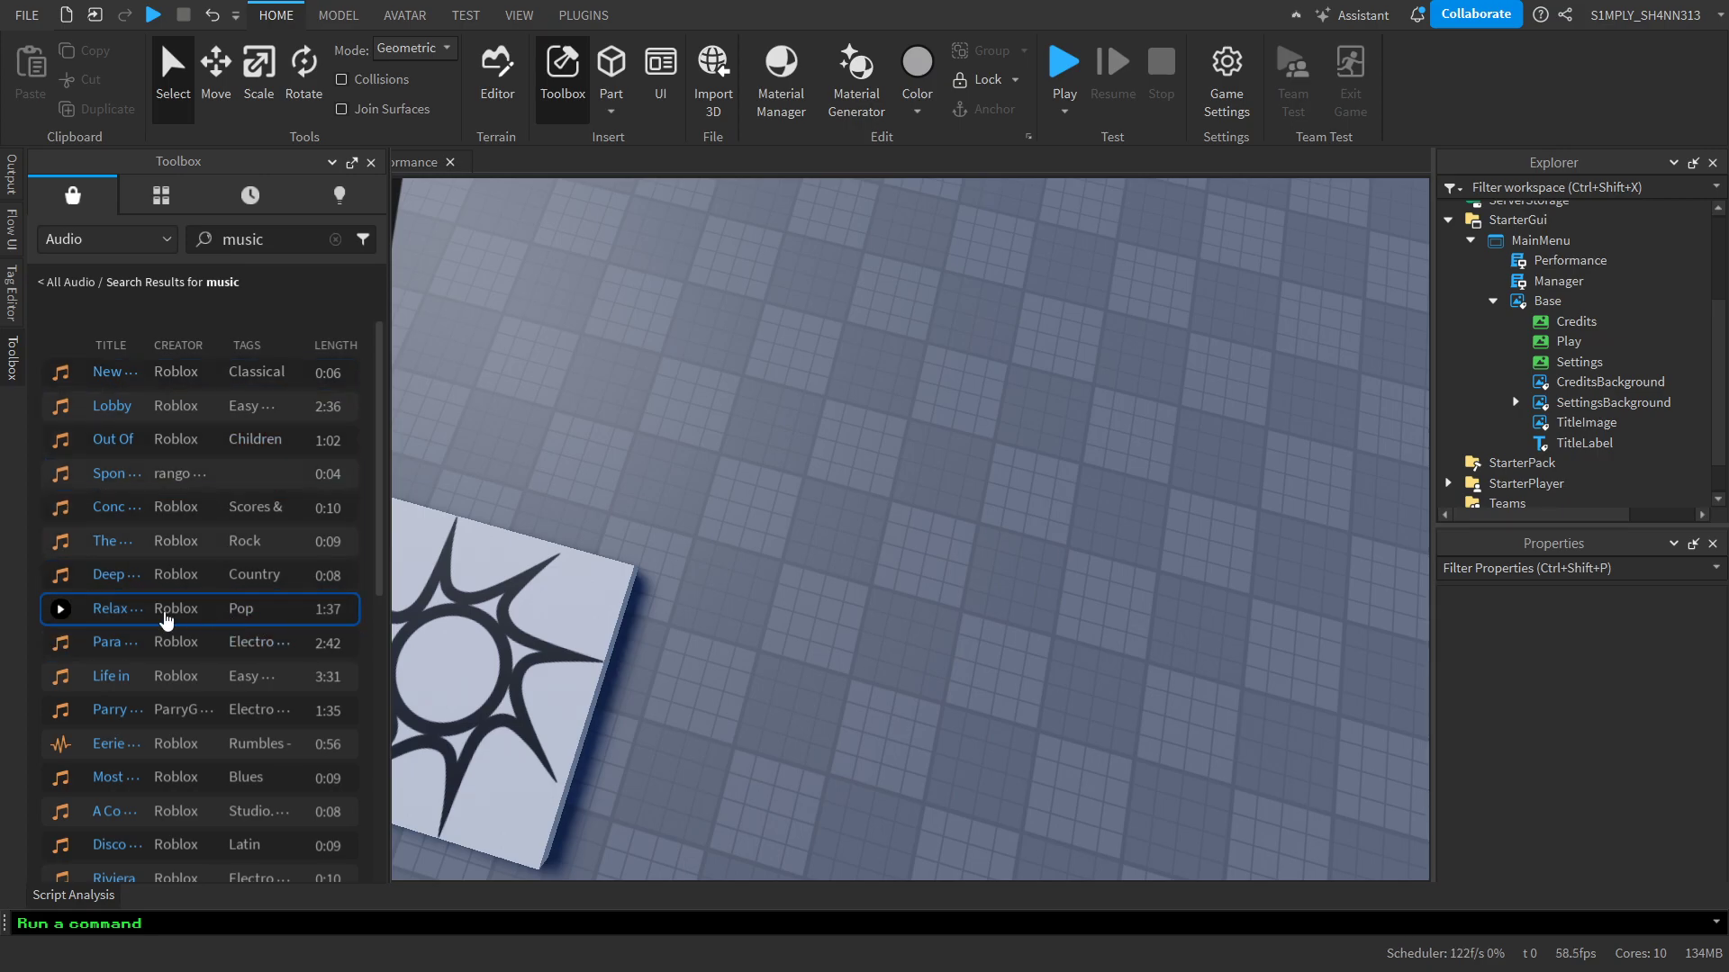
Preview the 1:37 Relaxed Scene track, insert it into the game and close the Toolbox
{"action": "left_click", "coordinate": [59, 611]}
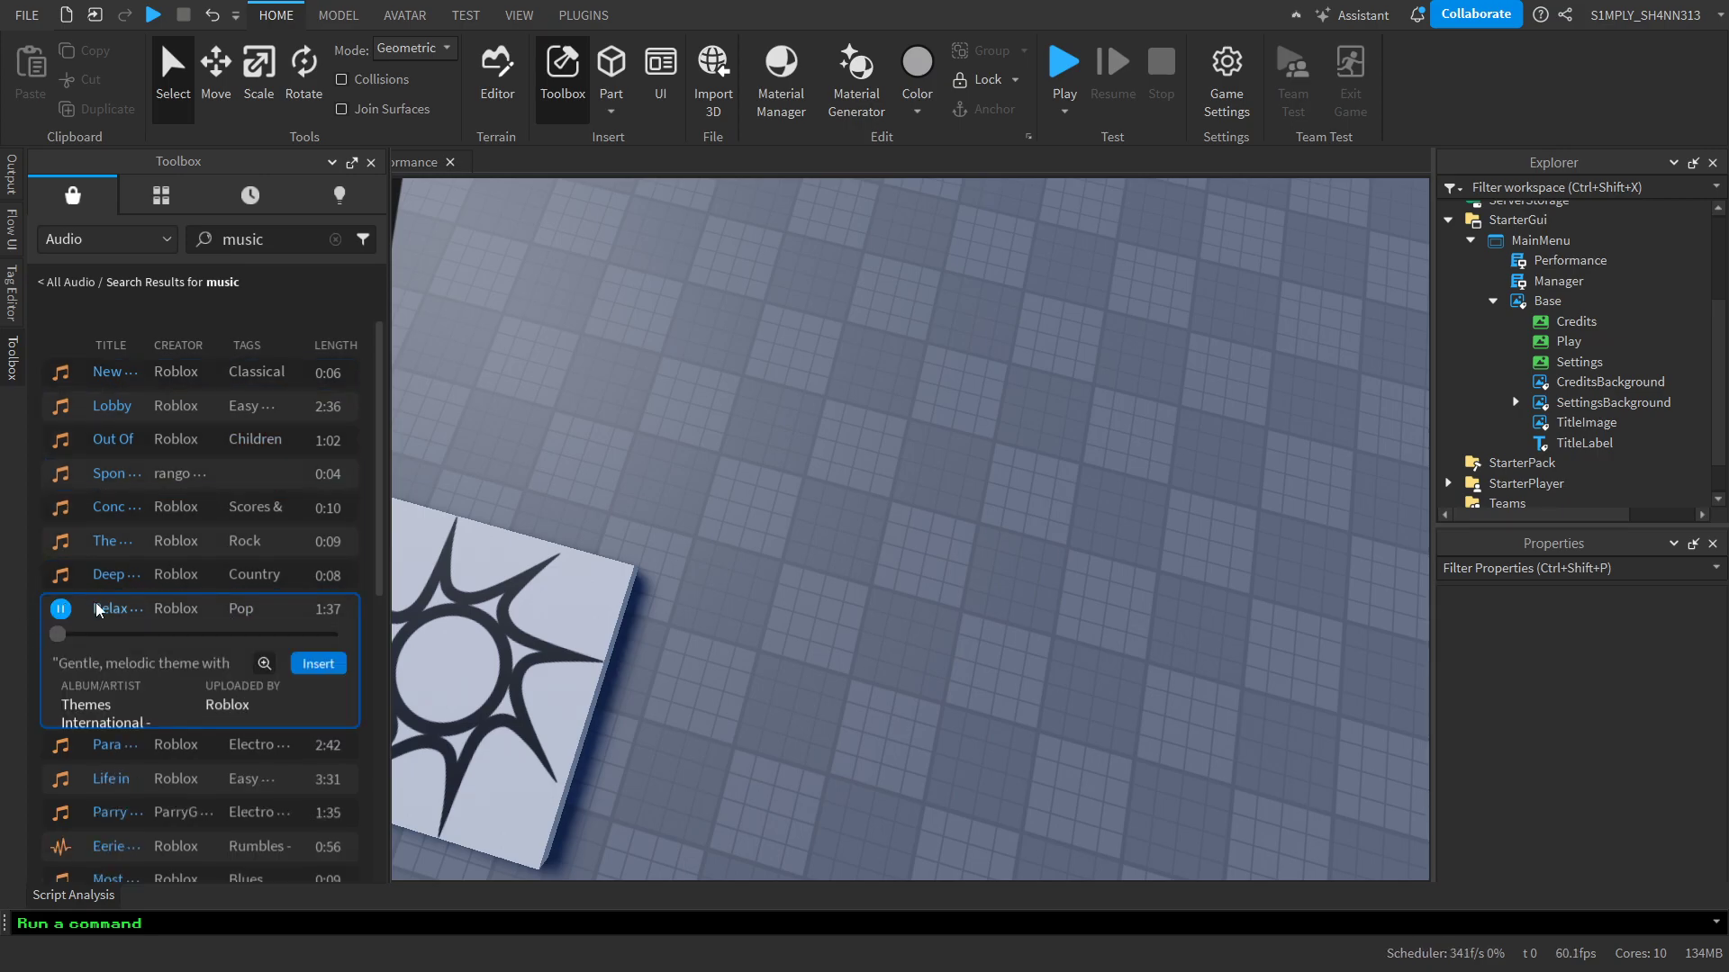
{"action": "left_click", "coordinate": [60, 610]}
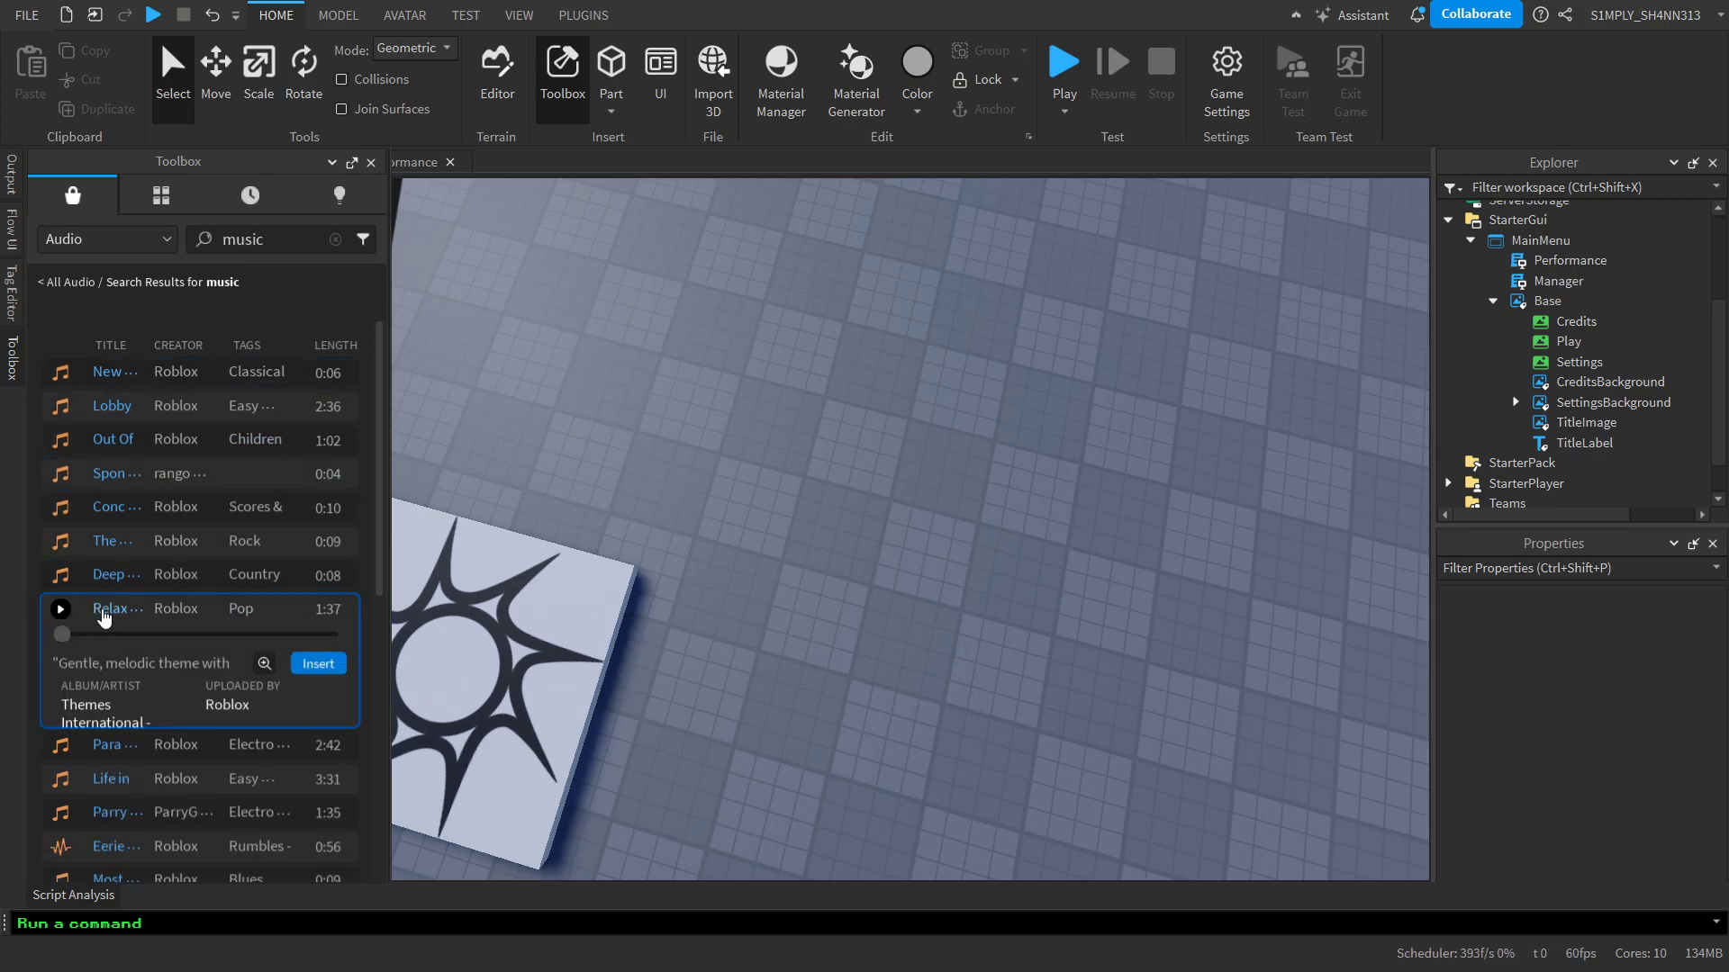
{"action": "left_click", "coordinate": [318, 663]}
{"action": "left_click", "coordinate": [13, 360]}
Rename the Relaxed Scene sound in Workspace as MainMusic and move it into SoundService
{"action": "scroll", "coordinate": [1612, 216], "scroll_direction": "up", "scroll_amount": 1}
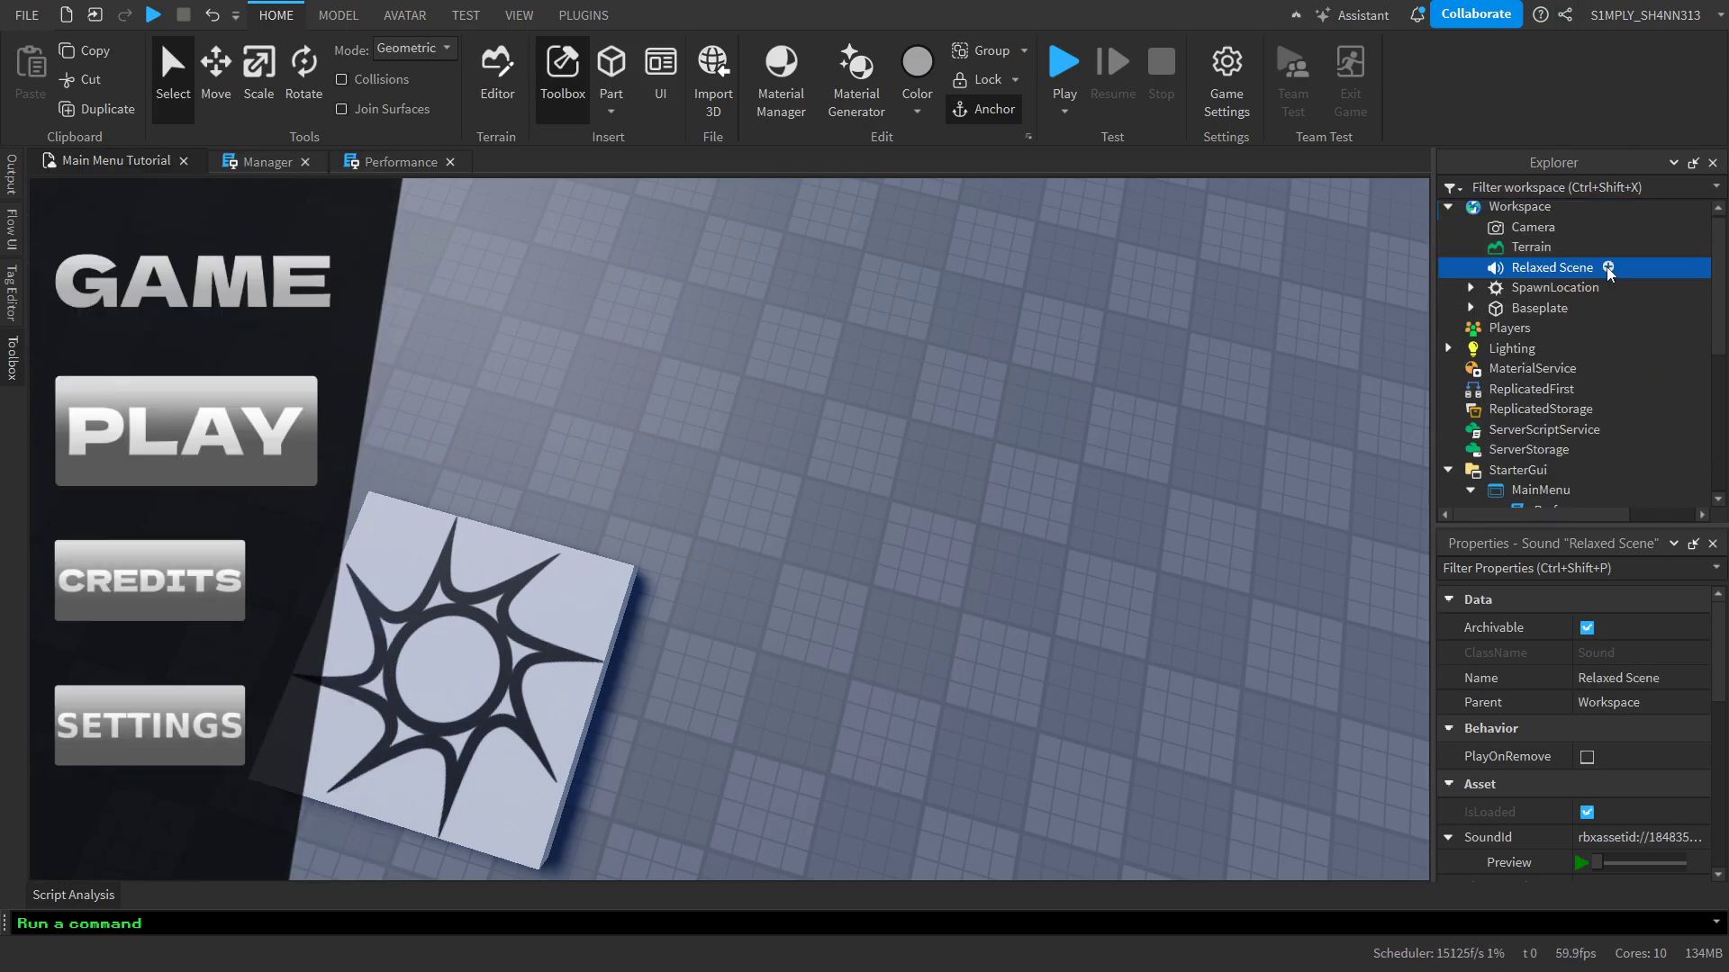
{"action": "left_click", "coordinate": [1542, 275]}
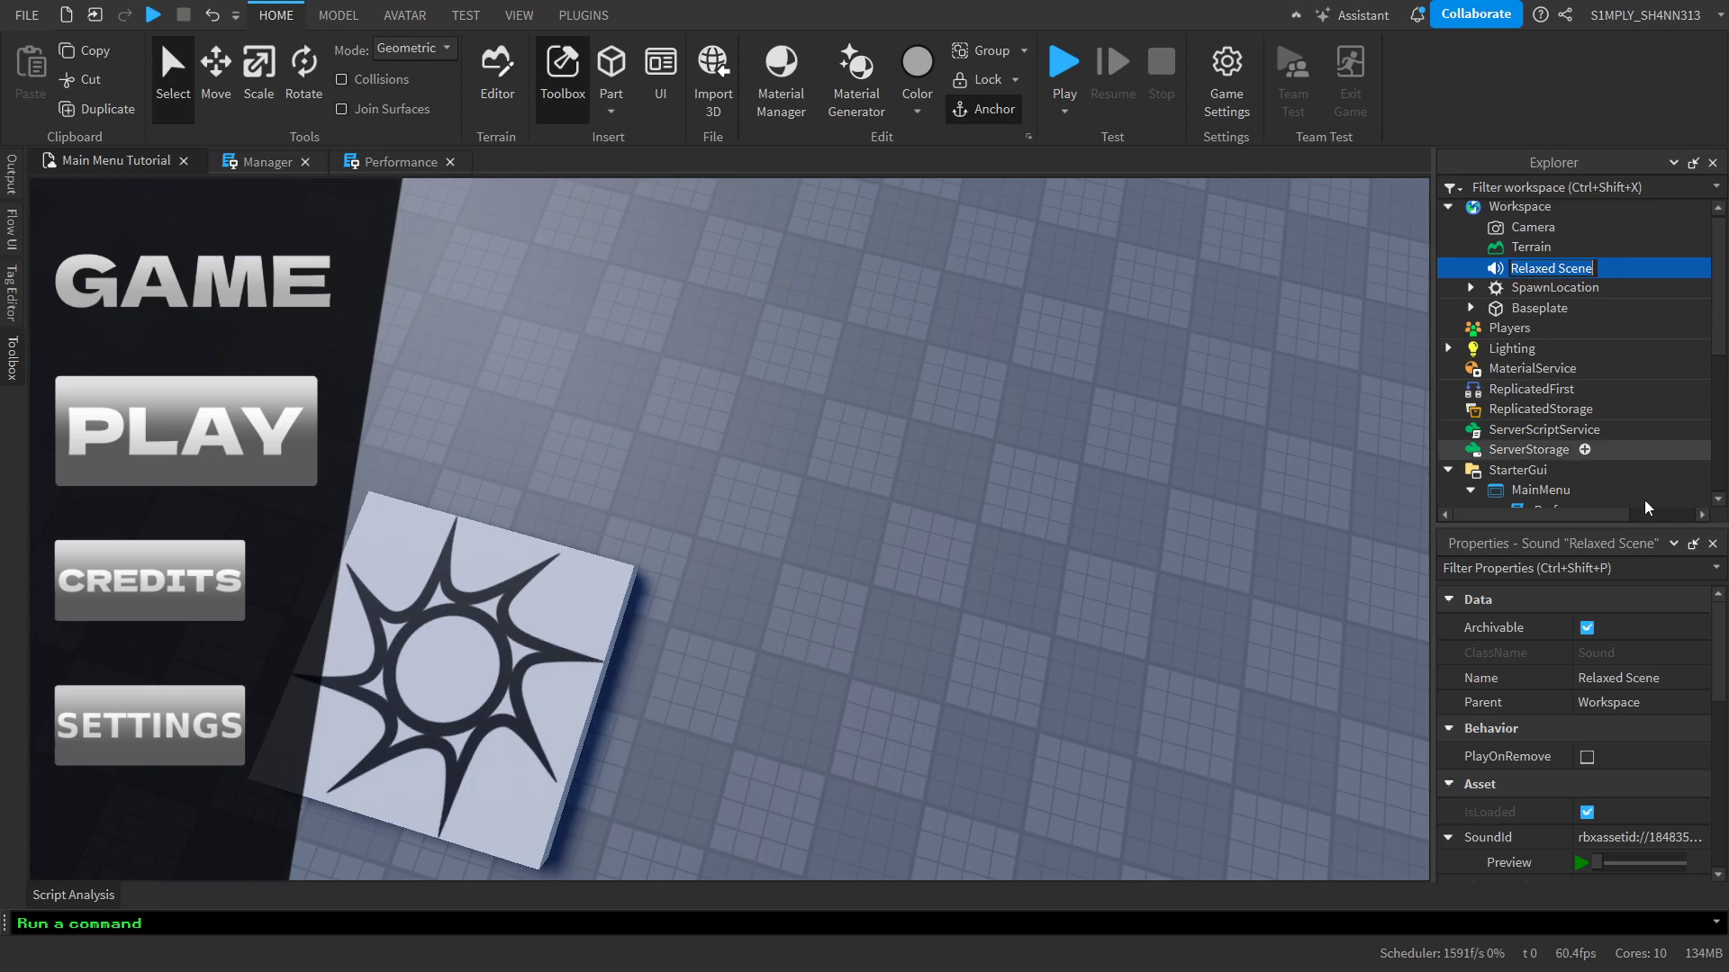
{"action": "type", "text": "MiinMusic"}
{"action": "key", "text": "Return"}
{"action": "left_click_drag", "start_coordinate": [1523, 269], "coordinate": [1565, 494]}
Enable the Playing and Looped properties of the MainMusic sound
{"action": "scroll", "coordinate": [1611, 757], "scroll_direction": "down", "scroll_amount": 5}
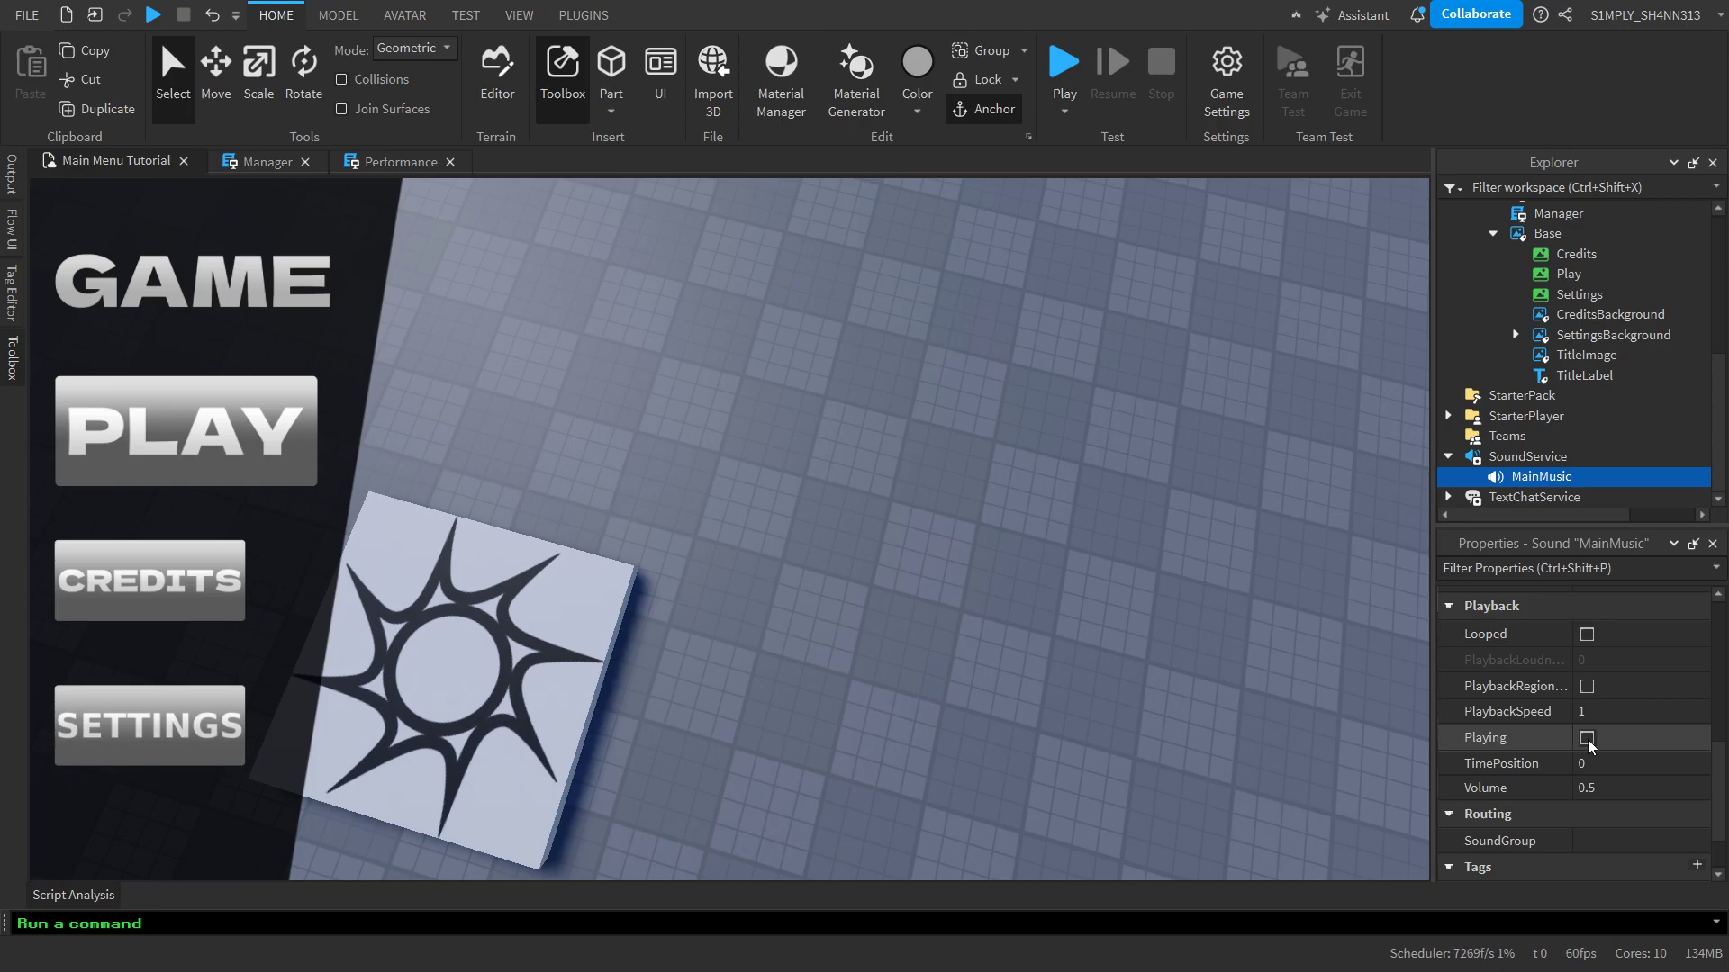
{"action": "left_click", "coordinate": [1586, 738]}
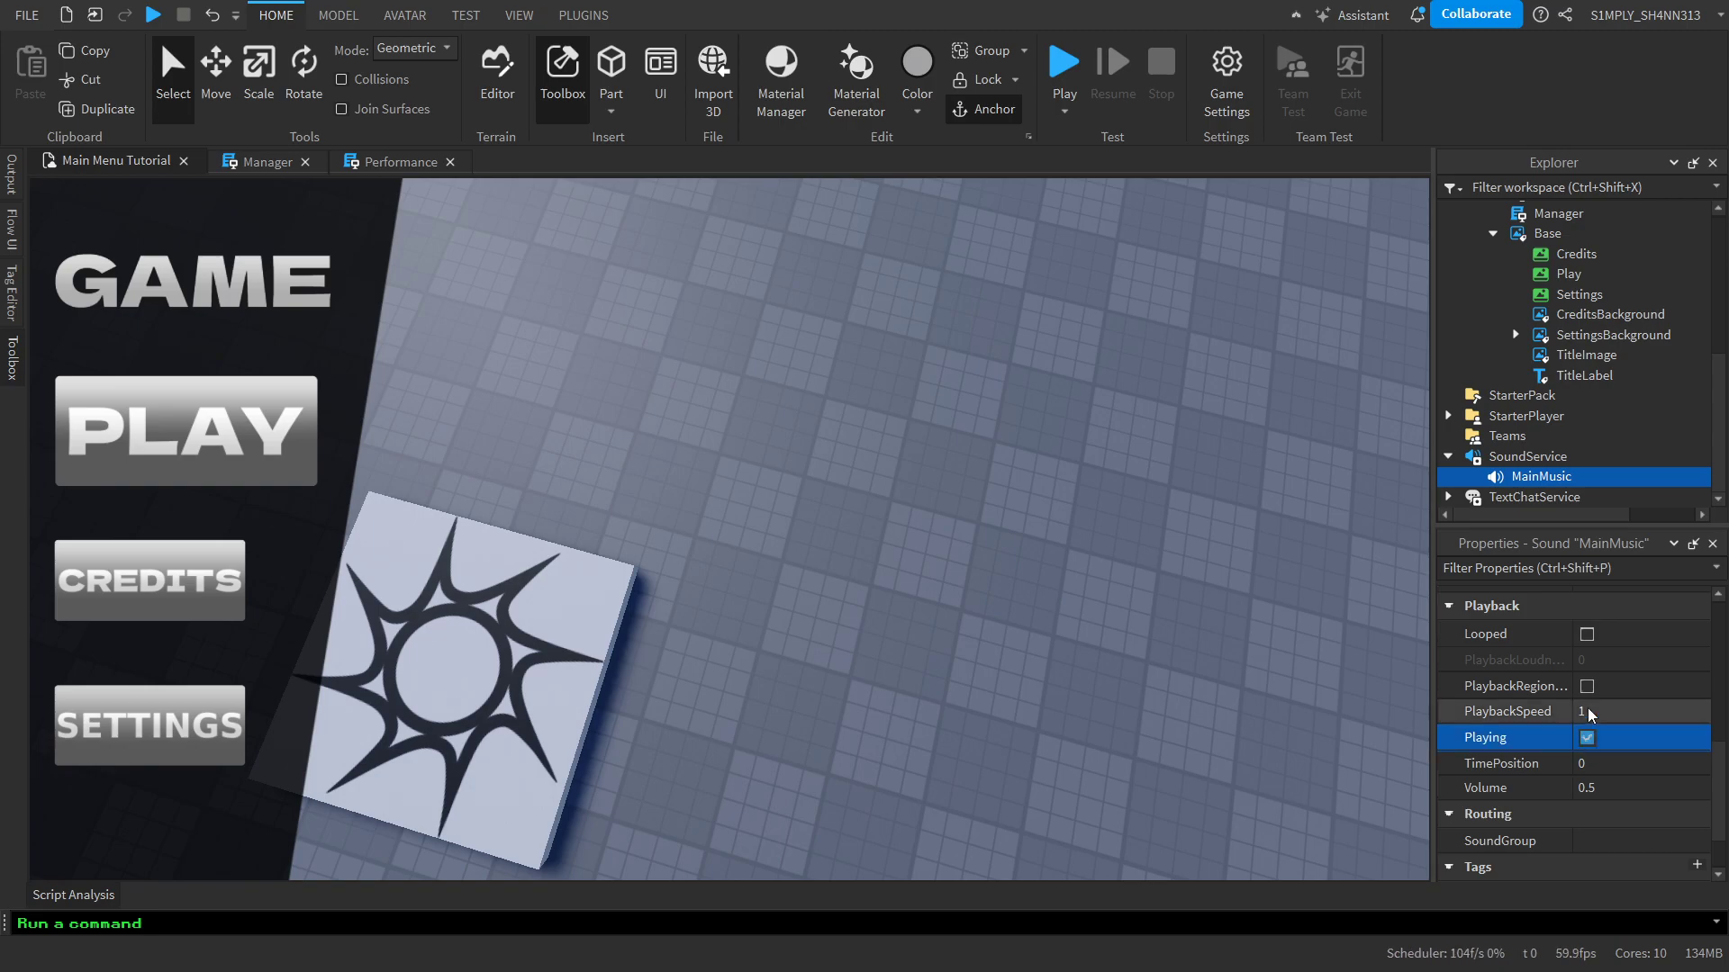
{"action": "left_click", "coordinate": [1587, 635]}
In the Performance script, declare local soundService = game:GetService("SoundService") below the camera variable
{"action": "scroll", "coordinate": [1529, 297], "scroll_direction": "up", "scroll_amount": 1}
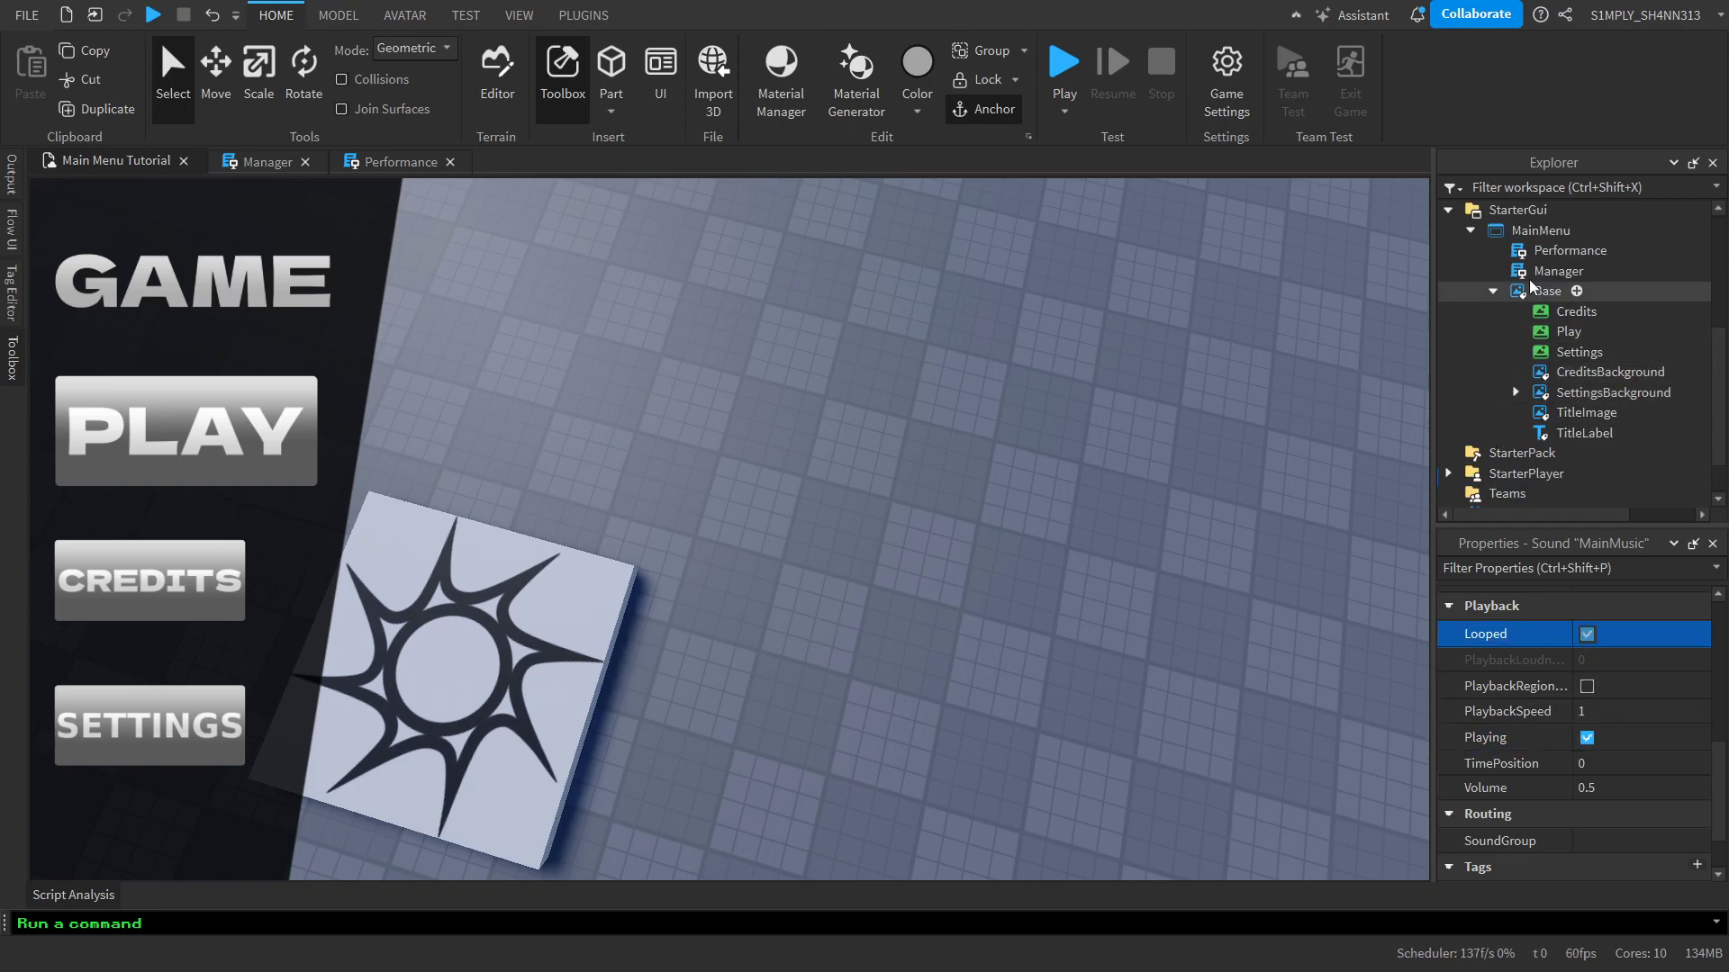
{"action": "double_click", "coordinate": [1530, 248]}
{"action": "scroll", "coordinate": [748, 465], "scroll_direction": "up", "scroll_amount": 2}
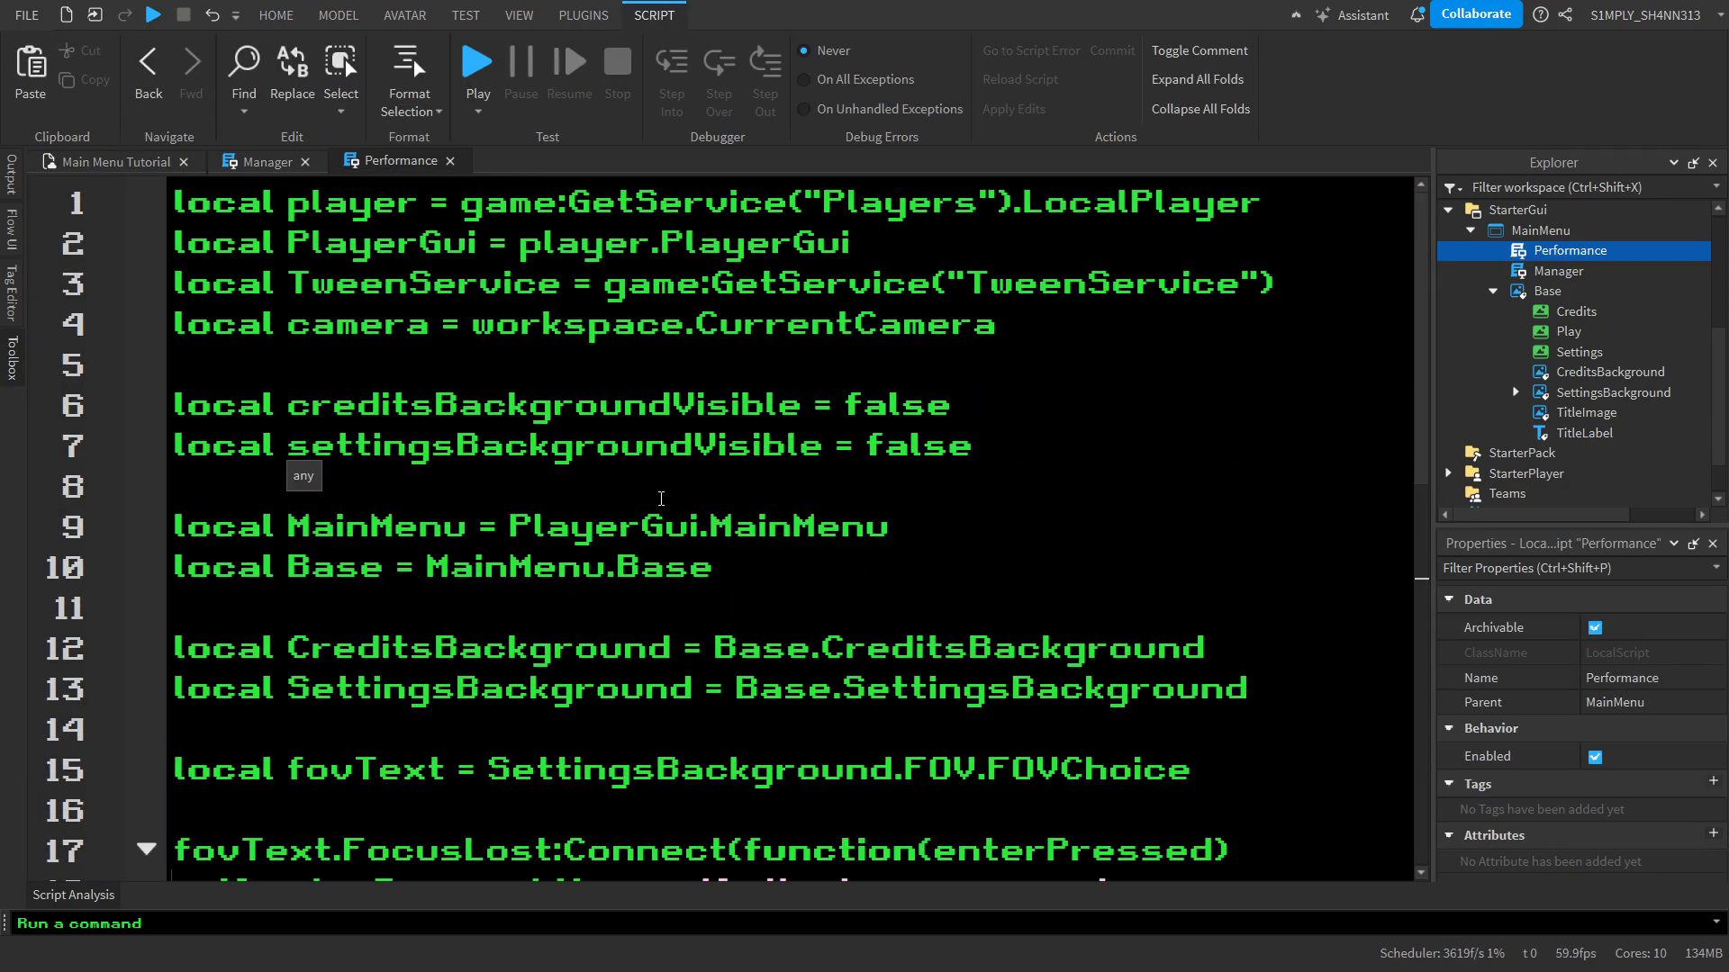
{"action": "left_click", "coordinate": [685, 526]}
{"action": "left_click", "coordinate": [686, 565]}
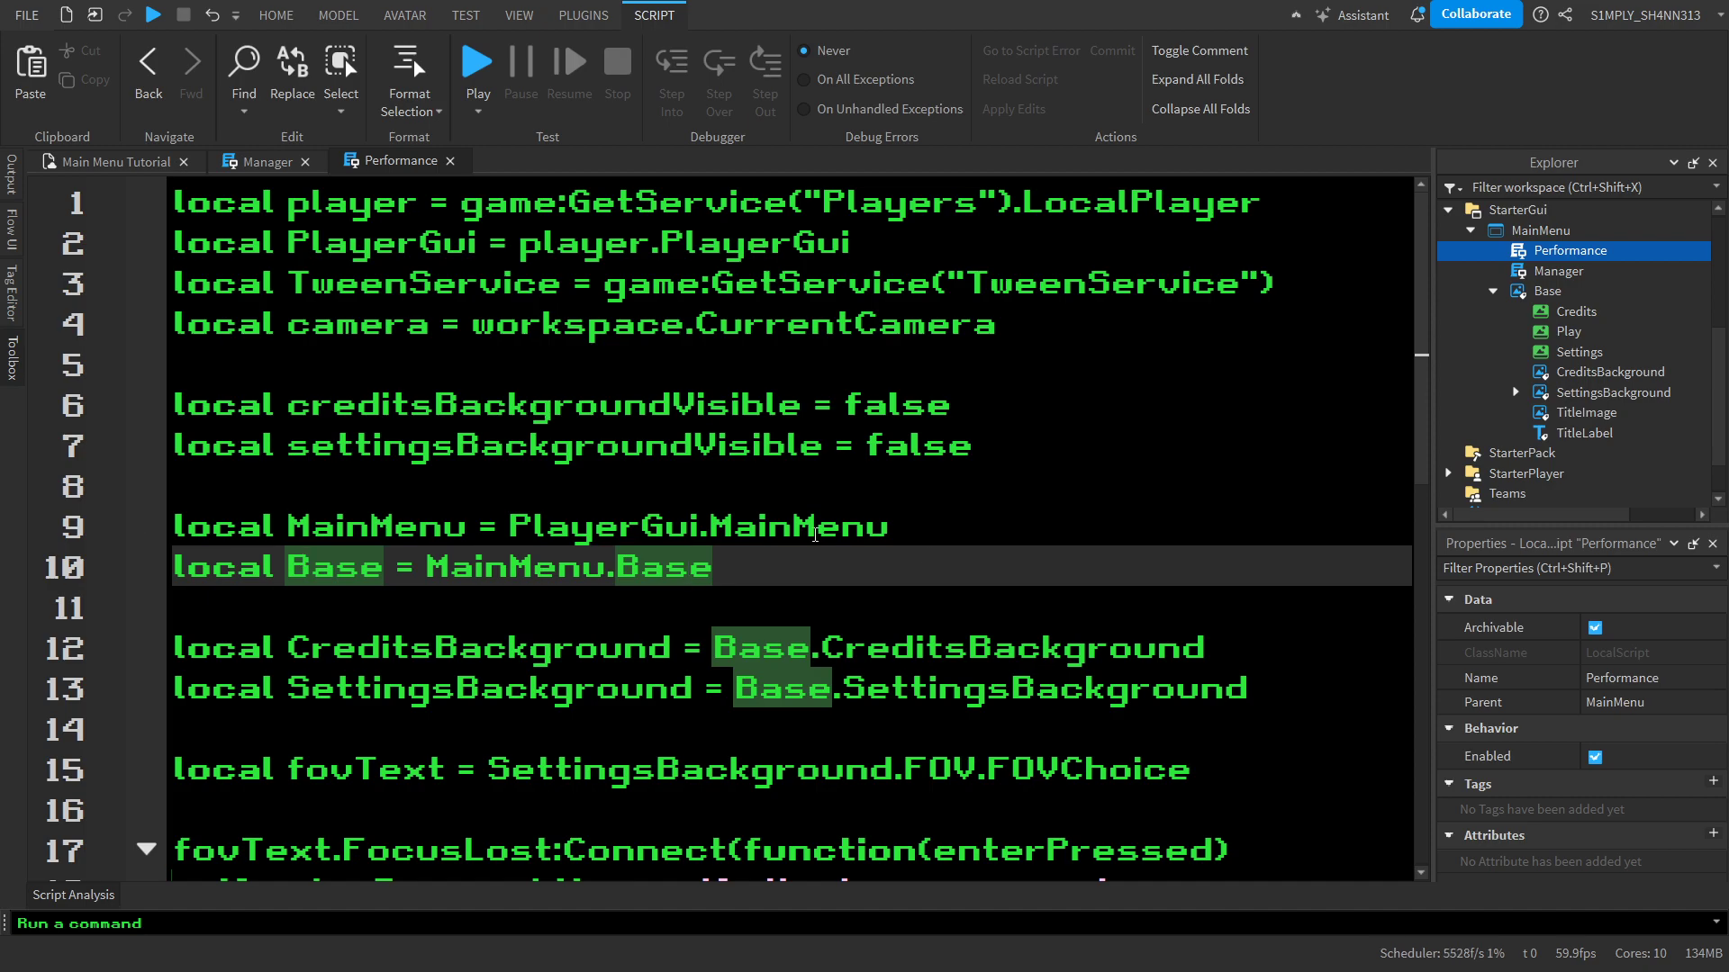
{"action": "scroll", "coordinate": [907, 600], "scroll_direction": "down", "scroll_amount": 1}
{"action": "scroll", "coordinate": [908, 601], "scroll_direction": "down", "scroll_amount": 1}
{"action": "scroll", "coordinate": [818, 599], "scroll_direction": "up", "scroll_amount": 2}
{"action": "left_click", "coordinate": [1086, 335]}
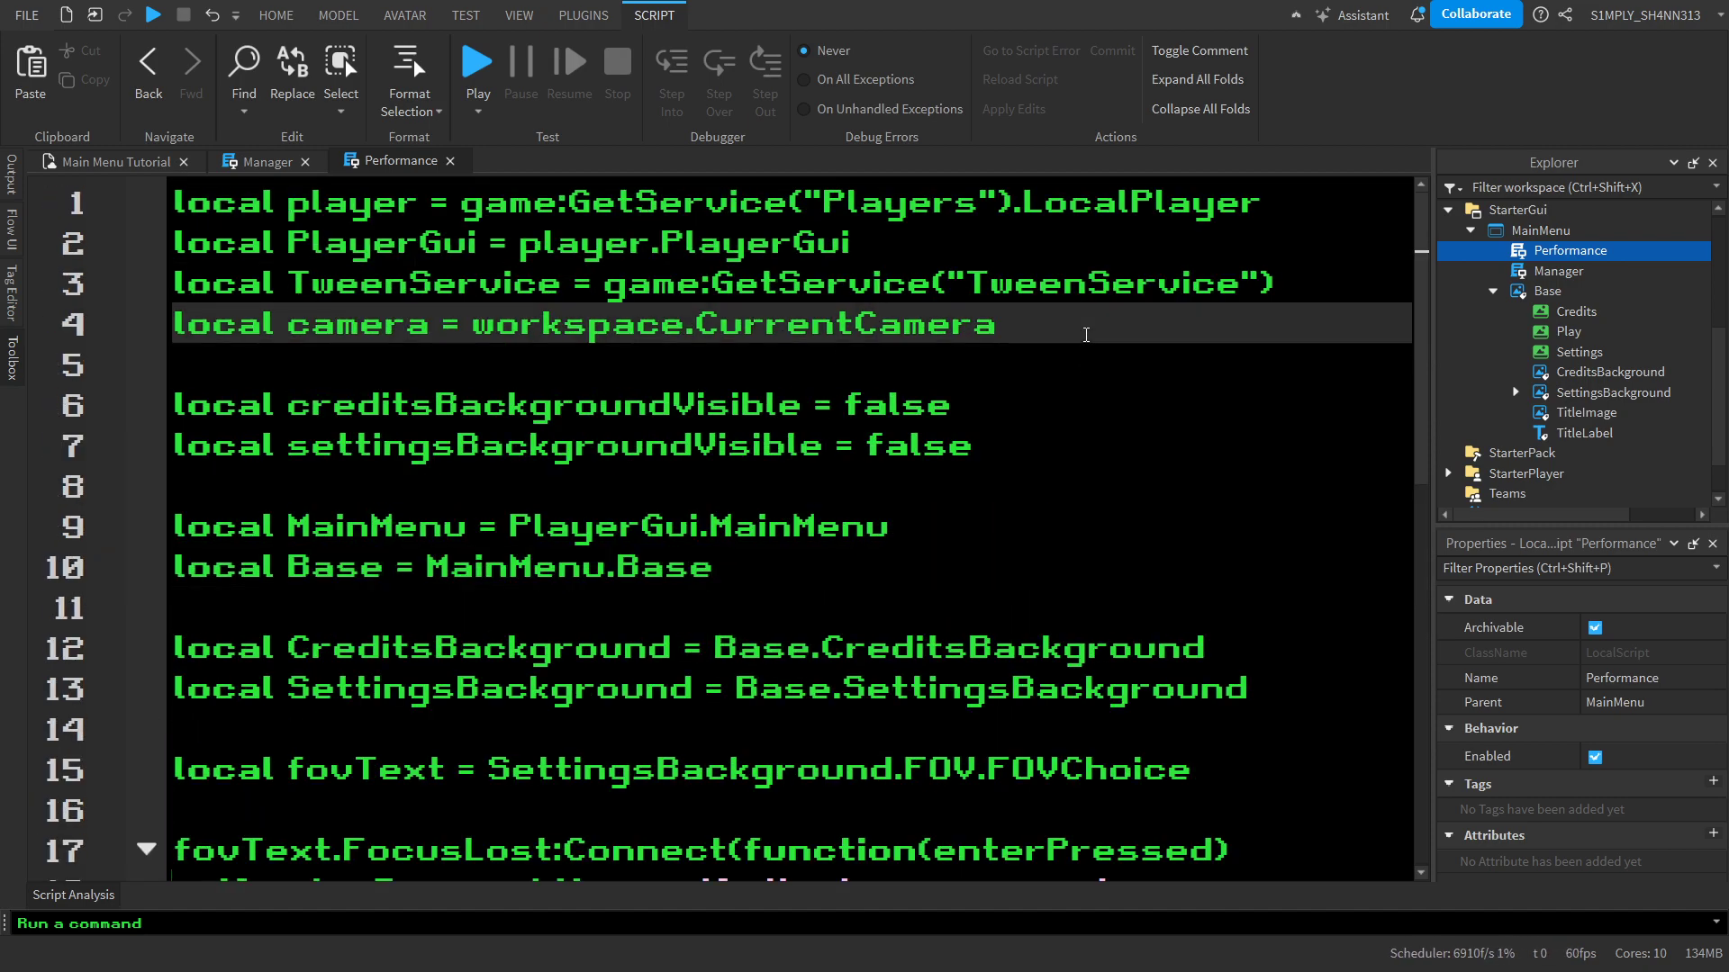
{"action": "key", "text": "Return"}
{"action": "type", "text": "c"}
{"action": "key", "text": "BackSpace"}
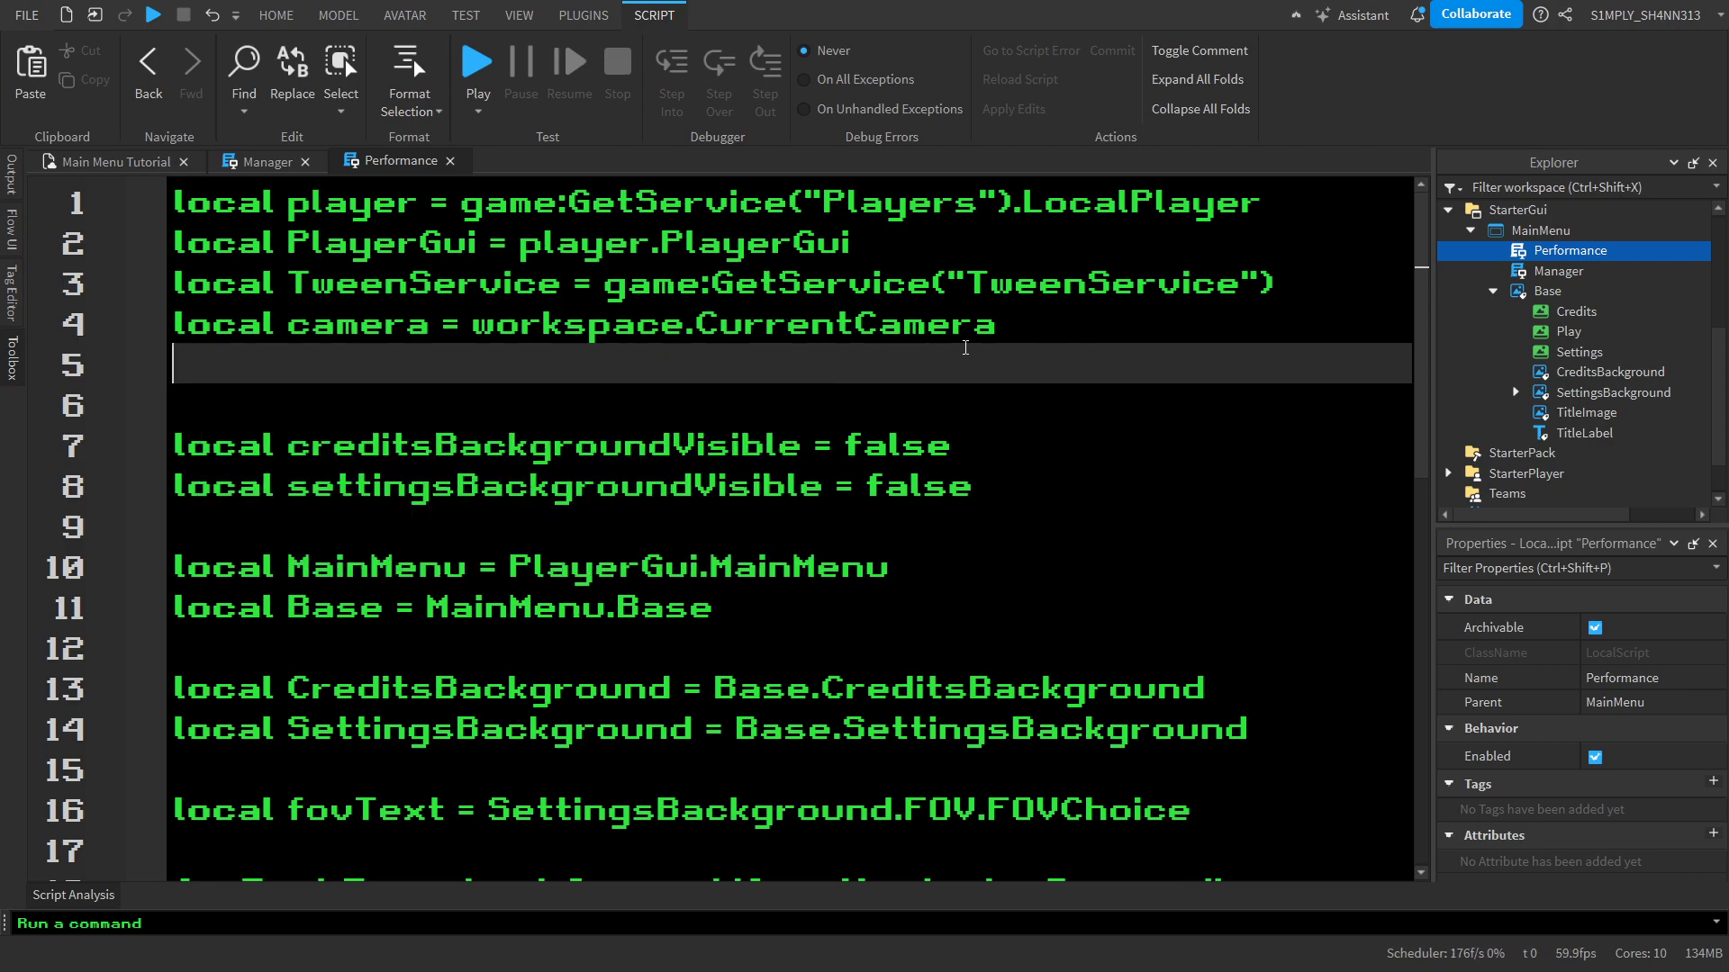
{"action": "type", "text": "local so"}
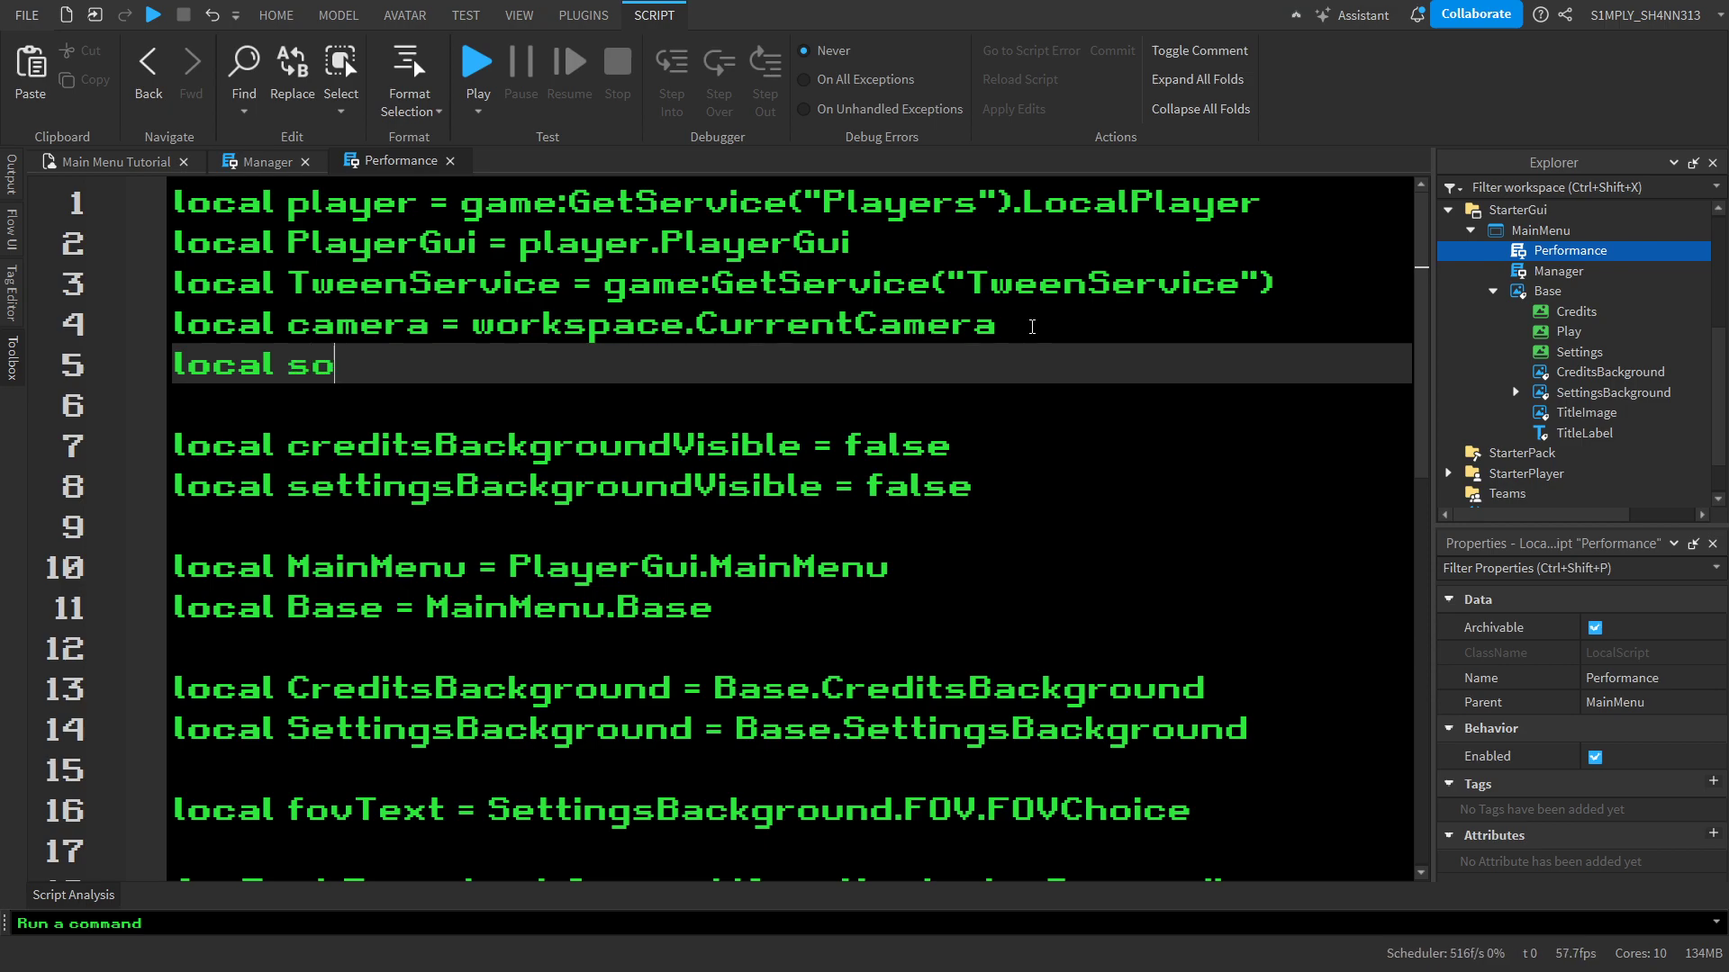
{"action": "type", "text": "undServ"}
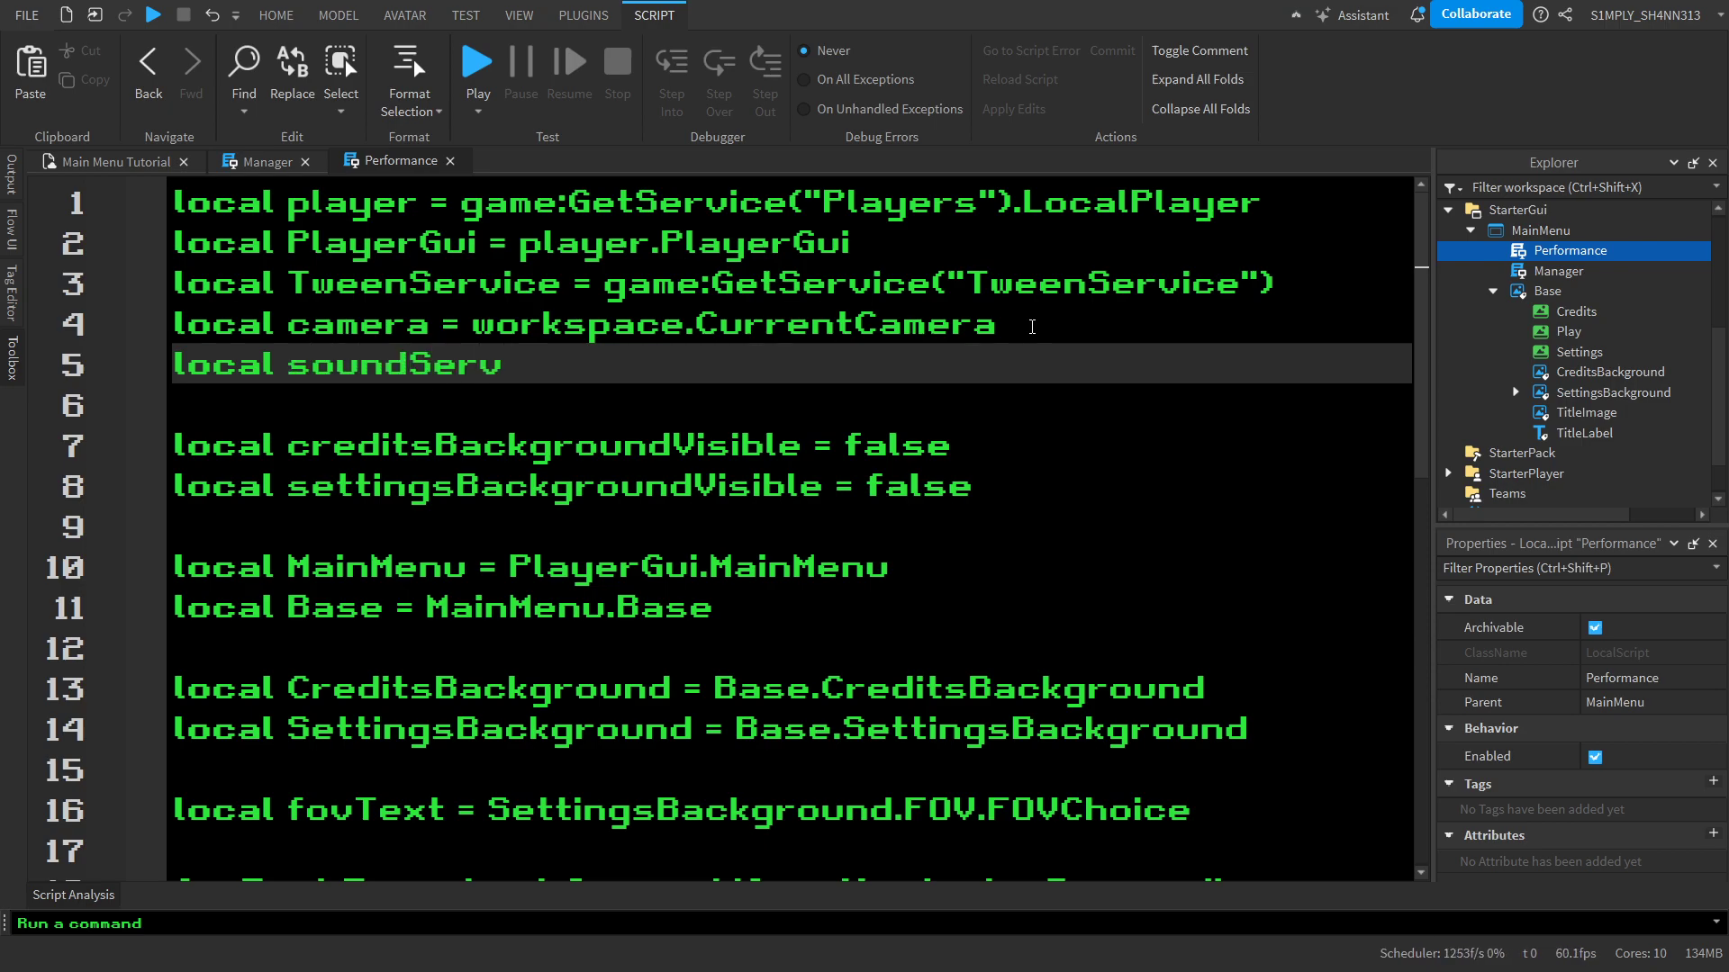
{"action": "type", "text": "ice = game:GetService(\"SoundS"}
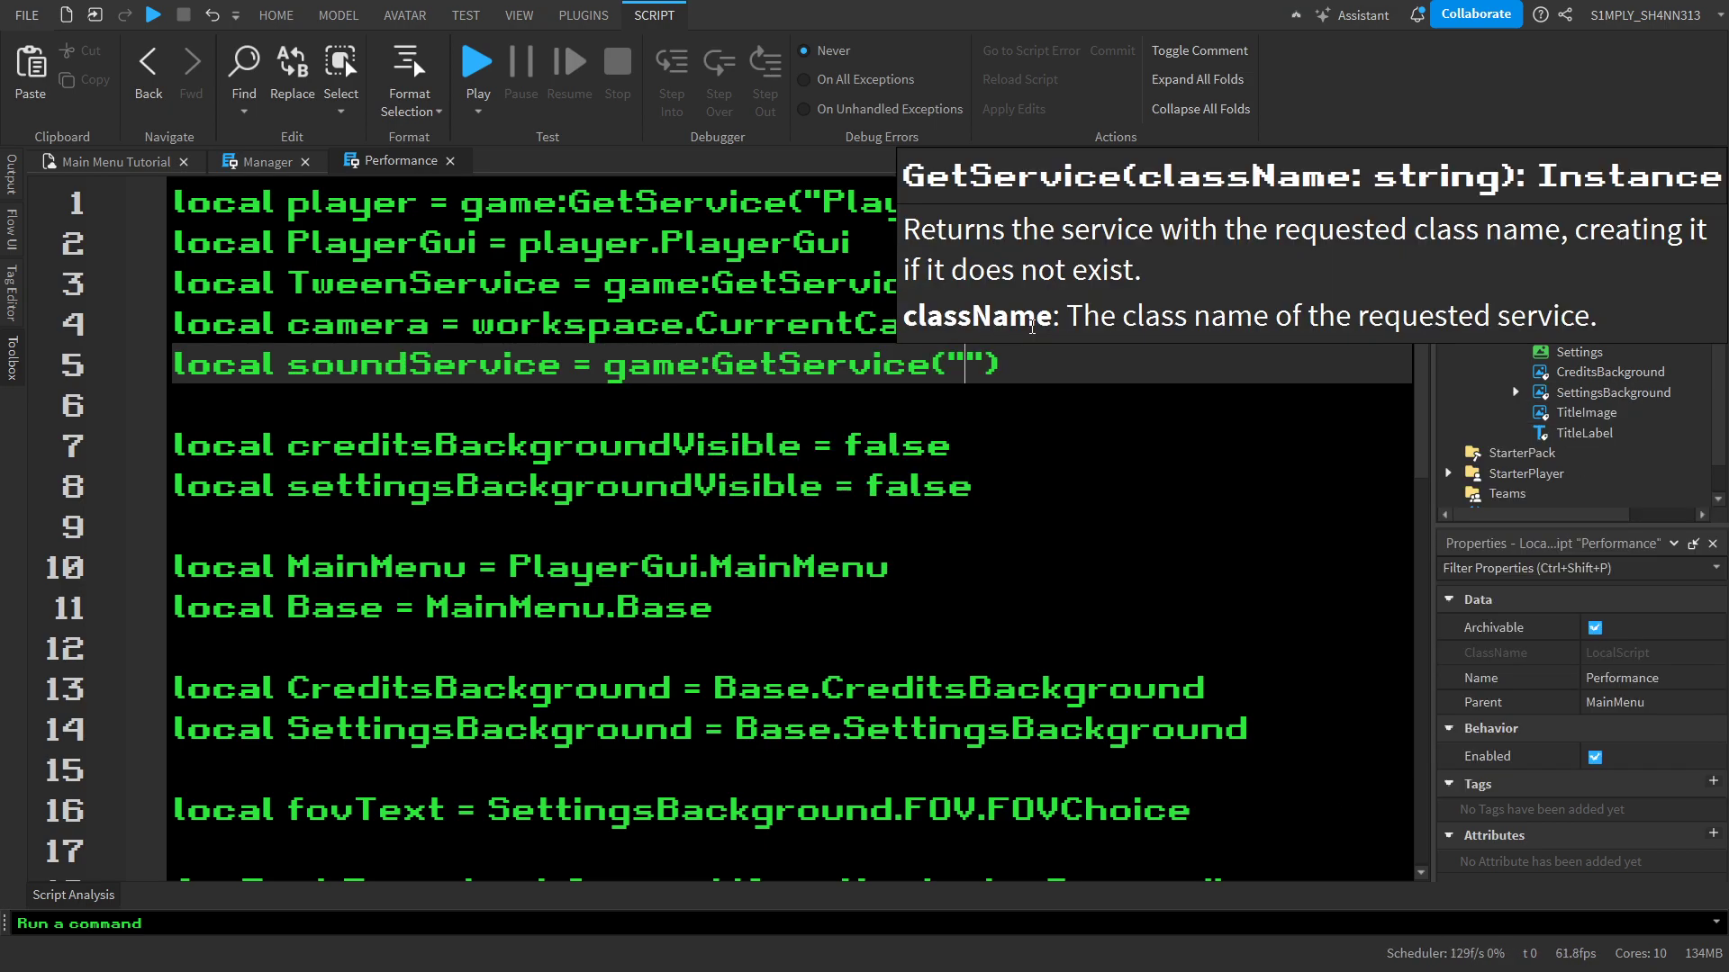
{"action": "key", "text": "Tab"}
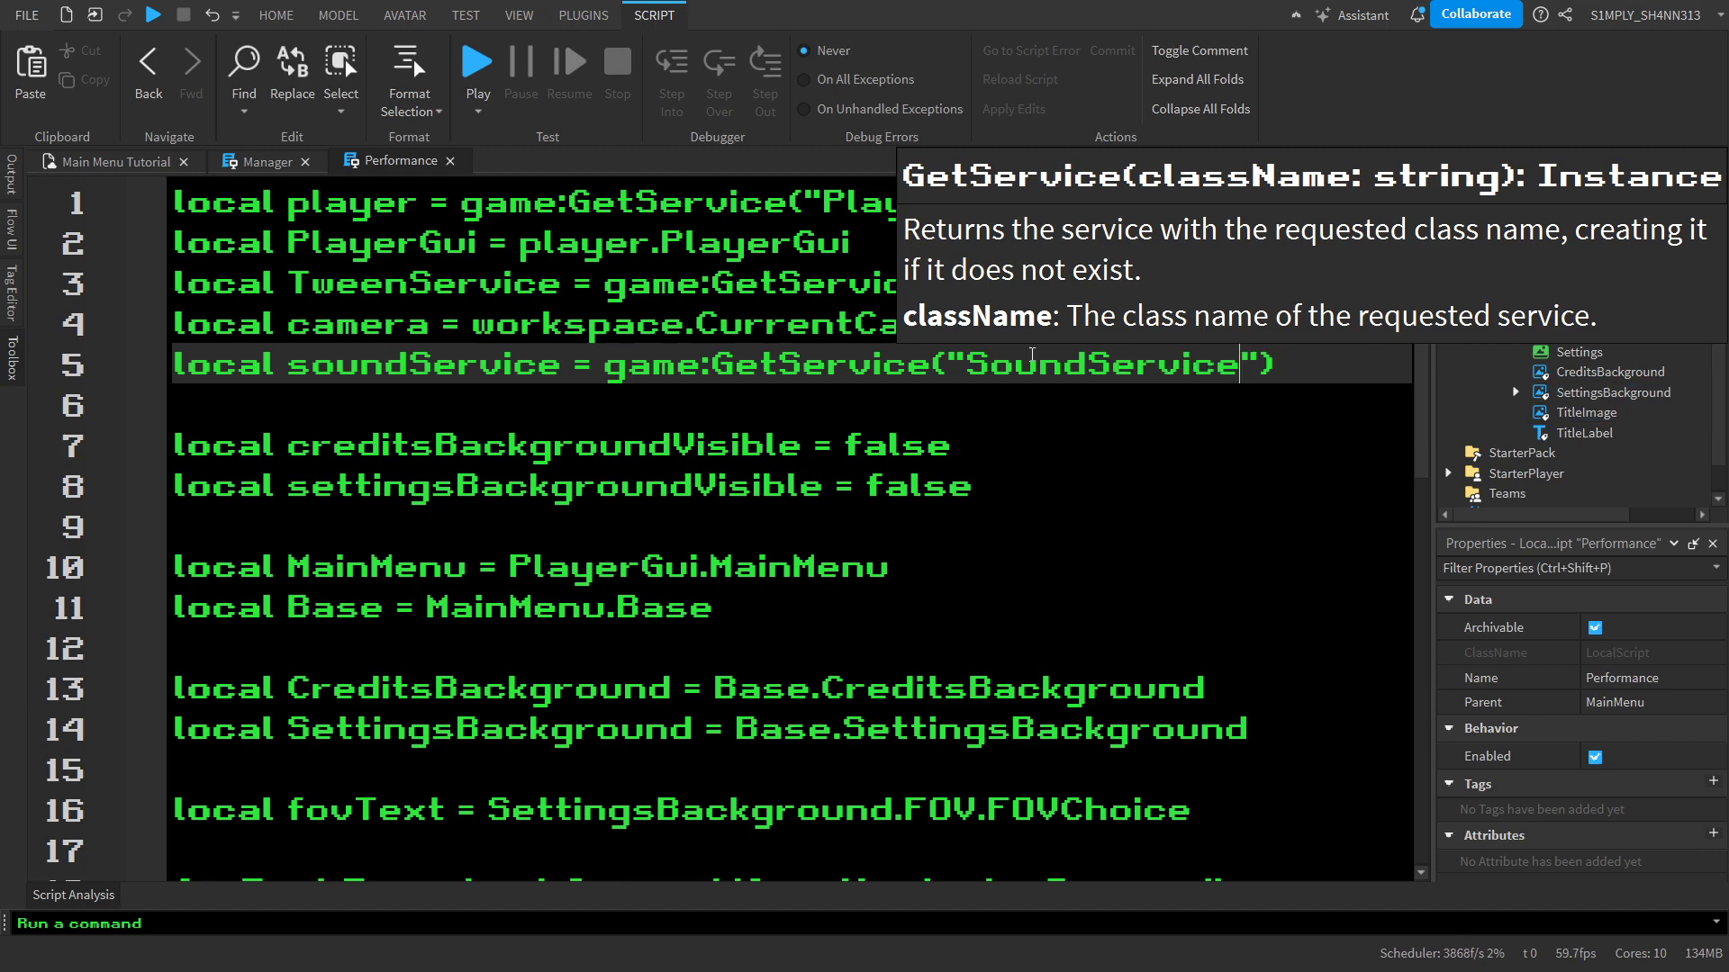
Declare local music = soundService.MainMusic between the SettingsBackground and fovText variables
{"action": "scroll", "coordinate": [1046, 512], "scroll_direction": "down", "scroll_amount": 3}
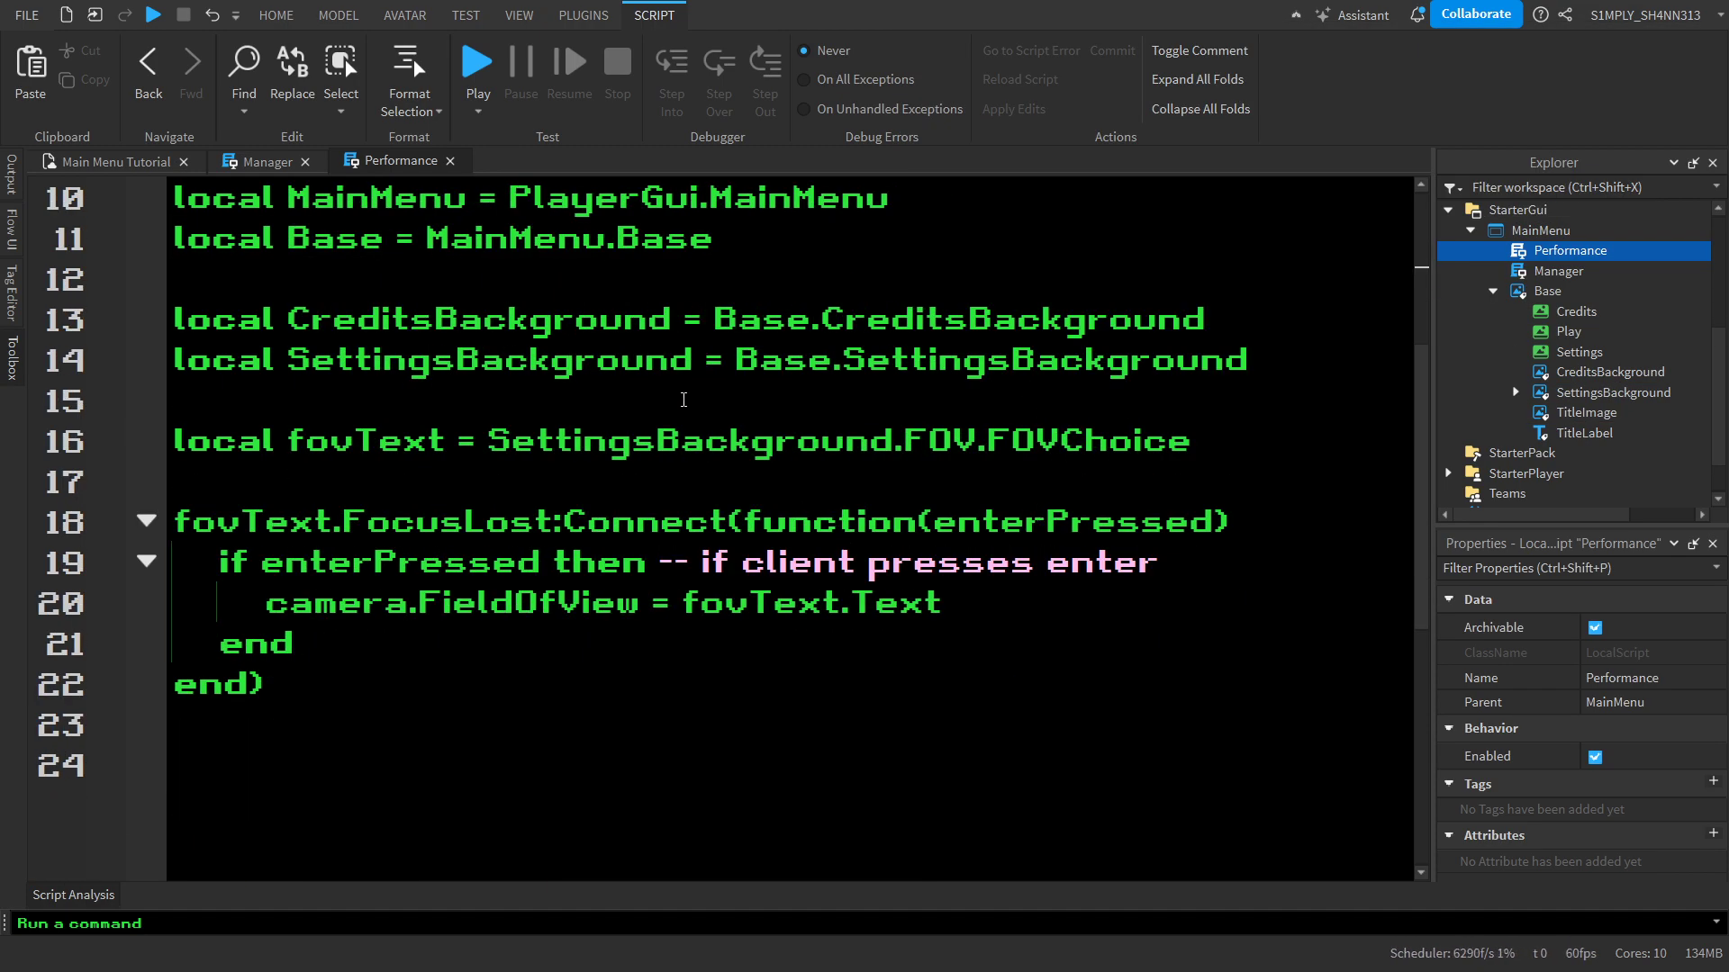
{"action": "left_click", "coordinate": [684, 405]}
{"action": "key", "text": "Return"}
{"action": "key", "text": "Return"}
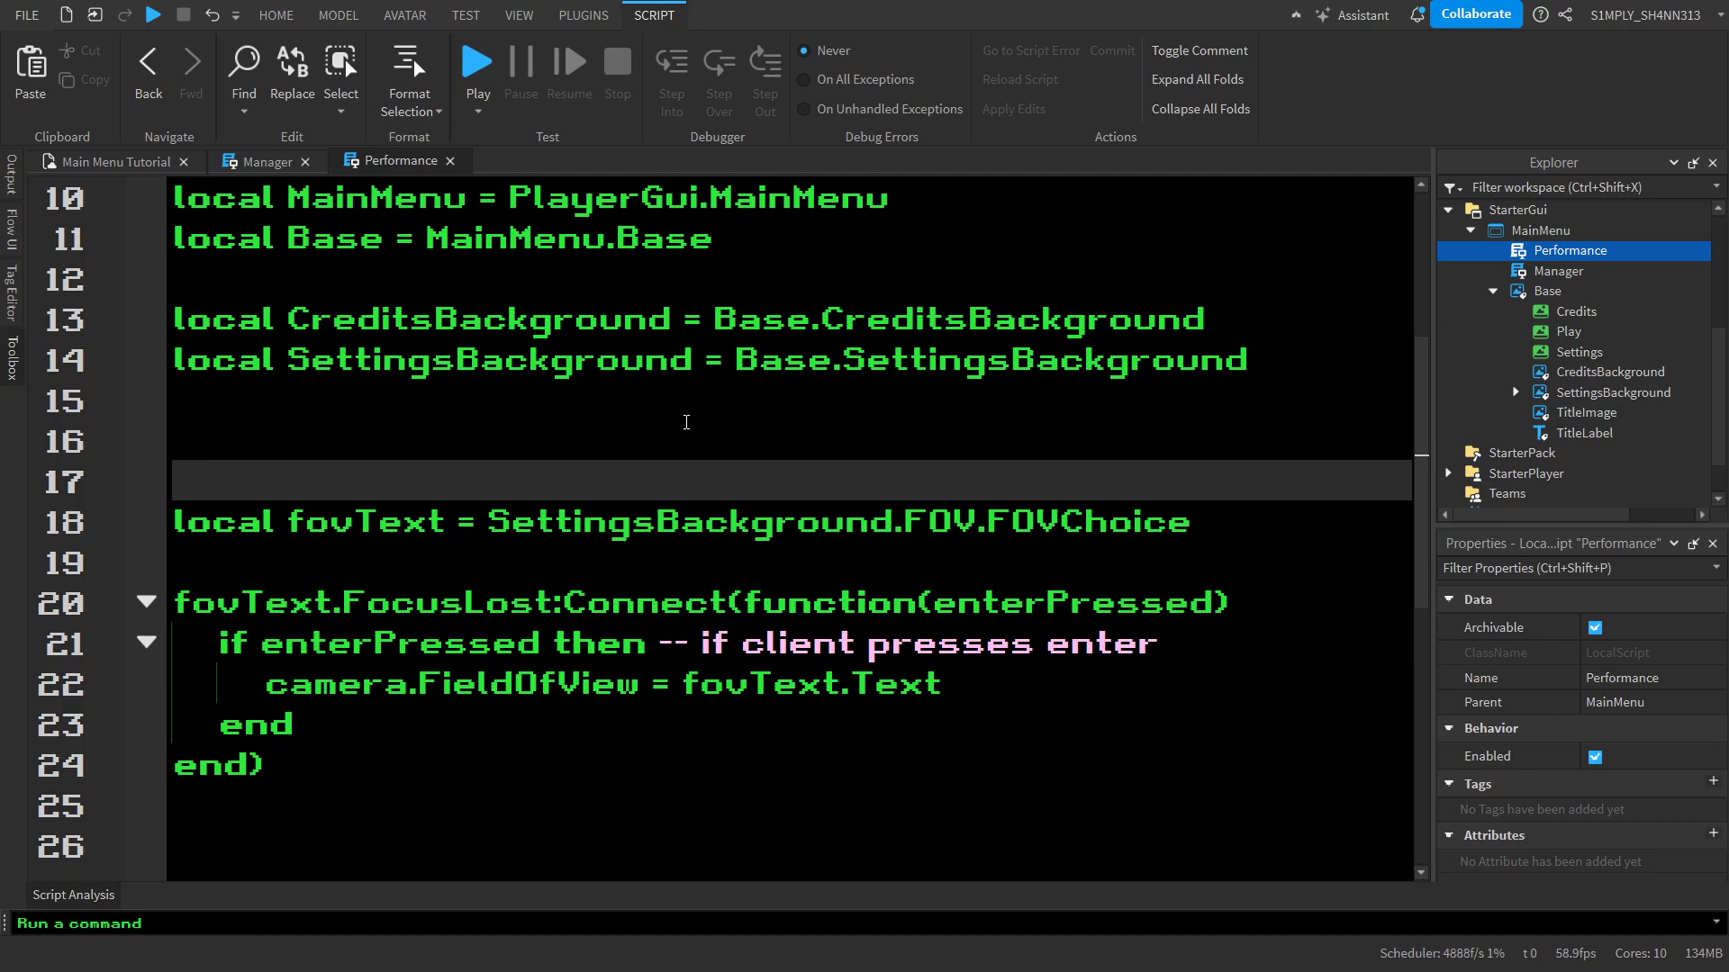
{"action": "left_click", "coordinate": [686, 422]}
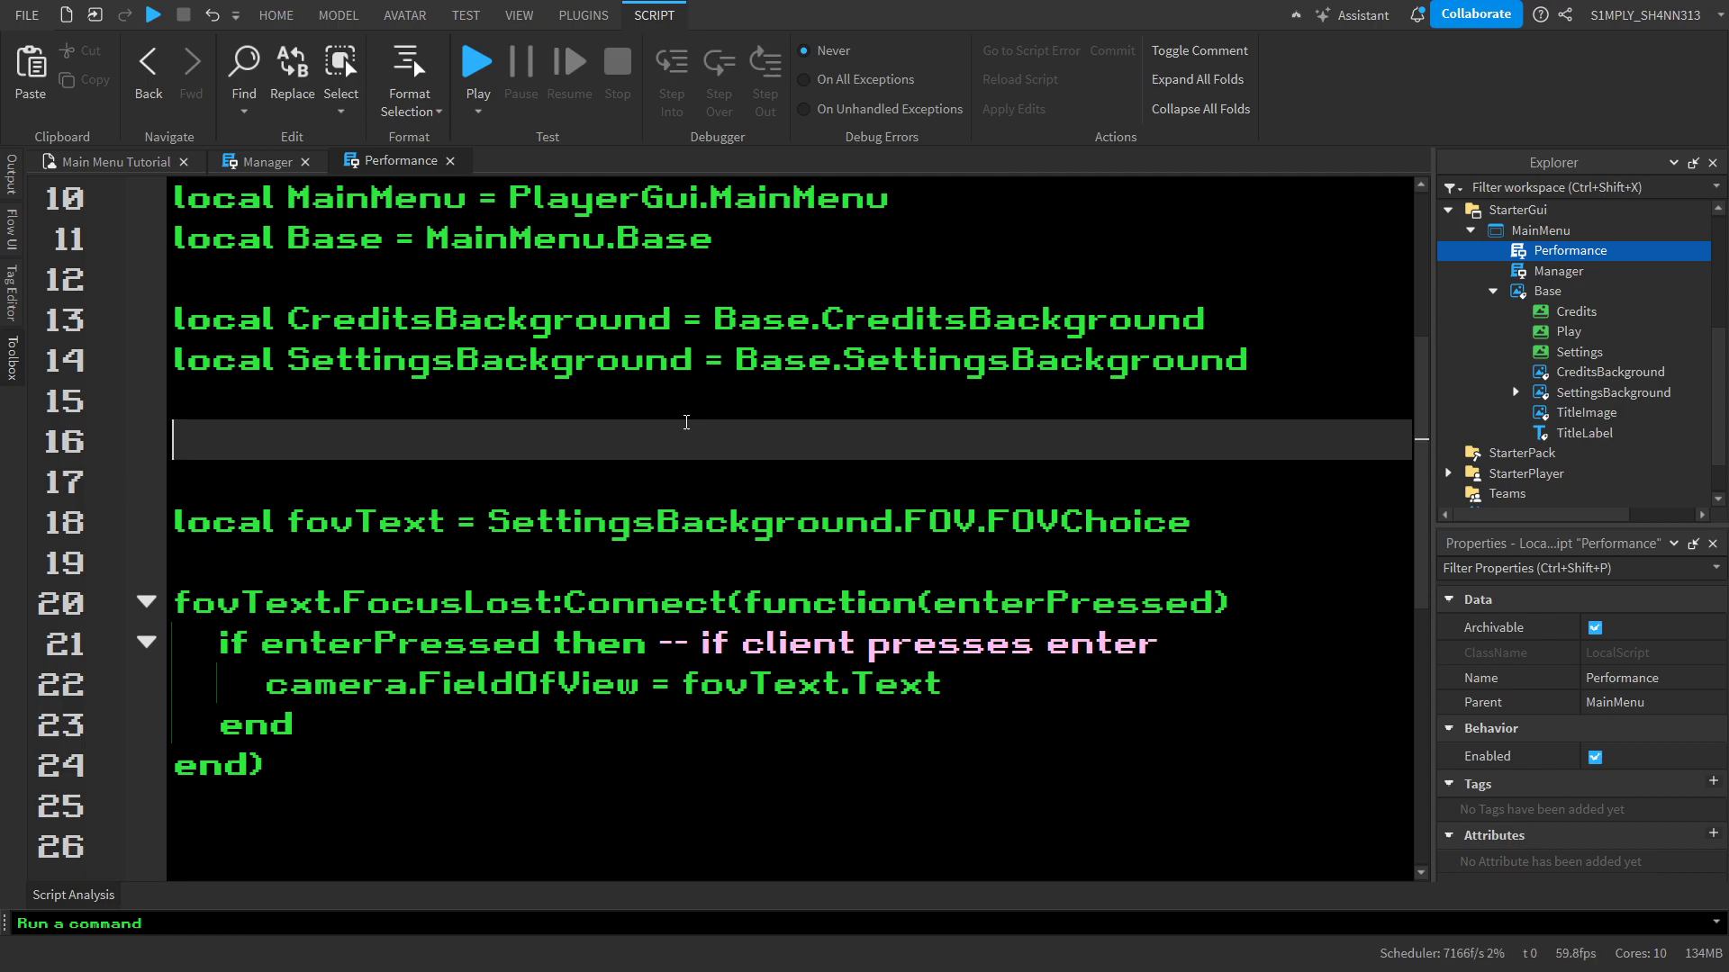
{"action": "type", "text": "local soud"}
{"action": "key", "text": "BackSpace"}
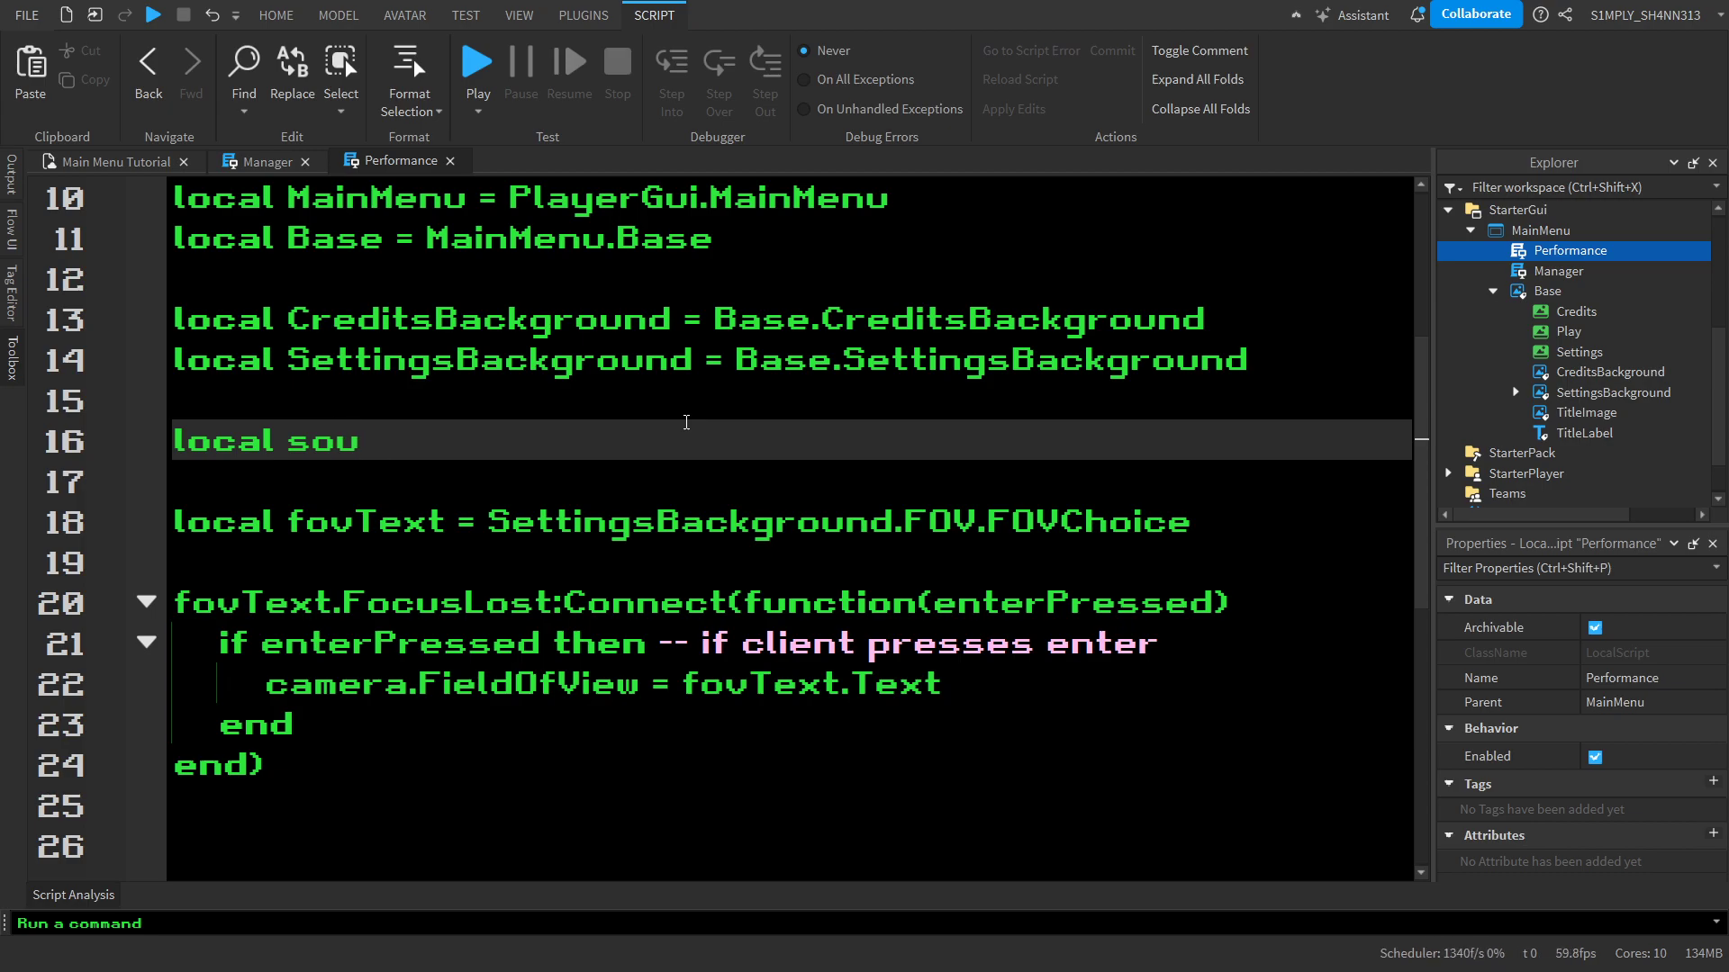
{"action": "key", "text": "BackSpace"}
{"action": "key", "text": "BackSpace"}
{"action": "key", "text": "BackSpace"}
{"action": "type", "text": "music = soundService"}
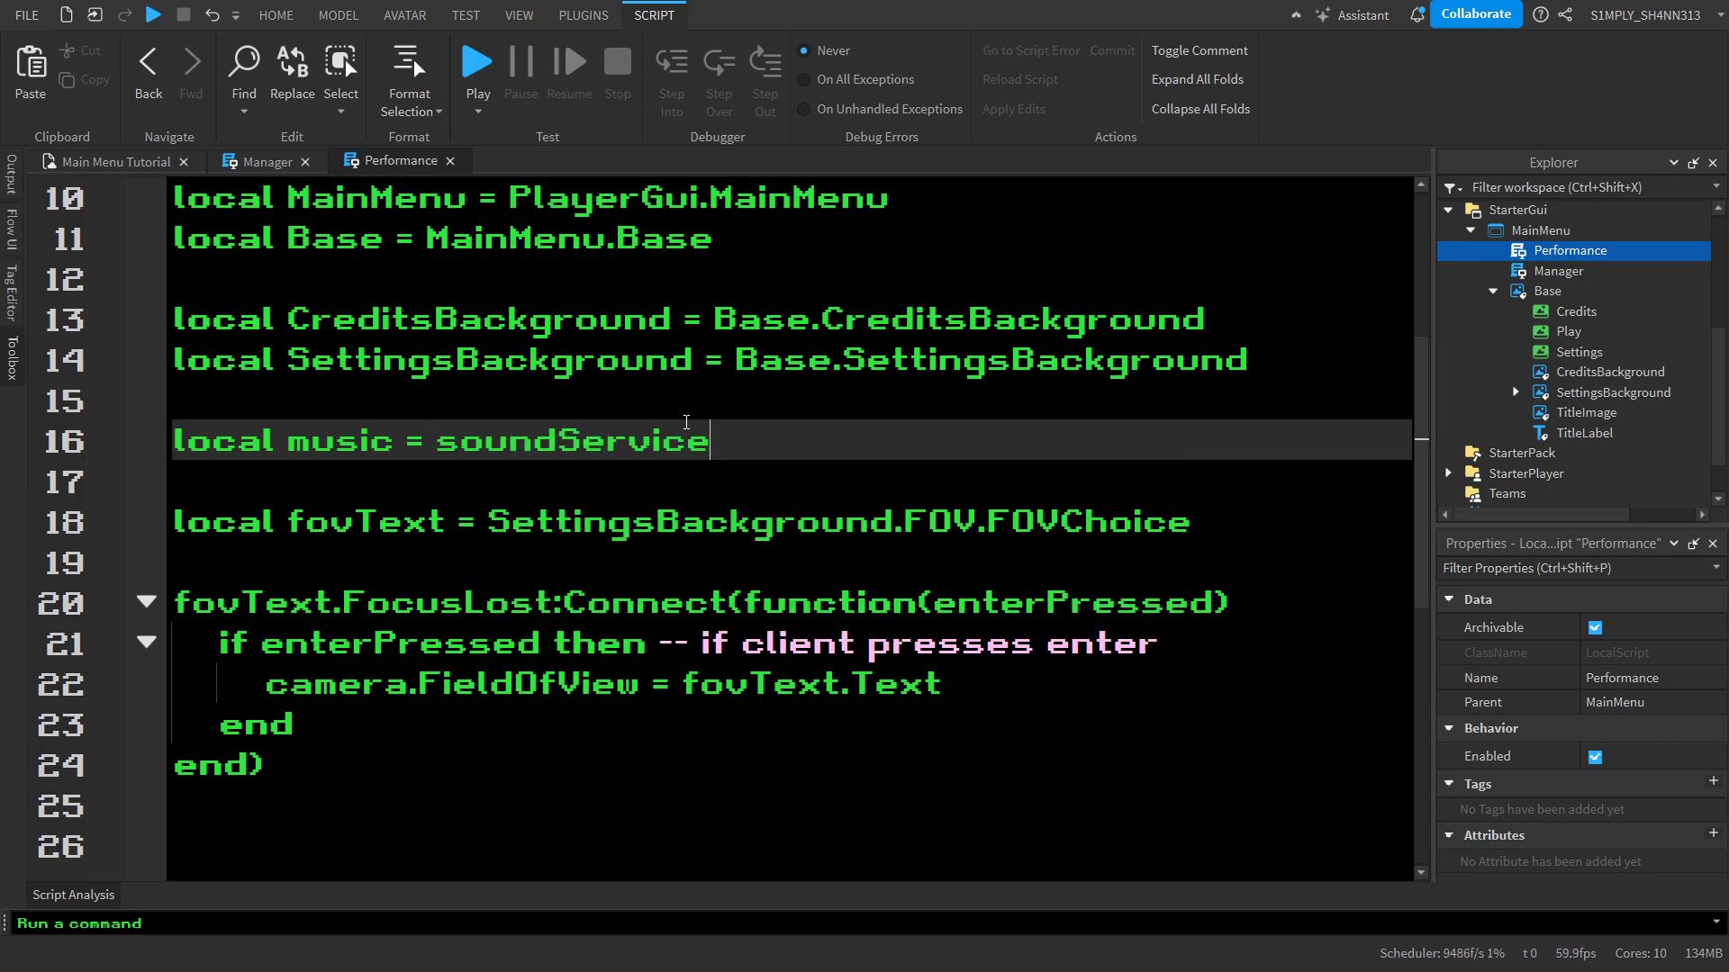
{"action": "type", "text": ".MainMusic"}
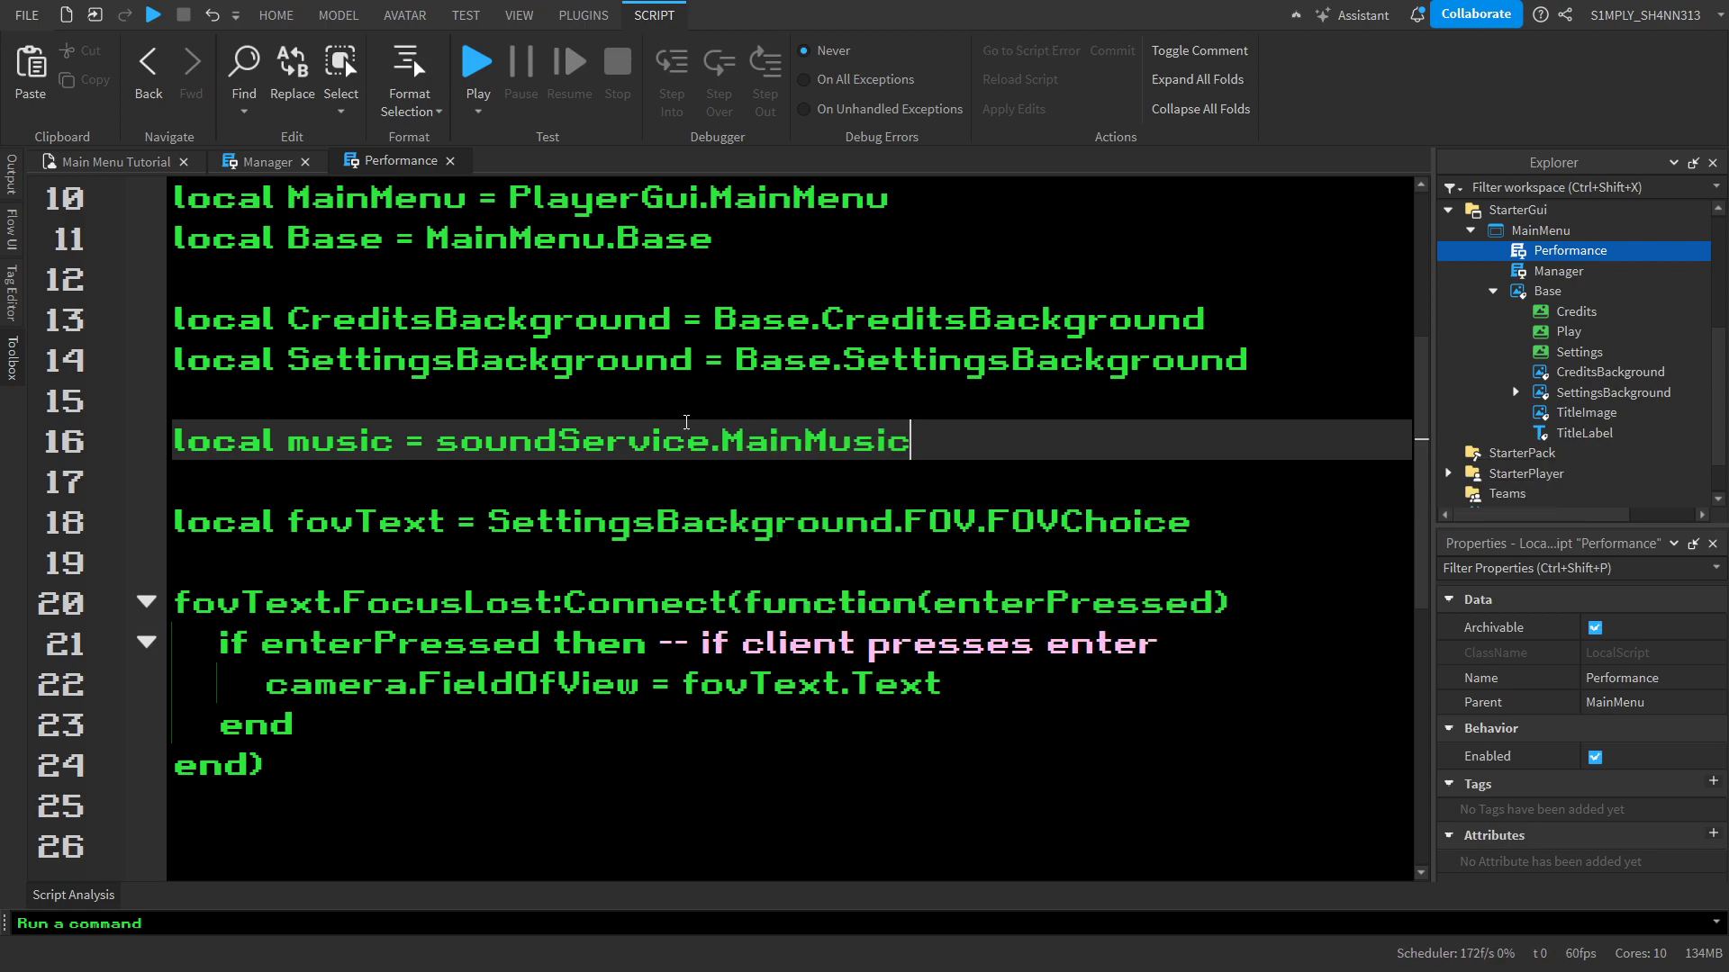
{"action": "left_click", "coordinate": [795, 601]}
{"action": "left_click", "coordinate": [744, 441]}
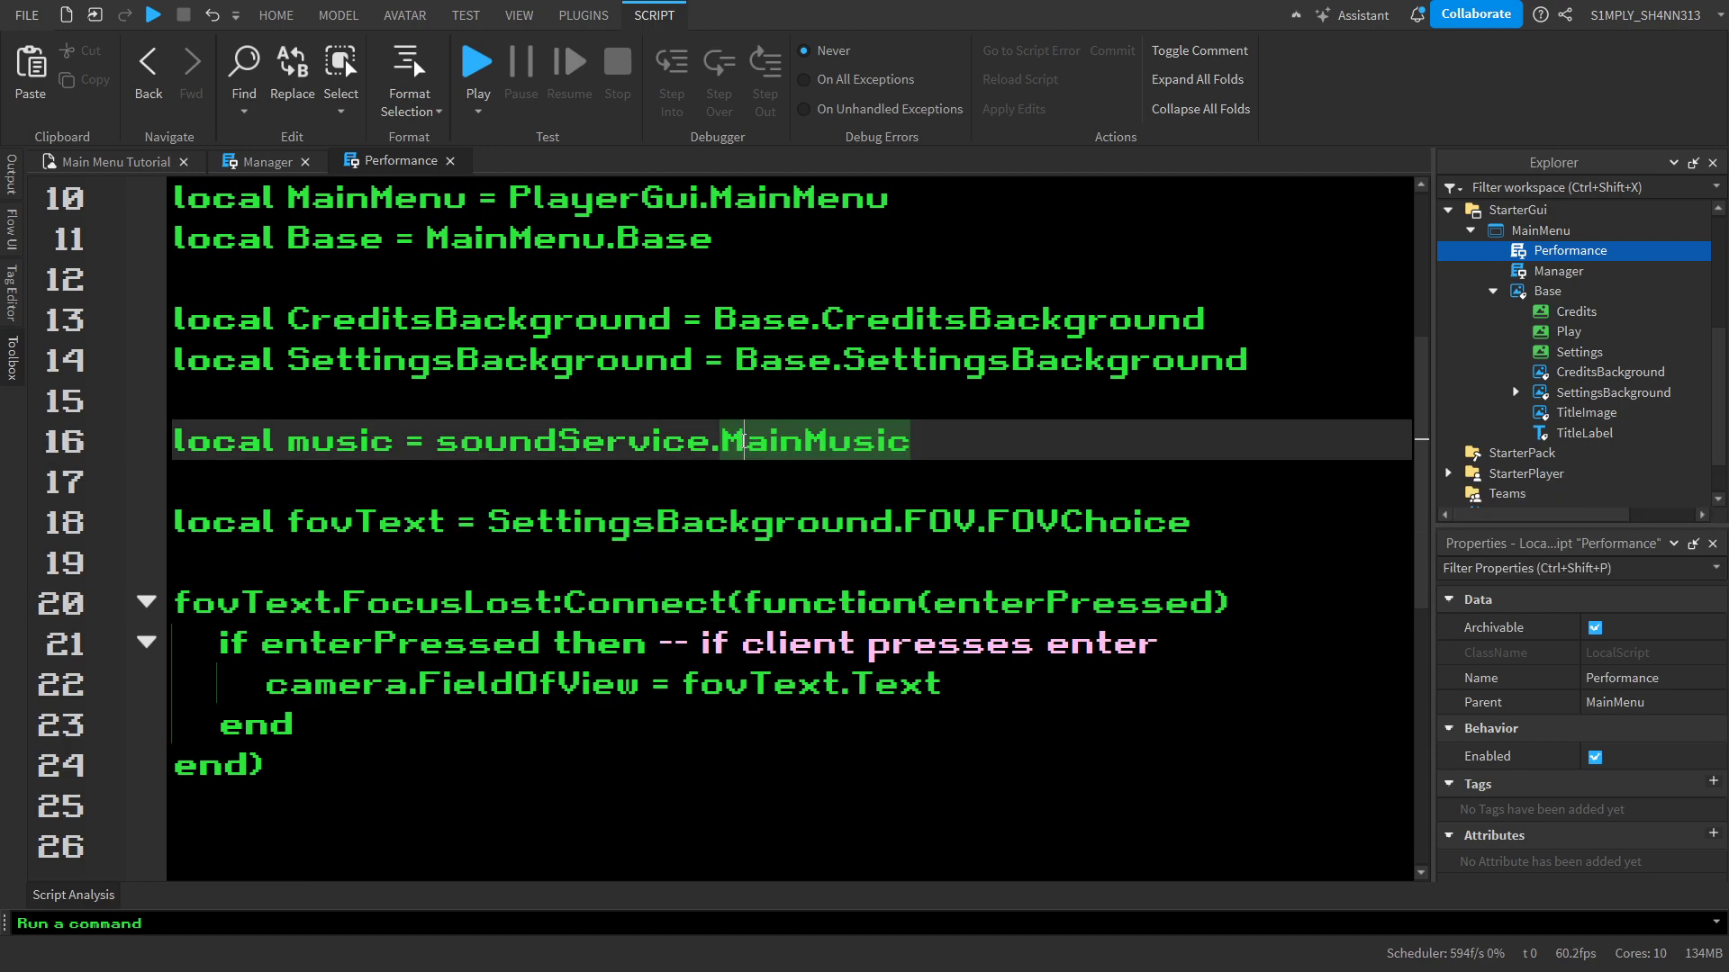
Declare local playing = true on its own line between the soundService and creditsBackgroundVisible variables
{"action": "scroll", "coordinate": [744, 441], "scroll_direction": "up", "scroll_amount": 3}
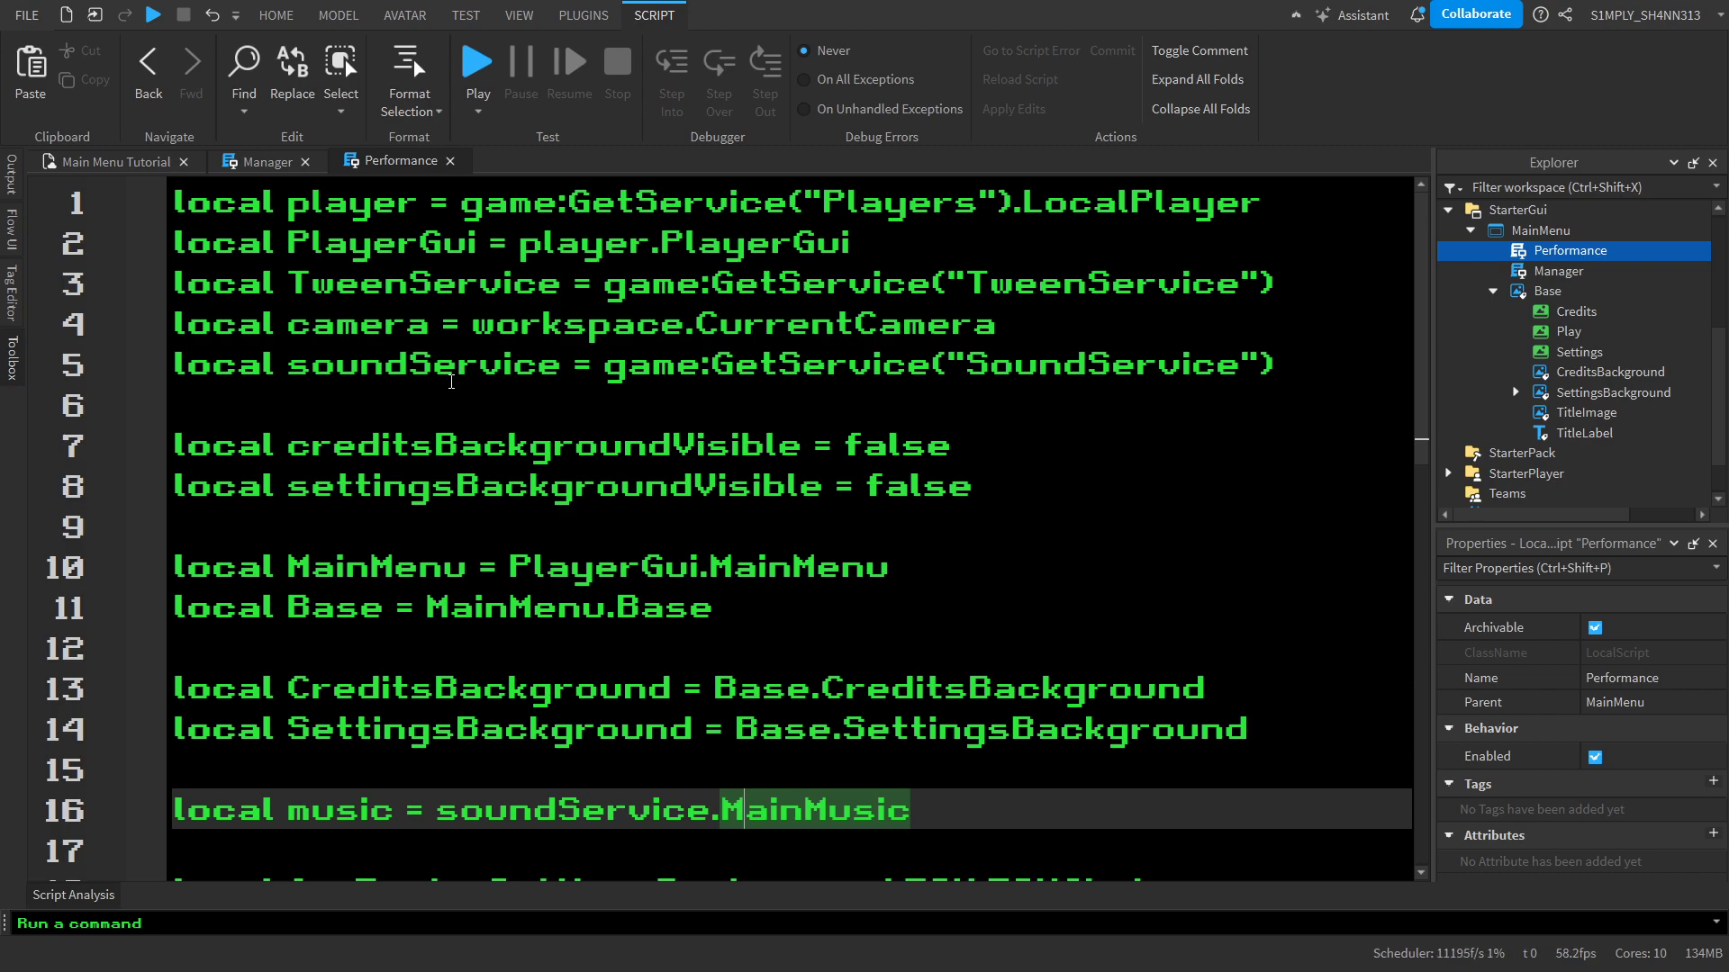
{"action": "left_click", "coordinate": [459, 404]}
{"action": "key", "text": "Return"}
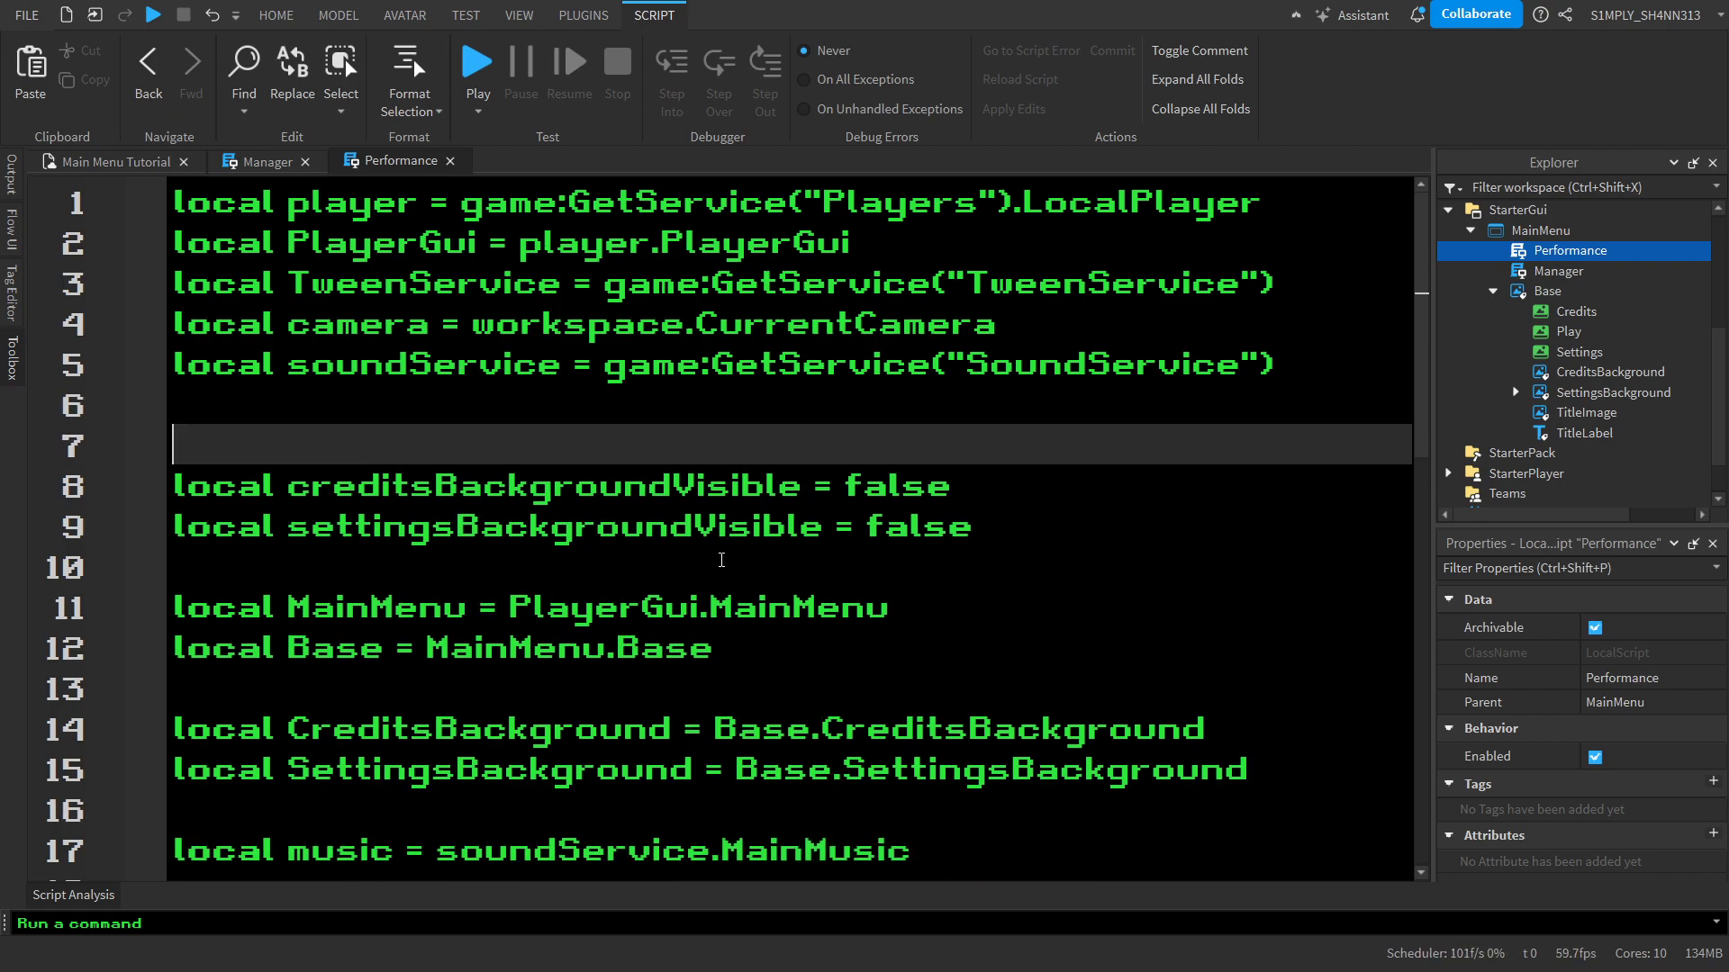
{"action": "key", "text": "Return"}
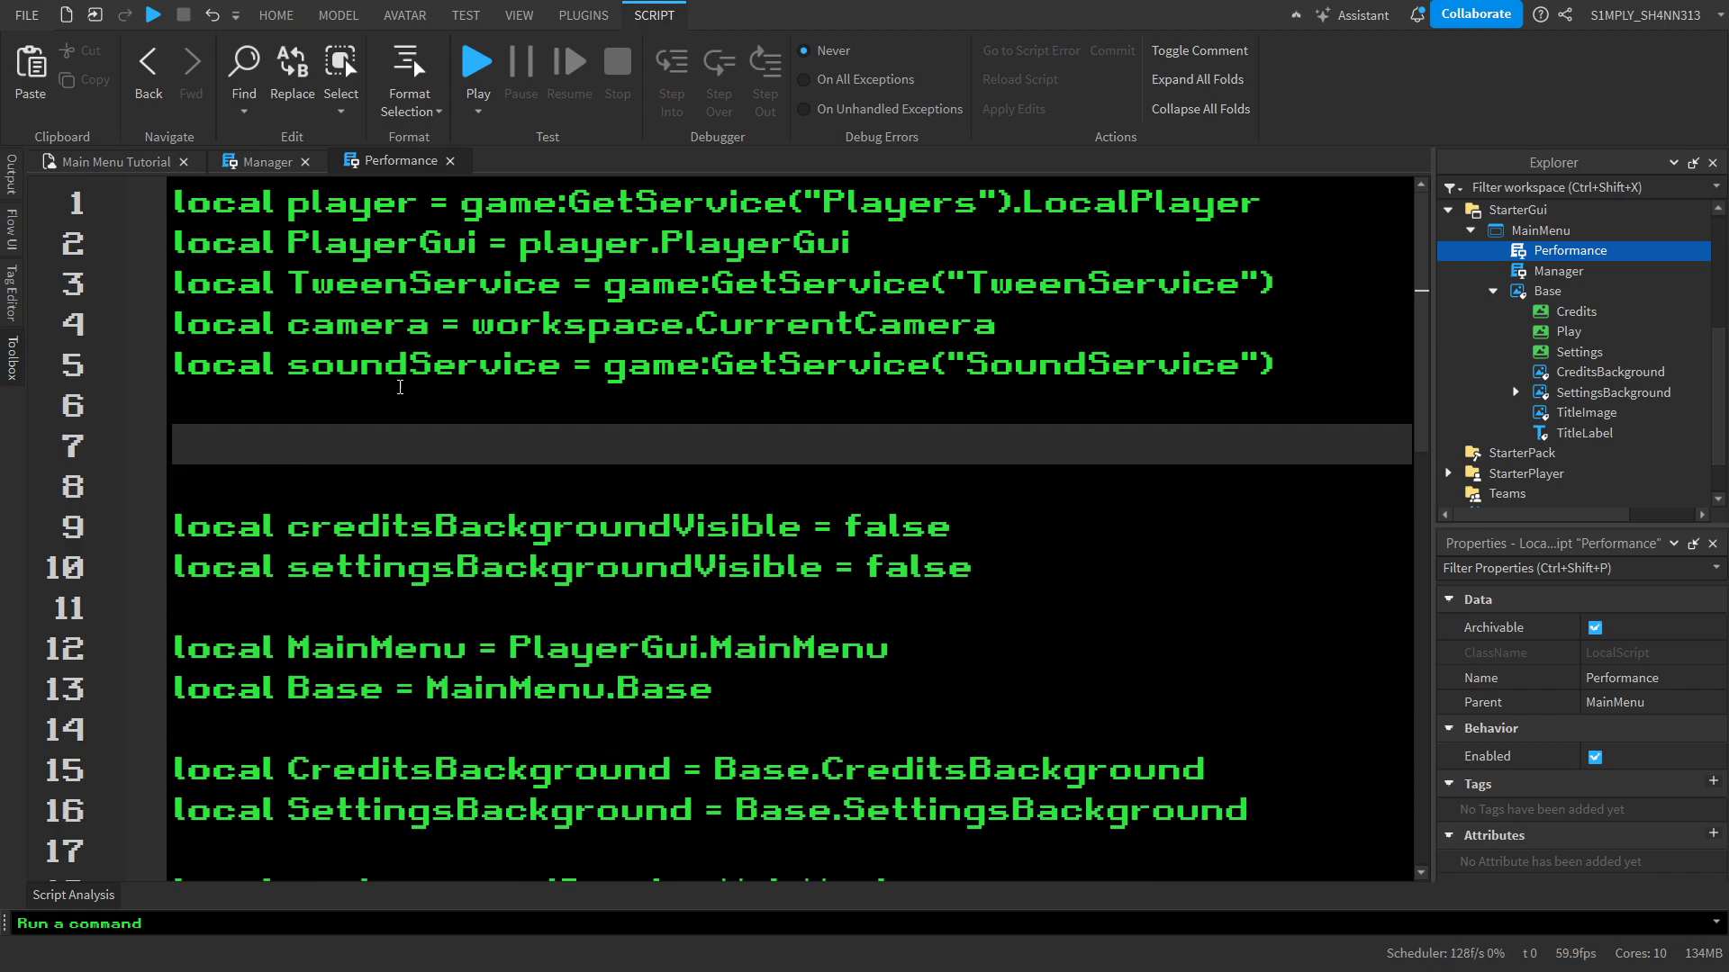
{"action": "type", "text": "local"}
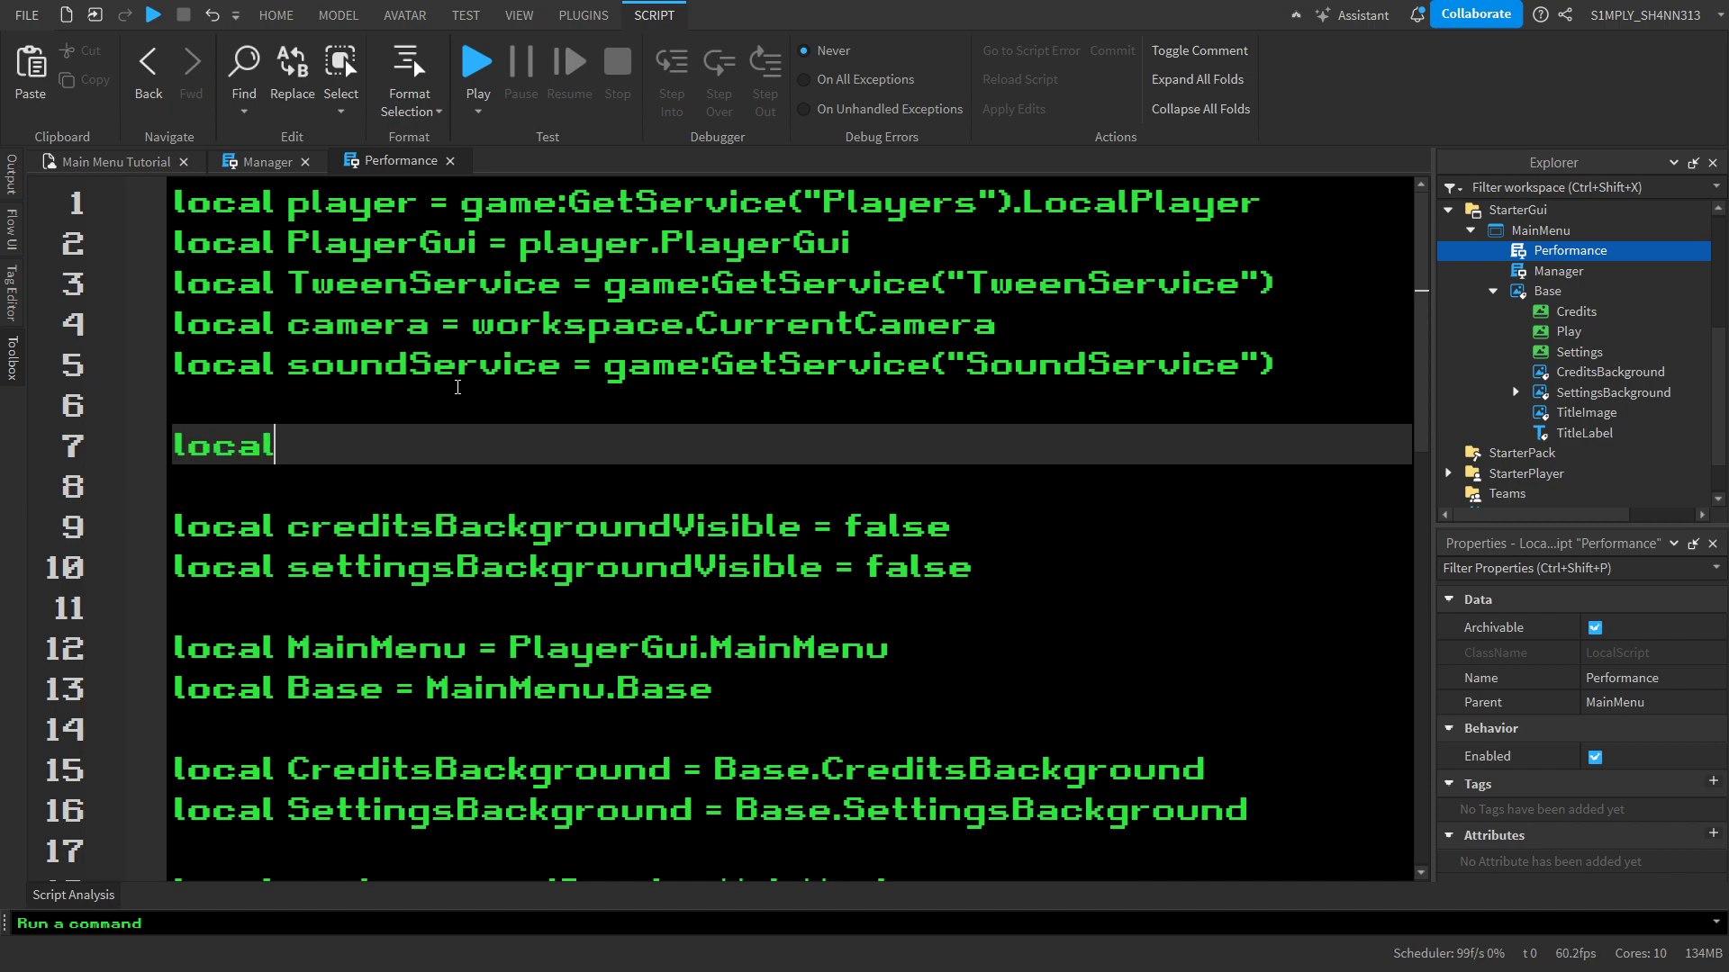
{"action": "type", "text": " playing = true"}
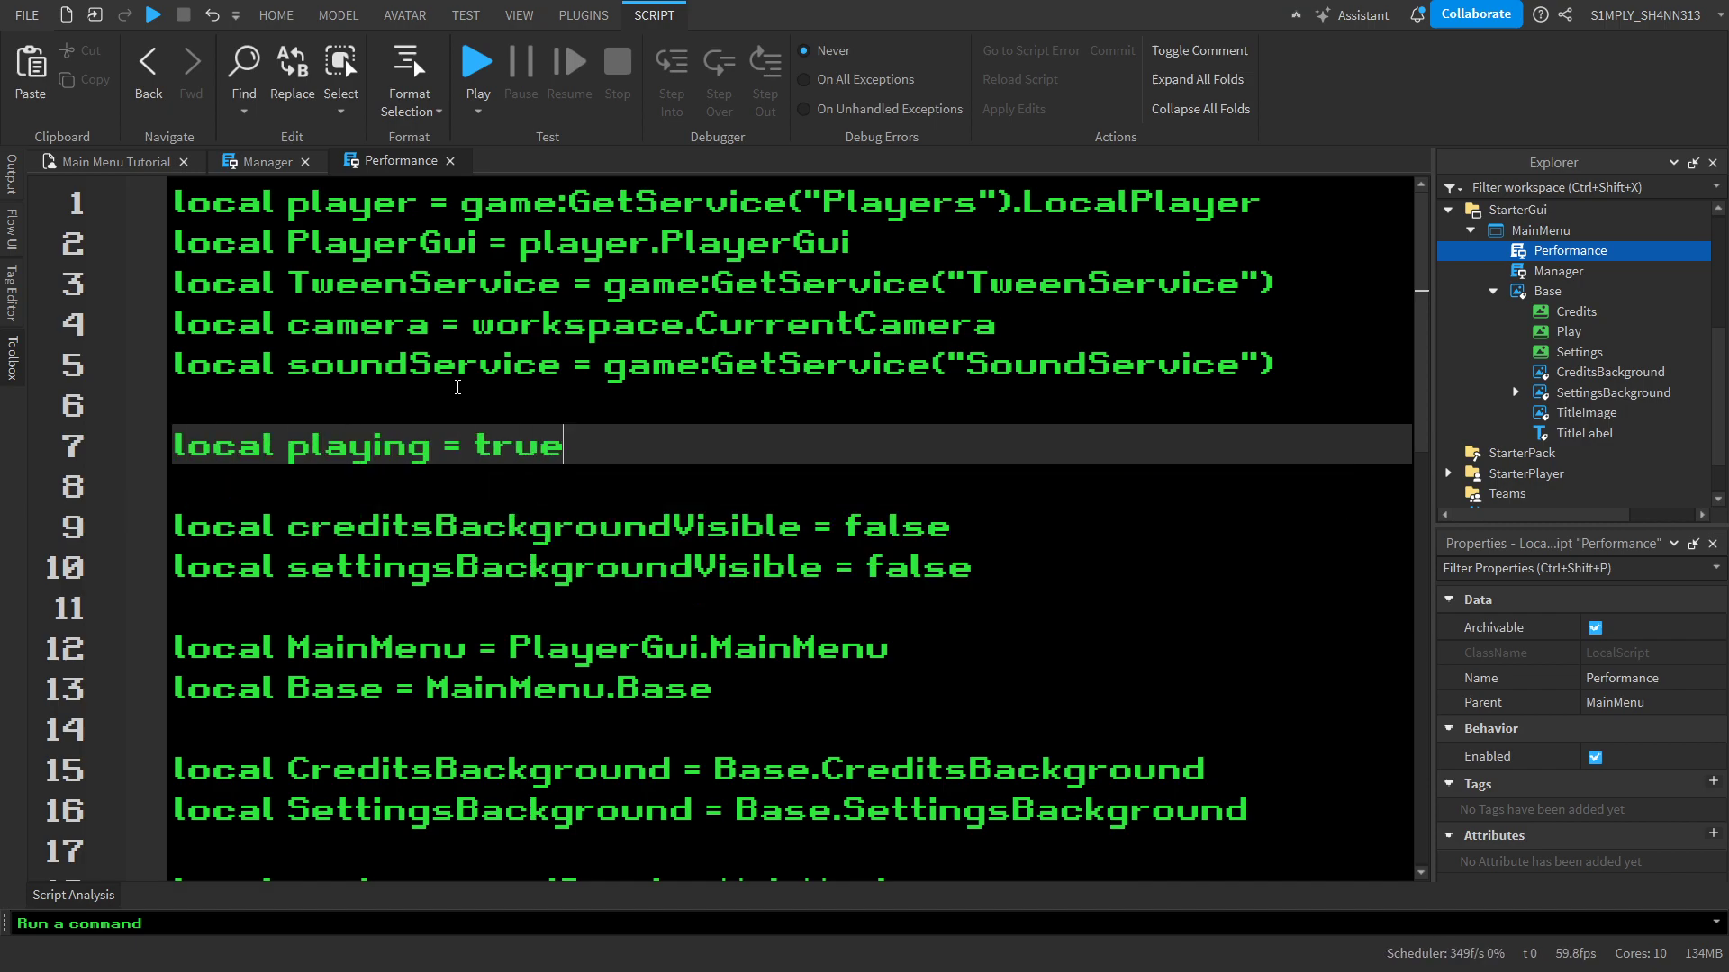
{"action": "scroll", "coordinate": [458, 387], "scroll_direction": "down", "scroll_amount": 4}
{"action": "scroll", "coordinate": [457, 387], "scroll_direction": "up", "scroll_amount": 2}
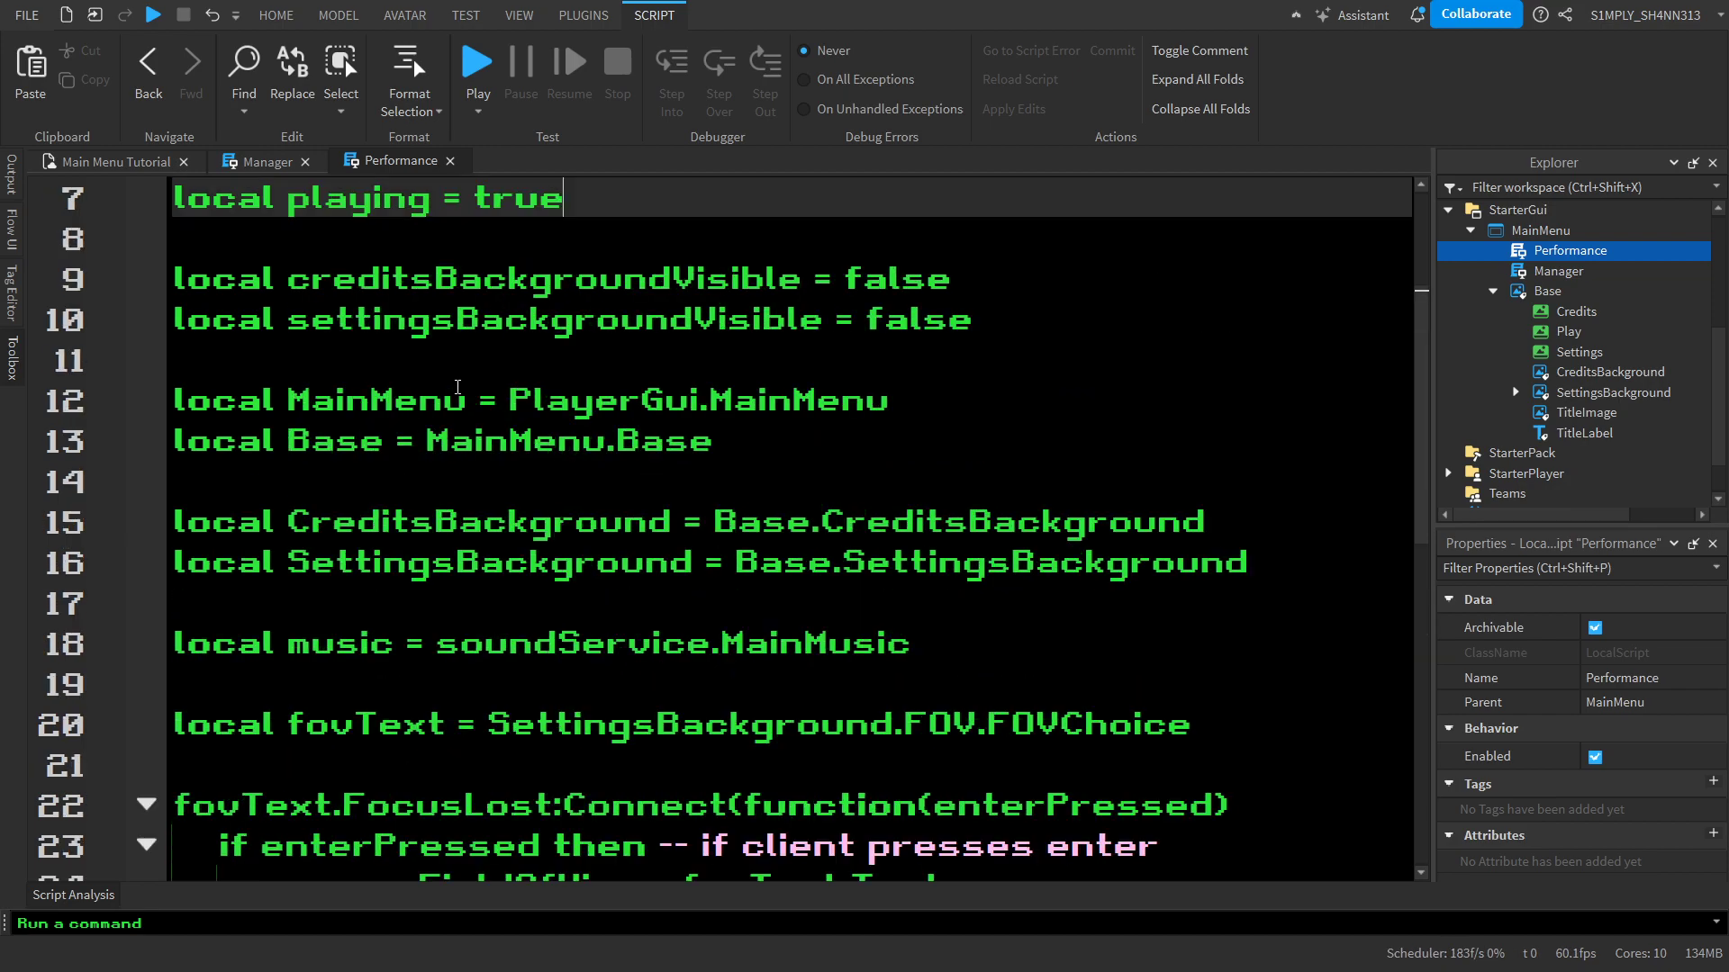
Declare local soundOption = SettingsBackground.Sound.SoundOption directly below the fovText variable
{"action": "scroll", "coordinate": [457, 387], "scroll_direction": "down", "scroll_amount": 2}
{"action": "left_click", "coordinate": [1315, 505]}
{"action": "left_click", "coordinate": [1246, 451]}
{"action": "left_click", "coordinate": [1249, 463]}
{"action": "key", "text": "Return"}
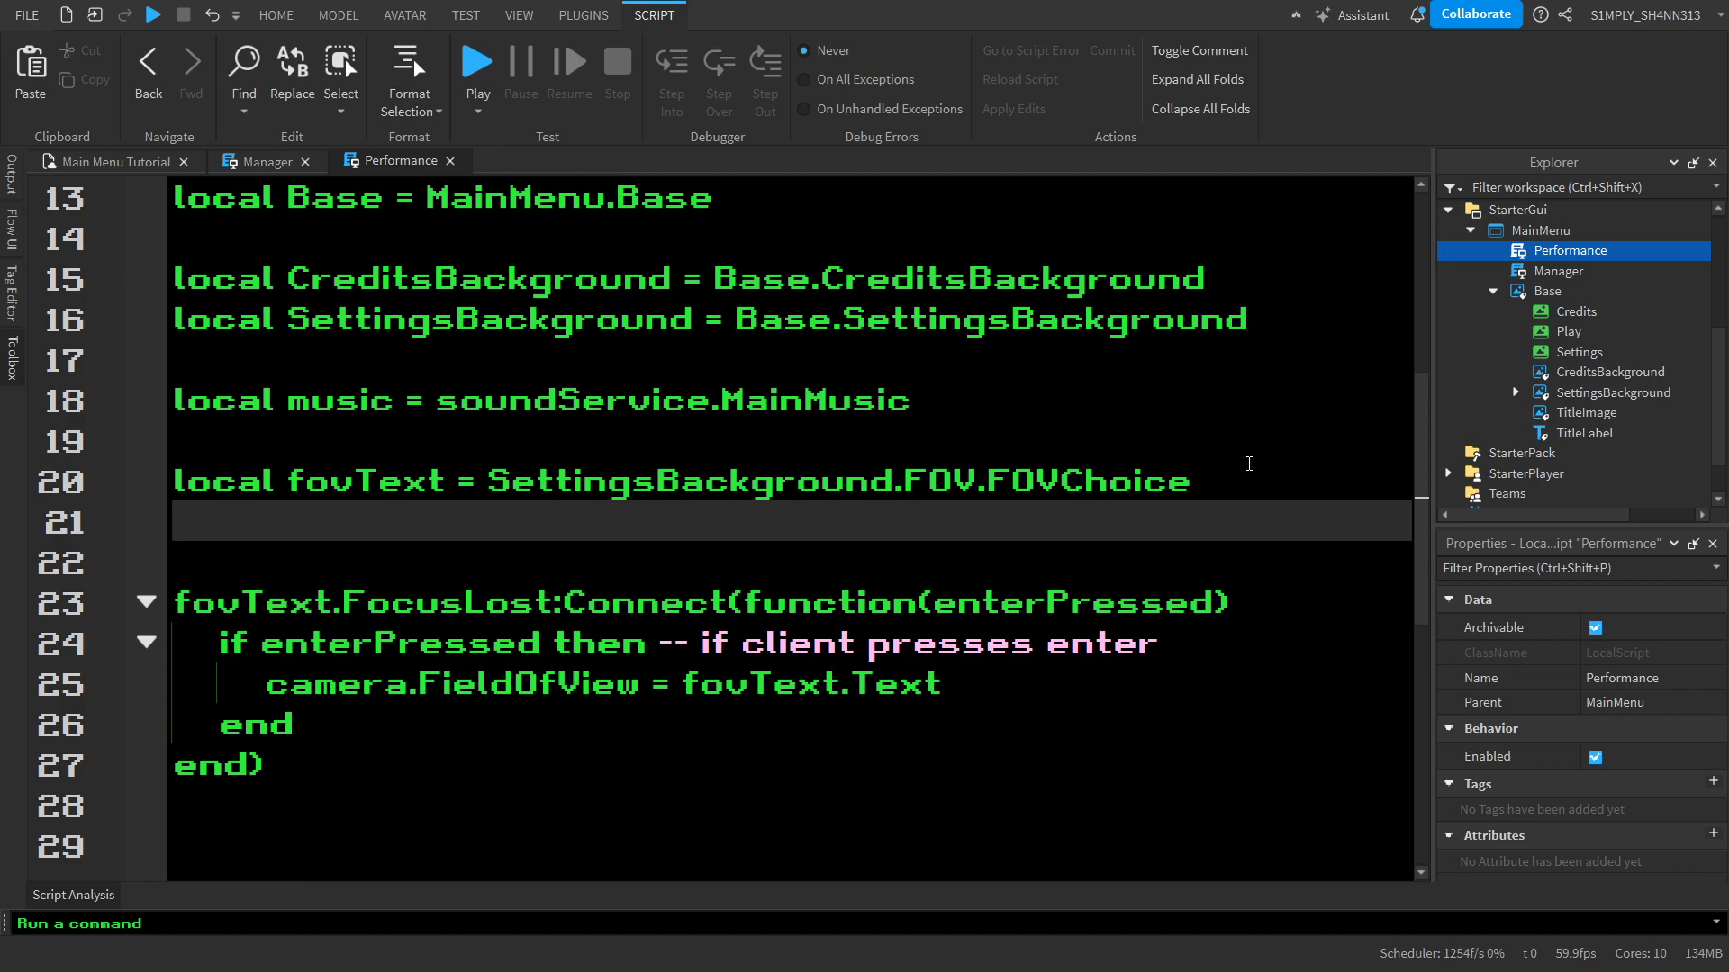
{"action": "type", "text": "local so"}
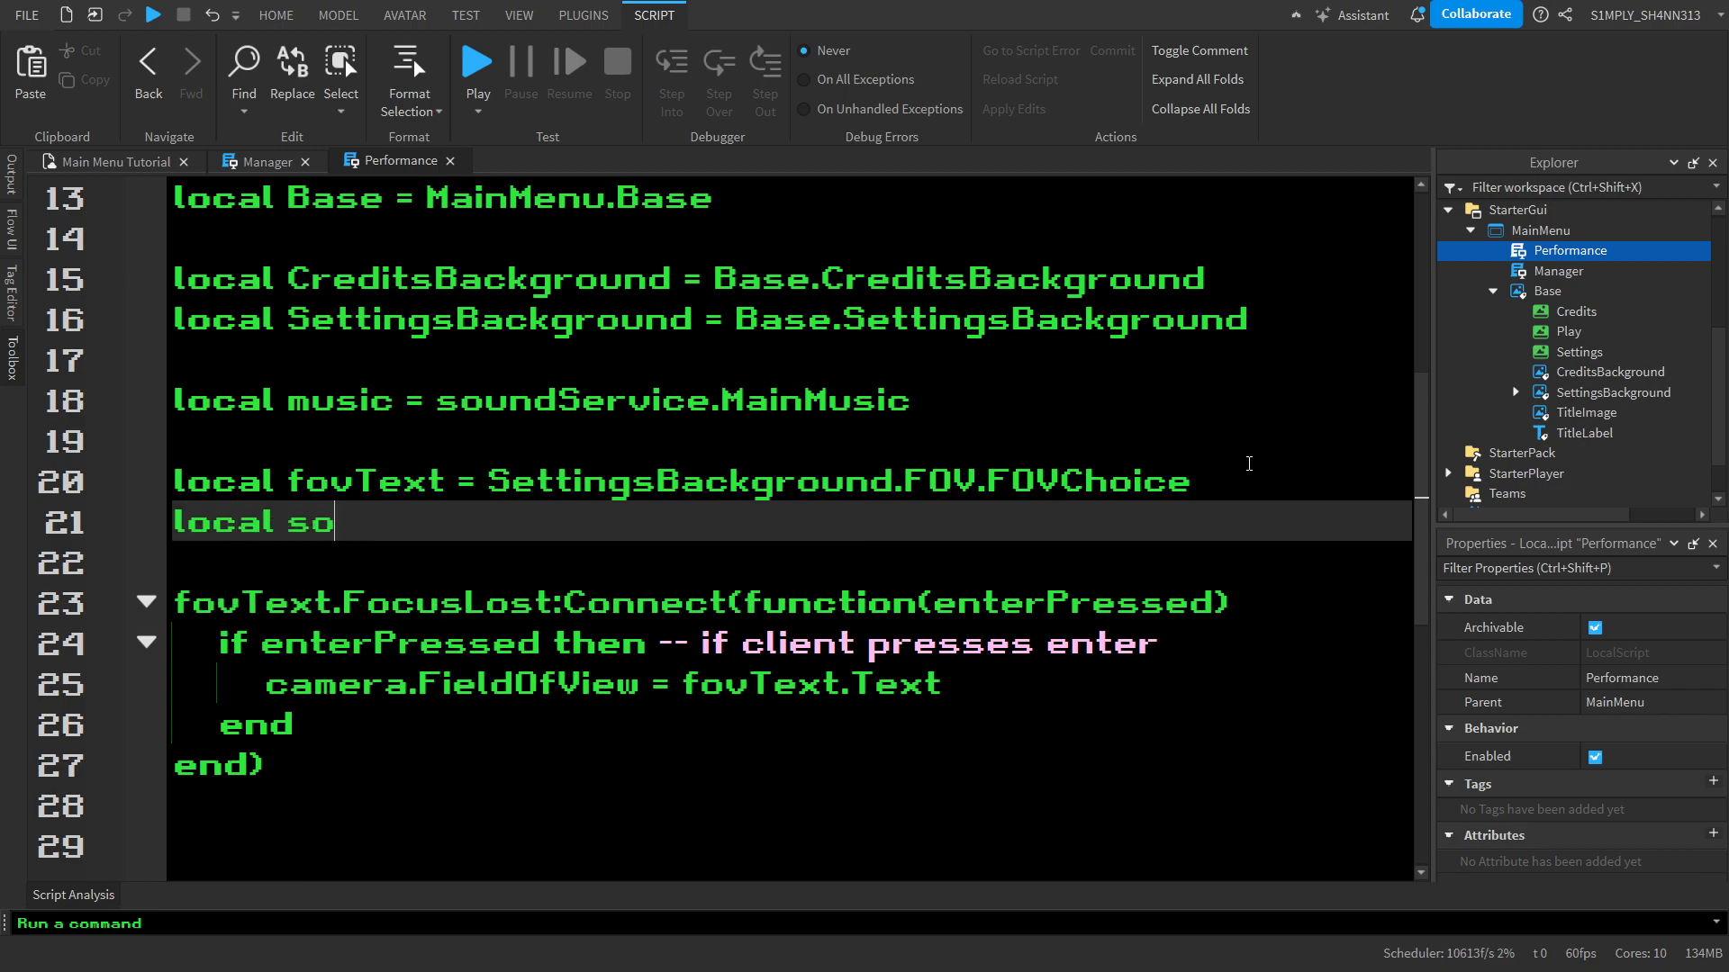
{"action": "type", "text": "undOption = Se"}
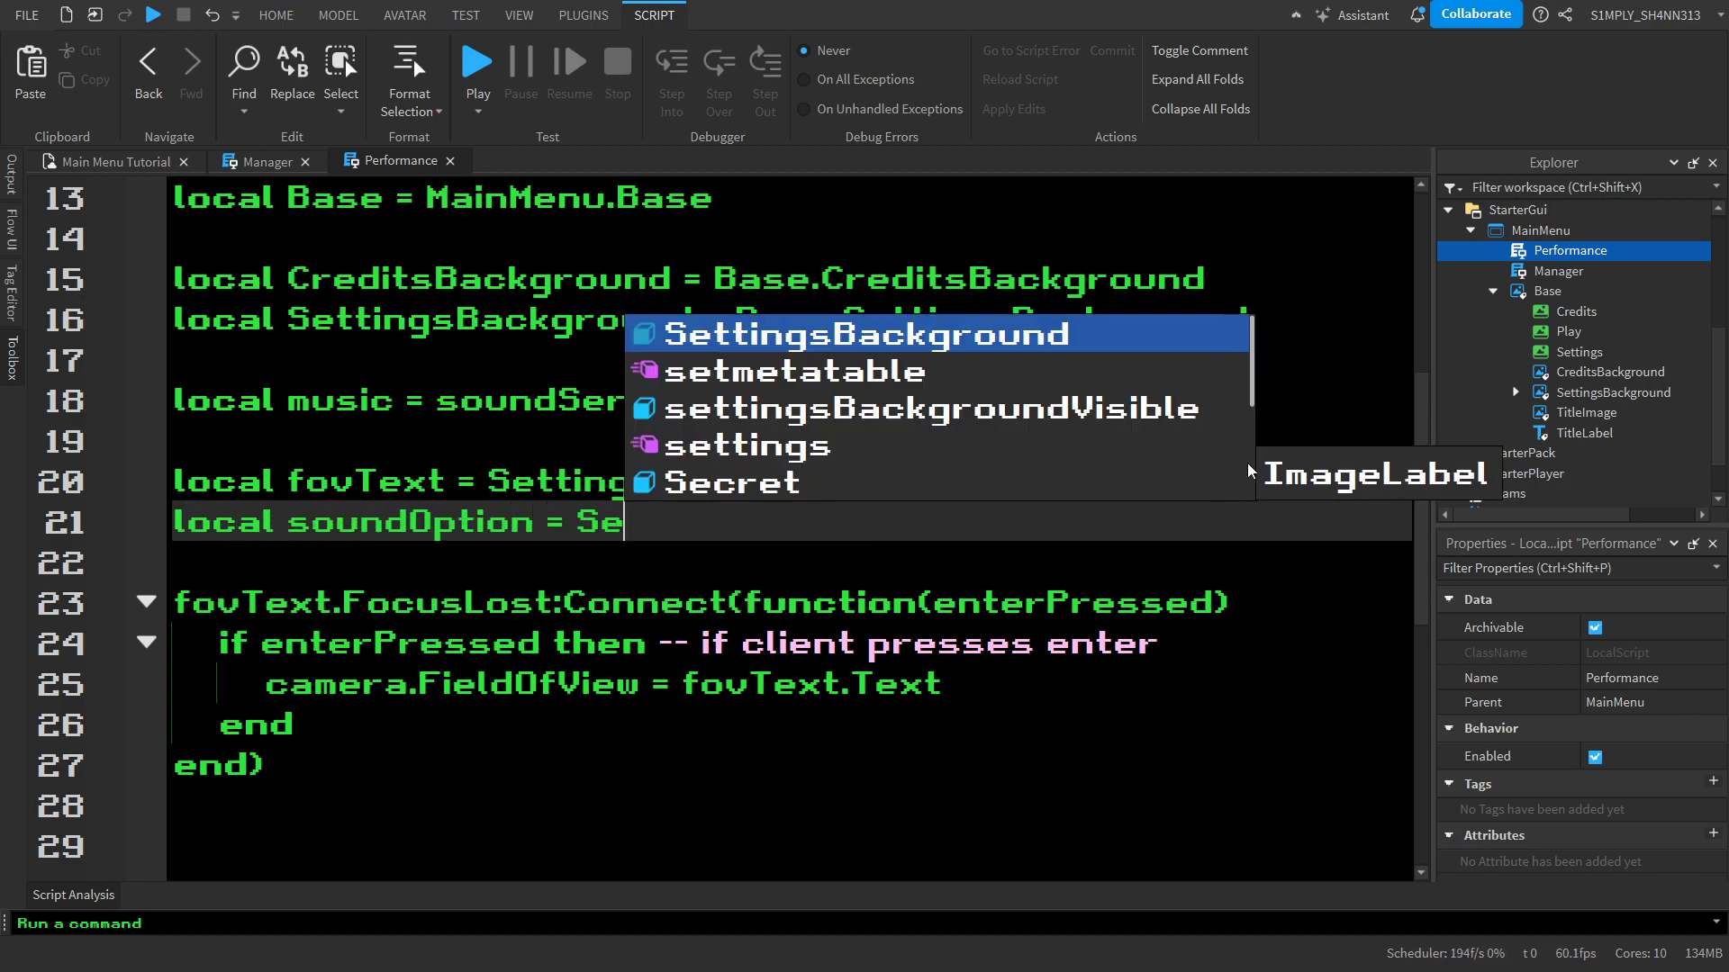
{"action": "type", "text": "ttingsBackground.Sound"}
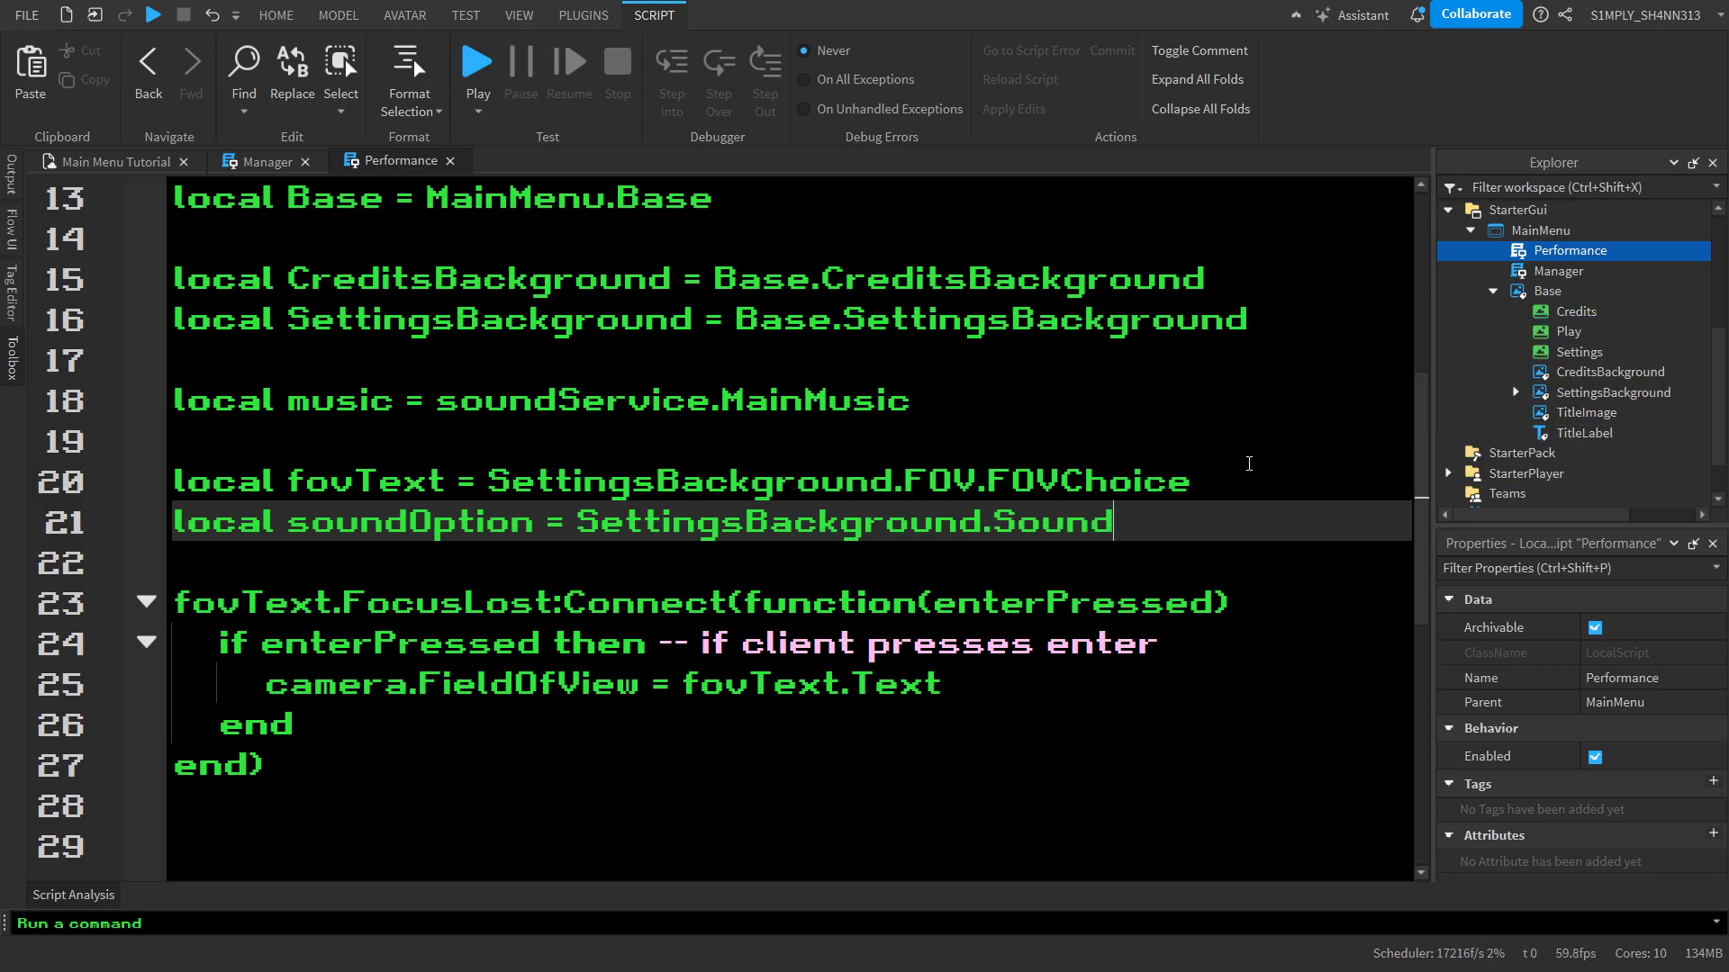
{"action": "type", "text": ".SoundOption"}
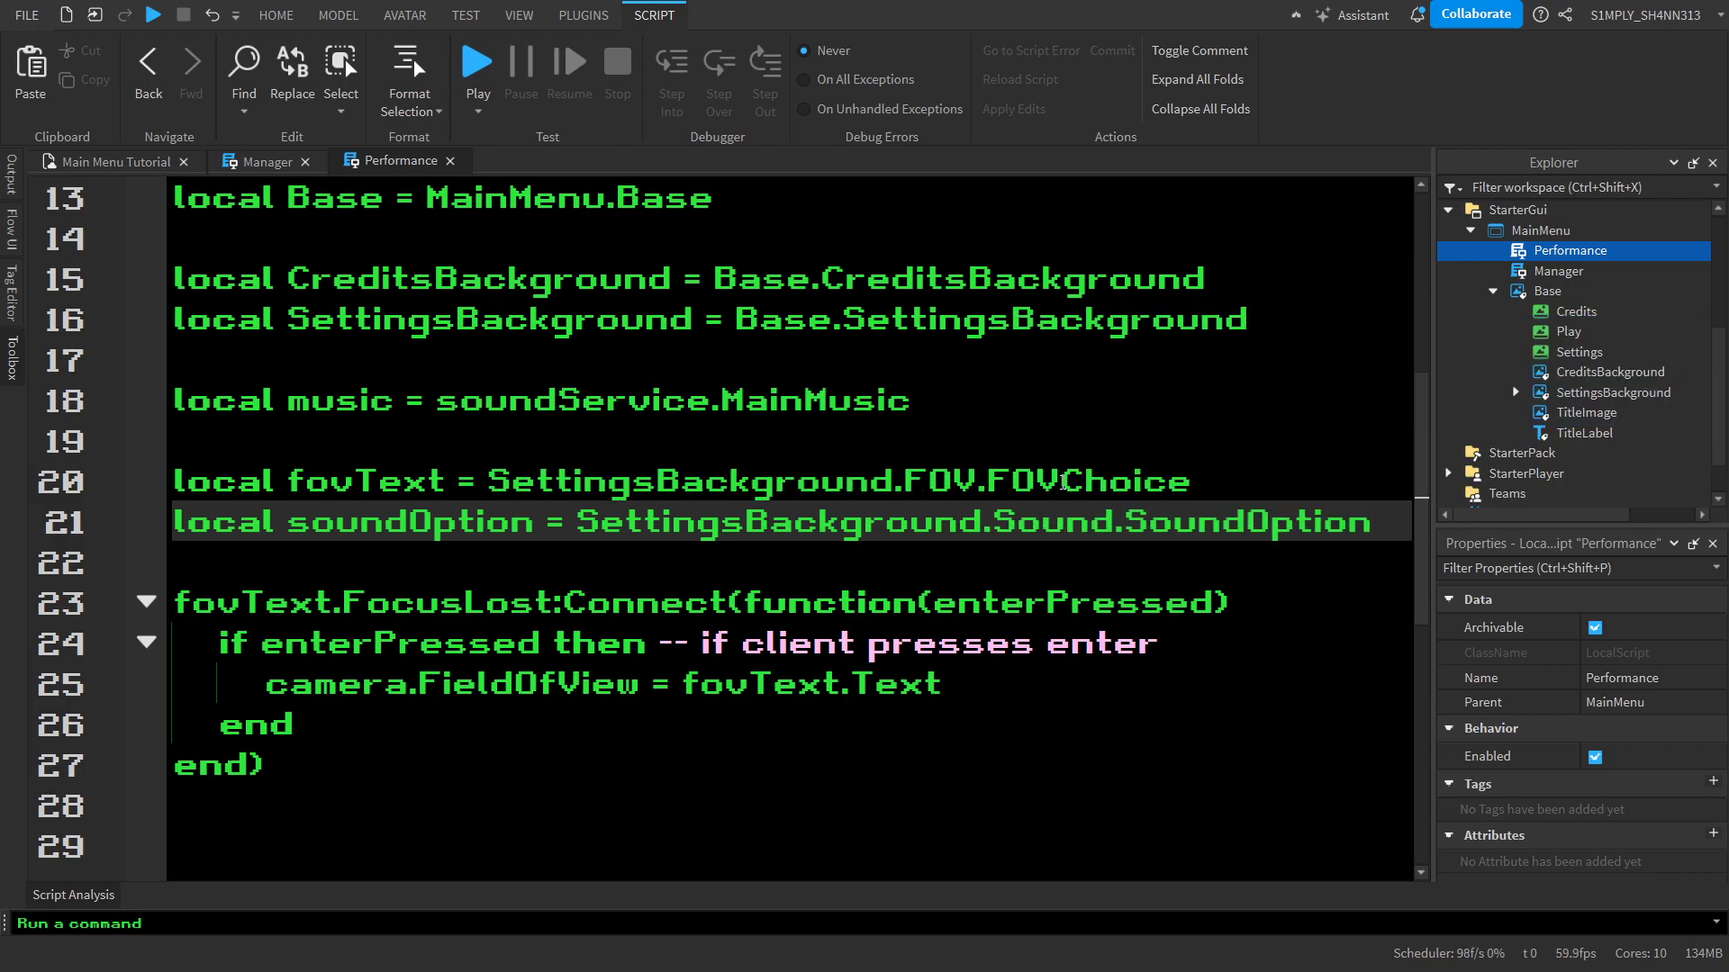
Below the fovText handler, connect an empty function to soundOption.MouseButton1Click
{"action": "scroll", "coordinate": [857, 598], "scroll_direction": "down", "scroll_amount": 4}
{"action": "left_click", "coordinate": [857, 599]}
{"action": "scroll", "coordinate": [857, 598], "scroll_direction": "up", "scroll_amount": 2}
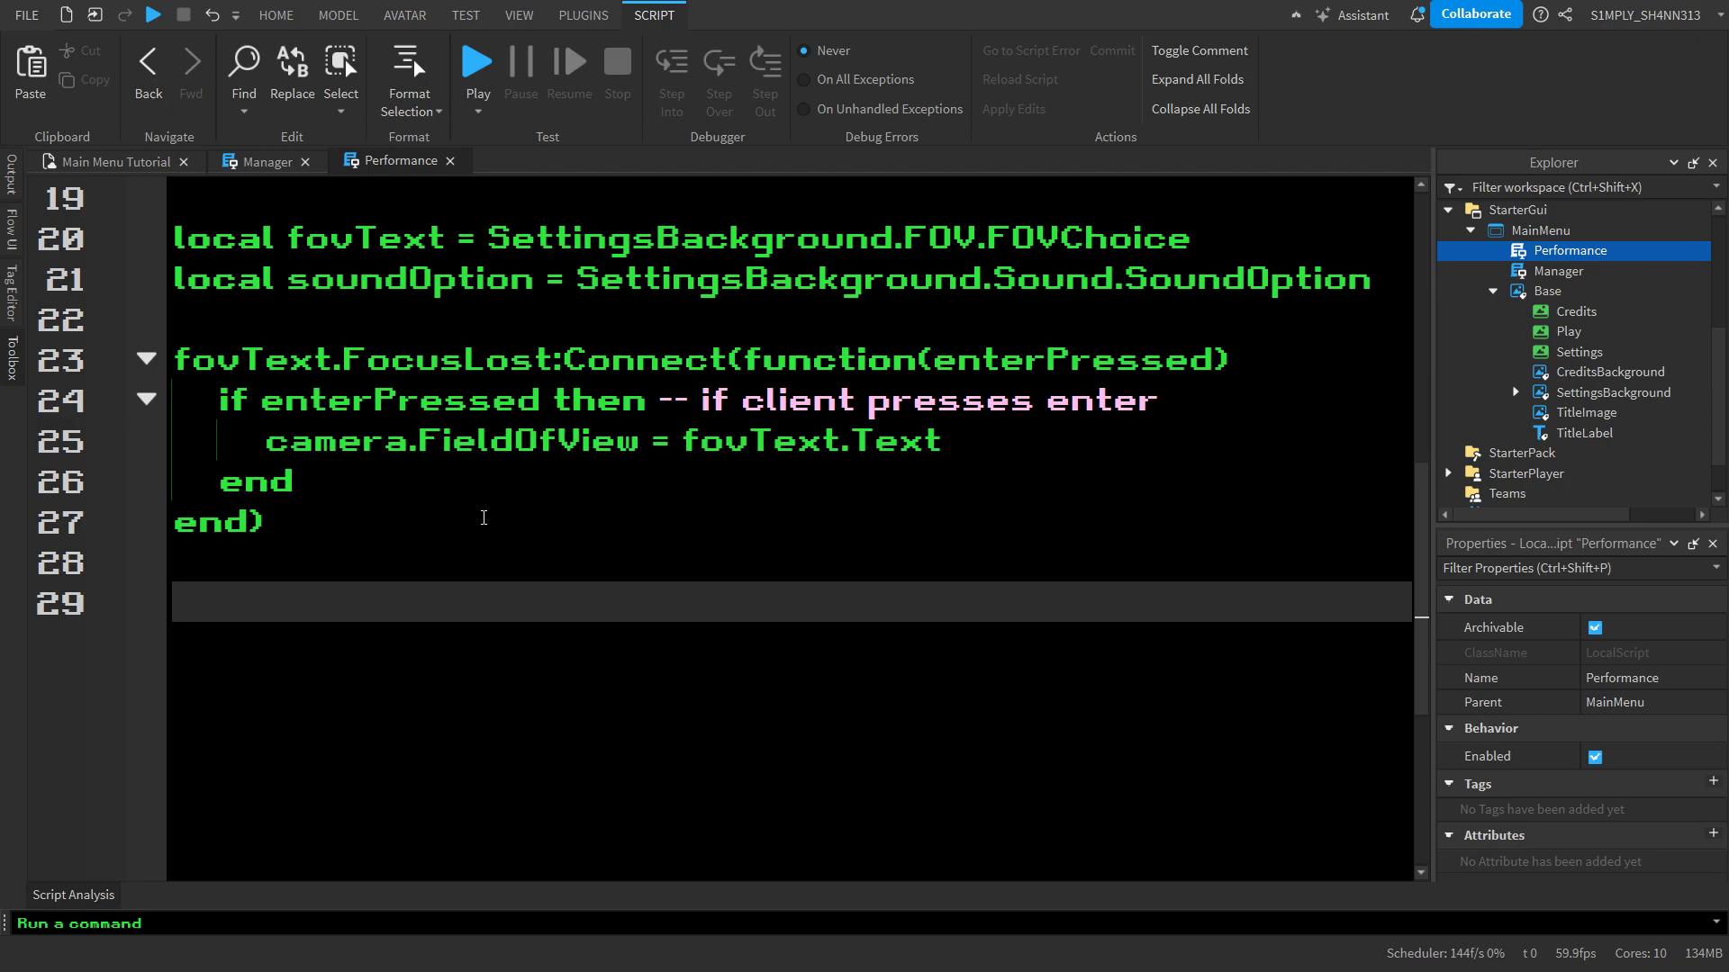
{"action": "left_click_drag", "start_coordinate": [483, 518], "coordinate": [173, 360]}
{"action": "left_click", "coordinate": [462, 734]}
{"action": "type", "text": "s"}
{"action": "key", "text": "Tab"}
{"action": "key", "text": "ctrl+BackSpace"}
{"action": "type", "text": "sou"}
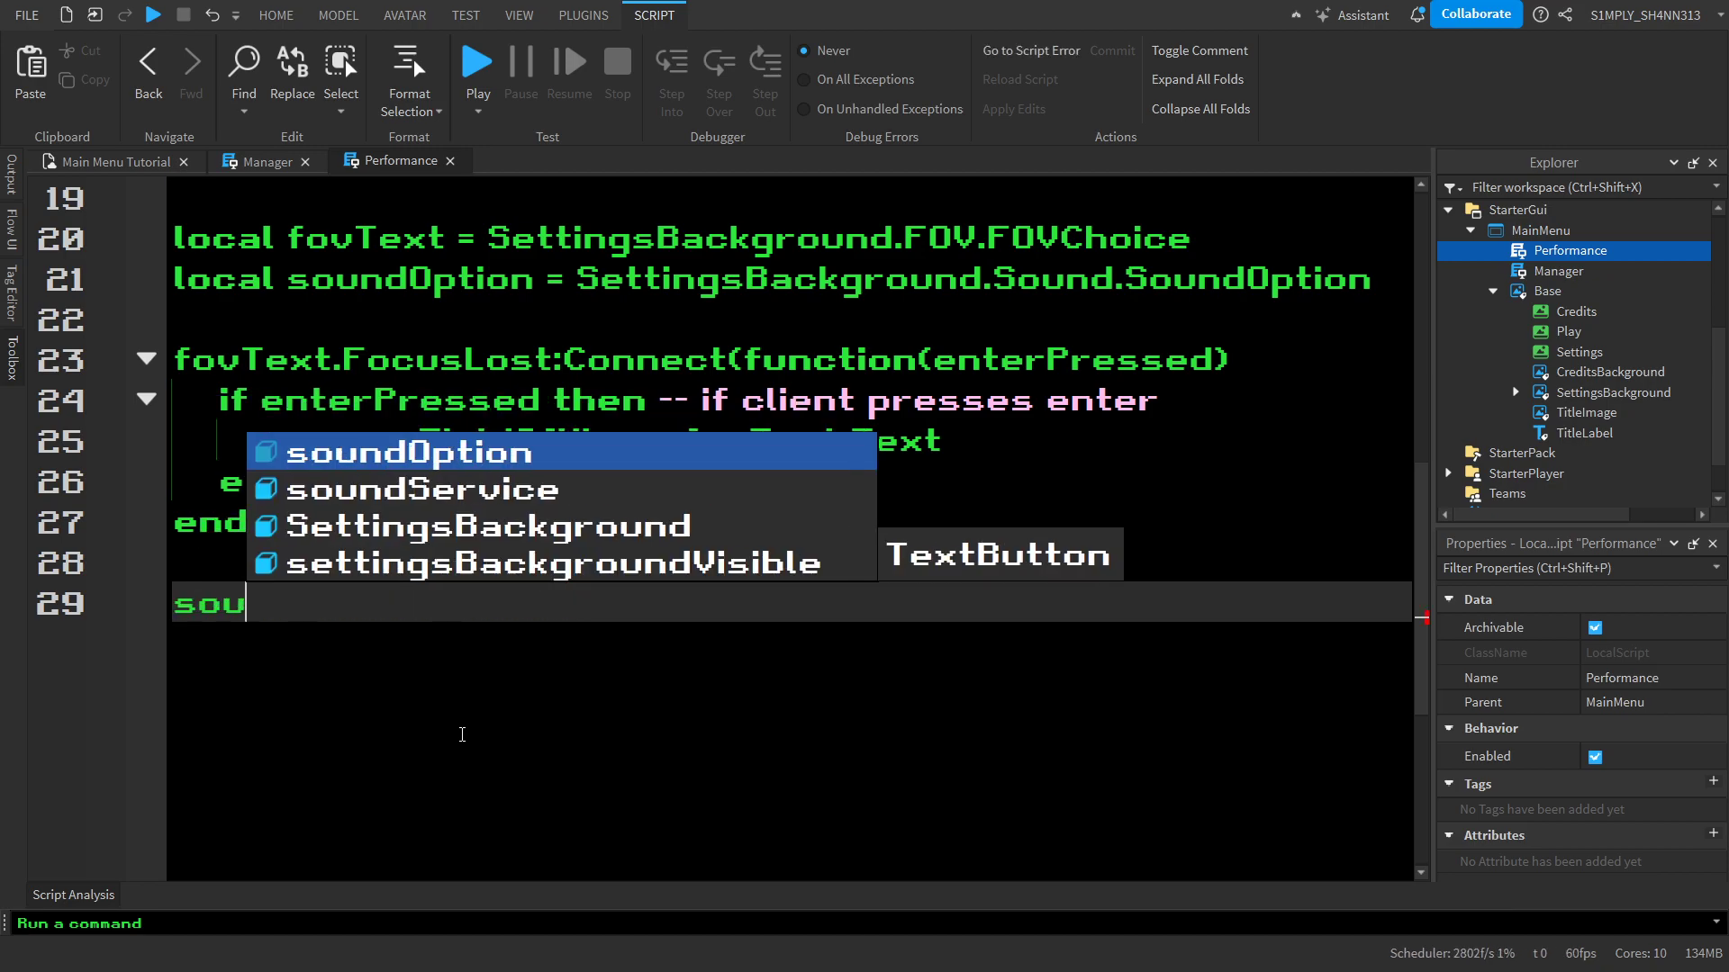
{"action": "key", "text": "Tab"}
{"action": "type", "text": ".M"}
{"action": "key", "text": "Tab"}
{"action": "type", "text": ":Connect("}
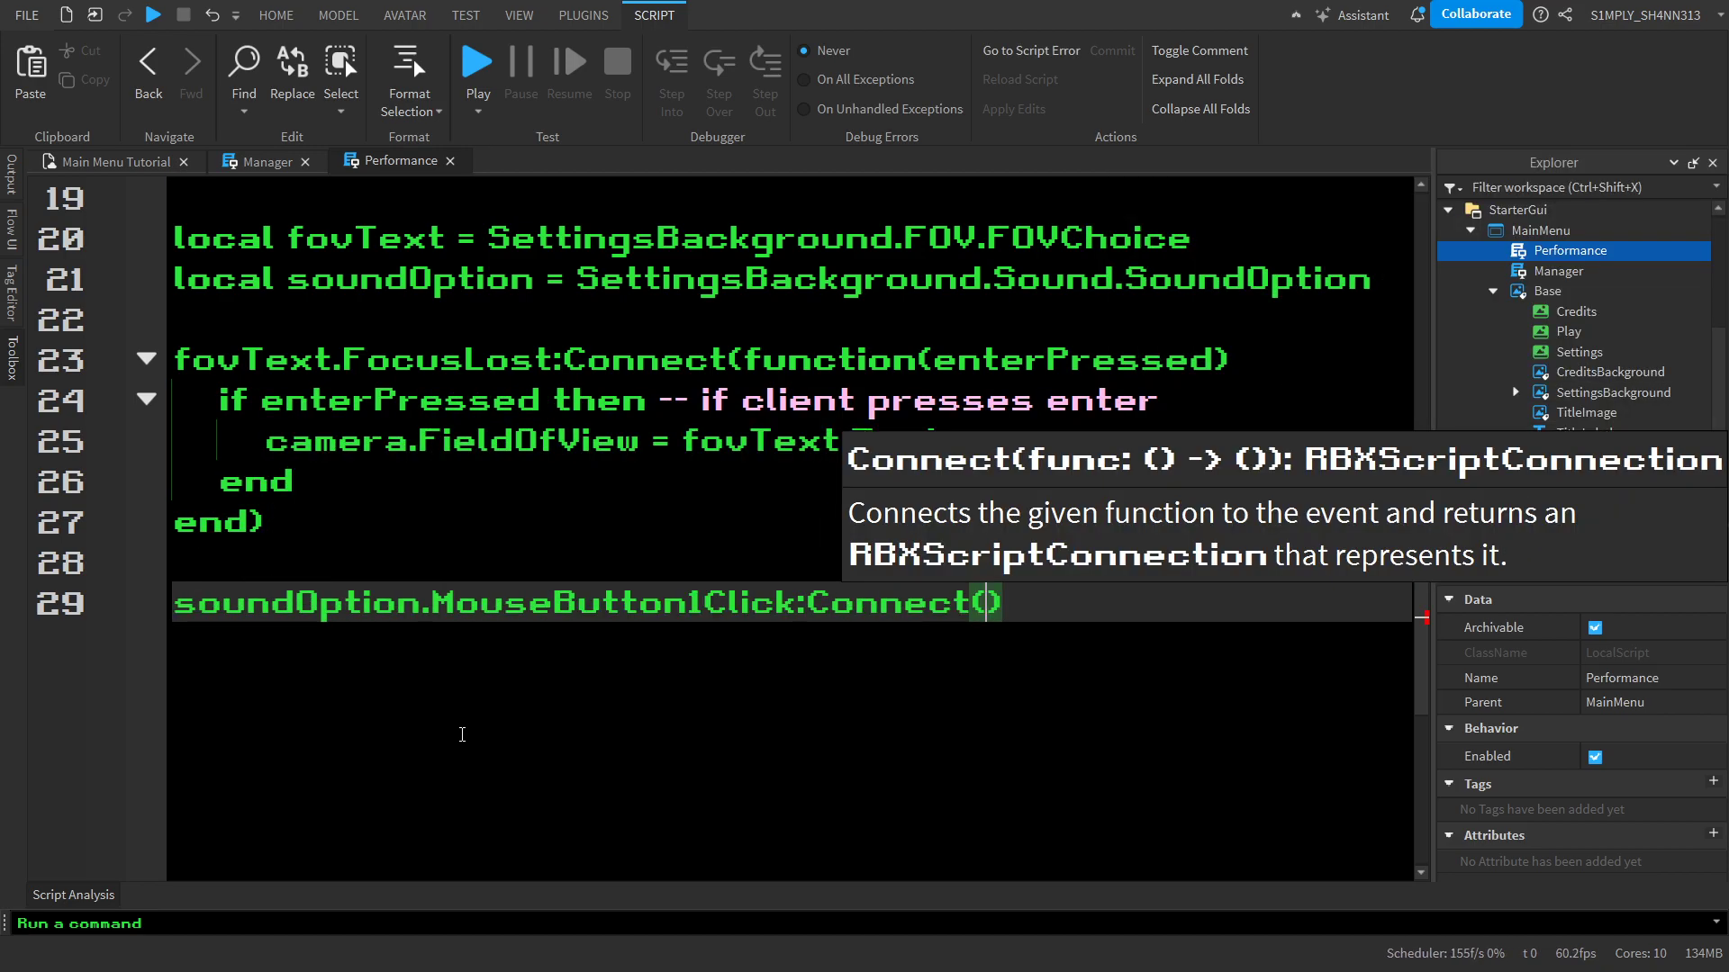
{"action": "type", "text": "function("}
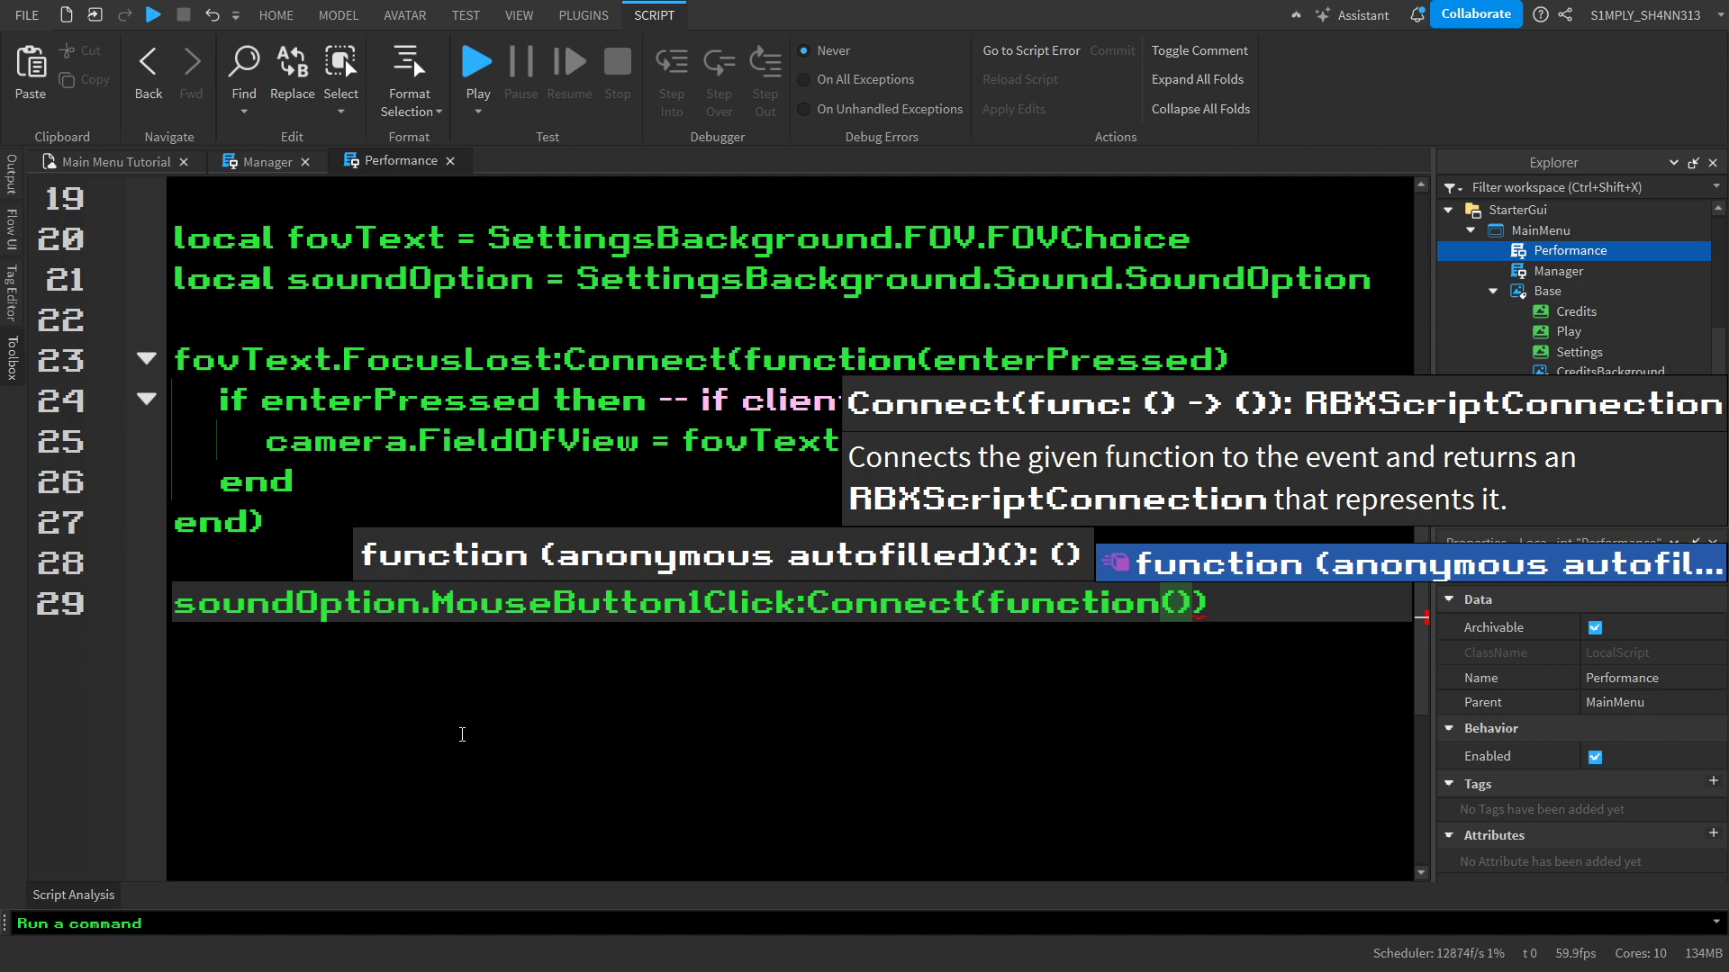
{"action": "type", "text": ")"}
{"action": "key", "text": "Return"}
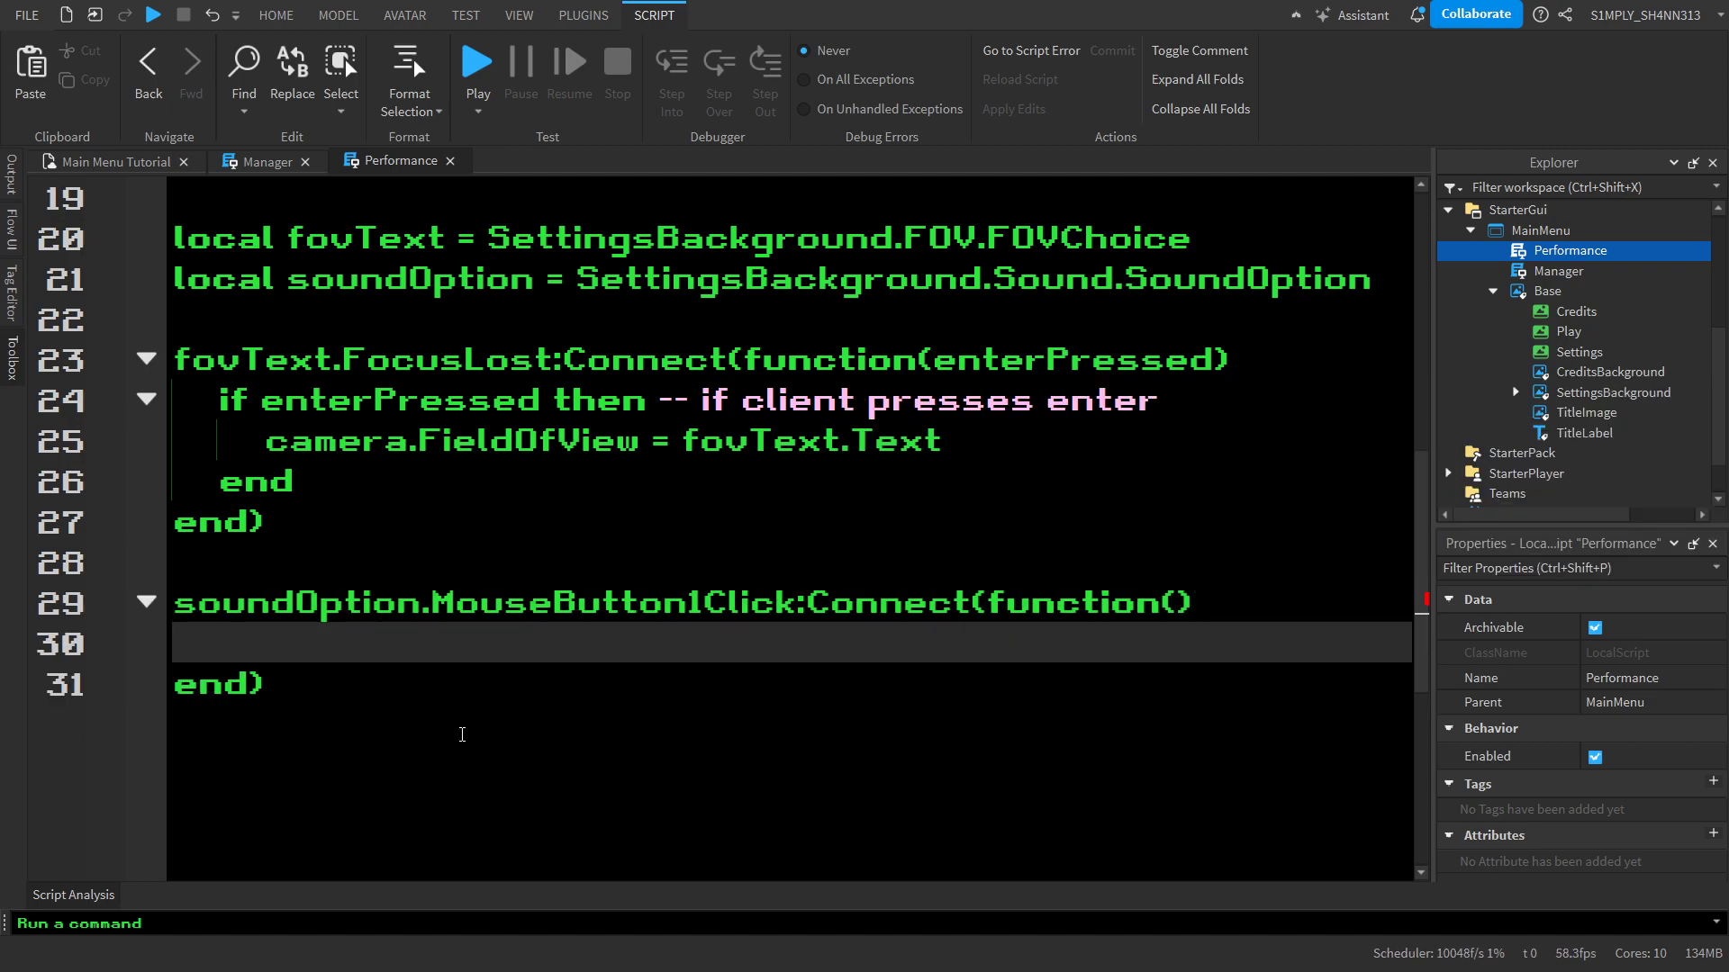
{"action": "type", "text": "if then"}
{"action": "key", "text": "Return"}
{"action": "key", "text": "Left"}
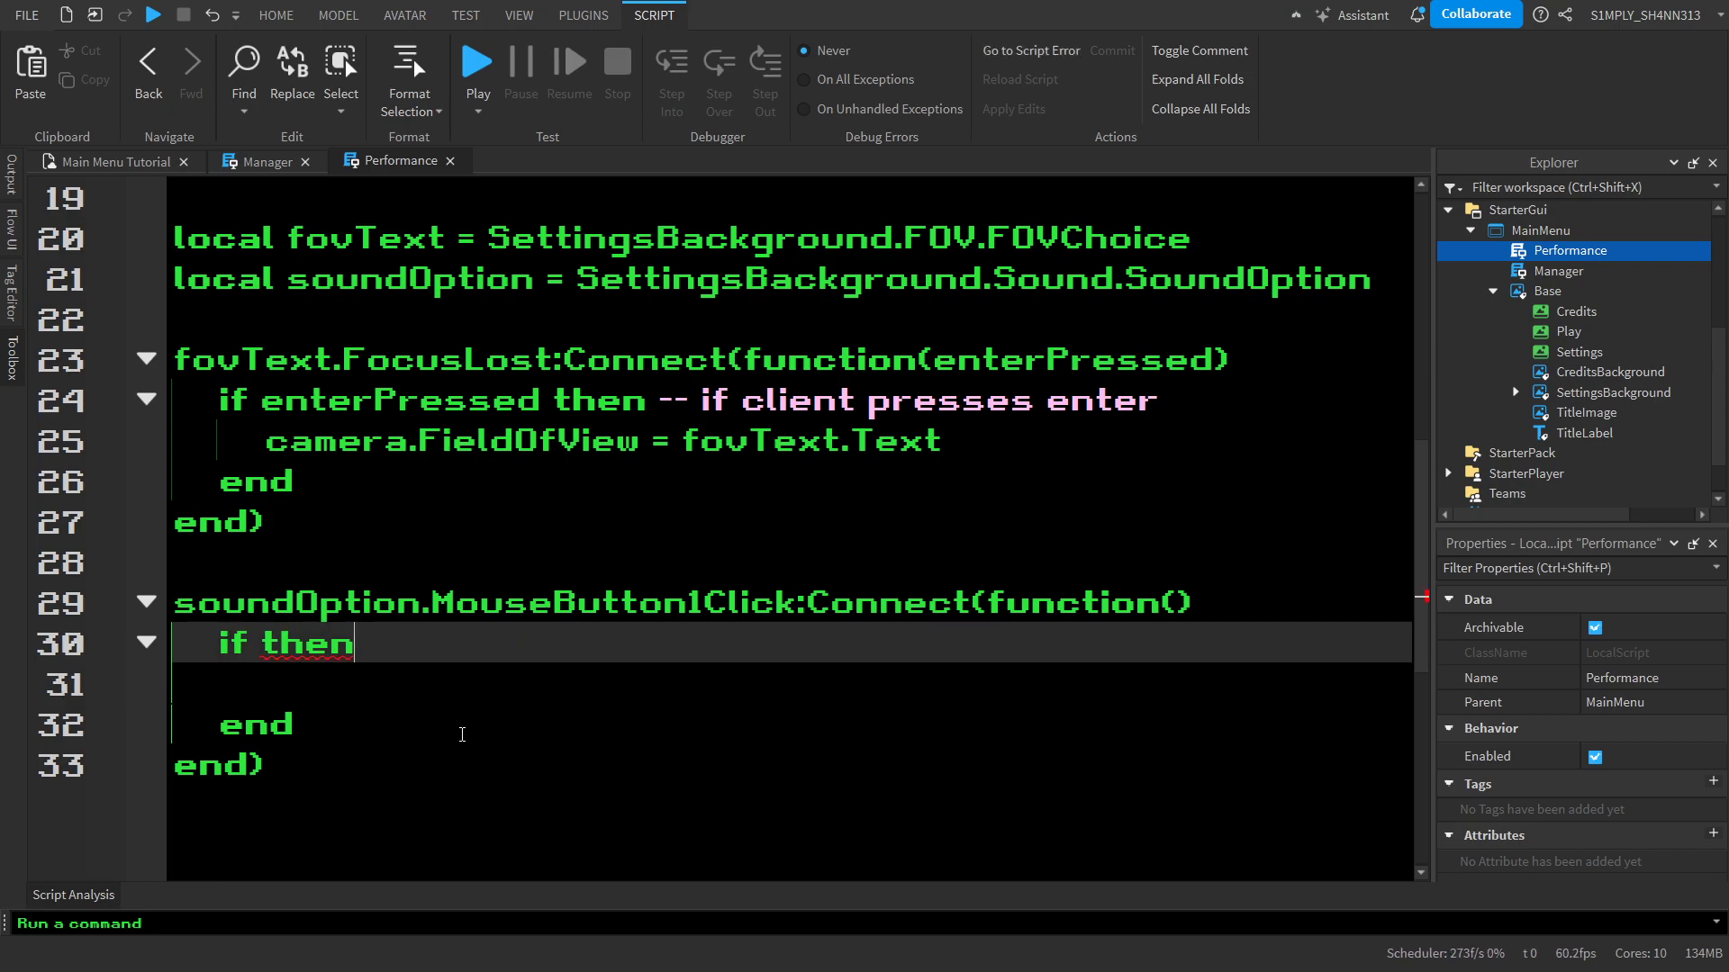
{"action": "key", "text": "ctrl+z"}
{"action": "key", "text": "ctrl+z"}
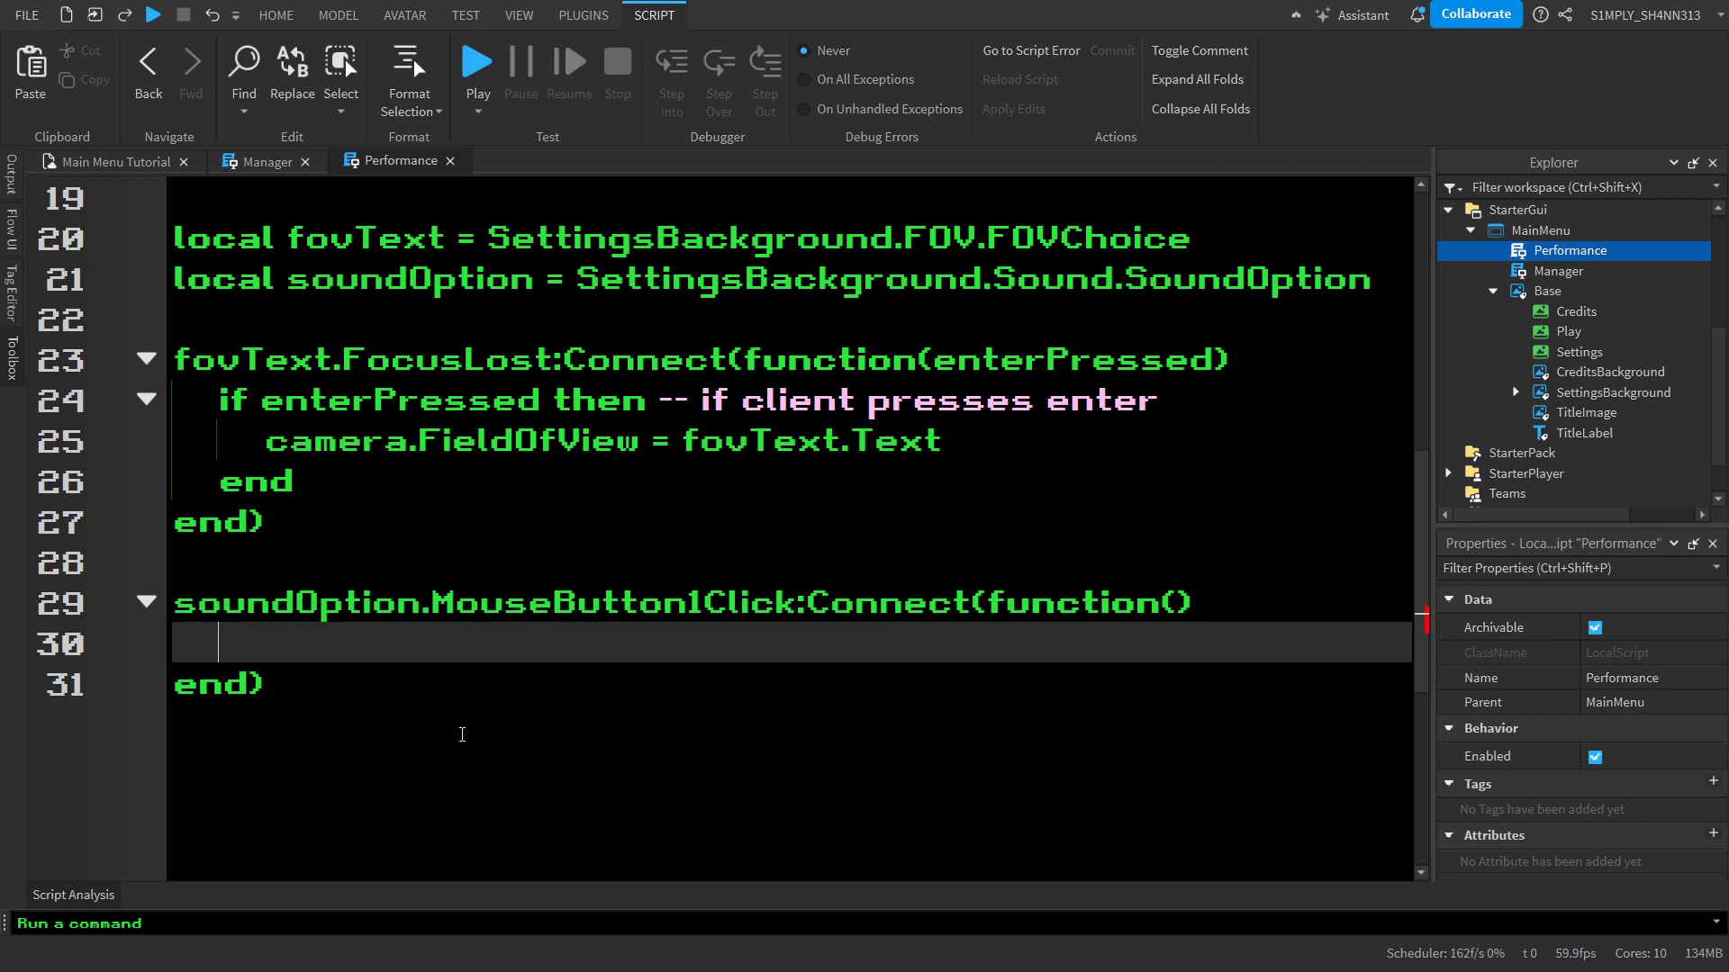
{"action": "type", "text": "i"}
{"action": "key", "text": "BackSpace"}
{"action": "type", "text": "if "}
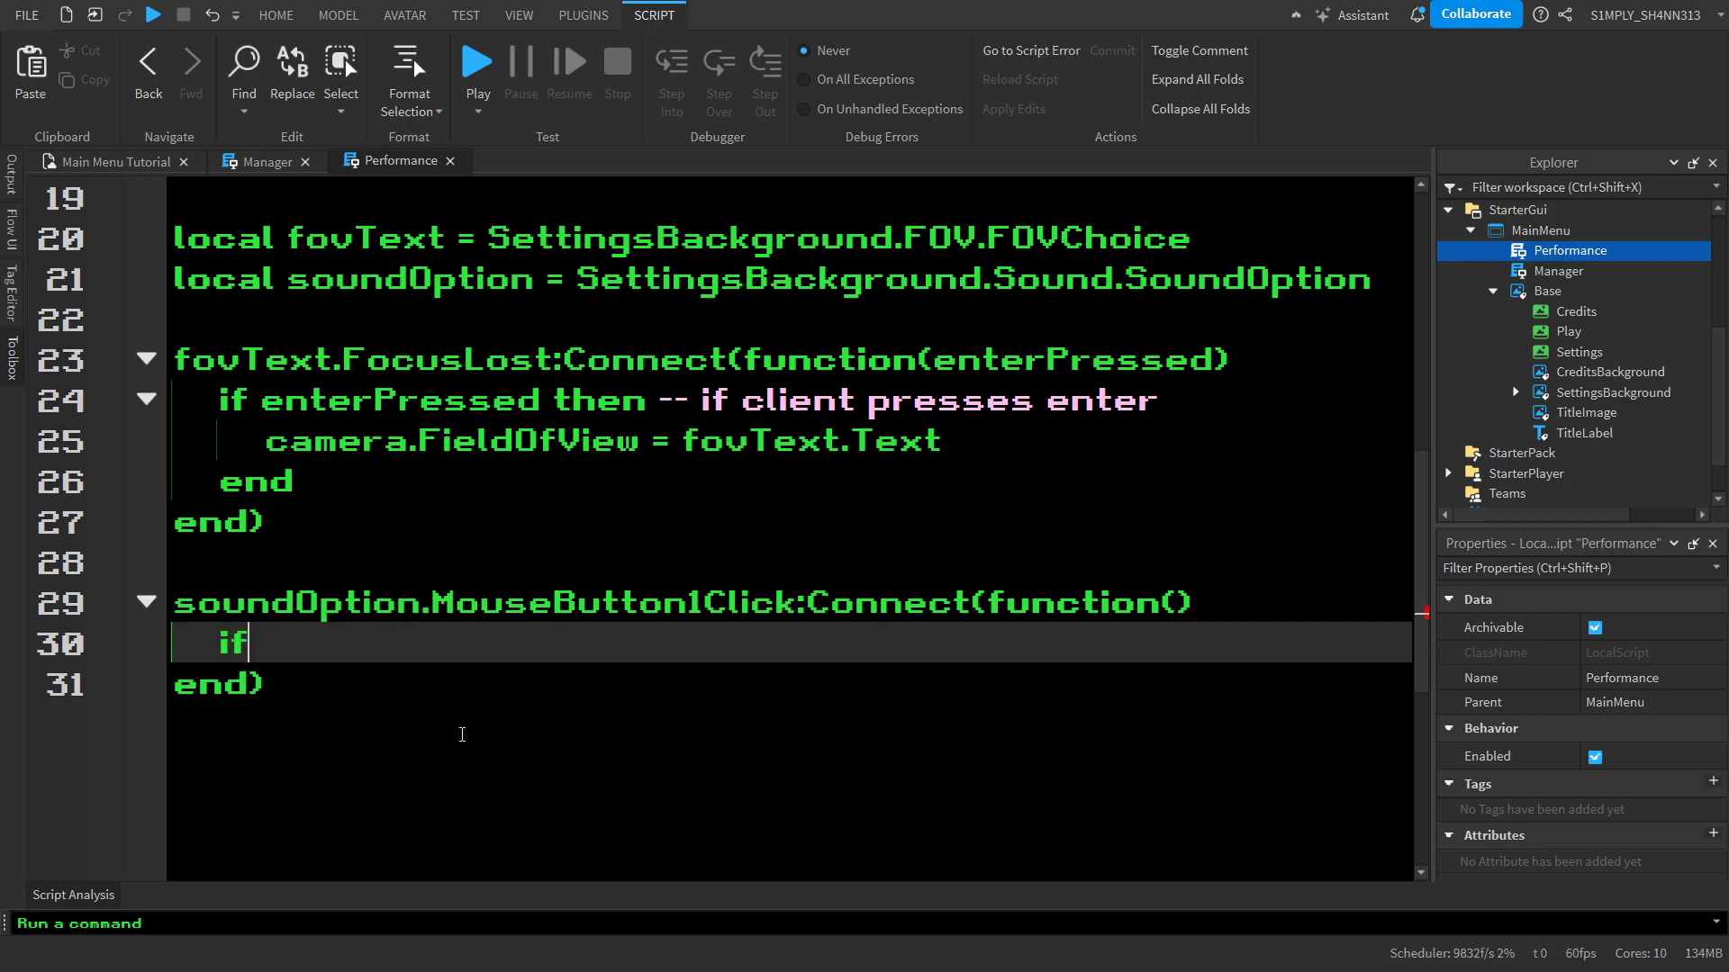
{"action": "type", "text": "play"}
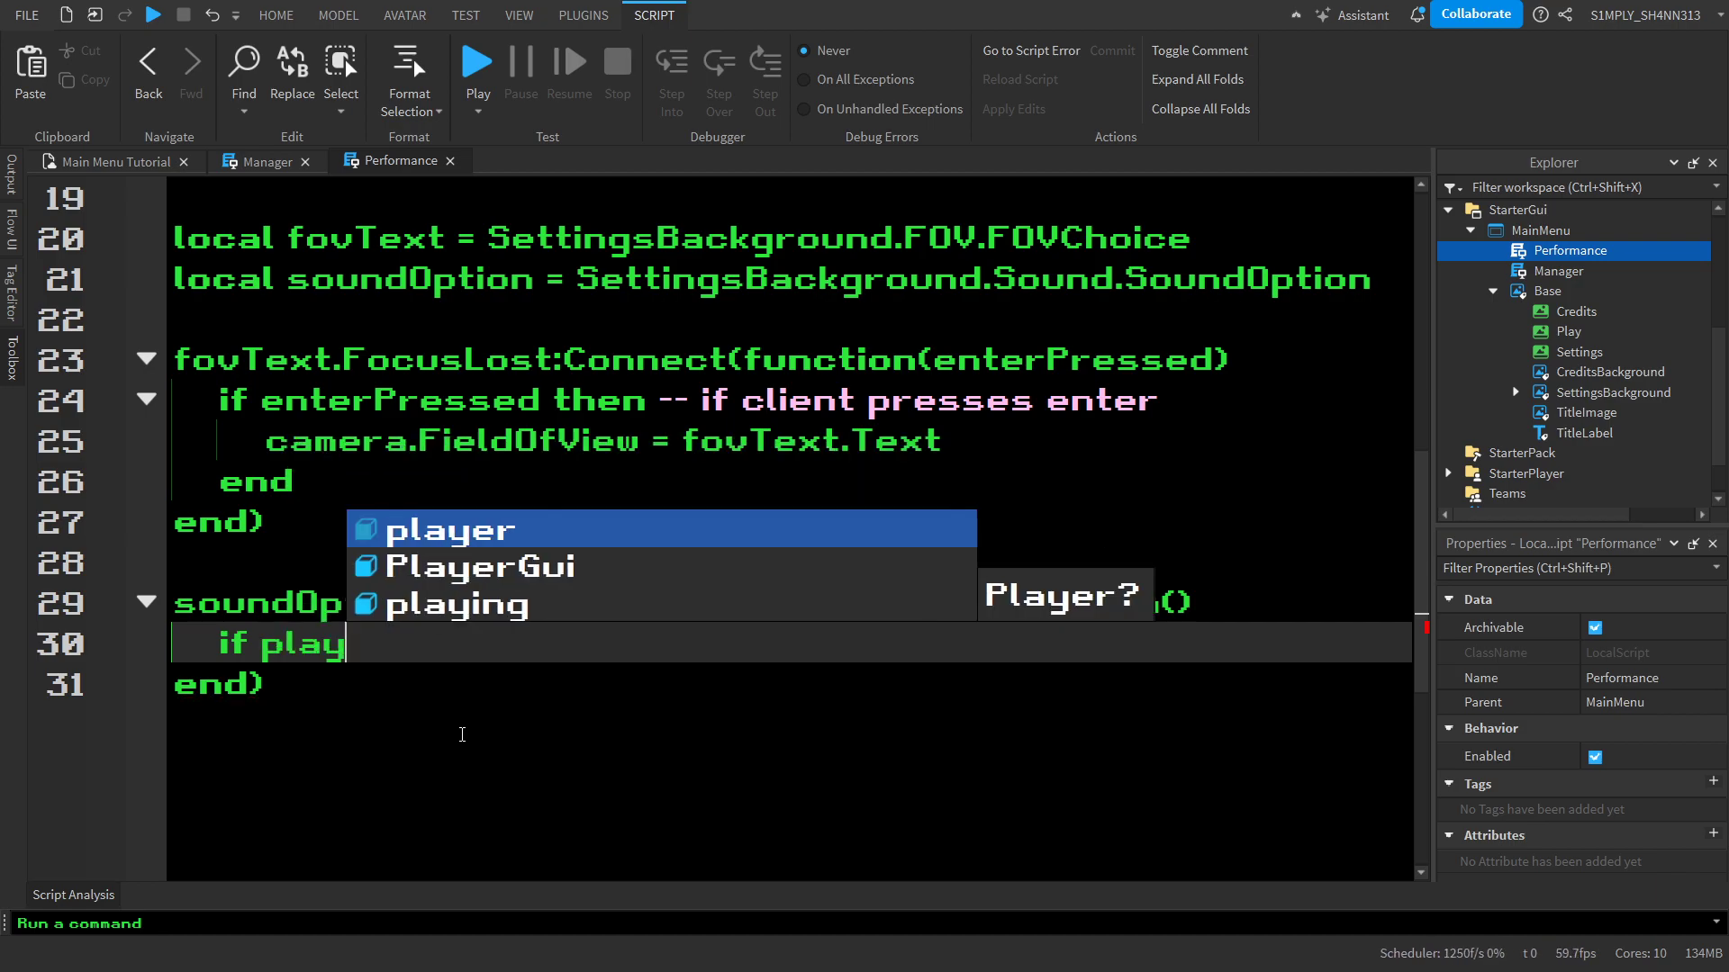
{"action": "type", "text": "ing == true then"}
{"action": "key", "text": "Return"}
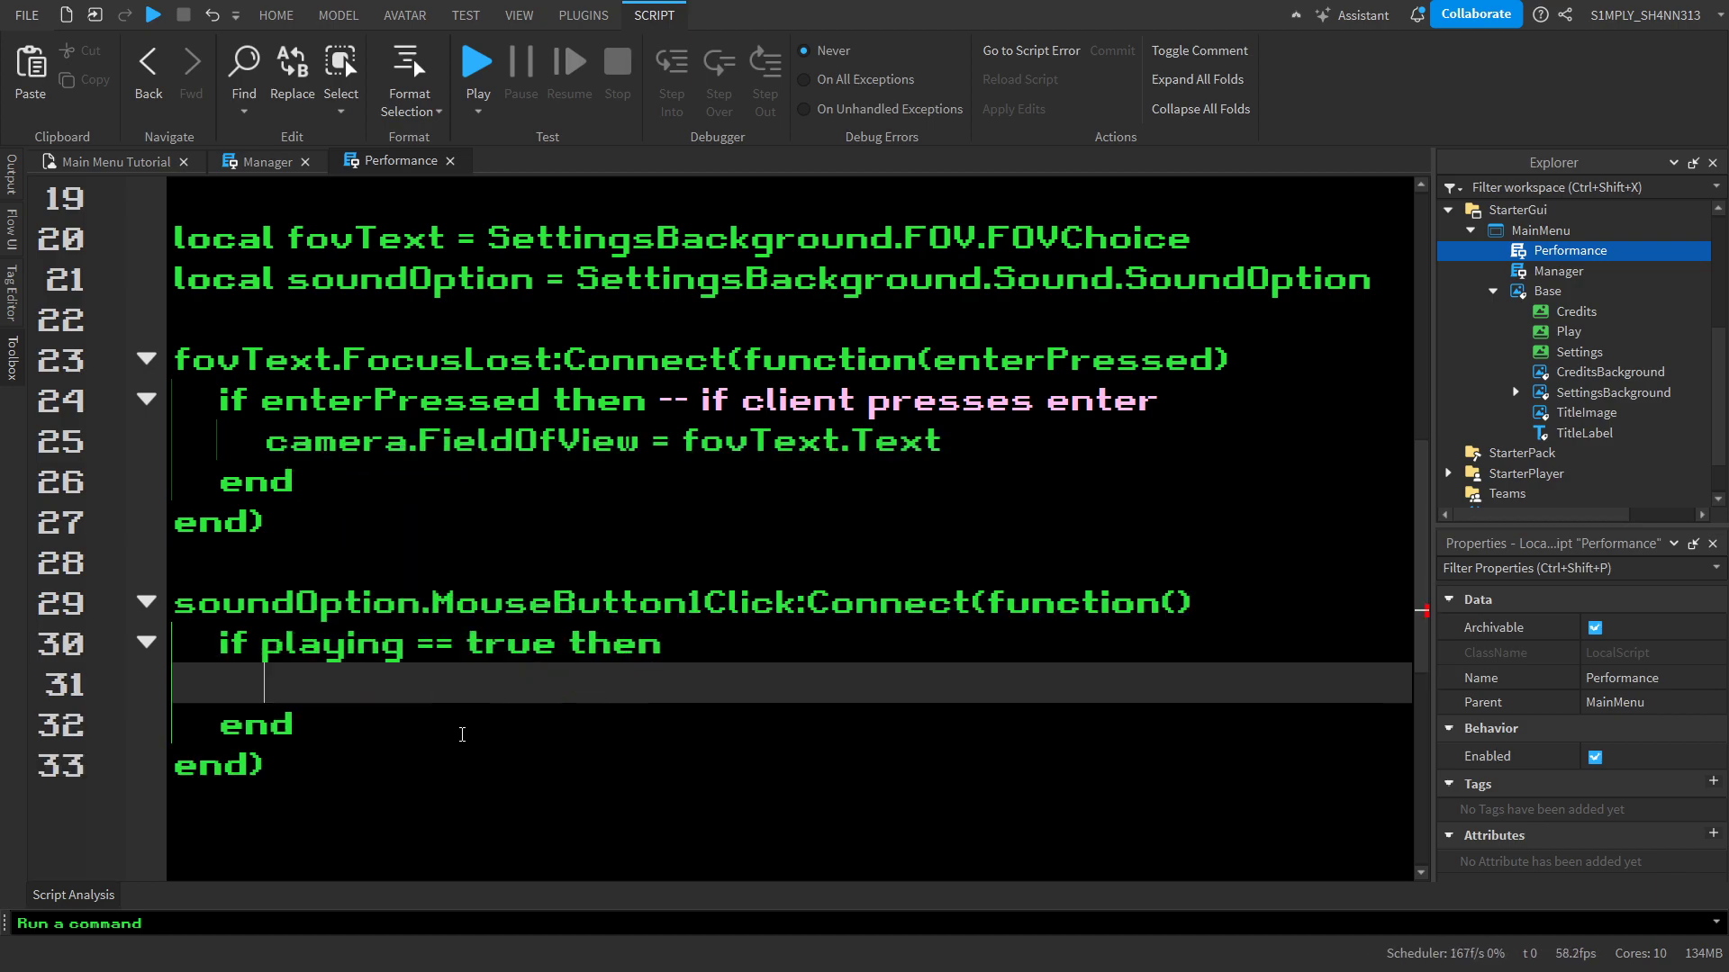
{"action": "key", "text": "ctrl+z"}
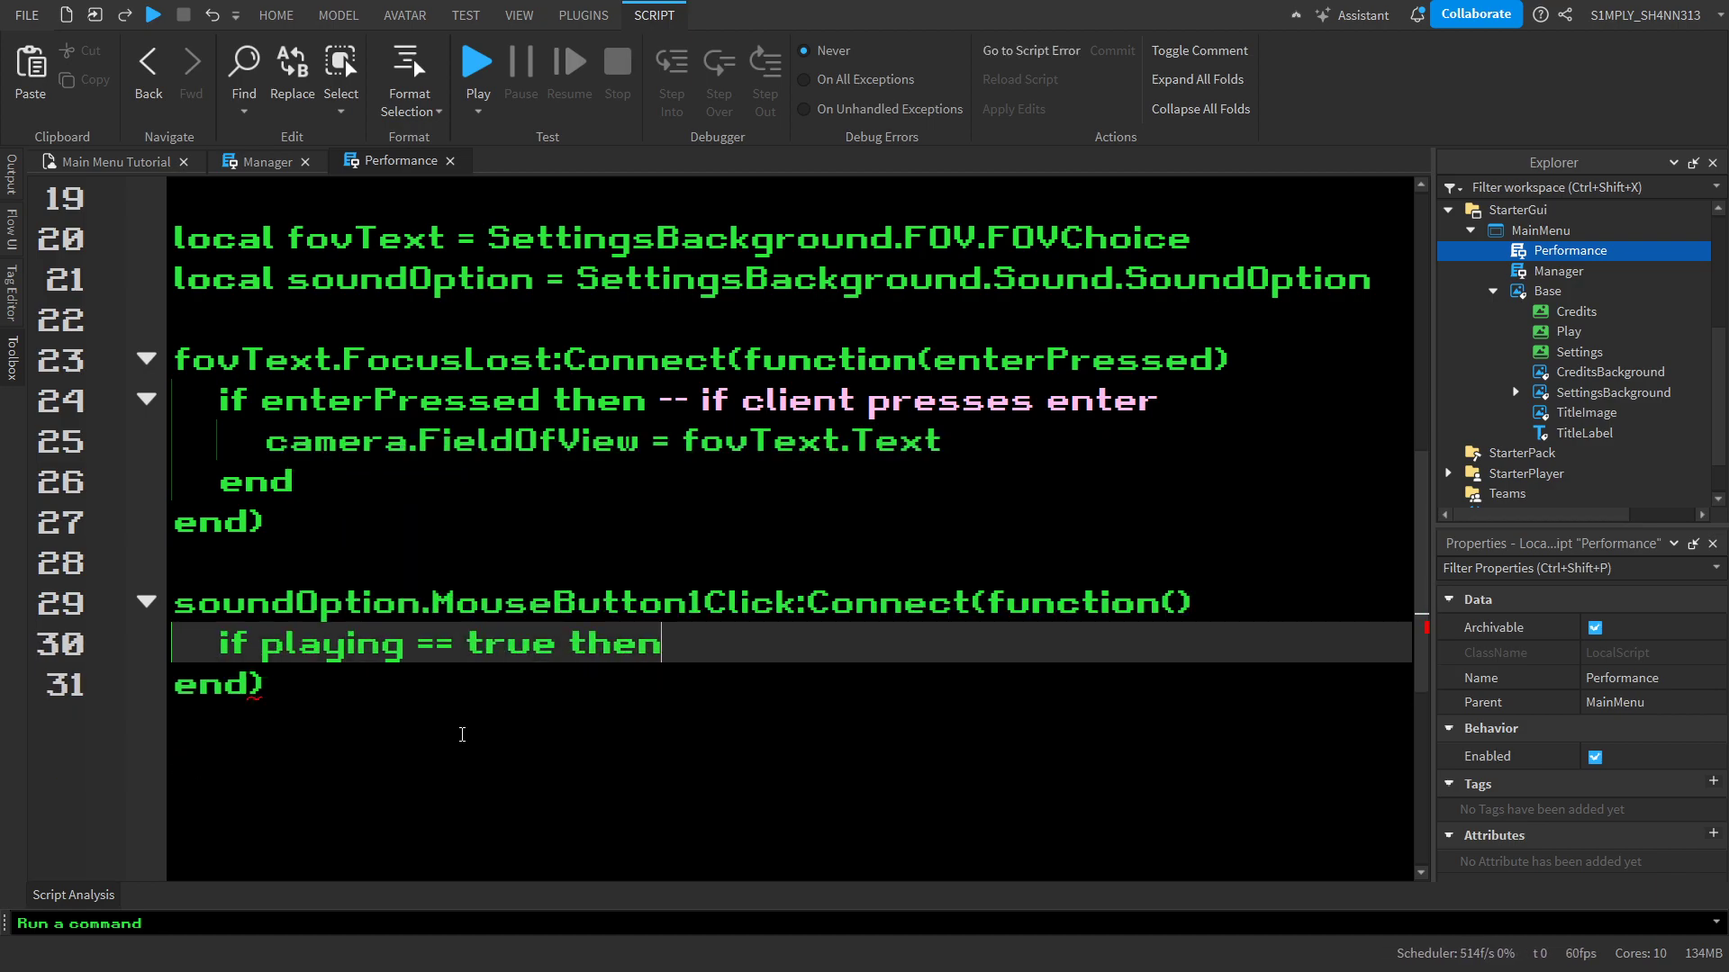
{"action": "key", "text": "ctrl+z"}
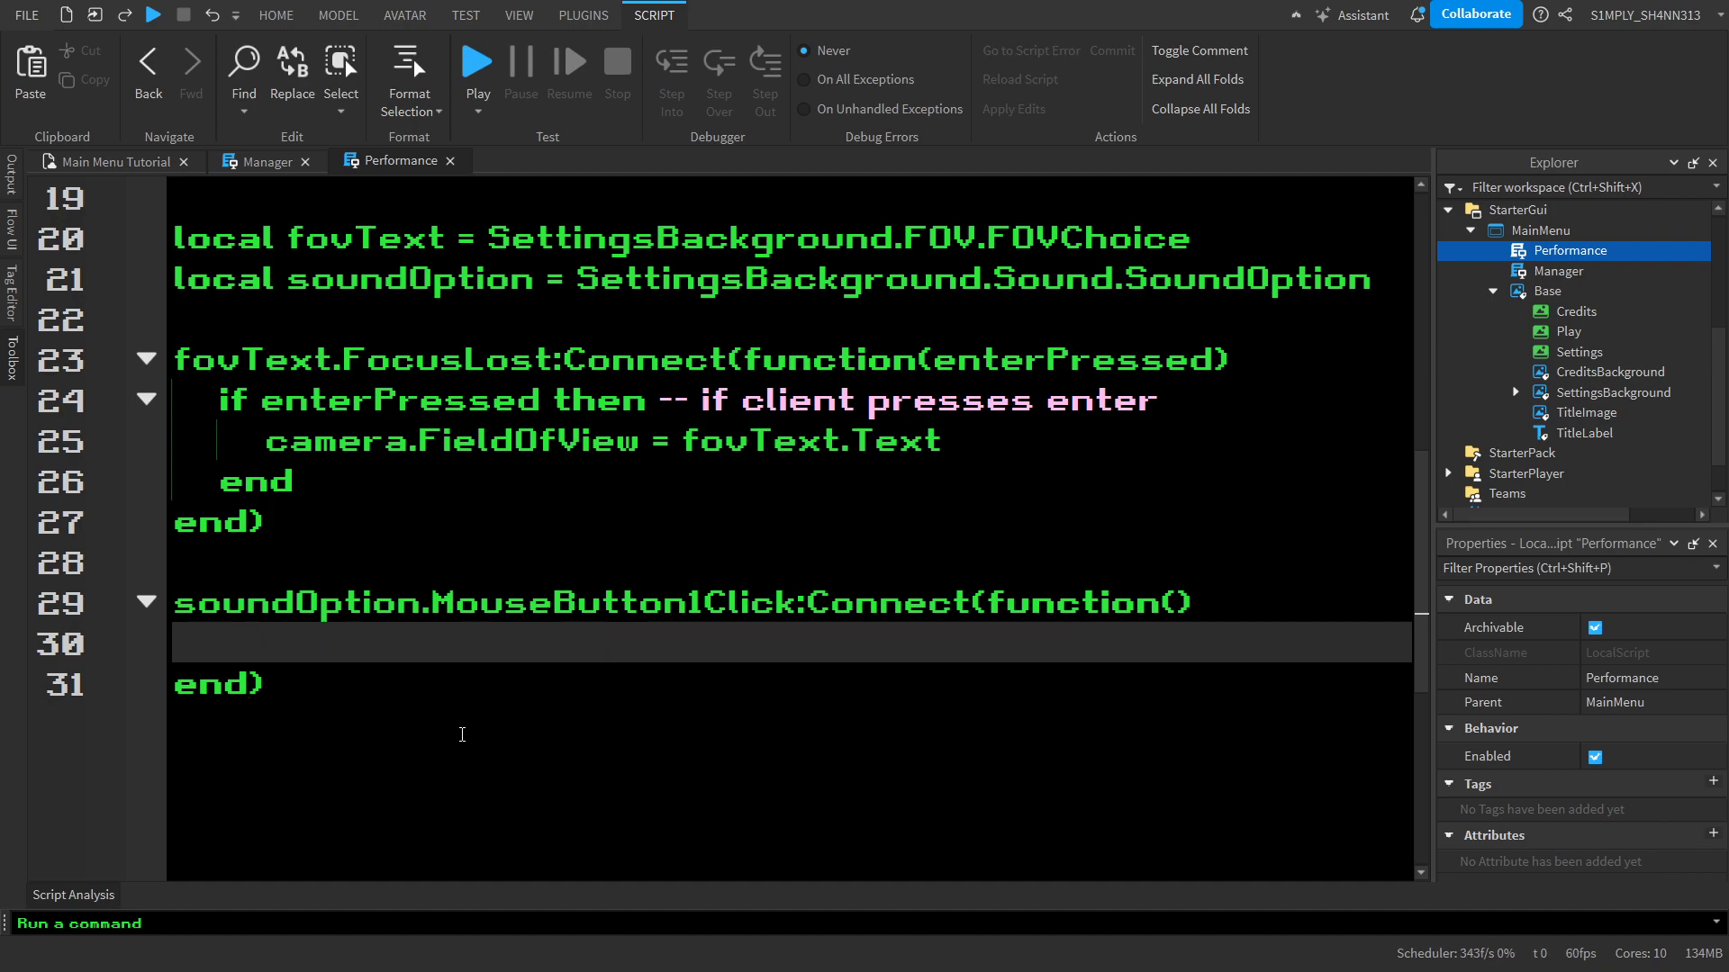
Try a multi-line if block inside the soundOption click function, with playing == true as its first condition
{"action": "type", "text": "if the"}
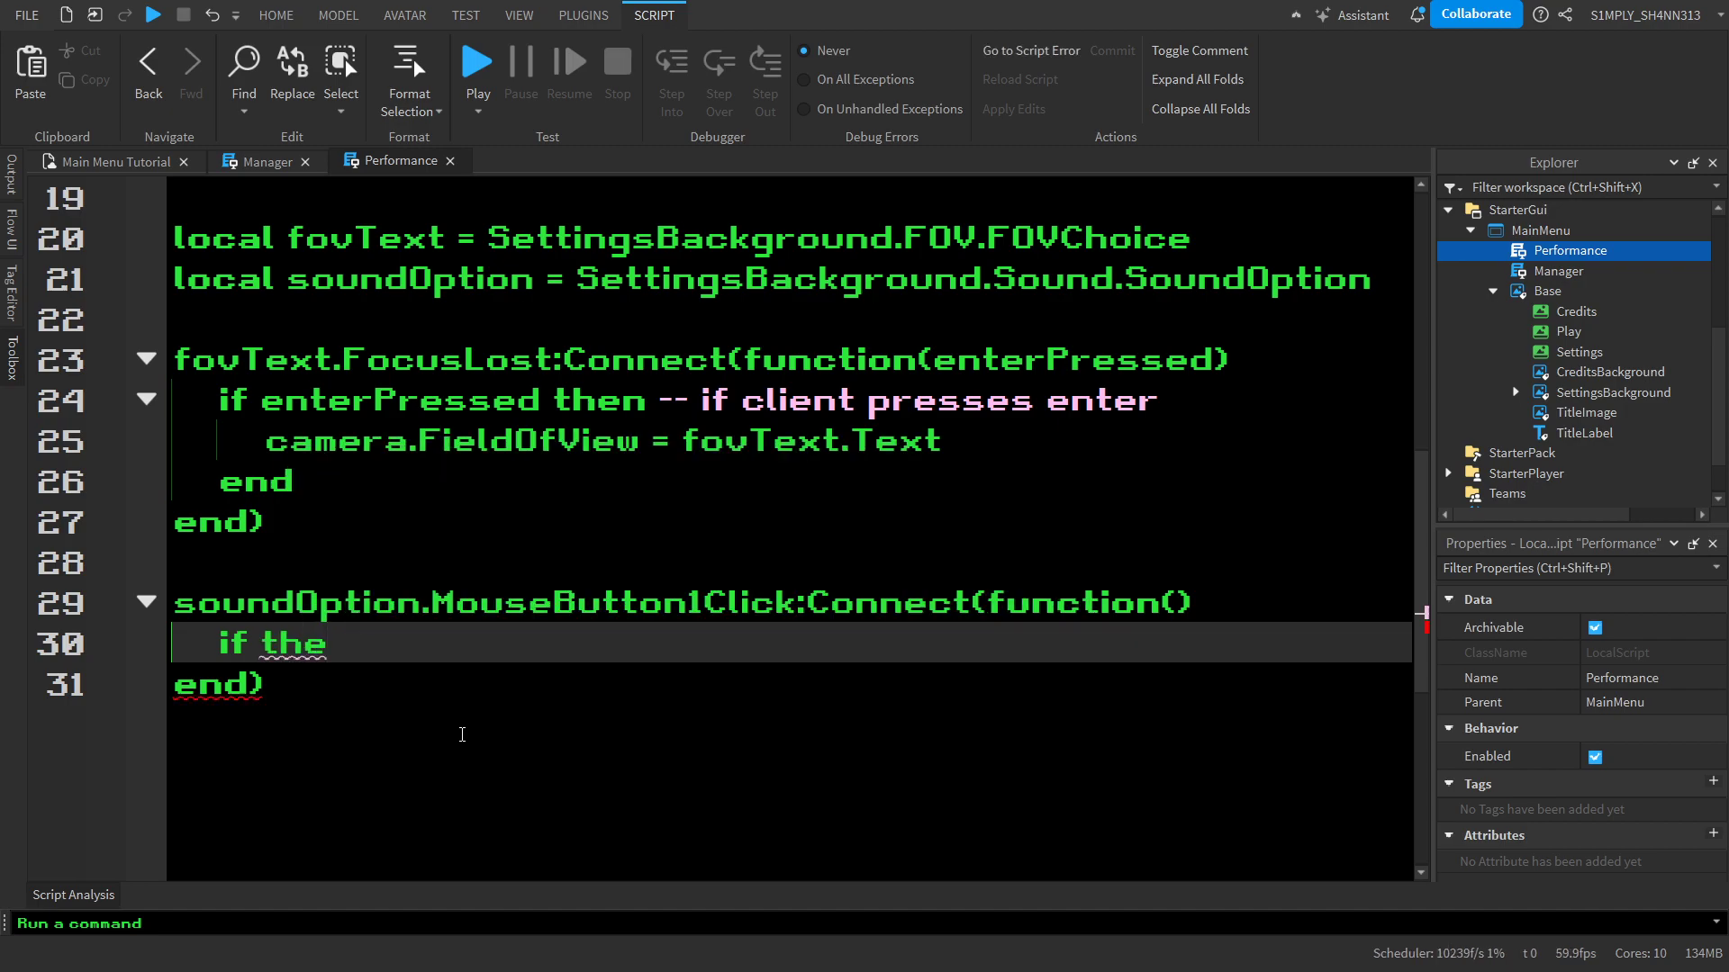
{"action": "type", "text": "n"}
{"action": "key", "text": "Return"}
{"action": "key", "text": "Up"}
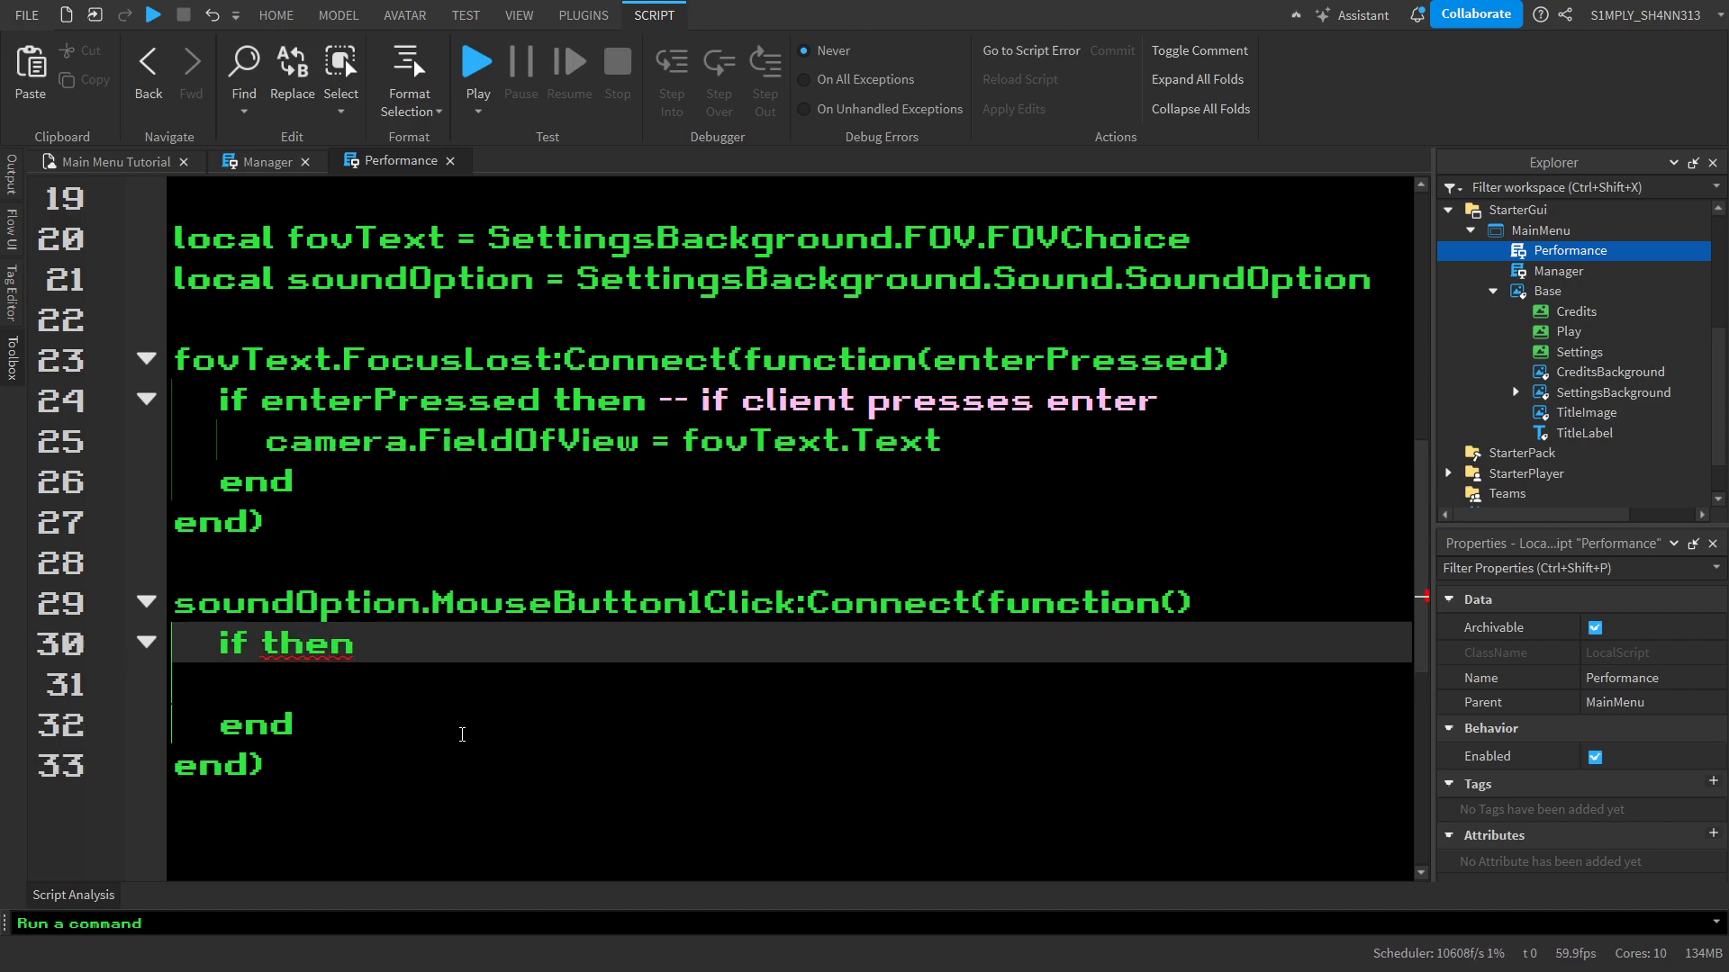
{"action": "key", "text": "Left"}
{"action": "key", "text": "BackSpace"}
{"action": "key", "text": "Return"}
{"action": "key", "text": "Return"}
{"action": "key", "text": "Up"}
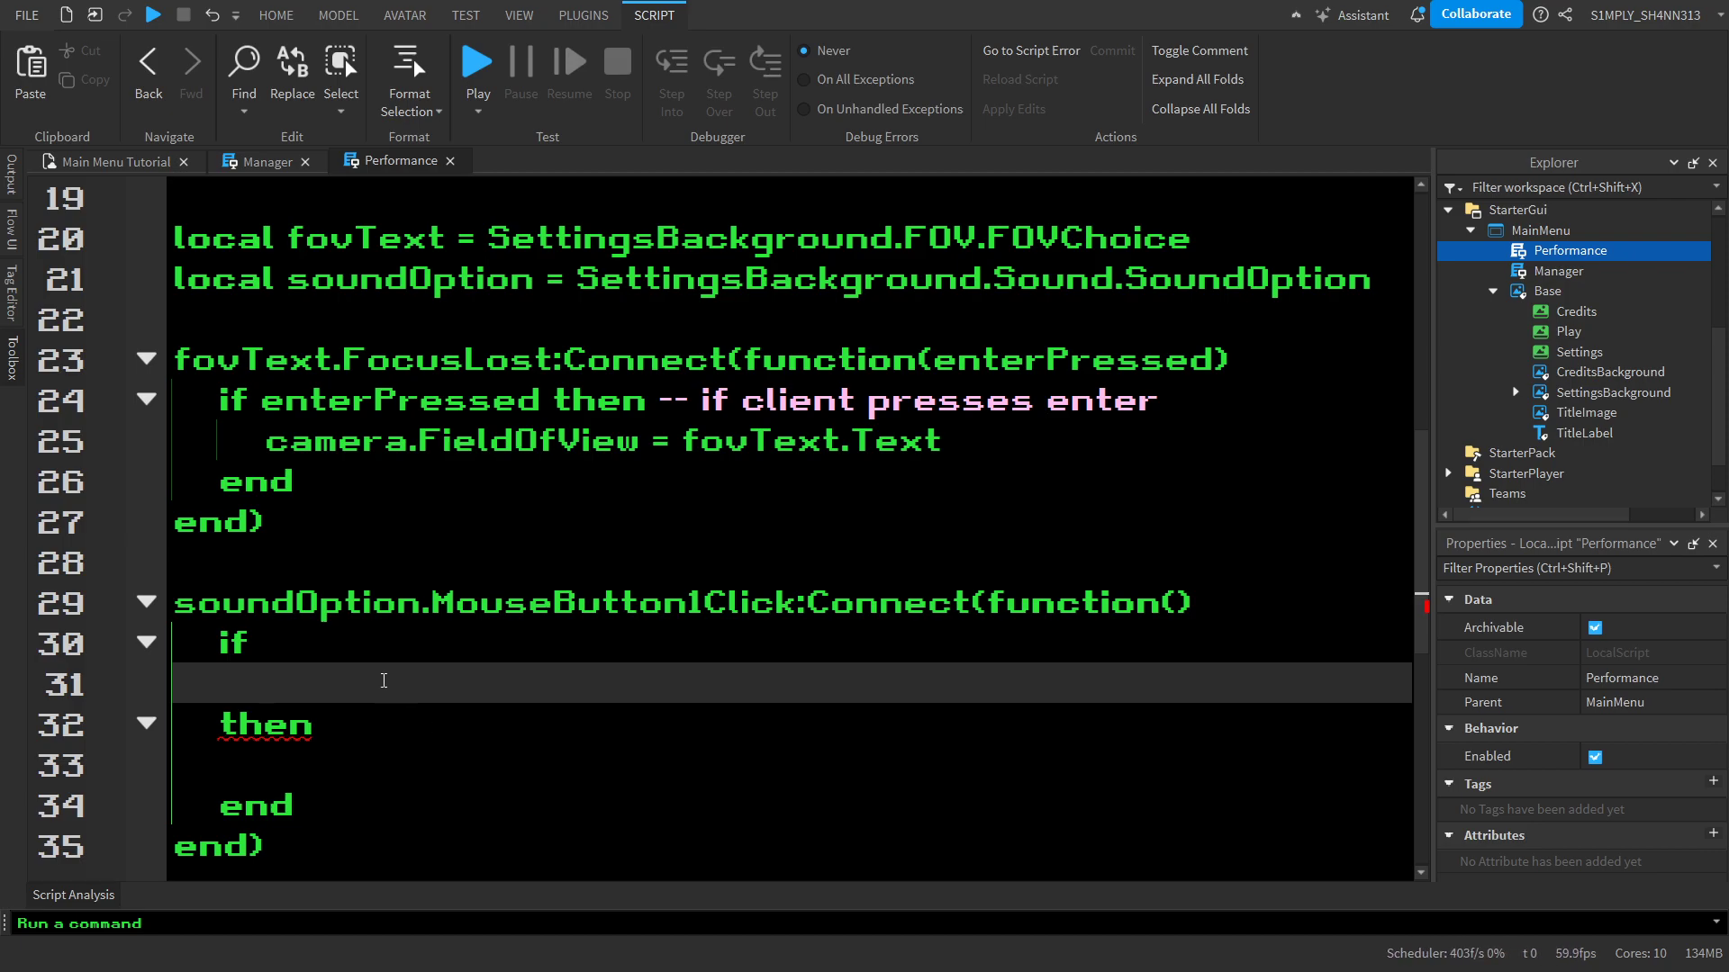
{"action": "type", "text": "pl"}
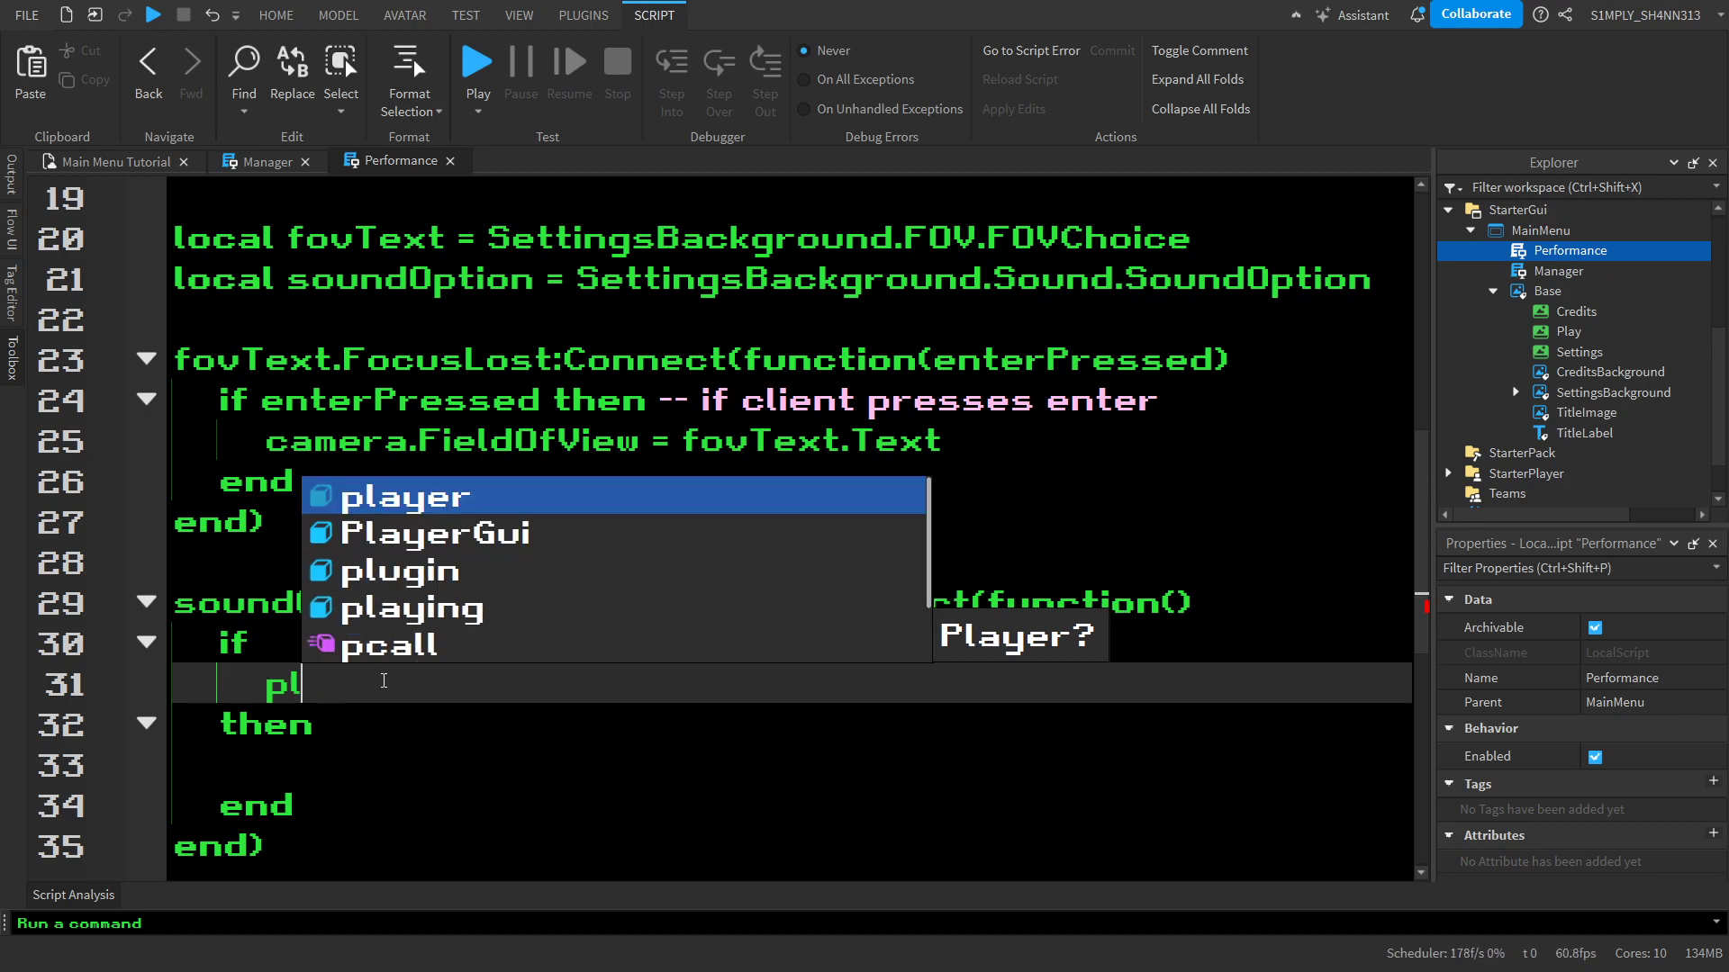
{"action": "type", "text": "aying == tru"}
{"action": "key", "text": "BackSpace"}
{"action": "key", "text": "BackSpace"}
{"action": "key", "text": "BackSpace"}
{"action": "key", "text": "BackSpace"}
{"action": "type", "text": "= true"}
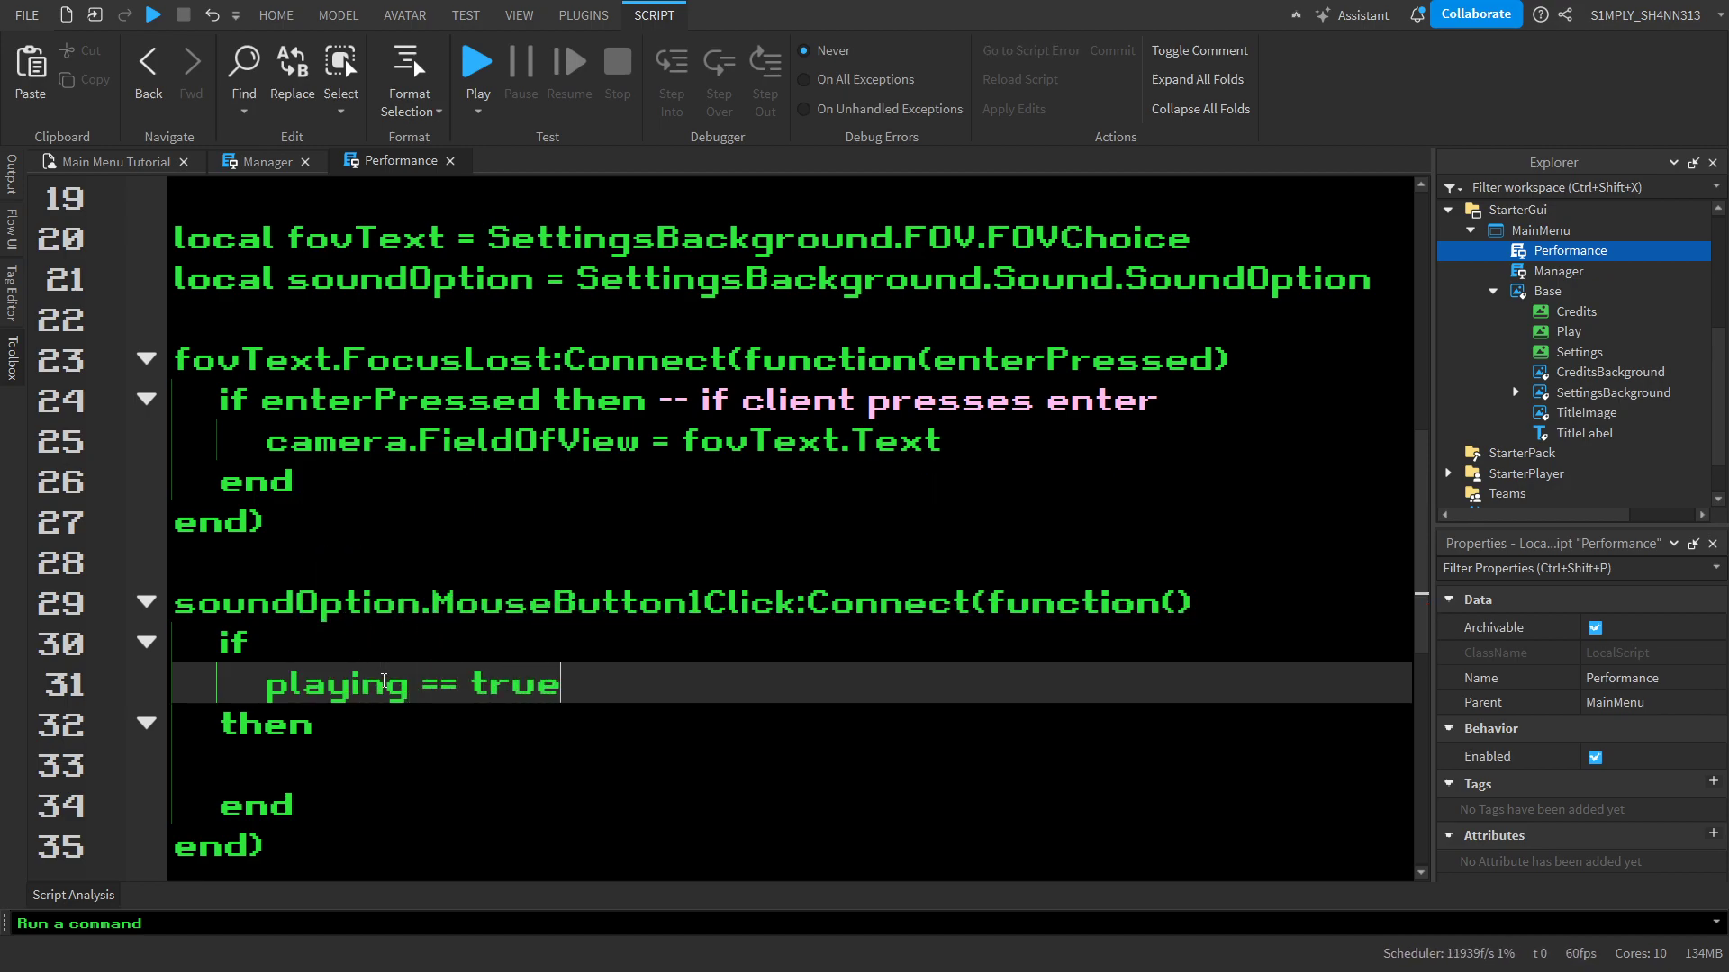
Add the condition and music.Playing == true on its own line of the multi-line if statement
{"action": "key", "text": "Return"}
{"action": "type", "text": "and "}
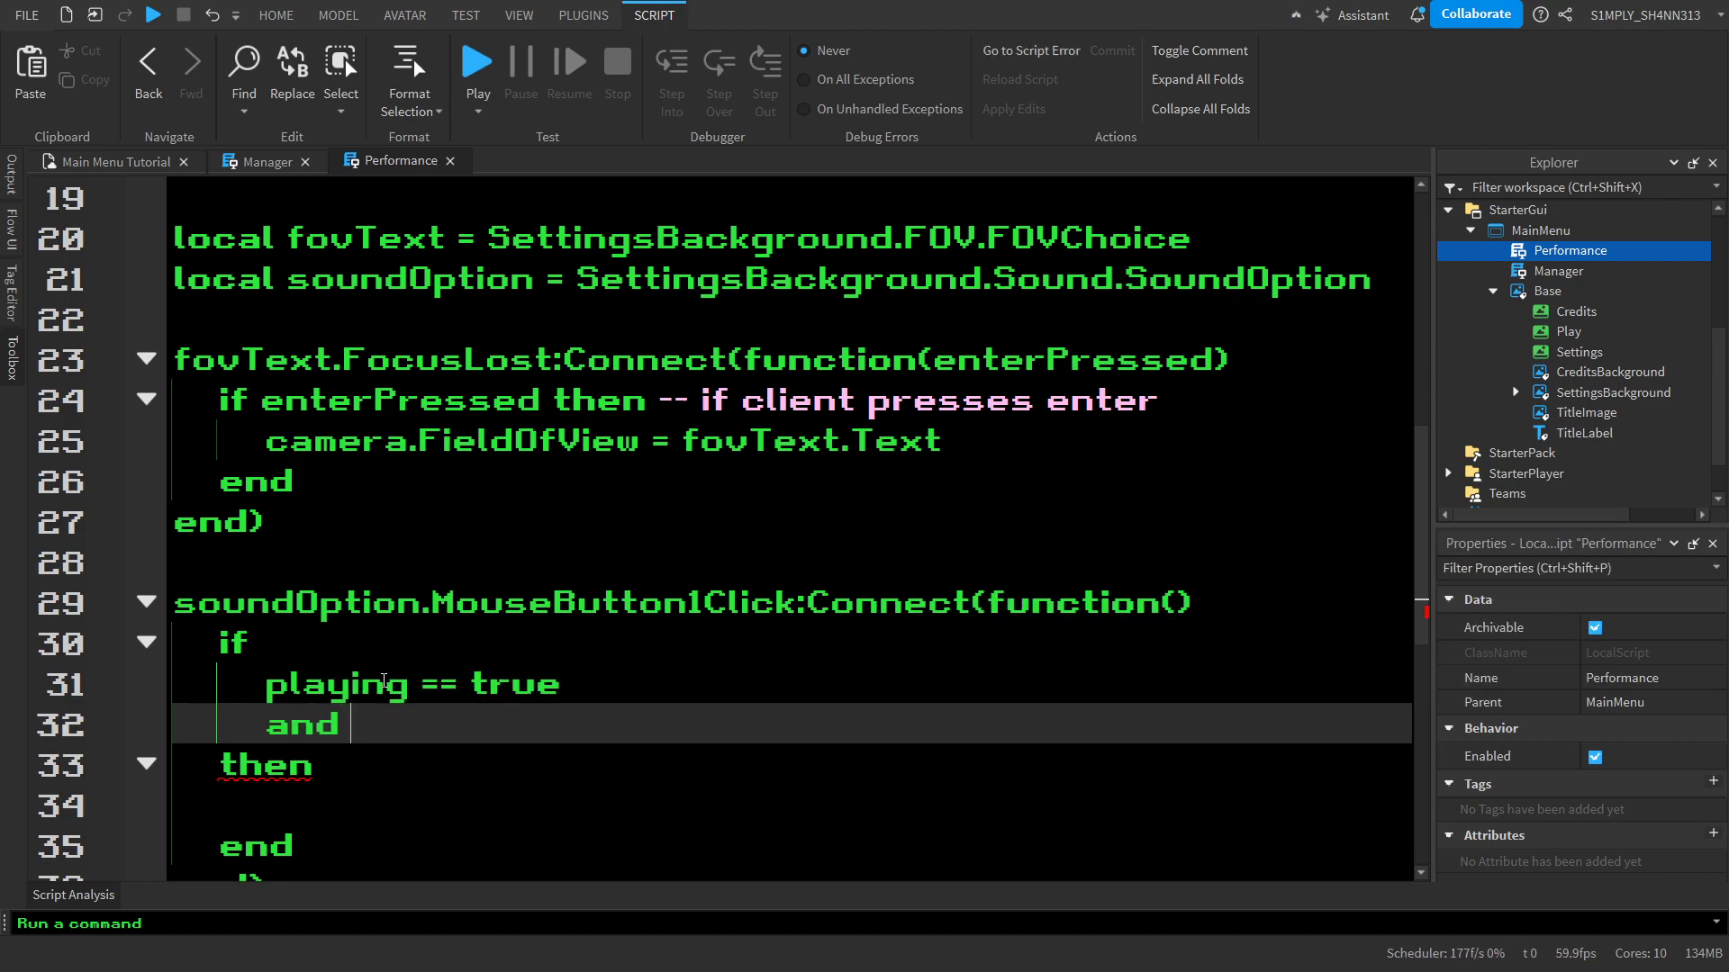
{"action": "type", "text": "music"}
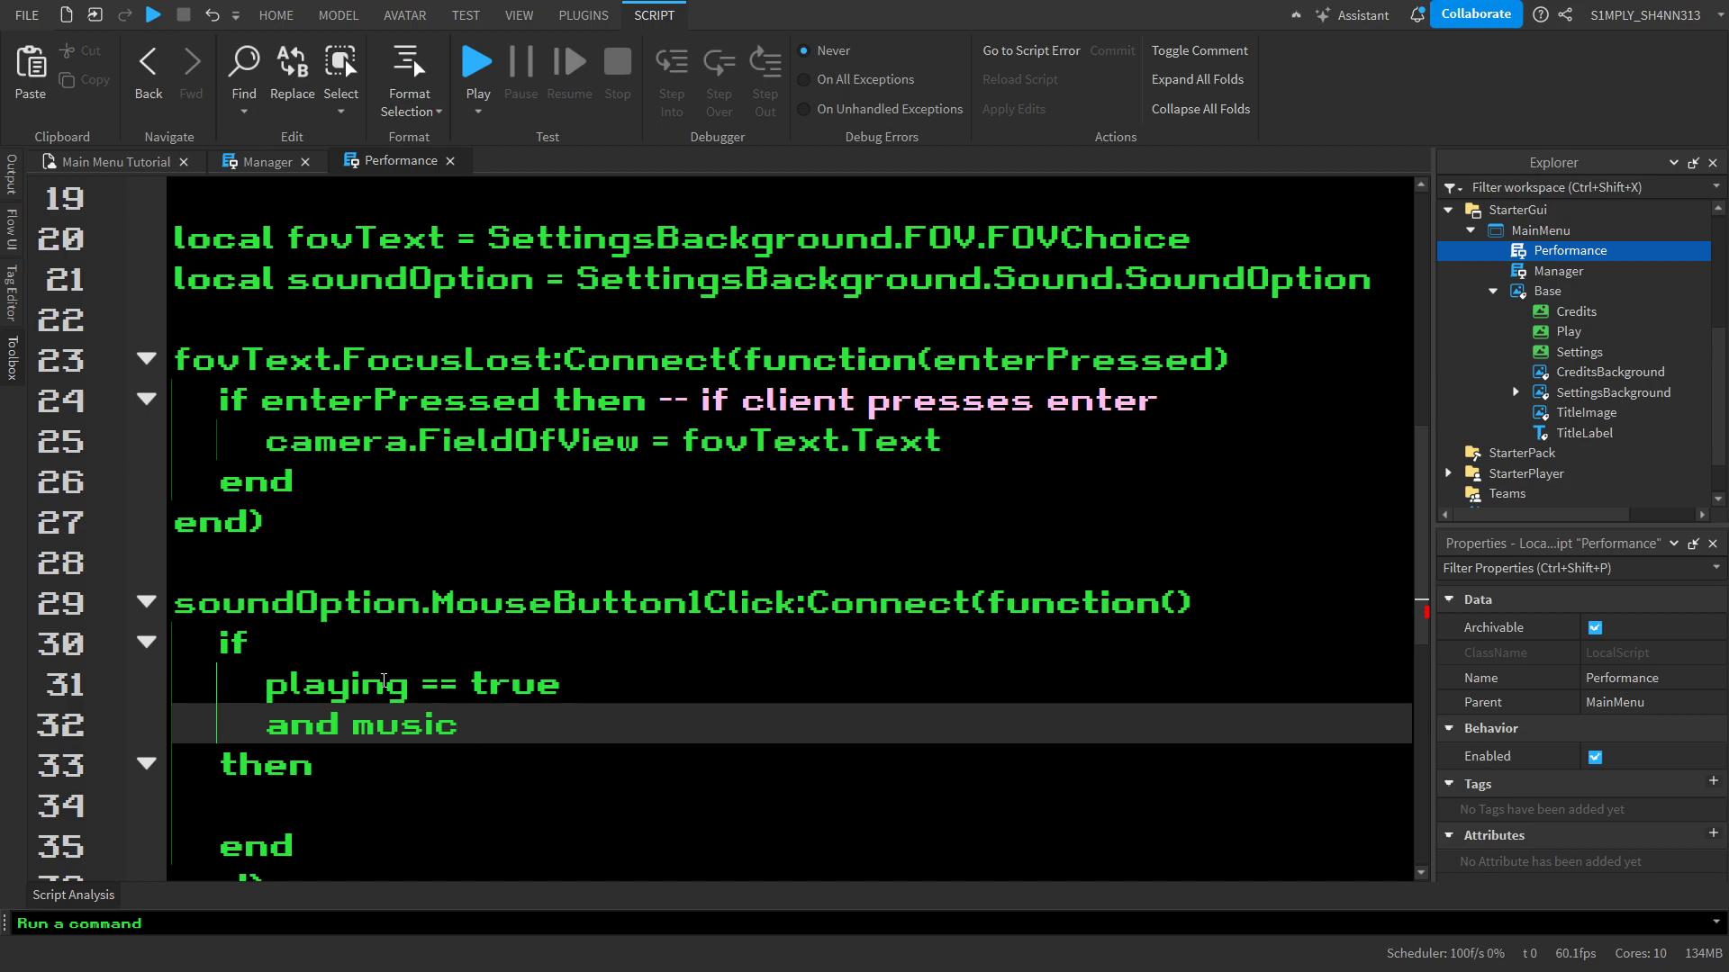
{"action": "type", "text": ".Playing = true"}
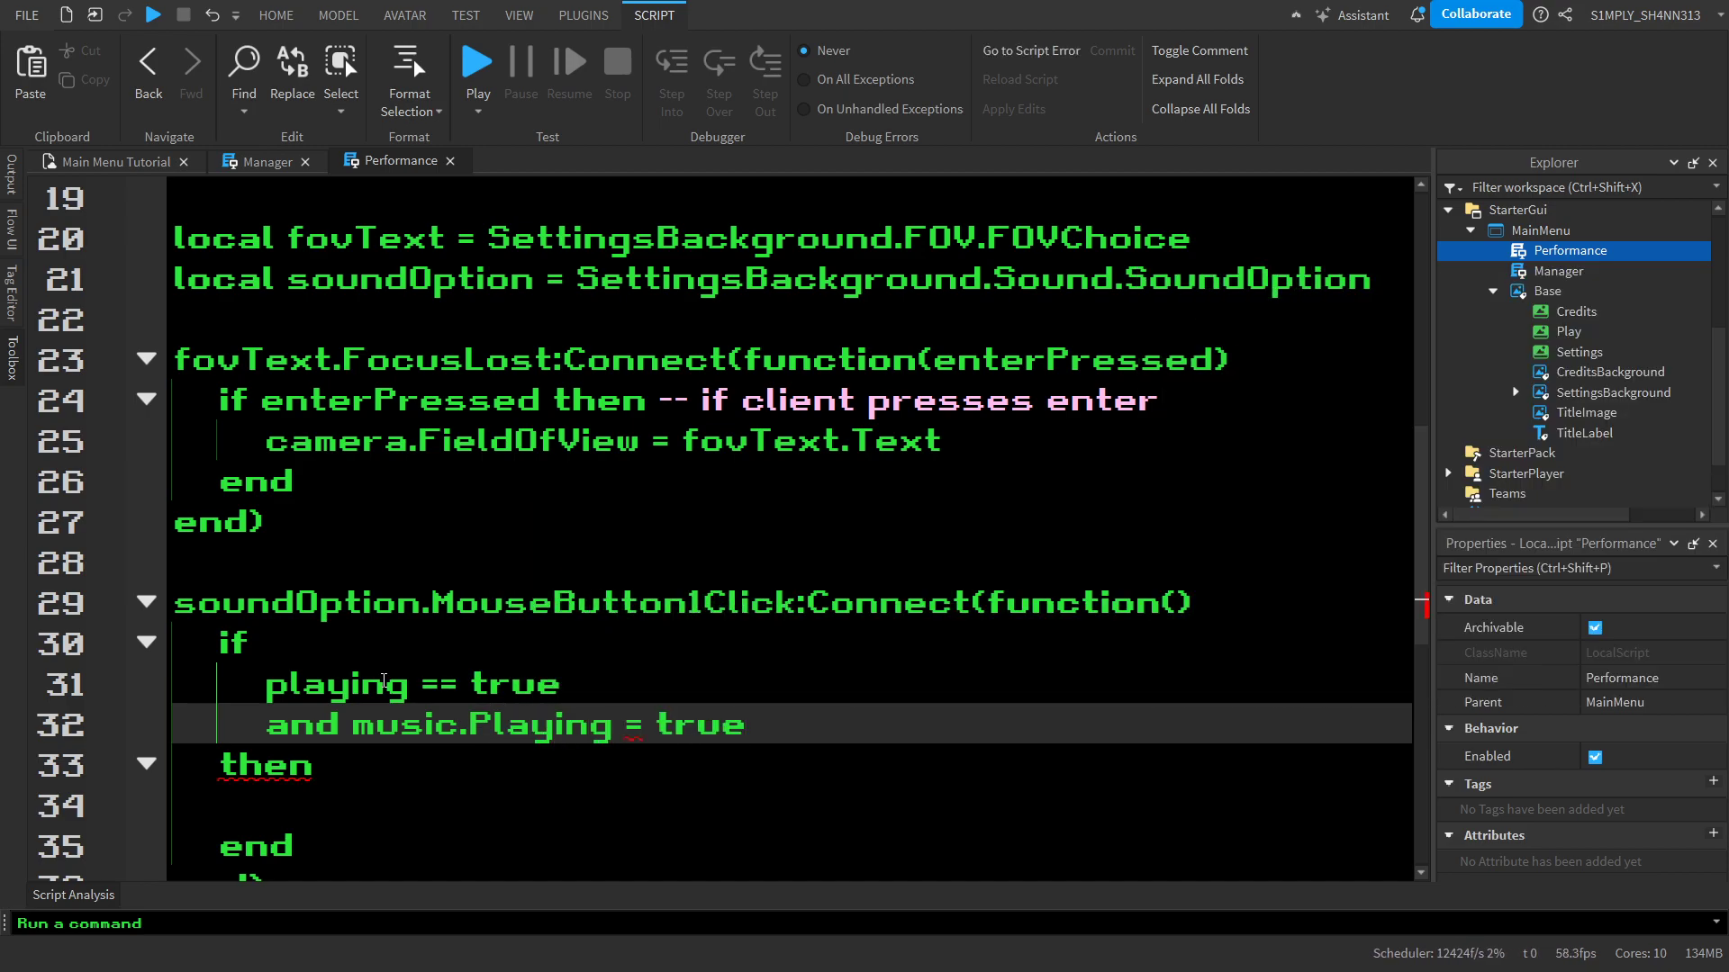
{"action": "key", "text": "Return"}
{"action": "key", "text": "Left"}
{"action": "key", "text": "Left"}
{"action": "key", "text": "Left"}
{"action": "key", "text": "Left"}
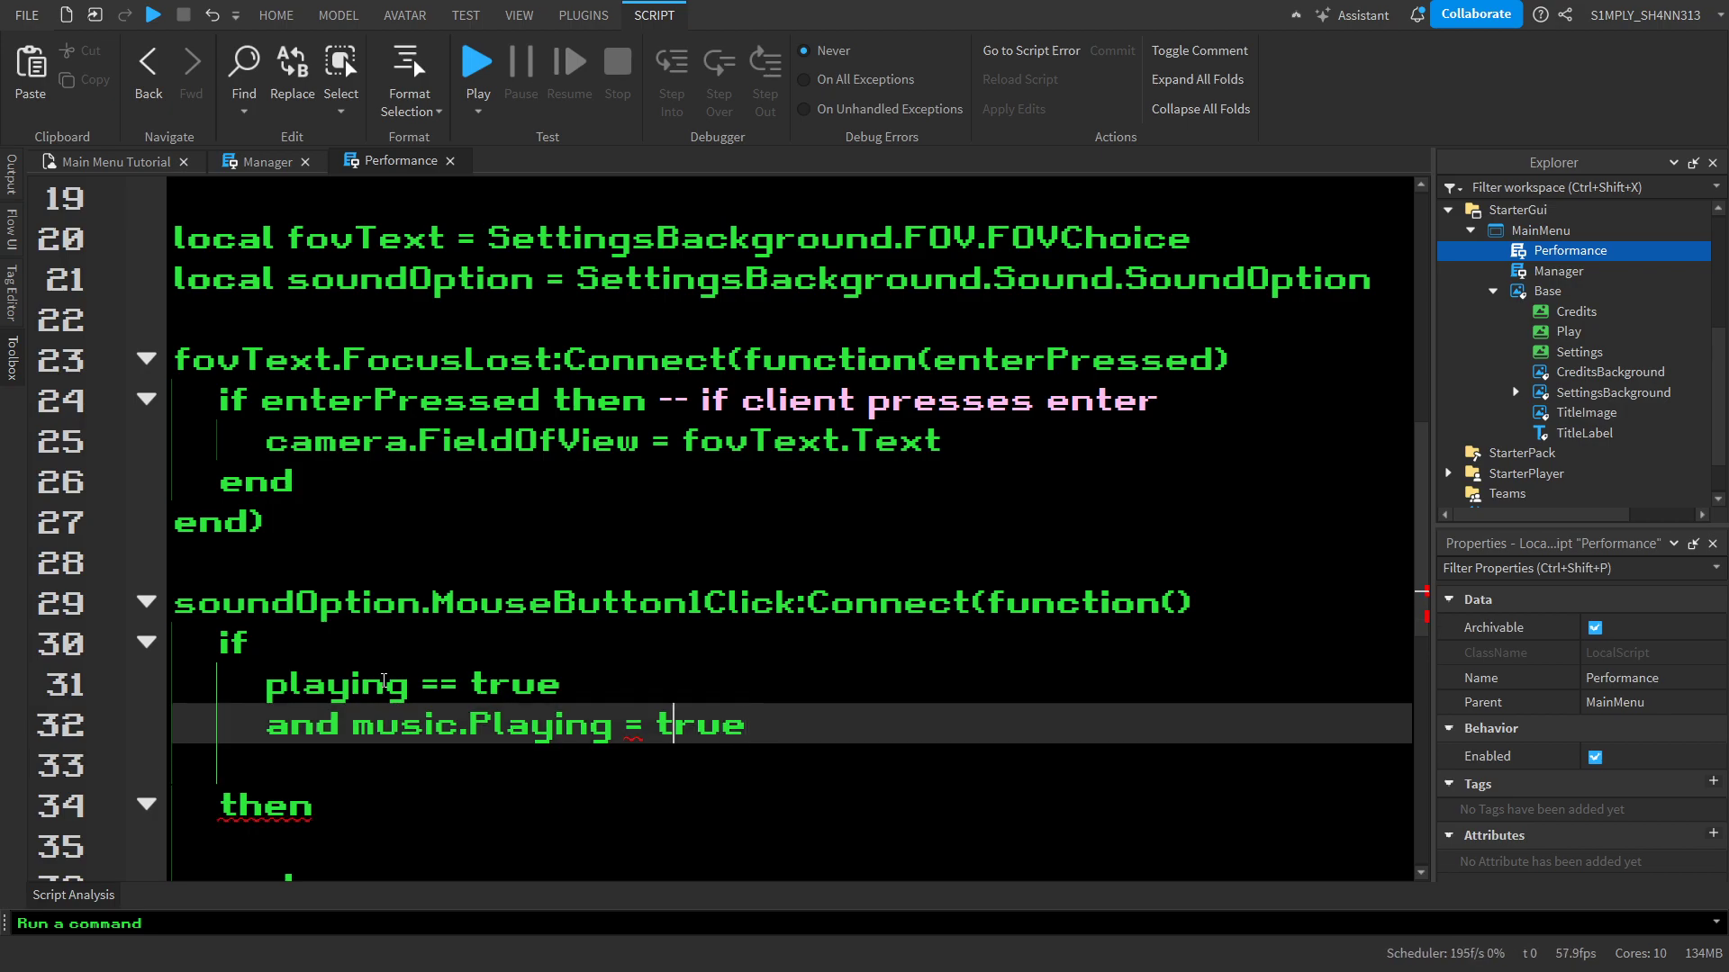
{"action": "type", "text": "="}
Add the condition and SettingsBackground.Visible == true below the music.Playing condition
{"action": "key", "text": "Down"}
{"action": "type", "text": "and sett"}
{"action": "key", "text": "Tab"}
{"action": "type", "text": ".Visible ="}
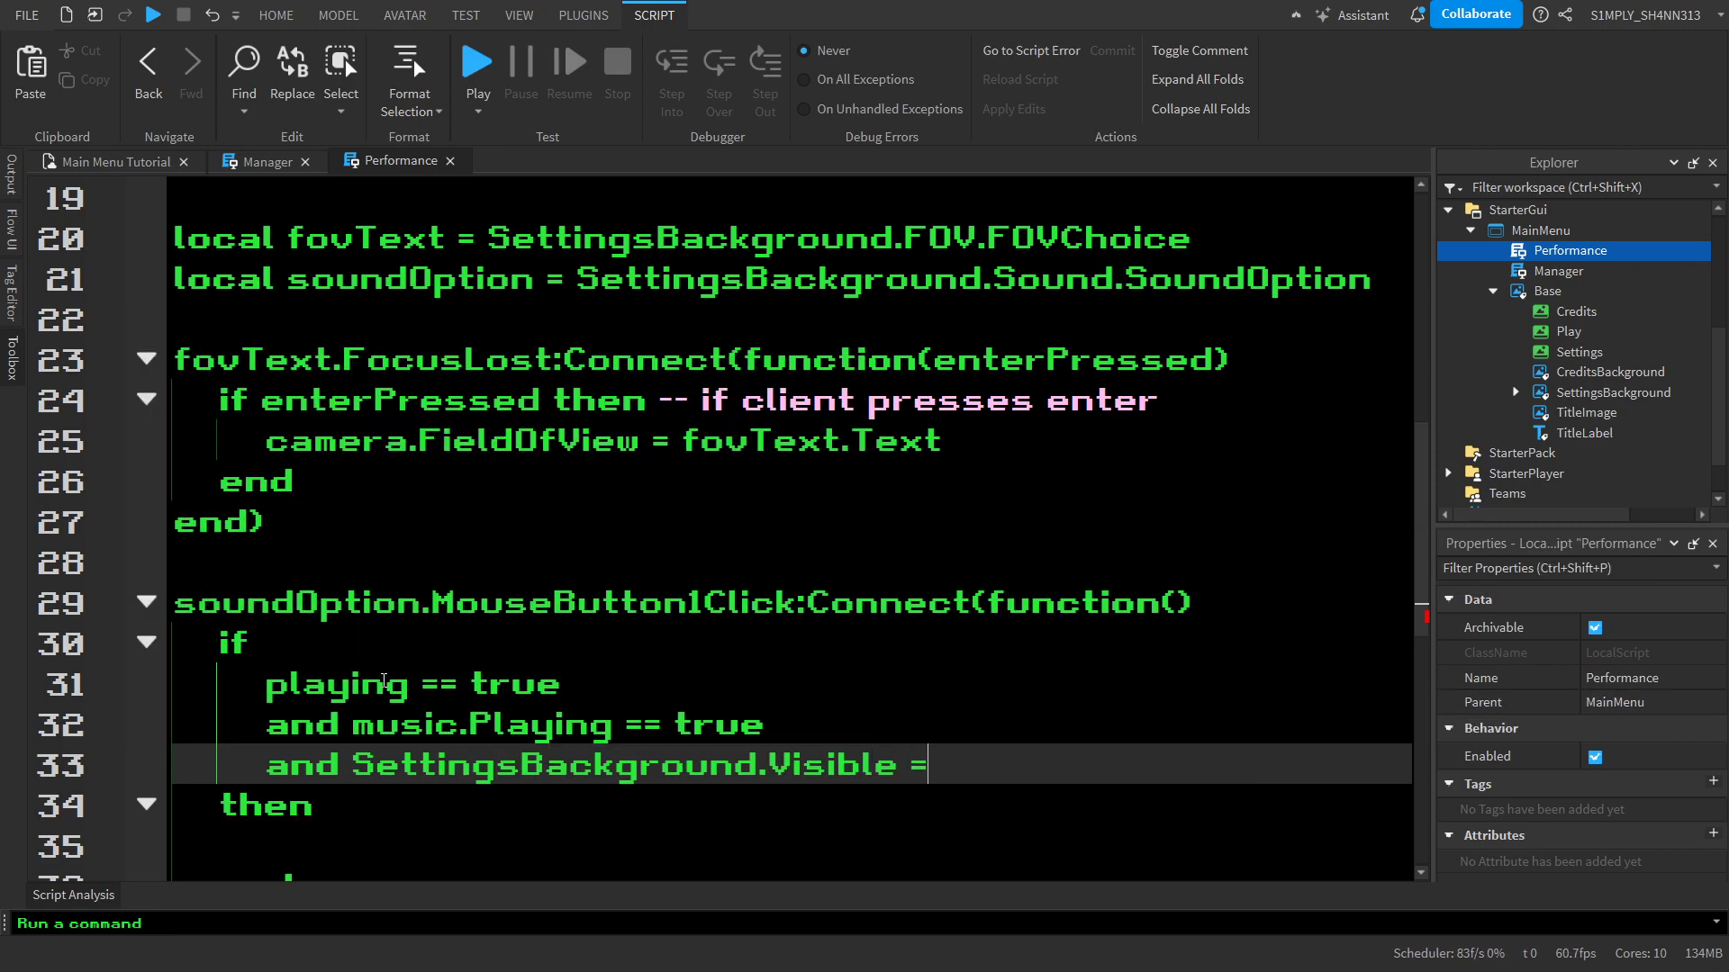
{"action": "type", "text": "= true"}
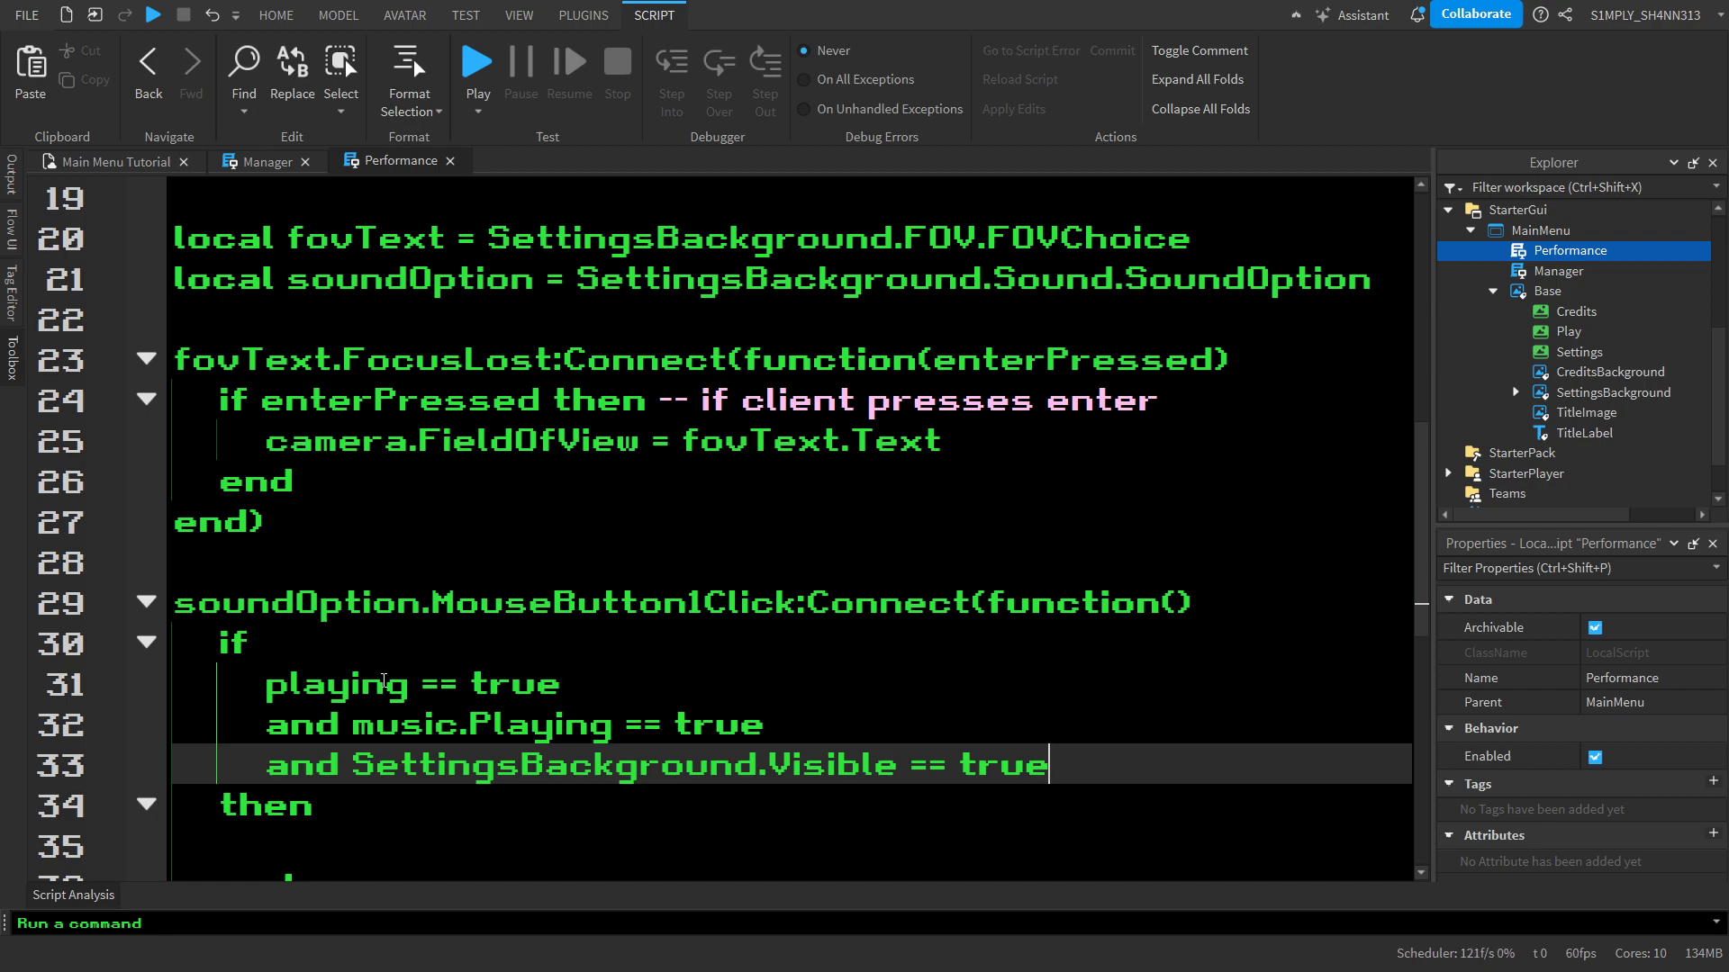
{"action": "scroll", "coordinate": [1038, 700], "scroll_direction": "down", "scroll_amount": 2}
{"action": "left_click_drag", "start_coordinate": [1185, 540], "coordinate": [268, 441]}
{"action": "left_click", "coordinate": [229, 396]}
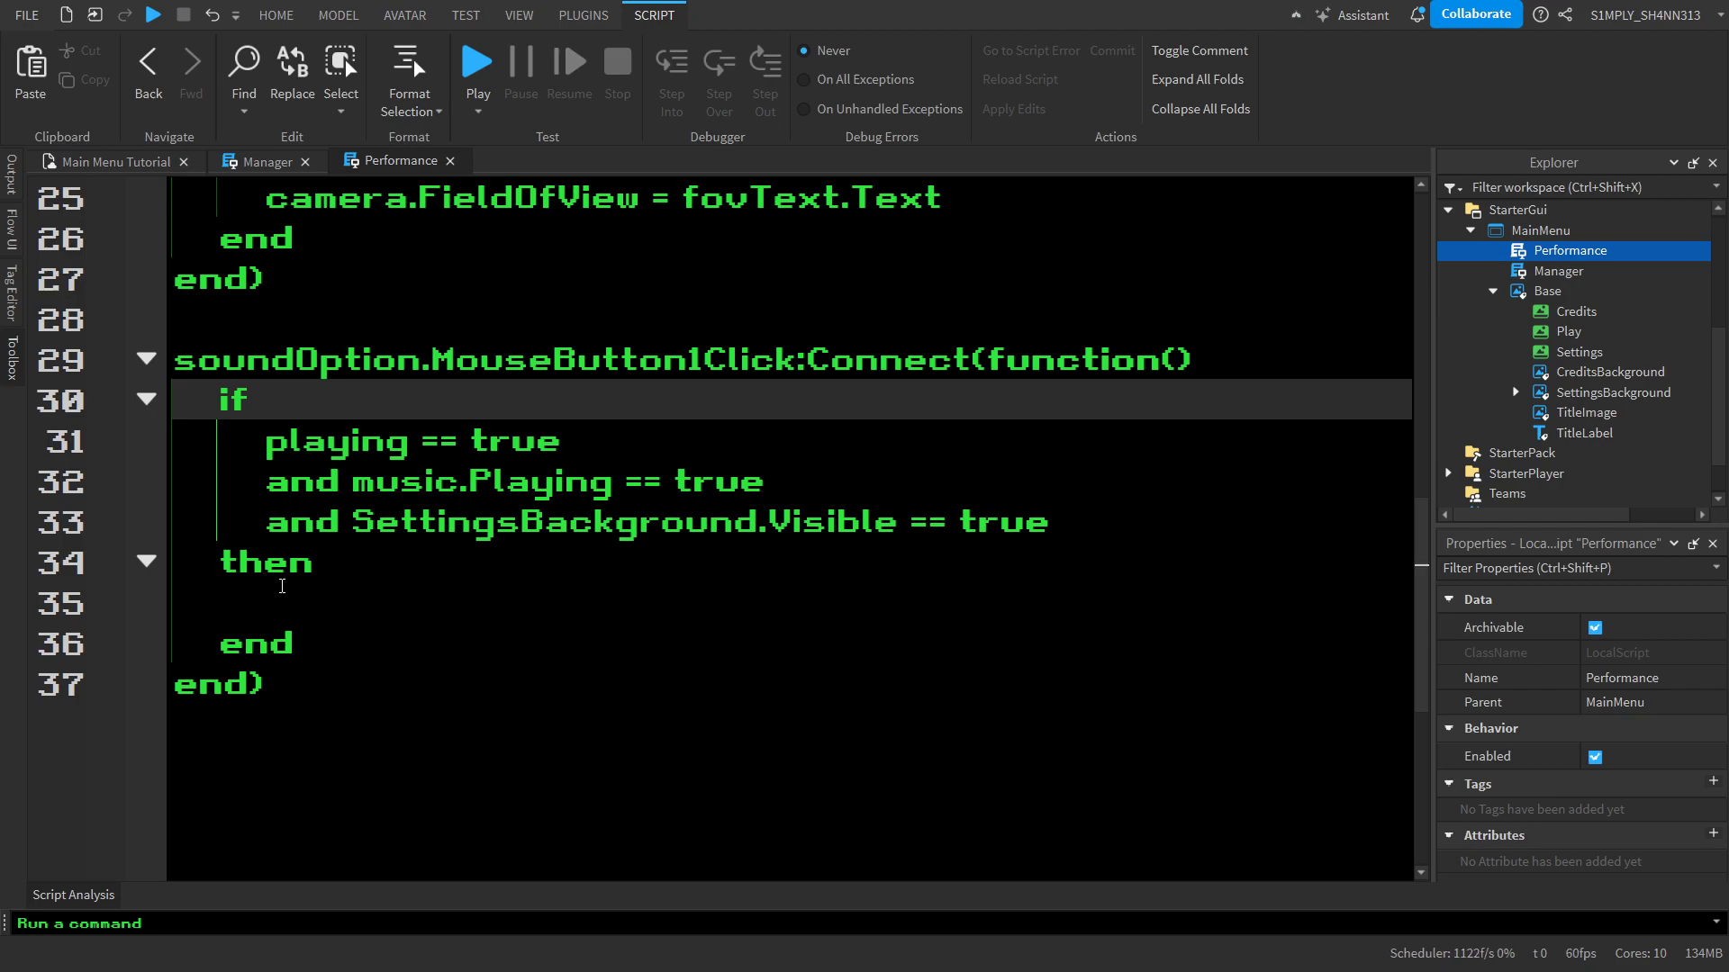
Undo the whole multi-line if block inside the soundOption click function
{"action": "key", "text": "ctrl+z"}
{"action": "key", "text": "ctrl+z"}
{"action": "key", "text": "ctrl+z"}
{"action": "key", "text": "ctrl+z"}
{"action": "key", "text": "ctrl+z"}
{"action": "key", "text": "ctrl+z"}
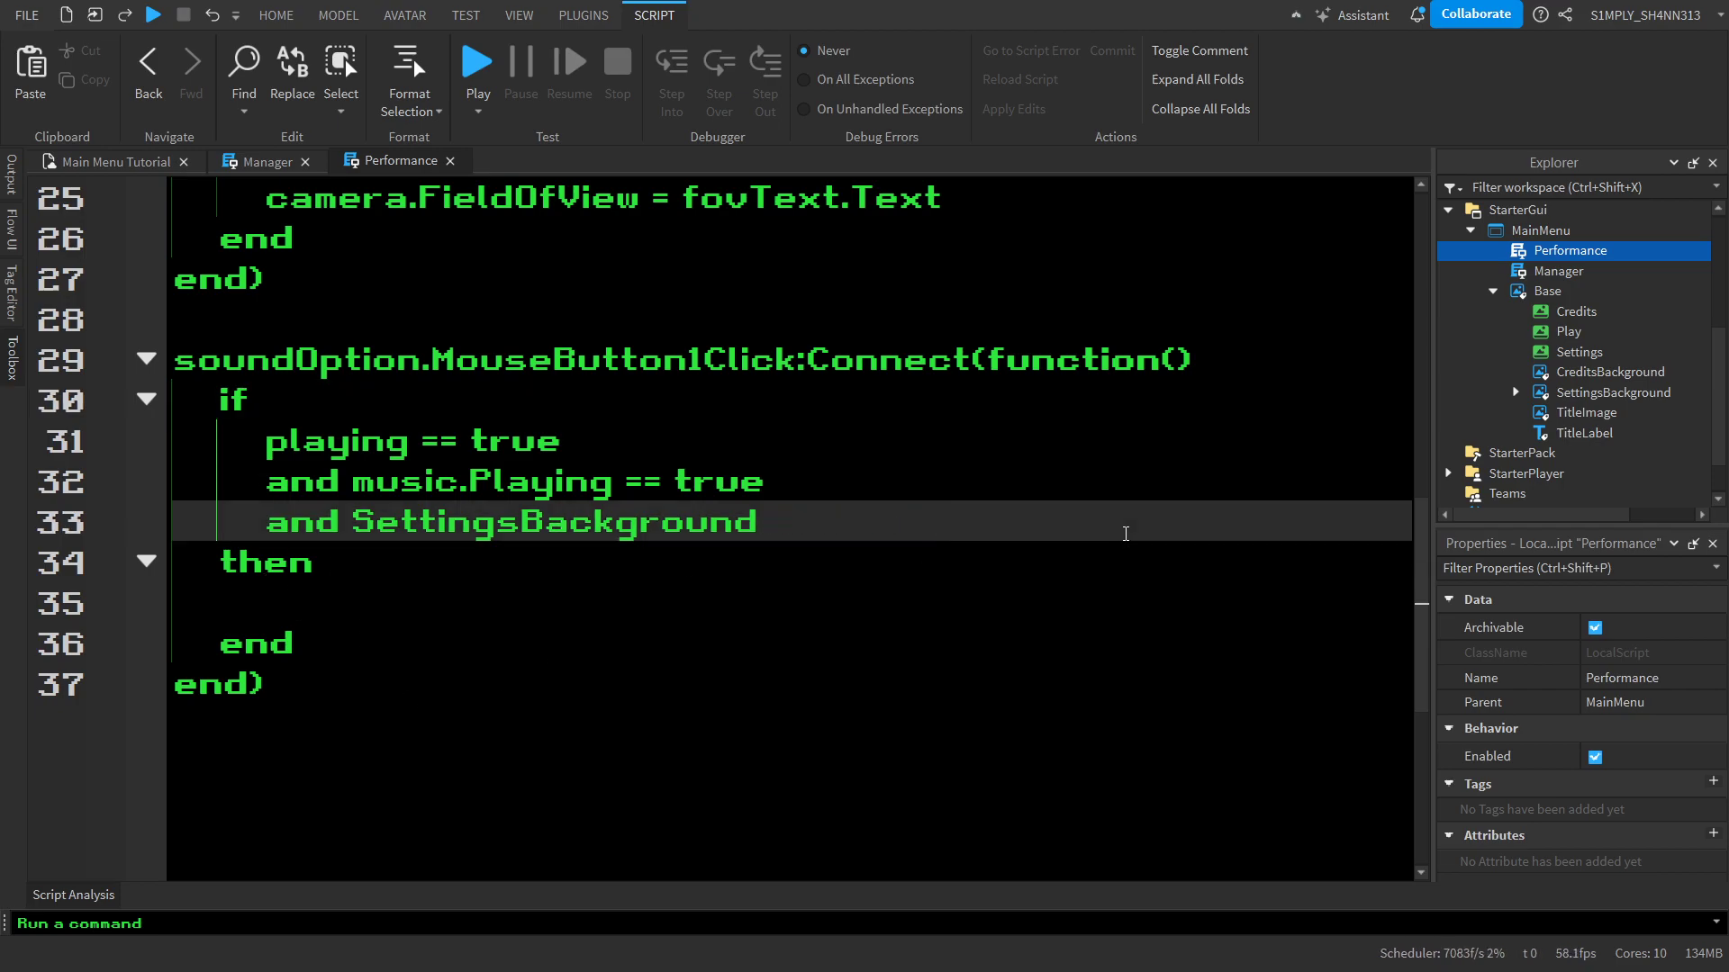
{"action": "key", "text": "ctrl+z"}
{"action": "key", "text": "ctrl+z"}
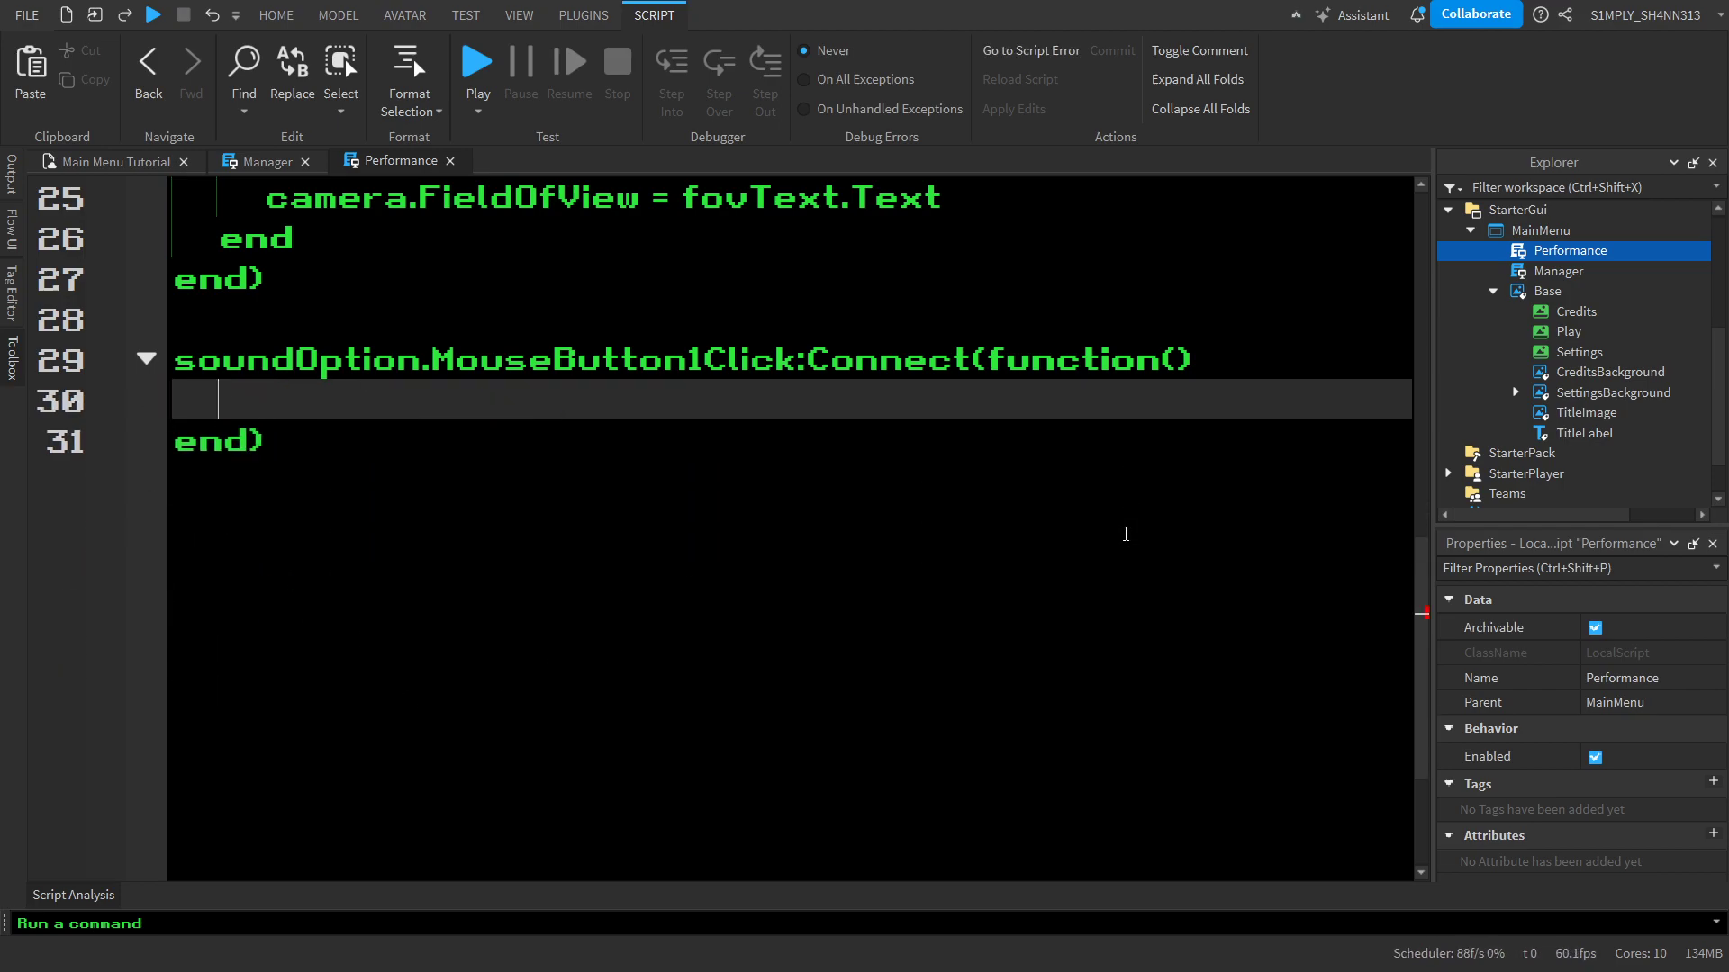
Insert a single-line if playing == true then block inside the soundOption click function
{"action": "type", "text": "if p"}
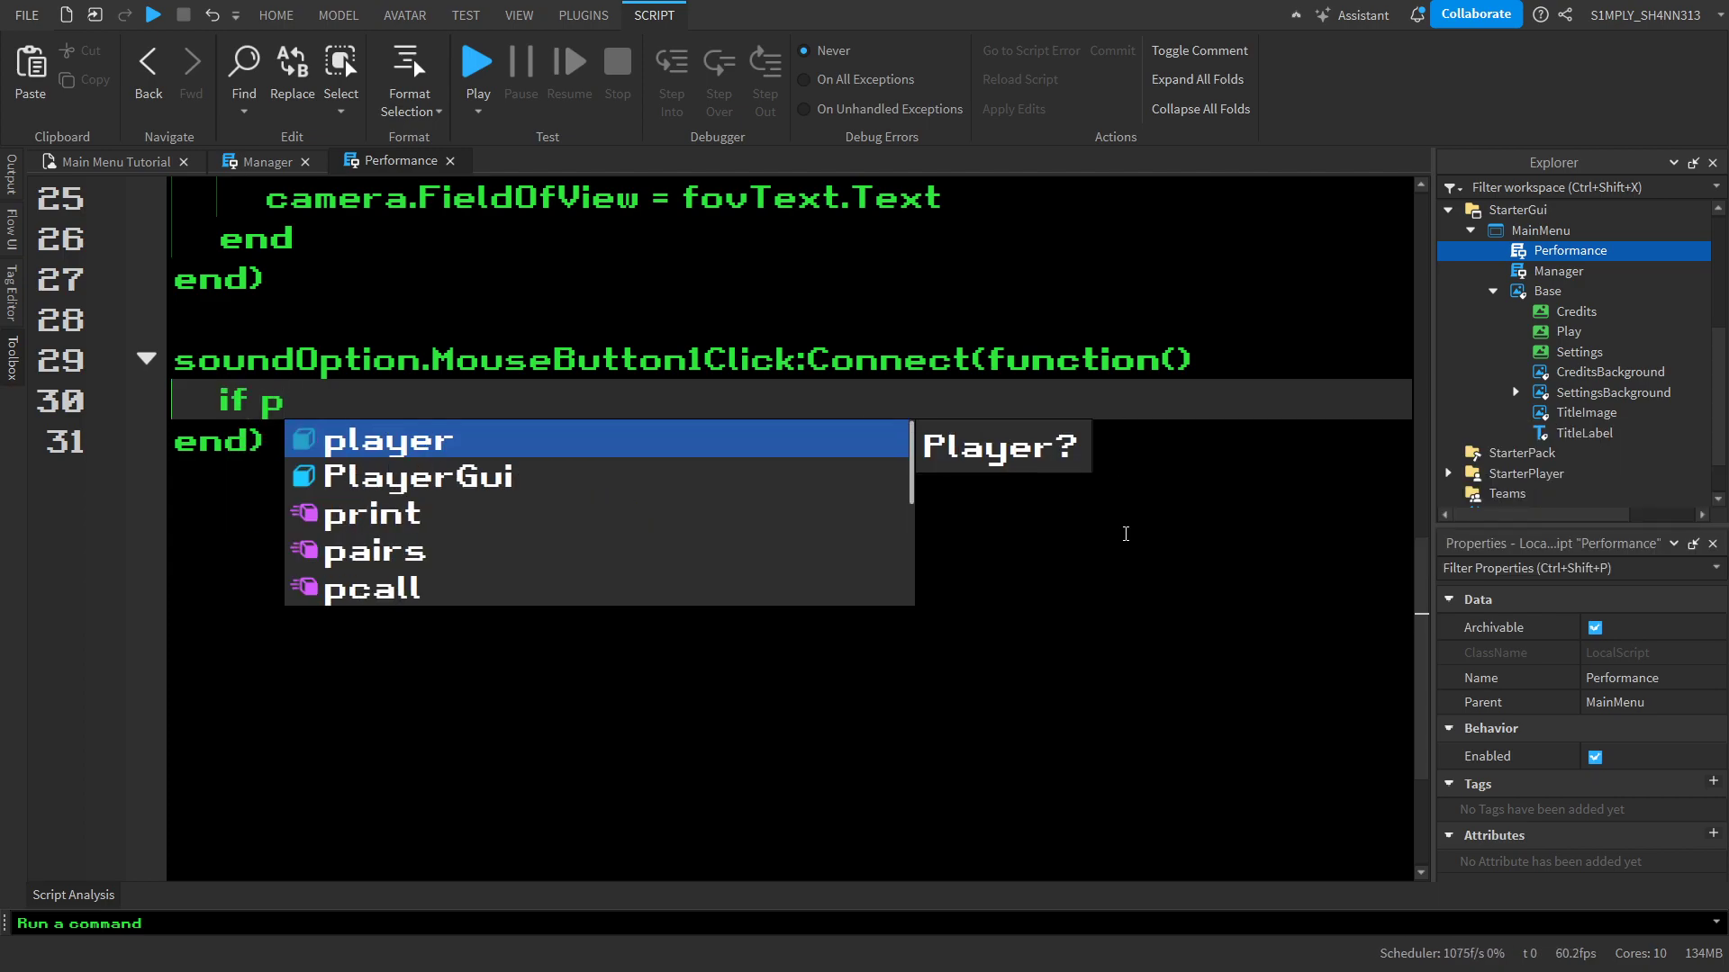
{"action": "type", "text": "laying == true then"}
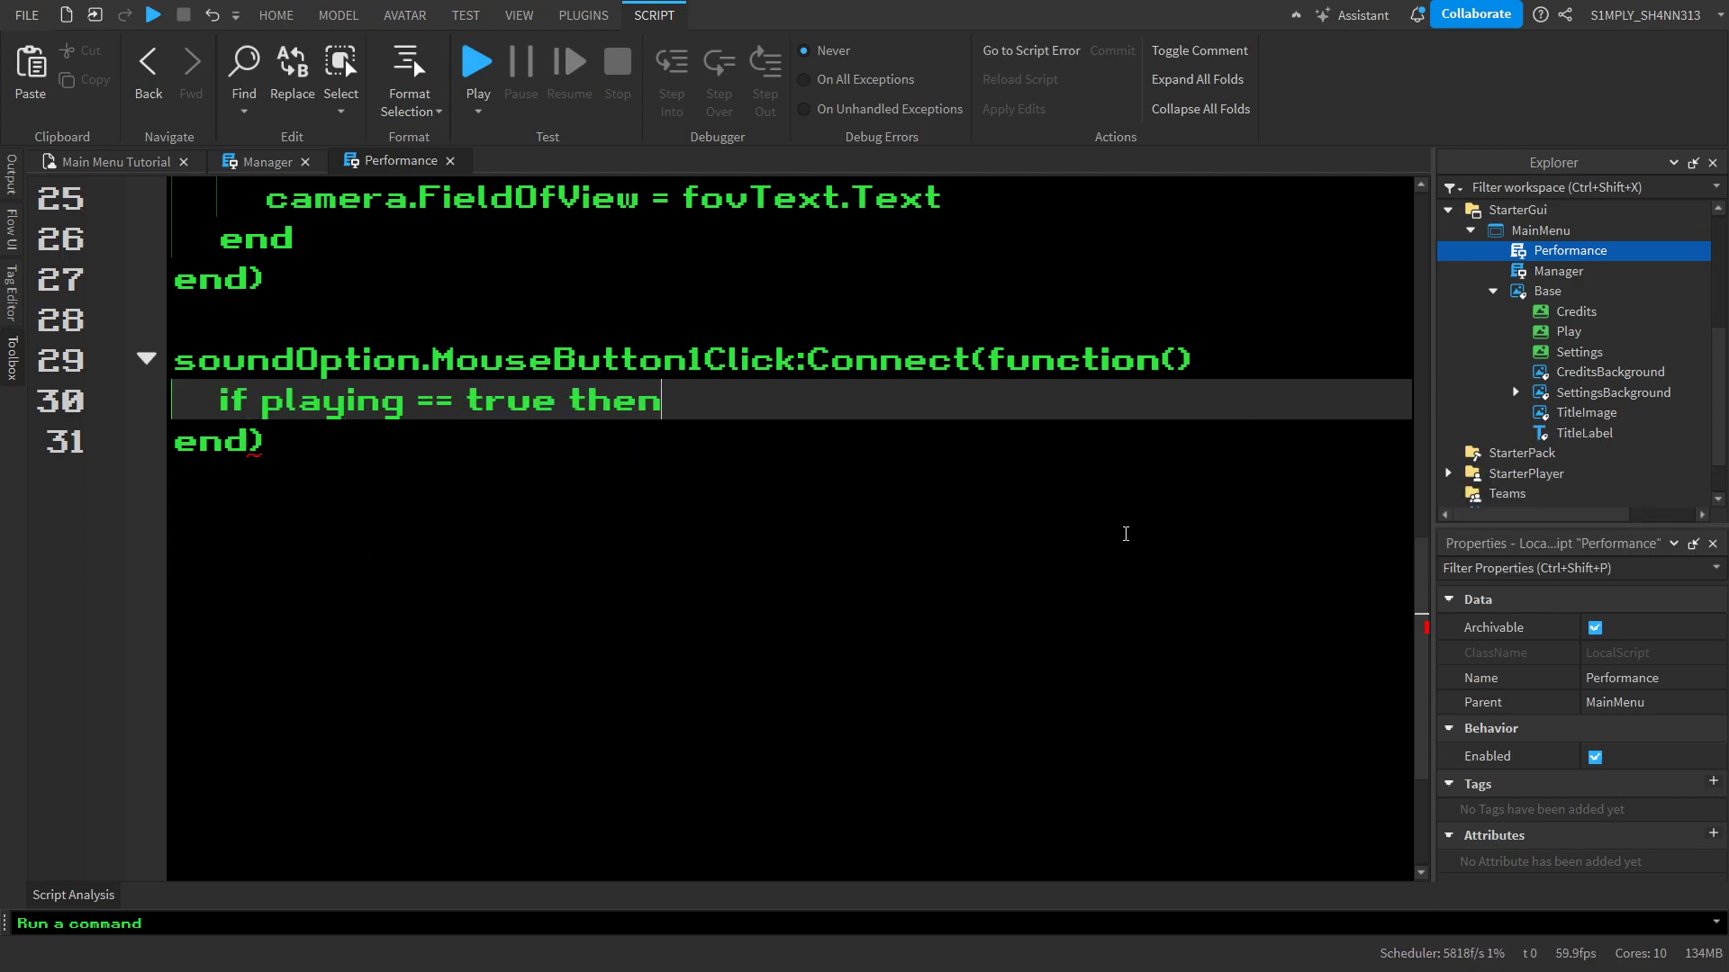
{"action": "key", "text": "Return"}
{"action": "scroll", "coordinate": [1125, 534], "scroll_direction": "up", "scroll_amount": 4}
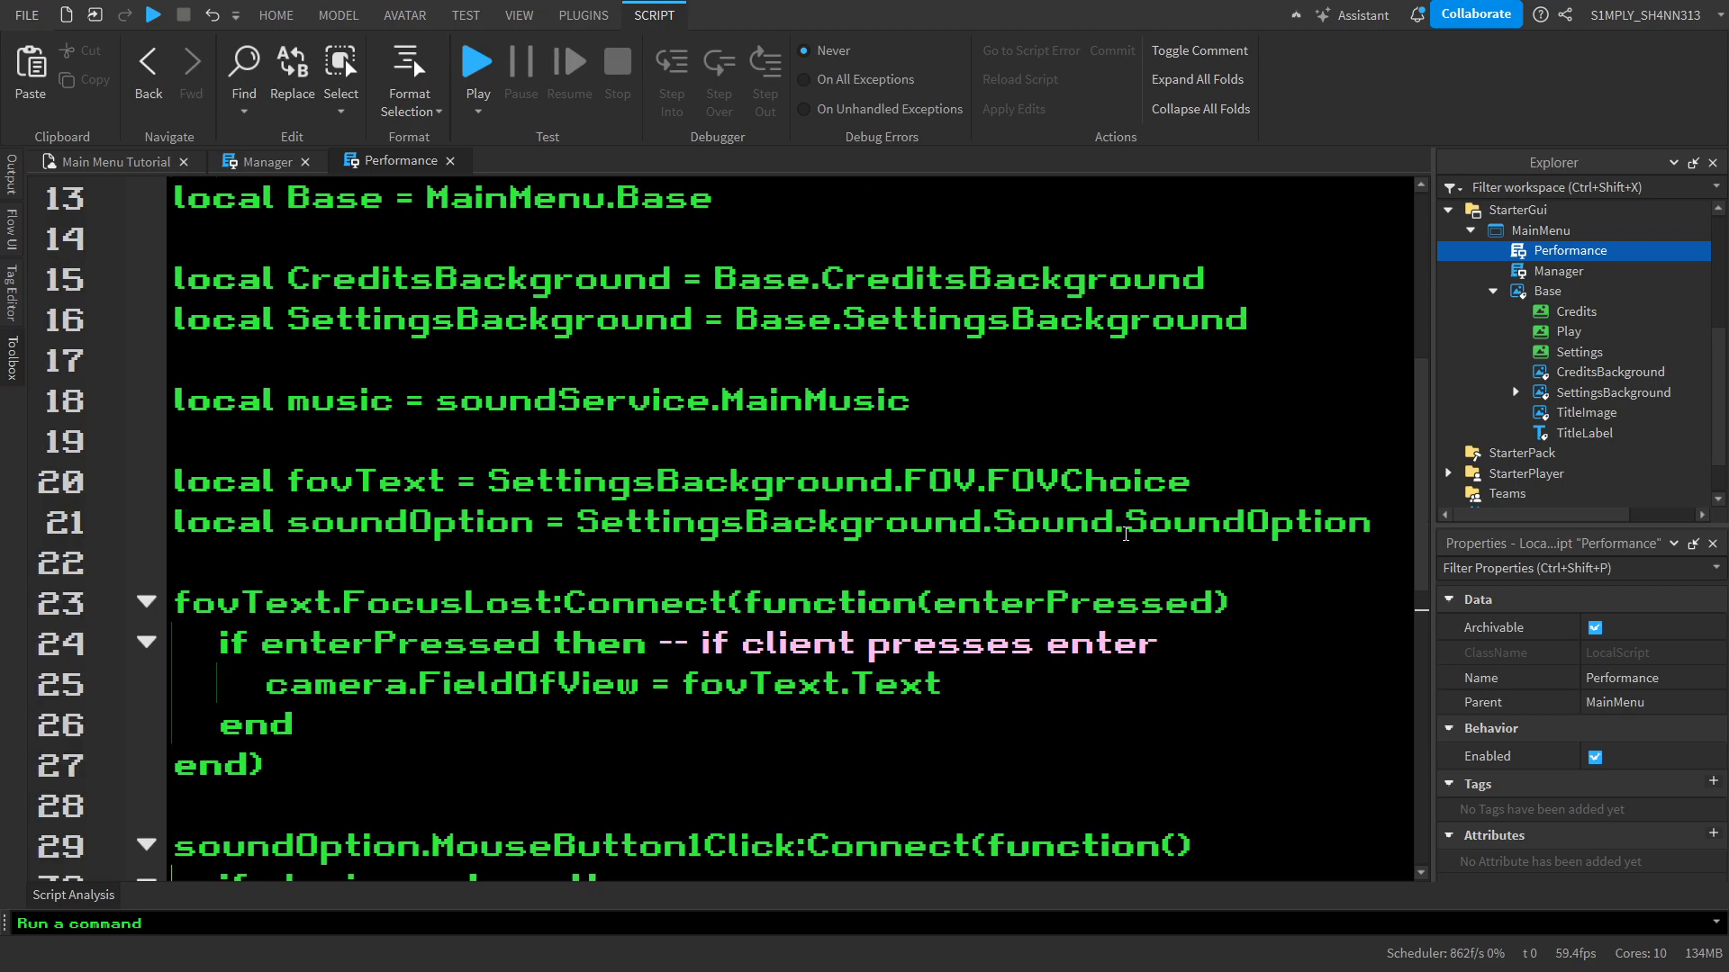
{"action": "scroll", "coordinate": [572, 415], "scroll_direction": "up", "scroll_amount": 2}
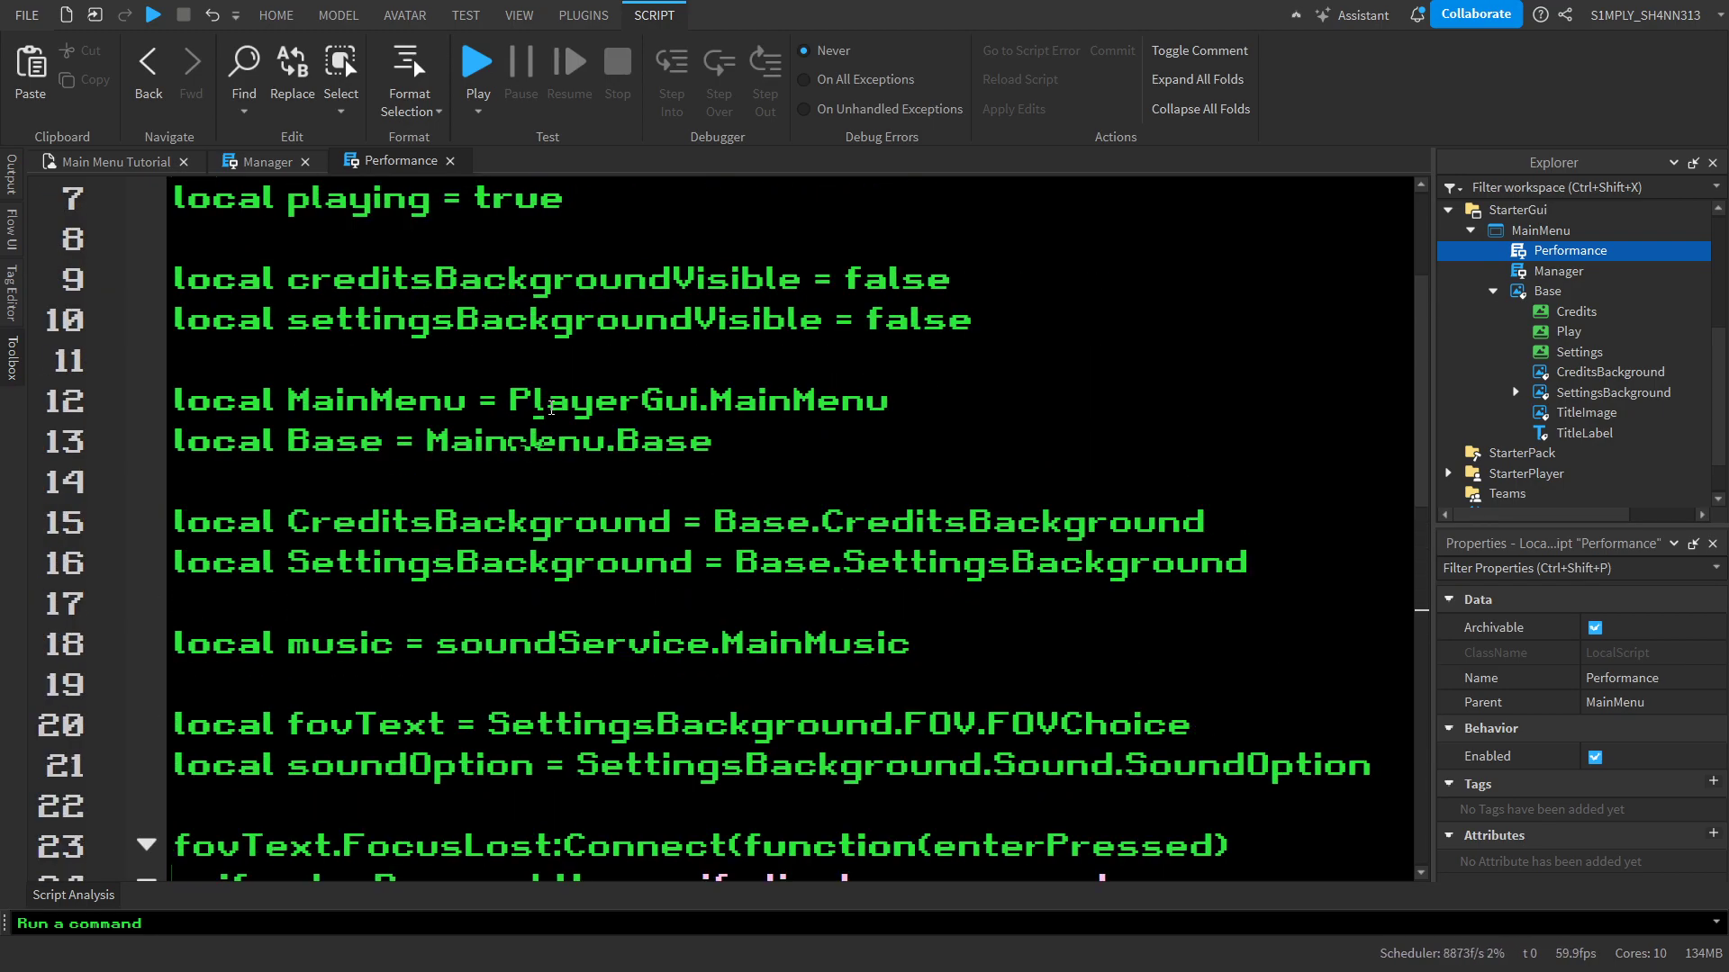
Delete the creditsBackgroundVisible and settingsBackgroundVisible variable declarations together with the spare blank line they leave
{"action": "scroll", "coordinate": [551, 408], "scroll_direction": "down", "scroll_amount": 1}
{"action": "scroll", "coordinate": [551, 408], "scroll_direction": "up", "scroll_amount": 2}
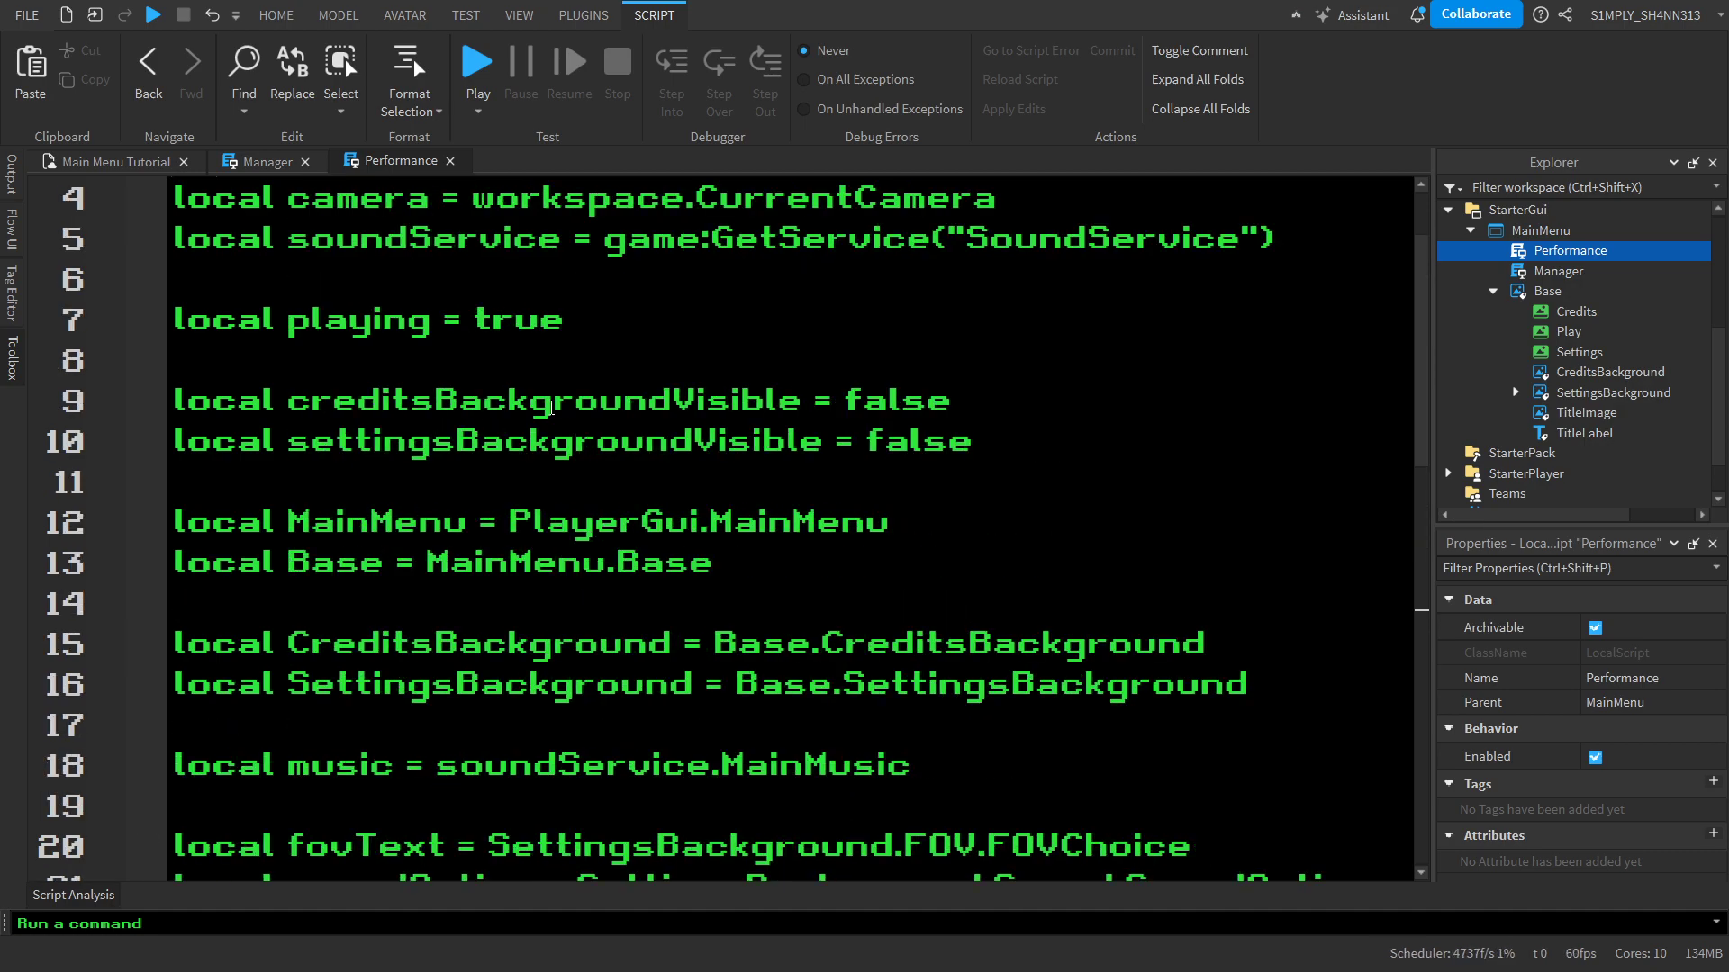
{"action": "left_click_drag", "start_coordinate": [1023, 442], "coordinate": [67, 392]}
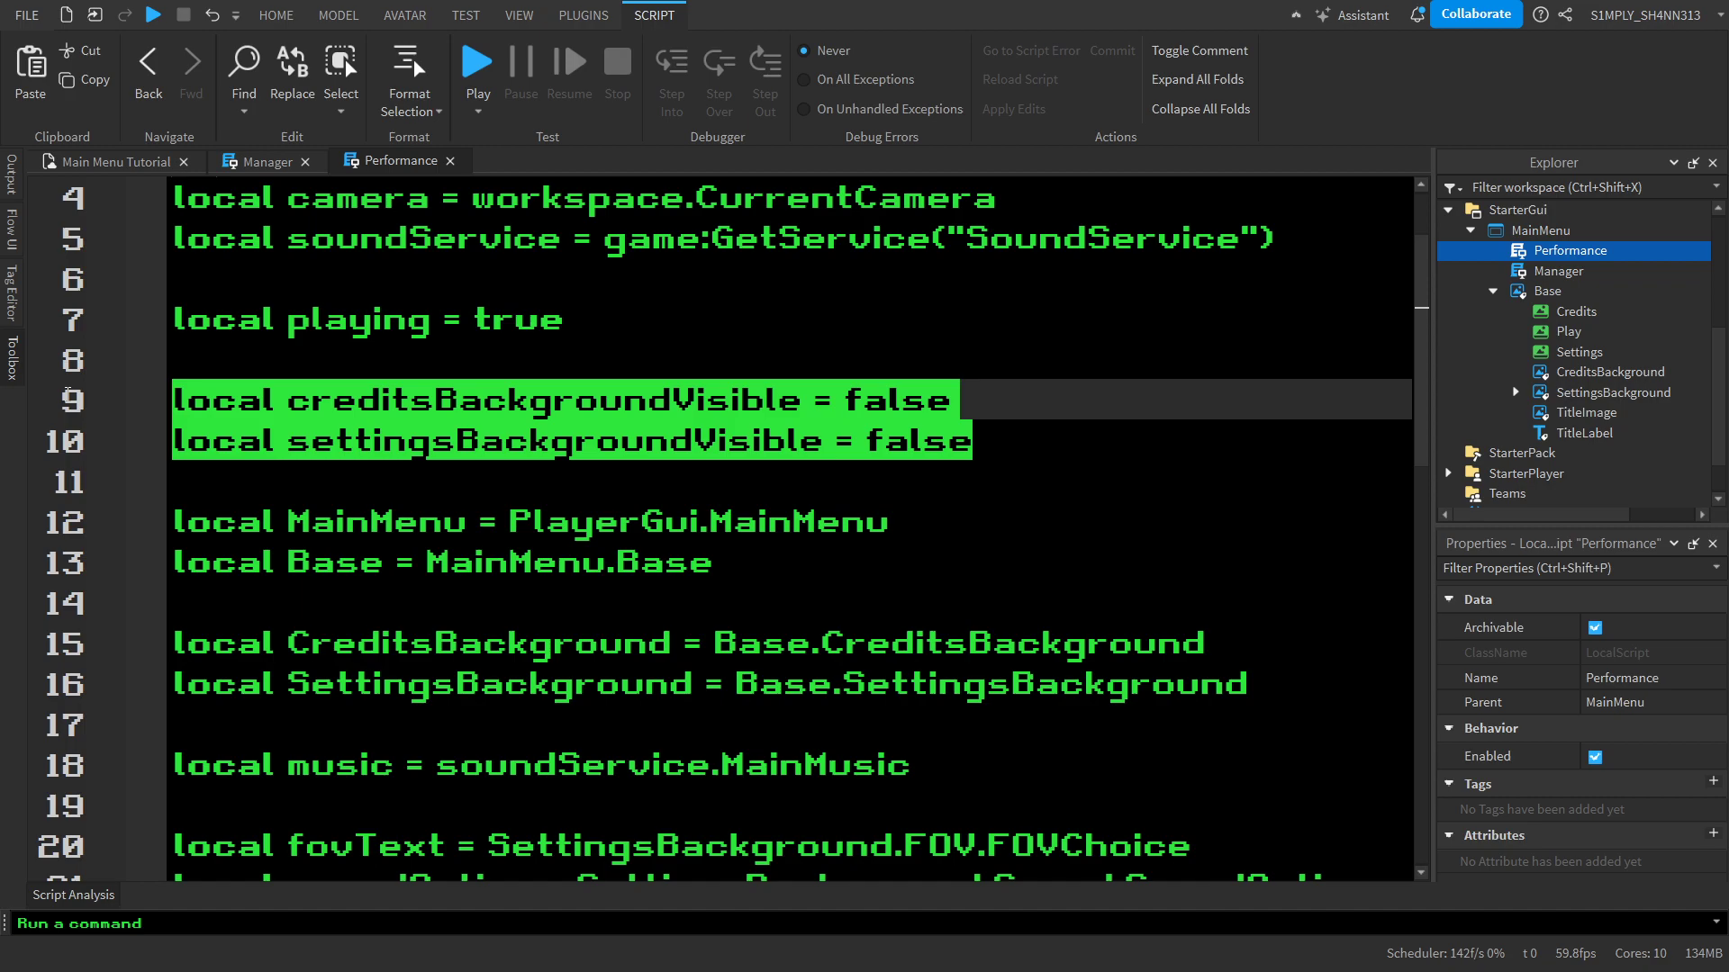
{"action": "key", "text": "BackSpace"}
{"action": "key", "text": "BackSpace"}
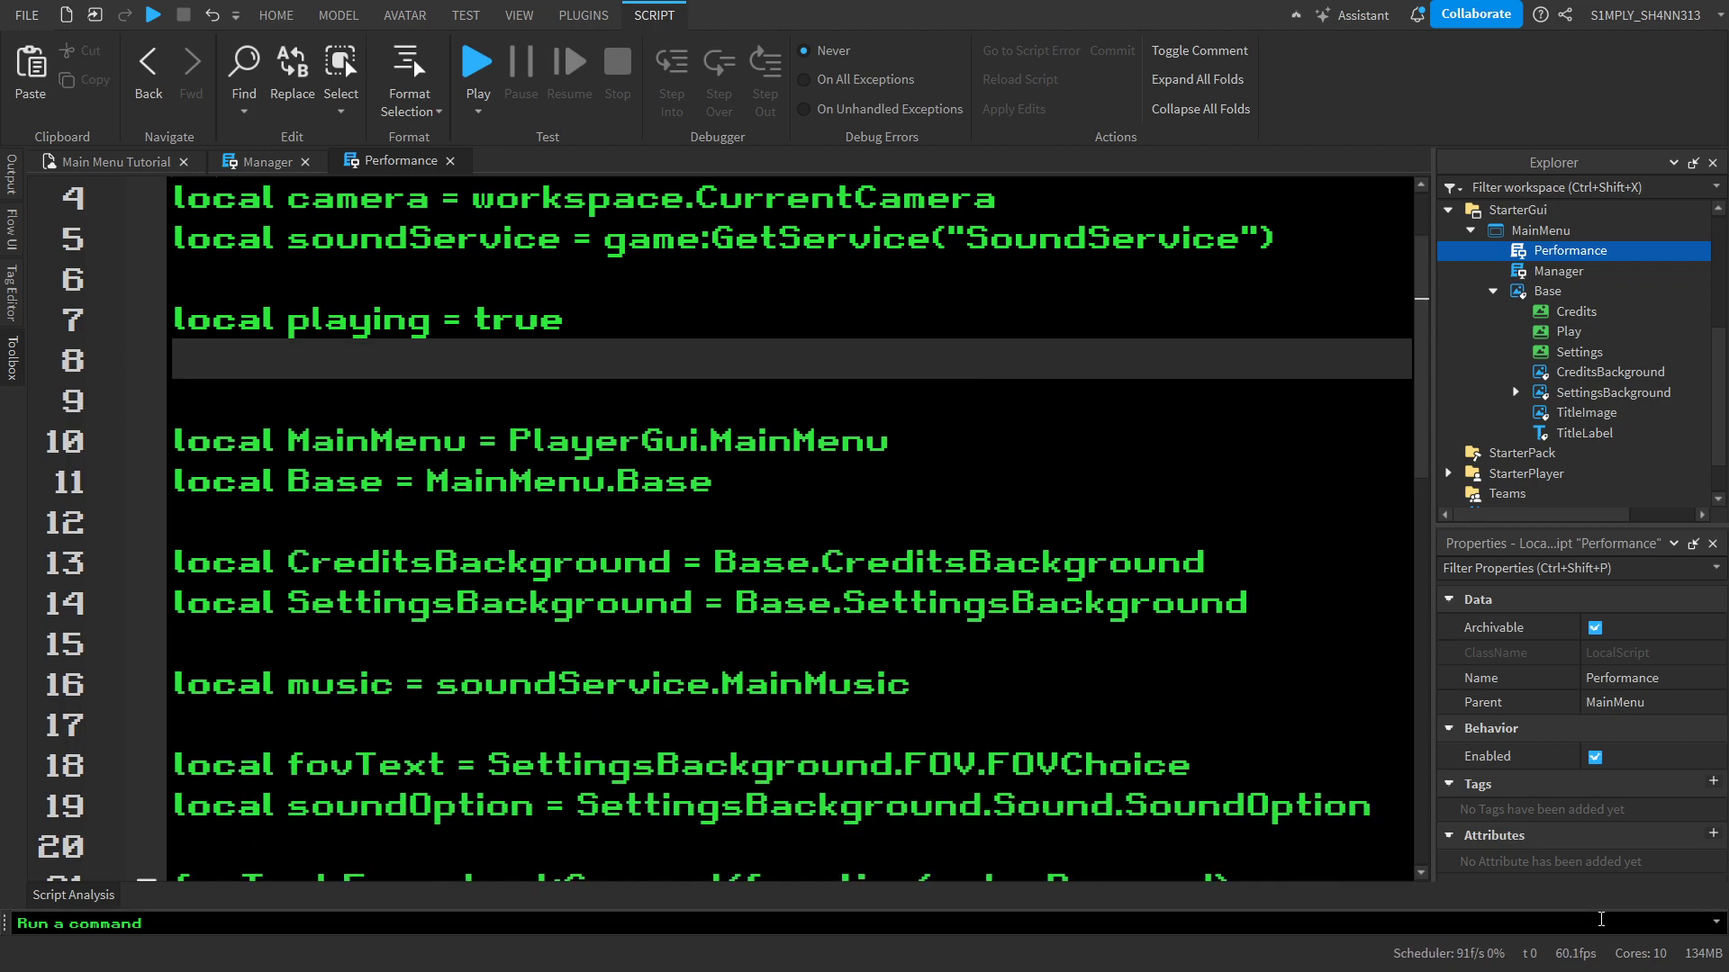
{"action": "key", "text": "BackSpace"}
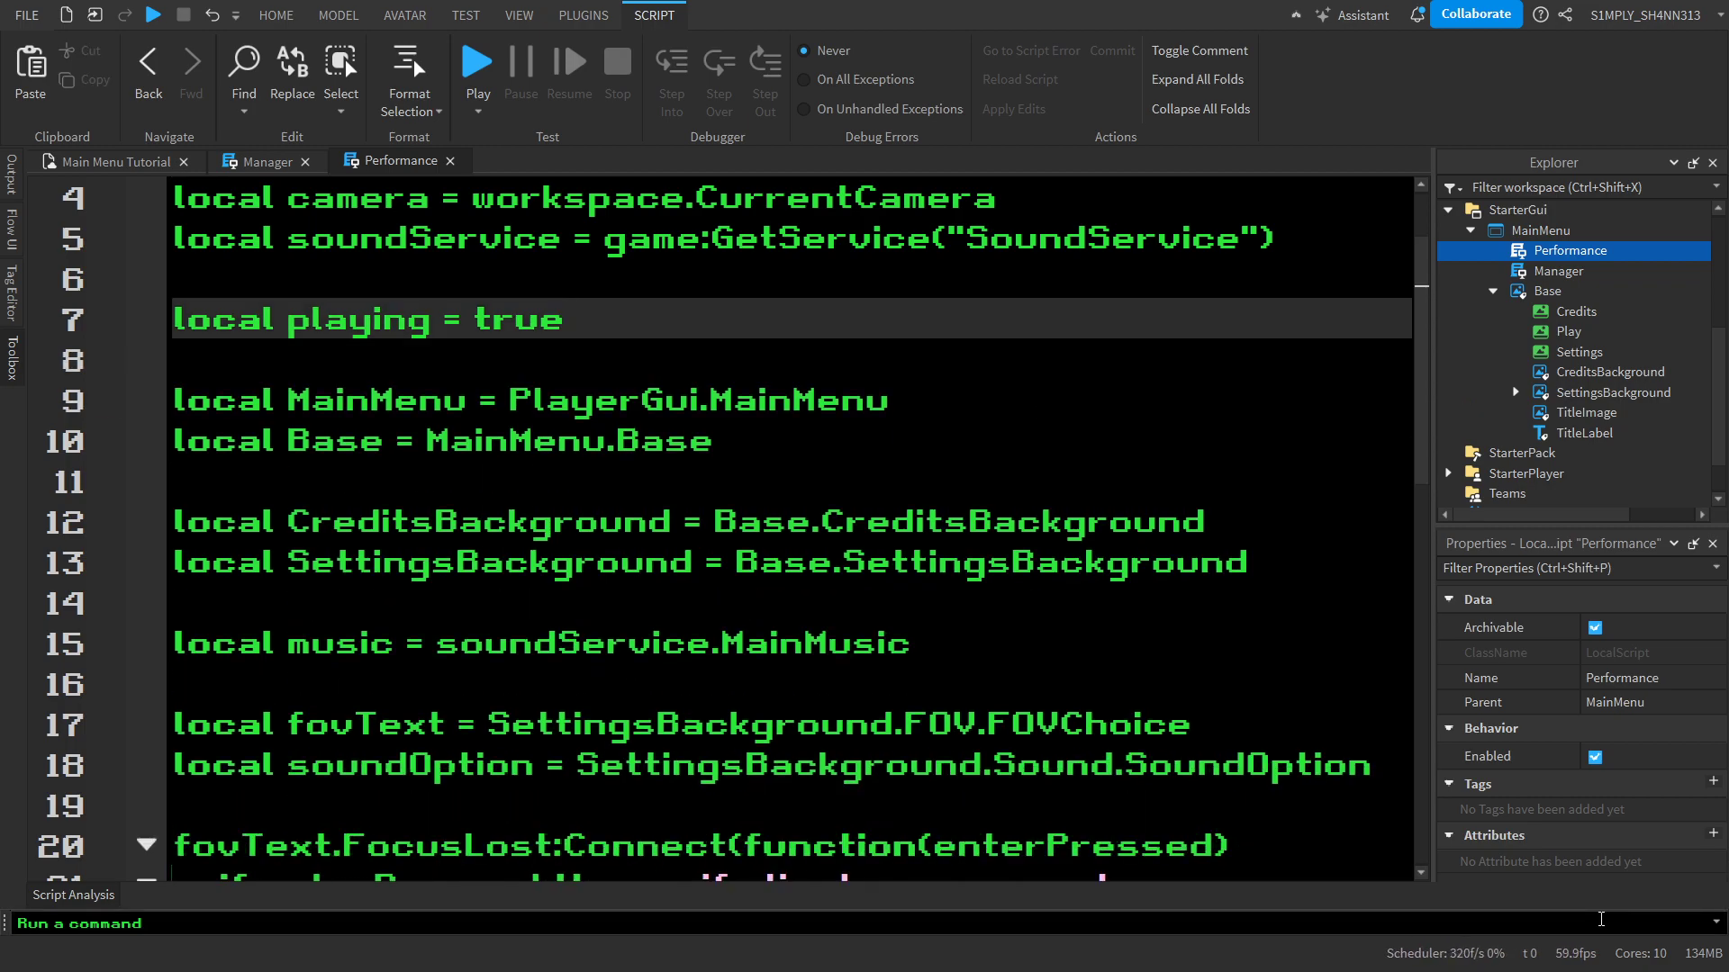
{"action": "left_click", "coordinate": [1600, 920]}
{"action": "left_click", "coordinate": [710, 449]}
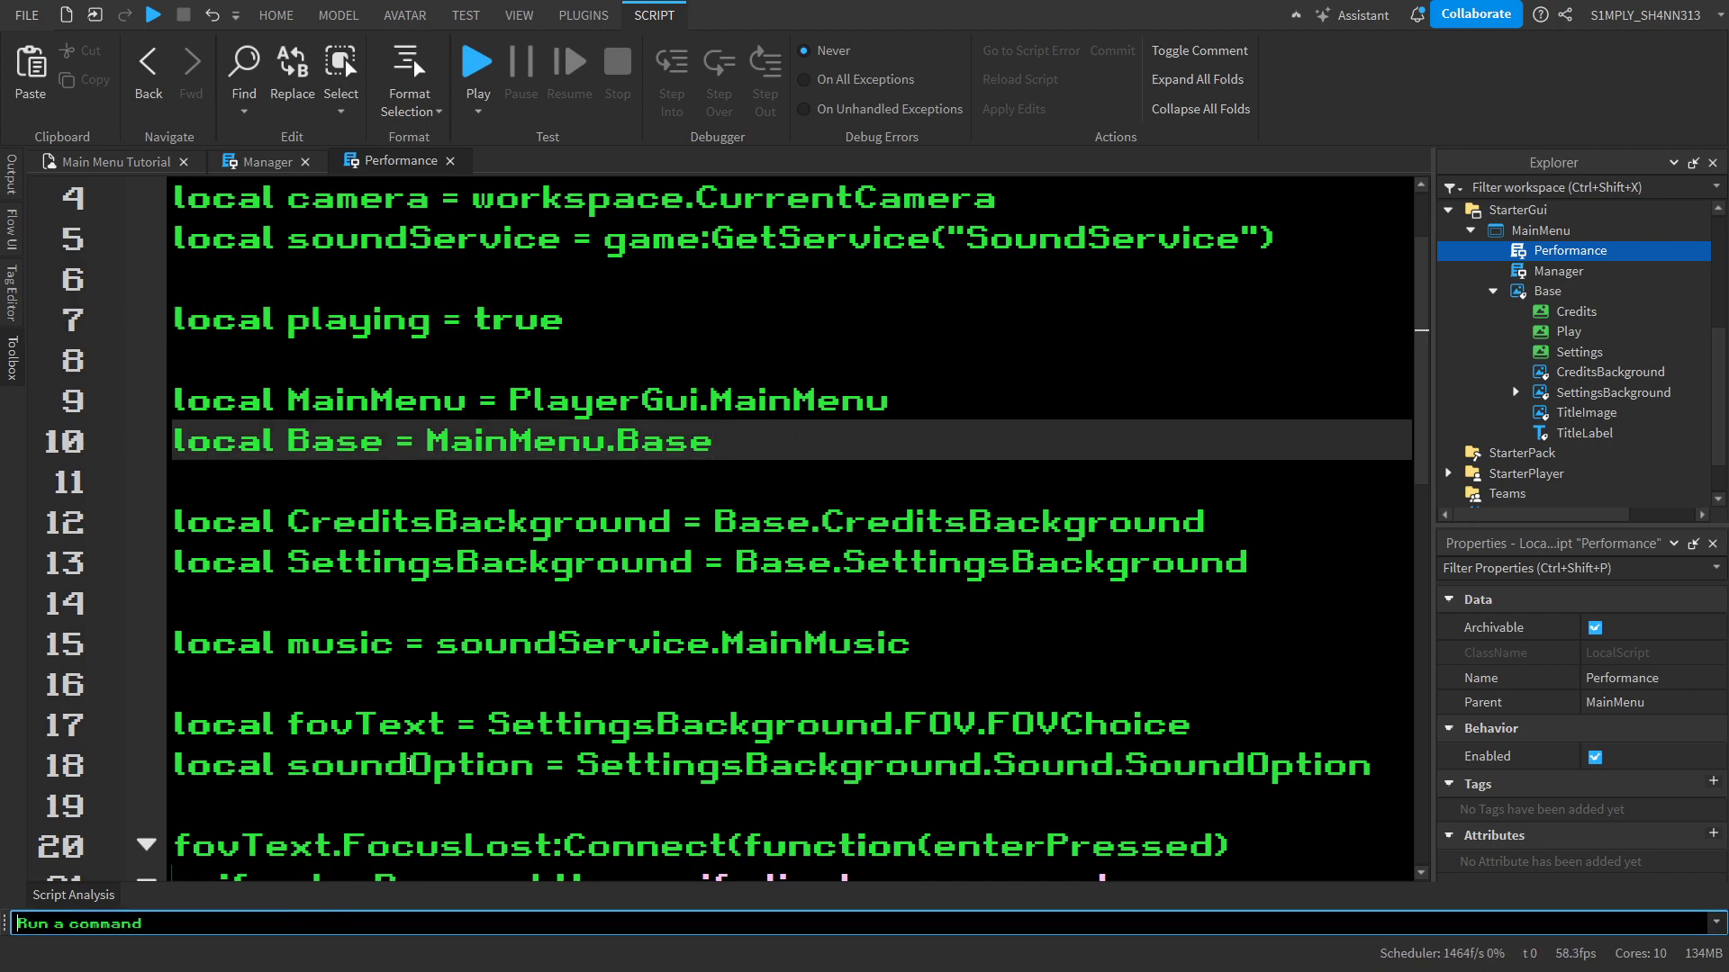
Add the comment "-- if the sound is playing" after the if playing == true then condition
{"action": "double_click", "coordinate": [351, 641]}
{"action": "scroll", "coordinate": [351, 636], "scroll_direction": "down", "scroll_amount": 6}
{"action": "left_click", "coordinate": [882, 414]}
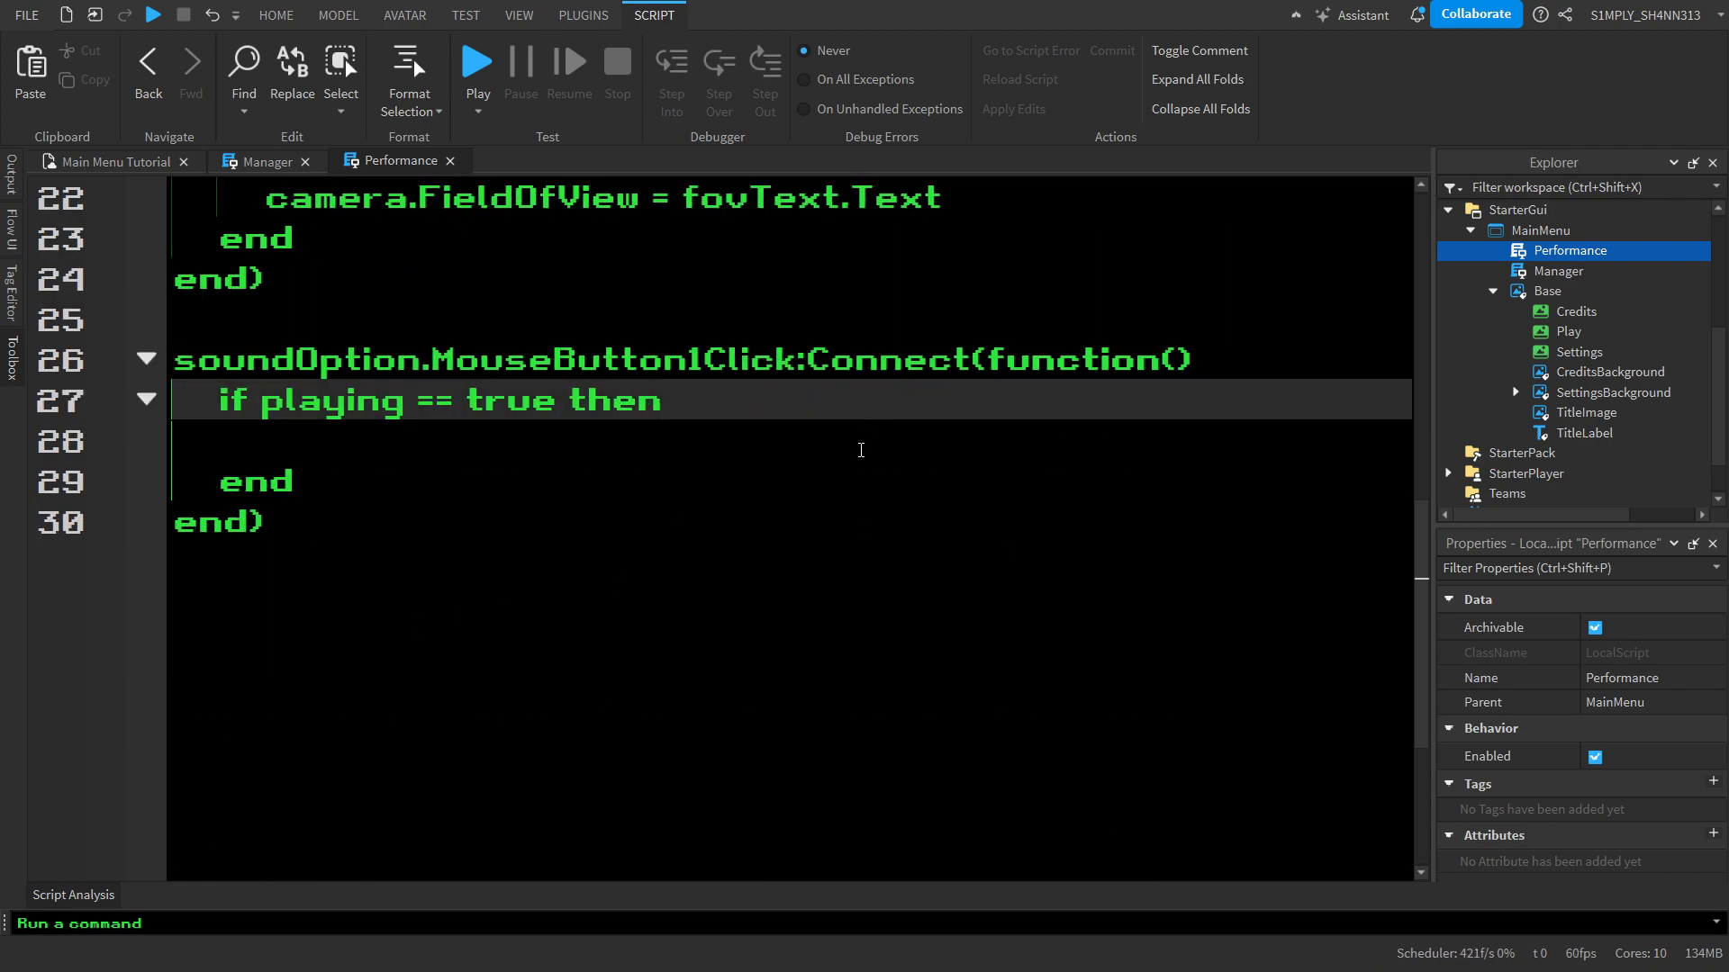
{"action": "left_click", "coordinate": [855, 439]}
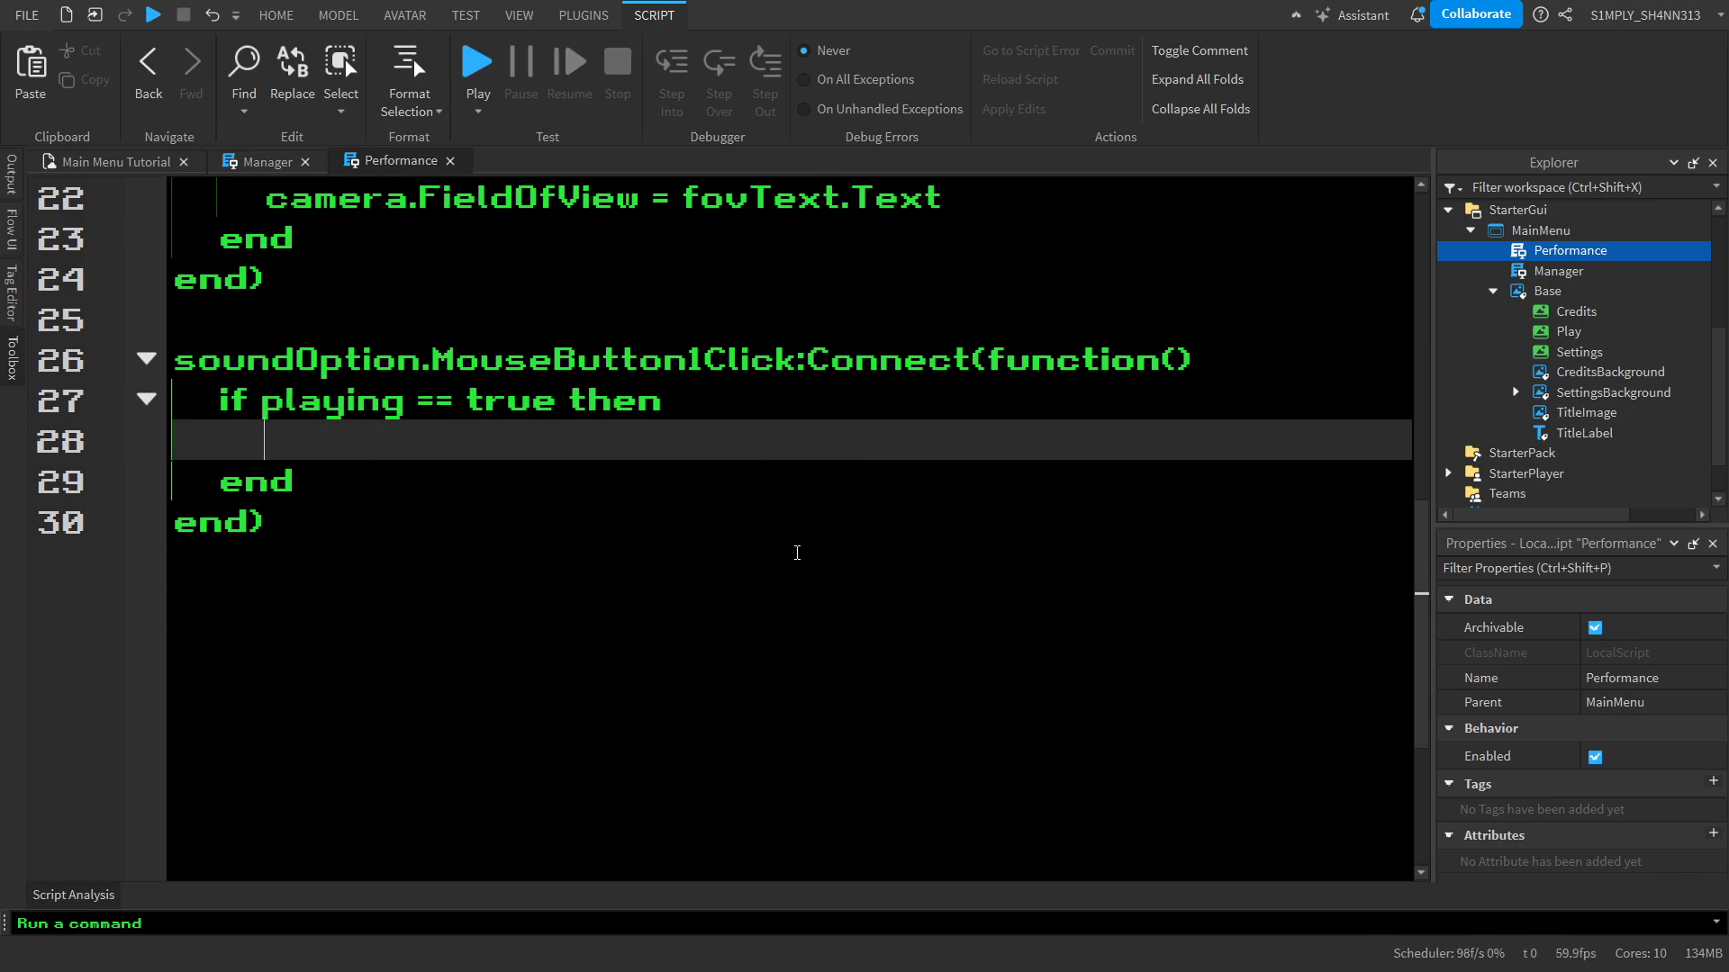
{"action": "left_click", "coordinate": [761, 410]}
{"action": "type", "text": "-- i"}
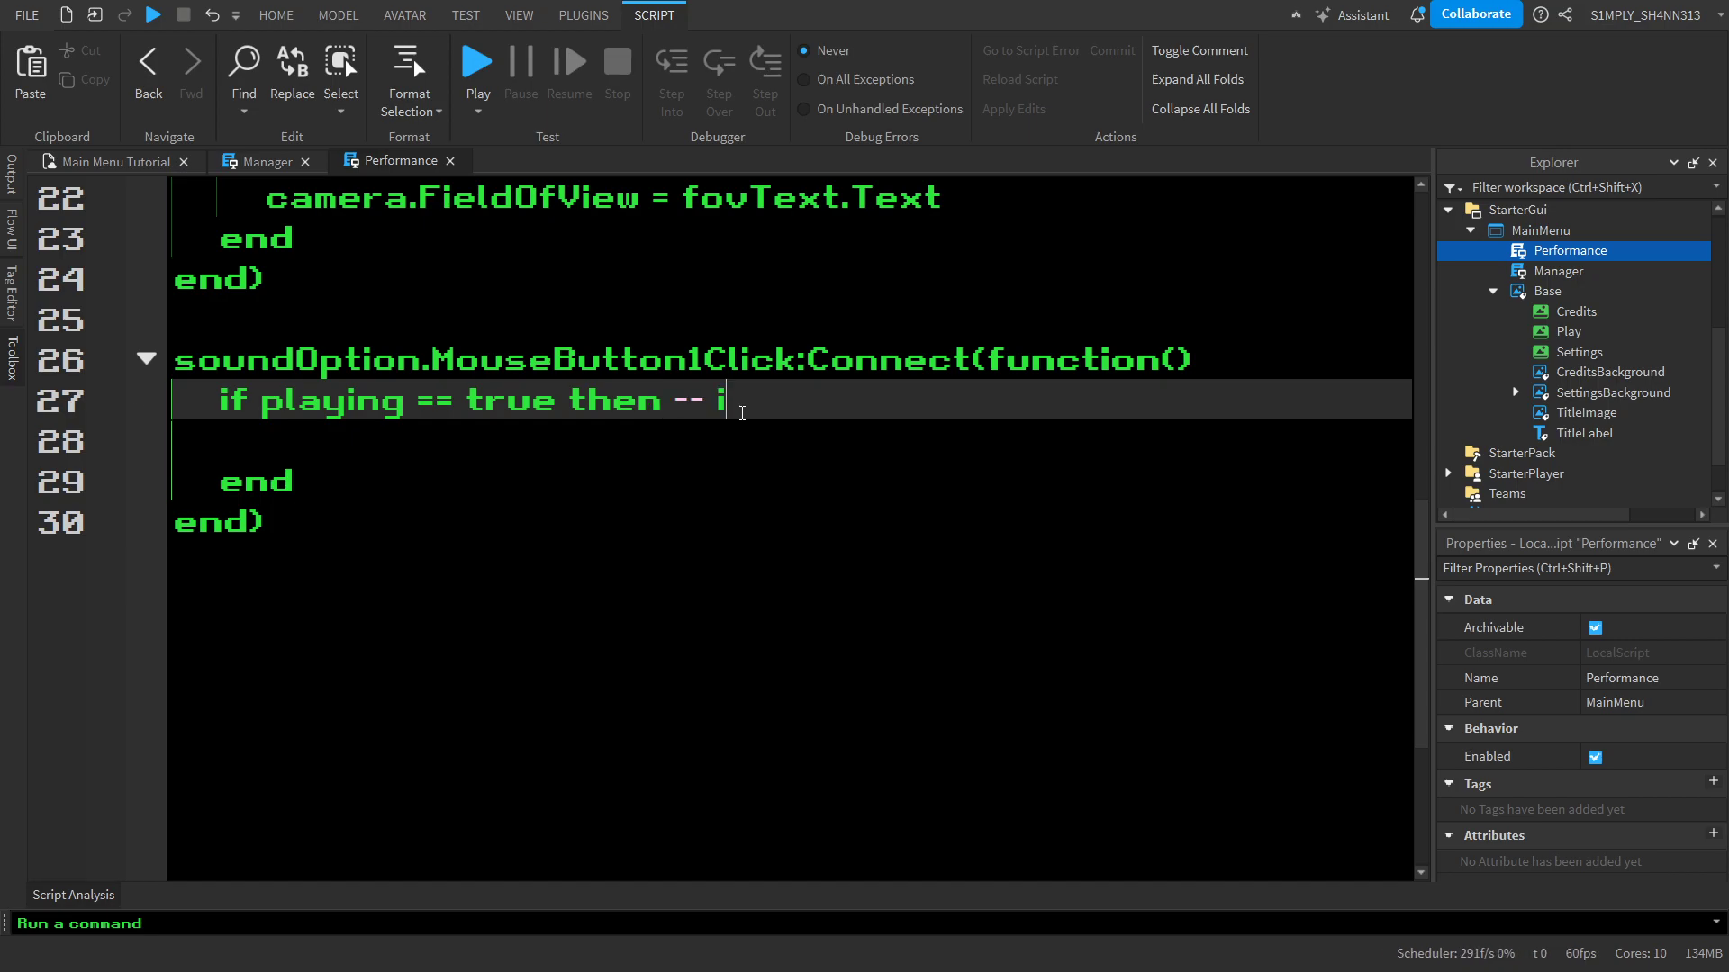
{"action": "type", "text": "f the sound is p"}
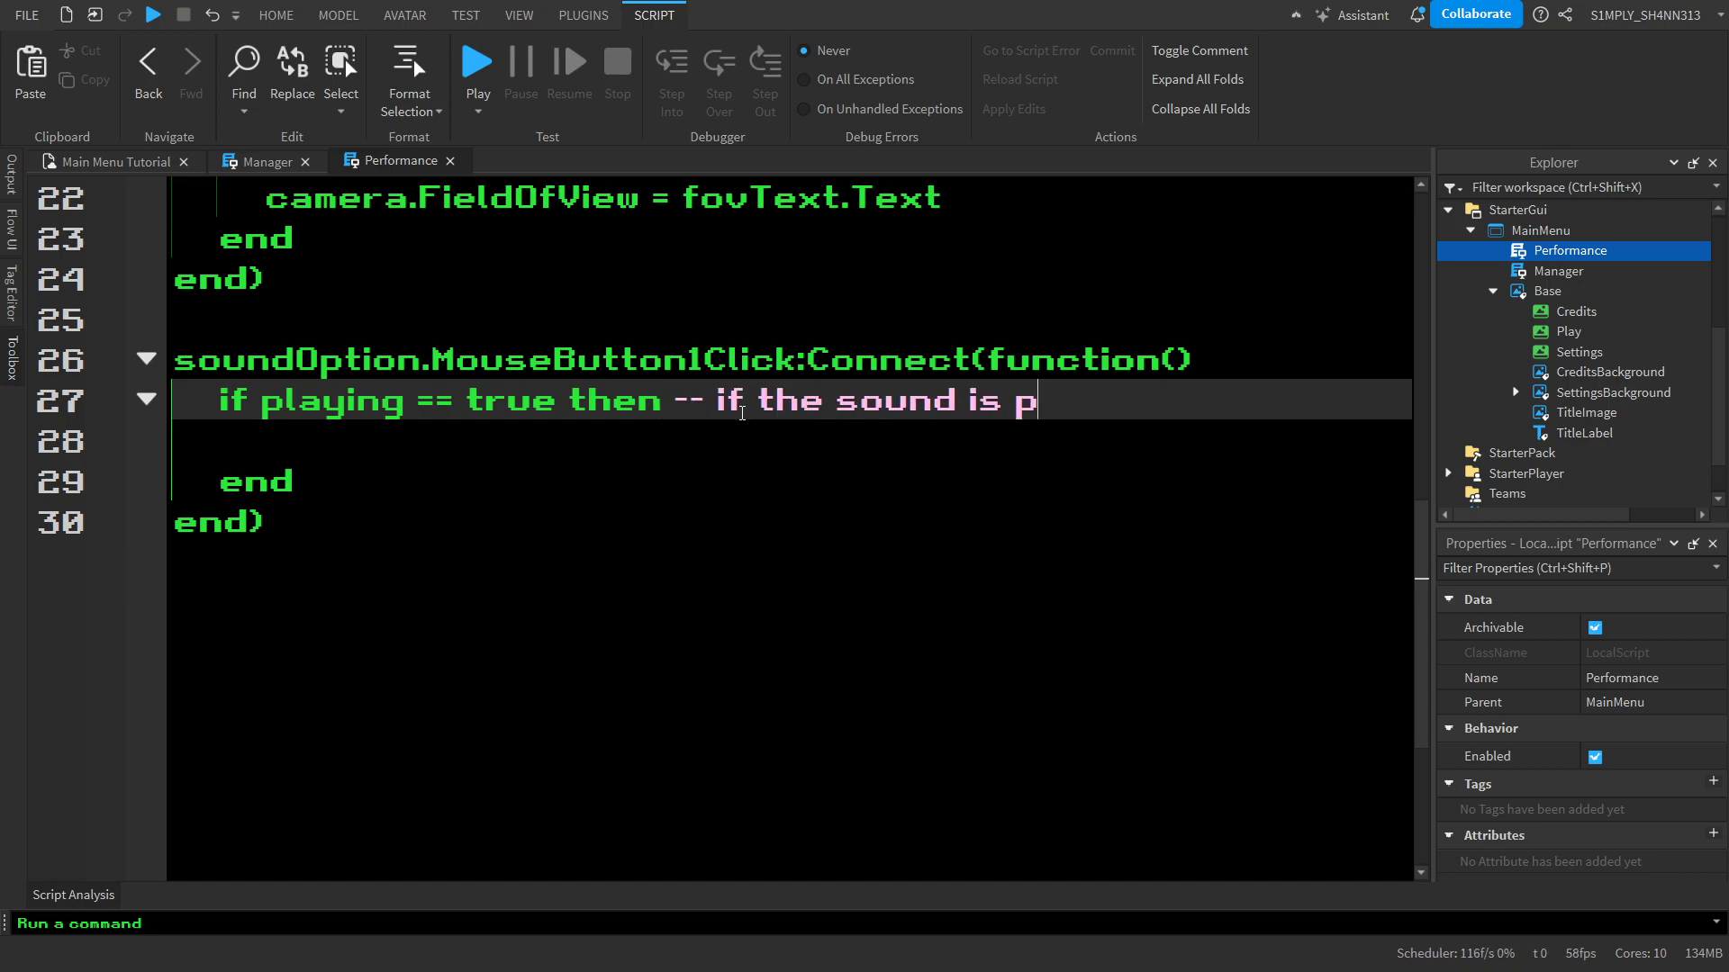
{"action": "type", "text": "laying"}
{"action": "key", "text": "Down"}
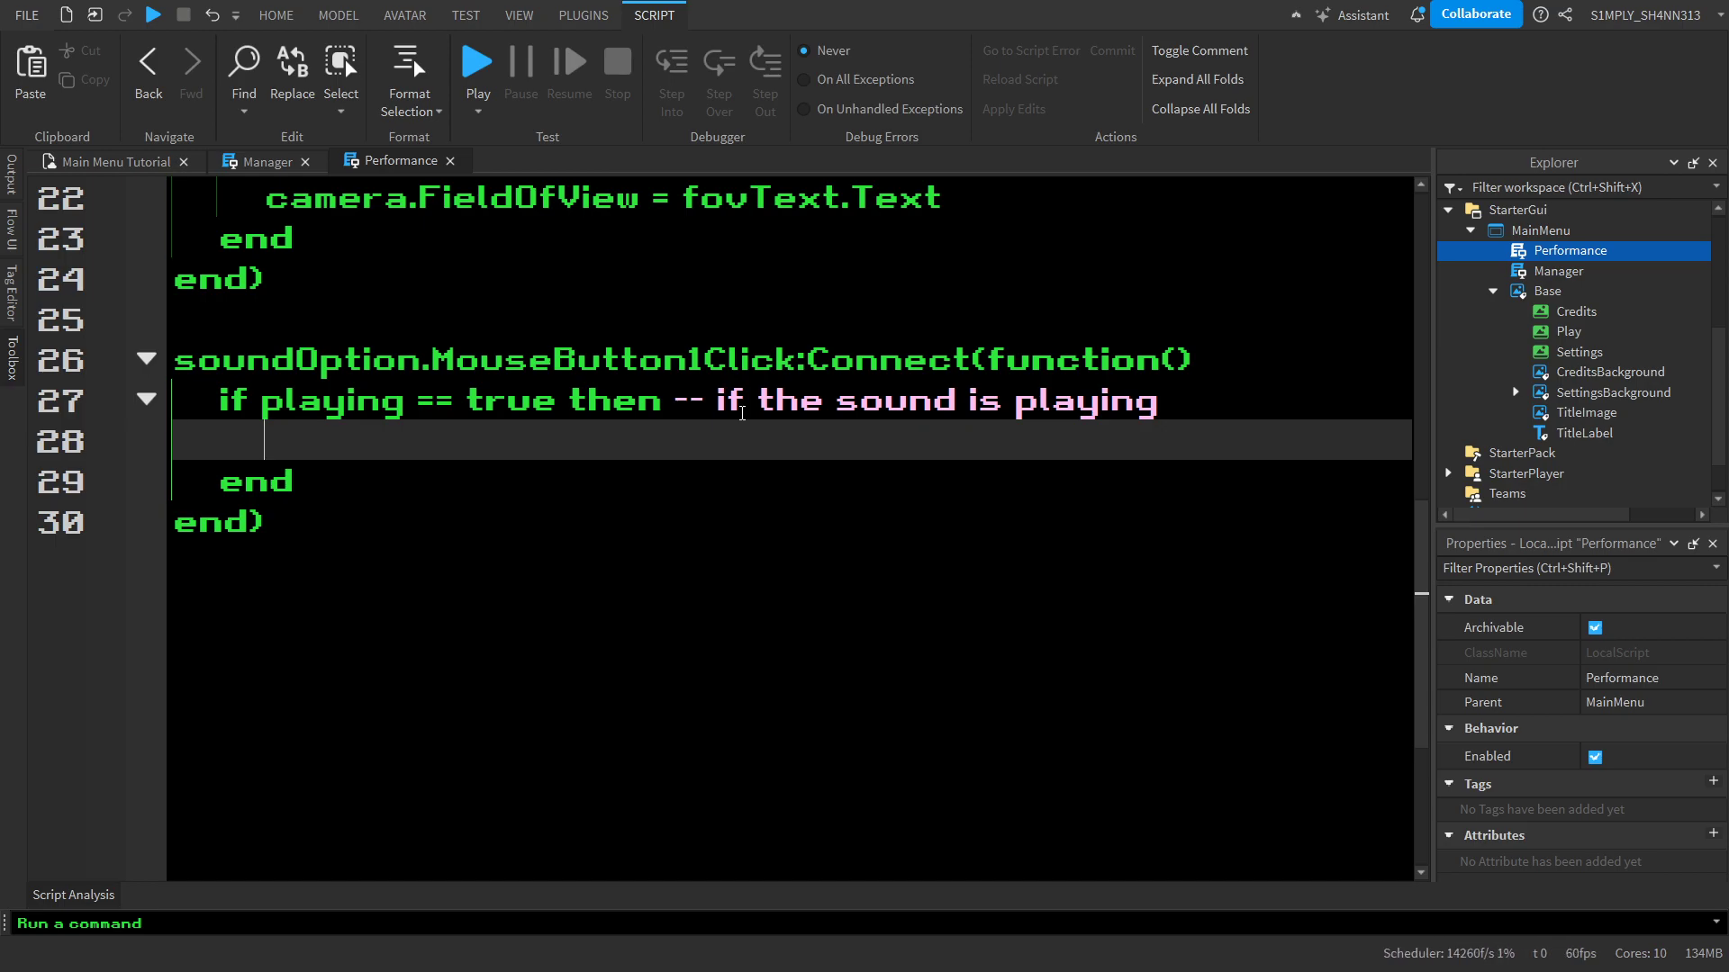
Write music.Playing = false as the first statement inside the if playing block
{"action": "type", "text": "music.P"}
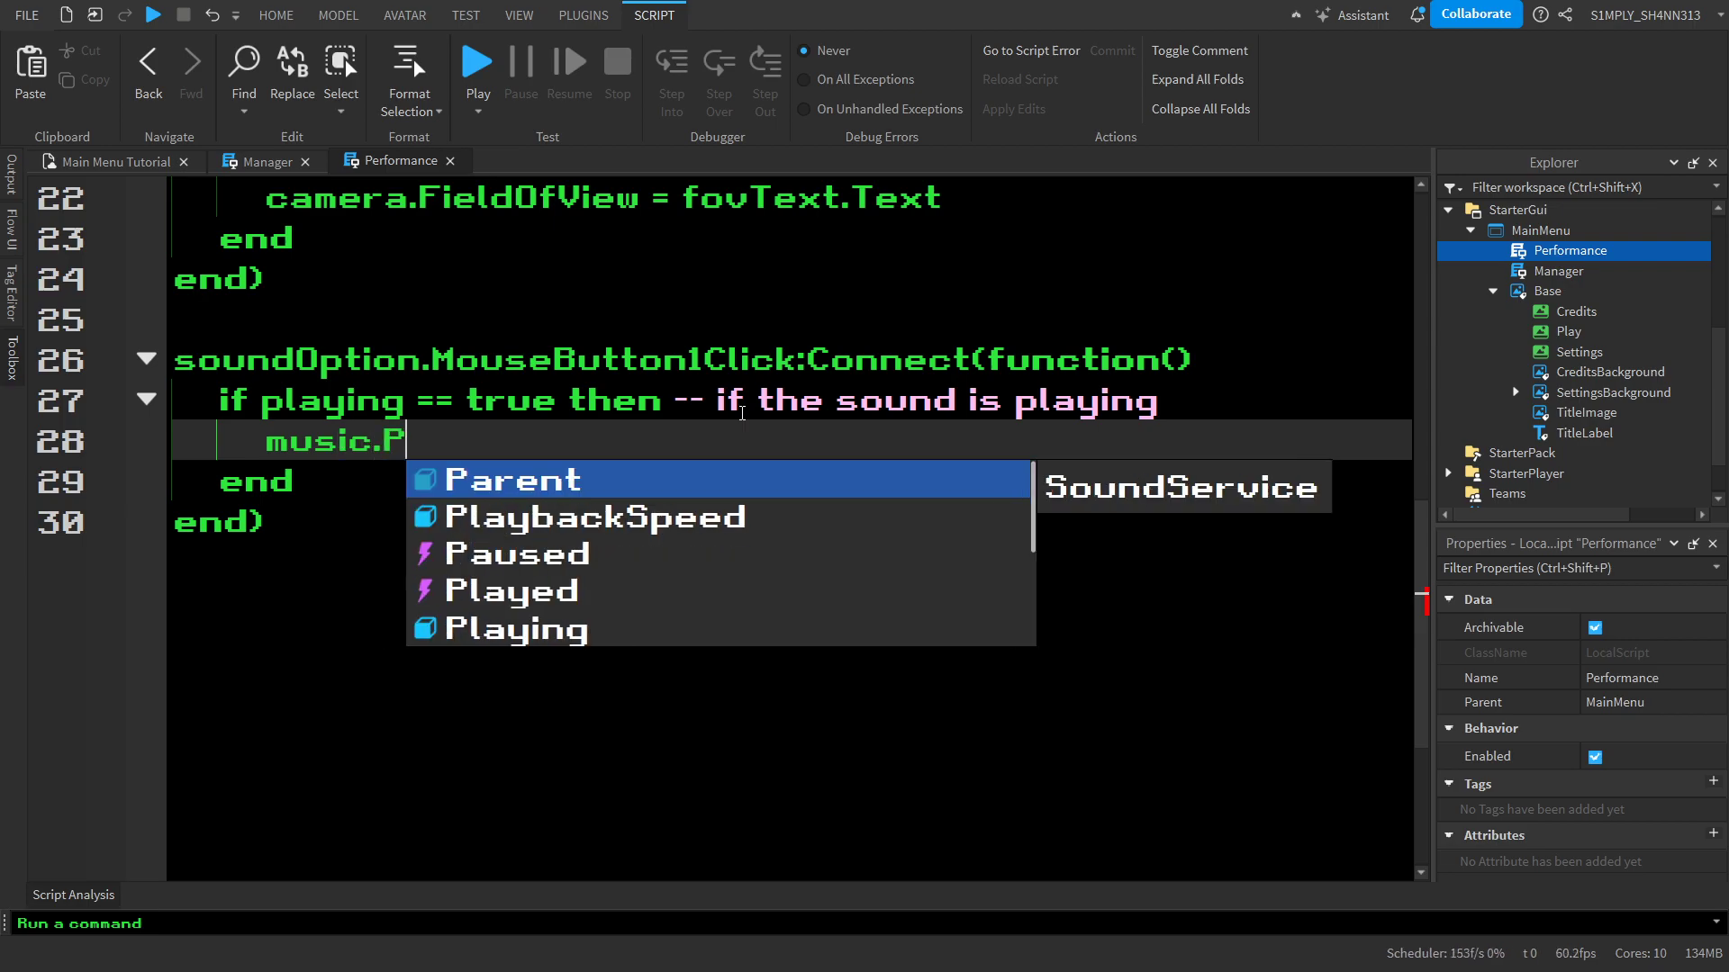
{"action": "type", "text": "laying = false"}
Add the line soundOption.Text = "OFF" below the music.Playing statement
{"action": "key", "text": "Return"}
{"action": "type", "text": "sou"}
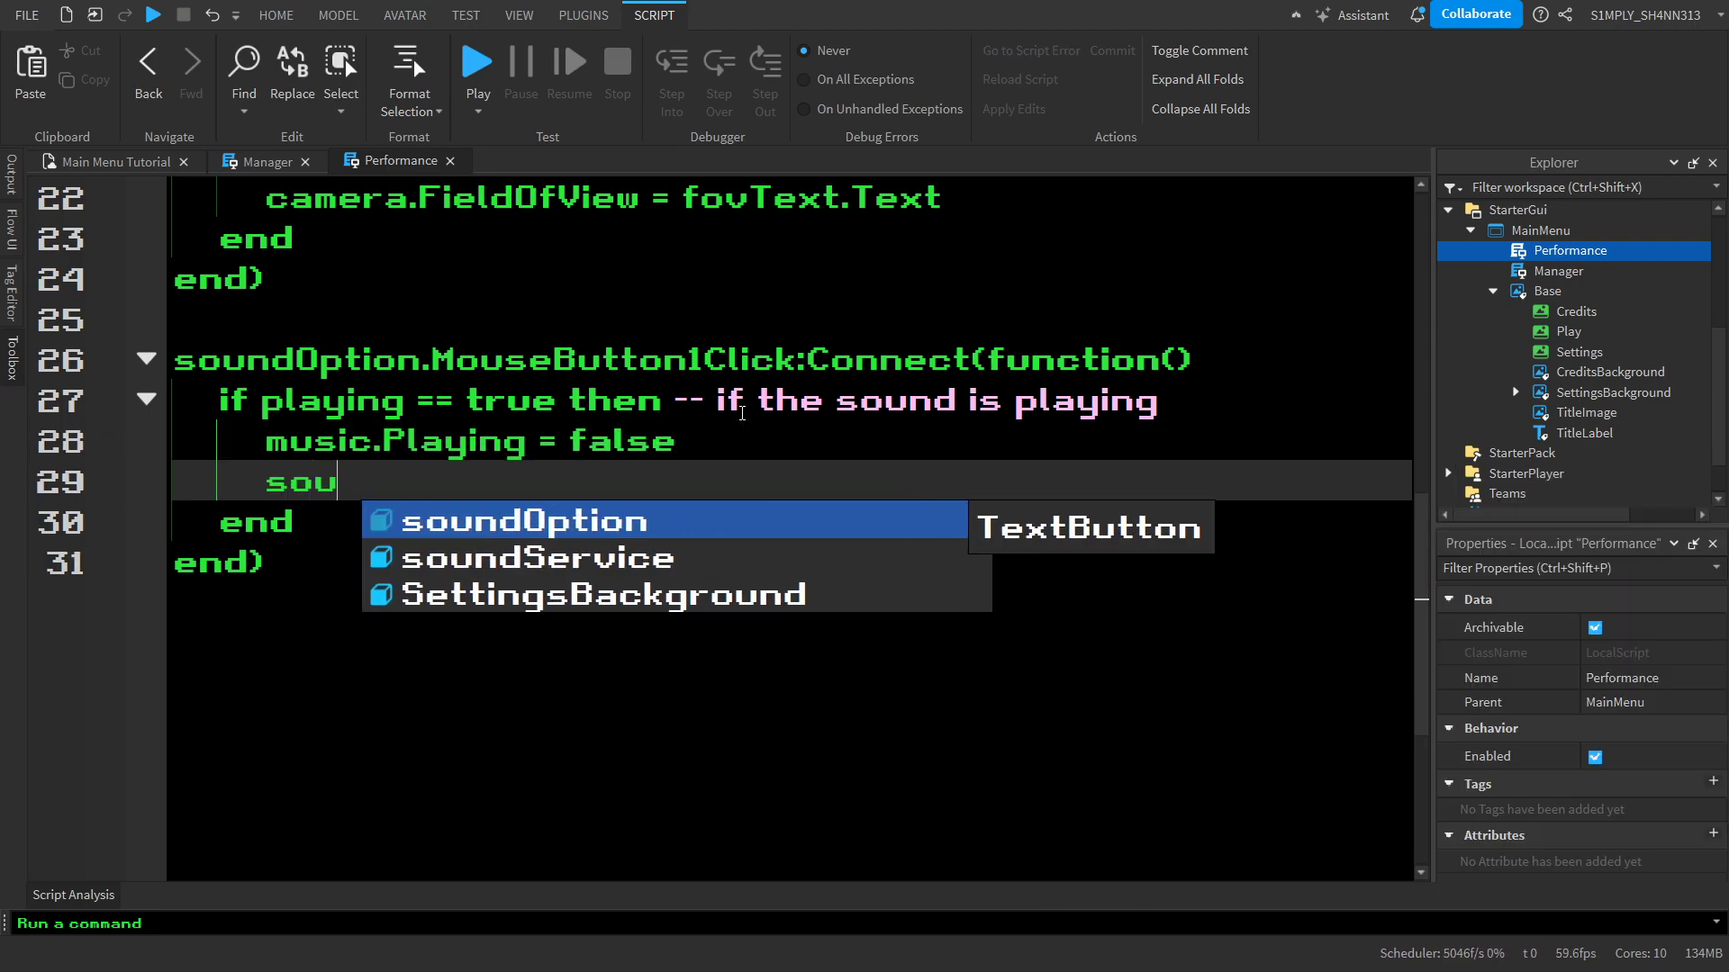
{"action": "type", "text": "ndOption.T"}
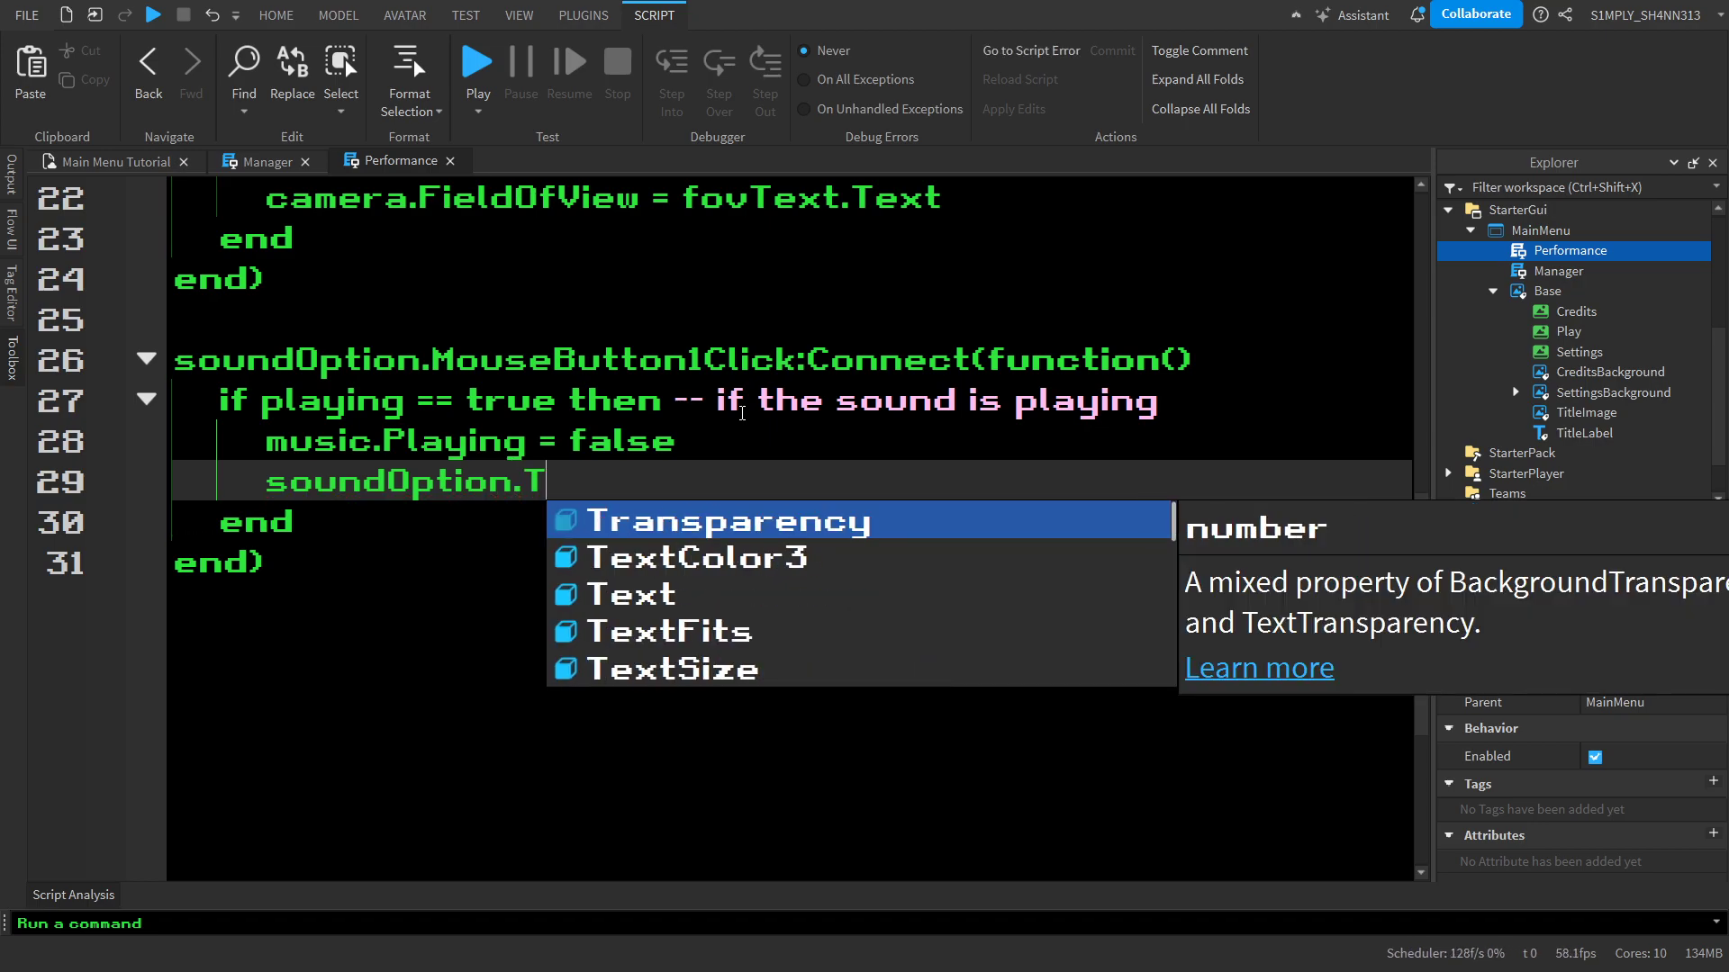
{"action": "type", "text": "ext = \"OFF\""}
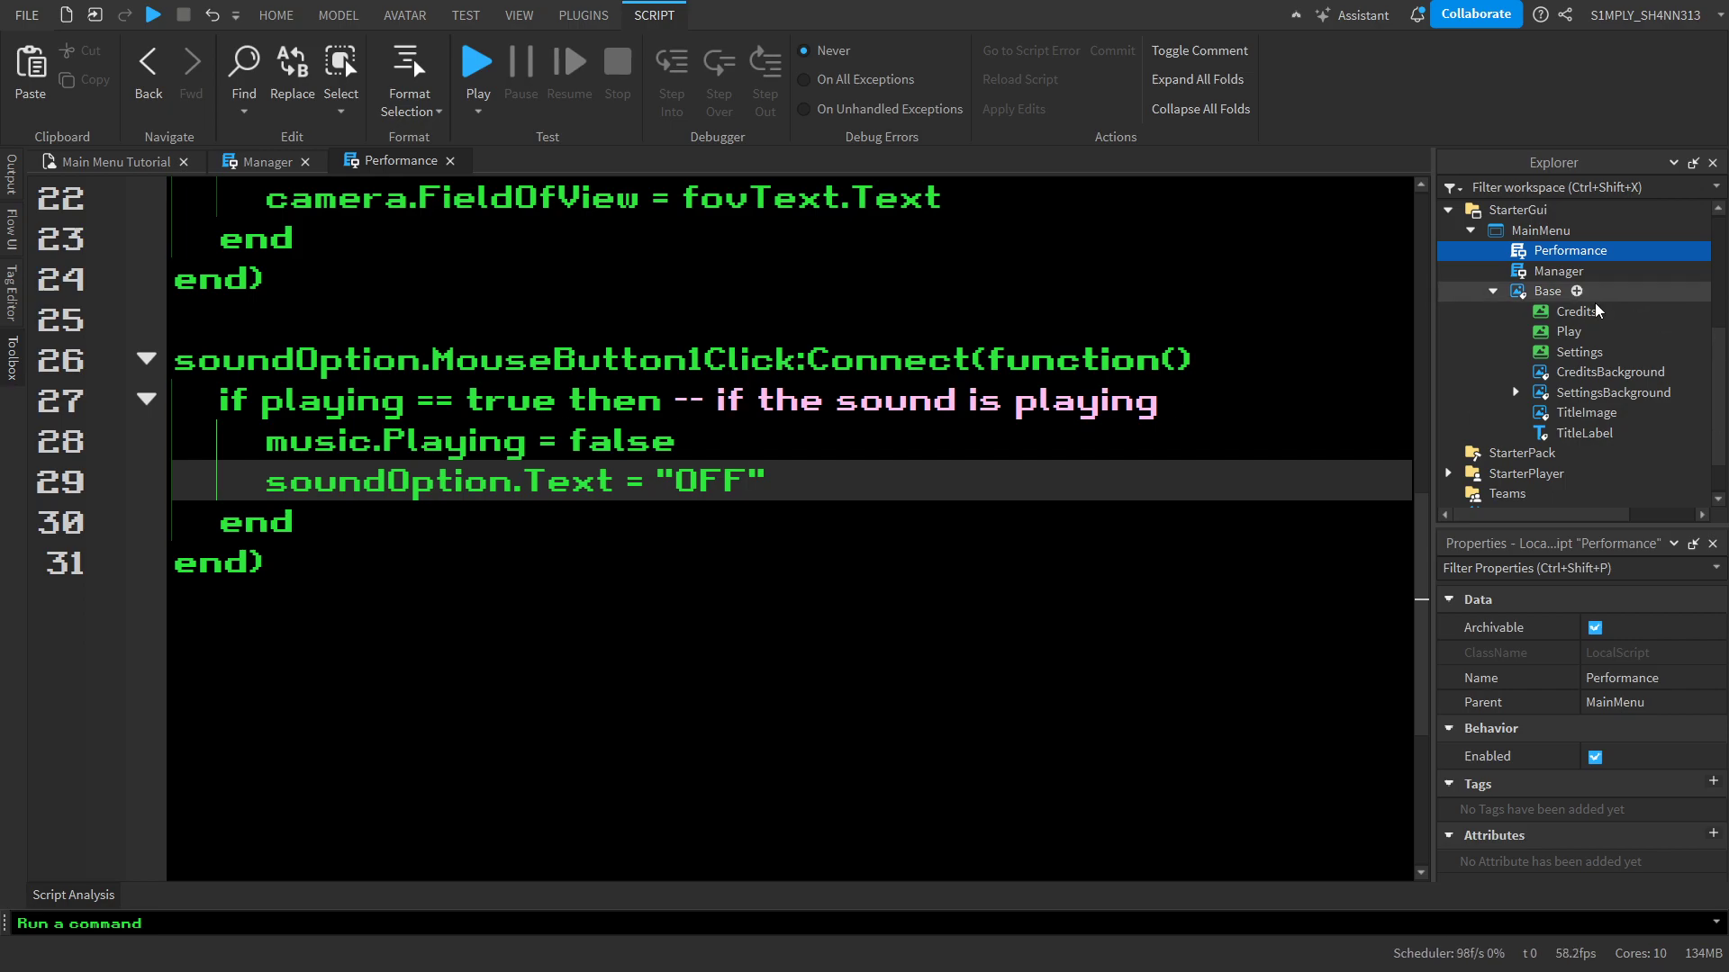
Check the Text property of the SoundOption button under the Sound row of SettingsBackground
{"action": "left_click", "coordinate": [1515, 393]}
{"action": "scroll", "coordinate": [1584, 385], "scroll_direction": "down", "scroll_amount": 3}
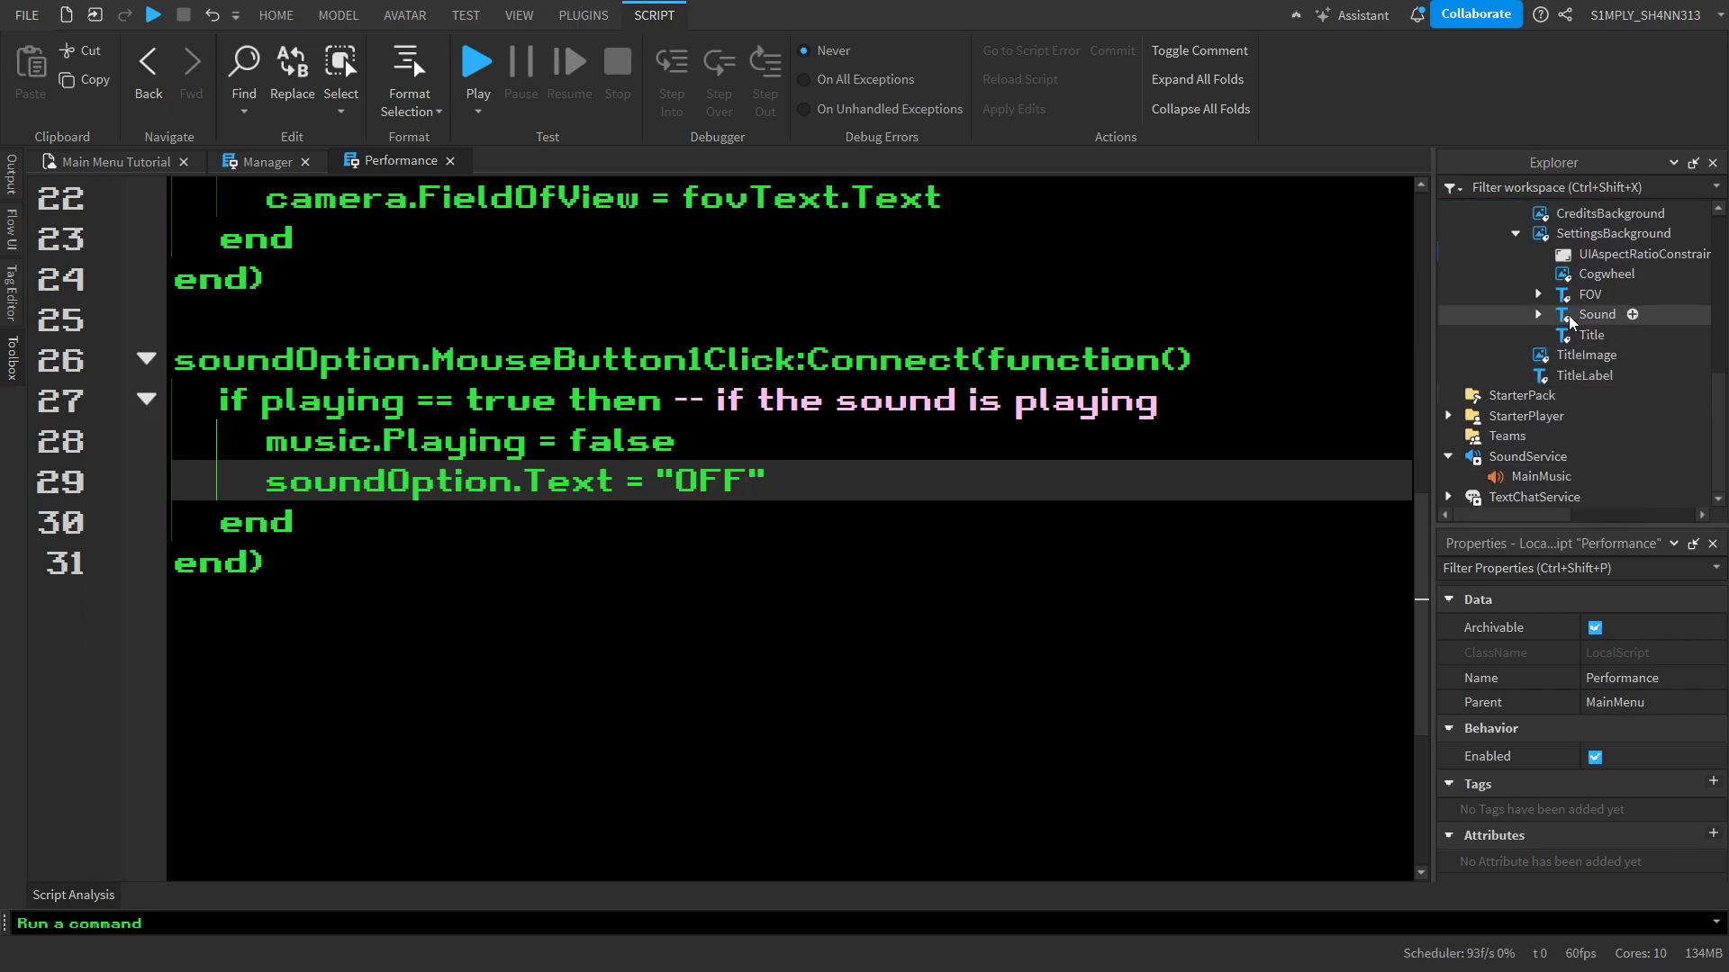
{"action": "left_click", "coordinate": [1538, 314]}
{"action": "left_click", "coordinate": [1621, 356]}
{"action": "scroll", "coordinate": [1580, 810], "scroll_direction": "down", "scroll_amount": 10}
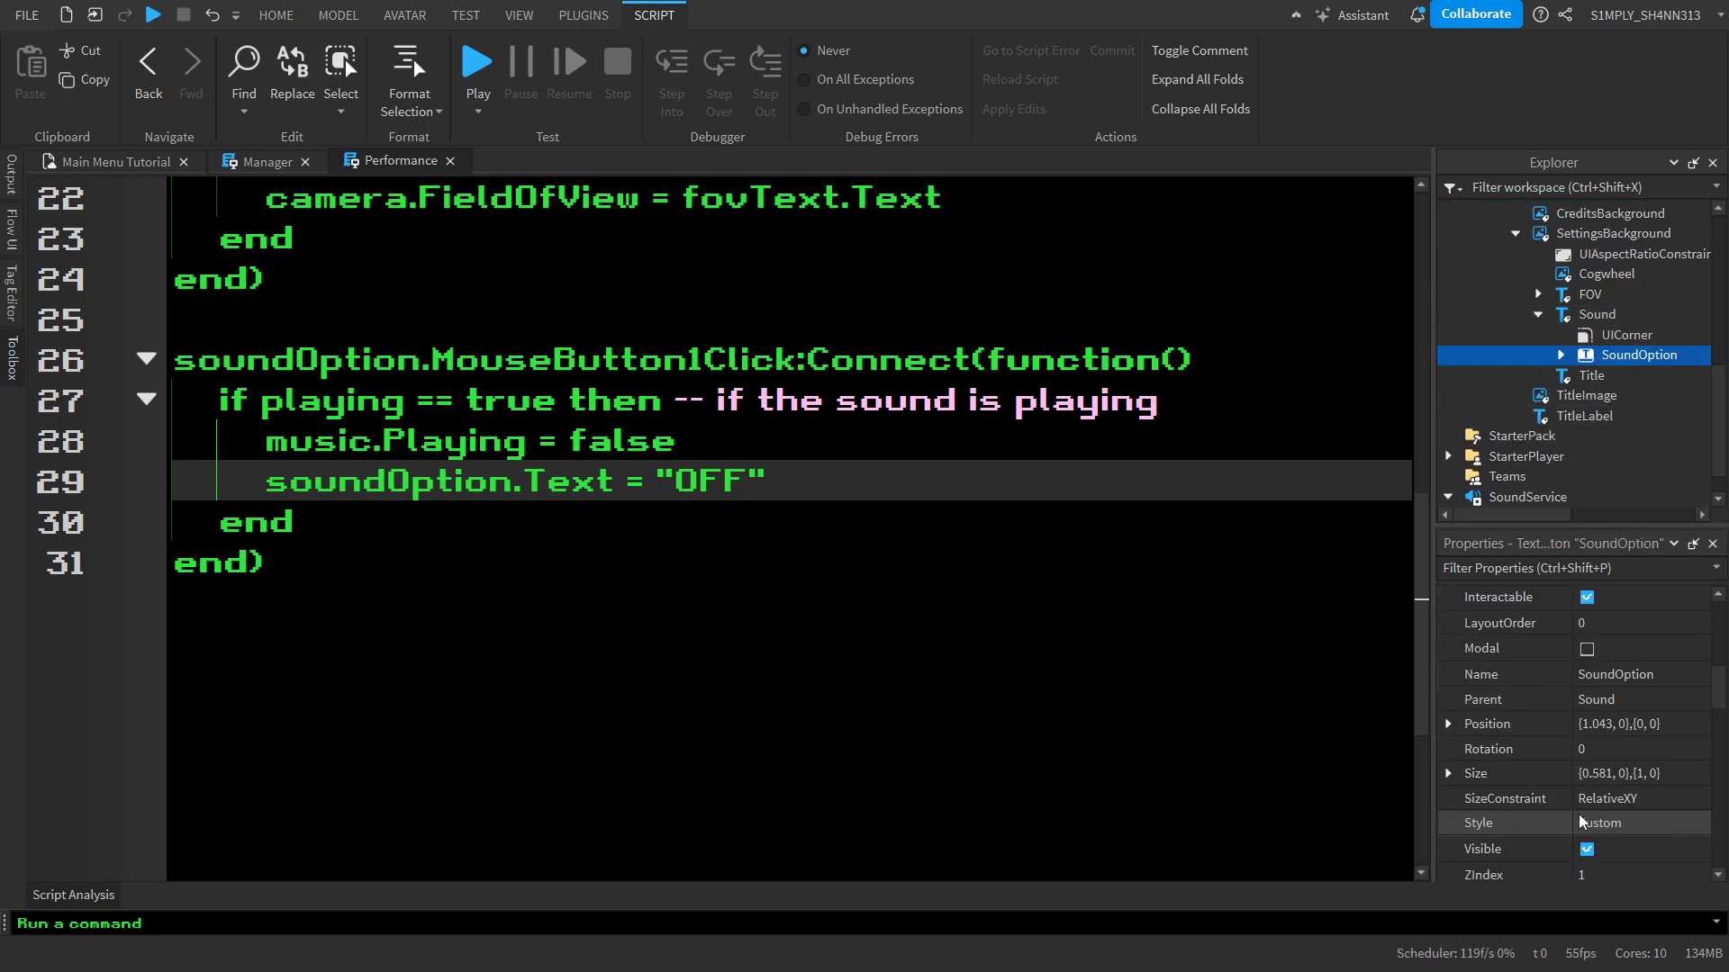
{"action": "scroll", "coordinate": [1580, 821], "scroll_direction": "down", "scroll_amount": 1}
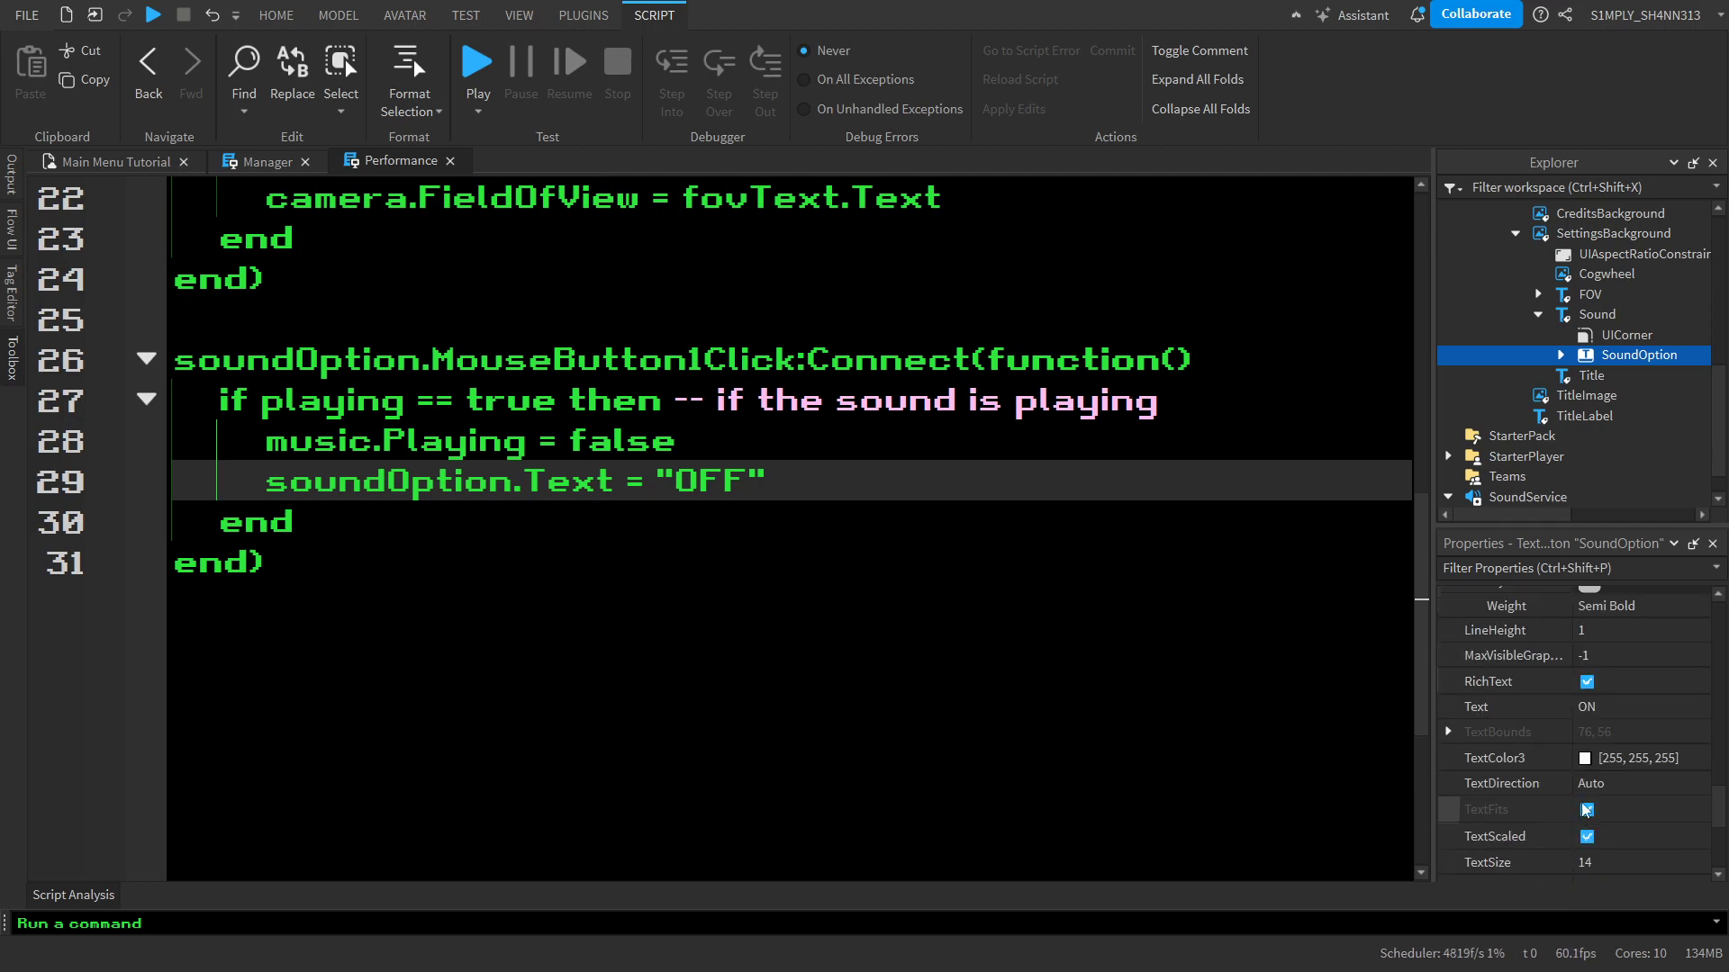
{"action": "left_click", "coordinate": [933, 522]}
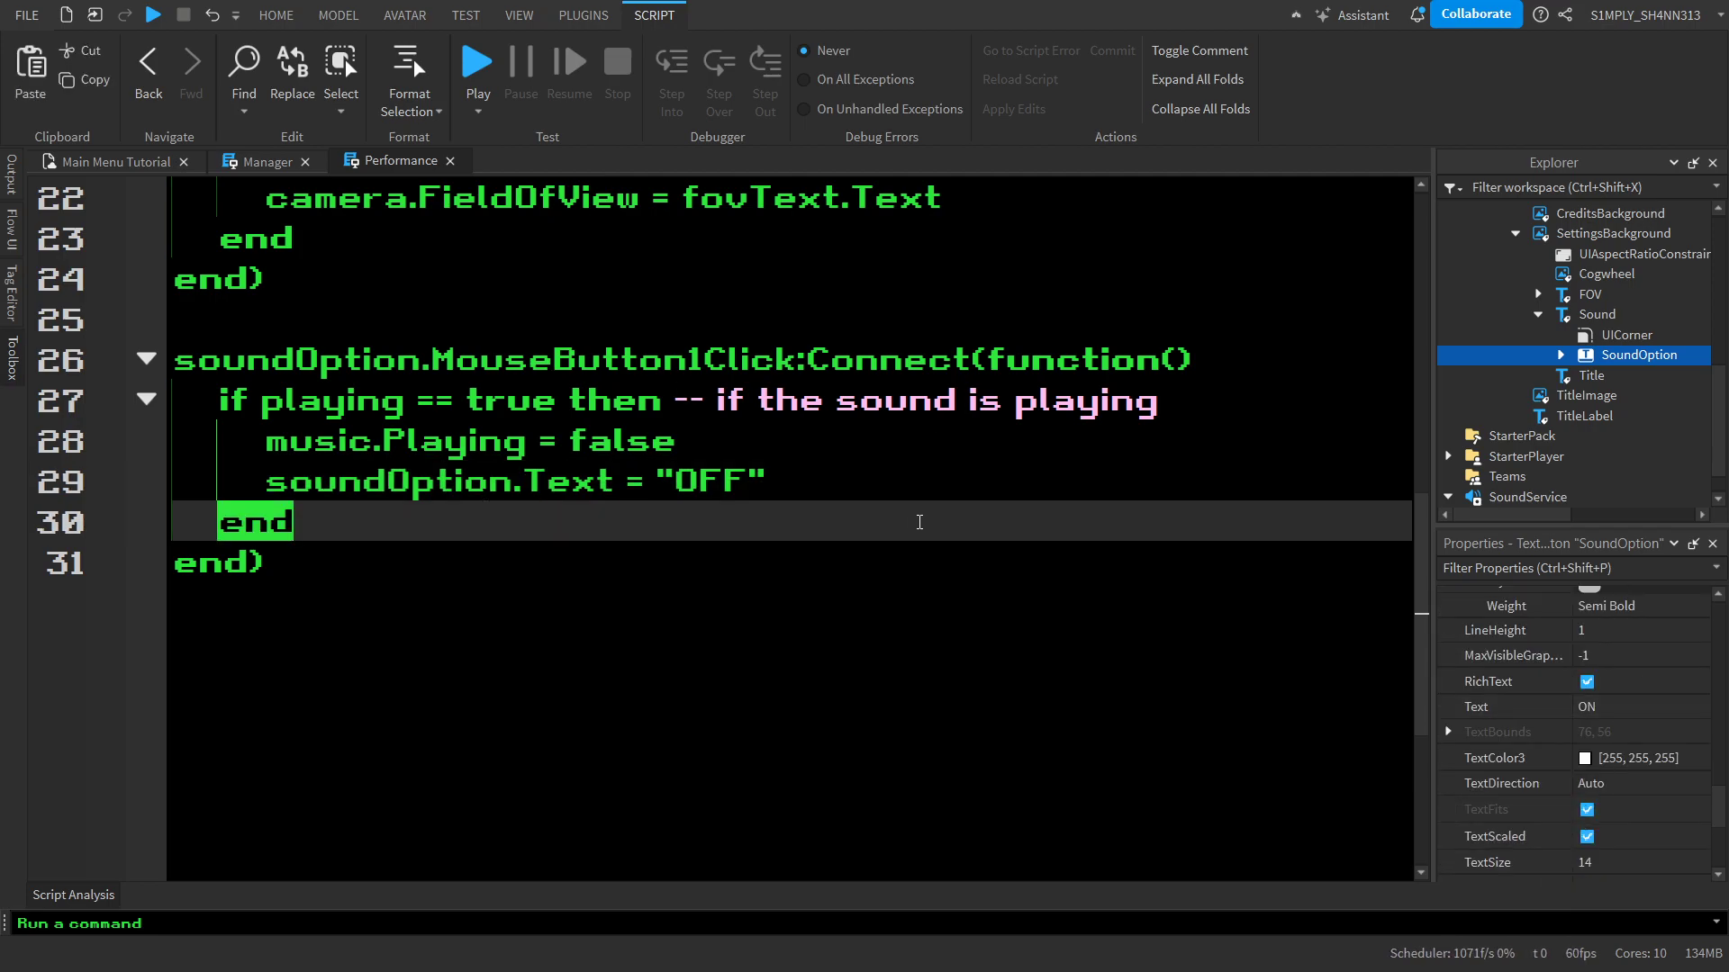
{"action": "left_click", "coordinate": [811, 495]}
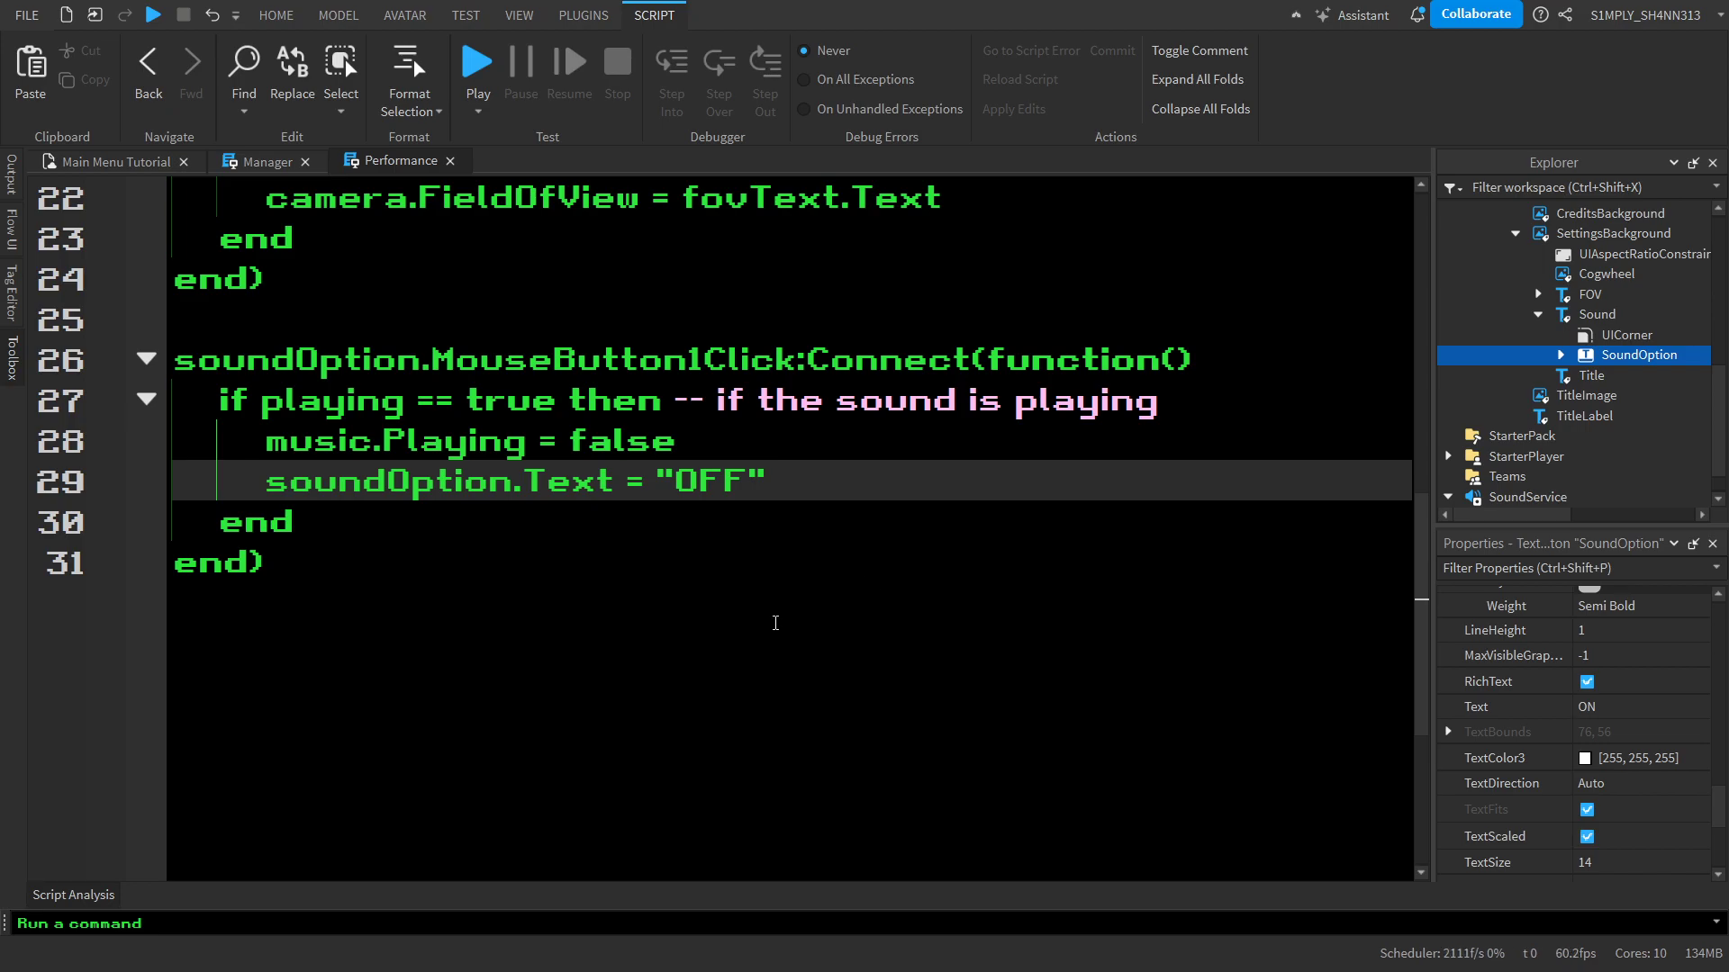
Add the line playing = false below the soundOption.Text statement in the if block
{"action": "scroll", "coordinate": [786, 607], "scroll_direction": "down", "scroll_amount": 3}
{"action": "scroll", "coordinate": [772, 631], "scroll_direction": "up", "scroll_amount": 7}
{"action": "scroll", "coordinate": [810, 531], "scroll_direction": "down", "scroll_amount": 6}
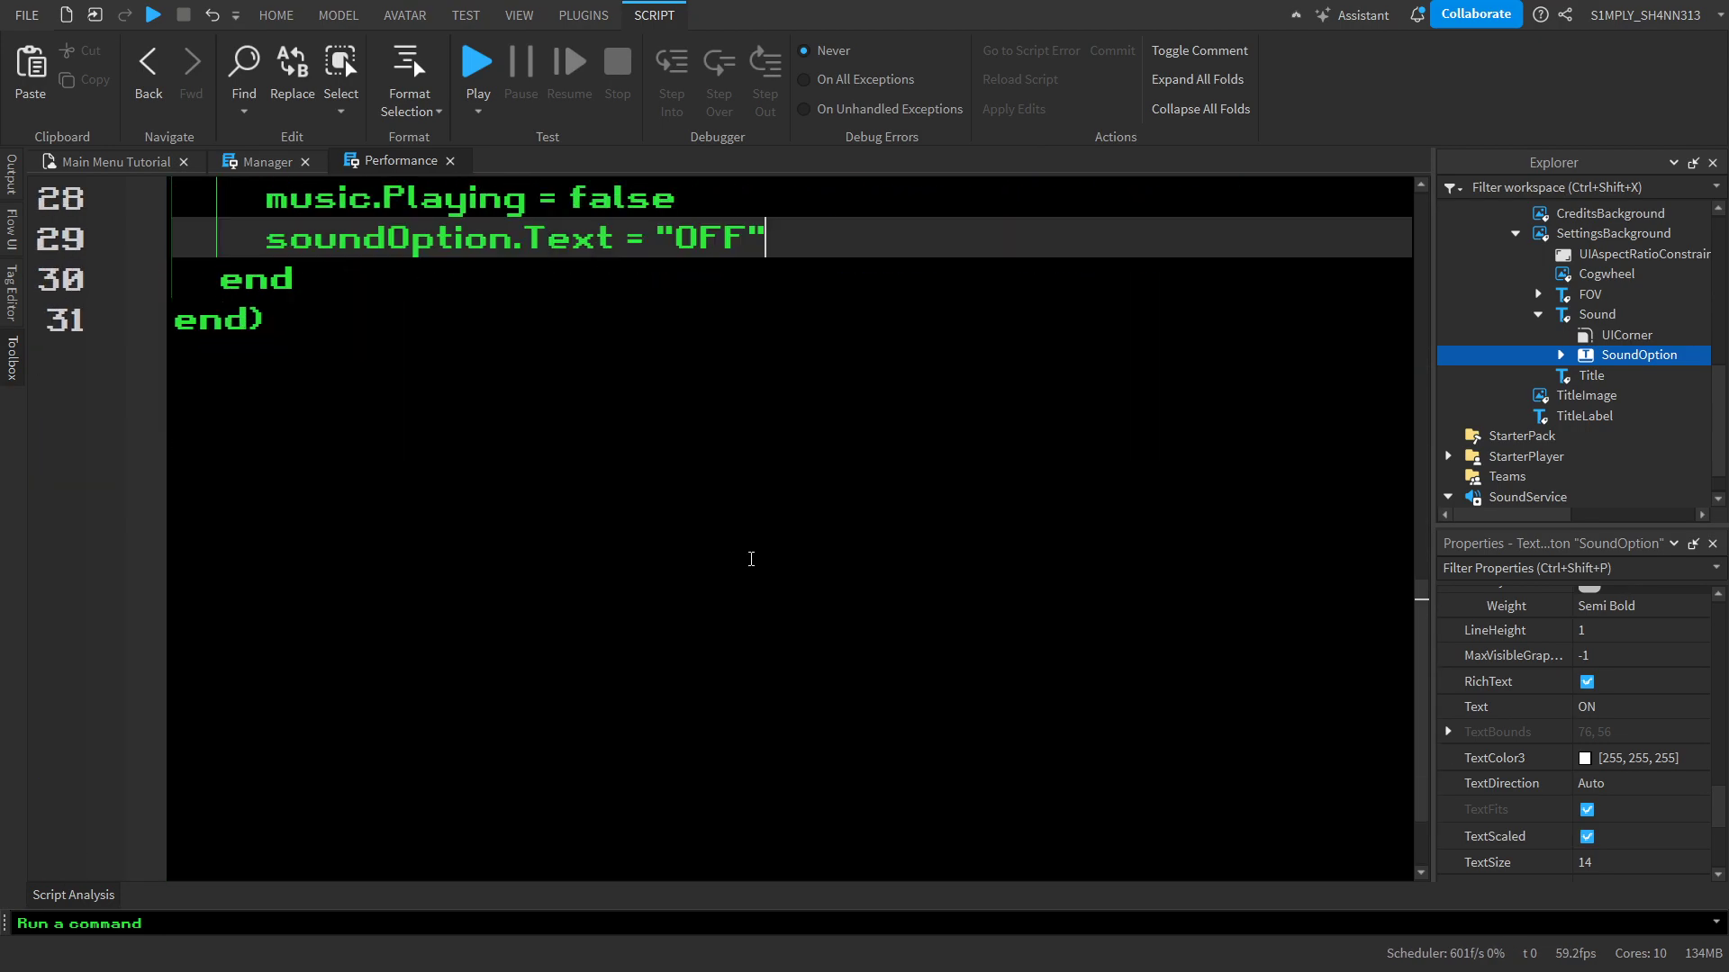
{"action": "key", "text": "Return"}
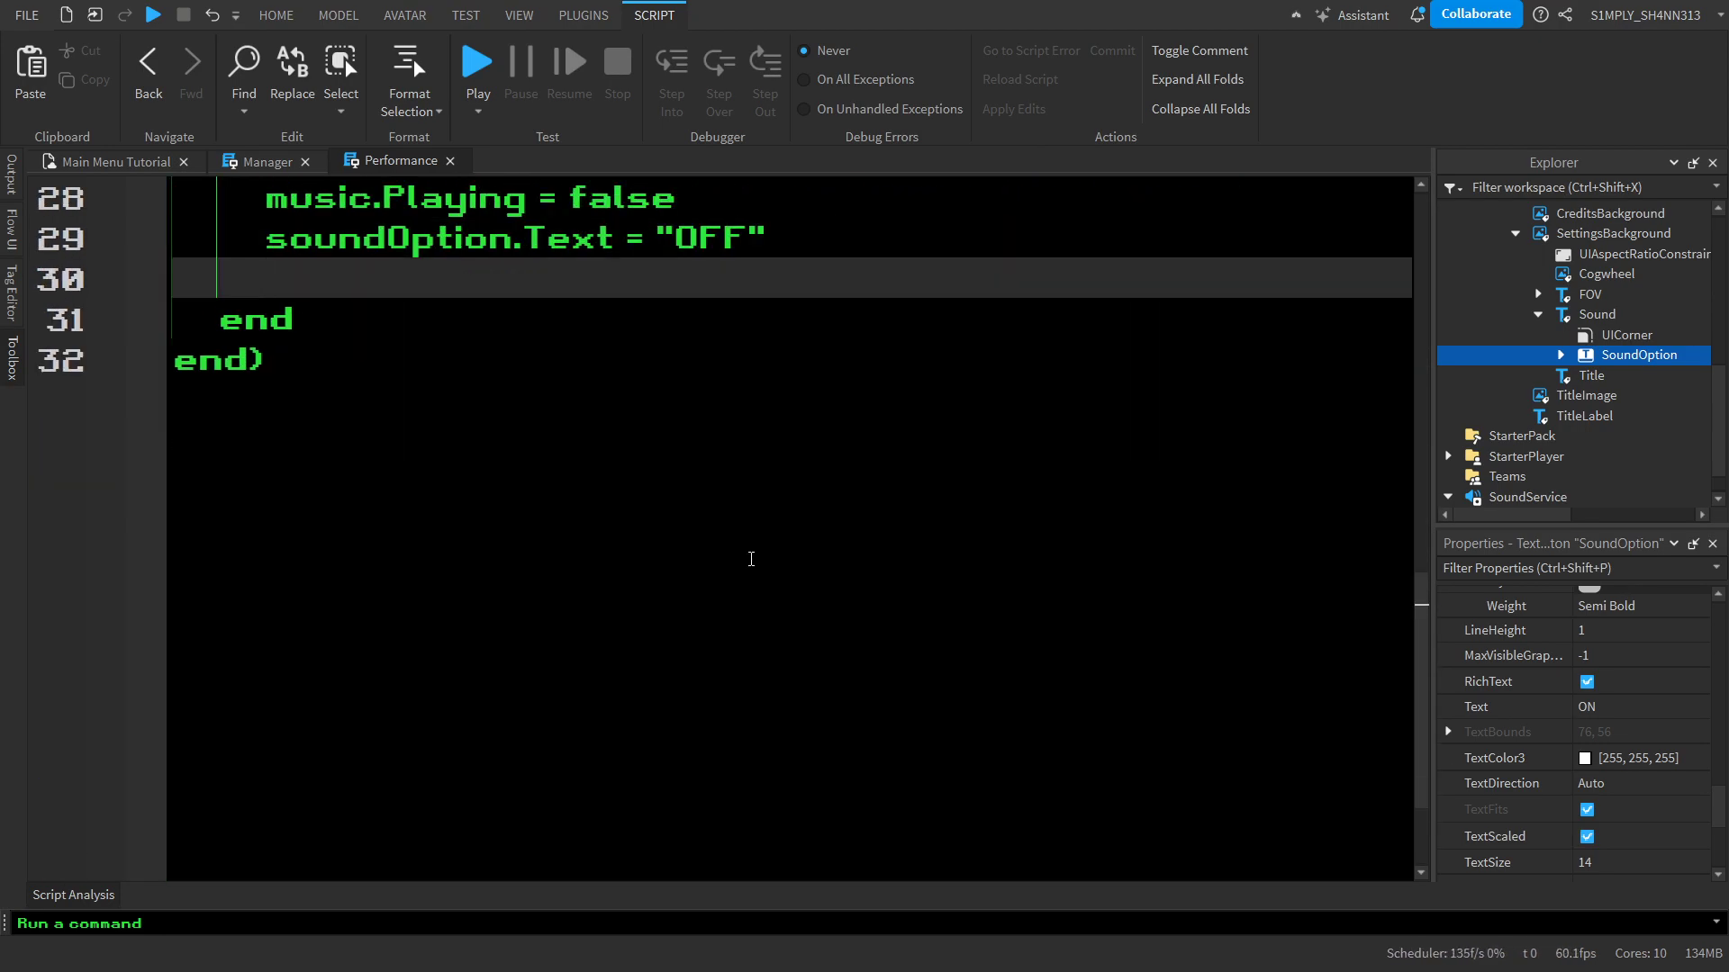
{"action": "scroll", "coordinate": [756, 549], "scroll_direction": "up", "scroll_amount": 3}
{"action": "type", "text": "palyi"}
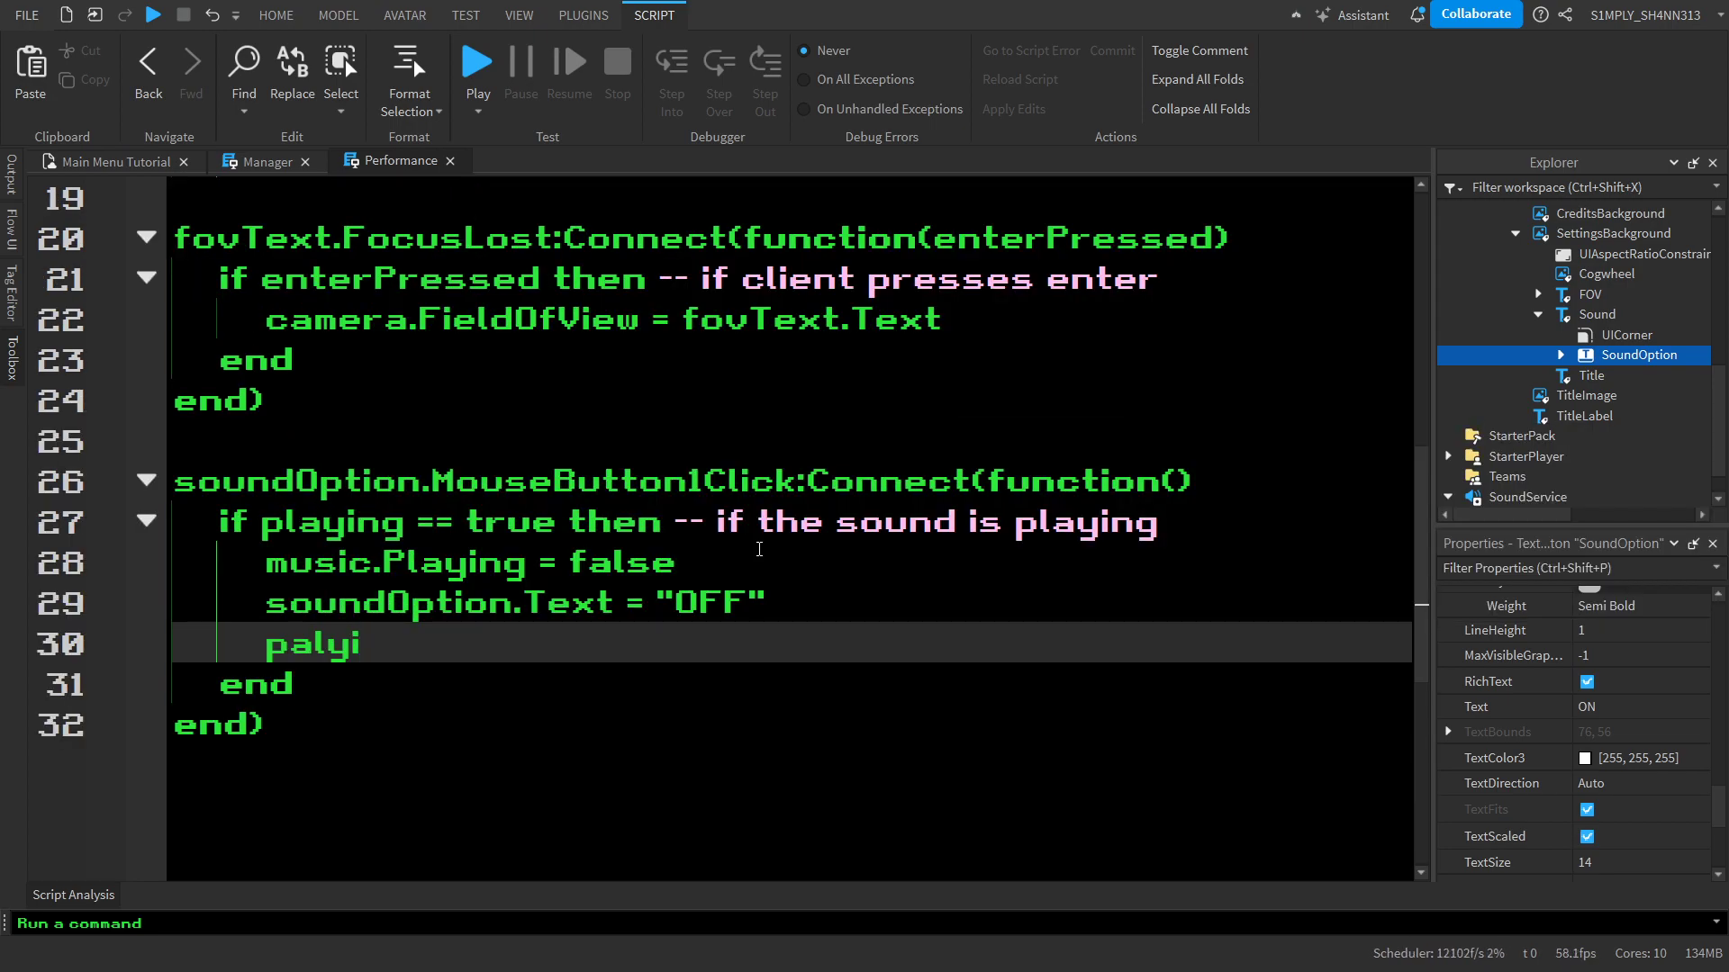
{"action": "key", "text": "ctrl+BackSpace"}
{"action": "type", "text": "playing = false"}
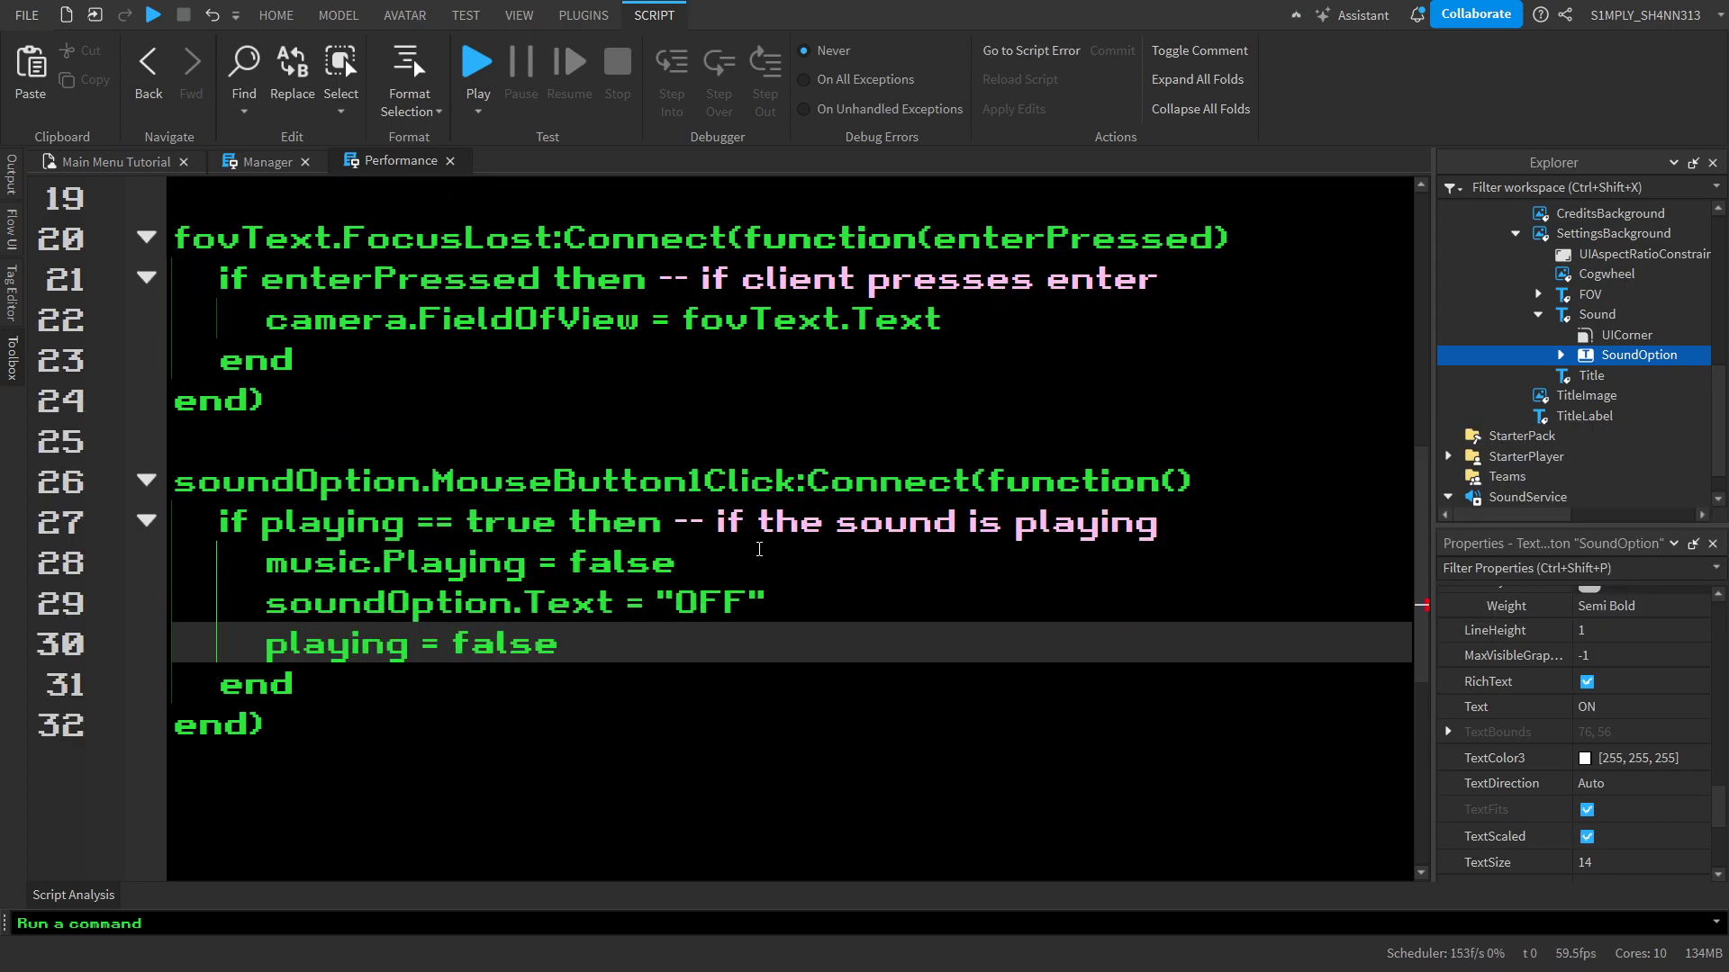
Add an else branch with an empty line to the playing check
{"action": "key", "text": "Return"}
{"action": "type", "text": "else"}
{"action": "key", "text": "Return"}
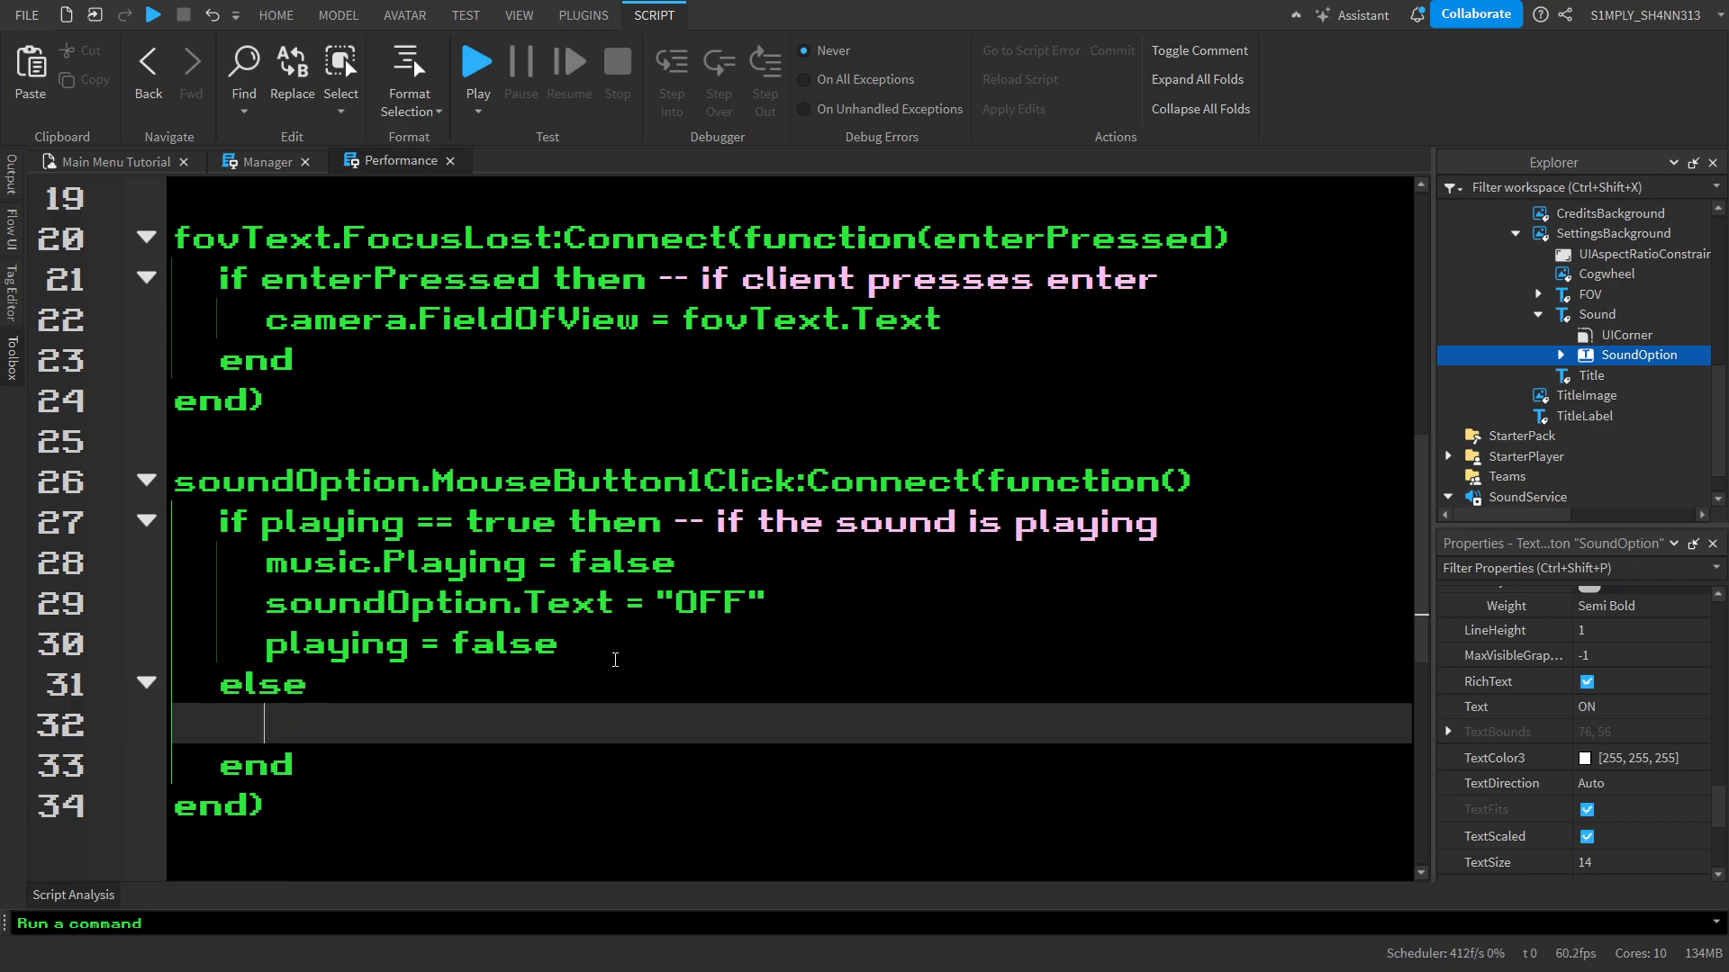
Copy the music.Playing, soundOption.Text and playing statements from the if branch into the else branch
{"action": "left_click_drag", "start_coordinate": [624, 645], "coordinate": [432, 584]}
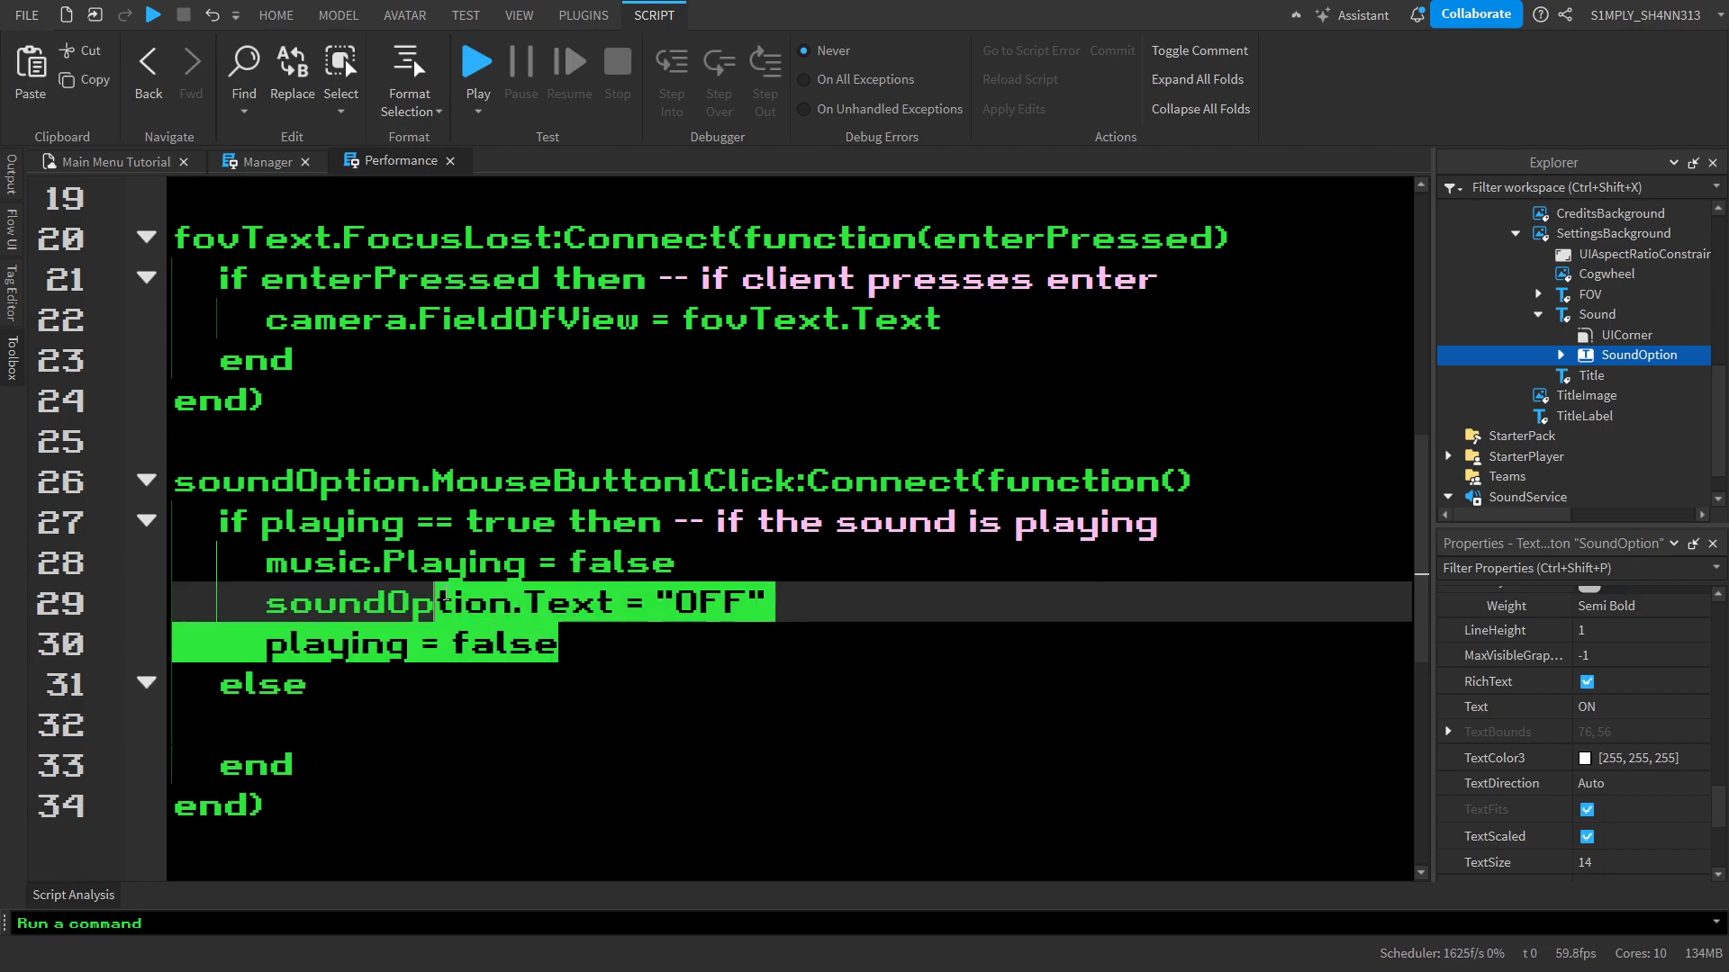
{"action": "left_click", "coordinate": [441, 602]}
{"action": "left_click_drag", "start_coordinate": [558, 644], "coordinate": [258, 543]}
{"action": "key", "text": "ctrl+x"}
{"action": "key", "text": "ctrl+v"}
{"action": "left_click", "coordinate": [406, 726]}
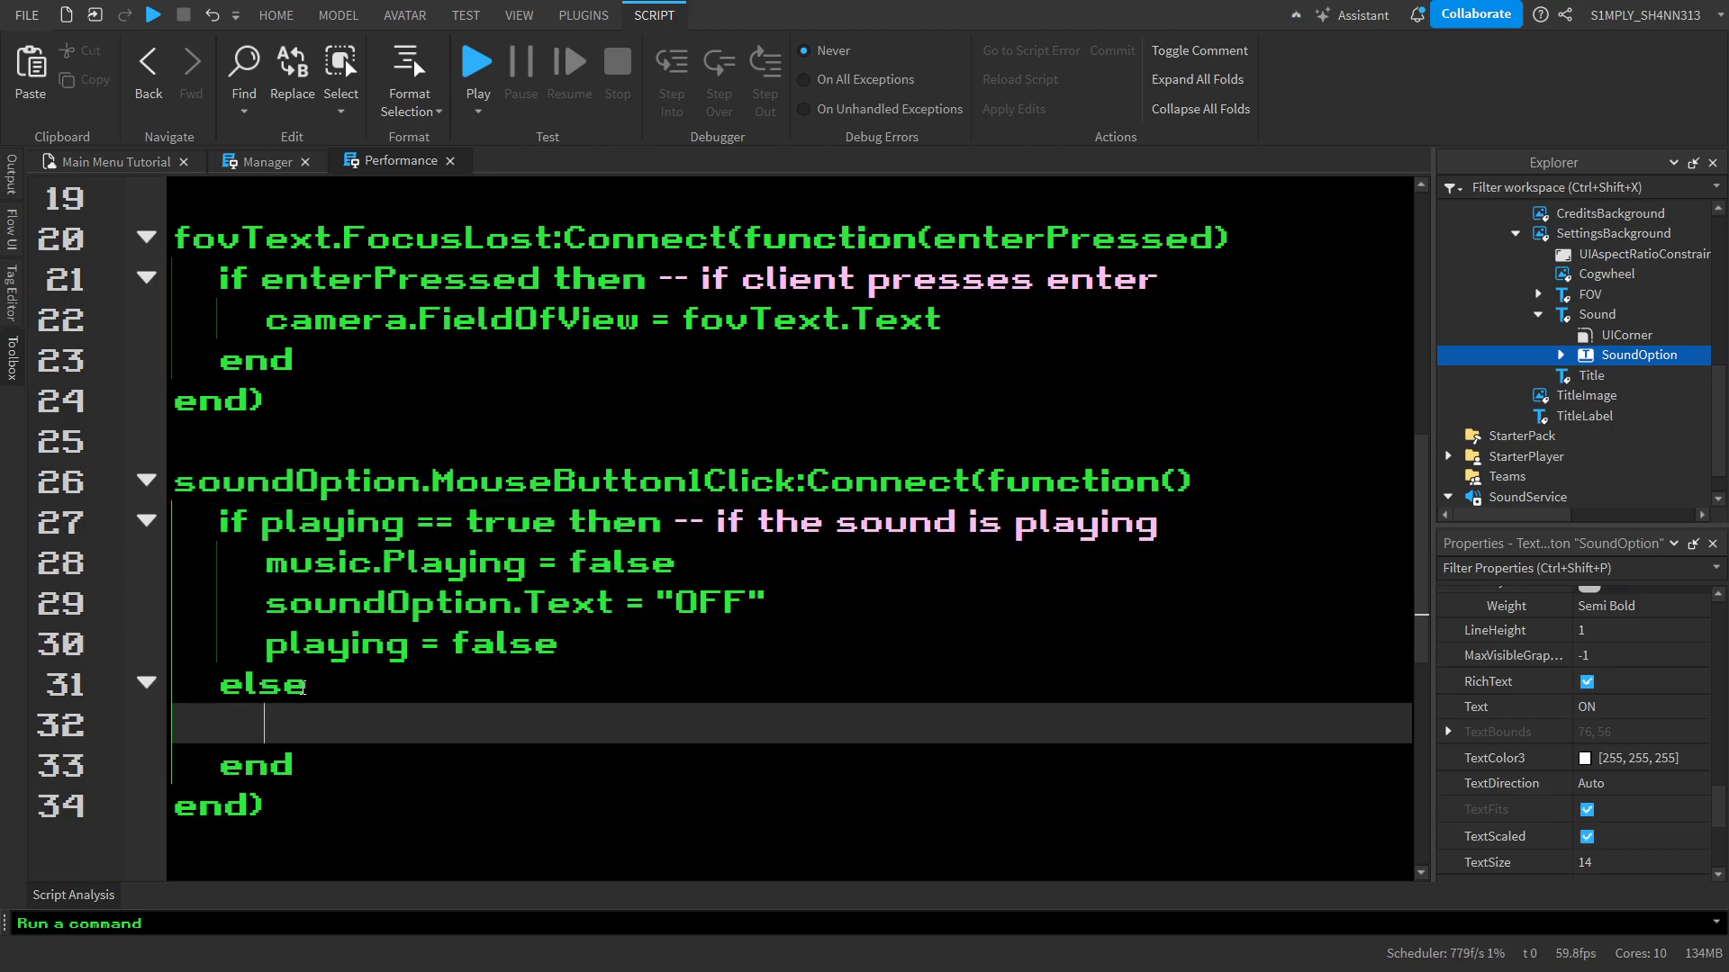
{"action": "key", "text": "ctrl+v"}
Change the else branch's values to music.Playing = true, soundOption.Text = "ON" and playing = true
{"action": "scroll", "coordinate": [634, 650], "scroll_direction": "down", "scroll_amount": 1}
{"action": "left_click", "coordinate": [608, 604]}
{"action": "double_click", "coordinate": [609, 605]}
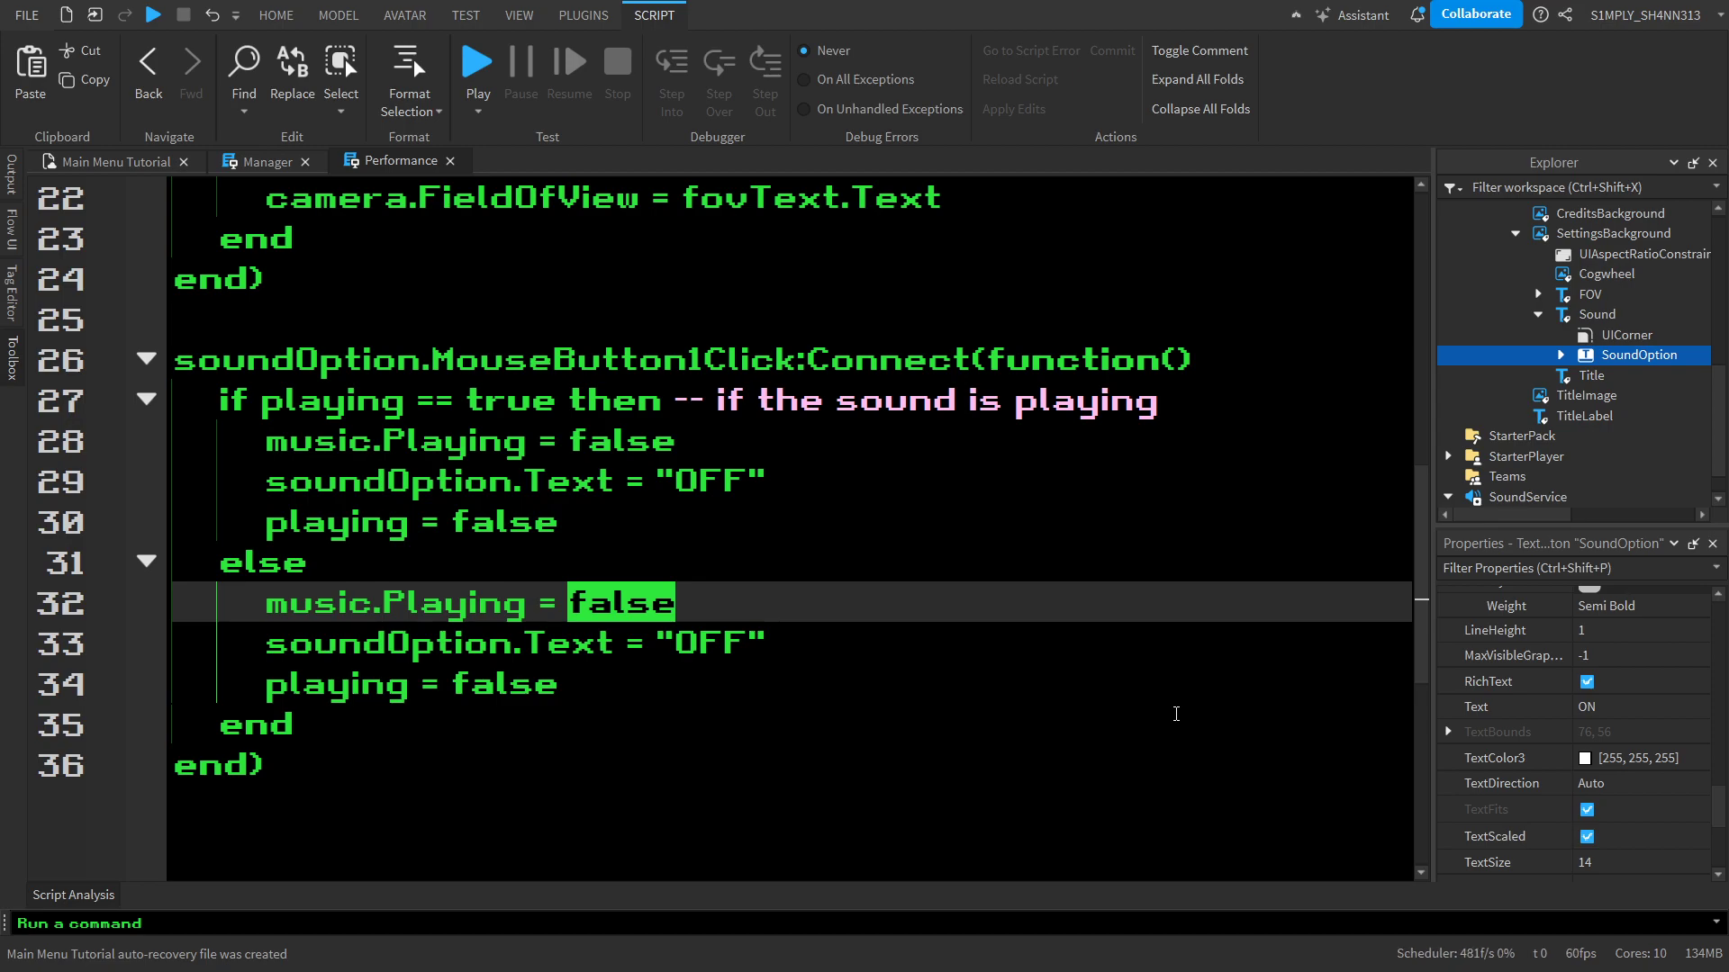
{"action": "type", "text": "true"}
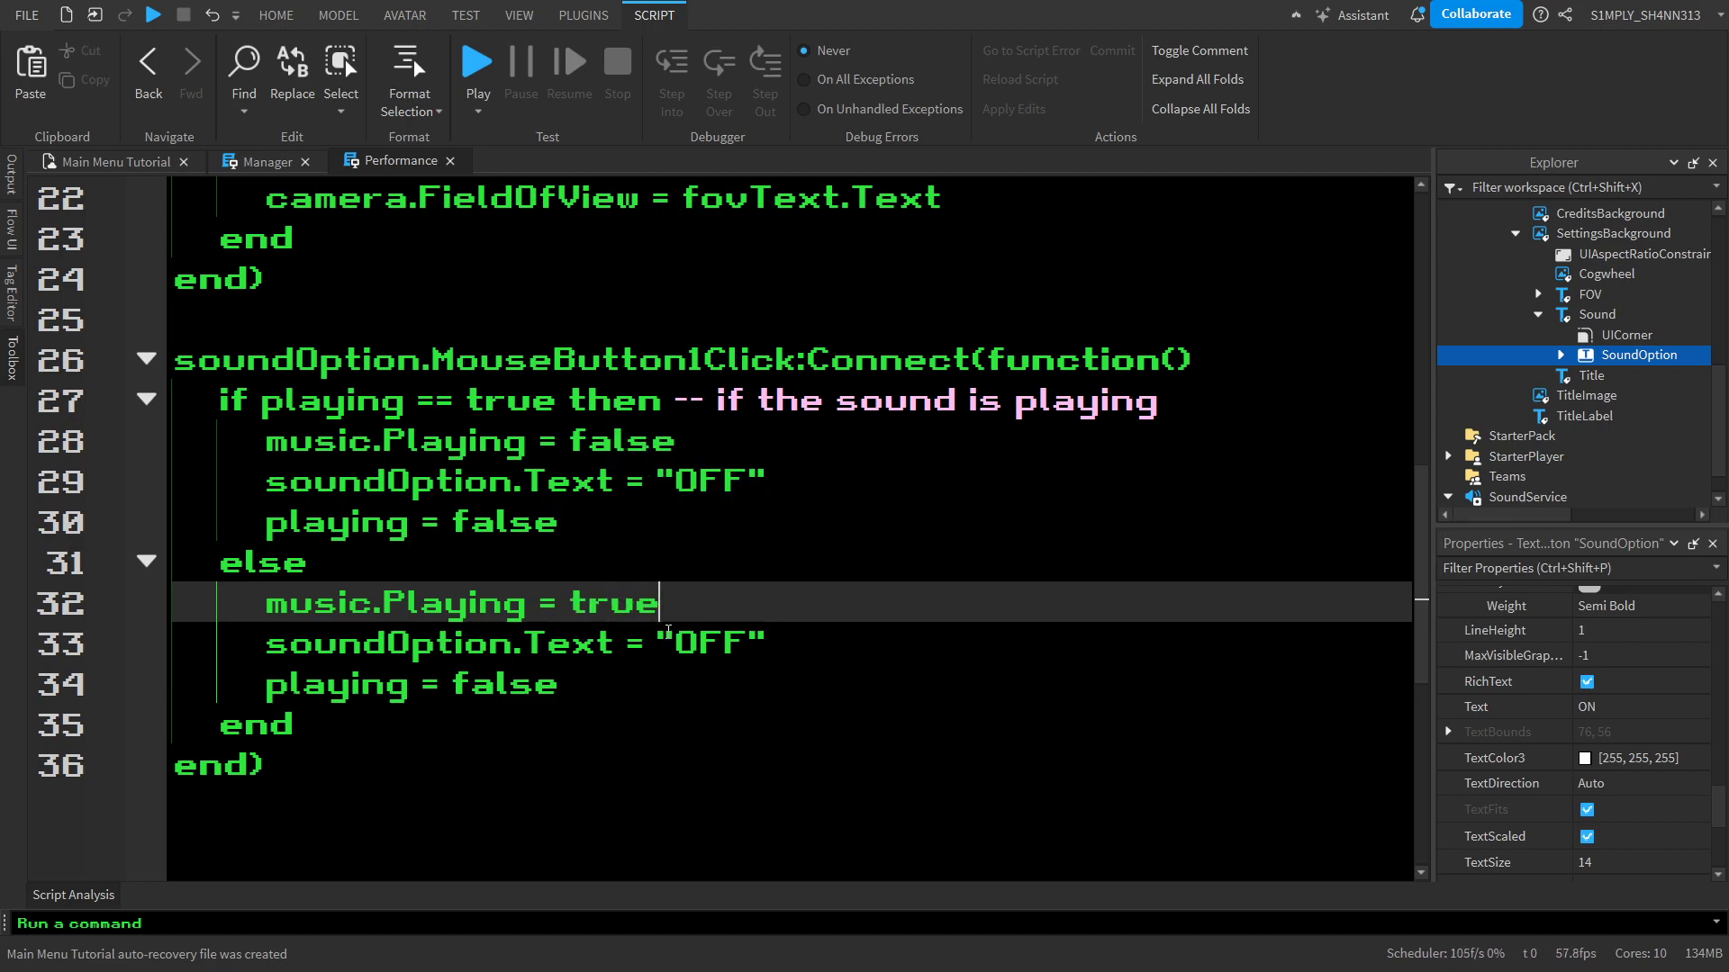
{"action": "left_click_drag", "start_coordinate": [711, 643], "coordinate": [748, 643]}
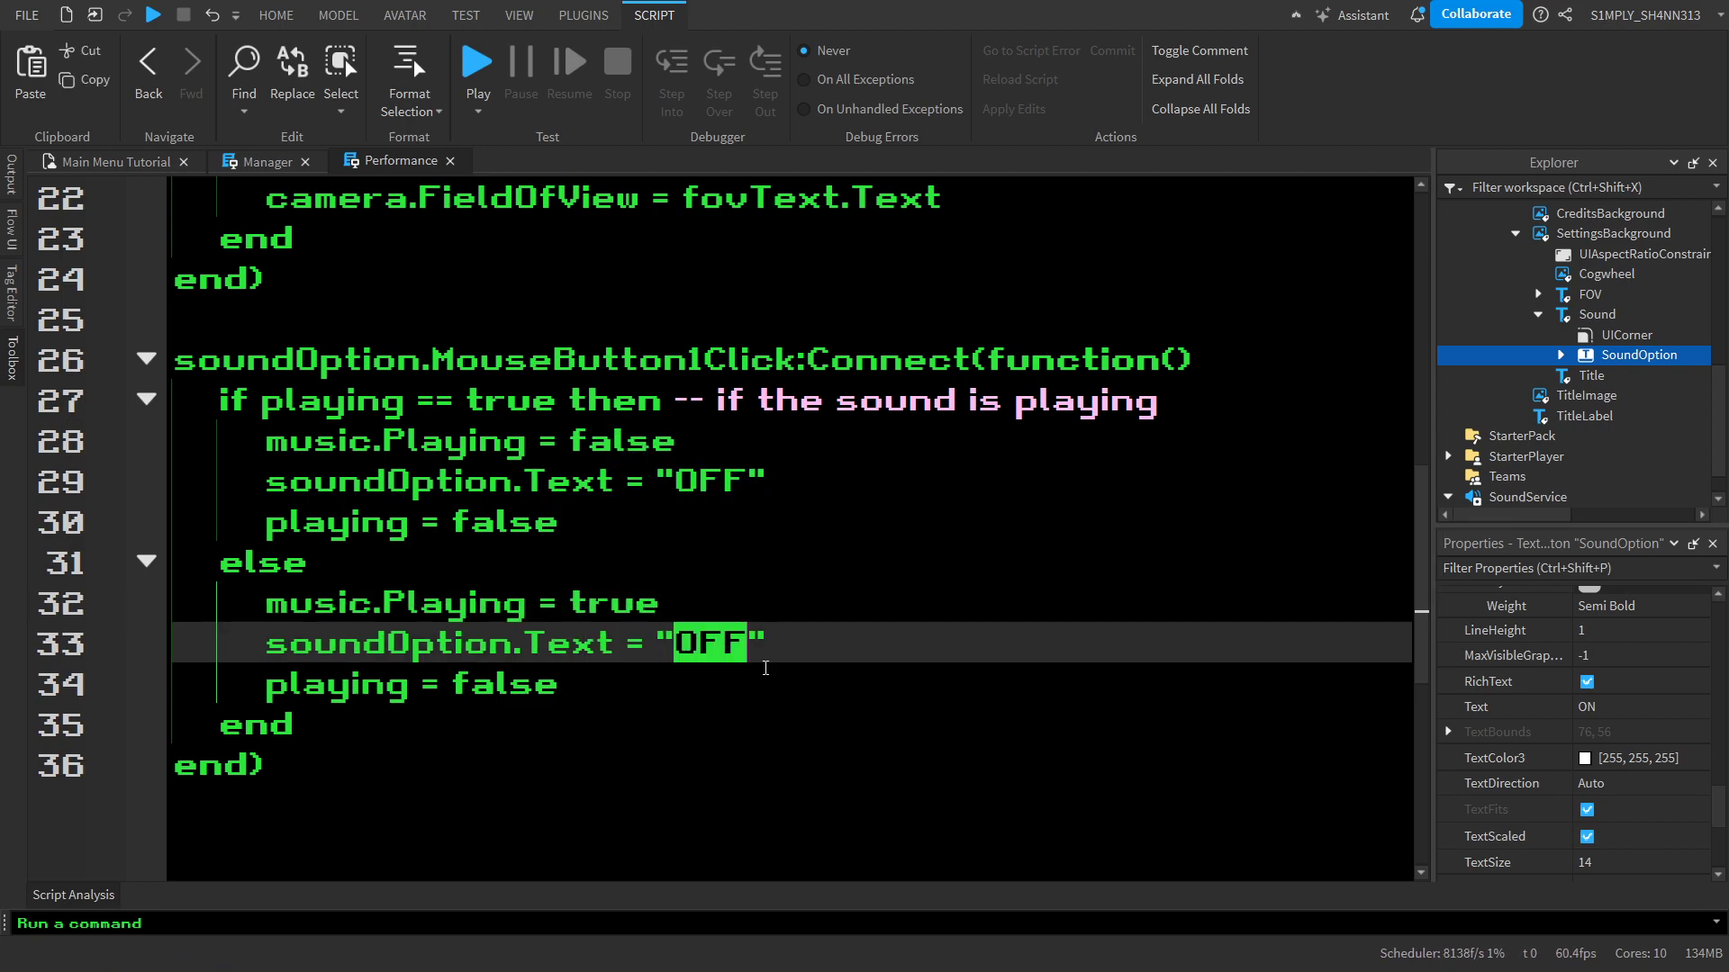
{"action": "key", "text": "BackSpace"}
{"action": "type", "text": "N"}
{"action": "left_click", "coordinate": [816, 688]}
{"action": "key", "text": "ctrl+shift+Left"}
{"action": "type", "text": "true"}
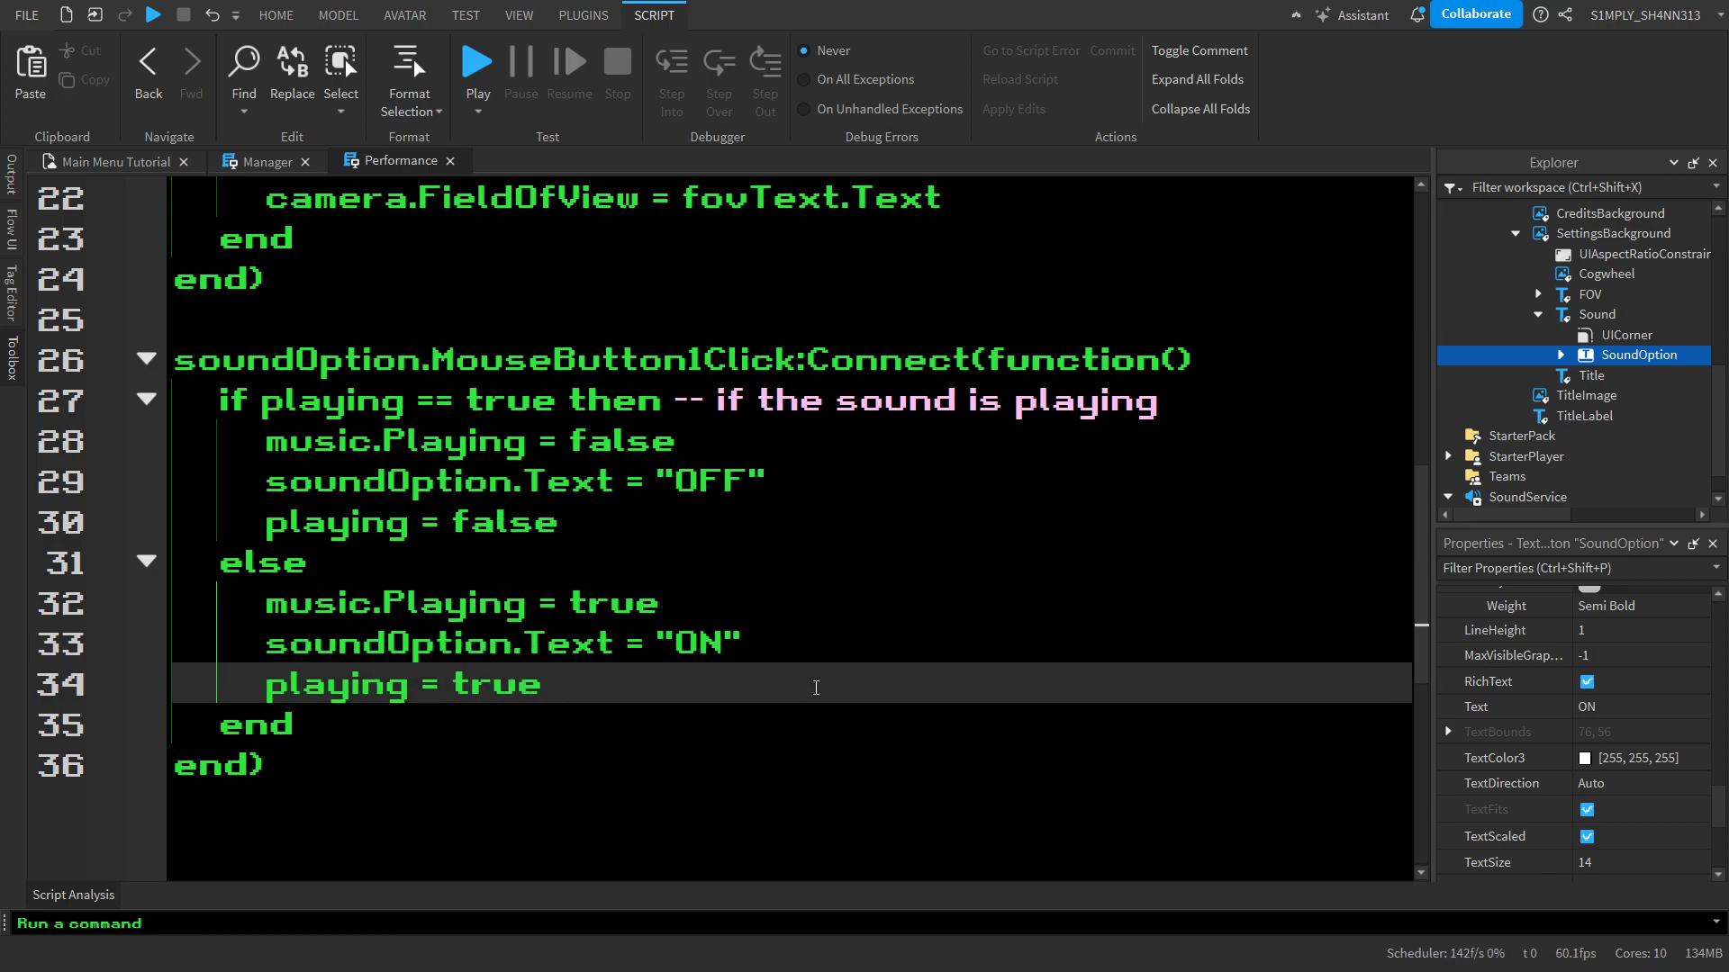
{"action": "scroll", "coordinate": [815, 688], "scroll_direction": "up", "scroll_amount": 7}
{"action": "scroll", "coordinate": [520, 464], "scroll_direction": "down", "scroll_amount": 12}
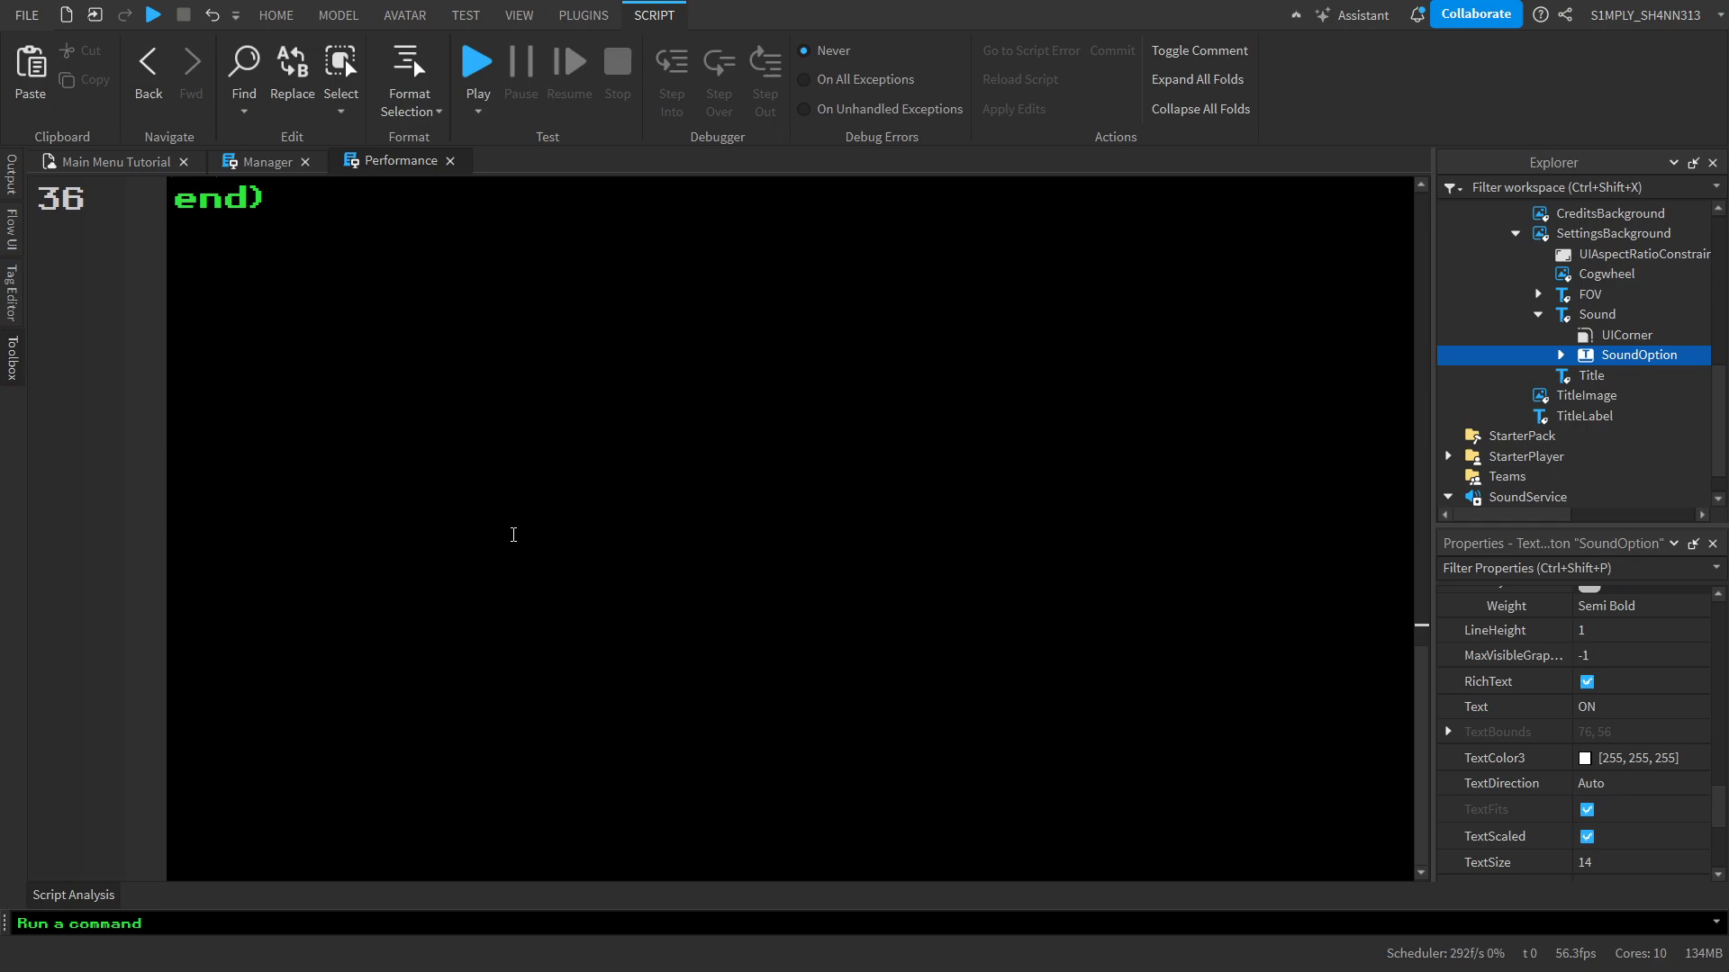
{"action": "scroll", "coordinate": [510, 532], "scroll_direction": "up", "scroll_amount": 6}
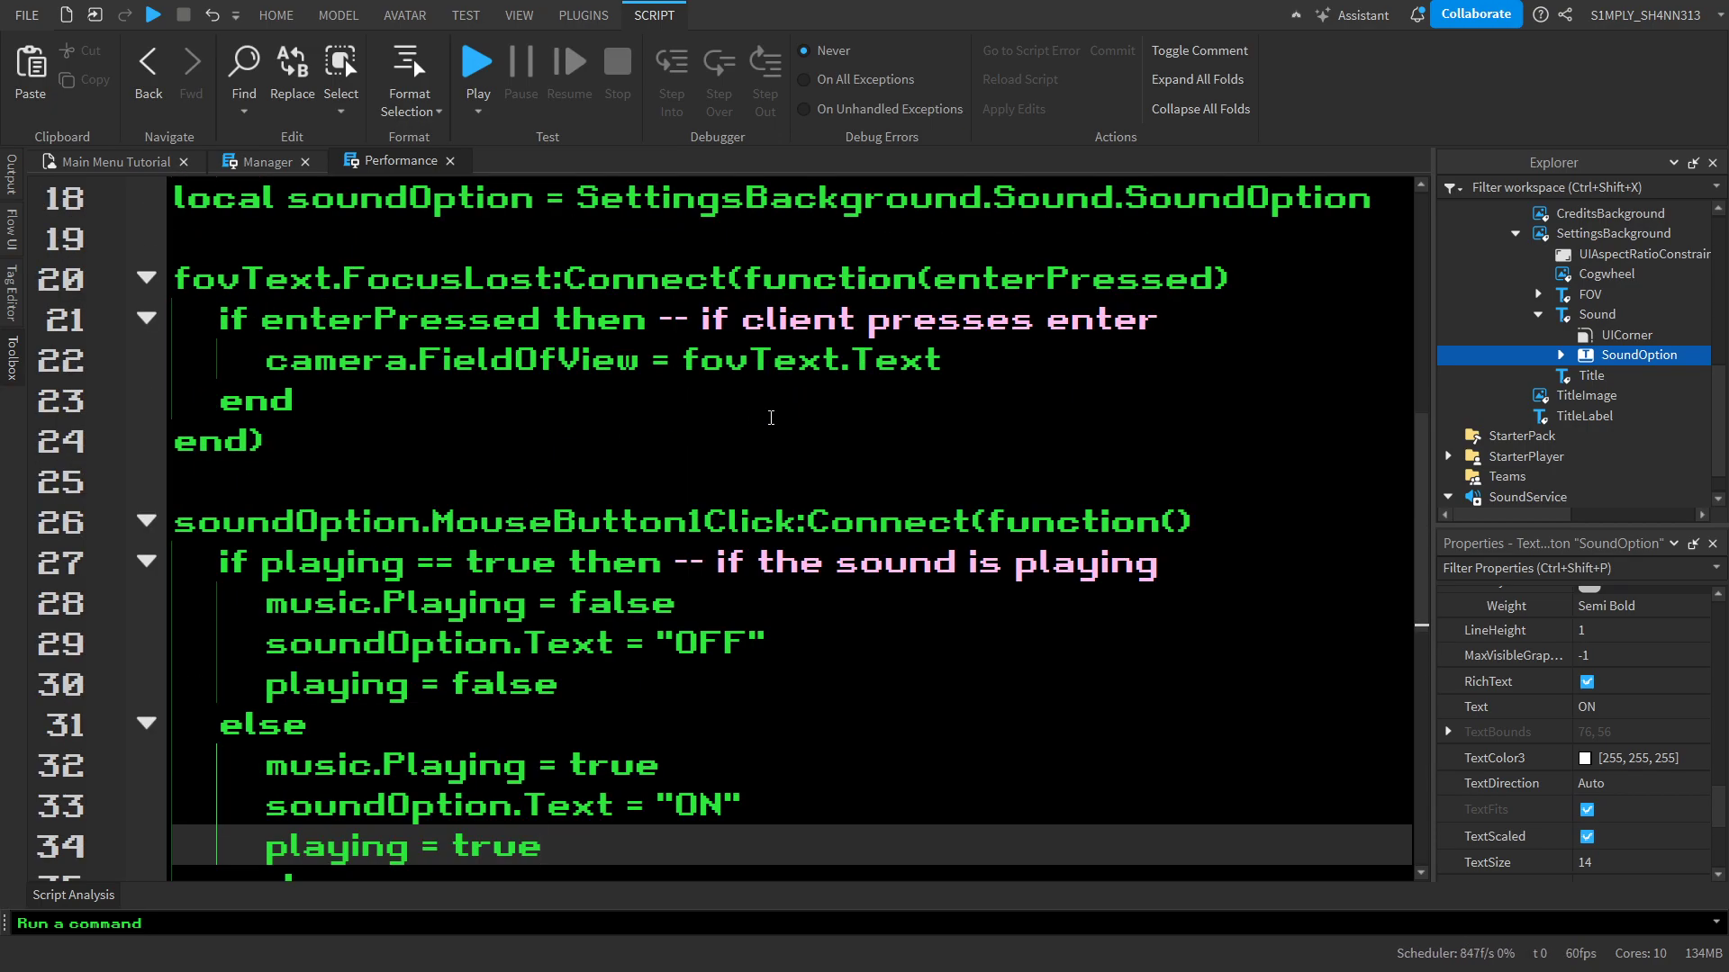
{"action": "left_click", "coordinate": [1210, 529]}
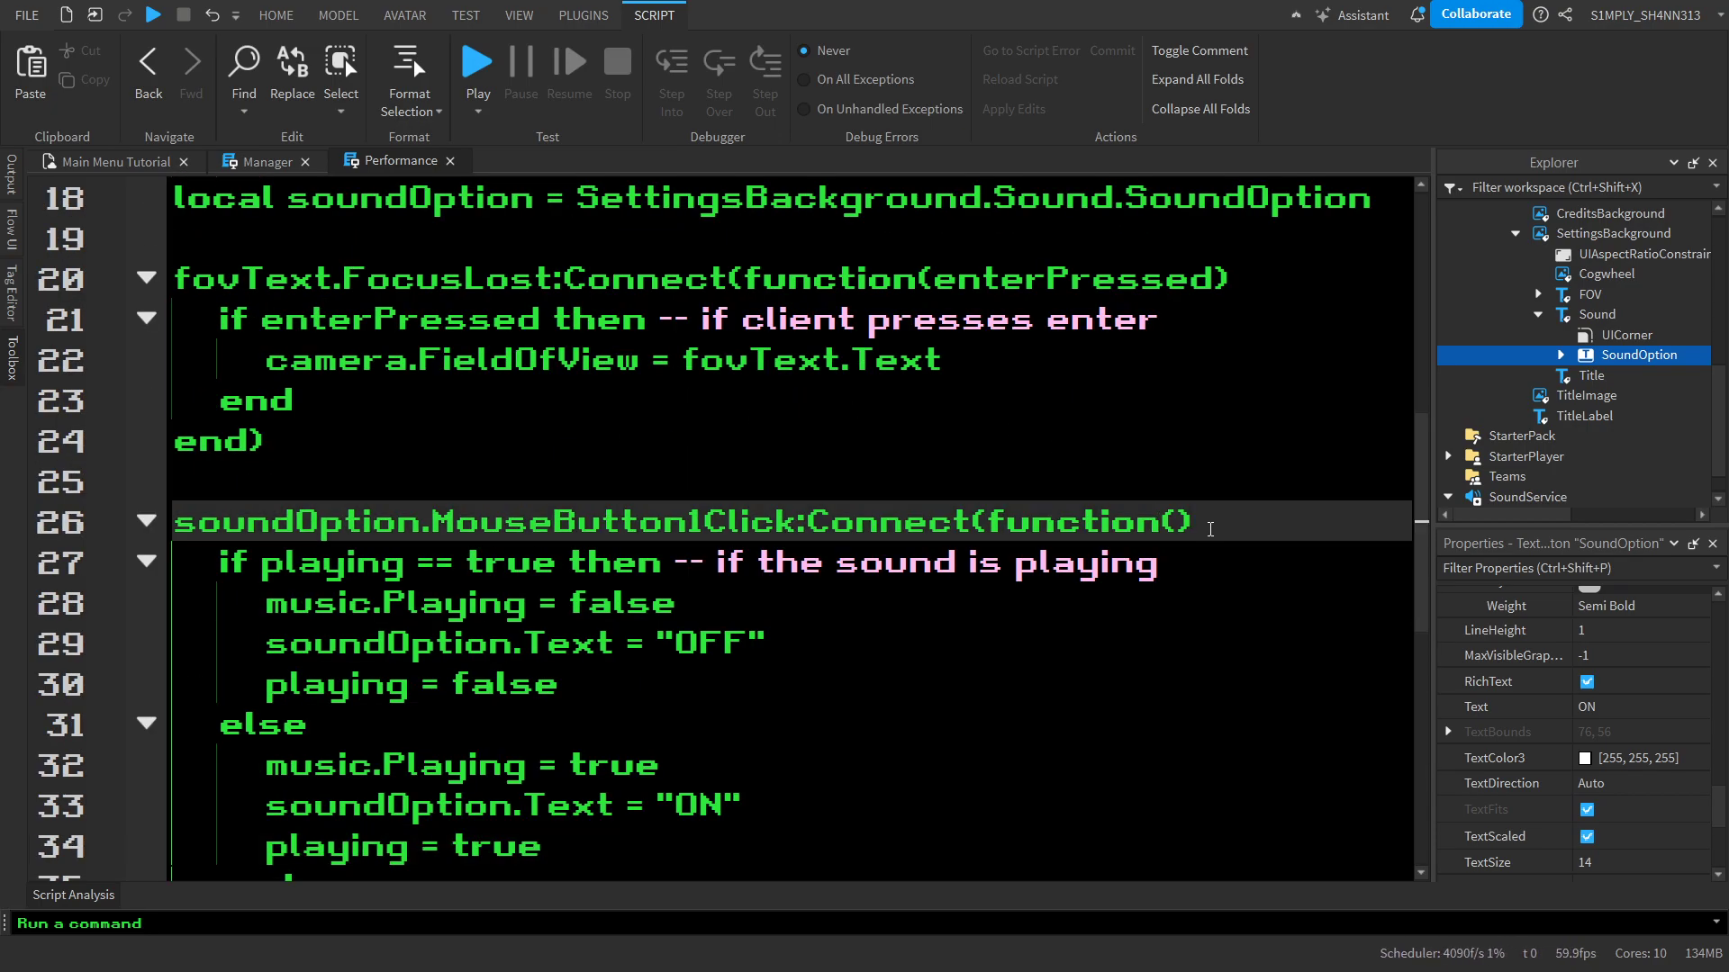
{"action": "key", "text": "Return"}
{"action": "key", "text": "Return"}
{"action": "key", "text": "Return"}
{"action": "key", "text": "Up"}
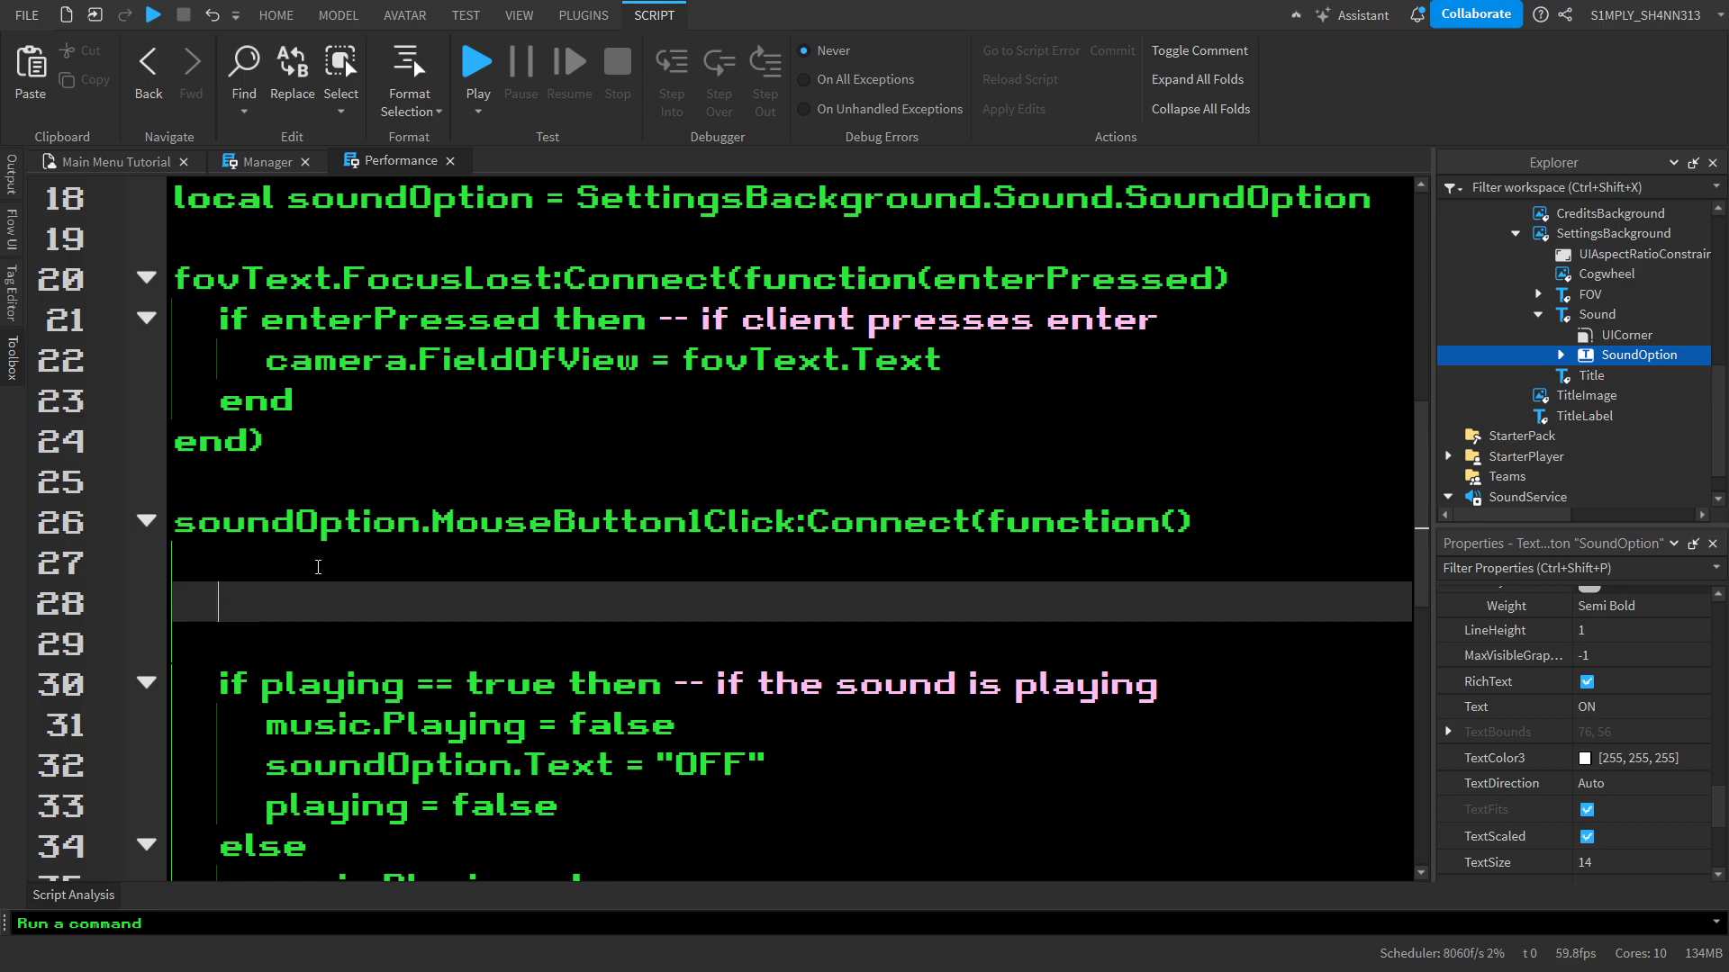
{"action": "type", "text": "prin"}
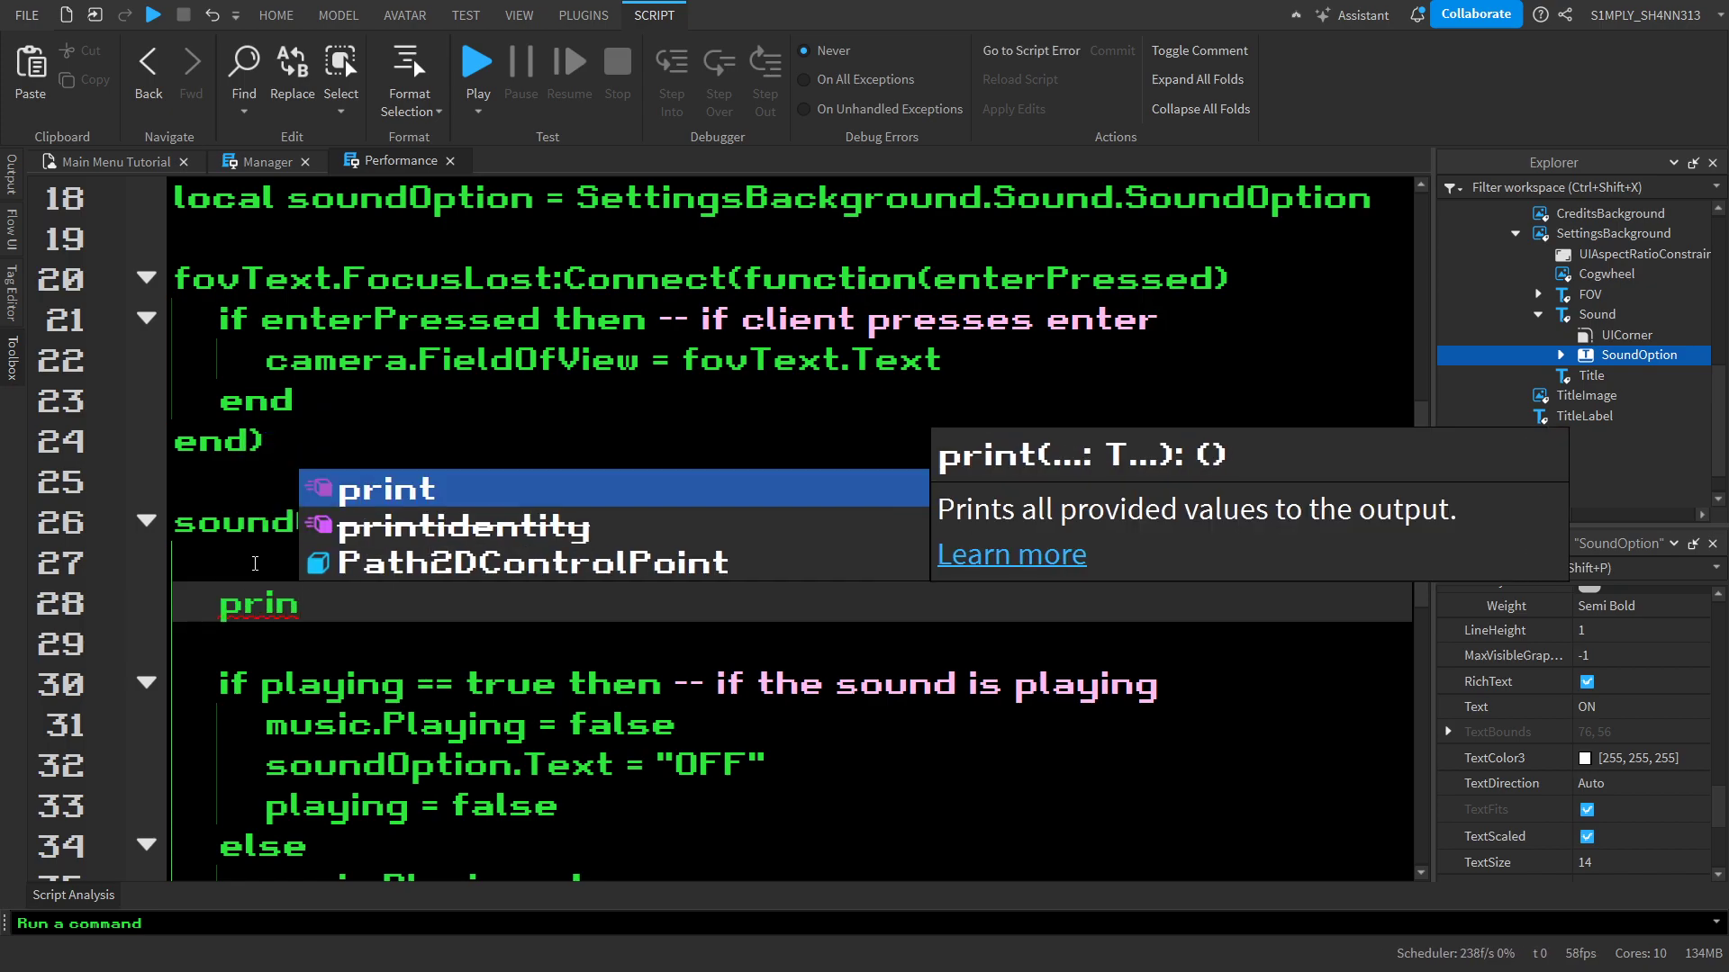
{"action": "type", "text": "t("}
{"action": "key", "text": "BackSpace"}
{"action": "key", "text": "Right"}
{"action": "key", "text": "BackSpace"}
{"action": "key", "text": "BackSpace"}
{"action": "key", "text": "BackSpace"}
{"action": "key", "text": "BackSpace"}
{"action": "key", "text": "BackSpace"}
{"action": "key", "text": "BackSpace"}
{"action": "key", "text": "BackSpace"}
{"action": "key", "text": "BackSpace"}
{"action": "key", "text": "BackSpace"}
{"action": "key", "text": "BackSpace"}
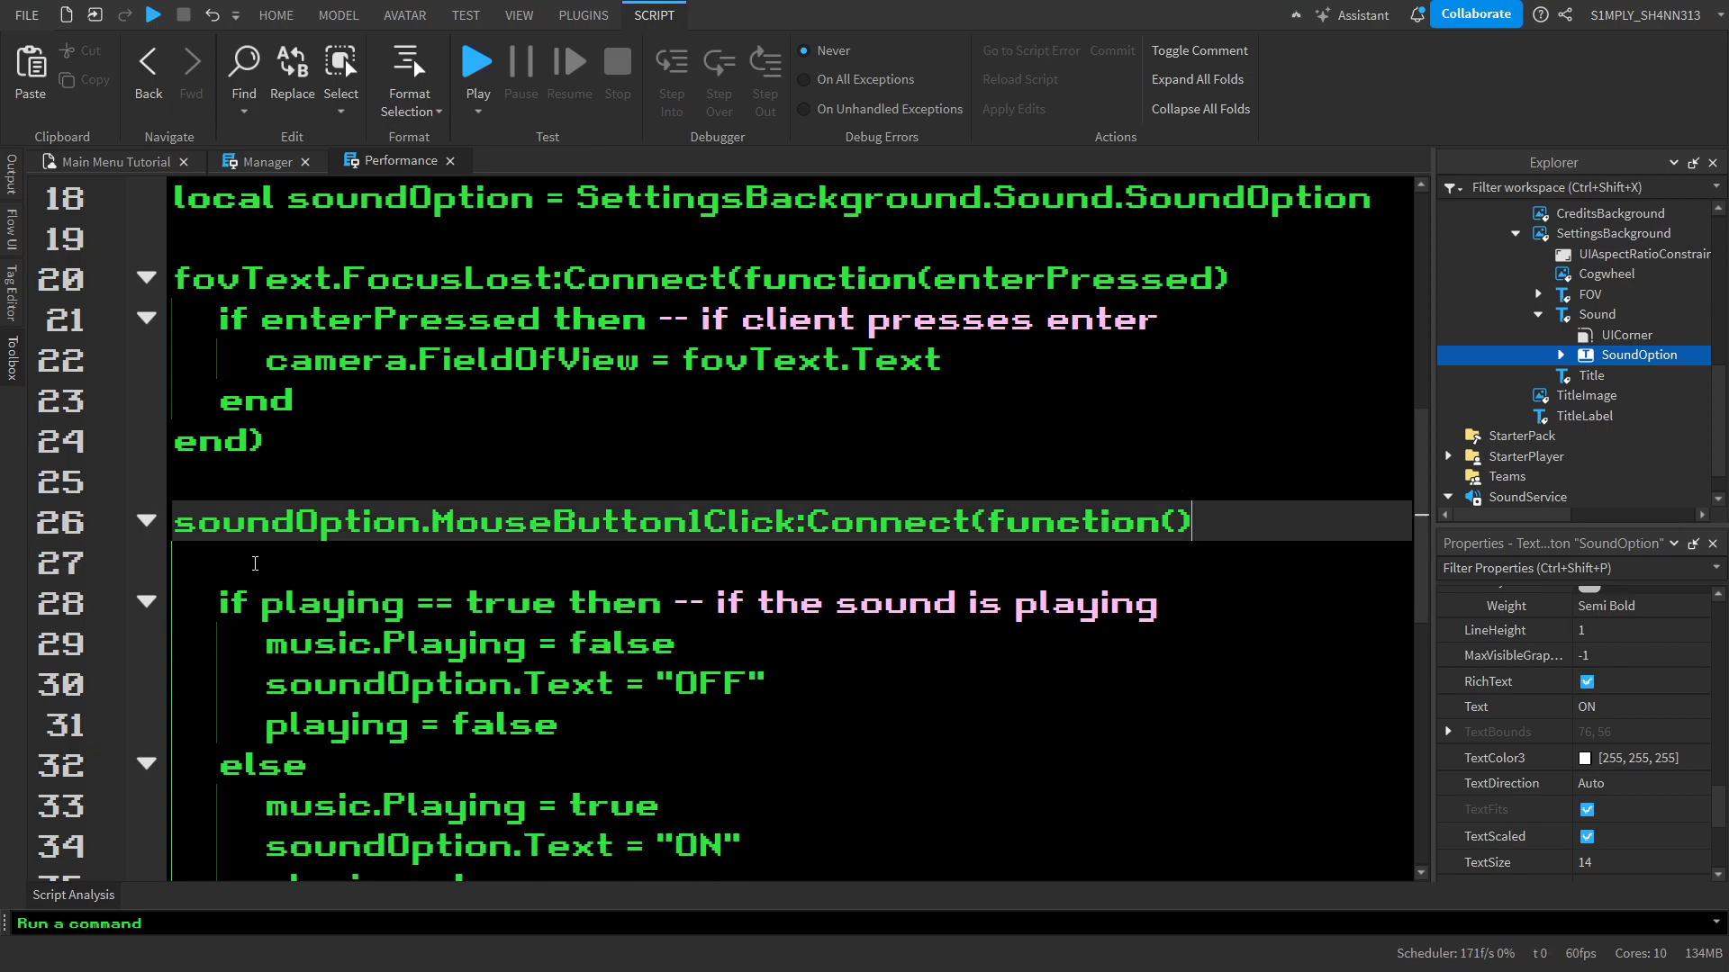
{"action": "key", "text": "Down"}
{"action": "key", "text": "BackSpace"}
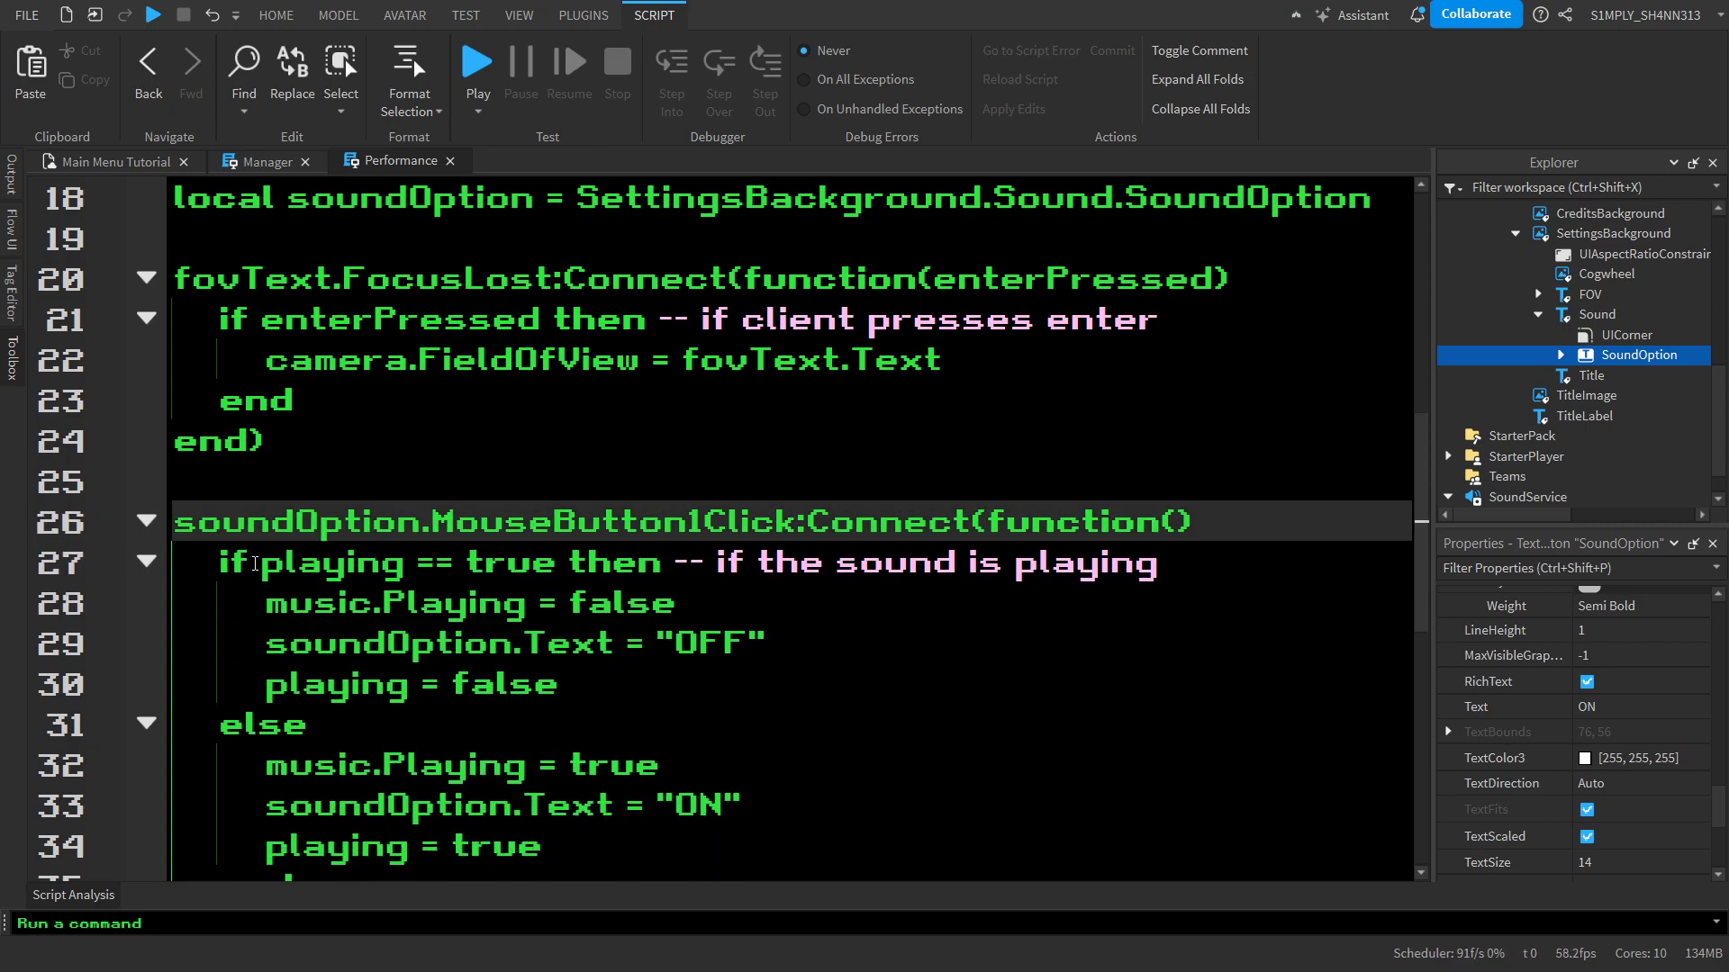
Start a playtest to check the Performance script's sound toggle
{"action": "scroll", "coordinate": [255, 563], "scroll_direction": "down", "scroll_amount": 6}
{"action": "scroll", "coordinate": [254, 564], "scroll_direction": "up", "scroll_amount": 10}
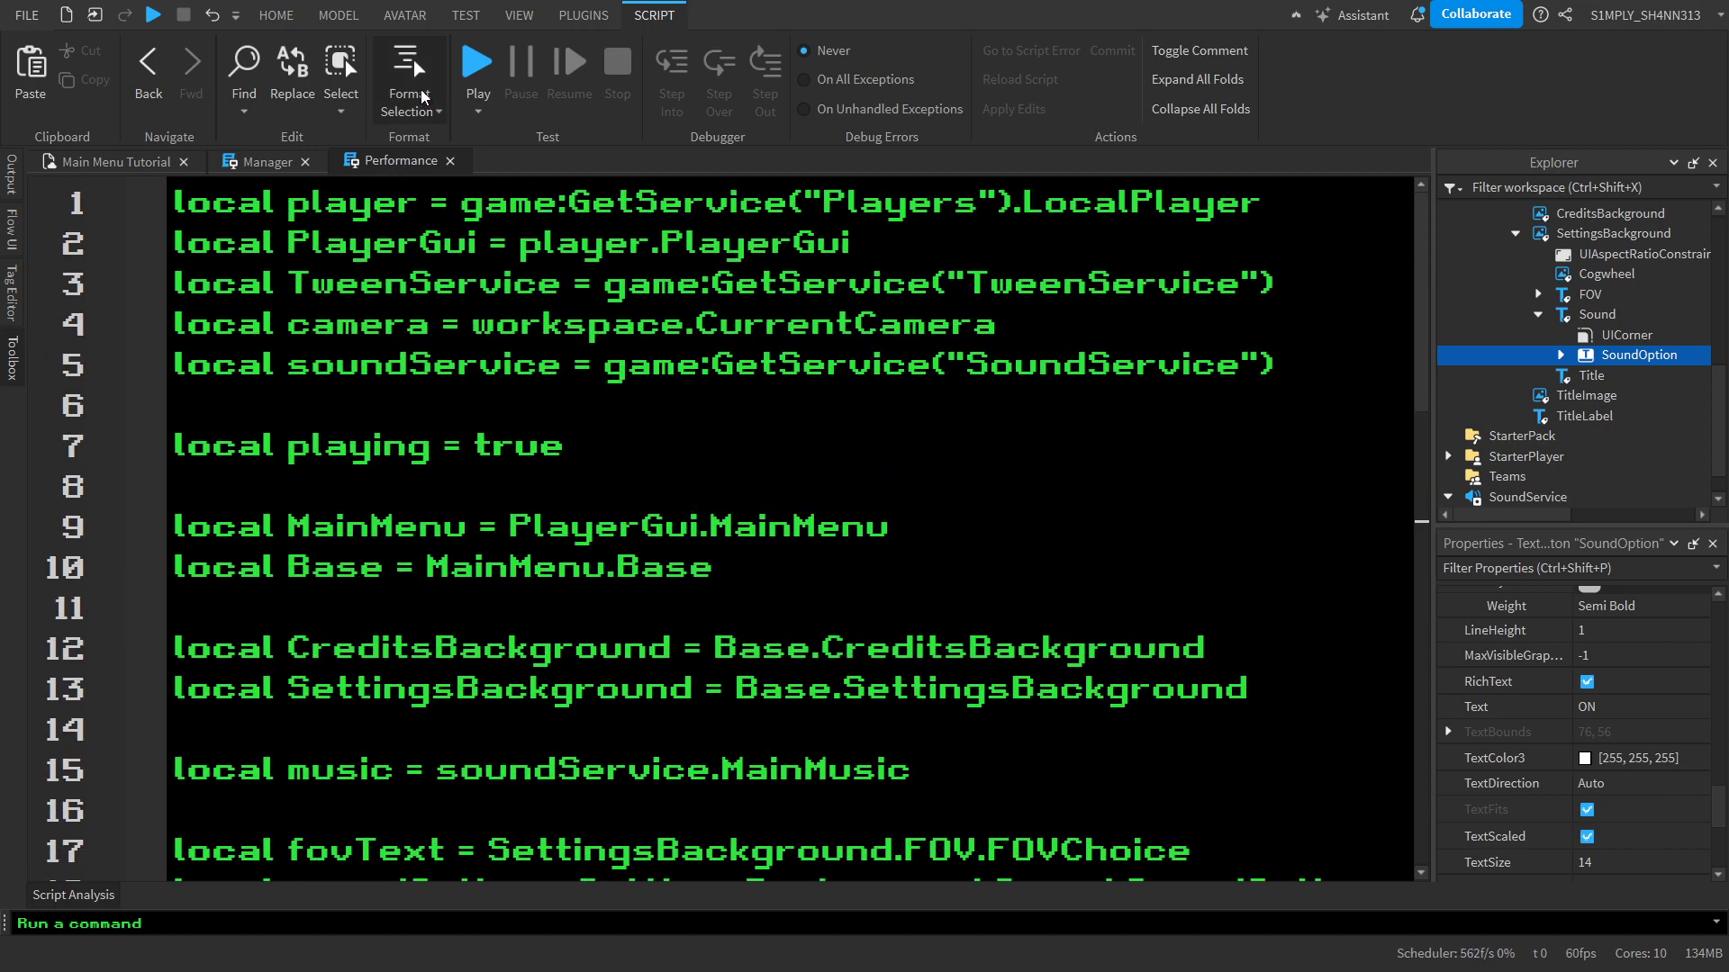
{"action": "left_click", "coordinate": [476, 82]}
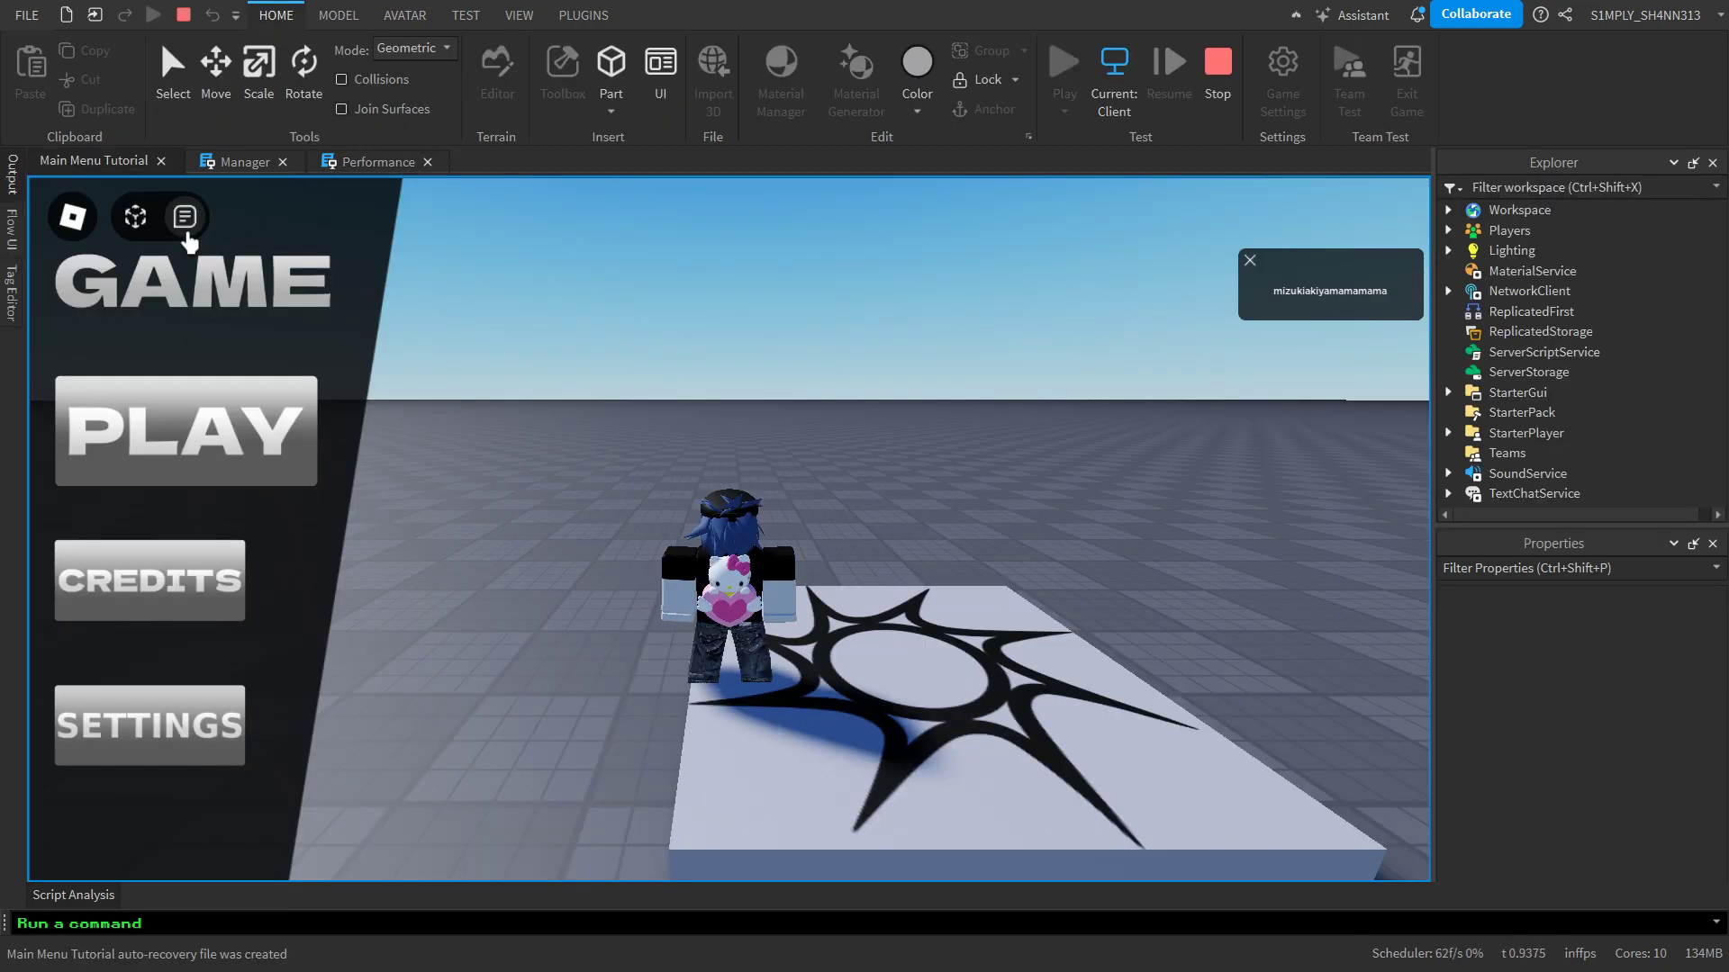
Lower the playtest volume to zero in the Roblox in-game settings and return to the game
{"action": "left_click", "coordinate": [63, 215]}
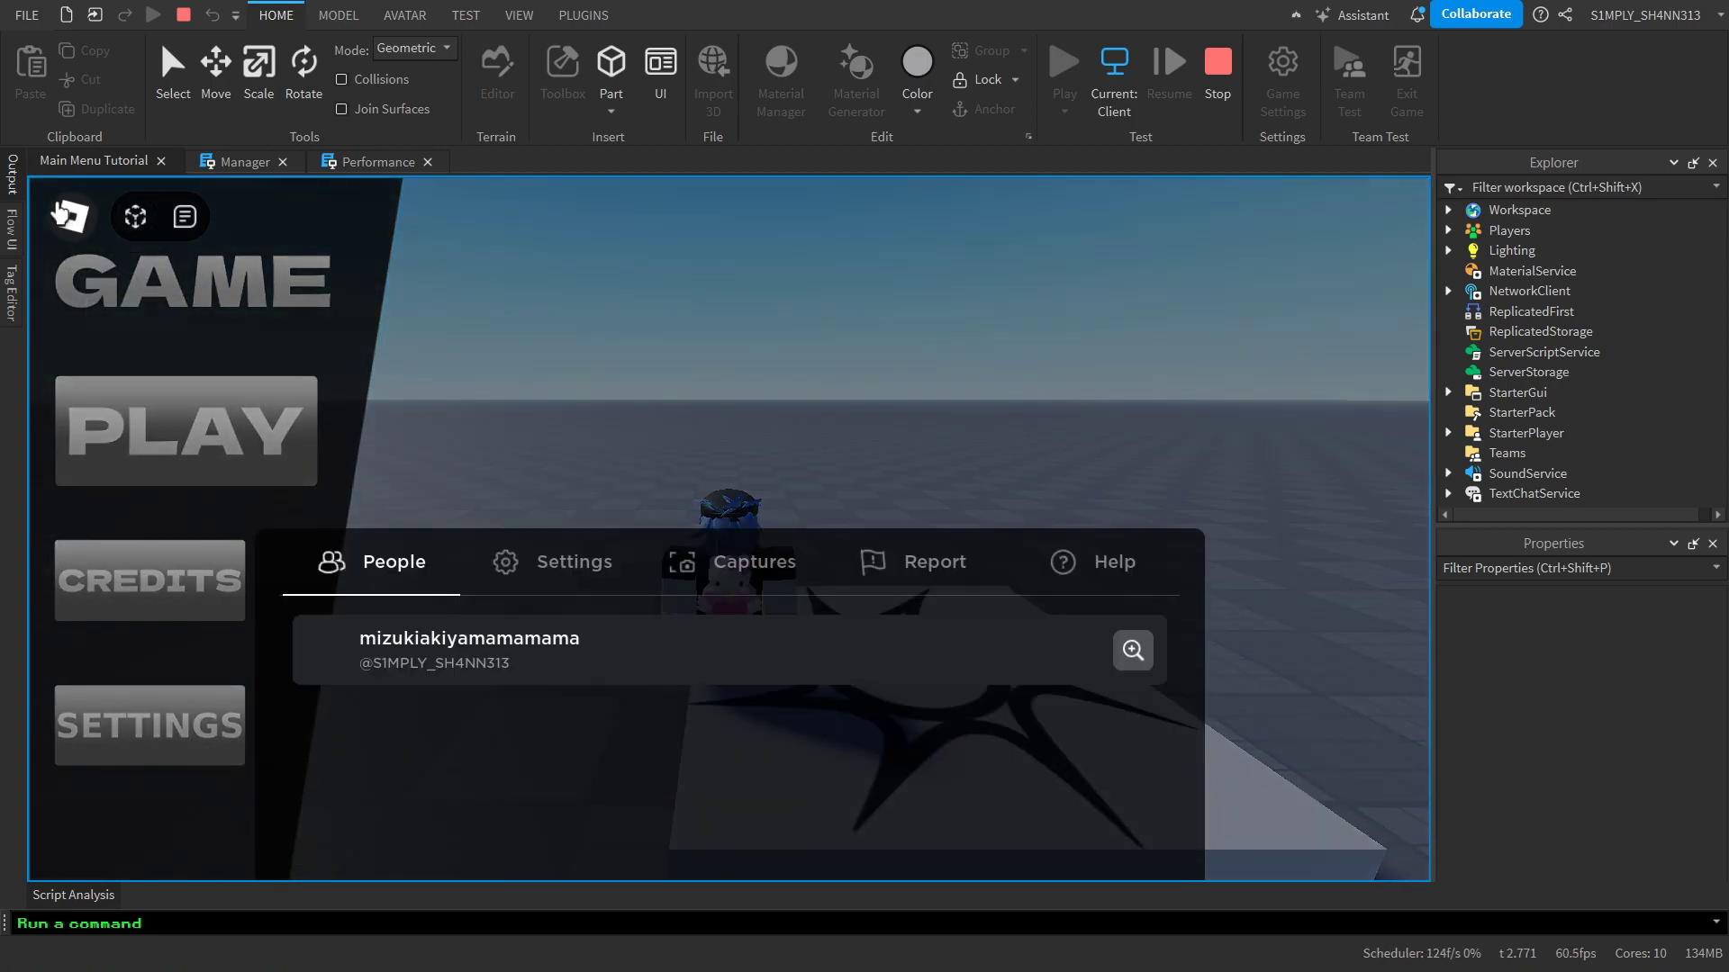
{"action": "left_click", "coordinate": [532, 278]}
{"action": "scroll", "coordinate": [1042, 564], "scroll_direction": "down", "scroll_amount": 3}
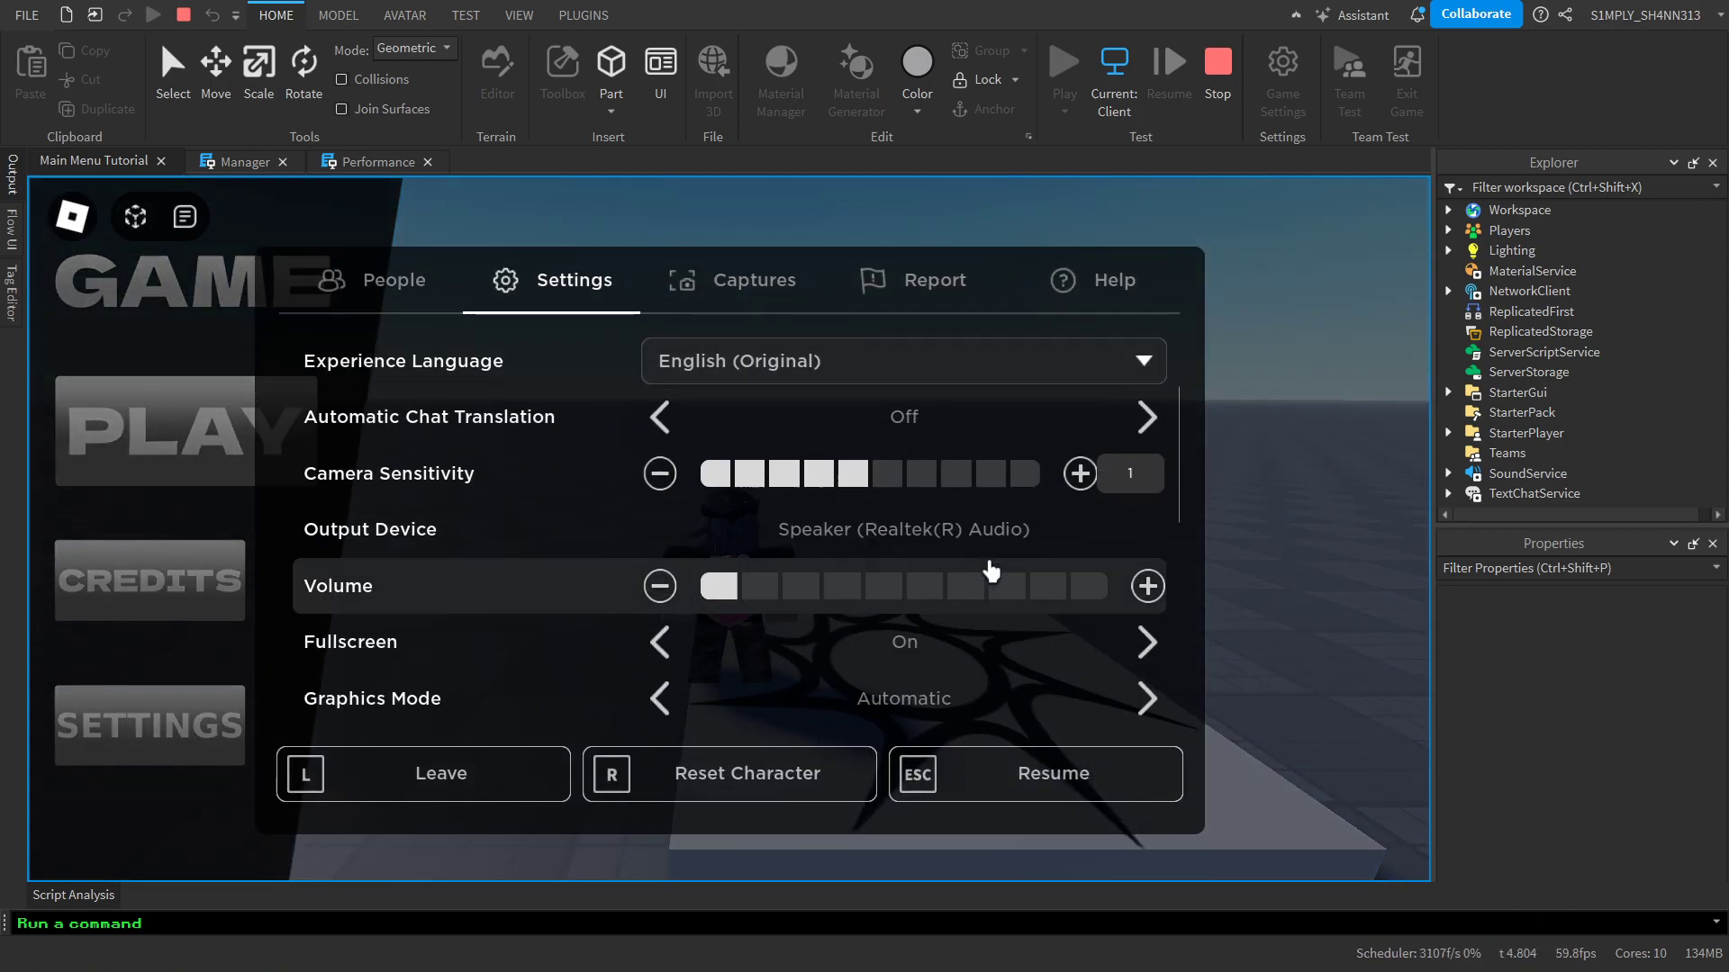
{"action": "left_click", "coordinate": [660, 586]}
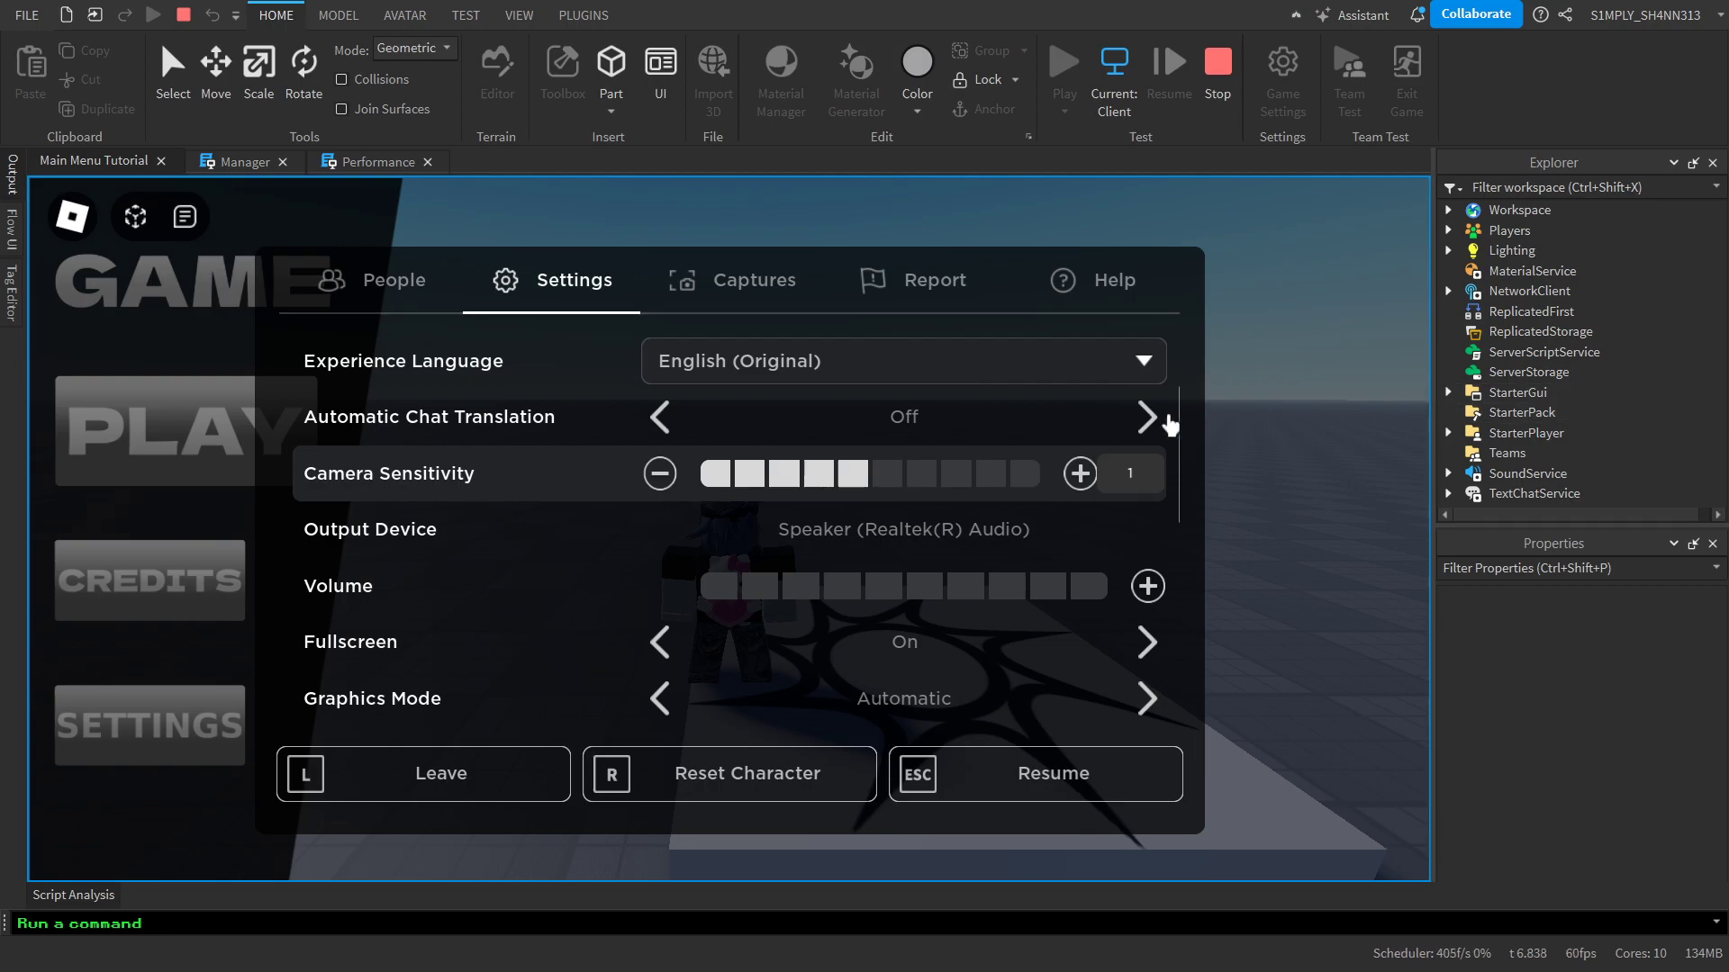
{"action": "left_click", "coordinate": [67, 227]}
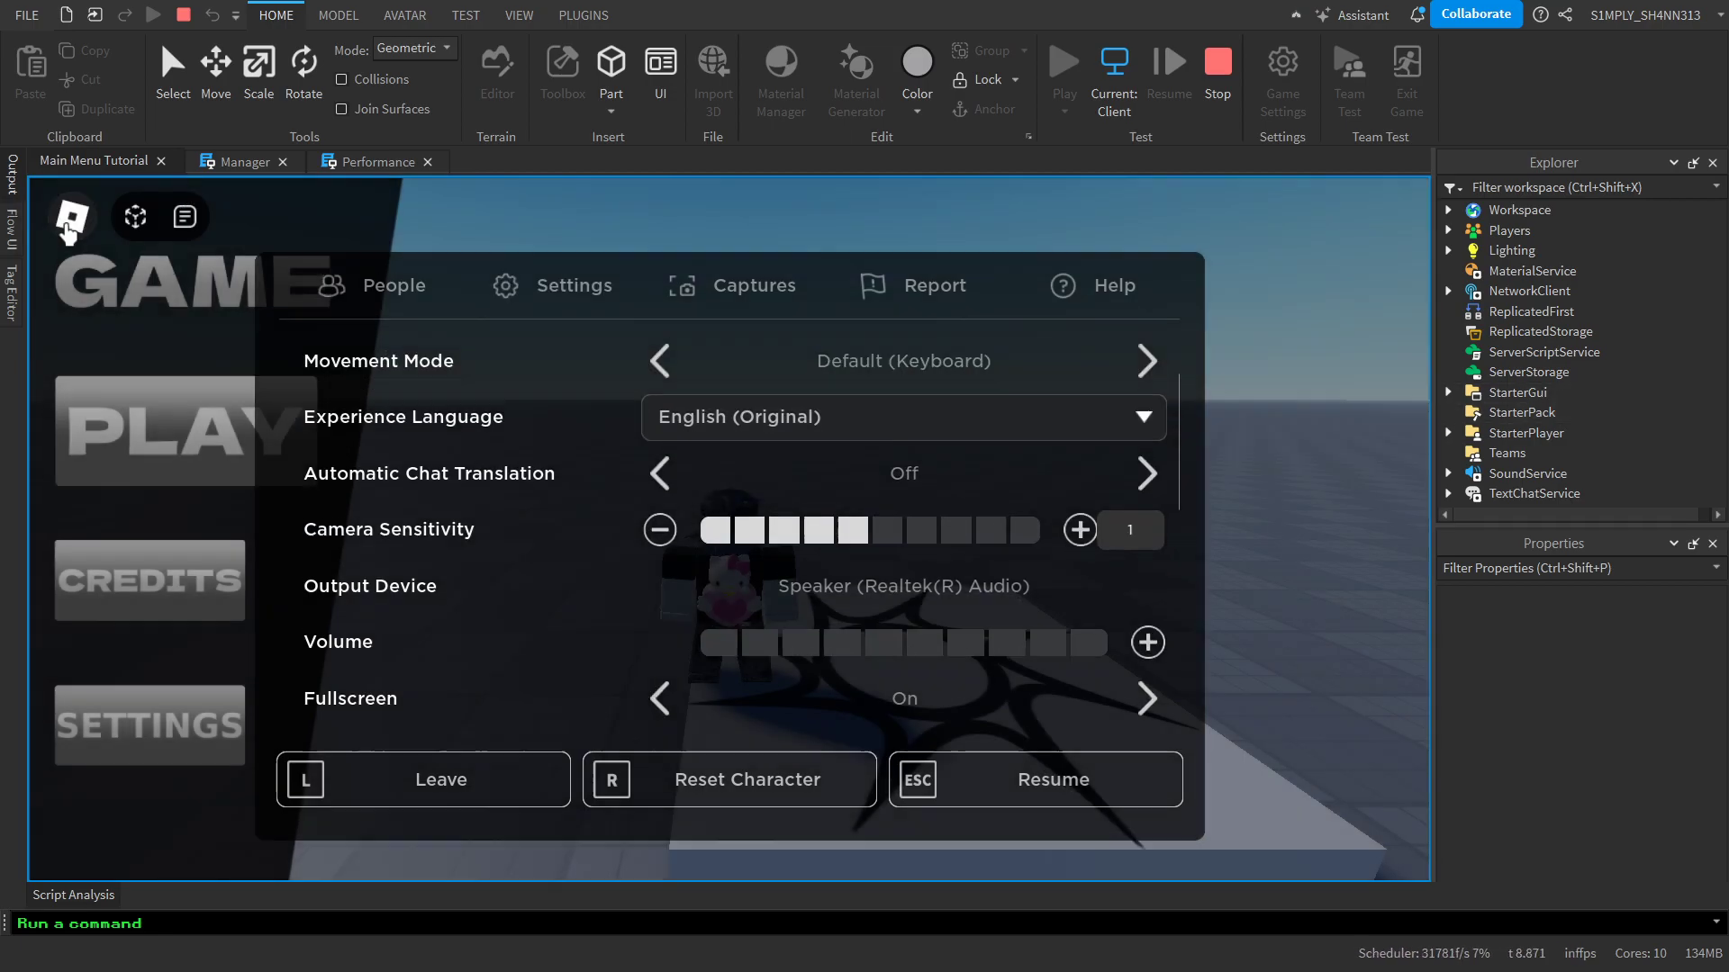
Show the main menu's SETTINGS panel and raise the volume to one bar in the Roblox in-game settings
{"action": "left_click", "coordinate": [8, 187]}
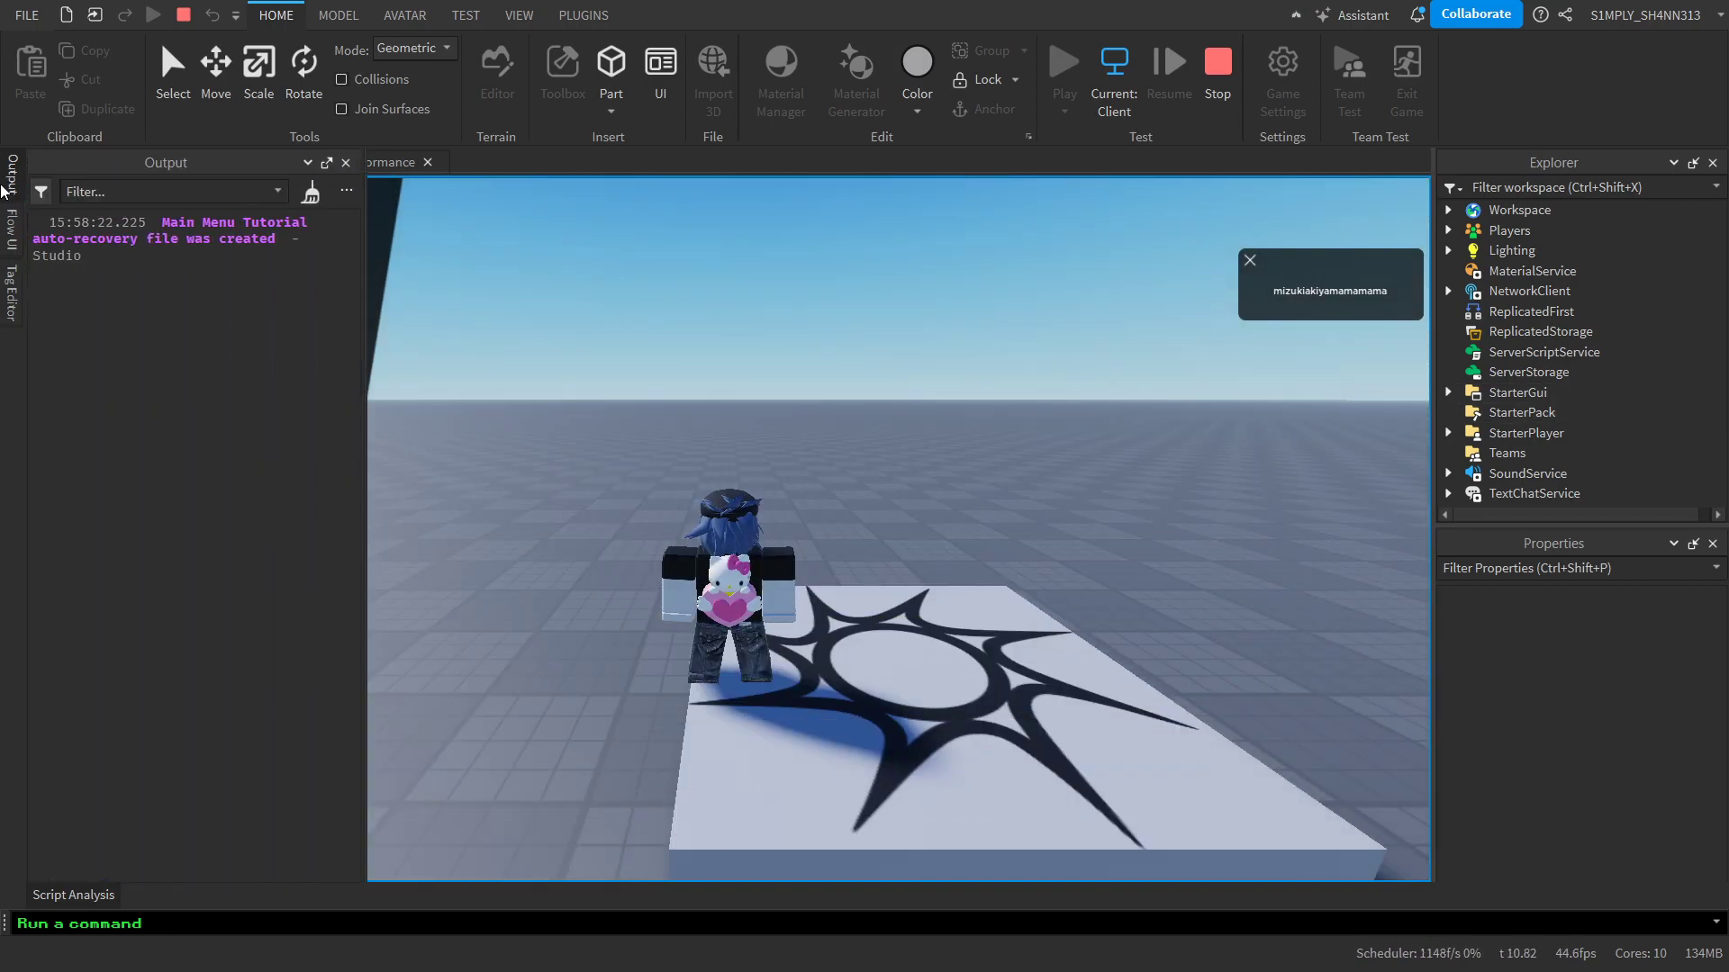
{"action": "left_click", "coordinate": [155, 770]}
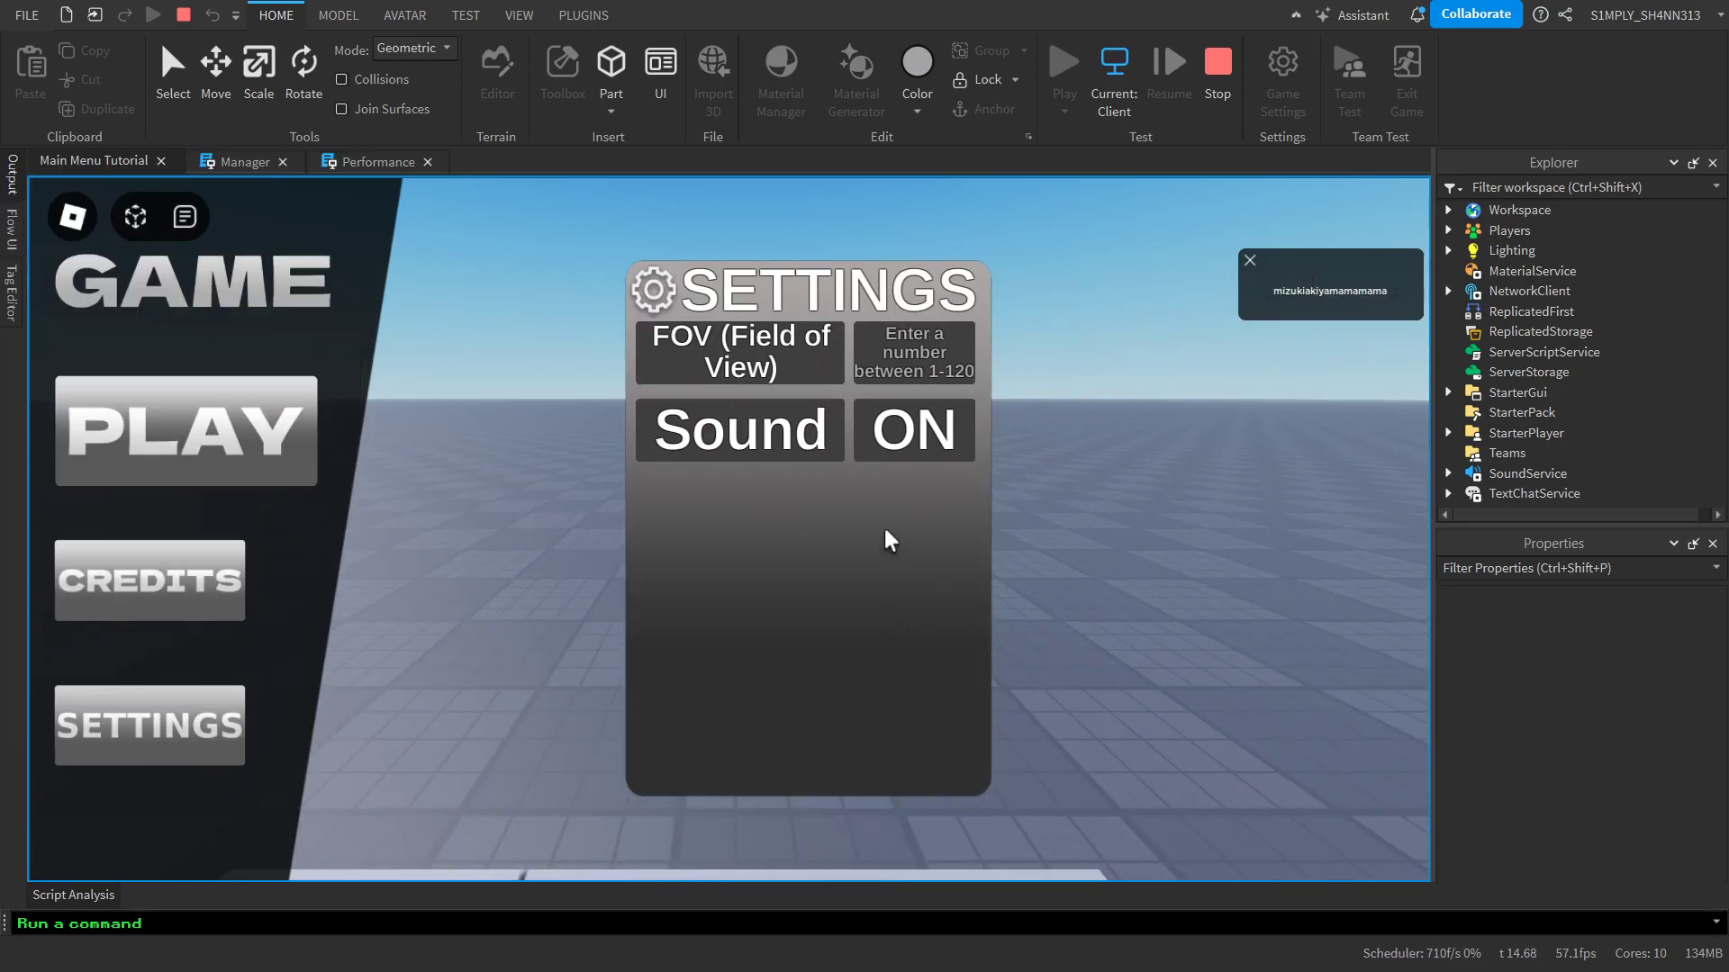
{"action": "left_click", "coordinate": [55, 226]}
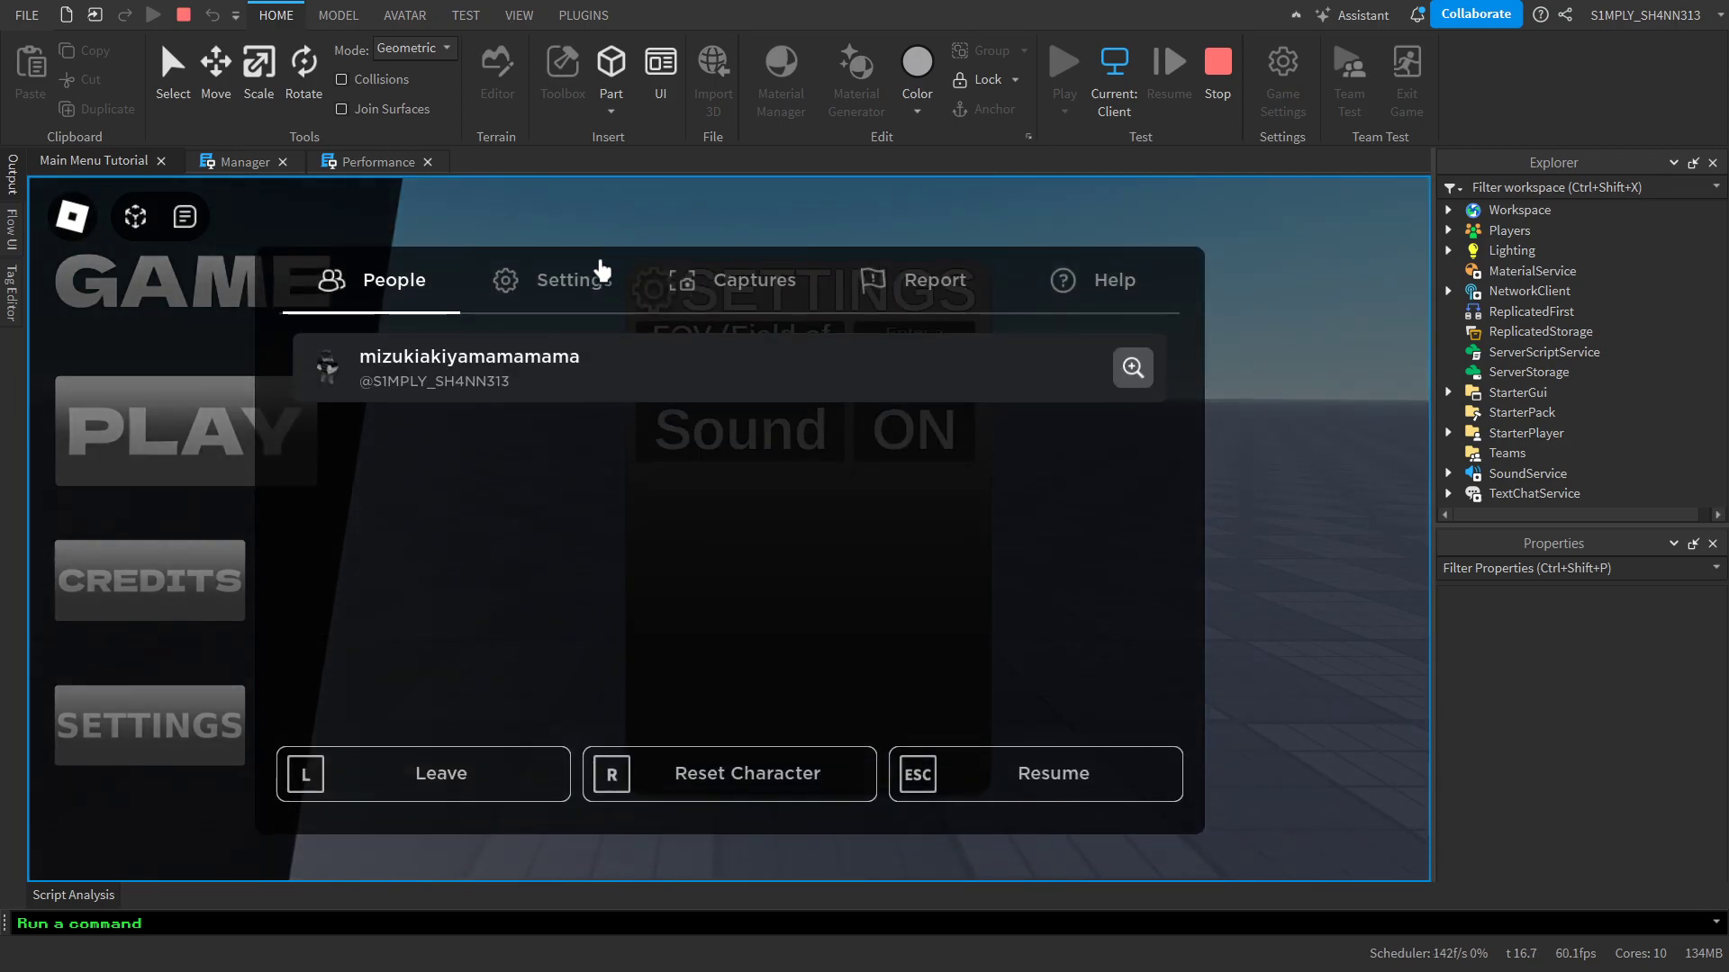
{"action": "left_click", "coordinate": [597, 274]}
{"action": "scroll", "coordinate": [810, 522], "scroll_direction": "down", "scroll_amount": 3}
{"action": "scroll", "coordinate": [783, 504], "scroll_direction": "down", "scroll_amount": 1}
{"action": "left_click", "coordinate": [714, 417]}
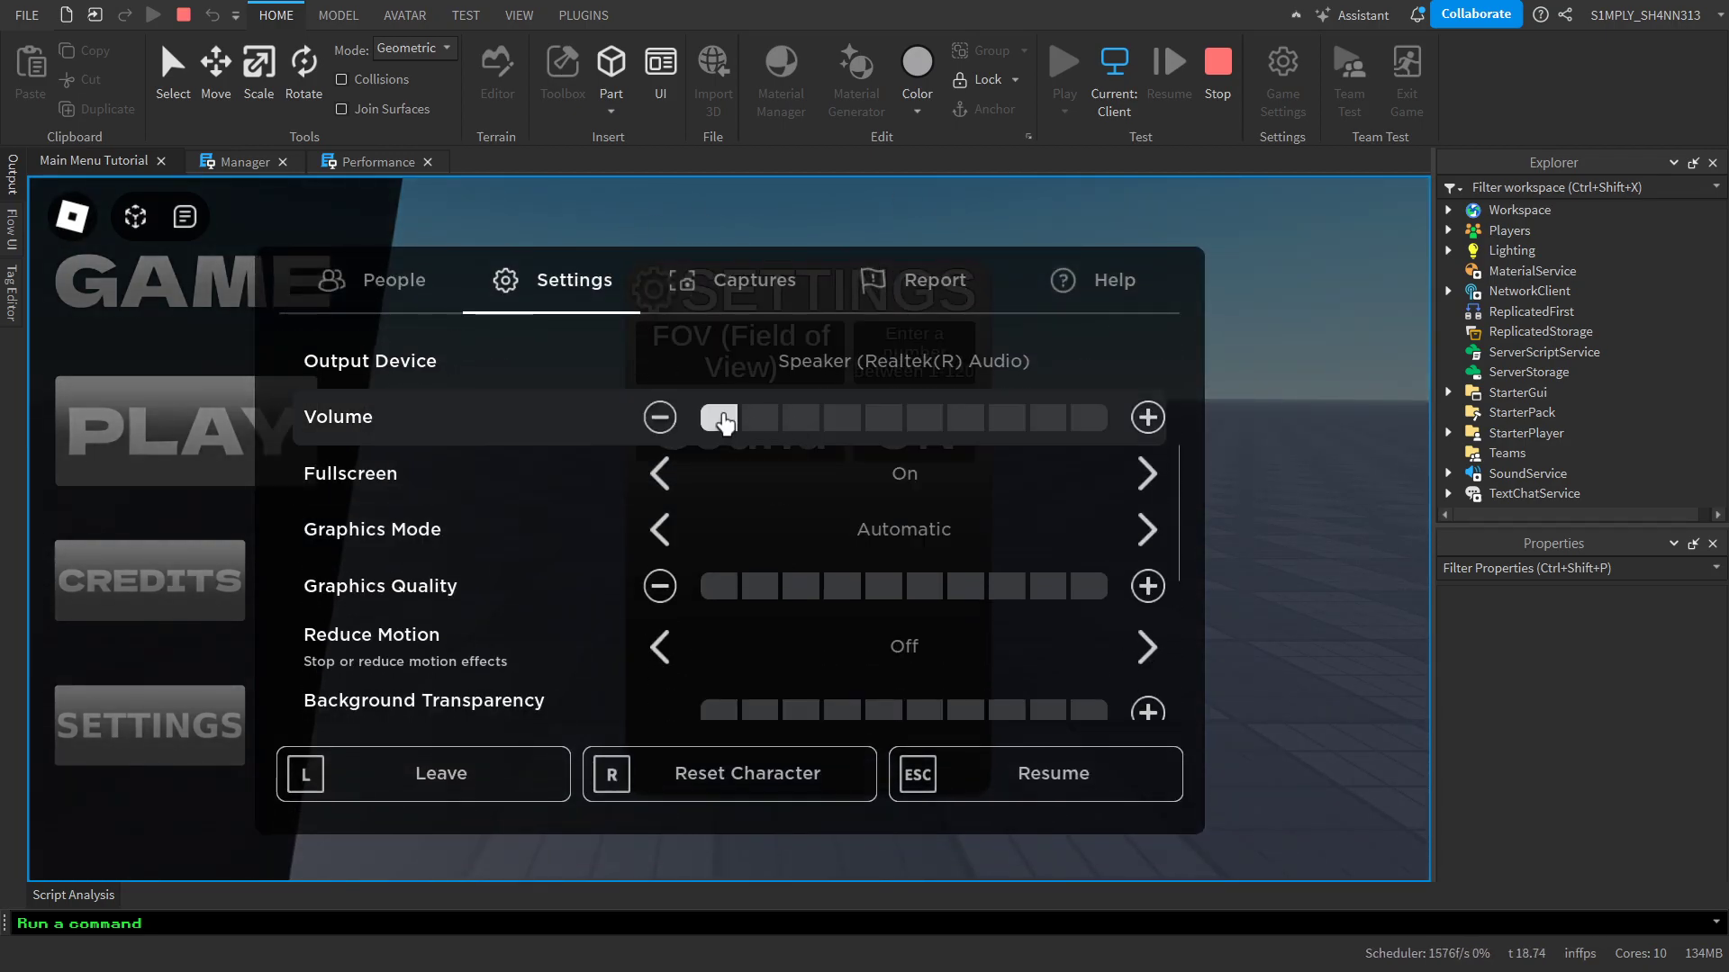
{"action": "key", "text": "Escape"}
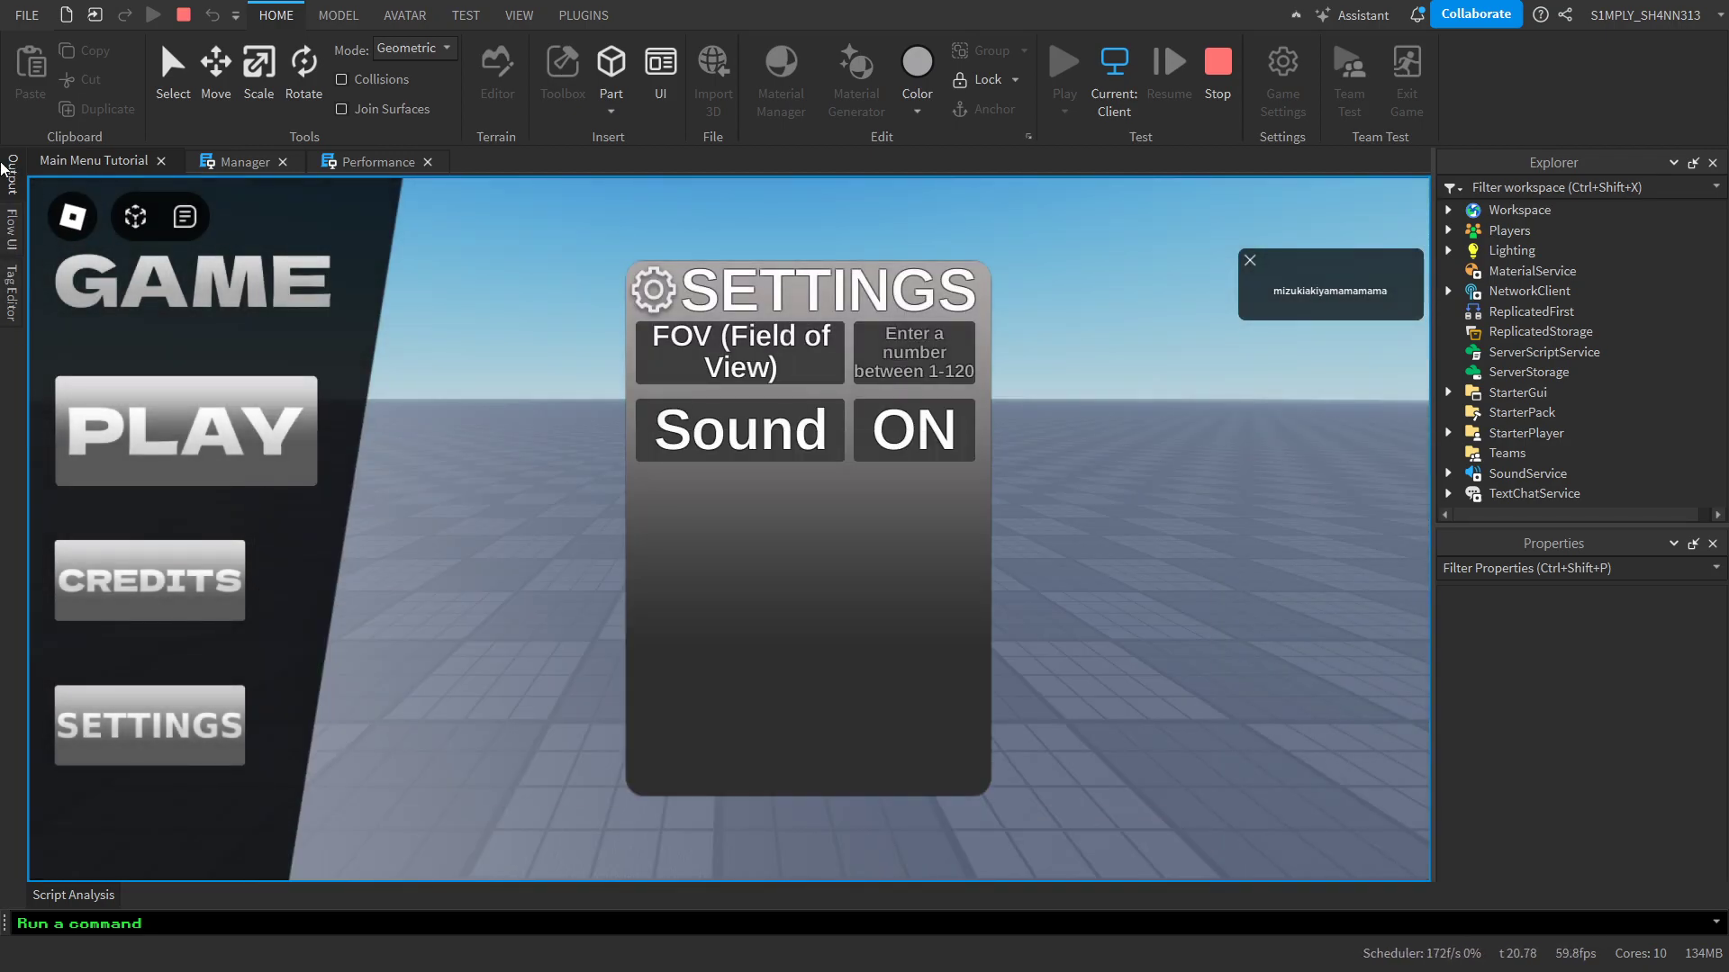
{"action": "left_click", "coordinate": [72, 216]}
{"action": "left_click", "coordinate": [539, 287]}
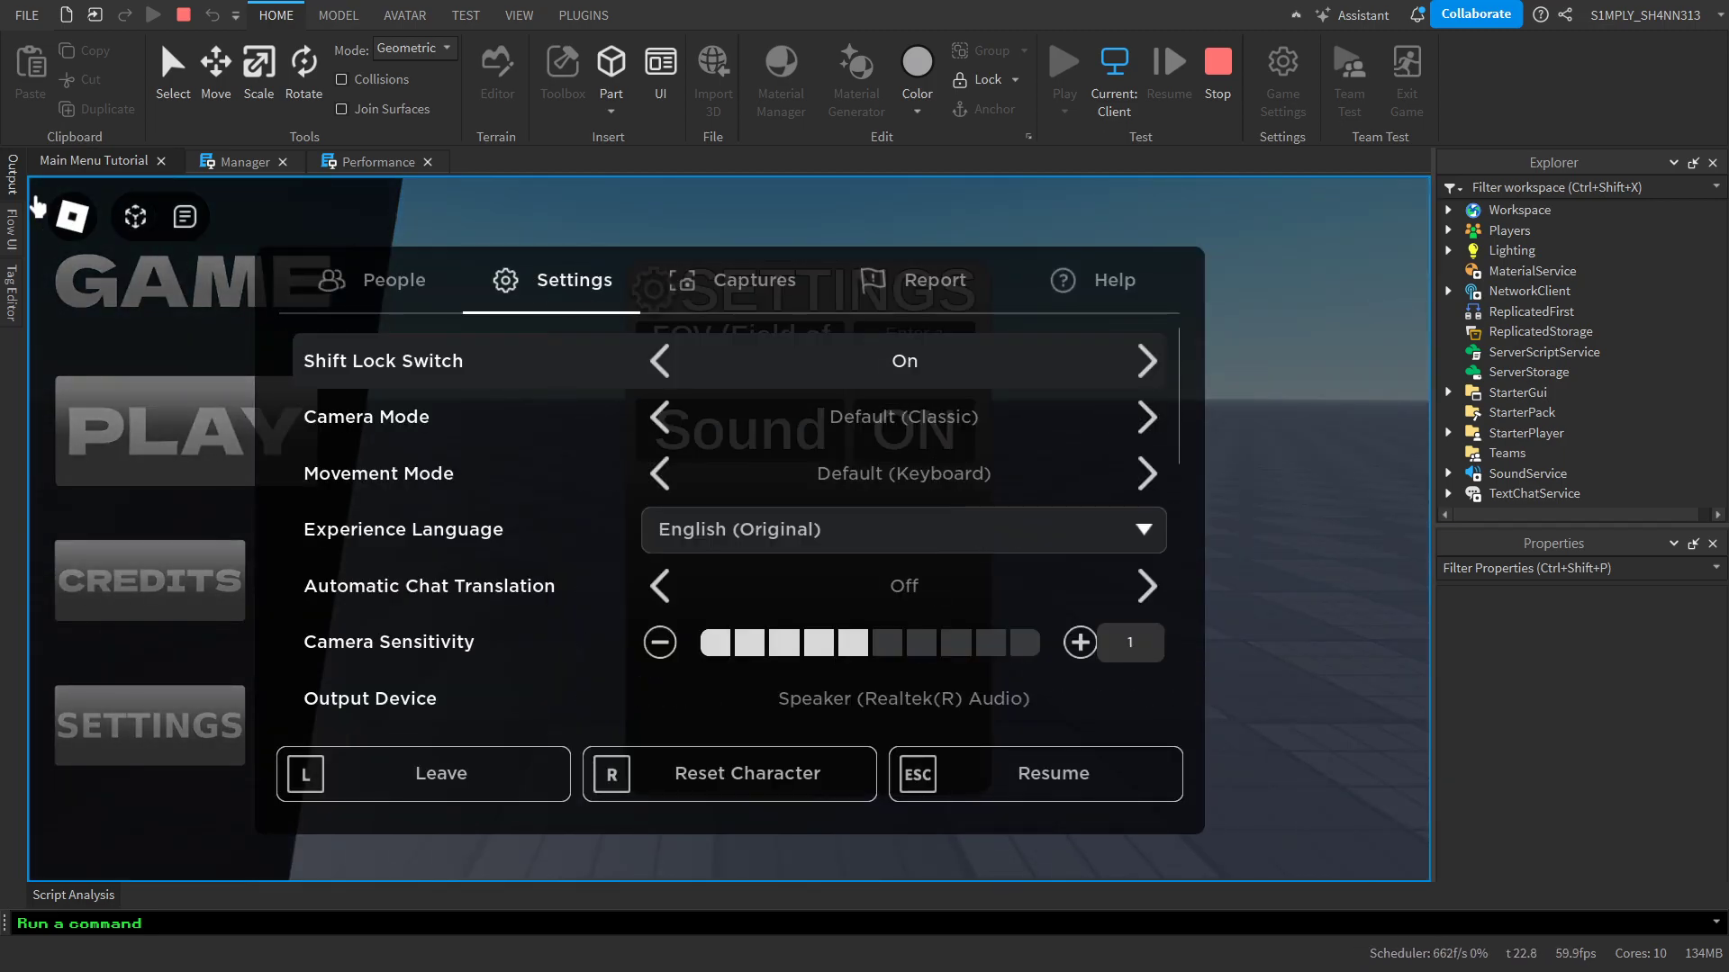
{"action": "left_click", "coordinate": [72, 217]}
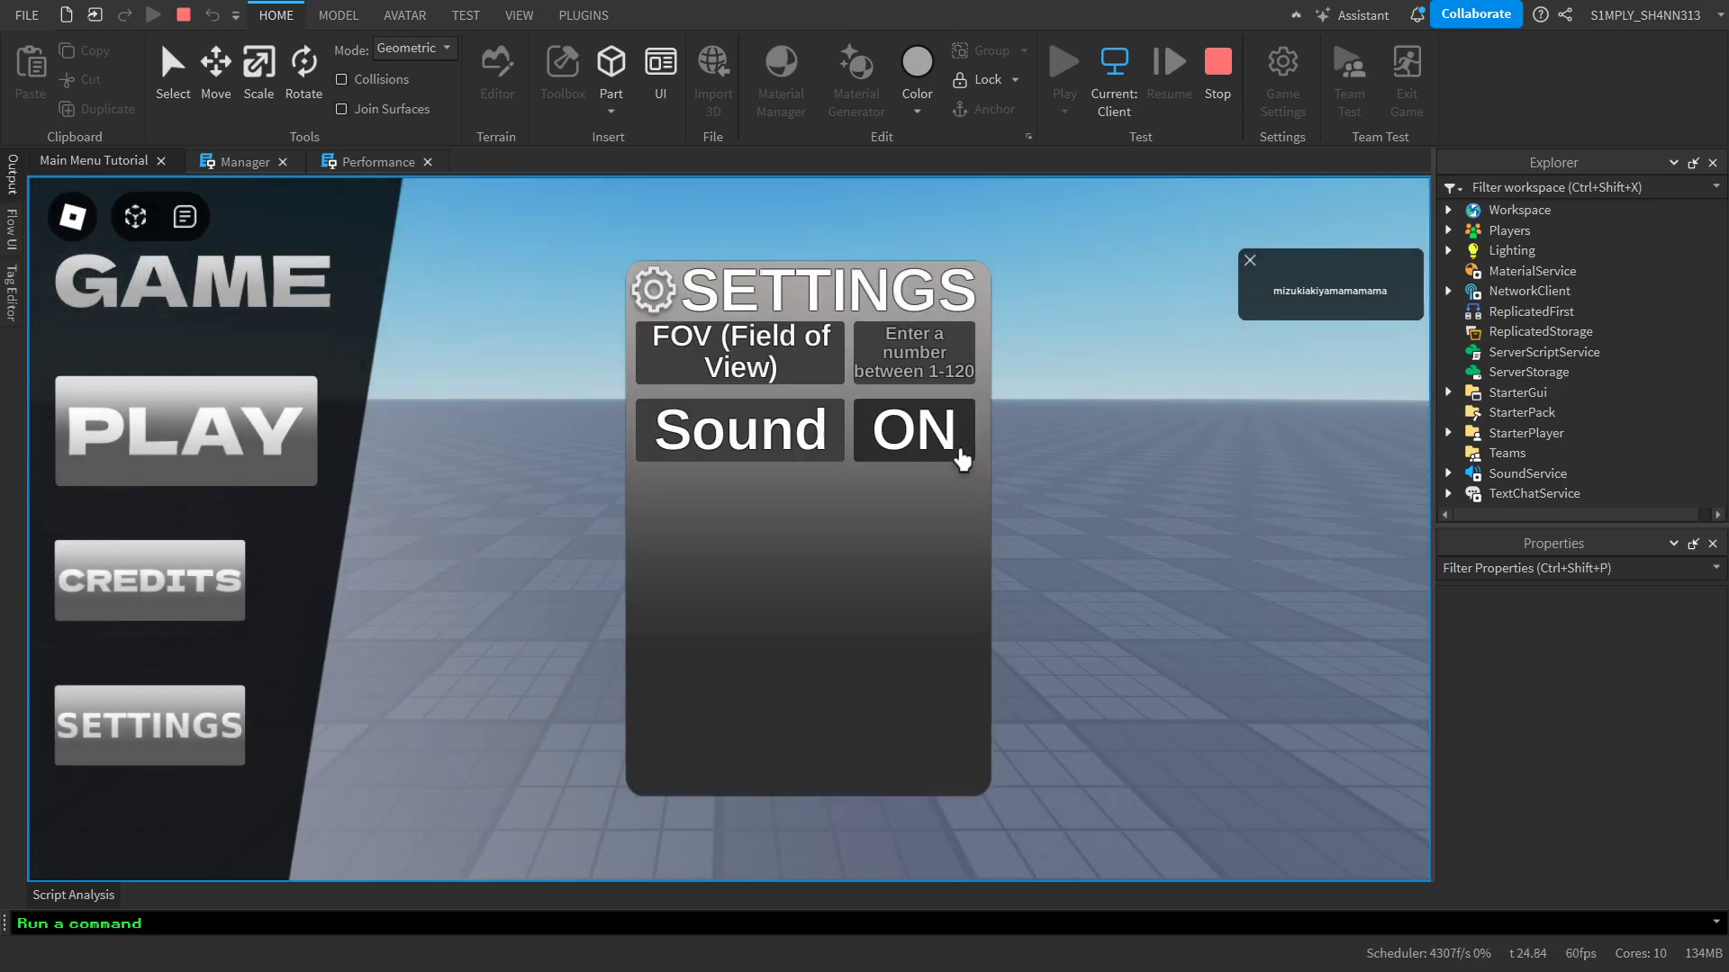
Switch the Sound option to OFF and examine the Playing property of MainMusic in SoundService
{"action": "left_click", "coordinate": [960, 458]}
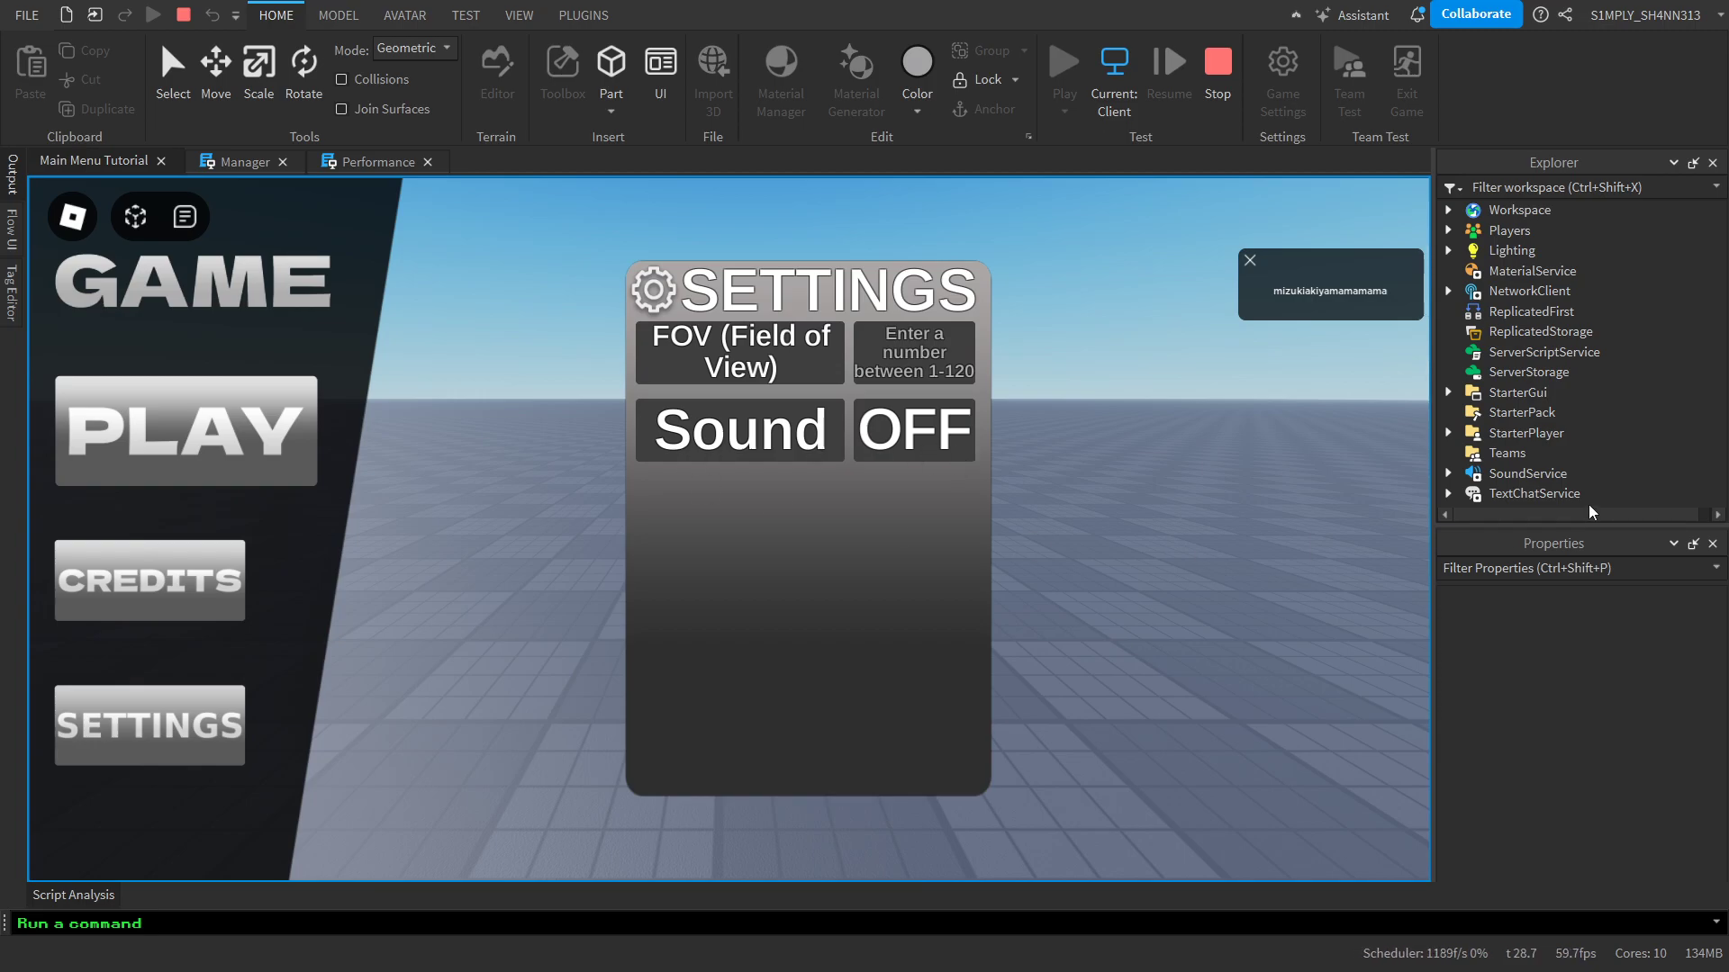
{"action": "left_click", "coordinate": [1448, 474]}
{"action": "scroll", "coordinate": [1585, 374], "scroll_direction": "down", "scroll_amount": 1}
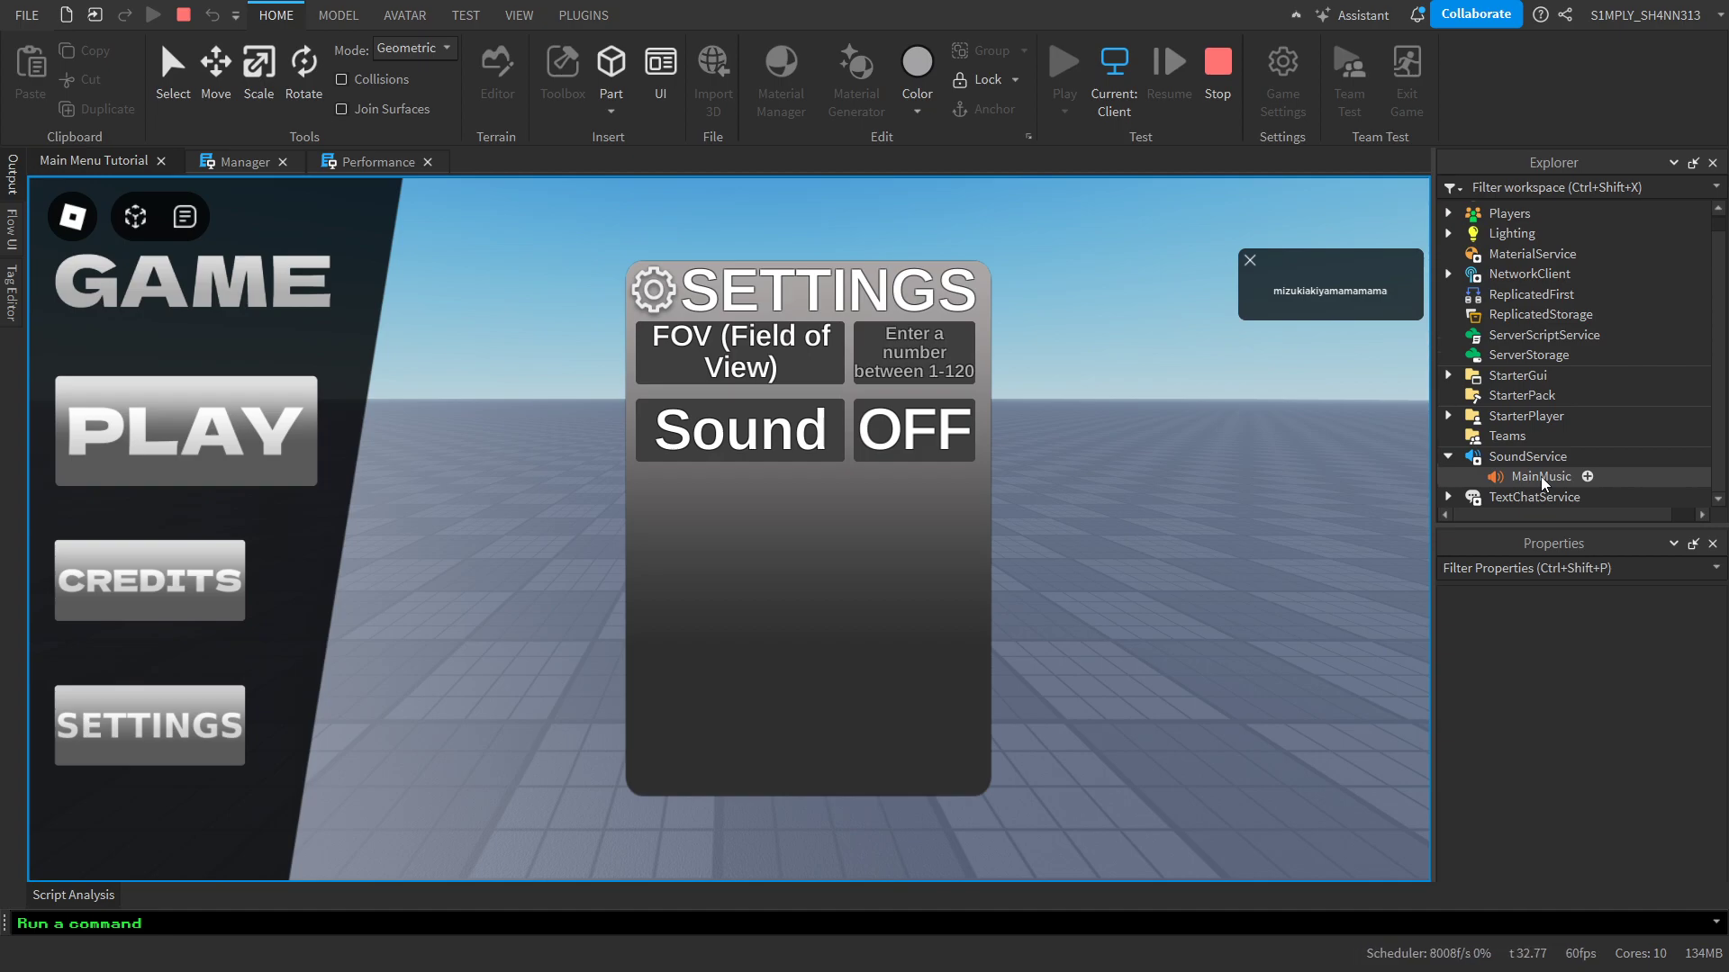
{"action": "left_click", "coordinate": [1540, 477]}
{"action": "scroll", "coordinate": [1568, 626], "scroll_direction": "down", "scroll_amount": 5}
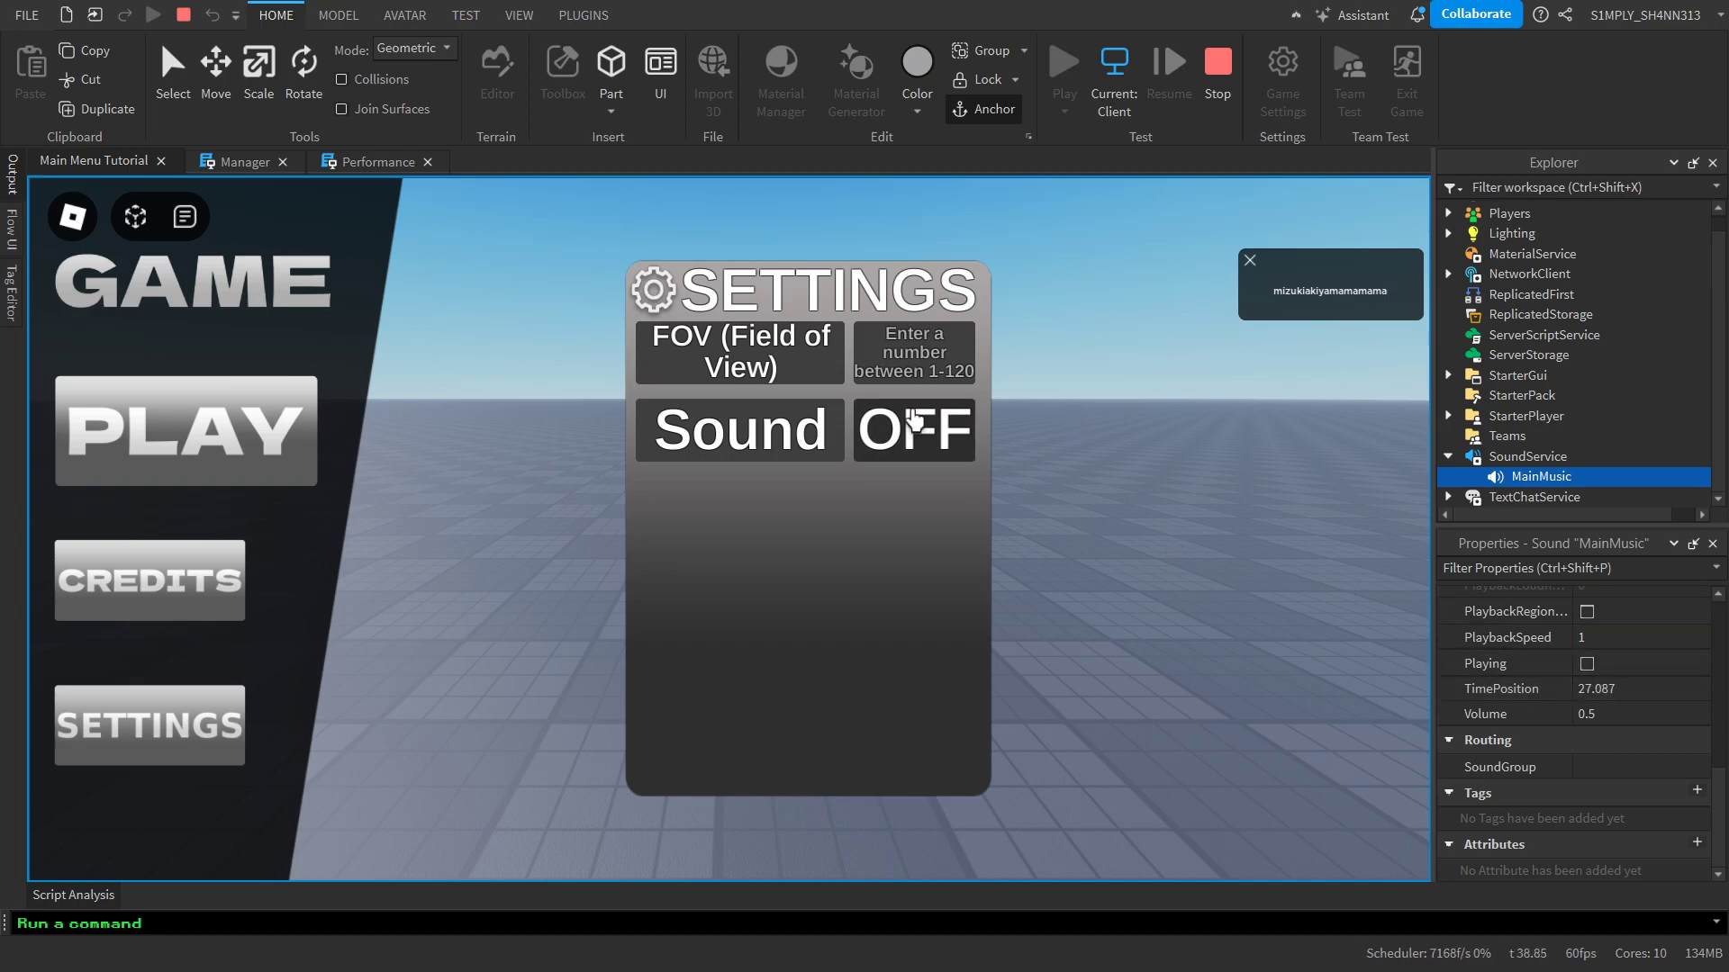
Toggle the Sound option ON, OFF and ON again while checking MainMusic's Playing property, and end the playtest
{"action": "left_click", "coordinate": [918, 434]}
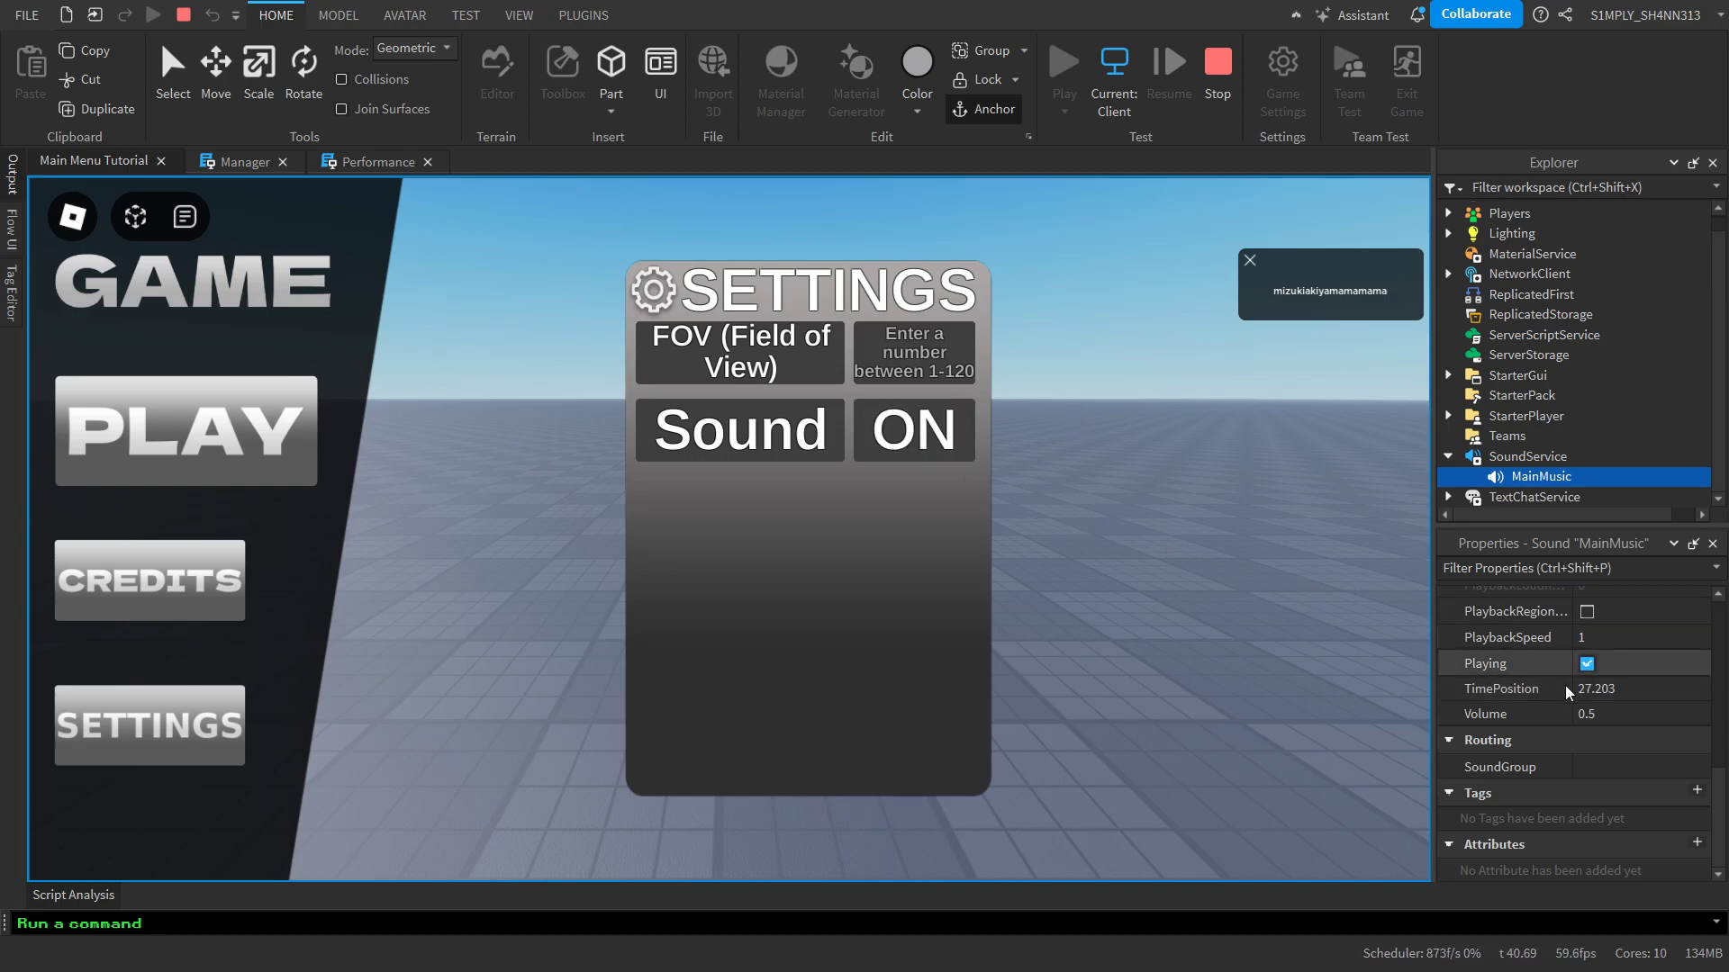
{"action": "left_click", "coordinate": [873, 436]}
{"action": "left_click", "coordinate": [874, 435]}
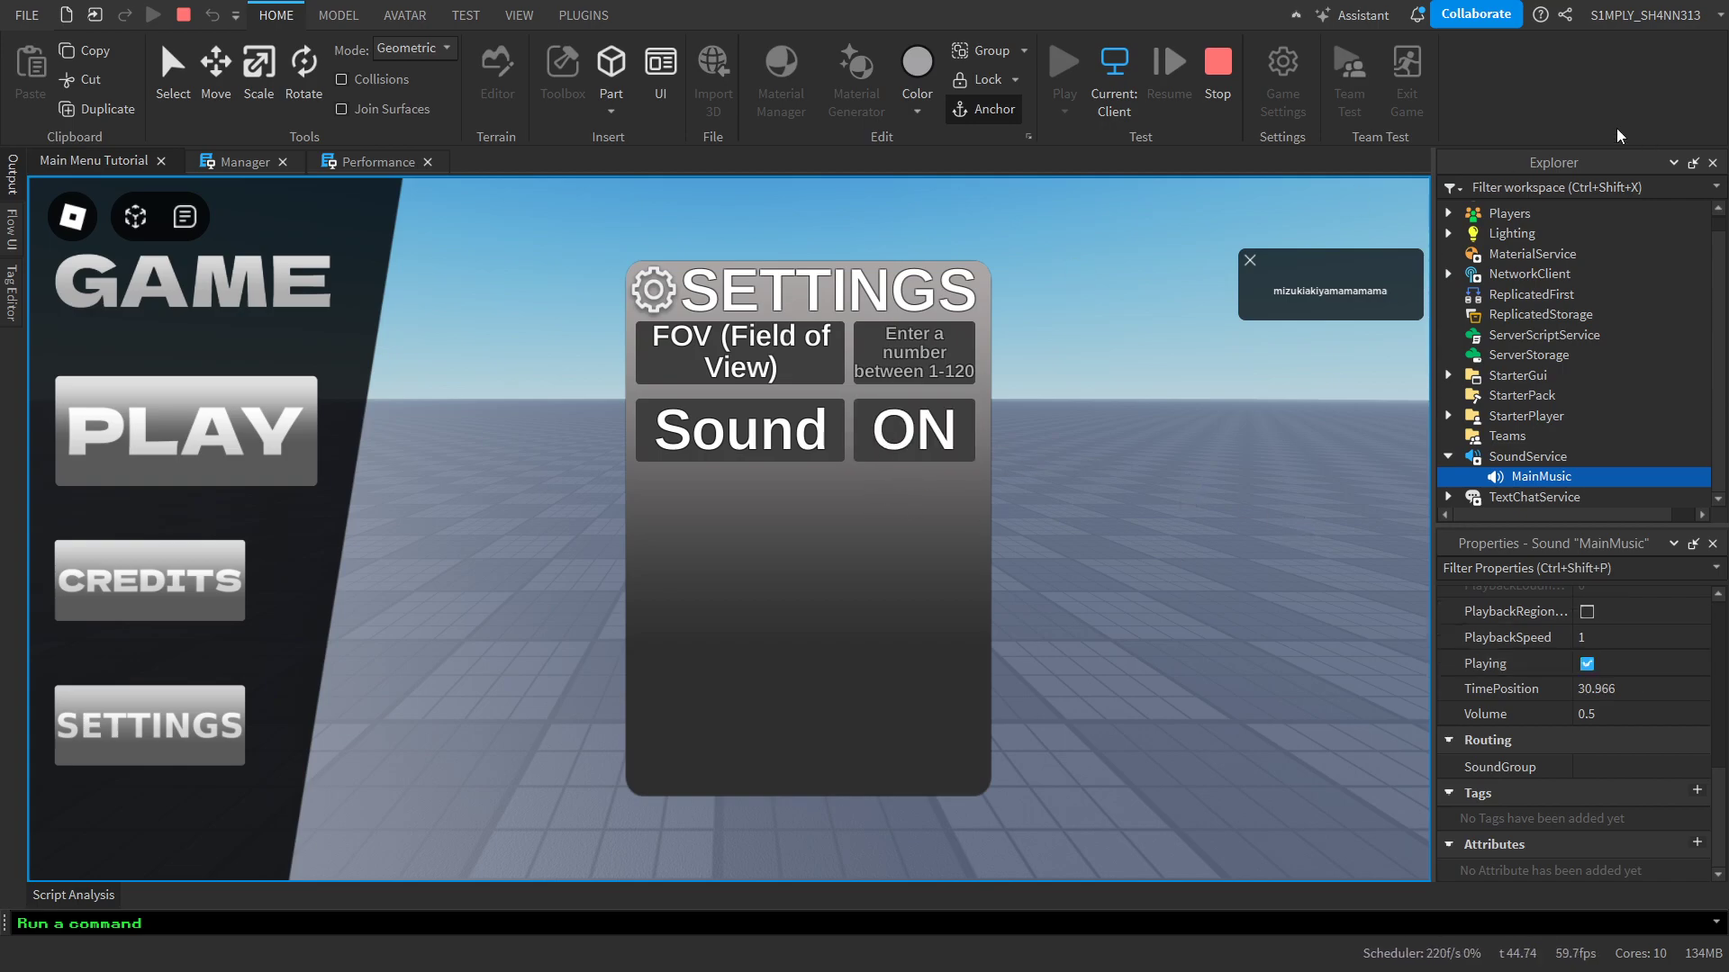
{"action": "key", "text": "shift+F5"}
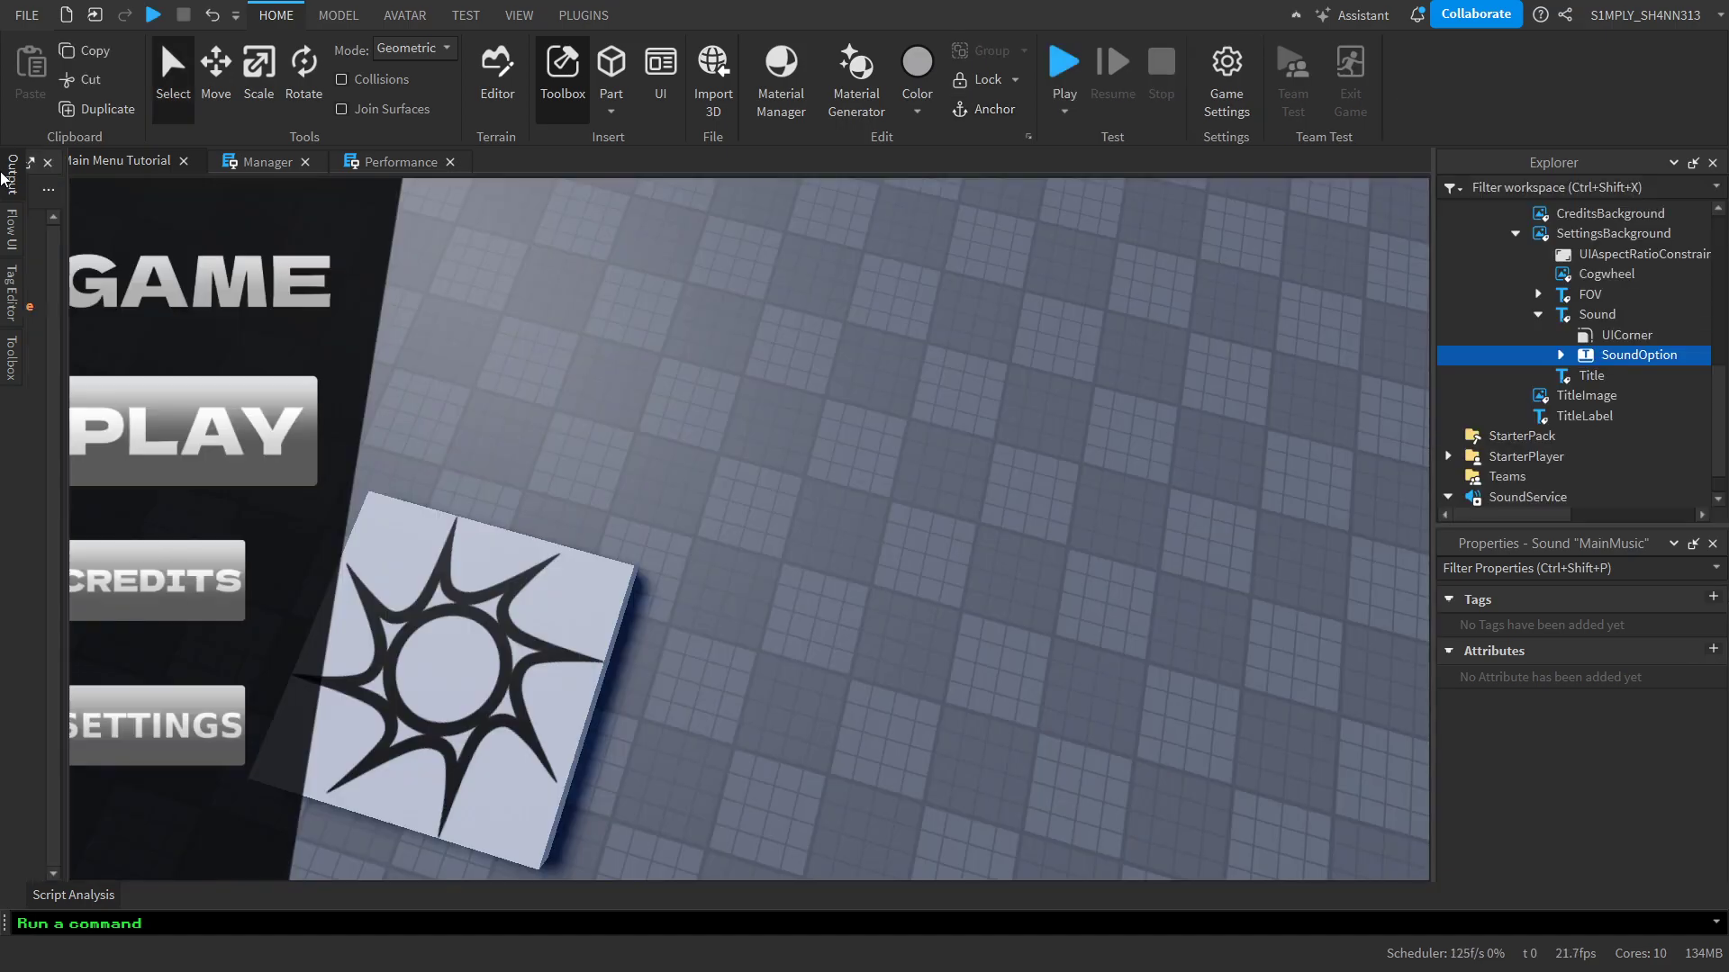
{"action": "mouse_move", "coordinate": [5, 176]}
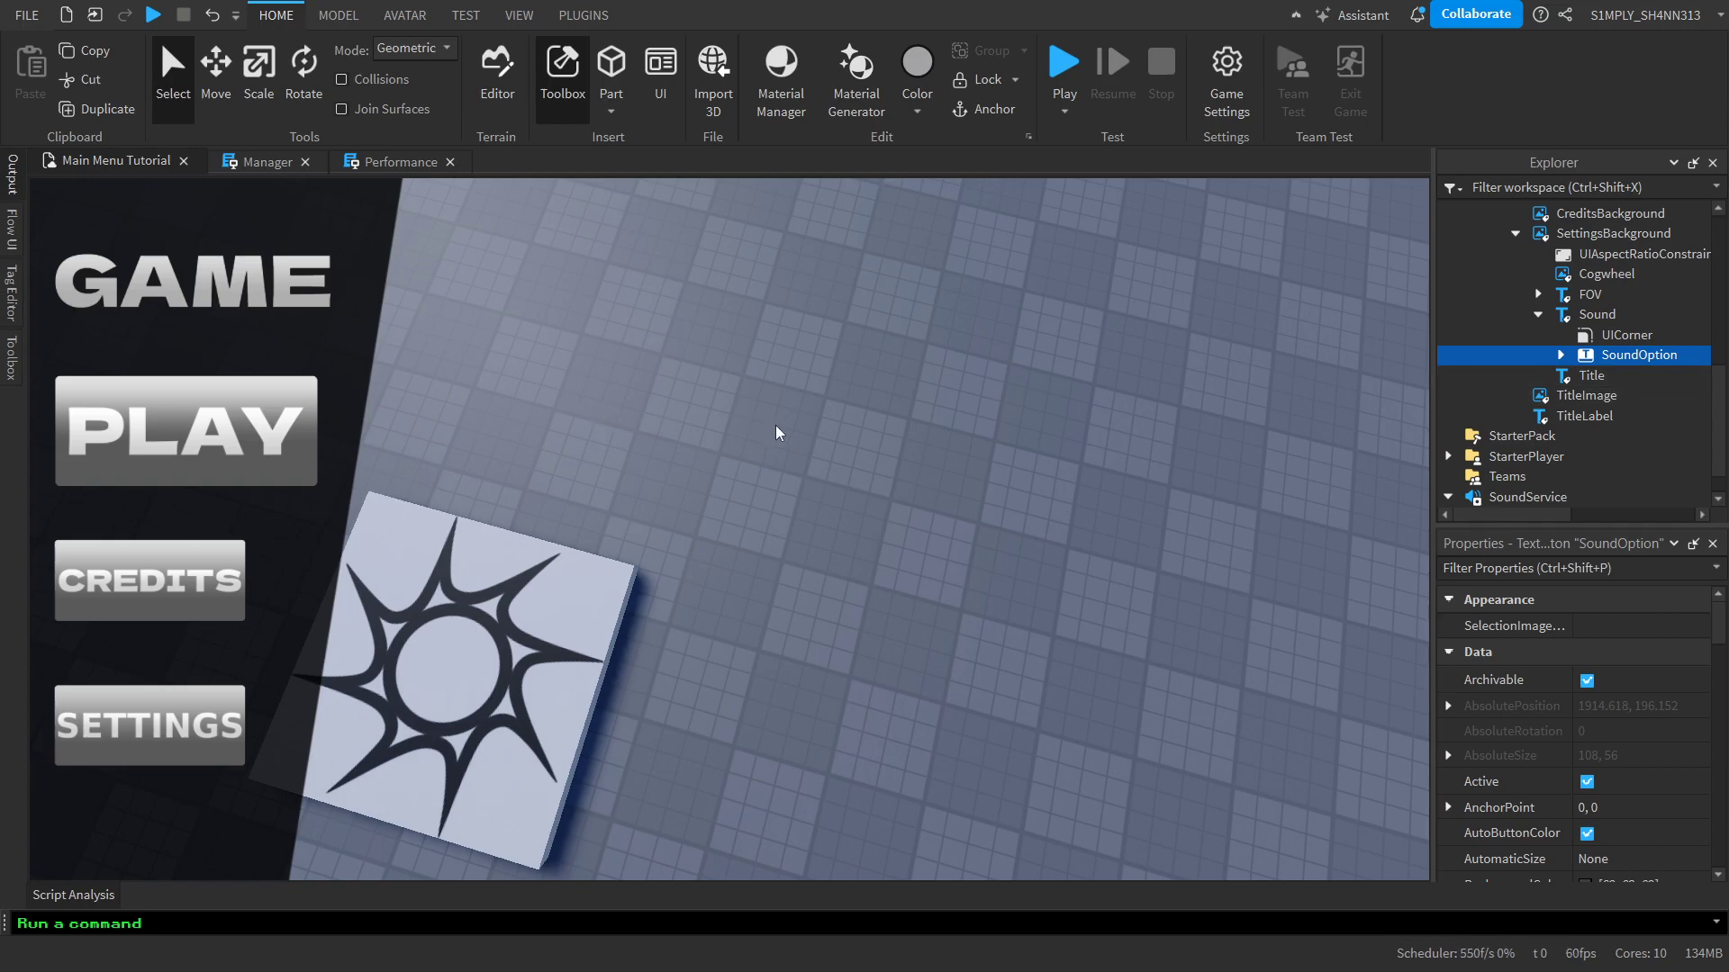
{"action": "key", "text": "alt+Tab"}
{"action": "key", "text": "alt+Tab"}
{"action": "key", "text": "alt+Tab"}
{"action": "key", "text": "alt+Tab"}
{"action": "left_click", "coordinate": [1279, 516]}
{"action": "key", "text": "s"}
{"action": "key", "text": "d"}
{"action": "key", "text": "a"}
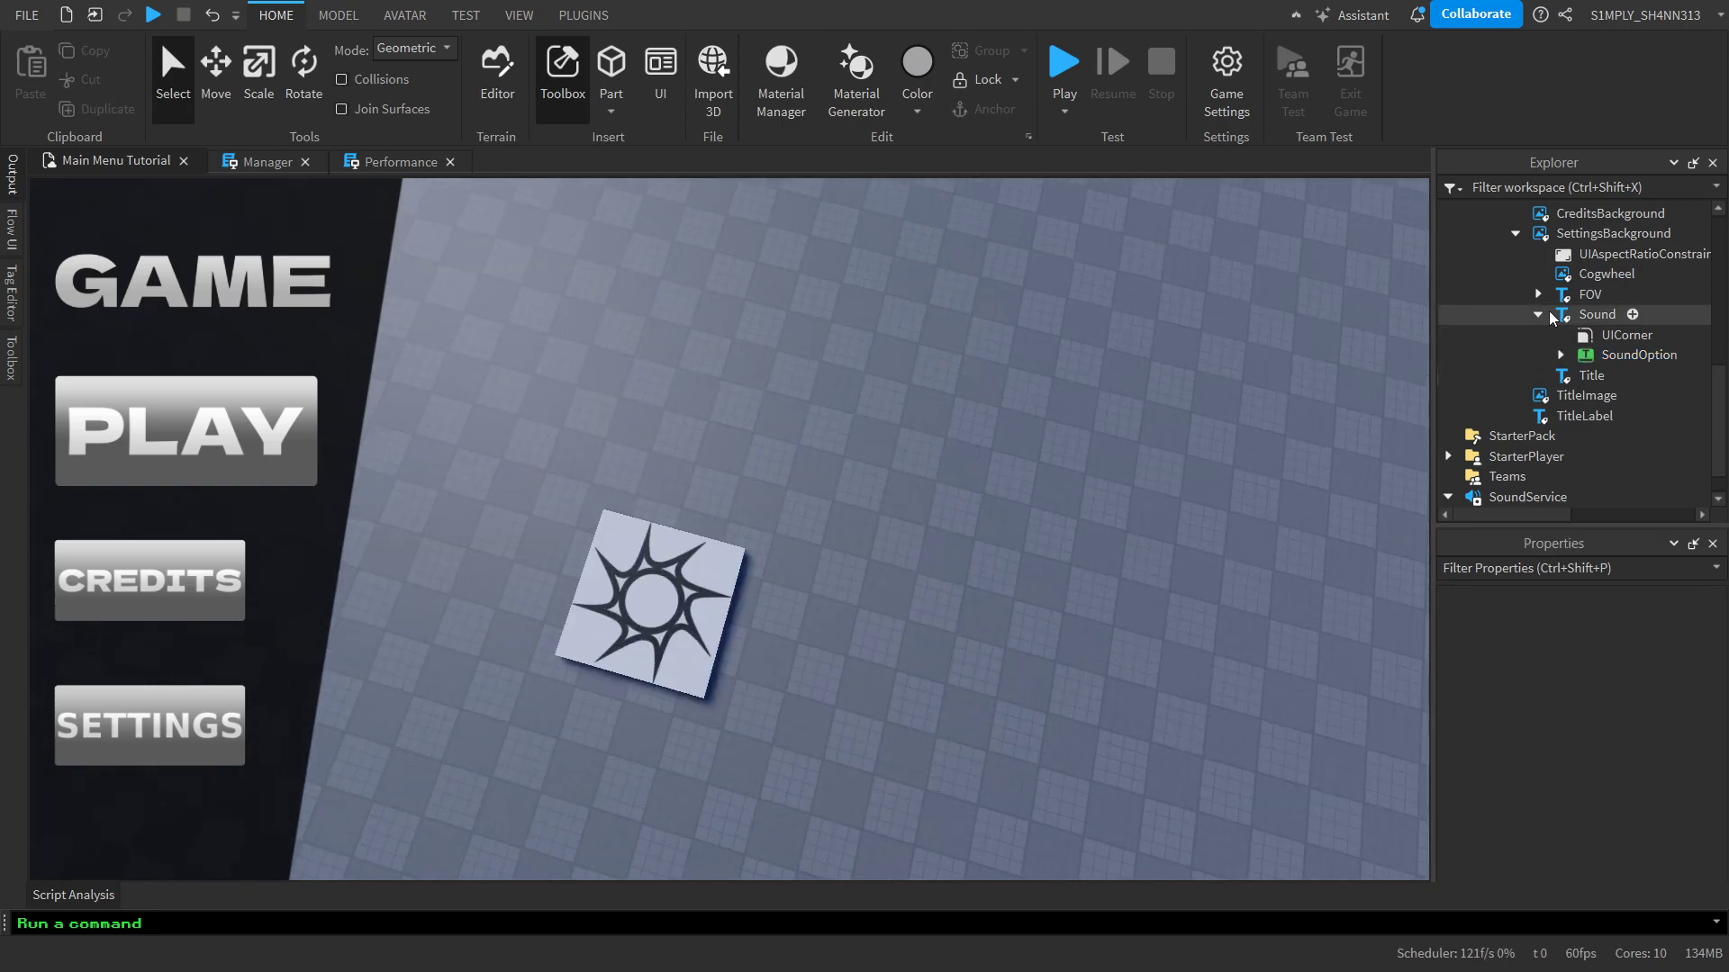
{"action": "key", "text": "w"}
{"action": "key", "text": "d"}
Collapse the Sound, SettingsBackground, Base, MainMenu, StarterGui, SoundService and Workspace branches of the object tree and clear the selection
{"action": "left_click", "coordinate": [1538, 314]}
{"action": "left_click", "coordinate": [1515, 272]}
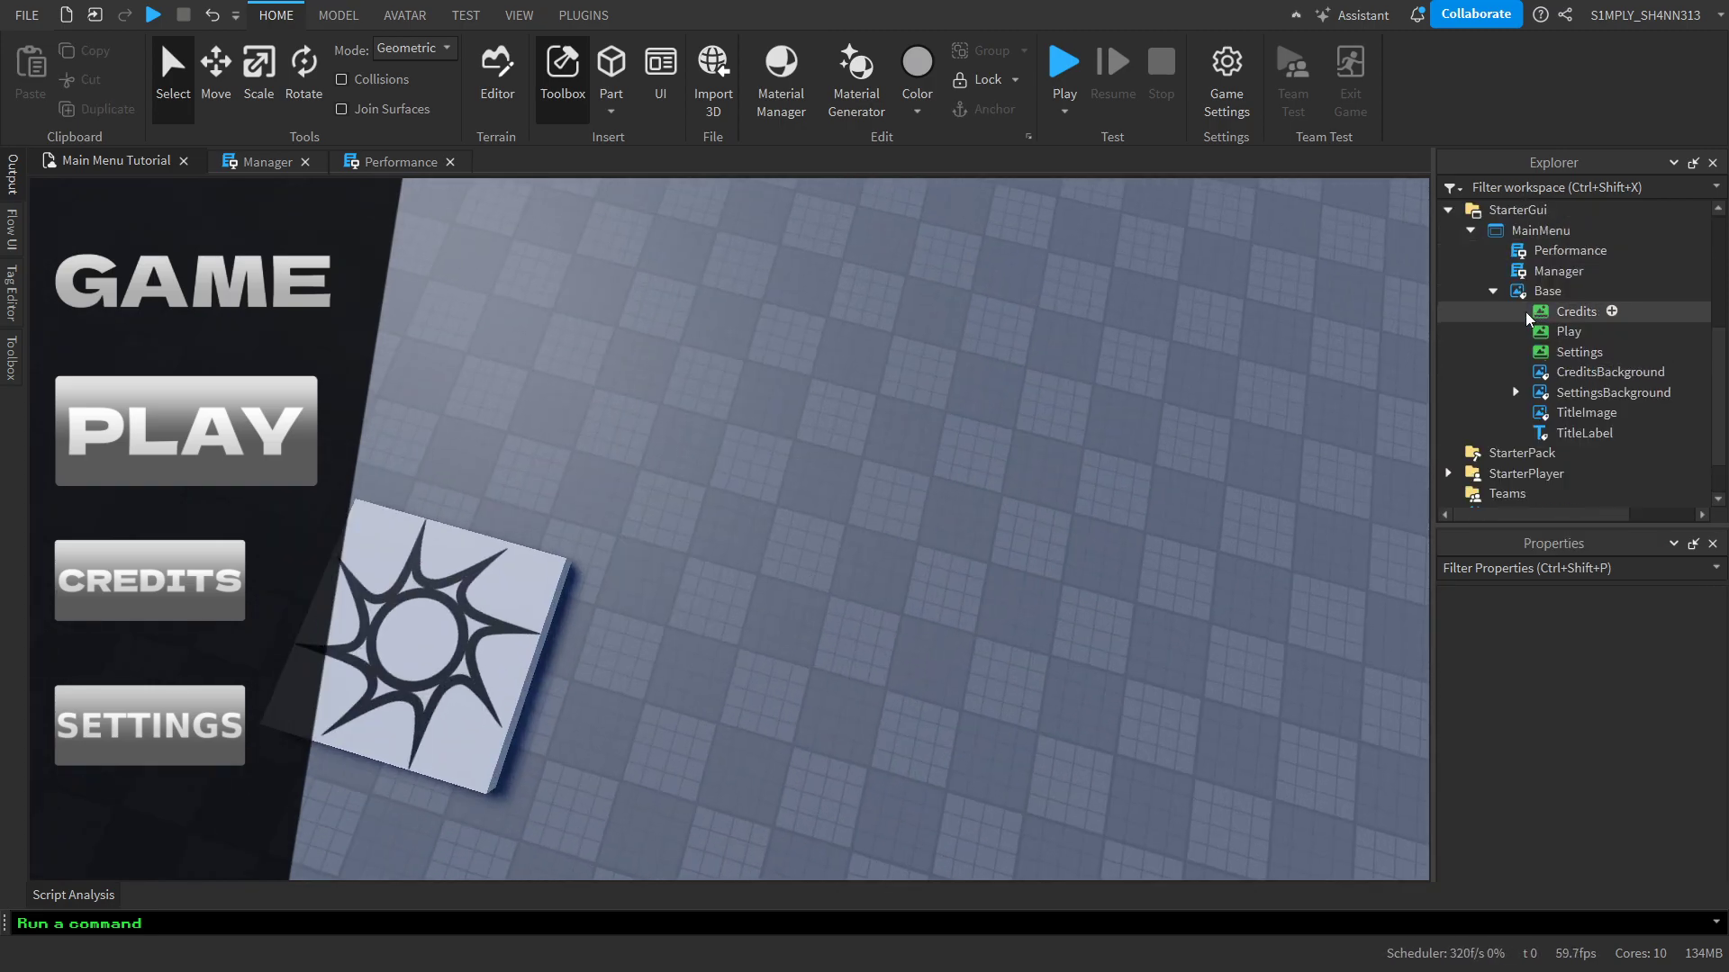
{"action": "left_click", "coordinate": [1491, 291]}
{"action": "left_click", "coordinate": [1470, 314]}
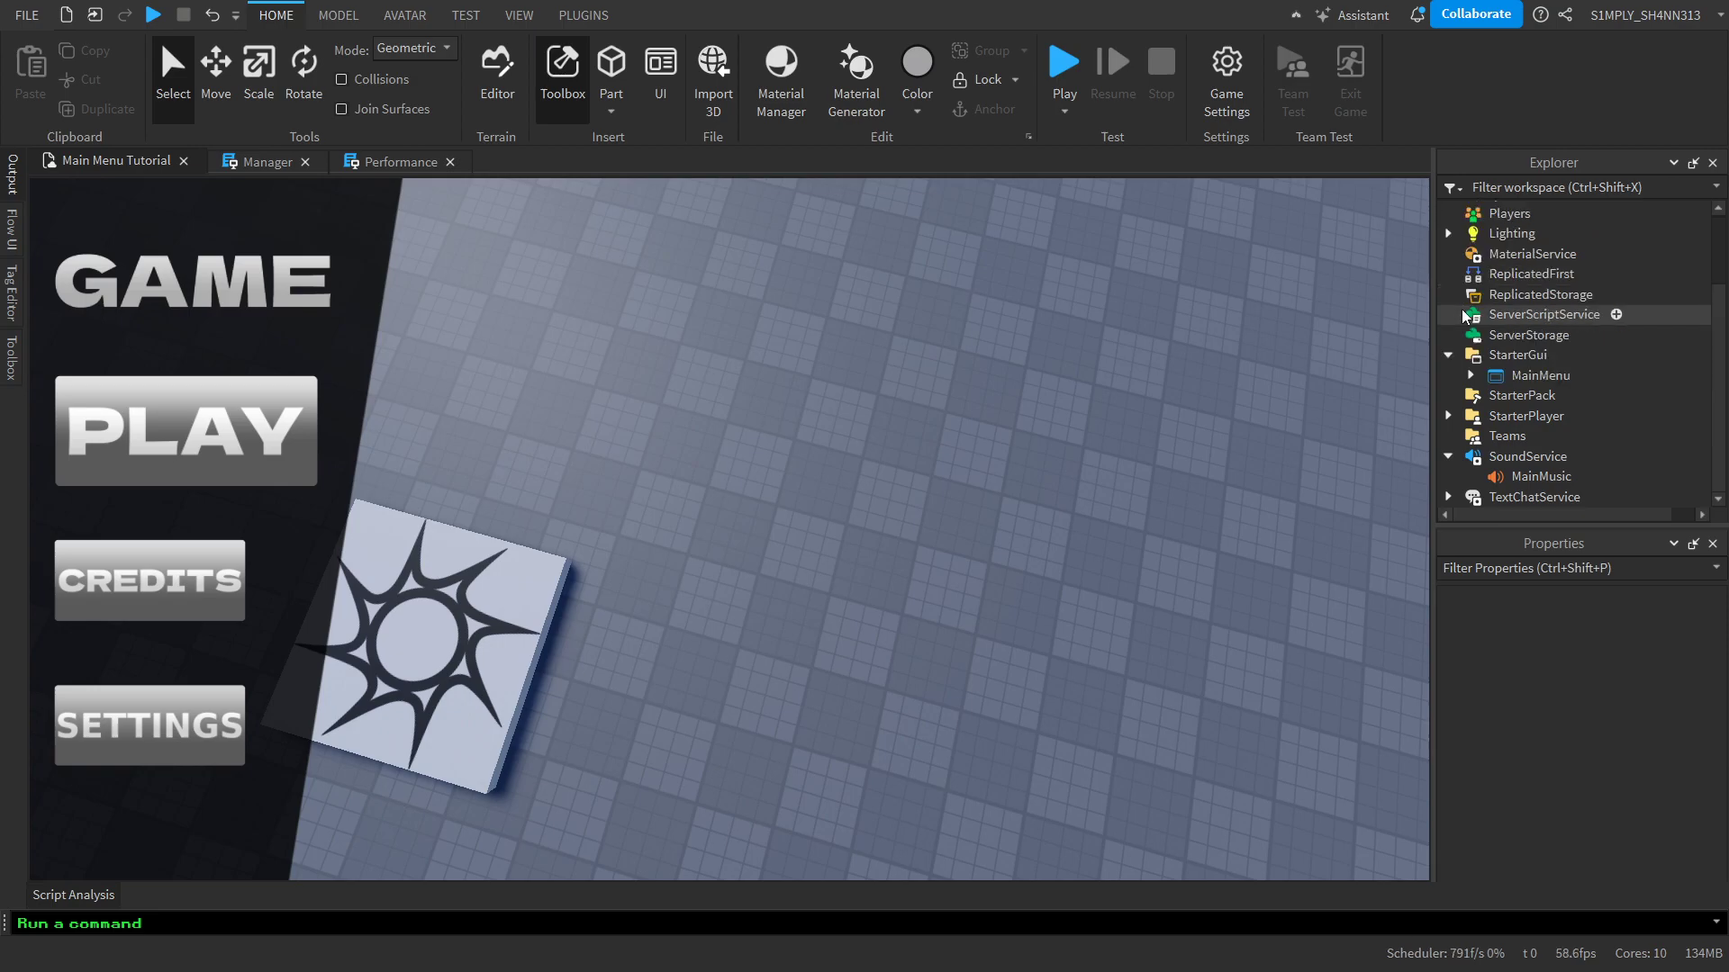
{"action": "left_click", "coordinate": [1449, 354]}
{"action": "left_click", "coordinate": [1448, 457]}
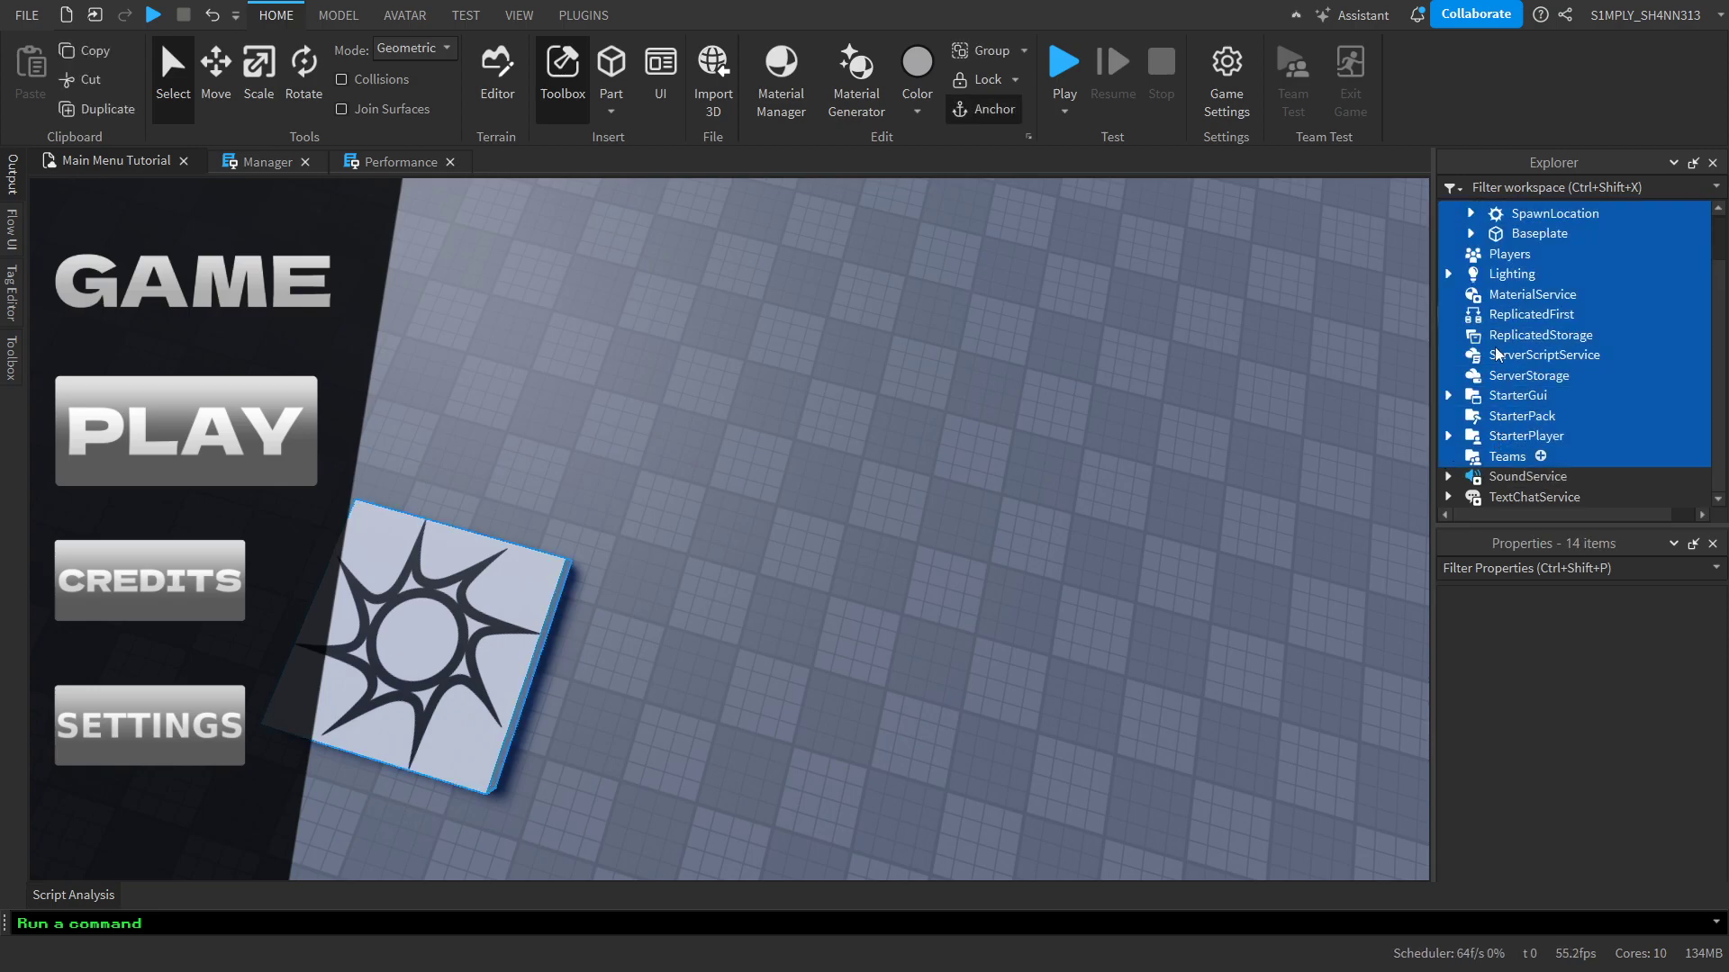
{"action": "left_click", "coordinate": [1481, 273]}
{"action": "left_click", "coordinate": [1496, 254]}
{"action": "scroll", "coordinate": [1468, 236], "scroll_direction": "up", "scroll_amount": 1}
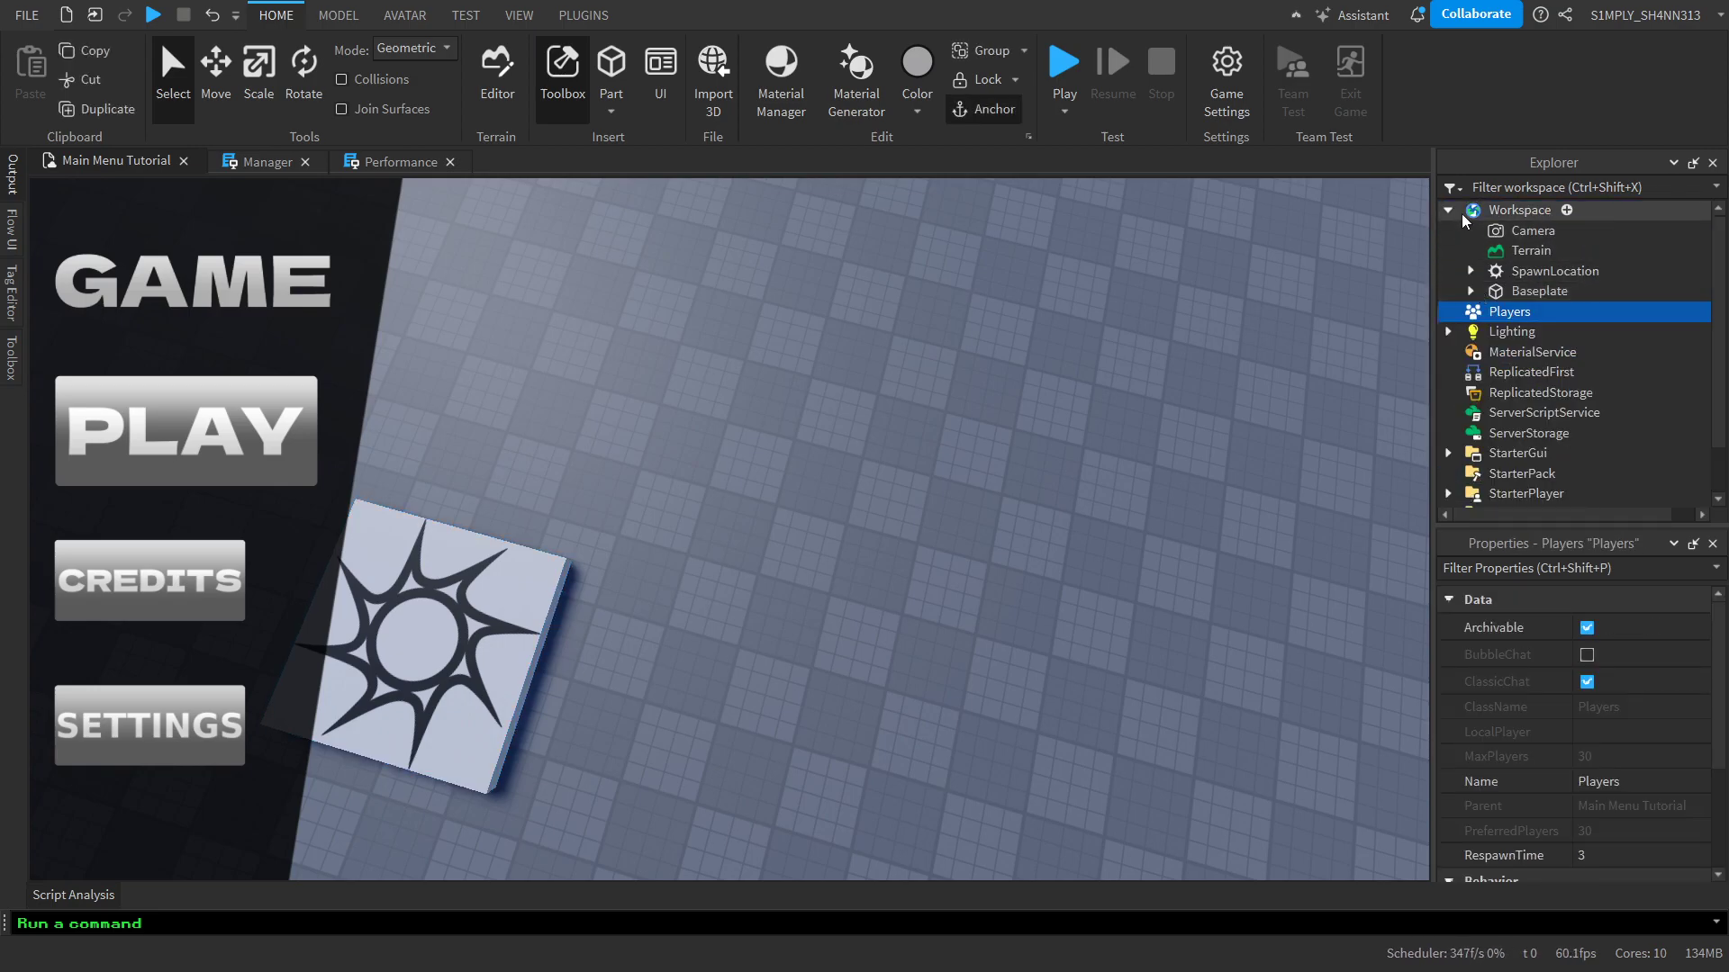
{"action": "left_click", "coordinate": [1452, 213]}
{"action": "left_click", "coordinate": [1132, 406]}
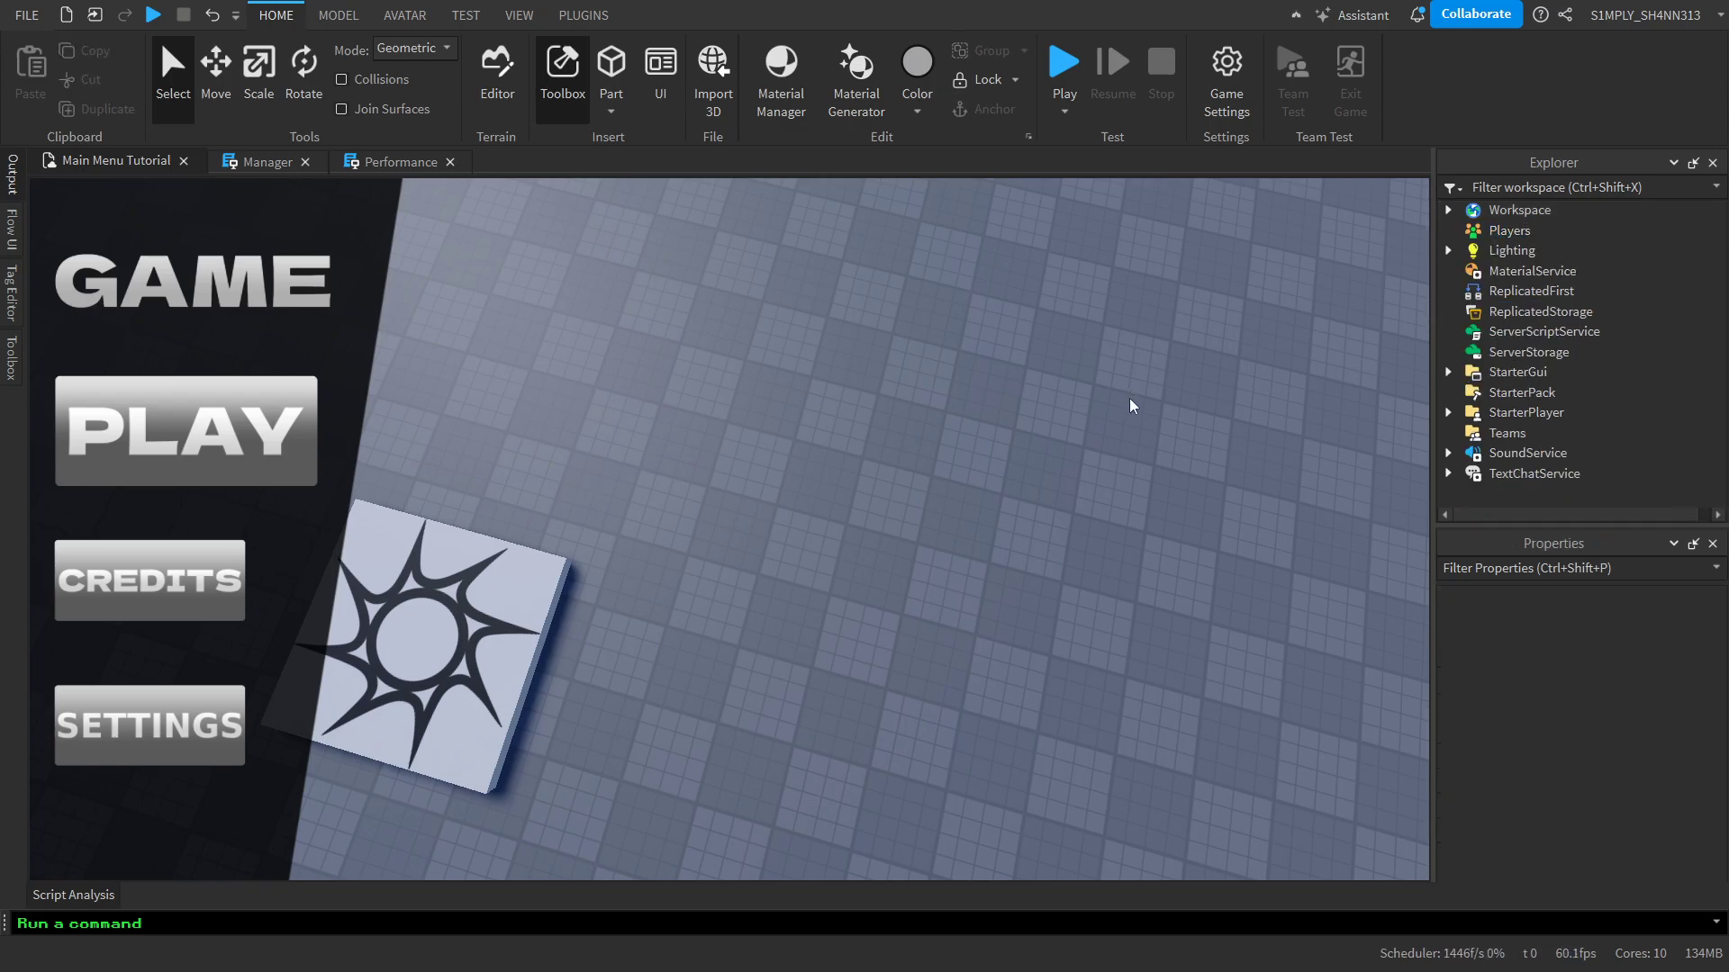